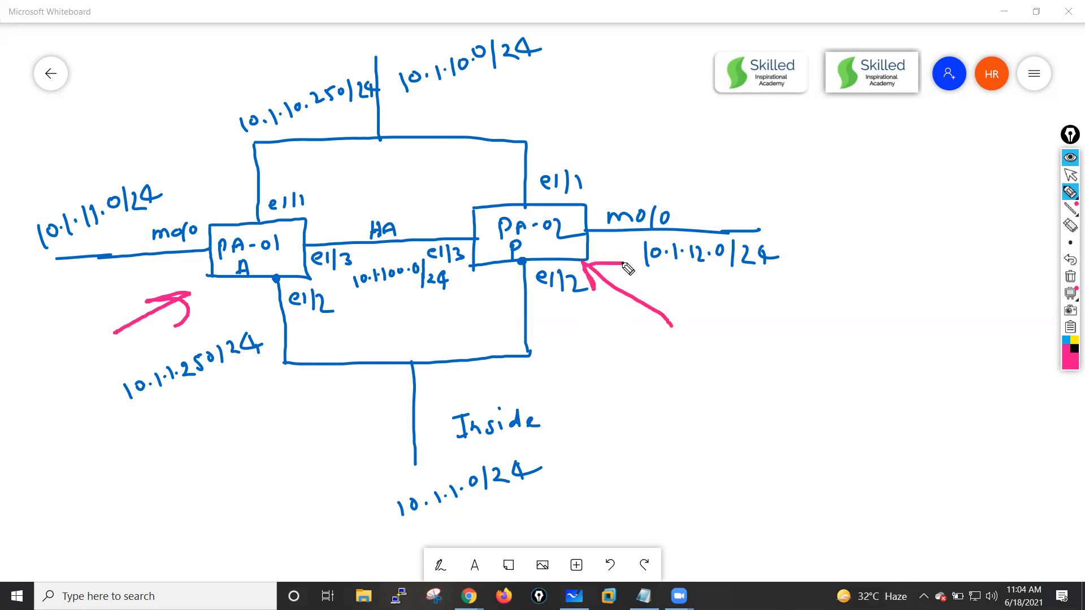
- Annotate the network diagram in pink, bracketing it and circling both firewalls and the outside and inside subnets
{"action": "mouse_move", "coordinate": [78, 40]}
{"action": "left_mouse_down"}
{"action": "mouse_move", "coordinate": [32, 39]}
{"action": "mouse_move", "coordinate": [15, 261]}
{"action": "mouse_move", "coordinate": [40, 455]}
{"action": "left_mouse_up"}
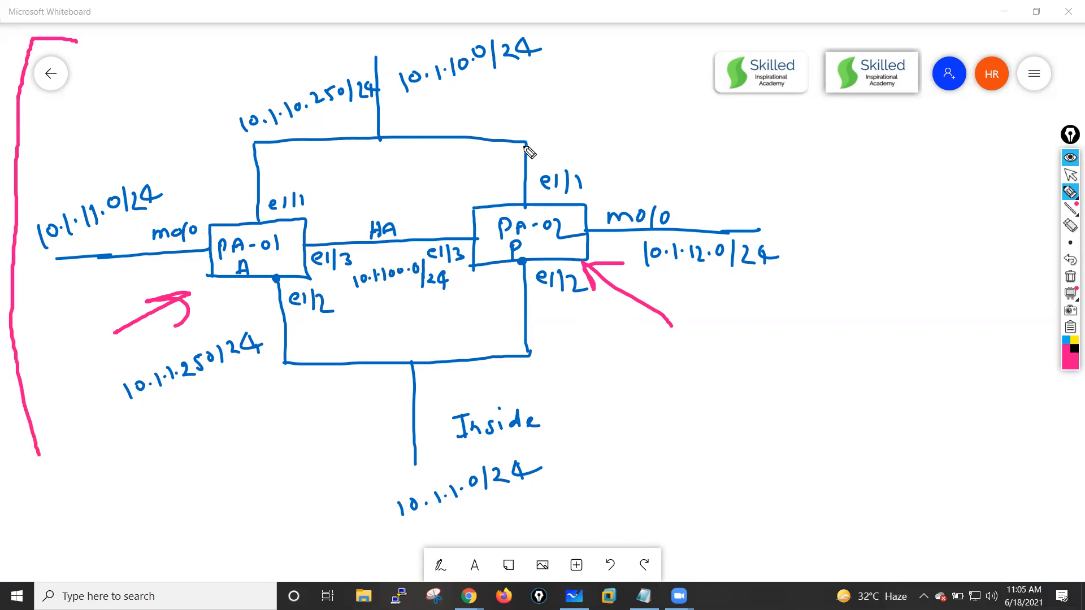
{"action": "mouse_move", "coordinate": [685, 11]}
{"action": "left_mouse_down"}
{"action": "mouse_move", "coordinate": [830, 23]}
{"action": "mouse_move", "coordinate": [827, 493]}
{"action": "mouse_move", "coordinate": [738, 528]}
{"action": "left_mouse_up"}
{"action": "mouse_move", "coordinate": [261, 224]}
{"action": "left_mouse_down"}
{"action": "mouse_move", "coordinate": [221, 231]}
{"action": "mouse_move", "coordinate": [229, 279]}
{"action": "mouse_move", "coordinate": [291, 252]}
{"action": "mouse_move", "coordinate": [254, 225]}
{"action": "left_mouse_up"}
{"action": "mouse_move", "coordinate": [561, 213]}
{"action": "left_mouse_down"}
{"action": "mouse_move", "coordinate": [497, 220]}
{"action": "mouse_move", "coordinate": [556, 261]}
{"action": "mouse_move", "coordinate": [549, 214]}
{"action": "left_mouse_up"}
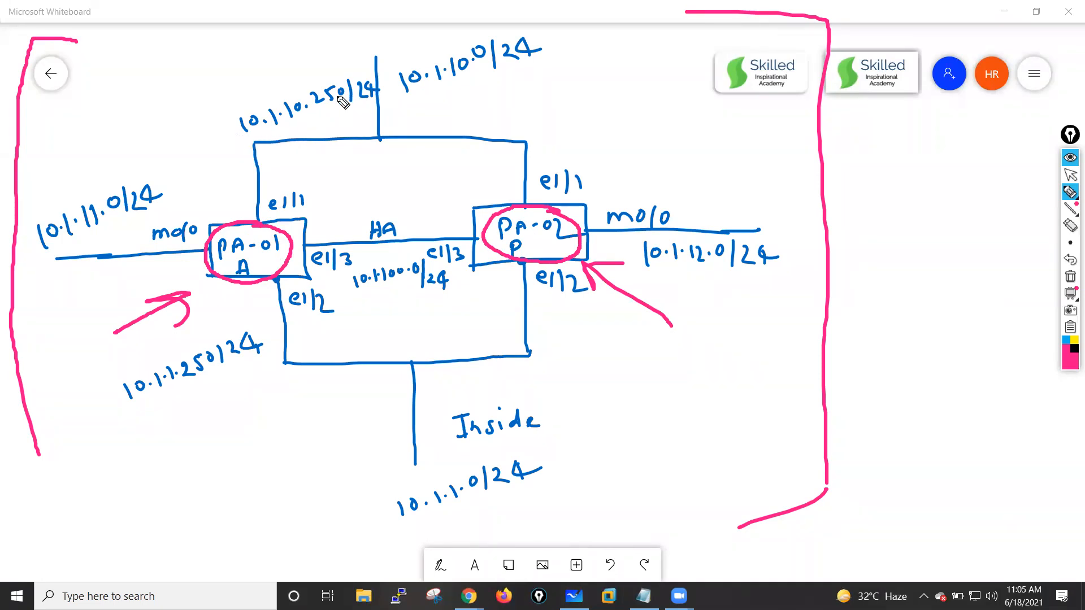
{"action": "mouse_move", "coordinate": [404, 105]}
{"action": "left_mouse_down"}
{"action": "mouse_move", "coordinate": [547, 61]}
{"action": "mouse_move", "coordinate": [431, 41]}
{"action": "mouse_move", "coordinate": [415, 143]}
{"action": "left_mouse_up"}
{"action": "mouse_move", "coordinate": [445, 469]}
{"action": "left_mouse_down"}
{"action": "mouse_move", "coordinate": [376, 551]}
{"action": "mouse_move", "coordinate": [582, 495]}
{"action": "mouse_move", "coordinate": [394, 468]}
{"action": "left_mouse_up"}
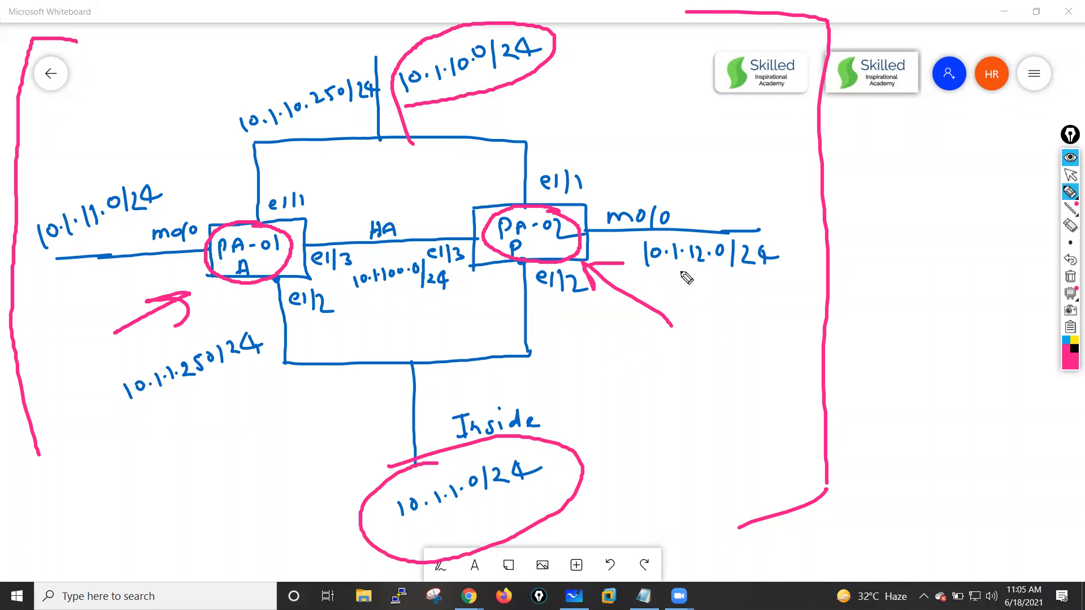
- Underline both m0/0 links and circle both e1/3 HA interfaces, then clear all ink from the board
{"action": "left_click_drag", "start_coordinate": [184, 249], "coordinate": [129, 253]}
{"action": "left_click_drag", "start_coordinate": [682, 237], "coordinate": [609, 229]}
{"action": "mouse_move", "coordinate": [351, 241]}
{"action": "left_mouse_down"}
{"action": "mouse_move", "coordinate": [299, 265]}
{"action": "mouse_move", "coordinate": [351, 276]}
{"action": "mouse_move", "coordinate": [347, 240]}
{"action": "left_mouse_up"}
{"action": "mouse_move", "coordinate": [453, 237]}
{"action": "left_mouse_down"}
{"action": "mouse_move", "coordinate": [425, 257]}
{"action": "mouse_move", "coordinate": [462, 237]}
{"action": "left_mouse_up"}
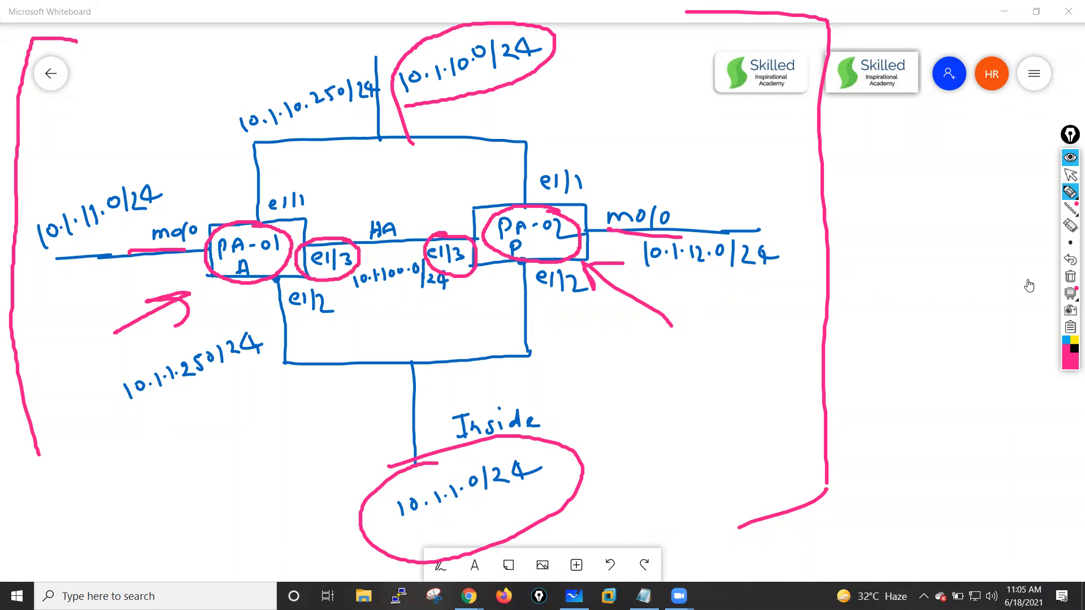
{"action": "left_click", "coordinate": [1072, 278]}
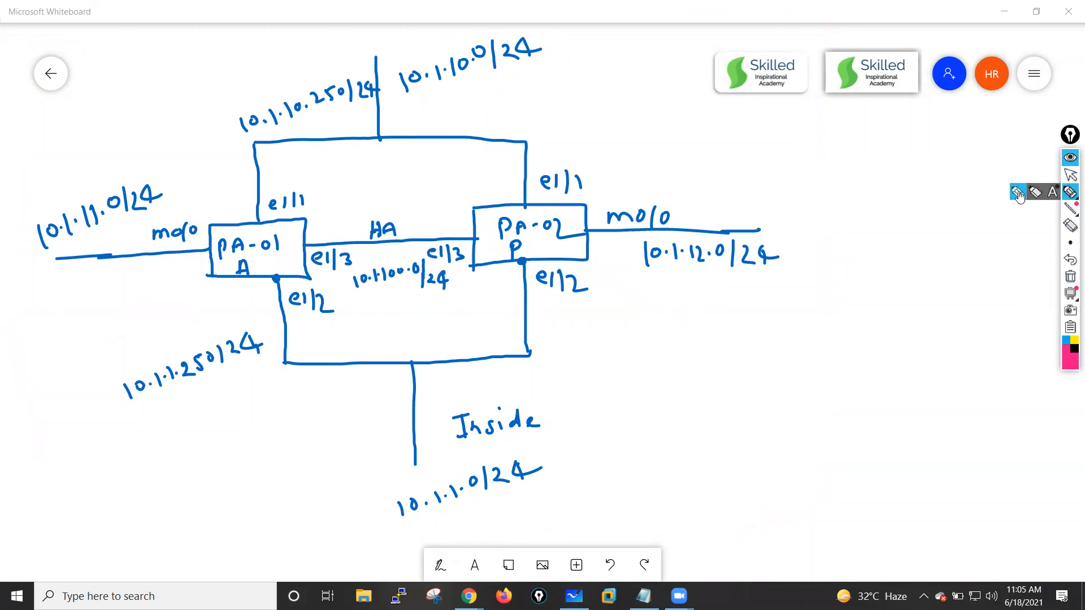
- Write VPC in pink beside the diagram and circle it
{"action": "left_click", "coordinate": [837, 161]}
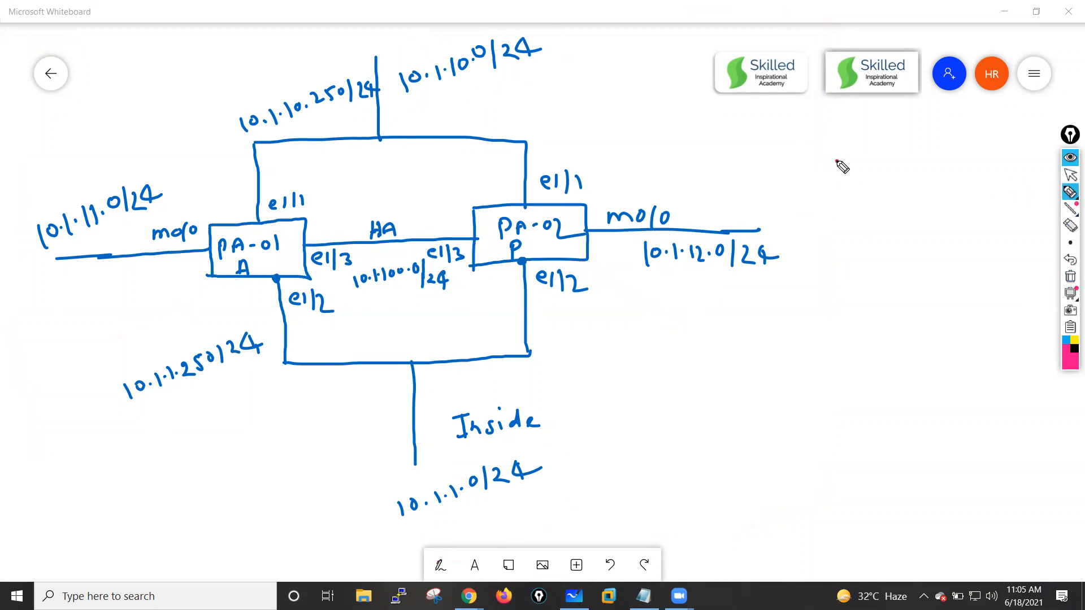
{"action": "left_click_drag", "start_coordinate": [847, 183], "coordinate": [856, 165]}
{"action": "mouse_move", "coordinate": [864, 162]}
{"action": "left_mouse_down"}
{"action": "mouse_move", "coordinate": [865, 183]}
{"action": "mouse_move", "coordinate": [864, 171]}
{"action": "left_mouse_up"}
{"action": "mouse_move", "coordinate": [889, 157]}
{"action": "left_mouse_down"}
{"action": "mouse_move", "coordinate": [899, 172]}
{"action": "mouse_move", "coordinate": [881, 205]}
{"action": "mouse_move", "coordinate": [877, 141]}
{"action": "left_mouse_up"}
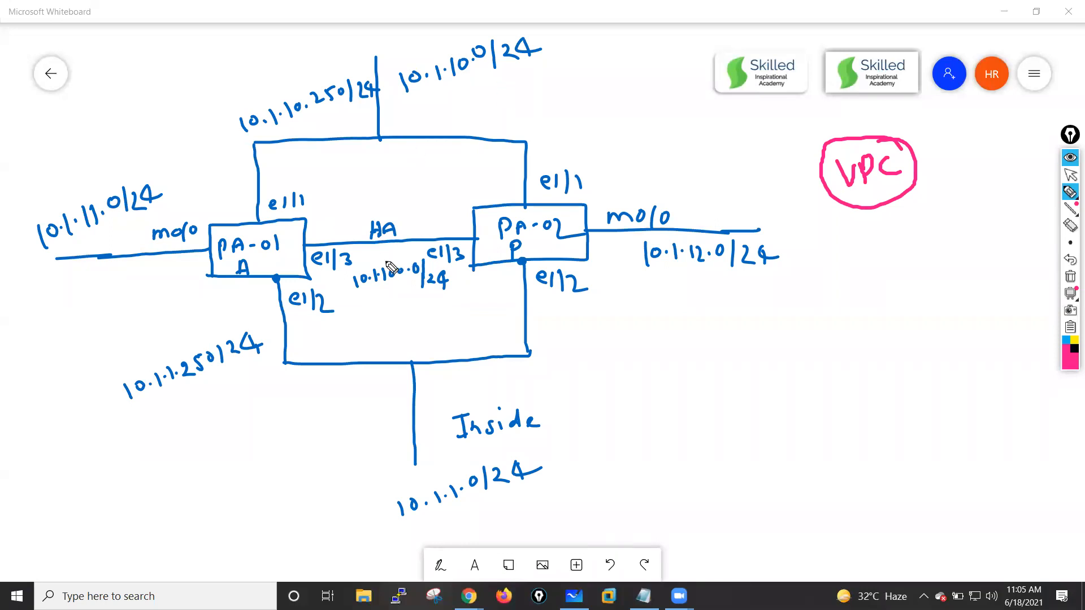
- Circle the HA and Inside labels and write outside above the upper network, then clear all ink
{"action": "mouse_move", "coordinate": [390, 215]}
{"action": "left_mouse_down"}
{"action": "mouse_move", "coordinate": [371, 252]}
{"action": "mouse_move", "coordinate": [394, 214]}
{"action": "left_mouse_up"}
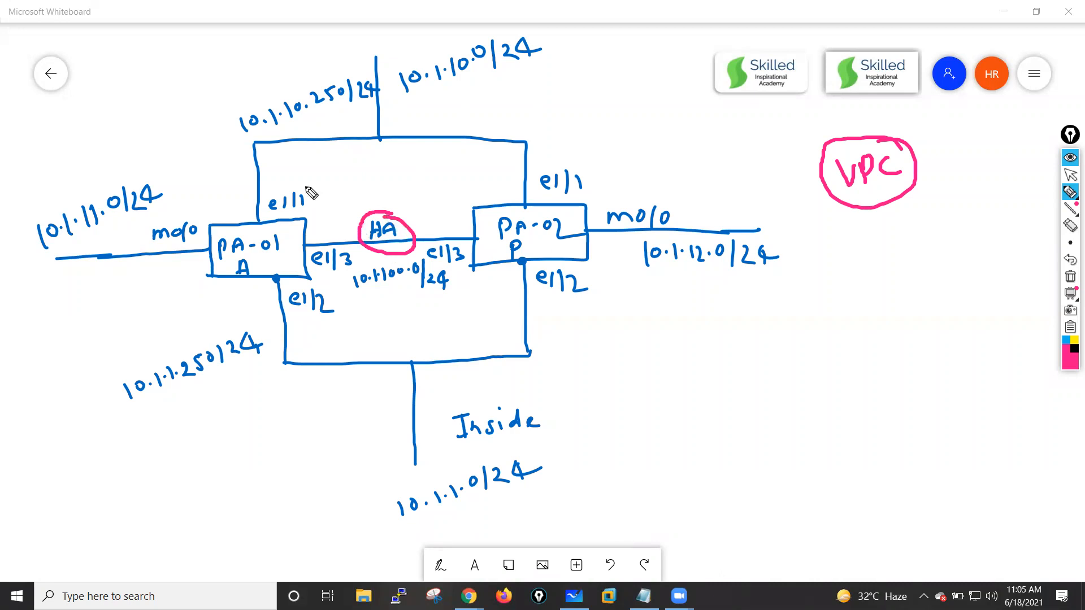
{"action": "mouse_move", "coordinate": [490, 403]}
{"action": "left_mouse_down"}
{"action": "mouse_move", "coordinate": [451, 419]}
{"action": "mouse_move", "coordinate": [467, 386]}
{"action": "left_mouse_up"}
{"action": "mouse_move", "coordinate": [389, 151]}
{"action": "left_mouse_down"}
{"action": "mouse_move", "coordinate": [380, 160]}
{"action": "mouse_move", "coordinate": [390, 151]}
{"action": "left_mouse_up"}
{"action": "mouse_move", "coordinate": [395, 151]}
{"action": "left_mouse_down"}
{"action": "mouse_move", "coordinate": [408, 138]}
{"action": "mouse_move", "coordinate": [445, 148]}
{"action": "mouse_move", "coordinate": [461, 128]}
{"action": "mouse_move", "coordinate": [481, 144]}
{"action": "left_mouse_up"}
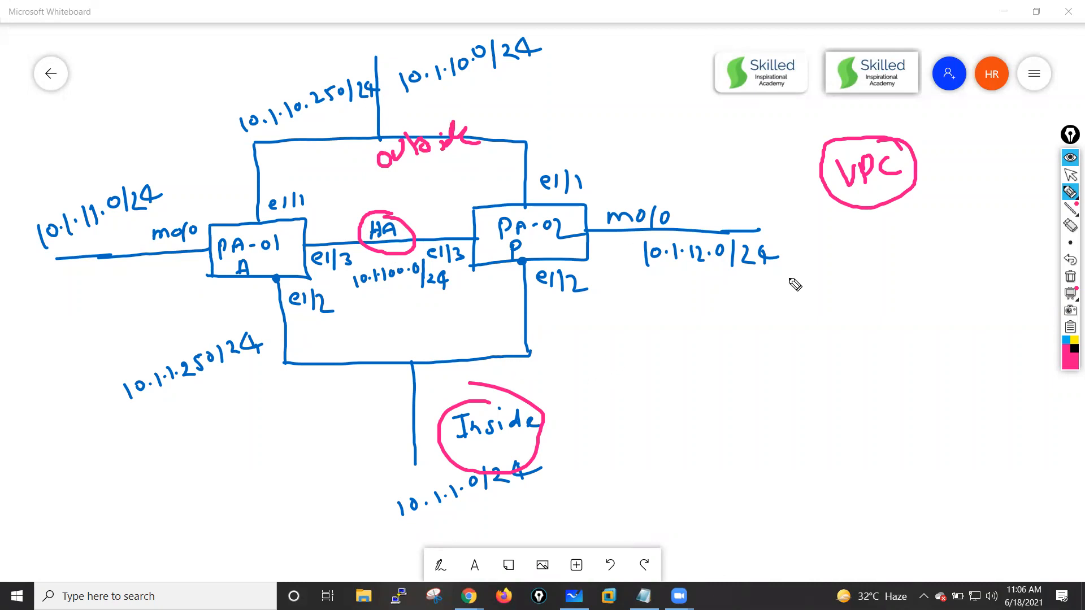
{"action": "left_click", "coordinate": [1070, 277]}
{"action": "left_click", "coordinate": [1069, 177]}
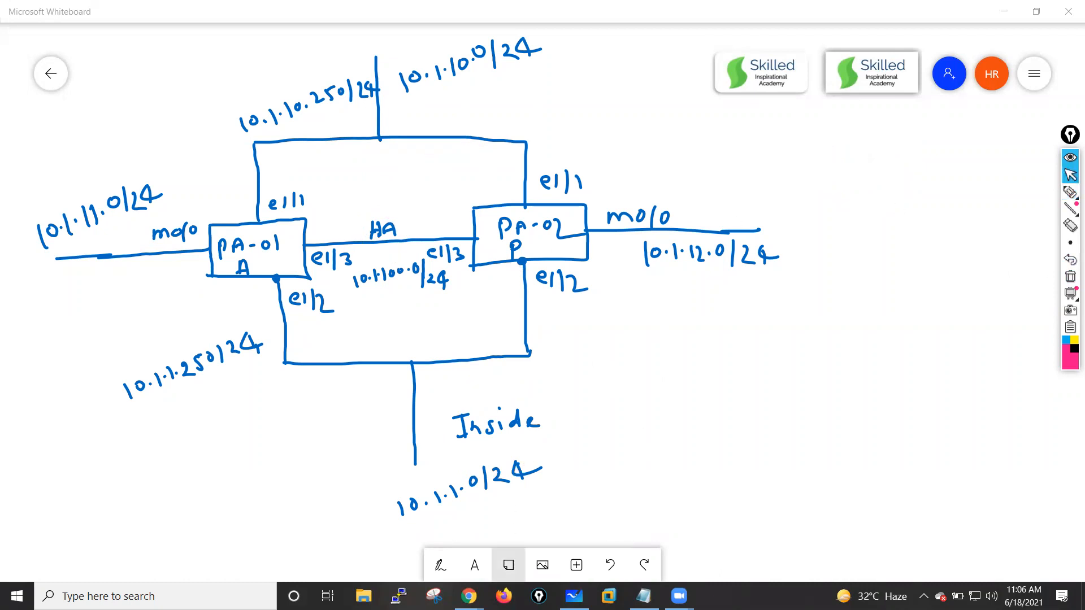
- Switch to the AWS VPC console in Chrome and start creating a VPC from the Your VPCs list
{"action": "mouse_move", "coordinate": [469, 596]}
{"action": "left_click", "coordinate": [468, 537]}
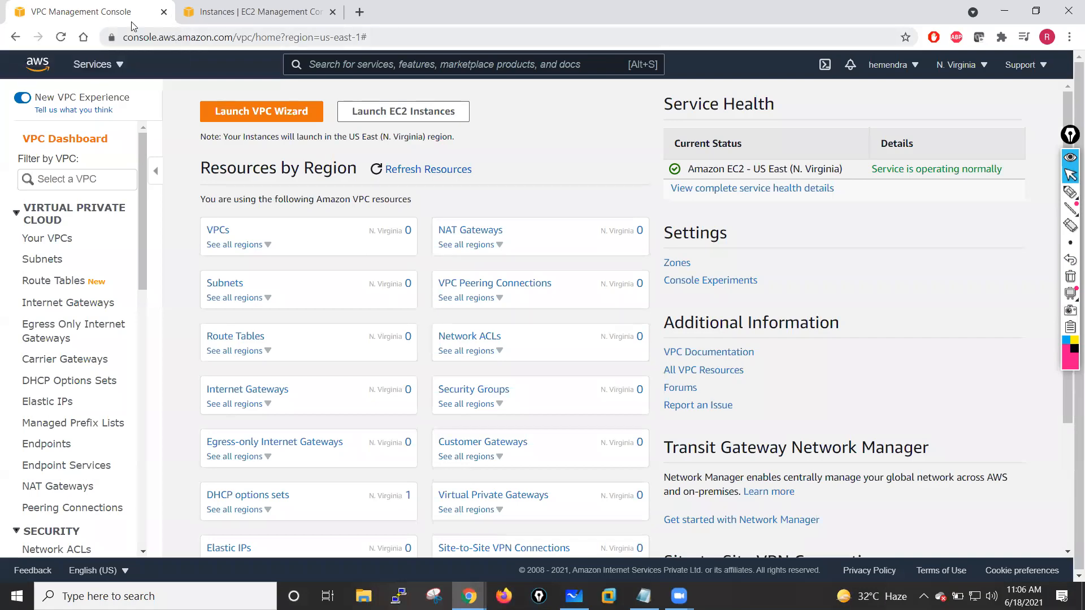
{"action": "left_click", "coordinate": [221, 234]}
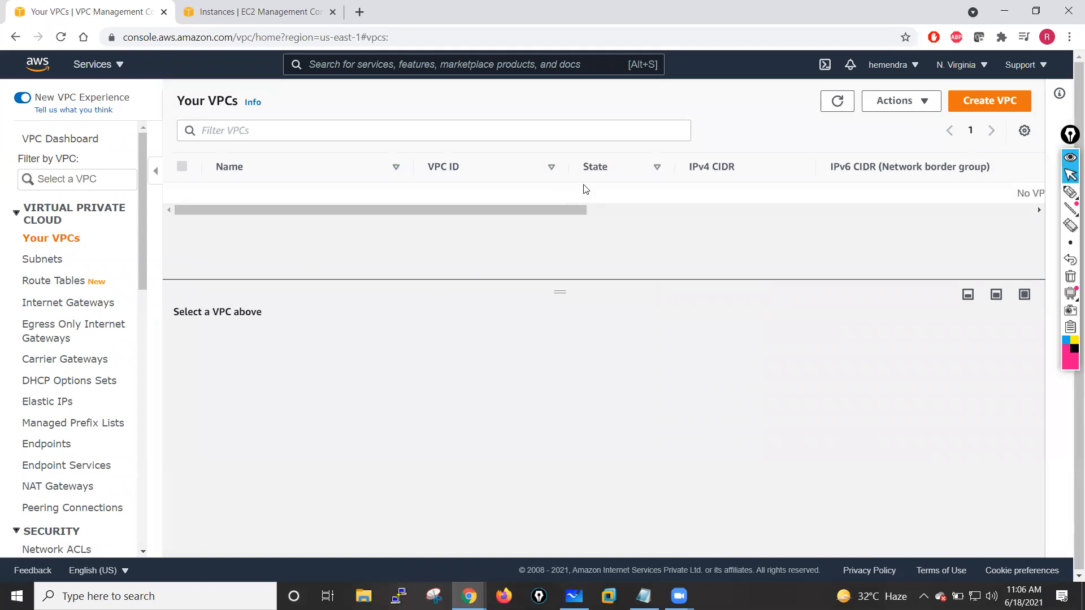
{"action": "left_click", "coordinate": [985, 100]}
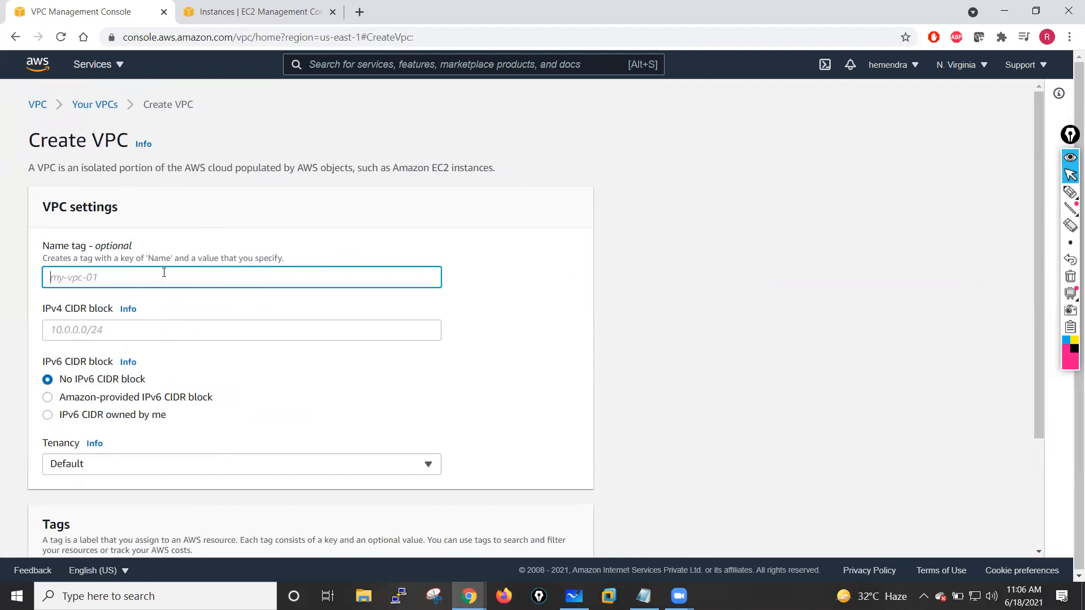
- Create a VPC named PaloAlto-LAB-VPC with IPv4 CIDR block 10.0.0.0/20
{"action": "type", "text": "PaloAlto-LAB-VPC"}
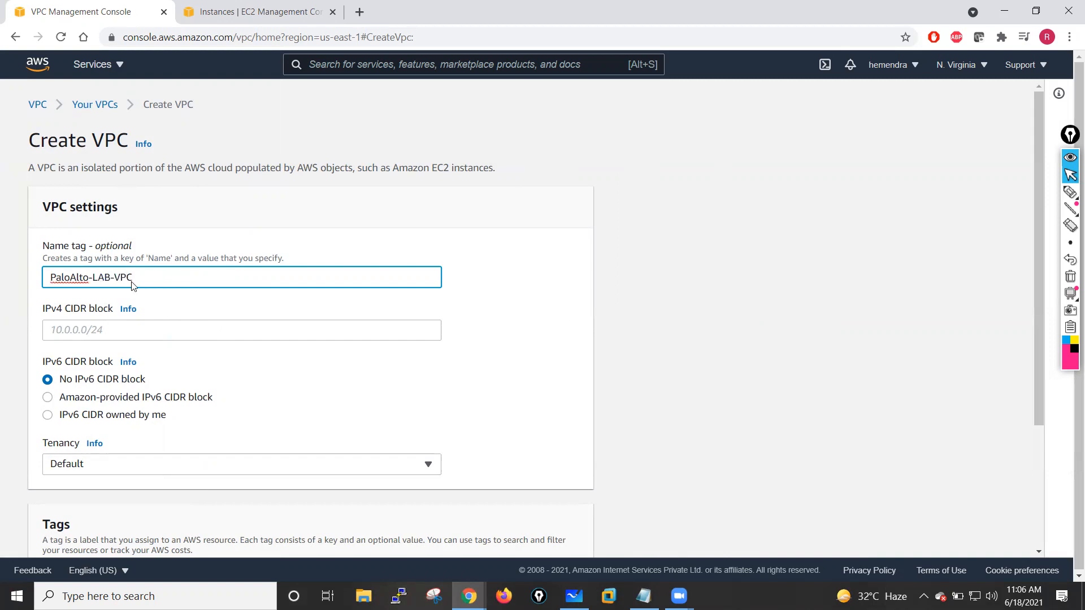
{"action": "left_click", "coordinate": [97, 336]}
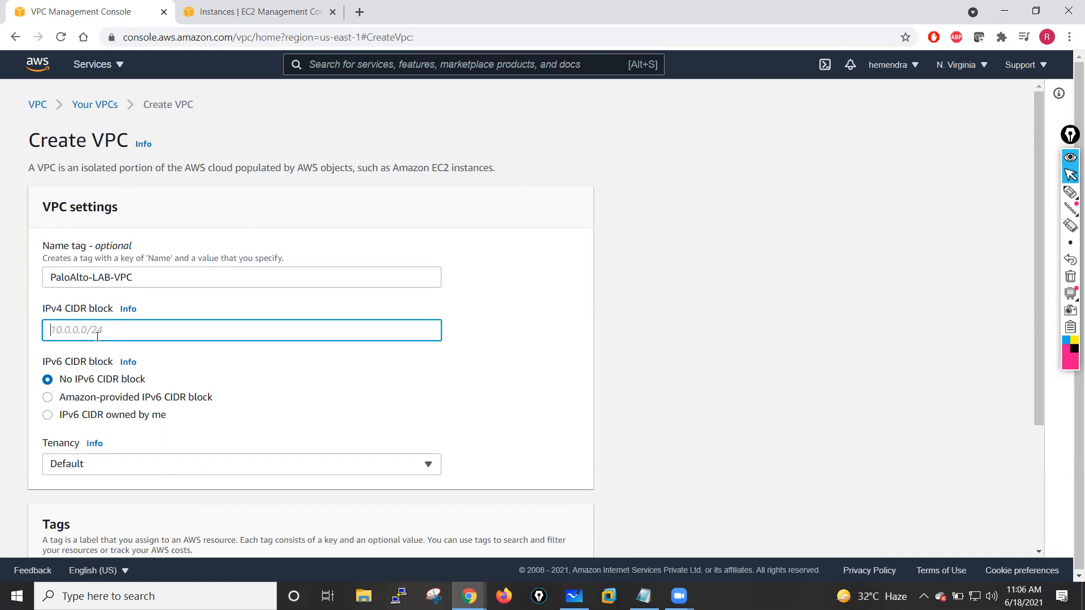
{"action": "type", "text": "10.0.0.0/20"}
{"action": "scroll", "coordinate": [238, 392], "scroll_direction": "down", "scroll_amount": 3}
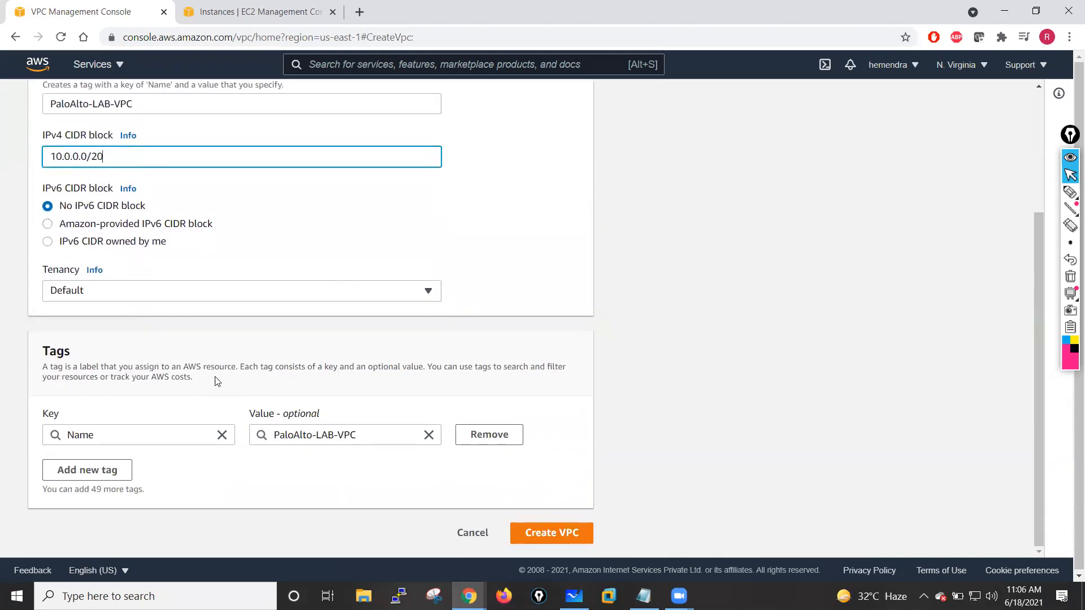
{"action": "left_click", "coordinate": [569, 527]}
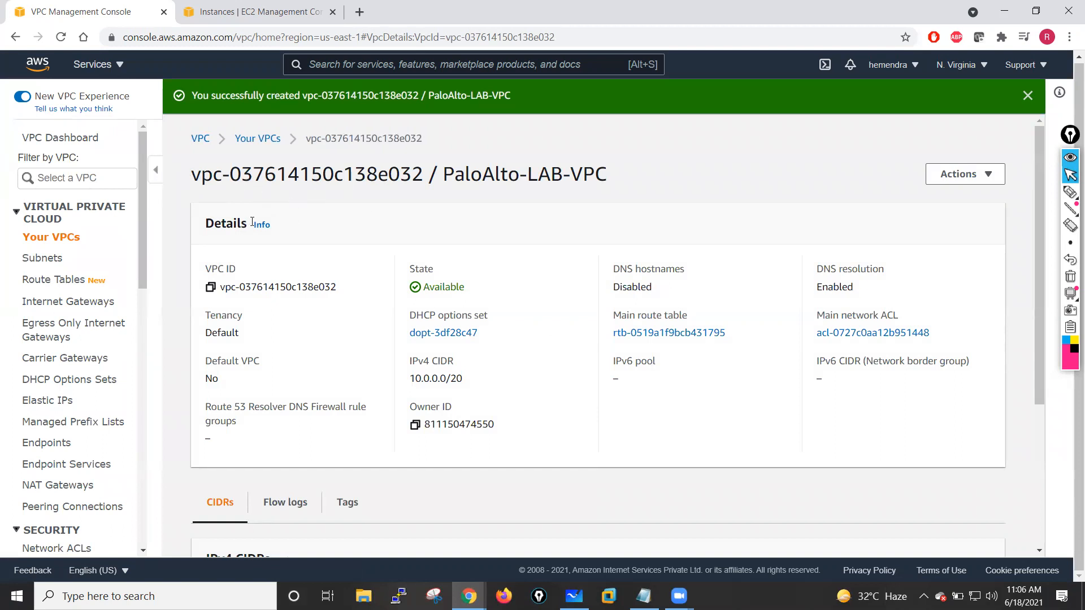
- Start creating a subnet and select the PaloAlto-LAB-VPC VPC for it
{"action": "left_click", "coordinate": [37, 258]}
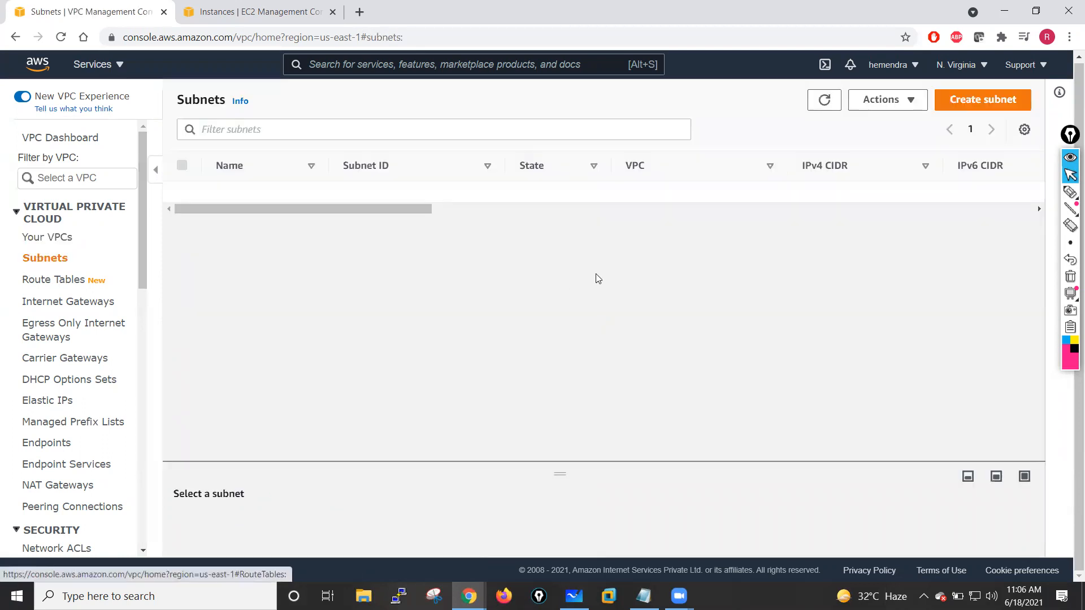
{"action": "left_click", "coordinate": [982, 100]}
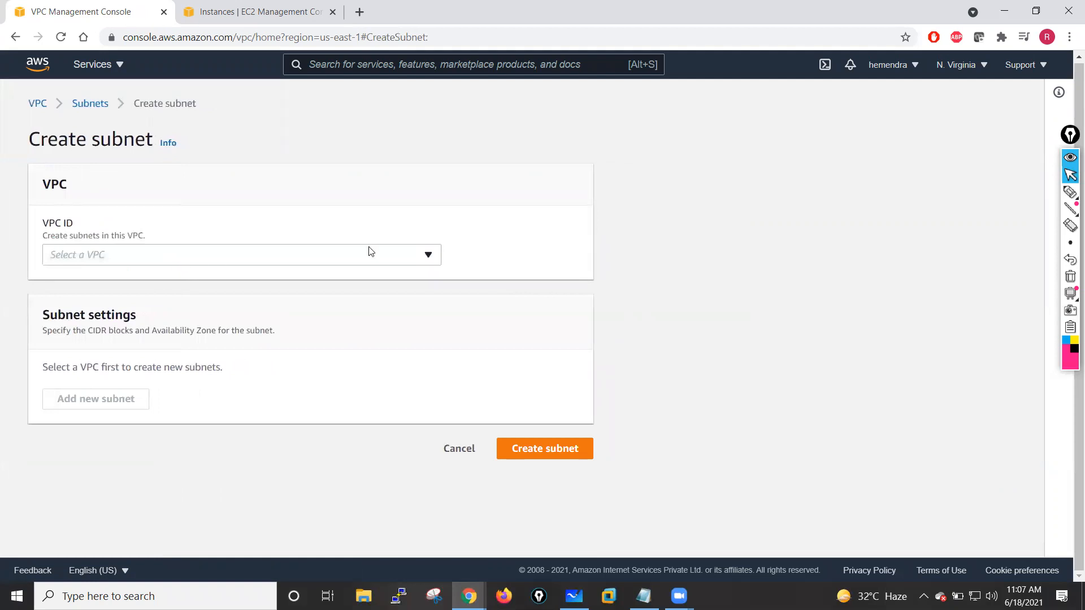
{"action": "left_click", "coordinate": [412, 259]}
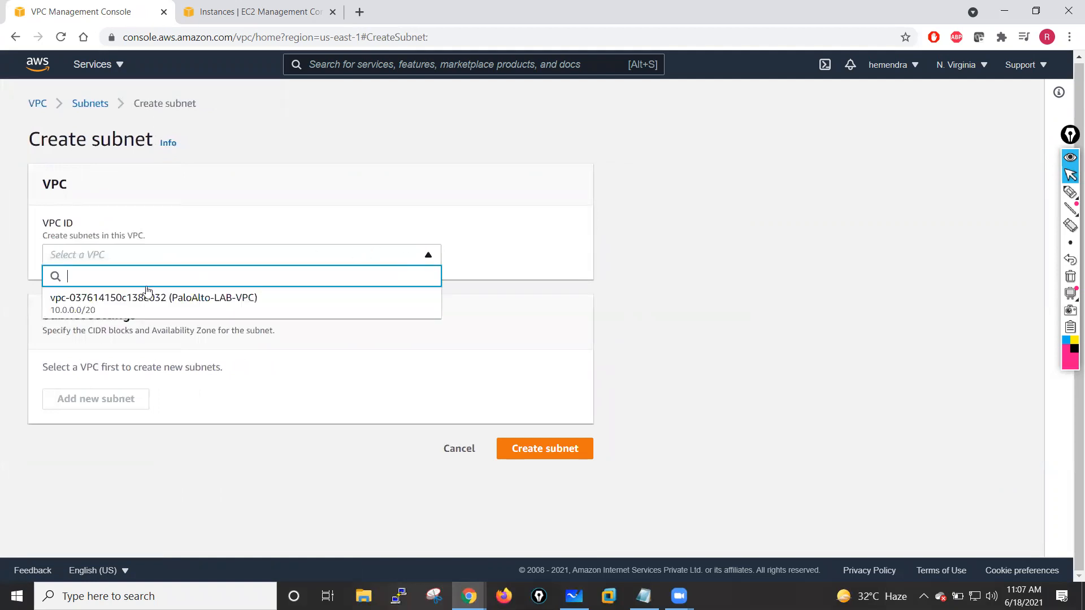
{"action": "left_click", "coordinate": [99, 306]}
- Name the subnet Public-Subnet-Outside
{"action": "scroll", "coordinate": [373, 434], "scroll_direction": "down", "scroll_amount": 3}
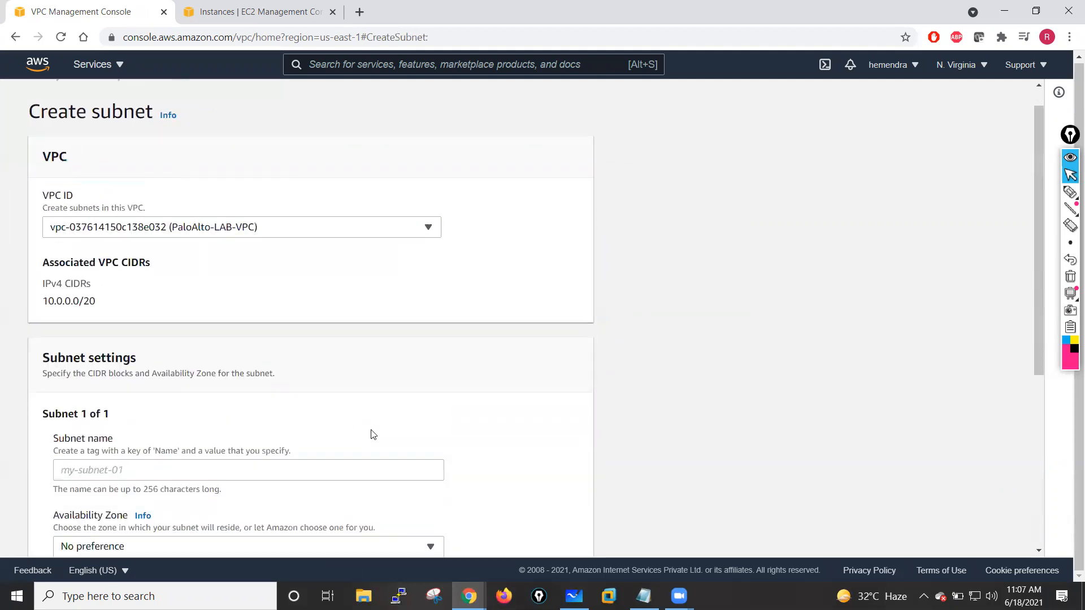
{"action": "left_click", "coordinate": [140, 316]}
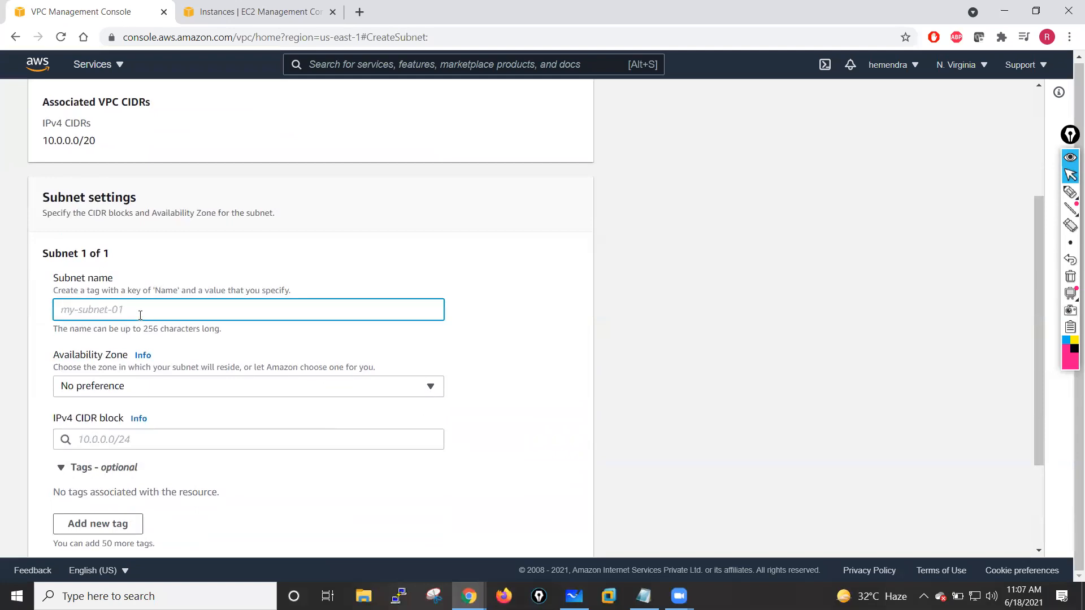
{"action": "type", "text": "Public"}
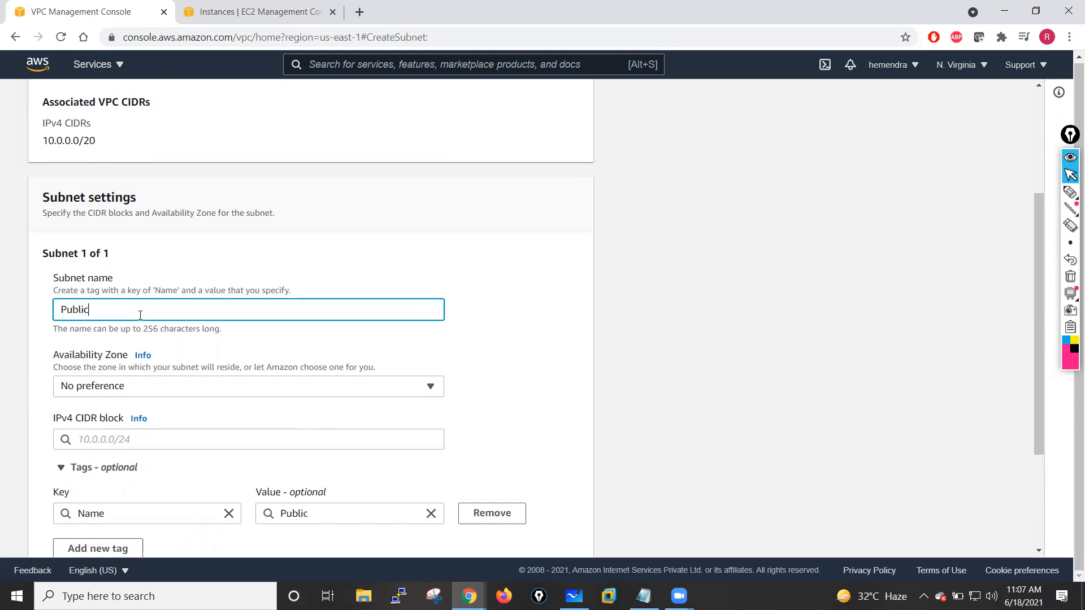
{"action": "type", "text": "-Subnet-Untrust"}
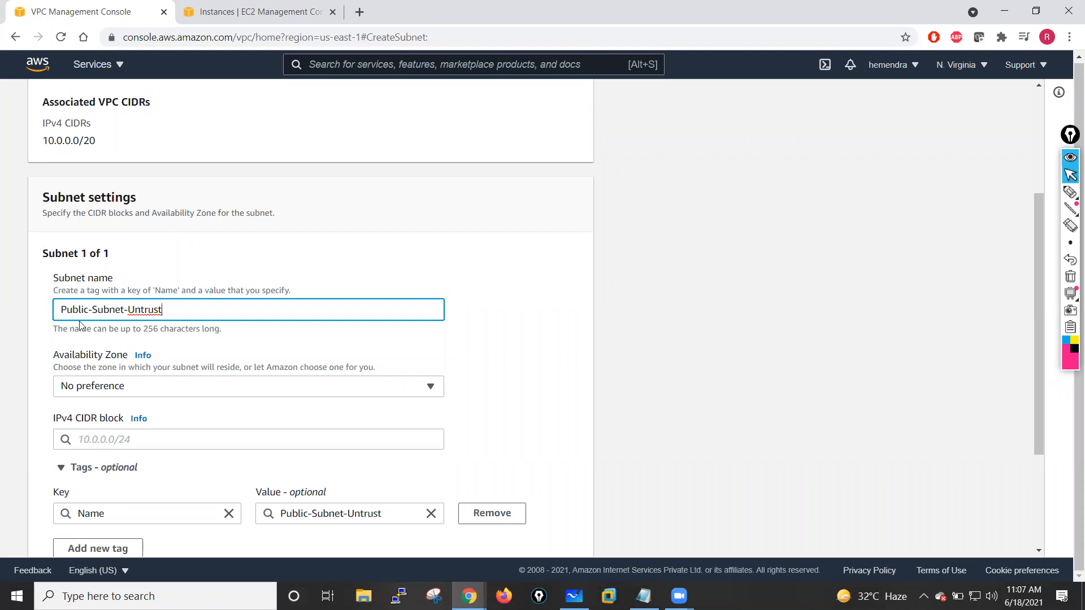
{"action": "key", "text": "BackSpace"}
{"action": "key", "text": "BackSpace"}
{"action": "key", "text": "BackSpace"}
{"action": "key", "text": "BackSpace"}
{"action": "key", "text": "BackSpace"}
{"action": "type", "text": "utside"}
- Place the subnet in availability zone us-east-1a with IPv4 CIDR block 10.1.10.0/24
{"action": "left_click", "coordinate": [144, 387]}
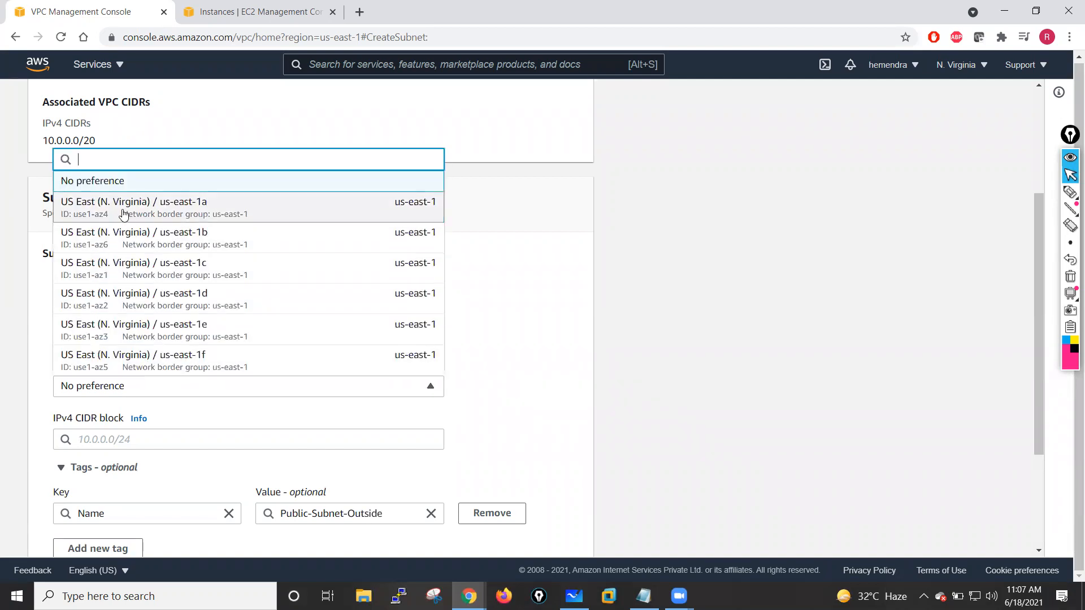
{"action": "left_click", "coordinate": [226, 212]}
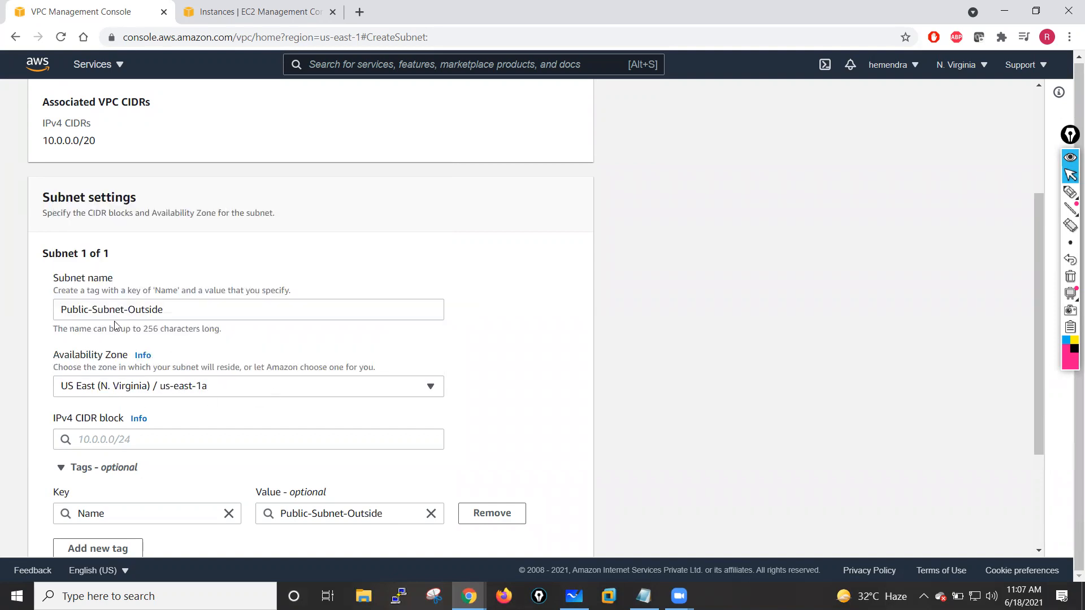
{"action": "scroll", "coordinate": [201, 354], "scroll_direction": "down", "scroll_amount": 3}
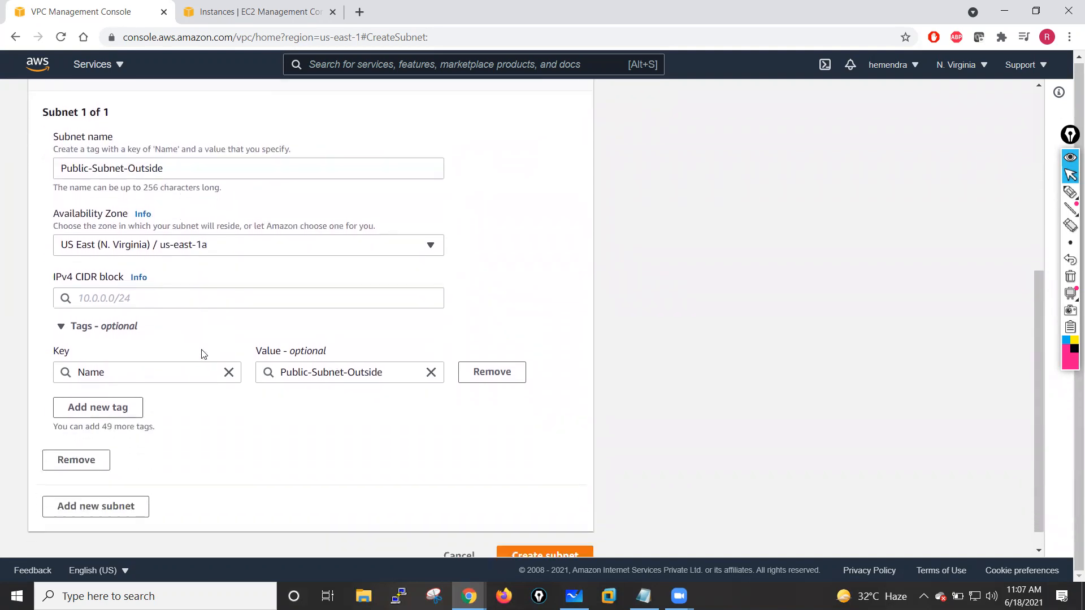
{"action": "left_click", "coordinate": [104, 300]}
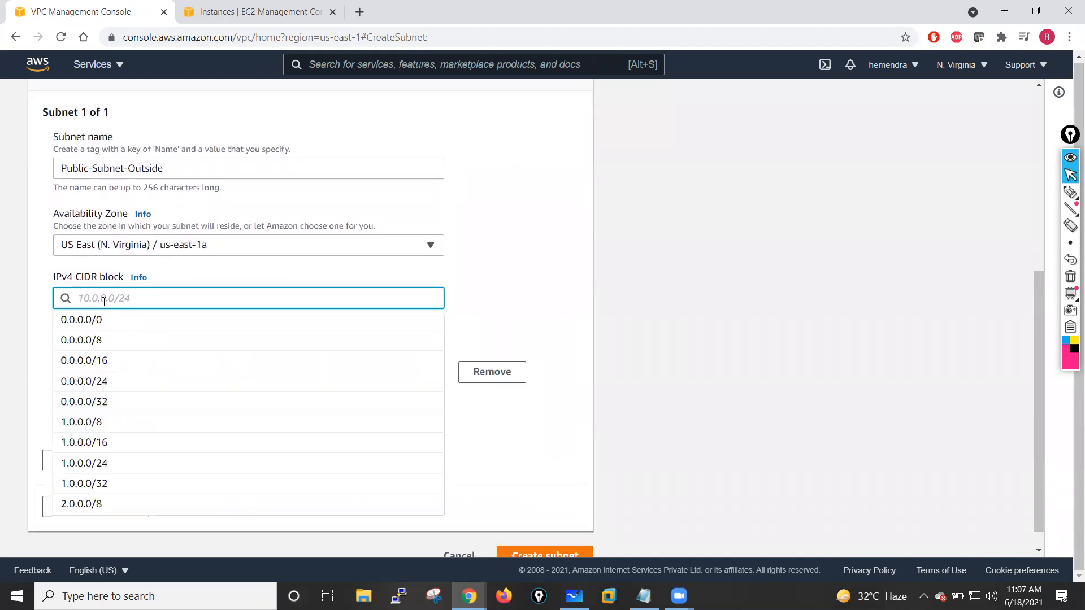
{"action": "type", "text": "10"}
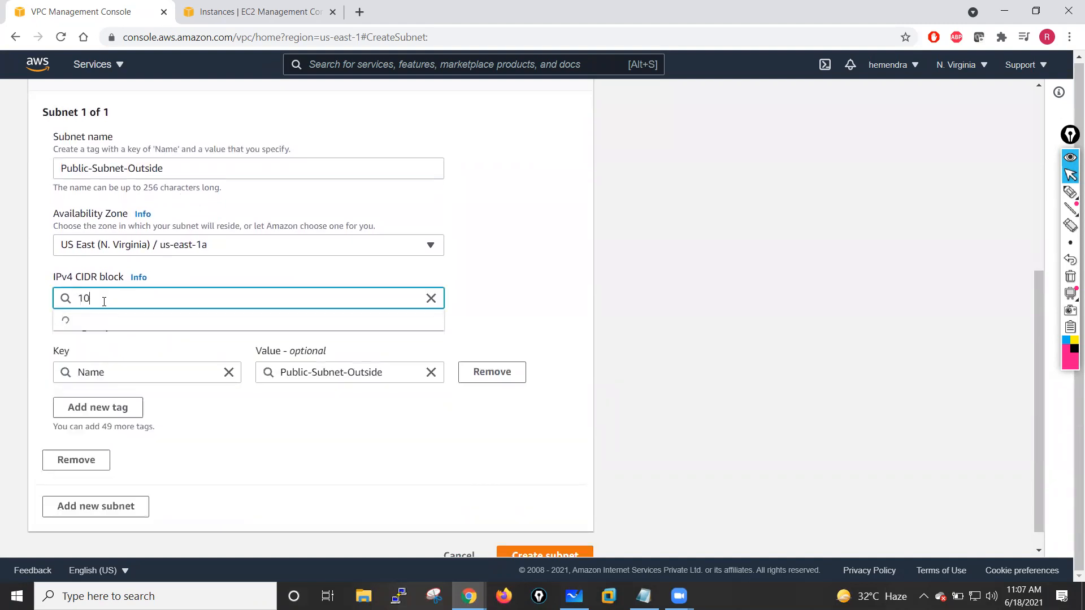
{"action": "type", "text": ".1.10."}
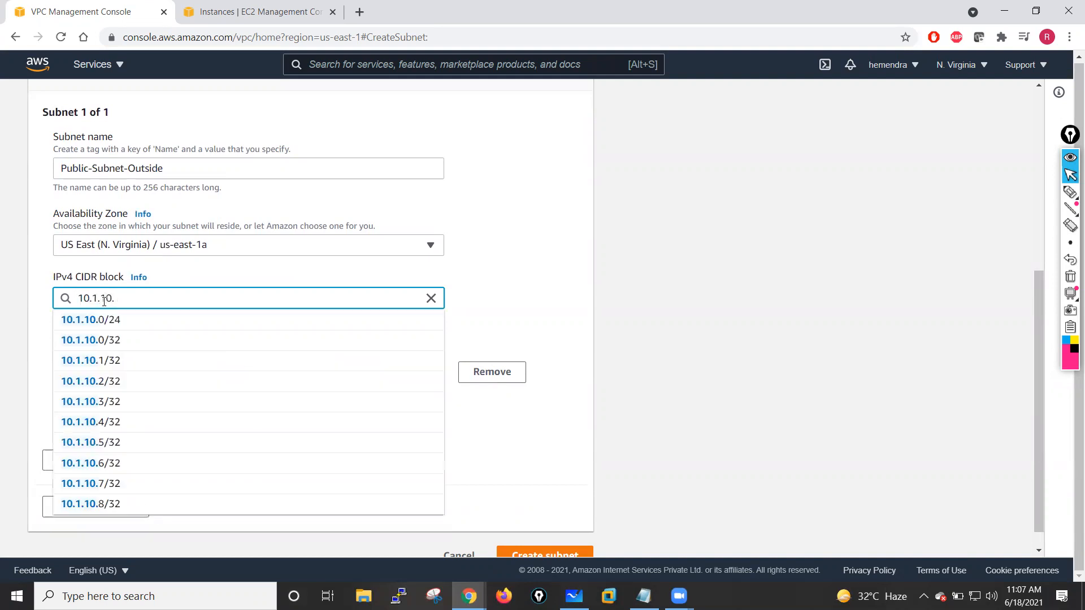
{"action": "type", "text": "0/24"}
{"action": "left_click", "coordinate": [505, 236]}
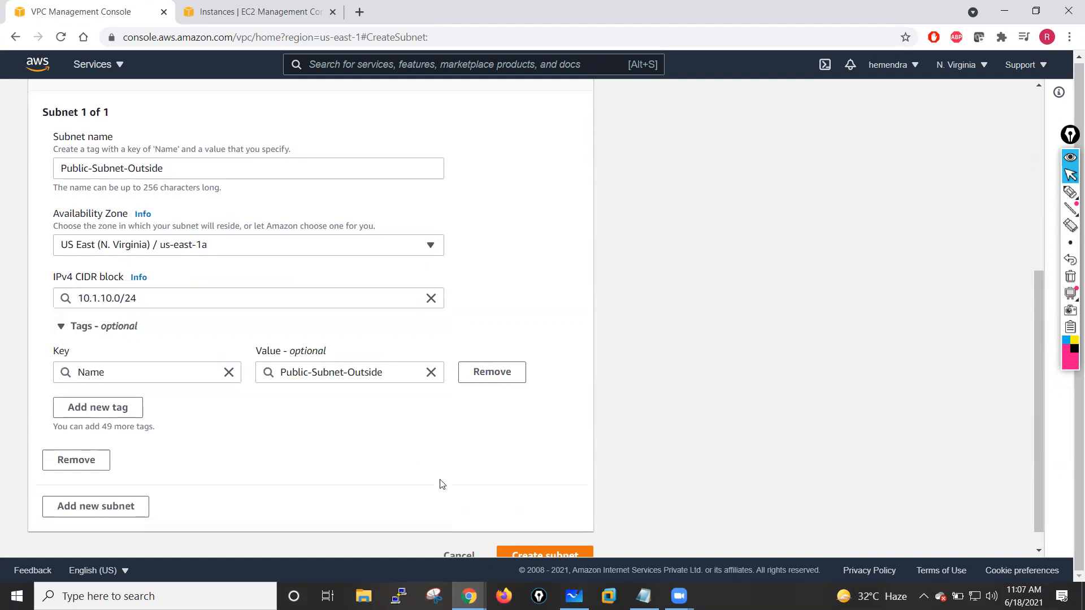
- Check the whiteboard diagram, return to the console and add a second subnet entry to the form
{"action": "left_click", "coordinate": [574, 597]}
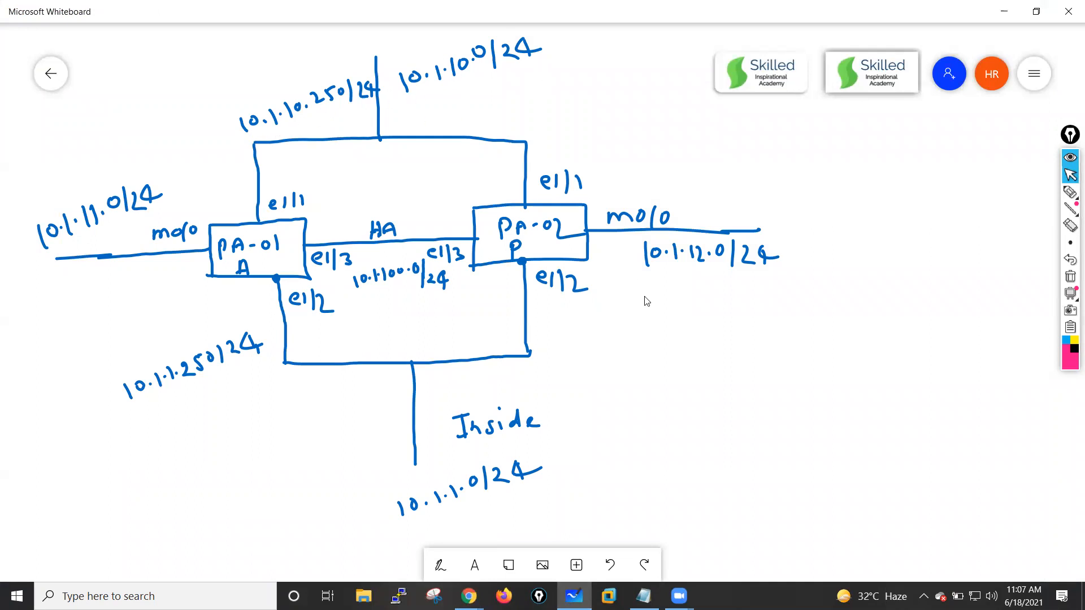
{"action": "left_click", "coordinate": [575, 596]}
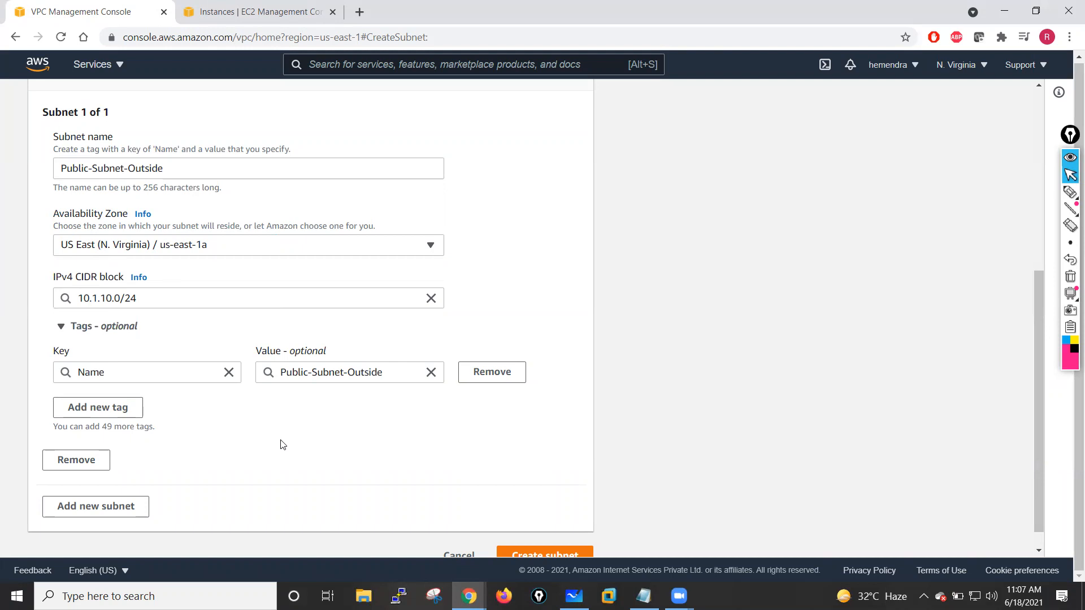
{"action": "scroll", "coordinate": [283, 445], "scroll_direction": "down", "scroll_amount": 1}
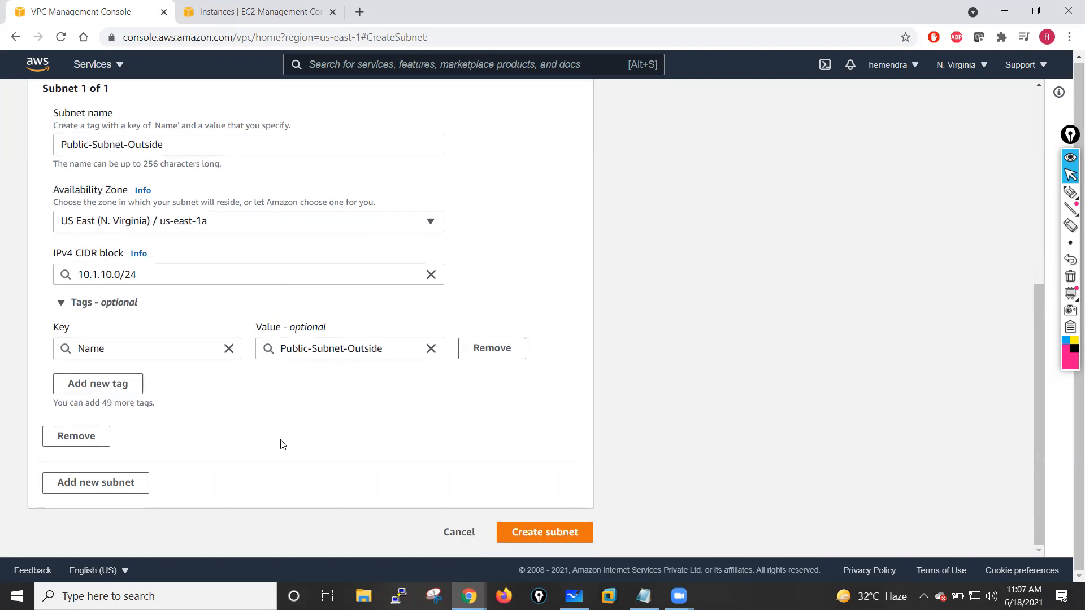
{"action": "left_click", "coordinate": [96, 483]}
{"action": "scroll", "coordinate": [299, 434], "scroll_direction": "down", "scroll_amount": 5}
{"action": "left_click", "coordinate": [78, 269]}
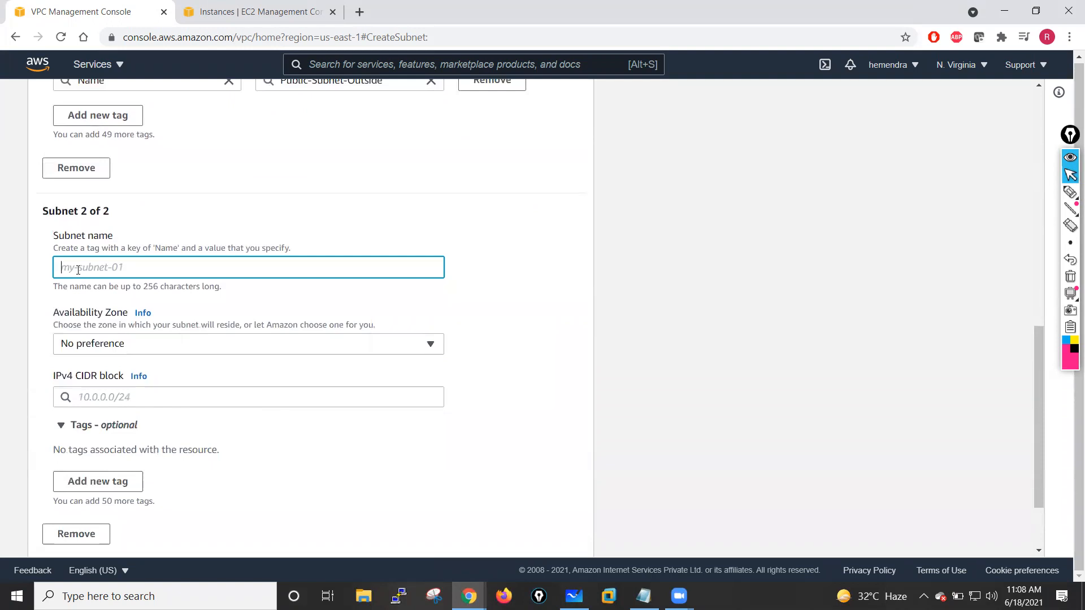
- Name the second subnet Private-Subnet-Inside
{"action": "type", "text": "P"}
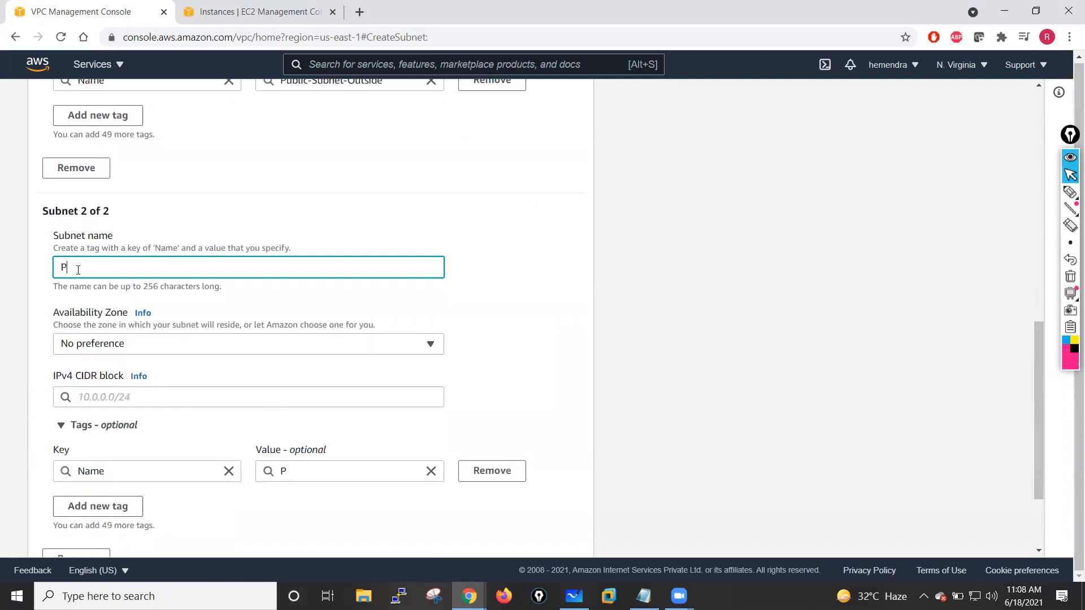
{"action": "type", "text": "rivate"}
{"action": "type", "text": "-Su"}
{"action": "type", "text": "ub"}
{"action": "type", "text": "Inside"}
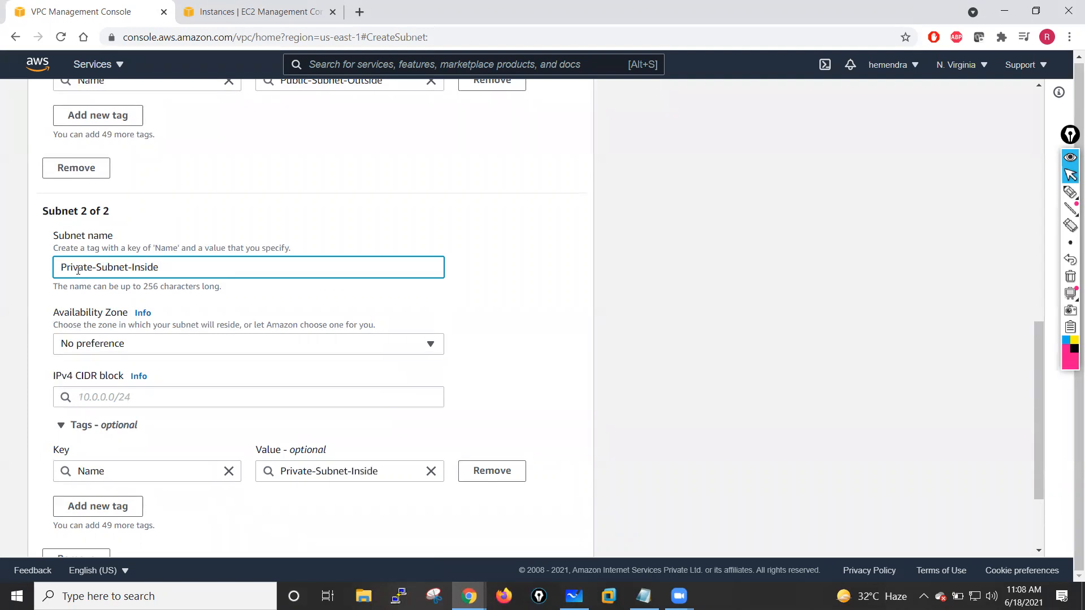
- Place the second subnet in availability zone us-east-1a with IPv4 CIDR block 10.1.1.0/24
{"action": "left_click", "coordinate": [134, 349]}
{"action": "left_click", "coordinate": [185, 181]}
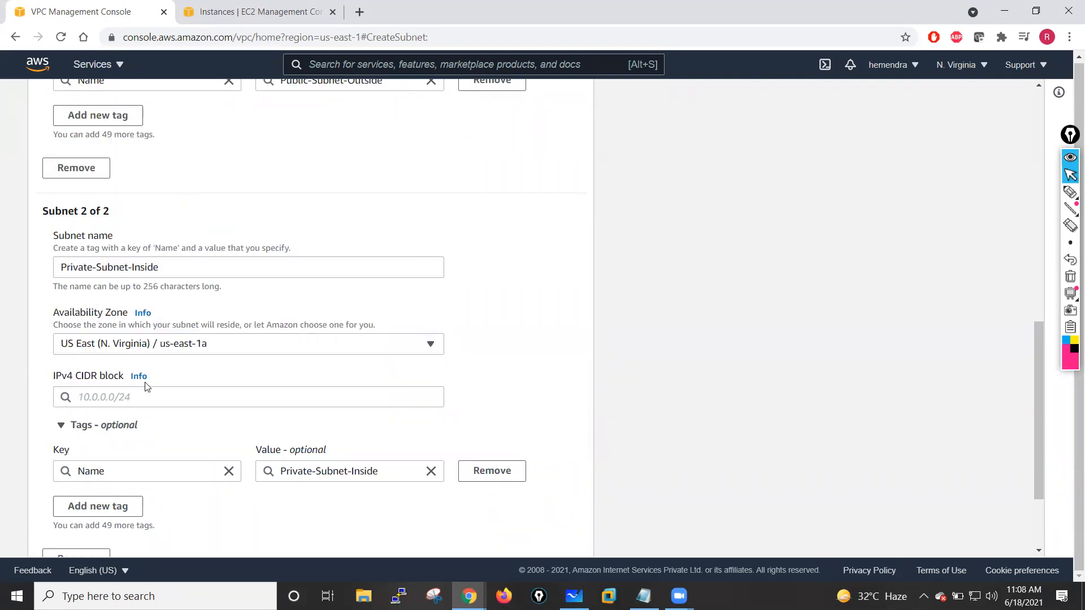
{"action": "left_click", "coordinate": [98, 398]}
{"action": "type", "text": "10"}
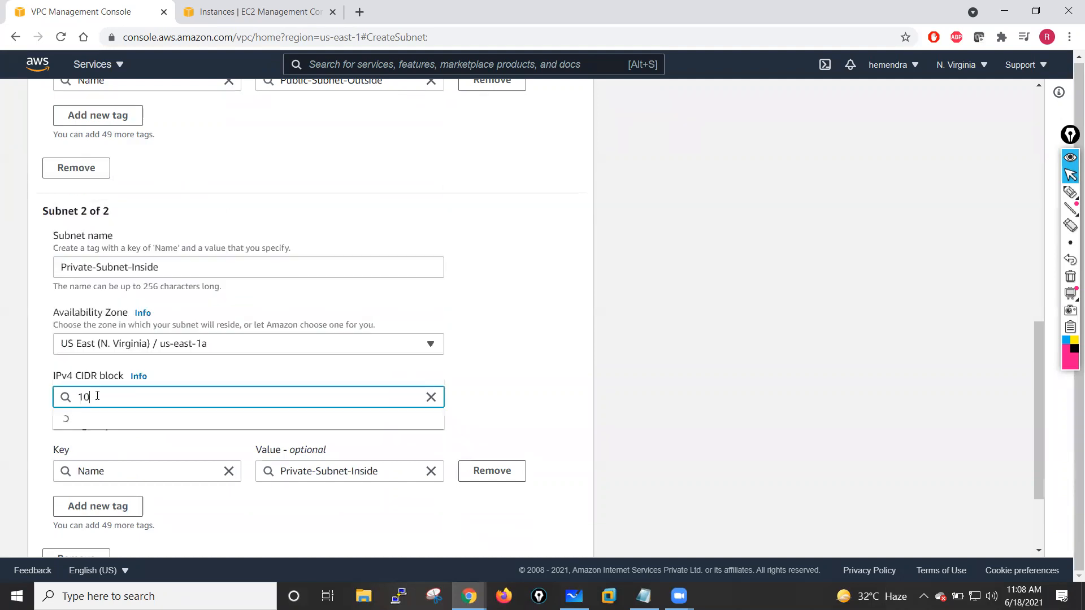
{"action": "type", "text": ".1.1.0/24"}
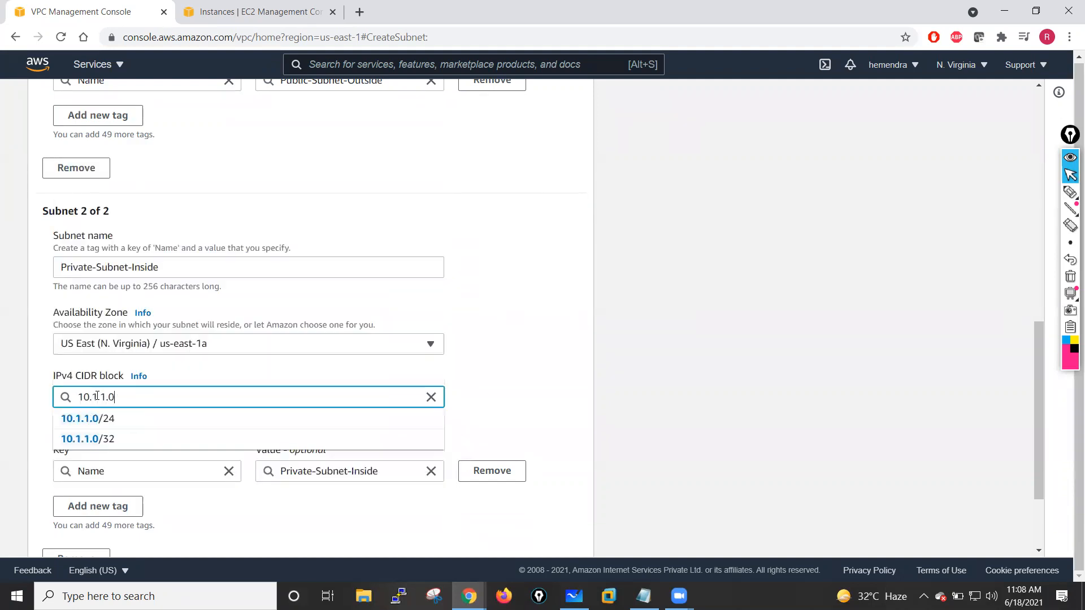
{"action": "left_click", "coordinate": [516, 373]}
- Add a third subnet entry to the form and name it Management-Subnet
{"action": "scroll", "coordinate": [515, 373], "scroll_direction": "down", "scroll_amount": 2}
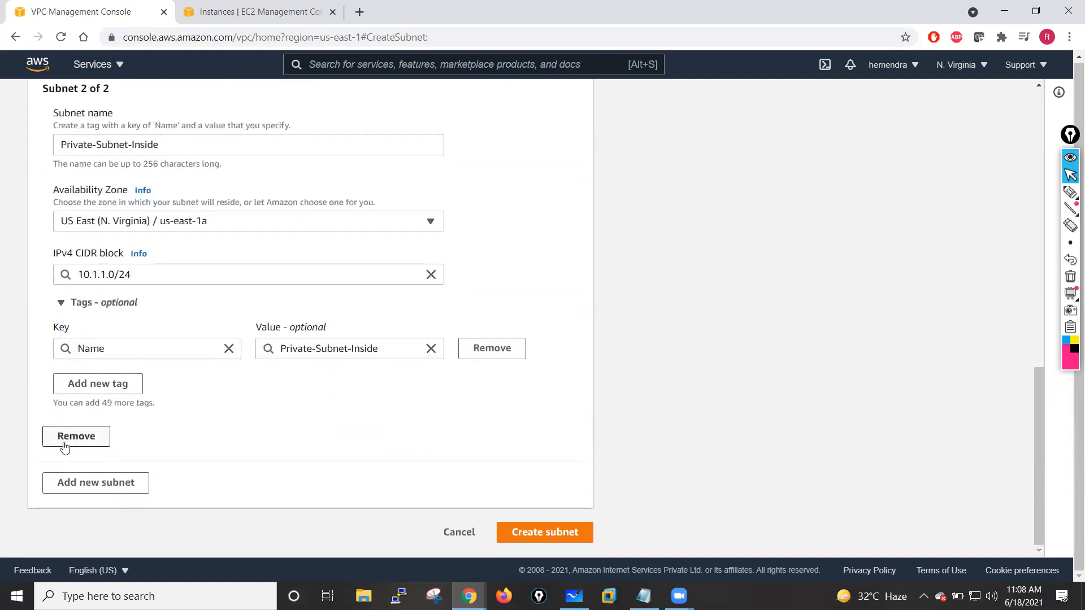
{"action": "left_click", "coordinate": [95, 486]}
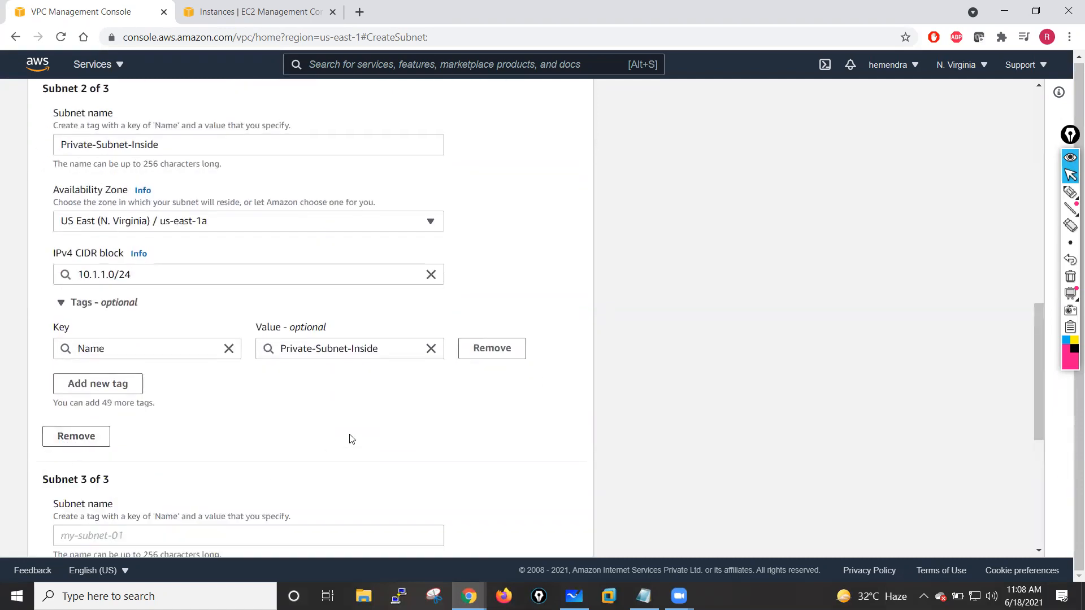
{"action": "scroll", "coordinate": [351, 439], "scroll_direction": "down", "scroll_amount": 6}
{"action": "left_click", "coordinate": [82, 171]}
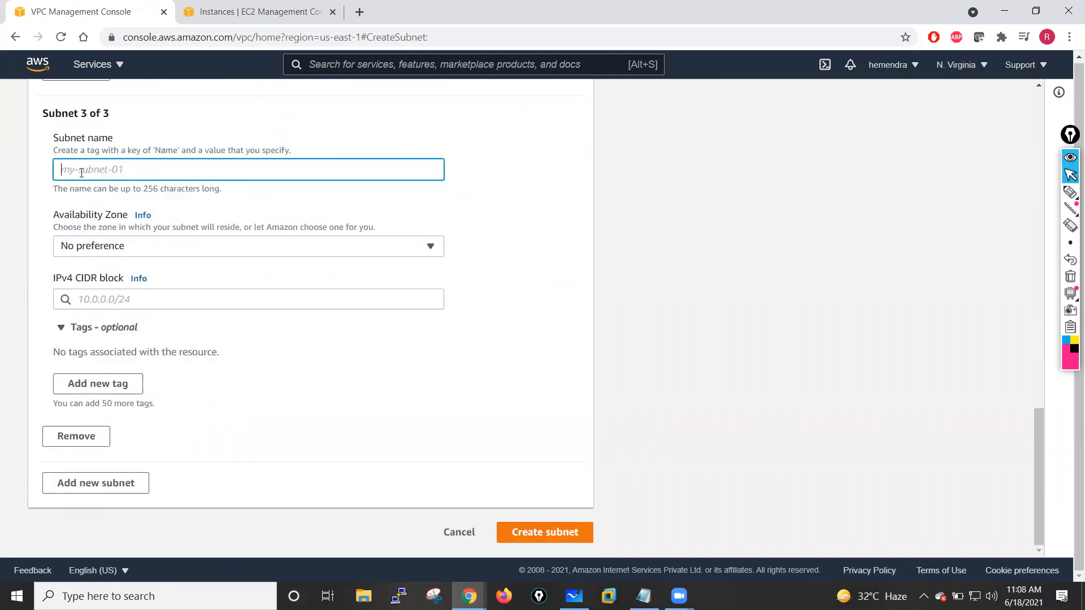
{"action": "type", "text": "MG"}
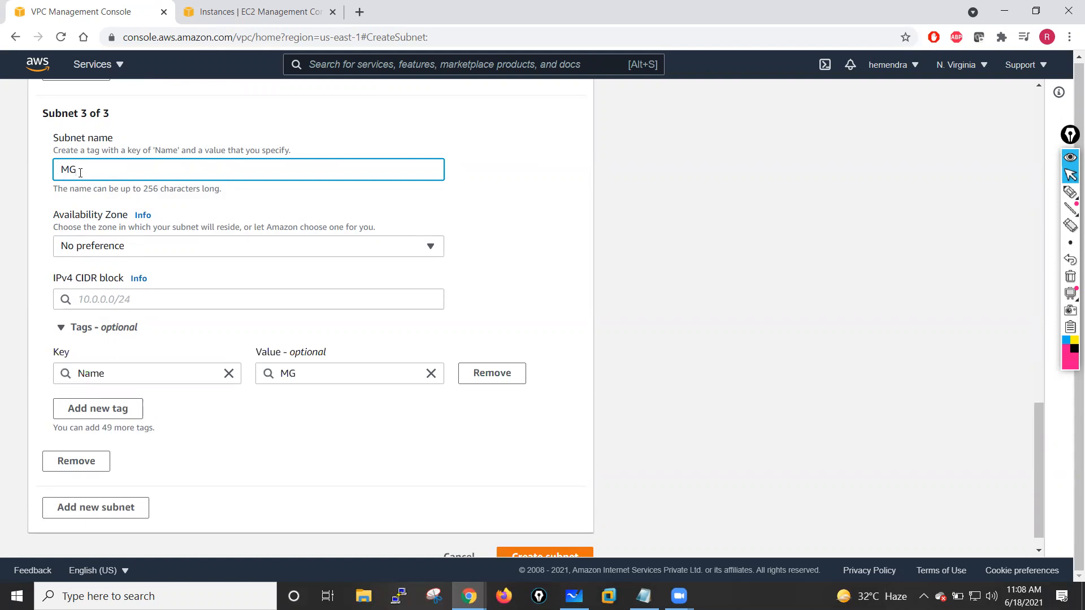
{"action": "type", "text": "ma"}
{"action": "key", "text": "BackSpace"}
{"action": "key", "text": "BackSpace"}
{"action": "type", "text": "nagement-Subnet"}
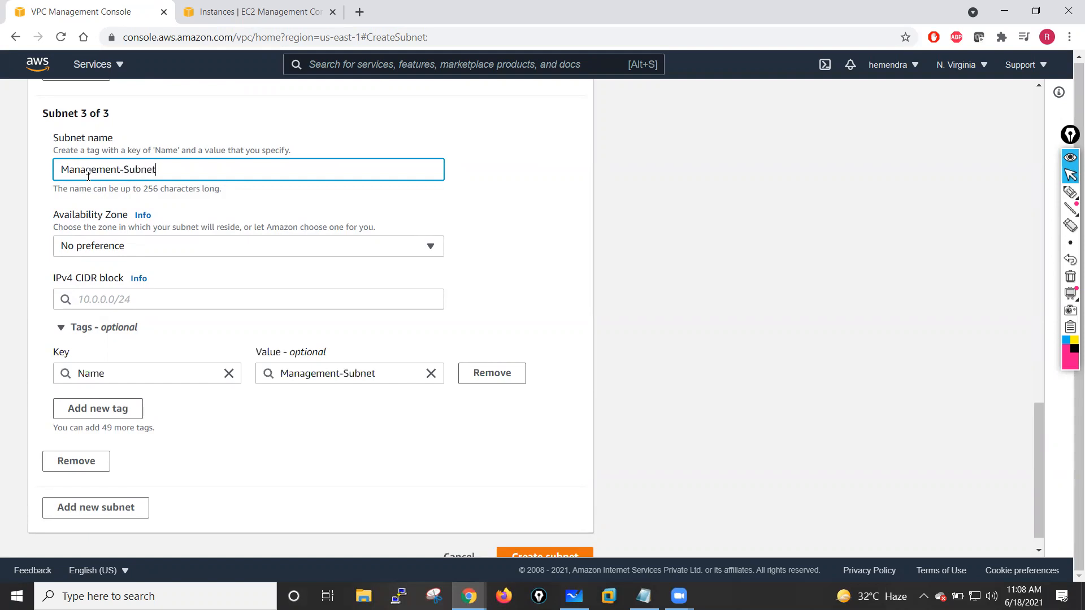
- Check the whiteboard diagram and place the third subnet in us-east-1a with IPv4 CIDR block 10.1.11.0/24
{"action": "left_click", "coordinate": [115, 247]}
{"action": "left_click", "coordinate": [182, 313]}
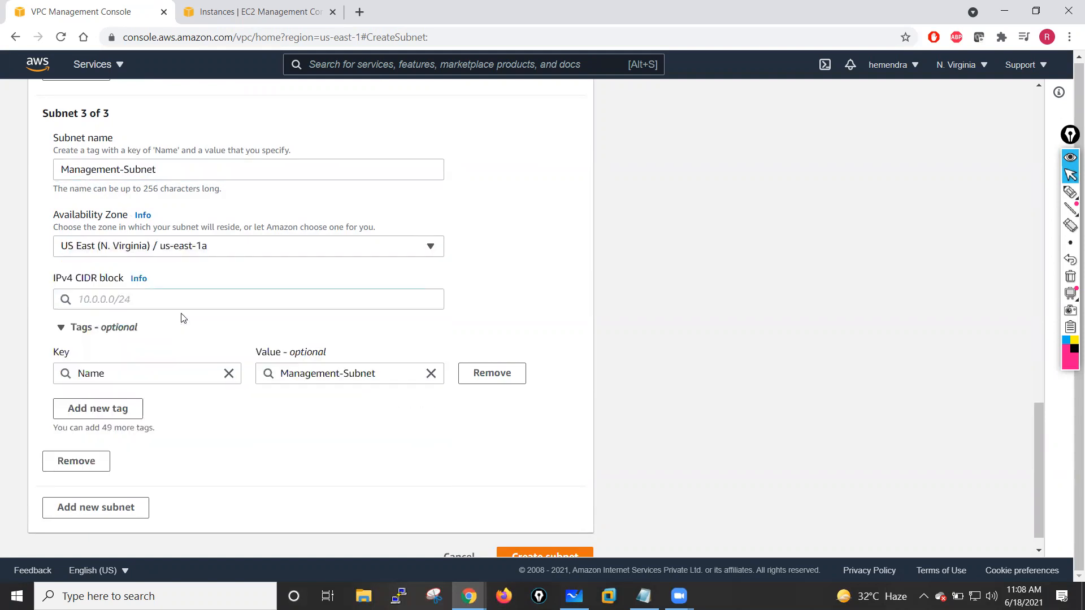
{"action": "left_click", "coordinate": [84, 300]}
{"action": "key", "text": "alt+Tab"}
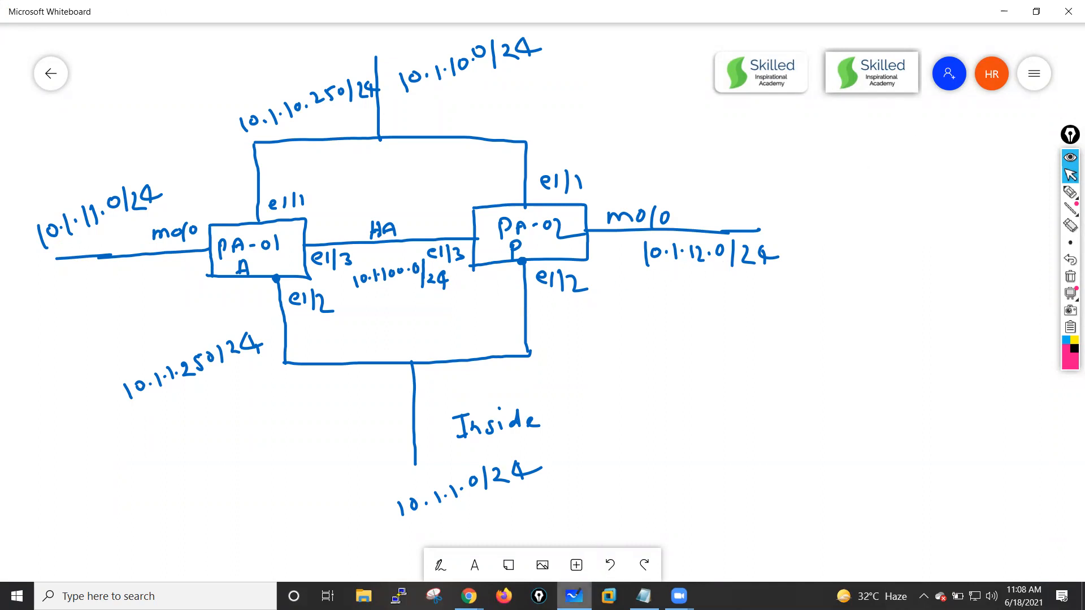
{"action": "left_click", "coordinate": [574, 596]}
{"action": "type", "text": "10.1.11.0/24"}
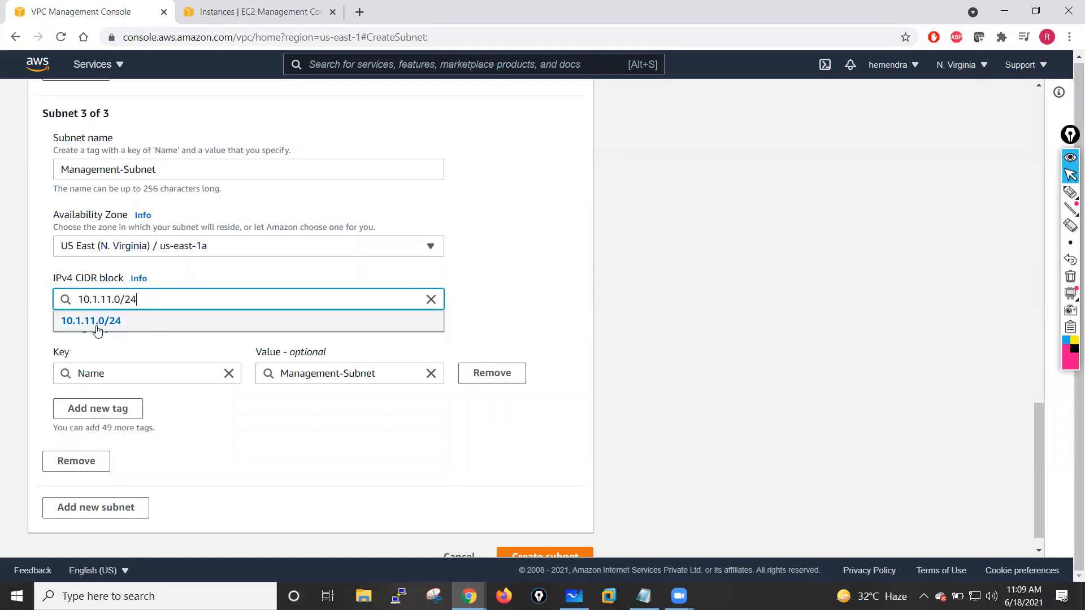
{"action": "left_click", "coordinate": [96, 325]}
- Rename the third subnet Management-Subnet-Pri and select its name text for copying
{"action": "left_click", "coordinate": [164, 169]}
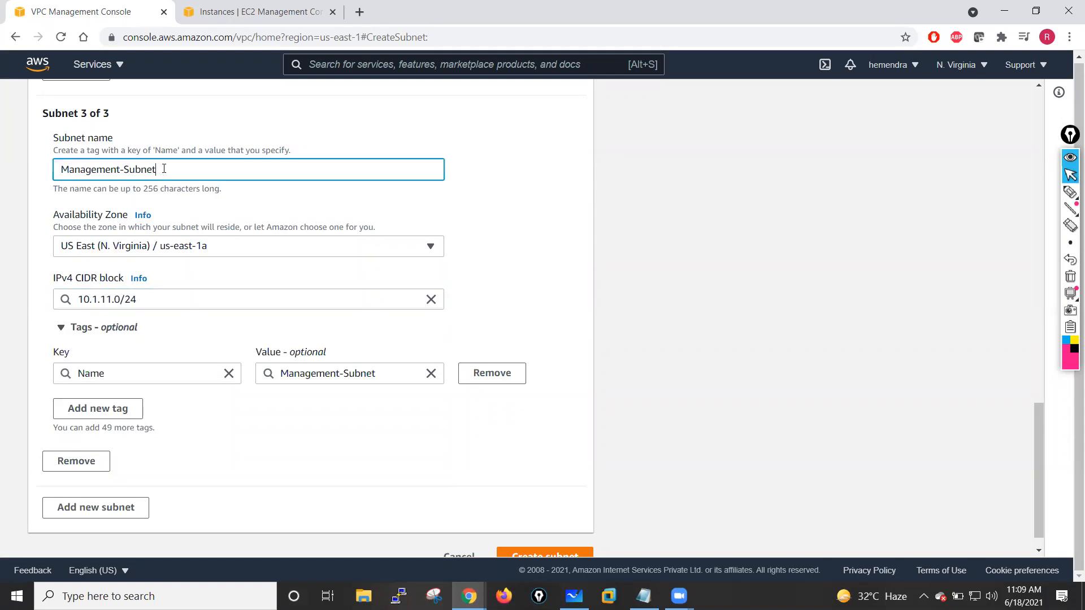
{"action": "type", "text": "-Pri"}
{"action": "left_click_drag", "start_coordinate": [212, 169], "coordinate": [41, 177]}
{"action": "key", "text": "ctrl+c"}
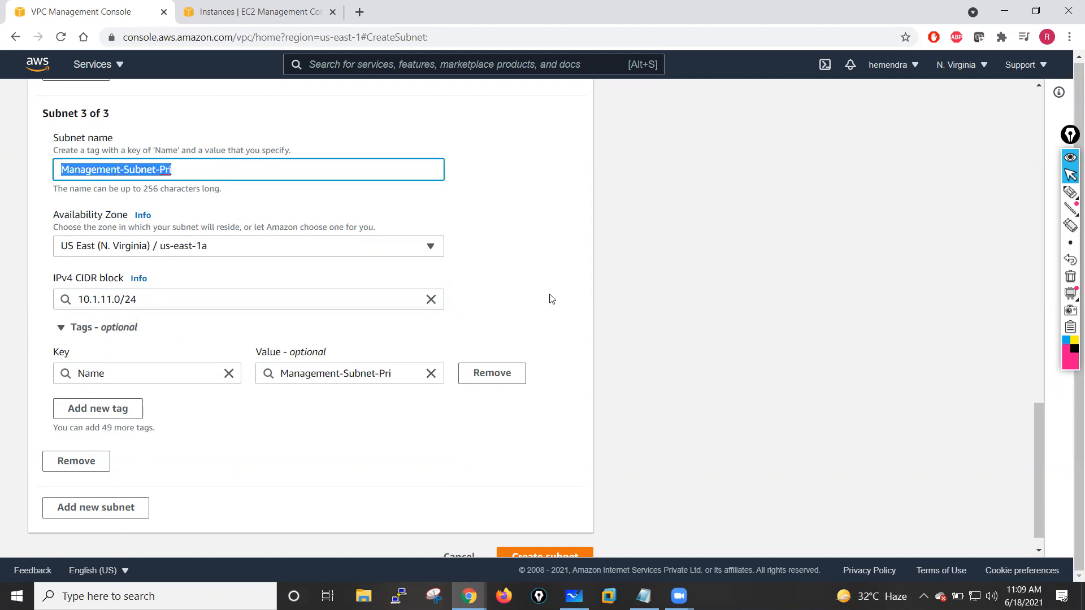
{"action": "left_click", "coordinate": [520, 294]}
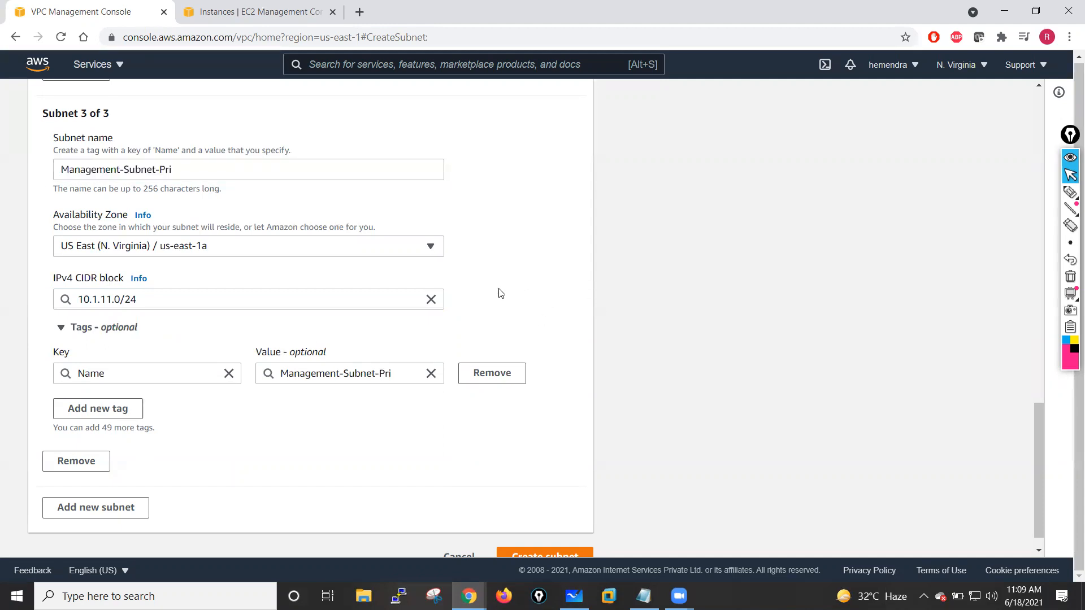
- Add a fourth subnet entry and name it Management-Subnet-Sec using the copied name
{"action": "left_click", "coordinate": [87, 510]}
{"action": "scroll", "coordinate": [247, 451], "scroll_direction": "down", "scroll_amount": 4}
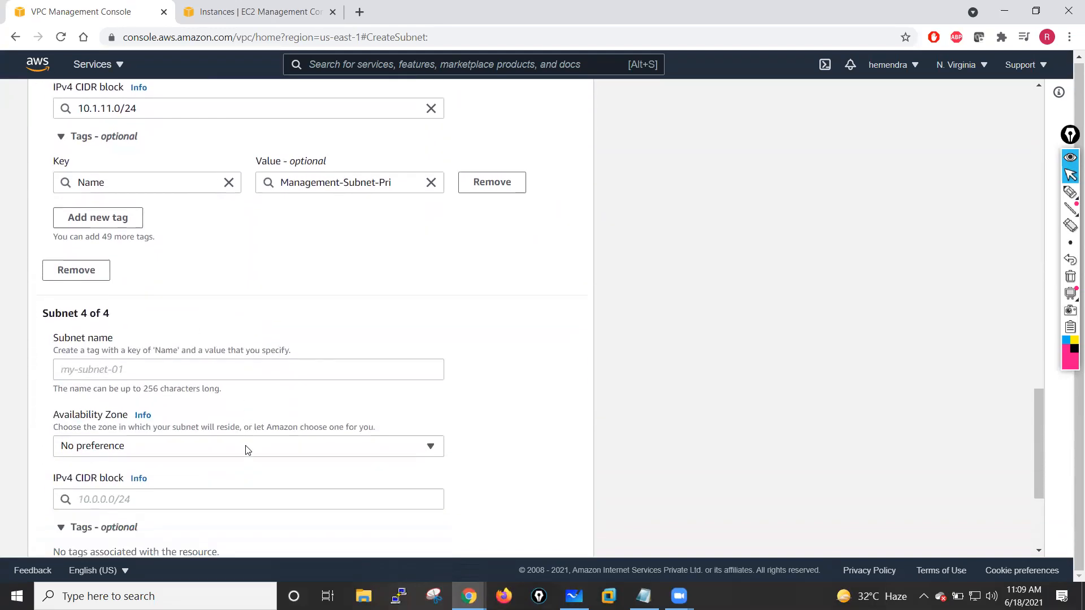
{"action": "left_click", "coordinate": [107, 330]}
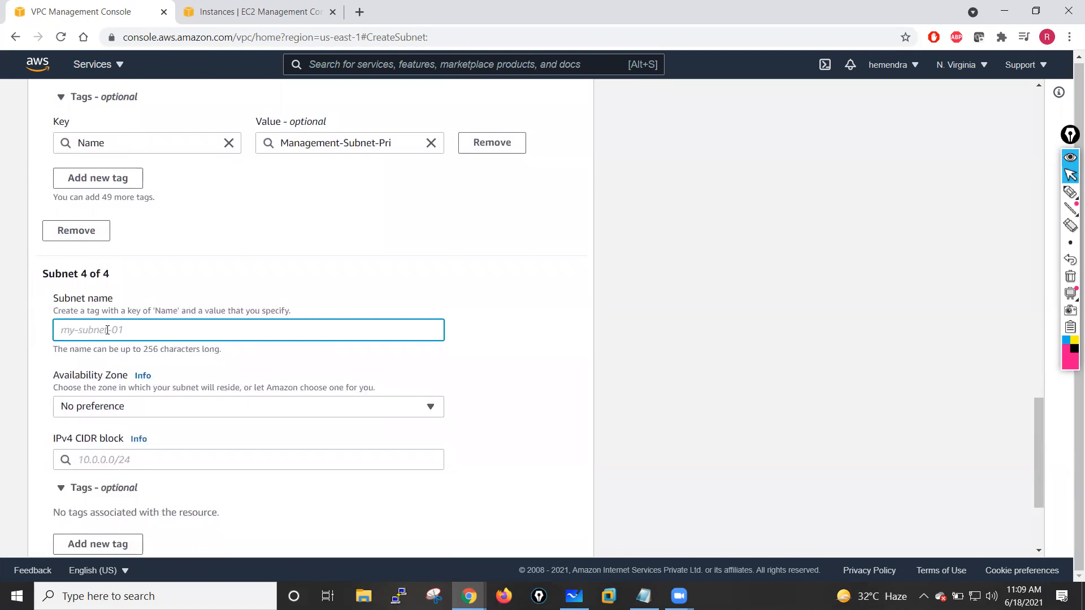
{"action": "key", "text": "ctrl+v"}
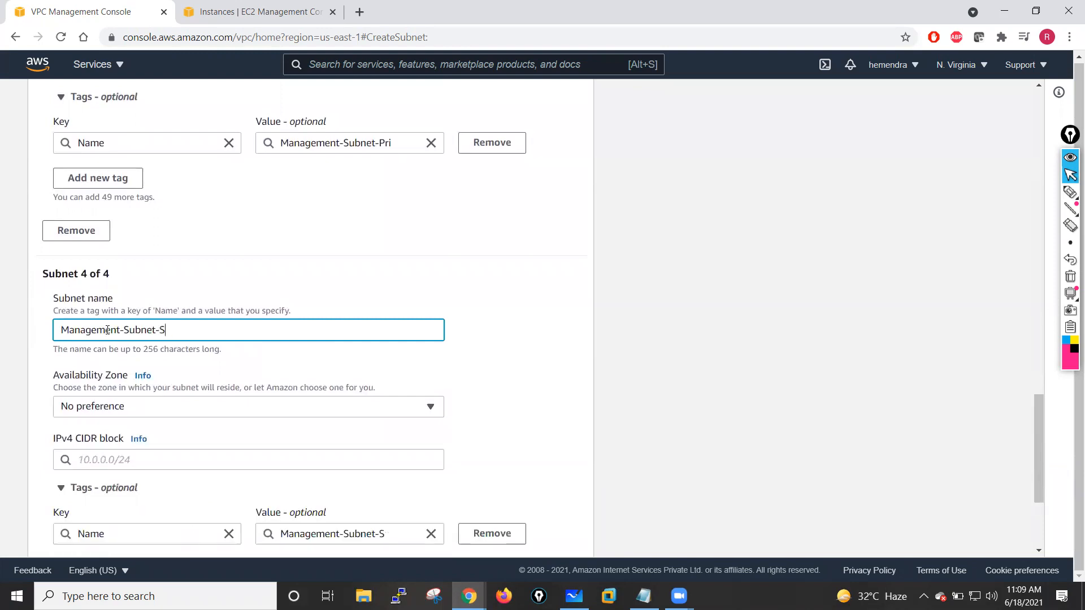
{"action": "left_click", "coordinate": [316, 262]}
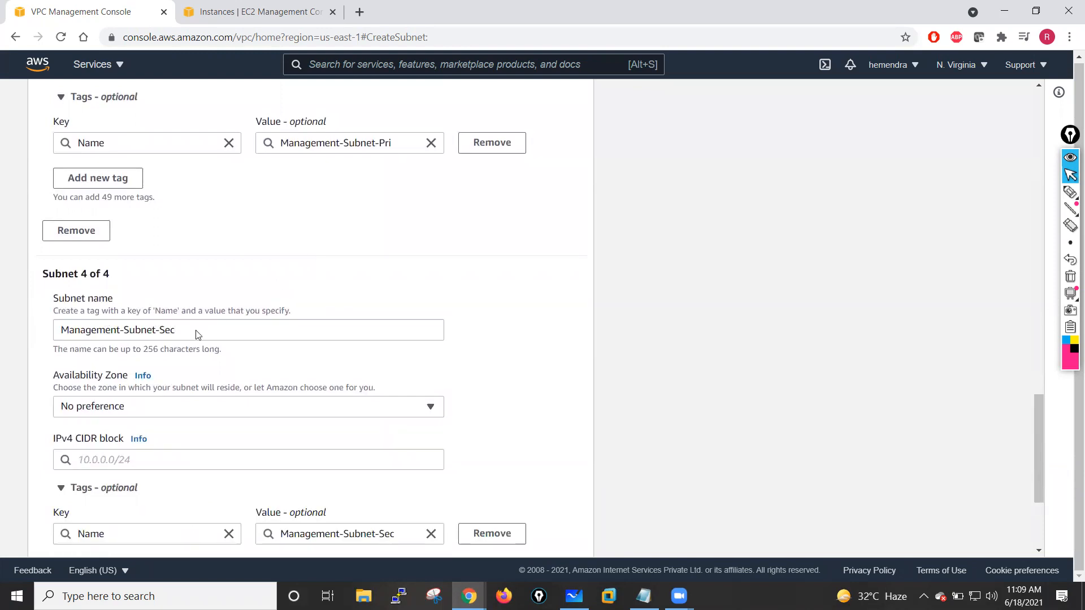
- Place the fourth subnet in availability zone us-east-1a with IPv4 CIDR block 10.1.12.0/24
{"action": "left_click", "coordinate": [135, 407]}
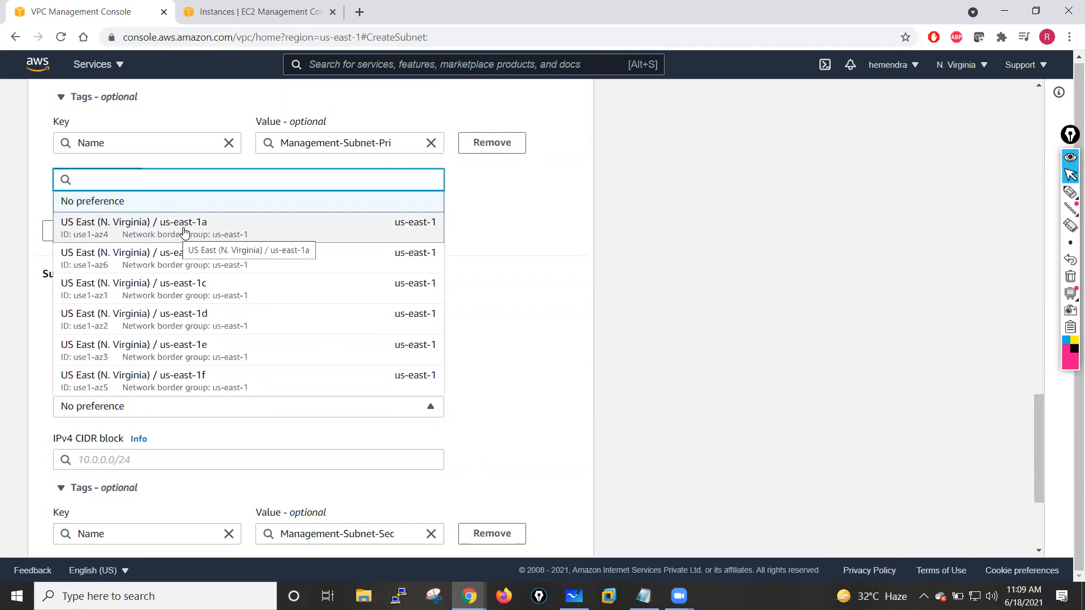
{"action": "left_click", "coordinate": [173, 232]}
{"action": "left_click", "coordinate": [99, 460]}
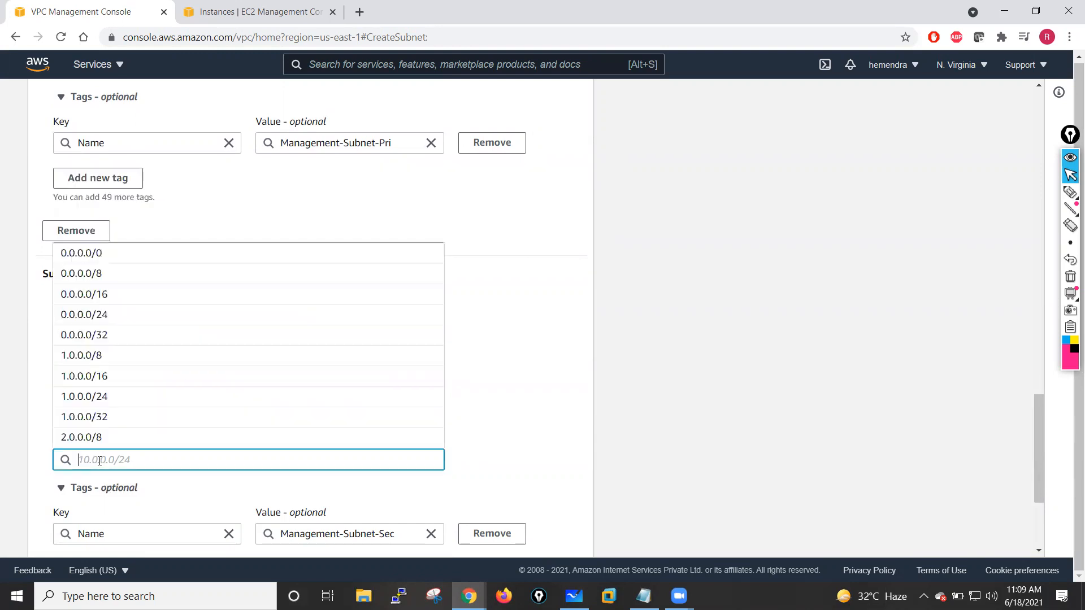
{"action": "type", "text": "10.1.1"}
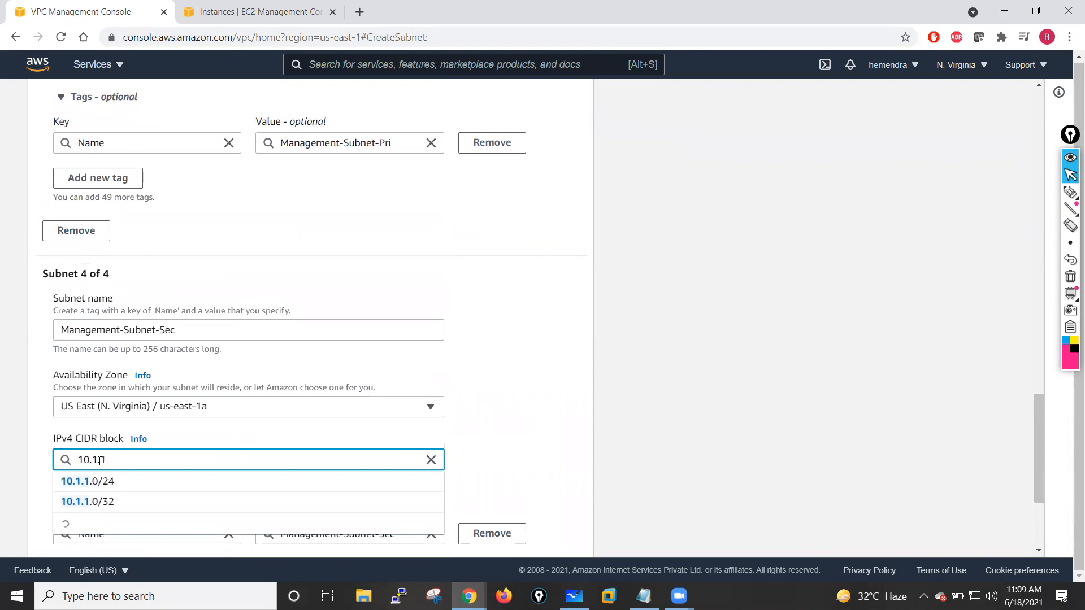
{"action": "type", "text": "2.0/24"}
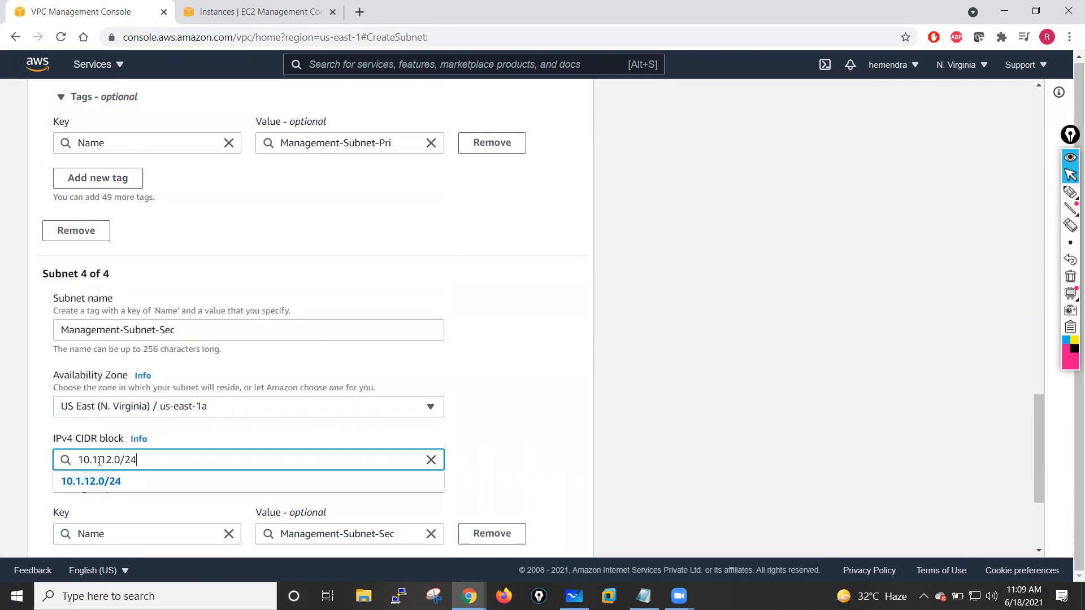
{"action": "left_click", "coordinate": [529, 328]}
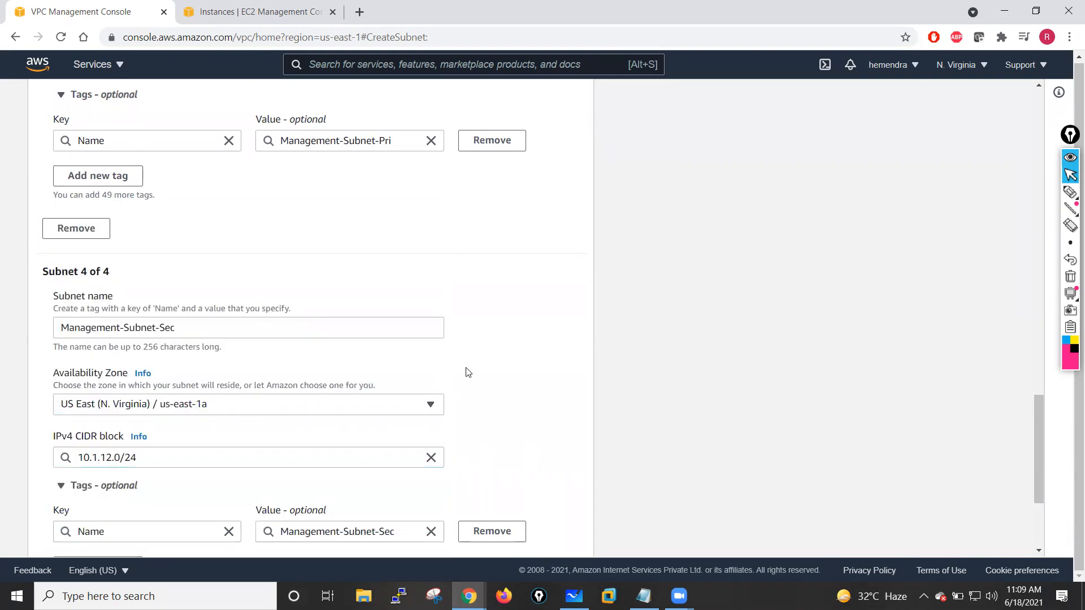
- Add a fifth subnet entry and name it HA-Subnet-Pri
{"action": "scroll", "coordinate": [468, 372], "scroll_direction": "down", "scroll_amount": 3}
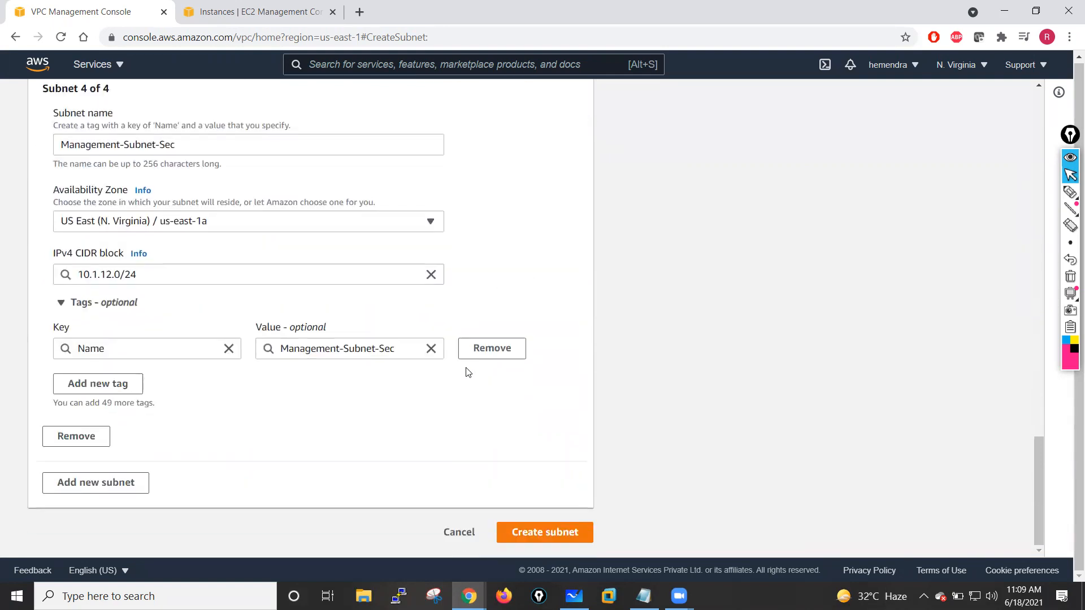
{"action": "left_click", "coordinate": [75, 485]}
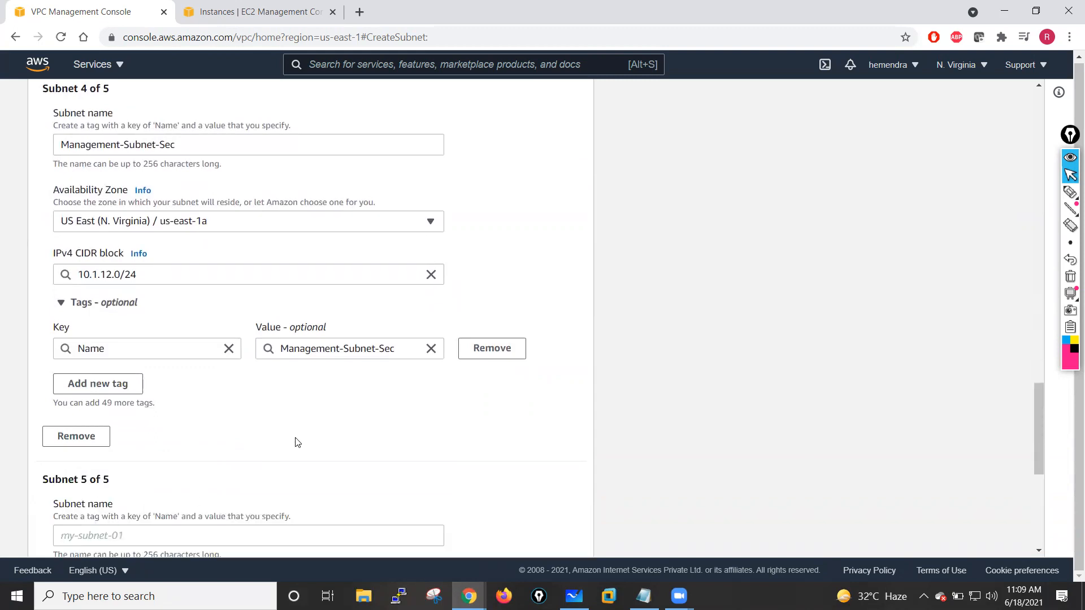
{"action": "scroll", "coordinate": [298, 443], "scroll_direction": "down", "scroll_amount": 4}
{"action": "left_click", "coordinate": [136, 317]}
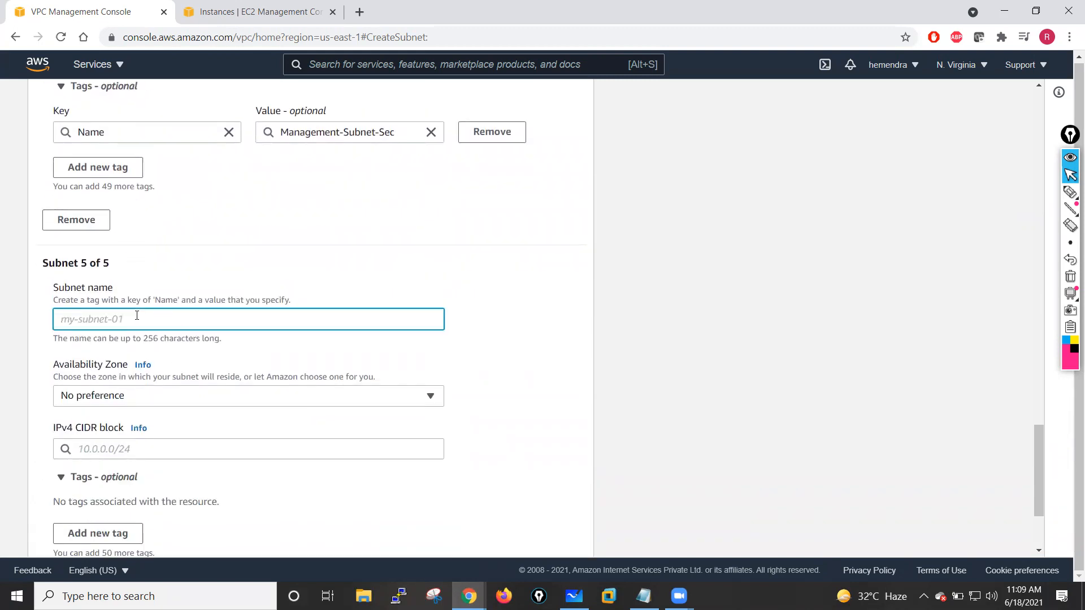
{"action": "type", "text": "HA-Sub"}
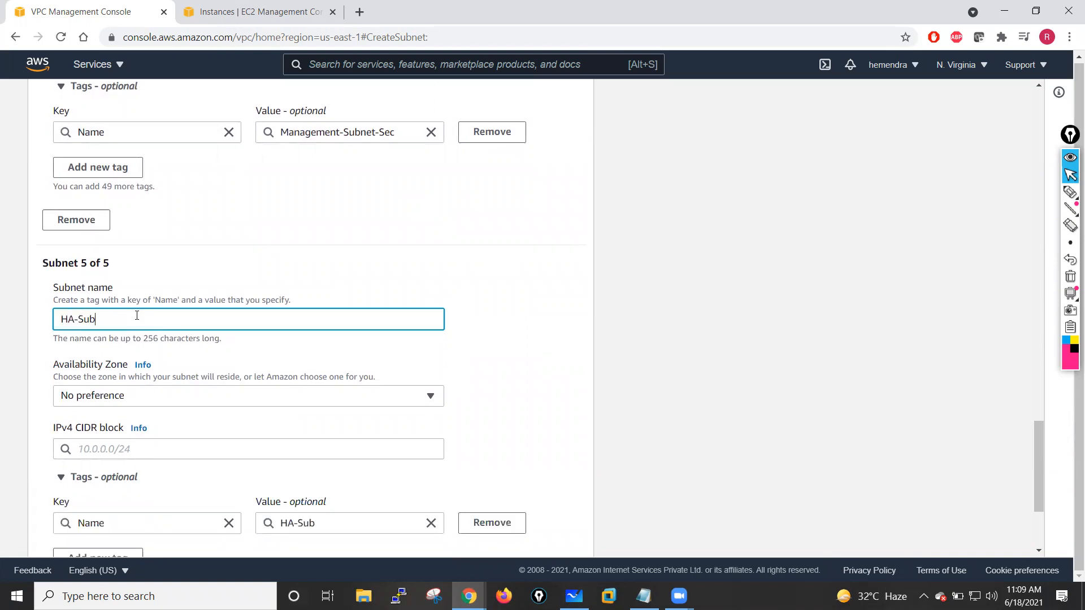
{"action": "type", "text": "net-Pri"}
- Check the whiteboard diagram and place the fifth subnet in us-east-1a with IPv4 CIDR block 10.1.100.0/24
{"action": "left_click", "coordinate": [168, 401]}
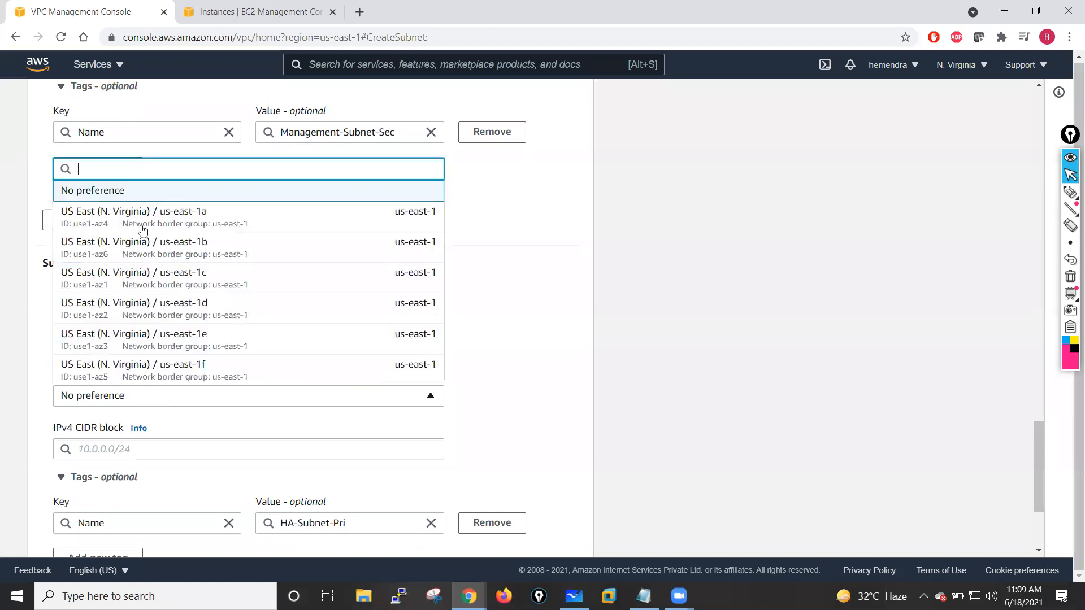
{"action": "left_click", "coordinate": [159, 216]}
{"action": "left_click", "coordinate": [137, 450]}
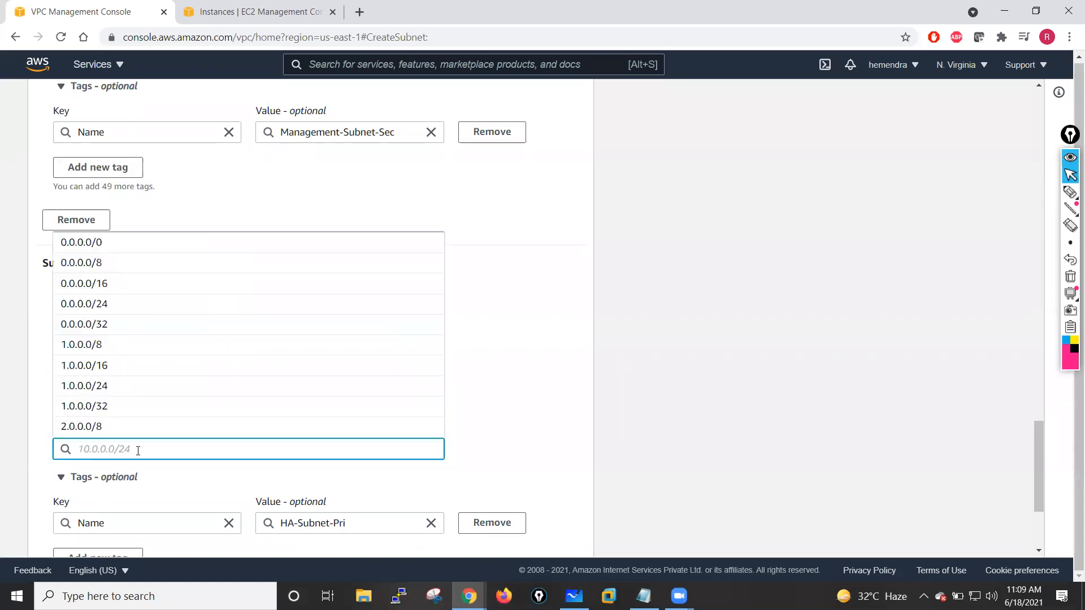
{"action": "type", "text": "10.1."}
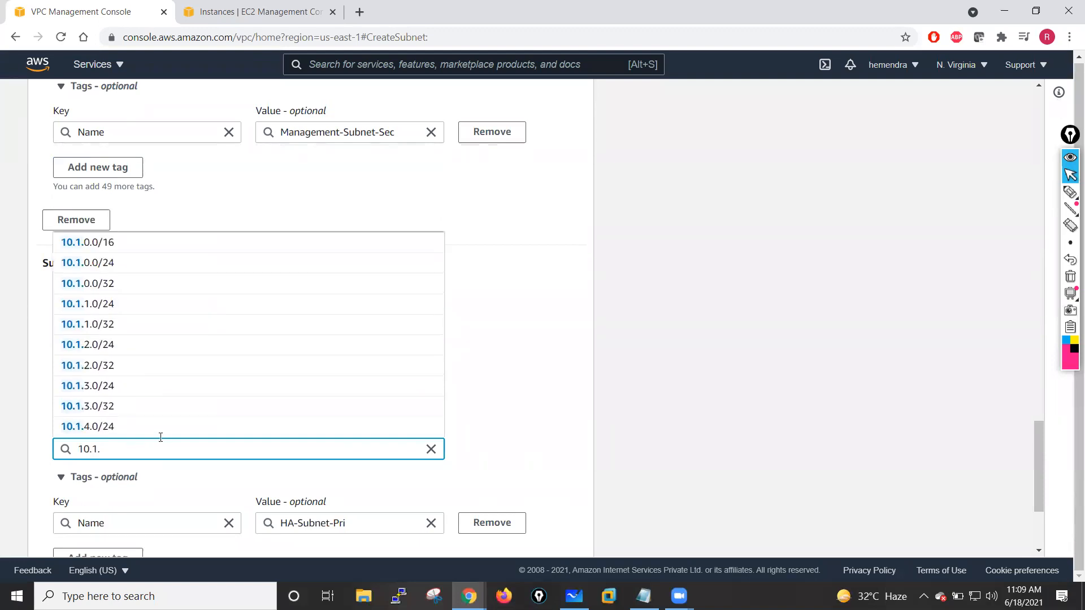
{"action": "left_click", "coordinate": [574, 596]}
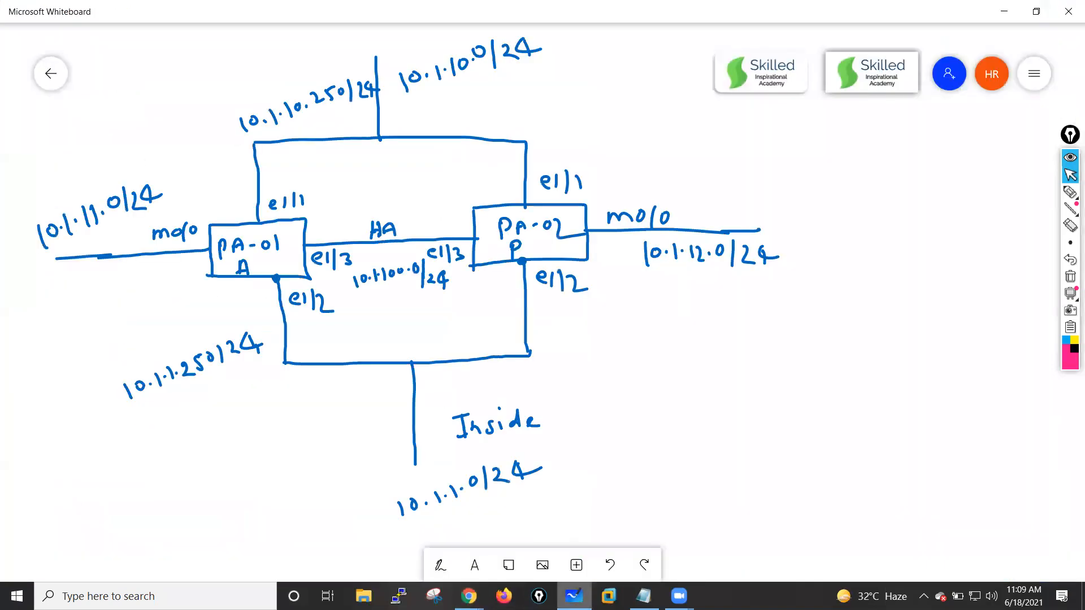
{"action": "key", "text": "alt+Tab"}
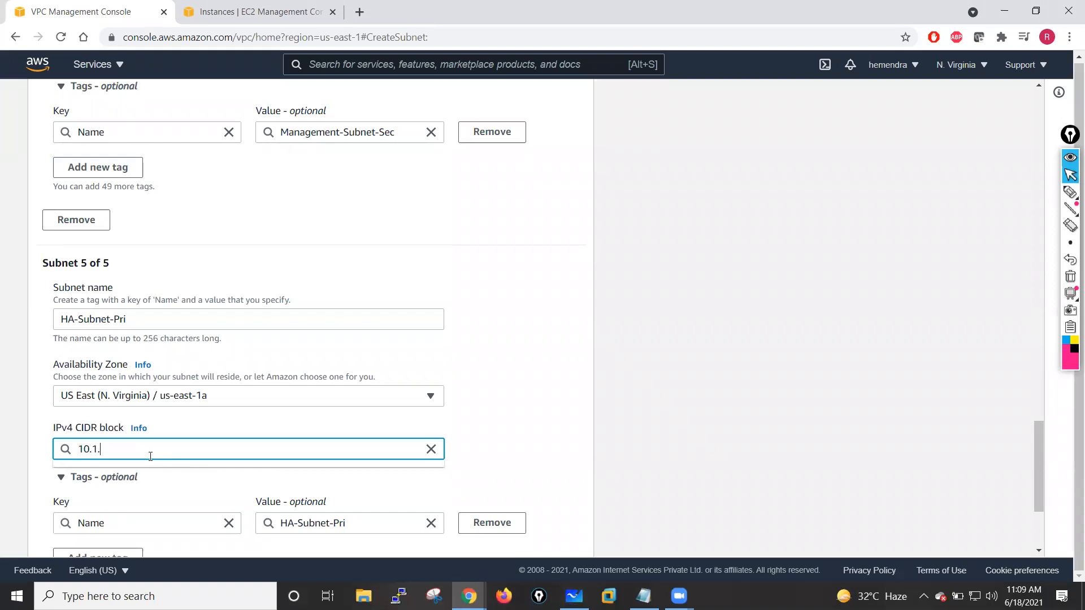
{"action": "type", "text": "100.0/24"}
{"action": "left_click", "coordinate": [480, 416]}
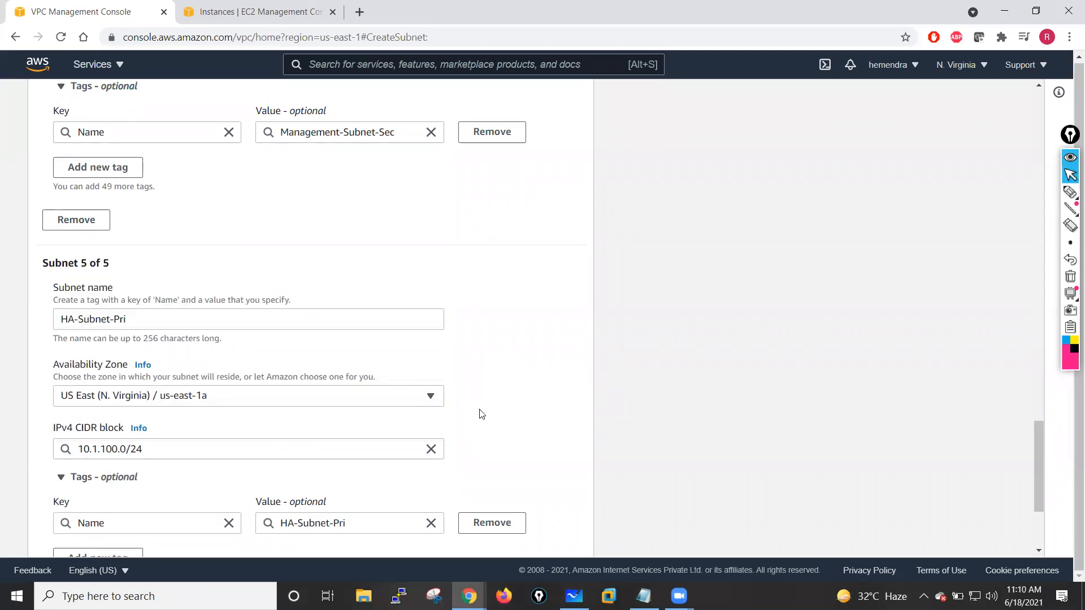
- Add a sixth subnet entry and name it HA-Subnet-Sec, reusing the copied fifth subnet name
{"action": "scroll", "coordinate": [479, 416], "scroll_direction": "down", "scroll_amount": 2}
{"action": "scroll", "coordinate": [164, 269], "scroll_direction": "down", "scroll_amount": 1}
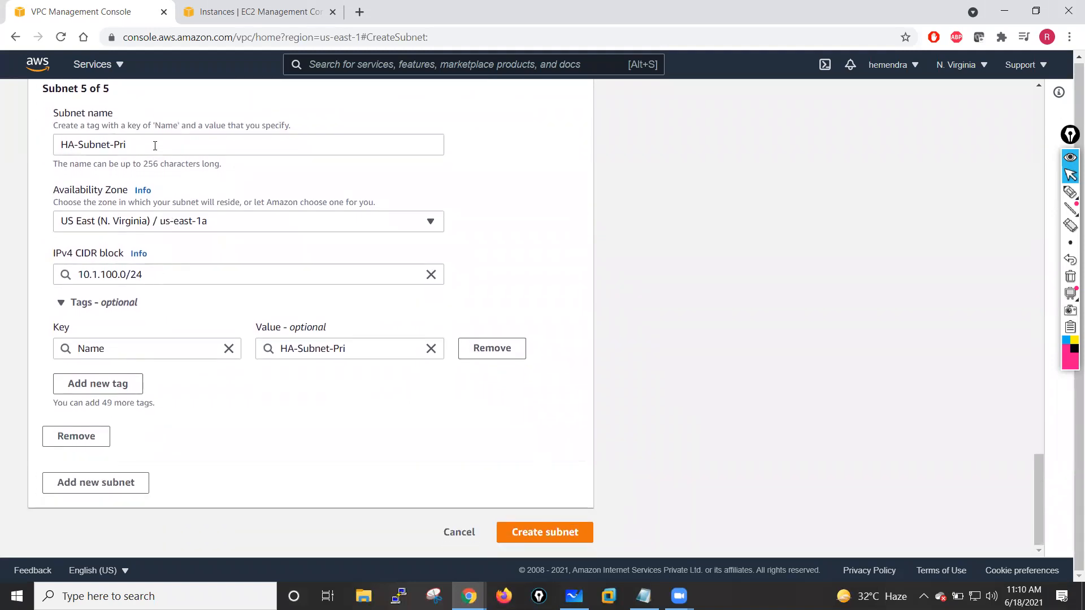
{"action": "left_click_drag", "start_coordinate": [155, 146], "coordinate": [1, 150]}
{"action": "key", "text": "ctrl+c"}
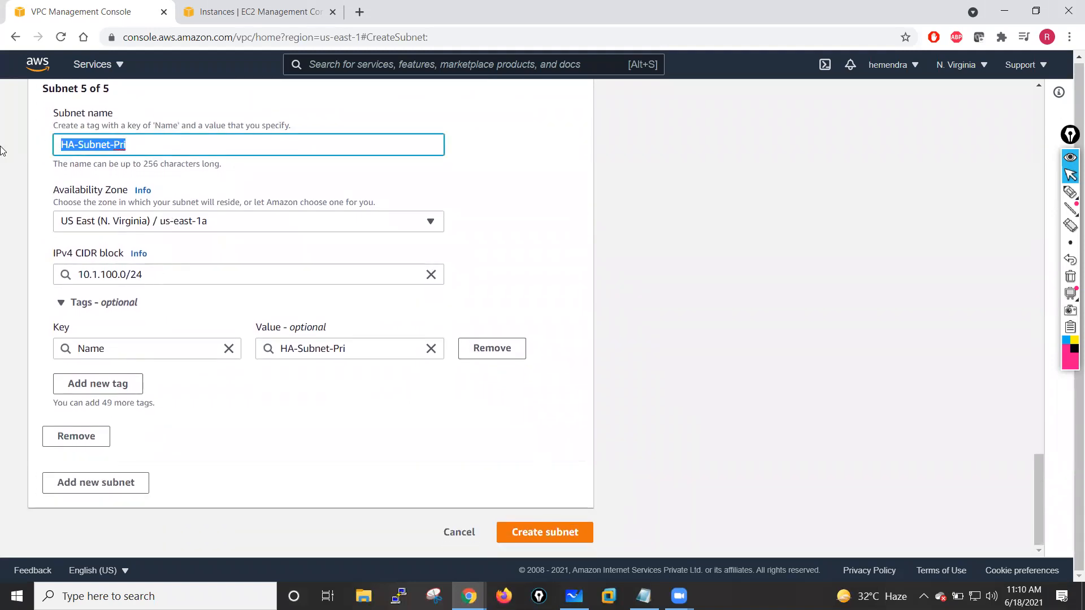
{"action": "left_click", "coordinate": [557, 252]}
{"action": "left_click", "coordinate": [111, 491]}
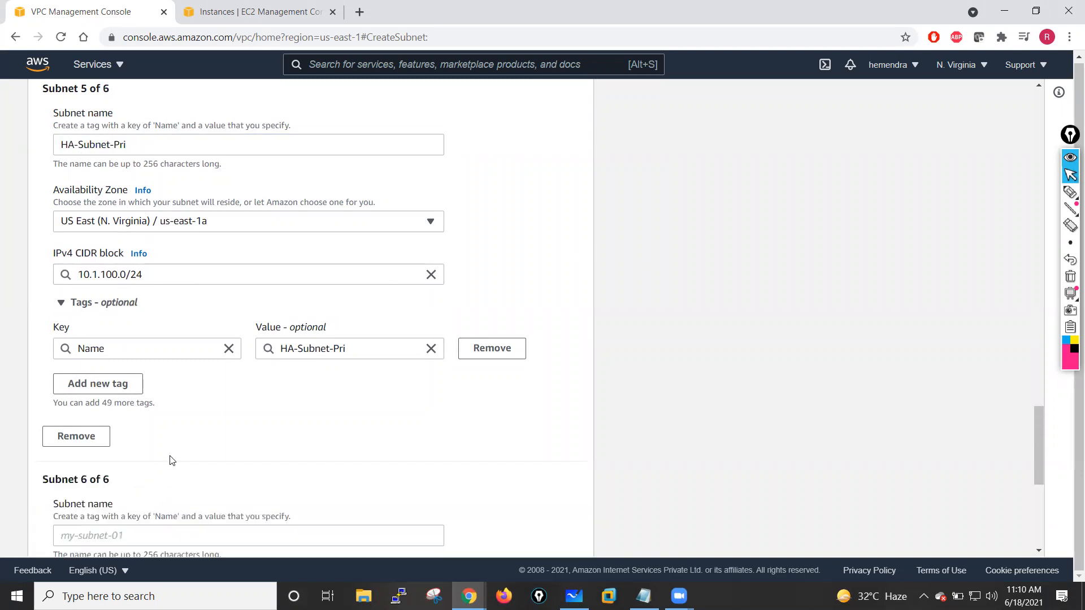
{"action": "scroll", "coordinate": [278, 432], "scroll_direction": "down", "scroll_amount": 6}
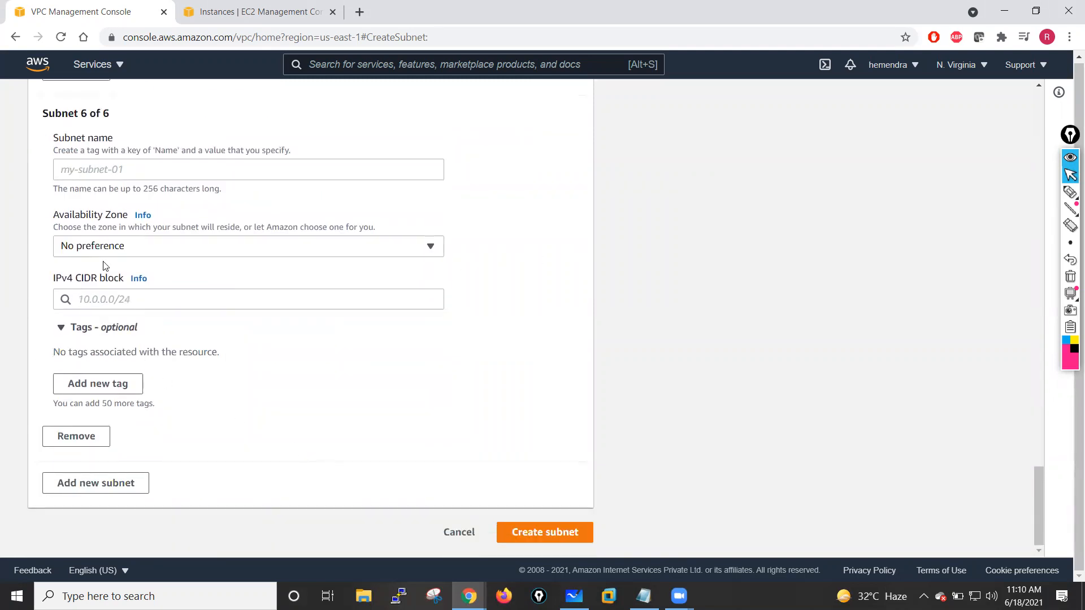
{"action": "left_click", "coordinate": [110, 173]}
{"action": "key", "text": "ctrl+v"}
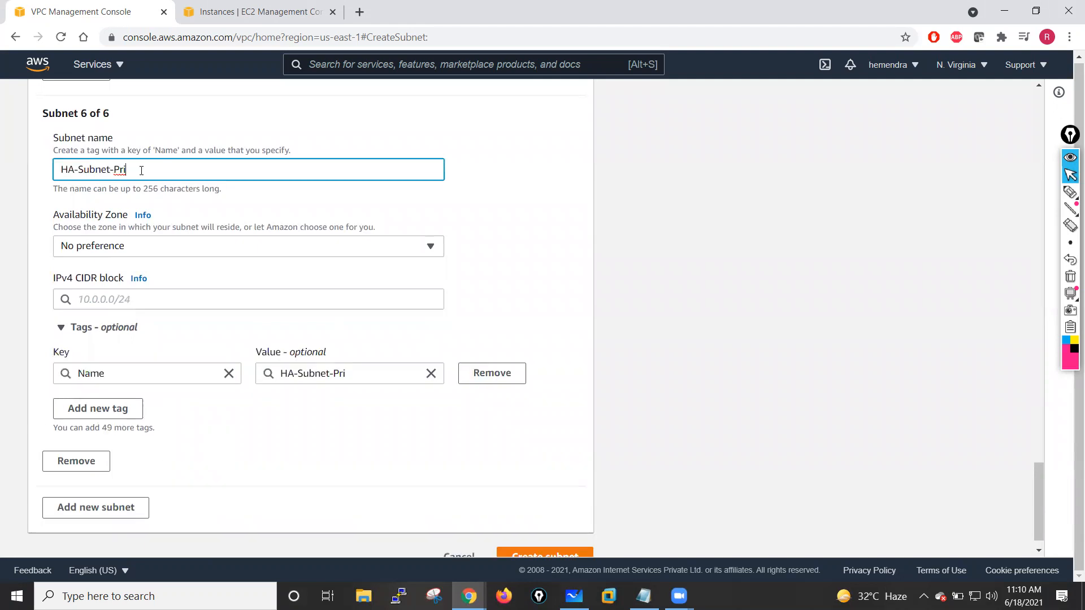
{"action": "key", "text": "BackSpace"}
{"action": "key", "text": "BackSpace"}
{"action": "type", "text": "Sec"}
- Place the sixth subnet in availability zone us-east-1a with IPv4 CIDR block 10.1.101.0/24
{"action": "left_click", "coordinate": [121, 247]}
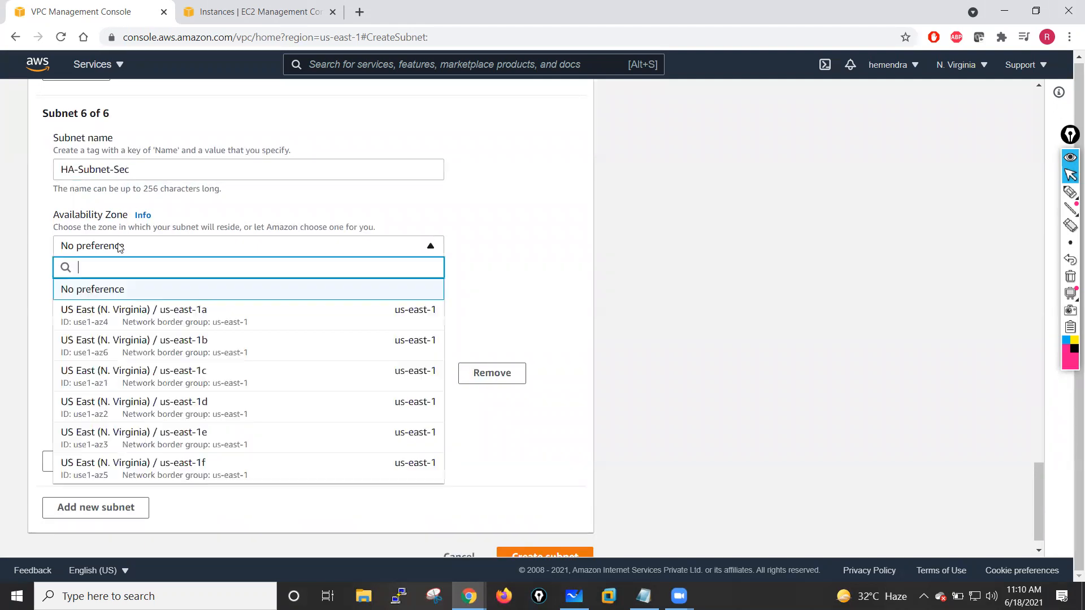
{"action": "left_click", "coordinate": [116, 316]}
{"action": "left_click", "coordinate": [120, 298]}
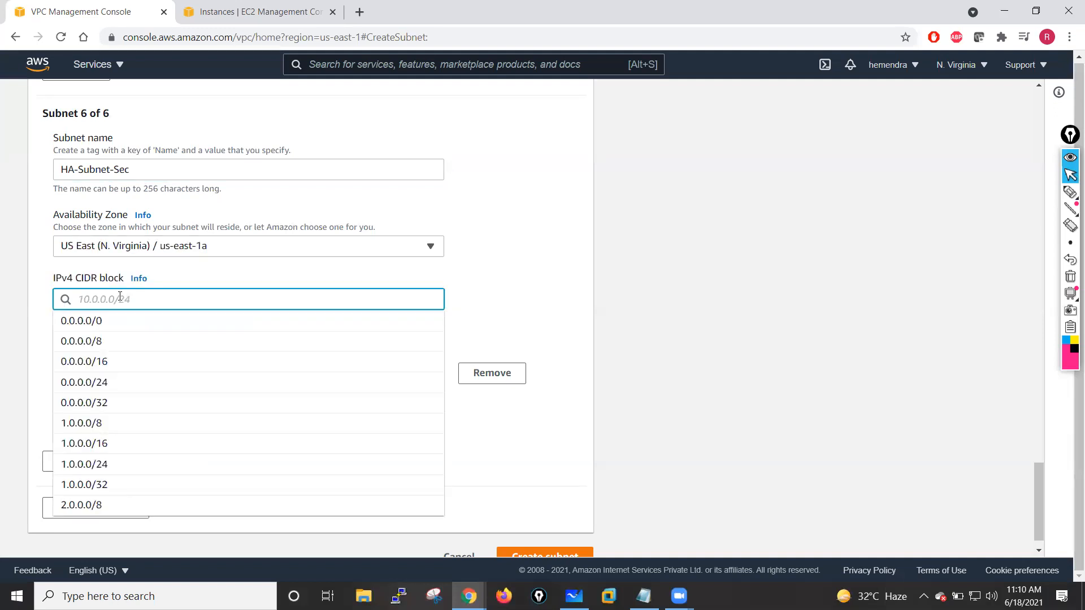
{"action": "type", "text": "10.1.101.0"}
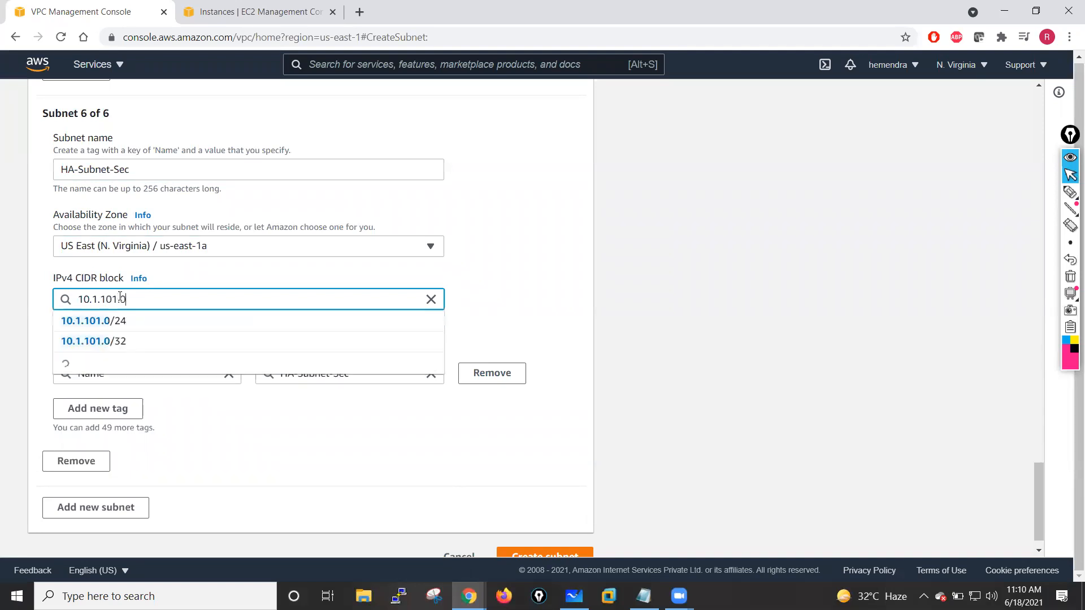
{"action": "type", "text": "/24"}
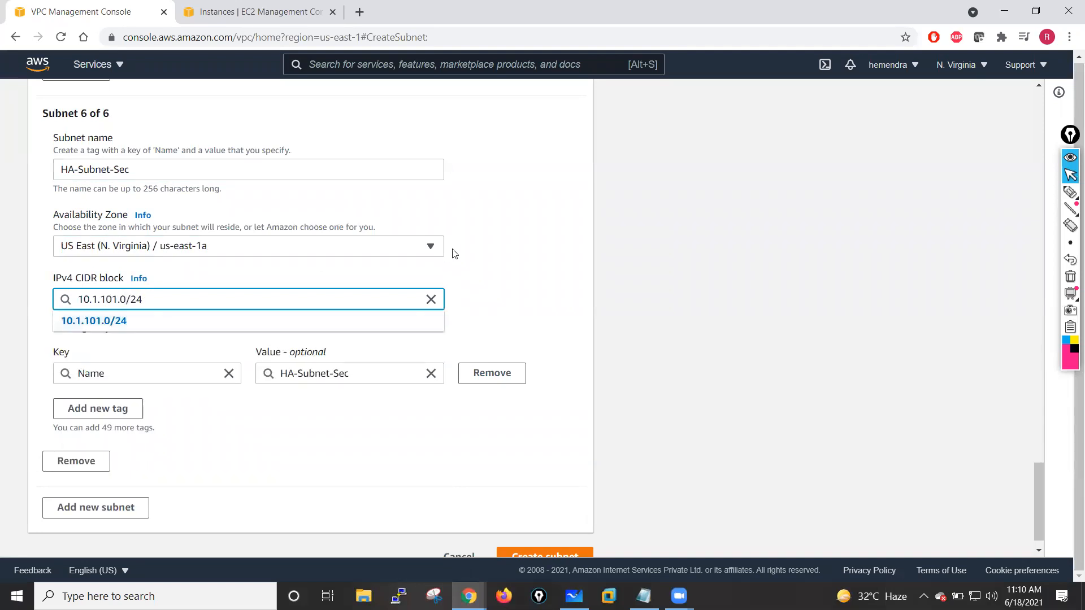
- Try to create the six subnets
{"action": "left_click", "coordinate": [480, 252]}
{"action": "scroll", "coordinate": [475, 497], "scroll_direction": "down", "scroll_amount": 1}
{"action": "left_click", "coordinate": [520, 533]}
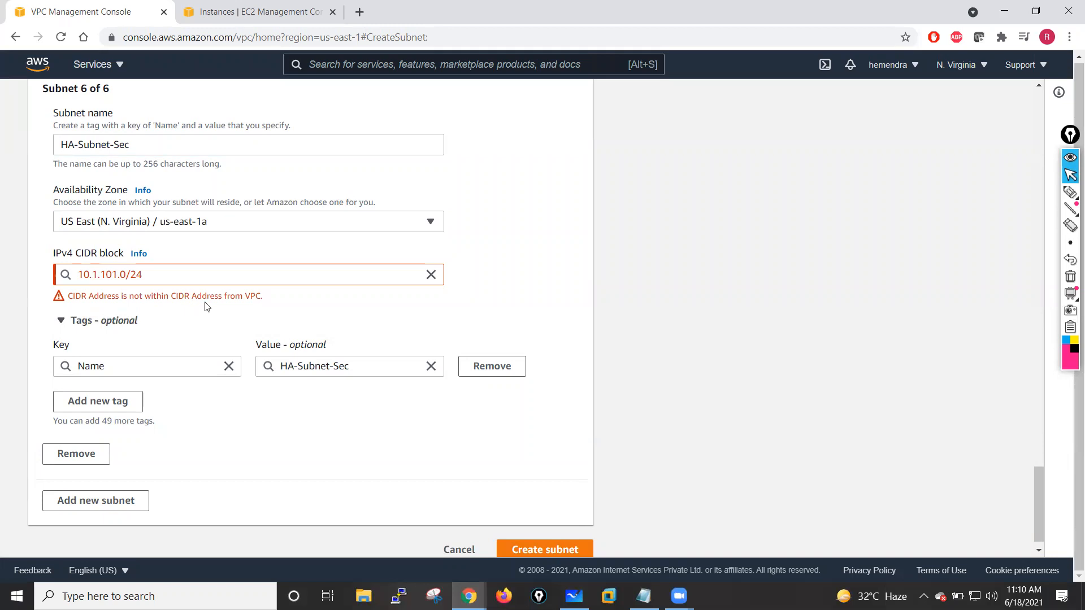
- Examine the subnet CIDR blocks against the VPC's associated IPv4 CIDRs
{"action": "scroll", "coordinate": [477, 219], "scroll_direction": "up", "scroll_amount": 2}
{"action": "scroll", "coordinate": [478, 219], "scroll_direction": "up", "scroll_amount": 13}
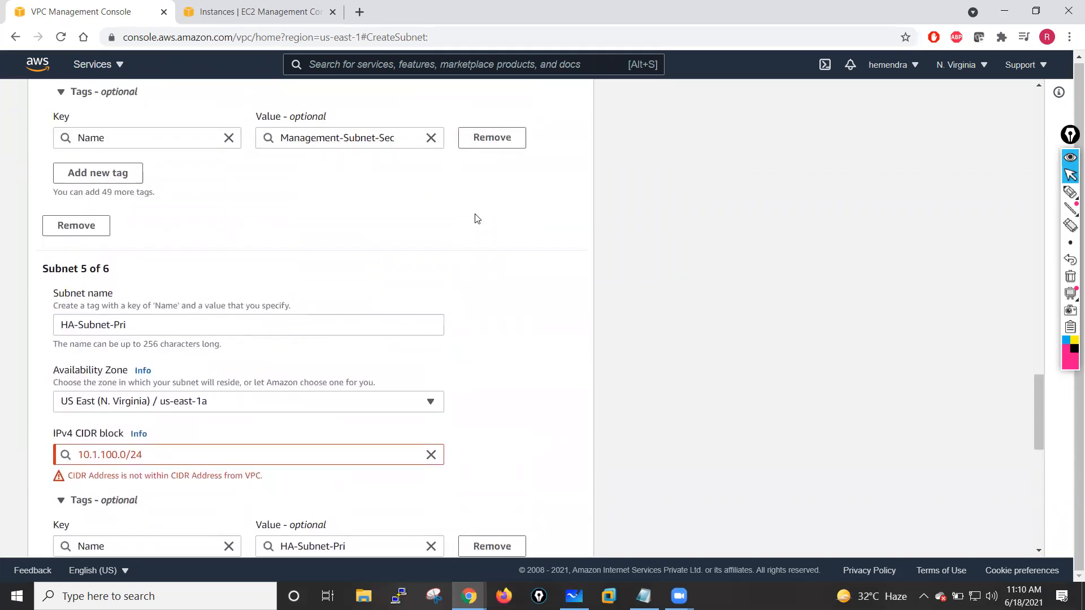
{"action": "scroll", "coordinate": [478, 219], "scroll_direction": "up", "scroll_amount": 4}
{"action": "scroll", "coordinate": [477, 219], "scroll_direction": "up", "scroll_amount": 8}
{"action": "scroll", "coordinate": [478, 219], "scroll_direction": "up", "scroll_amount": 12}
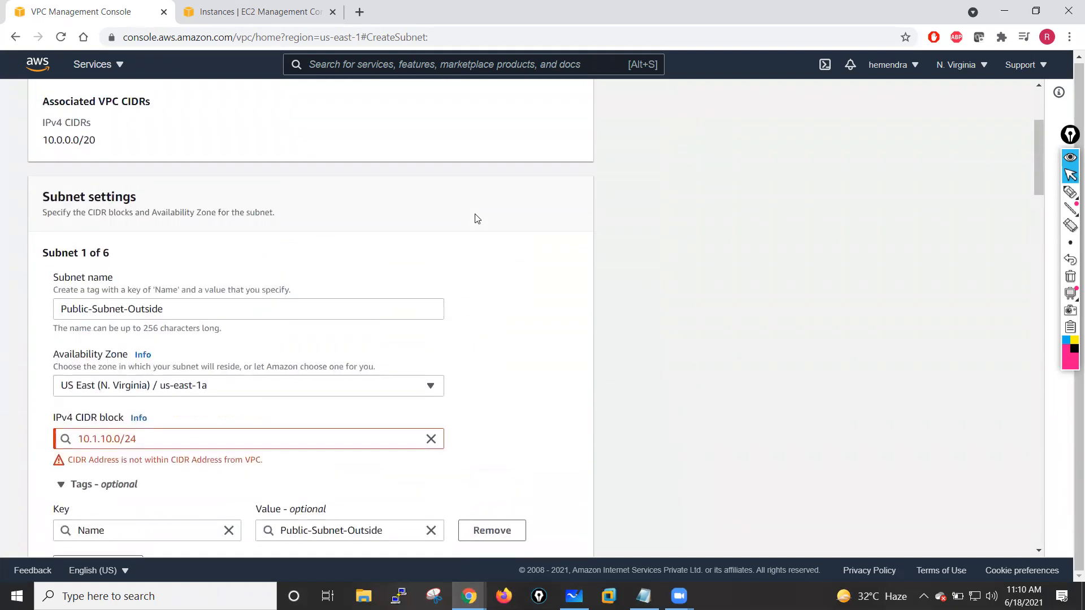
{"action": "scroll", "coordinate": [477, 219], "scroll_direction": "up", "scroll_amount": 2}
{"action": "scroll", "coordinate": [477, 218], "scroll_direction": "up", "scroll_amount": 2}
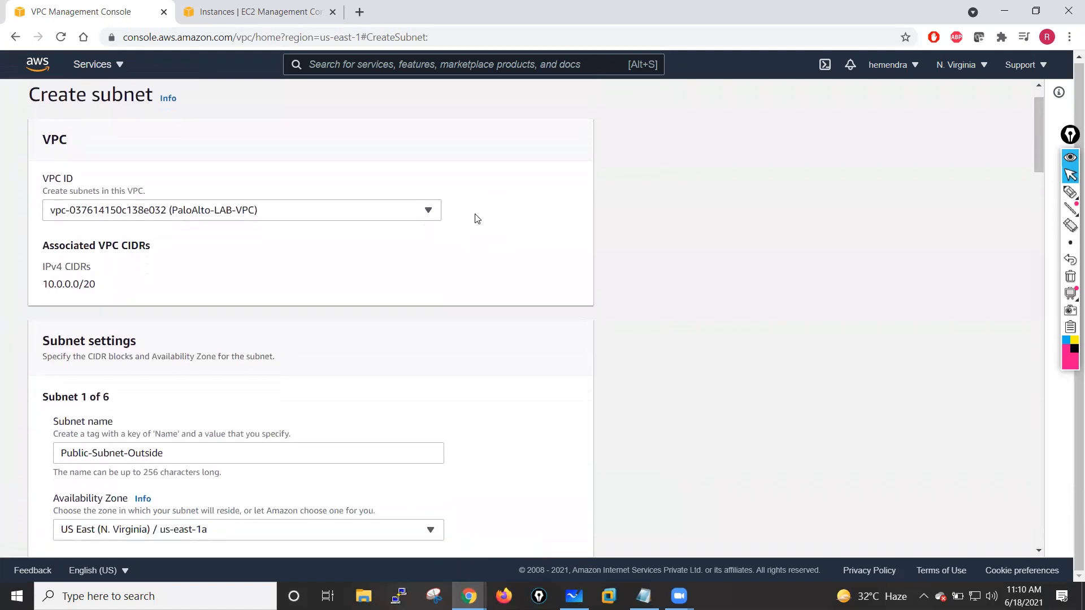
{"action": "scroll", "coordinate": [3, 351], "scroll_direction": "down", "scroll_amount": 2}
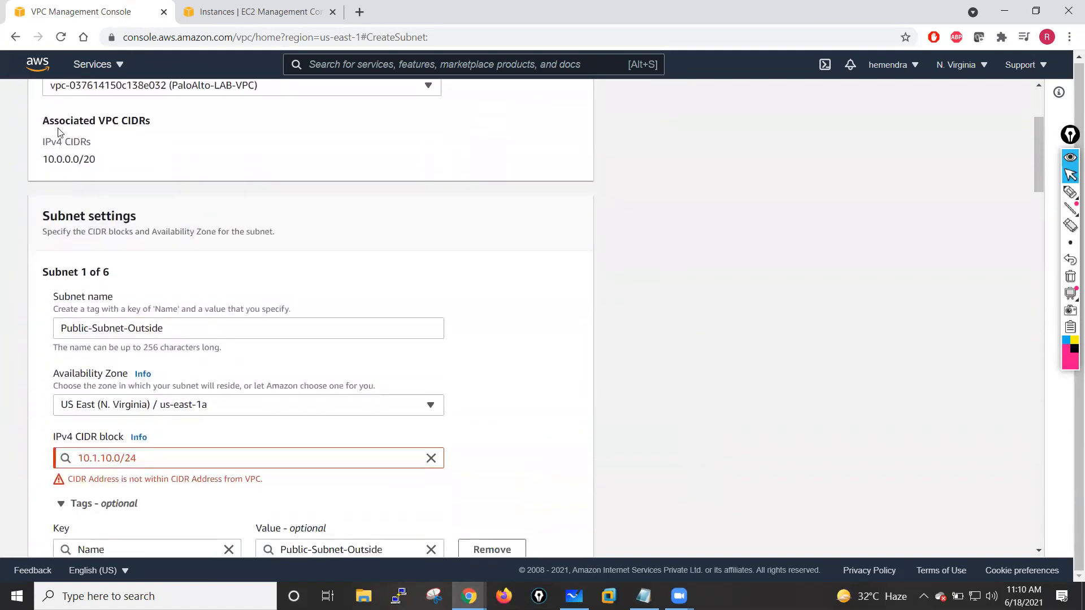
{"action": "scroll", "coordinate": [62, 171], "scroll_direction": "down", "scroll_amount": 3}
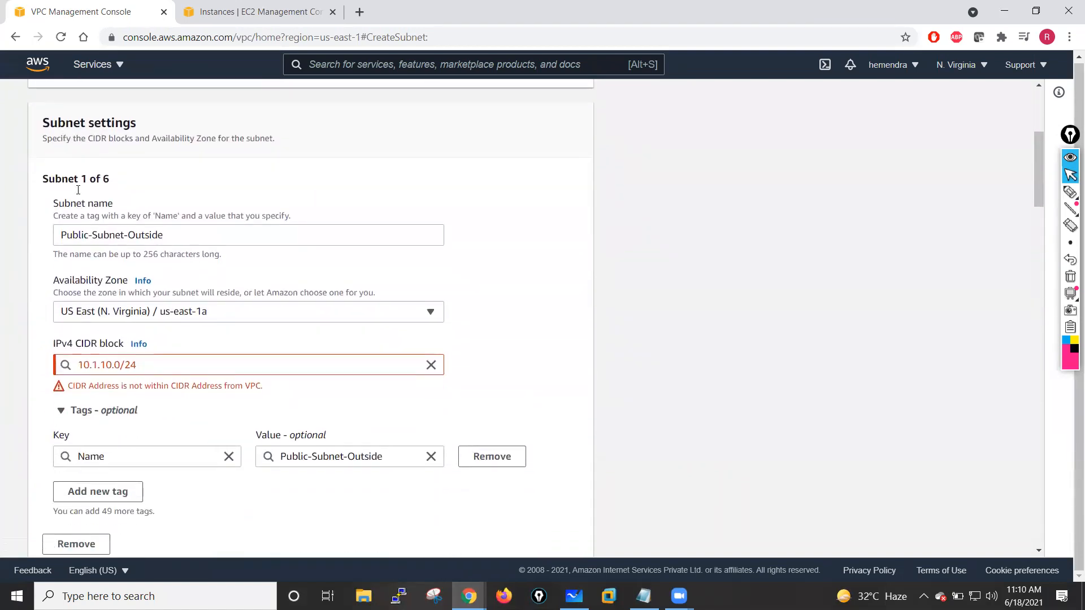
{"action": "left_click", "coordinate": [98, 277]}
{"action": "scroll", "coordinate": [99, 276], "scroll_direction": "up", "scroll_amount": 6}
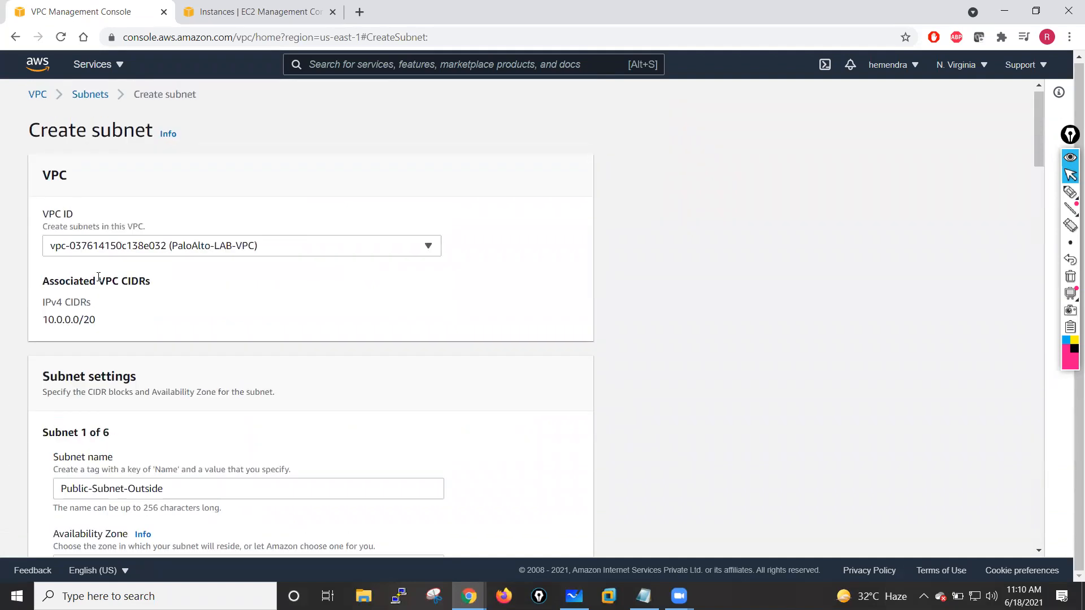
- Open Your VPCs in a new tab and inspect the CIDRs of PaloAlto-LAB-VPC
{"action": "left_click", "coordinate": [346, 245]}
{"action": "left_click", "coordinate": [194, 333]}
{"action": "right_click", "coordinate": [36, 96]}
{"action": "left_click", "coordinate": [92, 110]}
{"action": "left_click", "coordinate": [240, 11]}
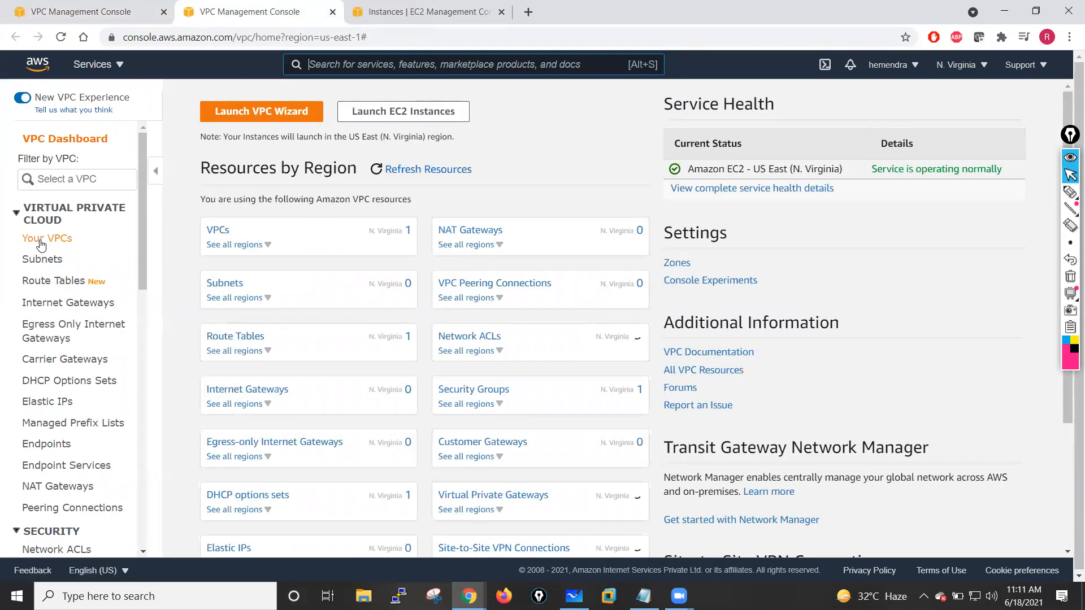
{"action": "left_click", "coordinate": [40, 242]}
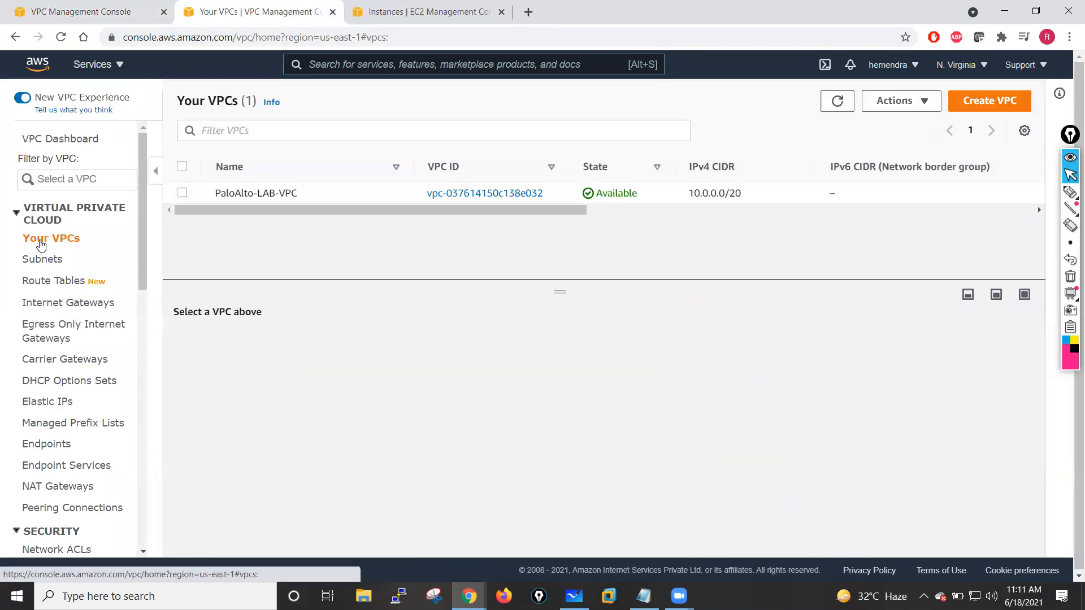
{"action": "left_click", "coordinate": [249, 193]}
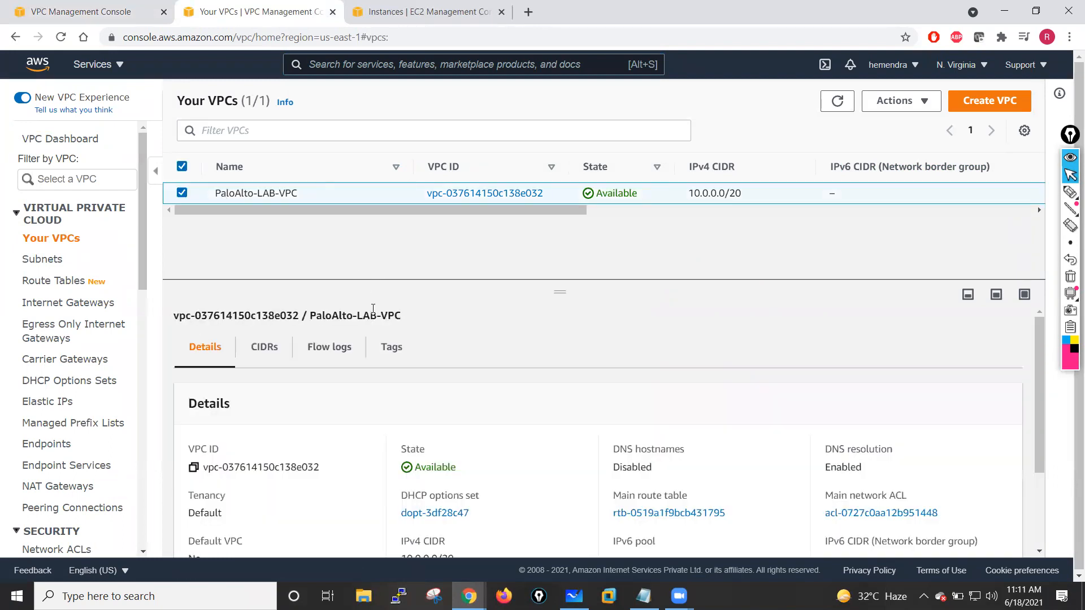
{"action": "left_click", "coordinate": [264, 347]}
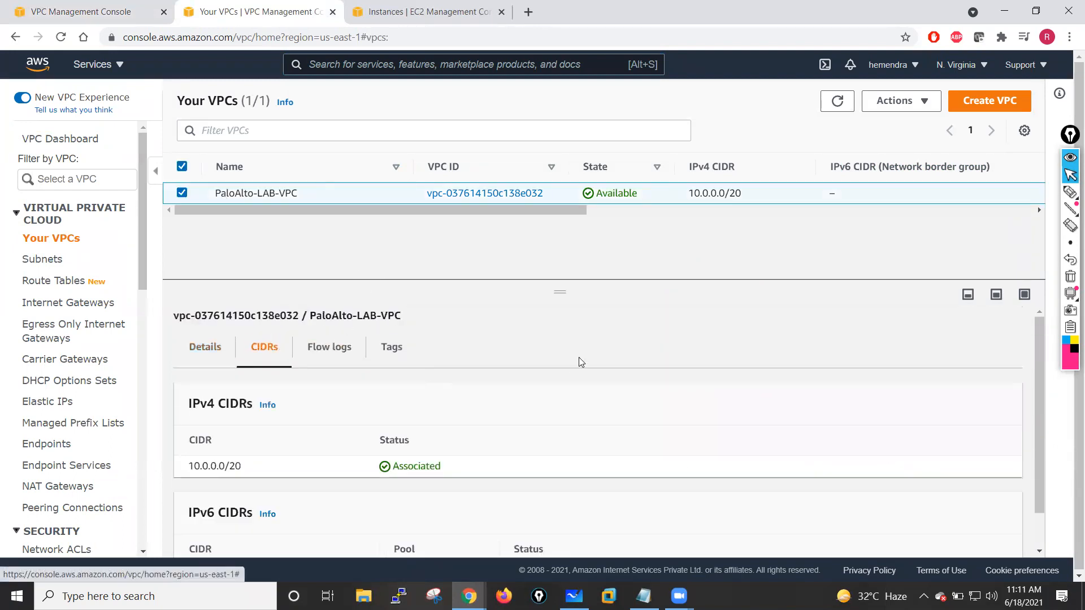
{"action": "scroll", "coordinate": [579, 362], "scroll_direction": "down", "scroll_amount": 1}
{"action": "scroll", "coordinate": [624, 431], "scroll_direction": "up", "scroll_amount": 1}
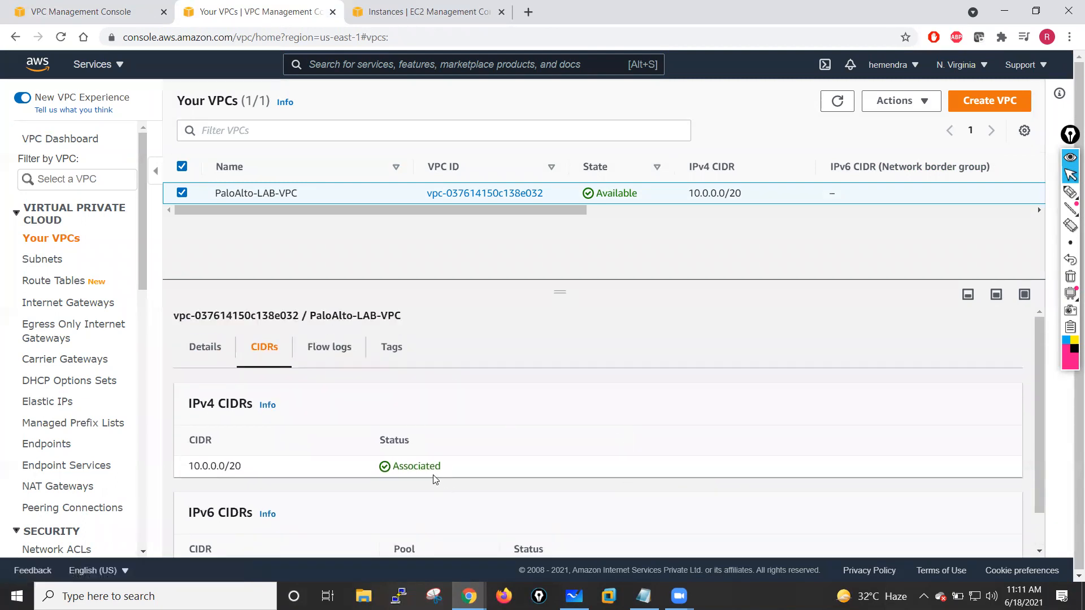
{"action": "scroll", "coordinate": [434, 476], "scroll_direction": "down", "scroll_amount": 1}
{"action": "scroll", "coordinate": [959, 322], "scroll_direction": "up", "scroll_amount": 1}
- Add and save a new IPv4 CIDR 10.1.0.0/20 for PaloAlto-LAB-VPC, then close the CIDR editor
{"action": "left_click", "coordinate": [905, 106]}
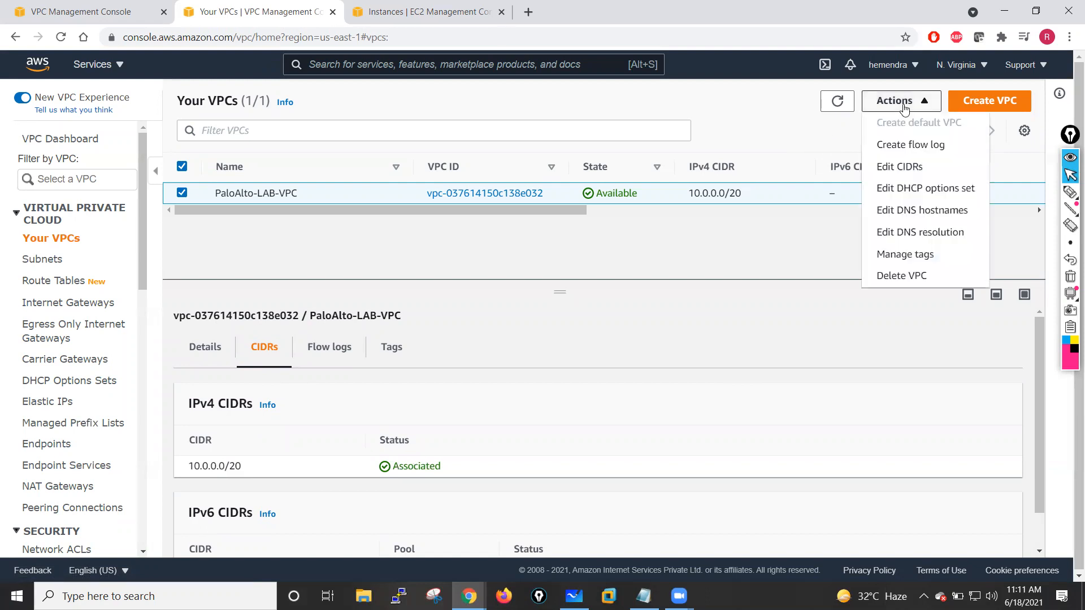
{"action": "left_click", "coordinate": [900, 166]}
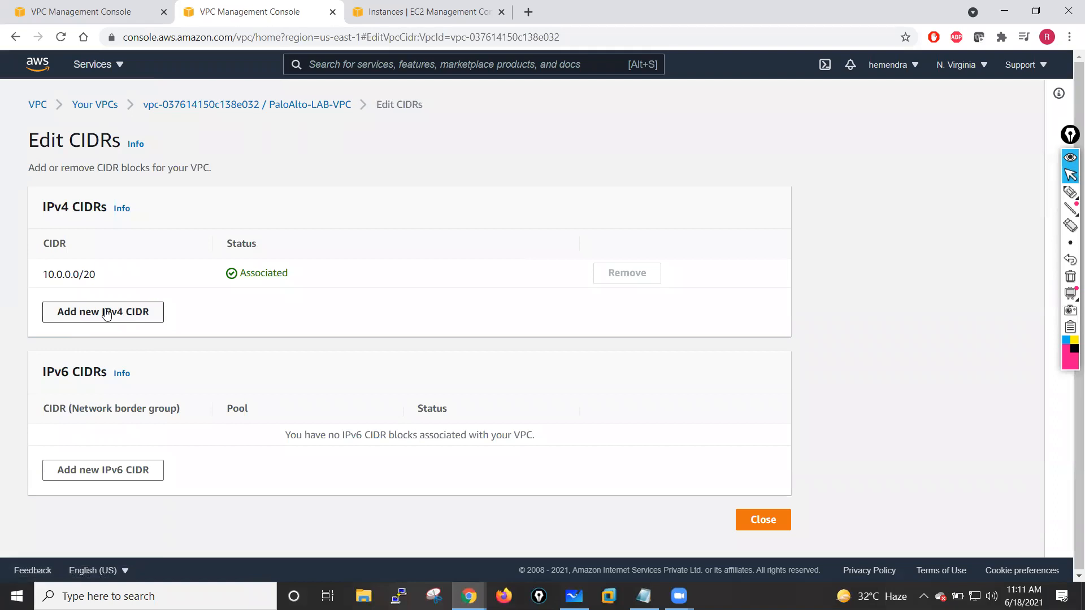
{"action": "left_click", "coordinate": [106, 315]}
{"action": "left_click", "coordinate": [75, 300]}
{"action": "type", "text": "10.1.0.0/20"}
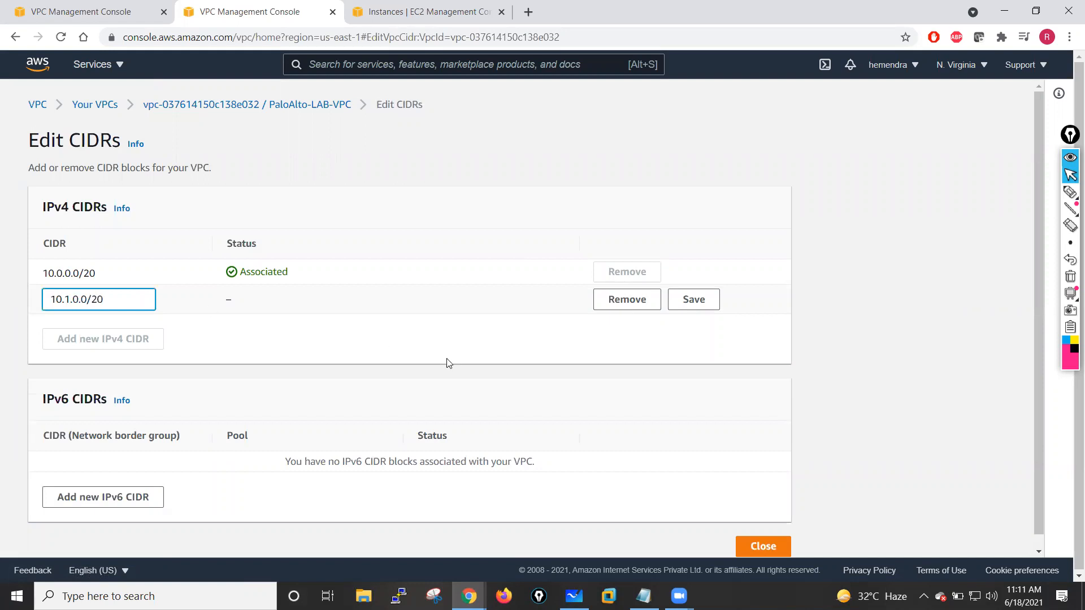
{"action": "left_click", "coordinate": [417, 353]}
{"action": "left_click", "coordinate": [681, 304]}
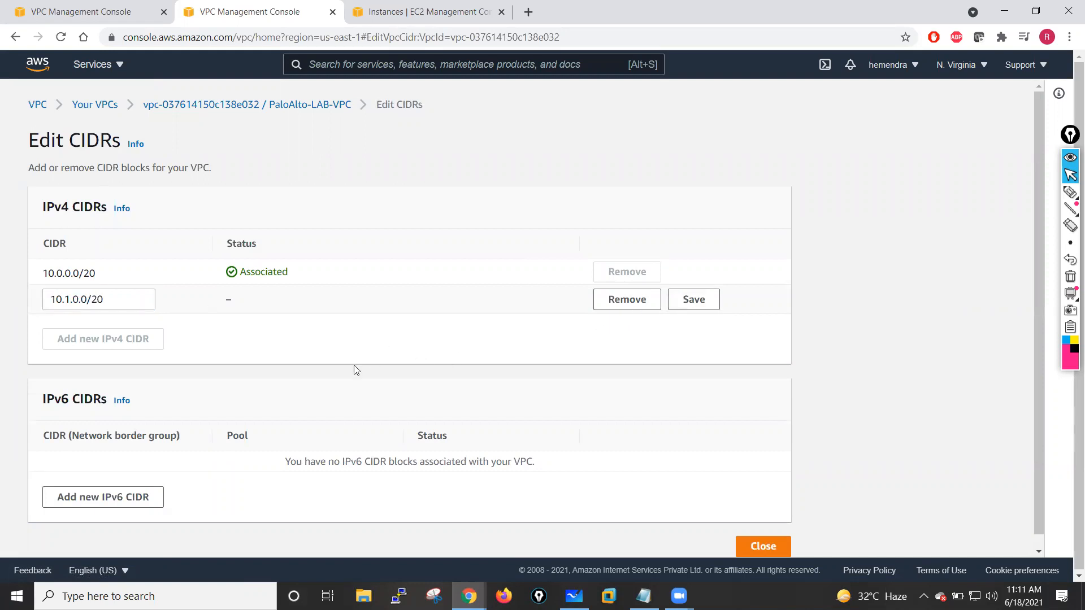
{"action": "scroll", "coordinate": [561, 441], "scroll_direction": "down", "scroll_amount": 1}
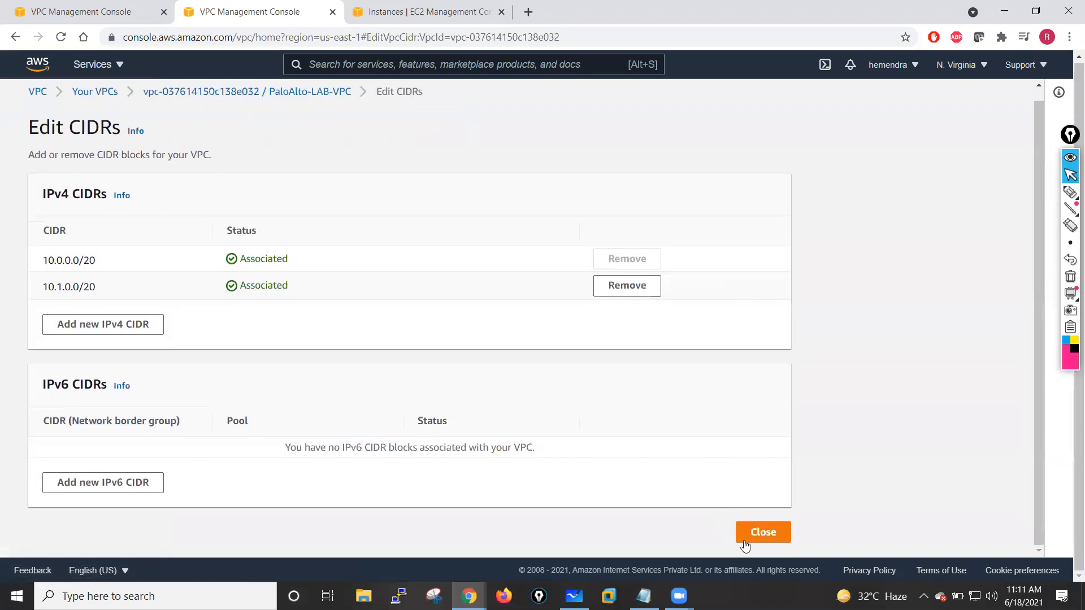
{"action": "left_click", "coordinate": [760, 538]}
- Return to the subnet creation form and review the subnet CIDR entries
{"action": "key", "text": "ctrl+Page_Up"}
{"action": "scroll", "coordinate": [366, 369], "scroll_direction": "down", "scroll_amount": 10}
{"action": "scroll", "coordinate": [366, 368], "scroll_direction": "down", "scroll_amount": 20}
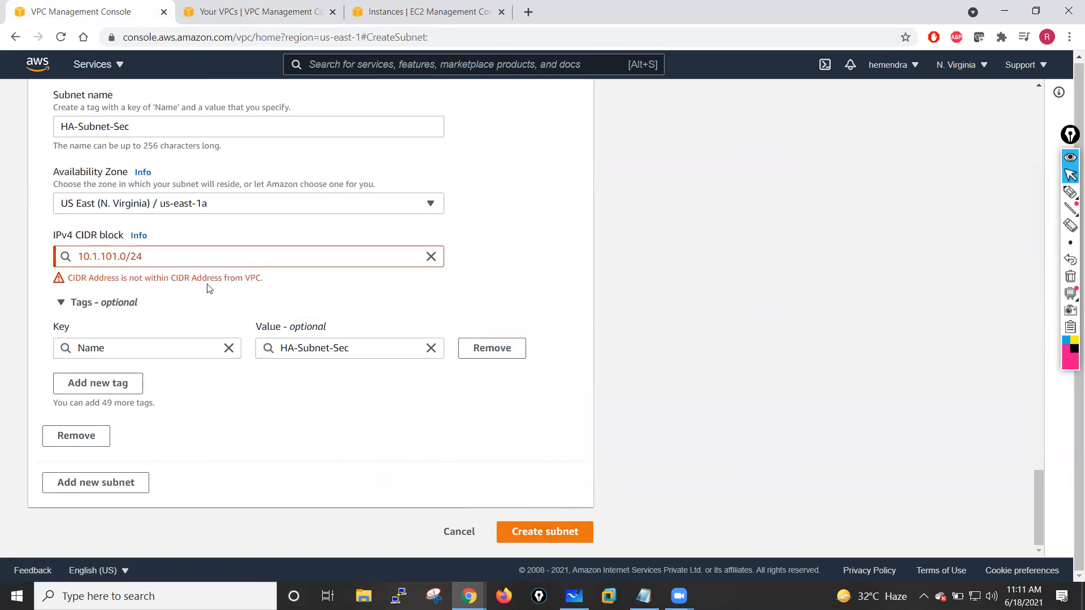
{"action": "scroll", "coordinate": [181, 252], "scroll_direction": "up", "scroll_amount": 20}
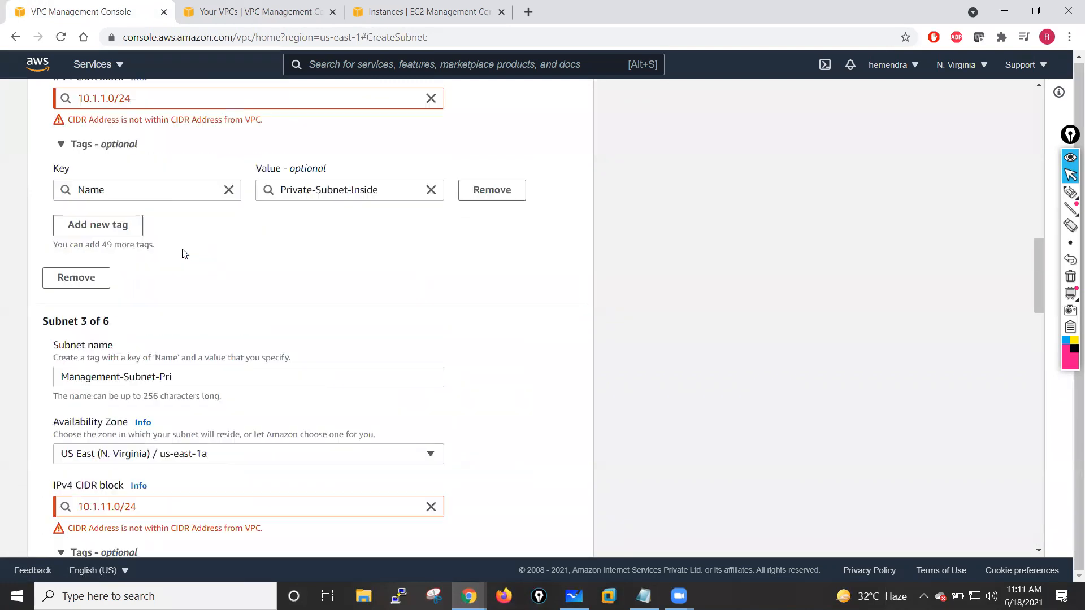
{"action": "left_click", "coordinate": [209, 257]}
{"action": "left_click", "coordinate": [168, 300]}
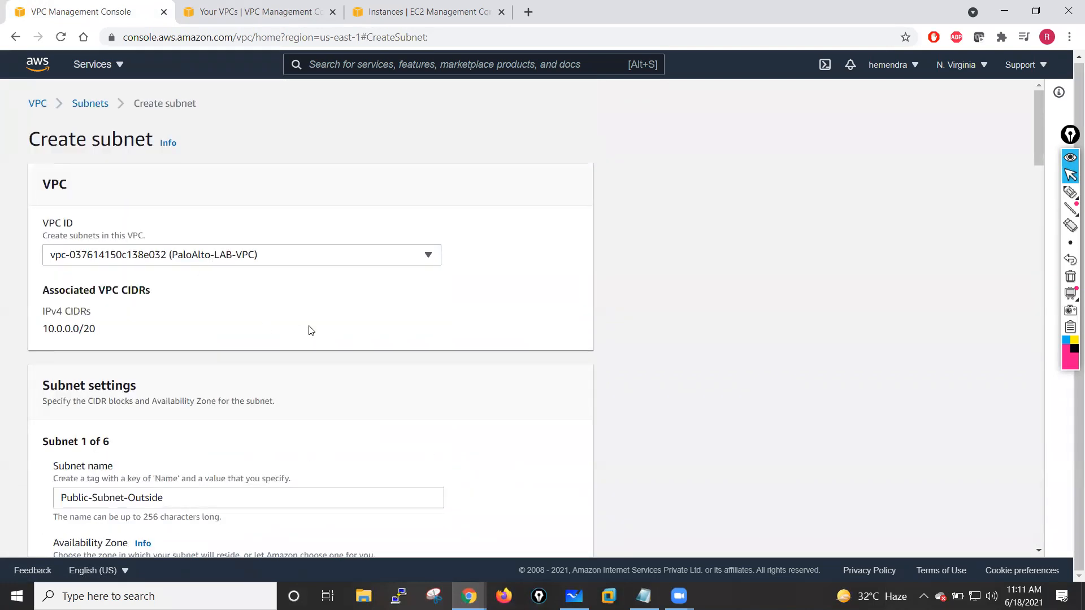
{"action": "scroll", "coordinate": [312, 340], "scroll_direction": "down", "scroll_amount": 15}
{"action": "scroll", "coordinate": [317, 345], "scroll_direction": "down", "scroll_amount": 20}
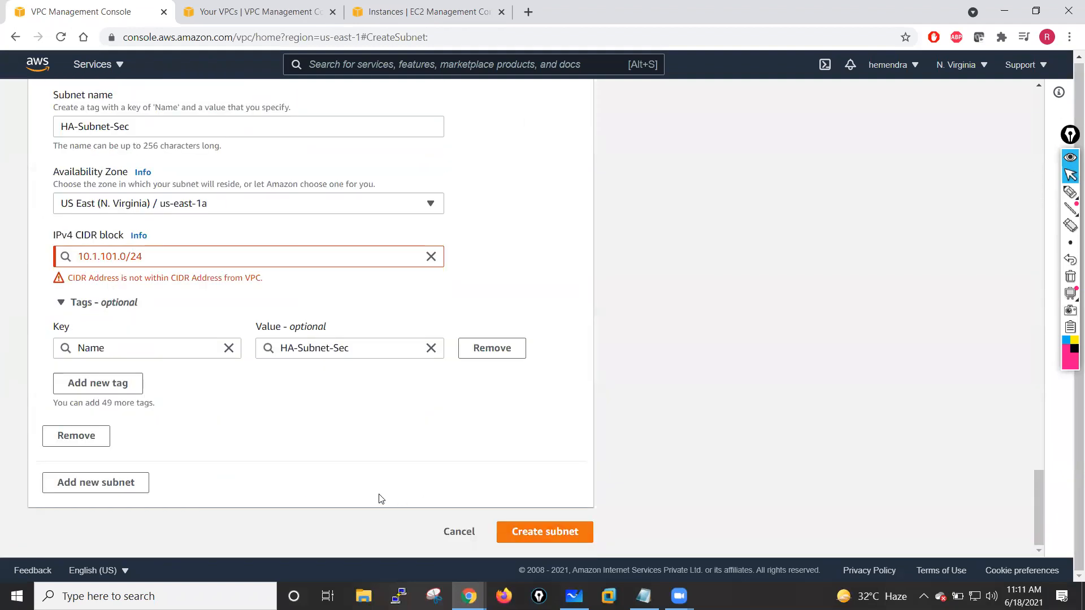
{"action": "scroll", "coordinate": [312, 235], "scroll_direction": "up", "scroll_amount": 5}
{"action": "left_click", "coordinate": [176, 154]}
{"action": "scroll", "coordinate": [172, 169], "scroll_direction": "up", "scroll_amount": 8}
{"action": "left_click", "coordinate": [171, 192]}
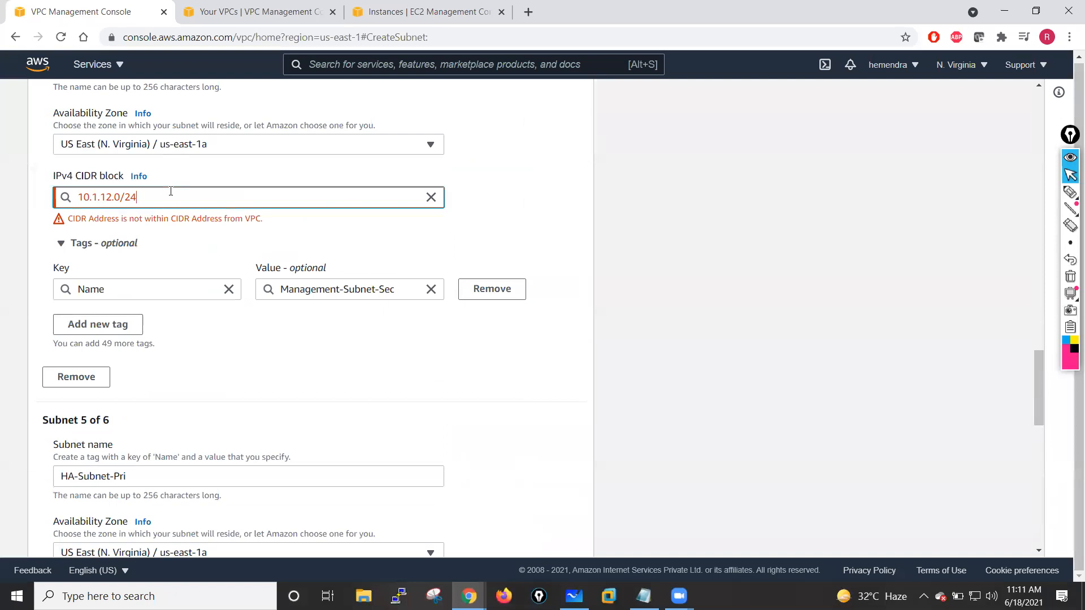
{"action": "scroll", "coordinate": [173, 251], "scroll_direction": "up", "scroll_amount": 5}
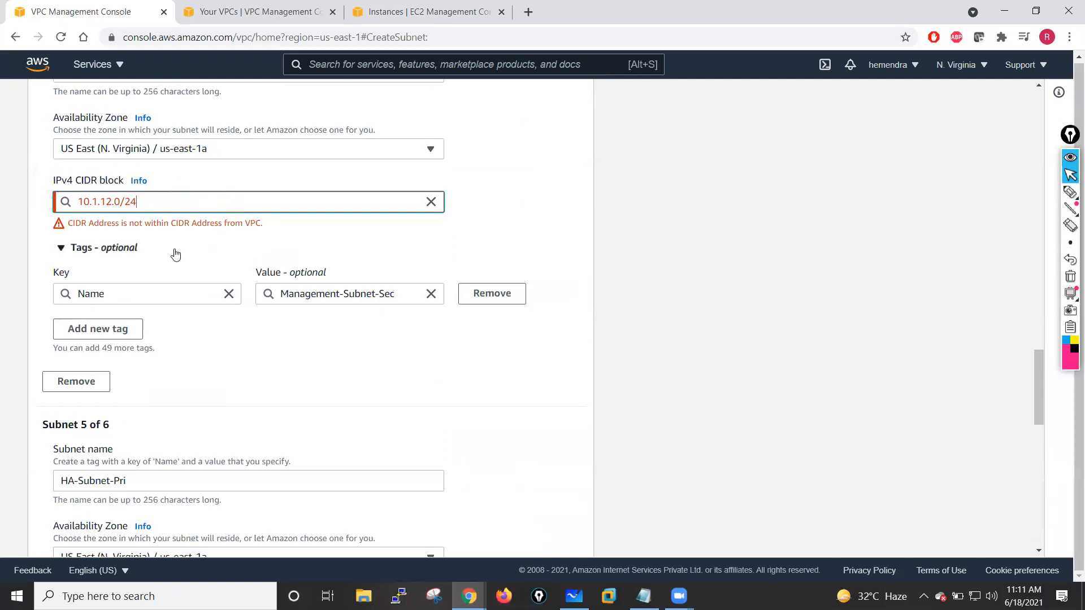
{"action": "scroll", "coordinate": [259, 232], "scroll_direction": "up", "scroll_amount": 3}
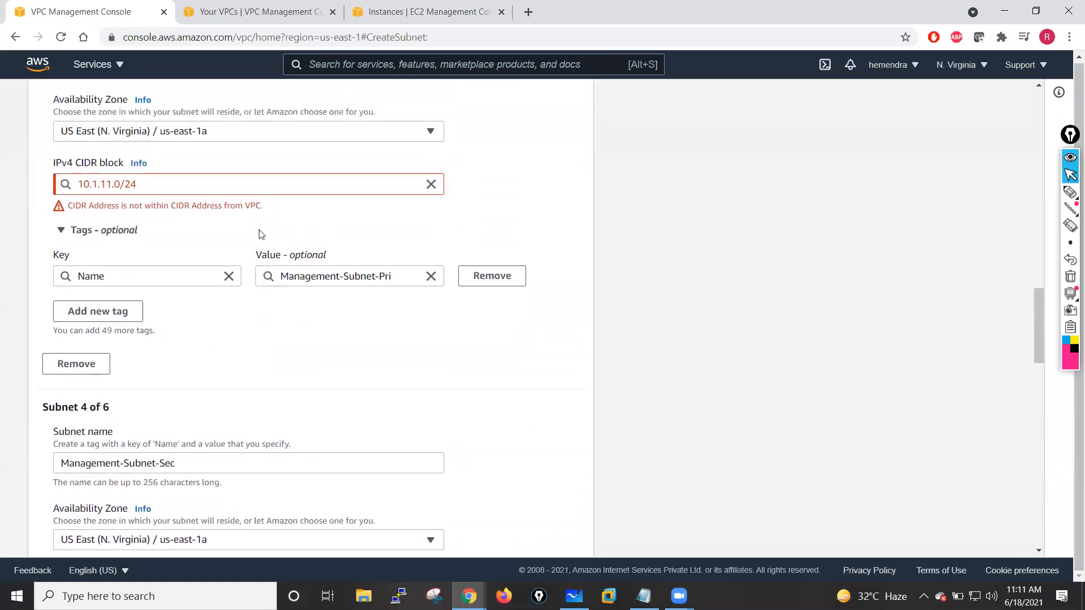
{"action": "scroll", "coordinate": [238, 224], "scroll_direction": "up", "scroll_amount": 19}
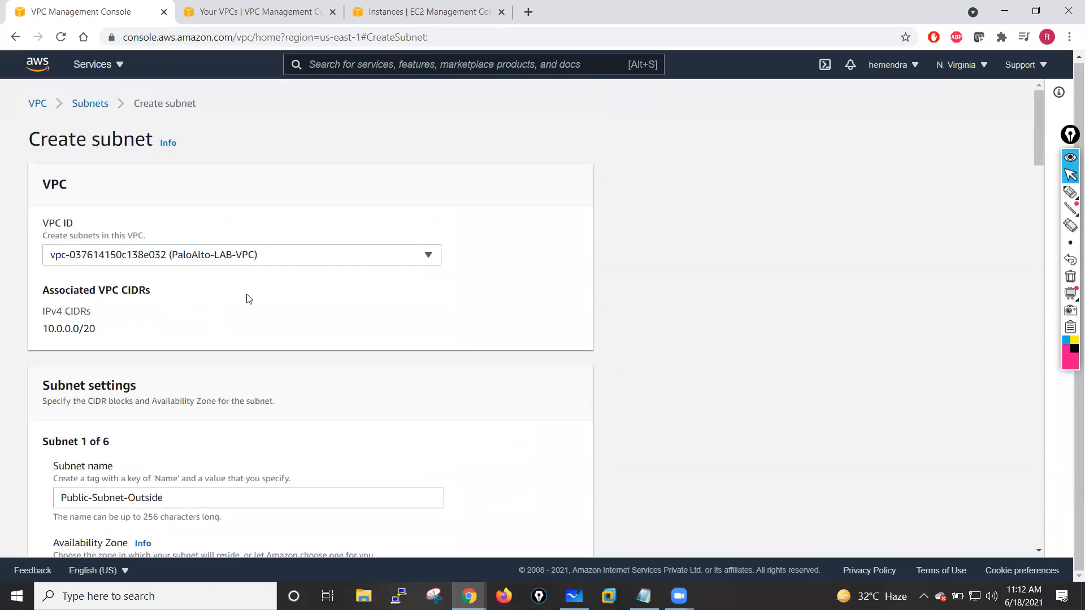
- Restart subnet creation from the subnet list and select PaloAlto-LAB-VPC as the VPC
{"action": "left_click", "coordinate": [437, 260]}
{"action": "left_click", "coordinate": [215, 304]}
{"action": "scroll", "coordinate": [205, 320], "scroll_direction": "down", "scroll_amount": 4}
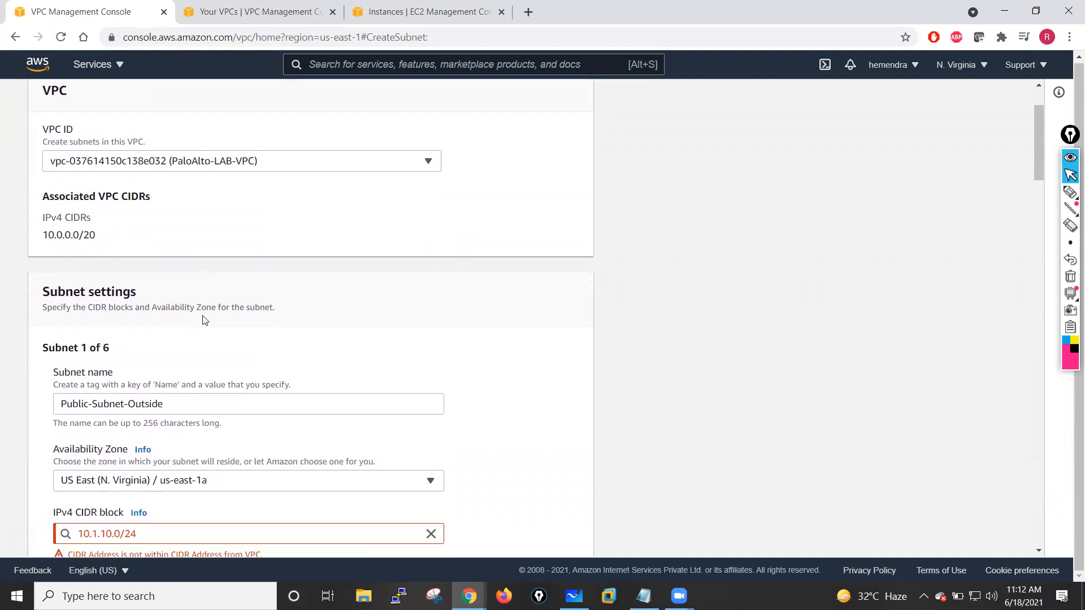
{"action": "scroll", "coordinate": [202, 319], "scroll_direction": "down", "scroll_amount": 1}
{"action": "scroll", "coordinate": [203, 315], "scroll_direction": "up", "scroll_amount": 5}
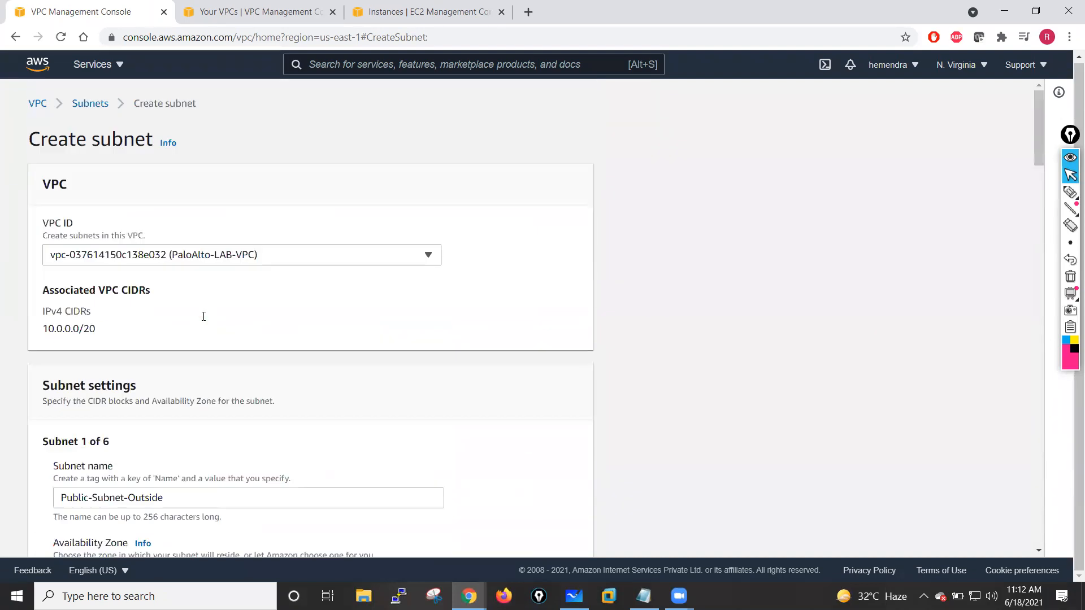
{"action": "scroll", "coordinate": [205, 319], "scroll_direction": "down", "scroll_amount": 4}
{"action": "scroll", "coordinate": [211, 317], "scroll_direction": "up", "scroll_amount": 4}
{"action": "left_click", "coordinate": [90, 105]}
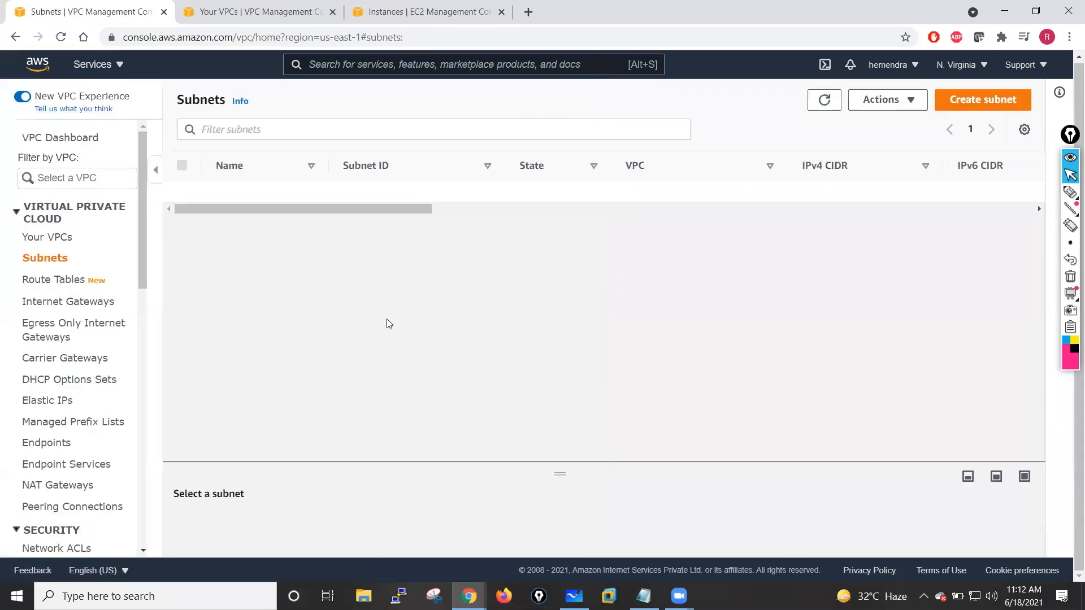
{"action": "left_click", "coordinate": [970, 106]}
{"action": "left_click", "coordinate": [294, 261]}
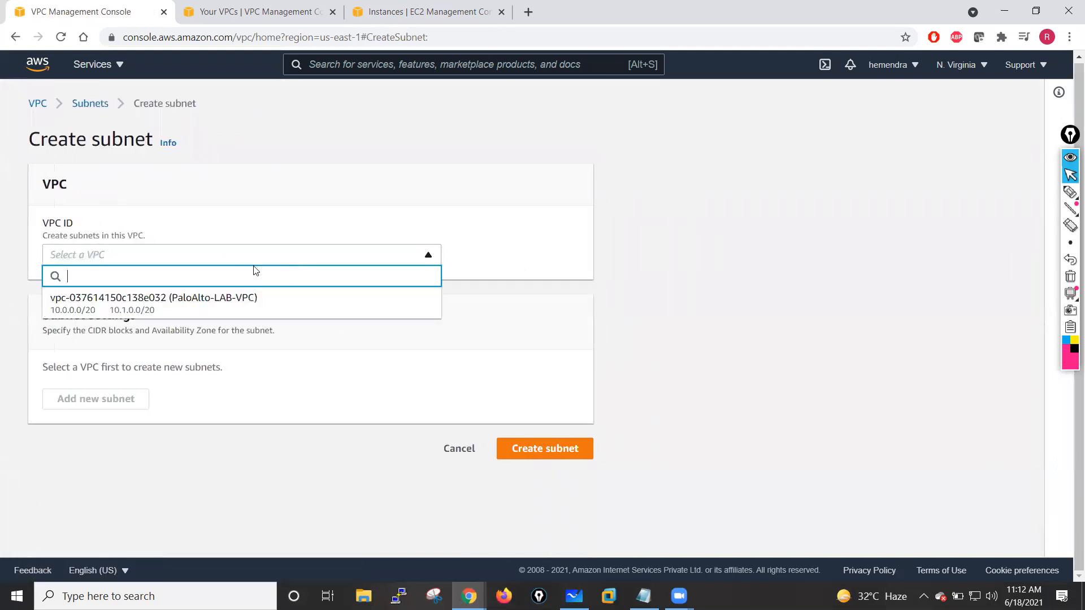
{"action": "left_click", "coordinate": [195, 305]}
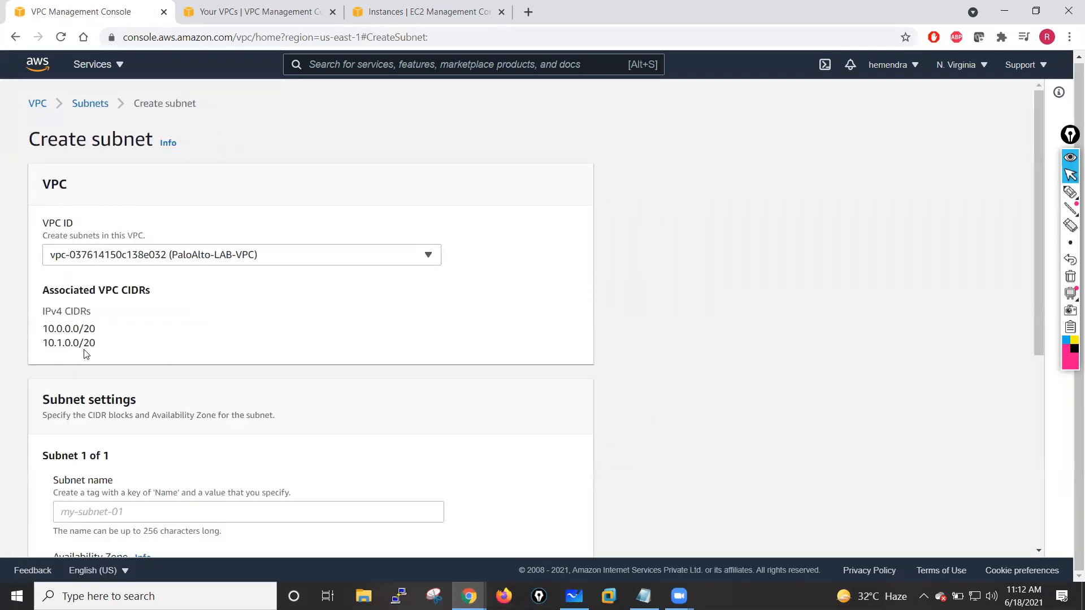
- Name the first subnet Public-Subnet-Outside and place it in Availability Zone us-east-1a
{"action": "scroll", "coordinate": [196, 337], "scroll_direction": "down", "scroll_amount": 3}
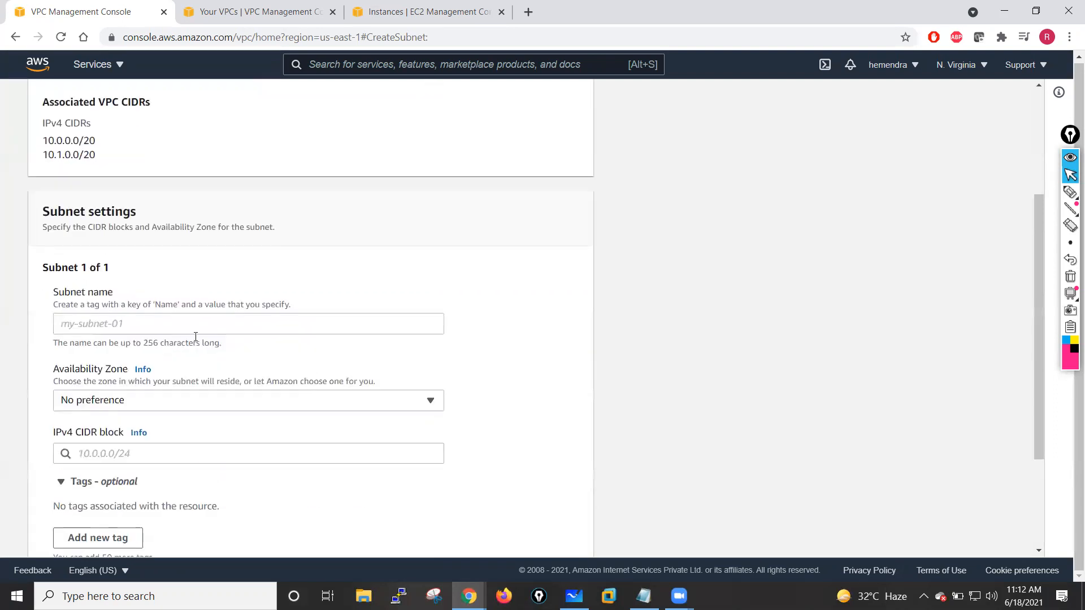
{"action": "left_click", "coordinate": [121, 323]}
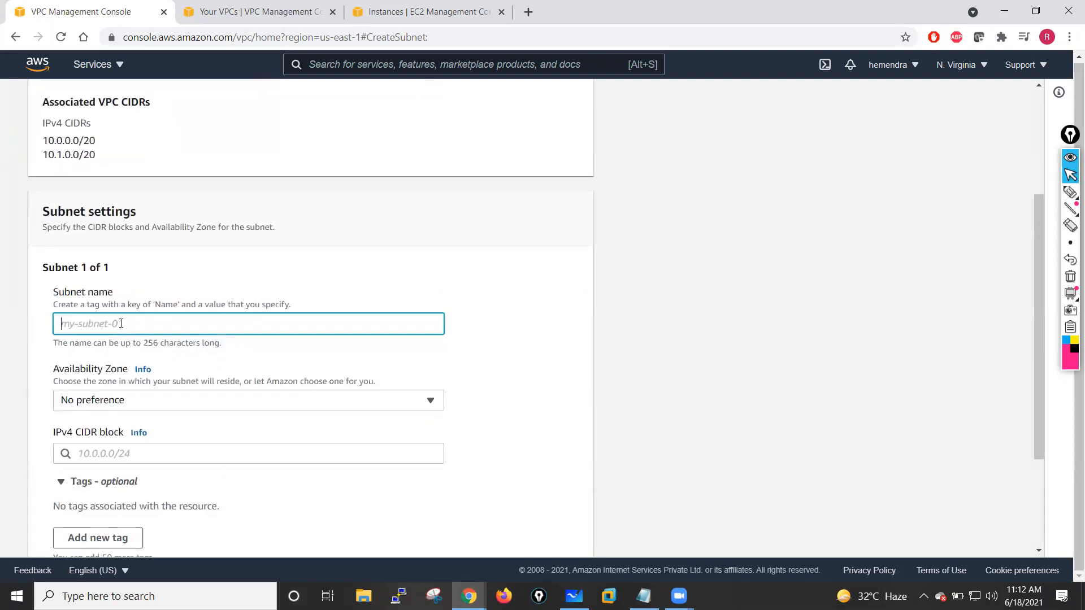
{"action": "type", "text": "S"}
{"action": "key", "text": "BackSpace"}
{"action": "type", "text": "Private"}
{"action": "key", "text": "BackSpace"}
{"action": "key", "text": "BackSpace"}
{"action": "key", "text": "BackSpace"}
{"action": "key", "text": "BackSpace"}
{"action": "key", "text": "BackSpace"}
{"action": "type", "text": "ublic-Subnet-"}
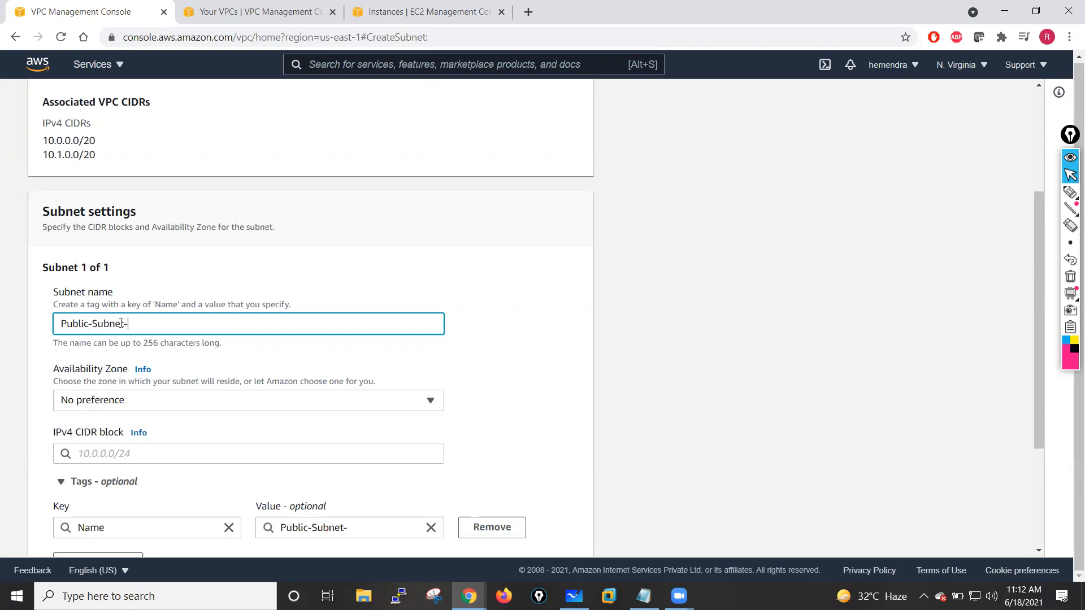
{"action": "type", "text": "Outside"}
{"action": "left_click", "coordinate": [138, 402]}
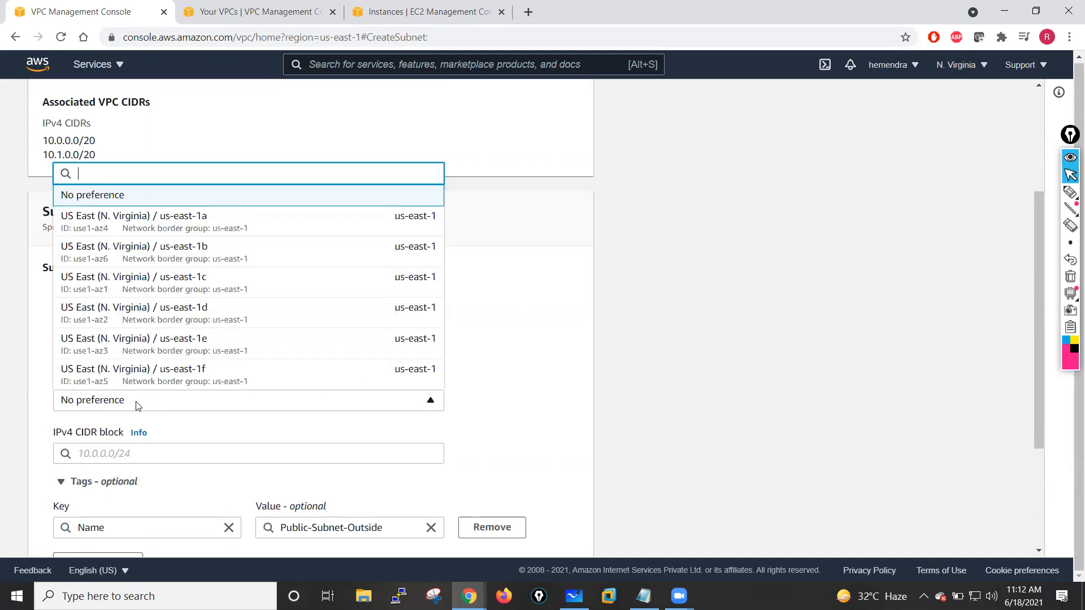
{"action": "left_click", "coordinate": [180, 216]}
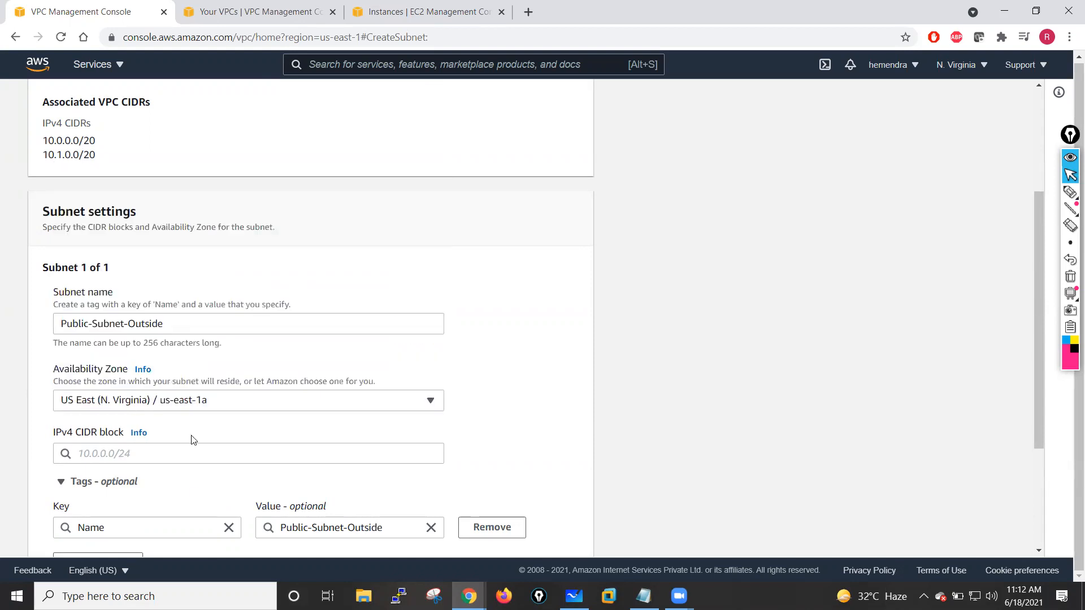
- Set the first subnet's IPv4 CIDR block to 10.1.10.0/24
{"action": "left_click", "coordinate": [144, 454]}
{"action": "type", "text": "10."}
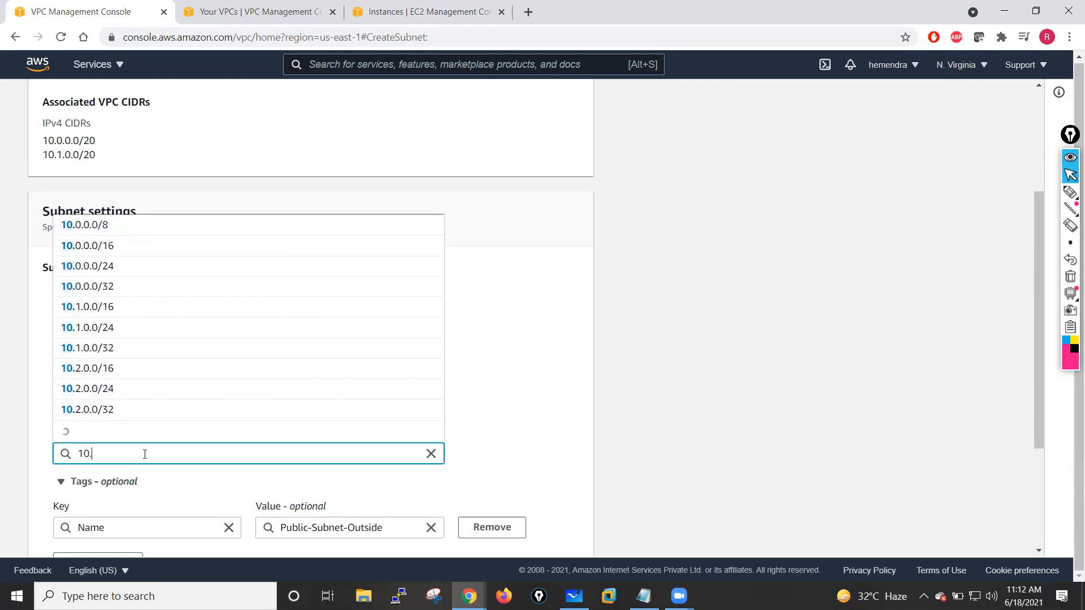
{"action": "type", "text": "1."}
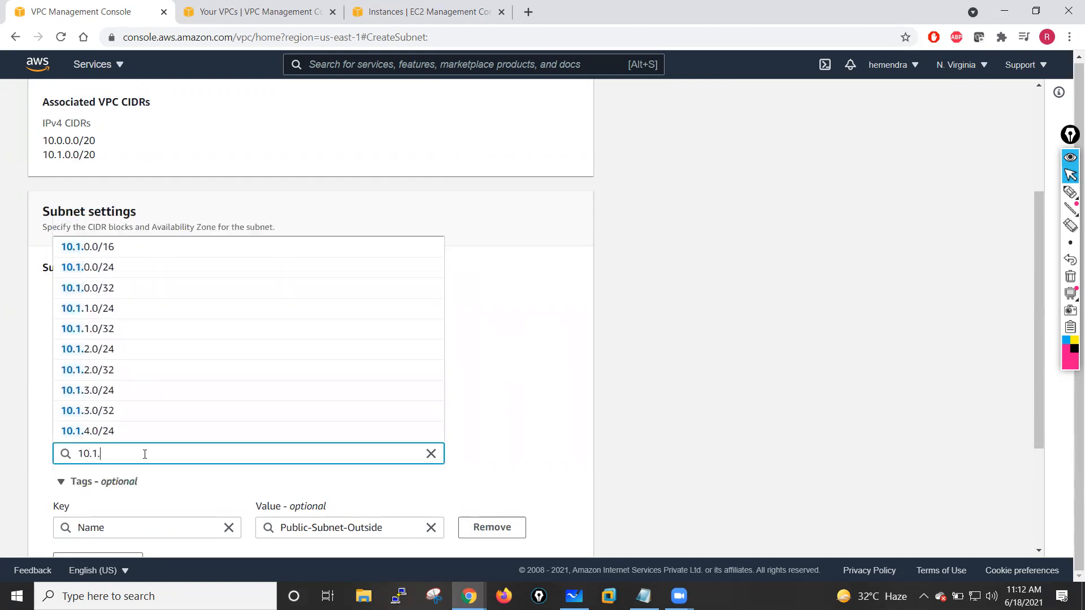
{"action": "type", "text": "10.0/24"}
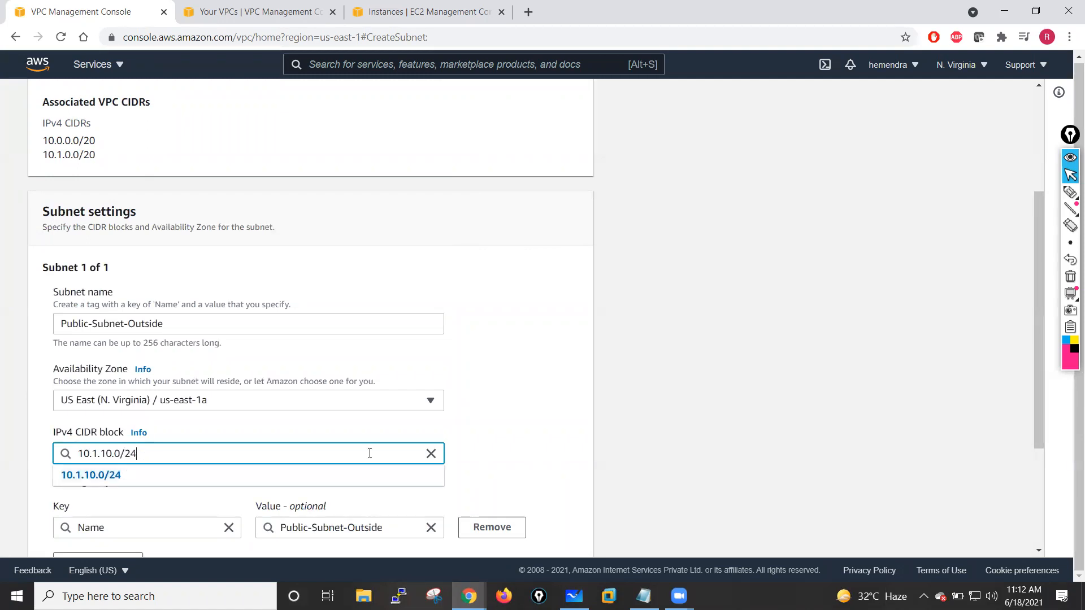
{"action": "left_click", "coordinate": [543, 438]}
- Copy the first subnet's name and add a second subnet entry
{"action": "scroll", "coordinate": [31, 143], "scroll_direction": "down", "scroll_amount": 3}
{"action": "left_click_drag", "start_coordinate": [172, 167], "coordinate": [56, 164]}
{"action": "key", "text": "ctrl+c"}
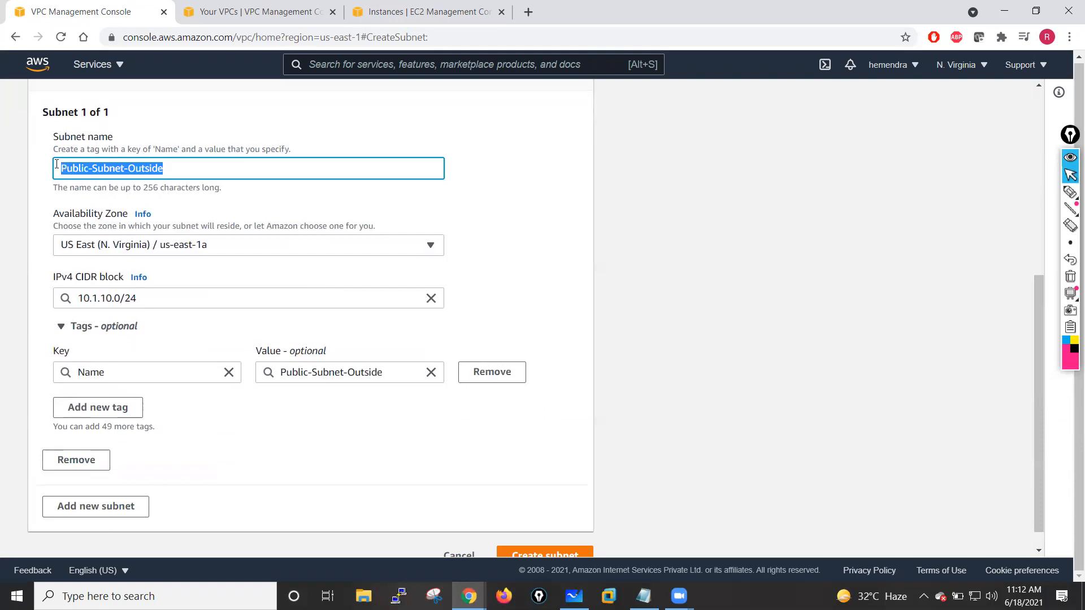
{"action": "scroll", "coordinate": [169, 396], "scroll_direction": "down", "scroll_amount": 1}
{"action": "left_click", "coordinate": [106, 484]}
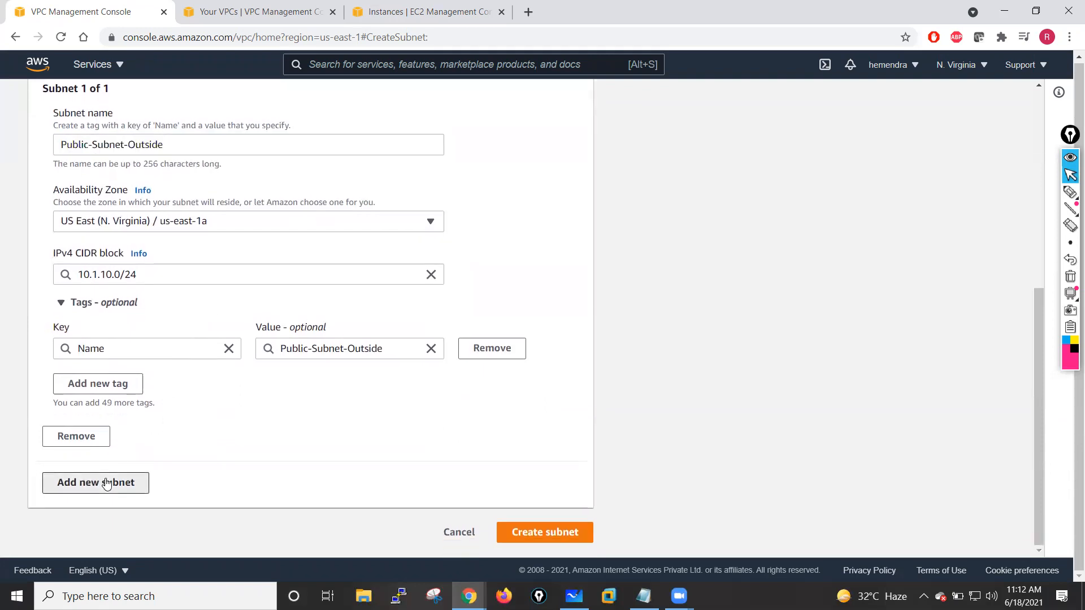
- Name the second subnet Private-Subnet-Inside and place it in Availability Zone us-east-1a
{"action": "scroll", "coordinate": [113, 430], "scroll_direction": "down", "scroll_amount": 3}
{"action": "left_click", "coordinate": [114, 380]}
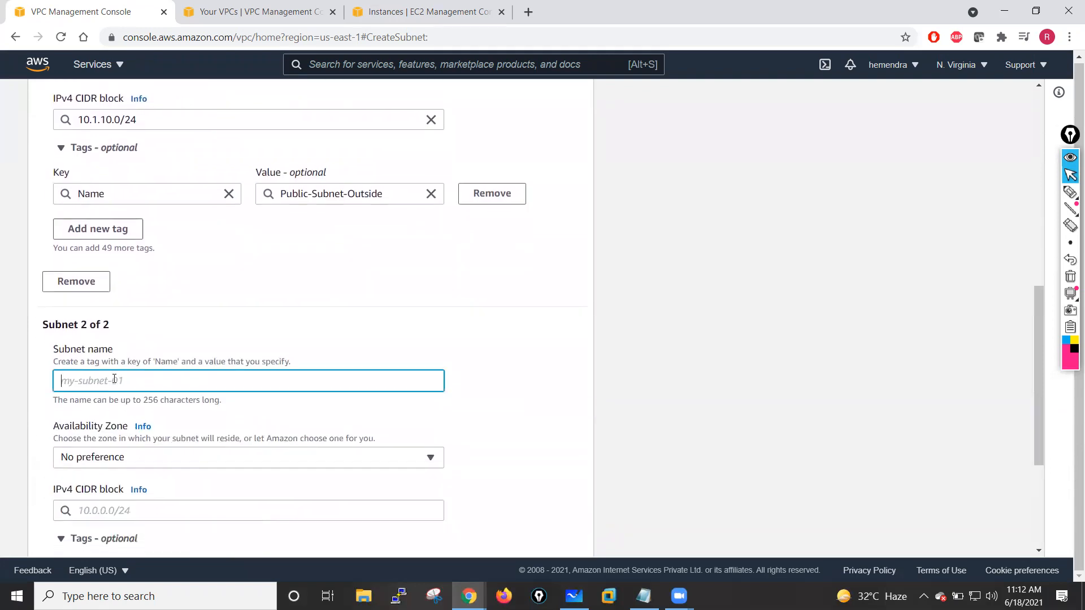
{"action": "key", "text": "ctrl+v"}
{"action": "left_click_drag", "start_coordinate": [90, 385], "coordinate": [68, 384]}
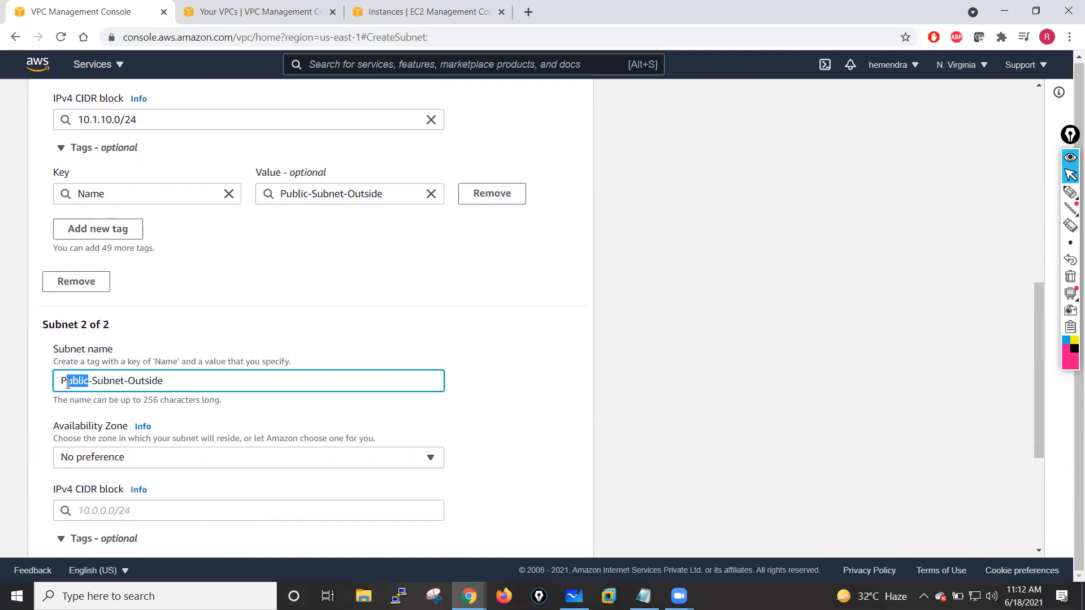
{"action": "type", "text": "rivate"}
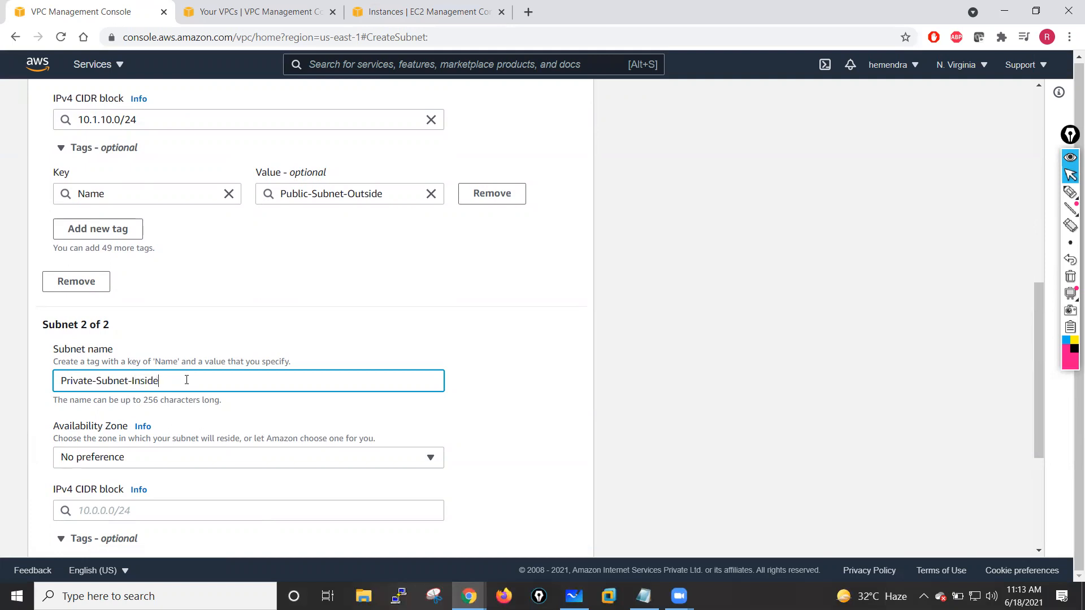
{"action": "left_click", "coordinate": [120, 457]}
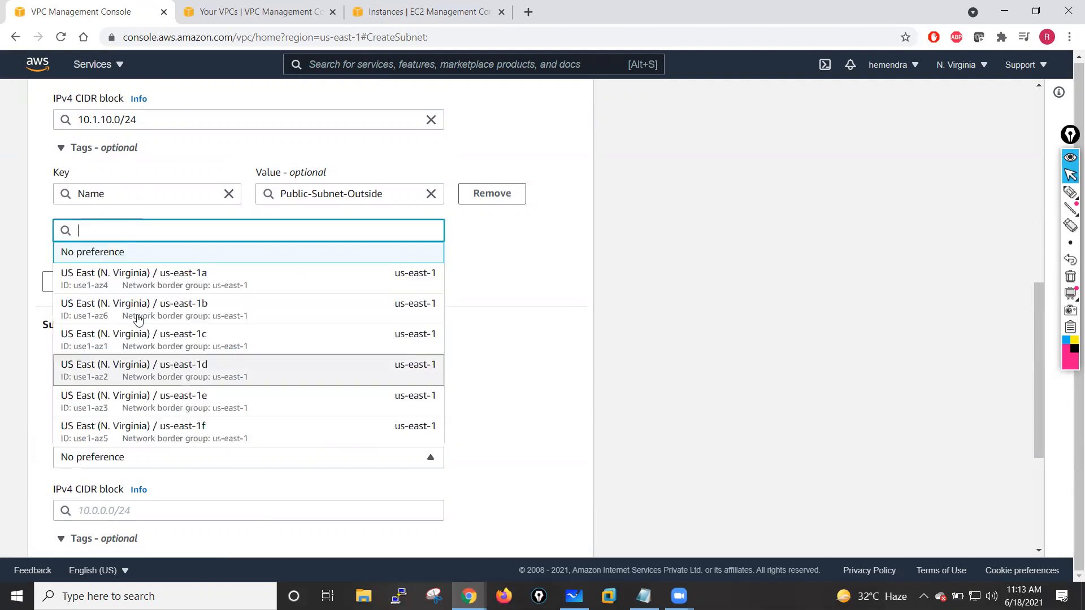
{"action": "left_click", "coordinate": [145, 281]}
- Set the second subnet's IPv4 CIDR block to 10.1.1.0/24
{"action": "scroll", "coordinate": [203, 360], "scroll_direction": "down", "scroll_amount": 3}
{"action": "left_click", "coordinate": [116, 337]}
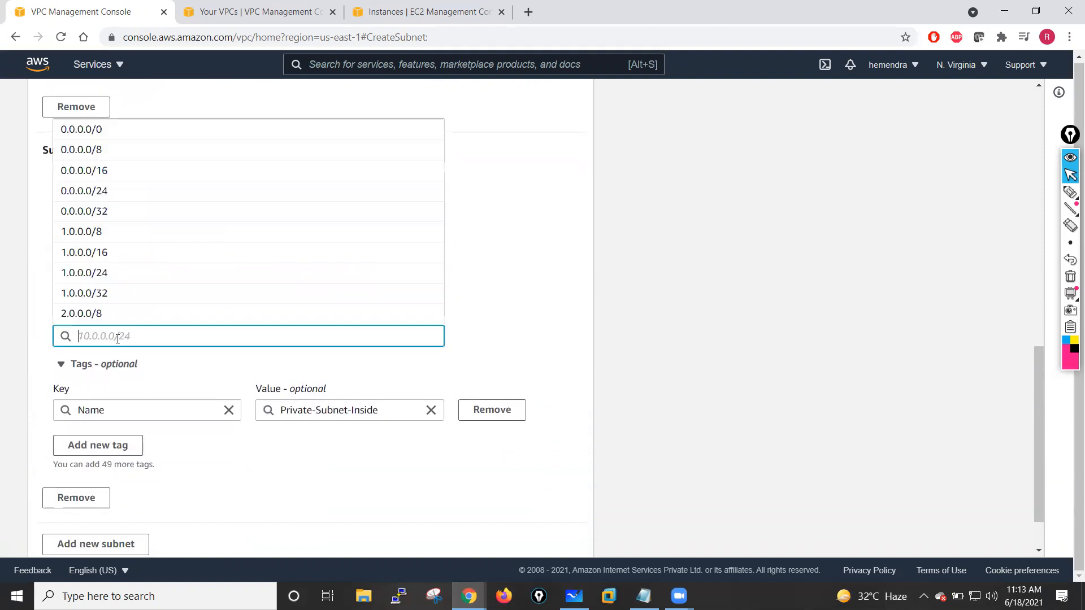
{"action": "type", "text": "10.1.1"}
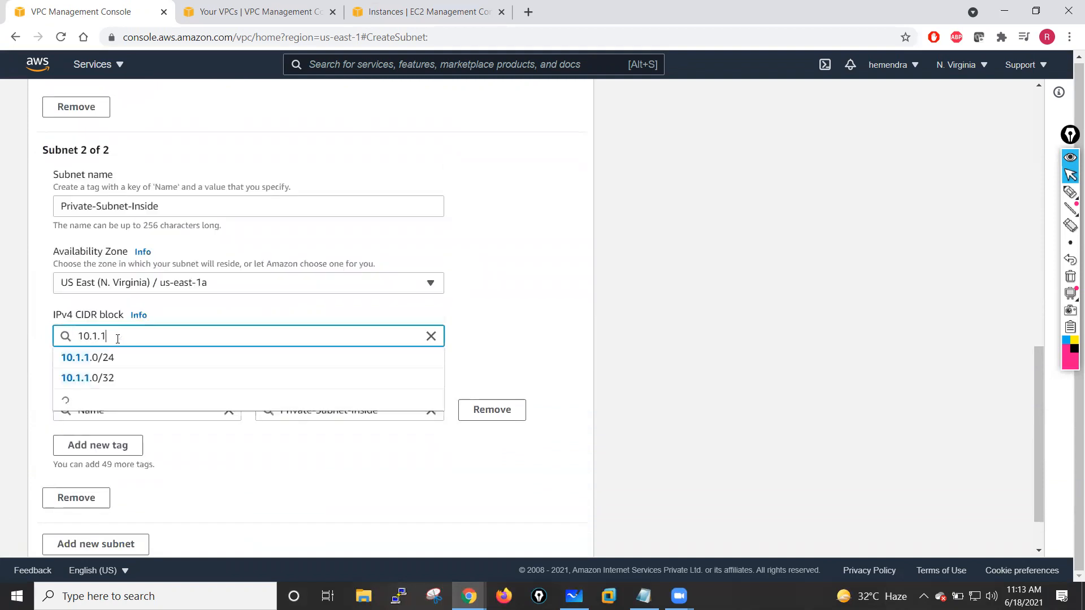
{"action": "type", "text": ".0/24"}
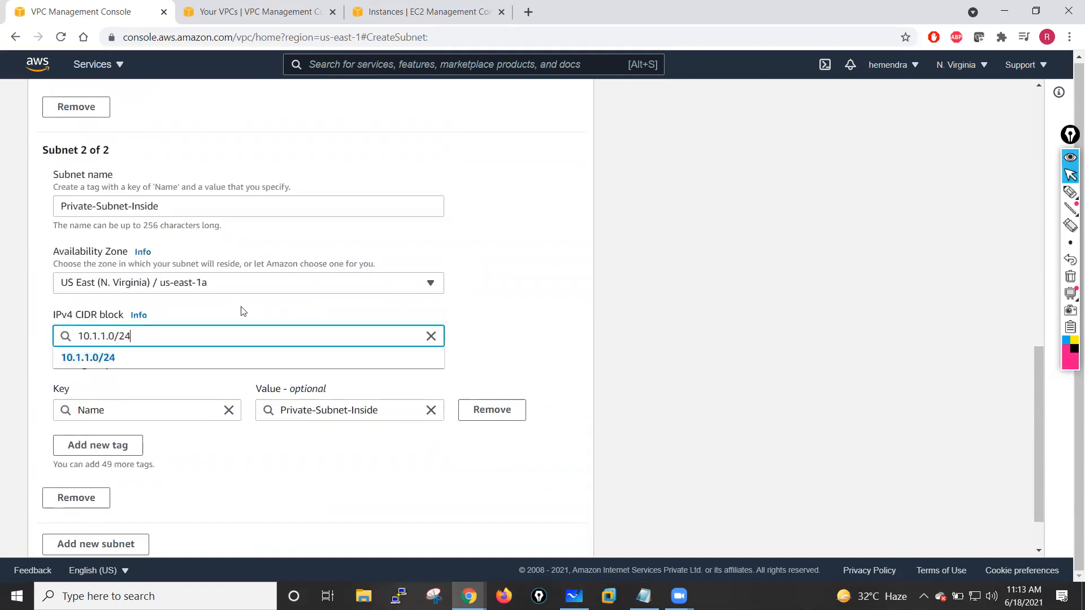
{"action": "left_click", "coordinate": [504, 300]}
- Add a third subnet entry and name it Management-Subnet-Pri
{"action": "scroll", "coordinate": [310, 322], "scroll_direction": "down", "scroll_amount": 1}
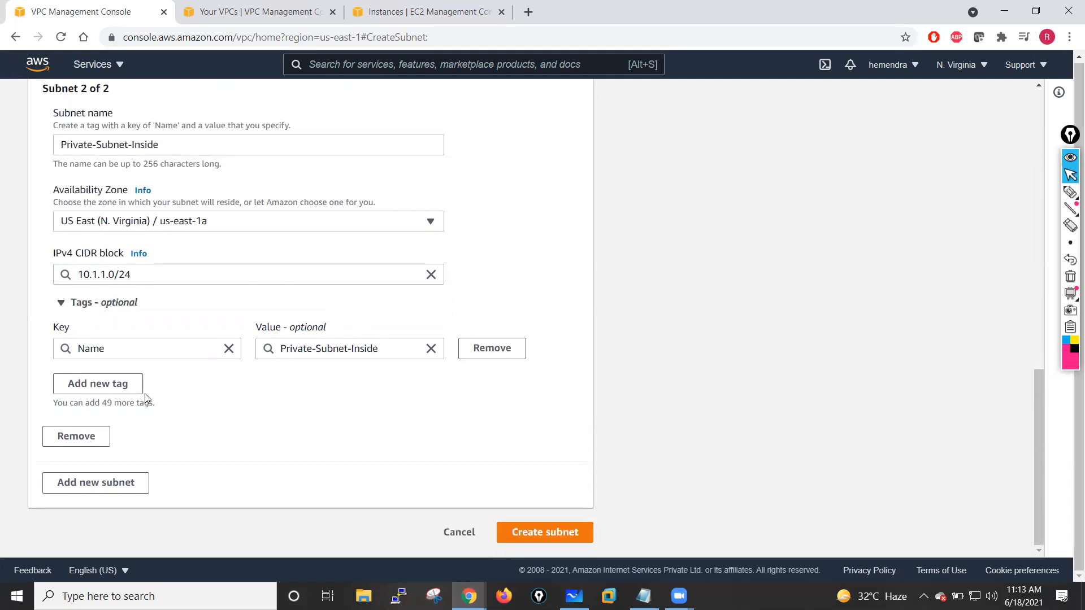
{"action": "left_click", "coordinate": [95, 483]}
{"action": "scroll", "coordinate": [226, 396], "scroll_direction": "down", "scroll_amount": 3}
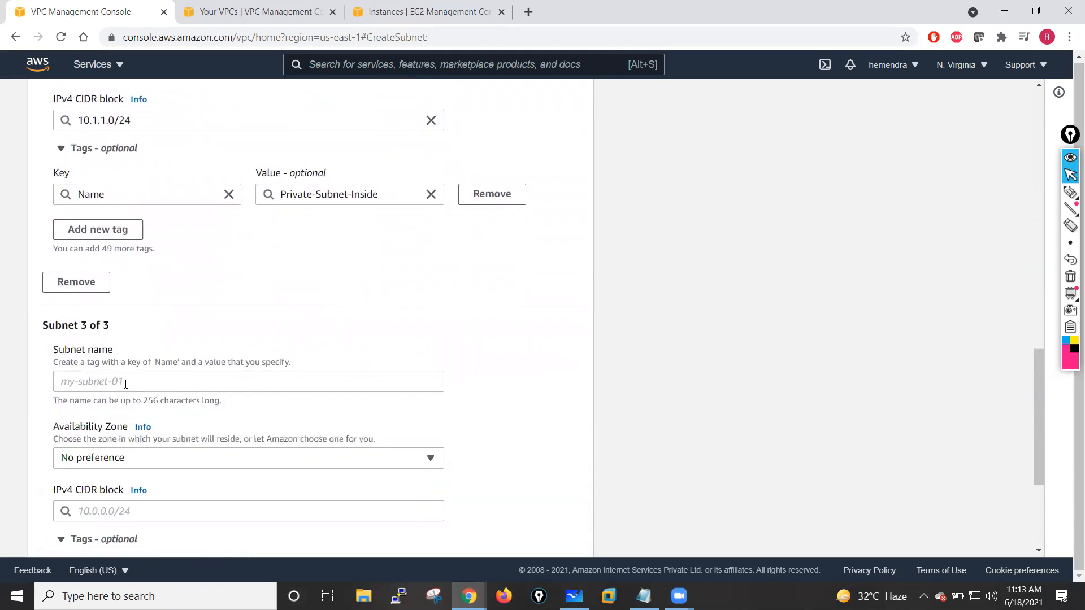
{"action": "left_click", "coordinate": [108, 373]}
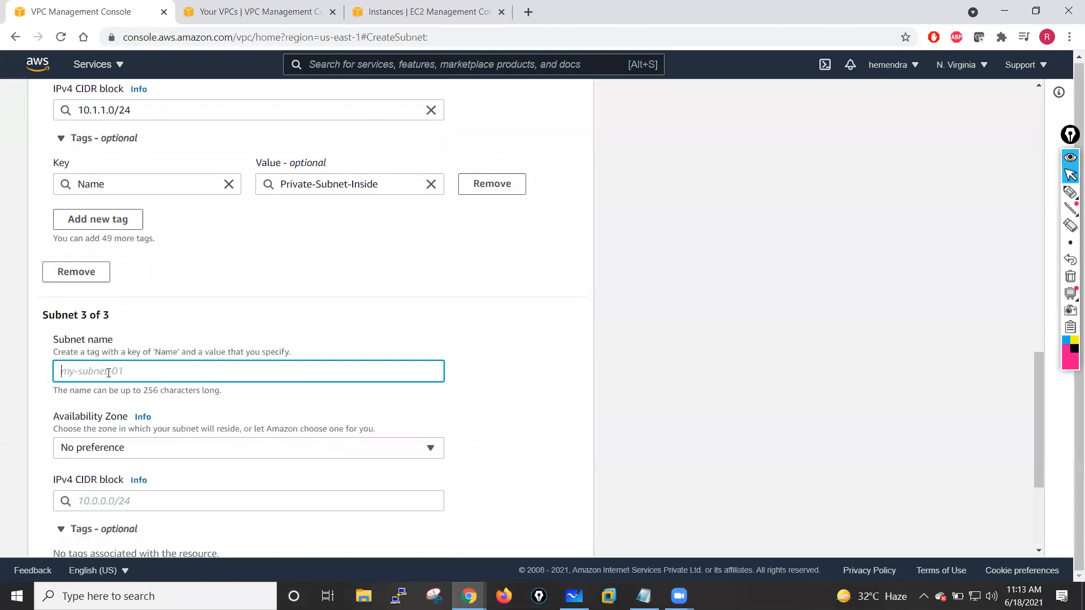
{"action": "type", "text": "MG"}
{"action": "type", "text": "namgene"}
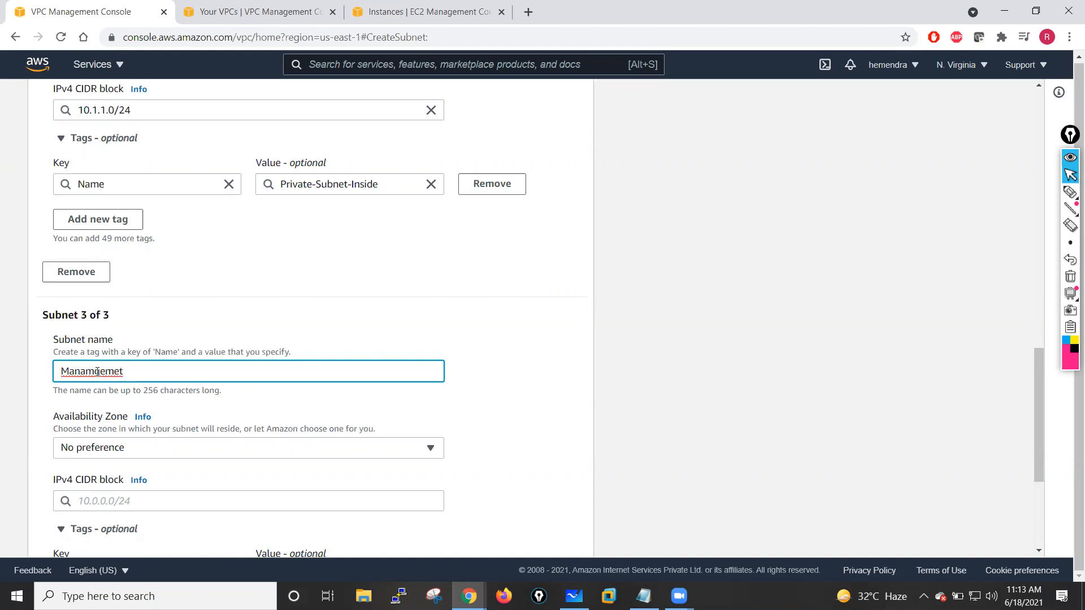
{"action": "type", "text": "a"}
{"action": "key", "text": "BackSpace"}
{"action": "left_click", "coordinate": [134, 374]}
{"action": "key", "text": "BackSpace"}
{"action": "key", "text": "BackSpace"}
{"action": "left_click", "coordinate": [411, 291]}
{"action": "scroll", "coordinate": [293, 322], "scroll_direction": "down", "scroll_amount": 3}
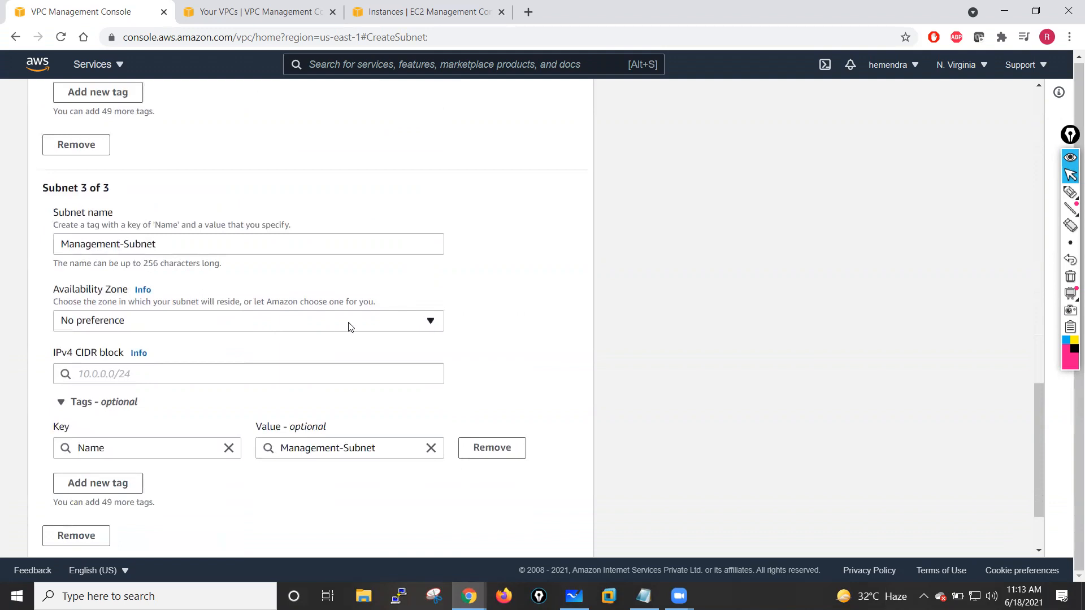
{"action": "scroll", "coordinate": [348, 327], "scroll_direction": "down", "scroll_amount": 1}
{"action": "left_click", "coordinate": [192, 232]}
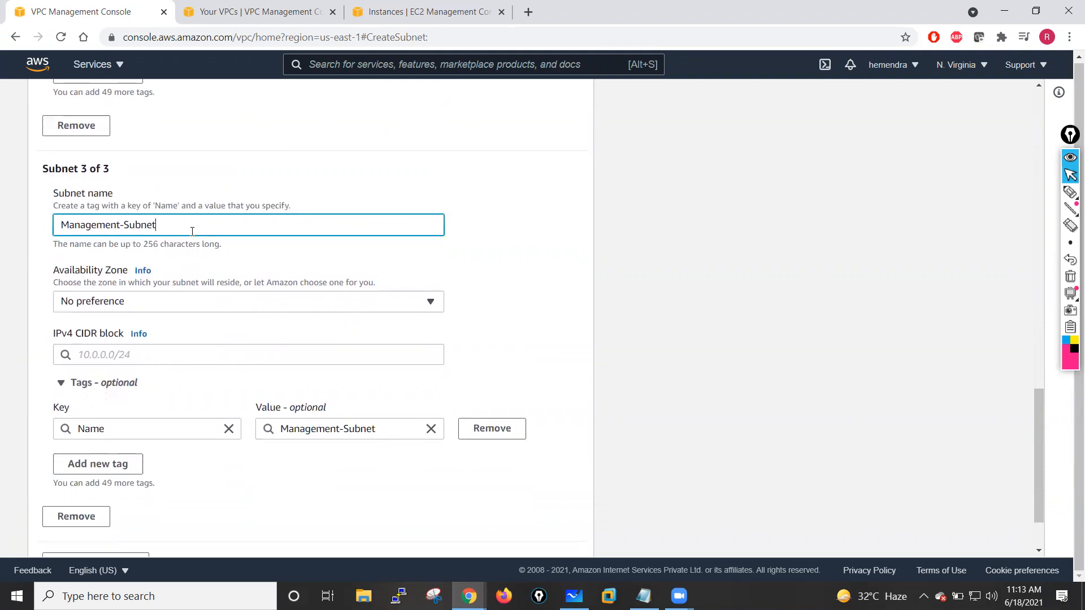
{"action": "type", "text": "-Pri"}
- Set the third subnet's Availability Zone to us-east-1a and its IPv4 CIDR block to 10.1.11.0/24
{"action": "left_click", "coordinate": [303, 303]}
{"action": "left_click", "coordinate": [152, 368]}
{"action": "left_click", "coordinate": [127, 355]}
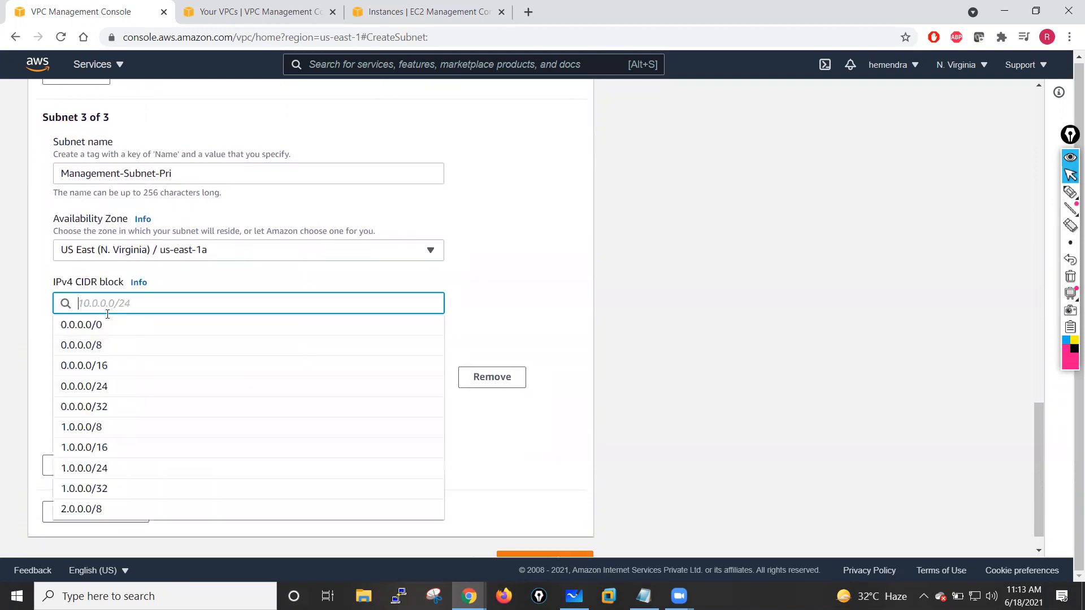
{"action": "type", "text": "10."}
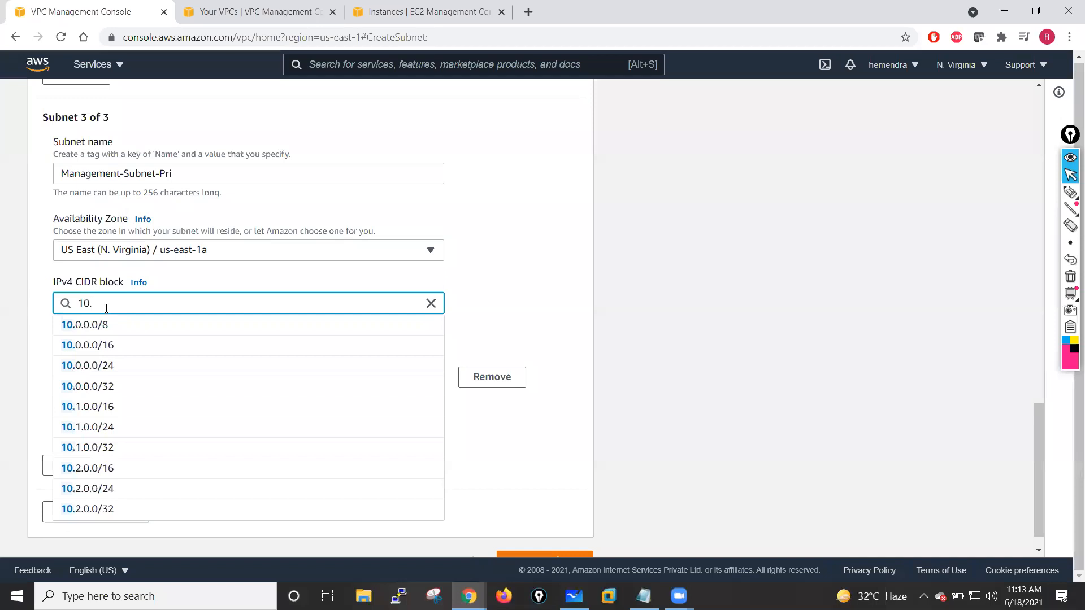
{"action": "type", "text": "1.11.0/24"}
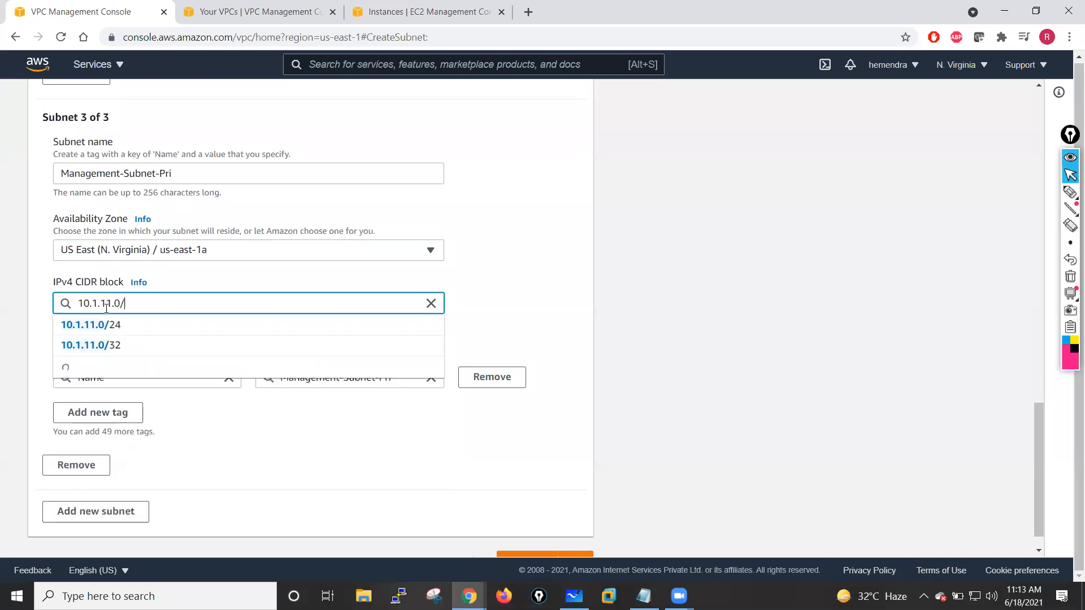
{"action": "left_click", "coordinate": [498, 283]}
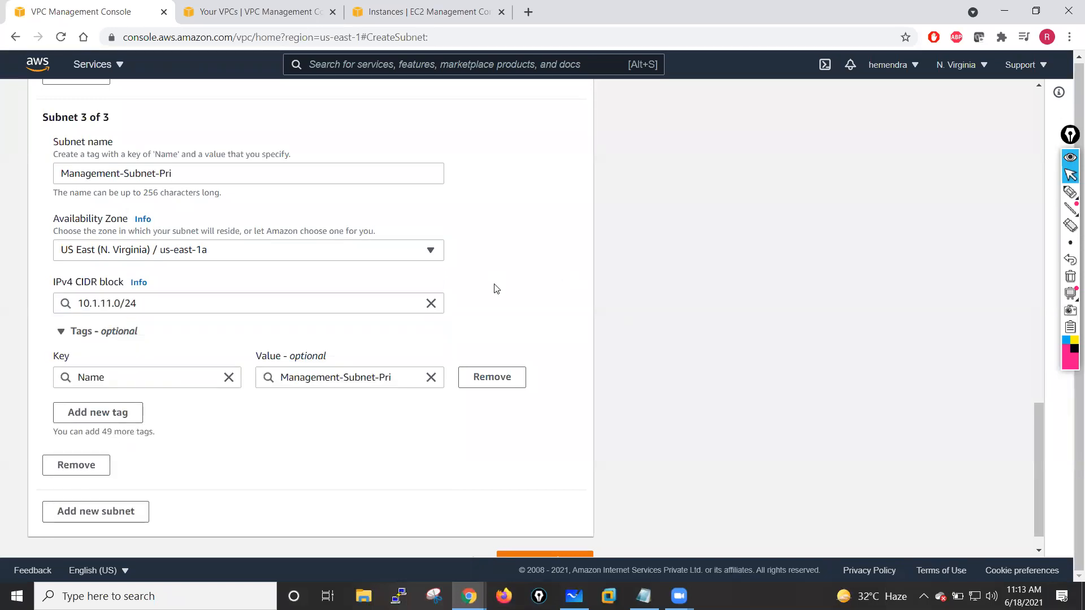
- Copy the third subnet's name and add a fourth subnet entry
{"action": "scroll", "coordinate": [250, 260], "scroll_direction": "down", "scroll_amount": 1}
{"action": "left_click_drag", "start_coordinate": [196, 147], "coordinate": [58, 144]}
{"action": "key", "text": "ctrl+c"}
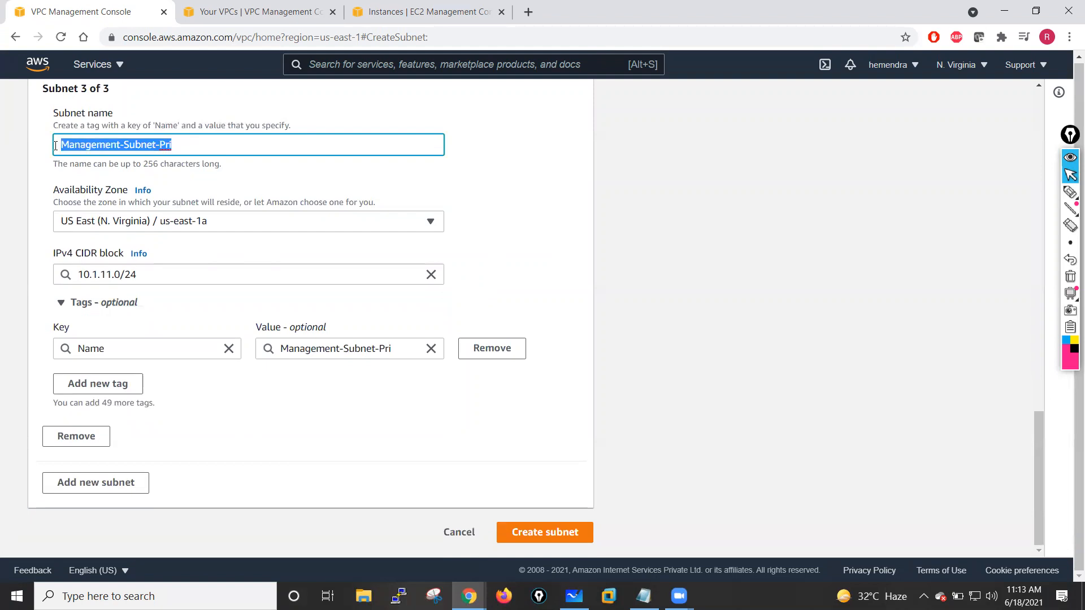
{"action": "left_click", "coordinate": [119, 484]}
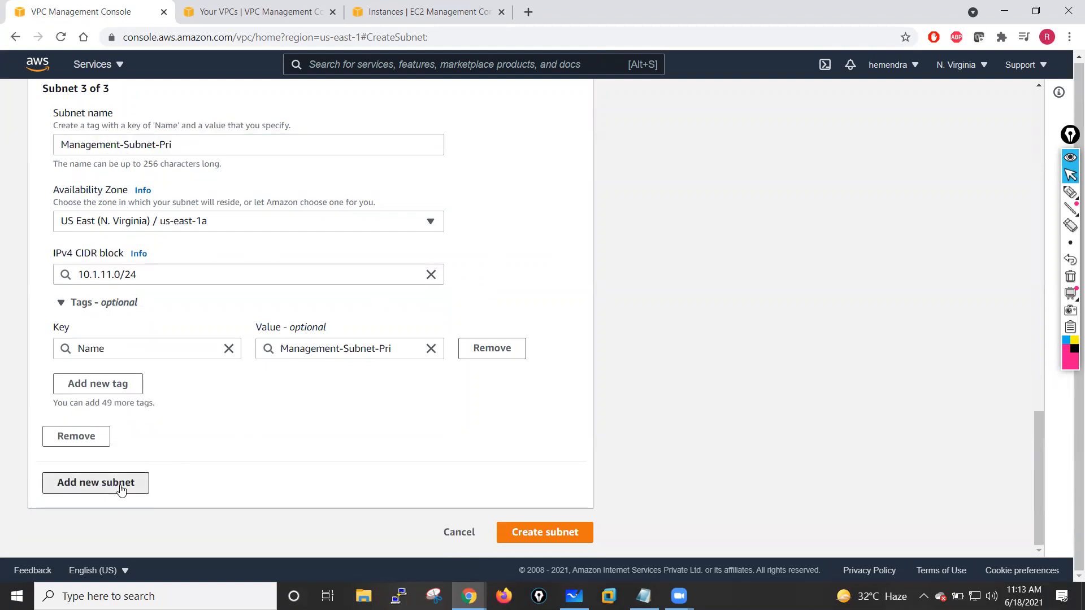
{"action": "scroll", "coordinate": [136, 407], "scroll_direction": "down", "scroll_amount": 5}
{"action": "left_click", "coordinate": [98, 257]}
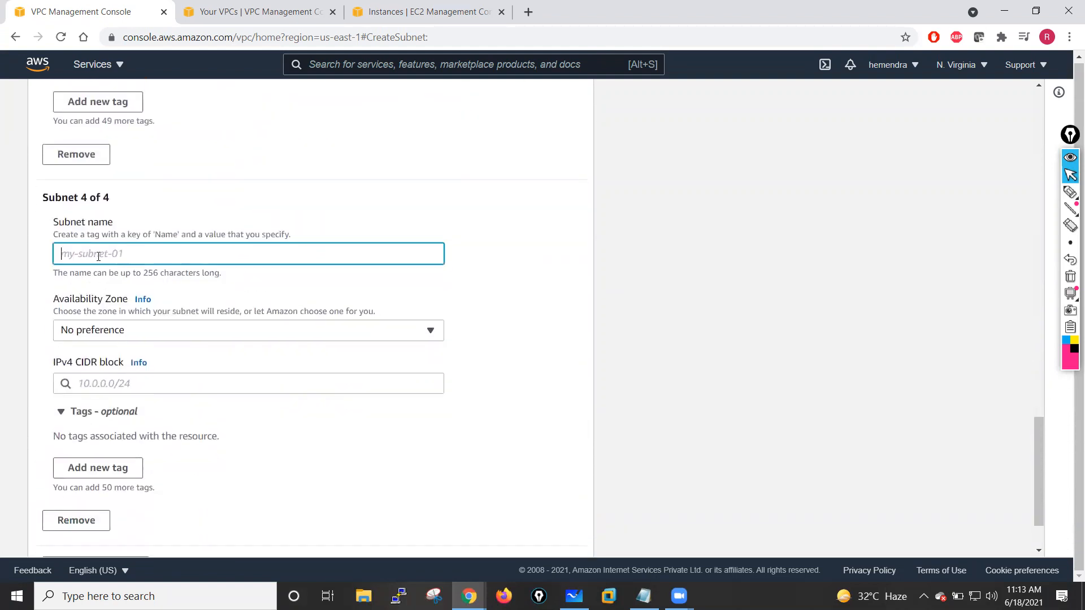
- Name the fourth subnet Management-Subnet-Sec by editing the pasted name
{"action": "key", "text": "ctrl+v"}
{"action": "key", "text": "BackSpace"}
{"action": "key", "text": "BackSpace"}
{"action": "key", "text": "BackSpace"}
{"action": "type", "text": "Sec"}
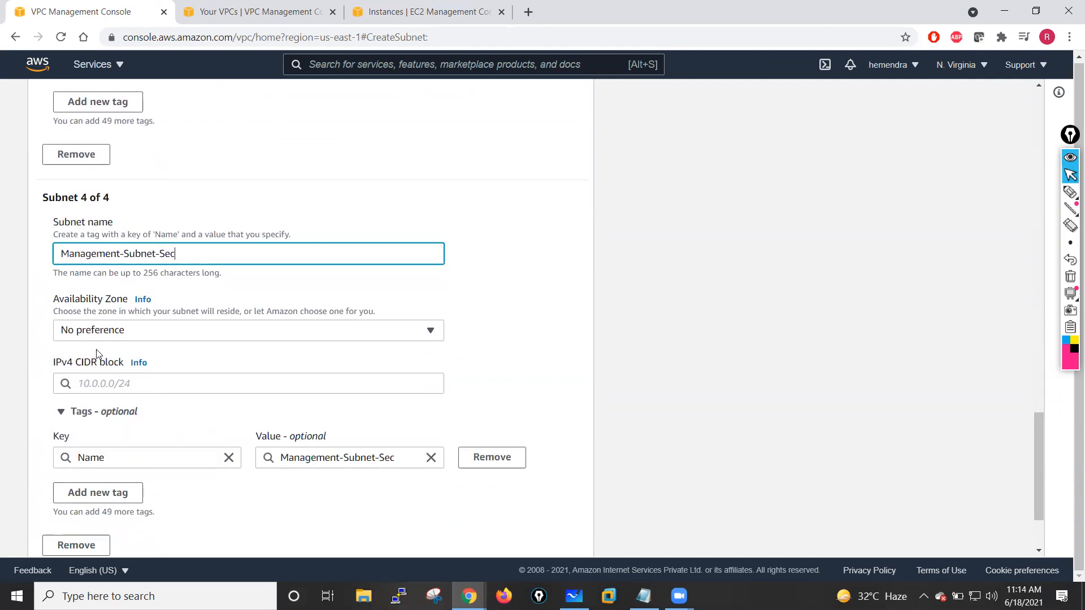
- Set the fourth subnet's Availability Zone to us-east-1a and its IPv4 CIDR block to 10.1.12.0/24
{"action": "left_click", "coordinate": [96, 336]}
{"action": "left_click", "coordinate": [172, 191]}
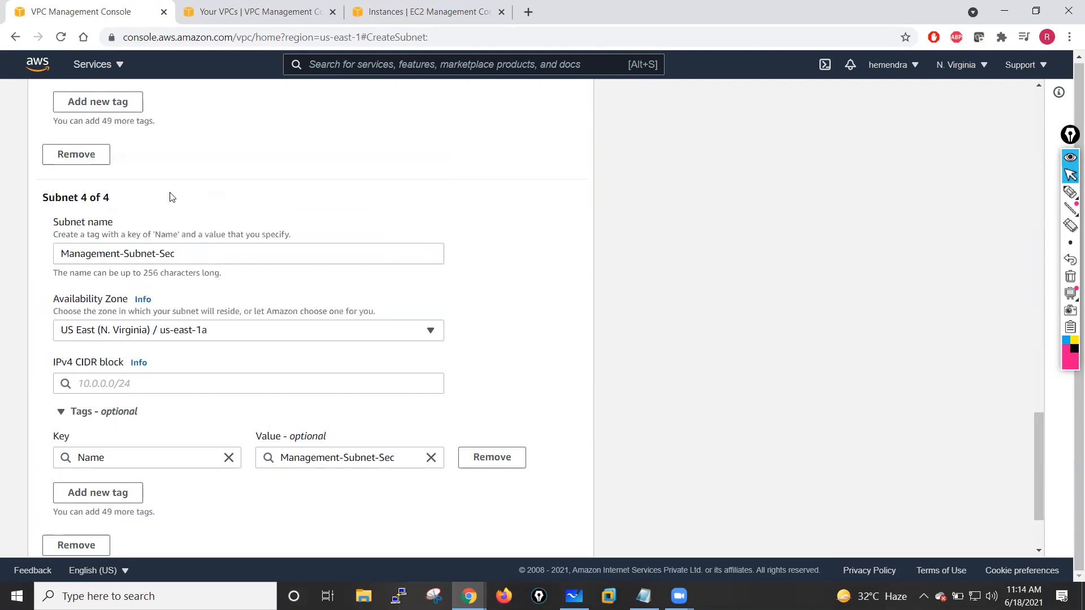
{"action": "left_click", "coordinate": [111, 386]}
{"action": "type", "text": "10."}
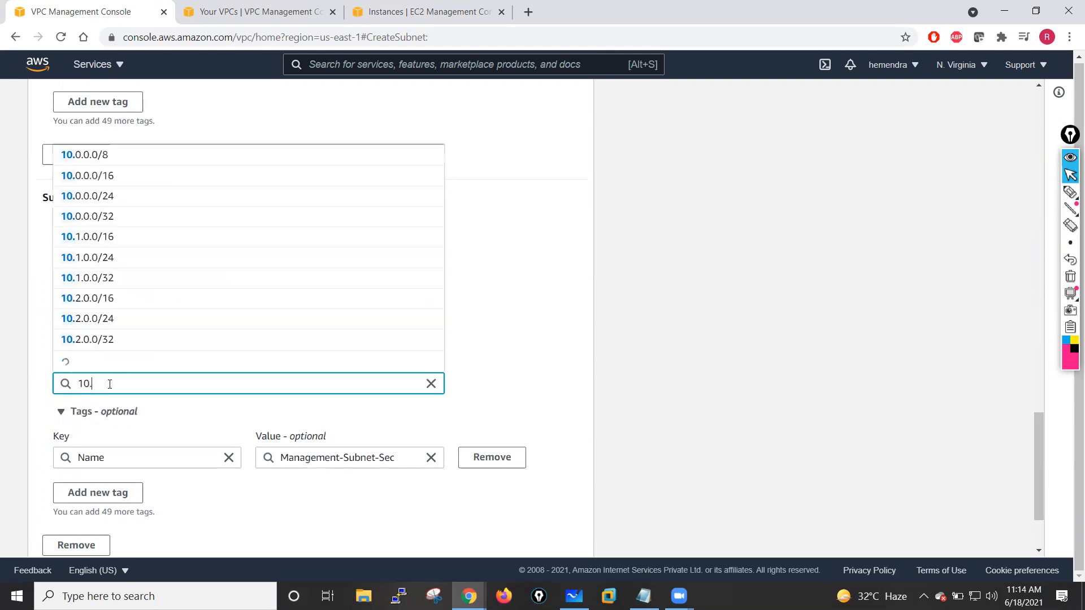
{"action": "type", "text": "1.12.0/24"}
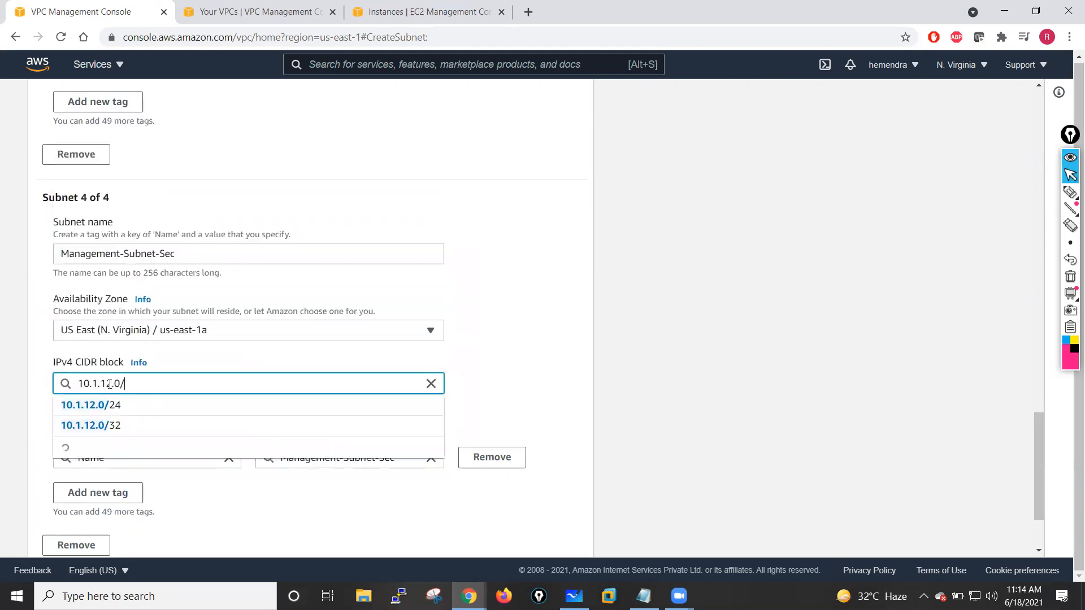
{"action": "left_click", "coordinate": [532, 339]}
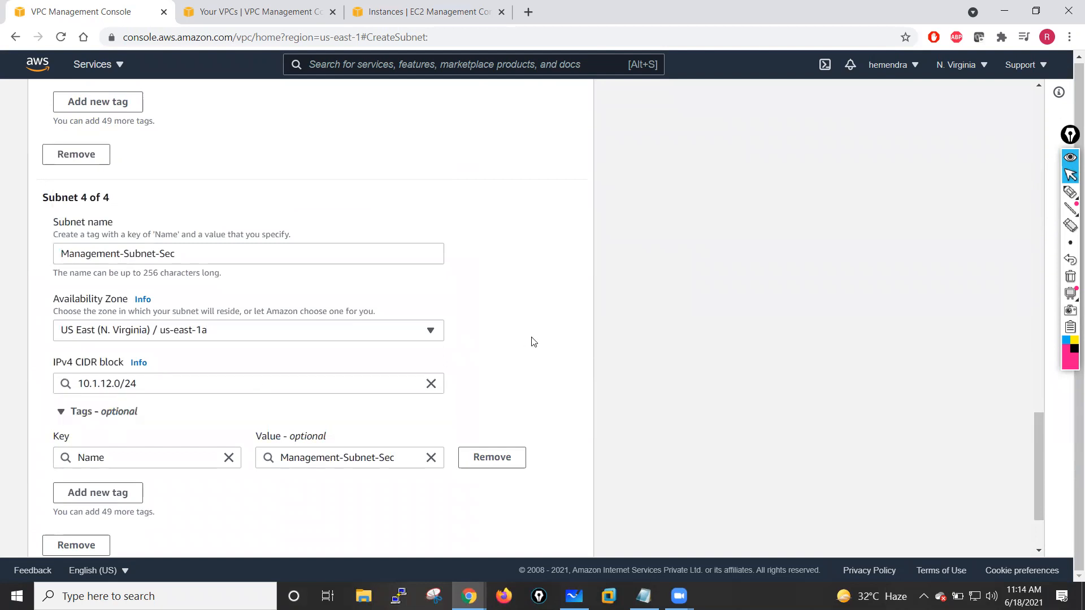
- Add a fifth subnet entry and name it HA-Subnet-Pri
{"action": "scroll", "coordinate": [531, 342], "scroll_direction": "down", "scroll_amount": 2}
{"action": "left_click", "coordinate": [76, 489]}
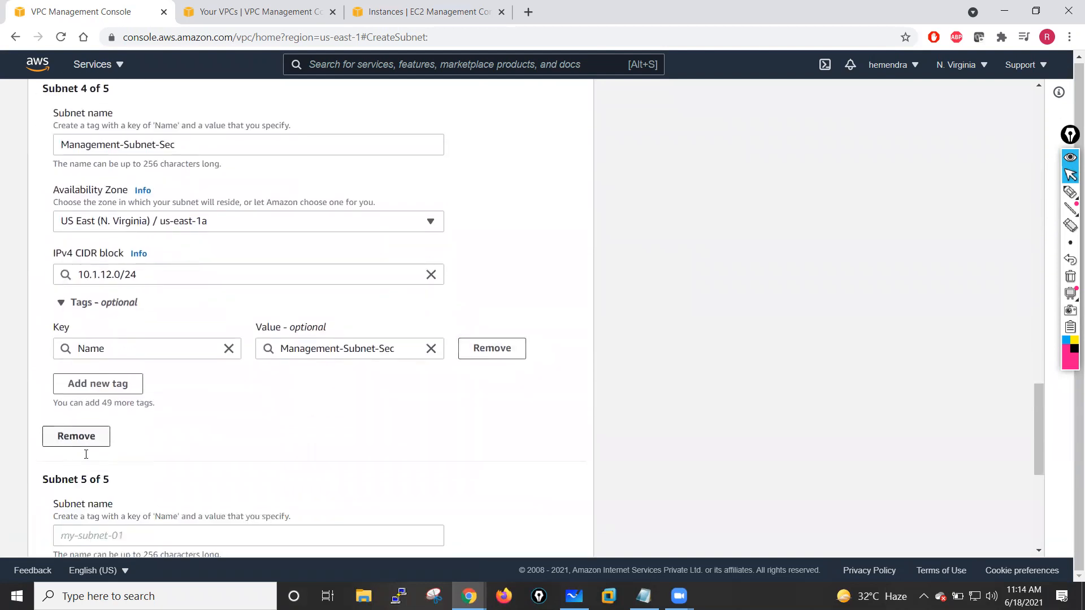
{"action": "scroll", "coordinate": [86, 454], "scroll_direction": "down", "scroll_amount": 3}
{"action": "left_click", "coordinate": [96, 368]}
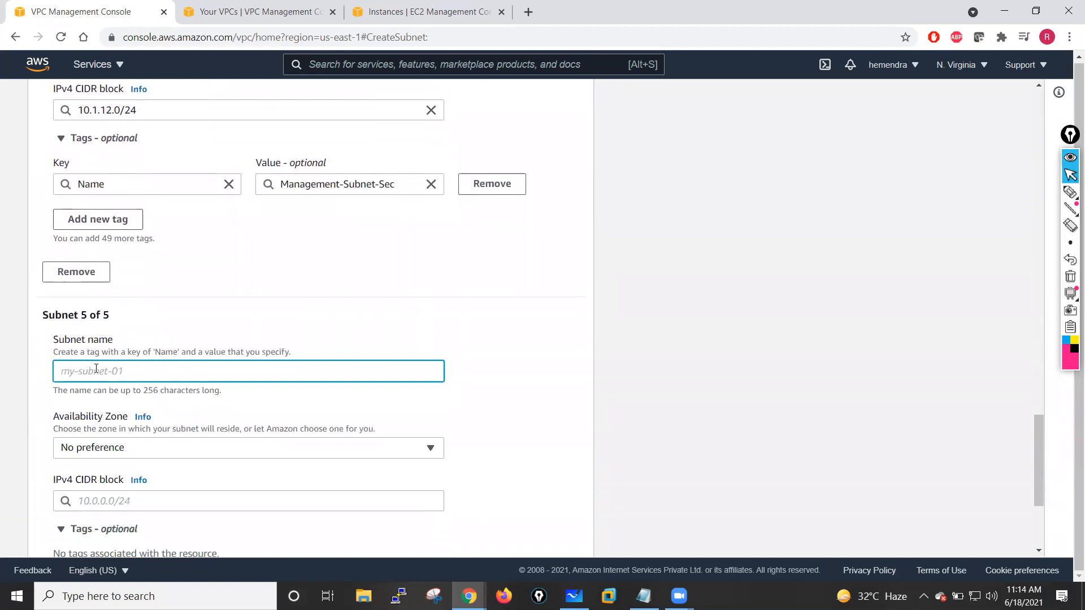
{"action": "type", "text": "HA-Subnet-Pr"}
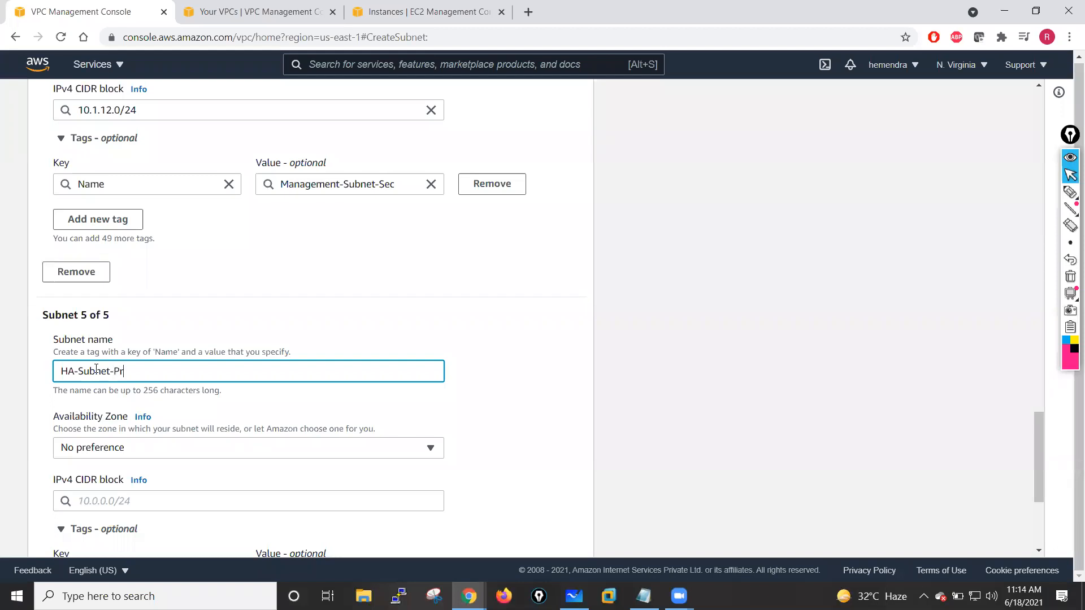
- Set the fifth subnet's Availability Zone to us-east-1a and its IPv4 CIDR block to 10.1.100.0/24
{"action": "left_click", "coordinate": [126, 450]}
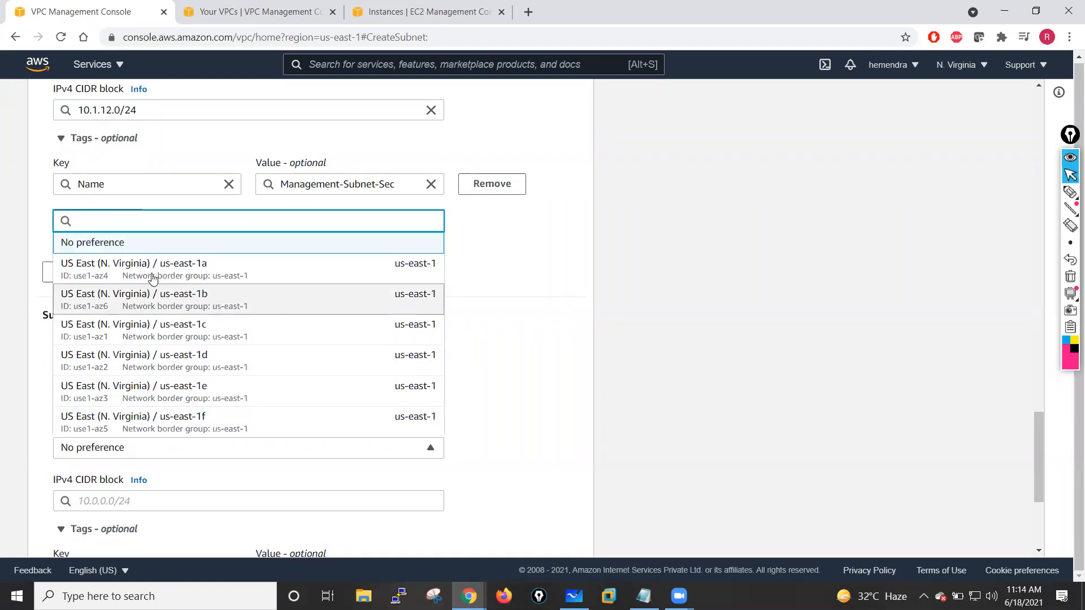
{"action": "left_click", "coordinate": [169, 264]}
{"action": "scroll", "coordinate": [303, 428], "scroll_direction": "down", "scroll_amount": 2}
{"action": "scroll", "coordinate": [303, 428], "scroll_direction": "down", "scroll_amount": 2}
{"action": "left_click", "coordinate": [111, 298]}
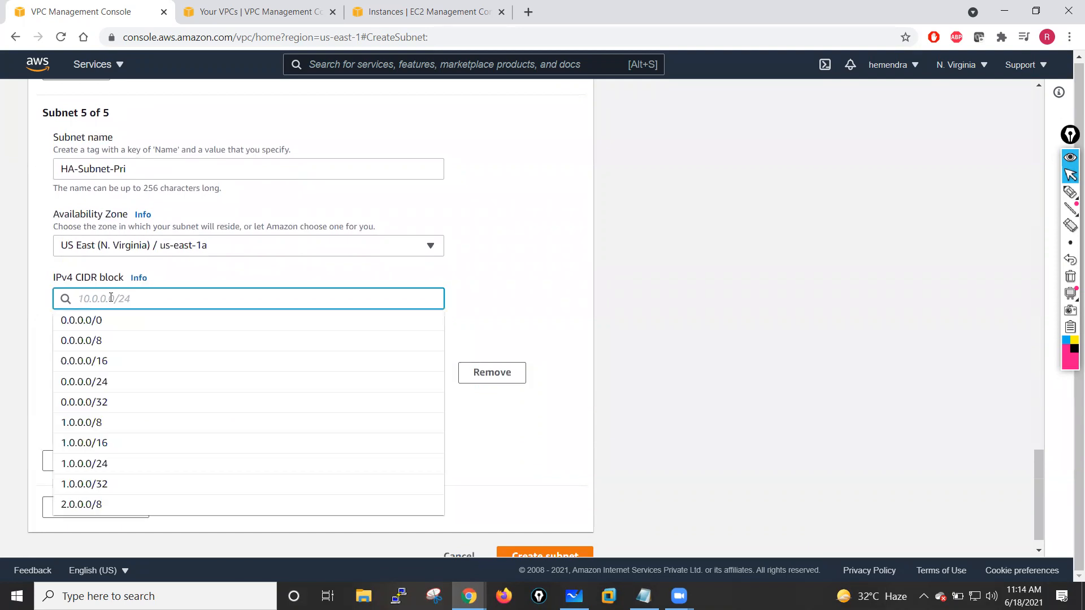
{"action": "type", "text": "10."}
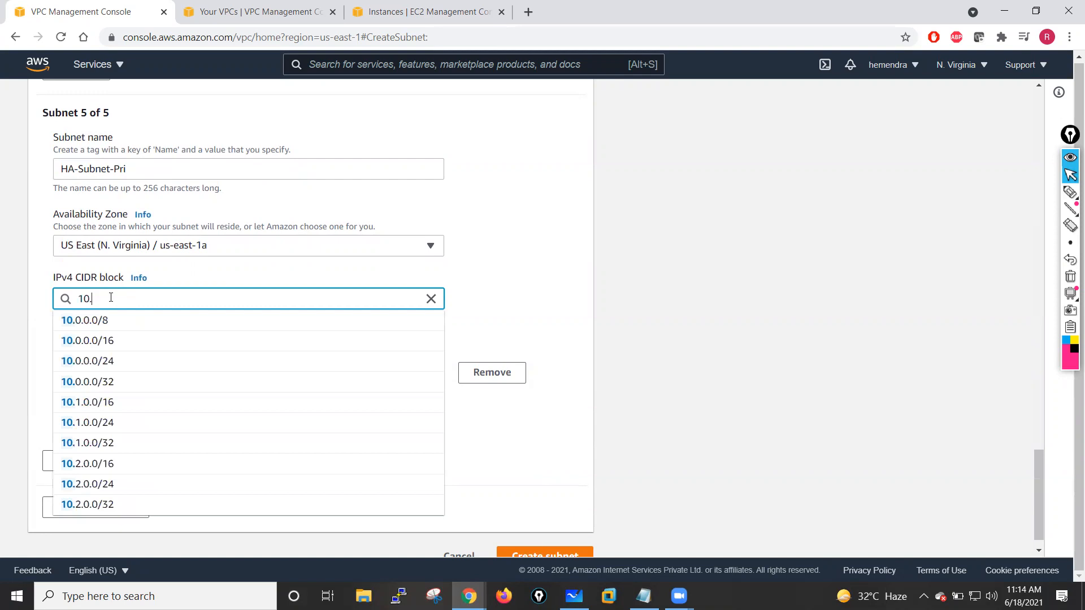
{"action": "type", "text": "1.100.0"}
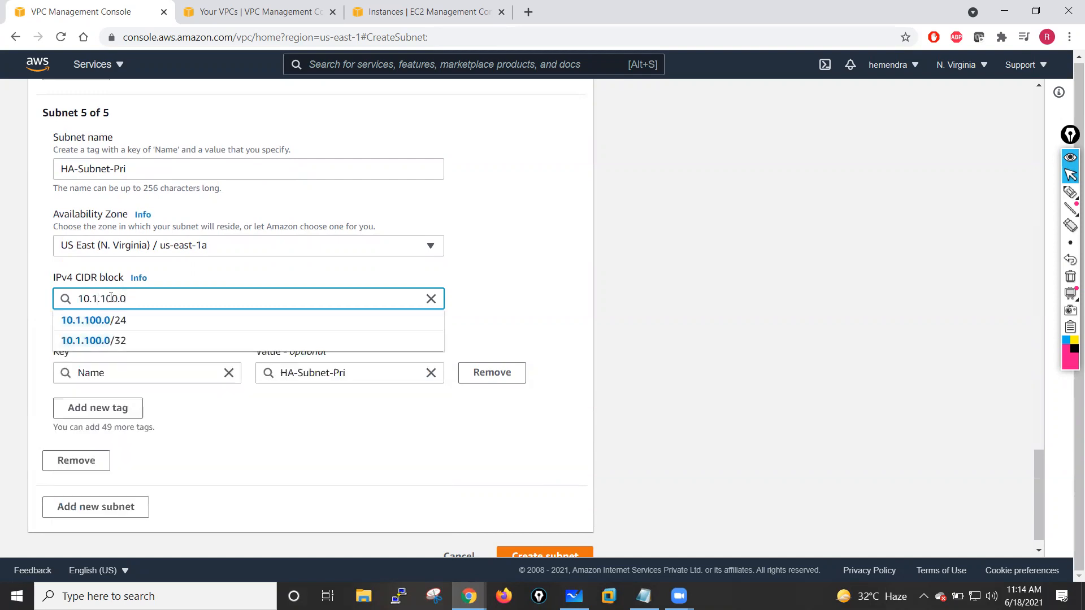
{"action": "type", "text": "/24"}
{"action": "left_click", "coordinate": [513, 279]}
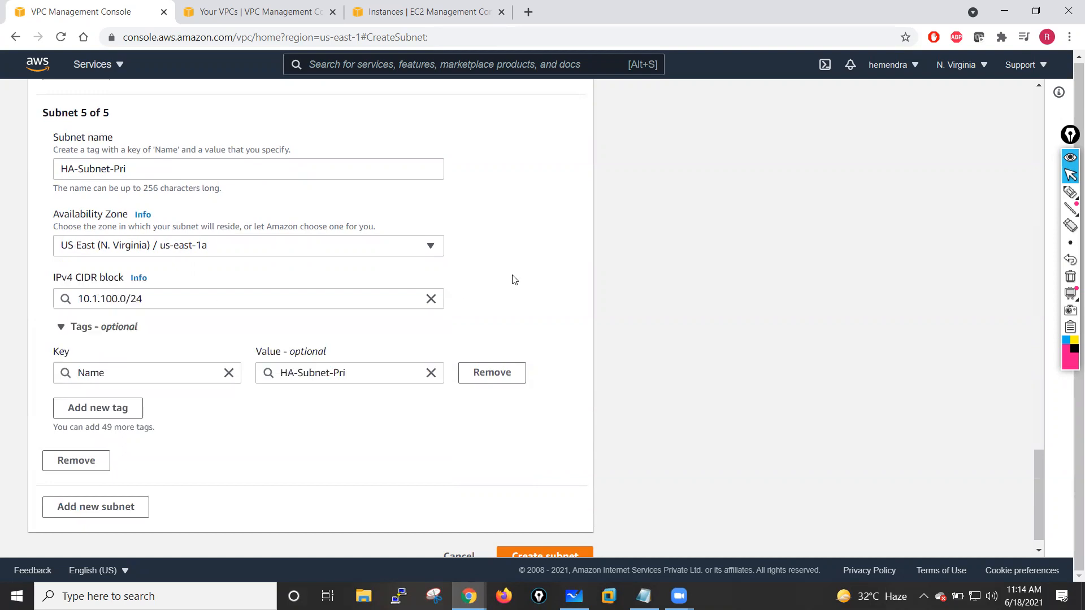
- Copy the fifth subnet's name and add a sixth subnet entry
{"action": "scroll", "coordinate": [148, 332], "scroll_direction": "down", "scroll_amount": 1}
{"action": "left_click_drag", "start_coordinate": [141, 138], "coordinate": [56, 146]}
{"action": "key", "text": "ctrl+c"}
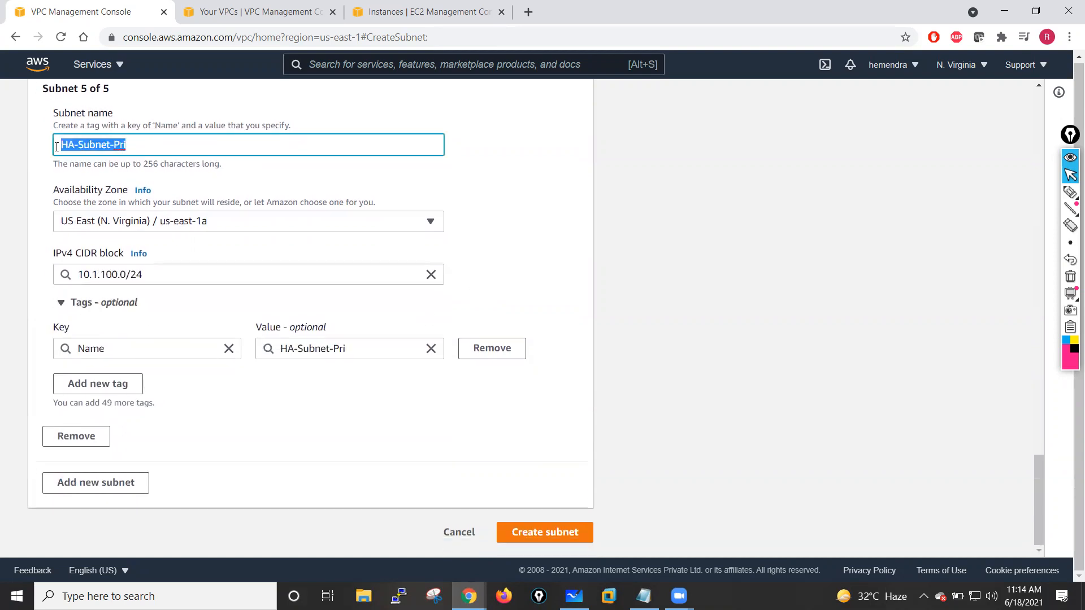
{"action": "left_click", "coordinate": [119, 482]}
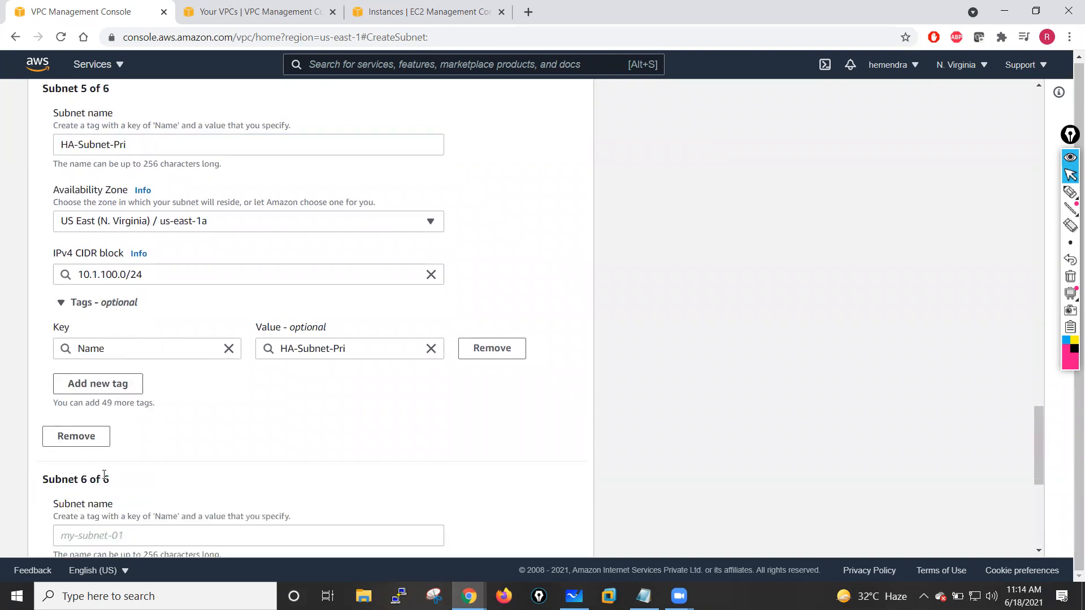
- Name the sixth subnet HA-Subnet-Sec by editing the pasted name
{"action": "left_click", "coordinate": [126, 537]}
{"action": "key", "text": "ctrl+v"}
{"action": "scroll", "coordinate": [293, 475], "scroll_direction": "down", "scroll_amount": 4}
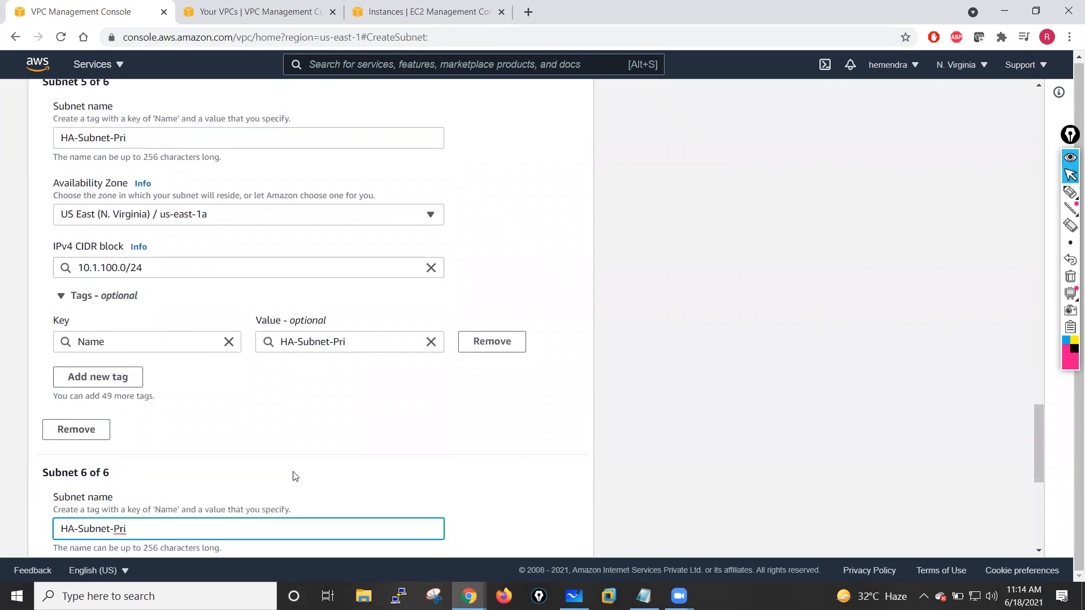
{"action": "key", "text": "BackSpace"}
{"action": "type", "text": "Sec"}
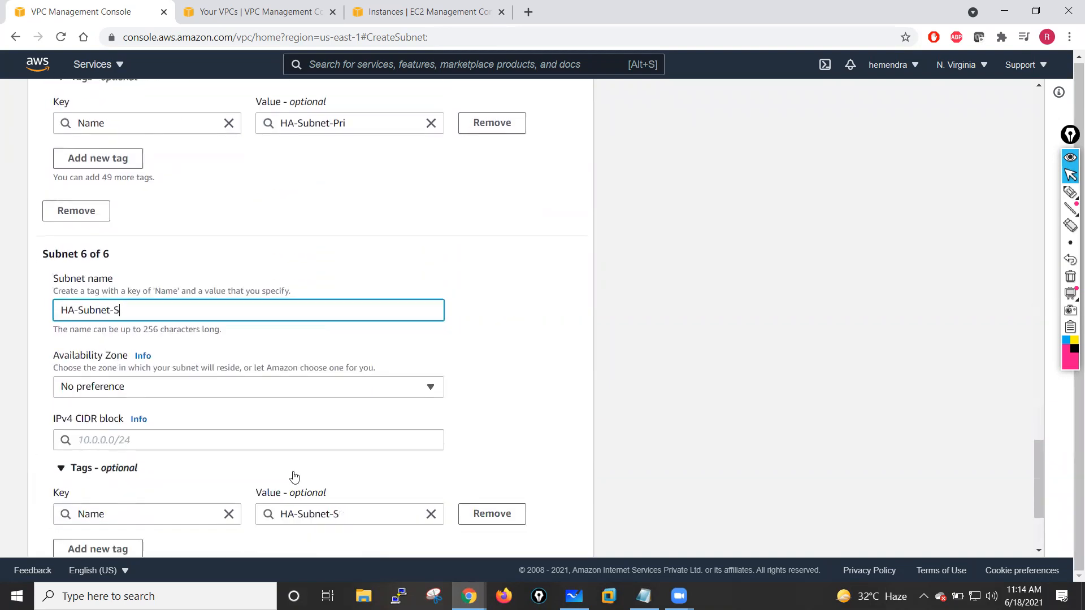
- Set the sixth subnet's Availability Zone to us-east-1a and its IPv4 CIDR block to 10.1.101.0/24
{"action": "left_click", "coordinate": [118, 374]}
{"action": "left_click", "coordinate": [127, 399]}
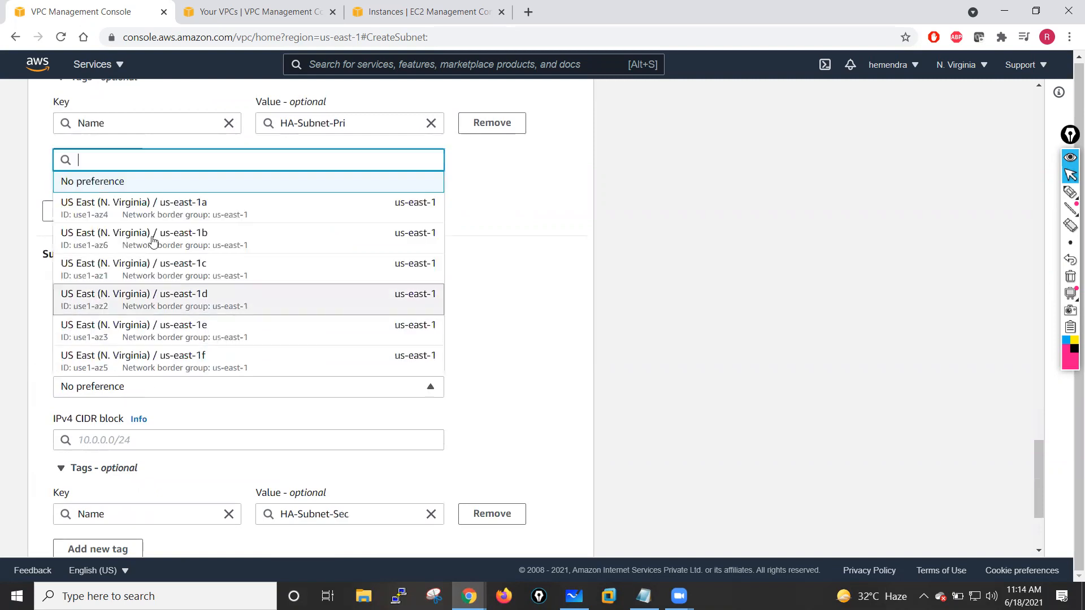
{"action": "left_click", "coordinate": [158, 215]}
{"action": "left_click", "coordinate": [133, 439]}
{"action": "type", "text": "10.1."}
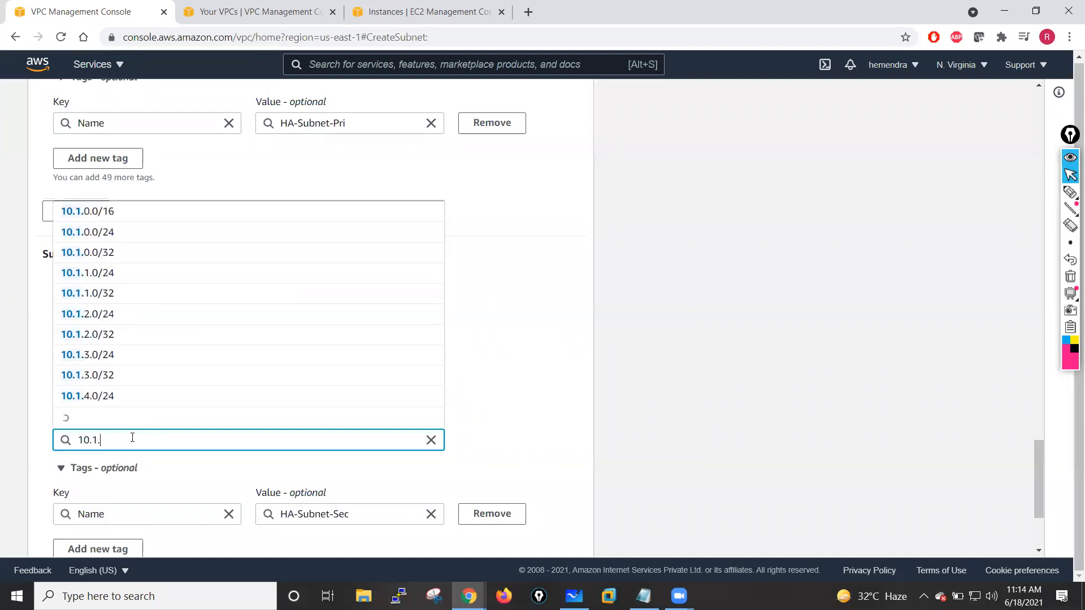
{"action": "type", "text": "101.0/24"}
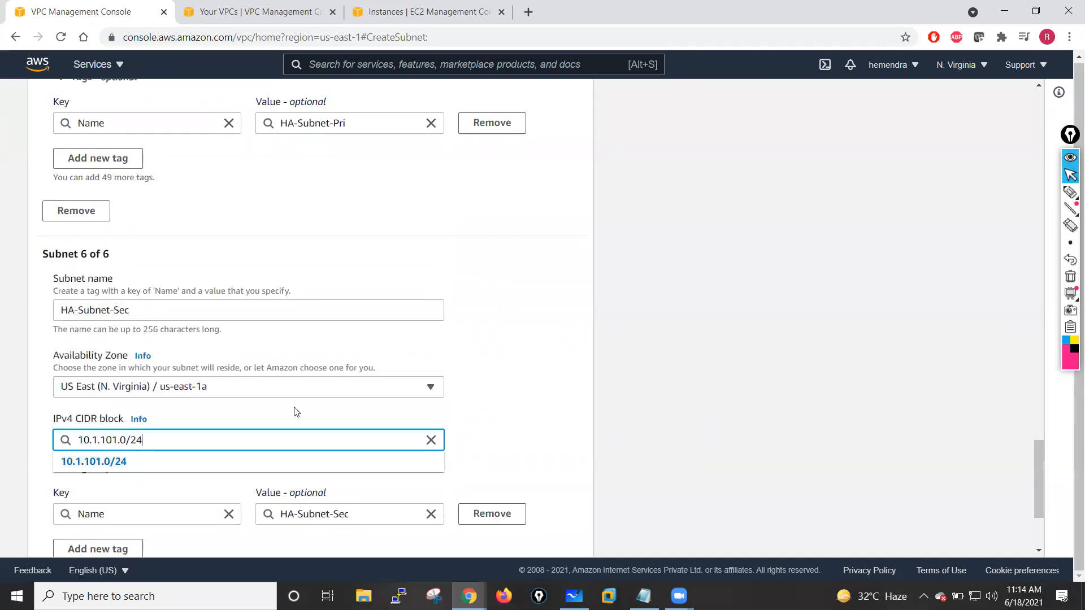
{"action": "left_click", "coordinate": [491, 376]}
- Change the fifth subnet's IPv4 CIDR block to 10.1.13.0/24
{"action": "scroll", "coordinate": [489, 375], "scroll_direction": "down", "scroll_amount": 3}
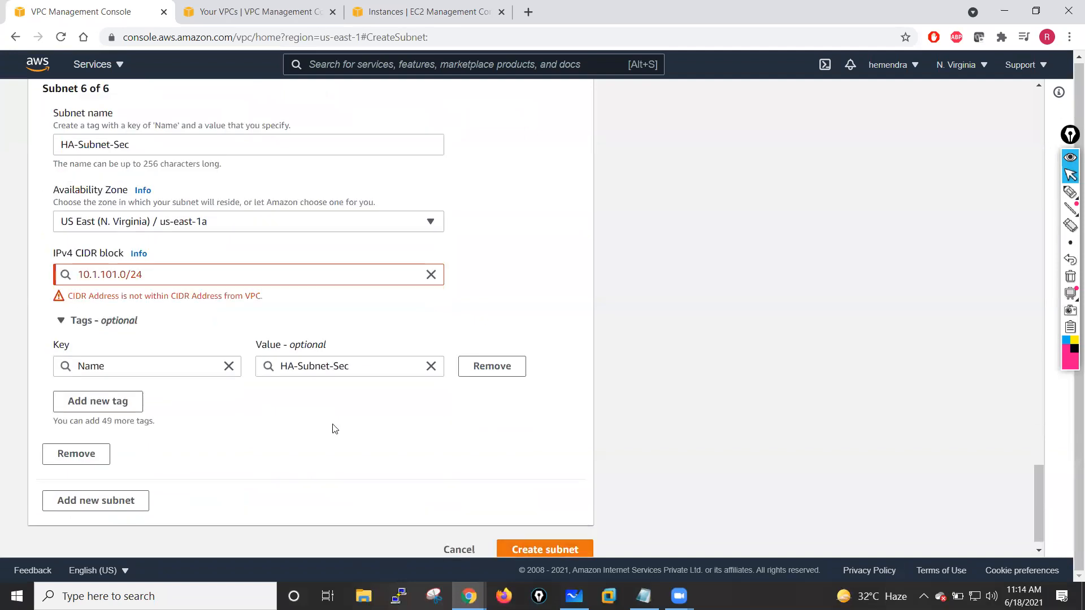
{"action": "scroll", "coordinate": [230, 259], "scroll_direction": "up", "scroll_amount": 19}
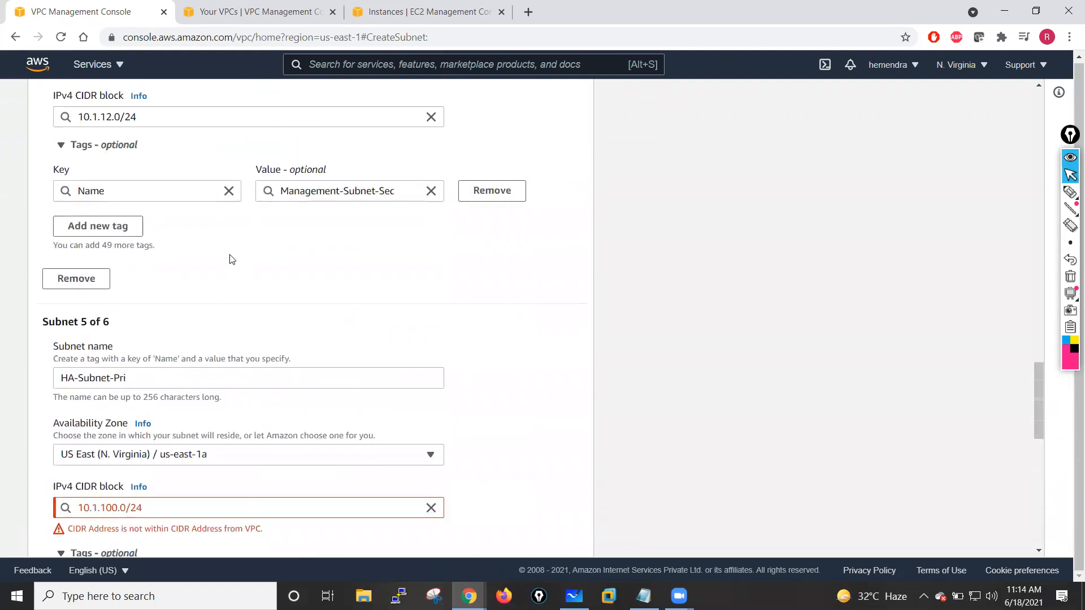
{"action": "scroll", "coordinate": [230, 259], "scroll_direction": "down", "scroll_amount": 4}
{"action": "scroll", "coordinate": [157, 334], "scroll_direction": "down", "scroll_amount": 3}
{"action": "scroll", "coordinate": [150, 360], "scroll_direction": "down", "scroll_amount": 2}
{"action": "left_click", "coordinate": [117, 408]}
{"action": "key", "text": "BackSpace"}
{"action": "key", "text": "BackSpace"}
{"action": "key", "text": "BackSpace"}
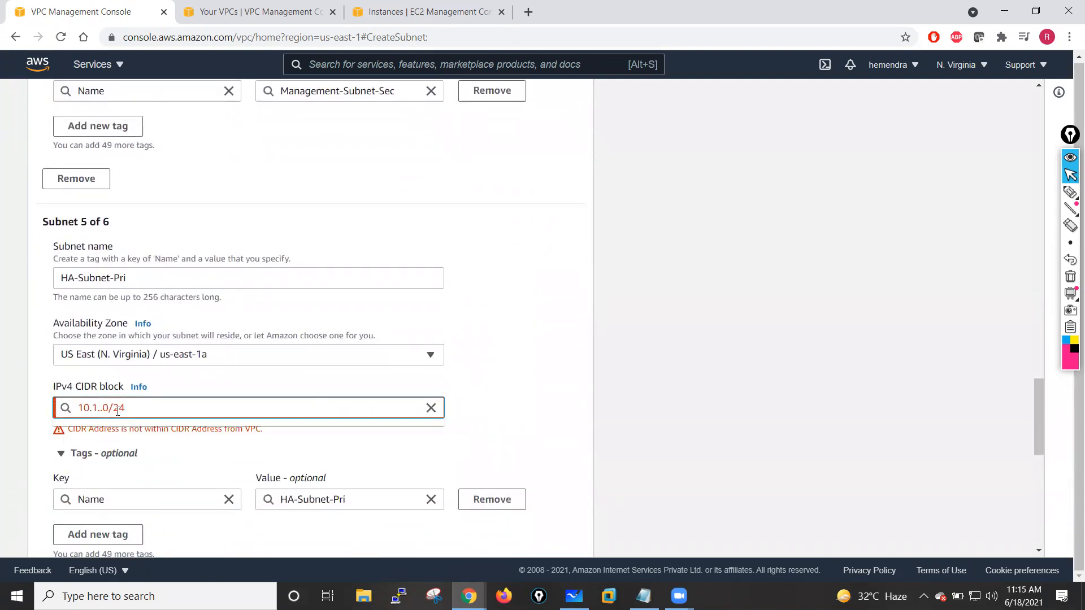
{"action": "type", "text": "13"}
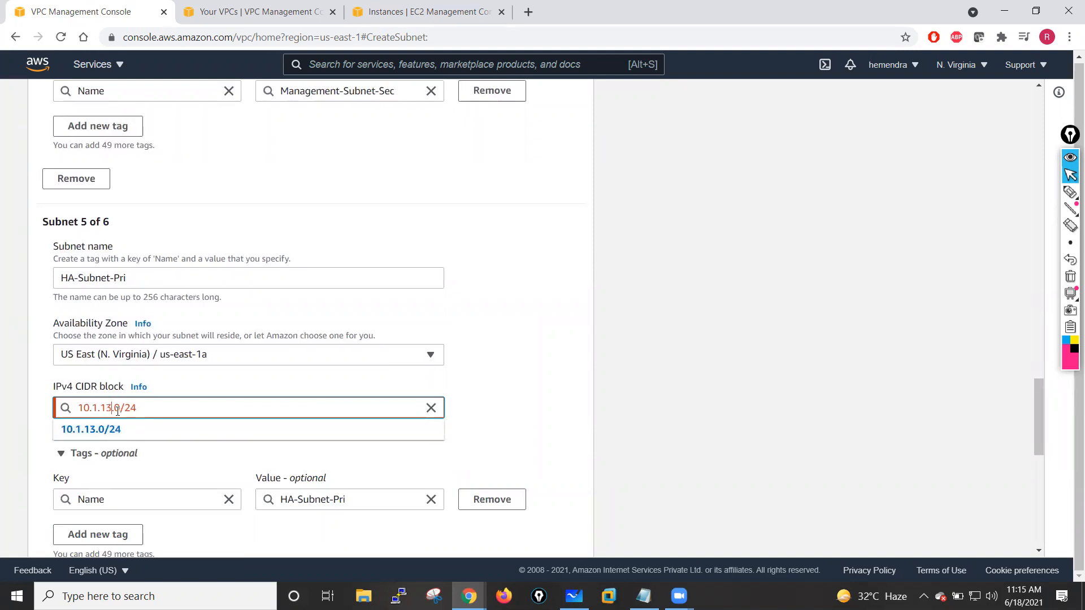
{"action": "left_click", "coordinate": [487, 381]}
- Change the sixth subnet's IPv4 CIDR block to 10.1.14.0/24 and create all six subnets
{"action": "scroll", "coordinate": [220, 392], "scroll_direction": "down", "scroll_amount": 5}
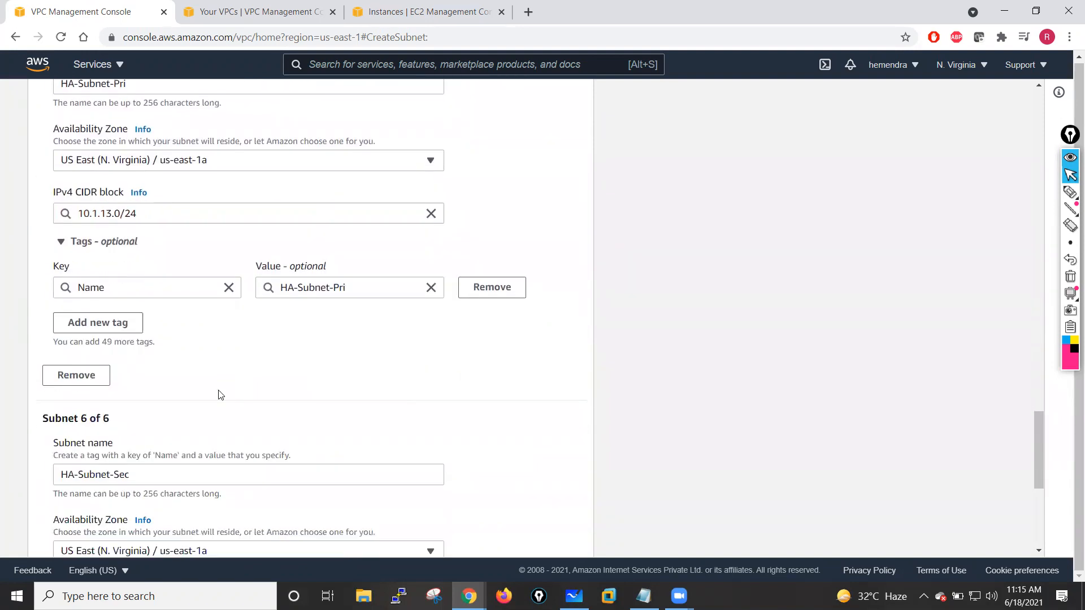
{"action": "left_click", "coordinate": [117, 535]}
{"action": "key", "text": "BackSpace"}
{"action": "key", "text": "BackSpace"}
{"action": "type", "text": "4"}
{"action": "left_click", "coordinate": [496, 440]}
{"action": "scroll", "coordinate": [496, 440], "scroll_direction": "down", "scroll_amount": 5}
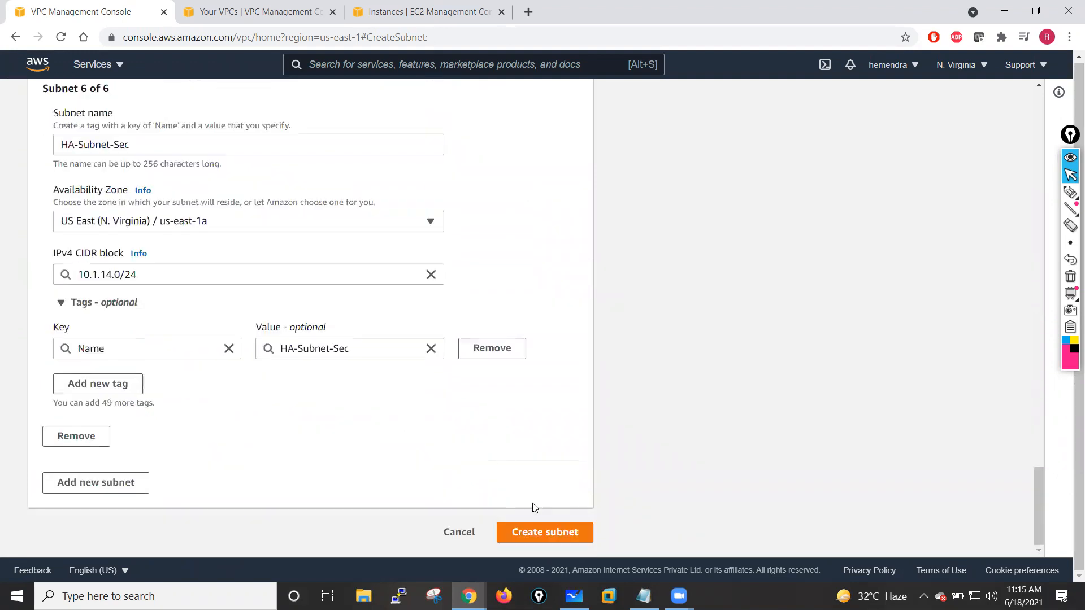
{"action": "left_click", "coordinate": [515, 532]}
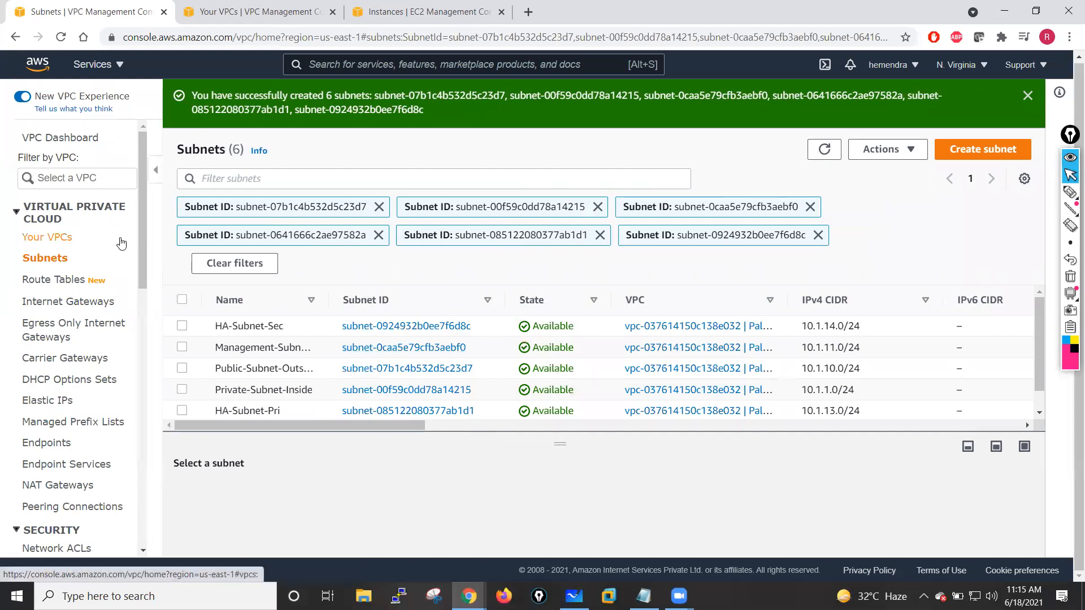
- Open the route tables and rename the existing main route table to Public-Route-Table
{"action": "left_click", "coordinate": [75, 285]}
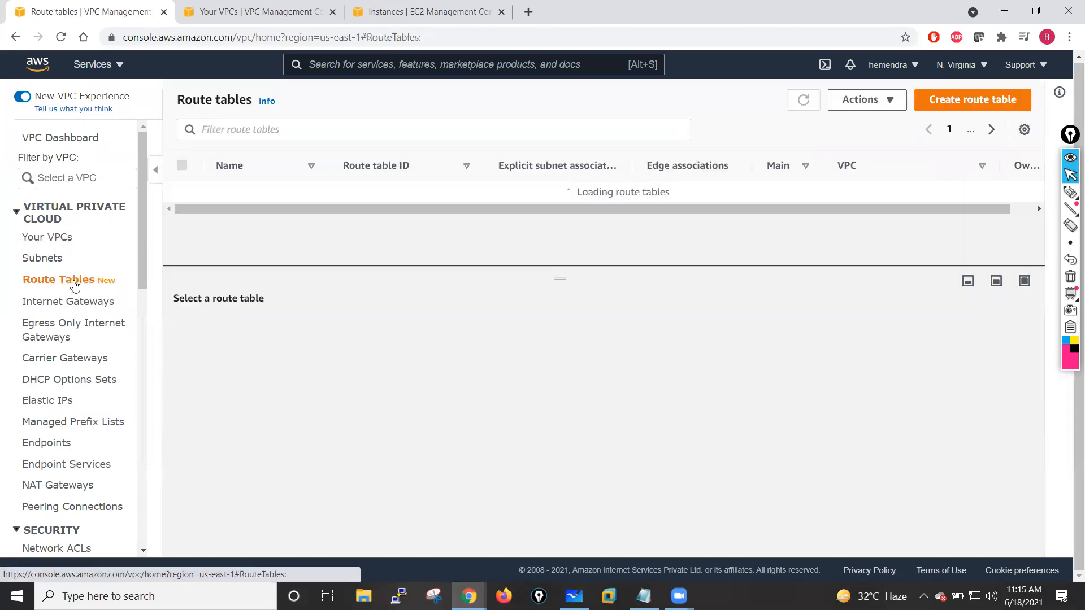
{"action": "mouse_move", "coordinate": [226, 194]}
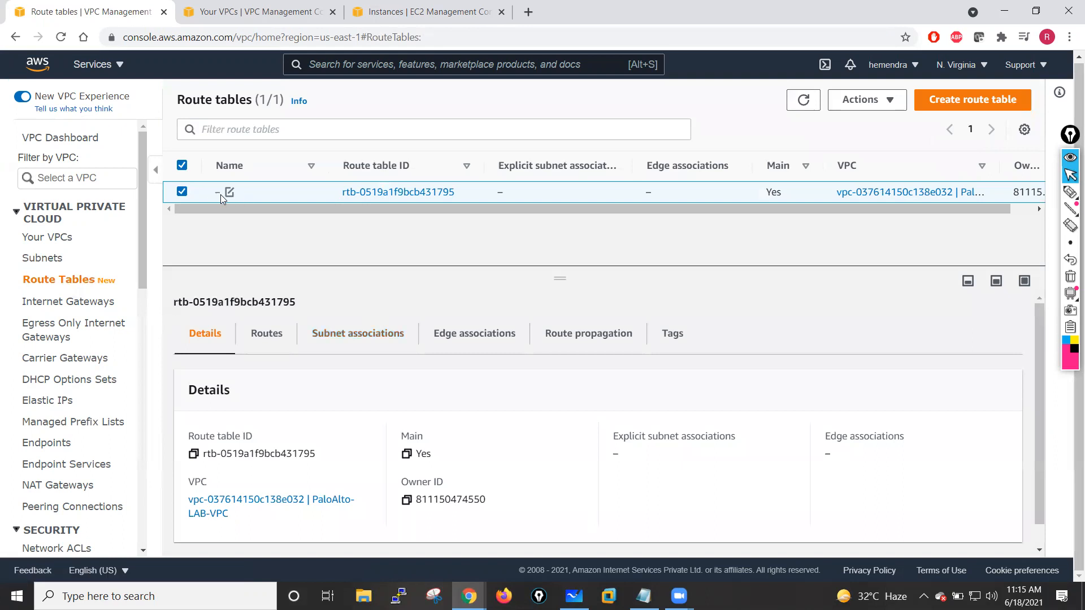
{"action": "left_click", "coordinate": [229, 193]}
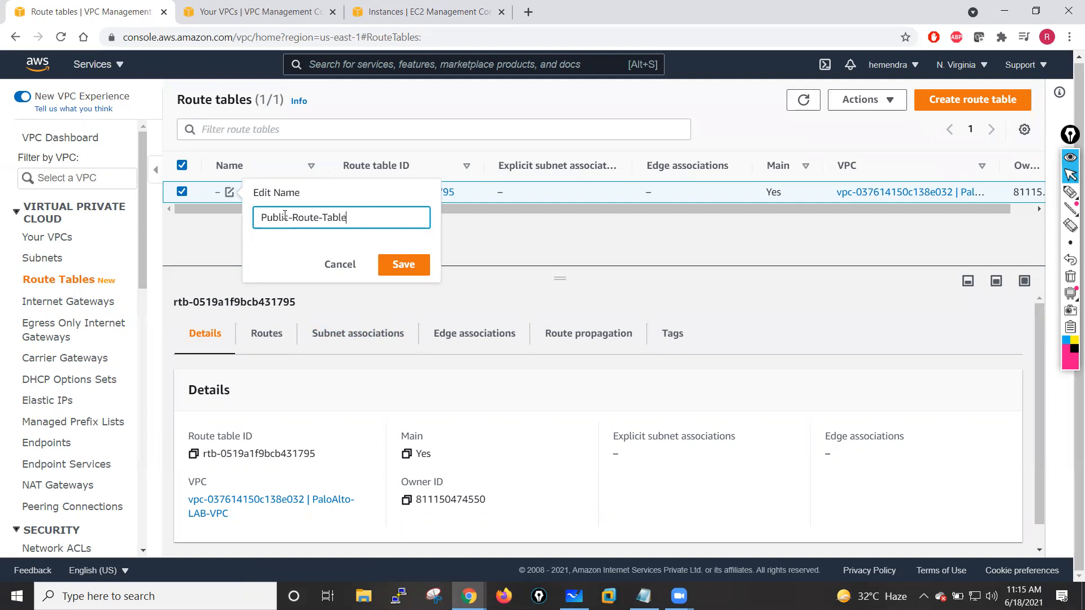
{"action": "left_click", "coordinate": [403, 265]}
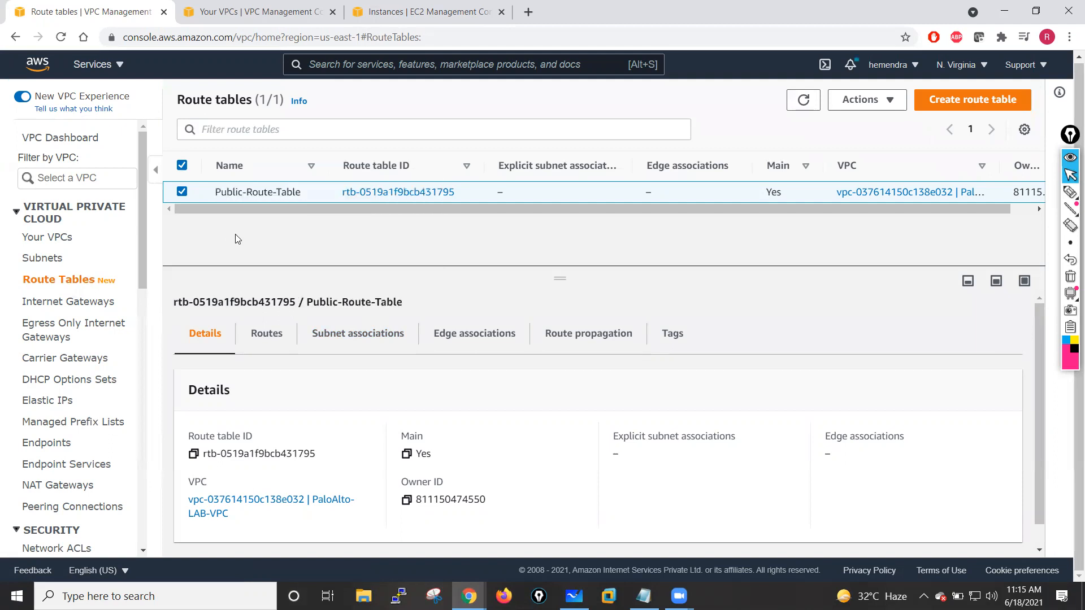
- Create a route table named Private-Route-Table in the PaloAlto-LAB-VPC
{"action": "left_click", "coordinate": [953, 106]}
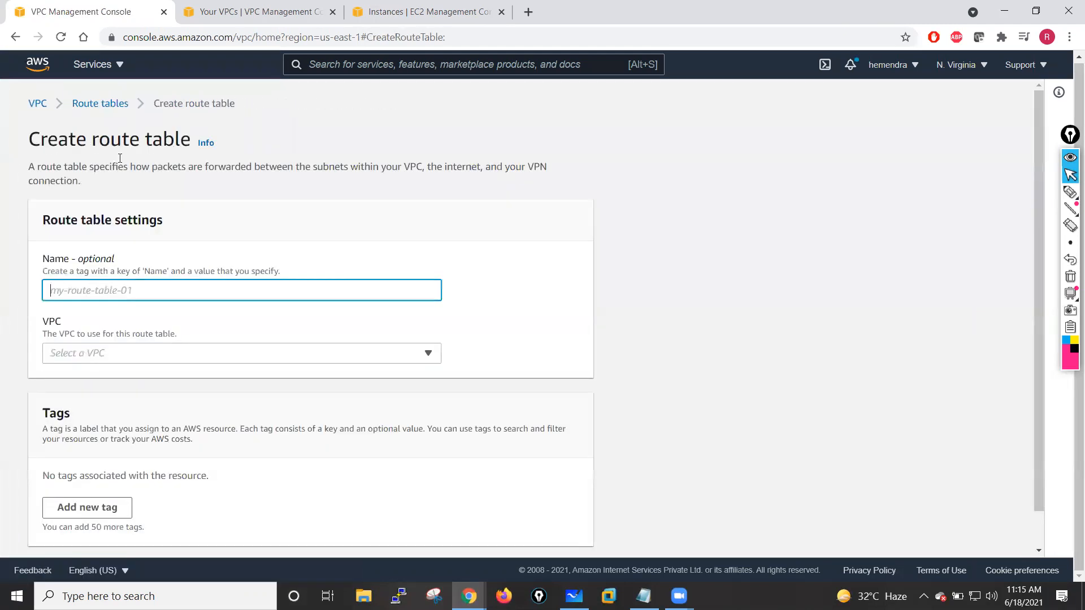
{"action": "type", "text": "Private-Rou"}
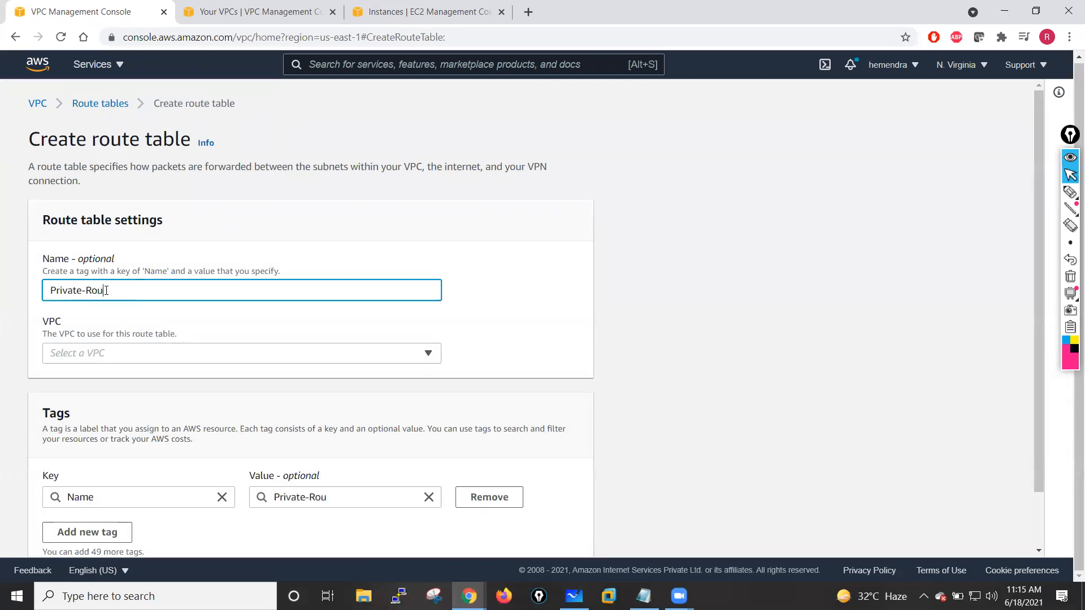
{"action": "type", "text": "te-Table"}
{"action": "left_click", "coordinate": [517, 298]}
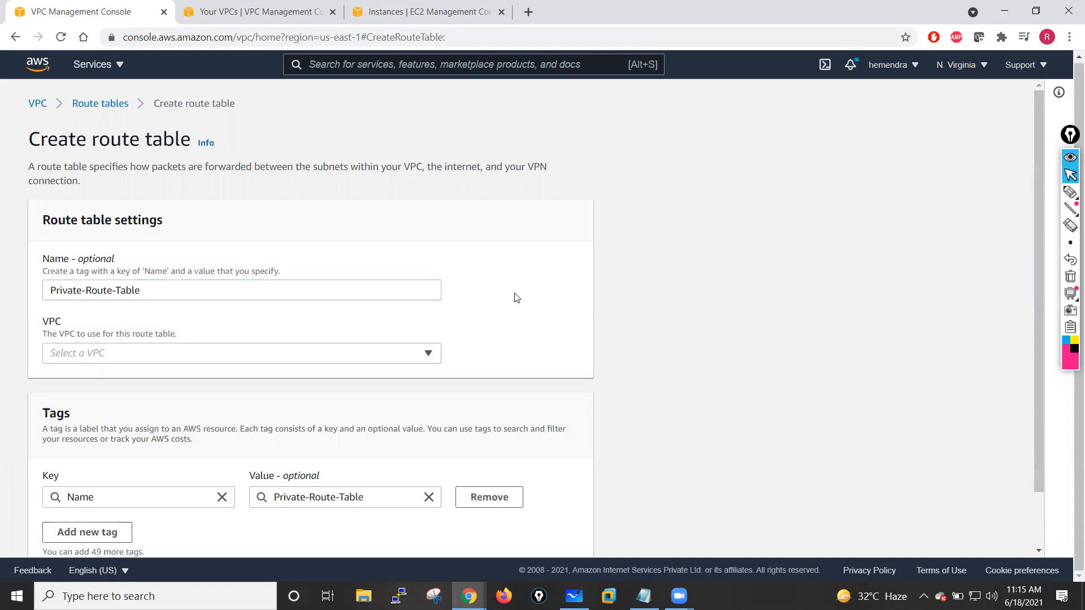
{"action": "scroll", "coordinate": [517, 297], "scroll_direction": "down", "scroll_amount": 2}
{"action": "left_click", "coordinate": [536, 532]}
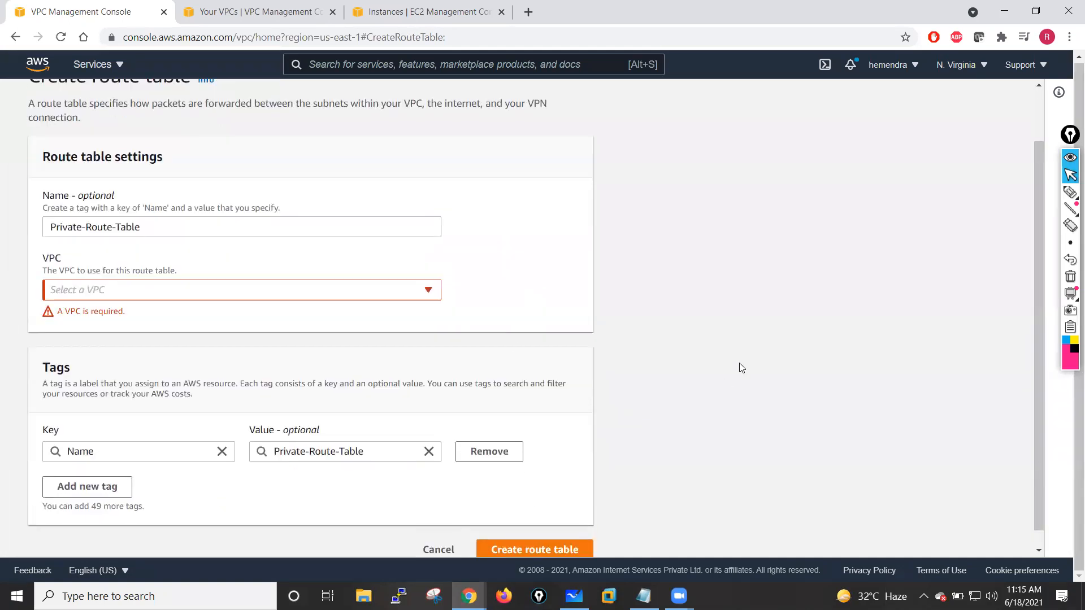
{"action": "left_click", "coordinate": [399, 297]}
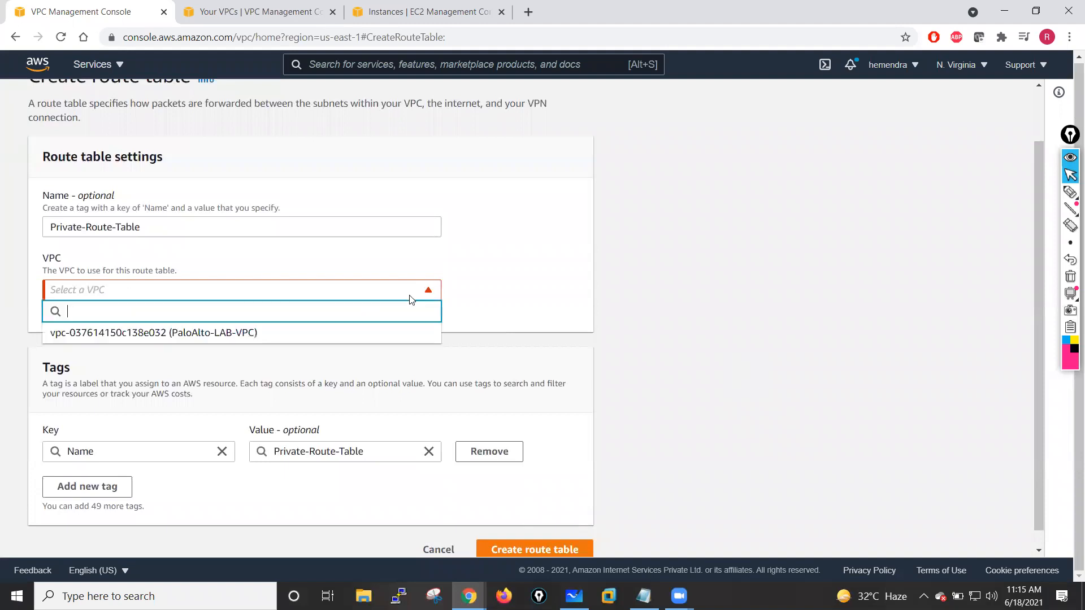
{"action": "left_click", "coordinate": [158, 331]}
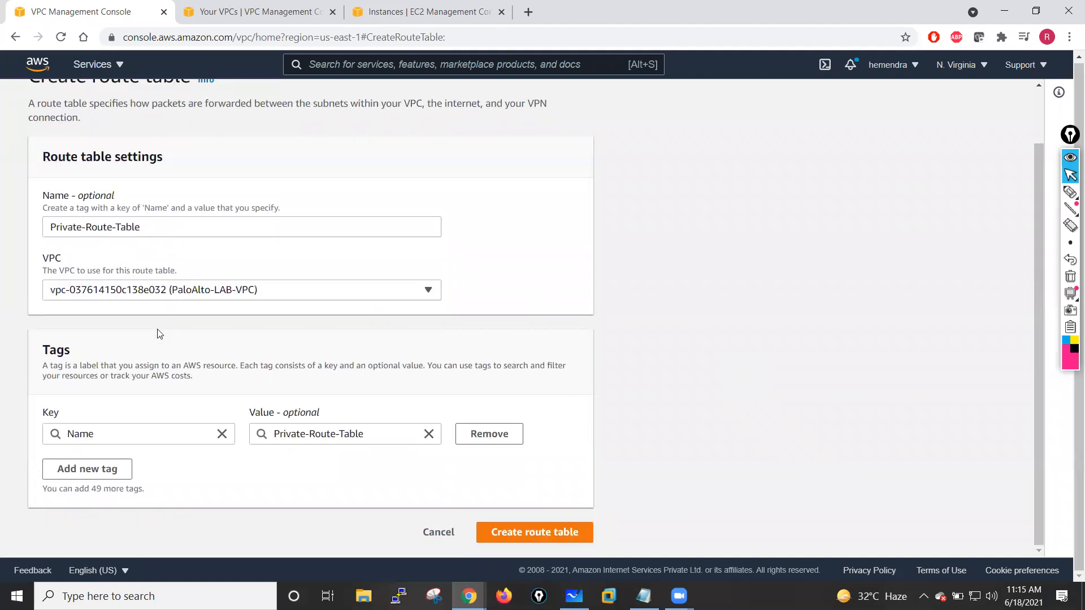
{"action": "left_click", "coordinate": [532, 521]}
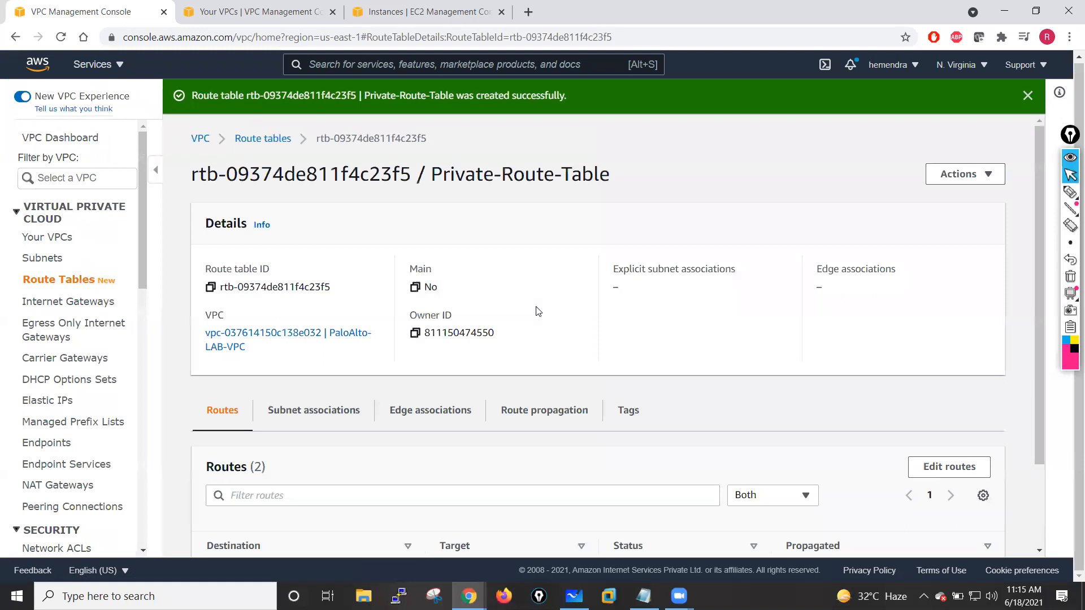
- Create an internet gateway named IGW-PaloAlto-Lab
{"action": "left_click", "coordinate": [52, 280]}
{"action": "left_click", "coordinate": [52, 295]}
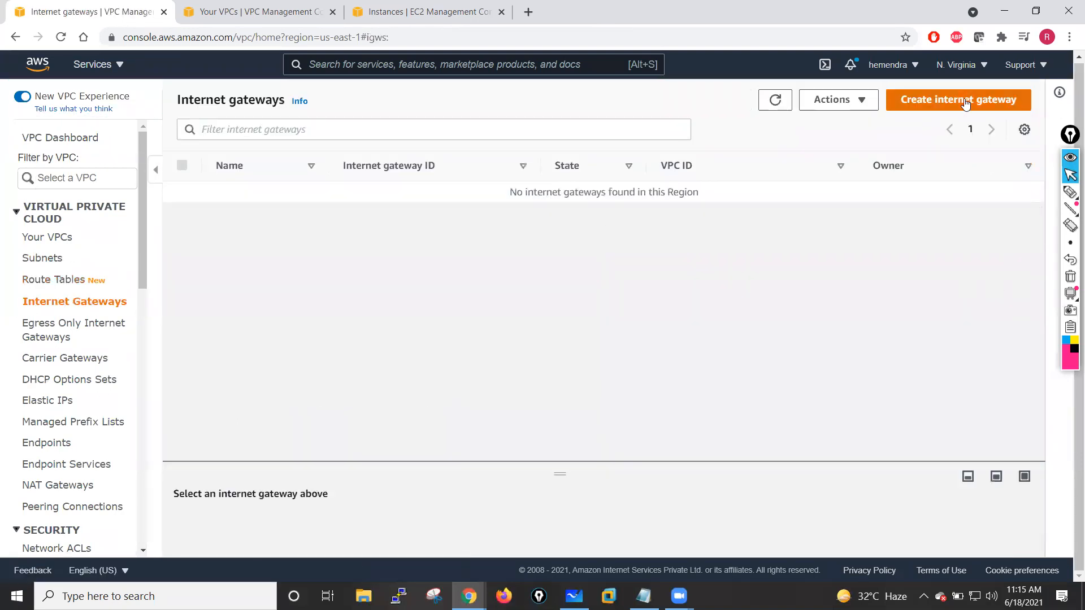
{"action": "left_click", "coordinate": [966, 100]}
{"action": "left_click", "coordinate": [173, 292]}
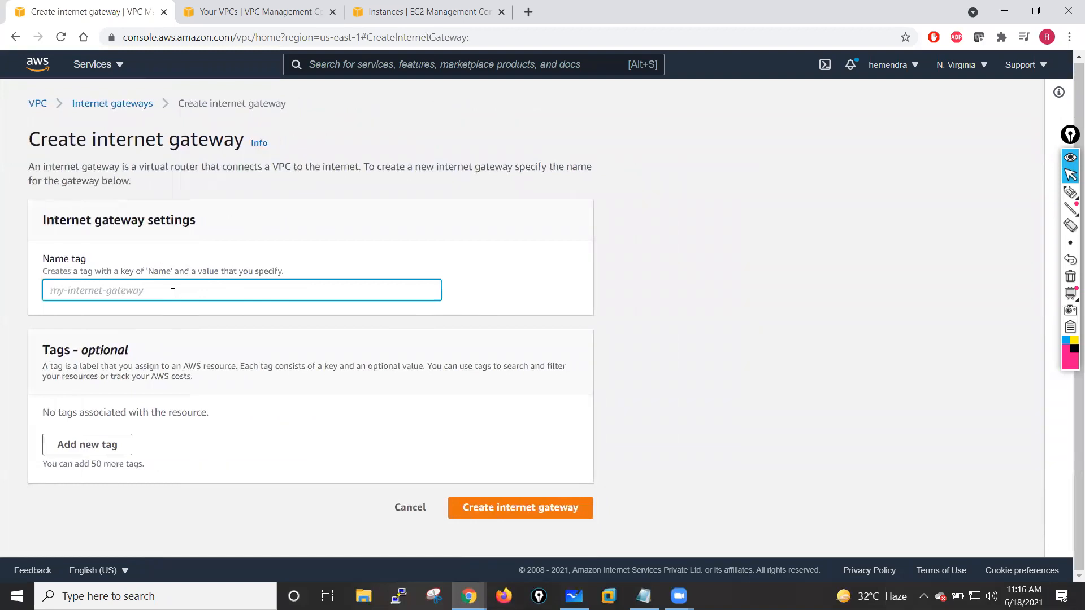
{"action": "type", "text": "IGW-PAl"}
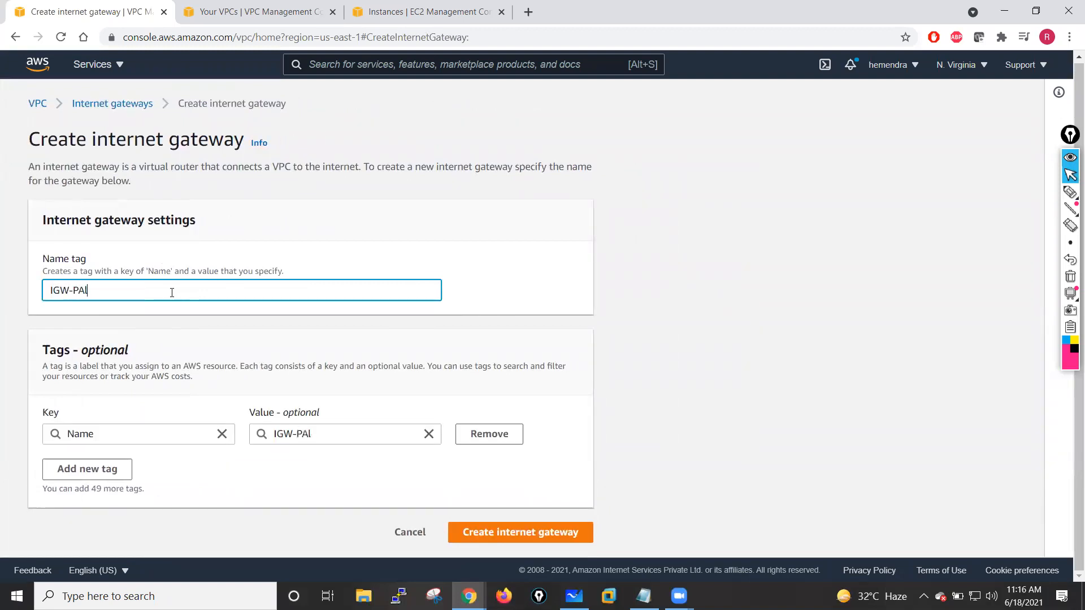
{"action": "type", "text": "oAl"}
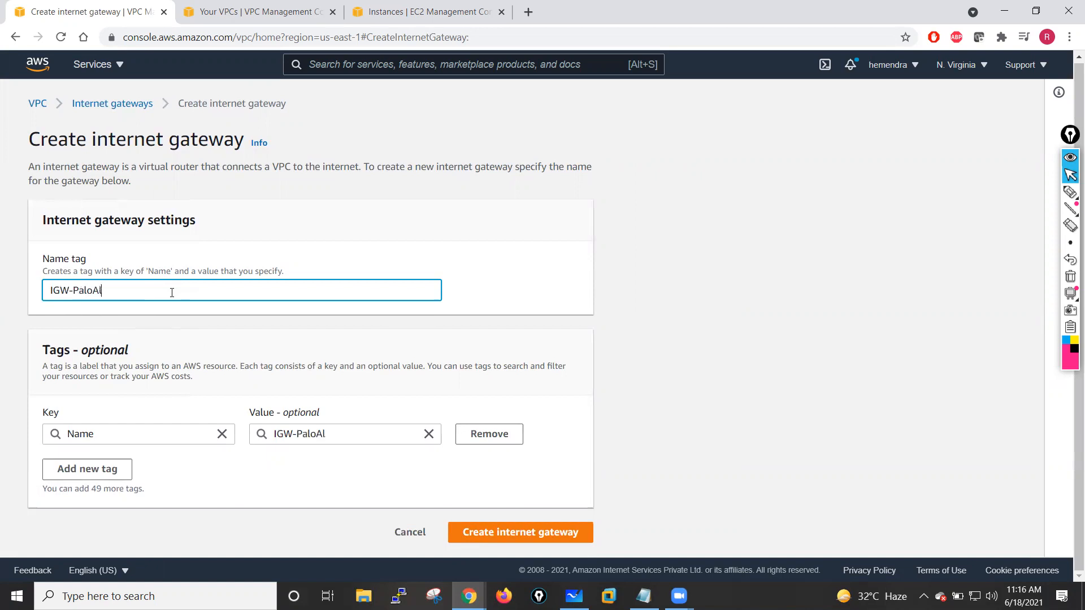
{"action": "type", "text": "to-Lab"}
{"action": "left_click", "coordinate": [222, 496]}
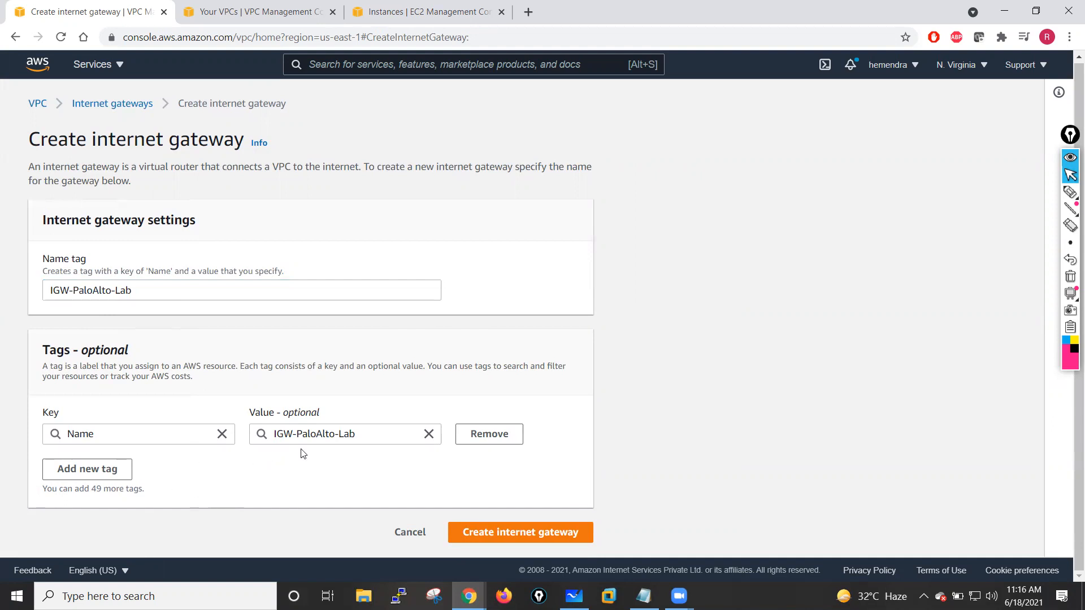
{"action": "left_click", "coordinate": [462, 531]}
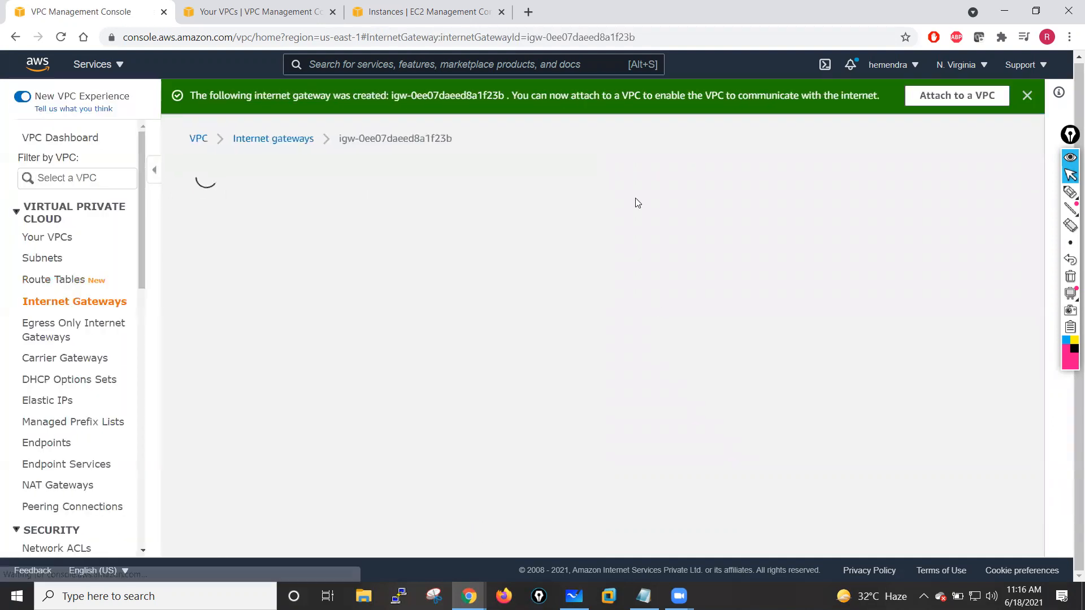
- Attach the new internet gateway to the PaloAlto-LAB-VPC
{"action": "left_click", "coordinate": [957, 95]}
{"action": "left_click", "coordinate": [300, 269]}
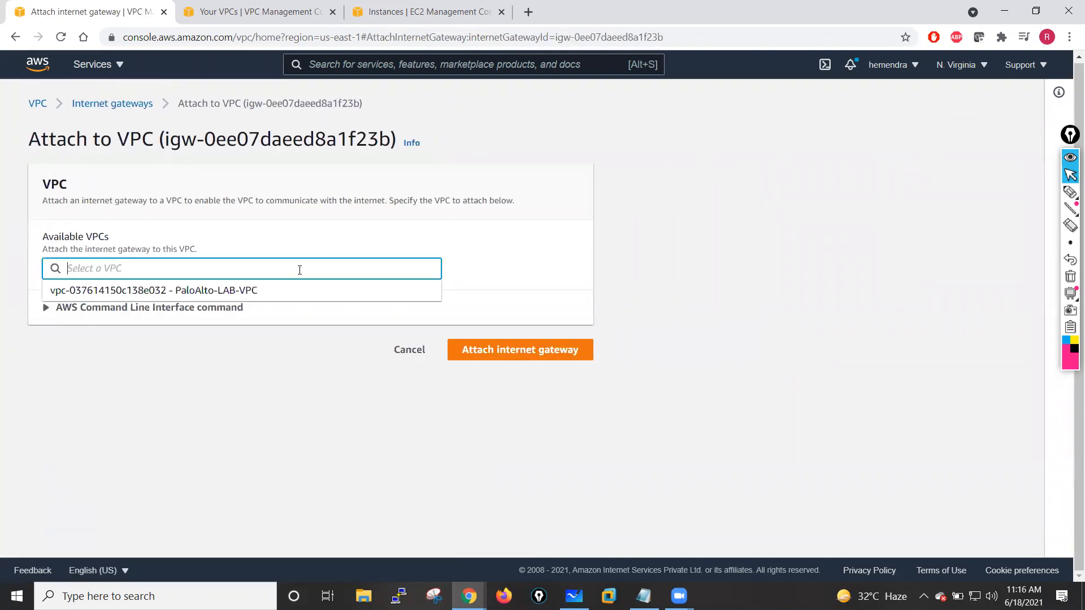
{"action": "left_click", "coordinate": [181, 291]}
{"action": "left_click", "coordinate": [525, 350]}
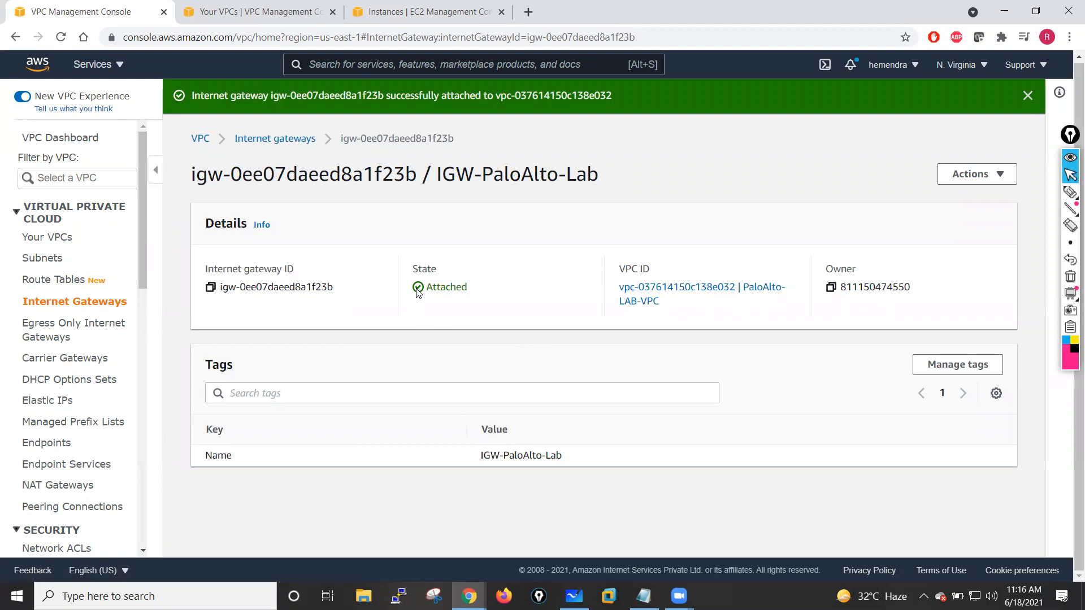
- Associate Management-Subnet-Pri, Management-Subnet-Sec and Public-Subnet-Outside with the Public-Route-Table
{"action": "left_click", "coordinate": [42, 286]}
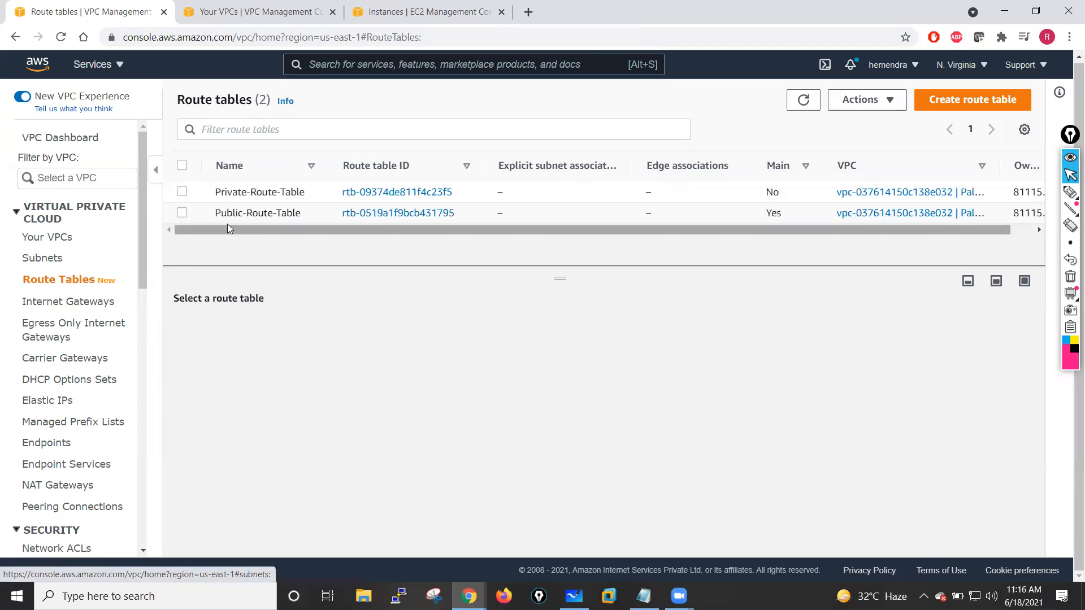
{"action": "left_click", "coordinate": [182, 213]}
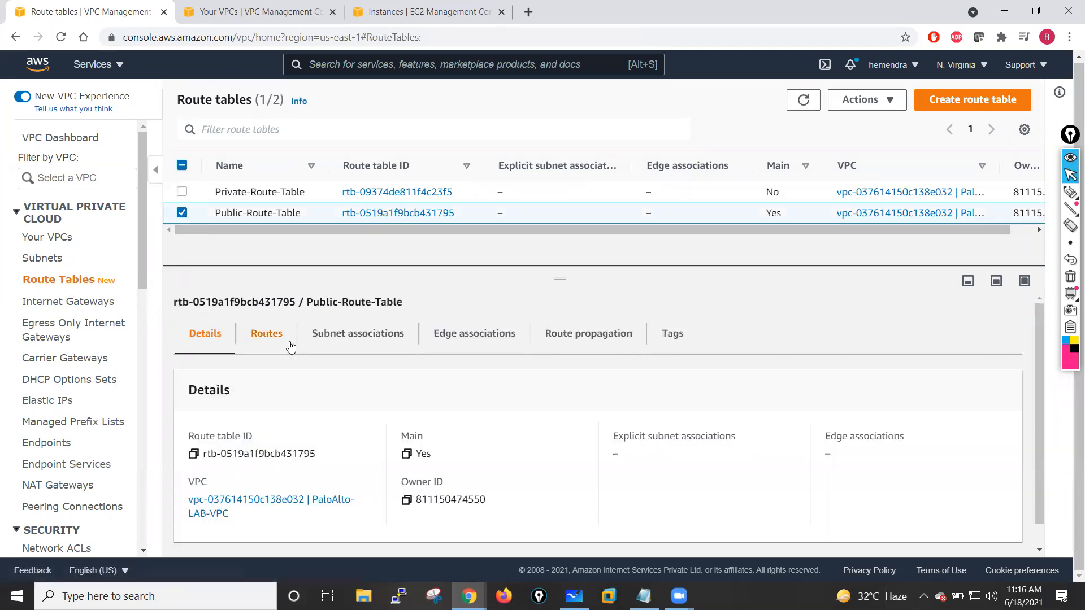
{"action": "left_click", "coordinate": [346, 338]}
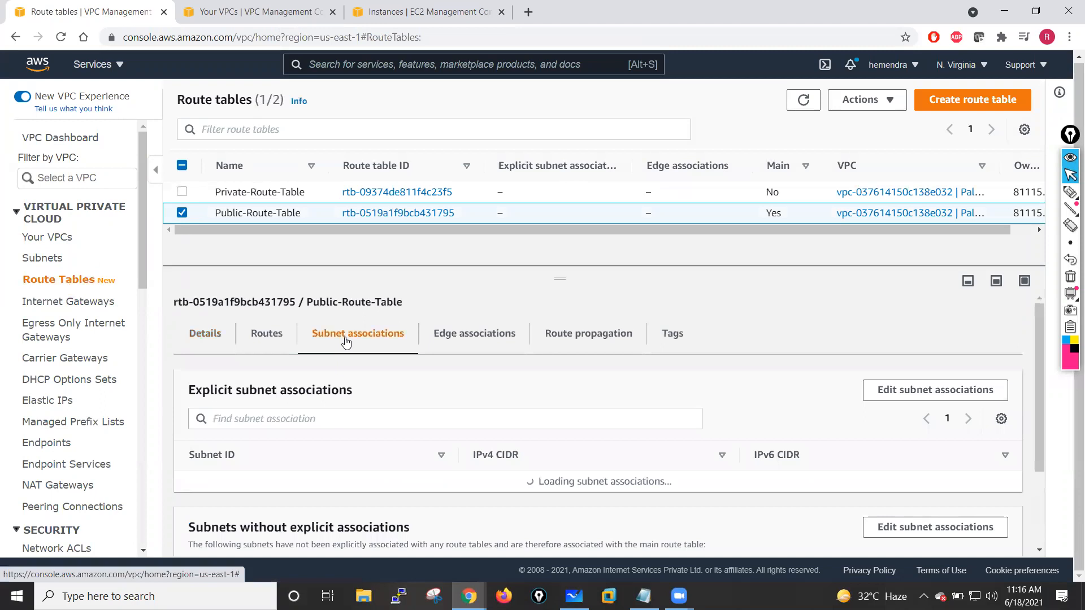
{"action": "left_click", "coordinate": [896, 395]}
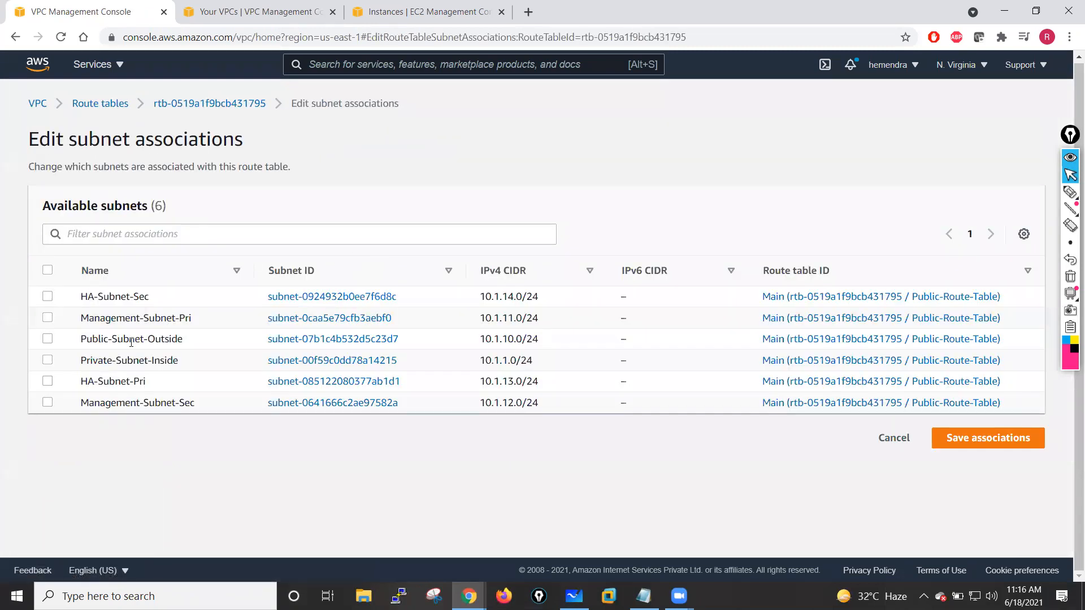
{"action": "left_click", "coordinate": [47, 320]}
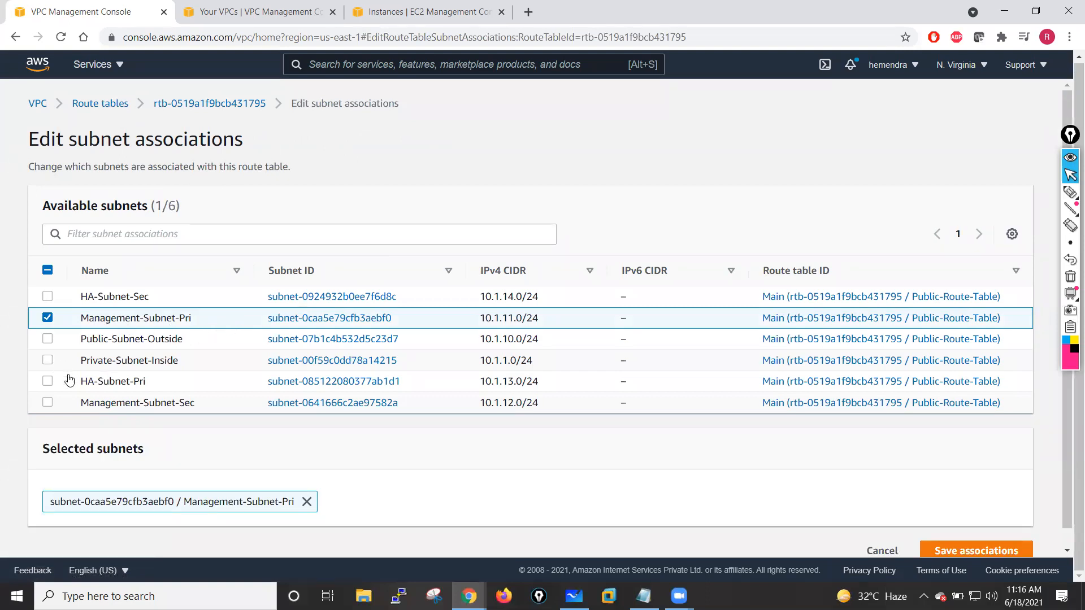
{"action": "left_click", "coordinate": [46, 403]}
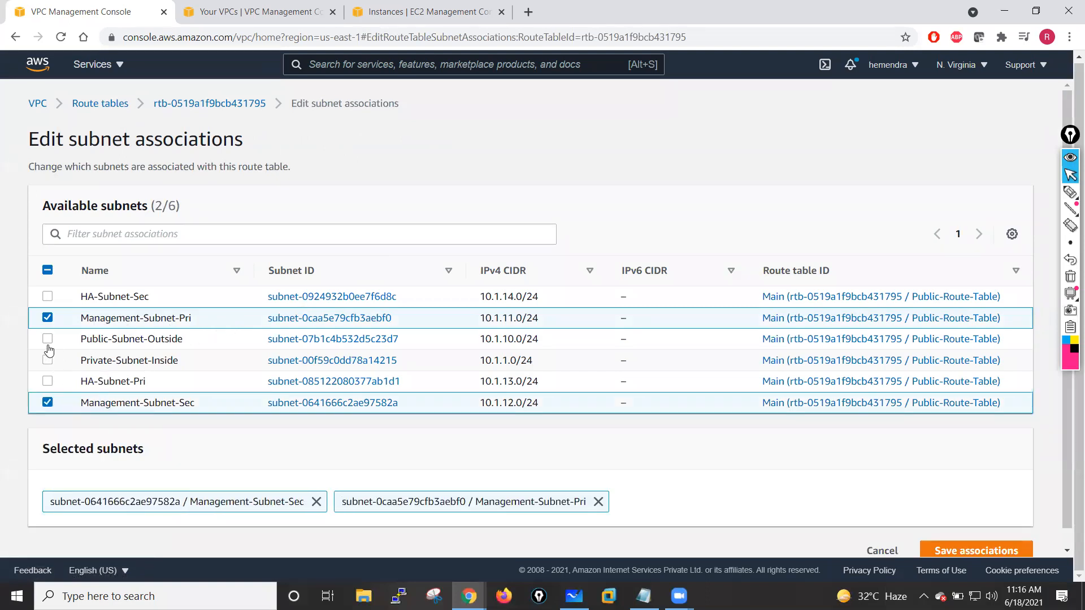
{"action": "left_click", "coordinate": [77, 341]}
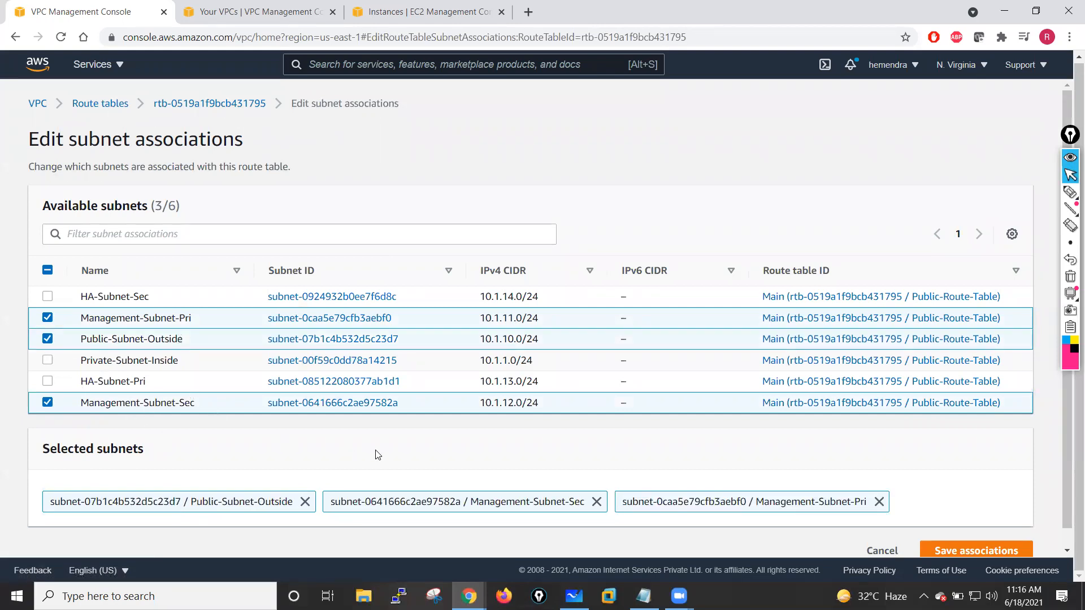
{"action": "left_click", "coordinate": [967, 554]}
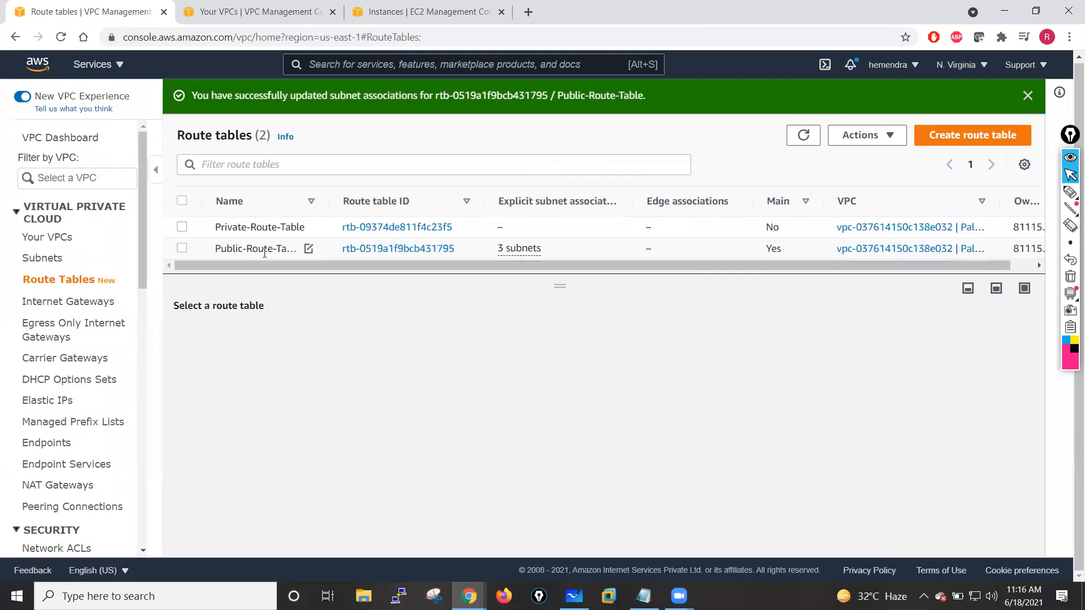
- Add a 0.0.0.0/0 route to the Public-Route-Table targeting the IGW-PaloAlto-Lab internet gateway
{"action": "left_click", "coordinate": [182, 249]}
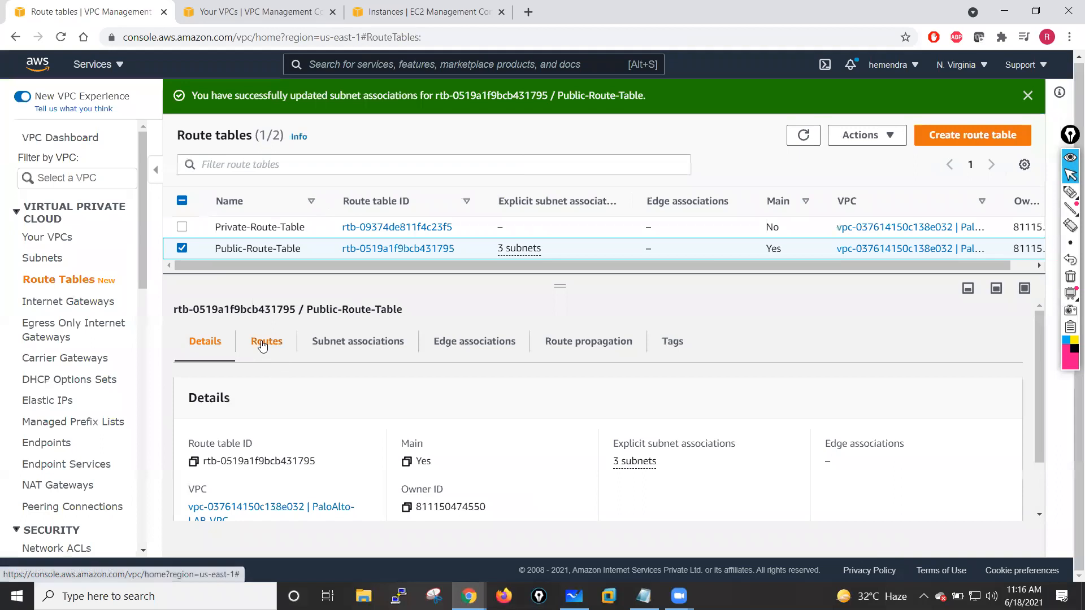
{"action": "left_click", "coordinate": [263, 341]}
{"action": "scroll", "coordinate": [368, 400], "scroll_direction": "down", "scroll_amount": 1}
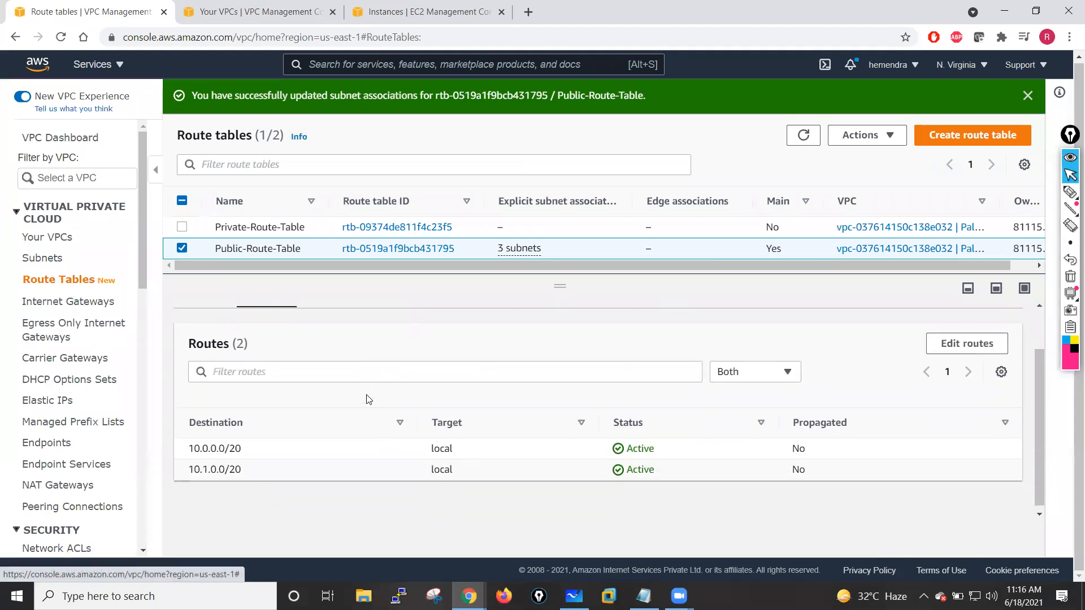
{"action": "left_click", "coordinate": [968, 343]}
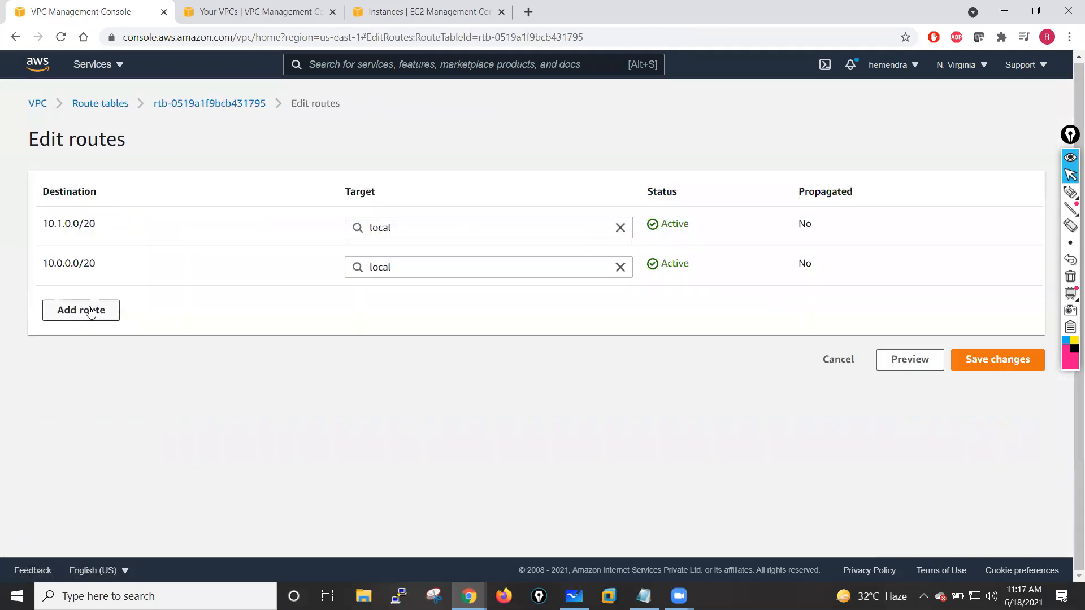
{"action": "left_click", "coordinate": [91, 309]}
{"action": "left_click", "coordinate": [87, 310]}
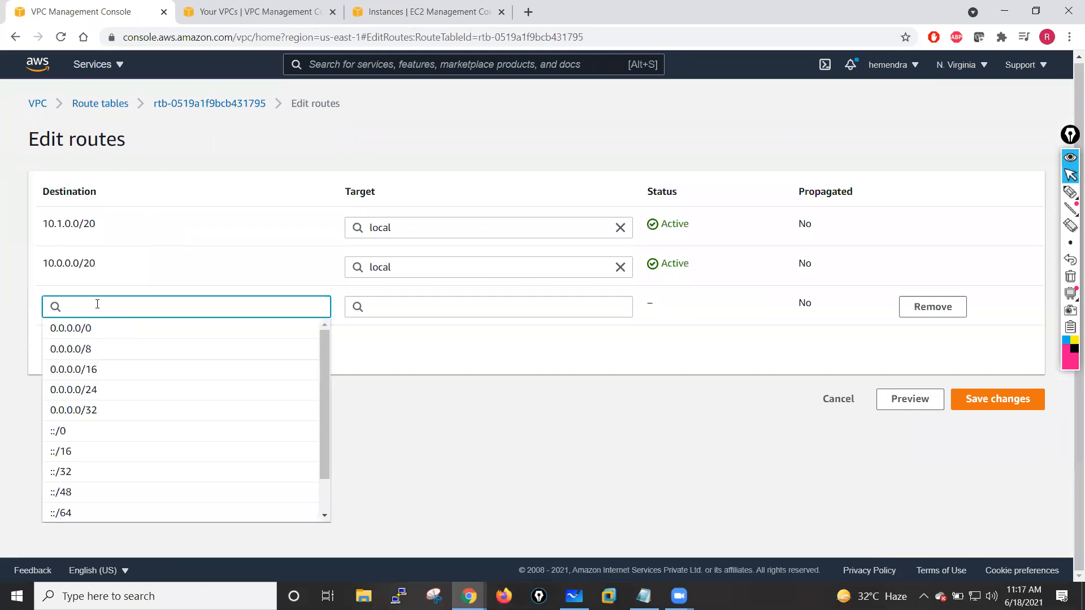
{"action": "left_click", "coordinate": [83, 332]}
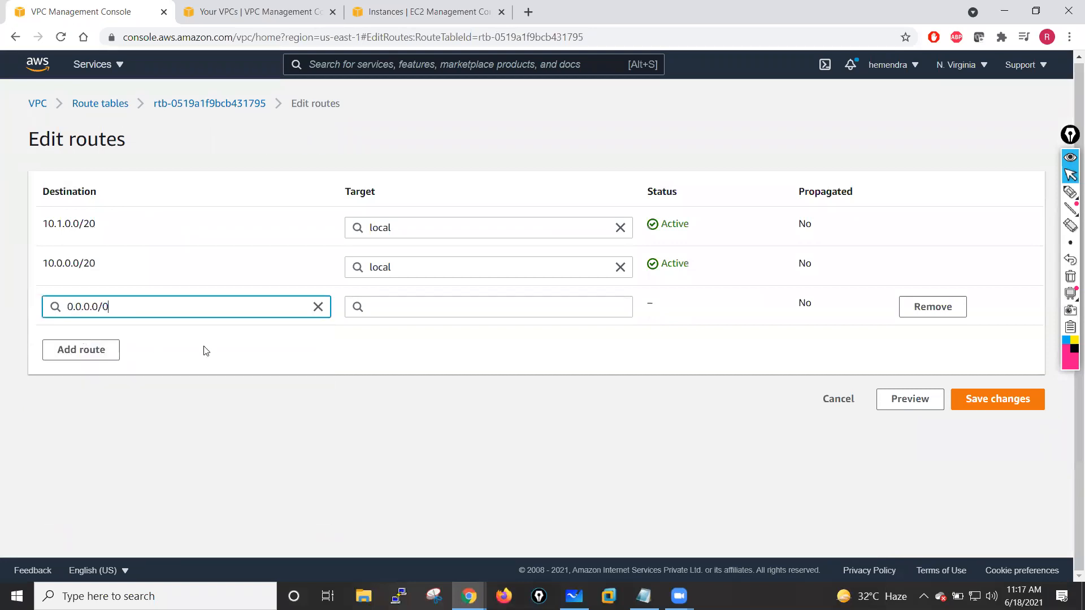
{"action": "left_click", "coordinate": [475, 311]}
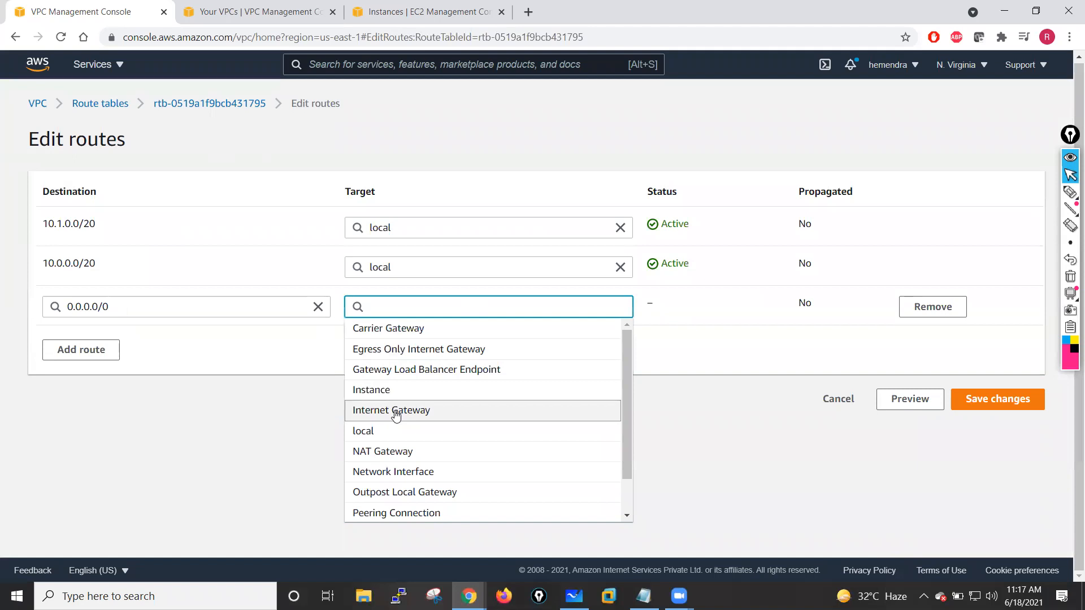
{"action": "left_click", "coordinate": [396, 410]}
{"action": "left_click", "coordinate": [459, 328]}
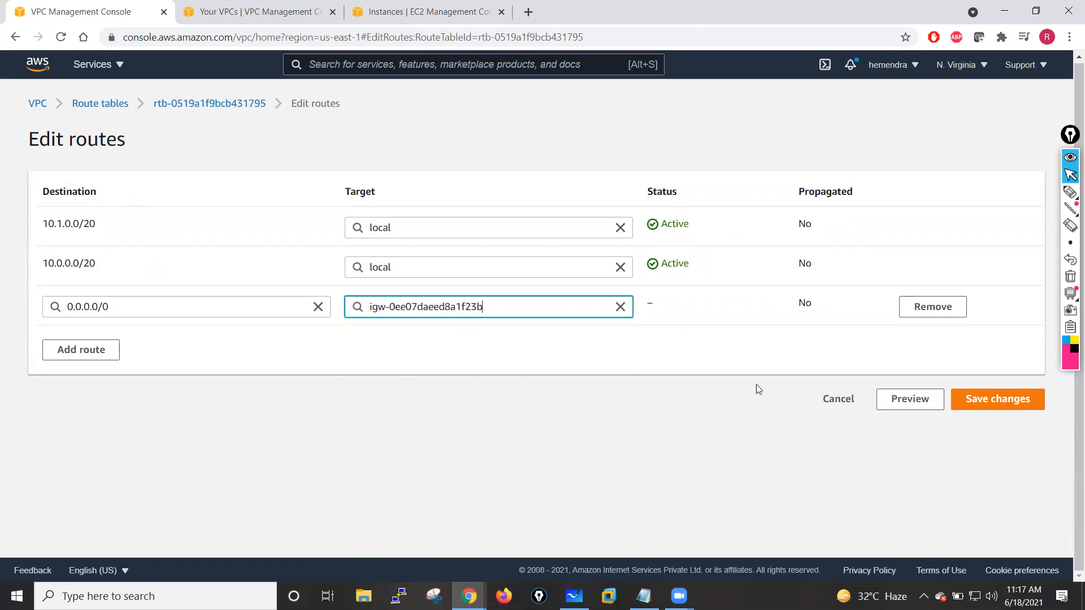
{"action": "left_click", "coordinate": [998, 399]}
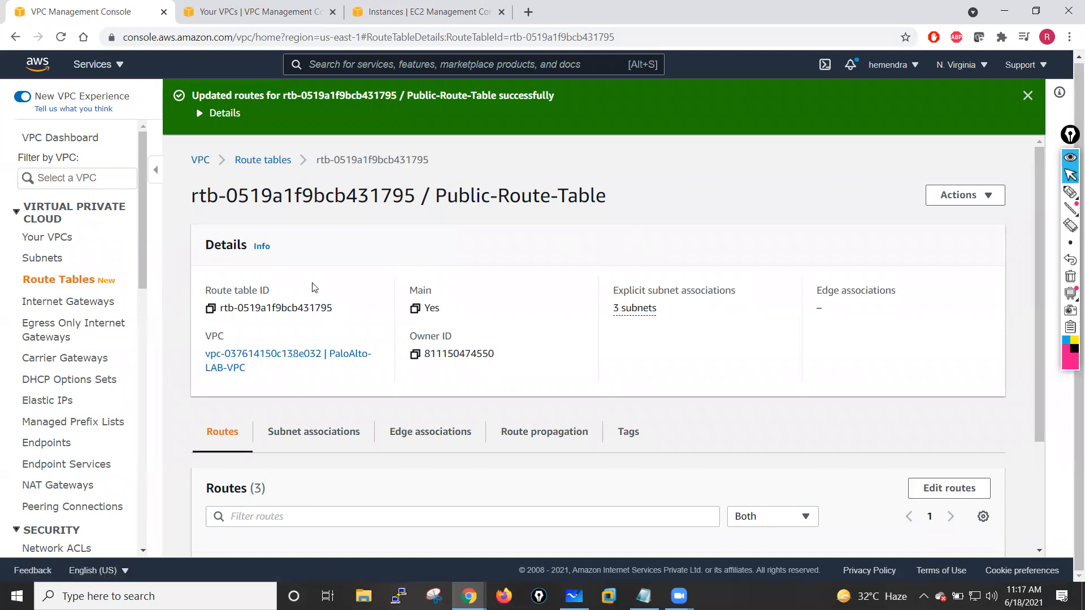
{"action": "left_click", "coordinate": [1027, 96]}
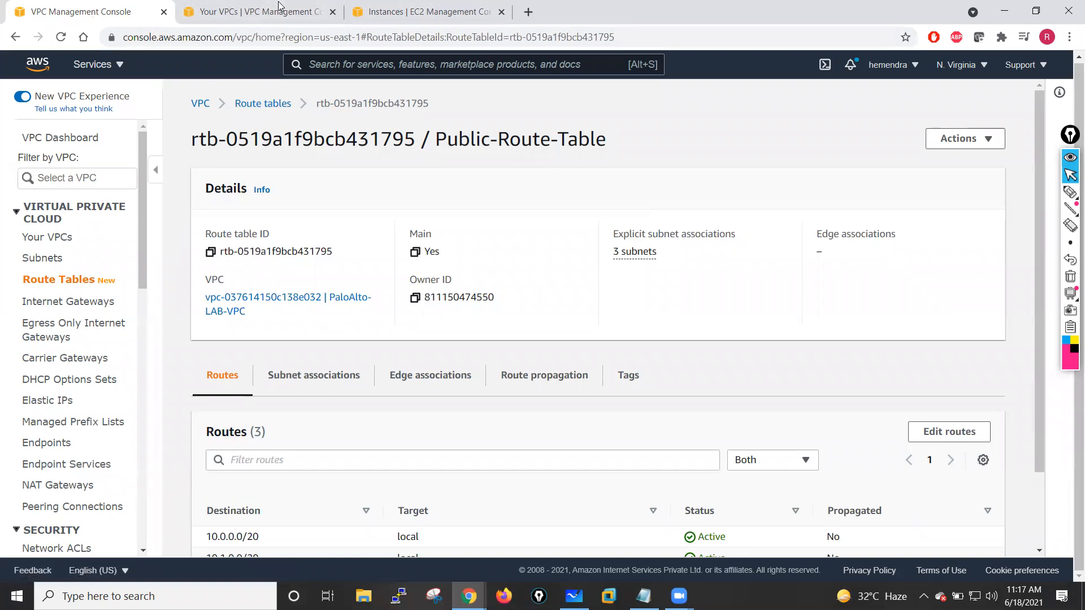
- Open the EC2 console and start the launch instance wizard from the dashboard
{"action": "left_click", "coordinate": [323, 11]}
{"action": "left_click", "coordinate": [333, 12]}
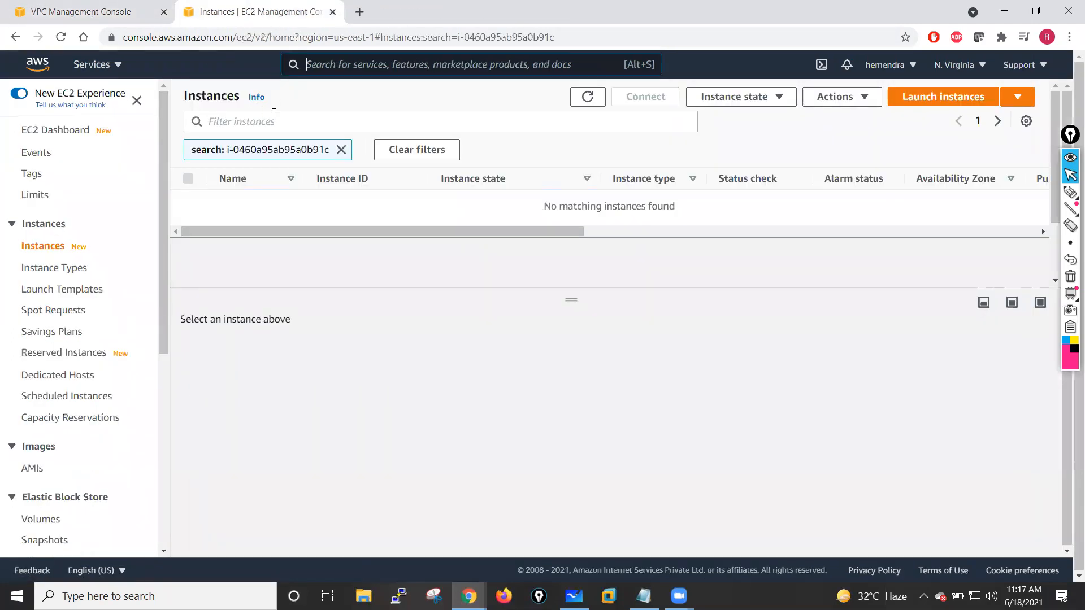
{"action": "left_click", "coordinate": [62, 131]}
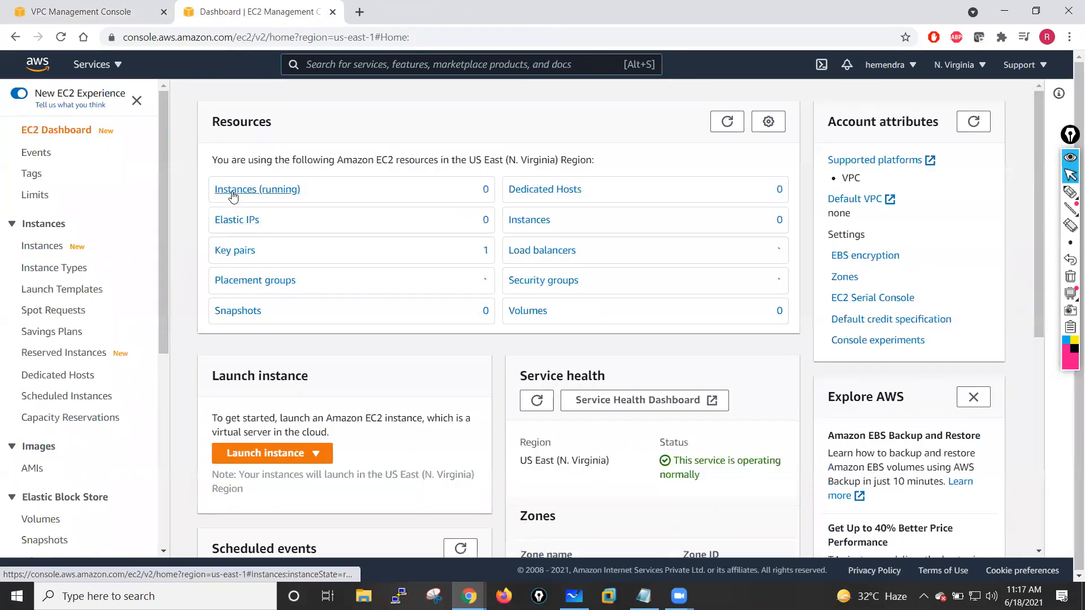
{"action": "left_click", "coordinate": [273, 452]}
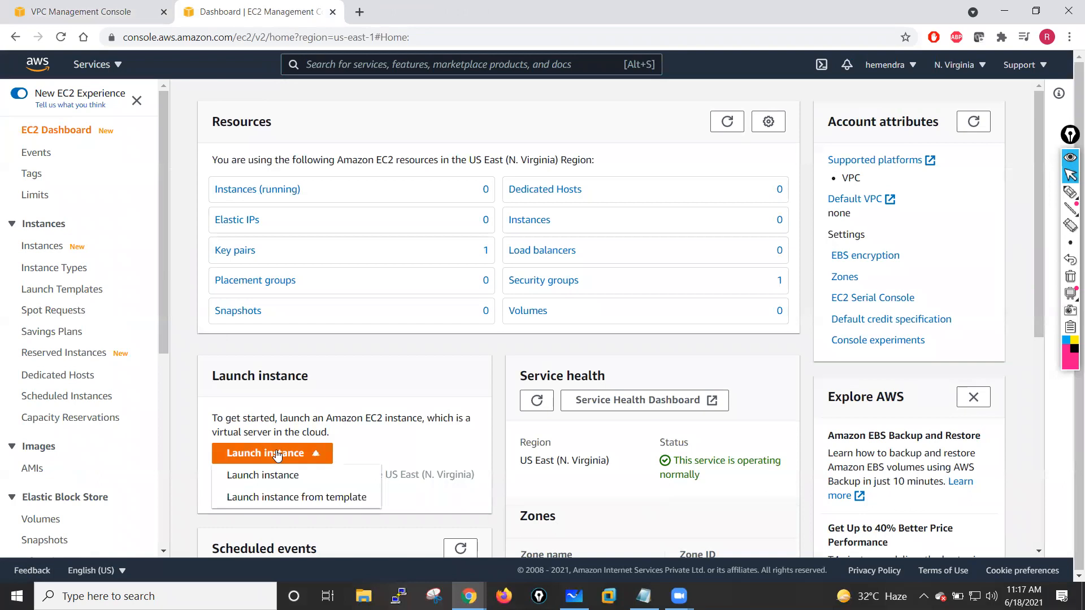
{"action": "left_click", "coordinate": [263, 476]}
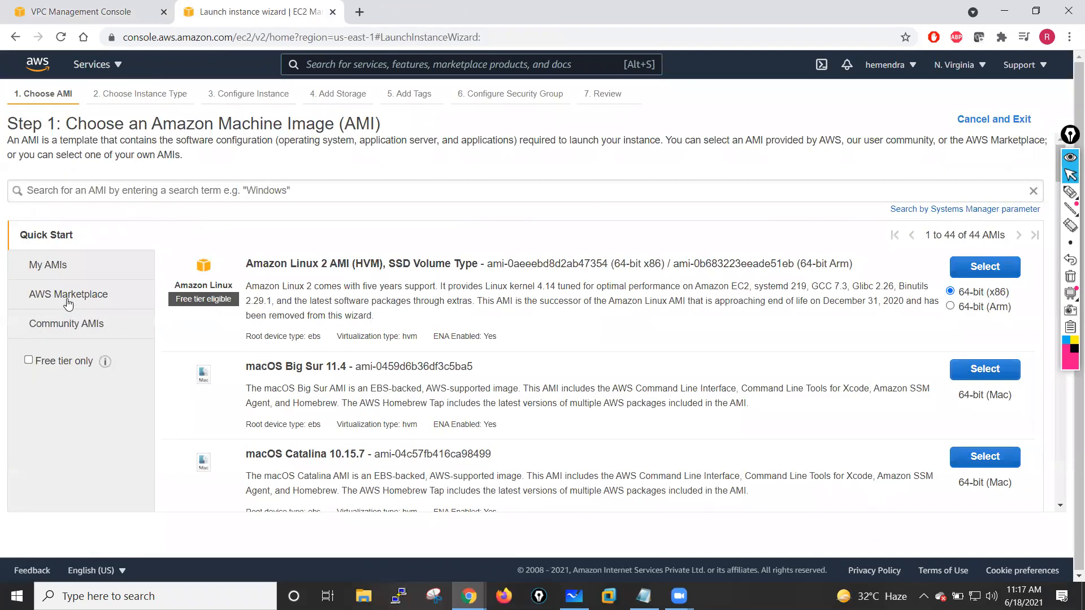
- Search the AWS Marketplace AMIs for Palo Alto
{"action": "left_click", "coordinate": [68, 302]}
{"action": "left_click", "coordinate": [251, 195]}
{"action": "type", "text": "Palo"}
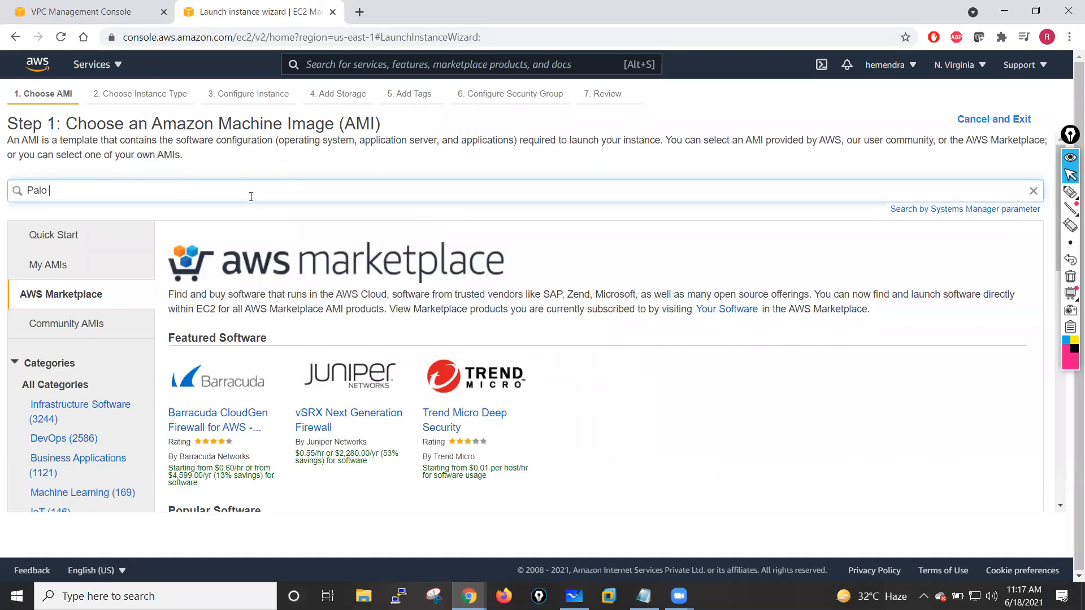
{"action": "type", "text": " Alto"}
{"action": "key", "text": "Return"}
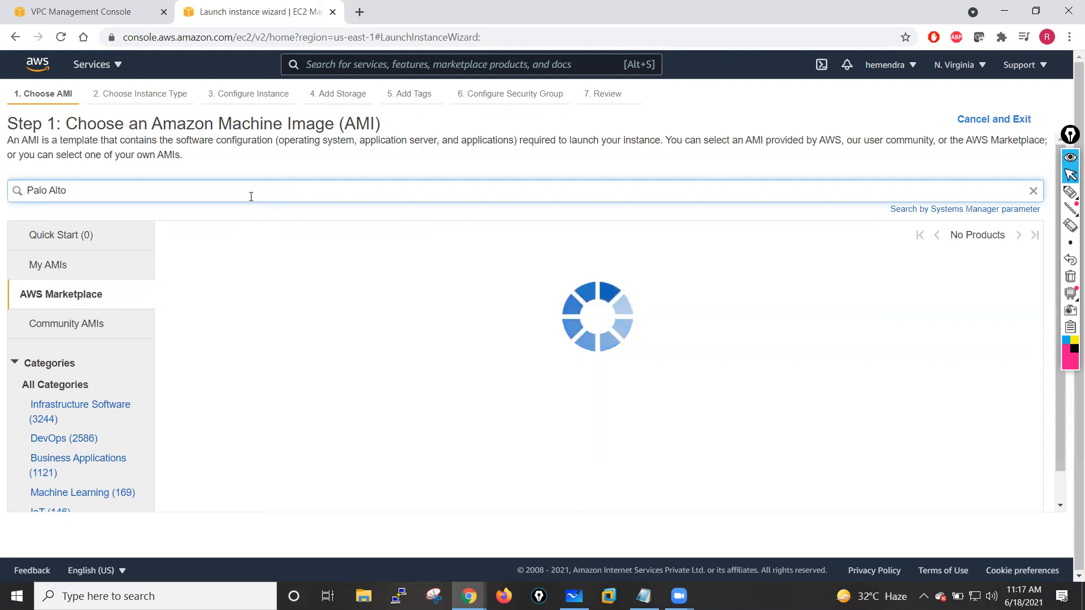
- Review the Palo Alto Networks AMI listings in the marketplace results
{"action": "mouse_move", "coordinate": [255, 263]}
{"action": "left_mouse_down"}
{"action": "mouse_move", "coordinate": [421, 261]}
{"action": "mouse_move", "coordinate": [253, 266]}
{"action": "left_mouse_up"}
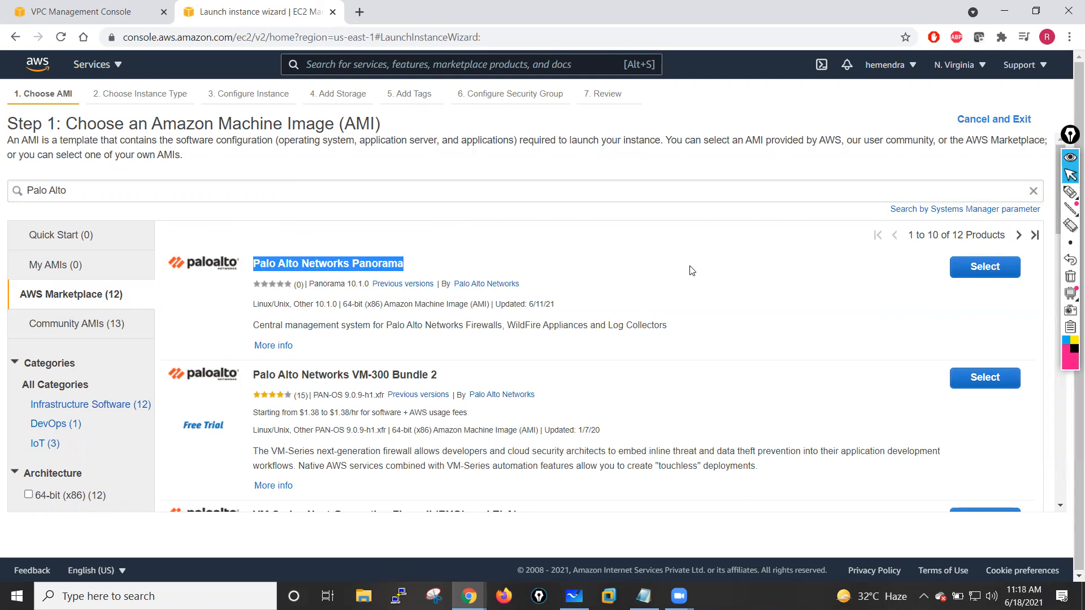
{"action": "scroll", "coordinate": [395, 266], "scroll_direction": "down", "scroll_amount": 3}
{"action": "left_click_drag", "start_coordinate": [257, 240], "coordinate": [437, 240]}
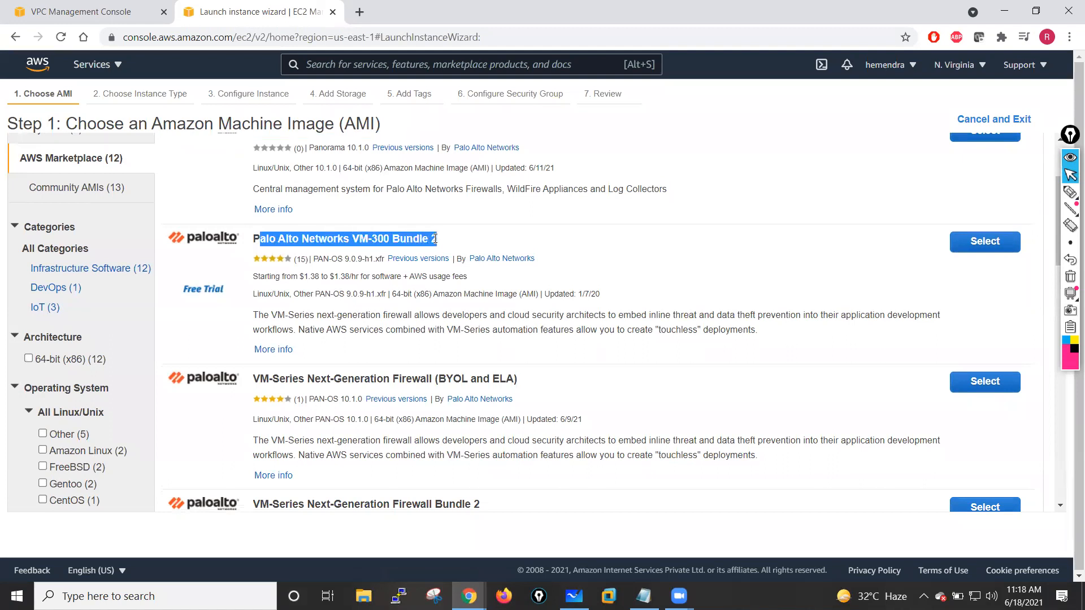
{"action": "left_click", "coordinate": [517, 242]}
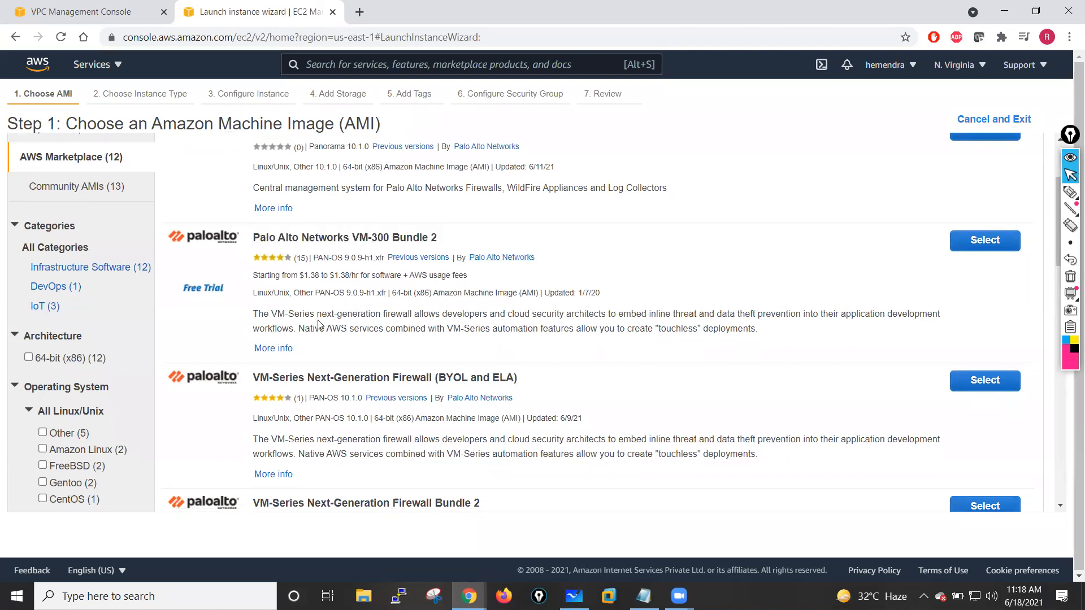
{"action": "scroll", "coordinate": [320, 325], "scroll_direction": "down", "scroll_amount": 1}
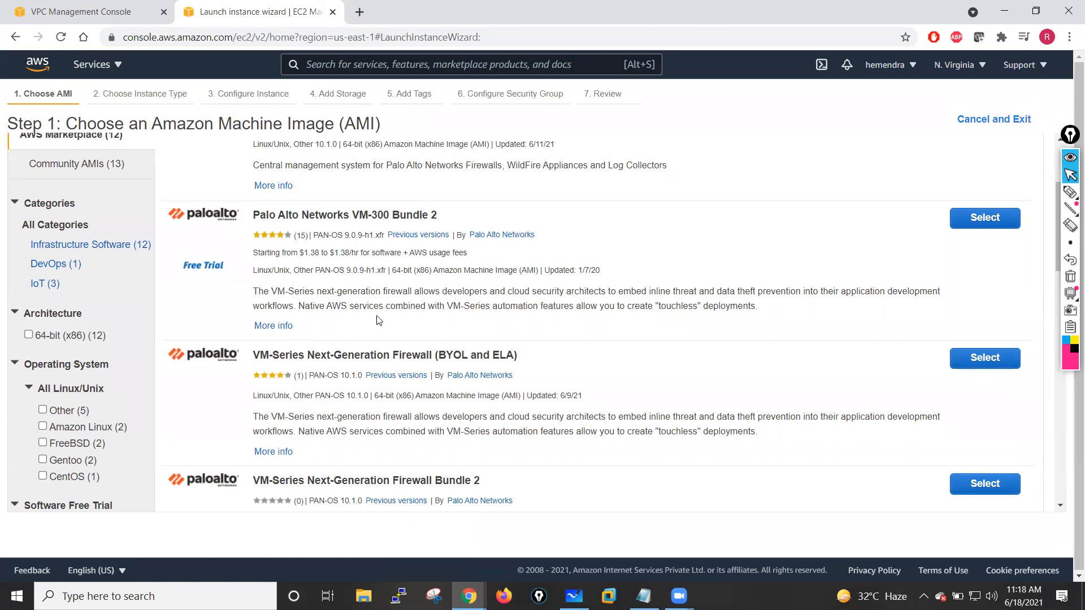
{"action": "left_click_drag", "start_coordinate": [256, 356], "coordinate": [224, 352]}
{"action": "scroll", "coordinate": [560, 407], "scroll_direction": "down", "scroll_amount": 3}
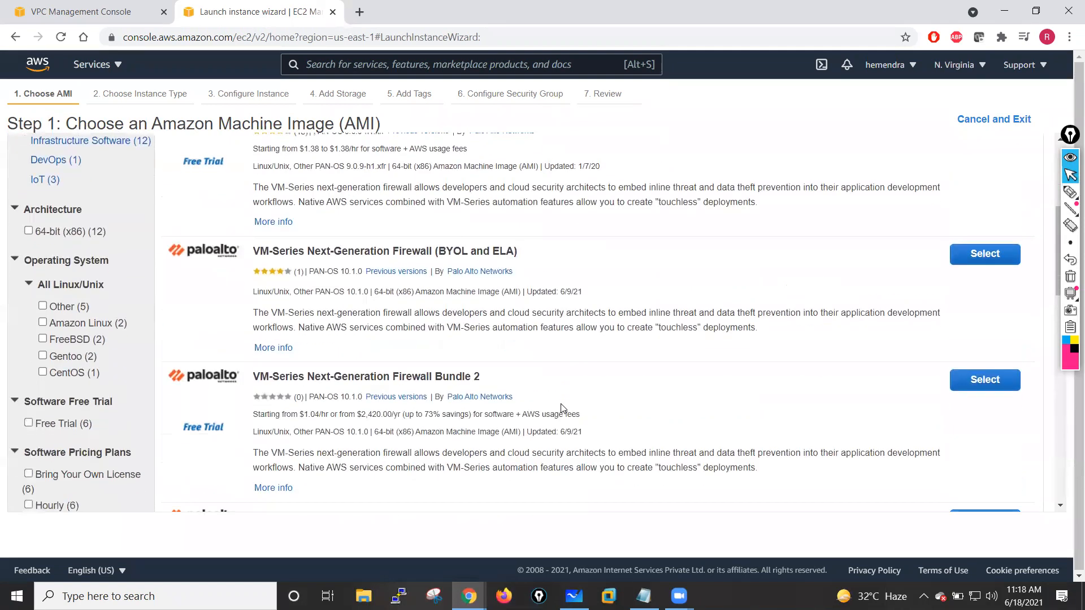
{"action": "scroll", "coordinate": [455, 345], "scroll_direction": "up", "scroll_amount": 1}
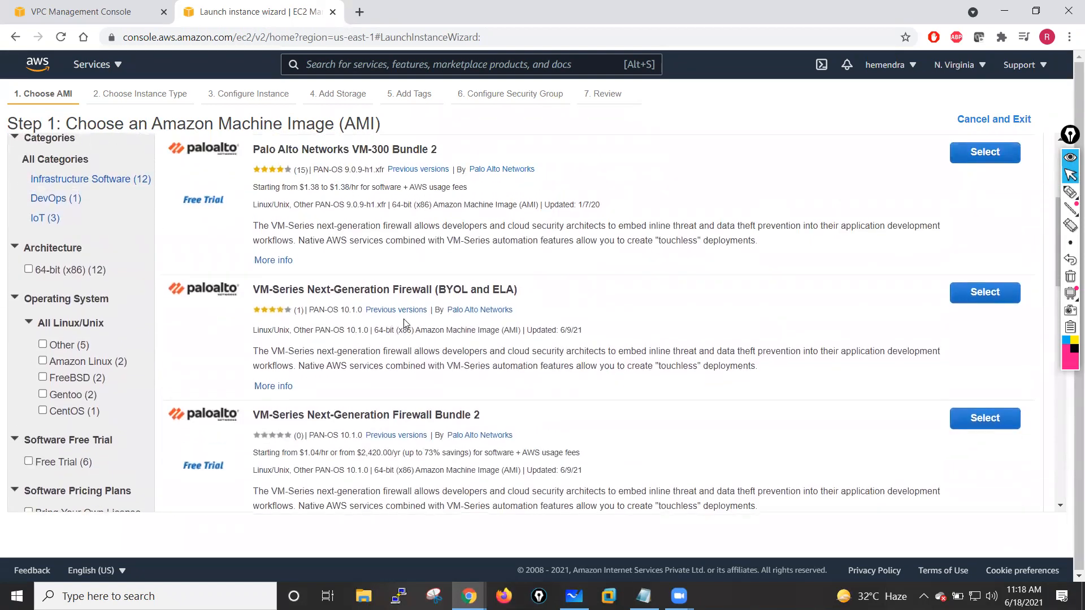
- Select the VM-Series Next-Generation Firewall (BYOL and ELA) AMI and continue past its pricing details
{"action": "left_click", "coordinate": [971, 296]}
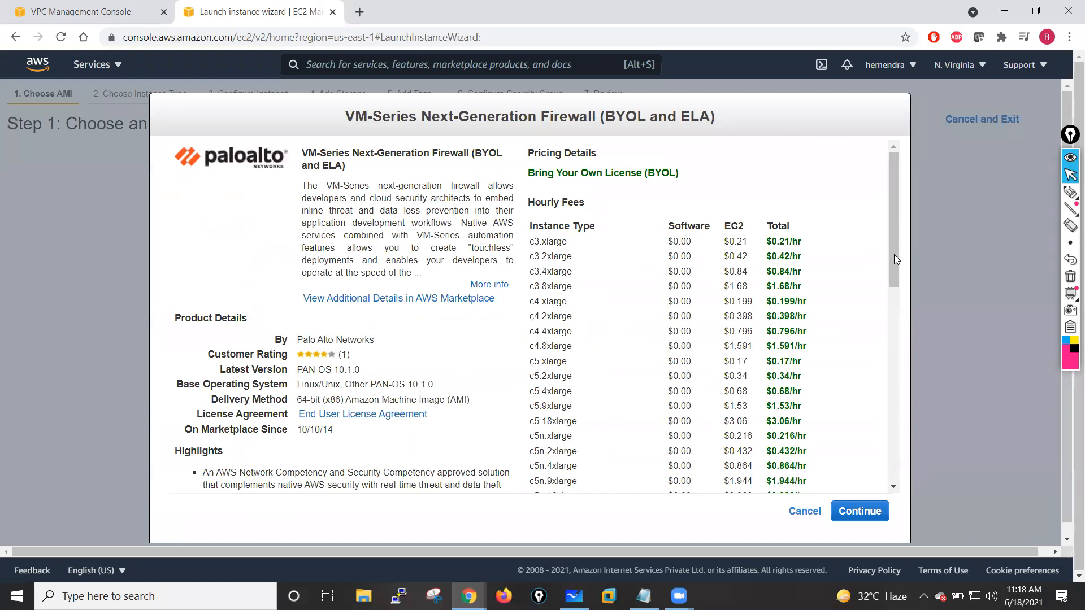
{"action": "left_click_drag", "start_coordinate": [532, 242], "coordinate": [682, 308]}
{"action": "left_click", "coordinate": [829, 222]}
{"action": "left_click_drag", "start_coordinate": [891, 193], "coordinate": [889, 429]}
{"action": "left_click", "coordinate": [859, 511]}
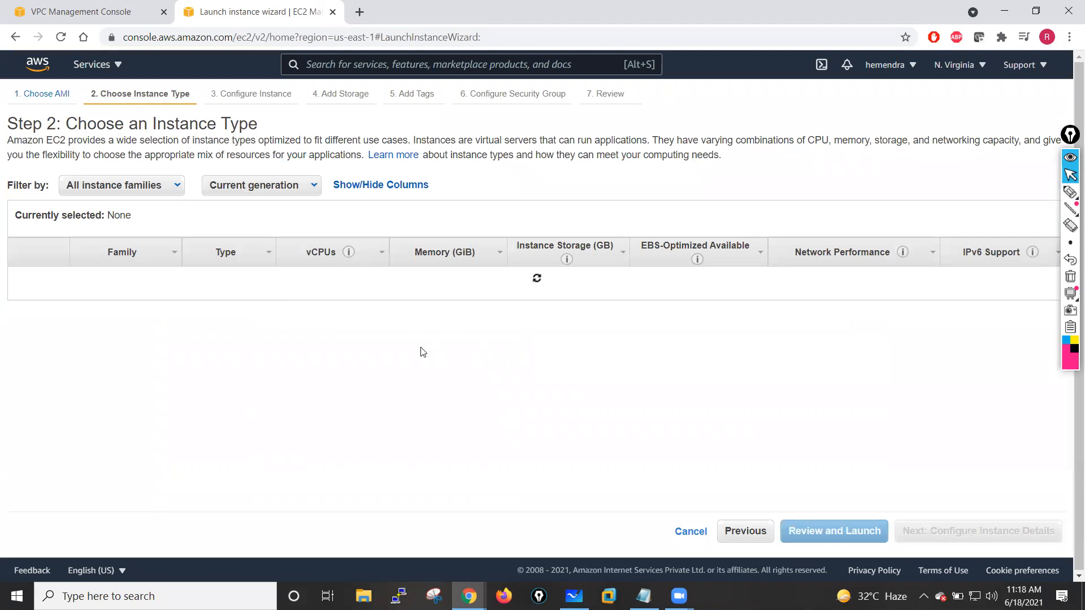
- Choose the c4.xlarge instance type and proceed to configuring instance details
{"action": "left_click", "coordinate": [1072, 141]}
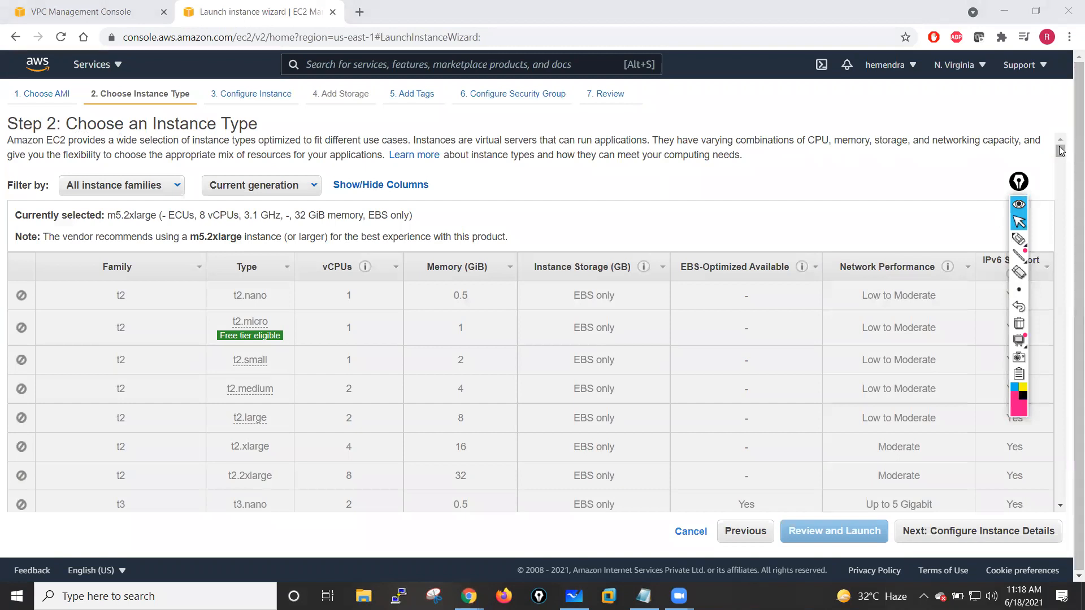
{"action": "left_click_drag", "start_coordinate": [1061, 151], "coordinate": [1061, 178]}
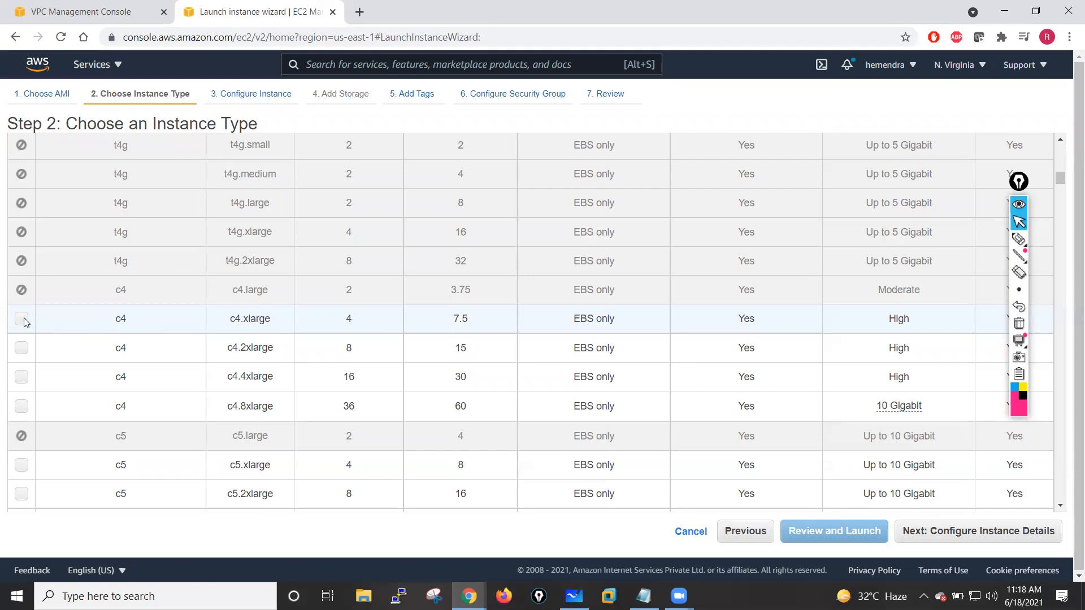
{"action": "left_click", "coordinate": [1012, 189]}
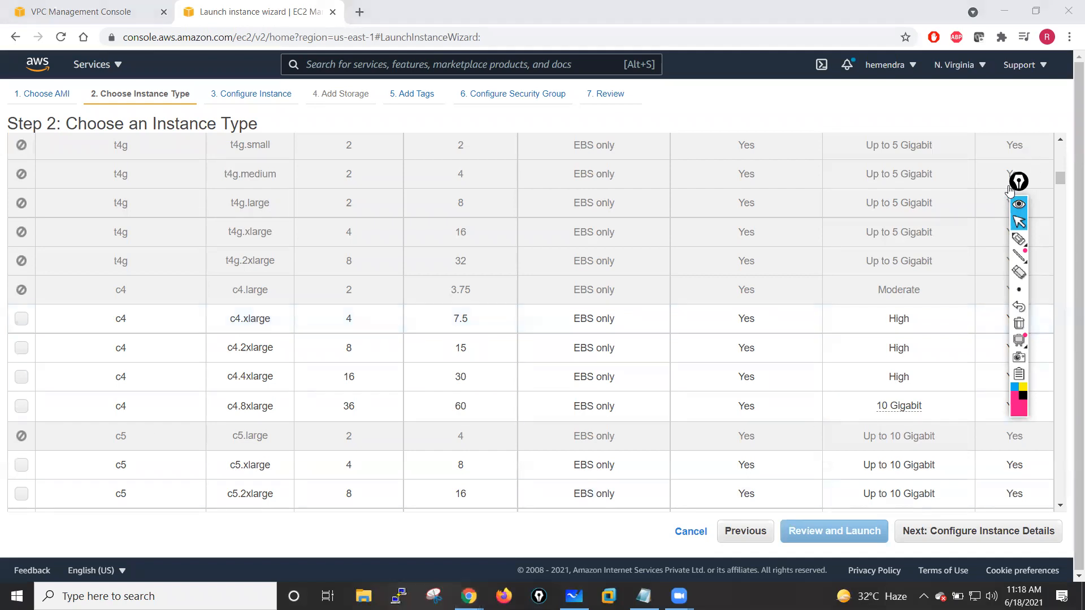
{"action": "left_click", "coordinate": [23, 325]}
{"action": "left_click", "coordinate": [22, 325]}
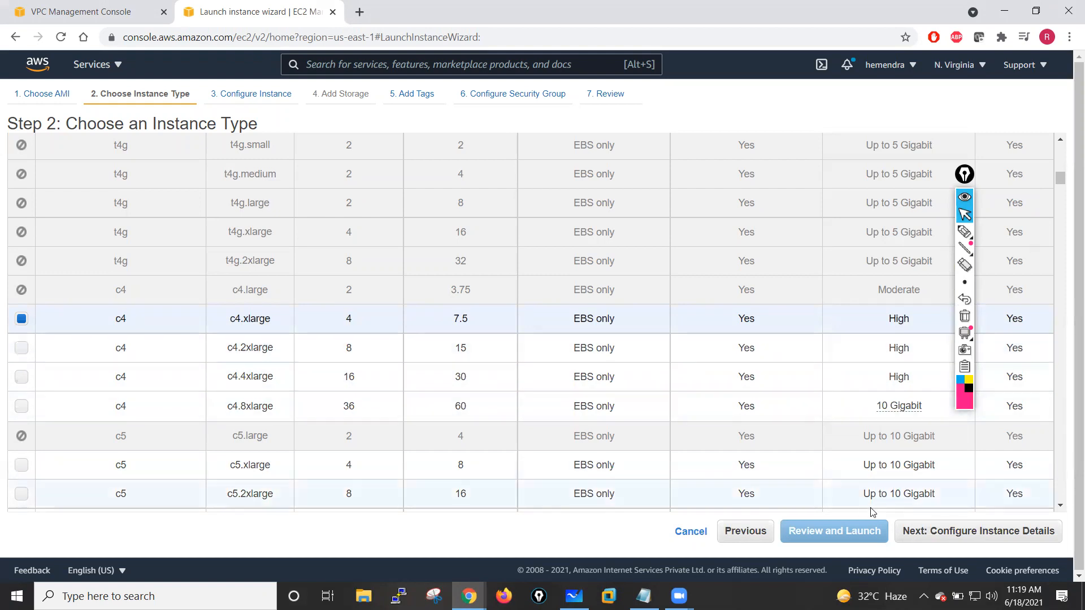
{"action": "left_click", "coordinate": [962, 529]}
{"action": "left_click", "coordinate": [980, 186]}
{"action": "left_click_drag", "start_coordinate": [980, 185], "coordinate": [1054, 217]}
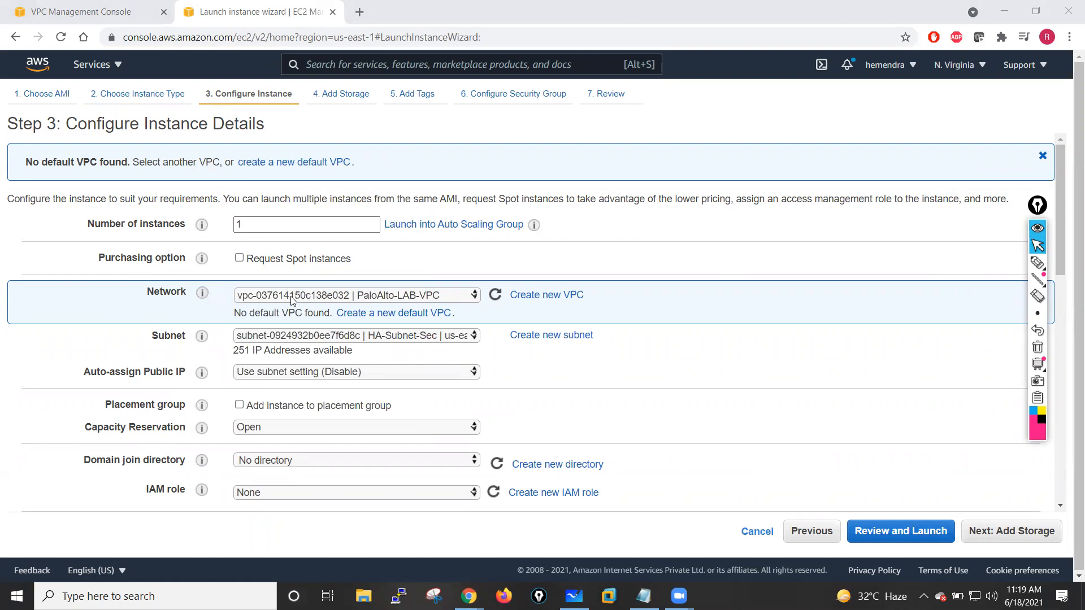
- Launch into PaloAlto-LAB-VPC on Management-Subnet-Pri with auto-assign public IP set to Enable
{"action": "left_click", "coordinate": [456, 295]}
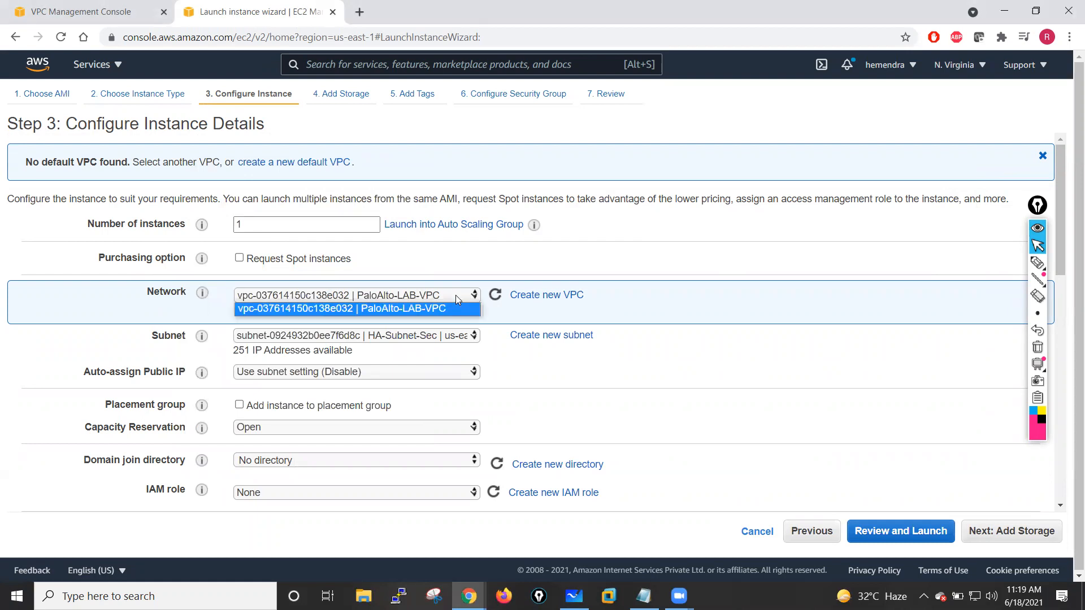
{"action": "left_click", "coordinate": [387, 308]}
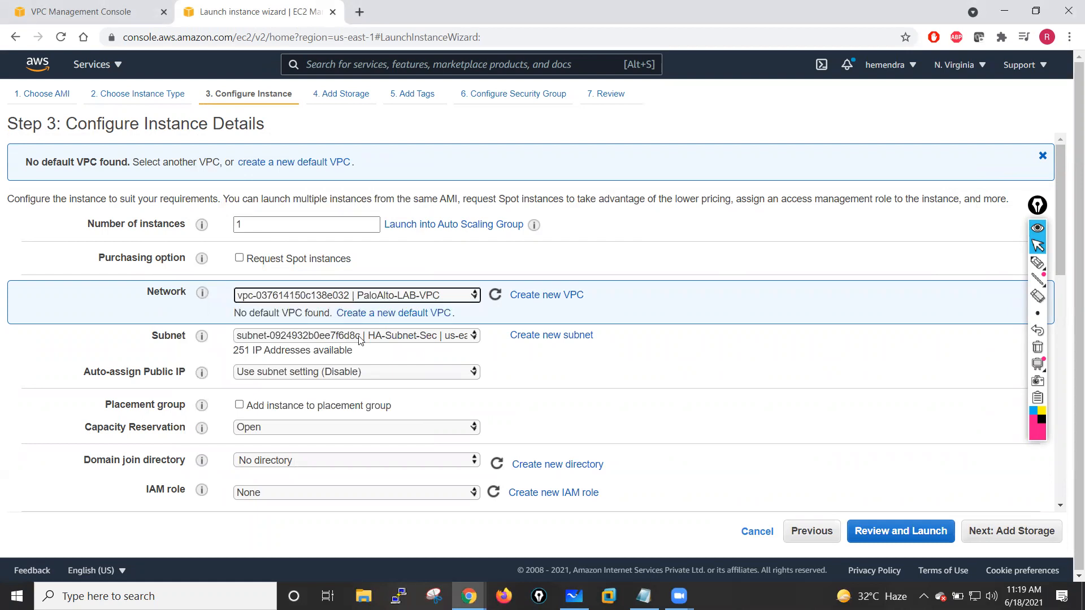
{"action": "left_click", "coordinate": [404, 336]}
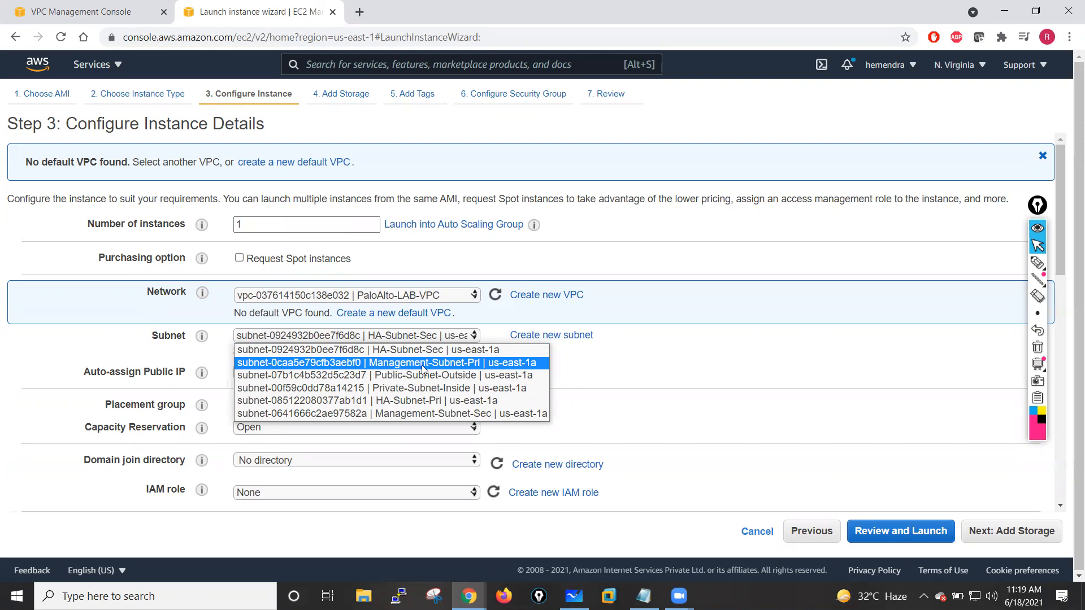
{"action": "left_click", "coordinate": [465, 363]}
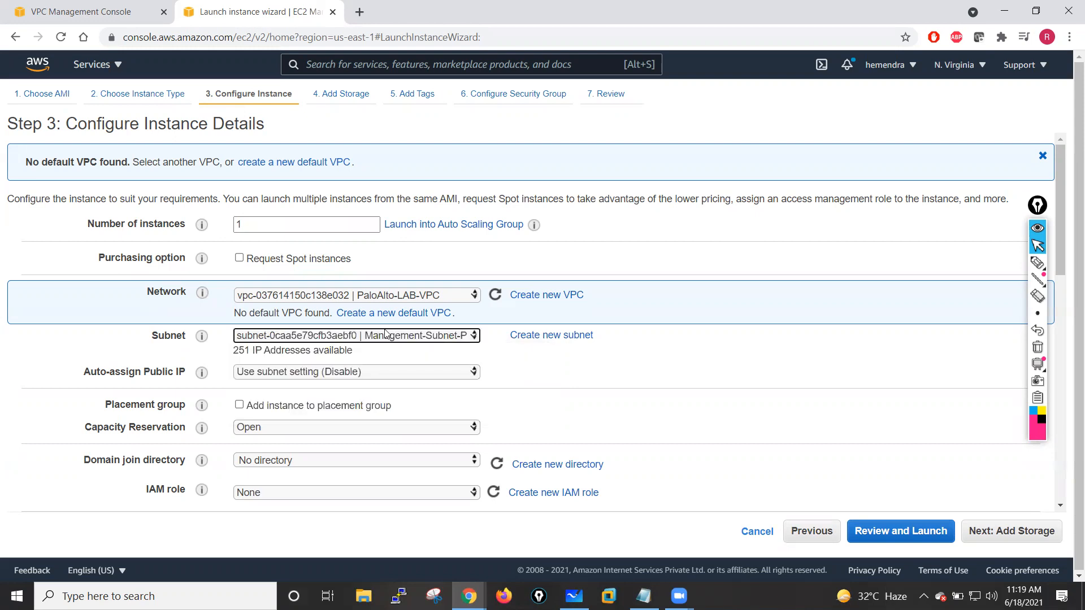
{"action": "left_click", "coordinate": [327, 374]}
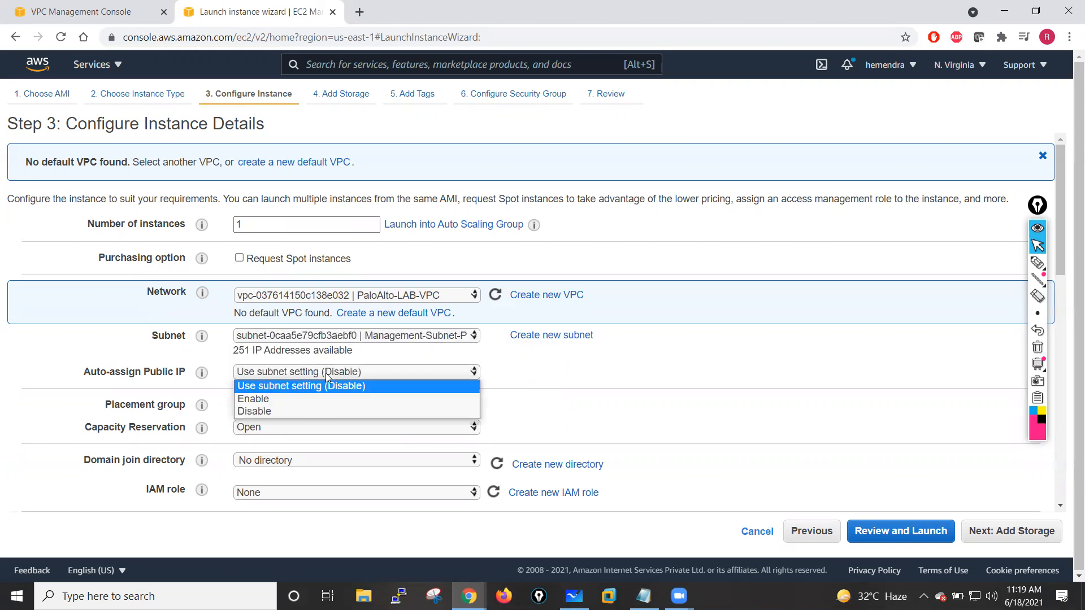
{"action": "left_click", "coordinate": [276, 396]}
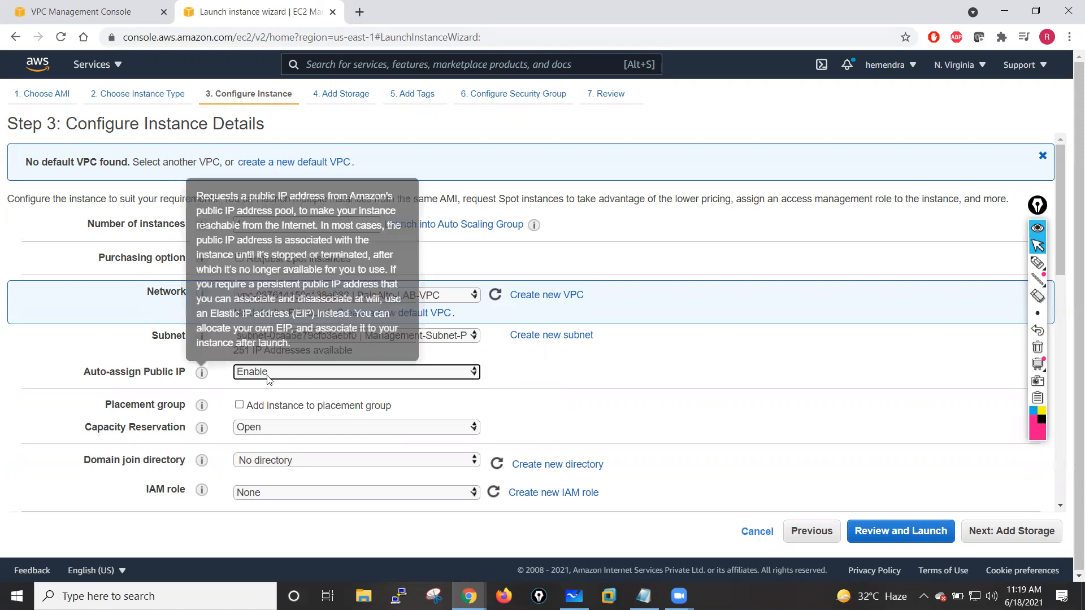
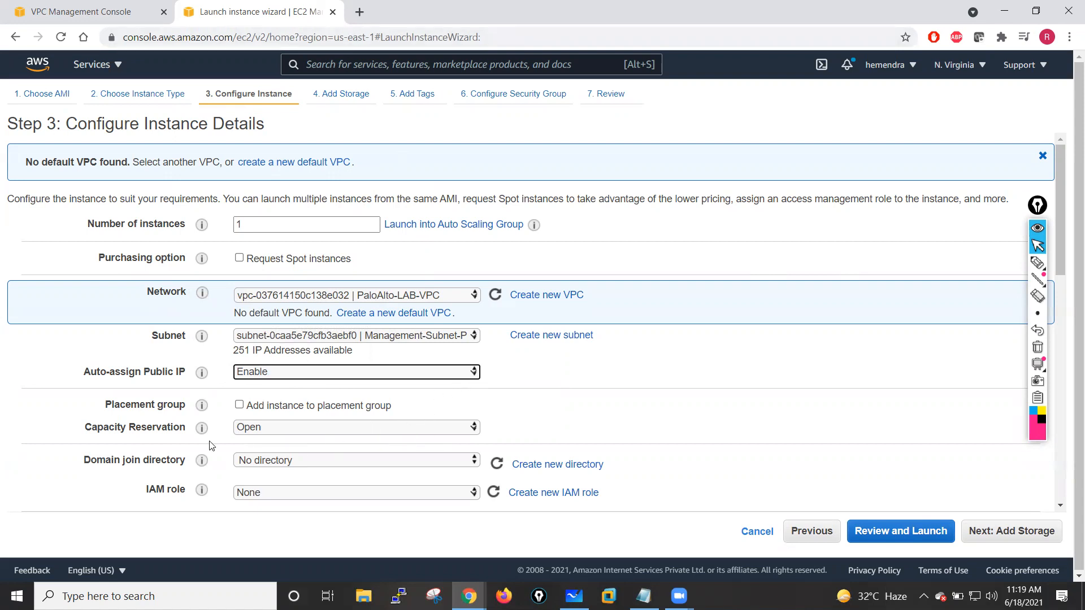
- Set the eth0 network interface's primary IP to 10.1.11.250, checking the diagram, and continue to storage
{"action": "left_click_drag", "start_coordinate": [1059, 206], "coordinate": [1057, 403]}
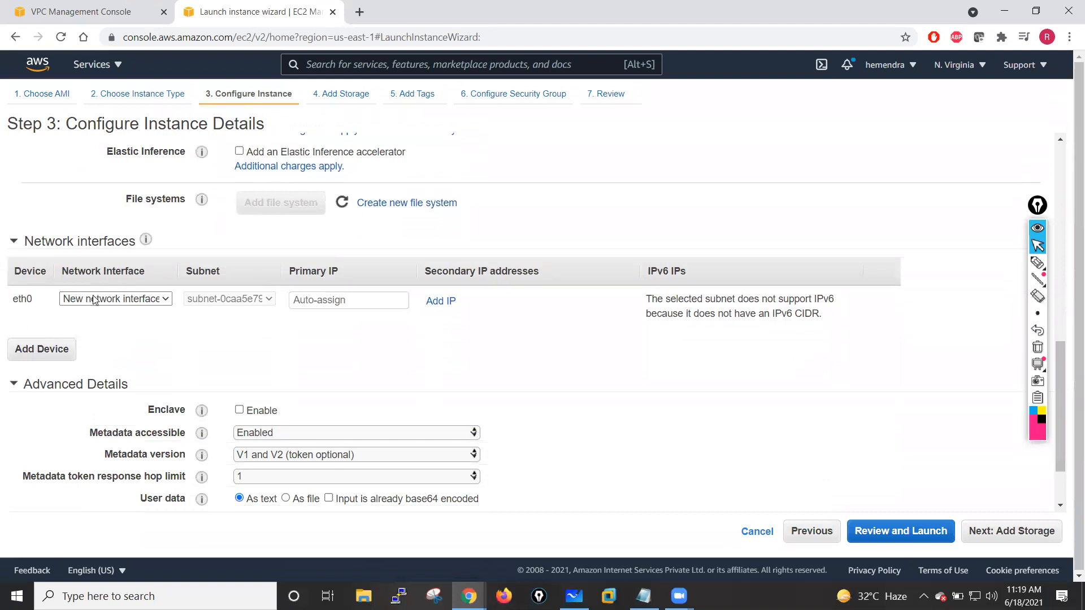
{"action": "left_click", "coordinate": [312, 304]}
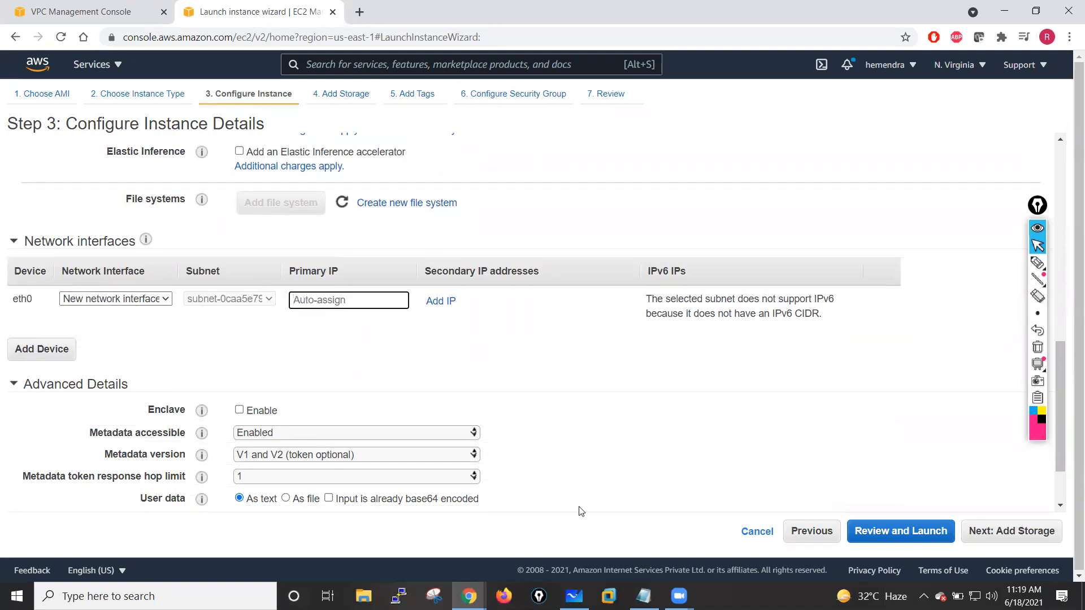
{"action": "left_click", "coordinate": [574, 596]}
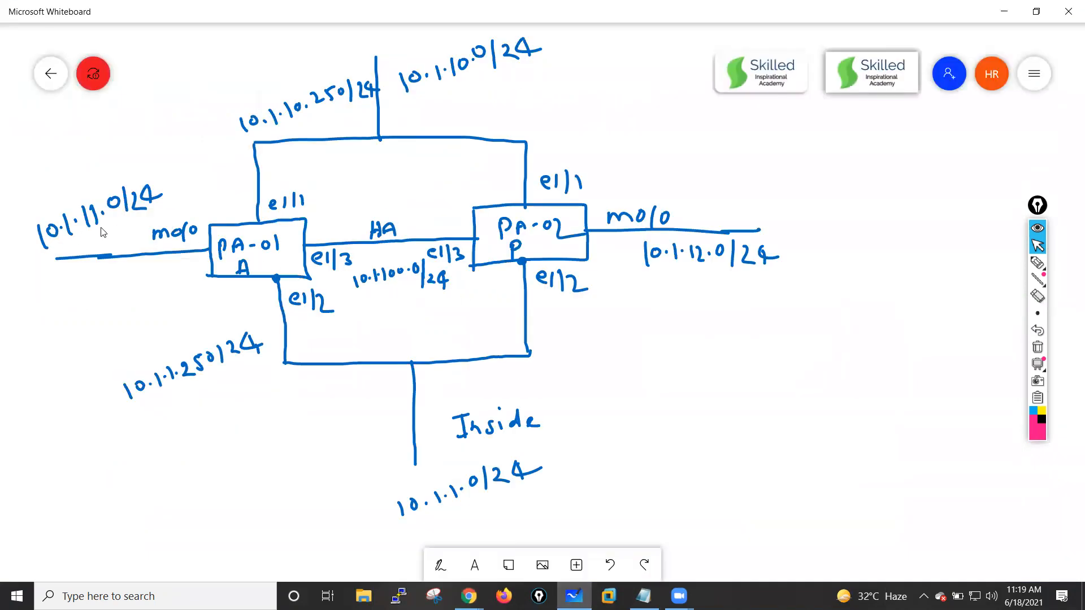
{"action": "left_click", "coordinate": [469, 596]}
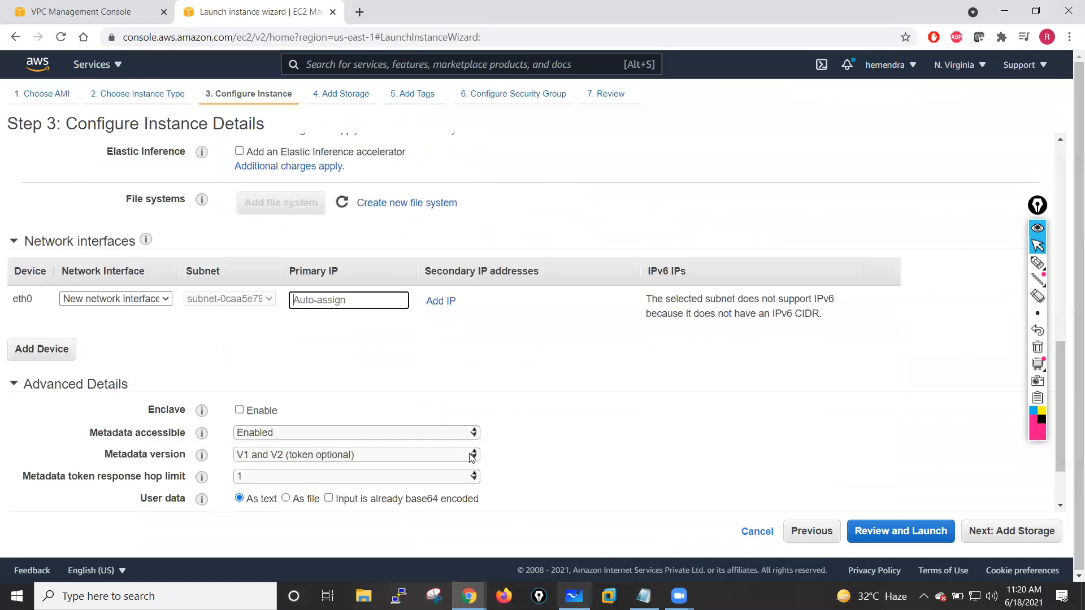
{"action": "type", "text": "10.1.11.250"}
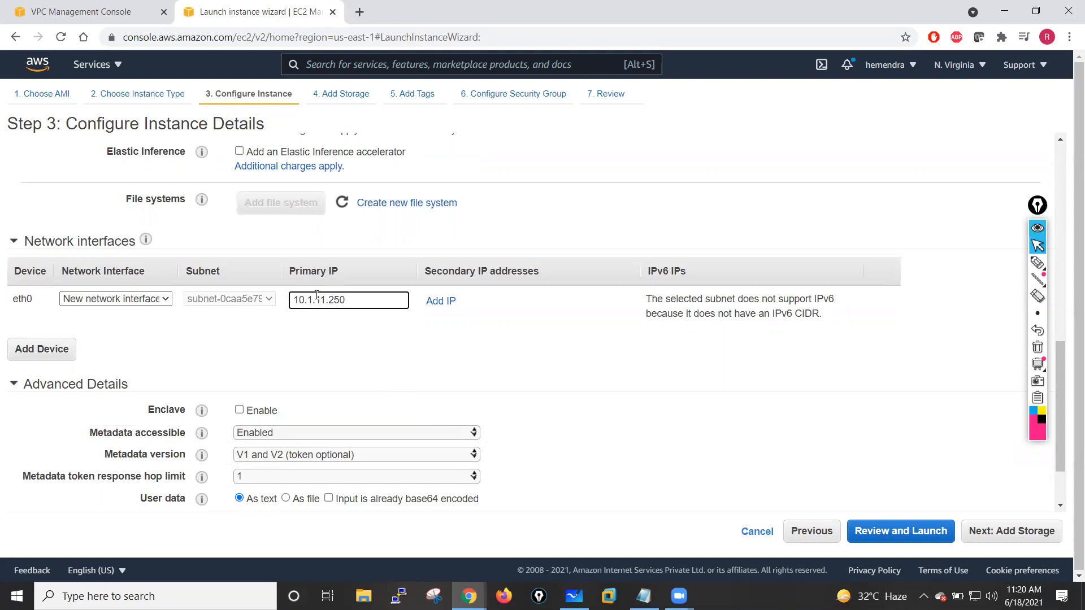
{"action": "left_click", "coordinate": [380, 349]}
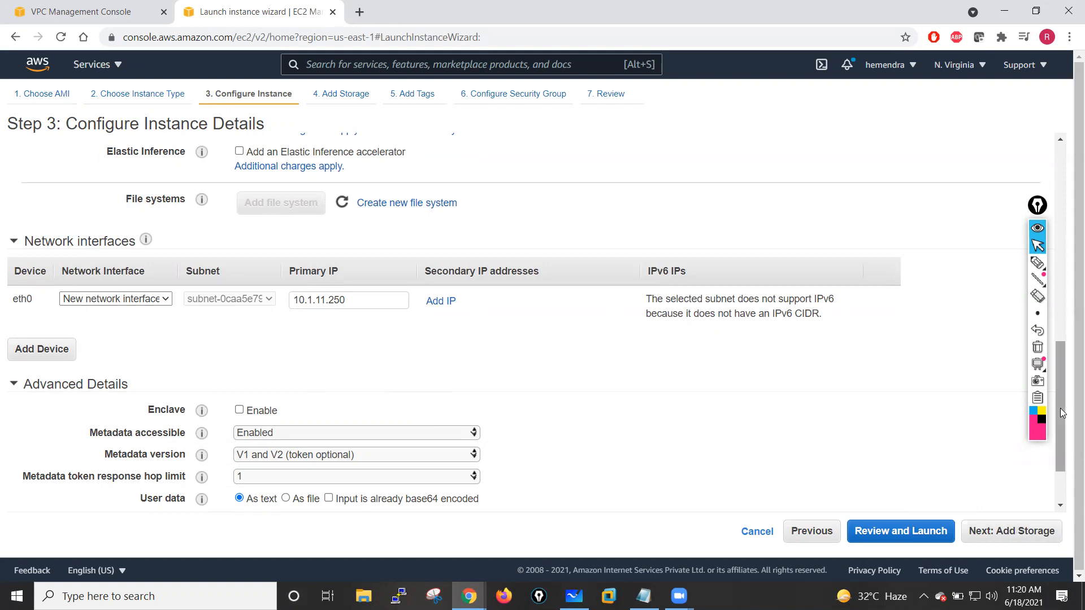
{"action": "left_click", "coordinate": [1027, 535]}
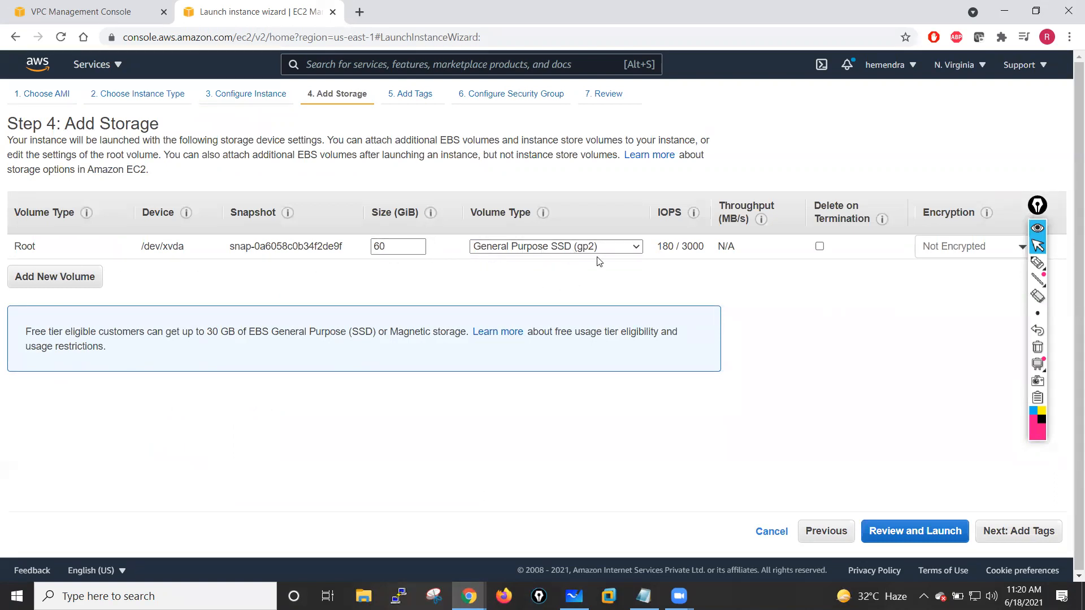
- Keep the default storage and tag the instance with Name PaloAlto-Fw01, then continue to security group configuration
{"action": "left_click", "coordinate": [1022, 532]}
{"action": "left_click", "coordinate": [57, 330]}
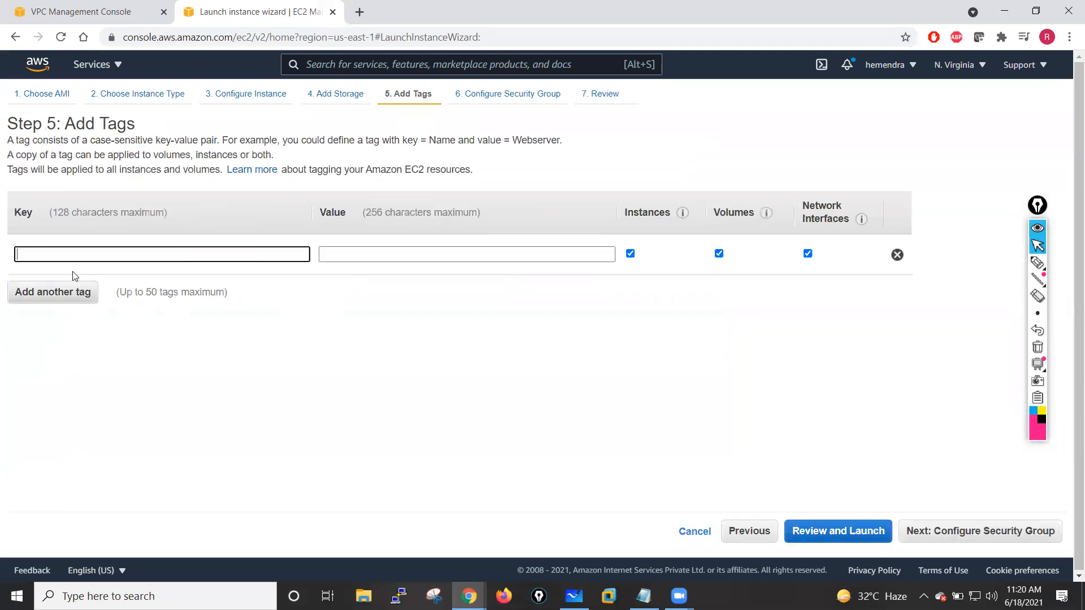
{"action": "type", "text": "Name"}
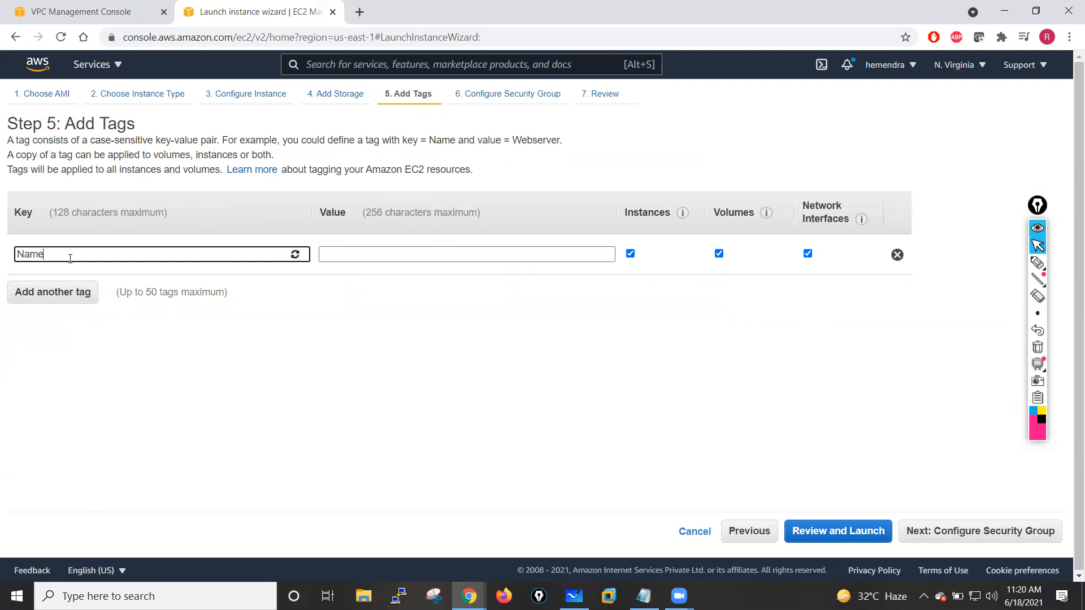
{"action": "left_click", "coordinate": [358, 255]}
{"action": "type", "text": "PaloAlto-Fw01"}
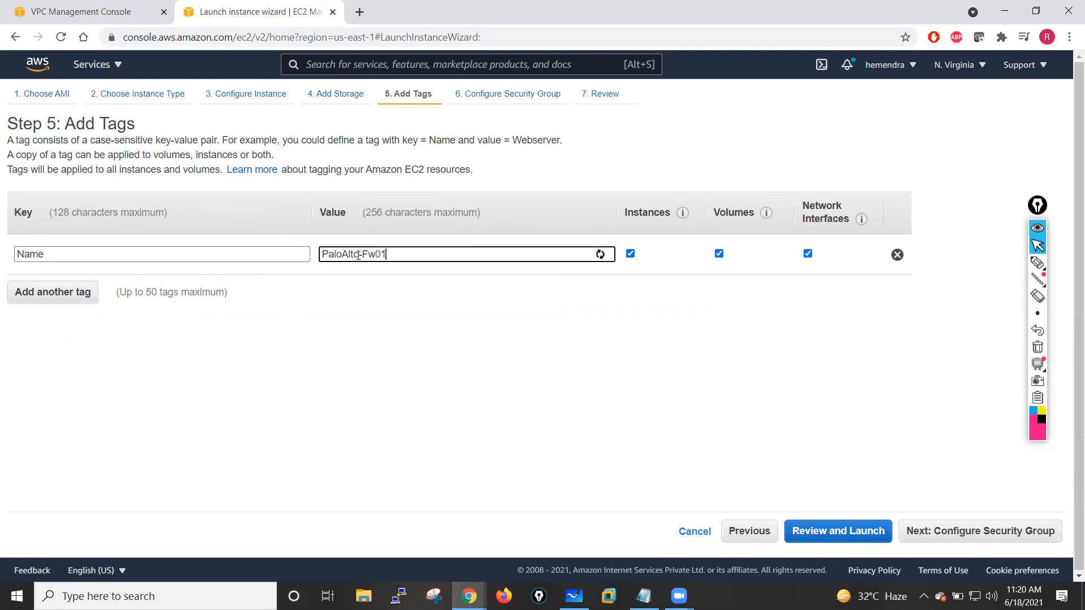
{"action": "left_click", "coordinate": [376, 385]}
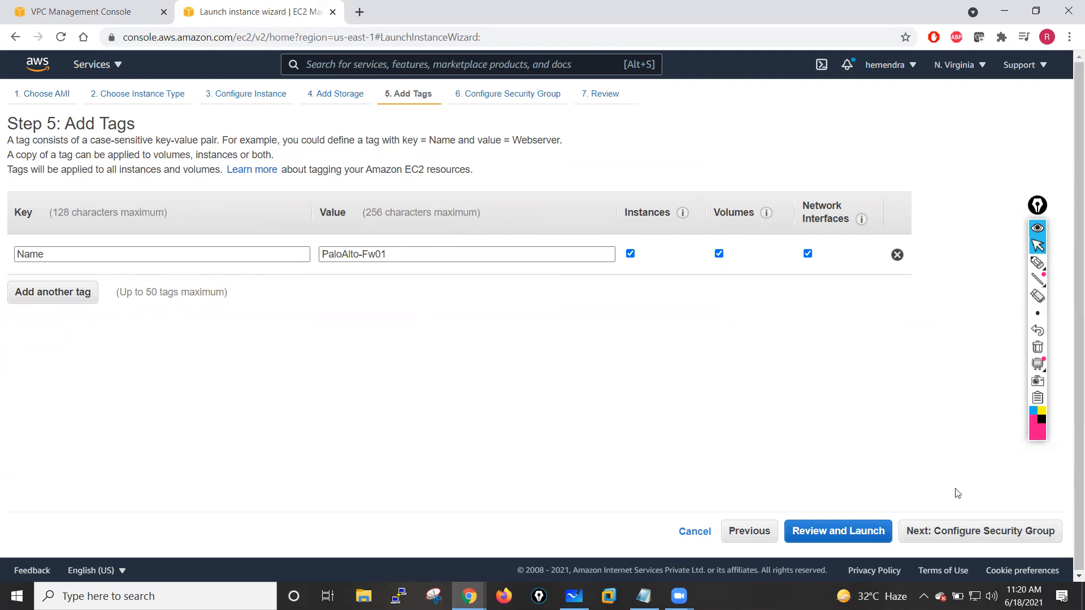
{"action": "left_click", "coordinate": [982, 538]}
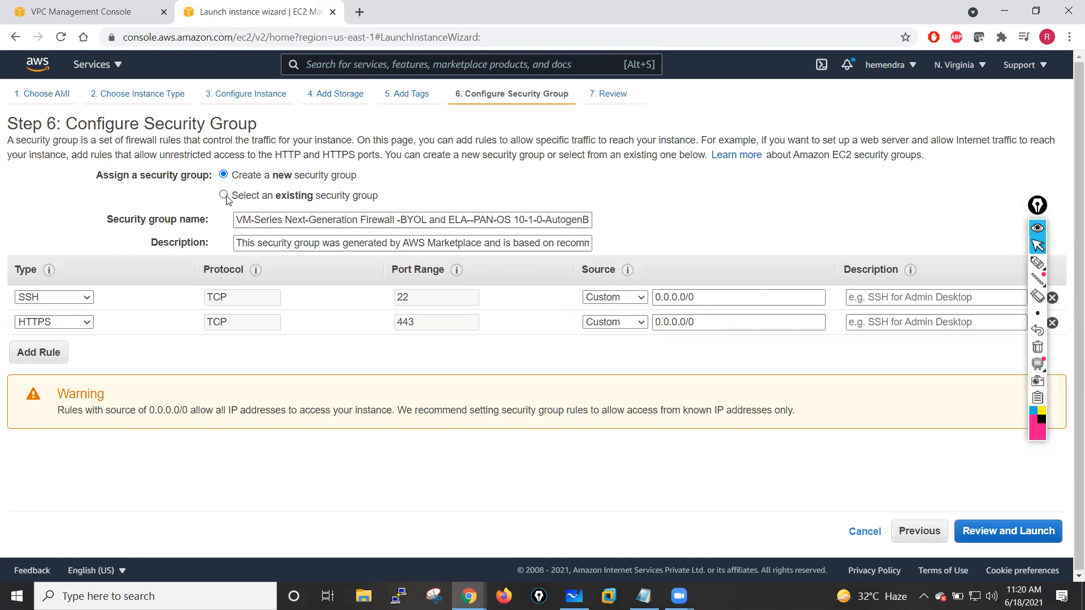
- Name the new security group PaloAlto-Lab-SG
{"action": "left_click", "coordinate": [224, 195]}
{"action": "left_click", "coordinate": [223, 175]}
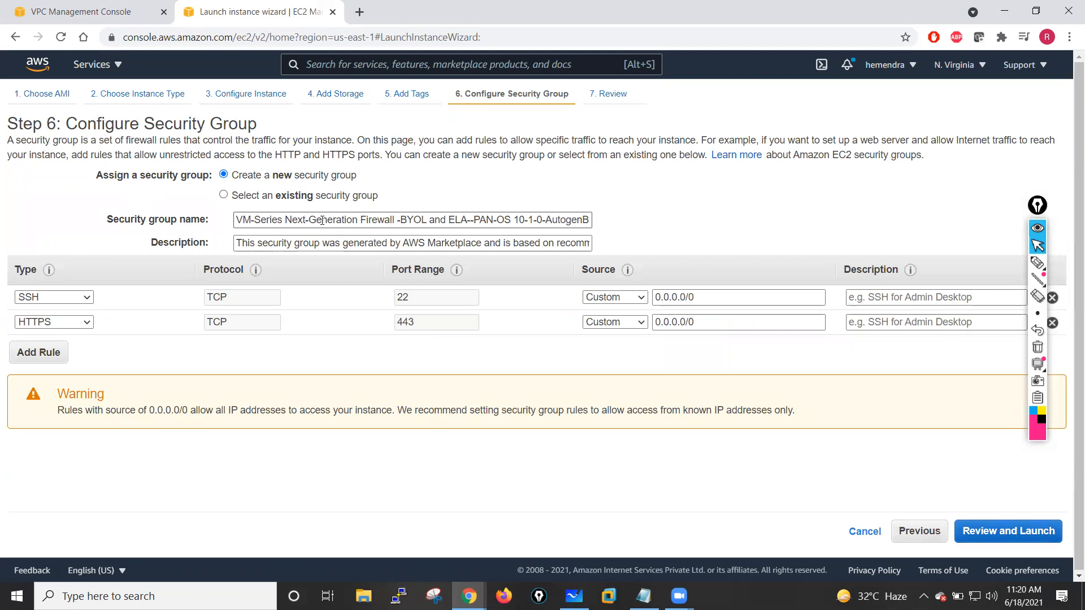
{"action": "left_click", "coordinate": [322, 221]}
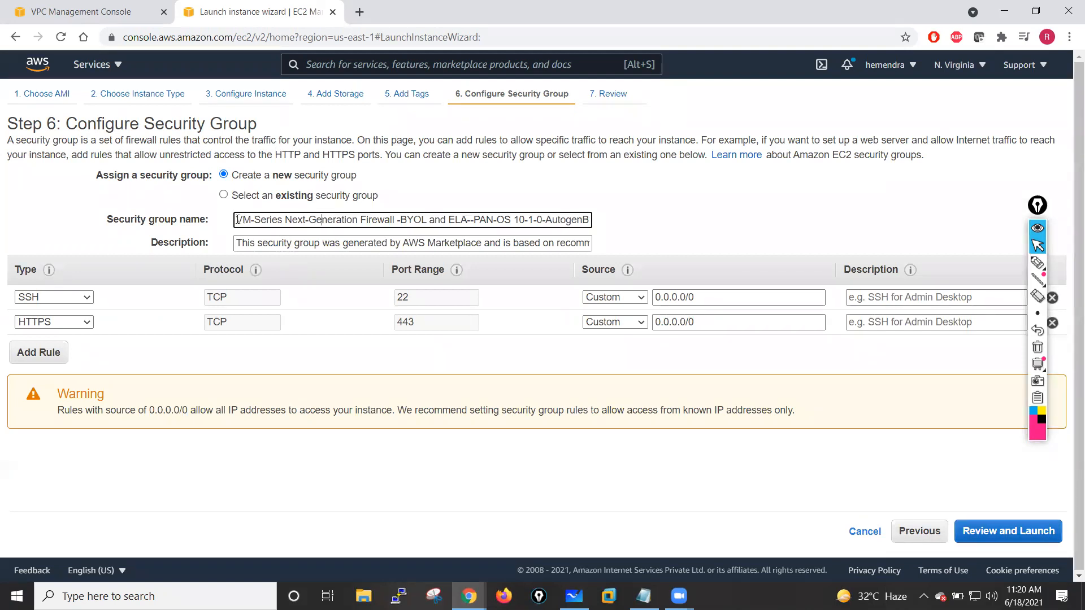
{"action": "left_click_drag", "start_coordinate": [238, 220], "coordinate": [654, 224]}
{"action": "key", "text": "BackSpace"}
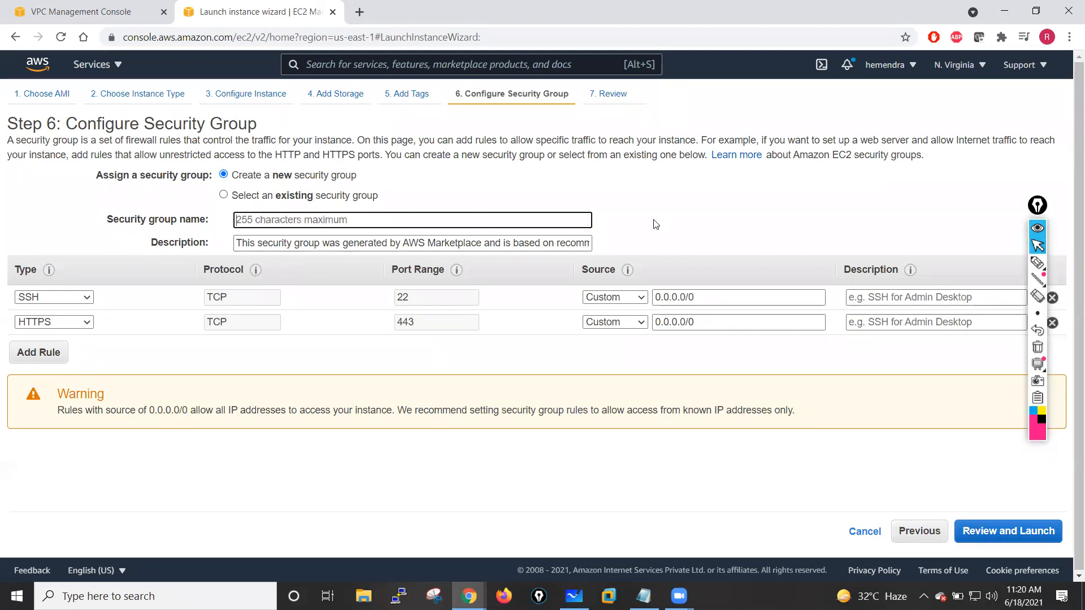
{"action": "type", "text": "PaloAlto-Lab-SG"}
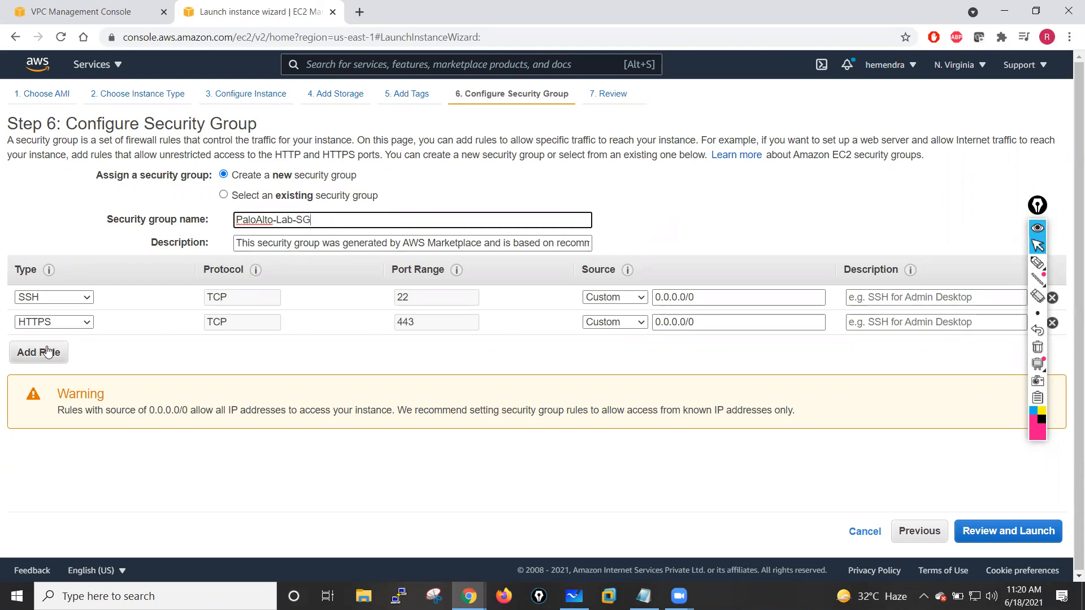
- Remove the HTTPS rule and change the remaining SSH rule's type to All traffic
{"action": "left_click", "coordinate": [1052, 325]}
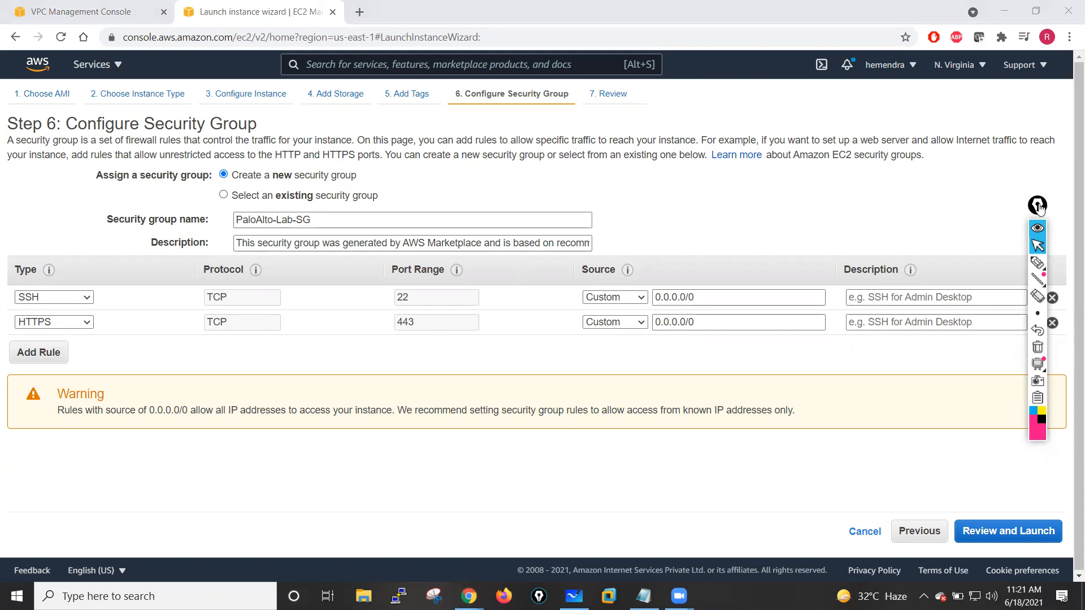
{"action": "left_click_drag", "start_coordinate": [1038, 208], "coordinate": [1025, 212]}
{"action": "left_click", "coordinate": [1051, 324]}
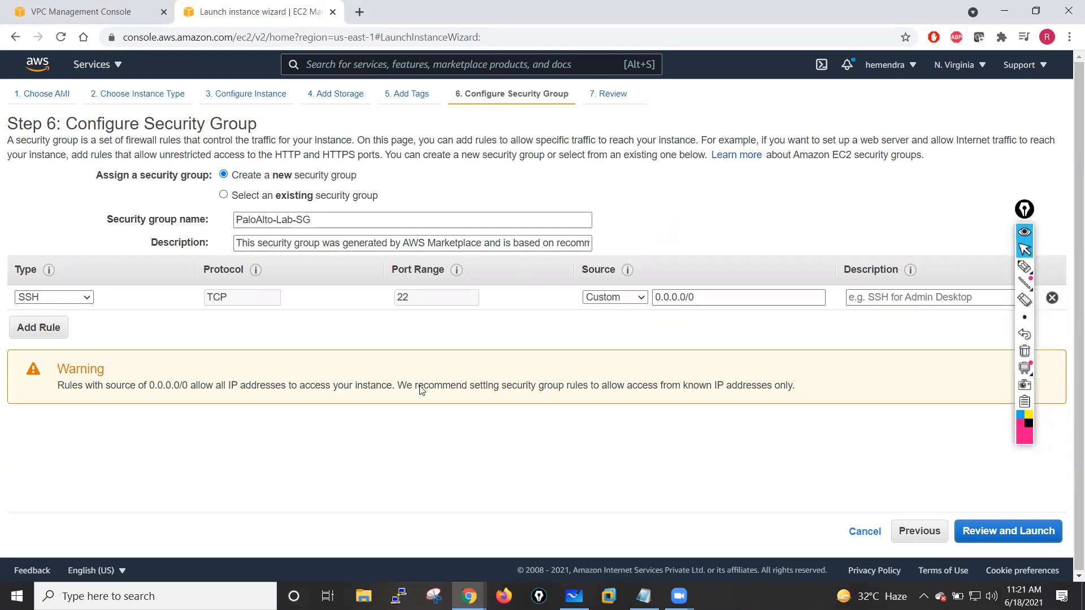
{"action": "left_click", "coordinate": [89, 298]}
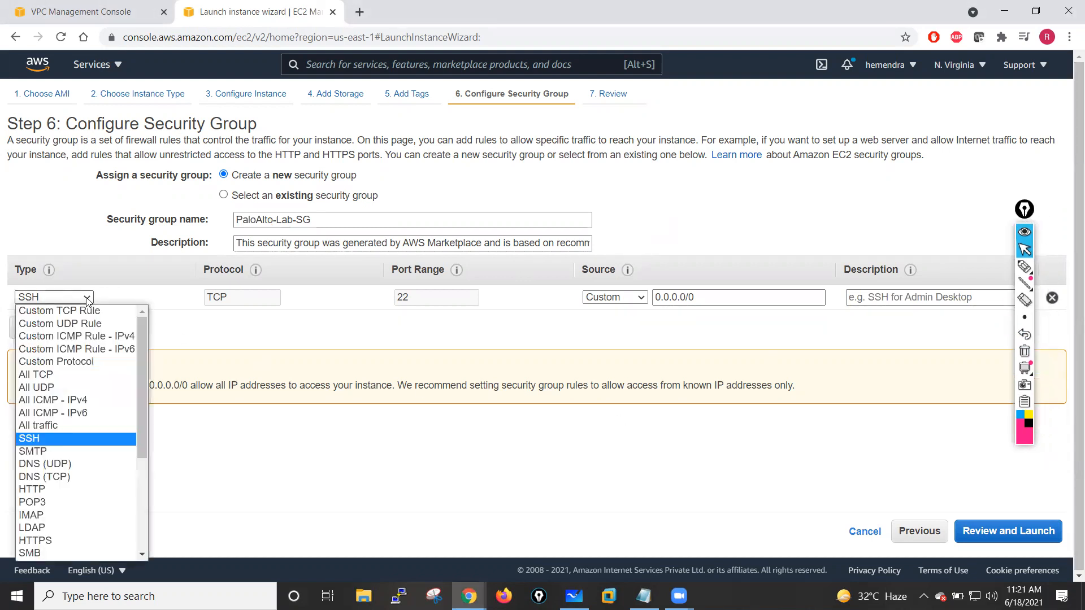
{"action": "left_click", "coordinate": [51, 427]}
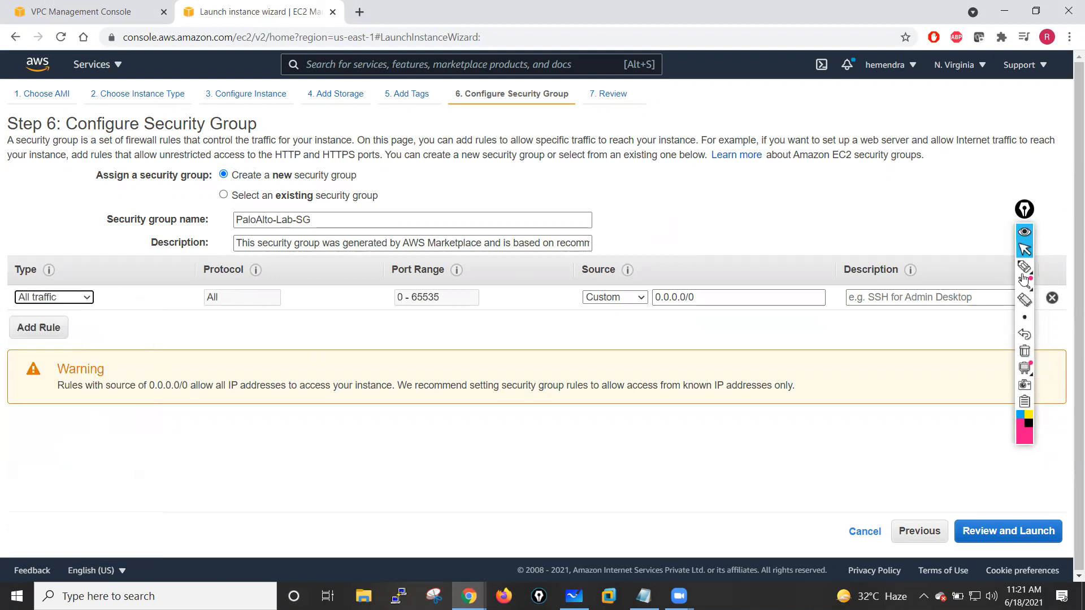
{"action": "left_click", "coordinate": [1028, 210]}
{"action": "left_click_drag", "start_coordinate": [1028, 210], "coordinate": [1036, 190]}
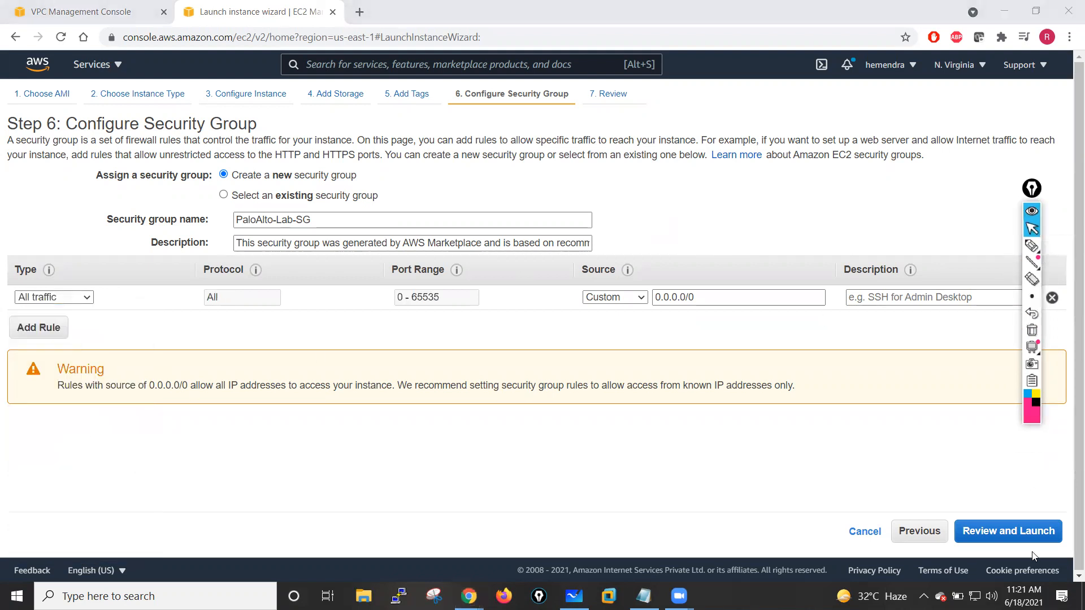
- Review and launch, acknowledging the existing jan-26-batch key pair, and launch the instance
{"action": "left_click", "coordinate": [1007, 531]}
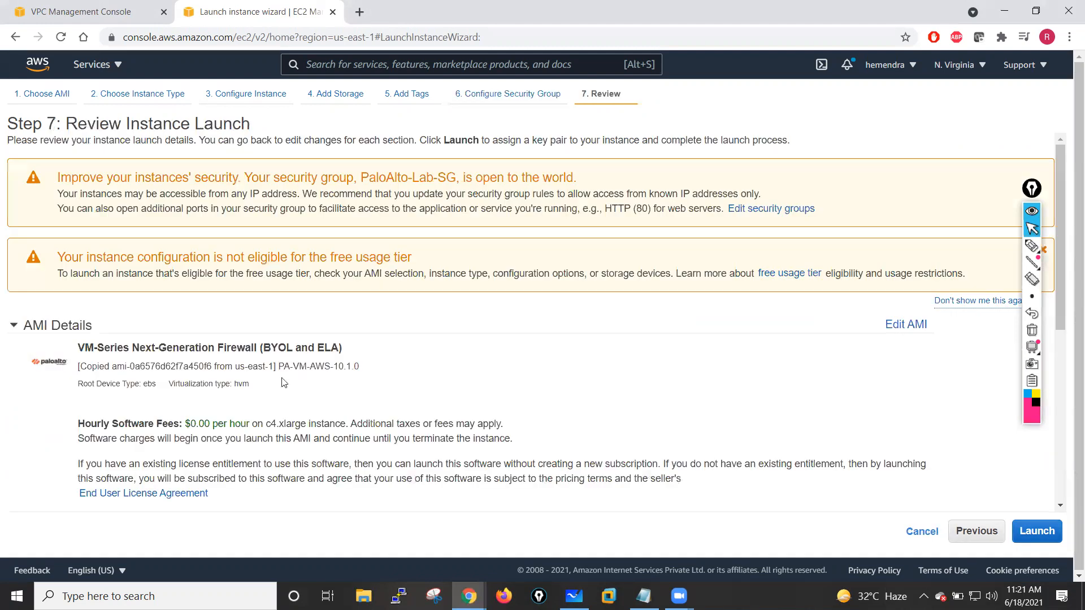
{"action": "left_click", "coordinate": [1037, 531]}
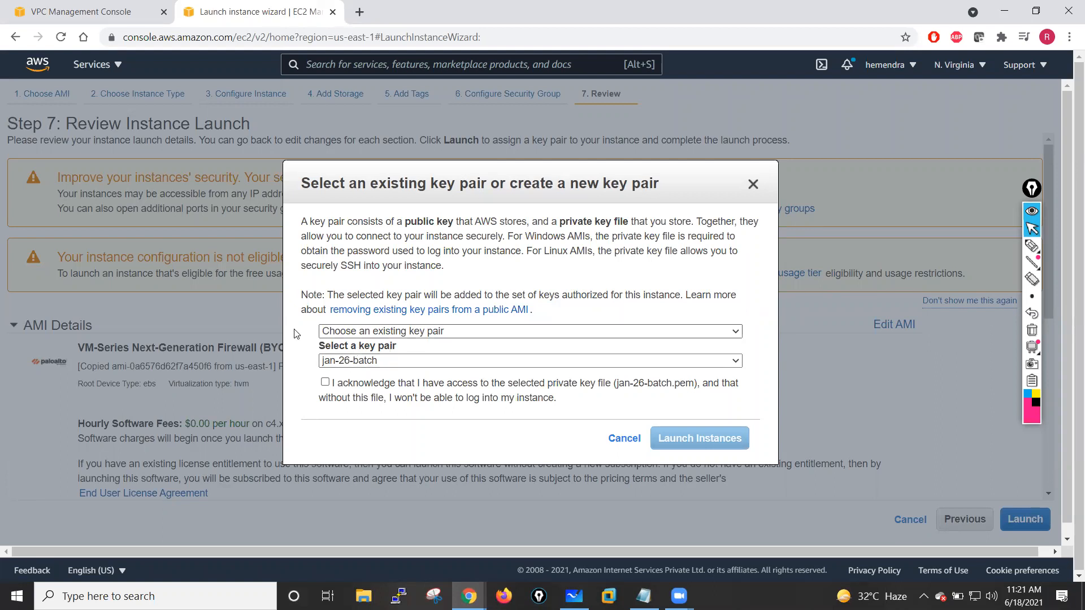
{"action": "left_click", "coordinate": [326, 383]}
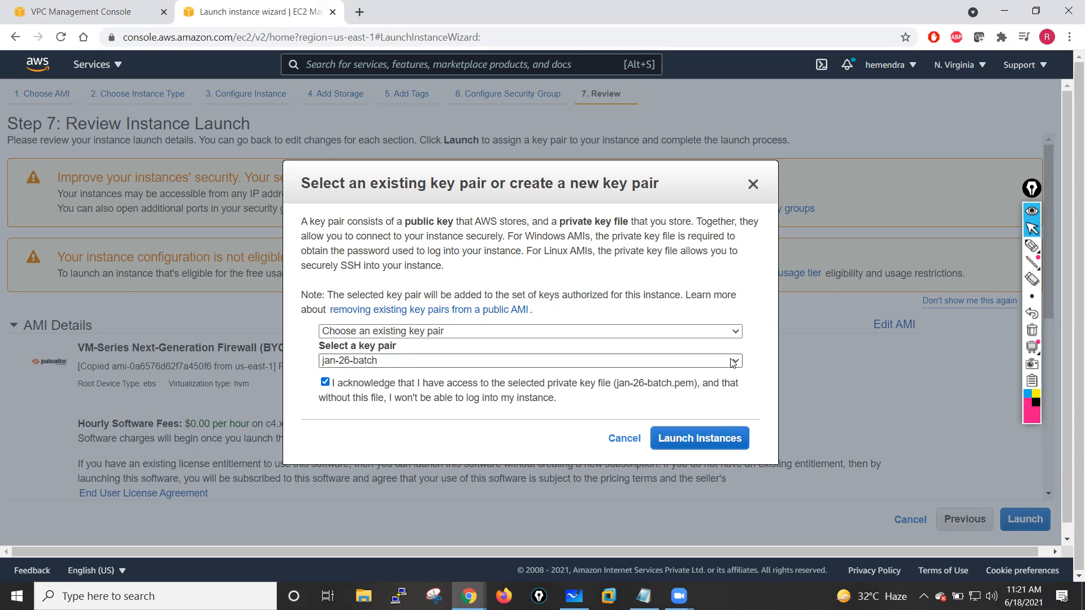
{"action": "left_click", "coordinate": [508, 331]}
{"action": "left_click", "coordinate": [428, 426]}
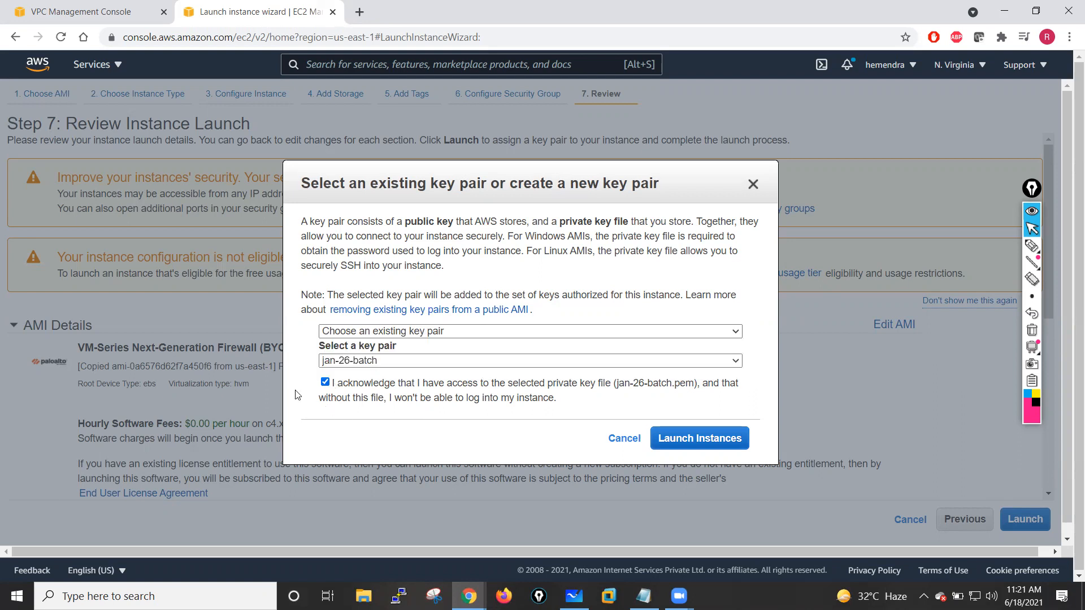
{"action": "left_click", "coordinate": [705, 441]}
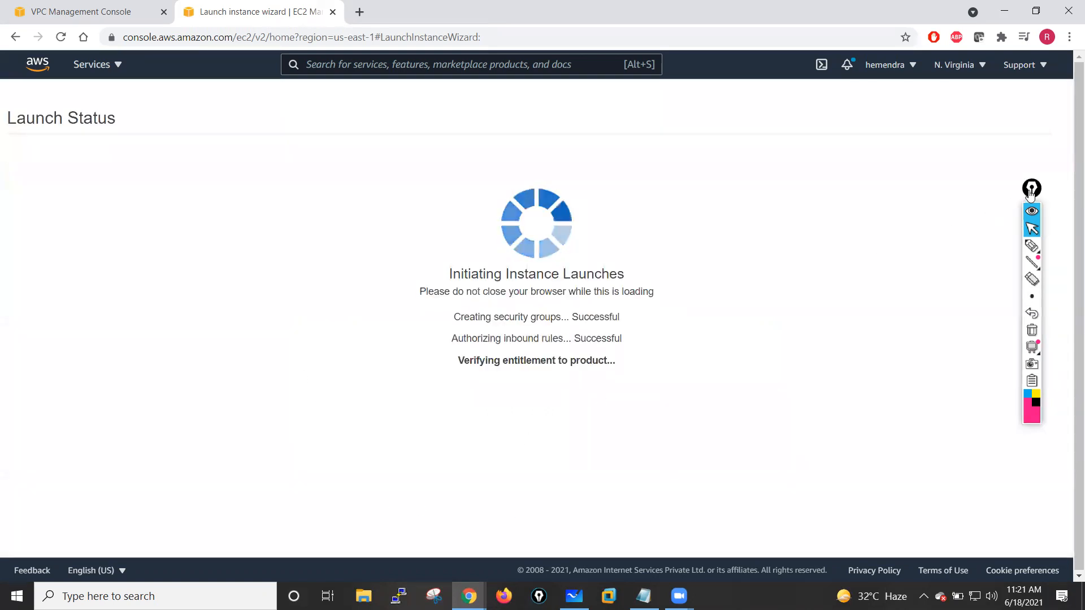
{"action": "left_click_drag", "start_coordinate": [1033, 191], "coordinate": [1057, 166]}
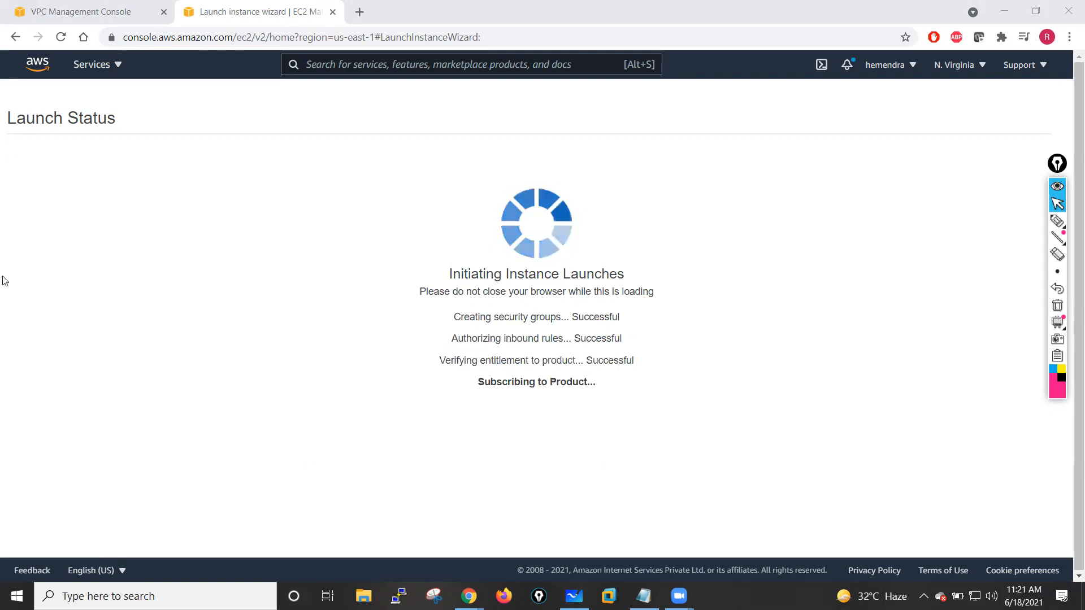
{"action": "left_click", "coordinate": [91, 8]}
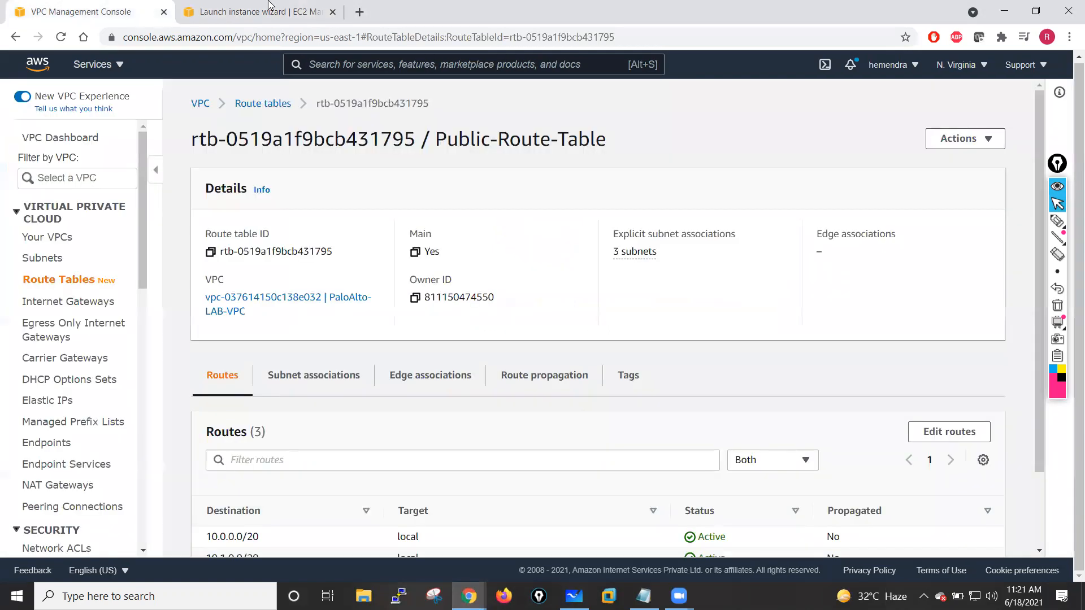
{"action": "left_click", "coordinate": [269, 6]}
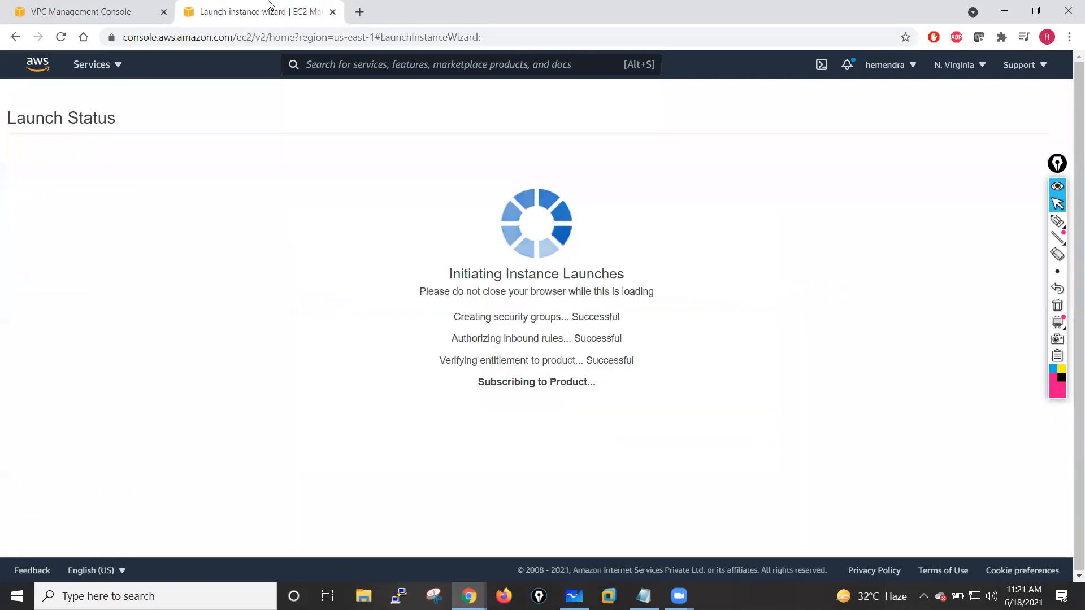
- Open the EC2 console in a new browser tab
{"action": "left_click", "coordinate": [119, 69]}
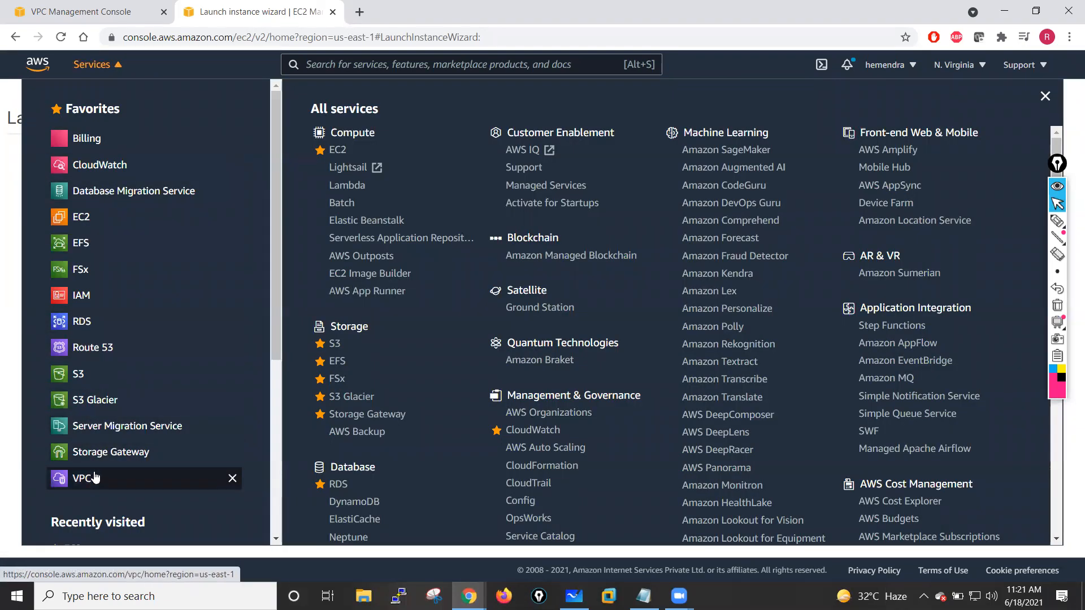
{"action": "right_click", "coordinate": [75, 218]}
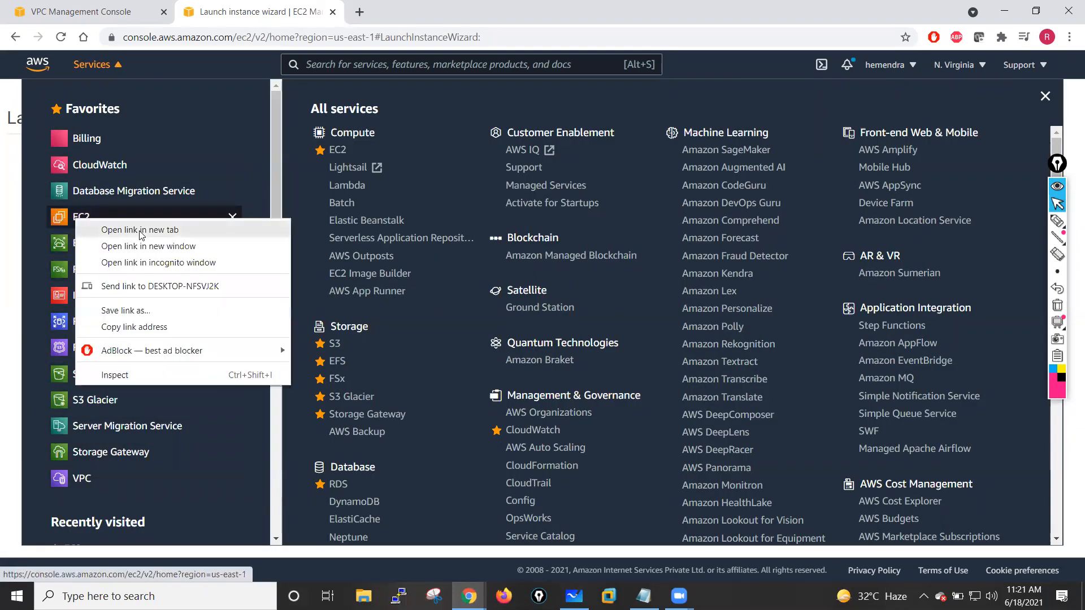
{"action": "left_click", "coordinate": [141, 230]}
{"action": "key", "text": "ctrl+Tab"}
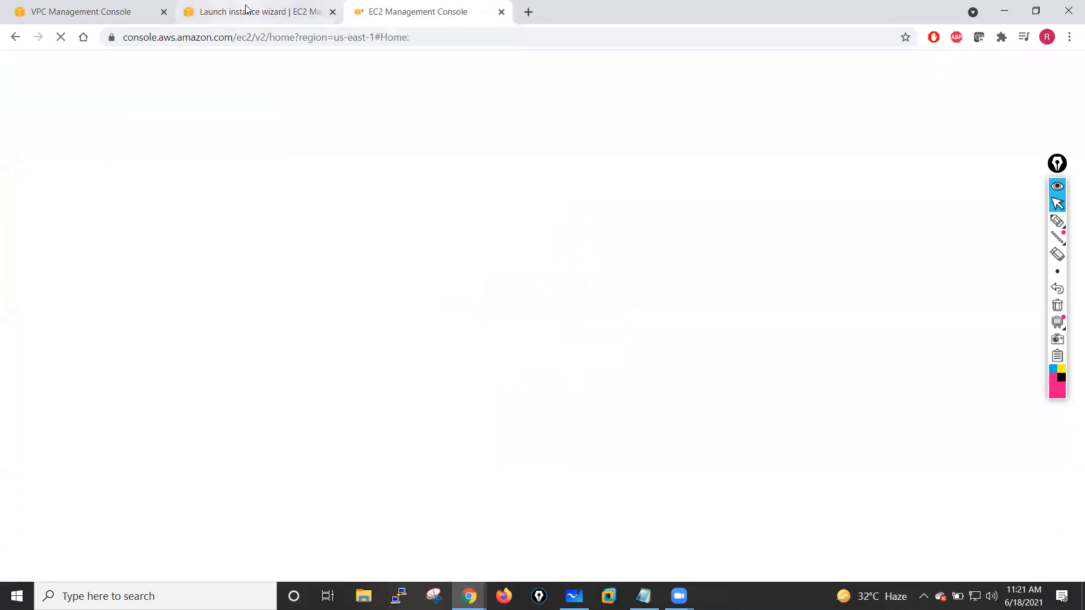
{"action": "left_click", "coordinate": [247, 9]}
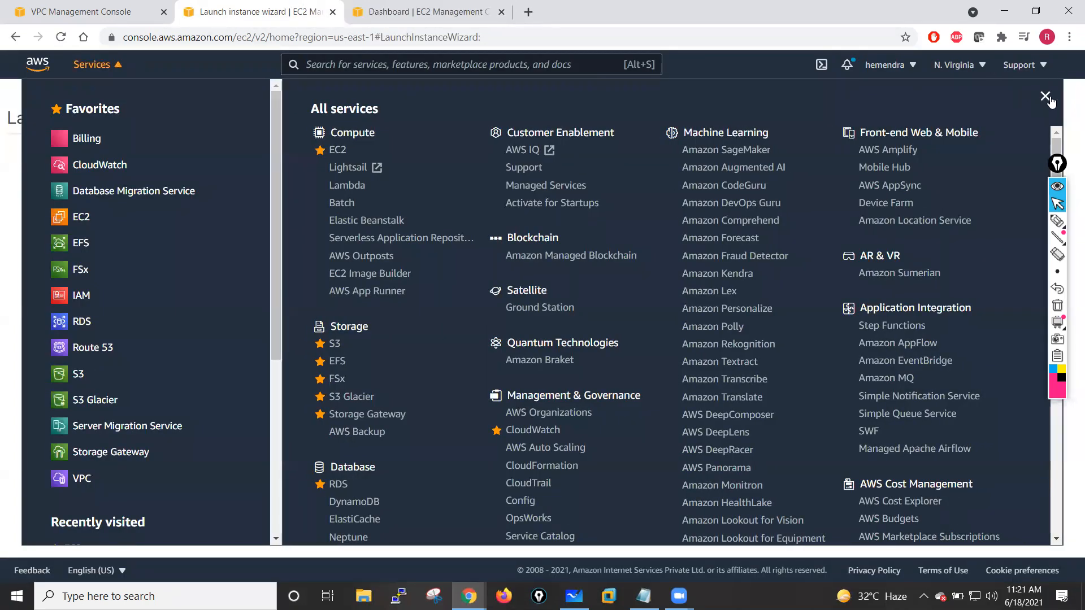
{"action": "left_click", "coordinate": [1046, 96]}
- Check the EC2 dashboard and the instance launch status progress
{"action": "left_click", "coordinate": [422, 10]}
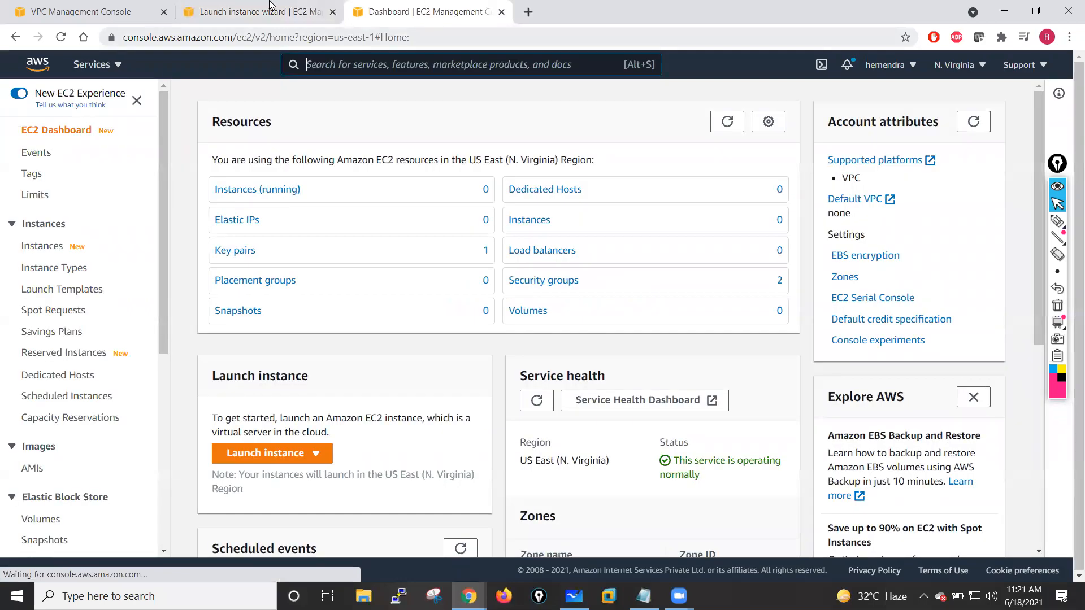
{"action": "left_click", "coordinate": [289, 4]}
{"action": "left_click", "coordinate": [411, 7]}
{"action": "left_click", "coordinate": [247, 9]}
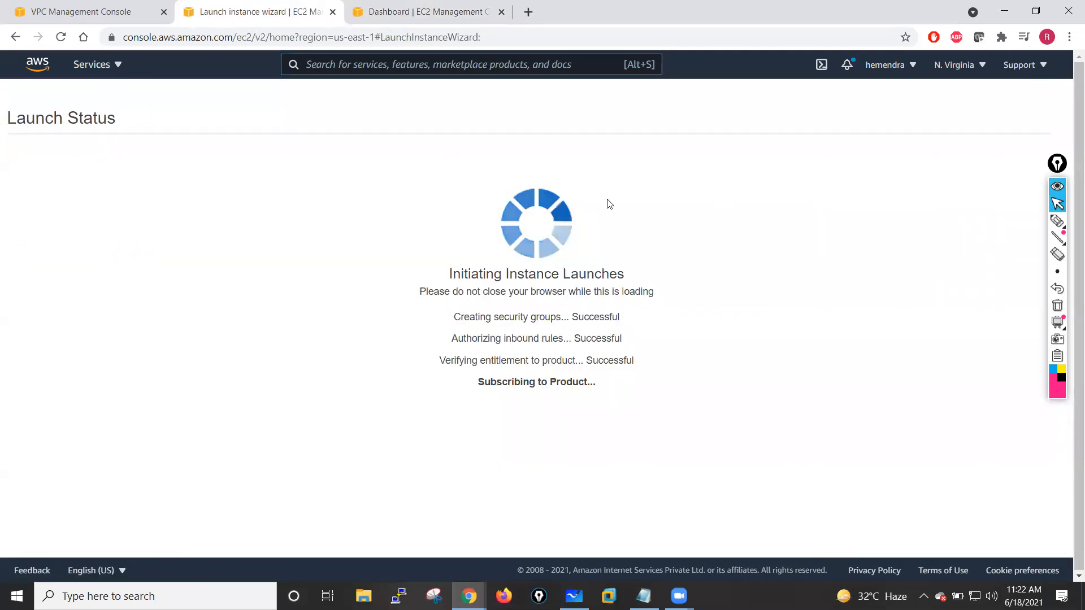
{"action": "left_click", "coordinate": [413, 11]}
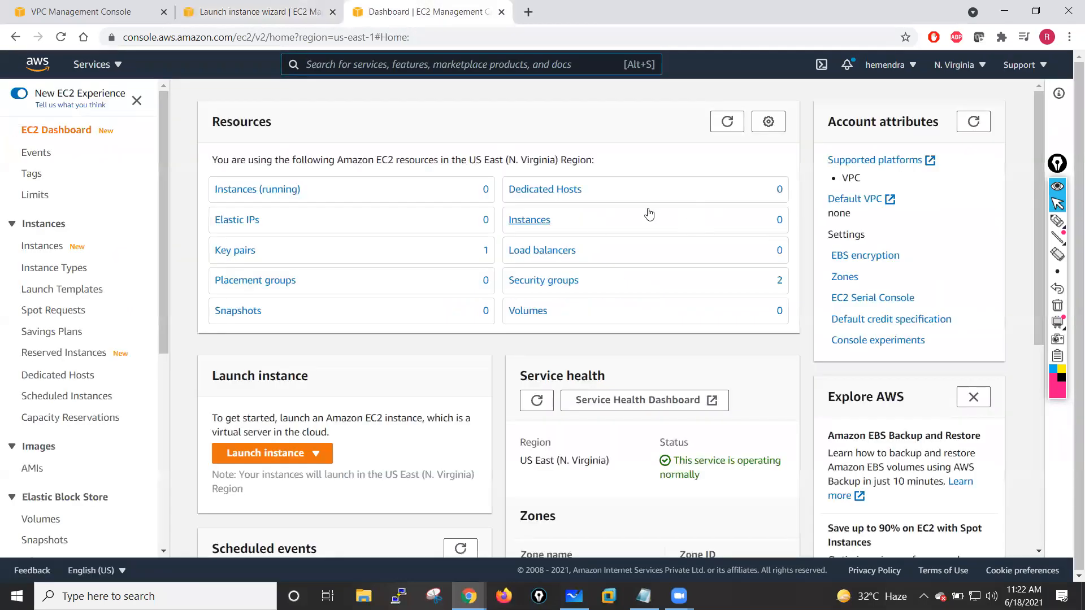
{"action": "left_click", "coordinate": [247, 11]}
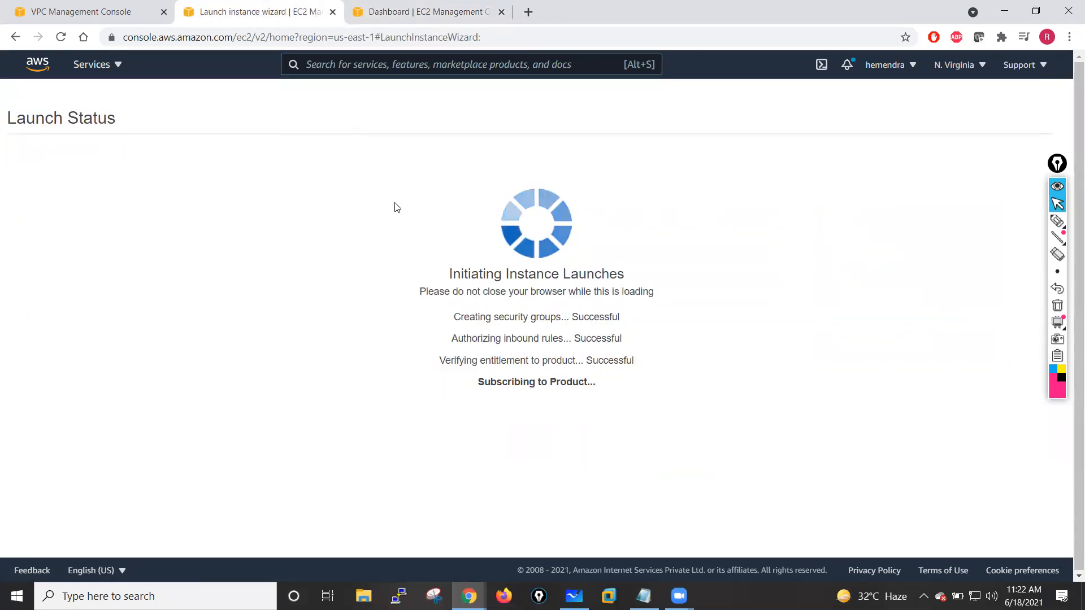
{"action": "left_click", "coordinate": [461, 6]}
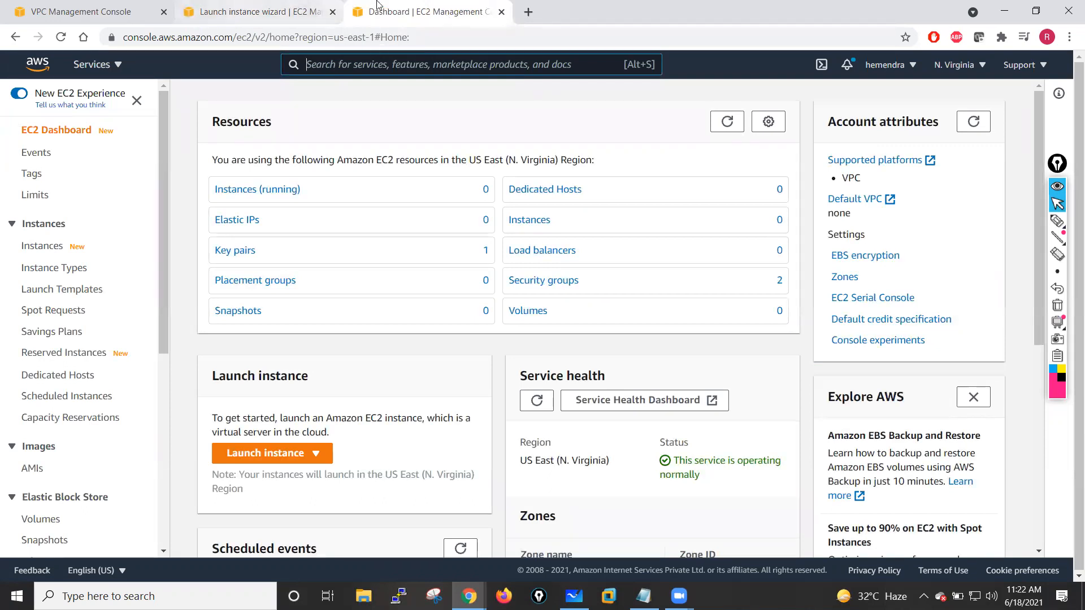
- Open Network Interfaces and begin a new interface described Inside-NIC in the Private-Subnet-Inside subnet
{"action": "left_click_drag", "start_coordinate": [165, 328], "coordinate": [149, 515]}
{"action": "left_click", "coordinate": [67, 365]}
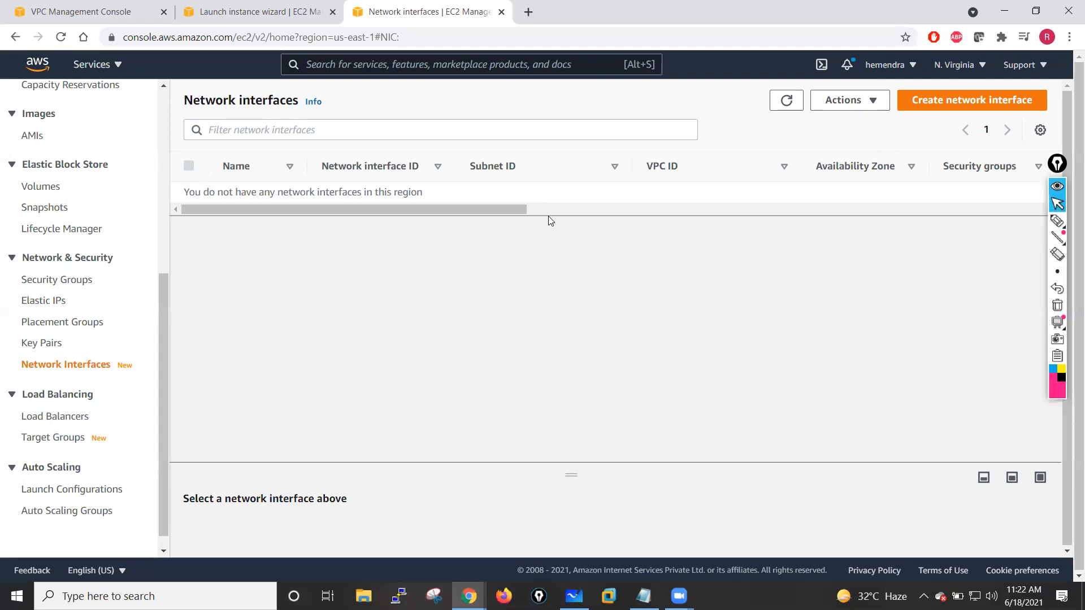
{"action": "left_click", "coordinate": [953, 107]}
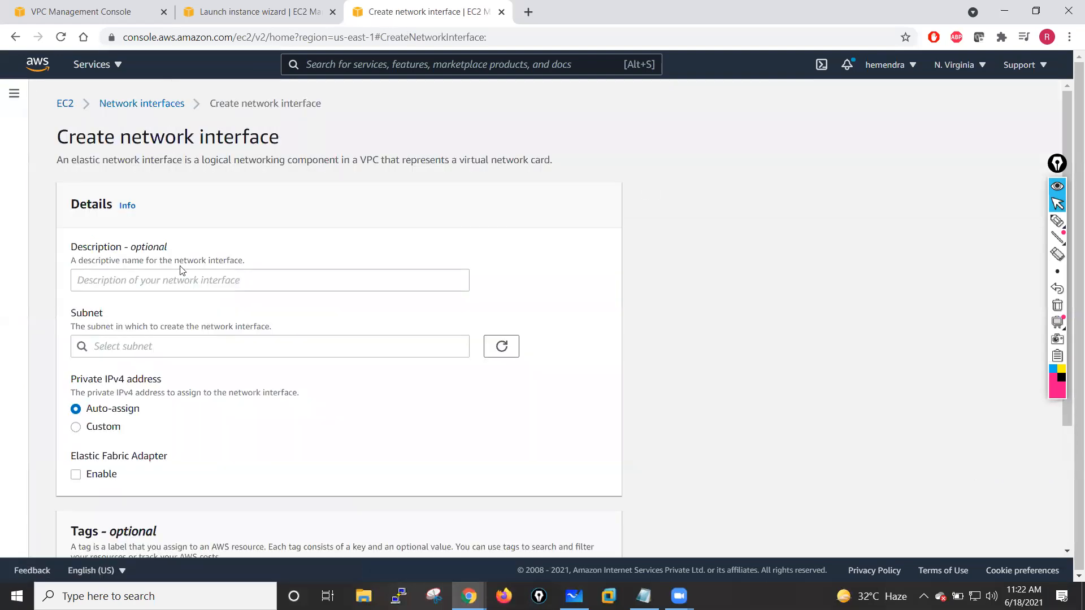
{"action": "left_click", "coordinate": [178, 281]}
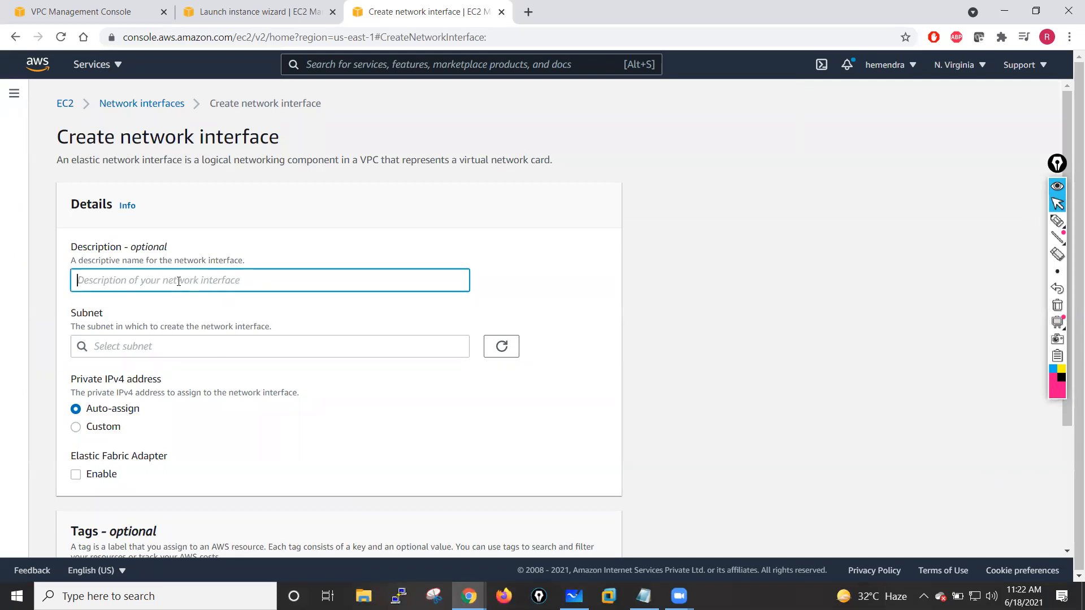
{"action": "type", "text": "Inside-NIC"}
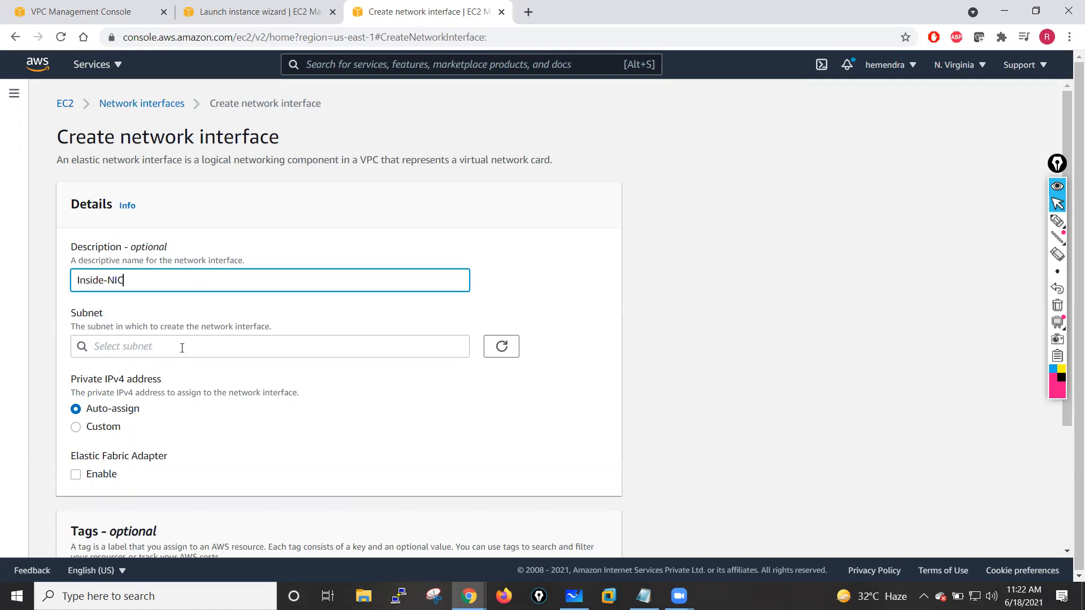
{"action": "left_click", "coordinate": [182, 348]}
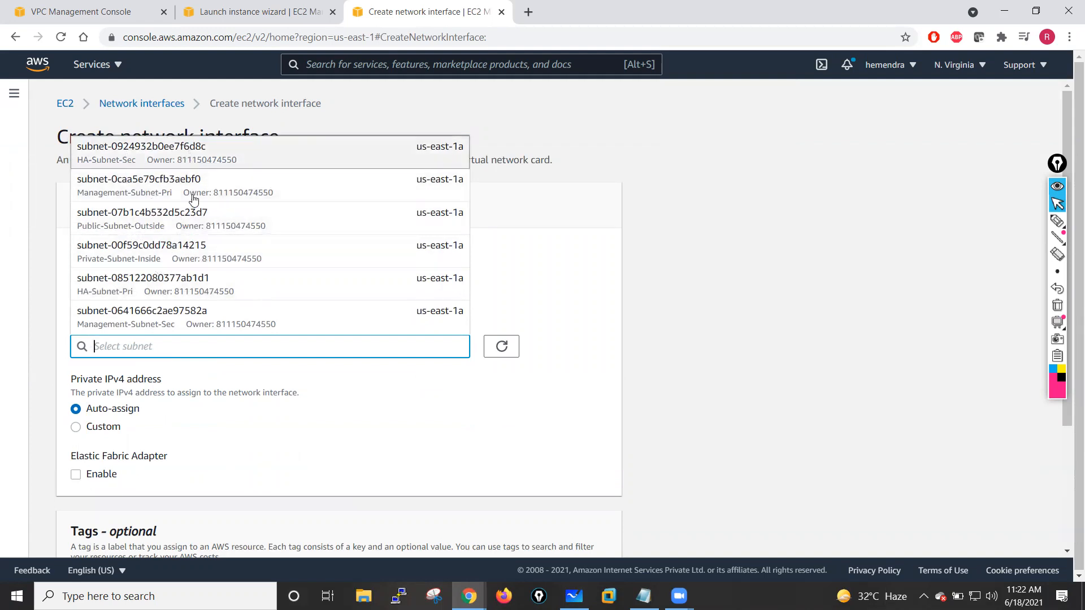
{"action": "scroll", "coordinate": [195, 316], "scroll_direction": "down", "scroll_amount": 3}
{"action": "scroll", "coordinate": [181, 186], "scroll_direction": "up", "scroll_amount": 3}
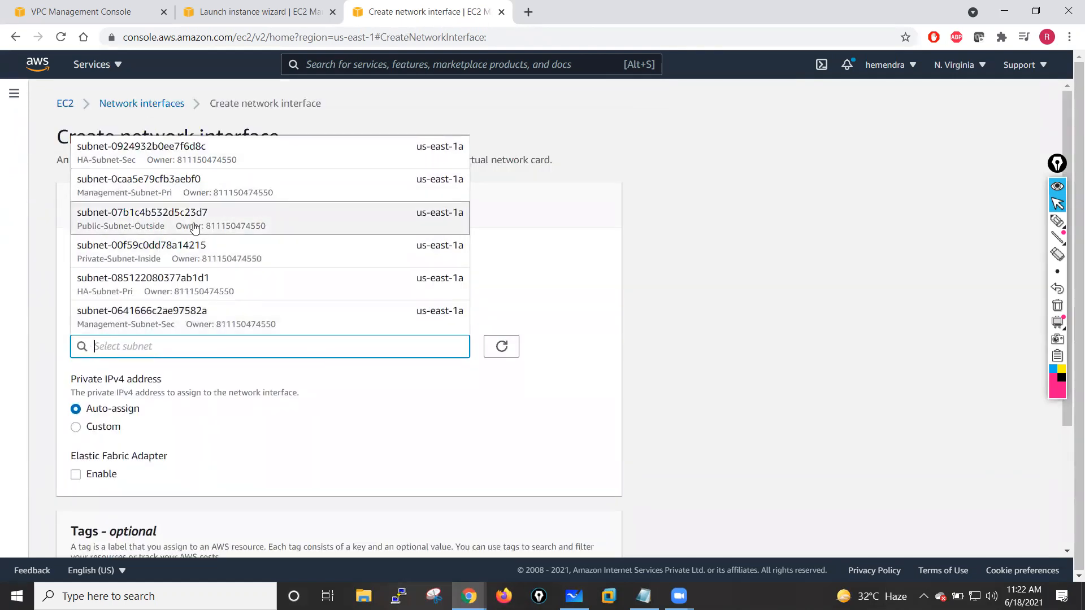
{"action": "left_click", "coordinate": [137, 257]}
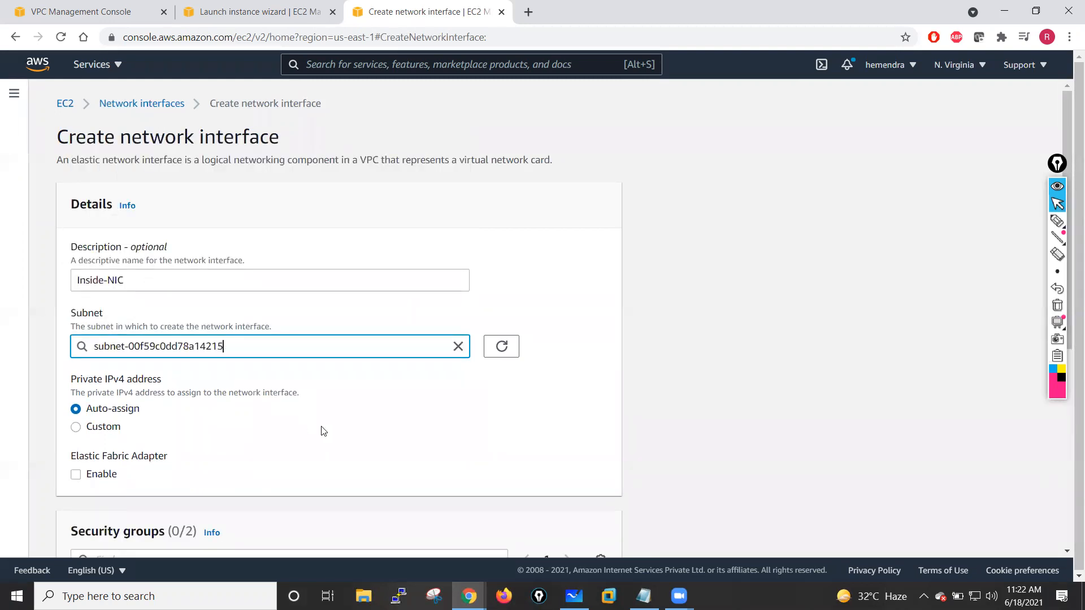
{"action": "scroll", "coordinate": [324, 431], "scroll_direction": "down", "scroll_amount": 3}
{"action": "scroll", "coordinate": [325, 278], "scroll_direction": "up", "scroll_amount": 2}
{"action": "scroll", "coordinate": [324, 275], "scroll_direction": "down", "scroll_amount": 3}
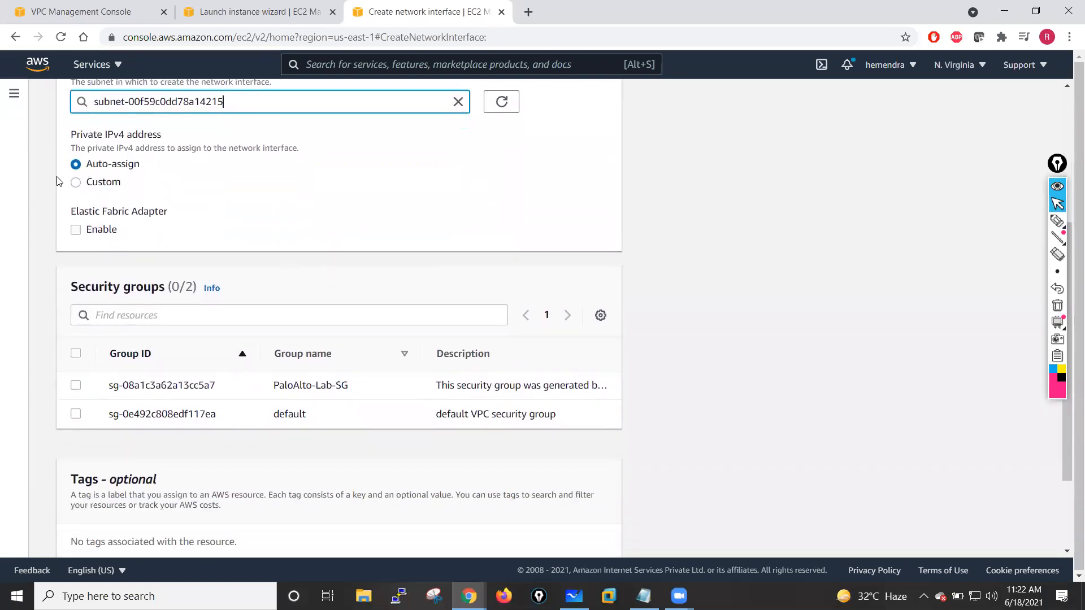
{"action": "left_click", "coordinate": [76, 182]}
{"action": "left_click", "coordinate": [123, 219]}
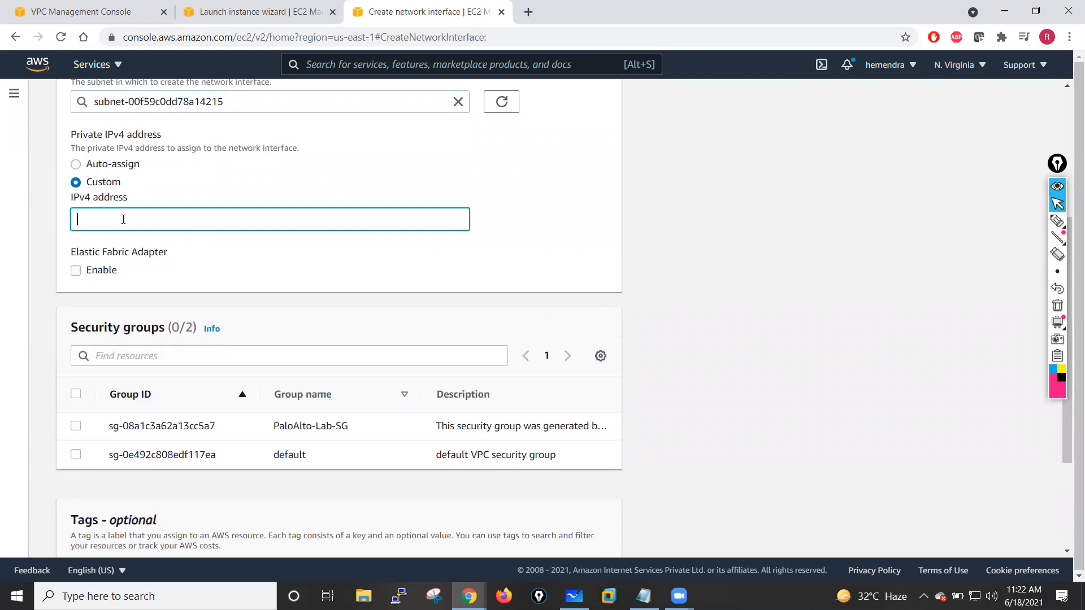
{"action": "scroll", "coordinate": [123, 219], "scroll_direction": "up", "scroll_amount": 3}
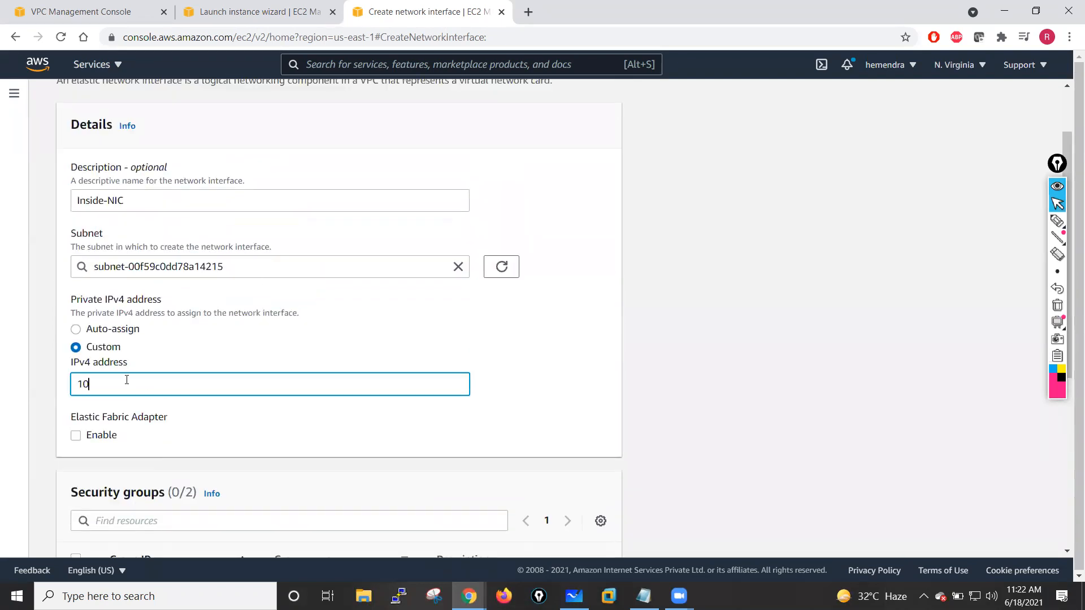
{"action": "type", "text": "10.1.1.250/24"}
{"action": "left_click", "coordinate": [547, 322]}
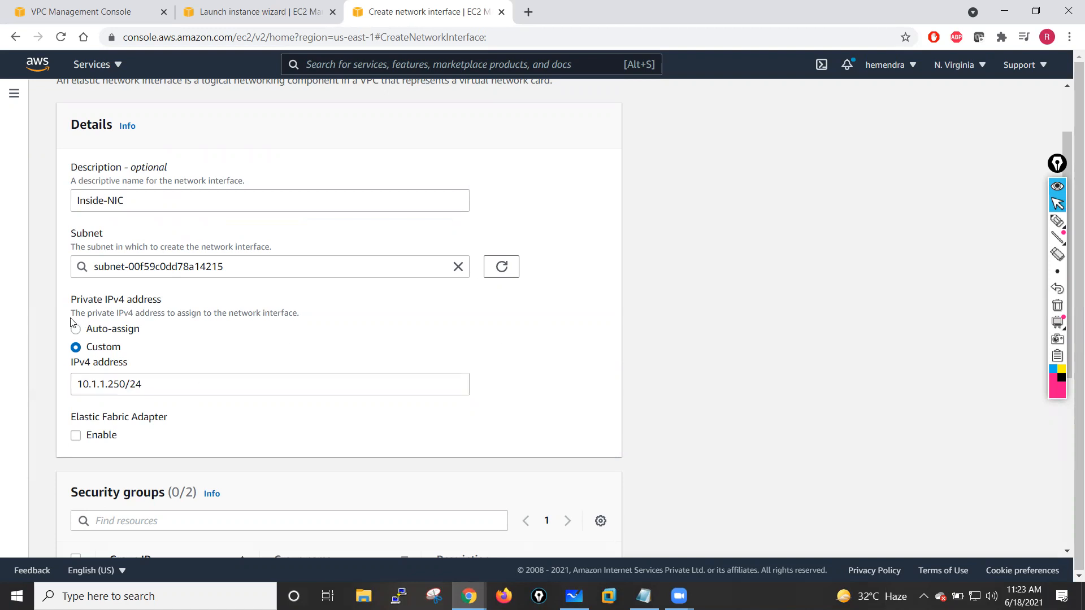
{"action": "left_click", "coordinate": [78, 331]}
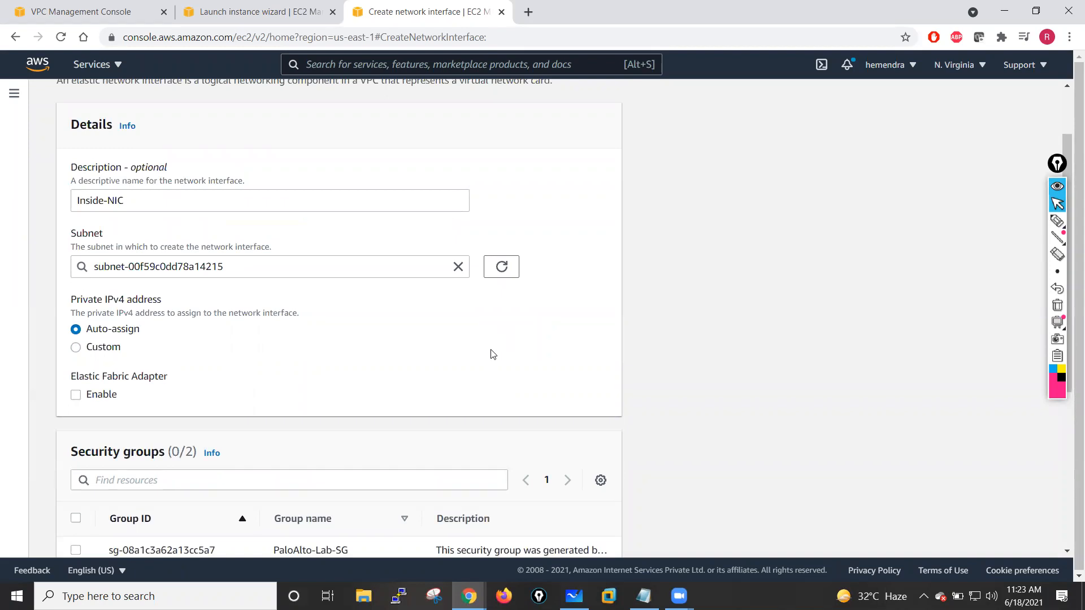
- Assign the PaloAlto-Lab-SG security group to the Inside-NIC interface
{"action": "scroll", "coordinate": [491, 353], "scroll_direction": "down", "scroll_amount": 3}
{"action": "scroll", "coordinate": [492, 351], "scroll_direction": "down", "scroll_amount": 2}
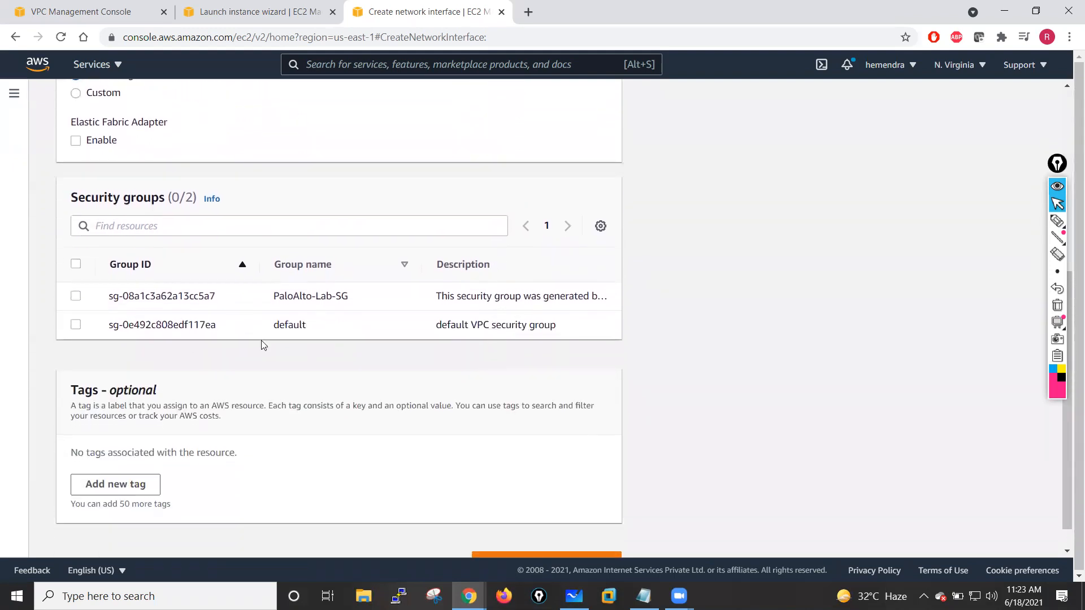
{"action": "left_click", "coordinate": [75, 296]}
{"action": "scroll", "coordinate": [460, 402], "scroll_direction": "down", "scroll_amount": 1}
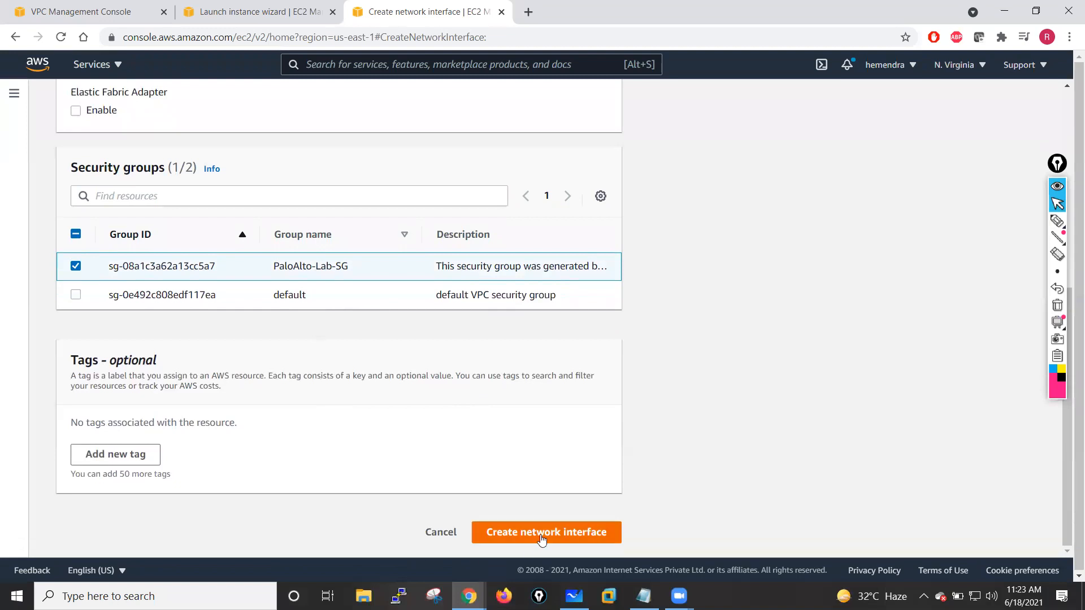
{"action": "scroll", "coordinate": [473, 446], "scroll_direction": "up", "scroll_amount": 6}
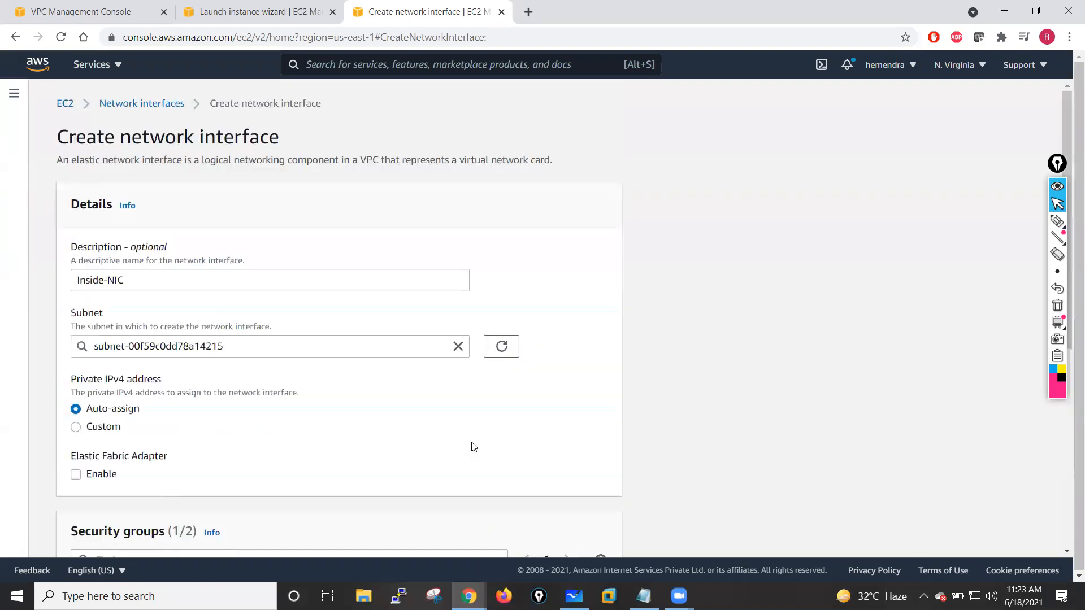
{"action": "scroll", "coordinate": [473, 447], "scroll_direction": "down", "scroll_amount": 1}
{"action": "scroll", "coordinate": [472, 446], "scroll_direction": "up", "scroll_amount": 1}
- Copy the description, add a Name tag with value Inside-NIC, and create the network interface
{"action": "left_click_drag", "start_coordinate": [126, 281], "coordinate": [78, 282]}
{"action": "key", "text": "ctrl+c"}
{"action": "scroll", "coordinate": [302, 431], "scroll_direction": "down", "scroll_amount": 6}
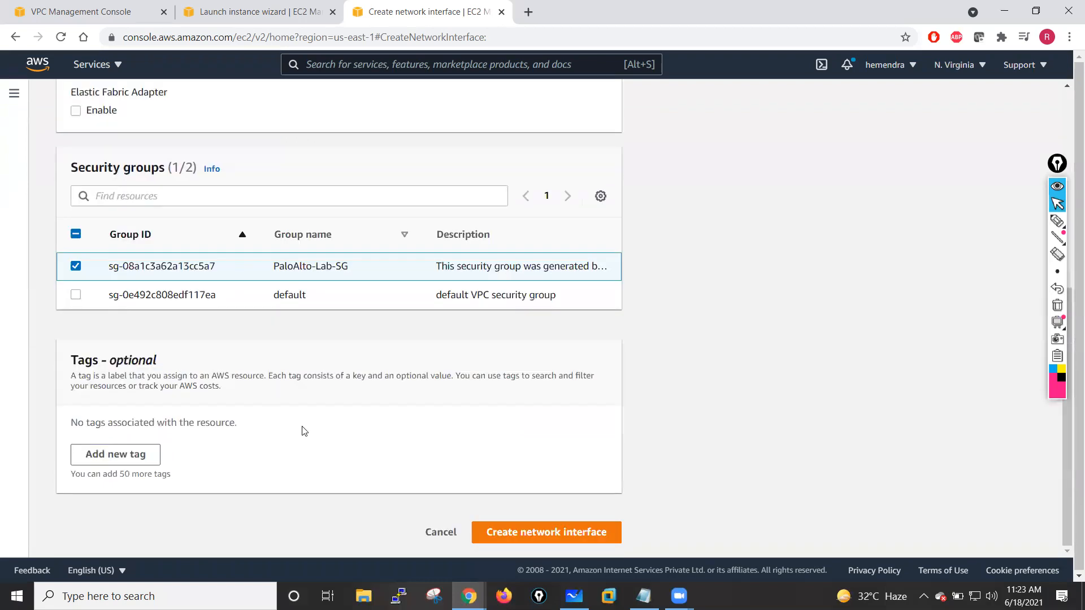
{"action": "left_click", "coordinate": [130, 447]}
{"action": "type", "text": "Name"}
{"action": "left_click", "coordinate": [332, 443]}
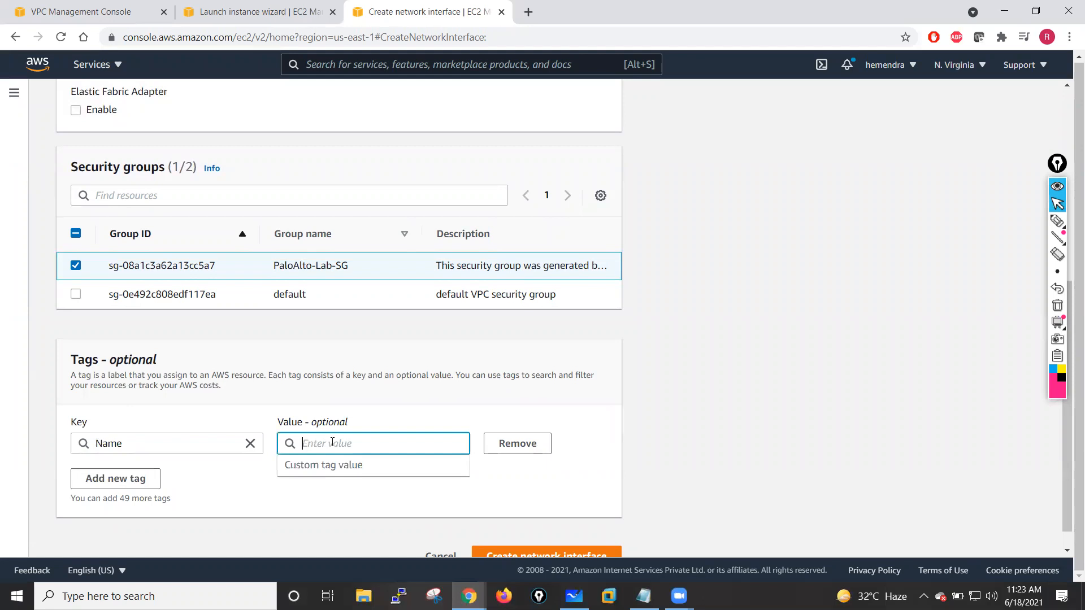
{"action": "key", "text": "ctrl+v"}
{"action": "left_click", "coordinate": [231, 508]}
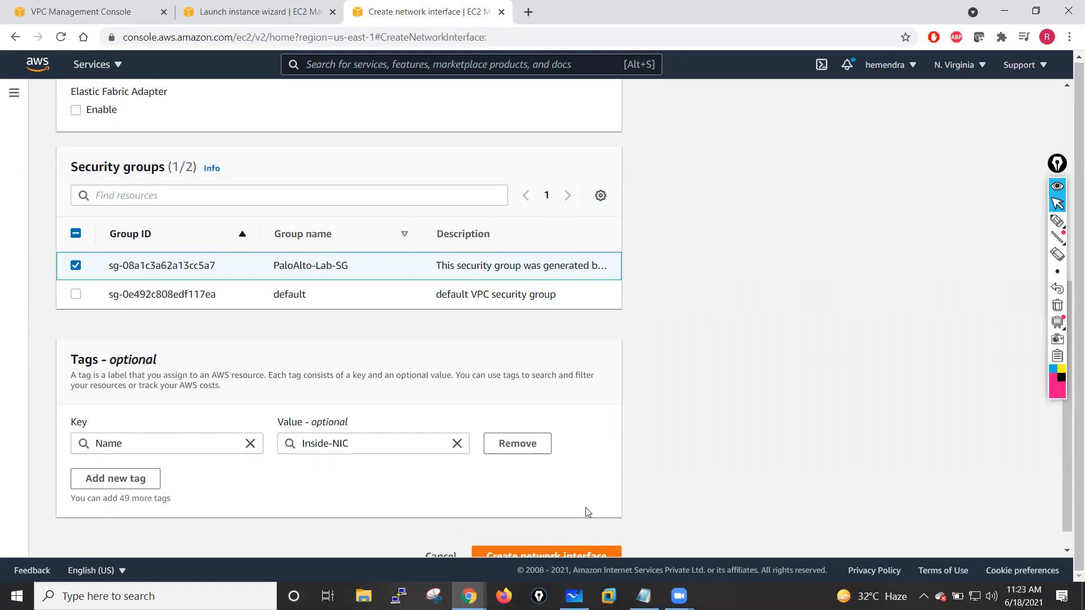
{"action": "scroll", "coordinate": [582, 514], "scroll_direction": "down", "scroll_amount": 1}
{"action": "left_click", "coordinate": [563, 532]}
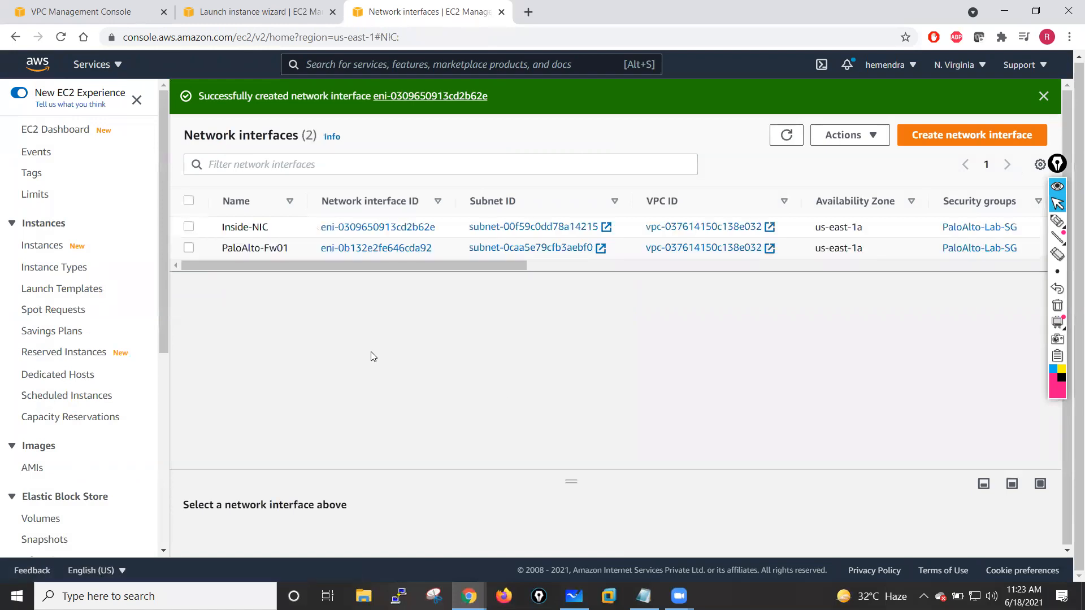
- Begin another network interface described Outside-NIC in the Public-Subnet-Outside subnet
{"action": "left_click", "coordinate": [955, 136]}
{"action": "left_click", "coordinate": [215, 283]}
{"action": "type", "text": "O"}
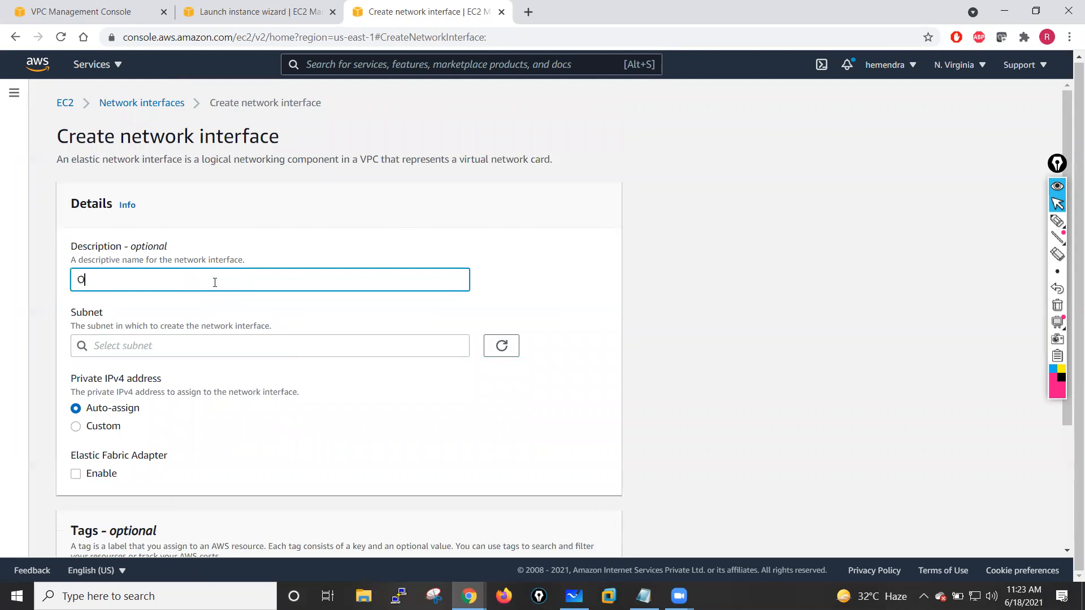
{"action": "type", "text": "utside-NOIC"}
{"action": "left_click", "coordinate": [240, 343]}
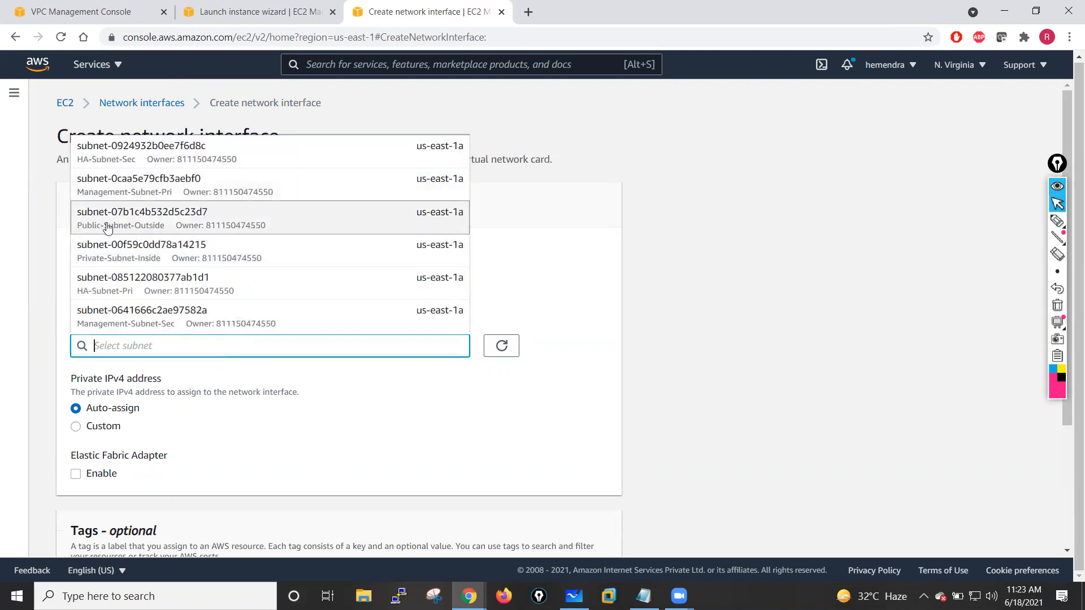
{"action": "left_click", "coordinate": [155, 227]}
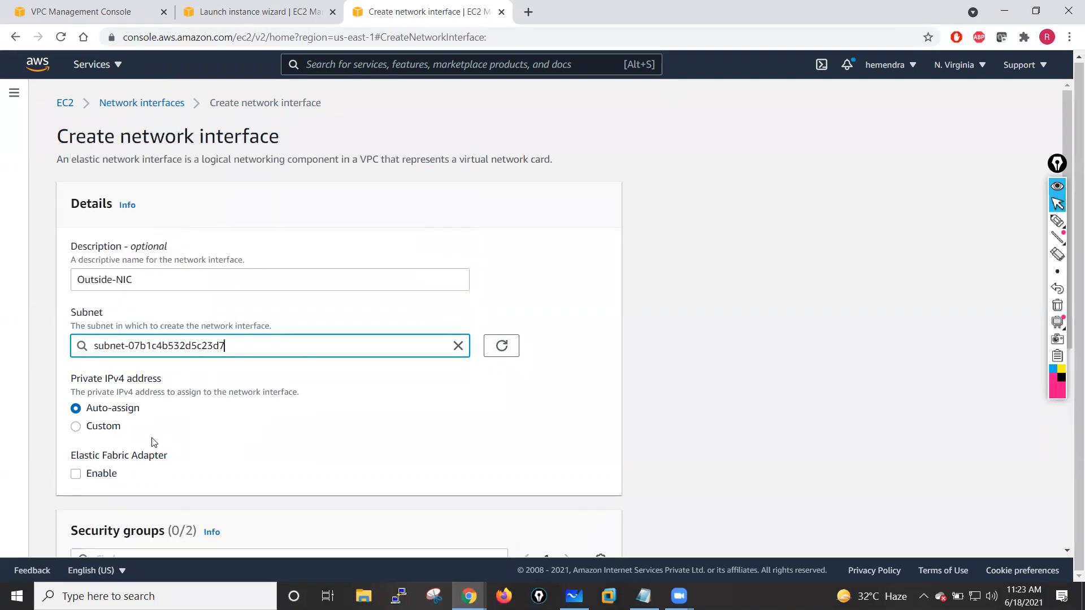
- Assign the PaloAlto-Lab-SG security group to the Outside-NIC interface
{"action": "scroll", "coordinate": [150, 443], "scroll_direction": "down", "scroll_amount": 4}
{"action": "scroll", "coordinate": [217, 433], "scroll_direction": "down", "scroll_amount": 1}
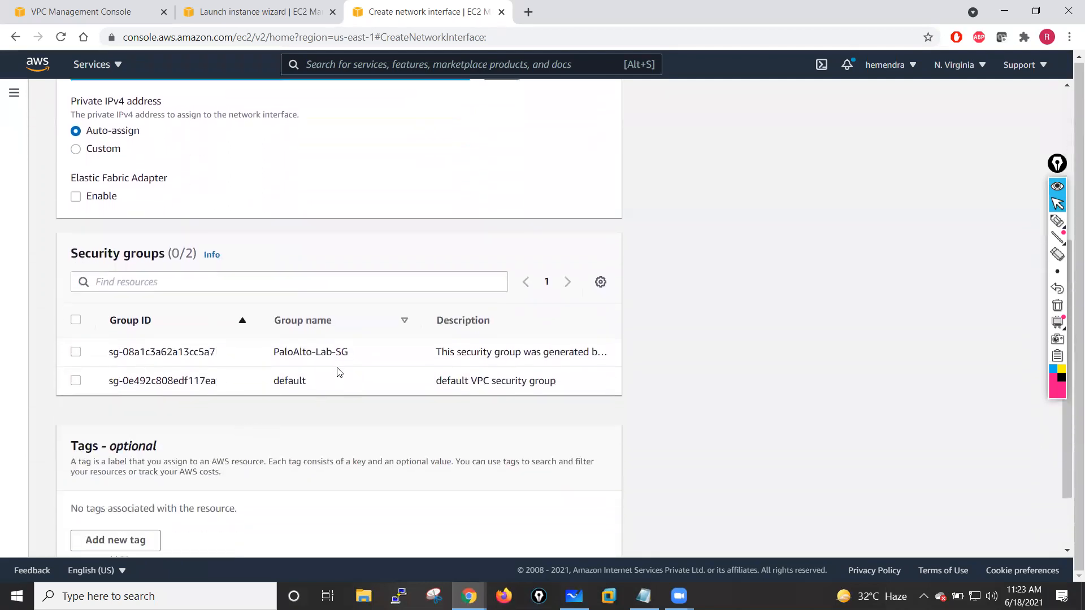
{"action": "left_click", "coordinate": [89, 363]}
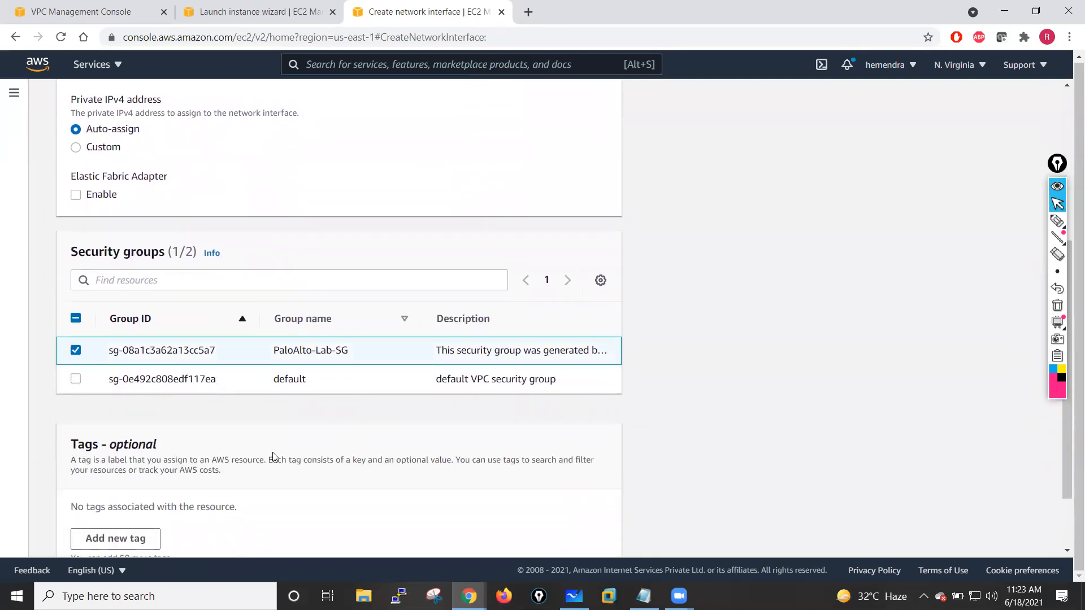
{"action": "scroll", "coordinate": [272, 452], "scroll_direction": "down", "scroll_amount": 2}
{"action": "scroll", "coordinate": [246, 260], "scroll_direction": "up", "scroll_amount": 6}
- Copy the description, add a Name tag with value Outside-NIC, and create the network interface
{"action": "left_click_drag", "start_coordinate": [160, 270], "coordinate": [67, 281]}
{"action": "key", "text": "ctrl+c"}
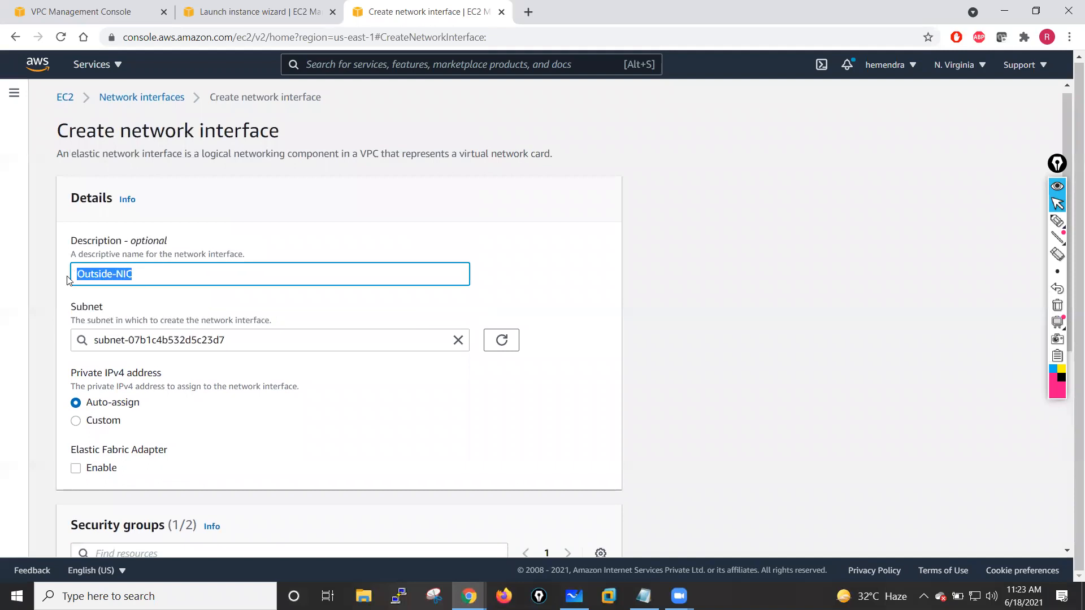
{"action": "scroll", "coordinate": [339, 472], "scroll_direction": "down", "scroll_amount": 5}
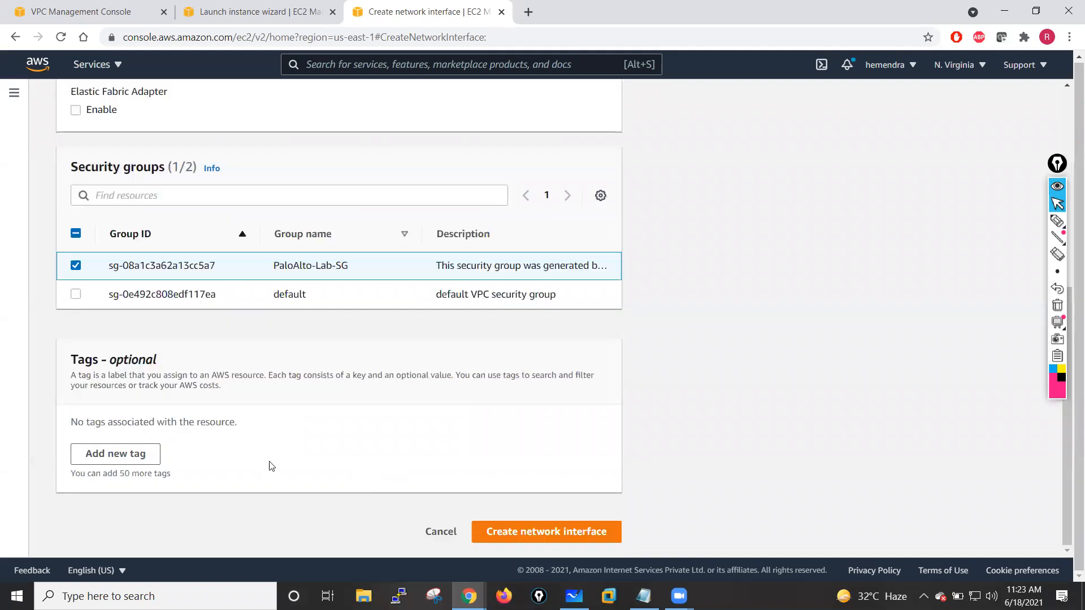
{"action": "left_click", "coordinate": [141, 452]}
{"action": "type", "text": "Name"}
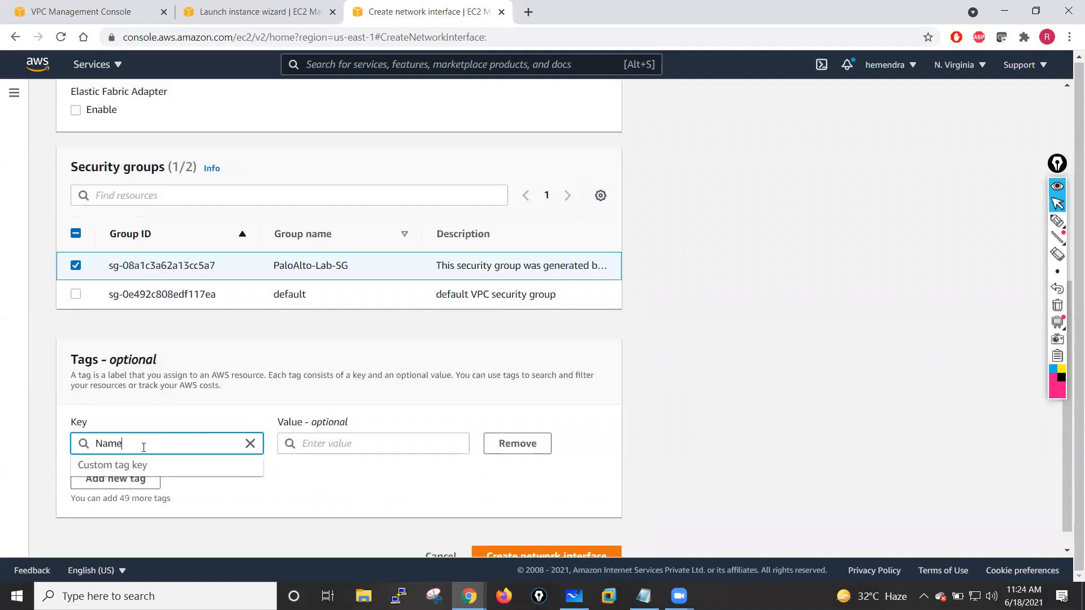
{"action": "left_click", "coordinate": [313, 446]}
{"action": "key", "text": "ctrl+v"}
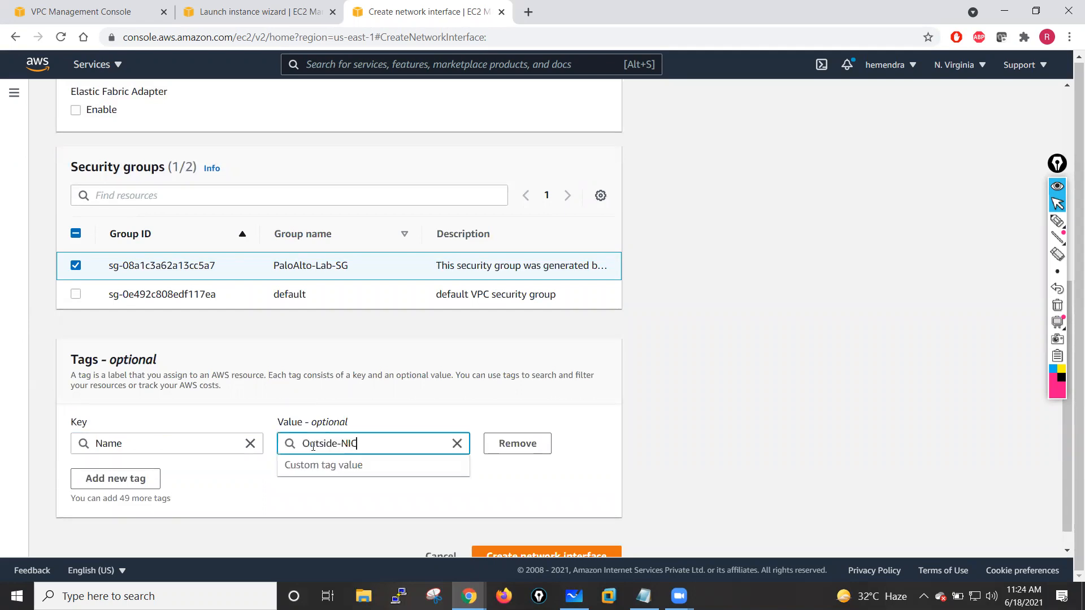
{"action": "left_click", "coordinate": [616, 520]}
{"action": "scroll", "coordinate": [616, 520], "scroll_direction": "down", "scroll_amount": 1}
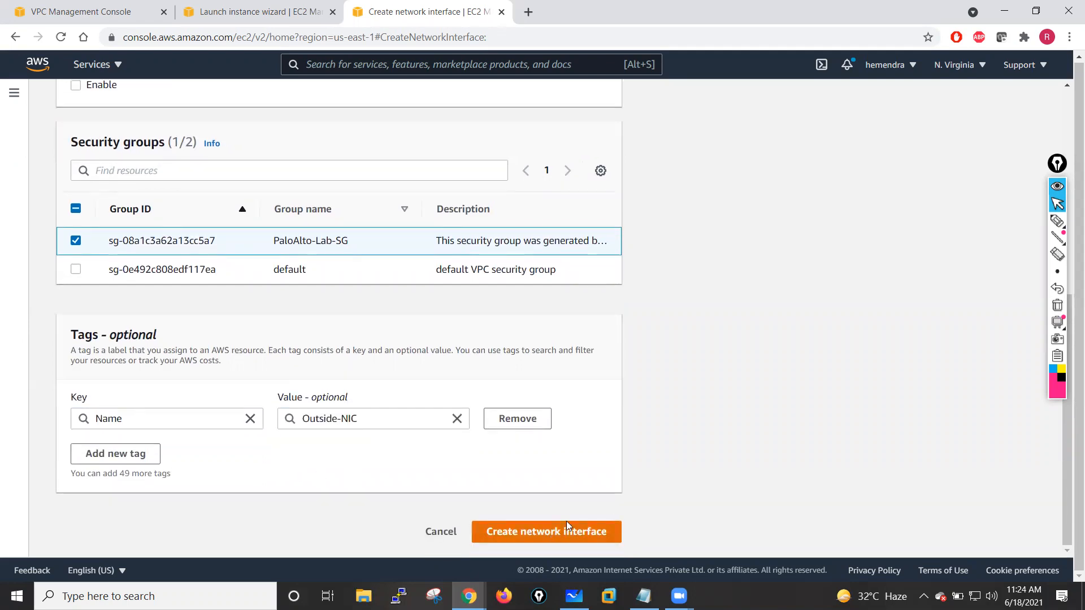
{"action": "left_click", "coordinate": [565, 530]}
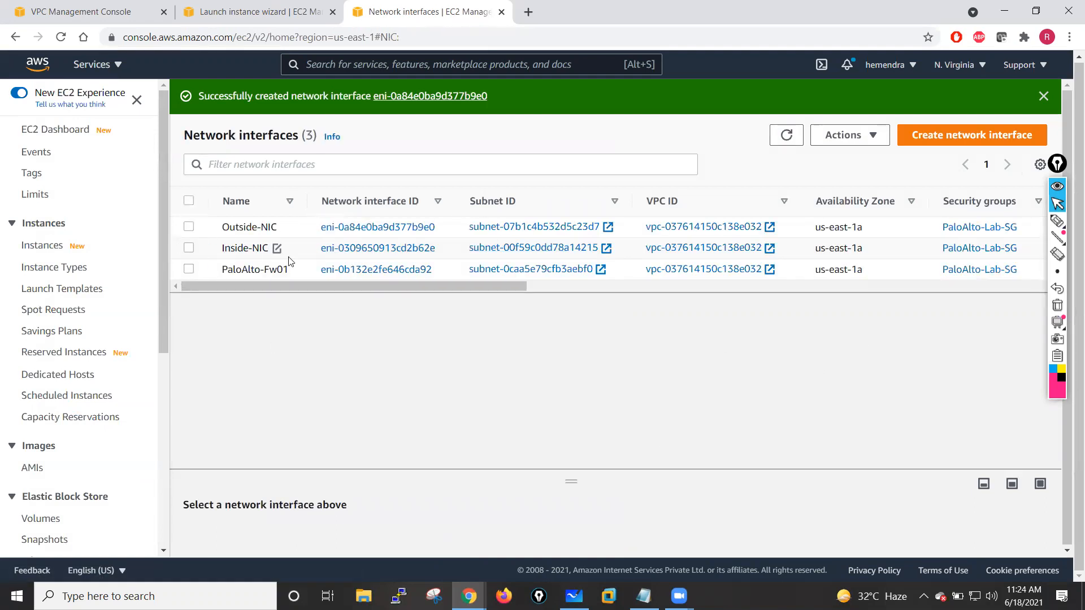
- Begin another network interface described HA-Pri in the HA-Subnet-Pri subnet
{"action": "left_click", "coordinate": [952, 139]}
{"action": "left_click", "coordinate": [197, 280]}
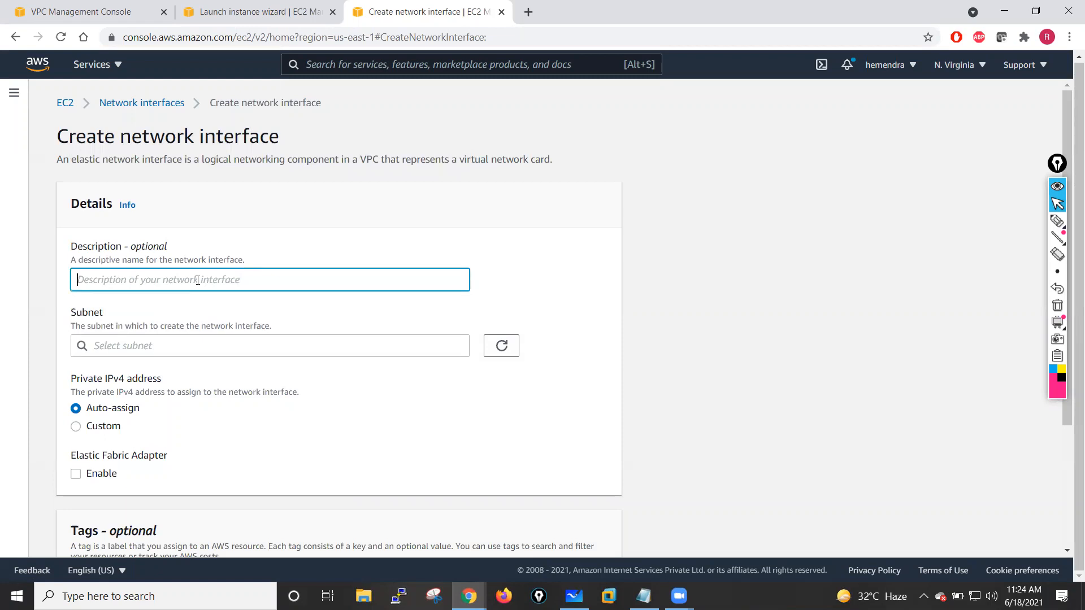
{"action": "type", "text": "HA-Pri"}
{"action": "left_click", "coordinate": [217, 346]}
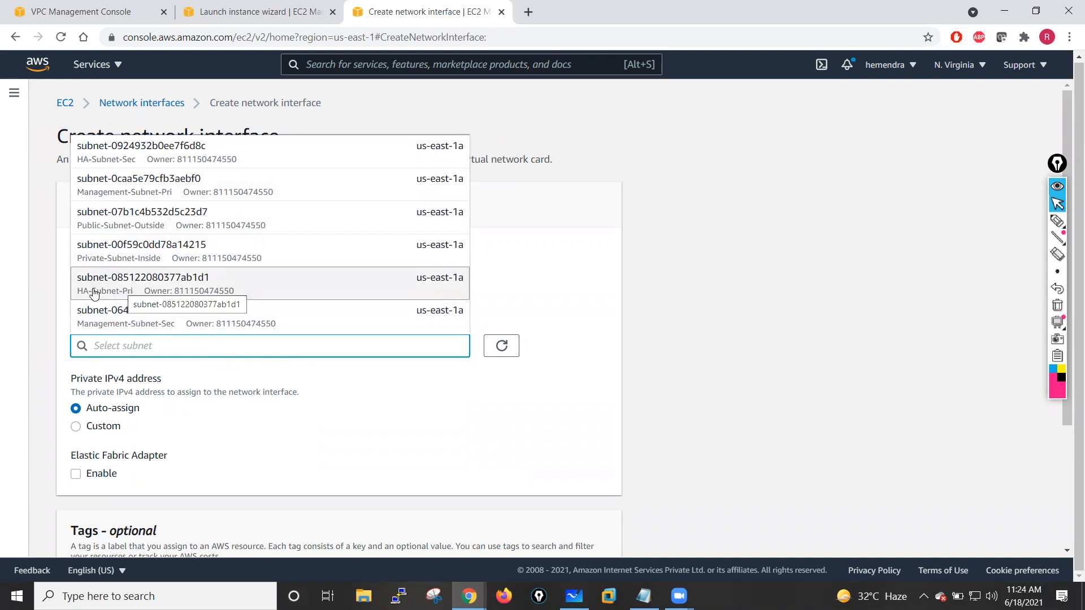
{"action": "left_click", "coordinate": [143, 287]}
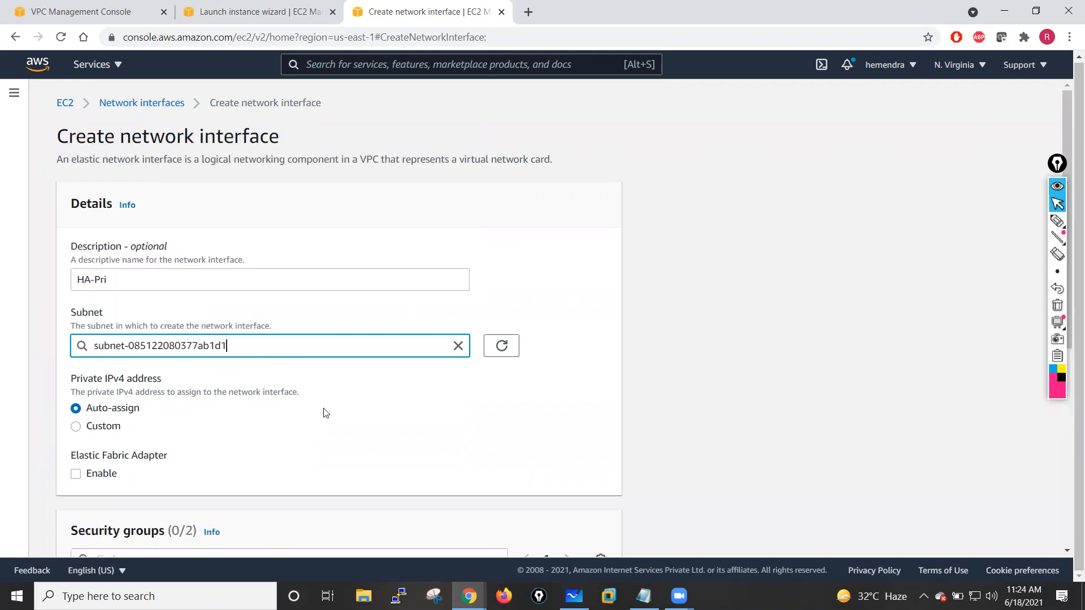
- Assign the PaloAlto-Lab-SG security group to the HA-Pri interface
{"action": "scroll", "coordinate": [322, 412], "scroll_direction": "down", "scroll_amount": 5}
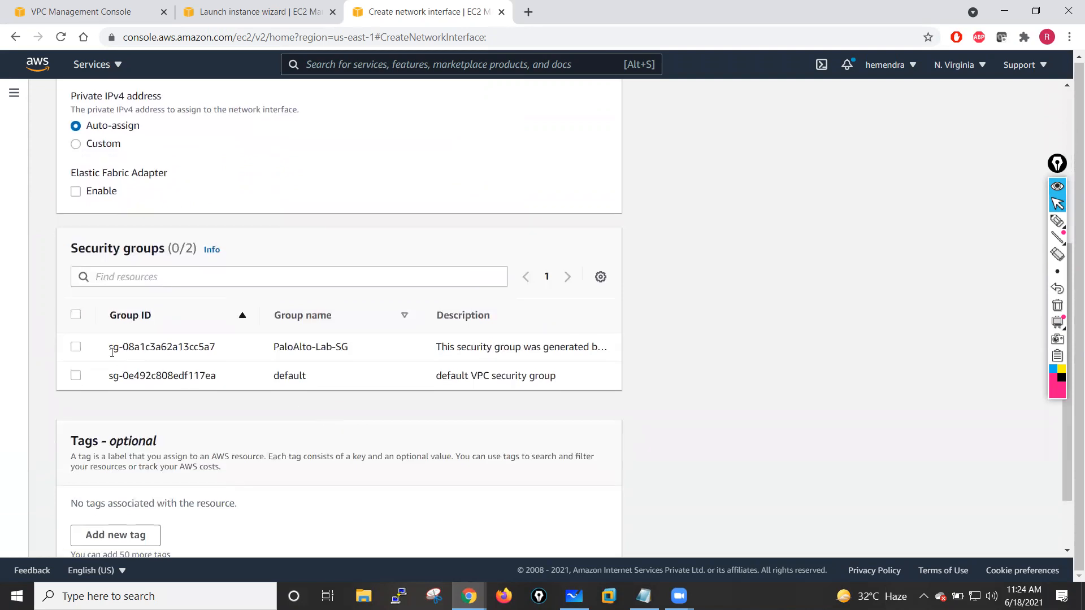
{"action": "left_click", "coordinate": [76, 347]}
{"action": "scroll", "coordinate": [272, 429], "scroll_direction": "down", "scroll_amount": 2}
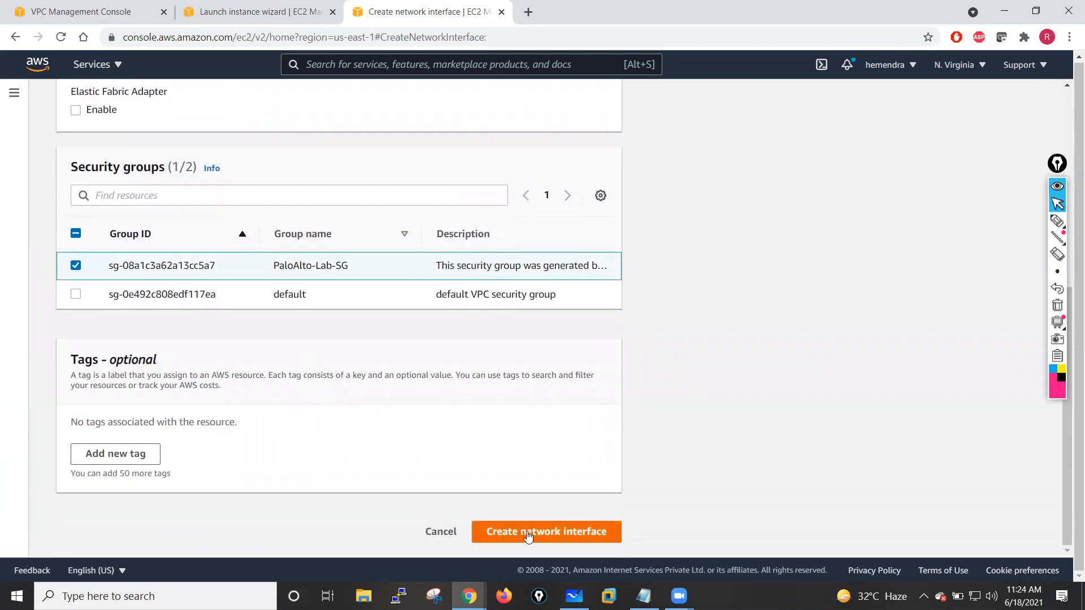
- Copy the description, add a Name tag with value HA-Pri-NIC, and create the network interface
{"action": "left_click", "coordinate": [151, 455]}
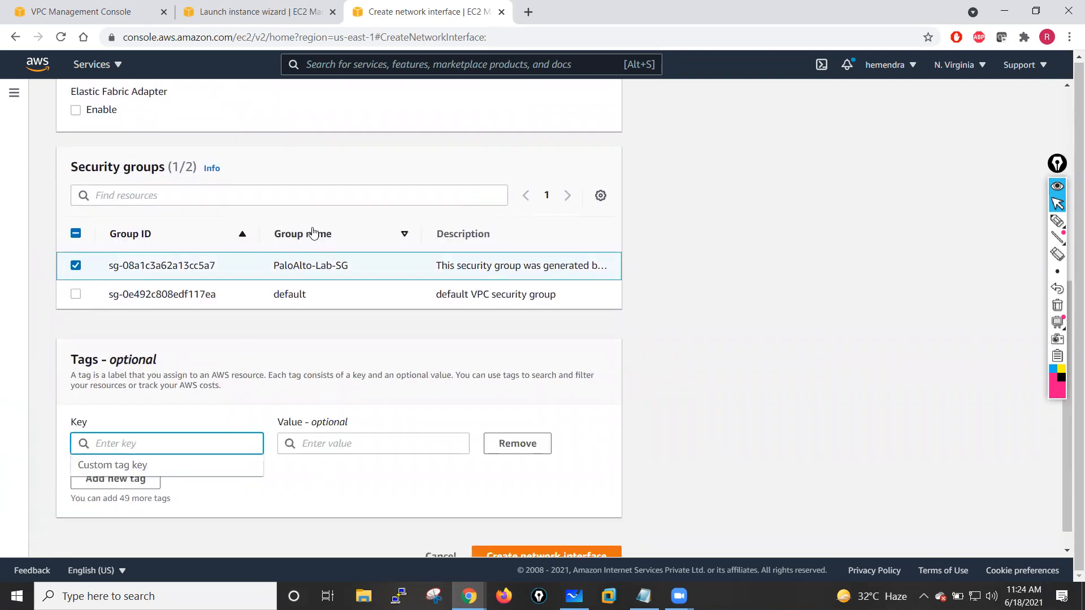
{"action": "scroll", "coordinate": [308, 231], "scroll_direction": "up", "scroll_amount": 7}
{"action": "left_click_drag", "start_coordinate": [141, 279], "coordinate": [47, 280]}
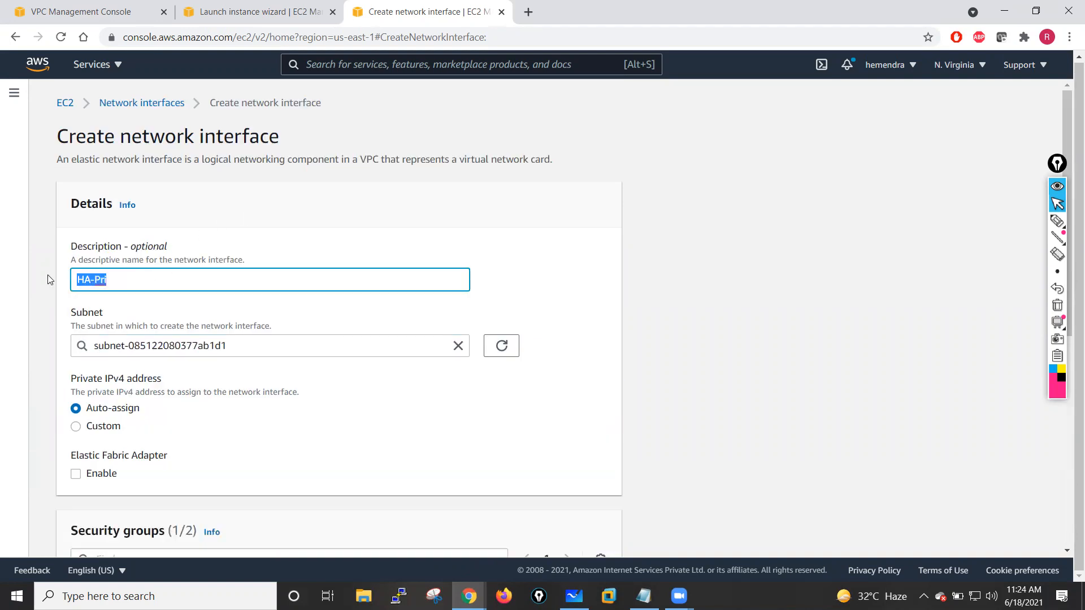
{"action": "scroll", "coordinate": [228, 337], "scroll_direction": "down", "scroll_amount": 7}
{"action": "scroll", "coordinate": [182, 277], "scroll_direction": "up", "scroll_amount": 7}
{"action": "left_click", "coordinate": [123, 278]}
{"action": "left_click", "coordinate": [427, 230]}
{"action": "scroll", "coordinate": [381, 277], "scroll_direction": "down", "scroll_amount": 7}
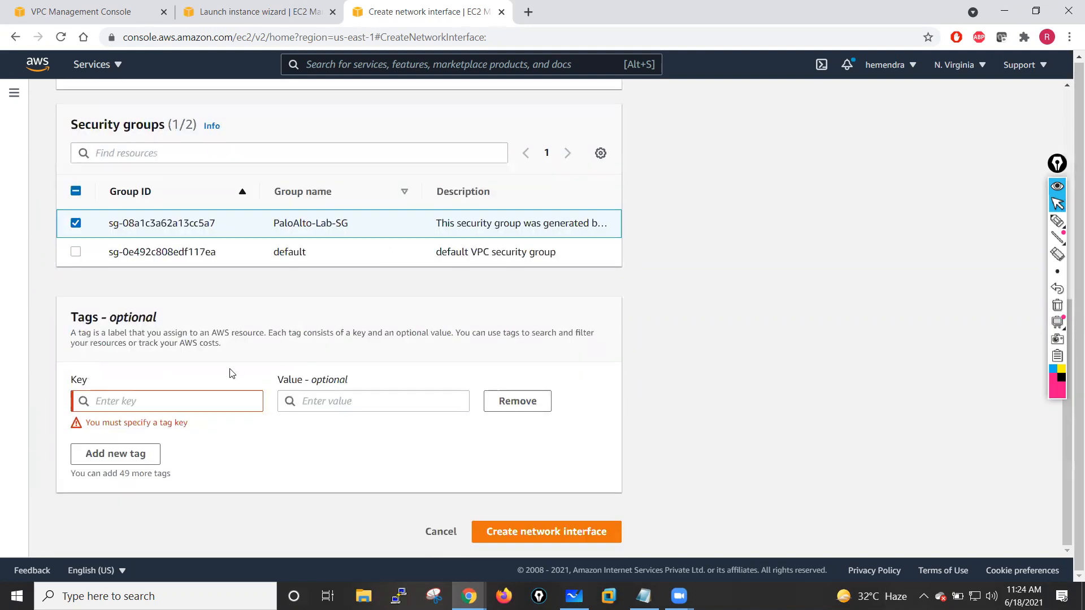
{"action": "left_click", "coordinate": [150, 407]}
{"action": "type", "text": "Name"}
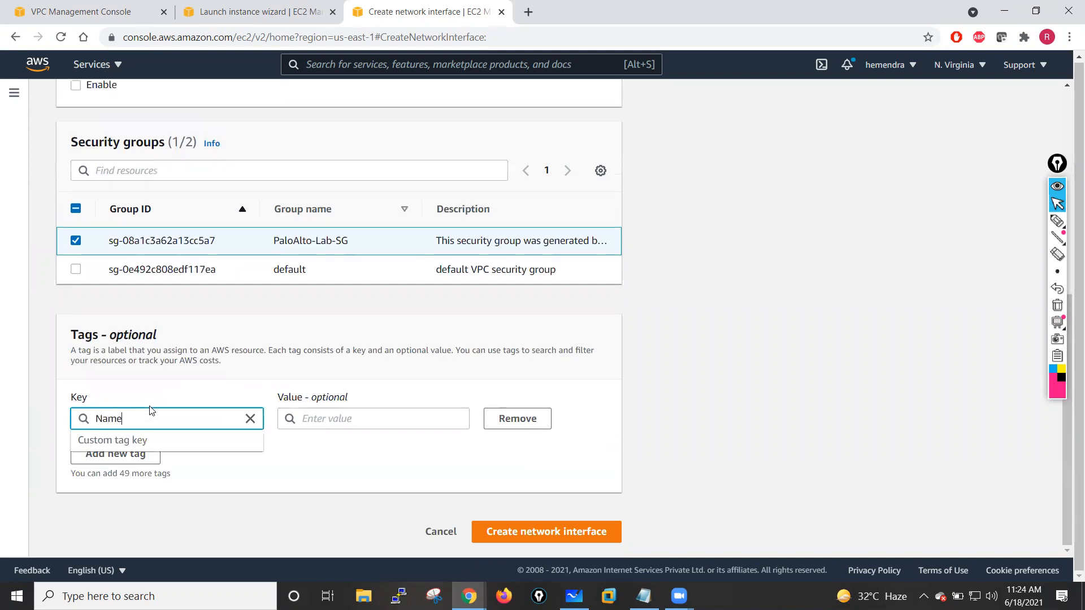
{"action": "left_click", "coordinate": [330, 419]}
{"action": "type", "text": "HA-Pri"}
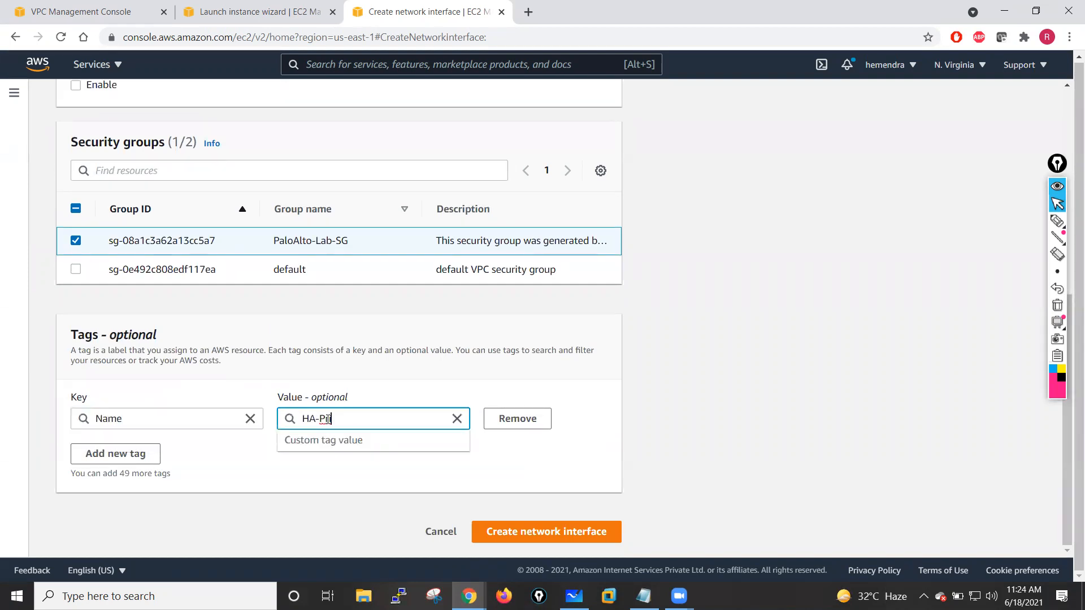
{"action": "left_click", "coordinate": [342, 432]}
{"action": "left_click", "coordinate": [345, 425]}
{"action": "left_click_drag", "start_coordinate": [349, 423], "coordinate": [239, 421]}
{"action": "key", "text": "ctrl+c"}
{"action": "left_click", "coordinate": [257, 475]}
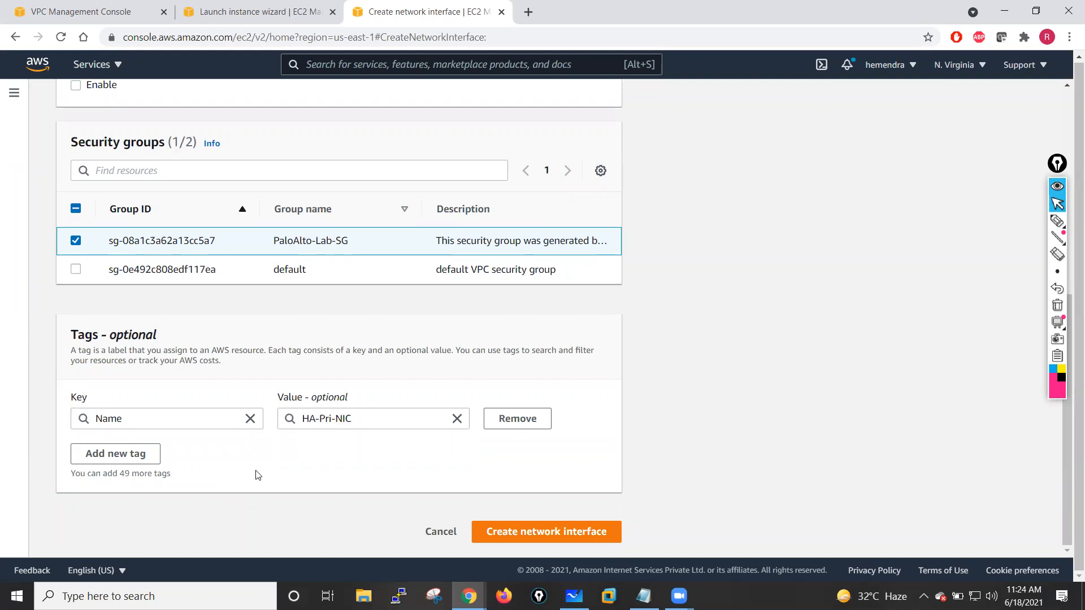
{"action": "left_click", "coordinate": [547, 532]}
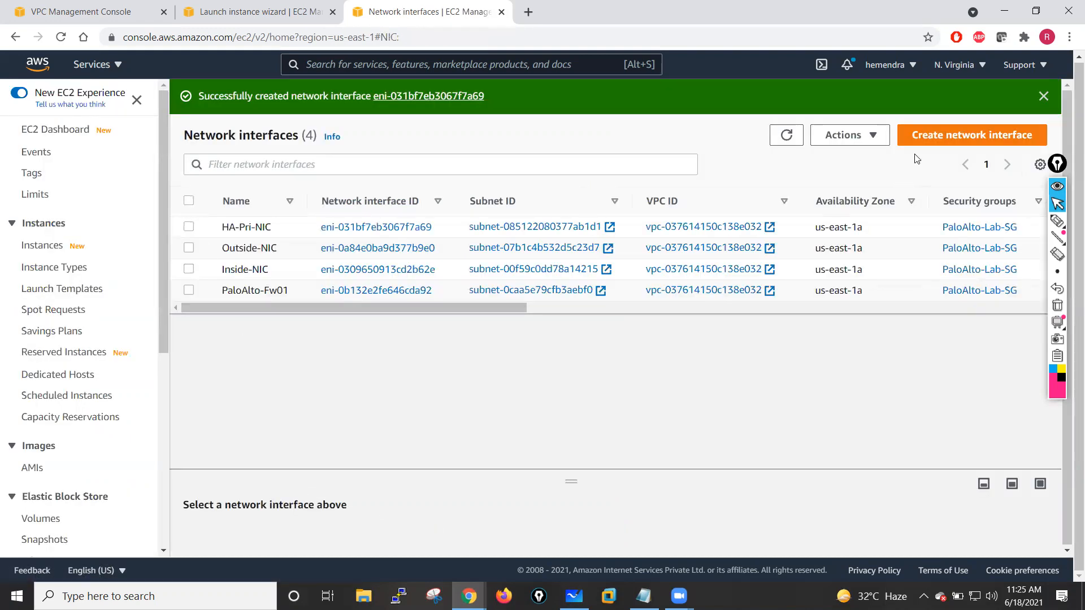
- Begin another network interface described HA-Sec-NIC in the HA-Subnet-Sec subnet
{"action": "left_click", "coordinate": [954, 139]}
{"action": "left_click", "coordinate": [143, 281]}
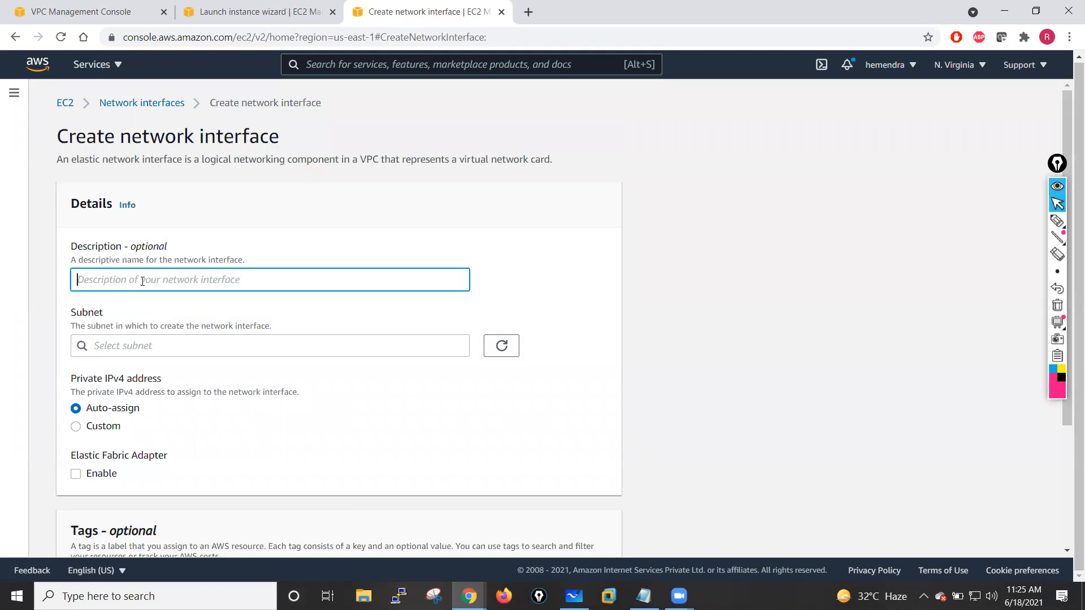
{"action": "key", "text": "ctrl+v"}
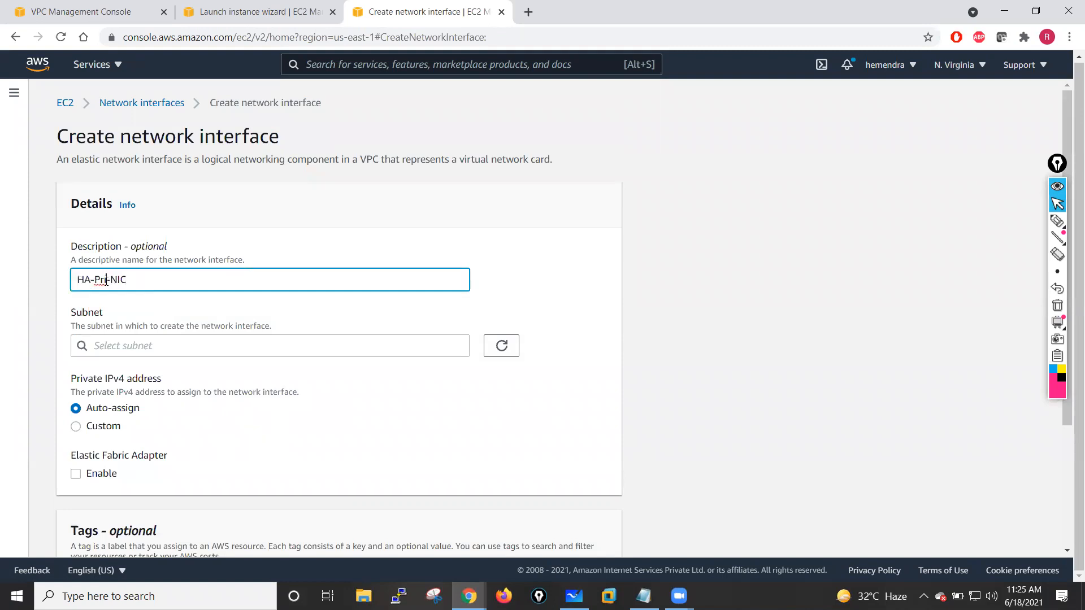
{"action": "key", "text": "BackSpace"}
{"action": "key", "text": "BackSpace"}
{"action": "key", "text": "BackSpace"}
{"action": "type", "text": "Sec"}
{"action": "scroll", "coordinate": [194, 320], "scroll_direction": "down", "scroll_amount": 1}
{"action": "left_click", "coordinate": [159, 334]}
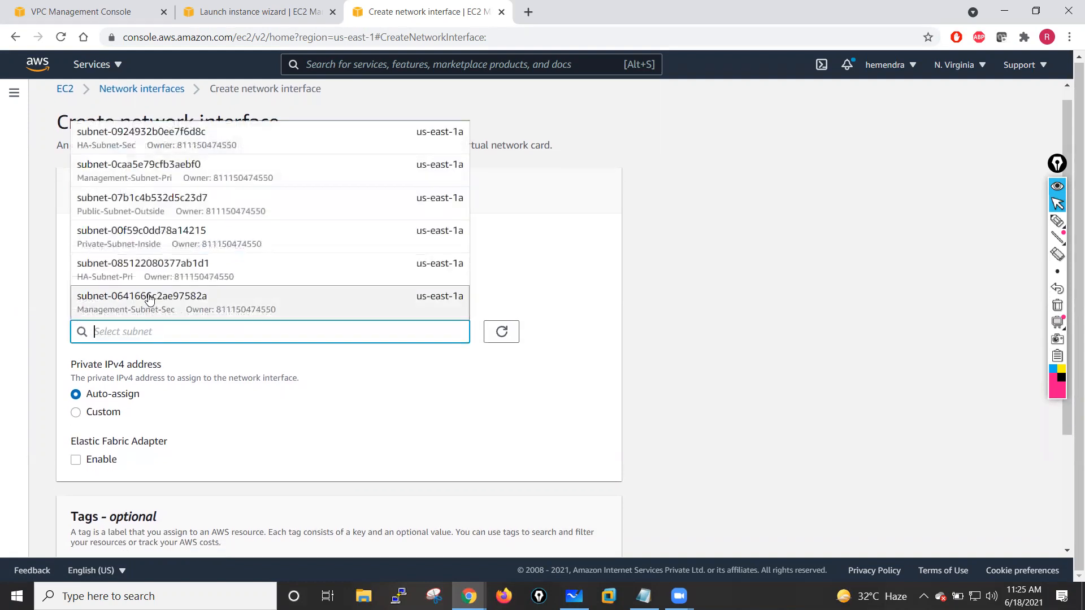
{"action": "left_click", "coordinate": [149, 145]}
- Assign the PaloAlto-Lab-SG security group to the HA-Sec-NIC interface
{"action": "scroll", "coordinate": [226, 421], "scroll_direction": "down", "scroll_amount": 1}
{"action": "scroll", "coordinate": [227, 421], "scroll_direction": "down", "scroll_amount": 5}
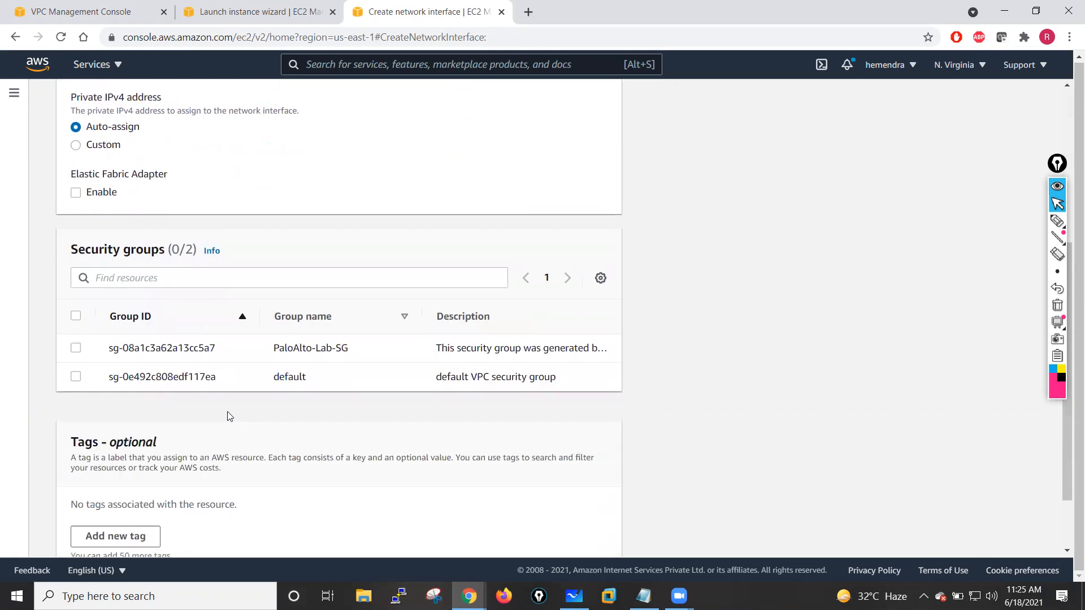
{"action": "left_click", "coordinate": [77, 266]}
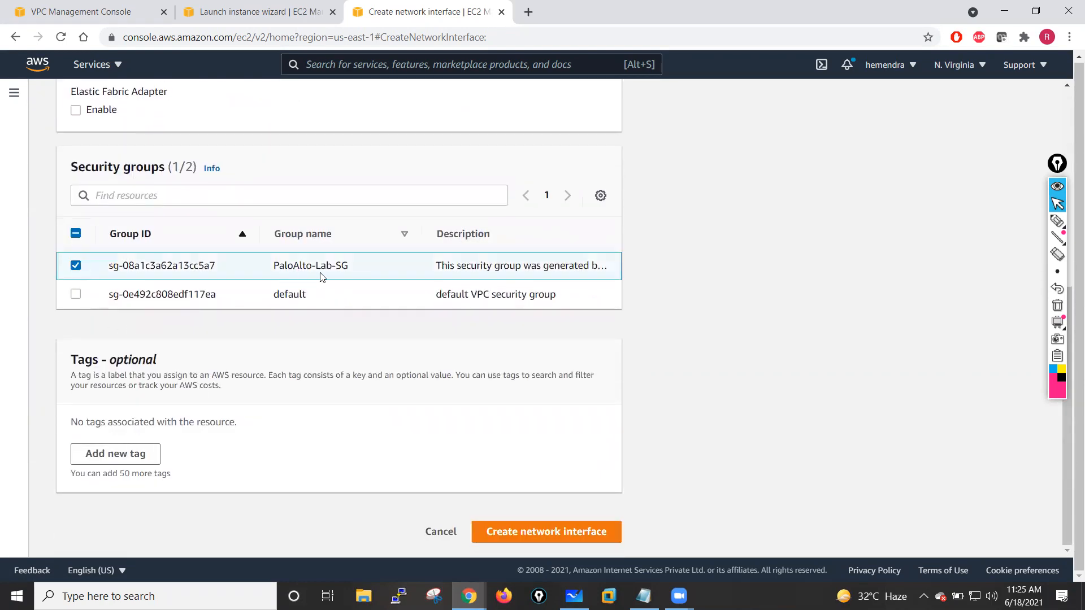
- Add a Name tag with value HA-Sec-NIC and create the network interface
{"action": "left_click", "coordinate": [119, 455]}
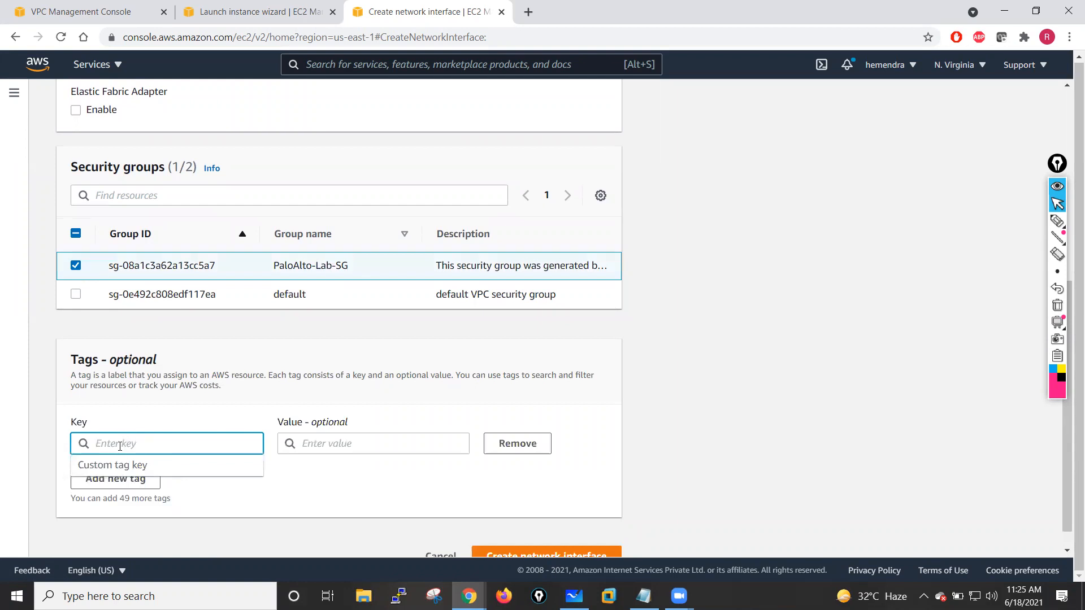
{"action": "type", "text": "Name"}
{"action": "left_click", "coordinate": [320, 447]}
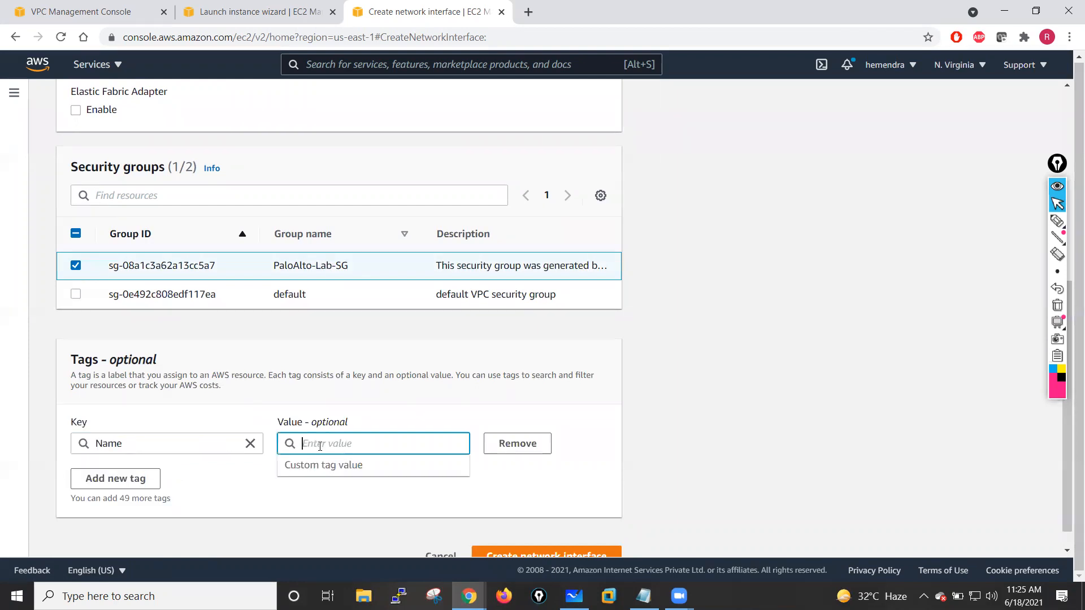
{"action": "key", "text": "ctrl+v"}
{"action": "left_click", "coordinate": [332, 443]}
{"action": "key", "text": "BackSpace"}
{"action": "key", "text": "BackSpace"}
{"action": "key", "text": "BackSpace"}
{"action": "type", "text": "Sec"}
{"action": "left_click", "coordinate": [219, 510]}
{"action": "scroll", "coordinate": [552, 516], "scroll_direction": "down", "scroll_amount": 1}
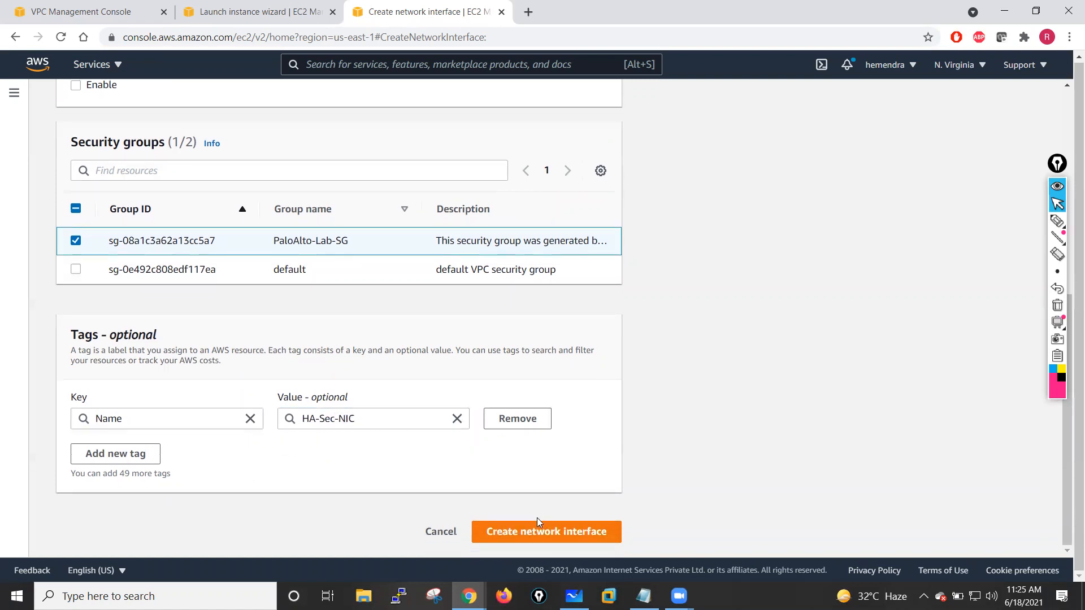
{"action": "left_click", "coordinate": [532, 541]}
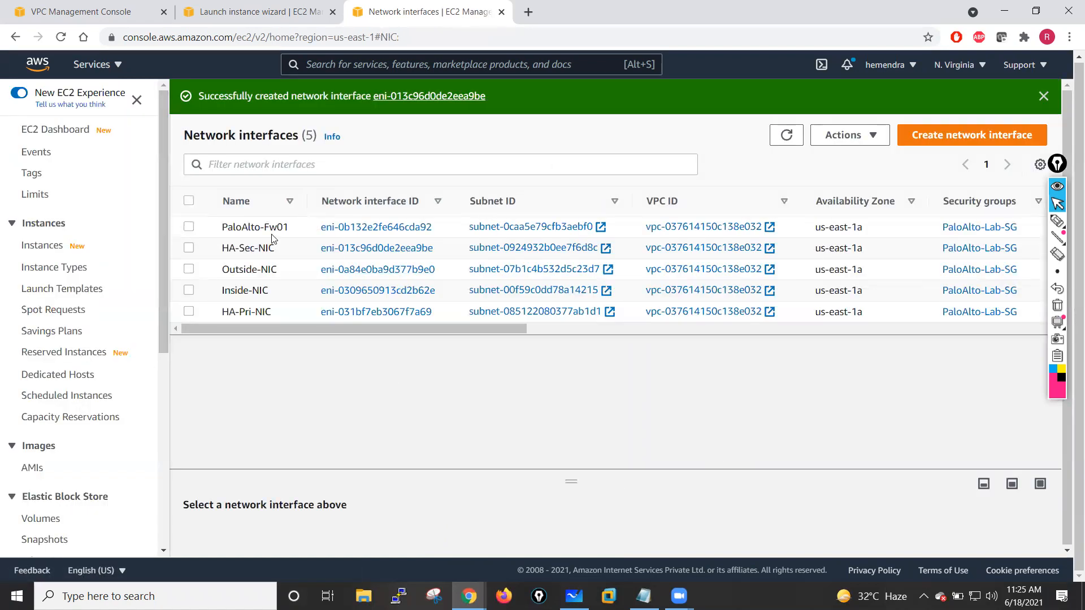
- Return to the launched firewall instance and open the list of running instances
{"action": "left_click", "coordinate": [275, 7]}
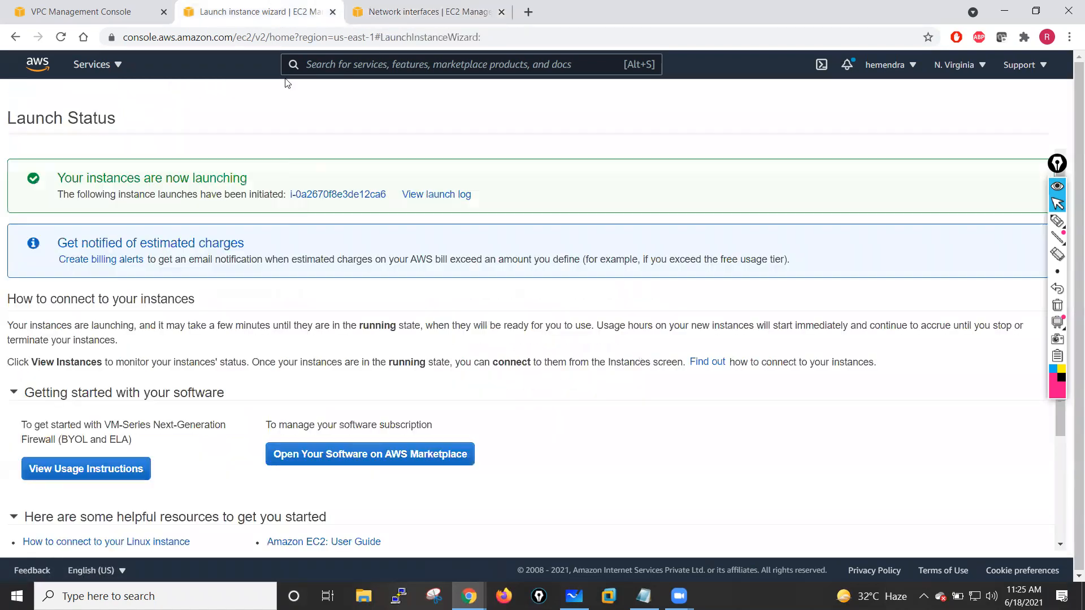
{"action": "left_click", "coordinate": [339, 194]}
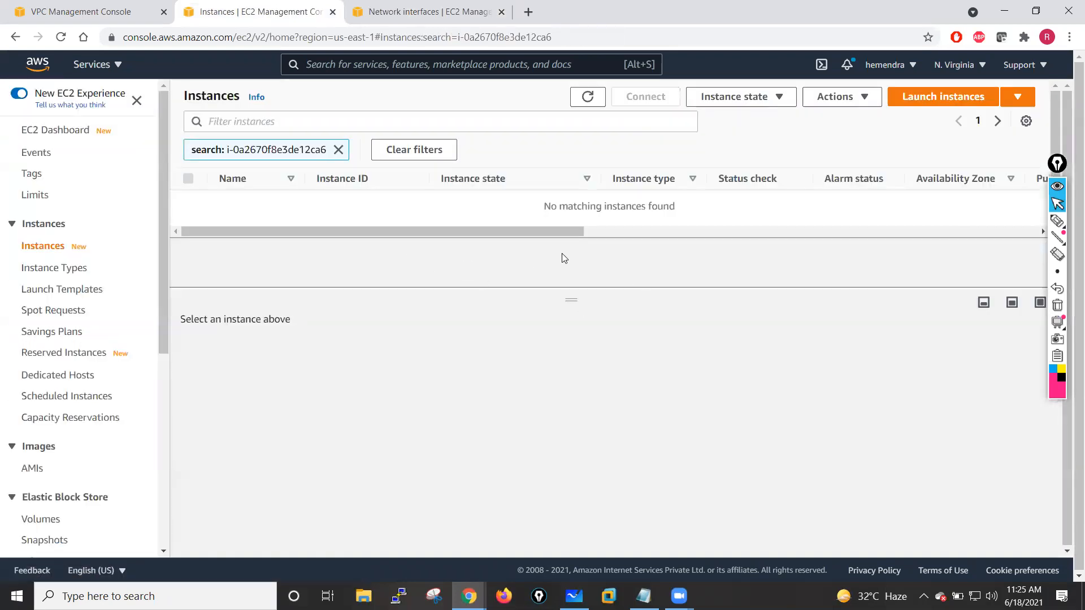
{"action": "left_click", "coordinate": [338, 149]}
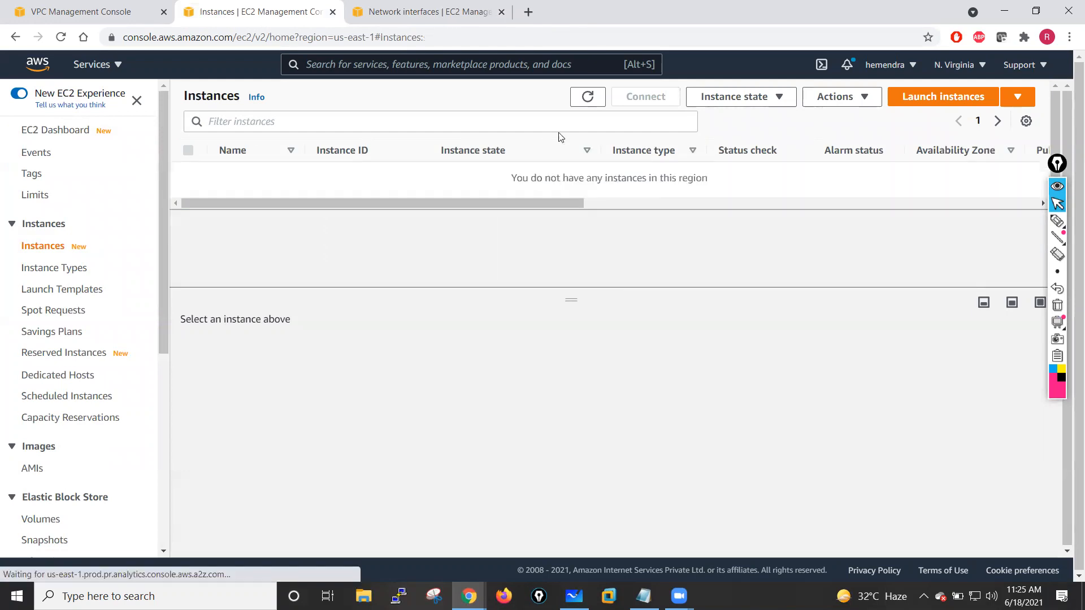
{"action": "left_click", "coordinate": [43, 131]}
{"action": "left_click", "coordinate": [253, 190]}
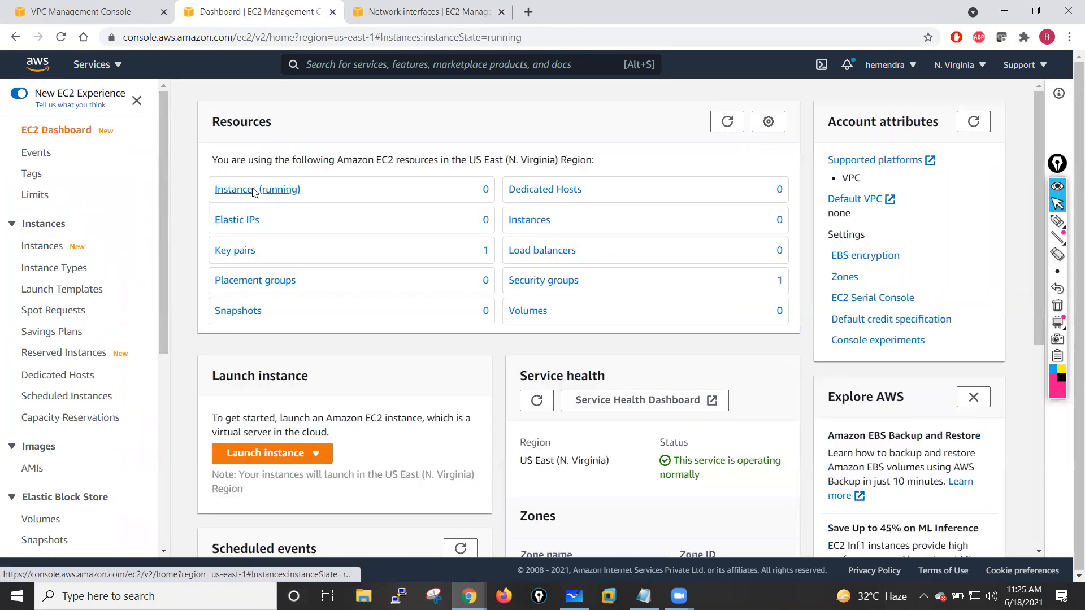
{"action": "left_click", "coordinate": [309, 150]}
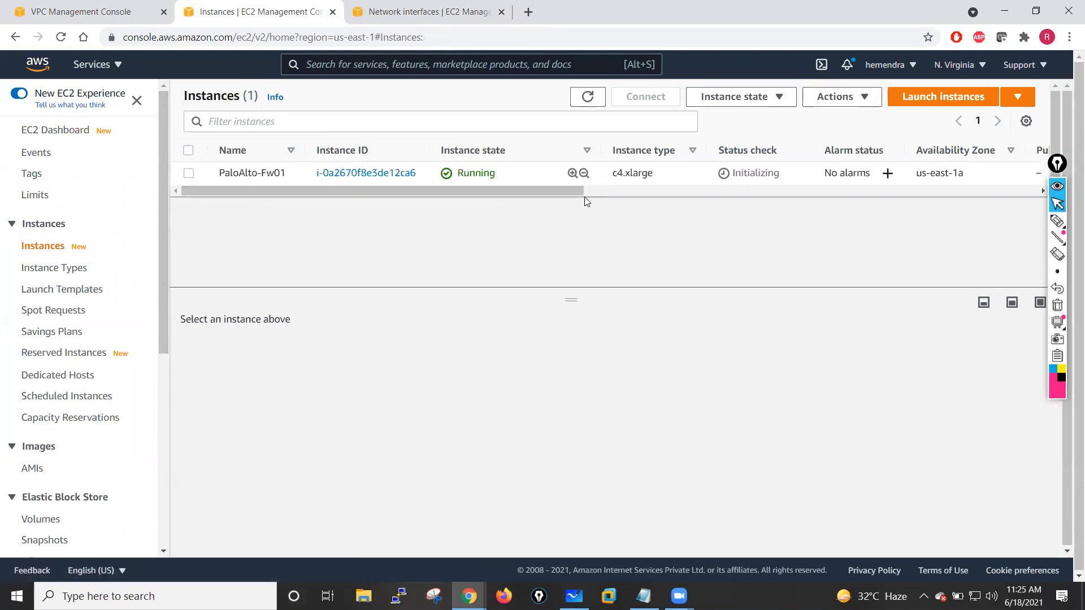
- Select the PaloAlto-Fw01 instance and copy its public IPv4 address from the details
{"action": "left_click", "coordinate": [188, 174]}
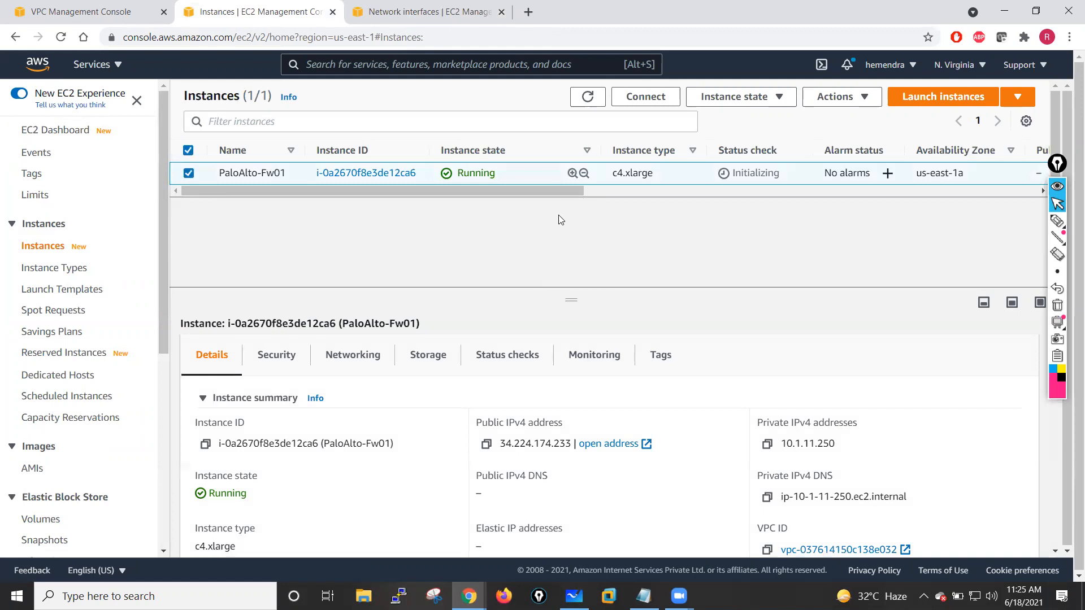
{"action": "left_click_drag", "start_coordinate": [569, 300], "coordinate": [623, 176]}
{"action": "left_click_drag", "start_coordinate": [498, 323], "coordinate": [550, 232]}
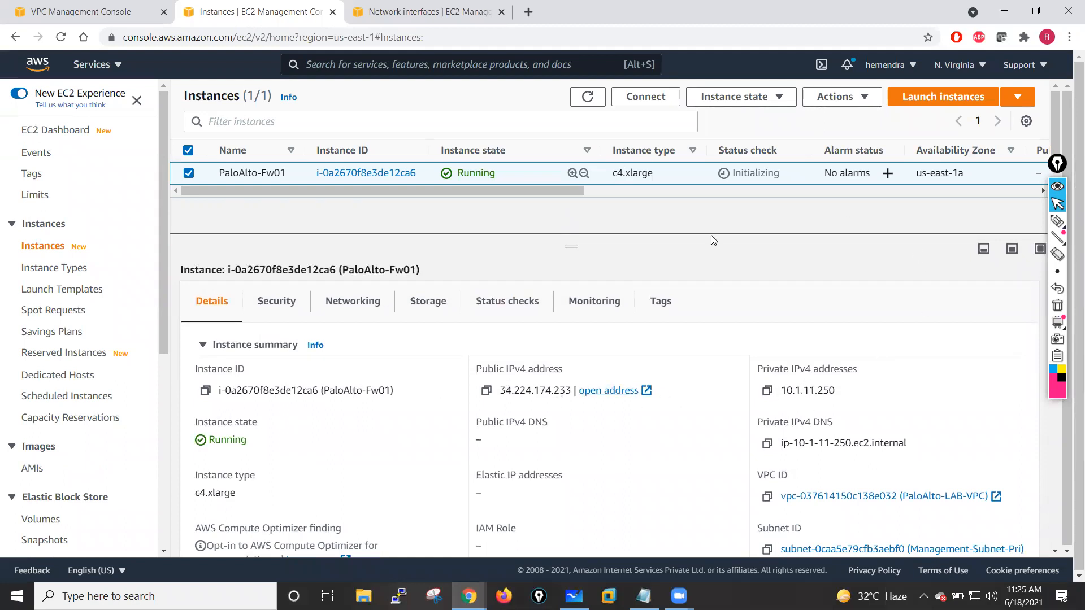
{"action": "left_click", "coordinate": [486, 391]}
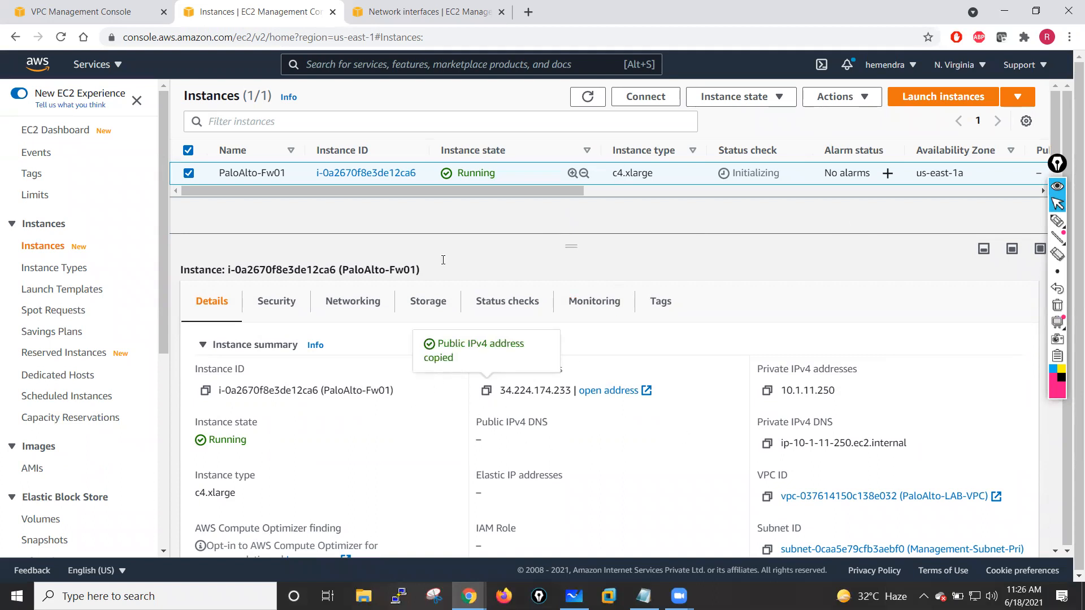
- Open a new browser tab and browse to the firewall's public IP address over https
{"action": "left_click", "coordinate": [527, 12]}
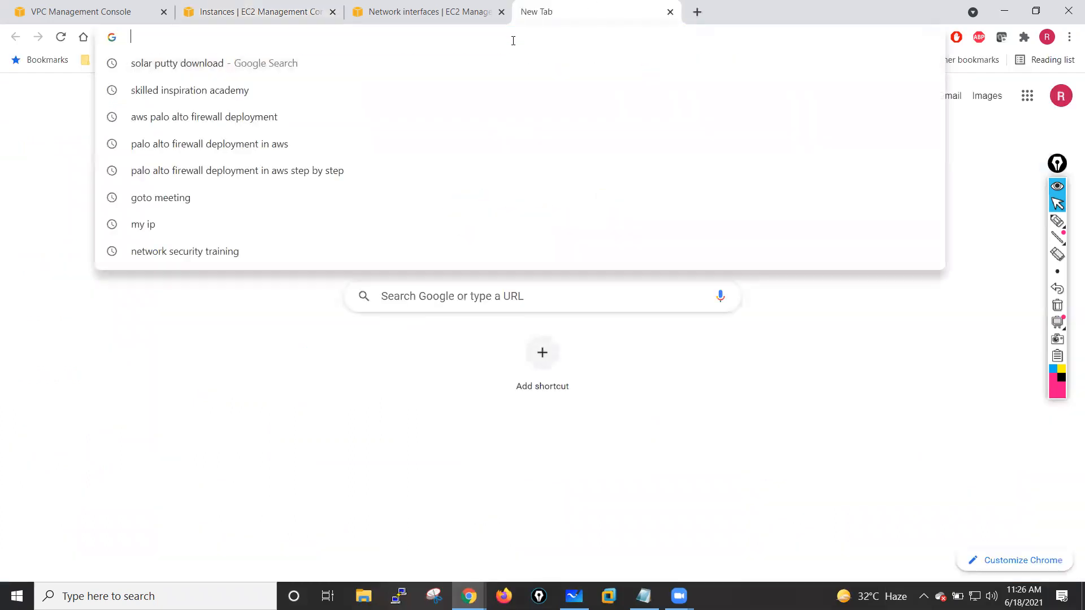
{"action": "type", "text": "https://web.whatsapp.com"}
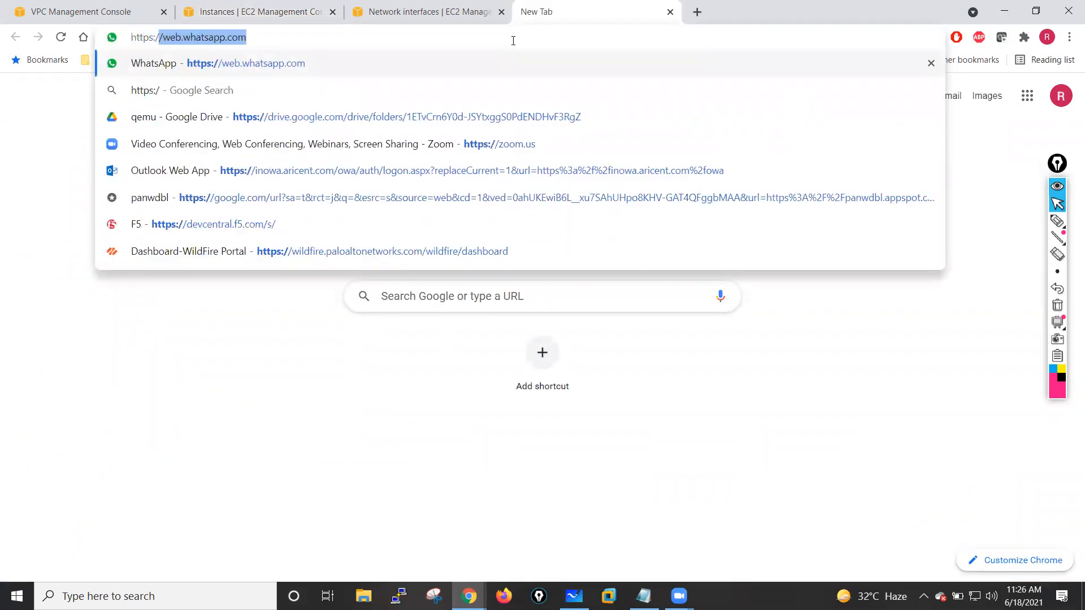
{"action": "key", "text": "ctrl+v"}
{"action": "key", "text": "Return"}
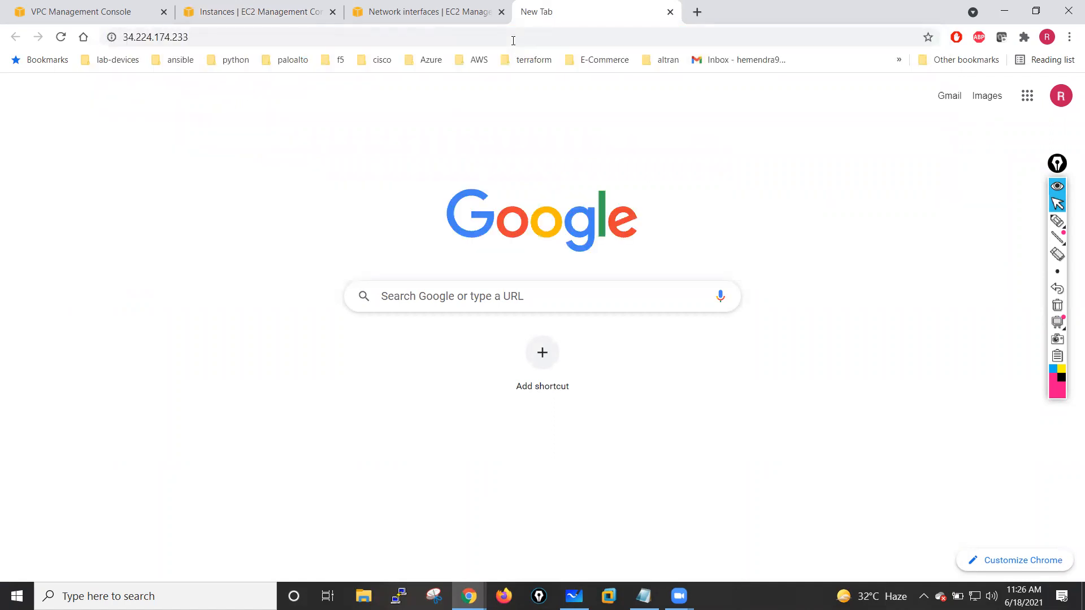
{"action": "left_click", "coordinate": [438, 36]}
{"action": "left_click", "coordinate": [272, 43]}
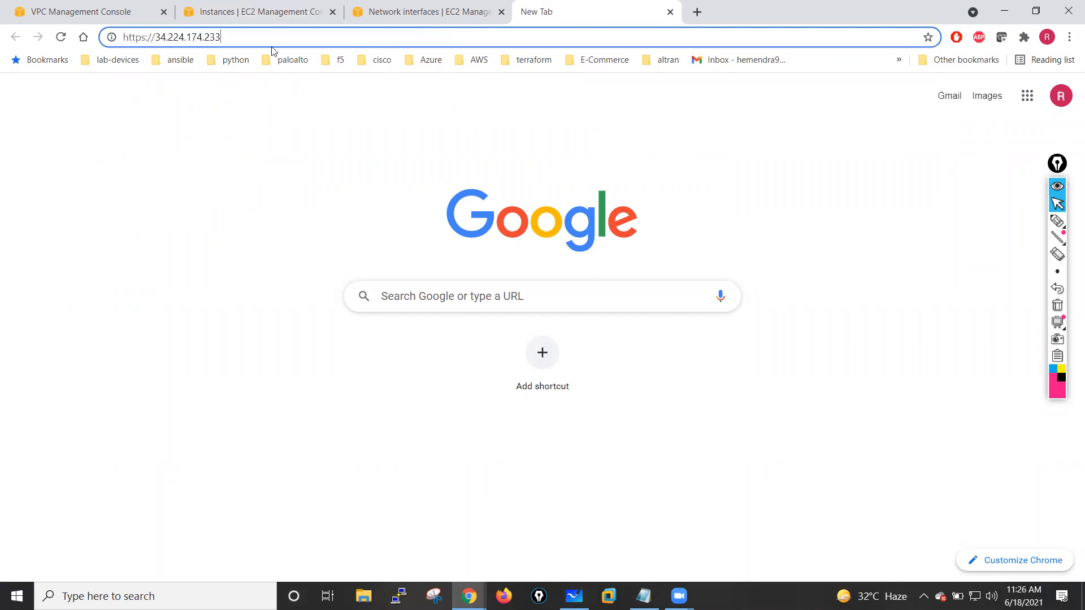
{"action": "left_click", "coordinate": [61, 37]}
{"action": "left_click", "coordinate": [155, 37]}
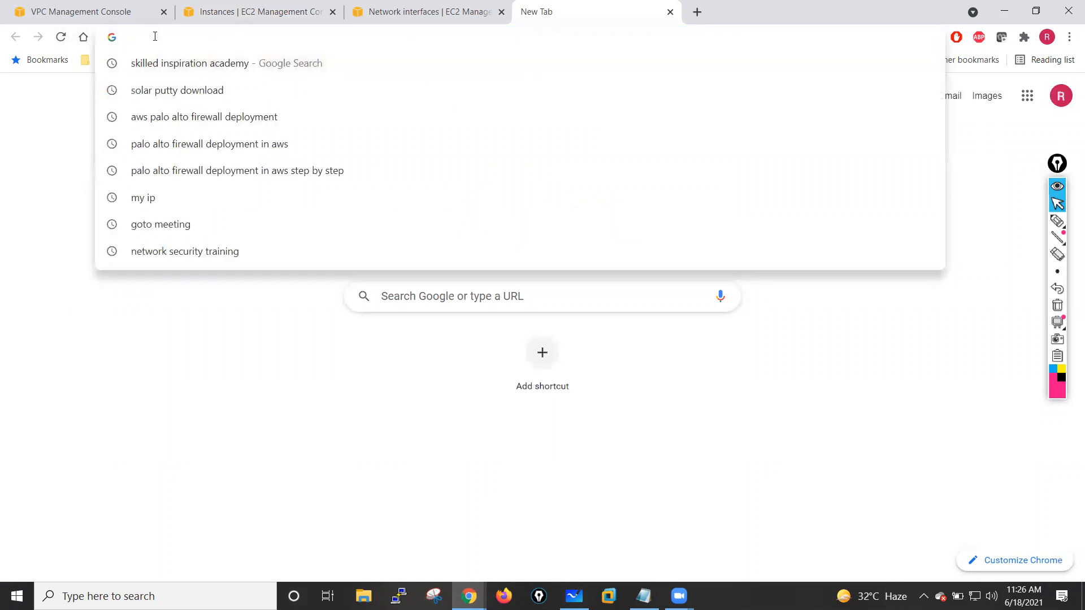
{"action": "type", "text": "https:"}
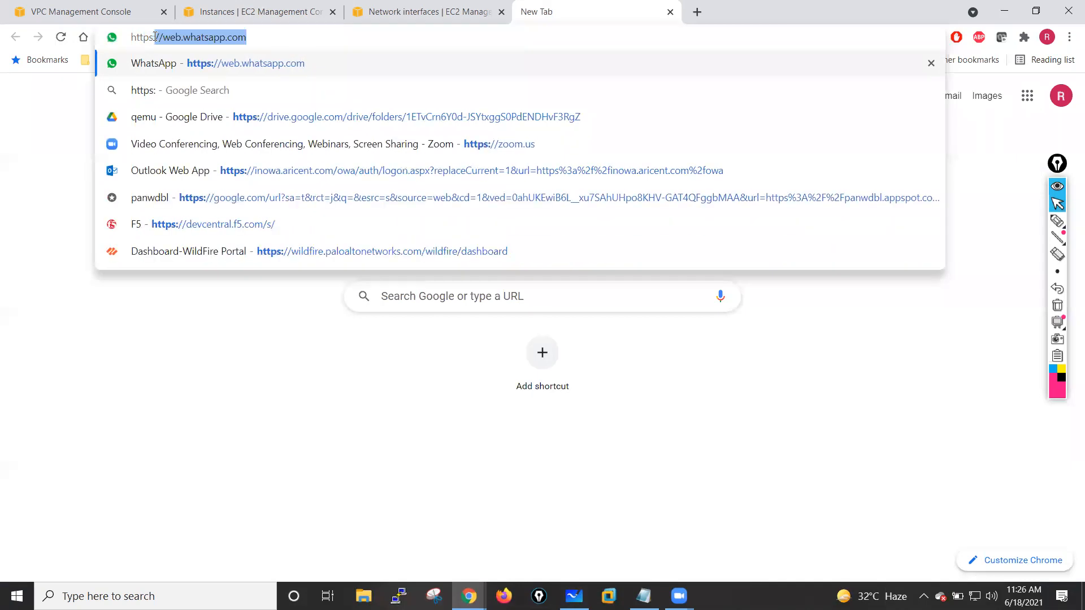
{"action": "type", "text": "//"}
{"action": "key", "text": "ctrl+v"}
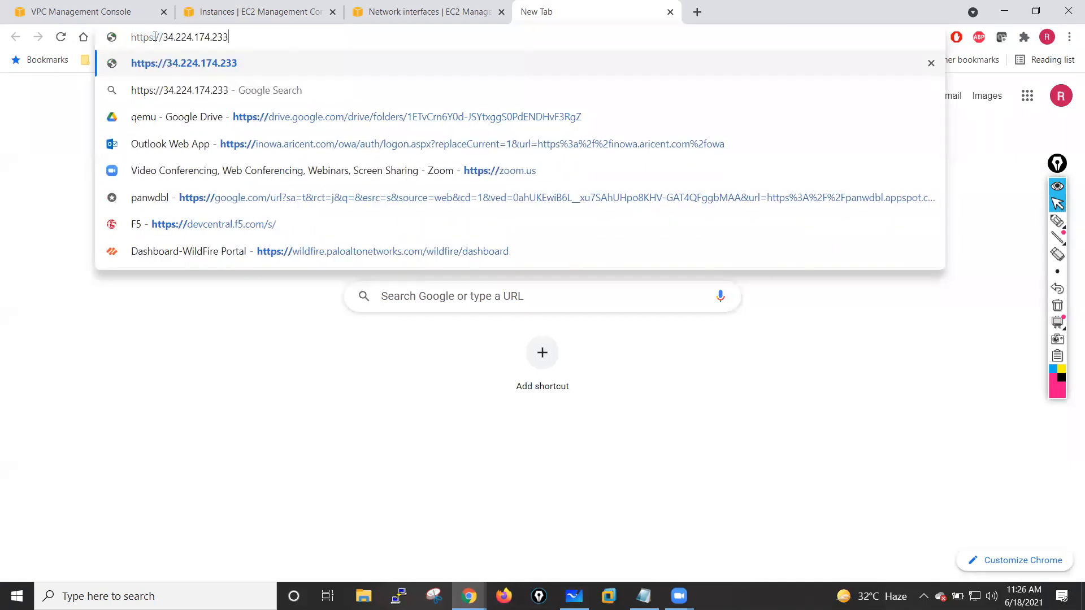
{"action": "key", "text": "Return"}
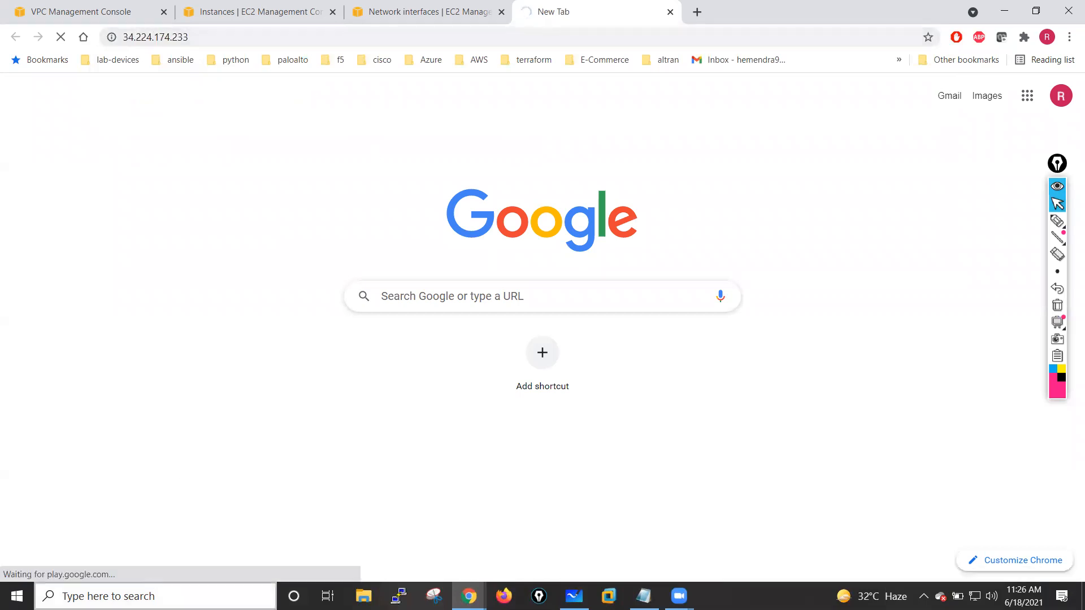
- Open a Command Prompt, run a continuous ping to 34.224.174.233 -t, and minimise the window
{"action": "left_click", "coordinate": [151, 593]}
{"action": "type", "text": "cmd"}
{"action": "key", "text": "Return"}
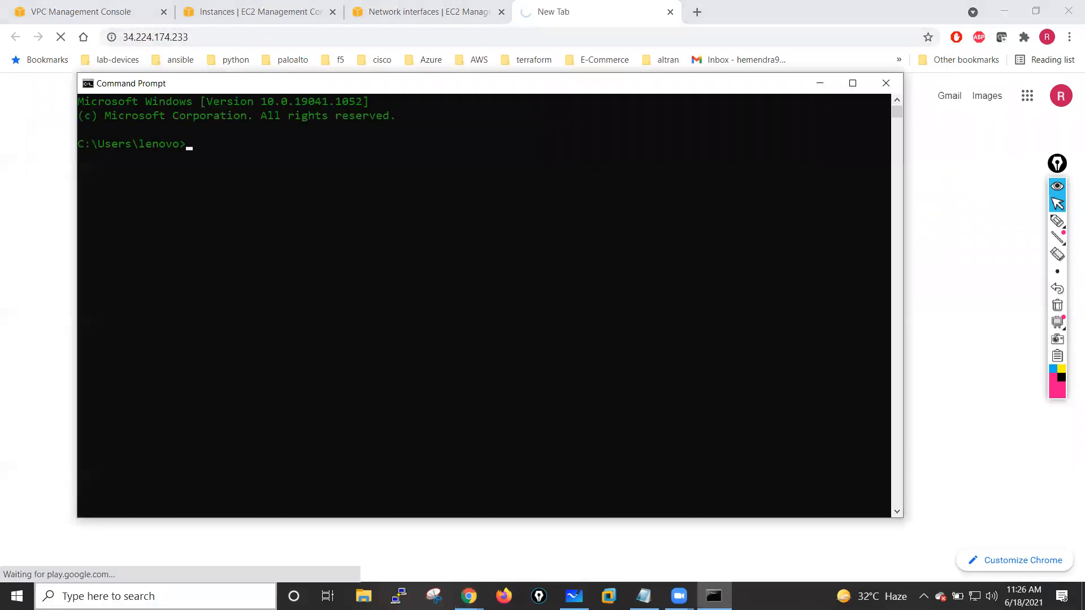
{"action": "type", "text": "ping"}
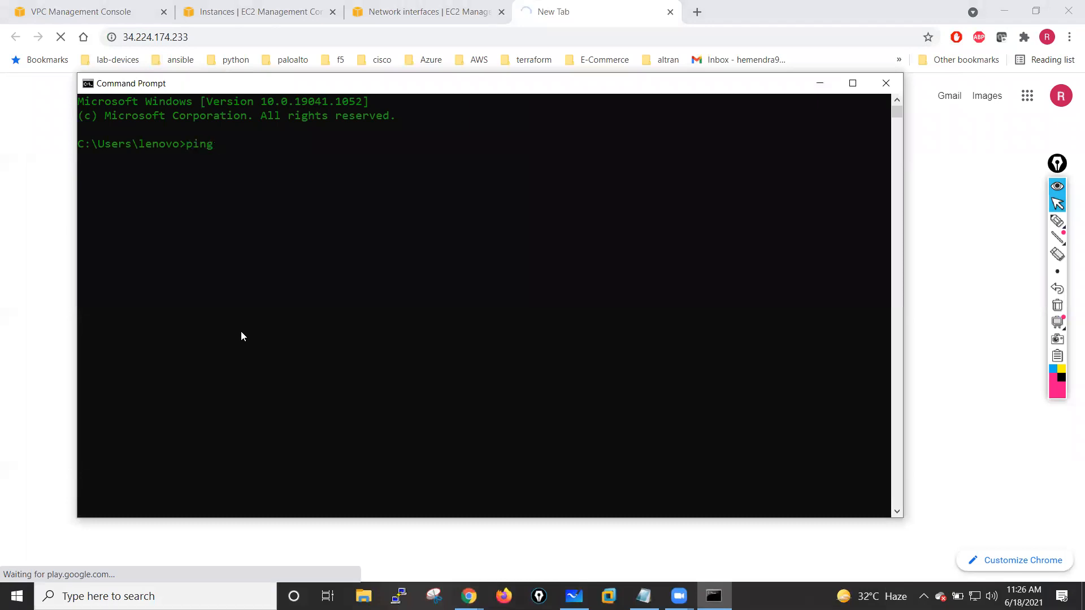
{"action": "right_click", "coordinate": [303, 186]}
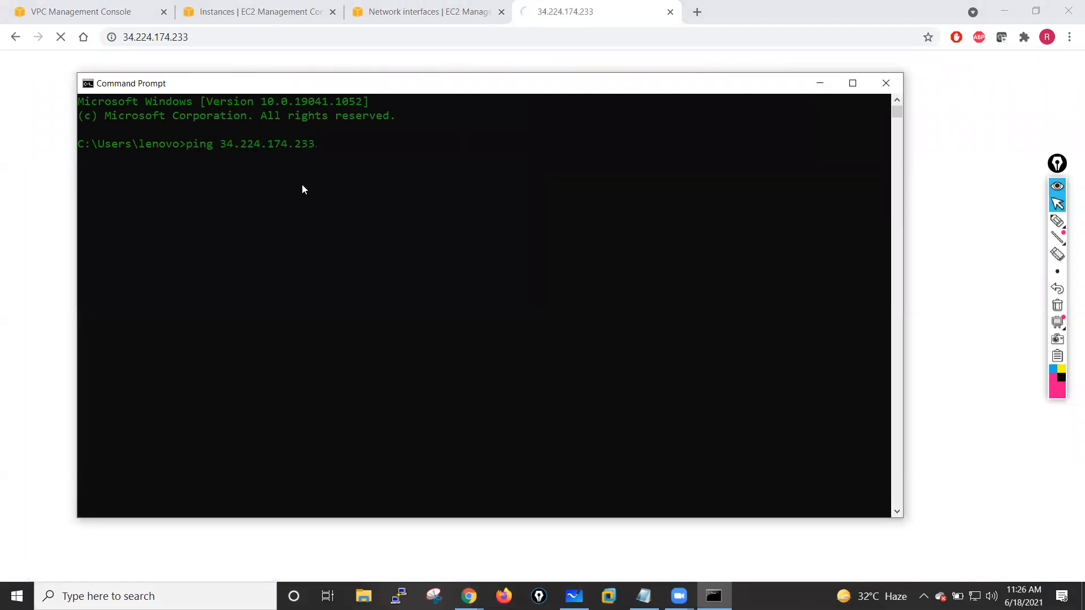
{"action": "type", "text": "-t"}
{"action": "key", "text": "Return"}
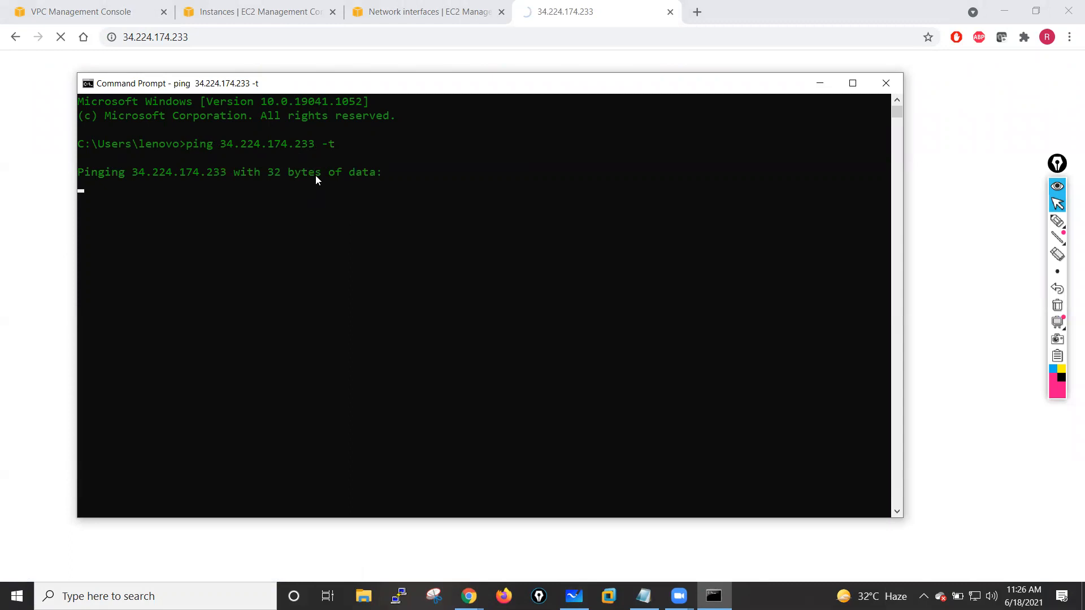
{"action": "left_click_drag", "start_coordinate": [367, 91], "coordinate": [385, 128]}
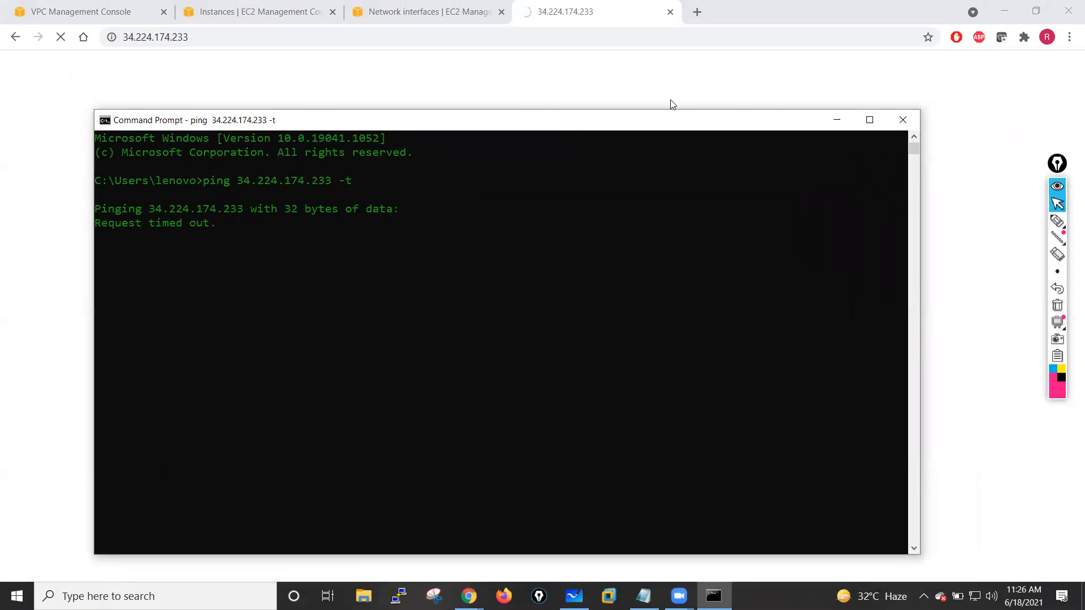
{"action": "left_click", "coordinate": [837, 119]}
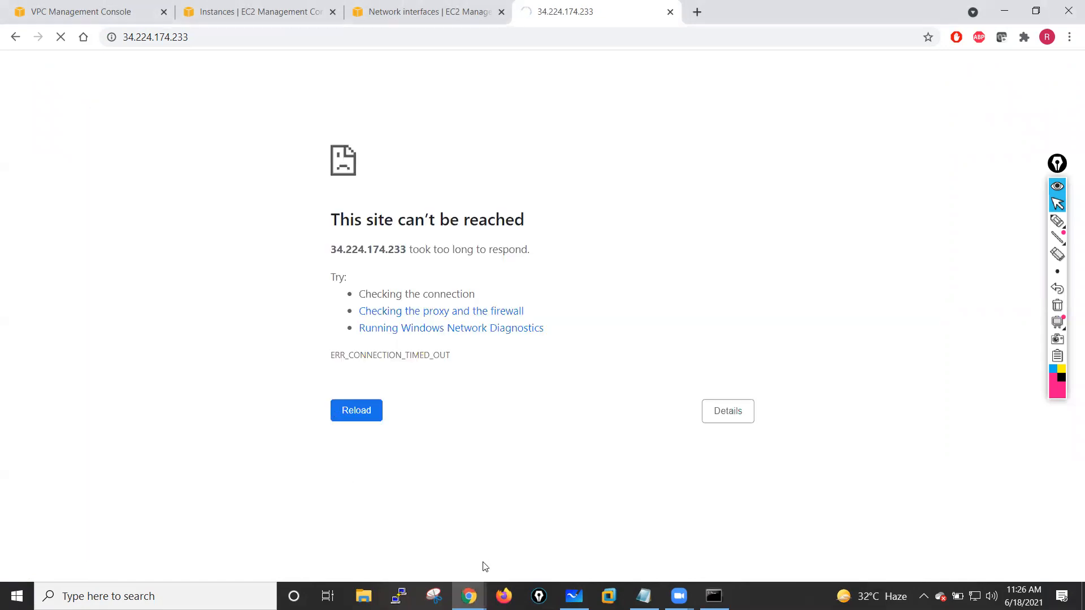
- Return to the instances list and request an instance screenshot of PaloAlto-Fw01 through its monitor and troubleshoot actions
{"action": "left_click", "coordinate": [421, 11]}
{"action": "left_click", "coordinate": [278, 9]}
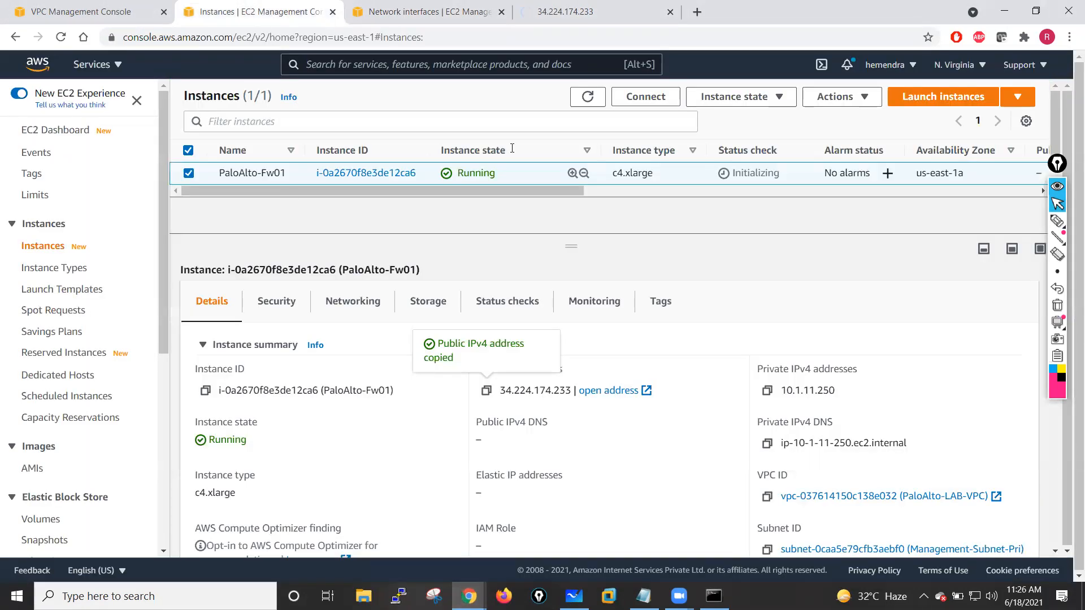
{"action": "left_click", "coordinate": [776, 98]}
{"action": "left_click", "coordinate": [841, 97]}
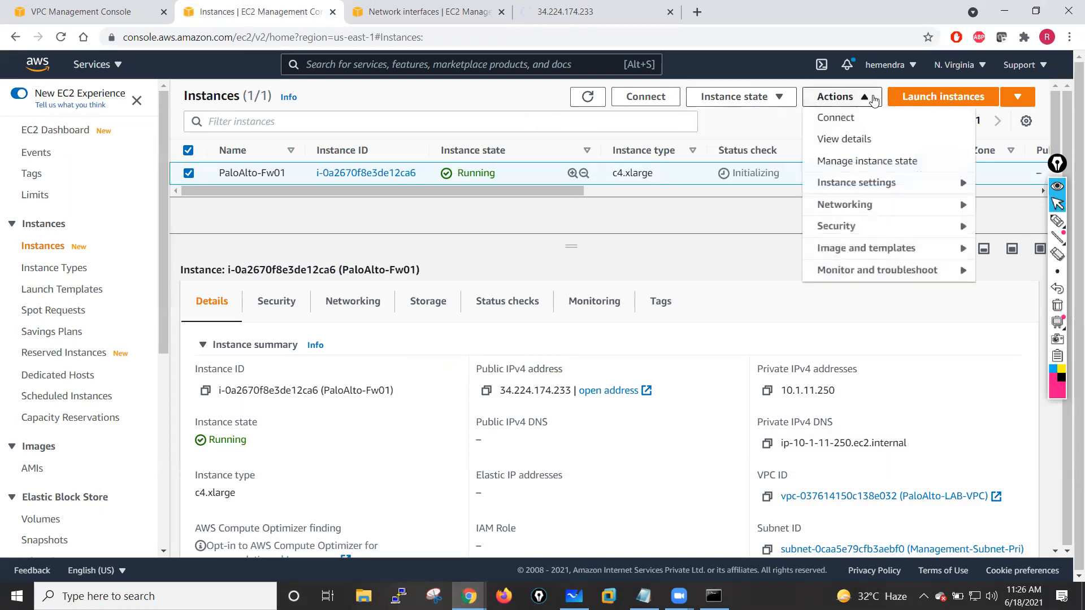
{"action": "left_click", "coordinate": [958, 182]}
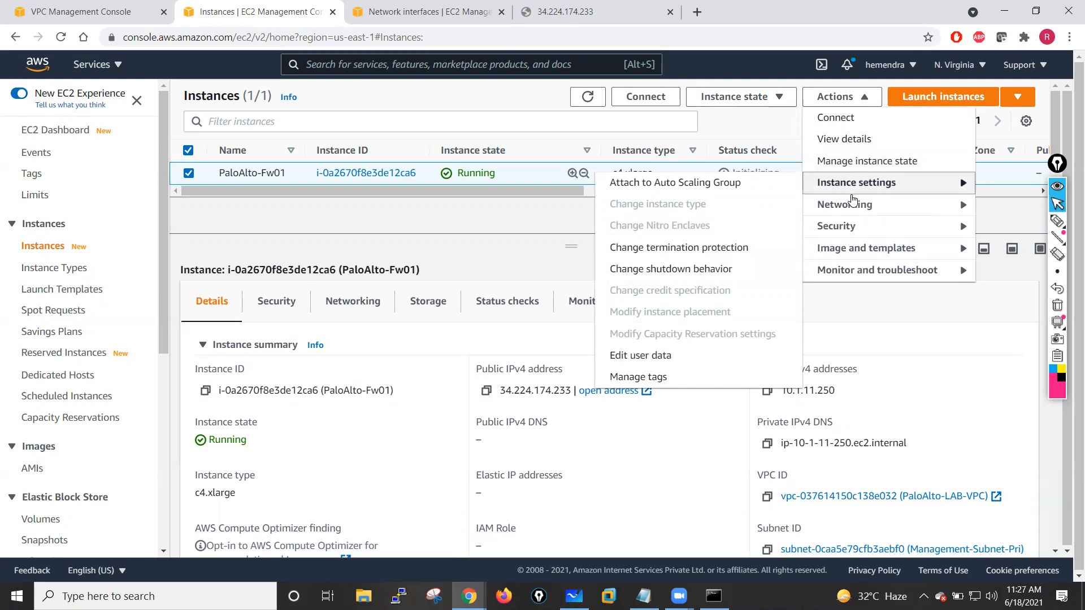
{"action": "mouse_move", "coordinate": [967, 208]}
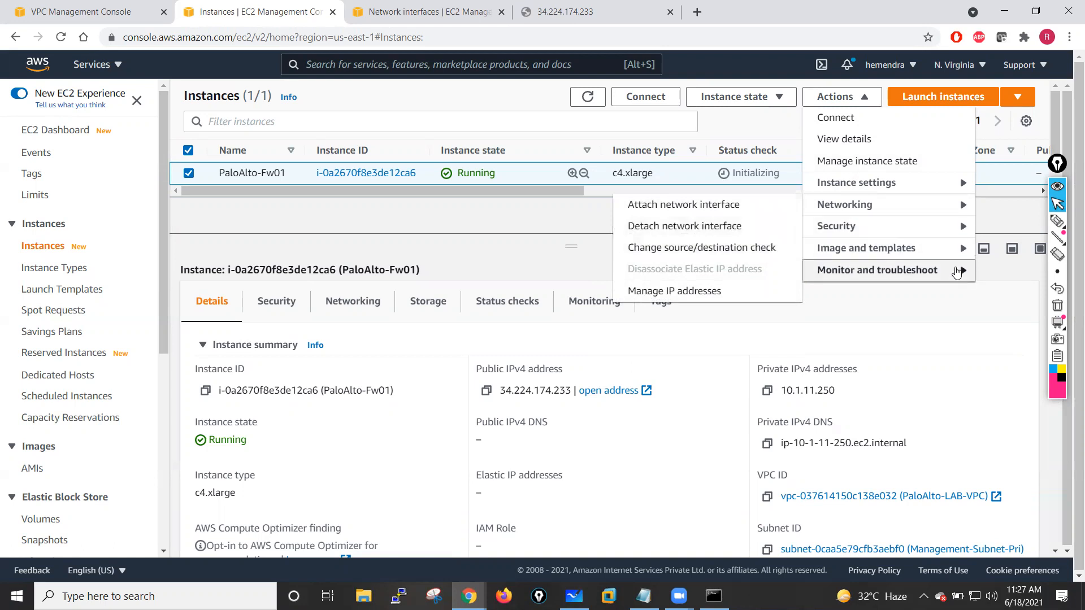
{"action": "mouse_move", "coordinate": [958, 273]}
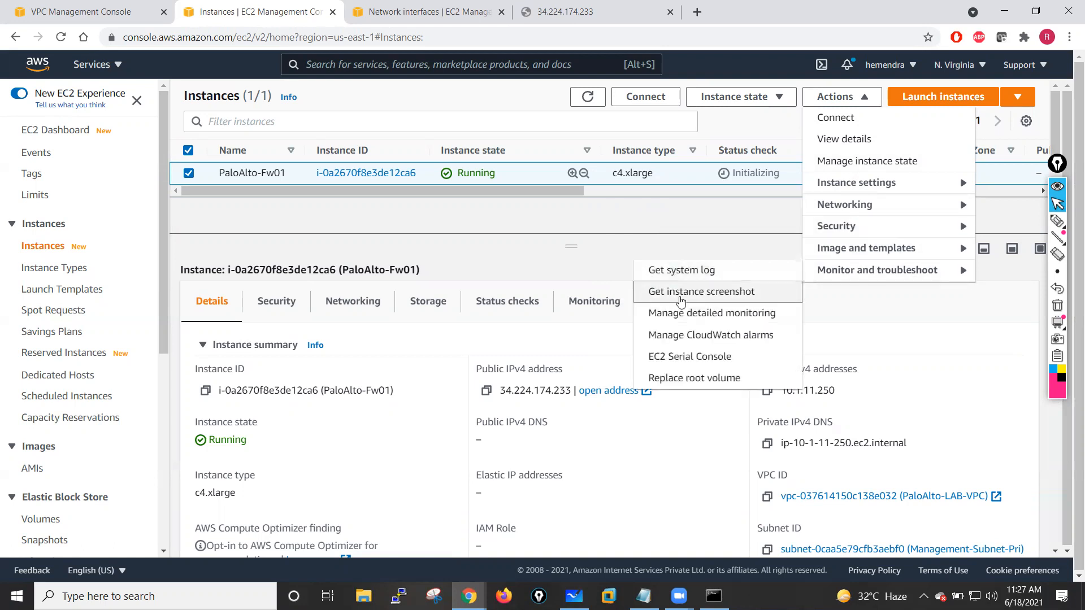
{"action": "left_click", "coordinate": [706, 293]}
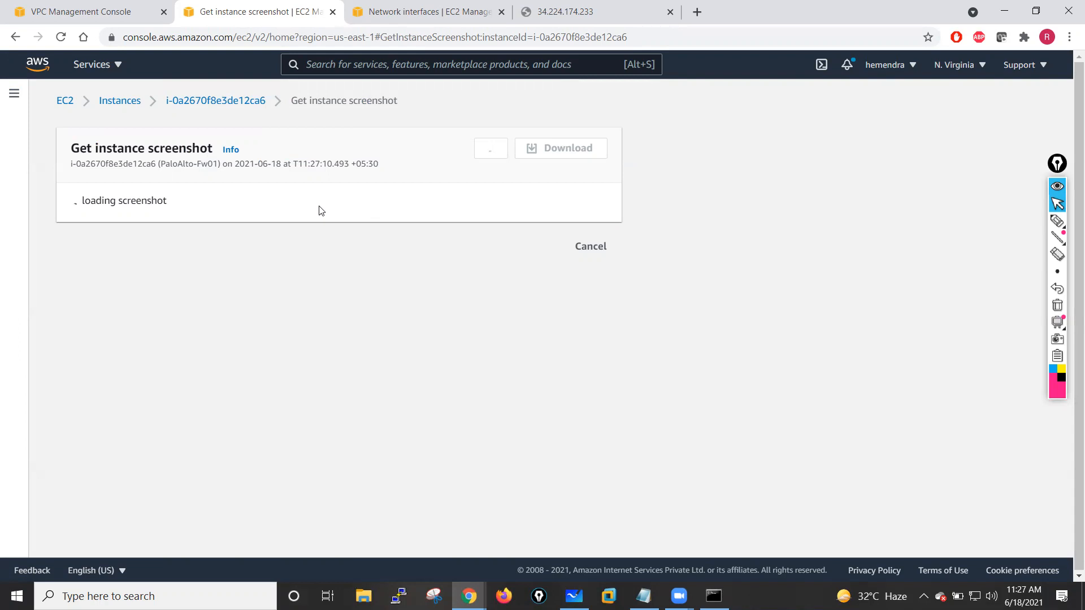
- Check the ping output, then scroll through and refresh the firewall's boot screenshot
{"action": "left_click", "coordinate": [714, 597]}
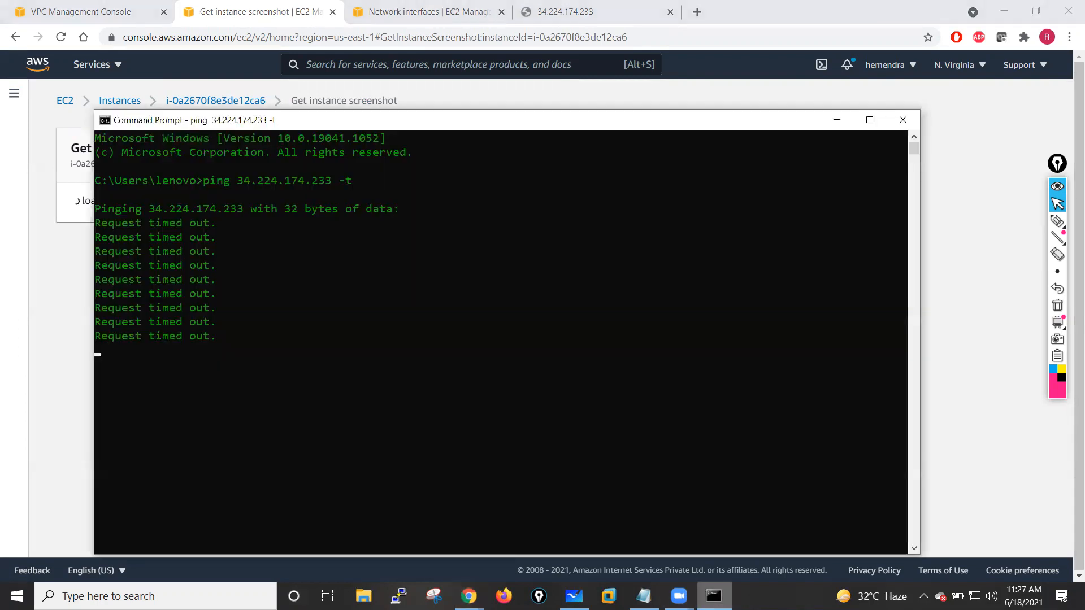
{"action": "left_click", "coordinate": [713, 596]}
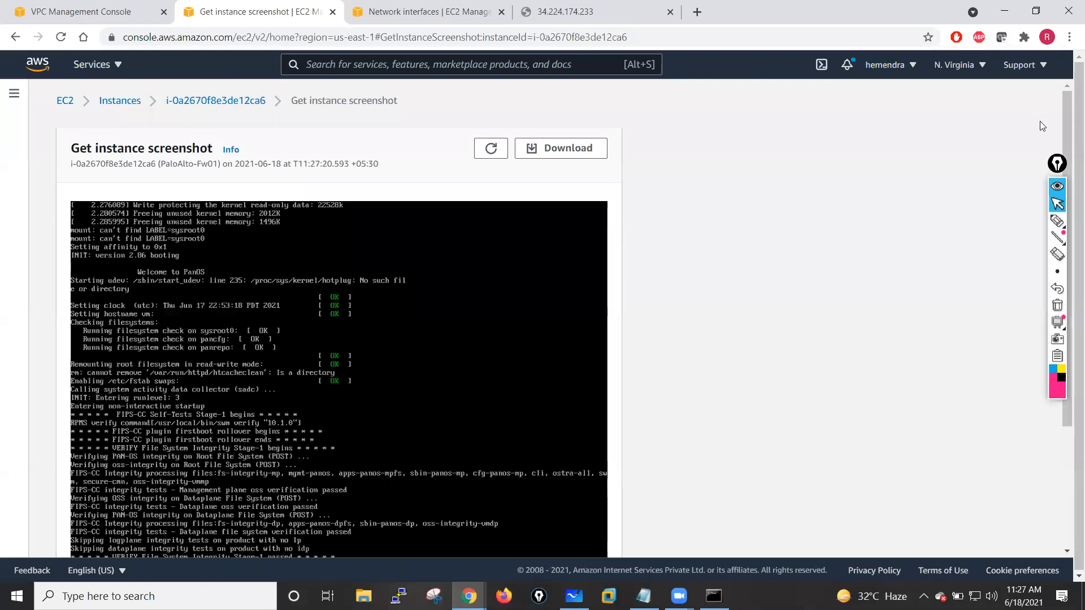
{"action": "scroll", "coordinate": [1067, 226], "scroll_direction": "down", "scroll_amount": 1}
{"action": "scroll", "coordinate": [1068, 226], "scroll_direction": "down", "scroll_amount": 2}
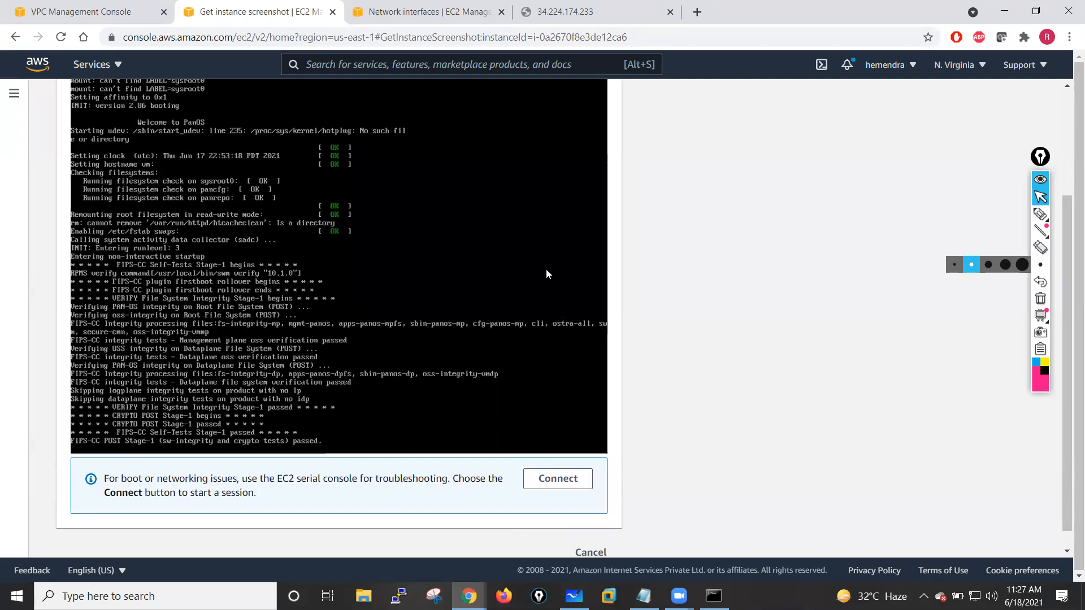
{"action": "scroll", "coordinate": [288, 258], "scroll_direction": "up", "scroll_amount": 3}
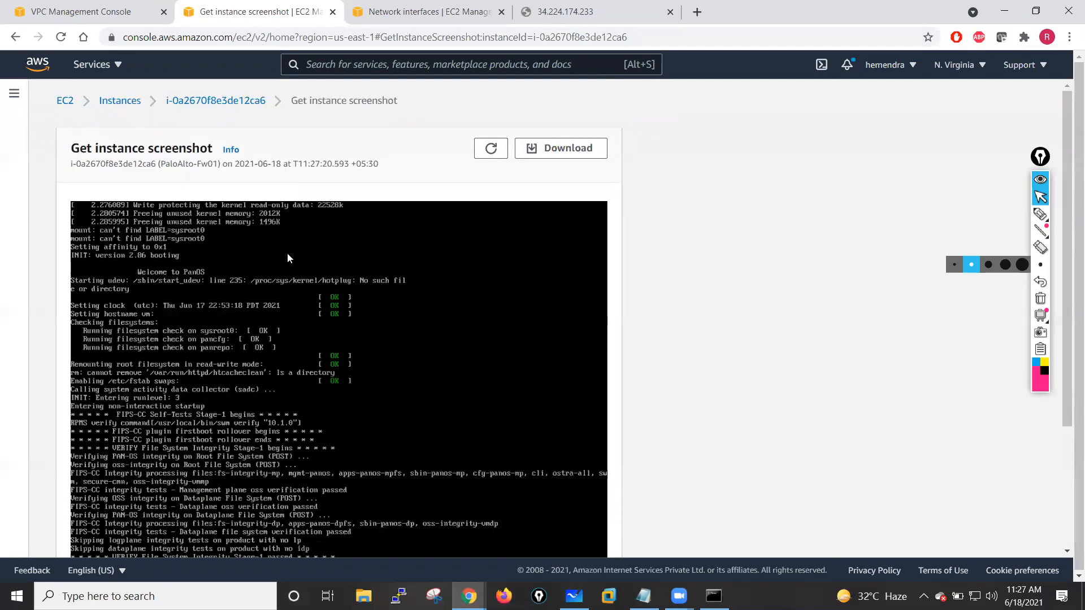
{"action": "left_click", "coordinate": [491, 148]}
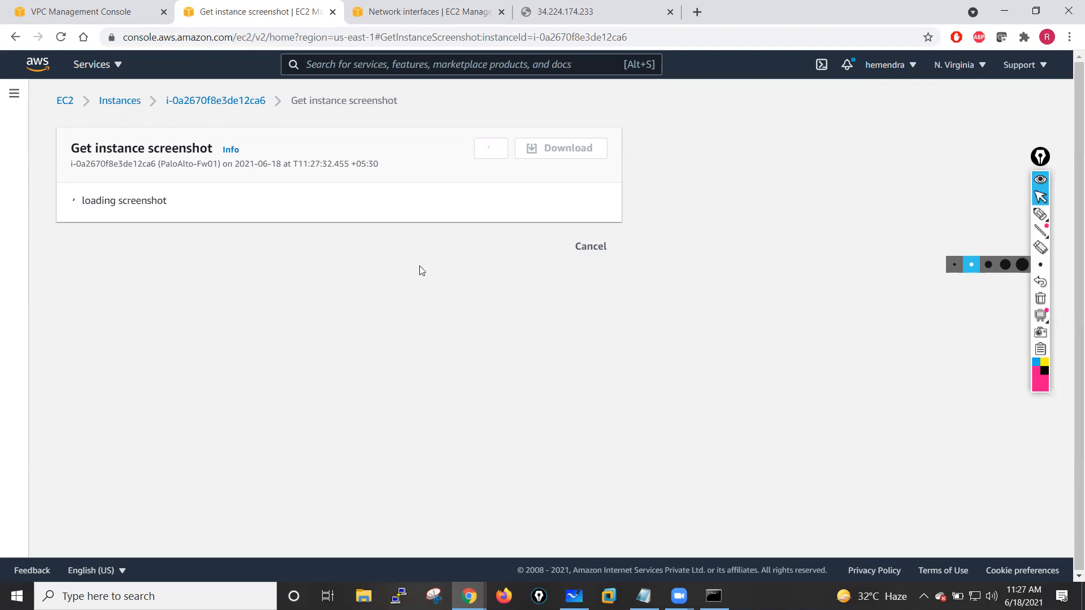
{"action": "scroll", "coordinate": [413, 326], "scroll_direction": "down", "scroll_amount": 3}
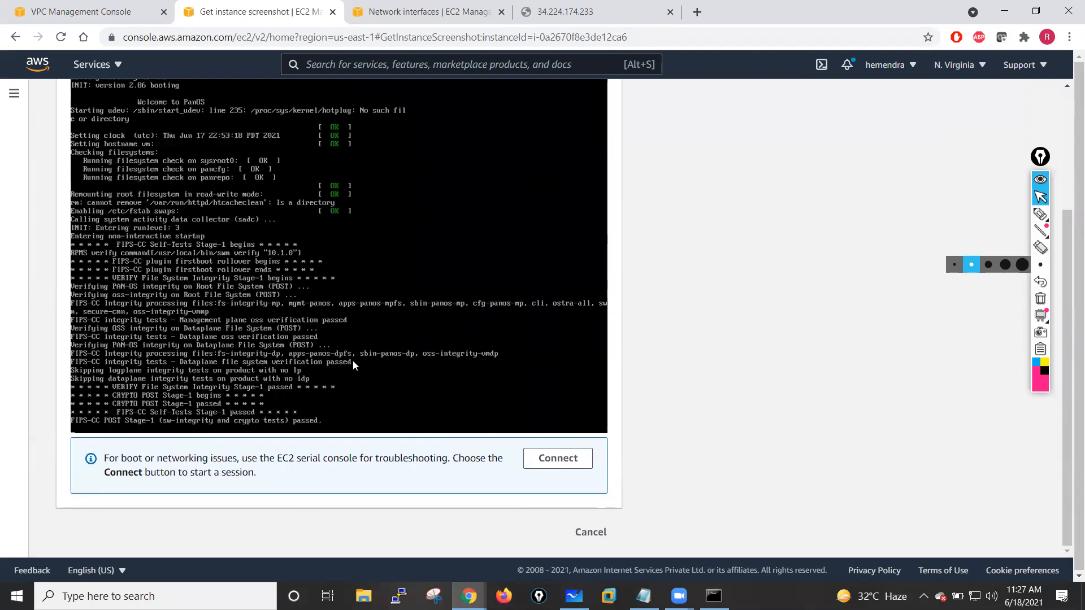
{"action": "scroll", "coordinate": [339, 362], "scroll_direction": "up", "scroll_amount": 3}
{"action": "scroll", "coordinate": [411, 281], "scroll_direction": "down", "scroll_amount": 3}
{"action": "mouse_move", "coordinate": [1041, 215]}
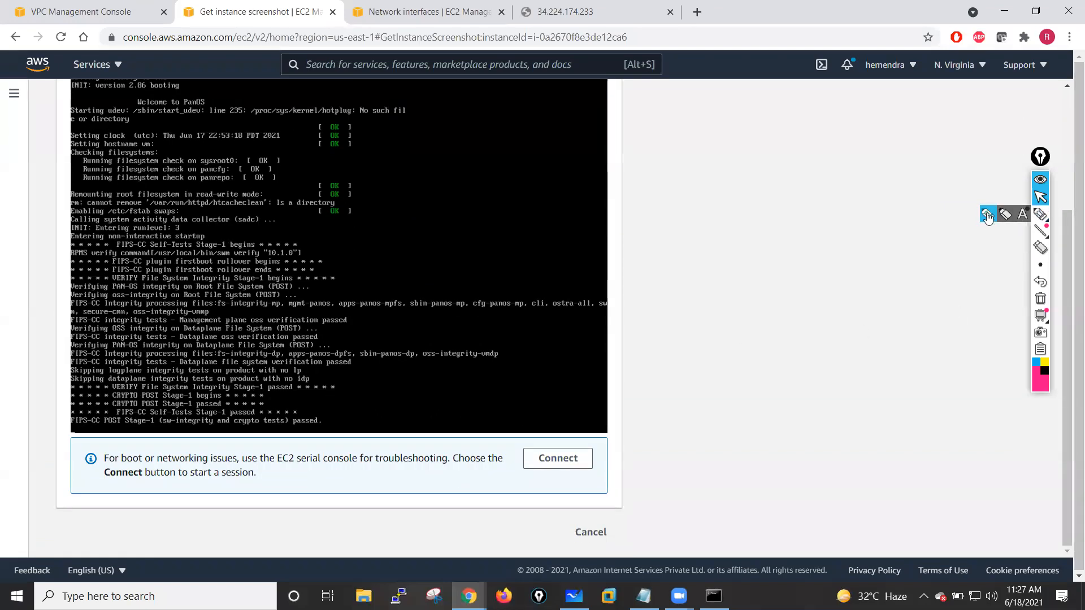
{"action": "left_click", "coordinate": [991, 216]}
{"action": "mouse_move", "coordinate": [647, 168]}
{"action": "left_mouse_down"}
{"action": "mouse_move", "coordinate": [692, 191]}
{"action": "mouse_move", "coordinate": [670, 212]}
{"action": "left_mouse_up"}
{"action": "mouse_move", "coordinate": [648, 221]}
{"action": "left_mouse_down"}
{"action": "mouse_move", "coordinate": [693, 222]}
{"action": "mouse_move", "coordinate": [690, 235]}
{"action": "left_mouse_up"}
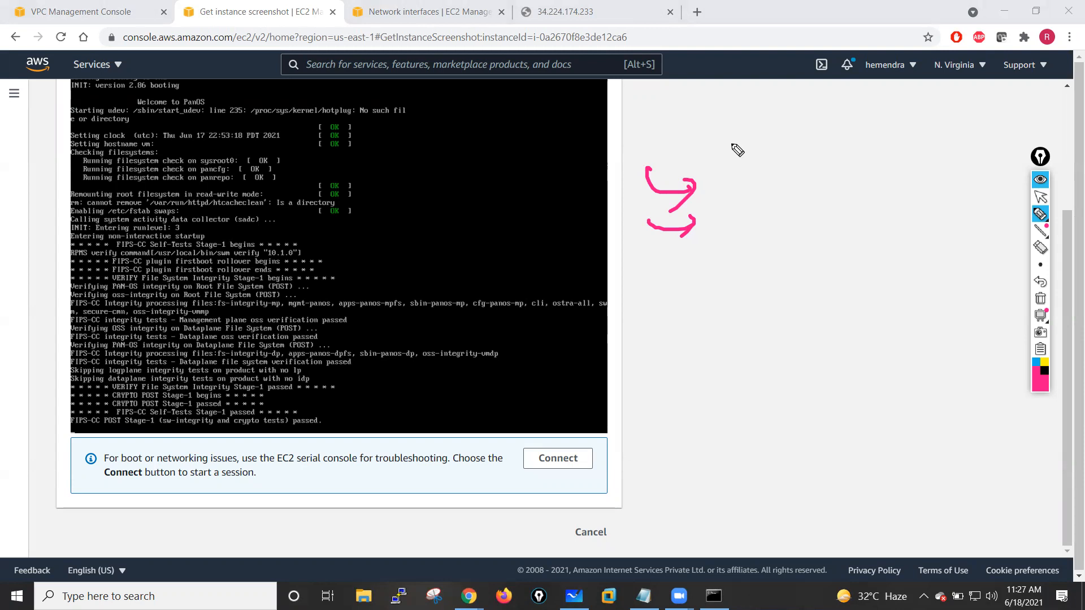
{"action": "left_click_drag", "start_coordinate": [724, 137], "coordinate": [779, 139]}
{"action": "mouse_move", "coordinate": [780, 136]}
{"action": "left_mouse_down"}
{"action": "mouse_move", "coordinate": [824, 129]}
{"action": "mouse_move", "coordinate": [836, 113]}
{"action": "mouse_move", "coordinate": [844, 132]}
{"action": "left_mouse_up"}
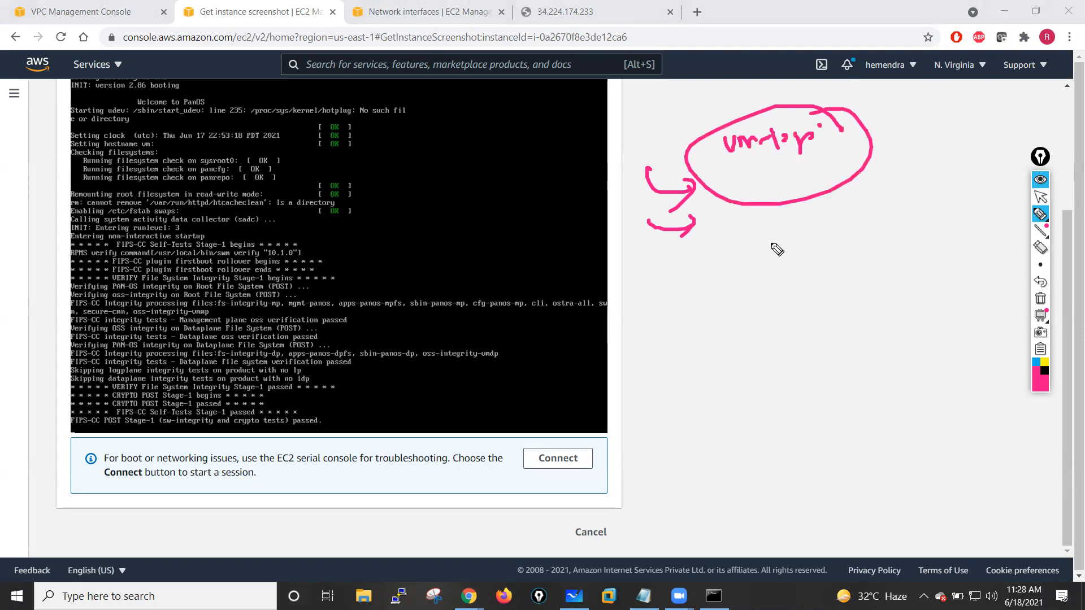
{"action": "mouse_move", "coordinate": [711, 323]}
{"action": "left_mouse_down"}
{"action": "mouse_move", "coordinate": [769, 170]}
{"action": "mouse_move", "coordinate": [776, 190]}
{"action": "left_mouse_up"}
{"action": "mouse_move", "coordinate": [750, 89]}
{"action": "left_mouse_down"}
{"action": "mouse_move", "coordinate": [767, 118]}
{"action": "mouse_move", "coordinate": [782, 111]}
{"action": "mouse_move", "coordinate": [850, 148]}
{"action": "left_mouse_up"}
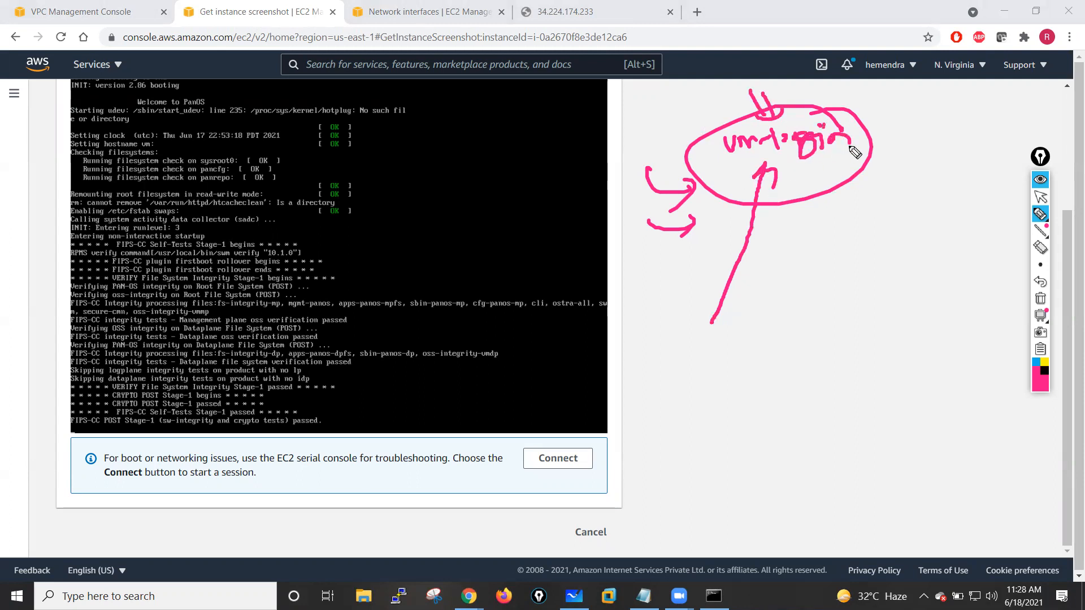
{"action": "mouse_move", "coordinate": [928, 112]}
{"action": "left_mouse_down"}
{"action": "mouse_move", "coordinate": [875, 133]}
{"action": "mouse_move", "coordinate": [910, 148]}
{"action": "left_mouse_up"}
{"action": "mouse_move", "coordinate": [804, 178]}
{"action": "left_mouse_down"}
{"action": "mouse_move", "coordinate": [798, 242]}
{"action": "mouse_move", "coordinate": [892, 233]}
{"action": "mouse_move", "coordinate": [923, 210]}
{"action": "left_mouse_up"}
{"action": "mouse_move", "coordinate": [870, 195]}
{"action": "left_mouse_down"}
{"action": "mouse_move", "coordinate": [887, 204]}
{"action": "mouse_move", "coordinate": [897, 191]}
{"action": "mouse_move", "coordinate": [864, 179]}
{"action": "mouse_move", "coordinate": [873, 164]}
{"action": "left_mouse_up"}
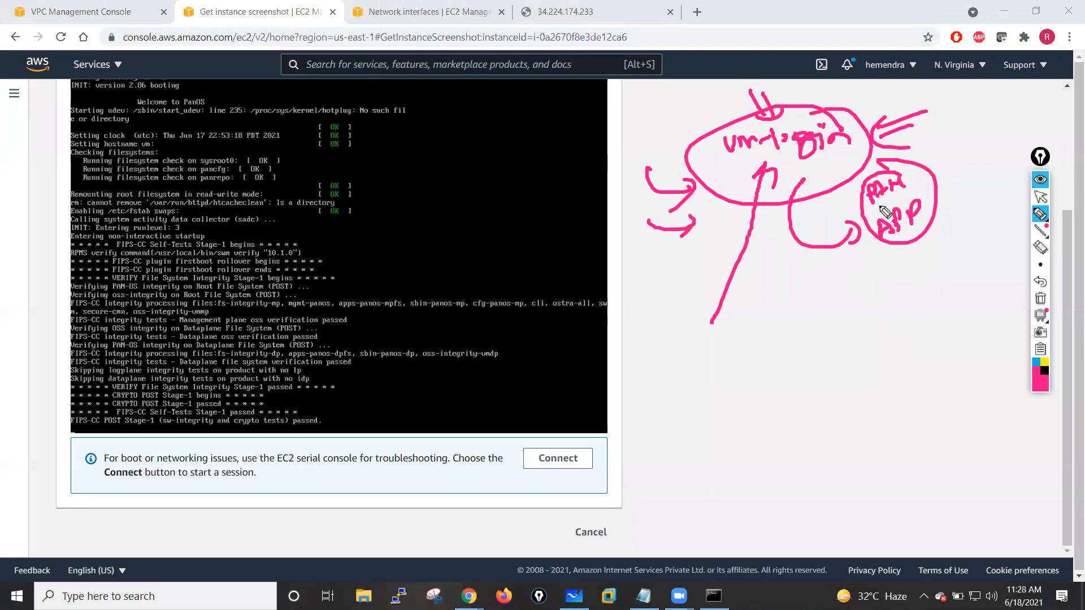
{"action": "left_click_drag", "start_coordinate": [858, 226], "coordinate": [896, 301]}
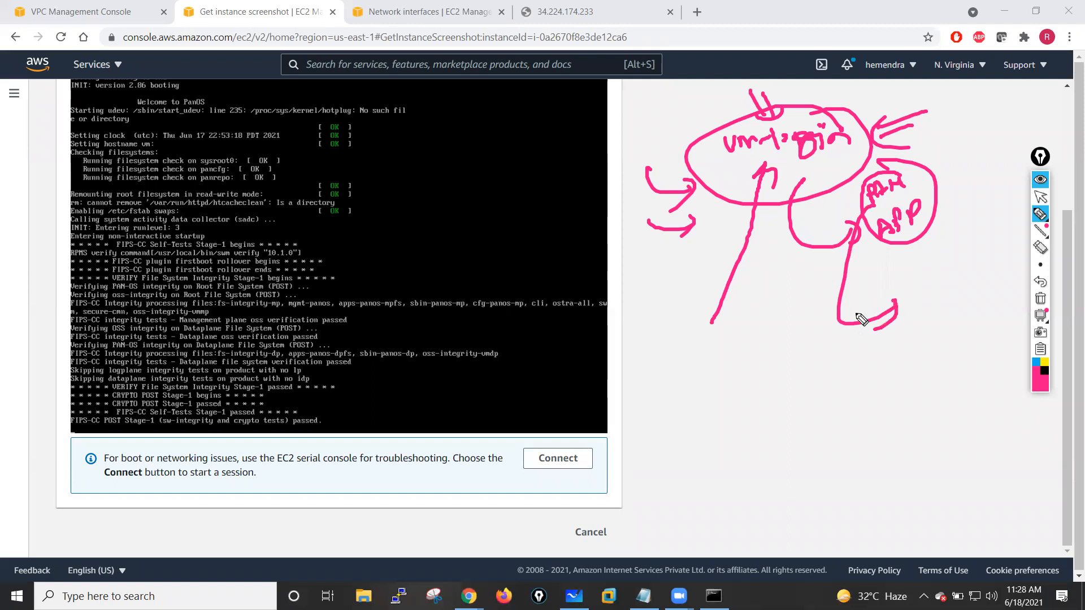
{"action": "left_click", "coordinate": [1040, 298]}
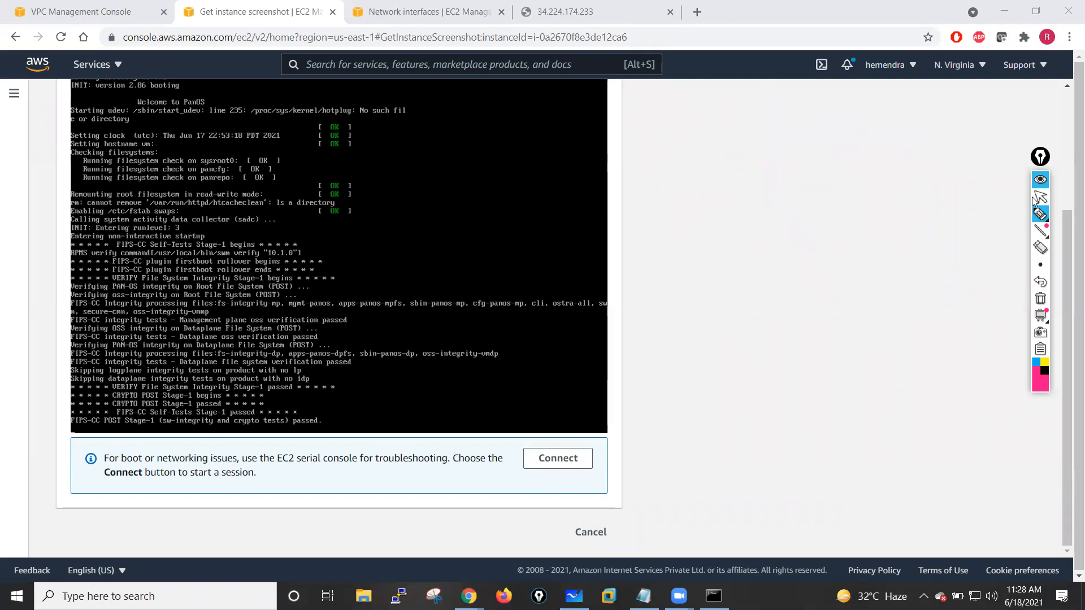
{"action": "left_click", "coordinate": [1037, 198]}
- Scroll back to the top and refresh the firewall's instance screenshot once more
{"action": "scroll", "coordinate": [339, 320], "scroll_direction": "up", "scroll_amount": 1}
{"action": "scroll", "coordinate": [338, 317], "scroll_direction": "up", "scroll_amount": 5}
{"action": "left_click", "coordinate": [491, 149]}
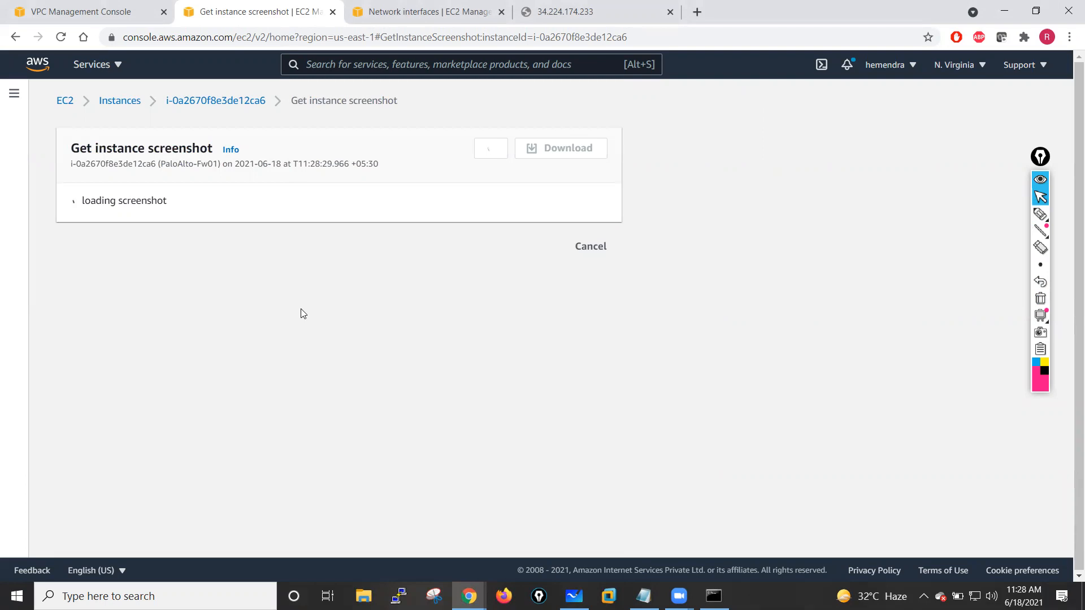
- Open the Launch instance wizard from the EC2 dashboard
{"action": "left_click", "coordinate": [411, 9]}
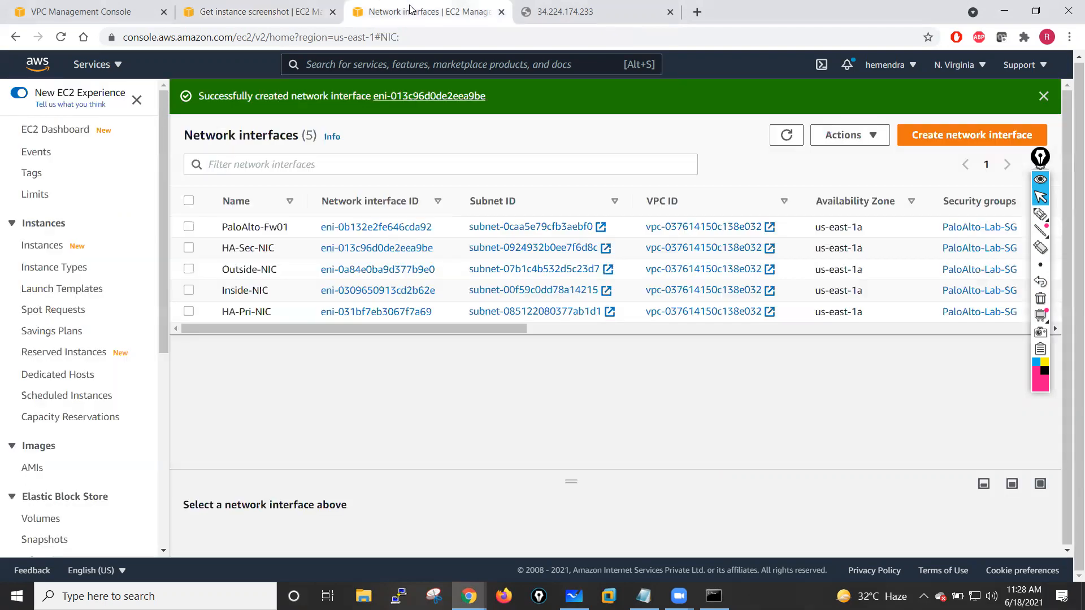
{"action": "left_click", "coordinate": [59, 131]}
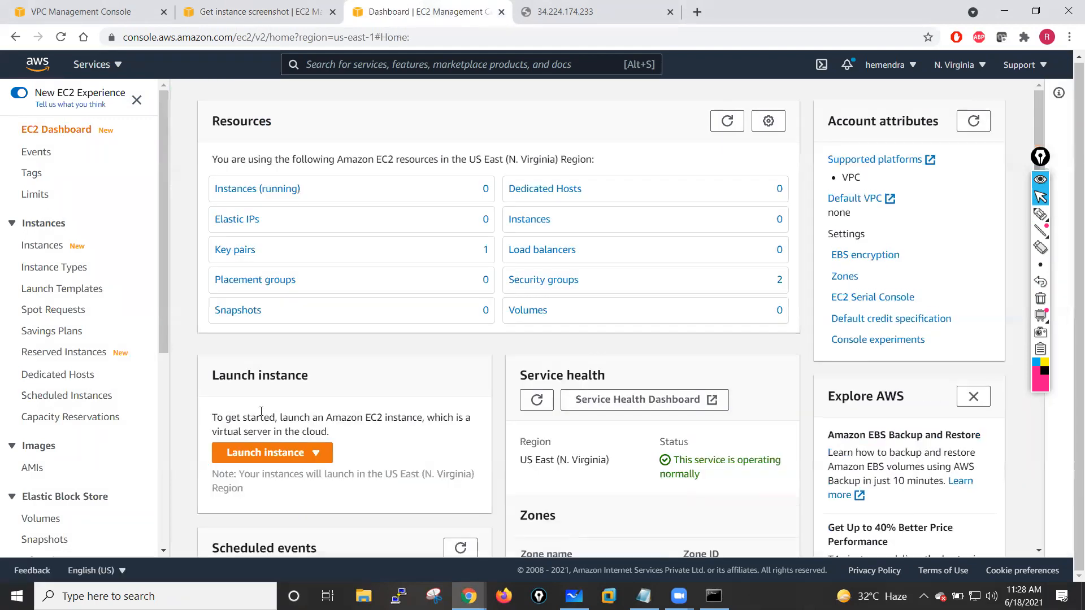
{"action": "left_click", "coordinate": [253, 456]}
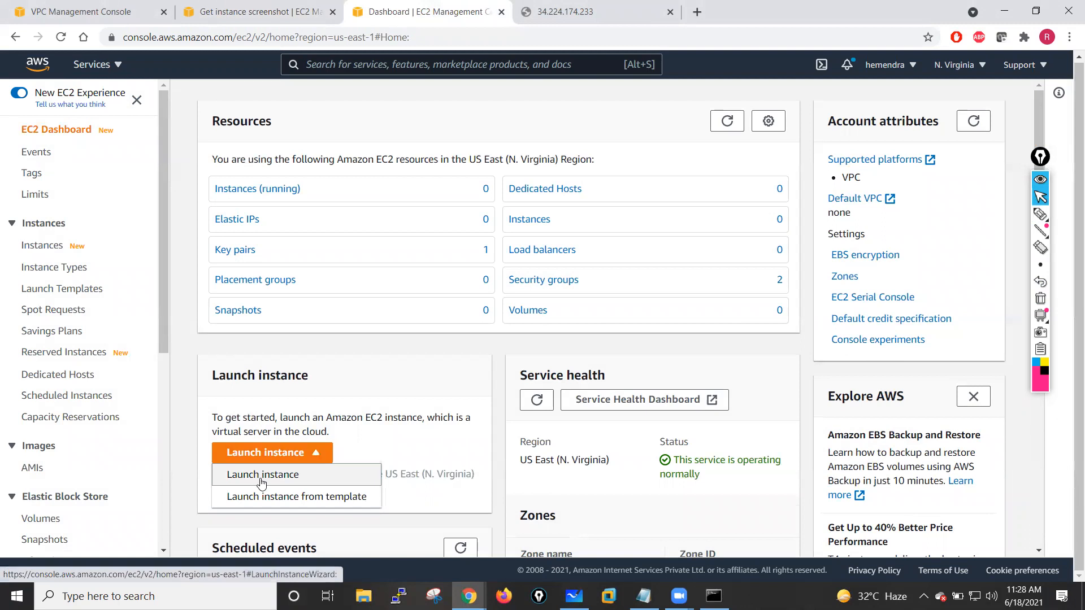
{"action": "left_click", "coordinate": [261, 476]}
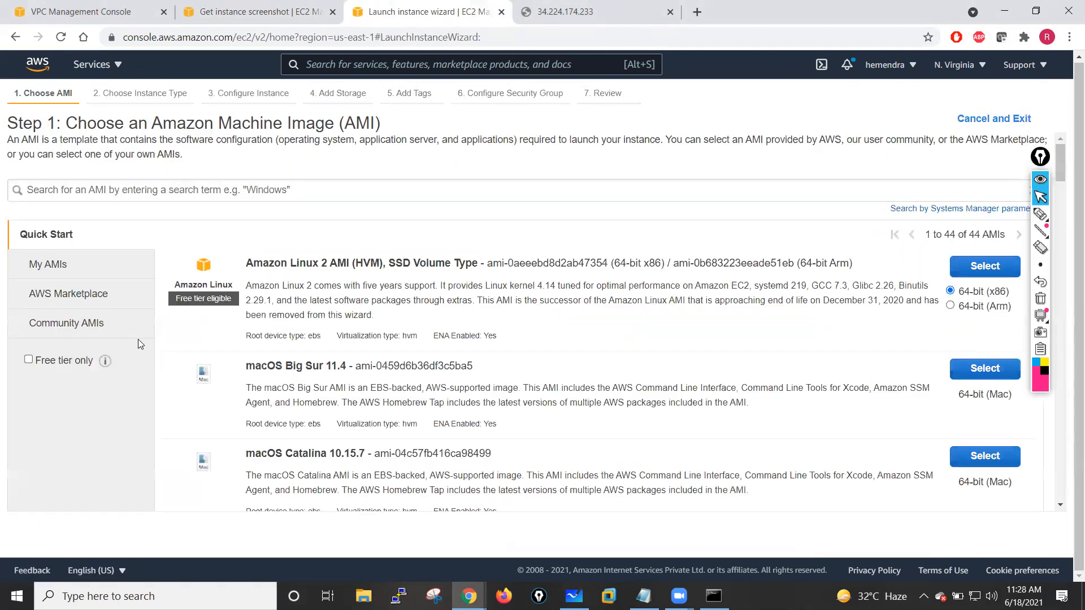
- Search the AWS Marketplace for Palo Alto and select the VM-Series Next-Generation Firewall (BYOL and ELA) AMI
{"action": "left_click", "coordinate": [72, 294]}
{"action": "left_click", "coordinate": [91, 189]}
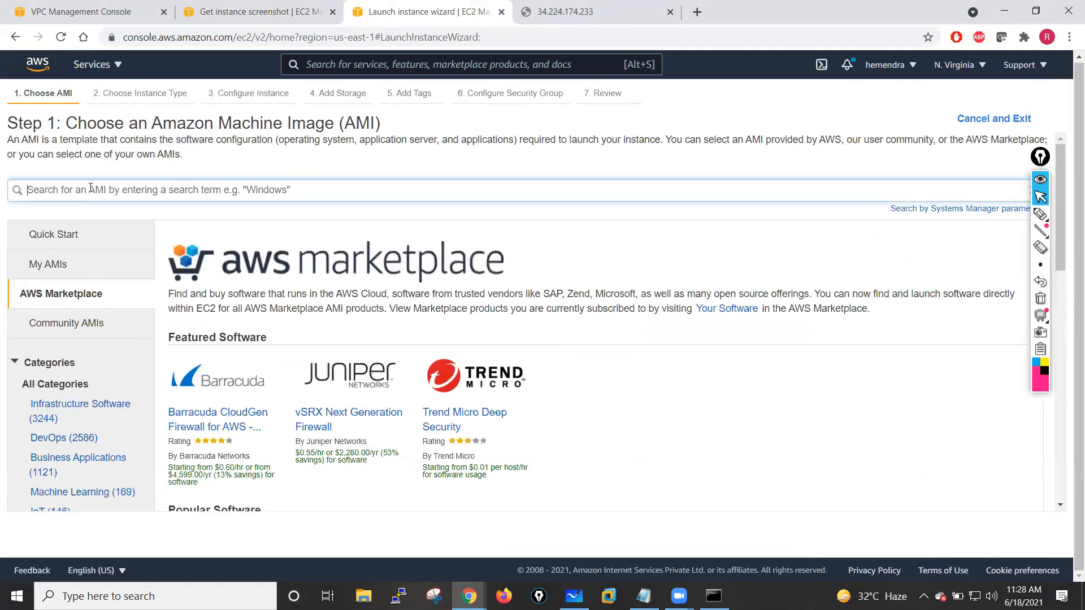
{"action": "type", "text": "Palo Alto"}
{"action": "key", "text": "Return"}
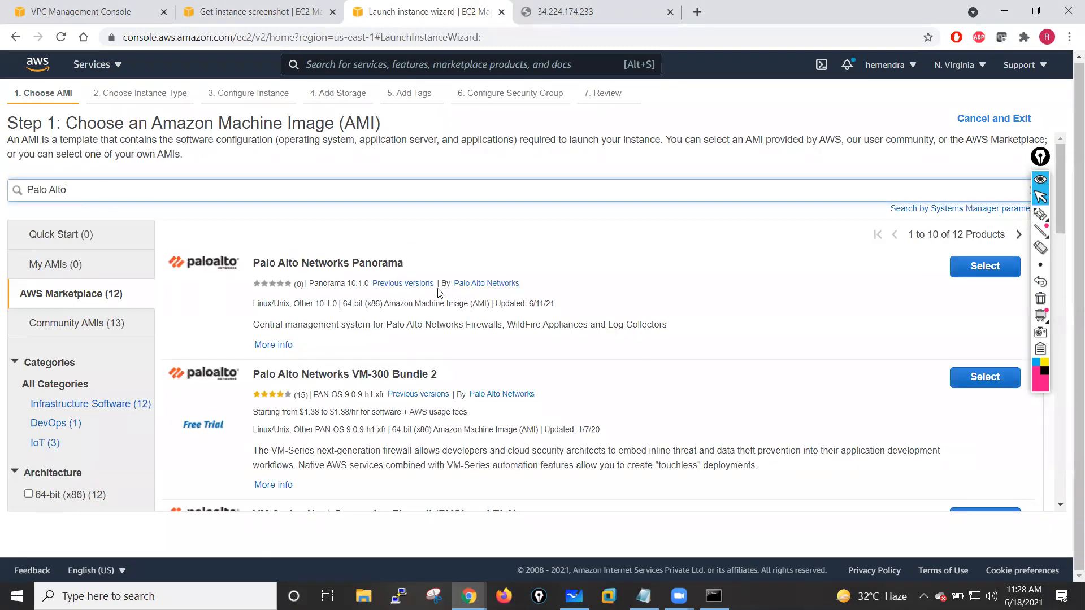
{"action": "scroll", "coordinate": [499, 359], "scroll_direction": "down", "scroll_amount": 3}
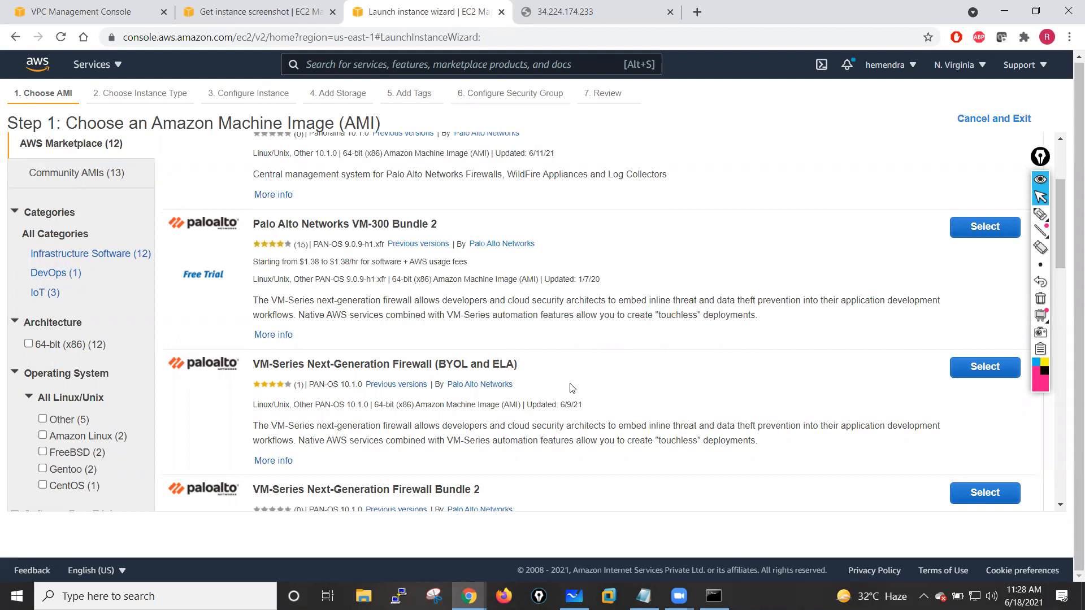
{"action": "left_click", "coordinate": [975, 378]}
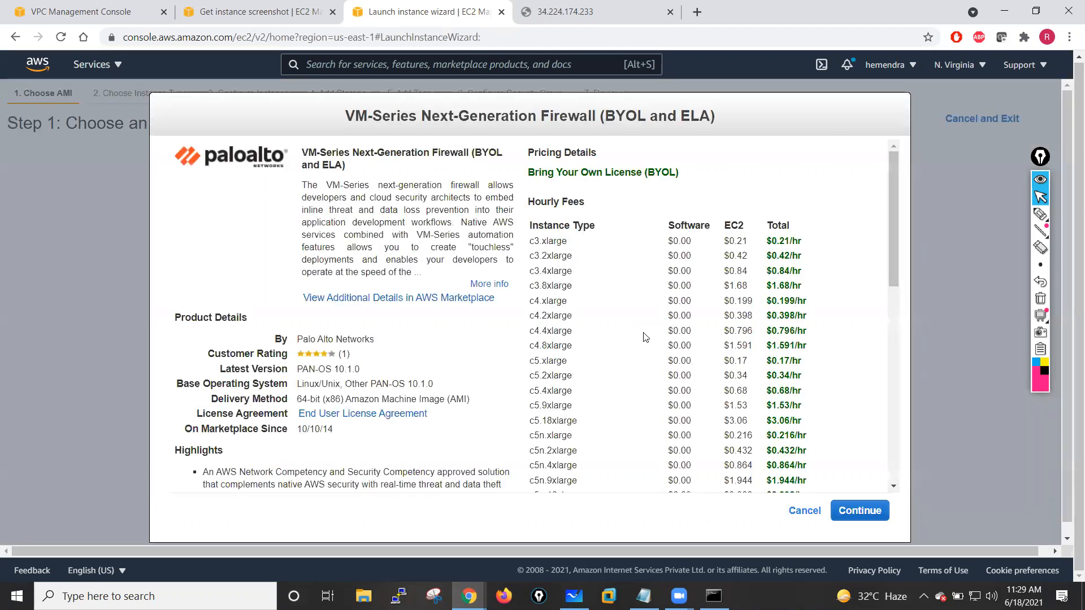
{"action": "left_click", "coordinate": [859, 512]}
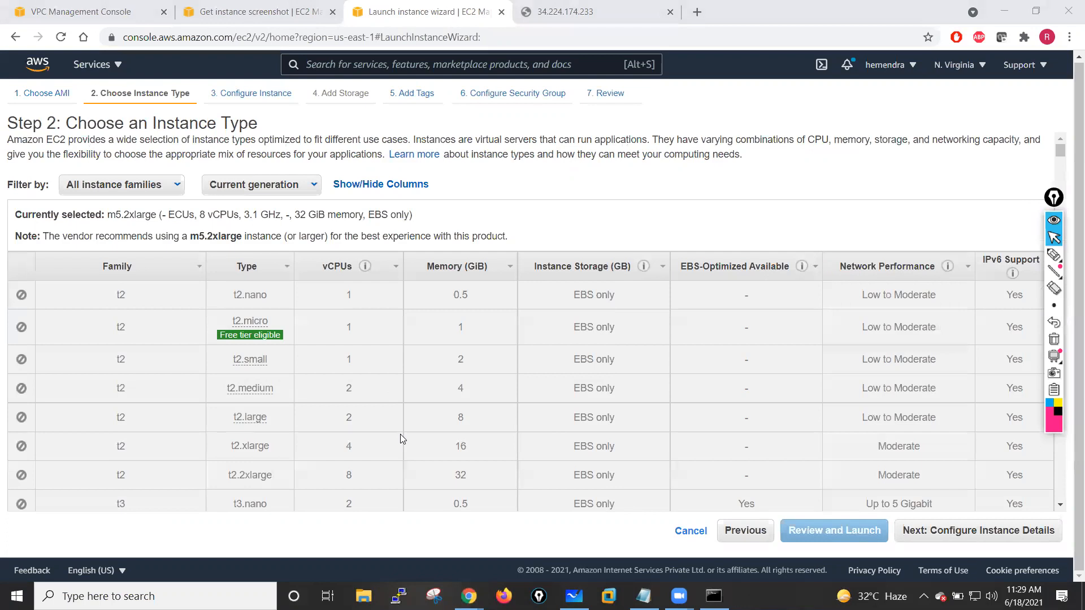
- Choose the c4.xlarge instance type and continue to the instance details
{"action": "scroll", "coordinate": [401, 435], "scroll_direction": "down", "scroll_amount": 8}
{"action": "scroll", "coordinate": [391, 435], "scroll_direction": "down", "scroll_amount": 8}
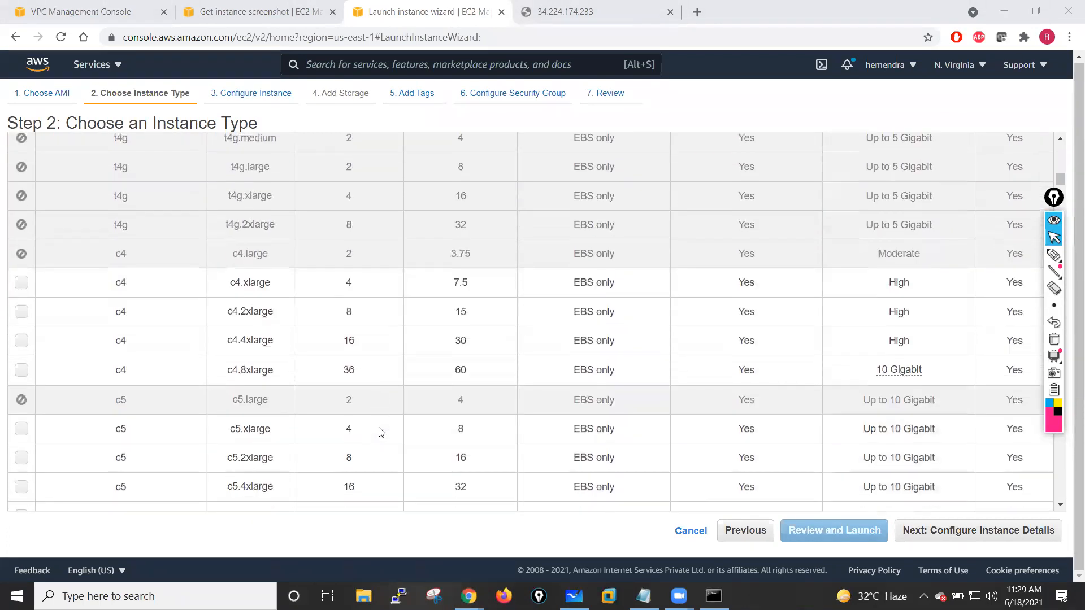
{"action": "scroll", "coordinate": [382, 433], "scroll_direction": "up", "scroll_amount": 2}
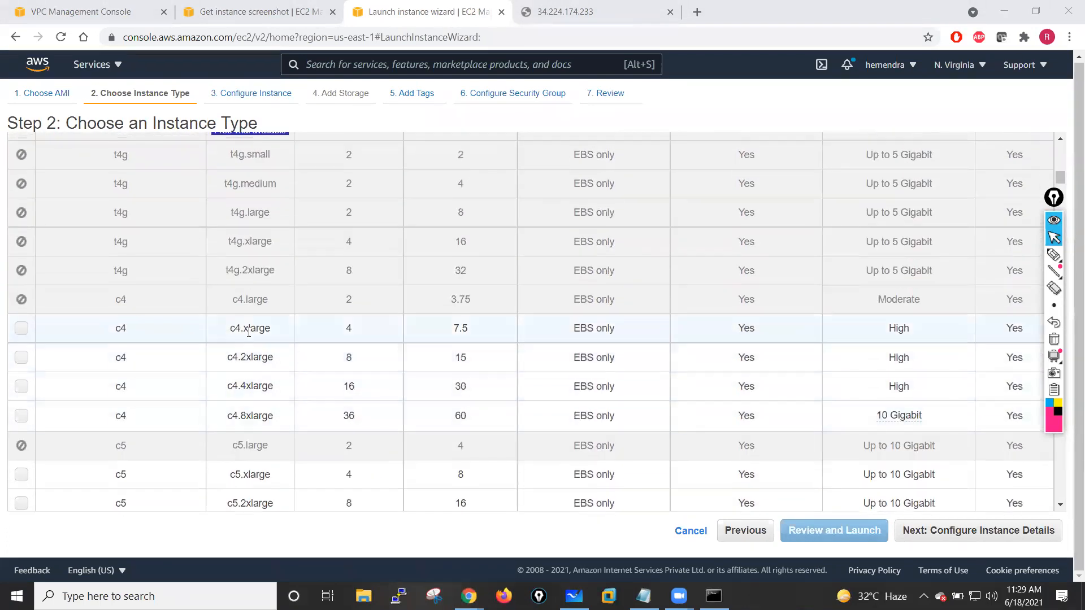
{"action": "left_click", "coordinate": [23, 328]}
{"action": "left_click", "coordinate": [936, 536]}
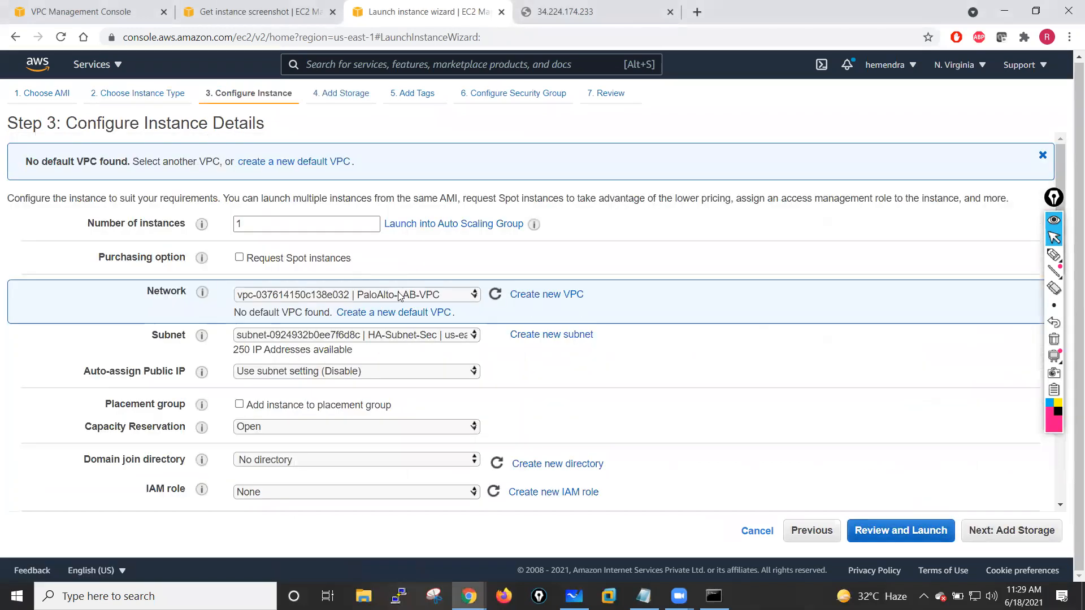
- Place the instance in the Management-Subnet-Sec subnet and enable auto-assign public IP
{"action": "left_click", "coordinate": [459, 337]}
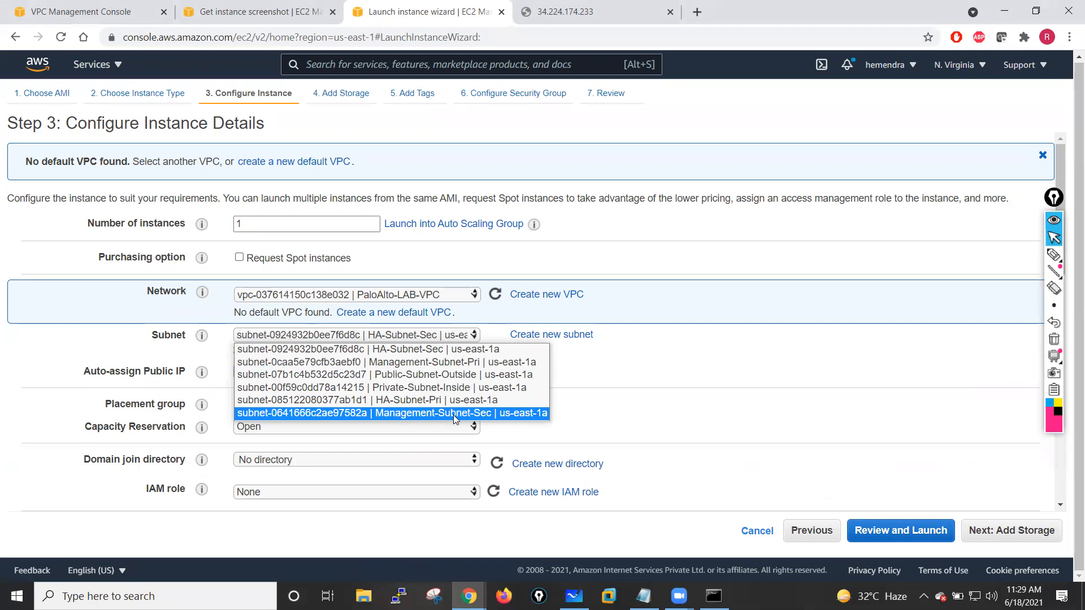
{"action": "left_click", "coordinate": [453, 415]}
{"action": "scroll", "coordinate": [439, 293], "scroll_direction": "down", "scroll_amount": 2}
{"action": "left_click", "coordinate": [441, 272]}
{"action": "left_click", "coordinate": [302, 298]}
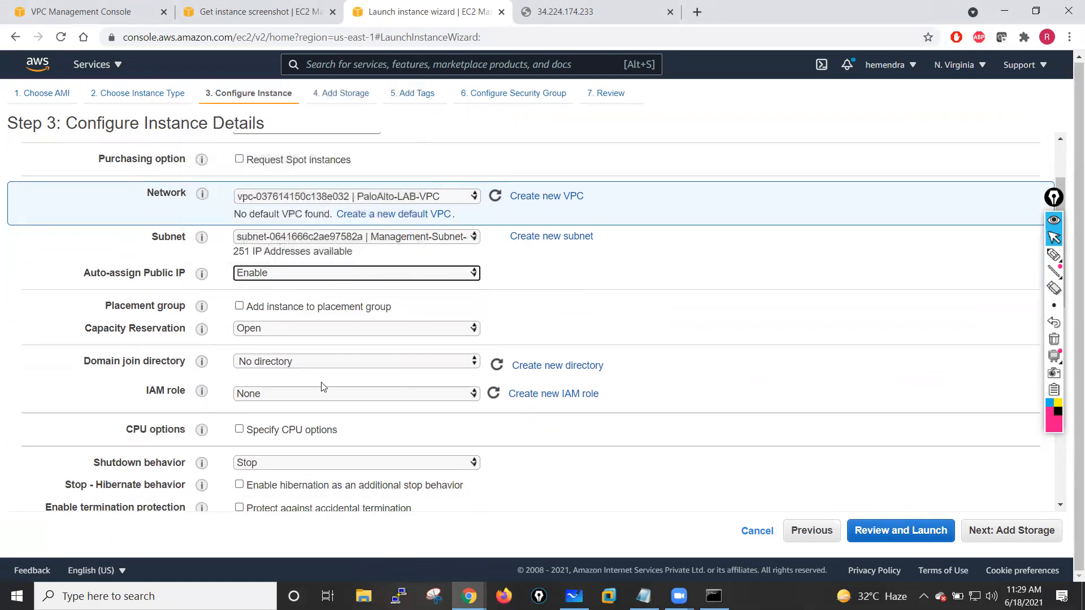
- Consult the network diagram and set eth0's primary IP to 10.1.12.250
{"action": "scroll", "coordinate": [540, 396], "scroll_direction": "down", "scroll_amount": 4}
{"action": "scroll", "coordinate": [540, 402], "scroll_direction": "down", "scroll_amount": 7}
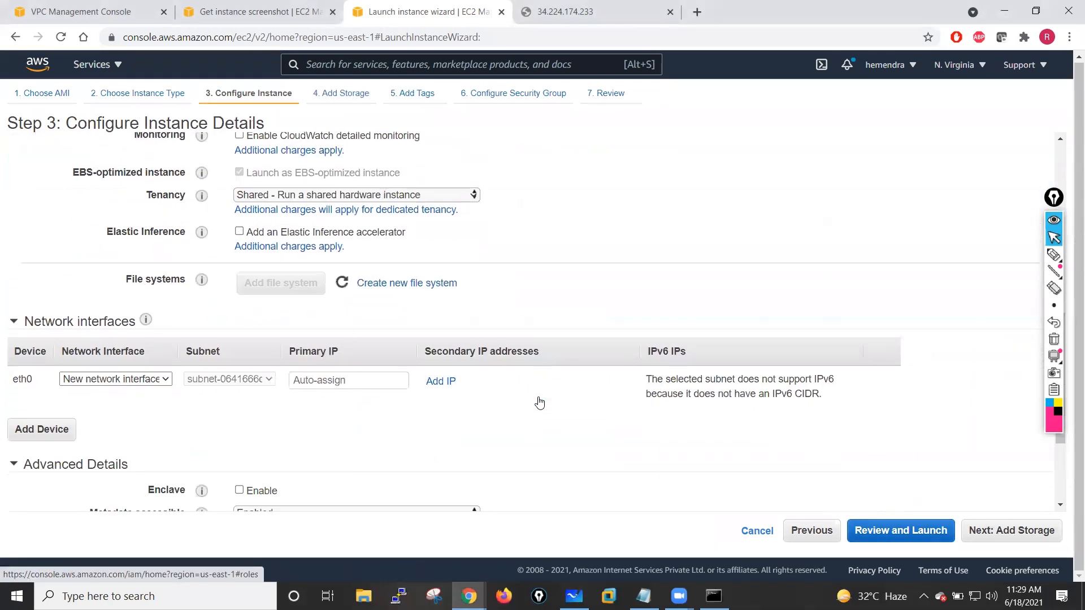
{"action": "left_click", "coordinate": [320, 283]}
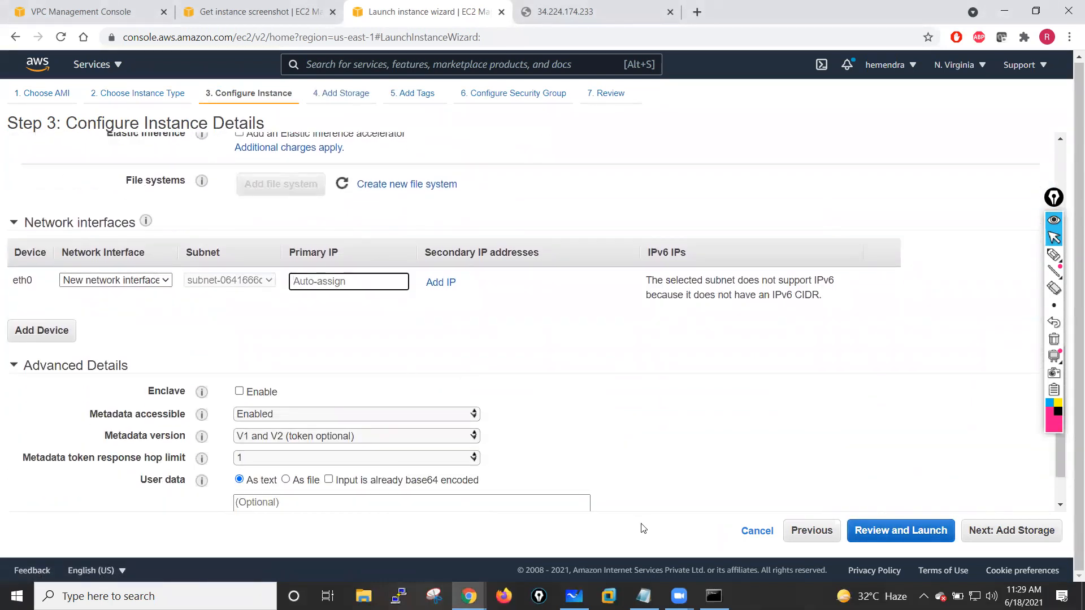
{"action": "left_click", "coordinate": [574, 596]}
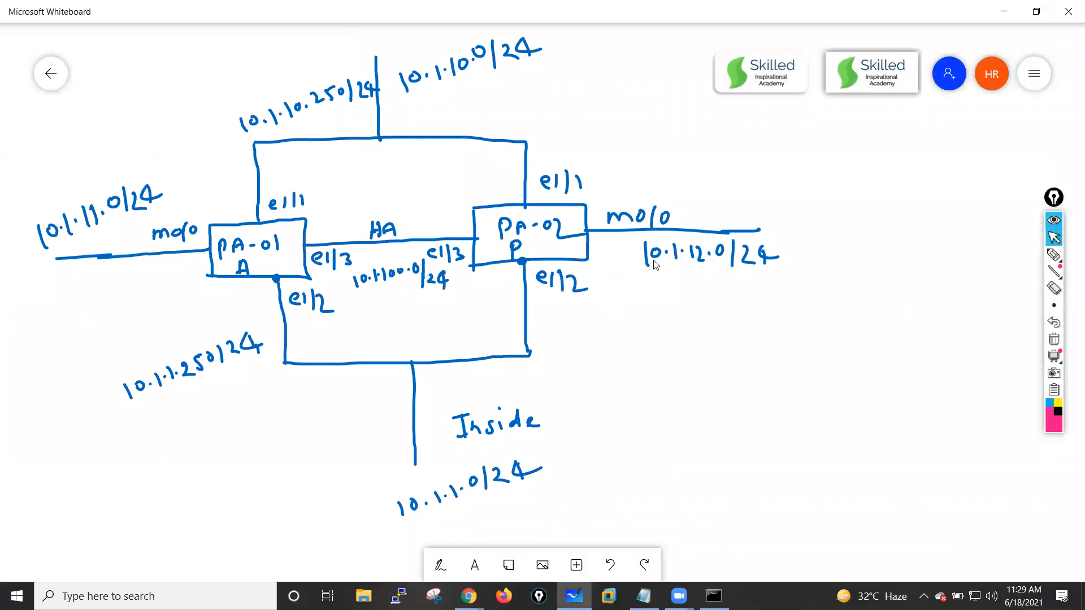
{"action": "left_click", "coordinate": [574, 597]}
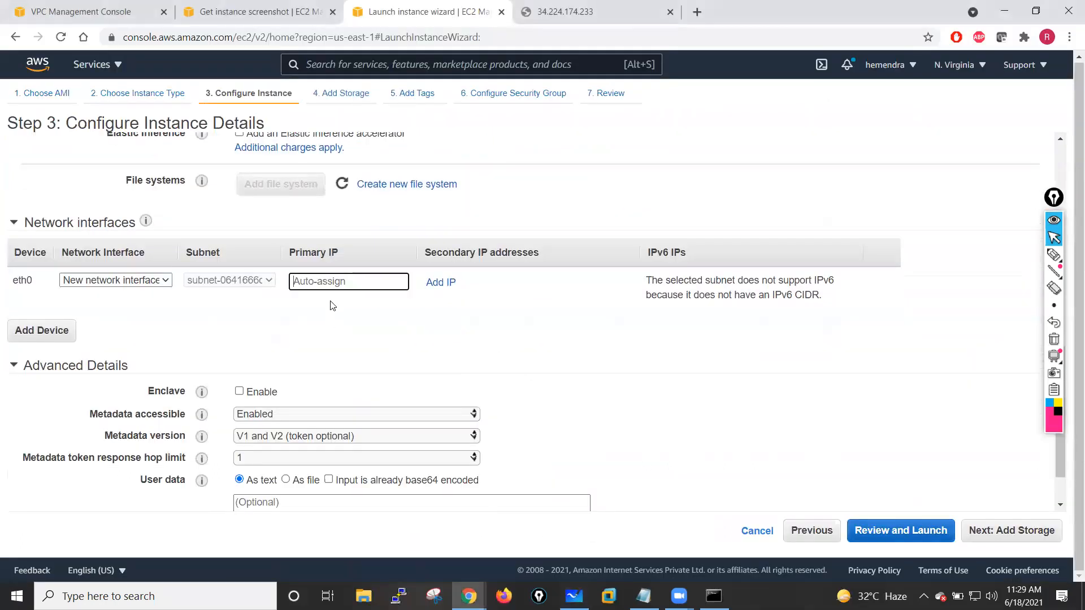
{"action": "type", "text": "10.1.12.250/24"}
{"action": "left_click", "coordinate": [358, 364]}
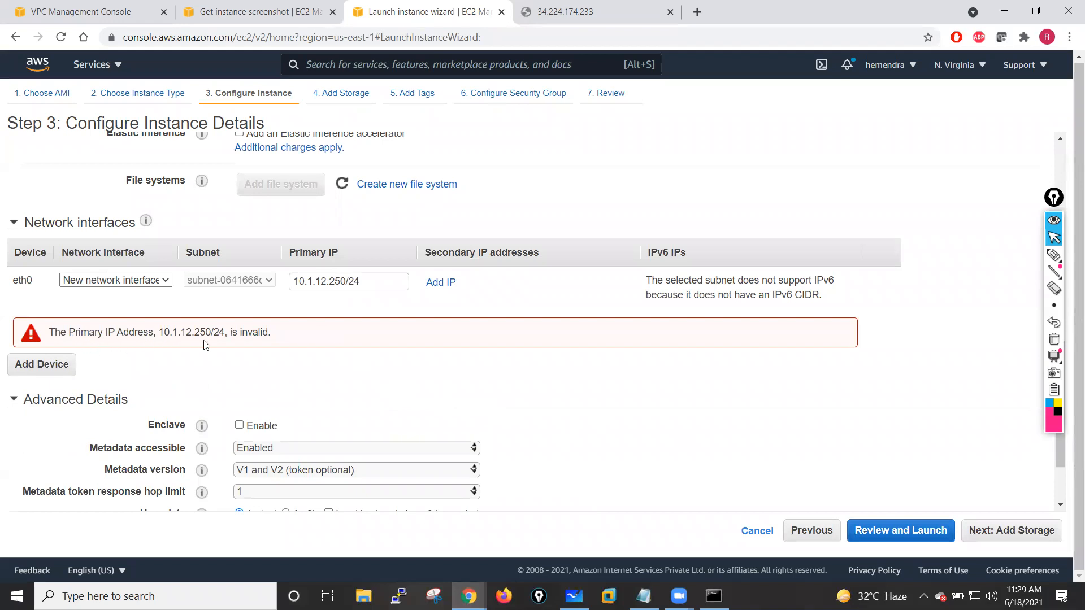
{"action": "left_click", "coordinate": [378, 284]}
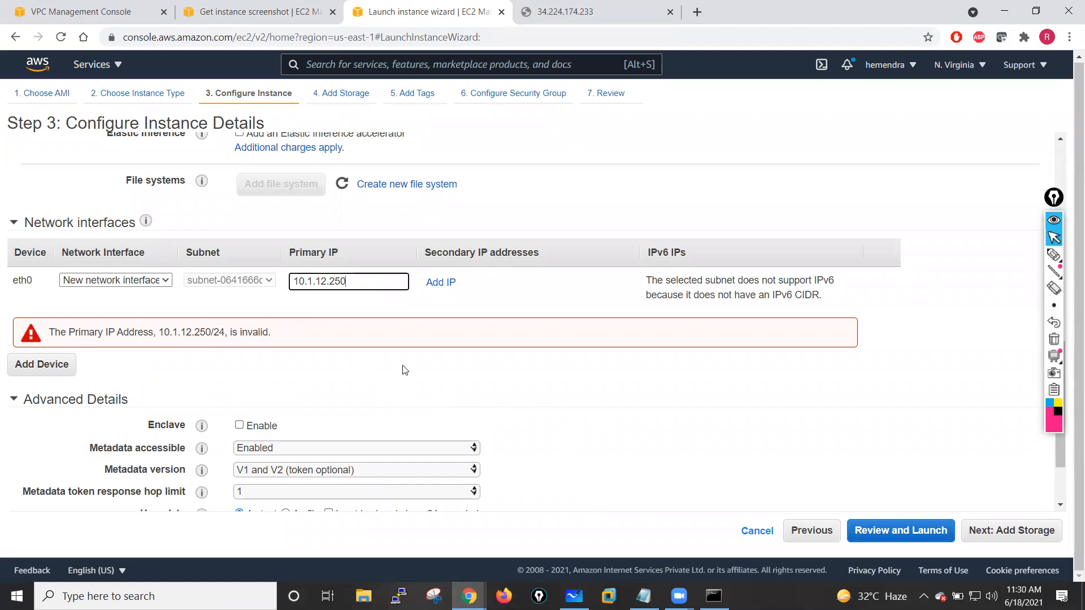
{"action": "left_click", "coordinate": [419, 410]}
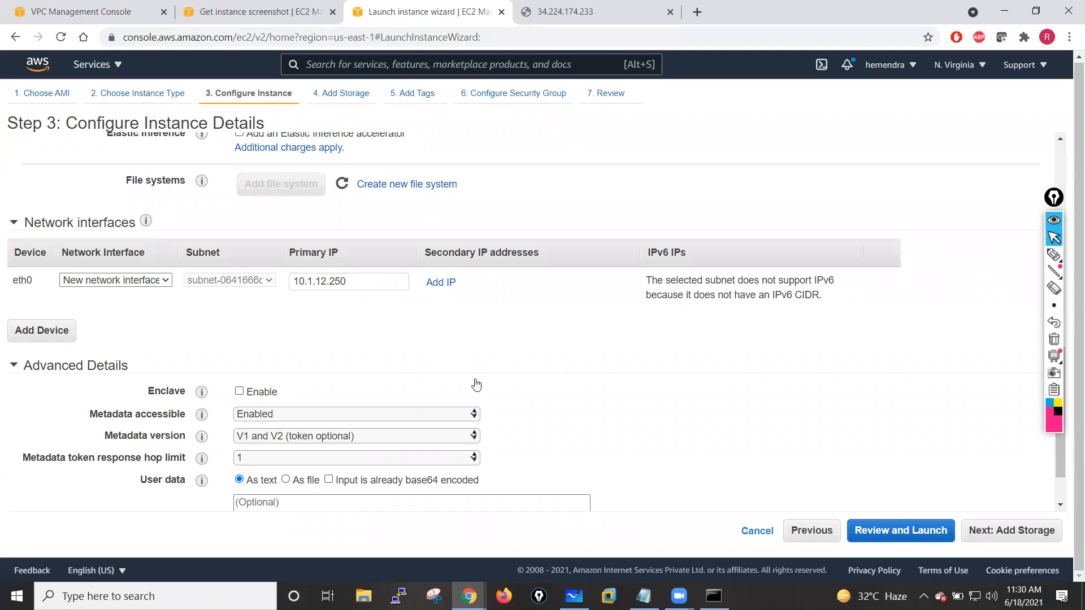
- Continue past storage and add a Name tag with the value PaloAlto-Fw02
{"action": "scroll", "coordinate": [560, 400], "scroll_direction": "down", "scroll_amount": 2}
{"action": "left_click", "coordinate": [1011, 530]}
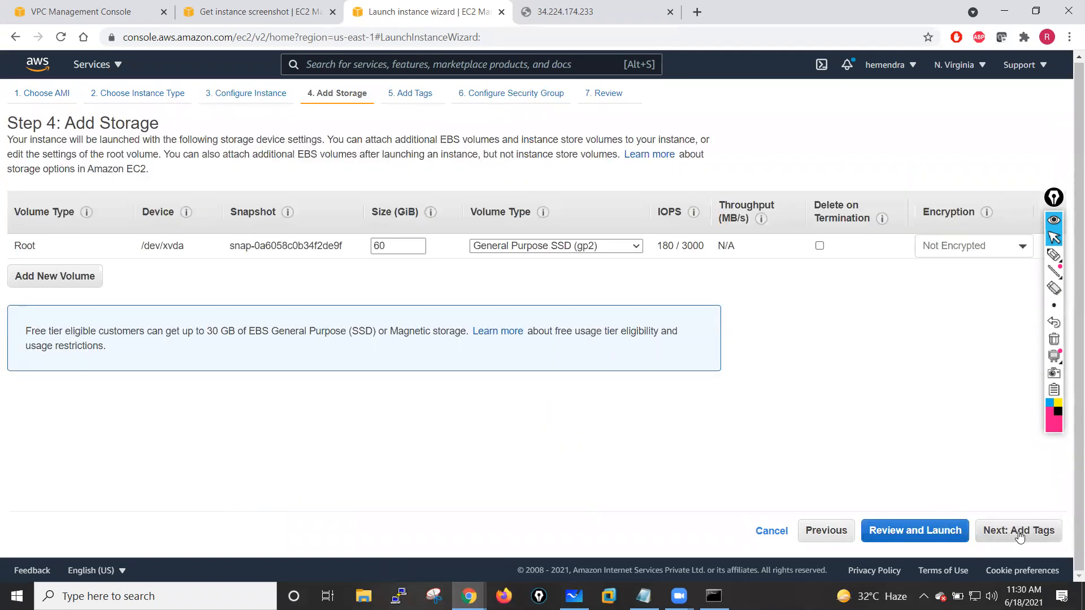
{"action": "left_click", "coordinate": [1018, 531]}
{"action": "left_click", "coordinate": [39, 331]}
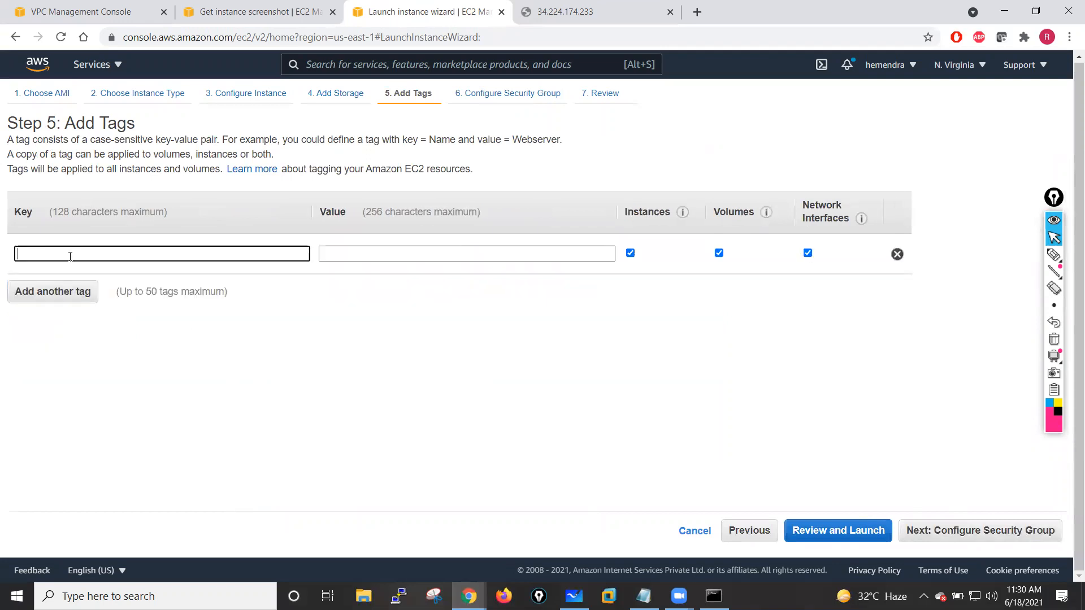
{"action": "type", "text": "Name"}
{"action": "left_click", "coordinate": [376, 252]}
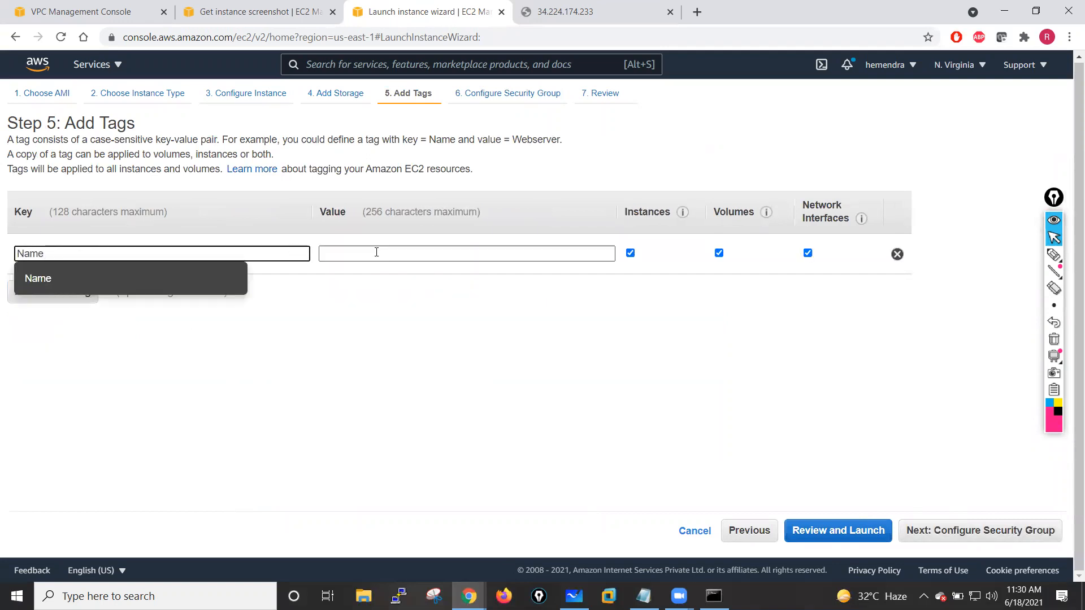
{"action": "type", "text": "Pal"}
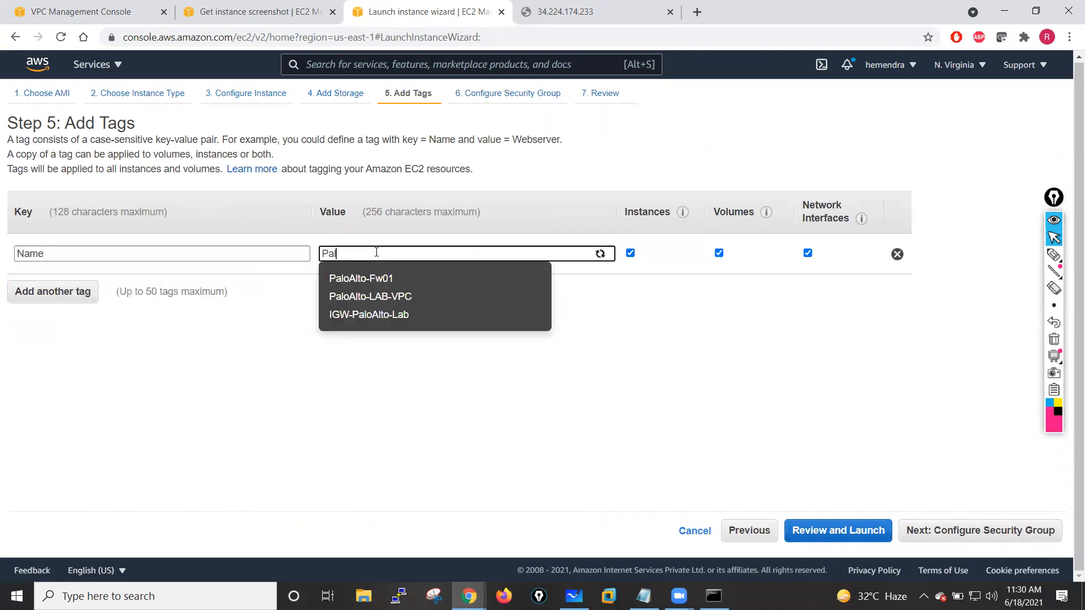
{"action": "left_click", "coordinate": [379, 278]}
{"action": "key", "text": "BackSpace"}
{"action": "type", "text": "2"}
{"action": "left_click", "coordinate": [357, 421]}
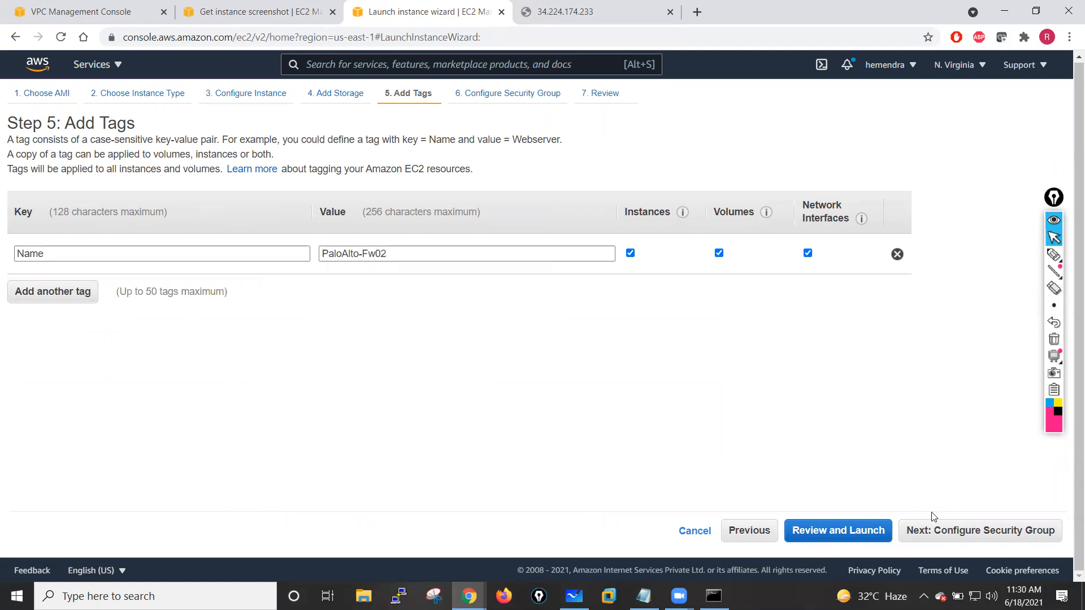
- Assign the existing PaloAlto-Lab-SG security group and go to the launch review
{"action": "left_click", "coordinate": [956, 530]}
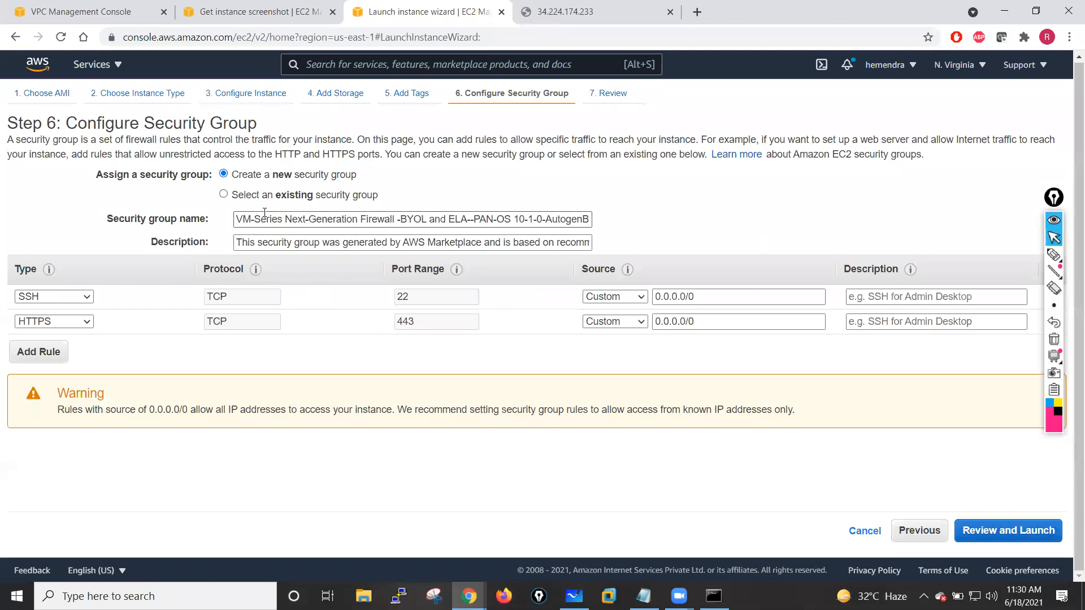
{"action": "left_click", "coordinate": [260, 196]}
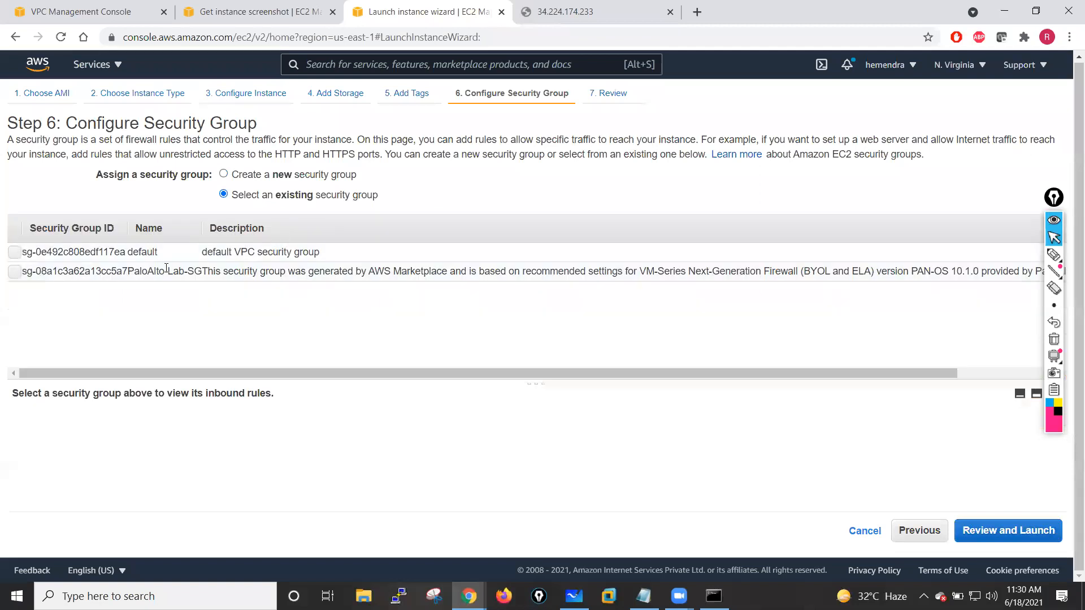
{"action": "left_click", "coordinate": [21, 270]}
{"action": "left_click", "coordinate": [968, 530]}
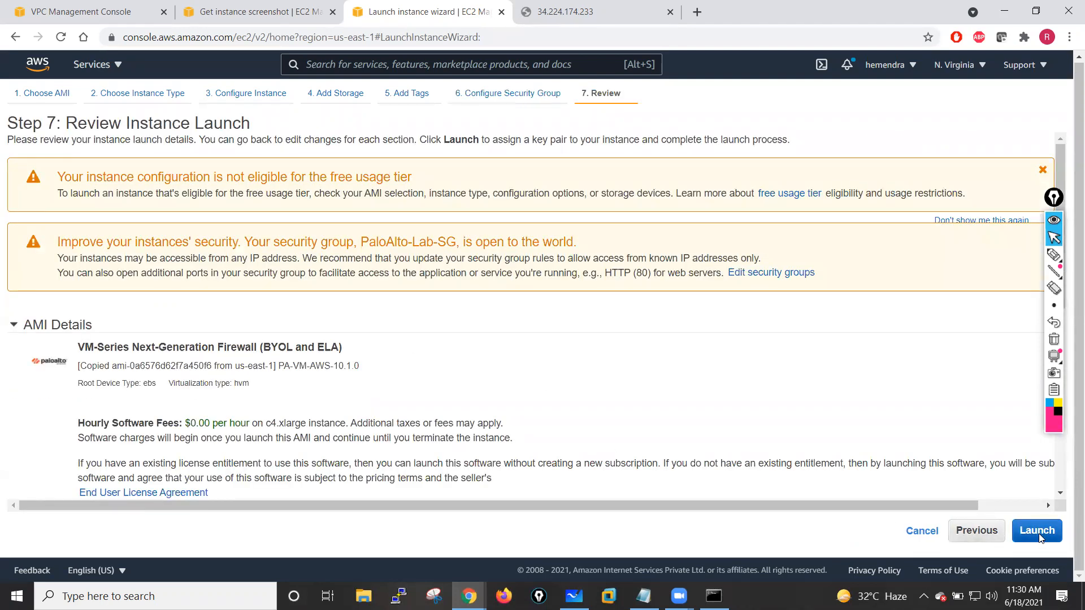
- Launch the instance with the jan-26-batch key pair, acknowledging access to its private key file
{"action": "left_click", "coordinate": [1039, 537]}
{"action": "left_click", "coordinate": [325, 382]}
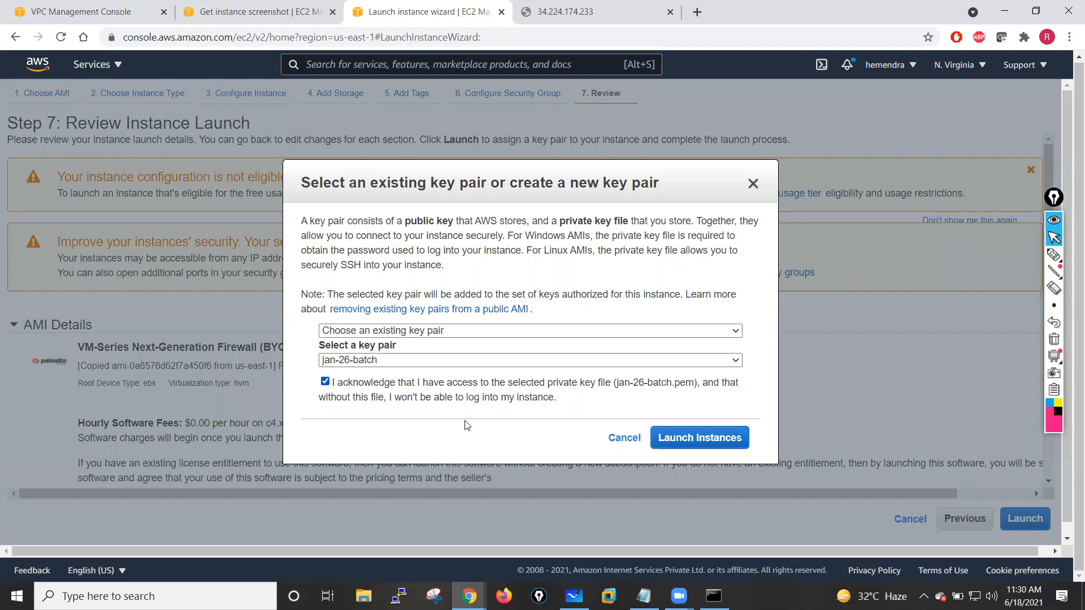
{"action": "left_click", "coordinate": [702, 444]}
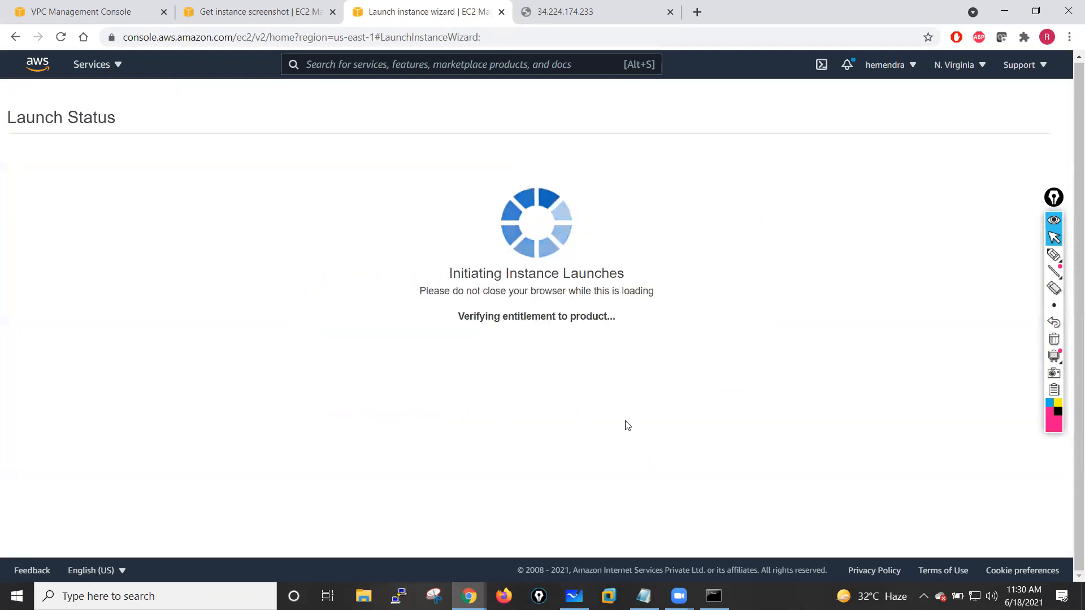
- Recheck the first firewall through a refreshed instance screenshot, the ping window and a reload of its web address
{"action": "left_click", "coordinate": [330, 5]}
{"action": "left_click", "coordinate": [491, 148]}
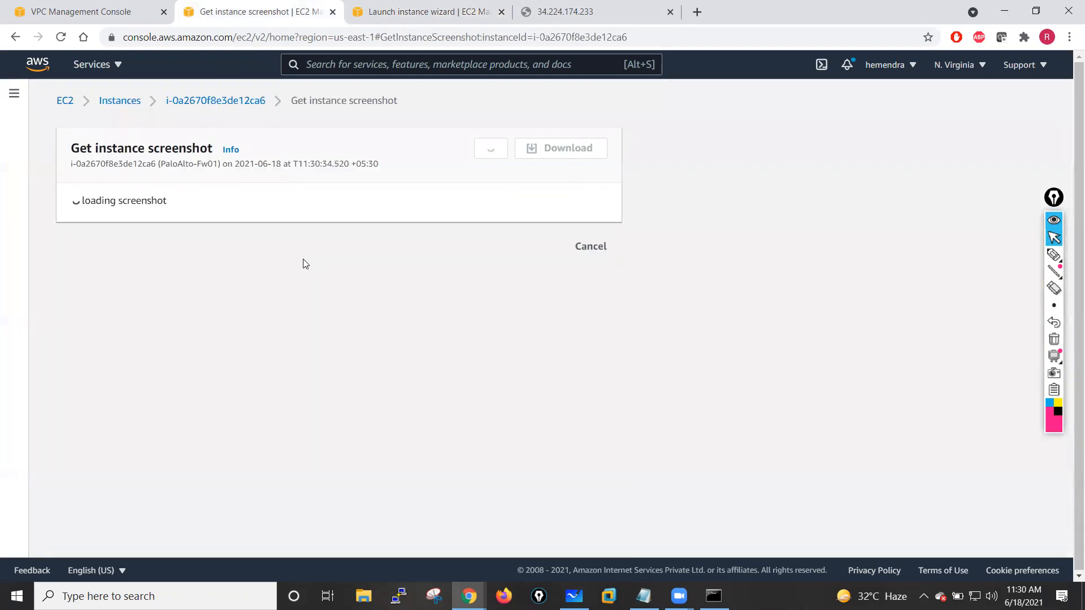
{"action": "left_click", "coordinate": [564, 11]}
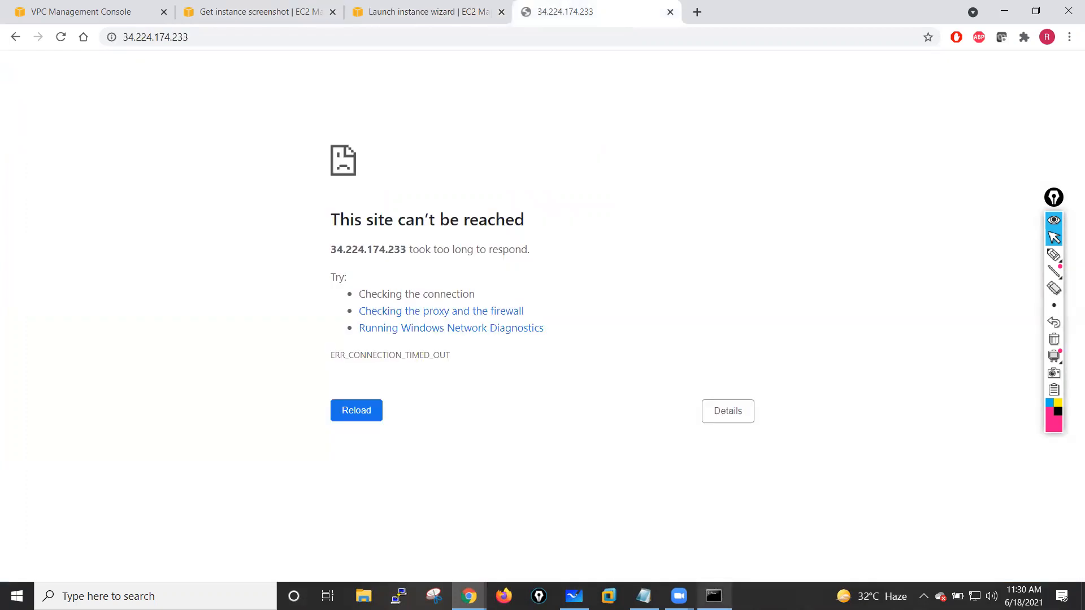
{"action": "left_click", "coordinate": [714, 596]}
{"action": "left_click", "coordinate": [591, 7]}
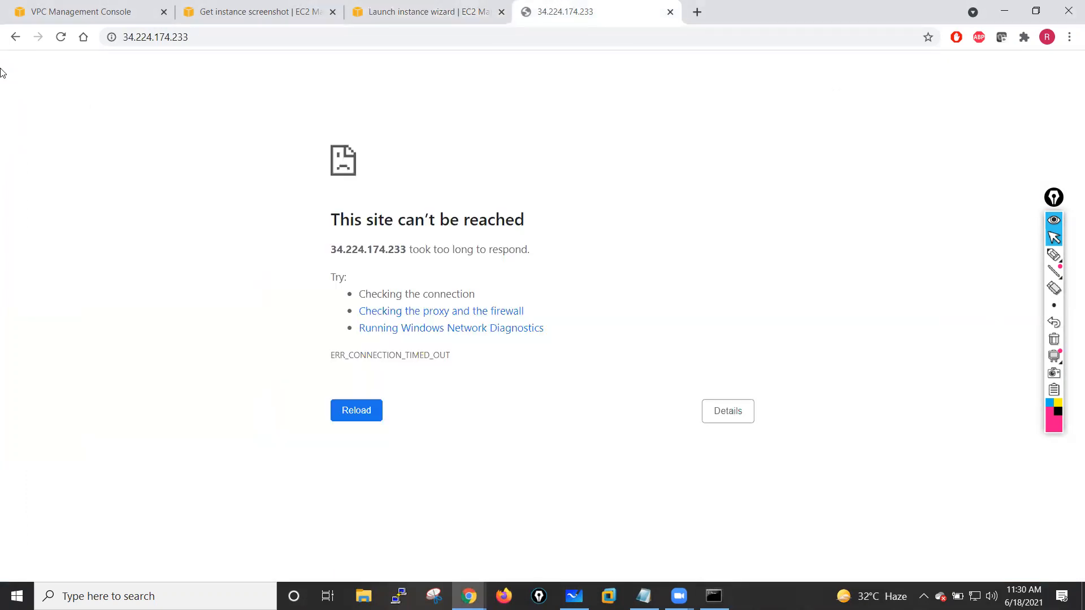
{"action": "left_click", "coordinate": [60, 36]}
{"action": "left_click", "coordinate": [243, 11]}
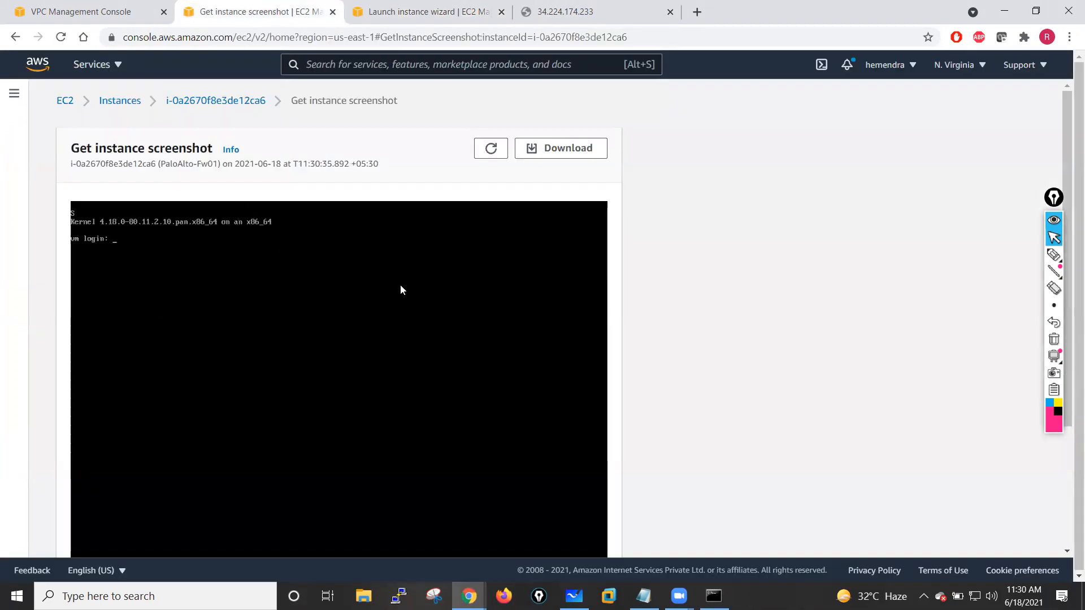
- Close the instance screenshot and retry loading the first firewall's web address over HTTPS several times
{"action": "scroll", "coordinate": [483, 240], "scroll_direction": "down", "scroll_amount": 1}
{"action": "scroll", "coordinate": [482, 239], "scroll_direction": "down", "scroll_amount": 3}
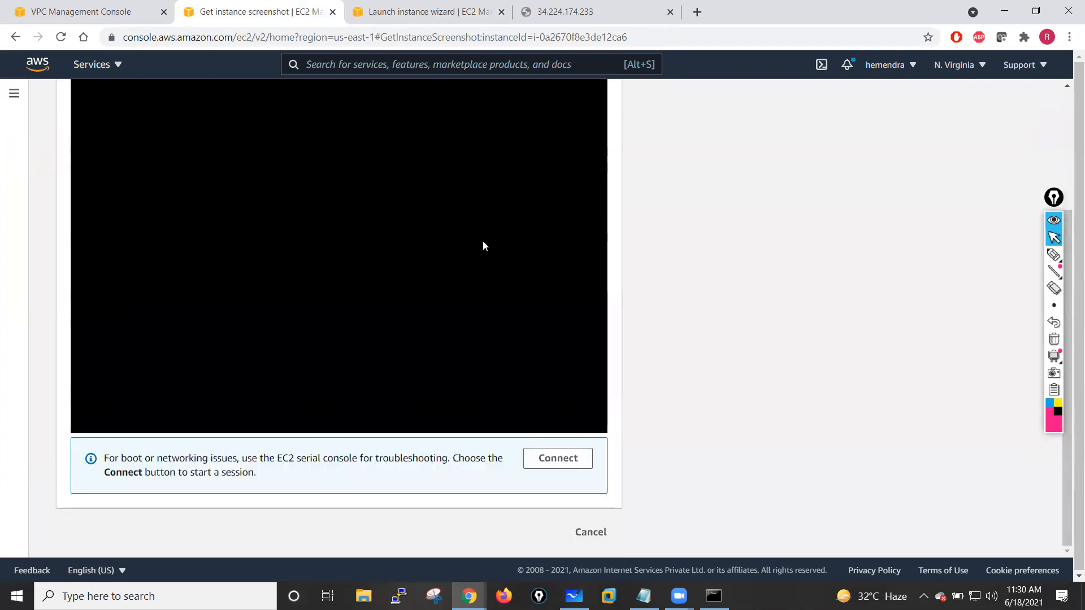
{"action": "left_click", "coordinate": [588, 533]}
{"action": "left_click", "coordinate": [588, 4]}
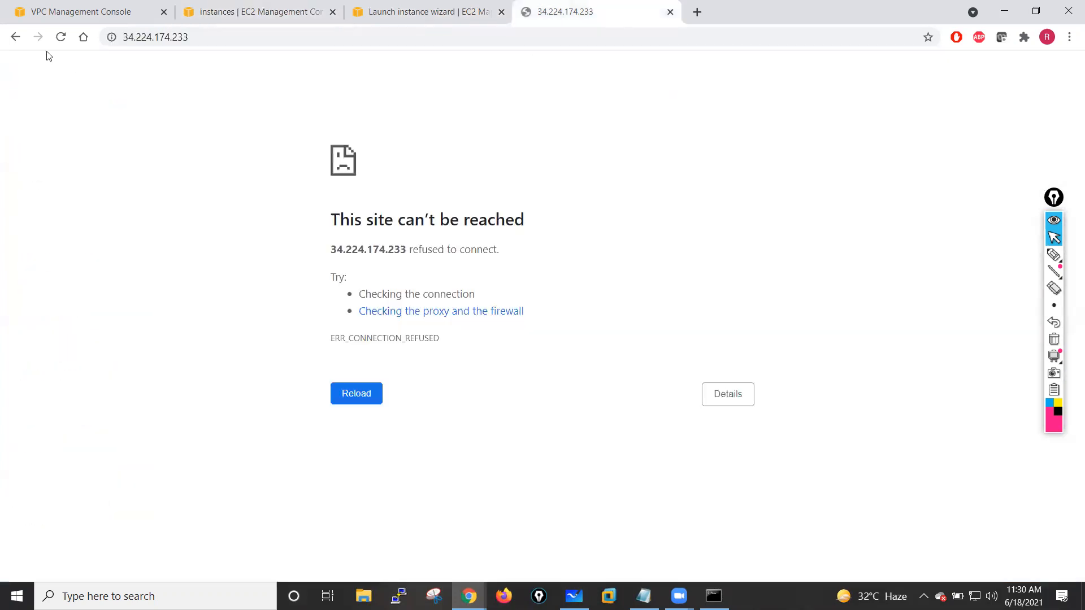
{"action": "left_click", "coordinate": [160, 40]}
{"action": "left_click", "coordinate": [62, 37]}
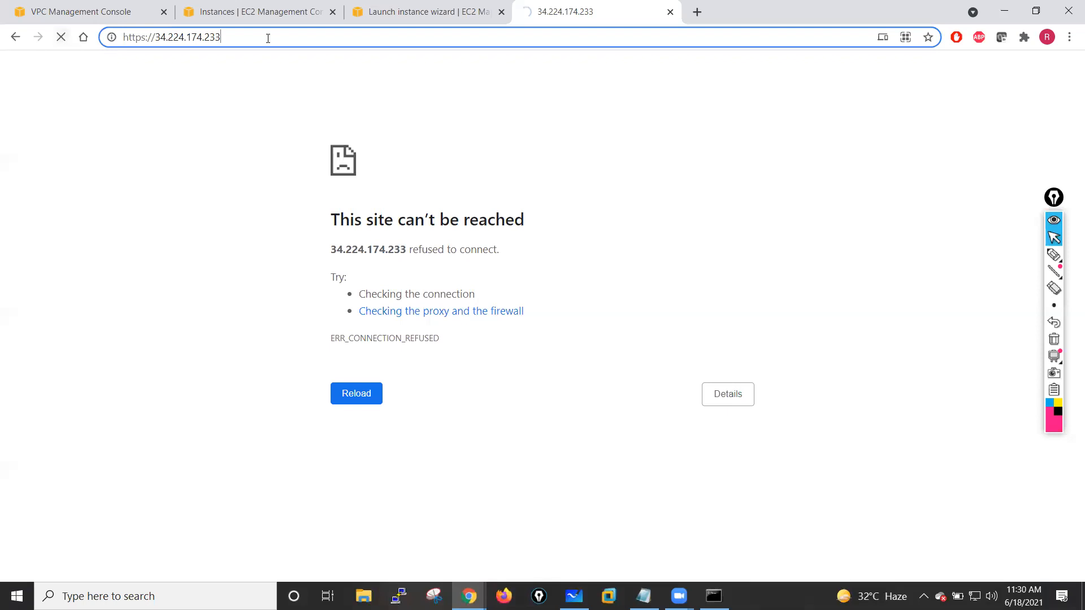
{"action": "key", "text": "Return"}
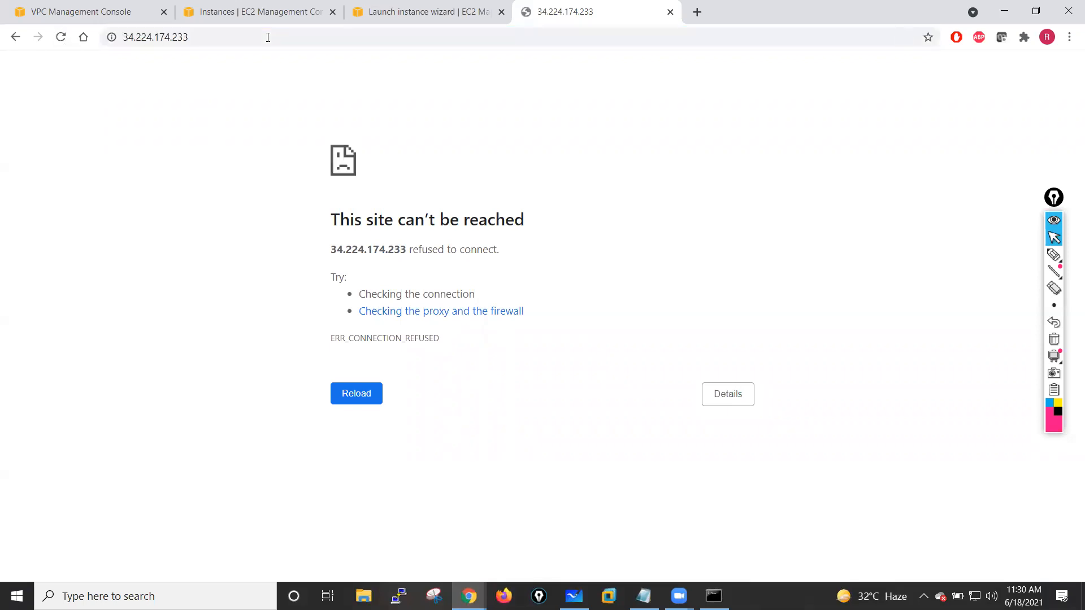
{"action": "left_click", "coordinate": [268, 37]}
{"action": "key", "text": "Return"}
{"action": "left_click", "coordinate": [128, 39]}
{"action": "left_click", "coordinate": [128, 39]}
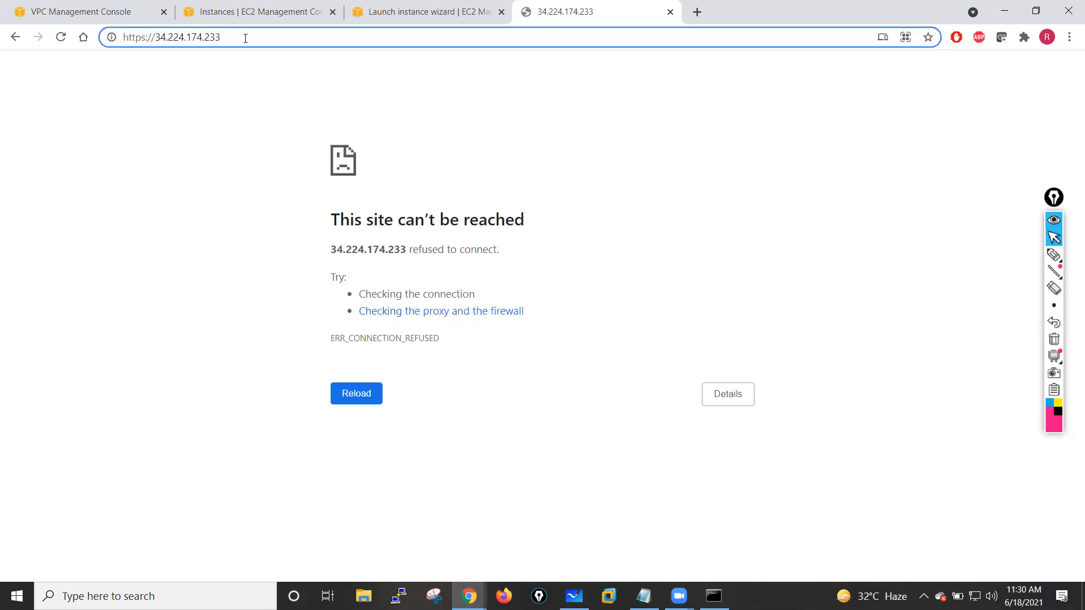
{"action": "key", "text": "Return"}
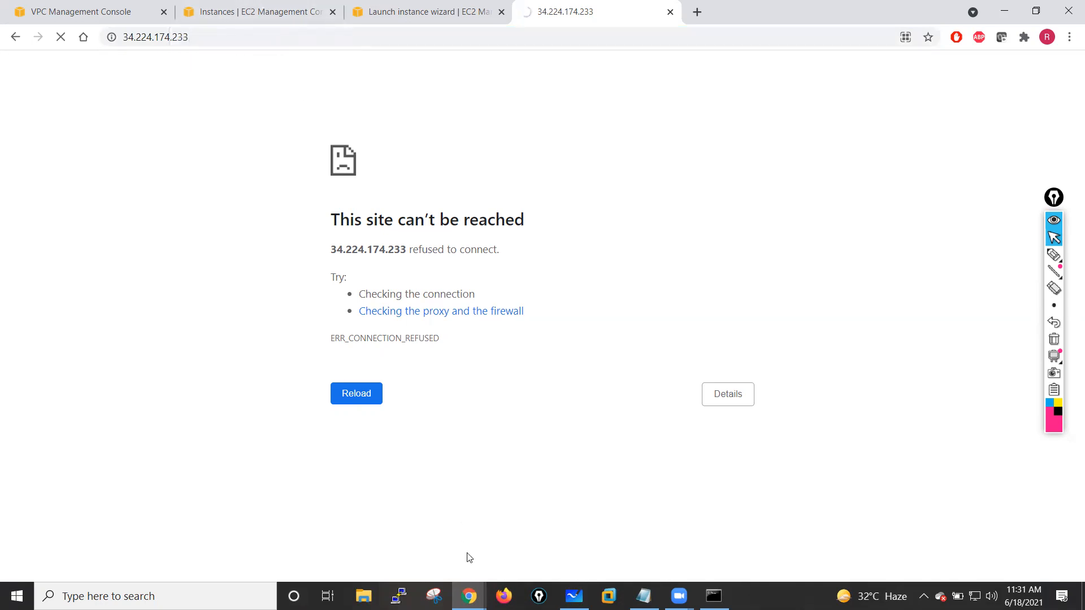
- Rerun the continuous ping to 34.224.174.233 in the command prompt, stop it, and reload the firewall's page
{"action": "left_click", "coordinate": [714, 596]}
{"action": "left_click", "coordinate": [532, 305]}
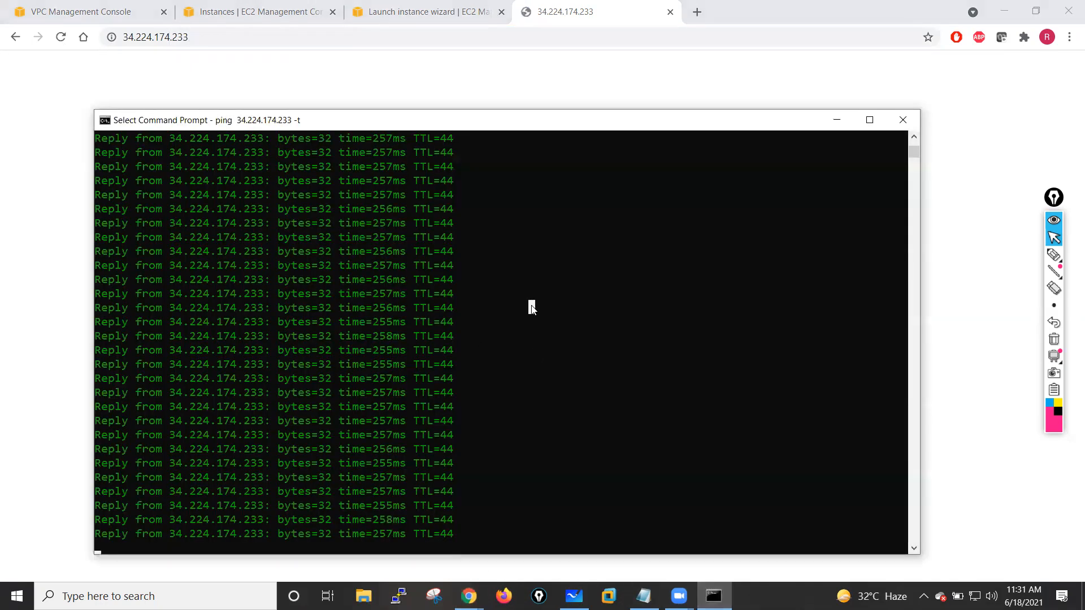
{"action": "key", "text": "ctrl+c"}
{"action": "key", "text": "ctrl+c"}
{"action": "key", "text": "Up"}
{"action": "key", "text": "Return"}
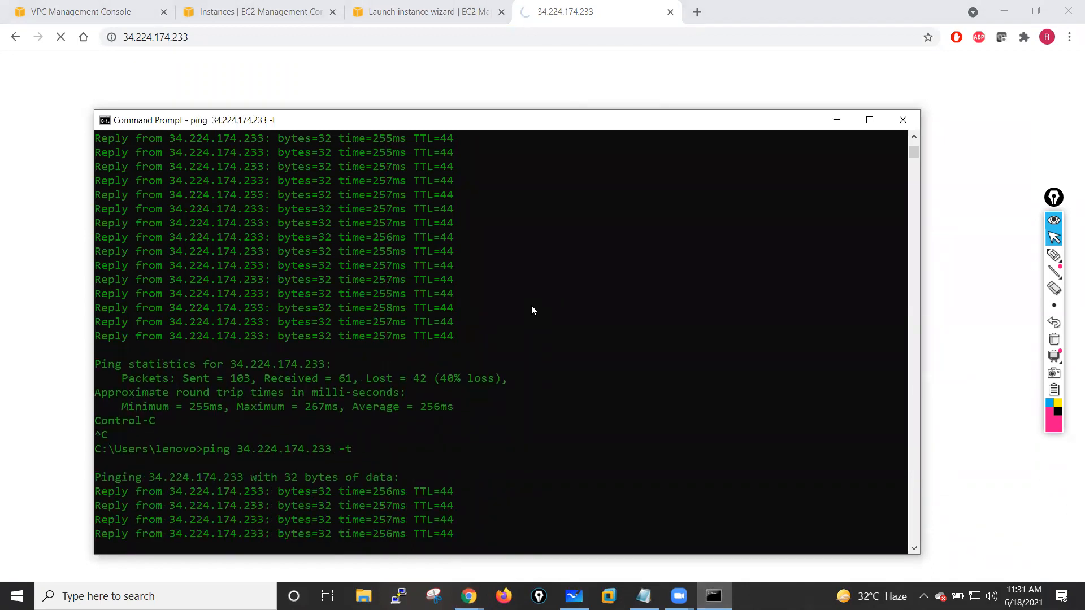
{"action": "key", "text": "ctrl+c"}
{"action": "left_click", "coordinate": [390, 76]}
{"action": "left_click", "coordinate": [61, 40]}
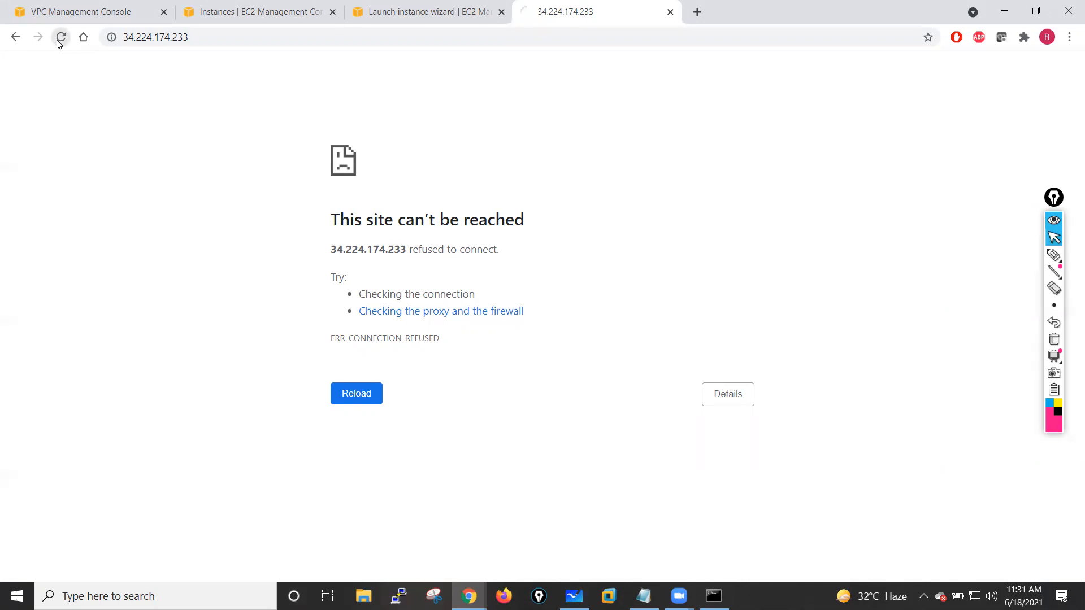
- Open the newly launched instance from the launch status page and refresh the full instances list
{"action": "left_click", "coordinate": [416, 7]}
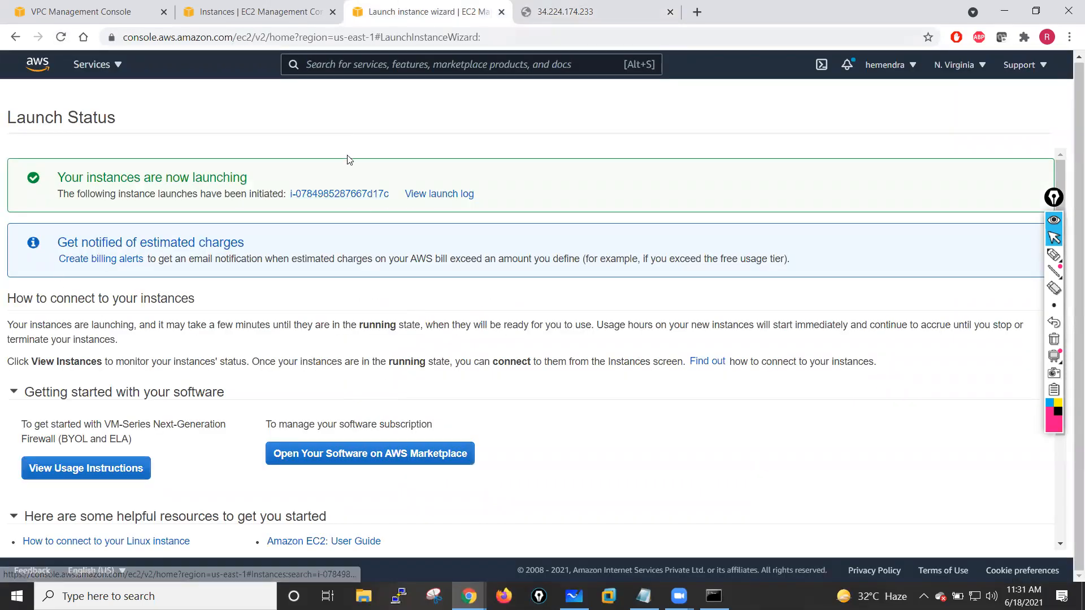
{"action": "left_click", "coordinate": [347, 194]}
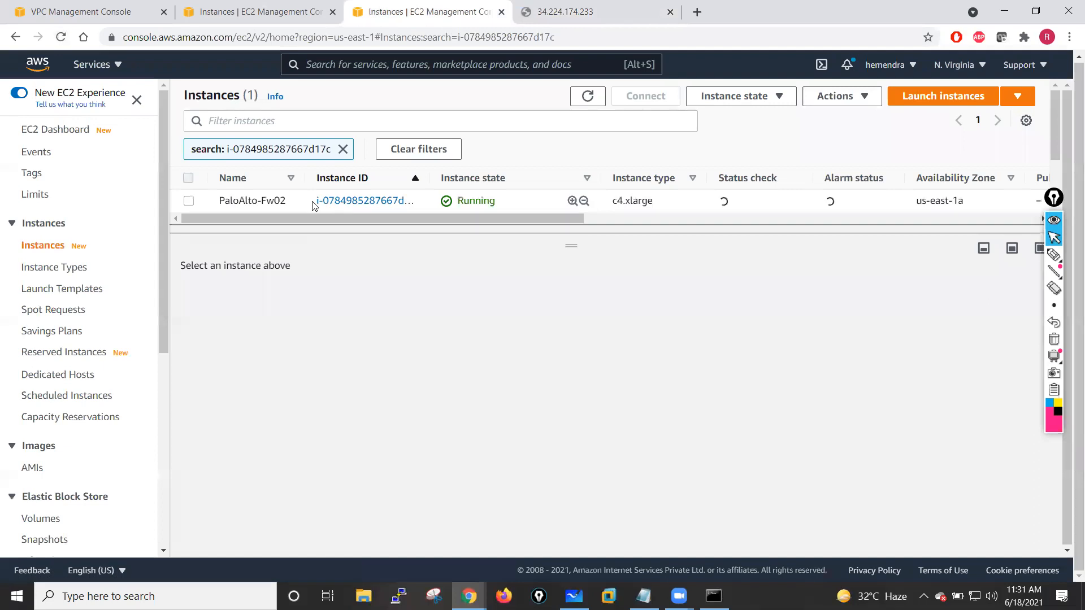
{"action": "left_click", "coordinate": [285, 6]}
{"action": "left_click", "coordinate": [588, 97]}
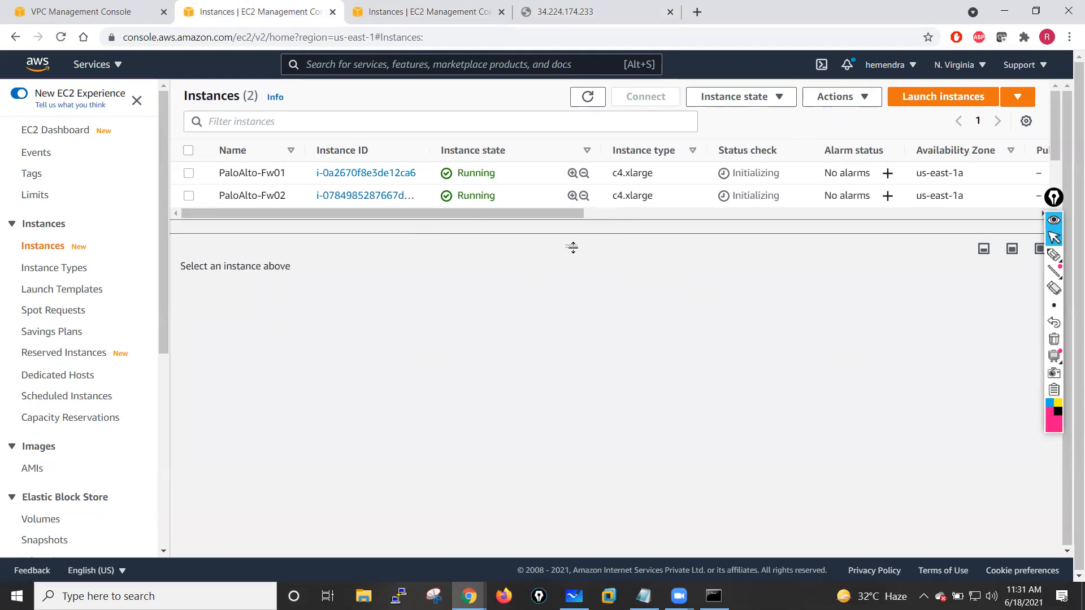
{"action": "left_click", "coordinate": [589, 98]}
- Compare the details of PaloAlto-Fw01 and PaloAlto-Fw02 by selecting each instance in turn
{"action": "left_click", "coordinate": [189, 174]}
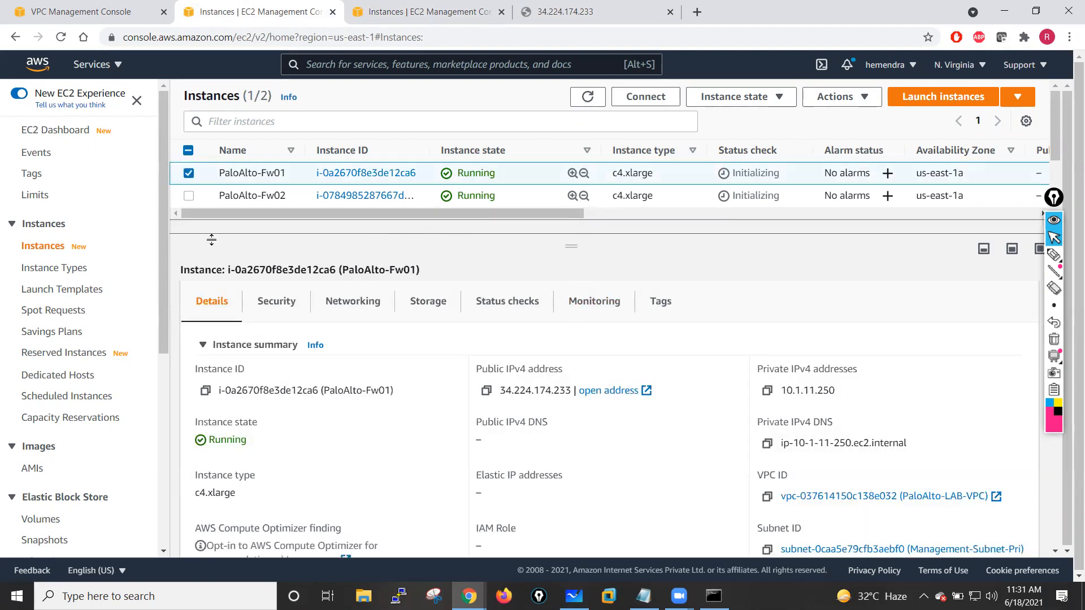
{"action": "left_click", "coordinate": [189, 197]}
{"action": "left_click", "coordinate": [204, 197]}
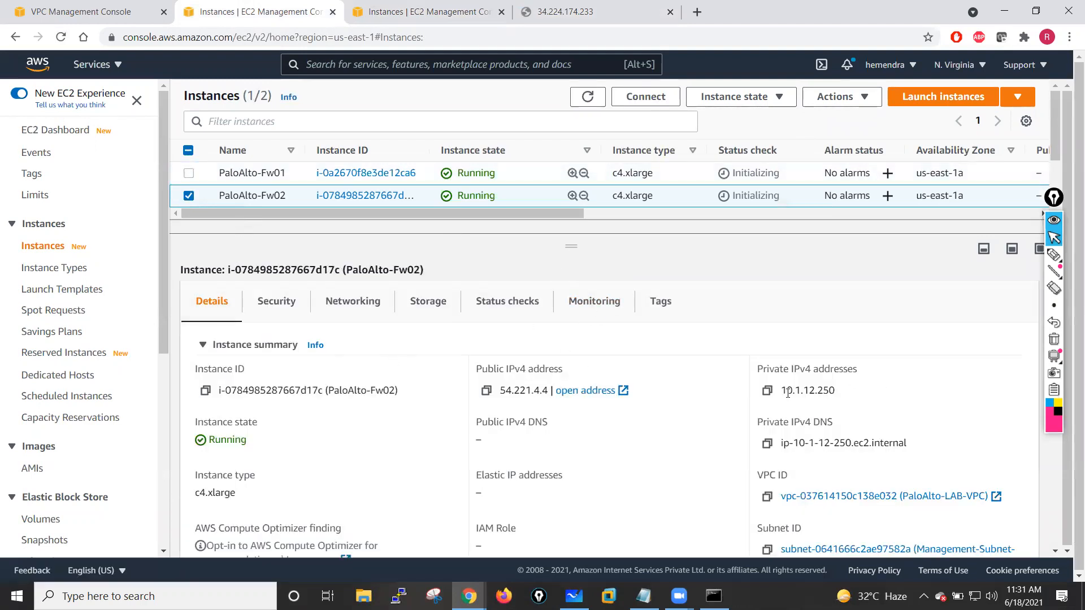
{"action": "left_click", "coordinate": [190, 193]}
{"action": "left_click", "coordinate": [189, 174]}
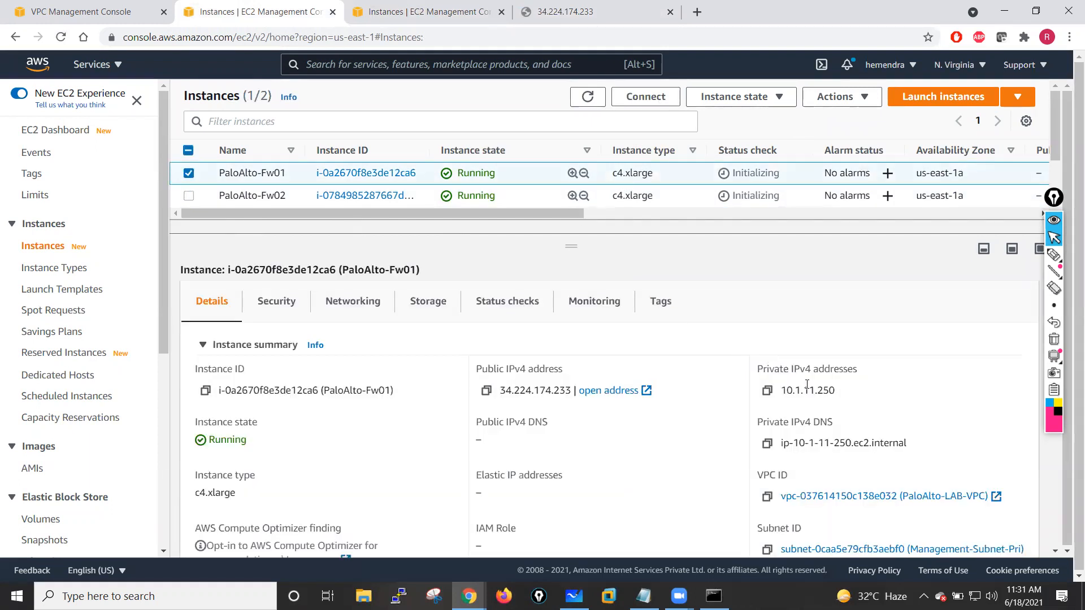
{"action": "left_click", "coordinate": [189, 173]}
{"action": "left_click", "coordinate": [189, 195]}
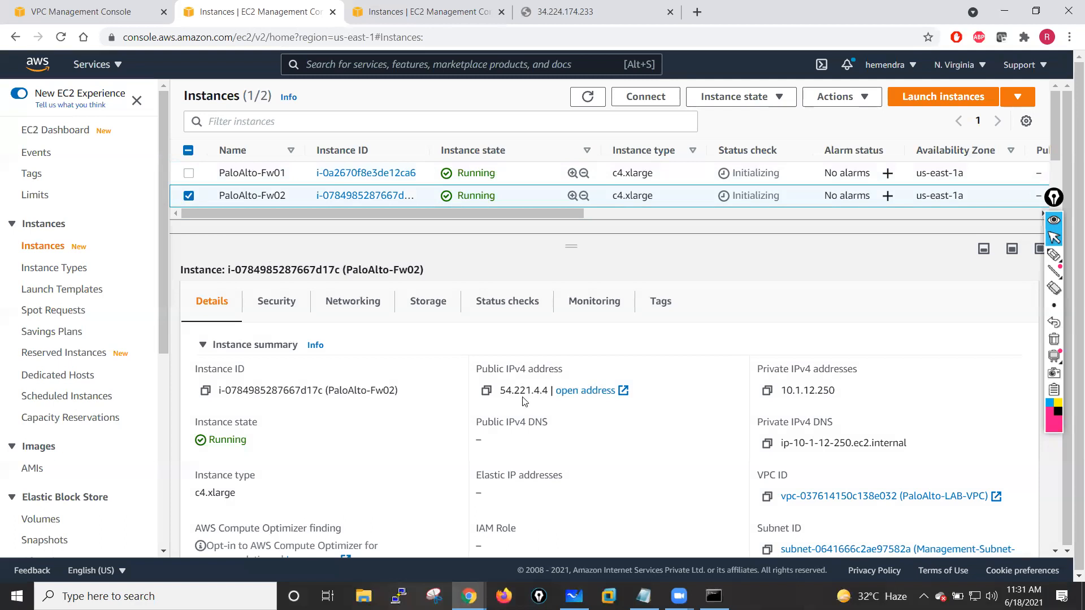
- Copy PaloAlto-Fw02's public IPv4 address and open it over HTTPS in a new browser tab
{"action": "left_click", "coordinate": [486, 391]}
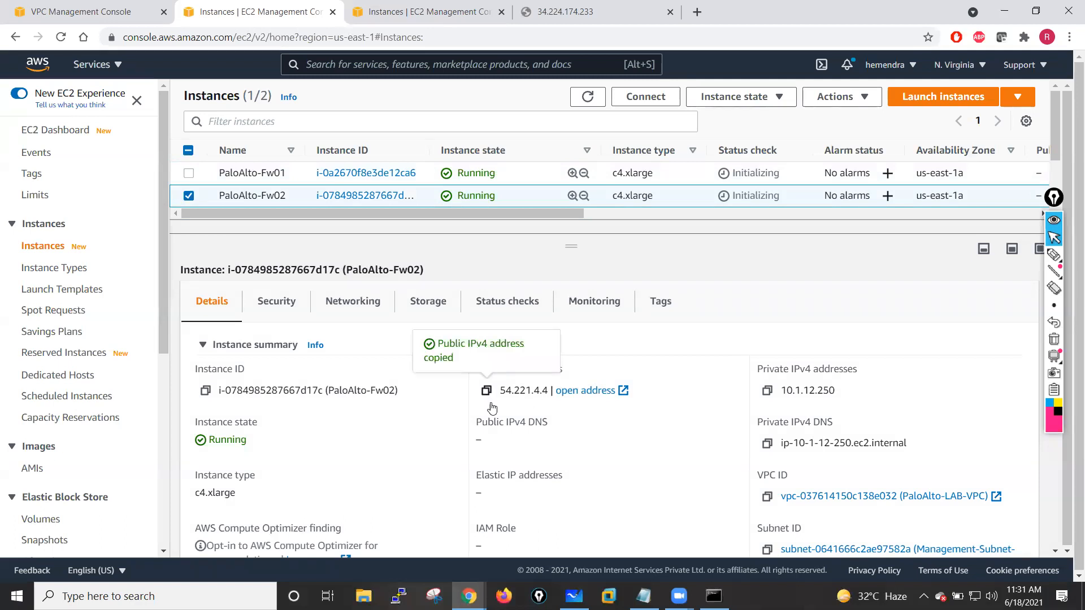
{"action": "left_click", "coordinate": [697, 12]}
{"action": "type", "text": "https:"}
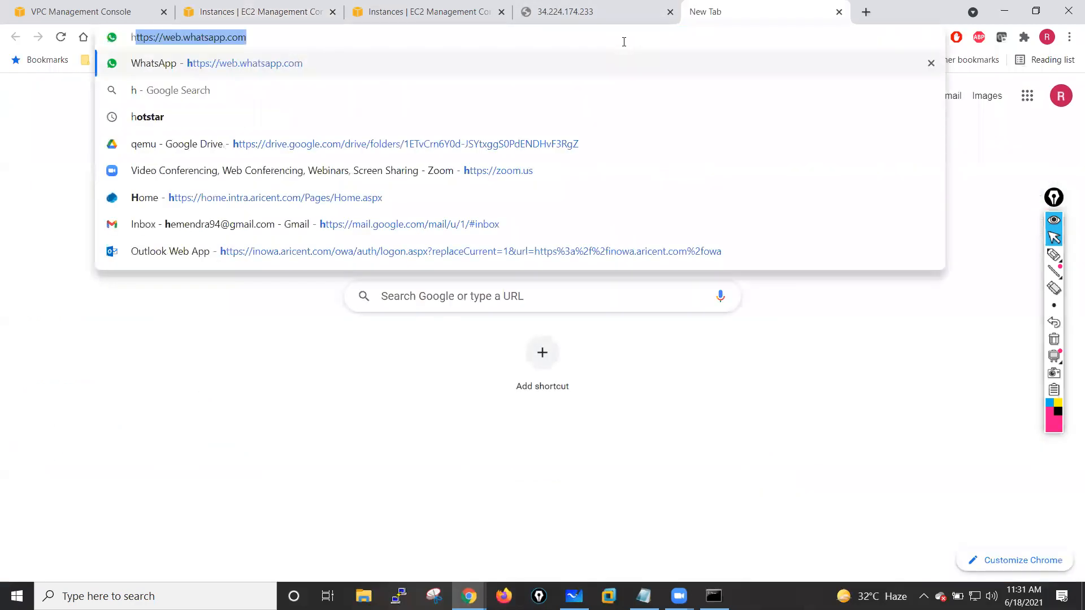
{"action": "type", "text": "//"}
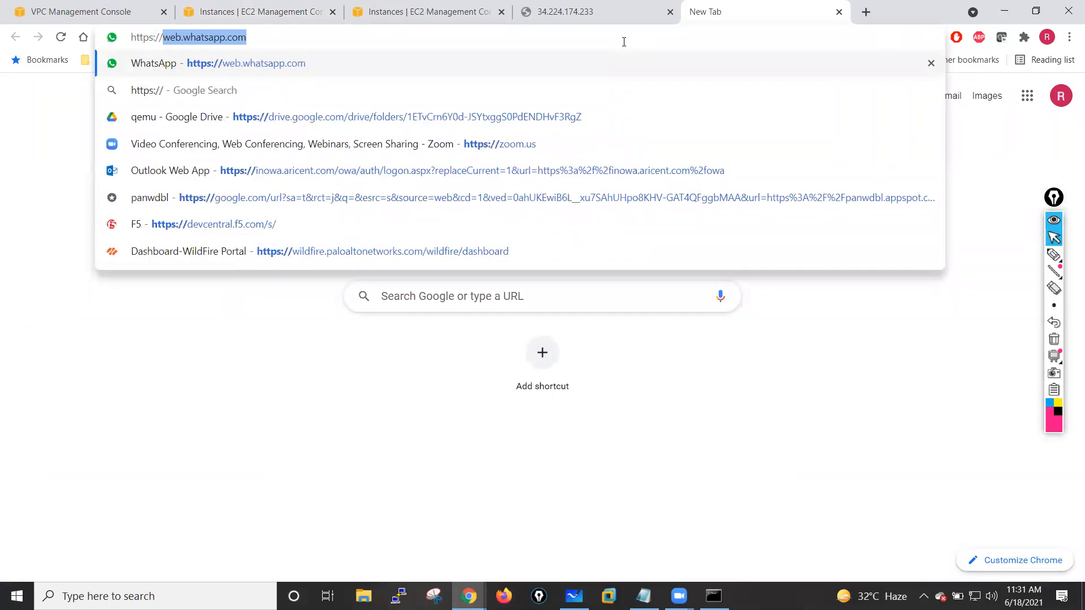
{"action": "key", "text": "ctrl+v"}
{"action": "key", "text": "Return"}
- Return to the instances list, refresh it, and select PaloAlto-Fw01 to check its status
{"action": "left_click", "coordinate": [616, 5]}
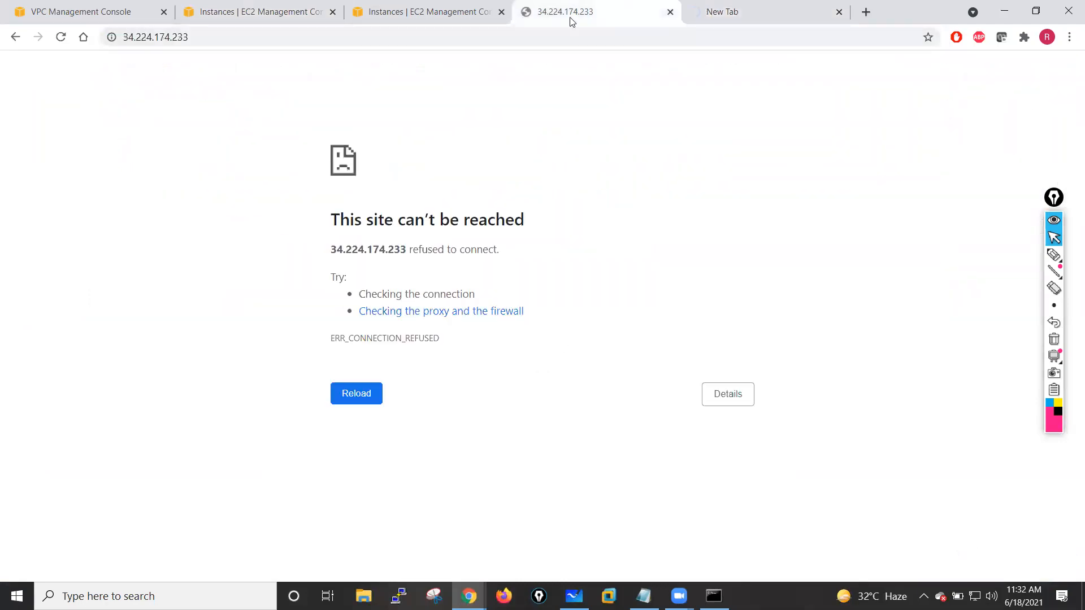
{"action": "left_click", "coordinate": [416, 17]}
{"action": "left_click", "coordinate": [254, 11]}
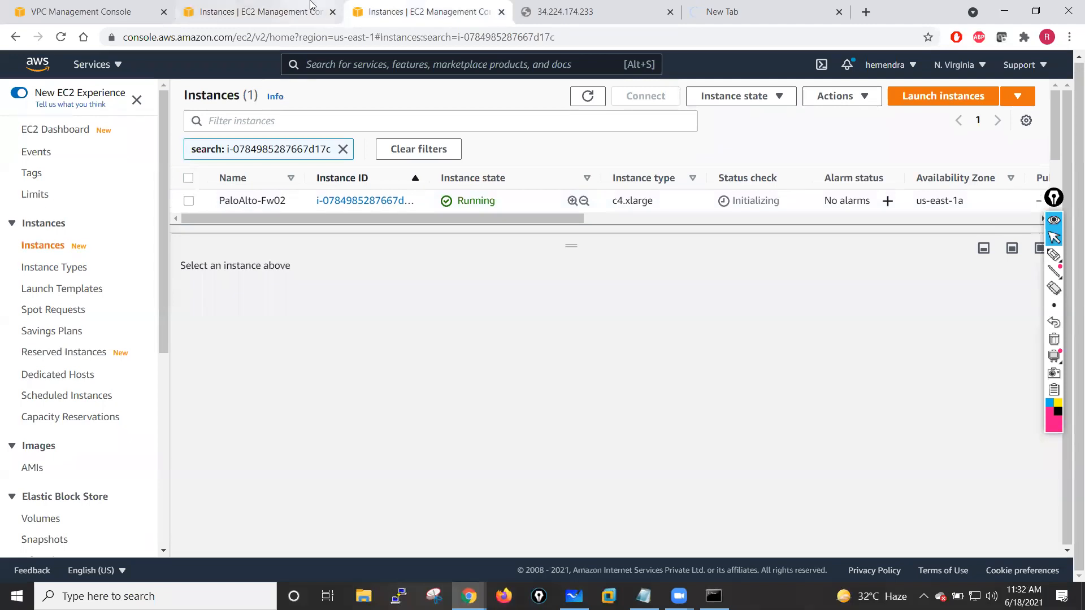
{"action": "left_click", "coordinate": [188, 196]}
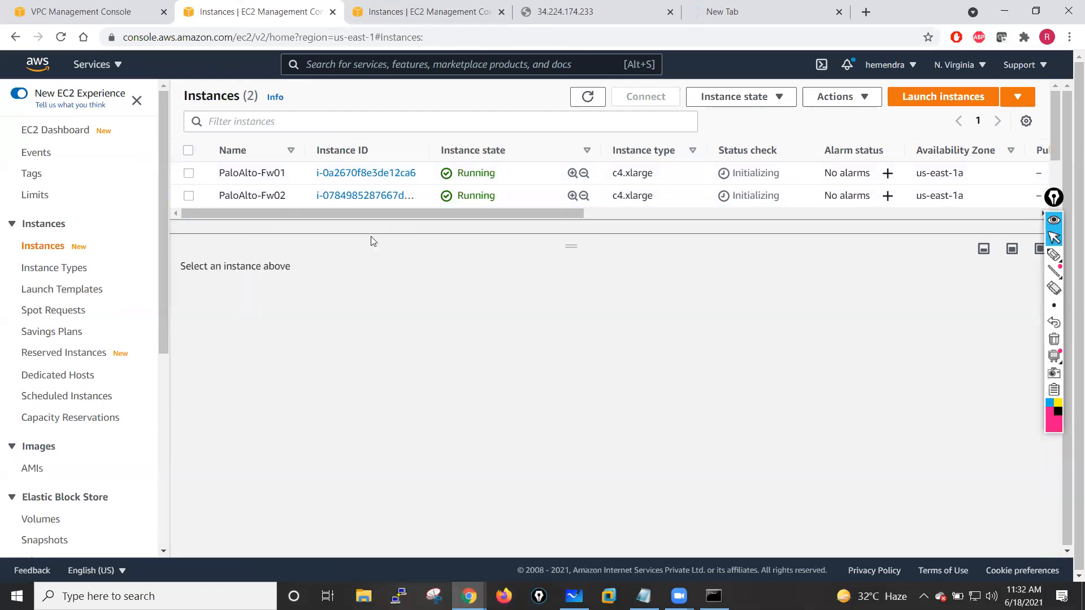
{"action": "left_click", "coordinate": [189, 173]}
{"action": "left_click", "coordinate": [588, 98]}
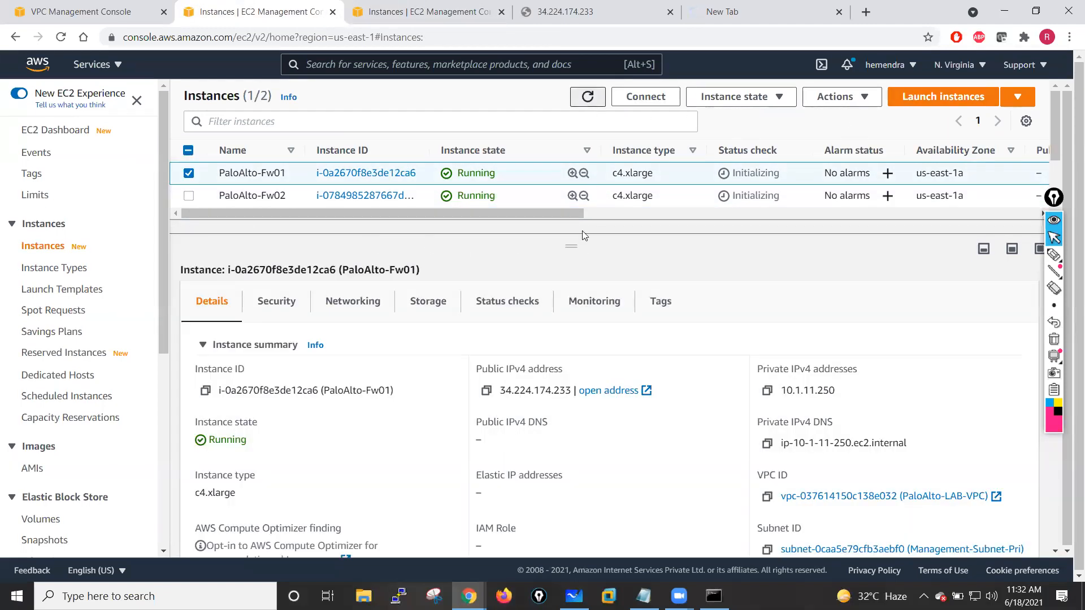
{"action": "left_click", "coordinate": [189, 173]}
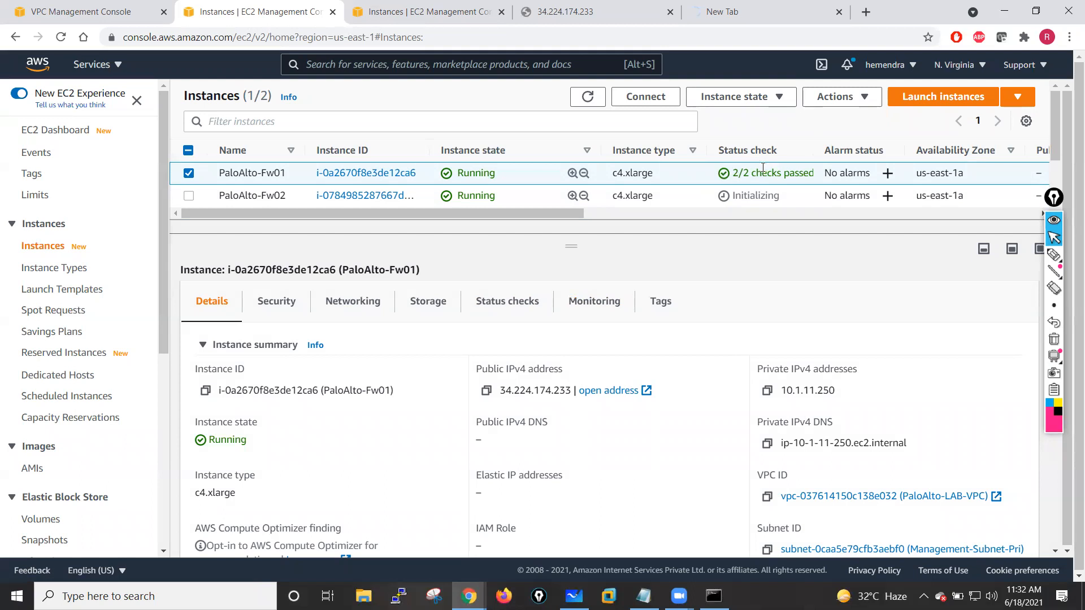
- Try loading the first firewall's address with port 443 appended
{"action": "left_click", "coordinate": [556, 12]}
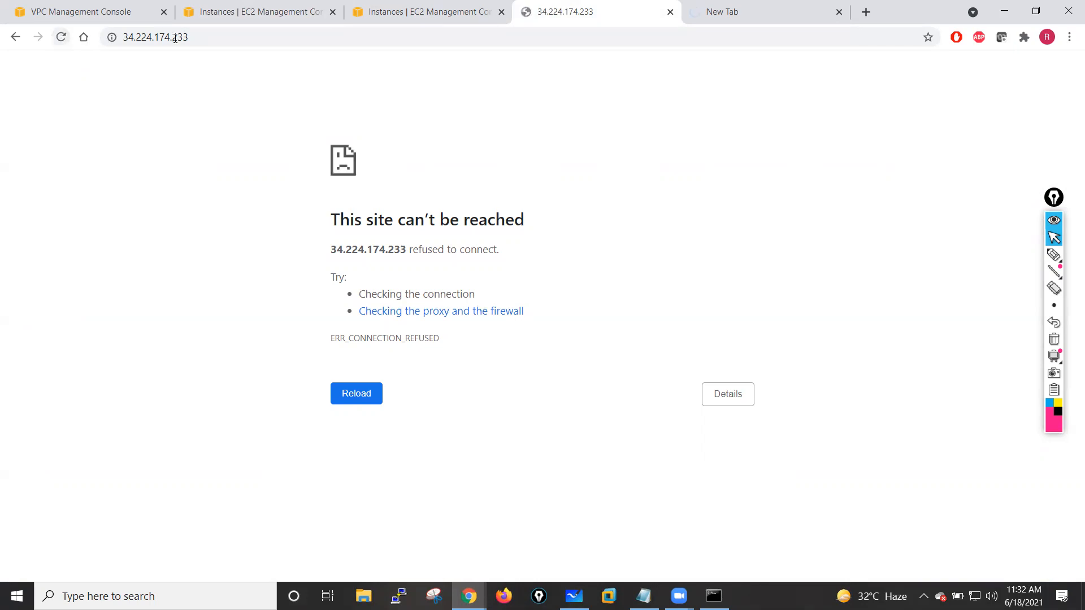
{"action": "left_click", "coordinate": [144, 37]}
{"action": "left_click", "coordinate": [139, 37]}
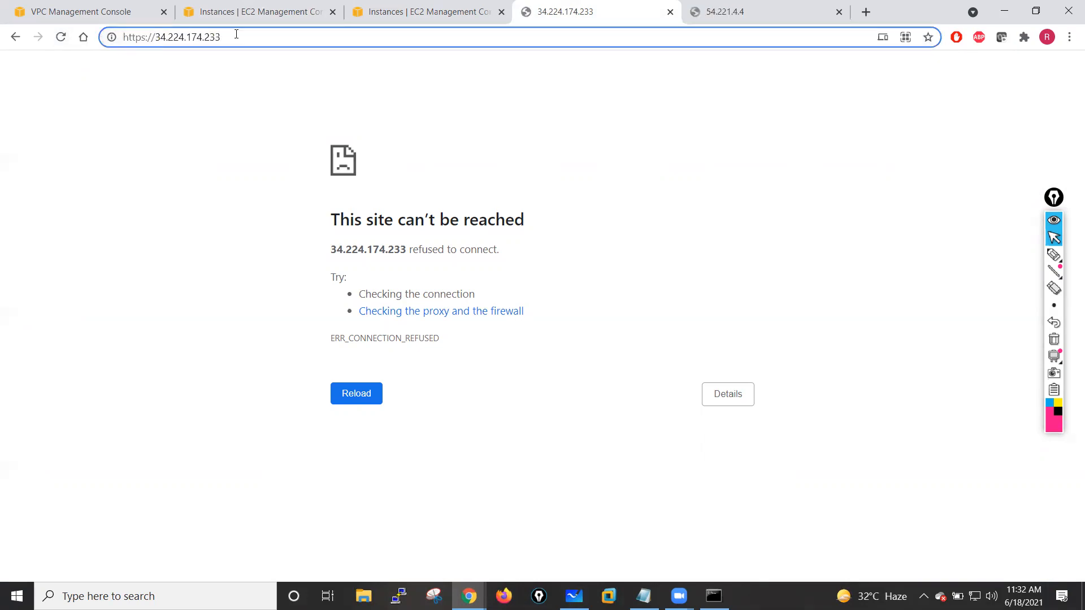
{"action": "type", "text": ":443"}
{"action": "key", "text": "Return"}
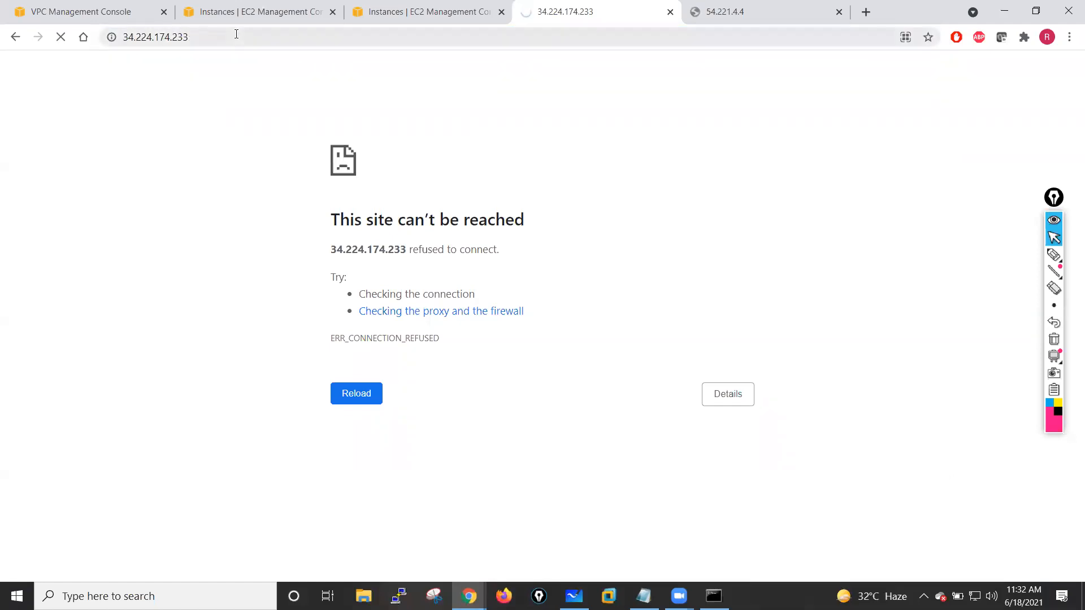
- Check the second firewall's tab, then reload the first firewall's page and select its address
{"action": "left_click", "coordinate": [775, 7]}
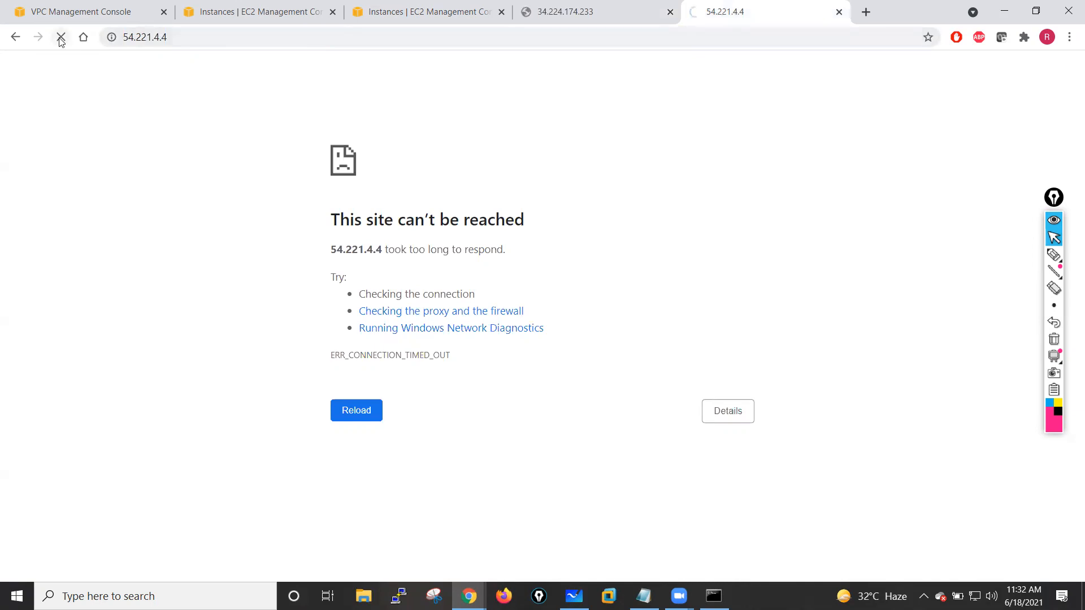
{"action": "left_click", "coordinate": [604, 7]}
{"action": "left_click", "coordinate": [62, 37]}
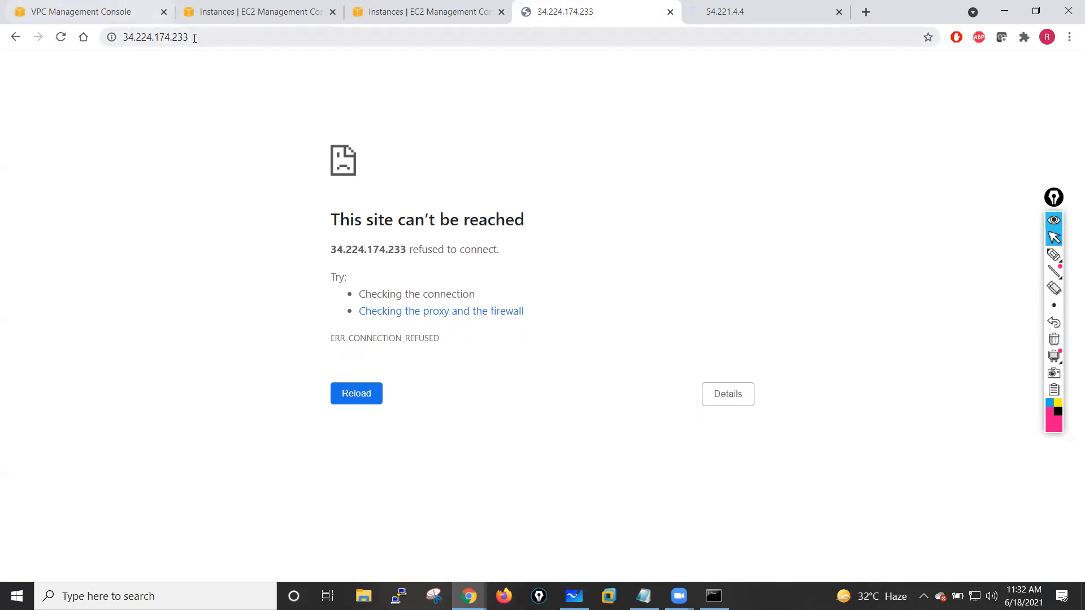
{"action": "left_click", "coordinate": [124, 38]}
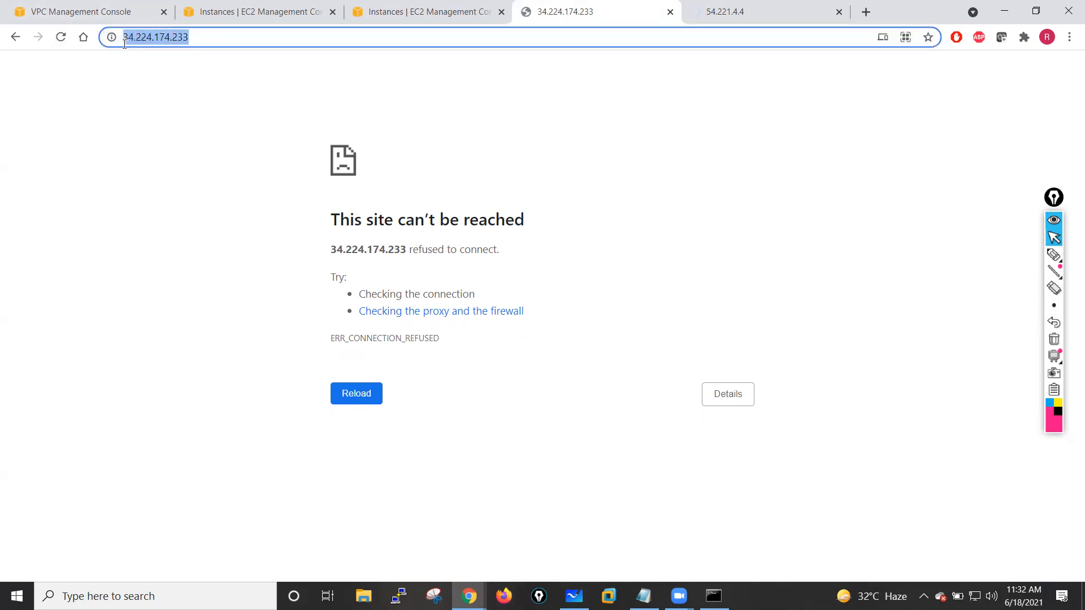
{"action": "left_click", "coordinate": [498, 593]}
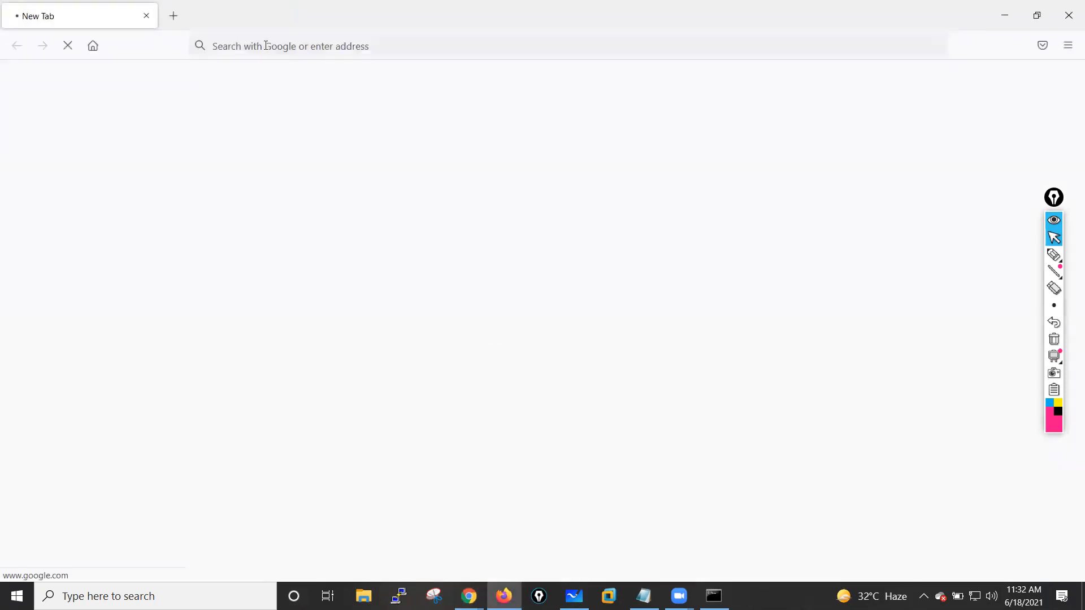
{"action": "left_click", "coordinate": [265, 46]}
{"action": "type", "text": "https://"}
{"action": "key", "text": "ctrl+v"}
{"action": "key", "text": "Return"}
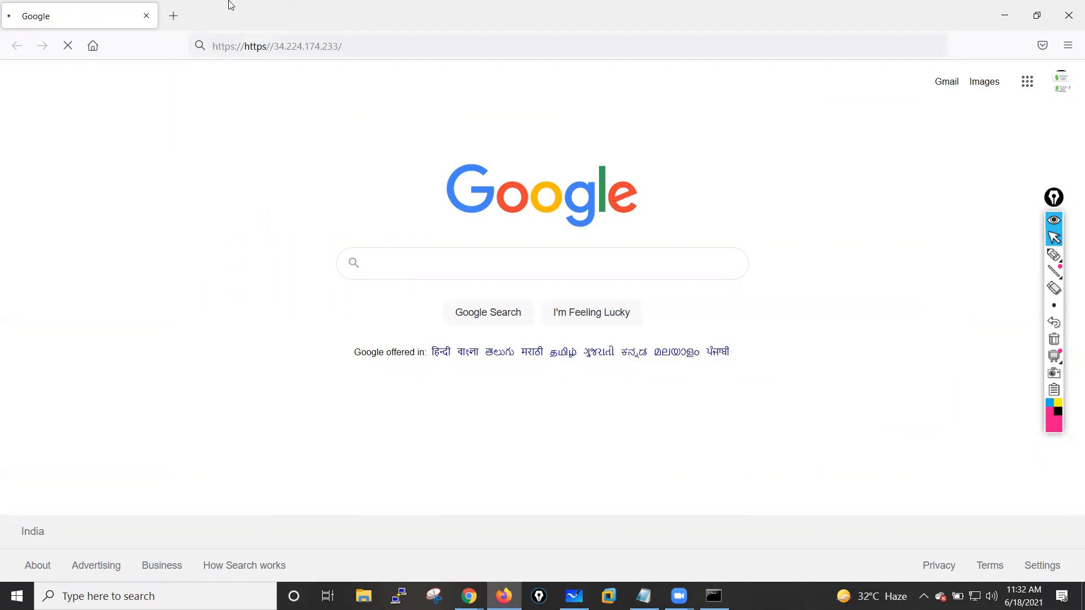
{"action": "left_click_drag", "start_coordinate": [244, 47], "coordinate": [188, 58]}
{"action": "key", "text": "BackSpace"}
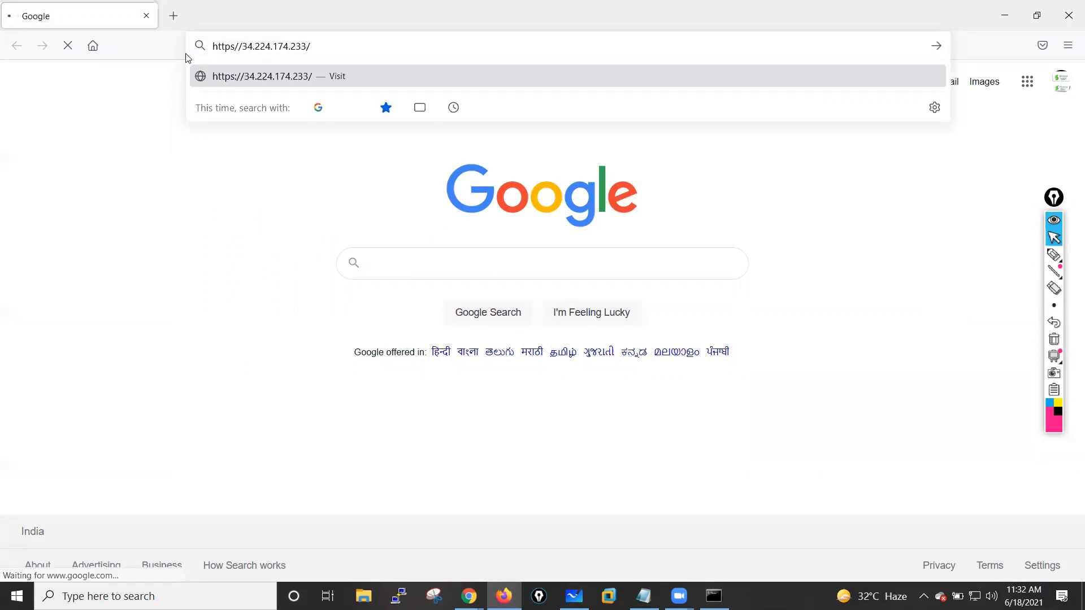
{"action": "key", "text": "Return"}
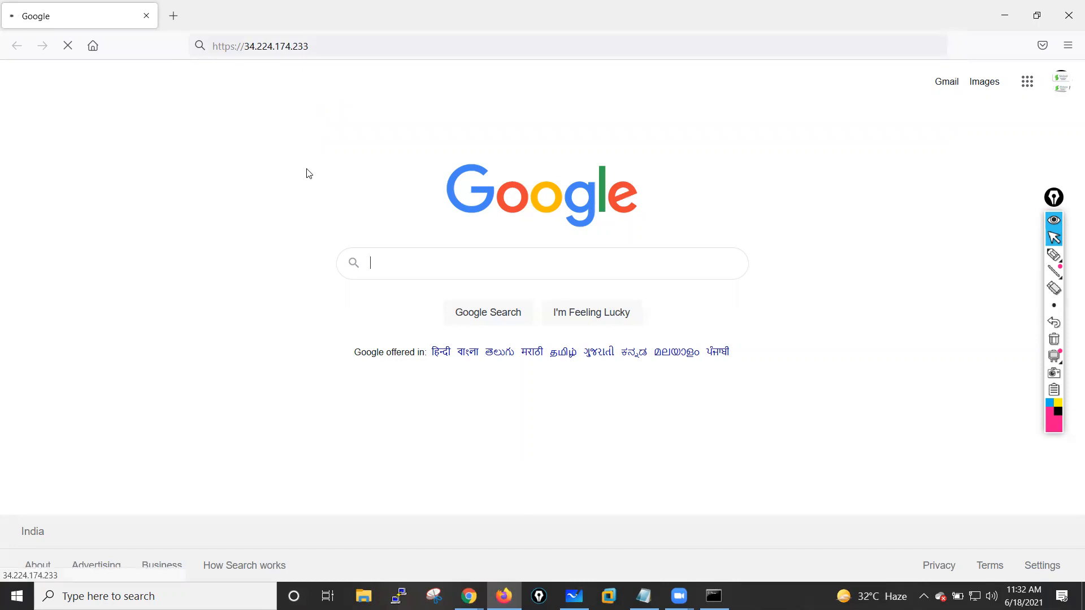
{"action": "left_click", "coordinate": [469, 596]}
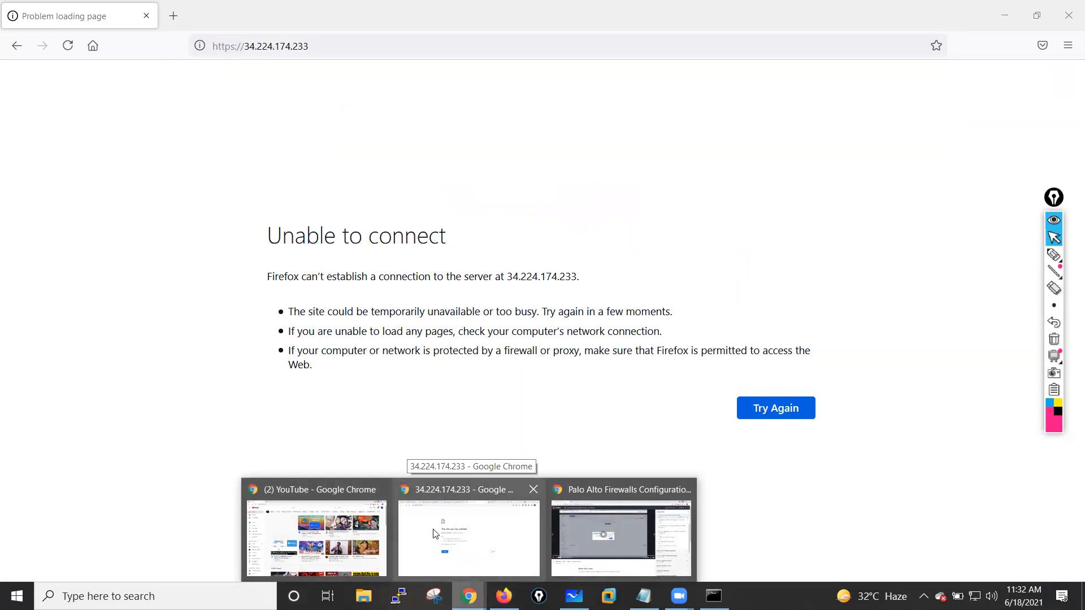
- Switch to the Chrome window, reload the first firewall's page, check the second firewall's tab, then minimize both browsers
{"action": "left_click", "coordinate": [381, 489]}
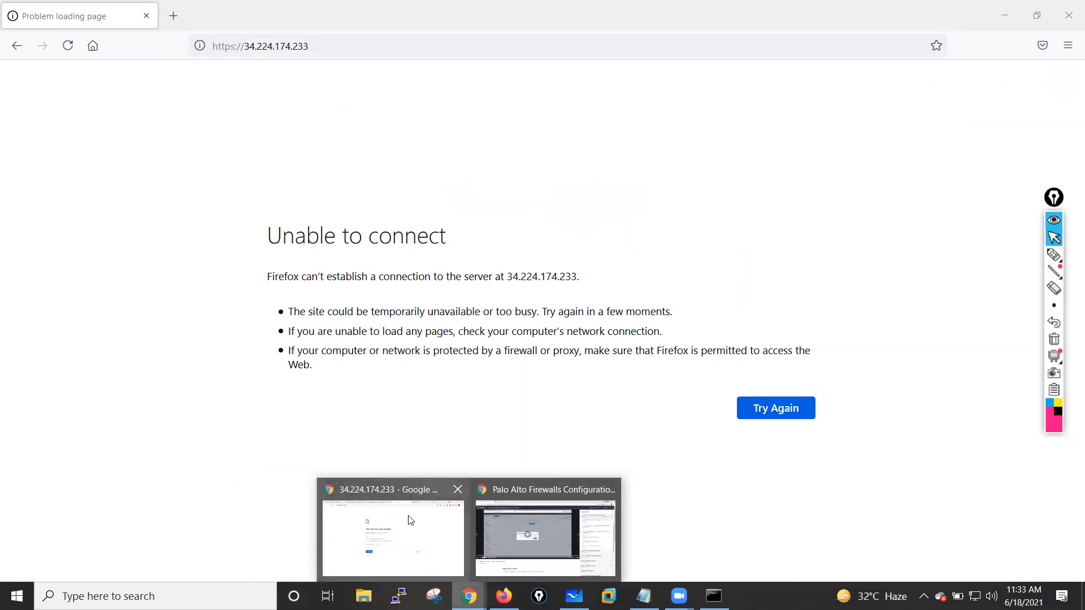
{"action": "left_click", "coordinate": [410, 520]}
{"action": "left_click", "coordinate": [188, 98]}
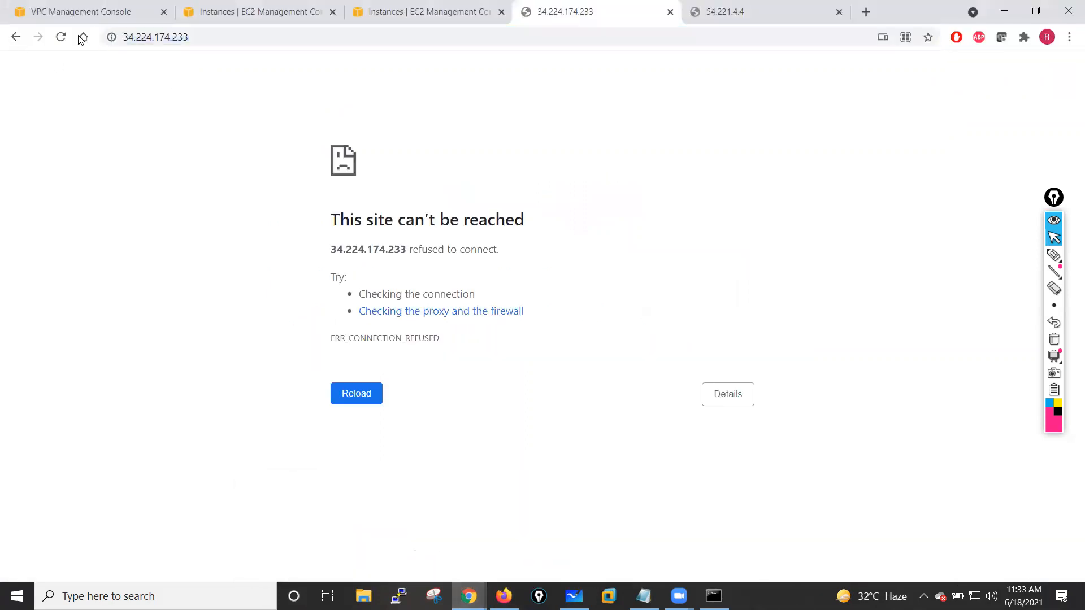
{"action": "left_click", "coordinate": [61, 37]}
{"action": "left_click", "coordinate": [735, 10]}
{"action": "left_click", "coordinate": [622, 11]}
{"action": "left_click", "coordinate": [61, 37]}
{"action": "left_click", "coordinate": [1007, 11]}
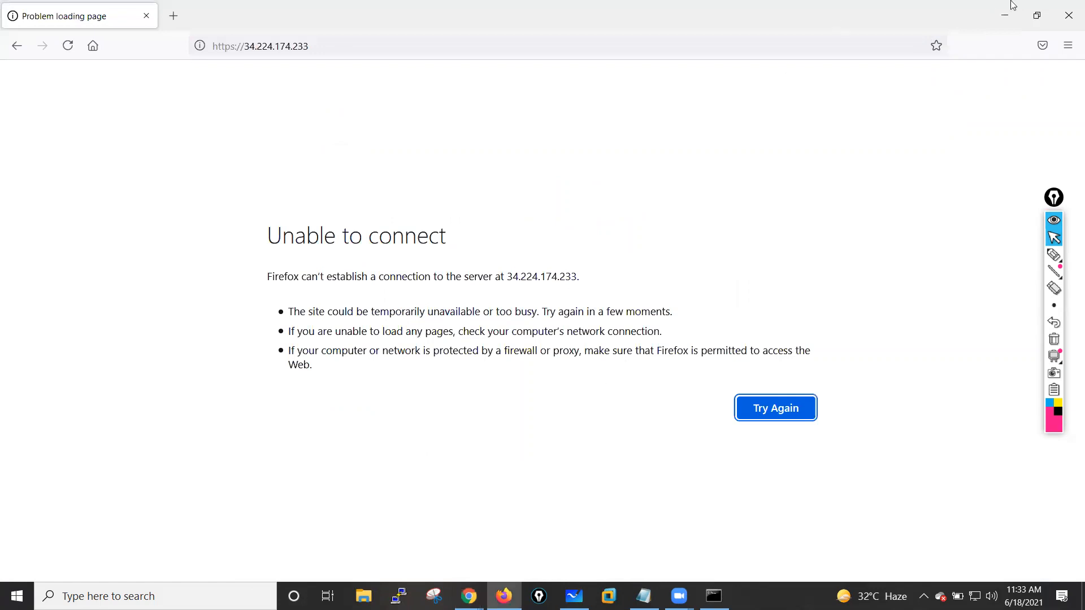
{"action": "left_click", "coordinate": [1005, 13]}
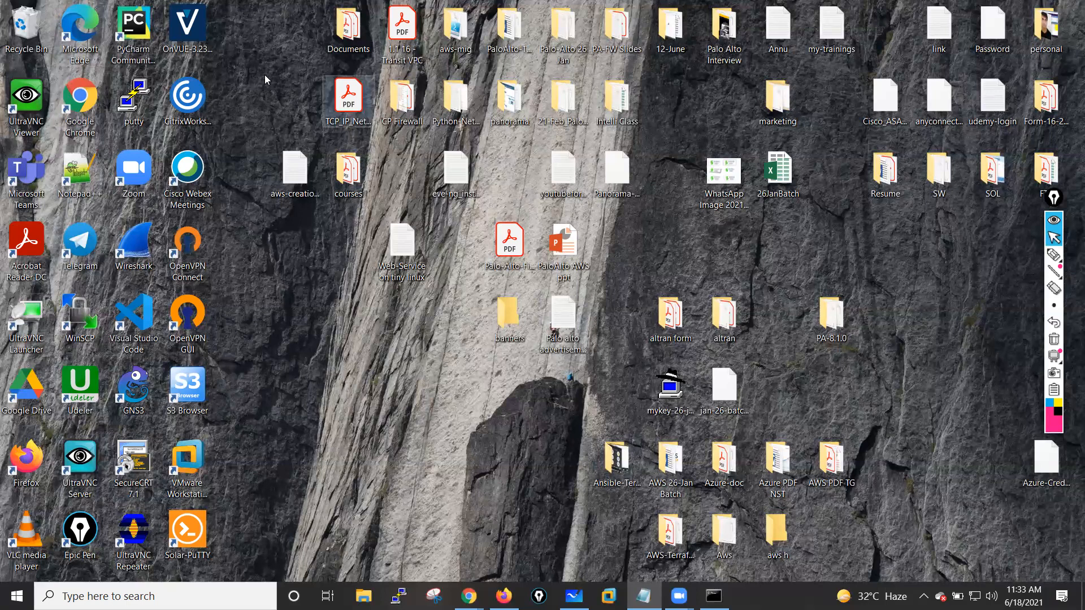
- Open PuTTY, return to the EC2 instances list, and copy PaloAlto-Fw01's public IPv4 address
{"action": "left_click", "coordinate": [399, 596]}
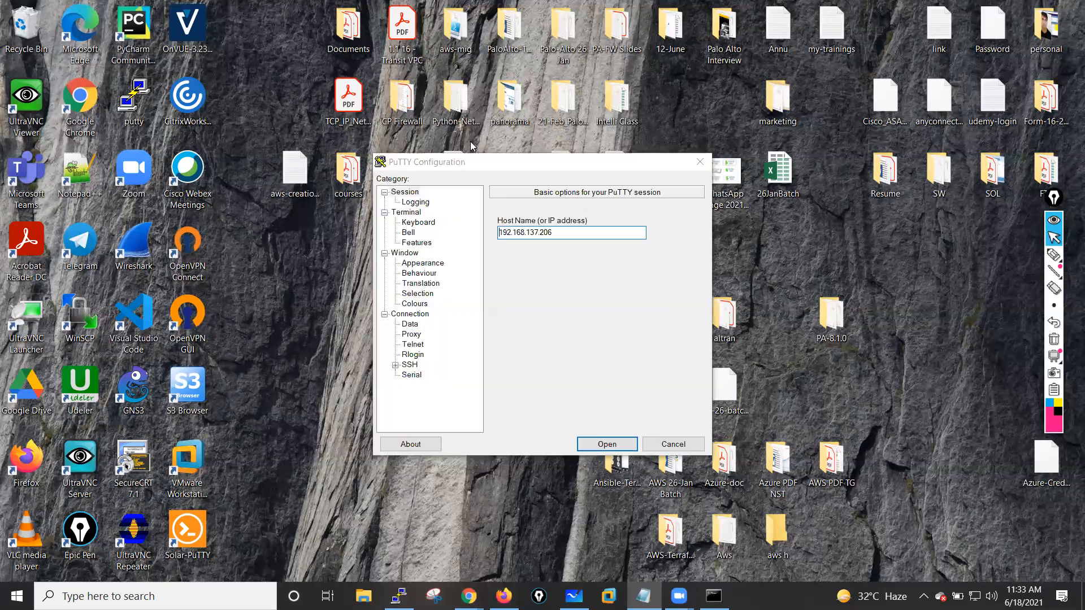
{"action": "left_click_drag", "start_coordinate": [570, 155], "coordinate": [492, 67]}
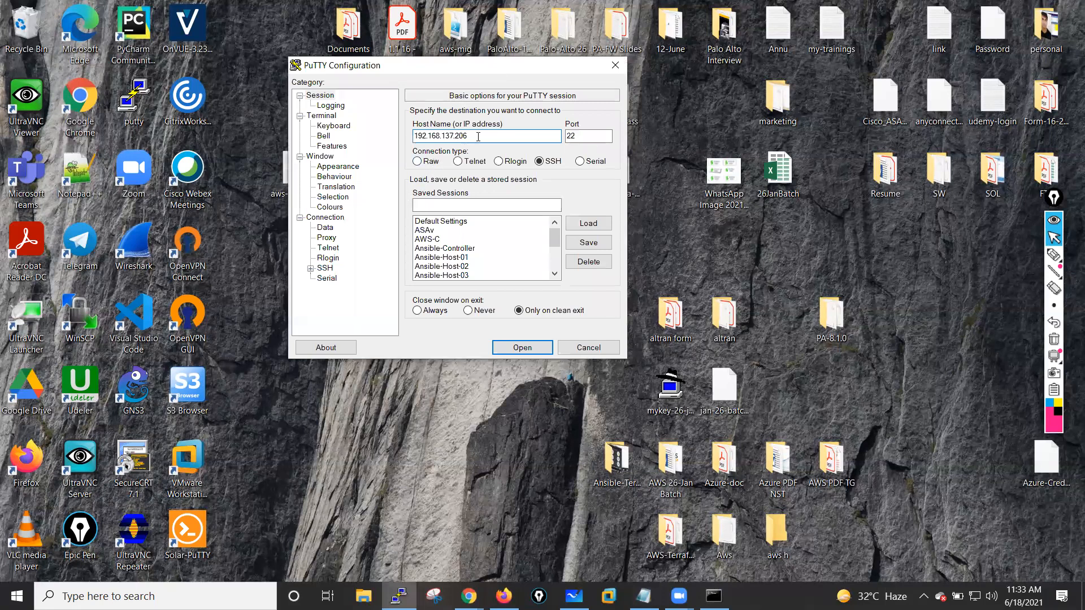
{"action": "left_click", "coordinate": [468, 596]}
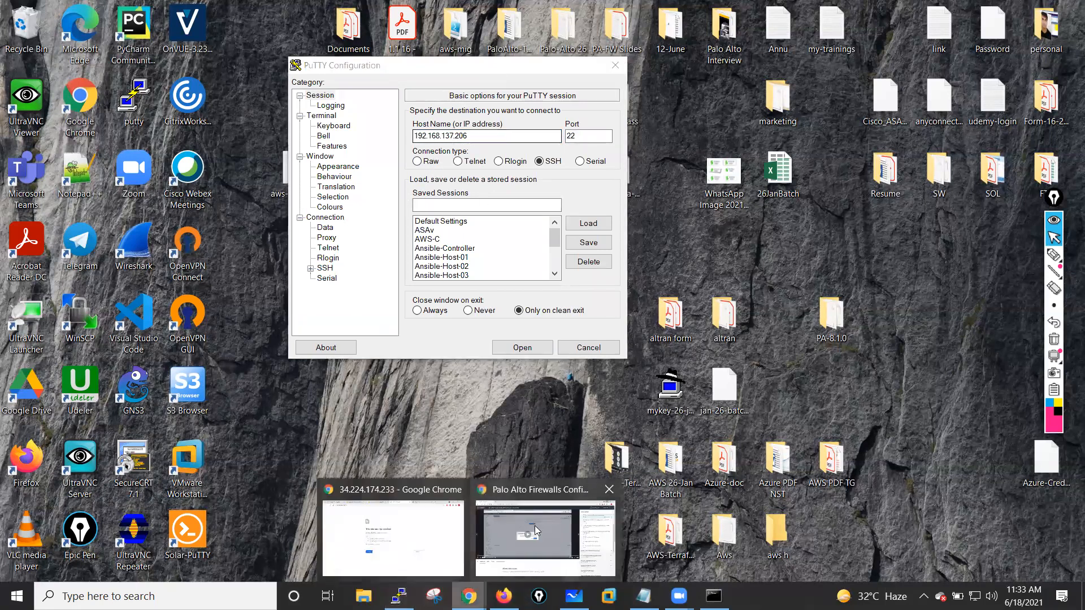
{"action": "left_click", "coordinate": [415, 532]}
{"action": "left_click", "coordinate": [424, 7]}
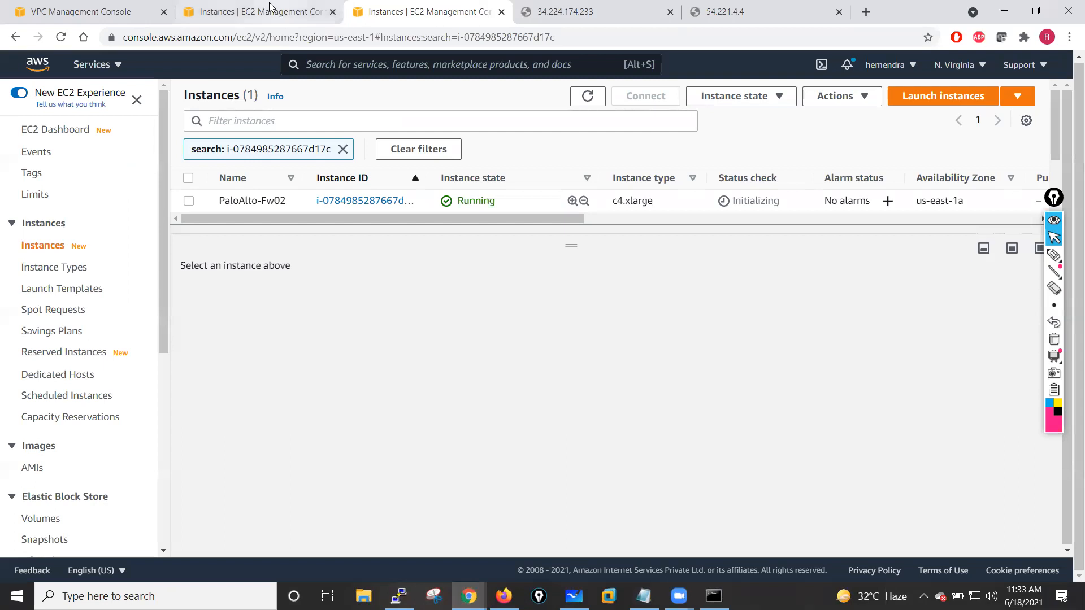
{"action": "left_click", "coordinate": [267, 8]}
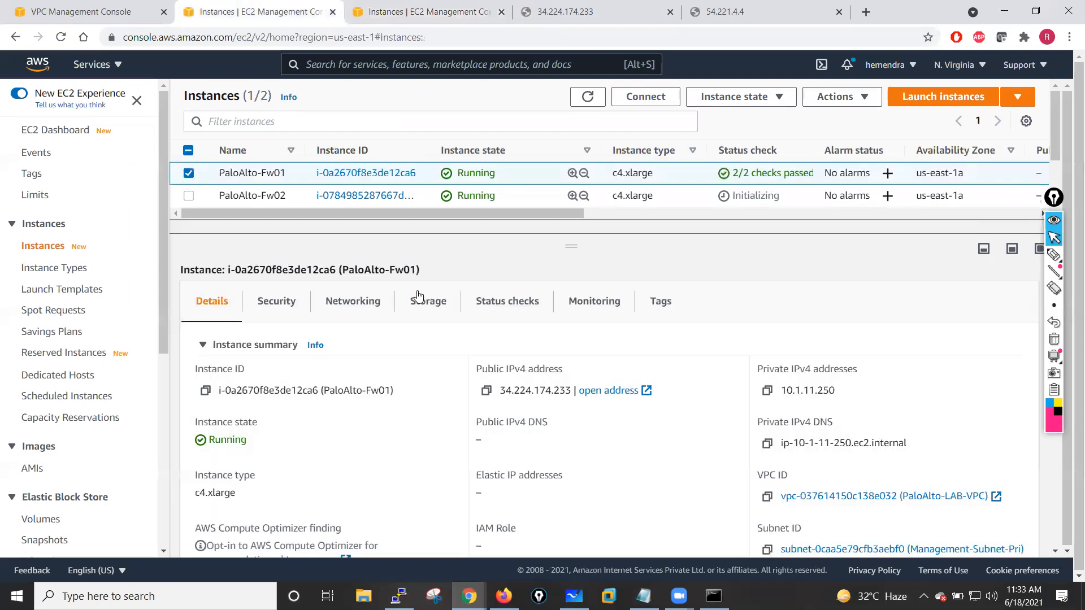
{"action": "left_click", "coordinate": [487, 391]}
- Try setting the PuTTY host name to 34.224.174.233 and selecting the private key file for SSH authentication
{"action": "key", "text": "alt+Tab"}
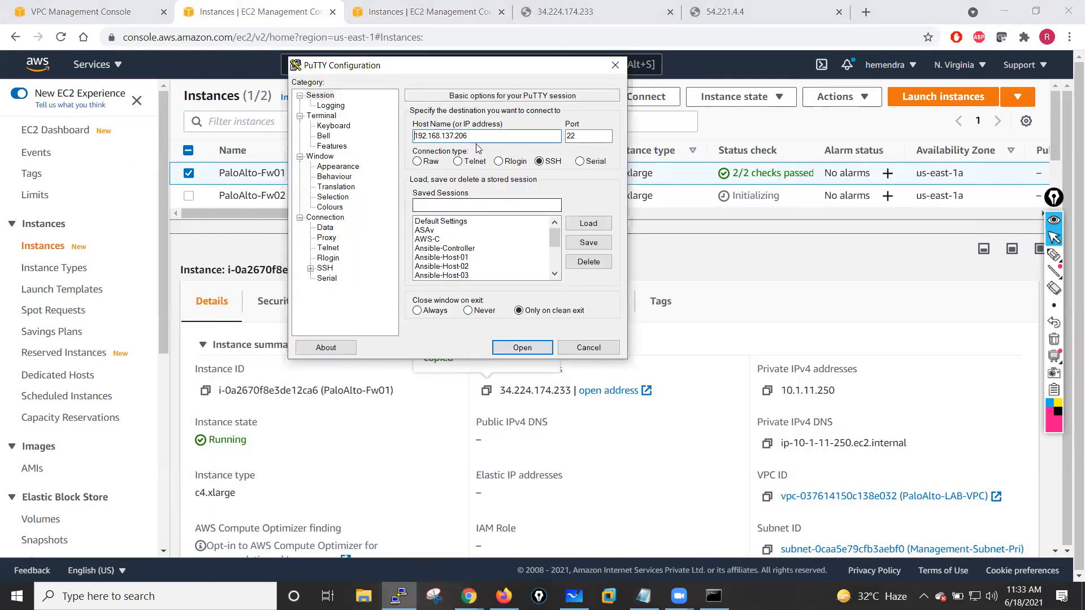
{"action": "left_click_drag", "start_coordinate": [477, 142], "coordinate": [405, 139]}
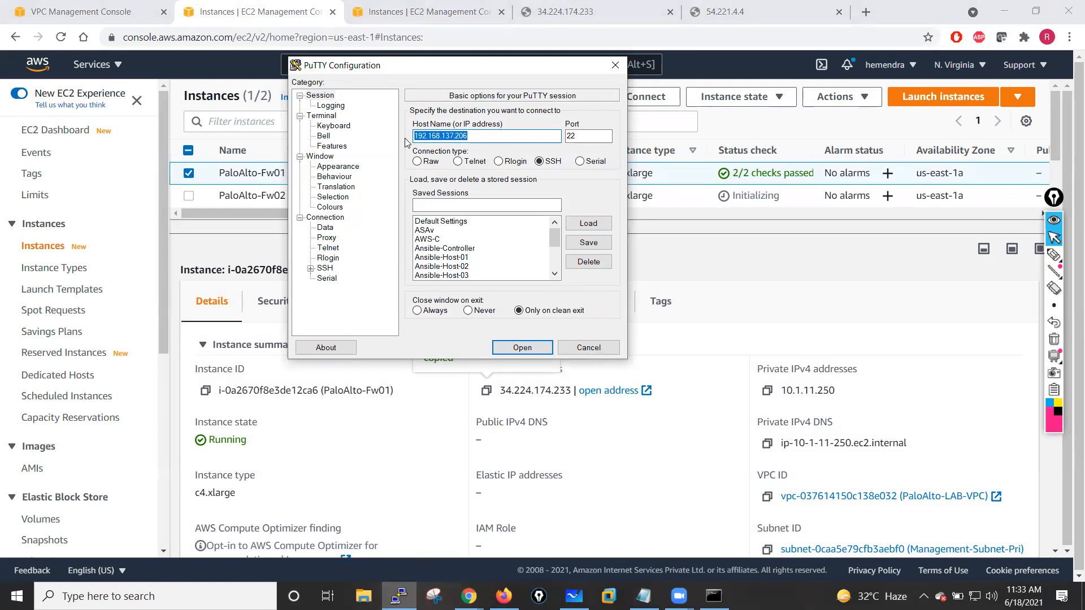
{"action": "key", "text": "ctrl+v"}
{"action": "scroll", "coordinate": [557, 249], "scroll_direction": "down", "scroll_amount": 1}
{"action": "scroll", "coordinate": [557, 252], "scroll_direction": "down", "scroll_amount": 2}
{"action": "scroll", "coordinate": [555, 251], "scroll_direction": "up", "scroll_amount": 1}
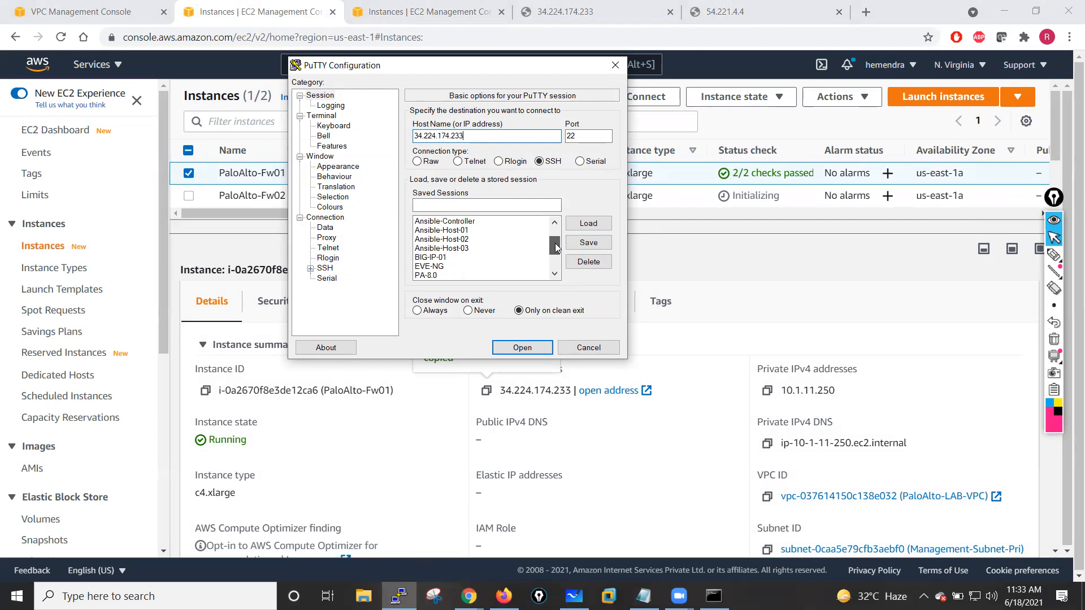
{"action": "left_click", "coordinate": [310, 268]}
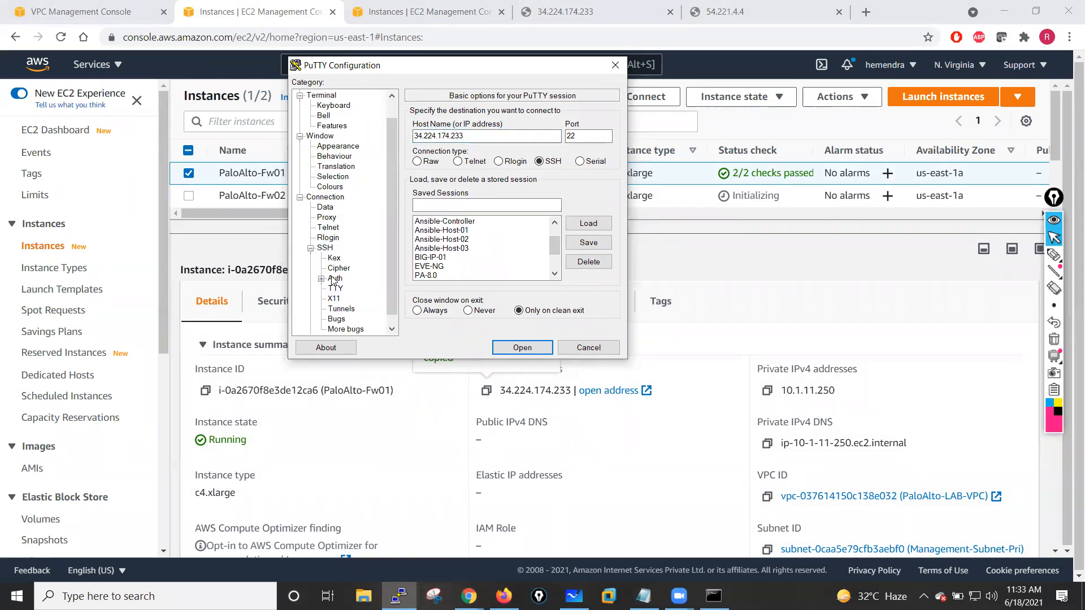
{"action": "left_click", "coordinate": [334, 278]}
{"action": "left_click", "coordinate": [478, 252]}
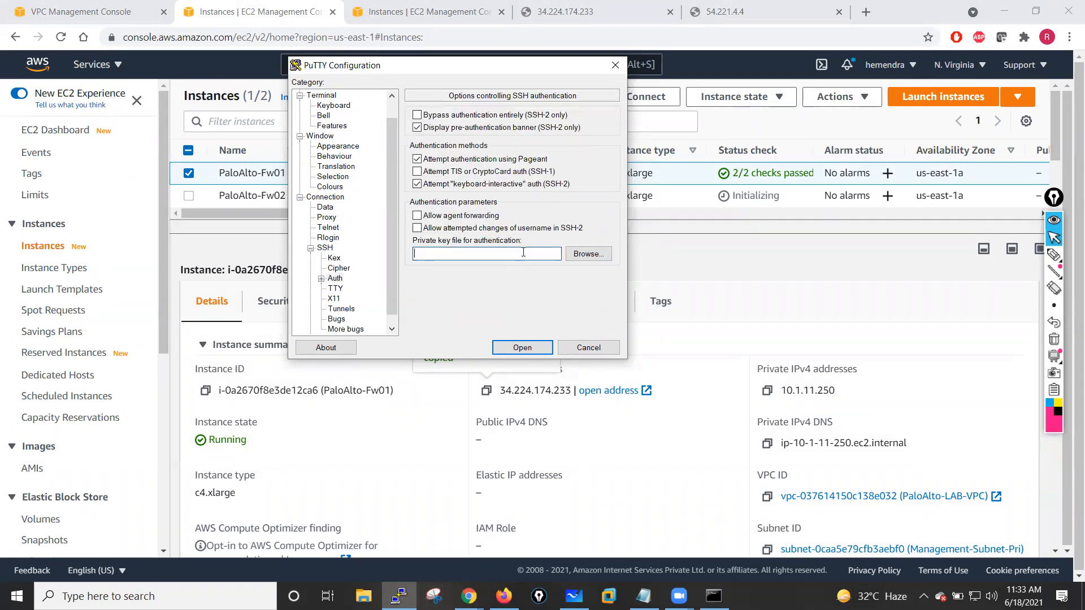
{"action": "left_click", "coordinate": [598, 258]}
{"action": "left_click", "coordinate": [453, 193]}
{"action": "left_click", "coordinate": [703, 389]}
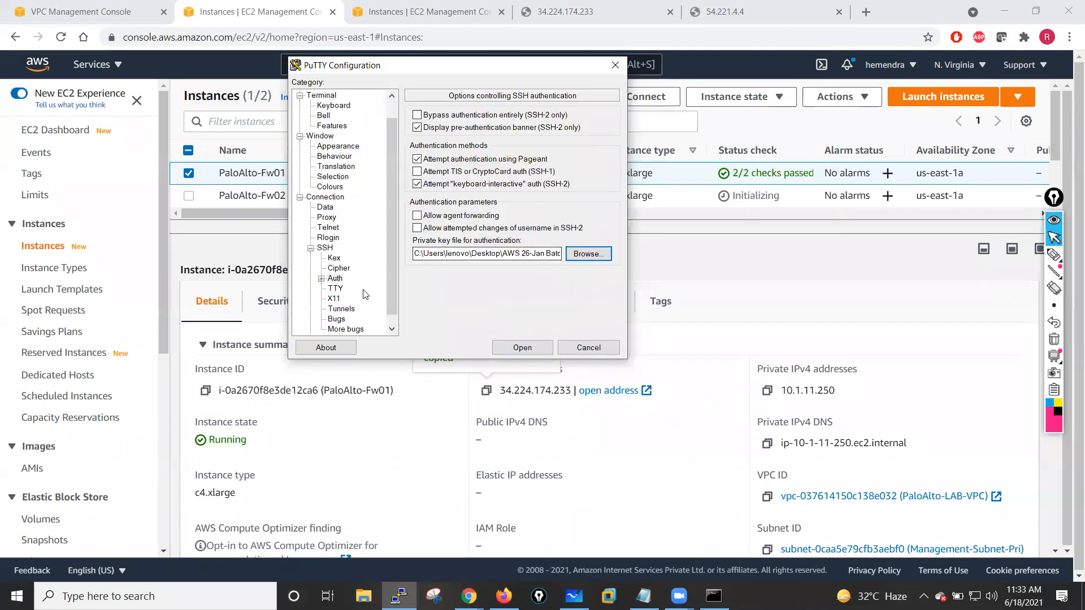
- Try opening the SSH session to the first firewall, then close the terminal window
{"action": "scroll", "coordinate": [328, 101], "scroll_direction": "up", "scroll_amount": 2}
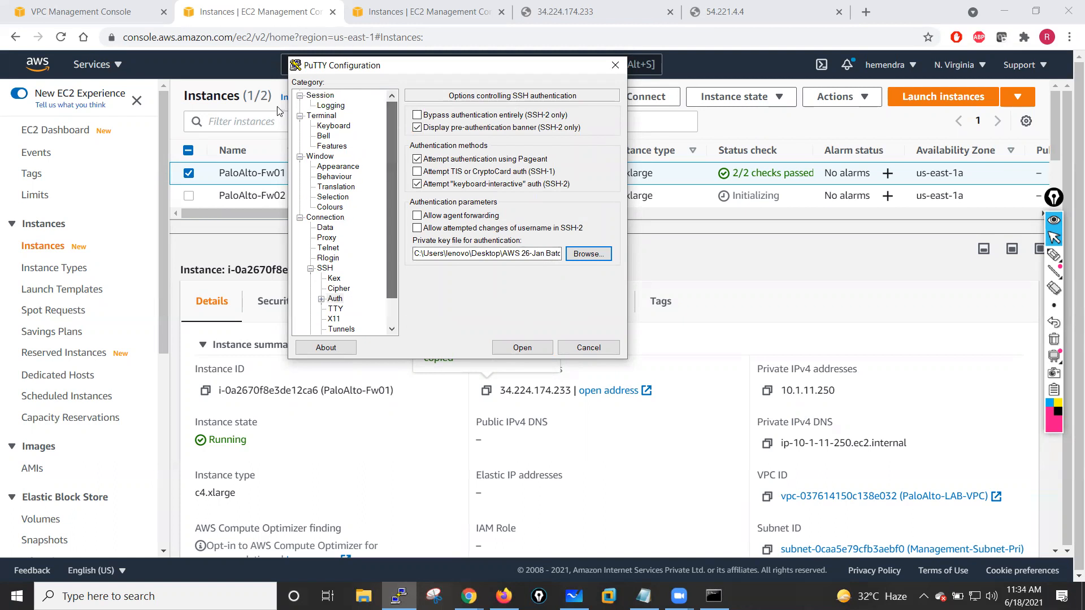
{"action": "left_click", "coordinate": [326, 97]}
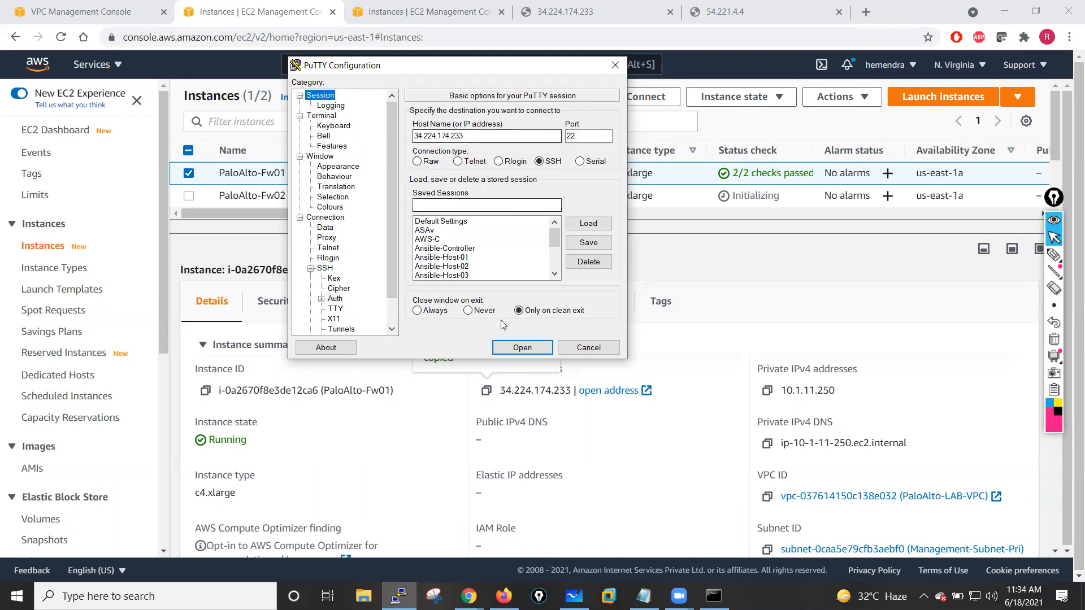
{"action": "left_click", "coordinate": [521, 348]}
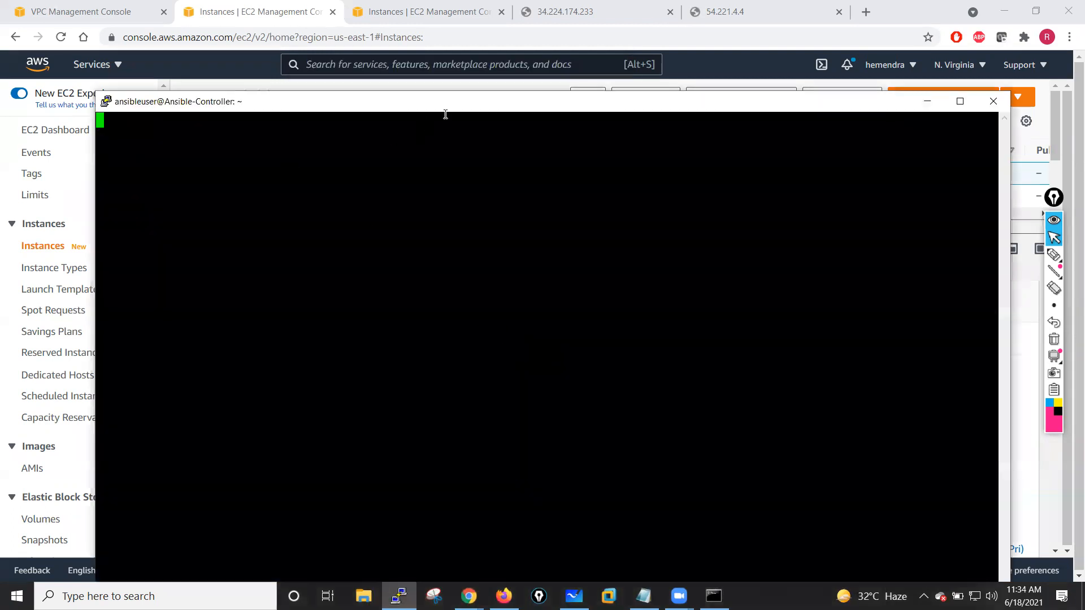
{"action": "left_click_drag", "start_coordinate": [448, 104], "coordinate": [409, 64]}
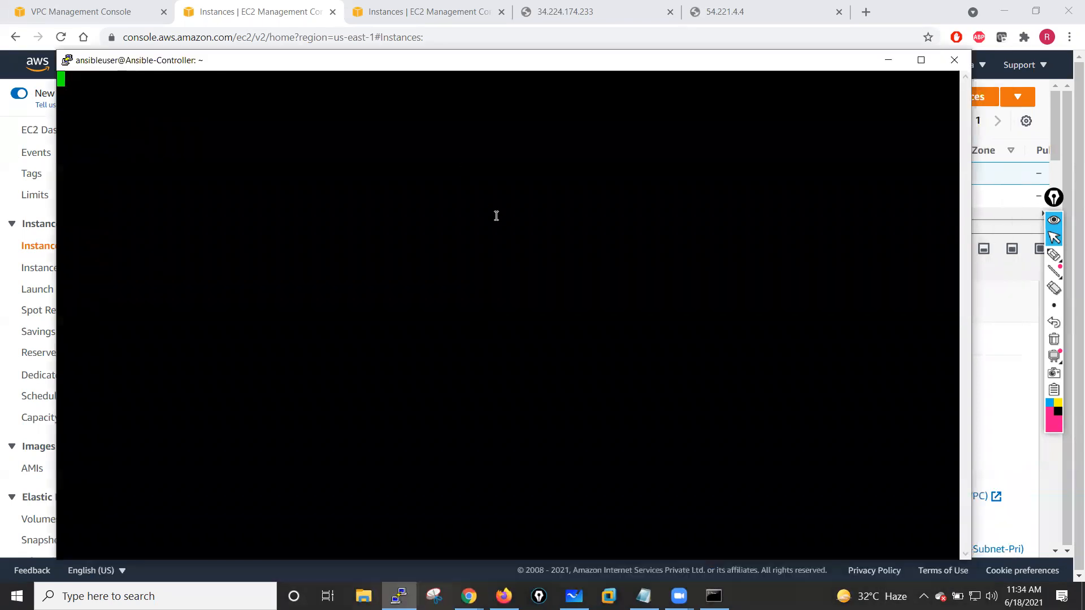
{"action": "left_click", "coordinate": [589, 345]}
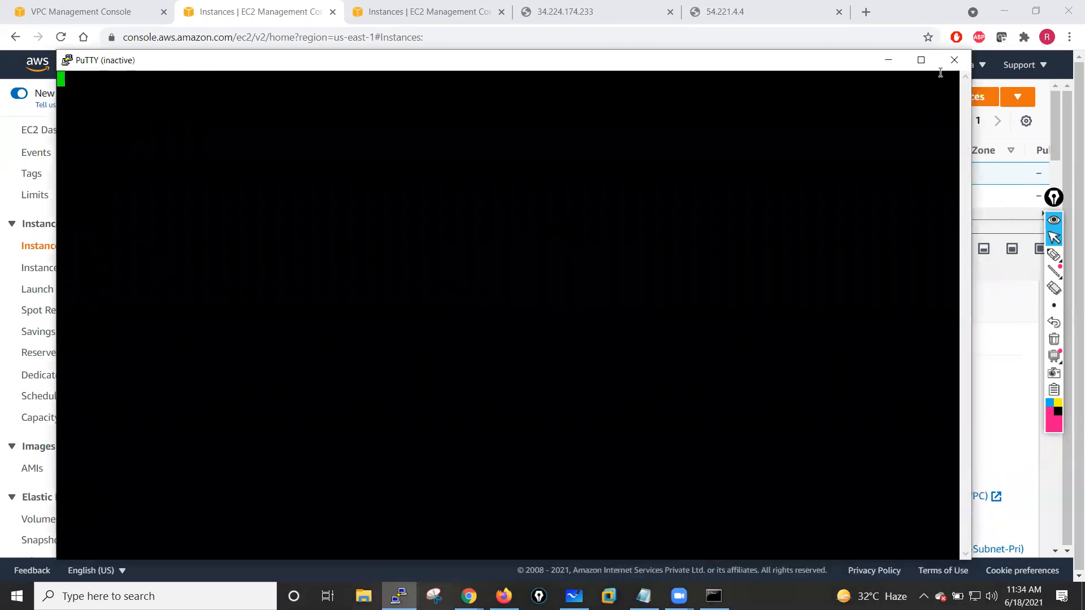
{"action": "left_click", "coordinate": [954, 60]}
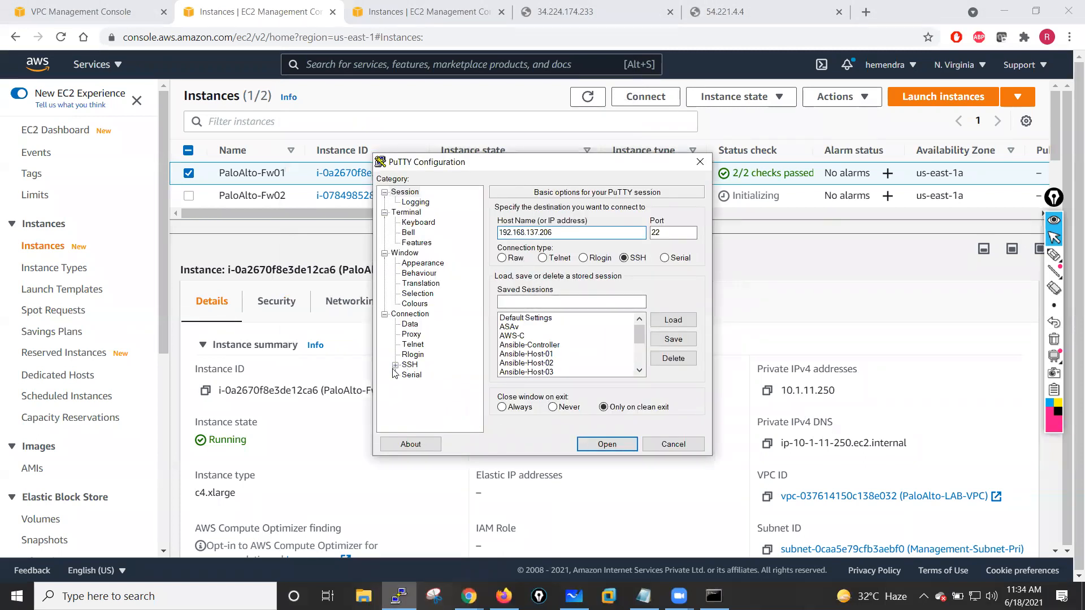
- Select the jan-26-batch private key file for SSH authentication in the PuTTY configuration
{"action": "left_click", "coordinate": [410, 364]}
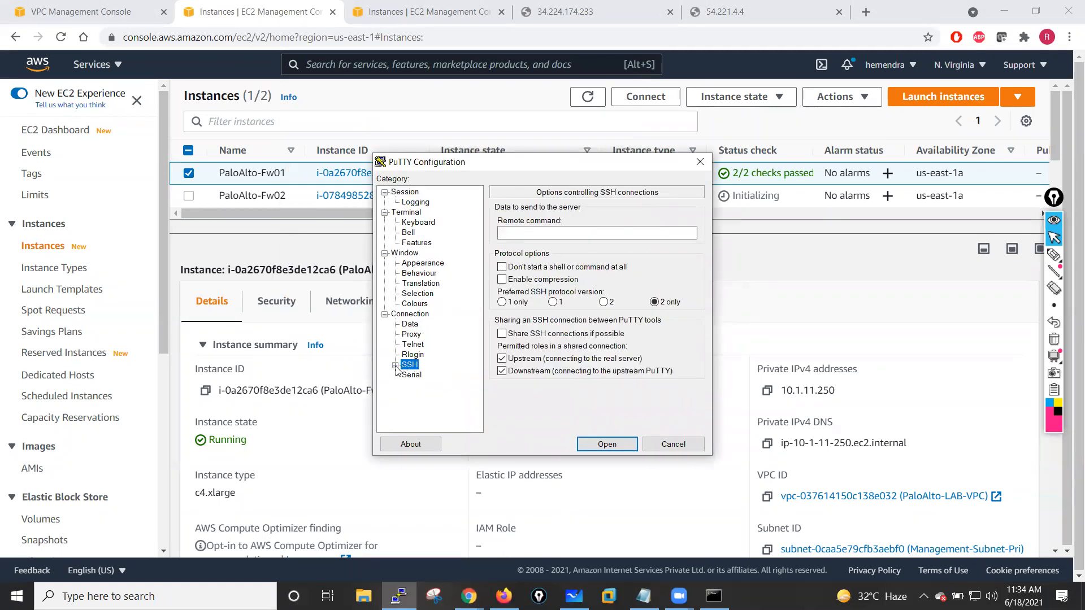
{"action": "left_click", "coordinate": [395, 366]}
{"action": "left_click", "coordinate": [420, 374]}
{"action": "left_click", "coordinate": [654, 348]}
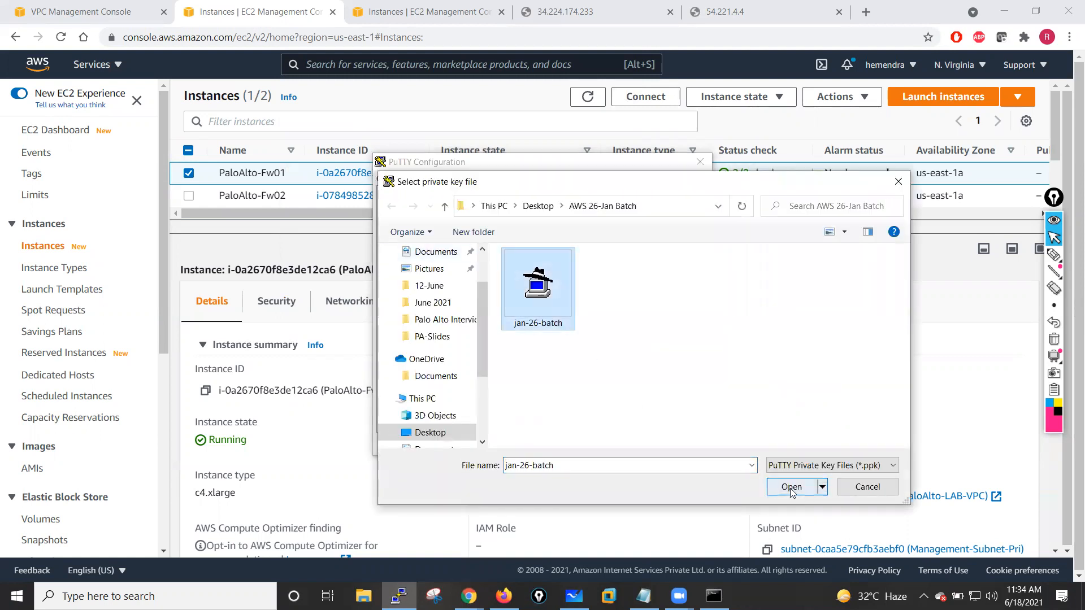
{"action": "left_click", "coordinate": [791, 487]}
{"action": "scroll", "coordinate": [474, 242], "scroll_direction": "up", "scroll_amount": 3}
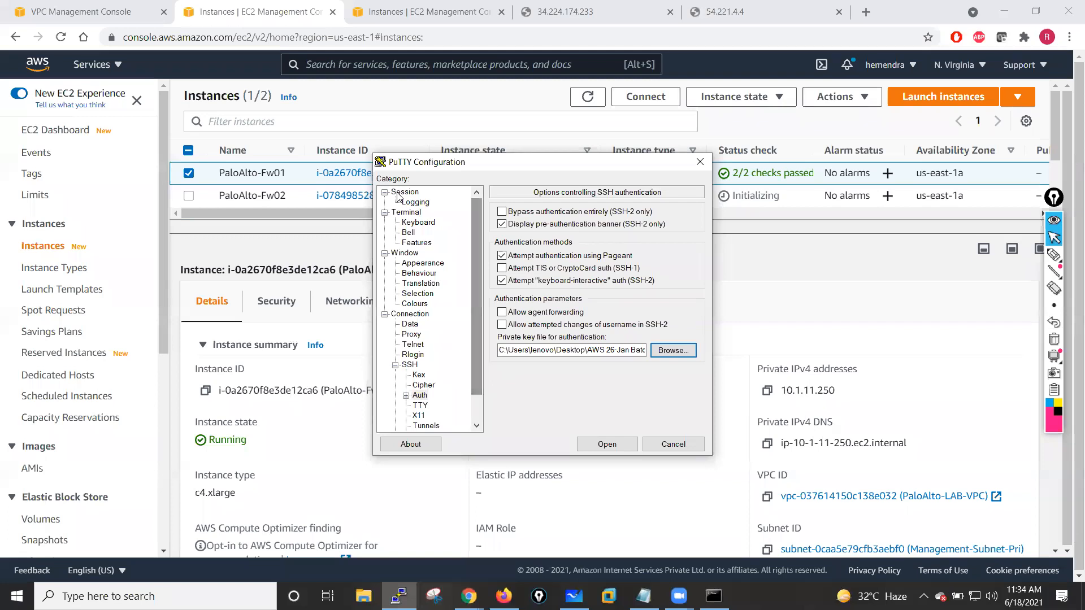
{"action": "left_click", "coordinate": [405, 193]}
{"action": "left_click_drag", "start_coordinate": [563, 232], "coordinate": [494, 236]}
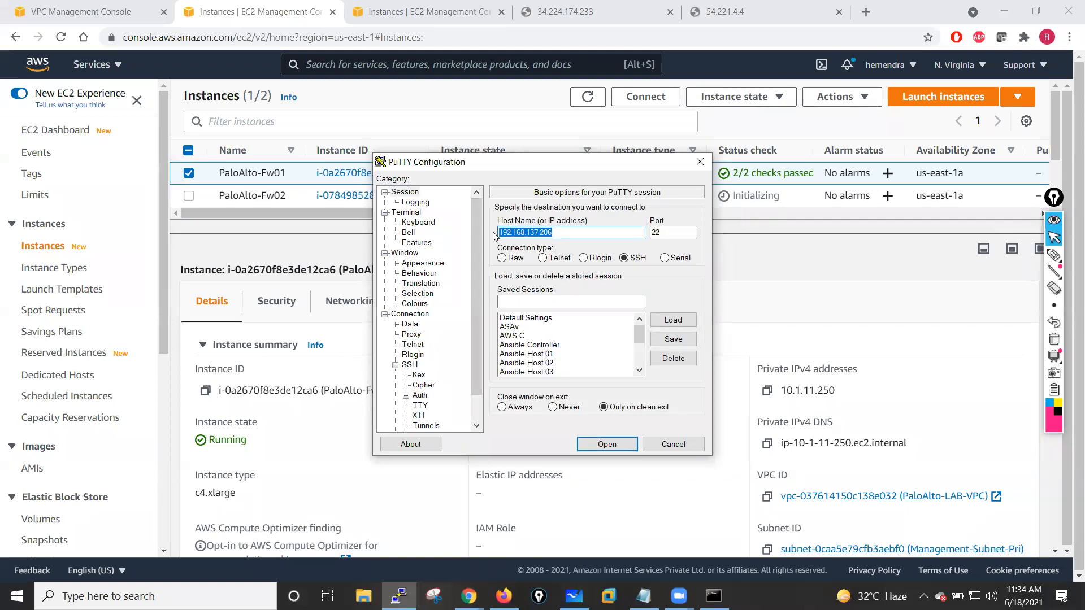
{"action": "type", "text": "admin@"}
{"action": "type", "text": "34.224.174.233"}
{"action": "left_click", "coordinate": [604, 451]}
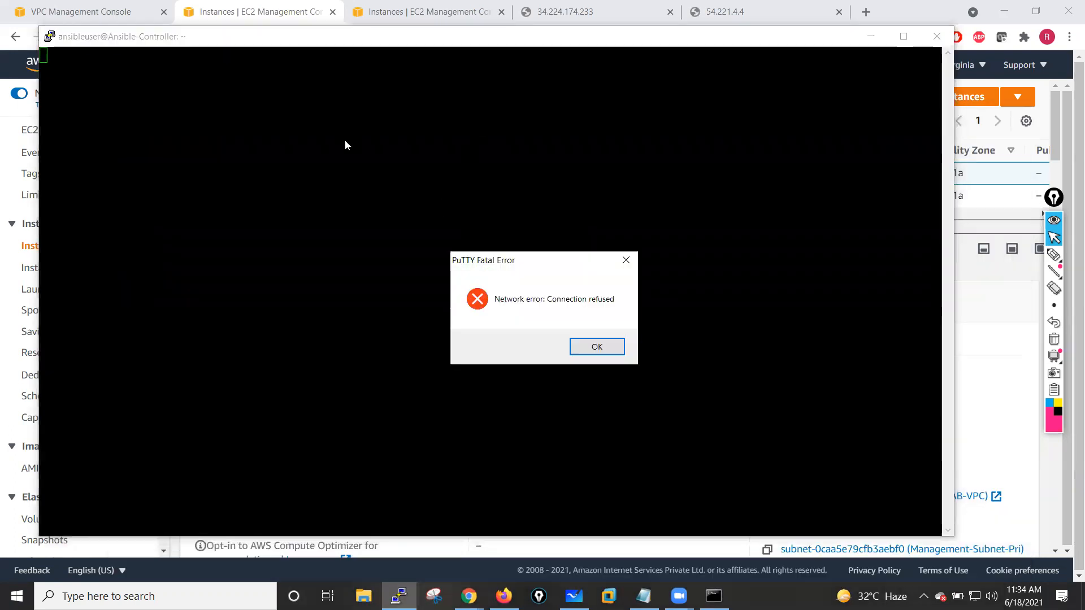
{"action": "left_click", "coordinate": [598, 351]}
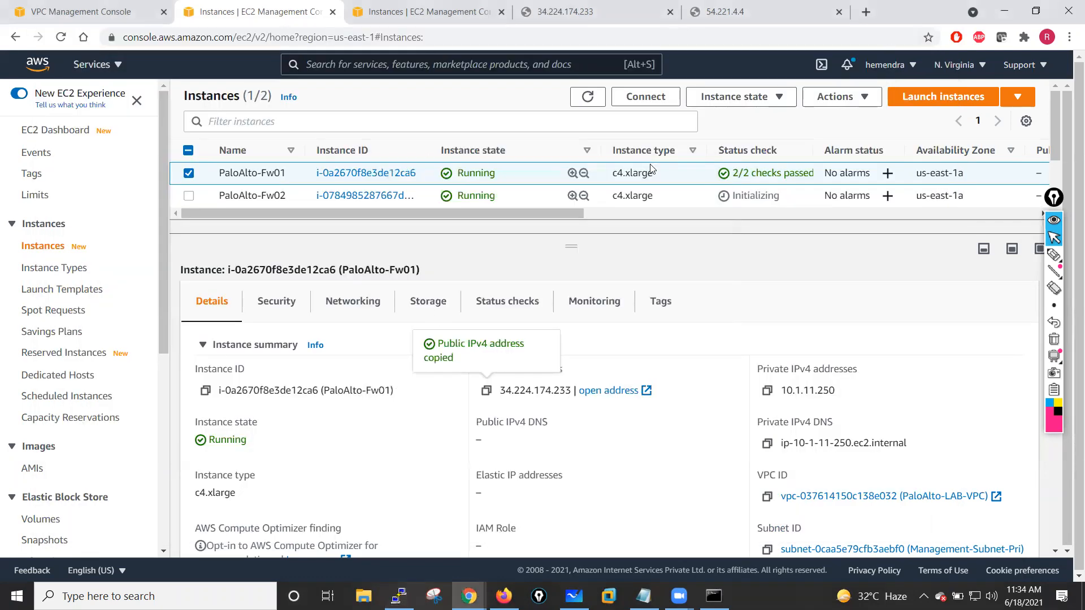
{"action": "left_click", "coordinate": [937, 36]}
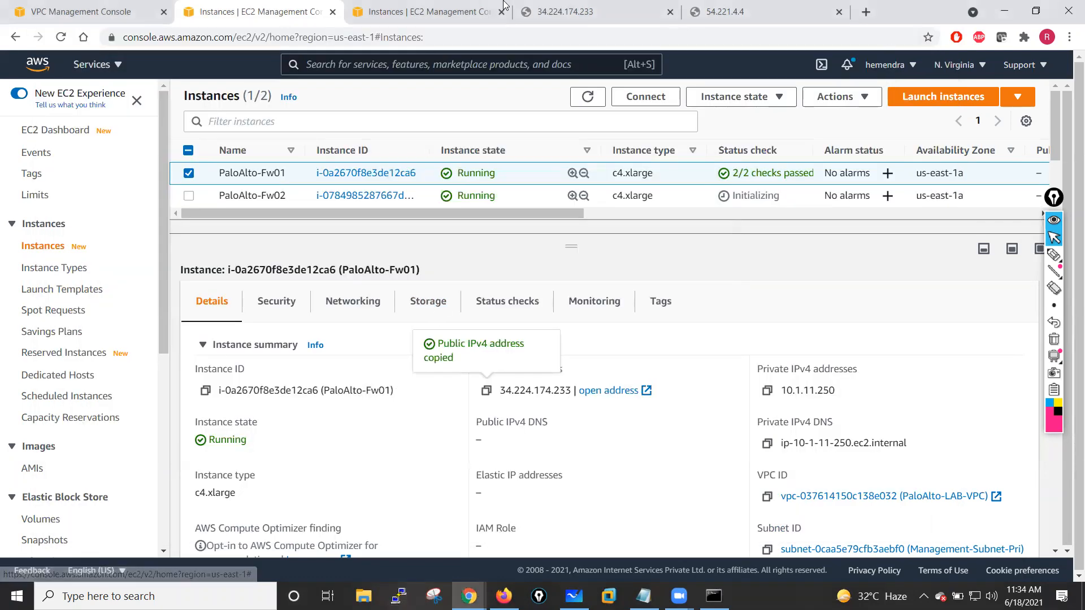
- Switch to the first firewall's browser tab and reload the page
{"action": "left_click", "coordinate": [518, 10]}
{"action": "key", "text": "F5"}
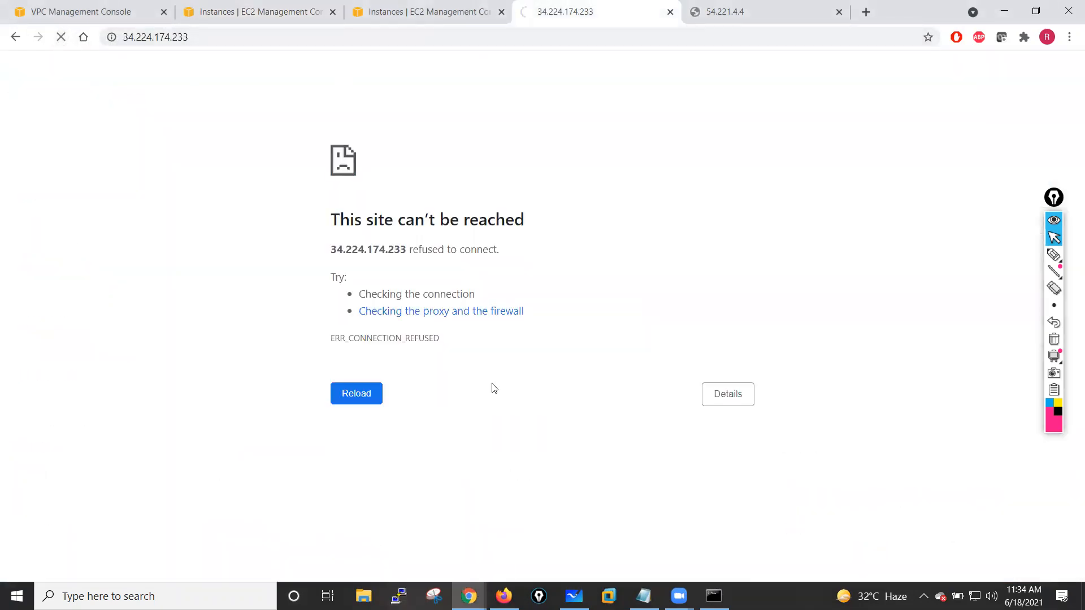
- Open PuTTY and load the saved ec2-user session
{"action": "left_click", "coordinate": [399, 596]}
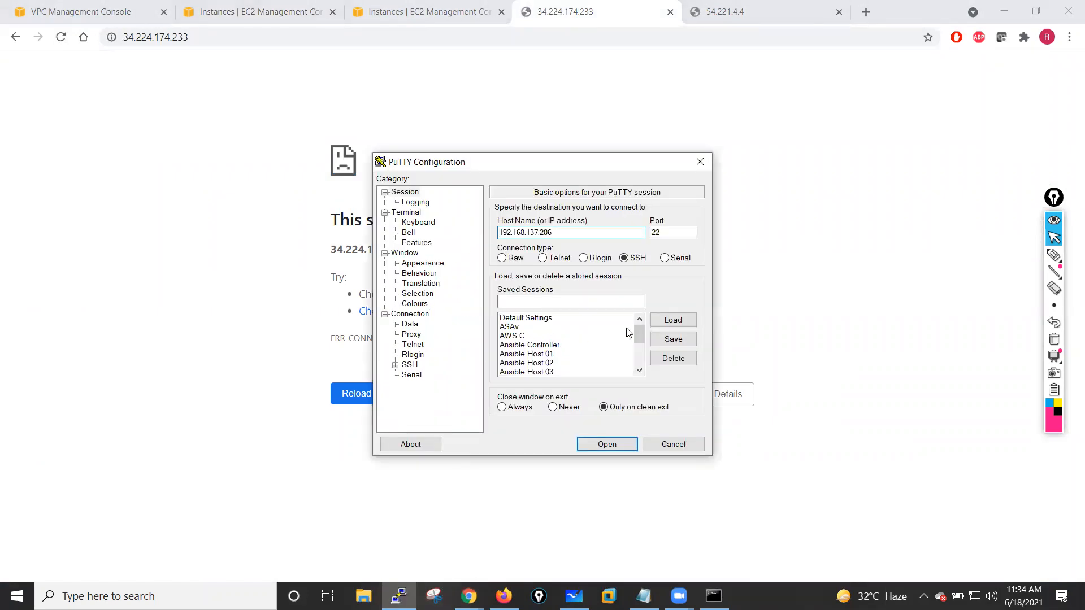
{"action": "left_click_drag", "start_coordinate": [635, 331], "coordinate": [638, 368]}
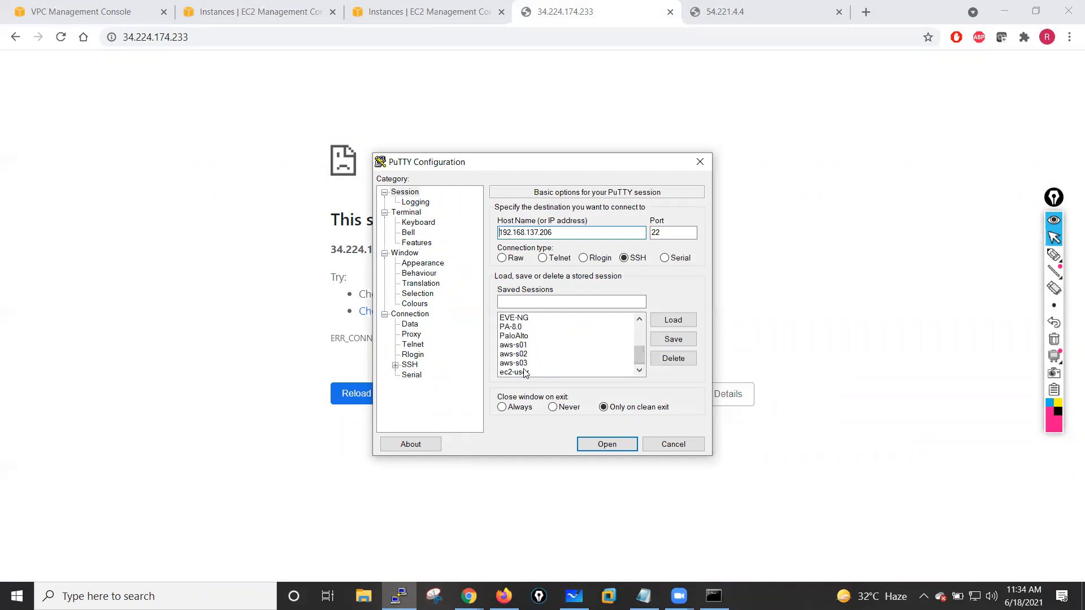
{"action": "left_click", "coordinate": [526, 372]}
{"action": "left_click", "coordinate": [673, 319]}
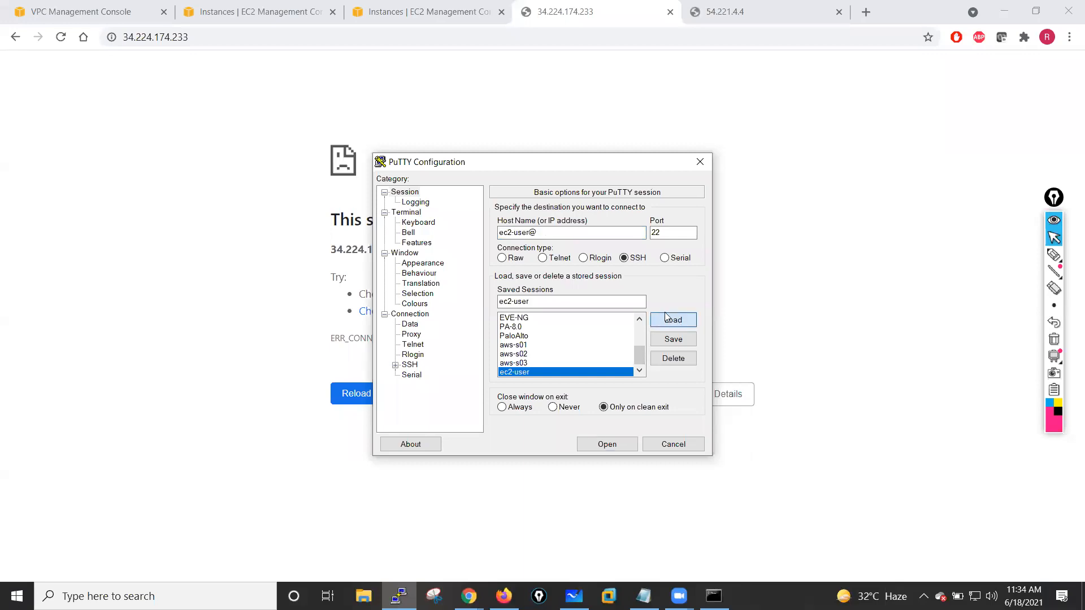
{"action": "left_click", "coordinate": [547, 233]}
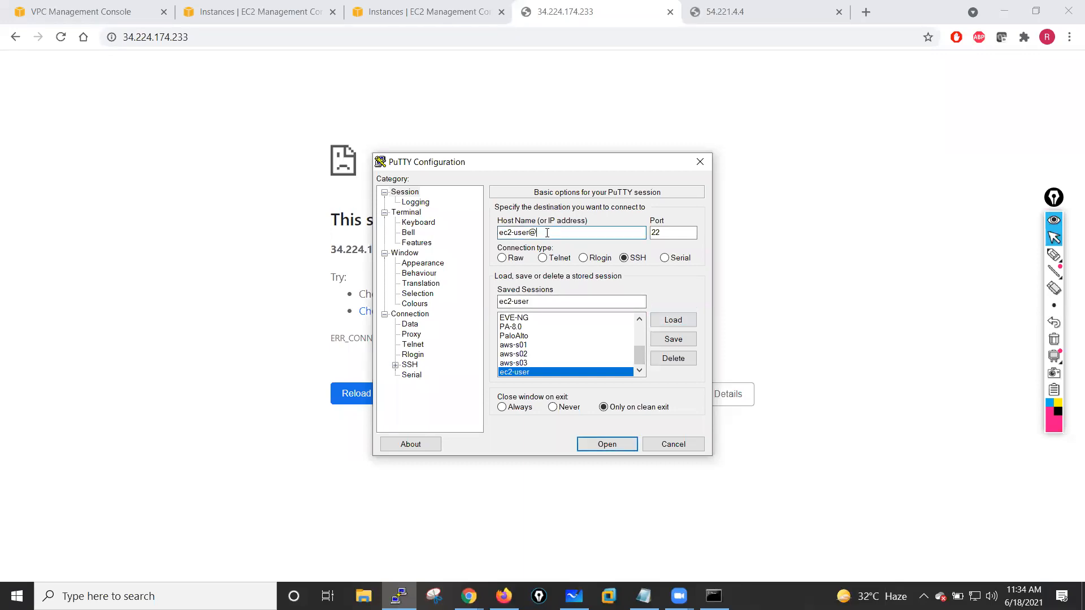
{"action": "type", "text": "34.224.174.233"}
{"action": "left_click_drag", "start_coordinate": [528, 234], "coordinate": [493, 236]}
{"action": "type", "text": "admin"}
{"action": "left_click", "coordinate": [396, 365]}
{"action": "left_click", "coordinate": [422, 375]}
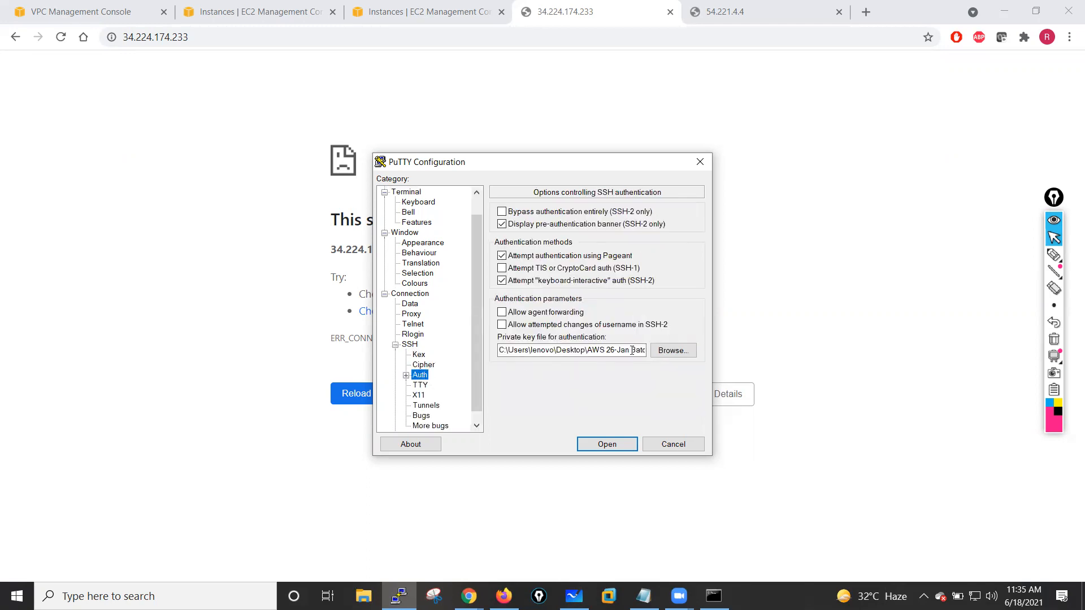
{"action": "left_click", "coordinate": [606, 444]}
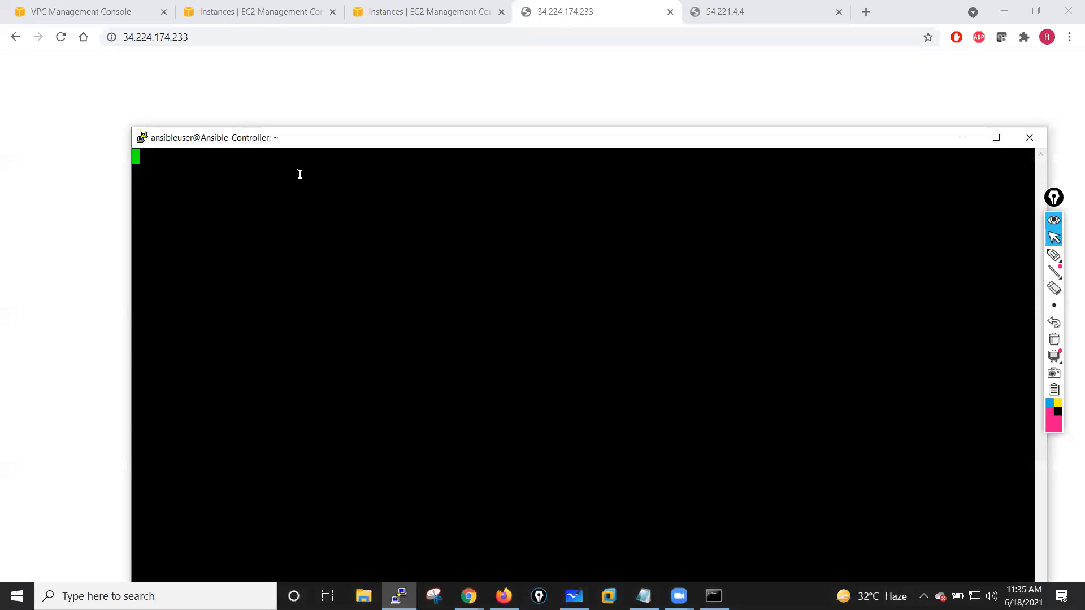
{"action": "left_click_drag", "start_coordinate": [442, 139], "coordinate": [378, 59]}
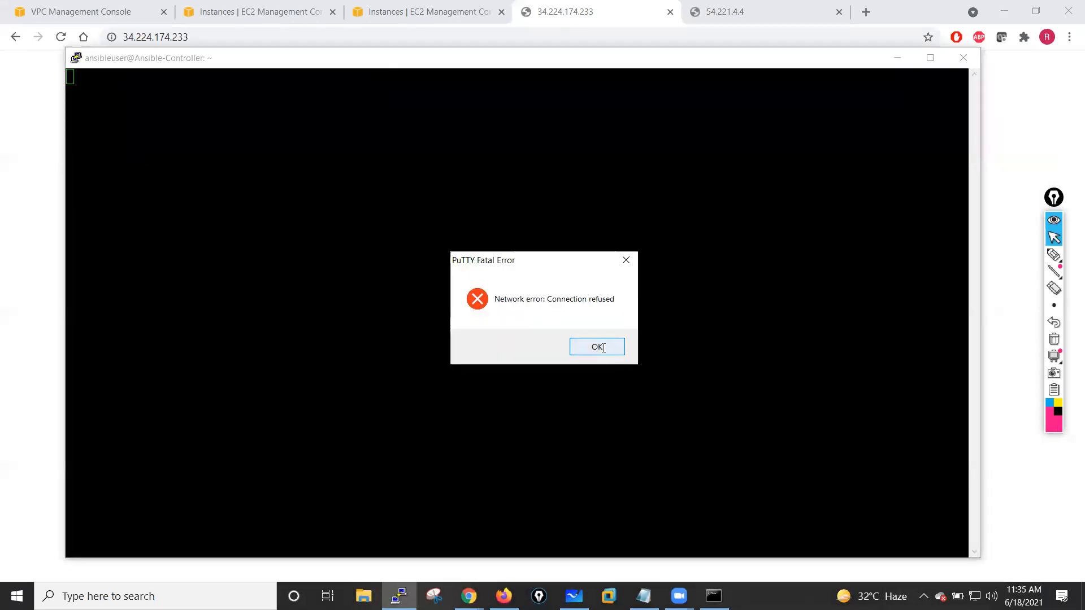
{"action": "left_click", "coordinate": [598, 346]}
{"action": "left_click", "coordinate": [898, 57]}
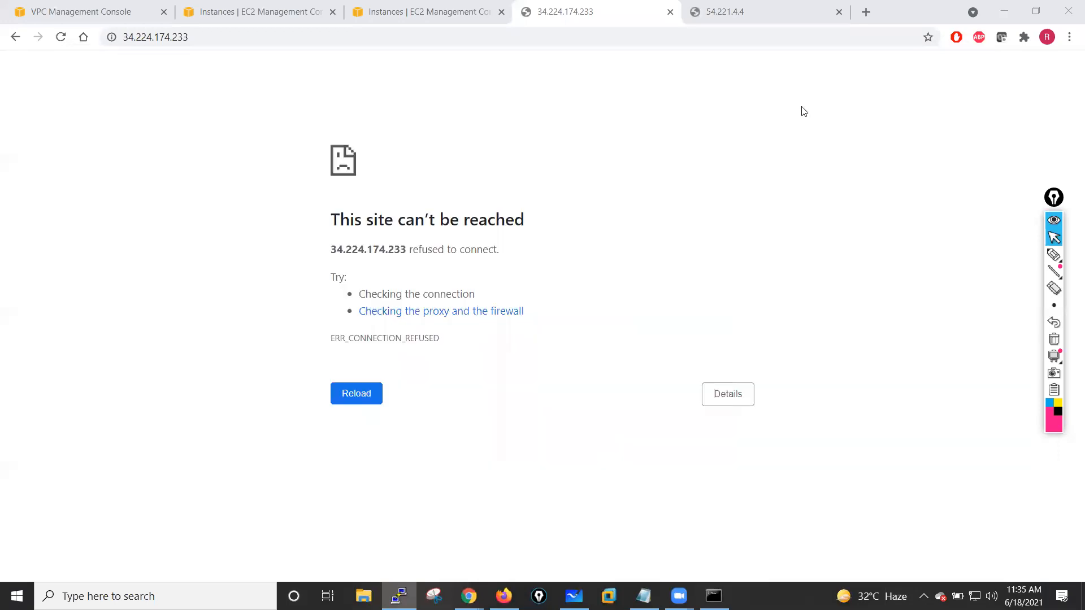
- View the instance screenshot of PaloAlto-Fw01 from the EC2 instances list
{"action": "left_click", "coordinate": [243, 11]}
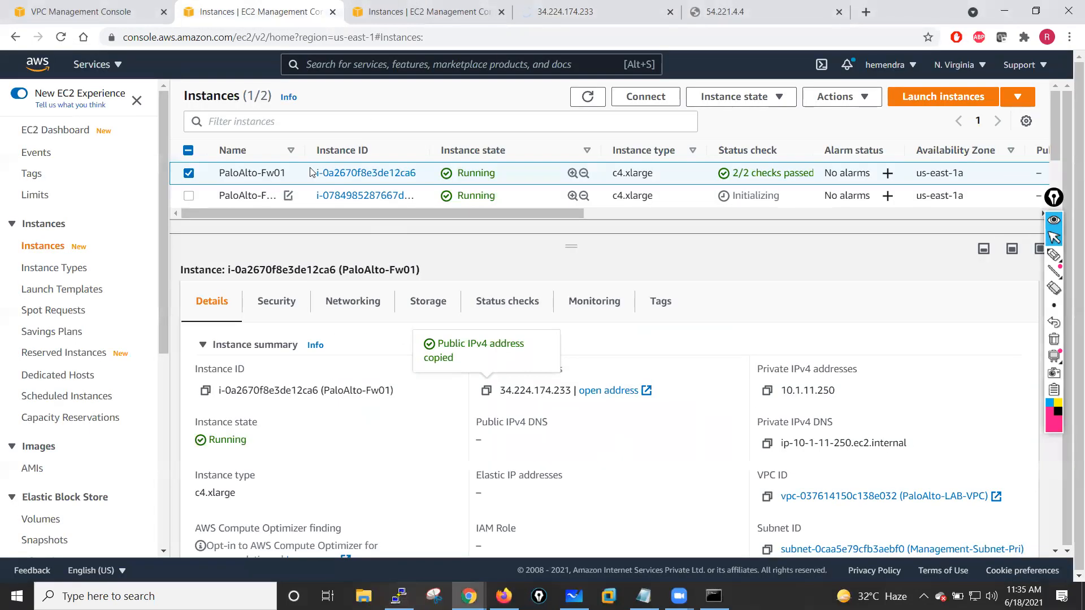
{"action": "left_click", "coordinate": [838, 97]}
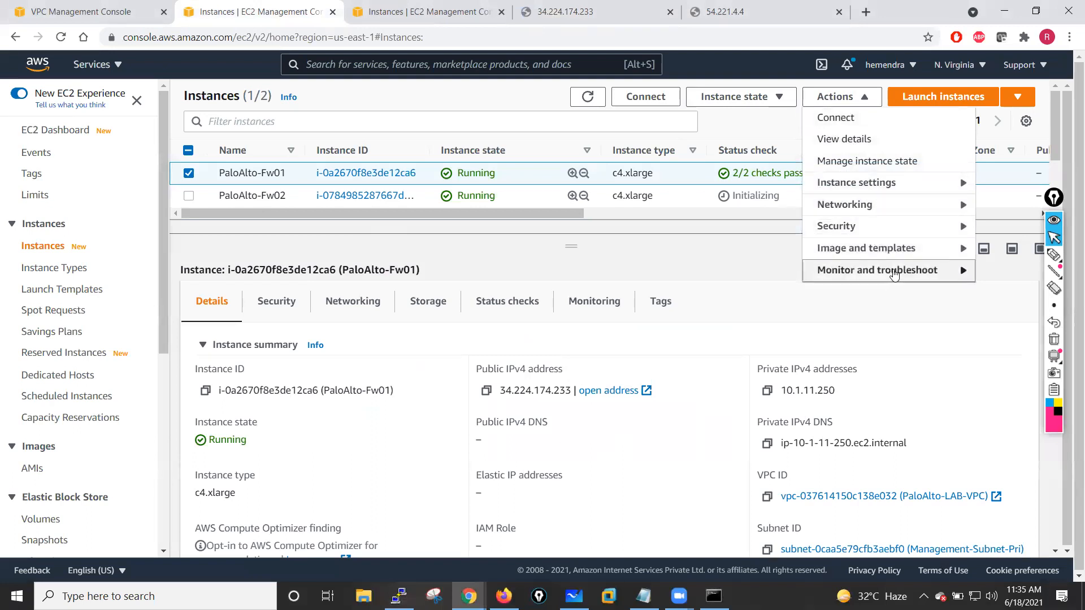
{"action": "left_click", "coordinate": [894, 273]}
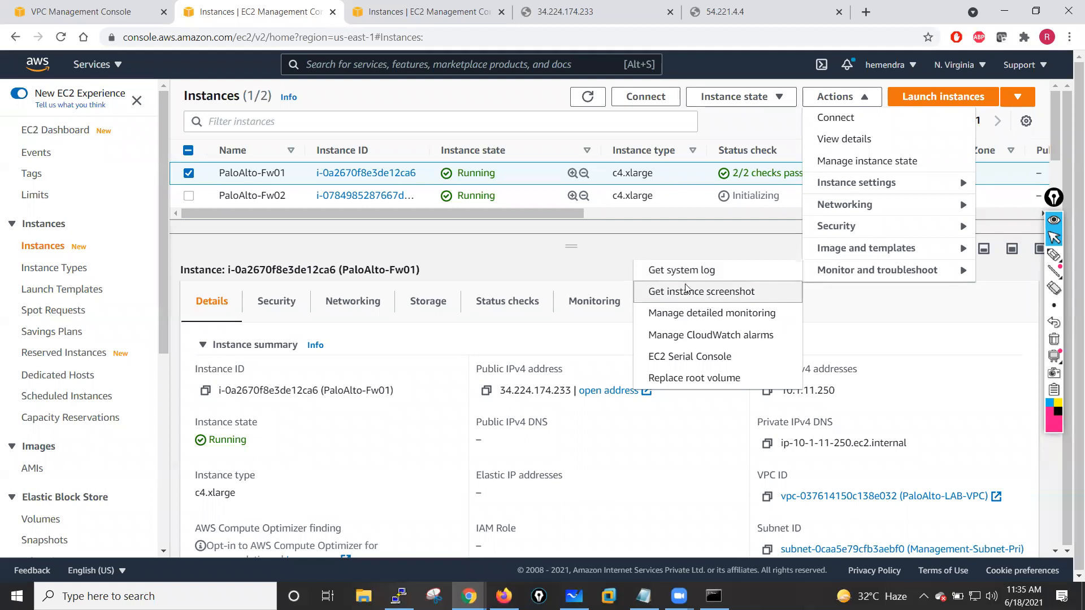
{"action": "left_click", "coordinate": [709, 297]}
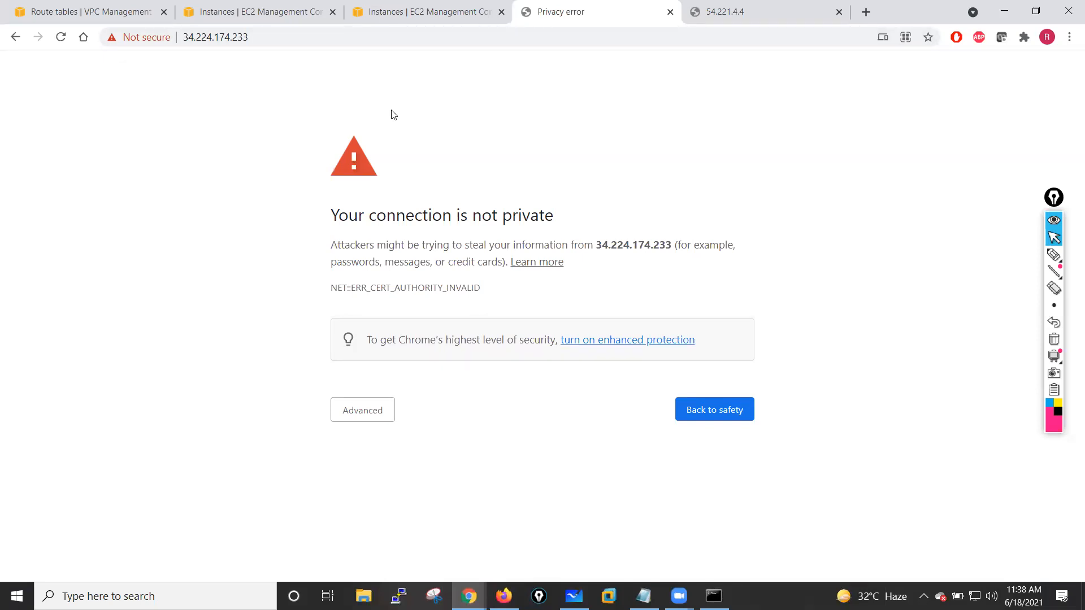
{"action": "left_click", "coordinate": [1055, 255]}
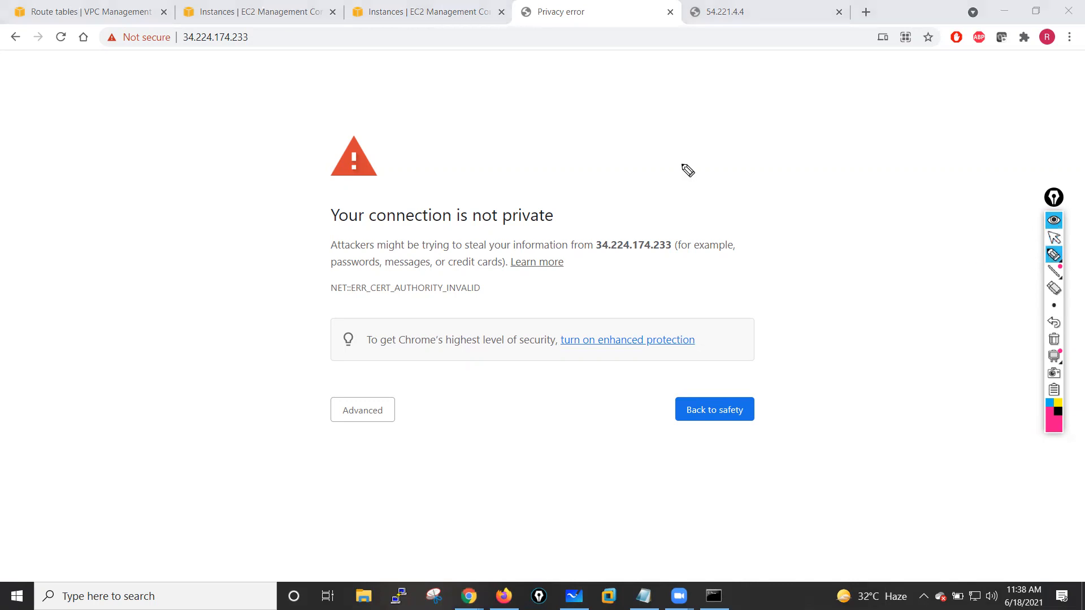
{"action": "mouse_move", "coordinate": [673, 123]}
{"action": "left_mouse_down"}
{"action": "mouse_move", "coordinate": [705, 194]}
{"action": "mouse_move", "coordinate": [694, 197]}
{"action": "left_mouse_up"}
{"action": "mouse_move", "coordinate": [722, 130]}
{"action": "left_mouse_down"}
{"action": "mouse_move", "coordinate": [755, 144]}
{"action": "mouse_move", "coordinate": [732, 172]}
{"action": "left_mouse_up"}
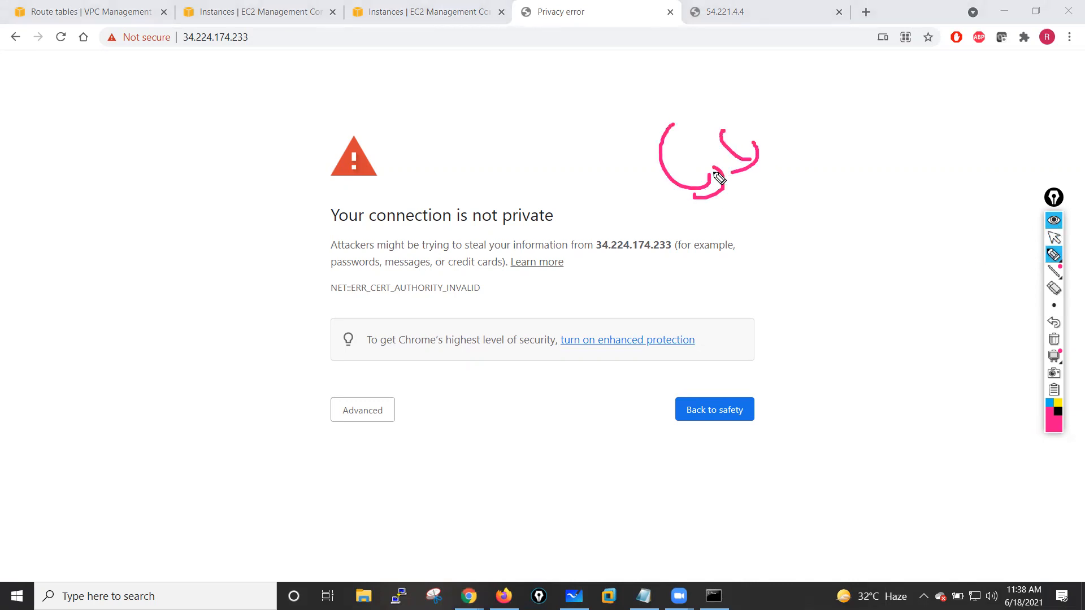
{"action": "left_click", "coordinate": [1055, 340]}
{"action": "left_click", "coordinate": [1052, 237]}
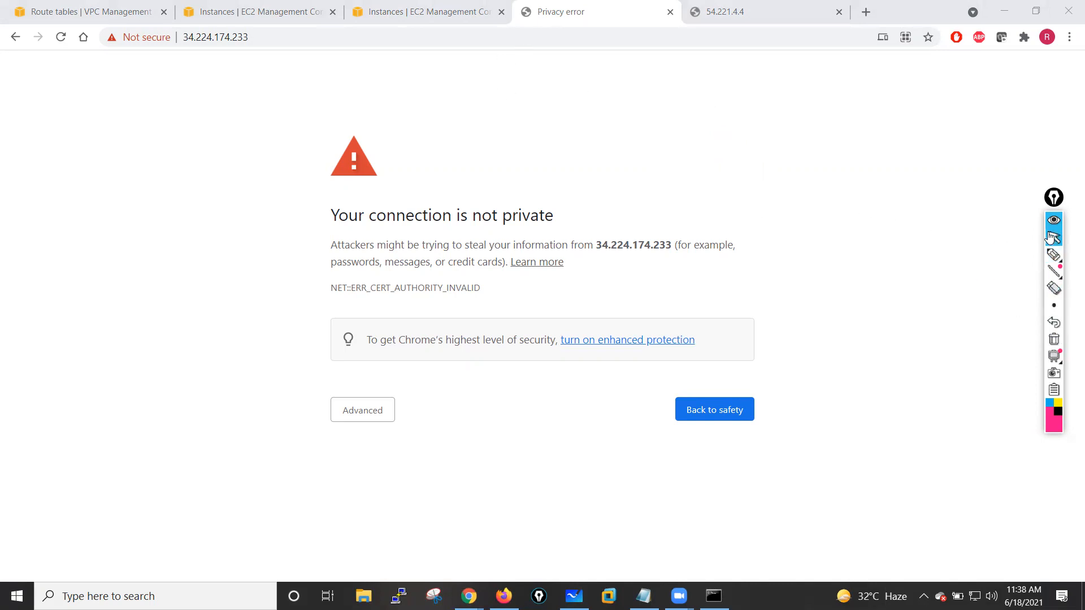
- Reload the second firewall's page at 54.221.4.4 and return to the first firewall's tab
{"action": "left_click", "coordinate": [716, 13]}
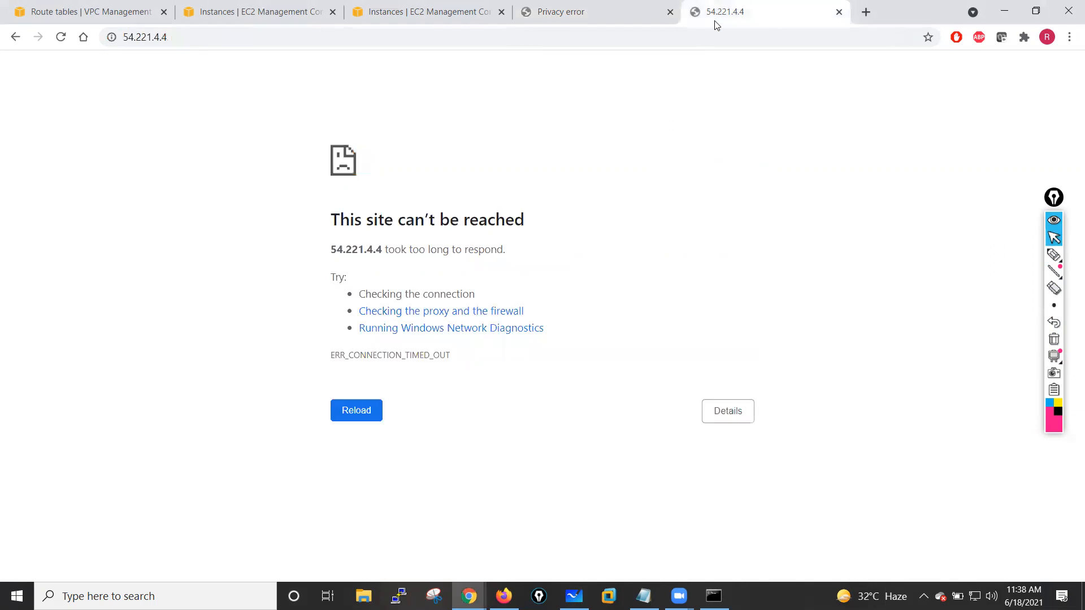
{"action": "left_click", "coordinate": [60, 36]}
{"action": "left_click", "coordinate": [565, 20]}
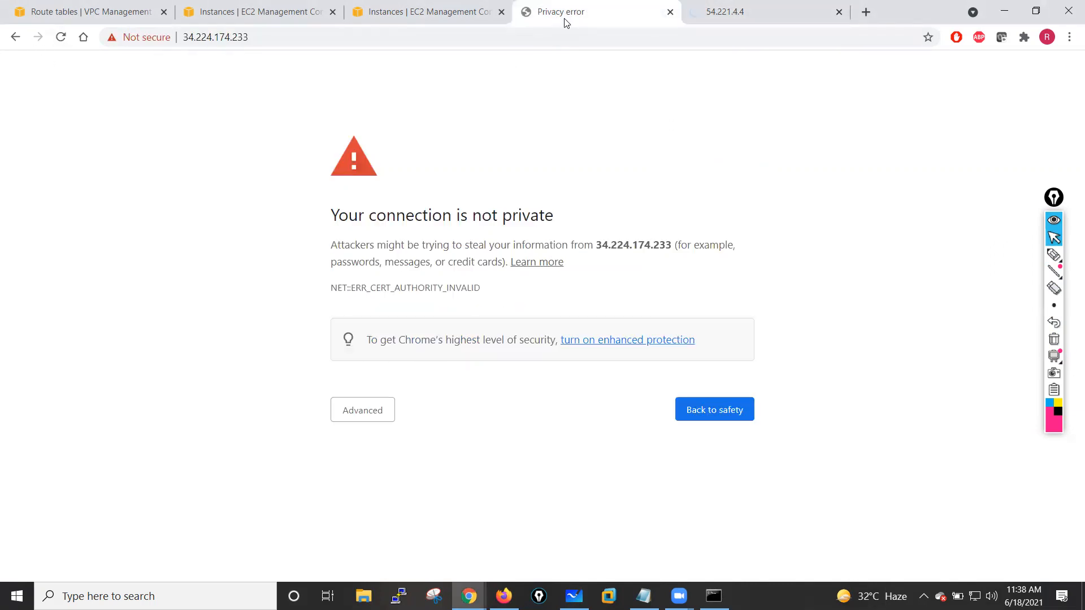
{"action": "left_click", "coordinate": [399, 596]}
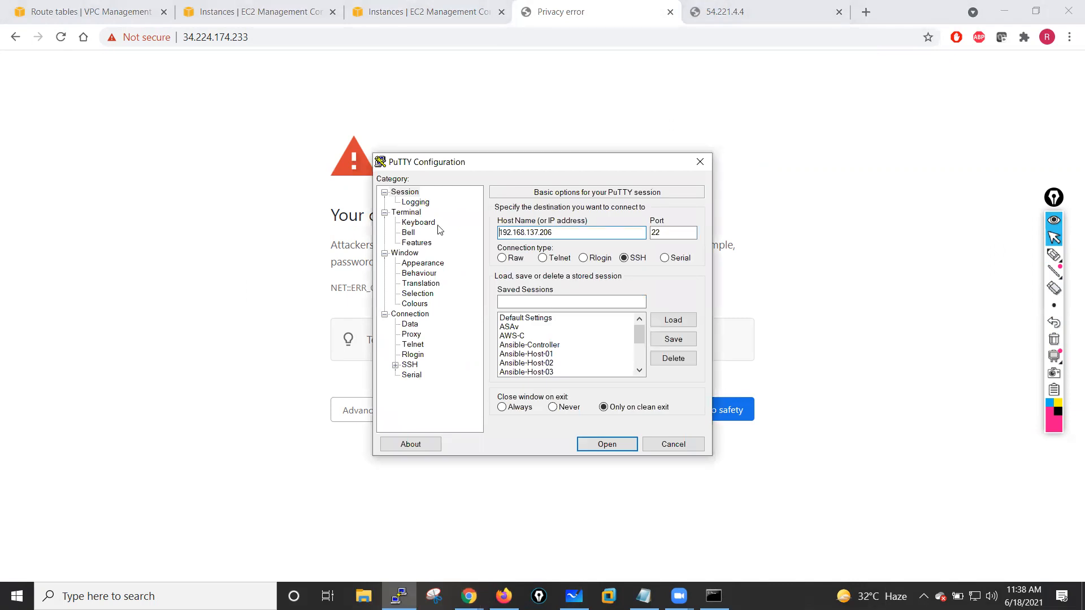
{"action": "left_click_drag", "start_coordinate": [558, 232], "coordinate": [455, 243]}
{"action": "type", "text": "admin@"}
{"action": "key", "text": "ctrl+v"}
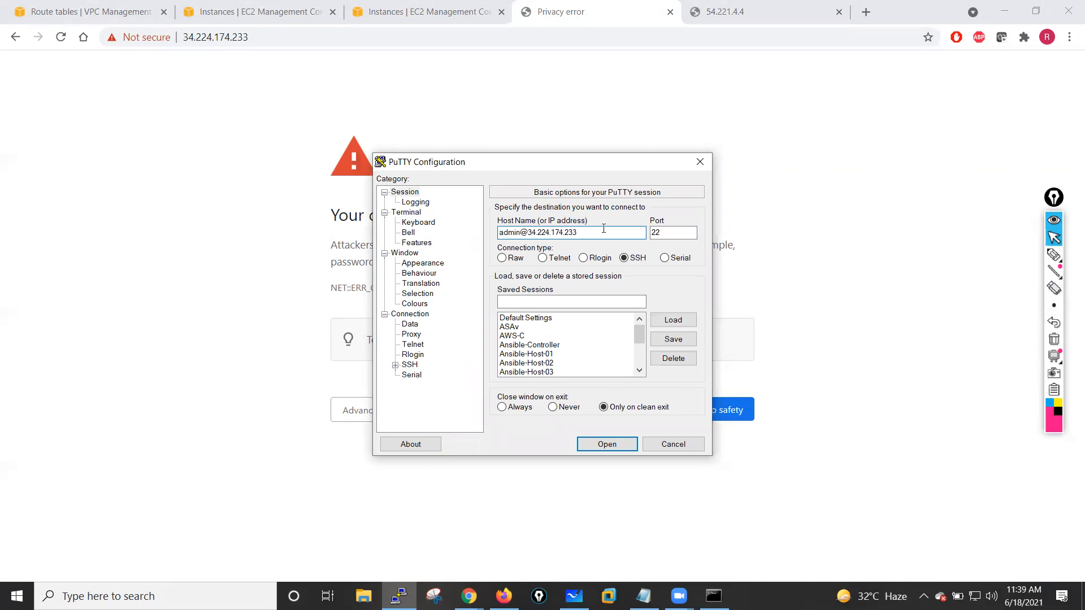
{"action": "left_click", "coordinate": [410, 365]}
{"action": "left_click", "coordinate": [395, 366]}
{"action": "left_click", "coordinate": [420, 375]}
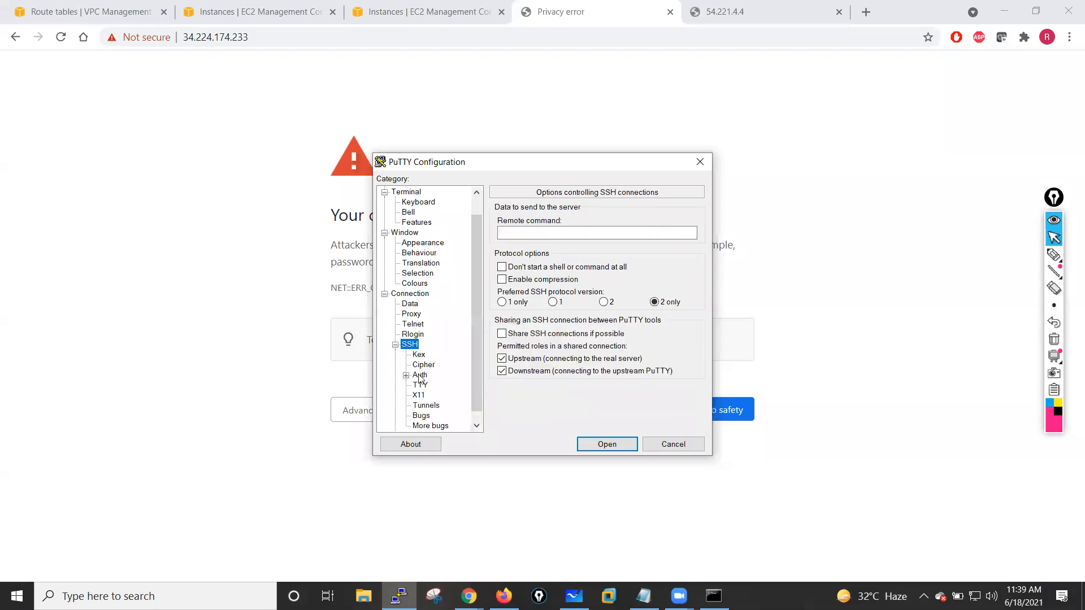
{"action": "left_click", "coordinate": [665, 351]}
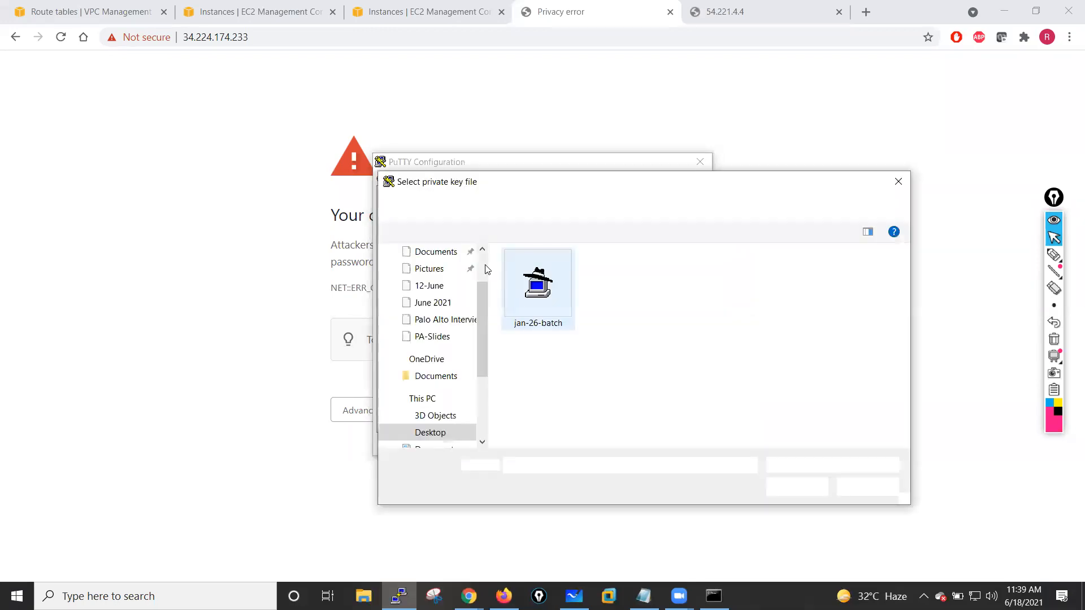
{"action": "left_click", "coordinate": [560, 305]}
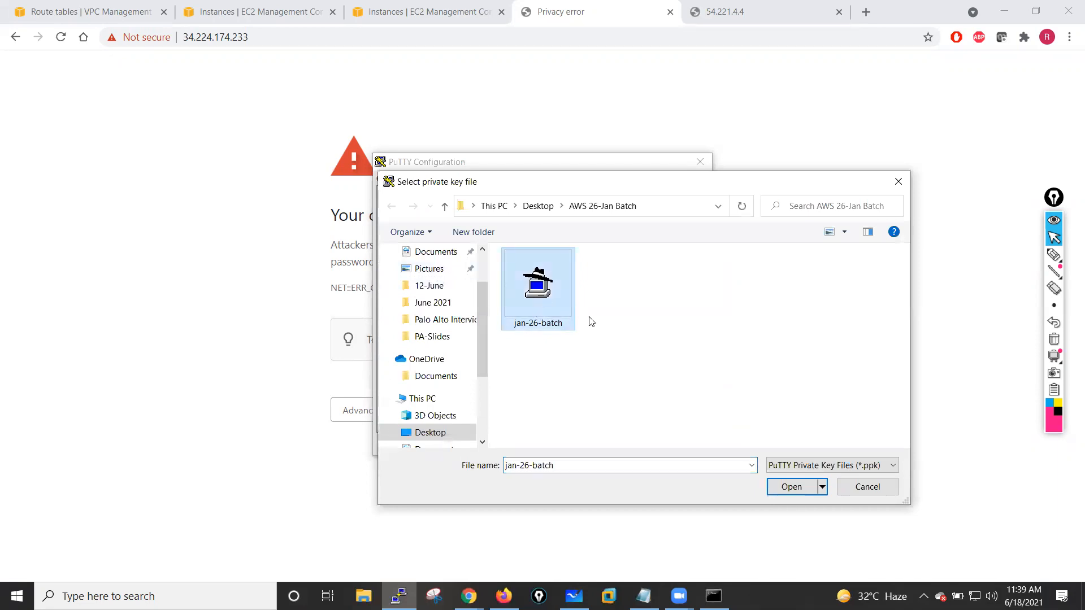
{"action": "left_click", "coordinate": [791, 487]}
{"action": "left_click", "coordinate": [600, 447]}
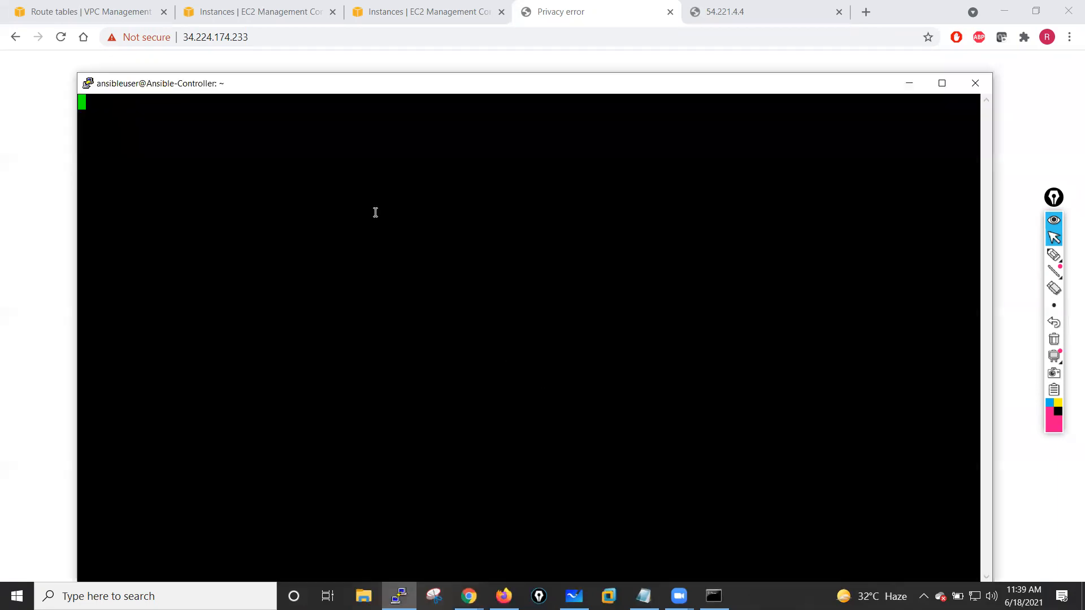
{"action": "left_click_drag", "start_coordinate": [454, 89], "coordinate": [431, 55]}
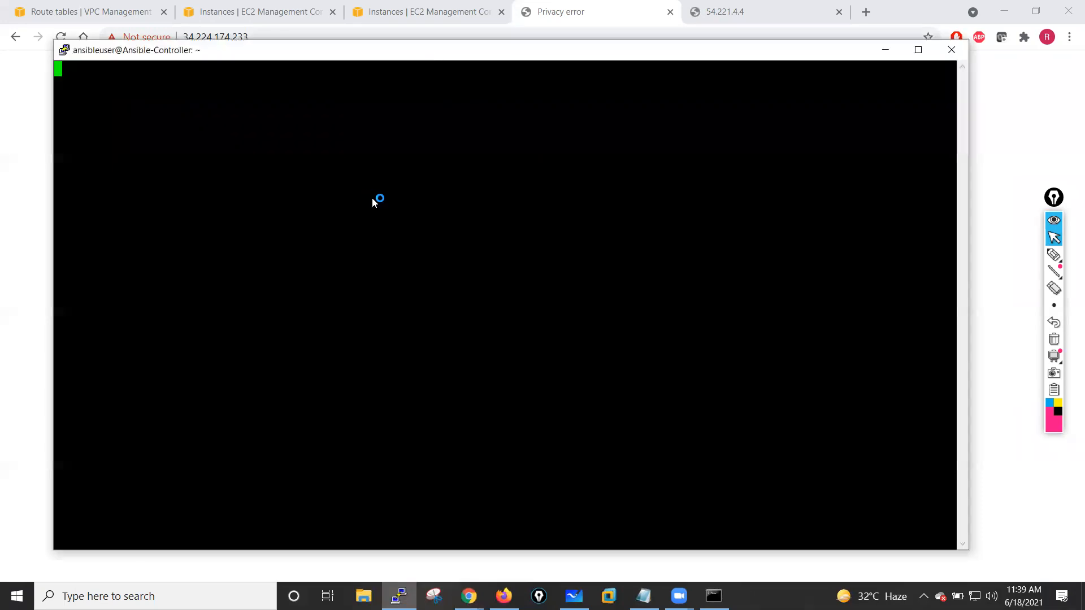
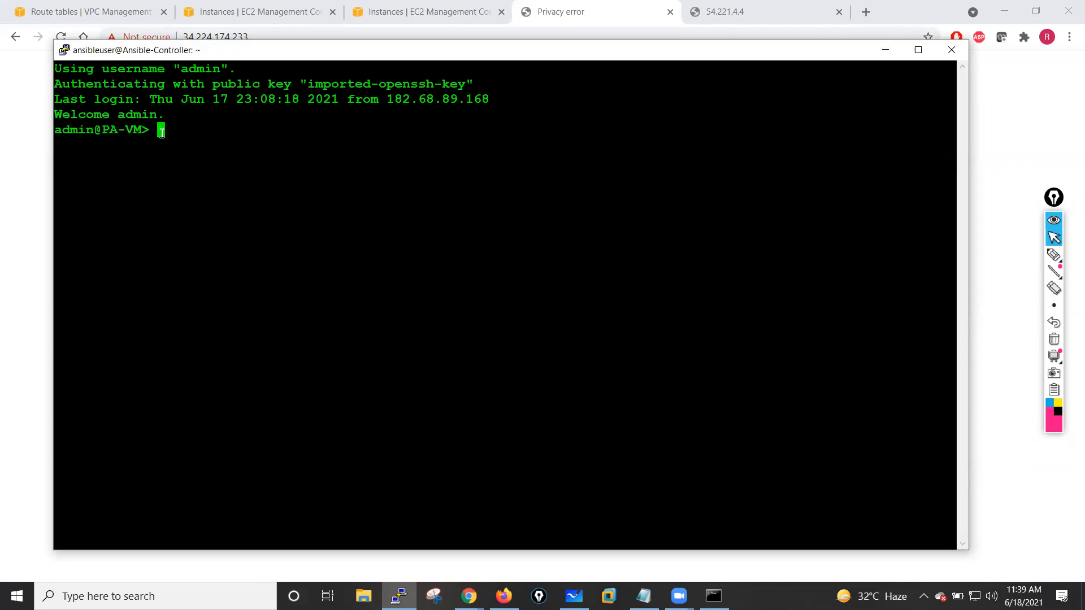
- Display the firewall's system information with the show system info command over SSH
{"action": "left_click_drag", "start_coordinate": [329, 46], "coordinate": [368, 76]}
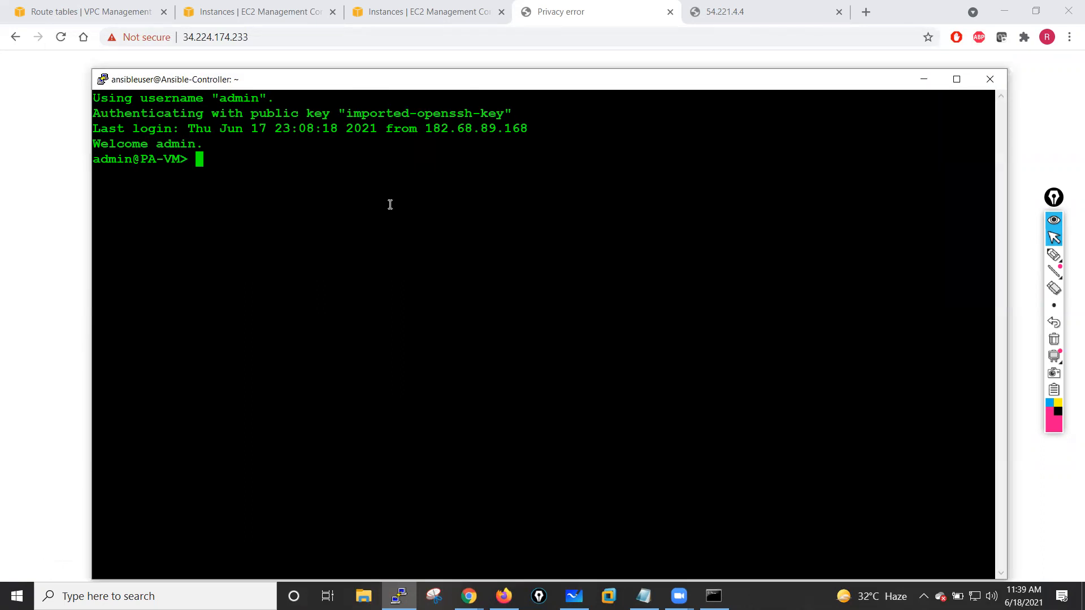
{"action": "type", "text": "show system info"}
{"action": "key", "text": "Return"}
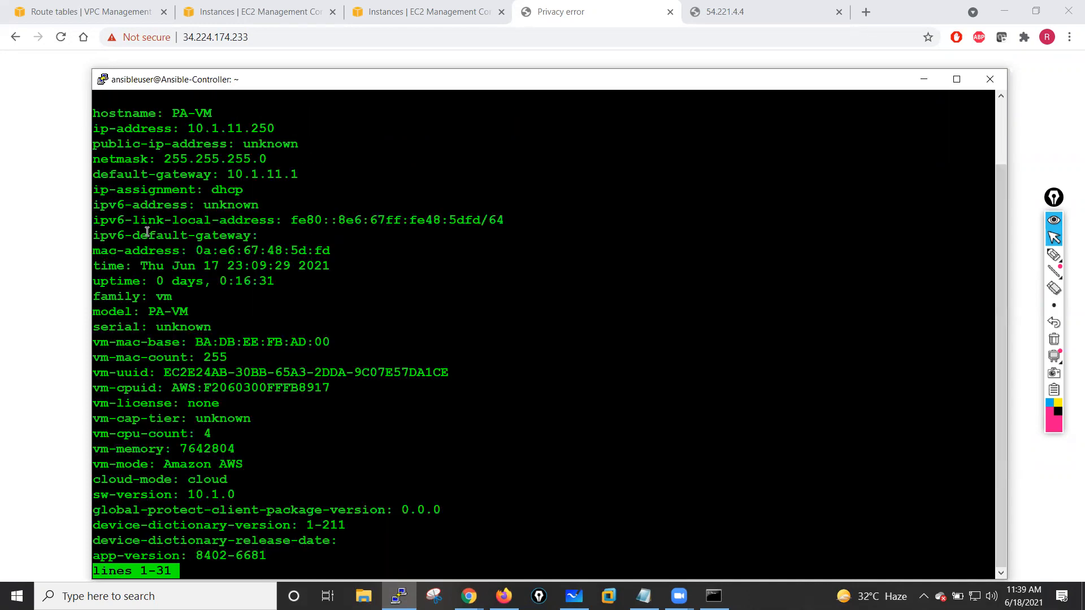
- Examine the management IP address, netmask and default gateway lines in the system information output
{"action": "triple_click", "coordinate": [122, 115]}
{"action": "left_click_drag", "start_coordinate": [101, 129], "coordinate": [279, 130]}
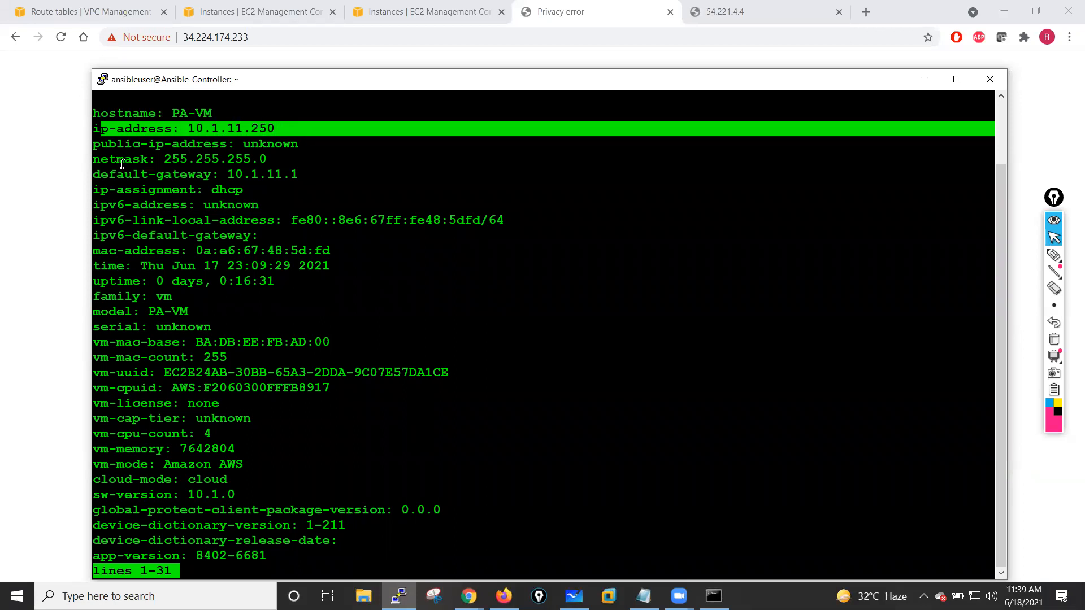
{"action": "left_click_drag", "start_coordinate": [101, 159], "coordinate": [313, 173]}
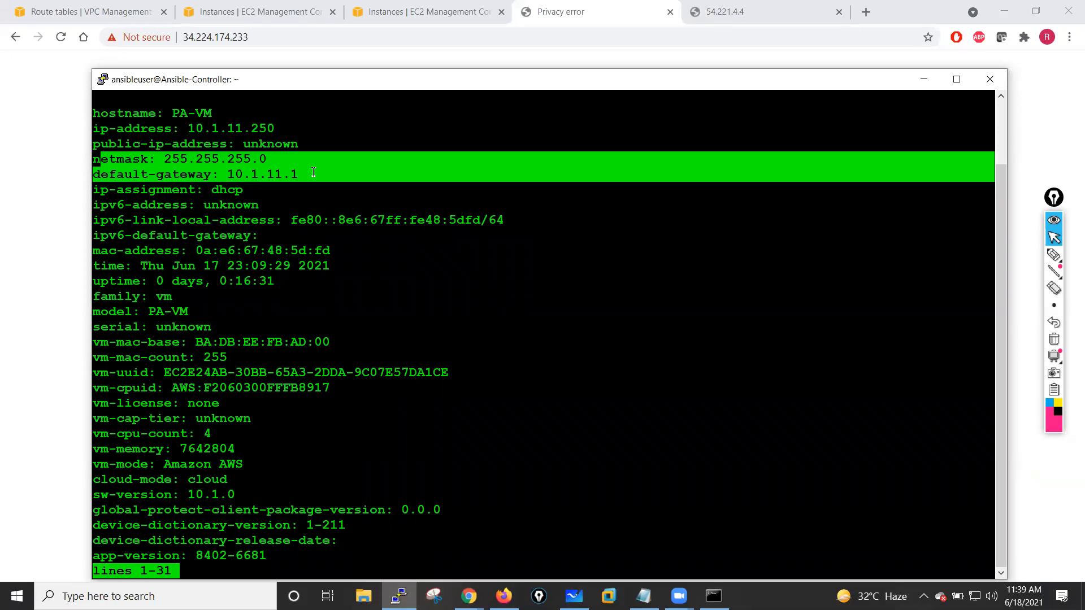
{"action": "left_click_drag", "start_coordinate": [103, 190], "coordinate": [348, 429]}
{"action": "left_click", "coordinate": [348, 428]}
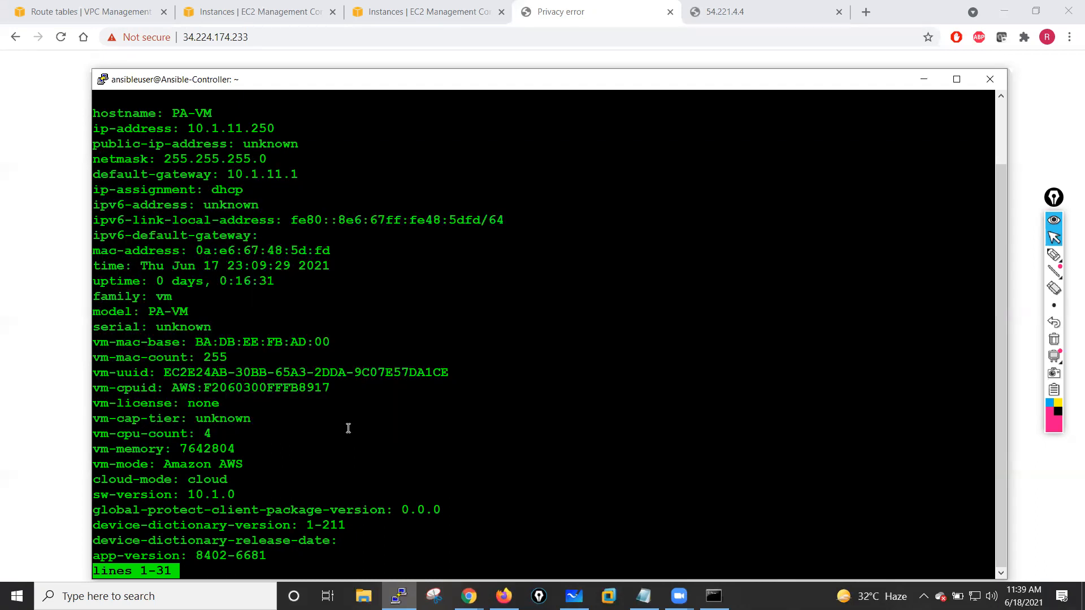
{"action": "key", "text": "space"}
{"action": "key", "text": "Return"}
{"action": "key", "text": "Return"}
{"action": "key", "text": "Return"}
{"action": "key", "text": "Return"}
{"action": "key", "text": "Return"}
- Enter configuration mode and list the available options under set mgt-config
{"action": "type", "text": "configure"}
{"action": "key", "text": "Return"}
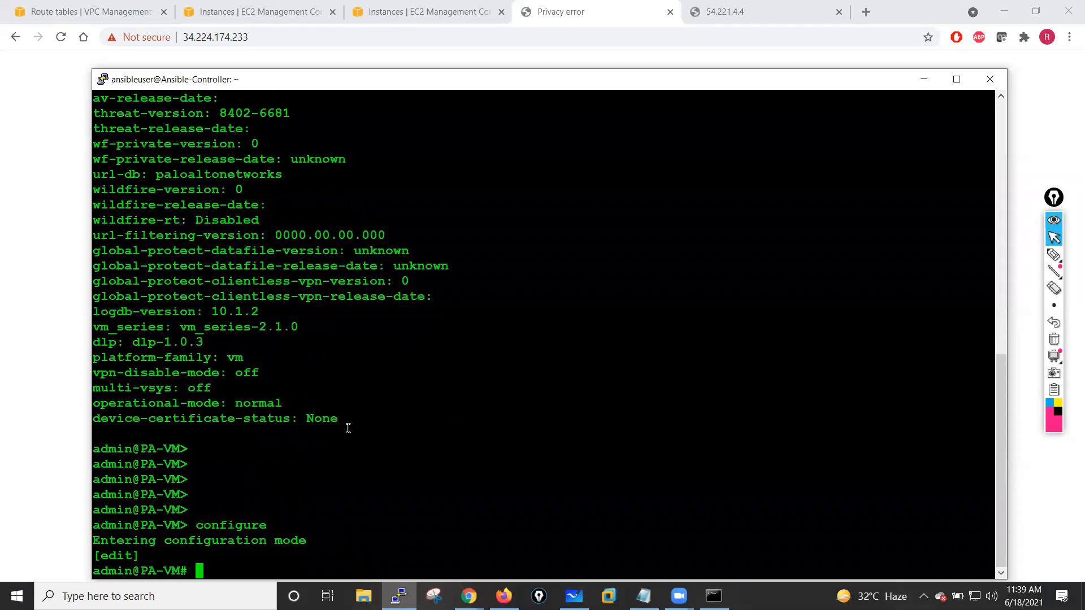
{"action": "key", "text": "Return"}
{"action": "key", "text": "Return"}
{"action": "key", "text": "Return"}
{"action": "key", "text": "Return"}
{"action": "key", "text": "Return"}
{"action": "key", "text": "Return"}
{"action": "key", "text": "Return"}
{"action": "key", "text": "Return"}
{"action": "key", "text": "Return"}
{"action": "key", "text": "Return"}
{"action": "key", "text": "Return"}
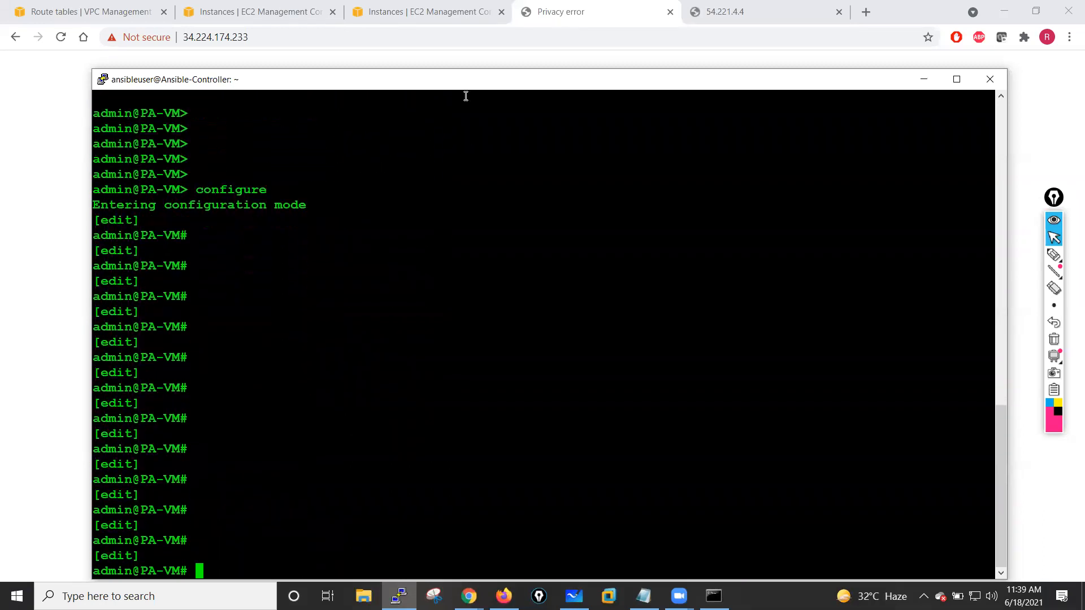
{"action": "left_click_drag", "start_coordinate": [463, 84], "coordinate": [459, 74]}
{"action": "type", "text": "set "}
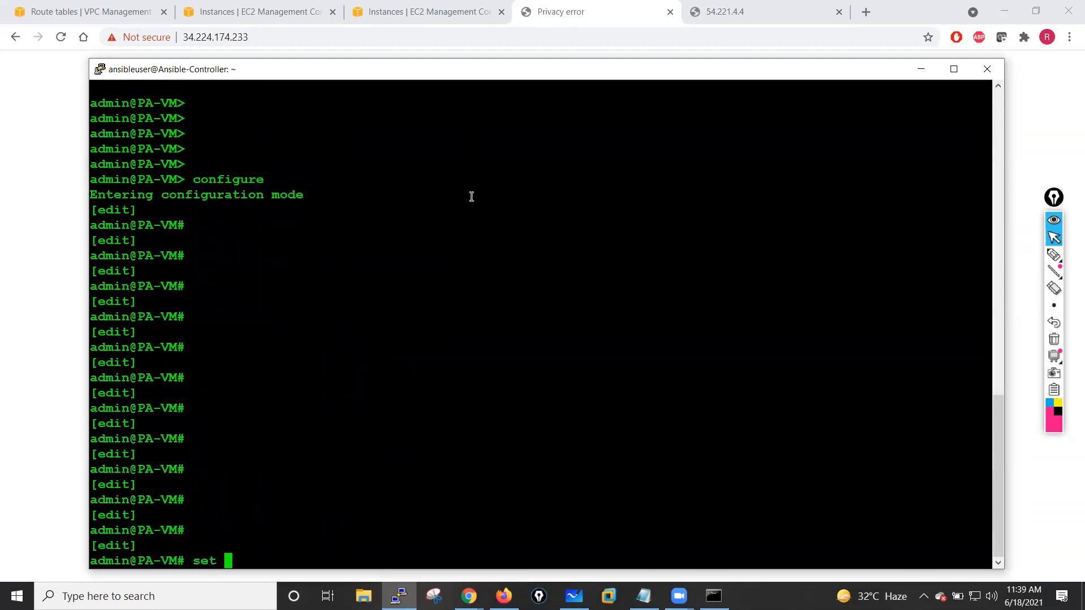
{"action": "type", "text": "mg"}
{"action": "key", "text": "Tab"}
{"action": "key", "text": "question"}
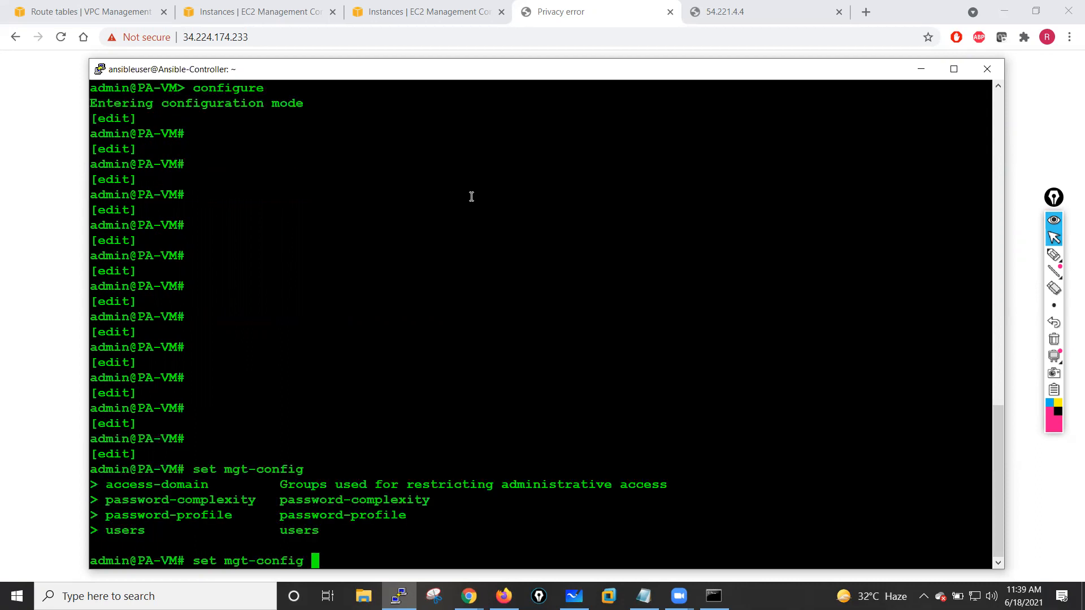
- Set a new password for the admin user with set mgt-config users admin password, entering and confirming the password
{"action": "type", "text": "users a"}
{"action": "key", "text": "Tab"}
{"action": "type", "text": "password"}
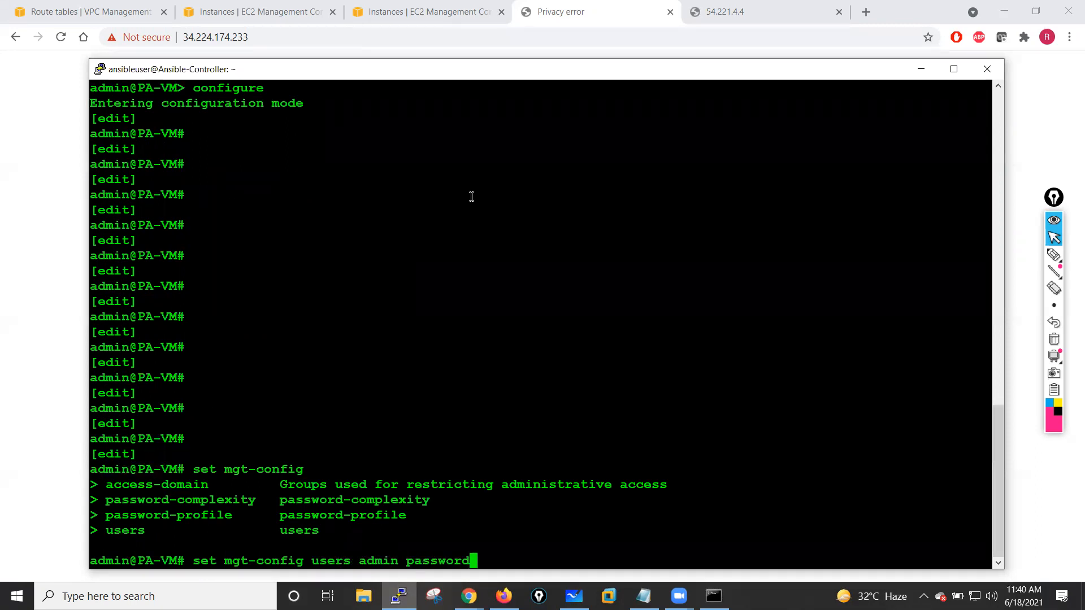
{"action": "key", "text": "Return"}
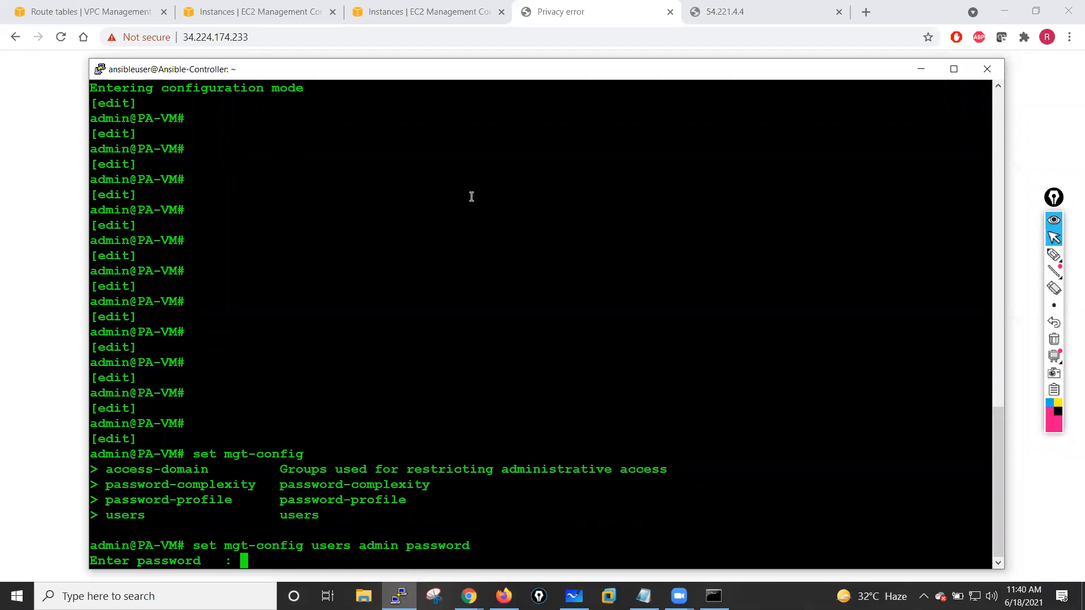
{"action": "key", "text": "Return"}
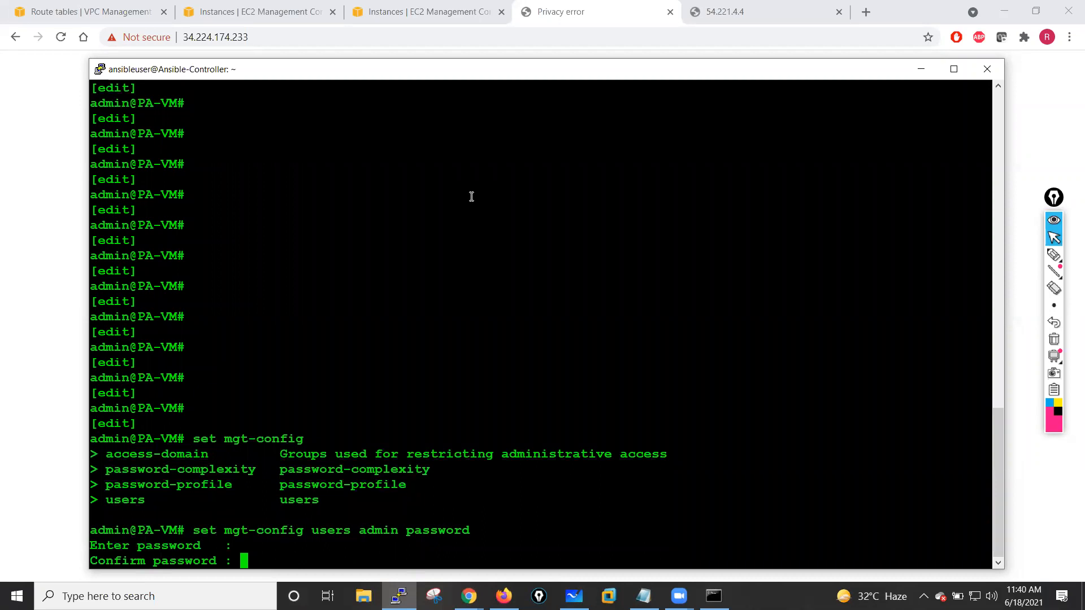
{"action": "key", "text": "Return"}
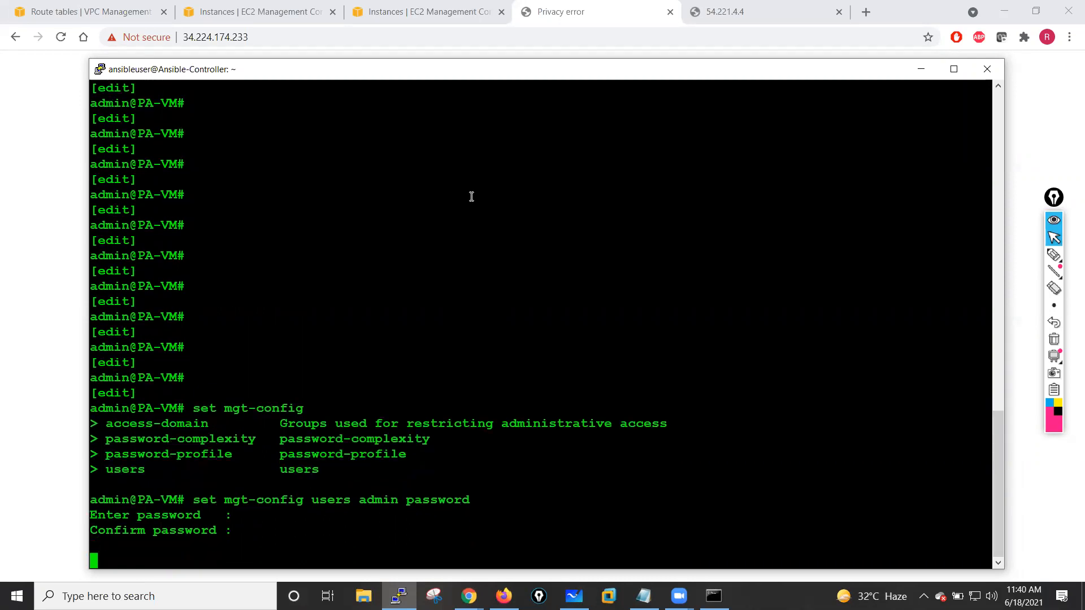
- Commit the configuration changes on the firewall
{"action": "key", "text": "Return"}
{"action": "key", "text": "Return"}
{"action": "key", "text": "Return"}
{"action": "key", "text": "Return"}
{"action": "key", "text": "Return"}
{"action": "key", "text": "Return"}
{"action": "key", "text": "Return"}
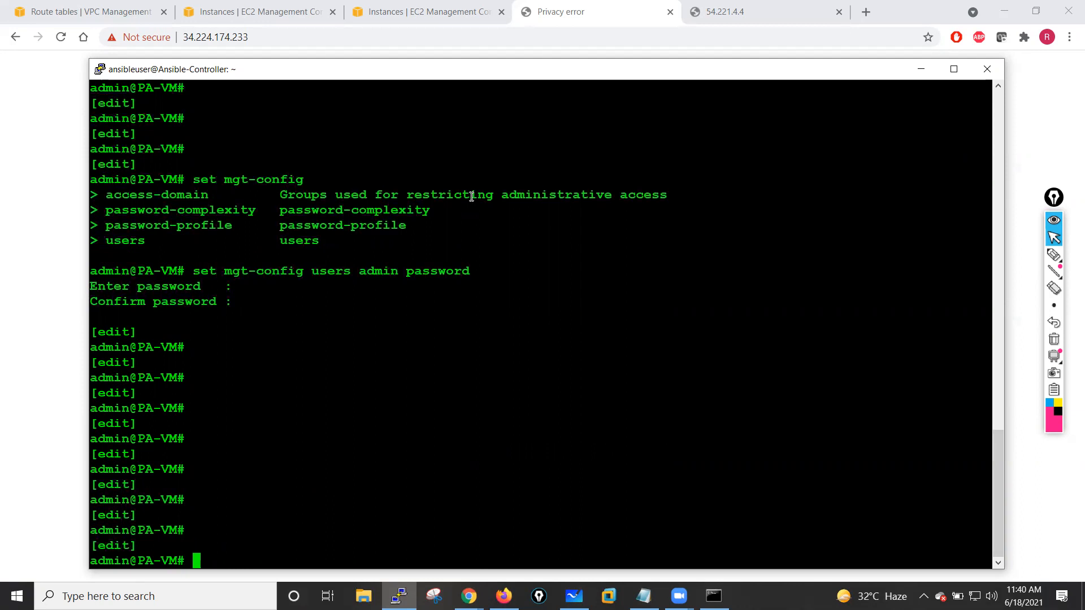
{"action": "key", "text": "Return"}
{"action": "key", "text": "Return"}
{"action": "key", "text": "Return"}
{"action": "key", "text": "Return"}
{"action": "key", "text": "Return"}
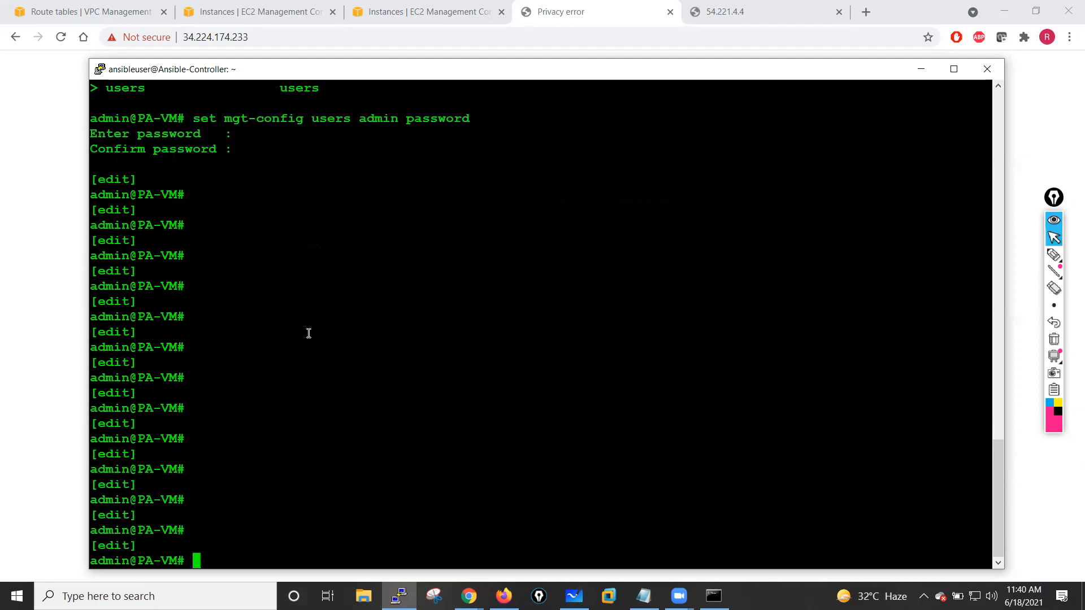
{"action": "key", "text": "Return"}
{"action": "key", "text": "Return"}
{"action": "key", "text": "Return"}
{"action": "type", "text": "commi"}
{"action": "key", "text": "Tab"}
{"action": "key", "text": "Return"}
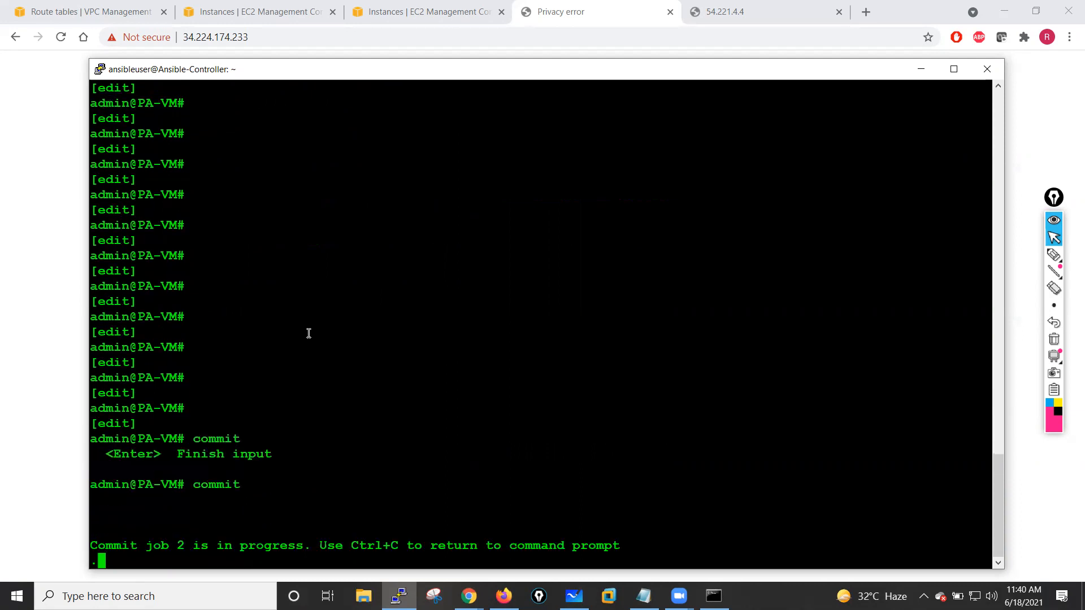
- Minimize the SSH terminal and reload the second firewall's page at 54.221.4.4
{"action": "left_click", "coordinate": [921, 69]}
{"action": "left_click", "coordinate": [726, 11]}
{"action": "left_click", "coordinate": [61, 36]}
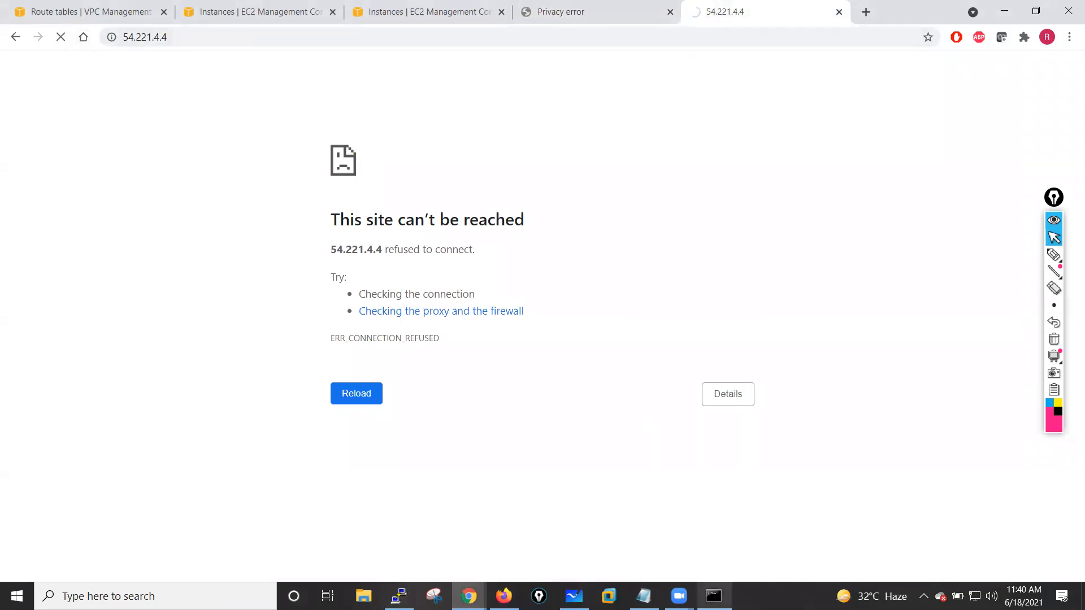
- Stop the running ping in Command Prompt and start a continuous ping to 54.221.4.4 with -t
{"action": "left_click", "coordinate": [179, 36]}
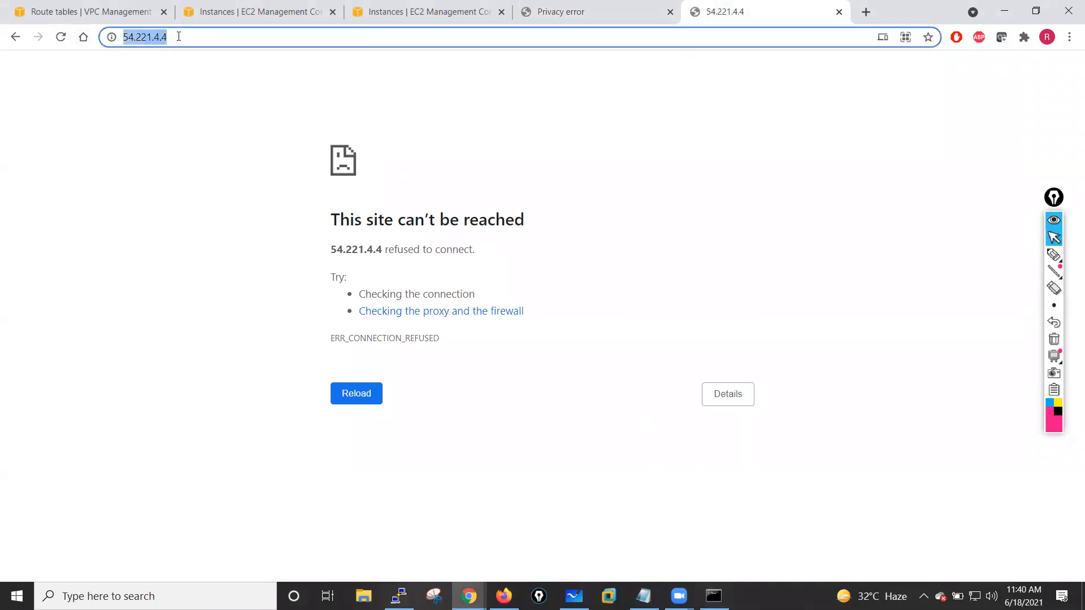
{"action": "left_click", "coordinate": [714, 597]}
{"action": "left_click", "coordinate": [521, 279]}
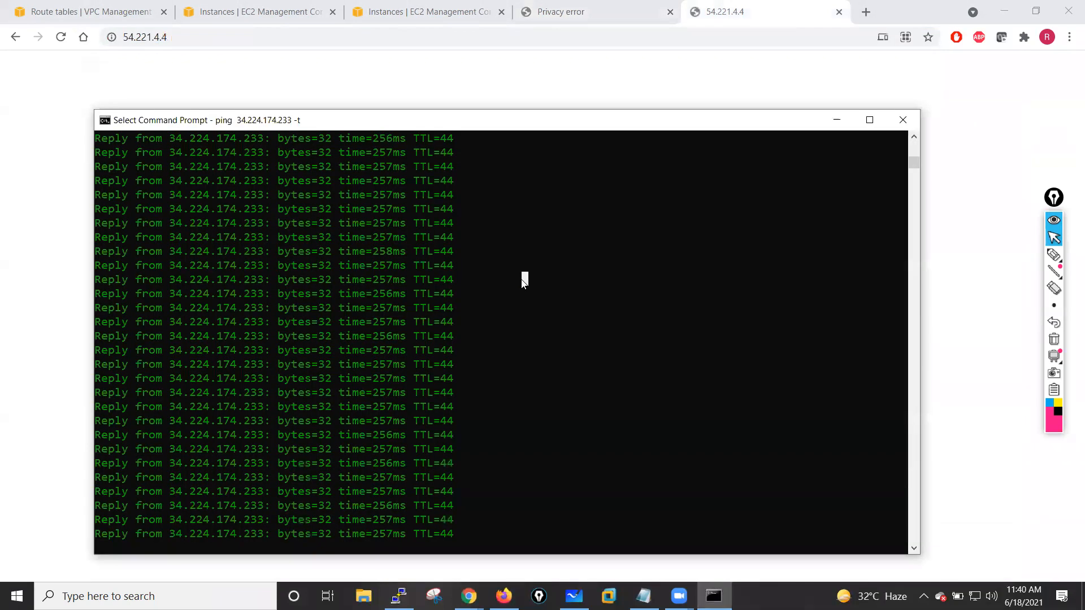
{"action": "key", "text": "ctrl+c"}
{"action": "key", "text": "Return"}
{"action": "type", "text": "ping"}
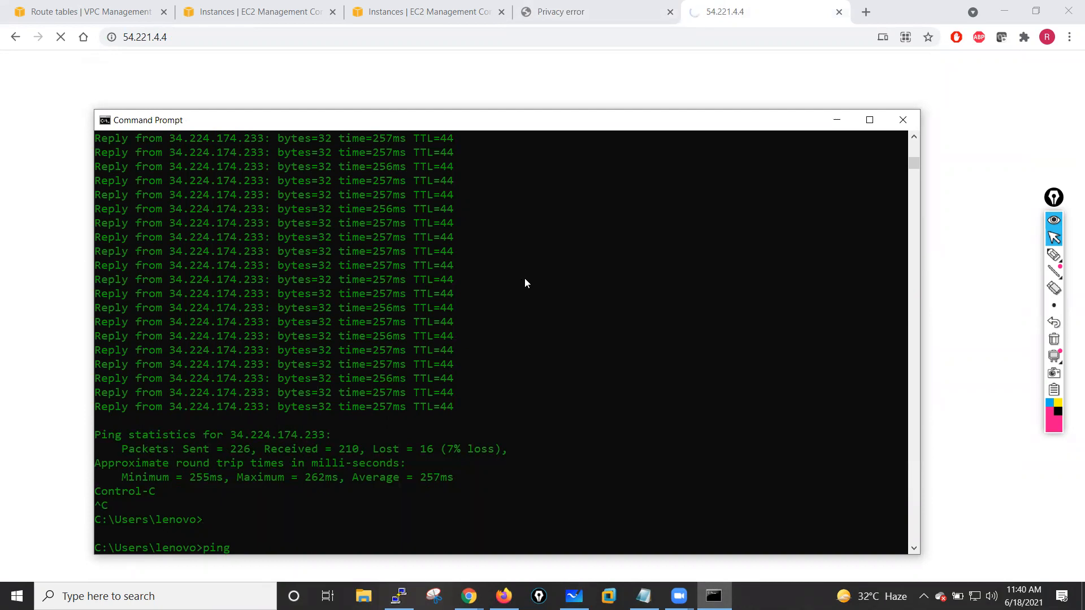
{"action": "type", "text": " 54.221.4.4 -t"}
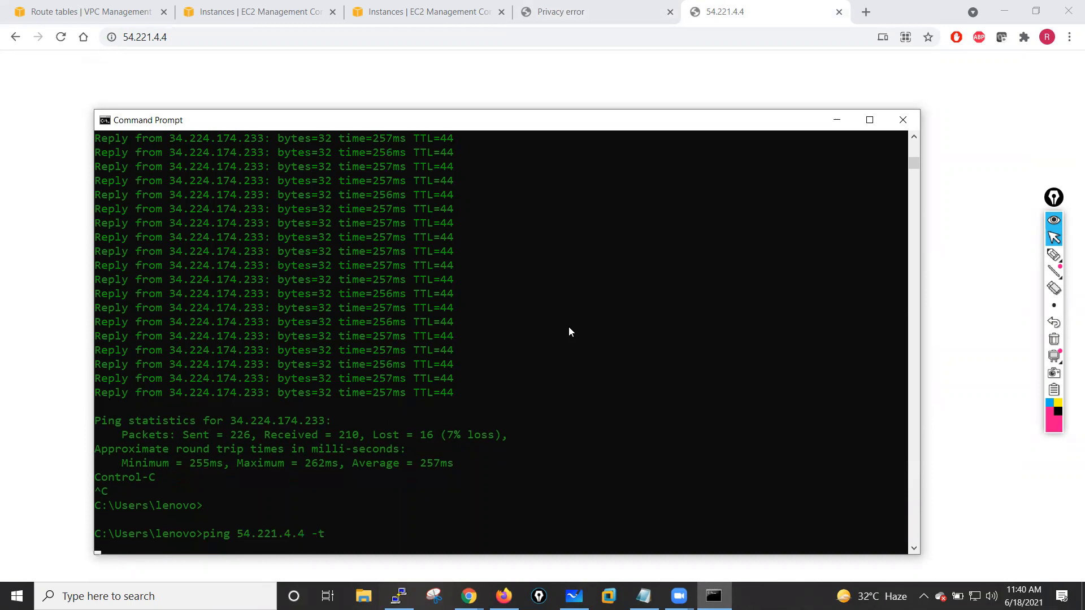
{"action": "key", "text": "Return"}
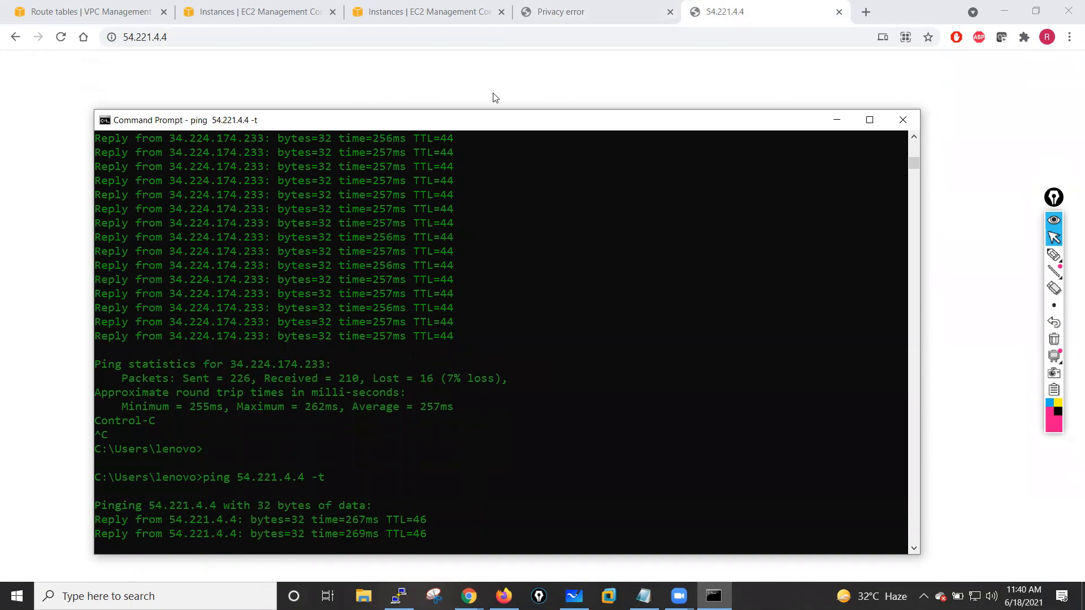
{"action": "left_click", "coordinate": [61, 37]}
{"action": "left_click", "coordinate": [127, 39]}
{"action": "left_click", "coordinate": [123, 40]}
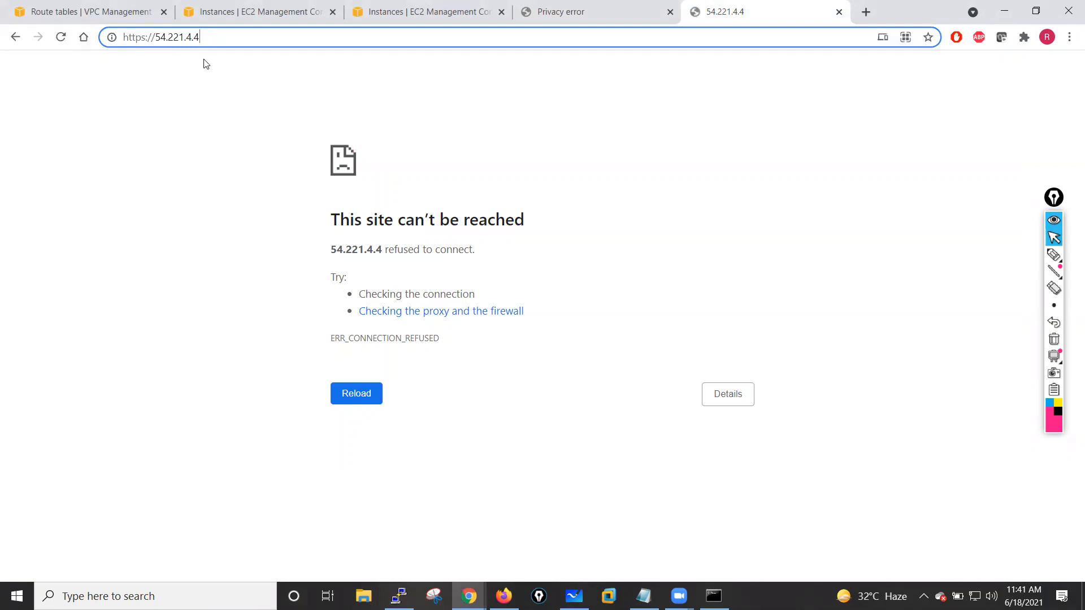
{"action": "left_click", "coordinate": [60, 36]}
- Check the commit in the SSH terminal, then proceed past the certificate warning to the first firewall's web login at 34.224.174.233
{"action": "left_click", "coordinate": [541, 6]}
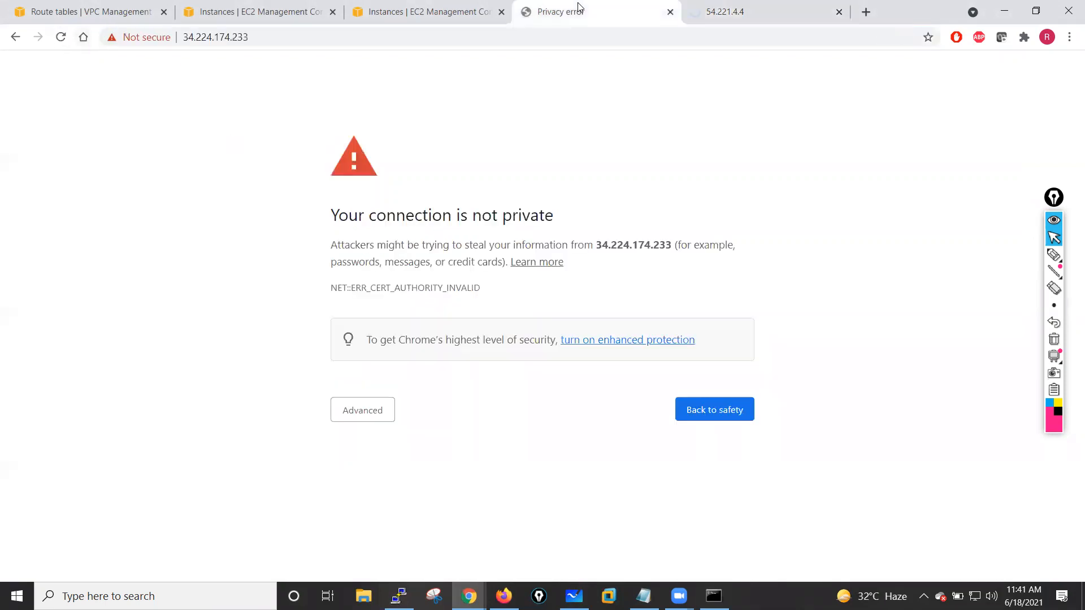
{"action": "left_click", "coordinate": [399, 596]}
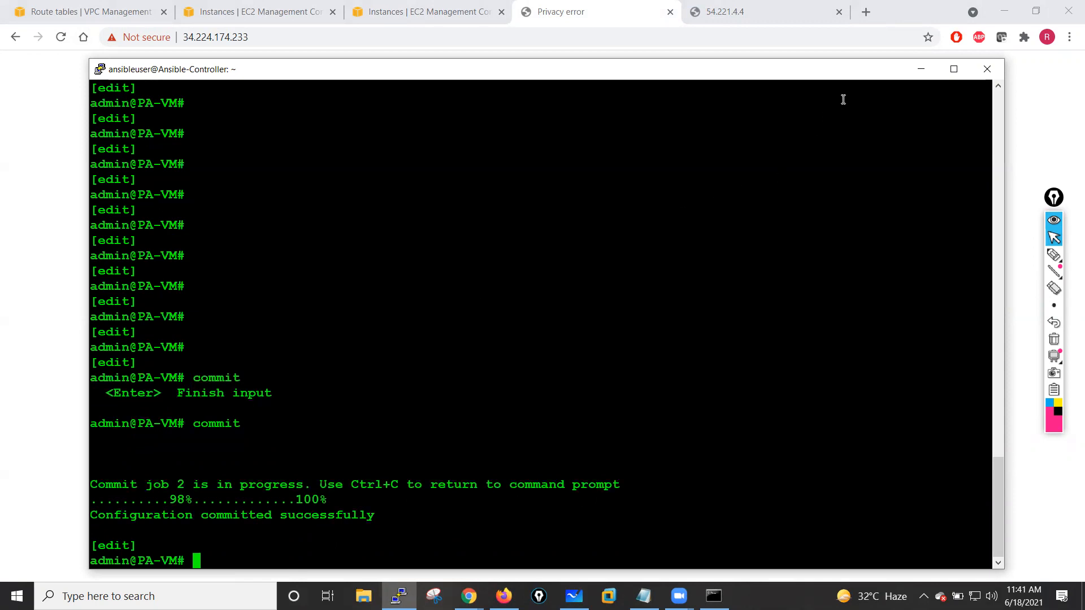
{"action": "left_click", "coordinate": [921, 70]}
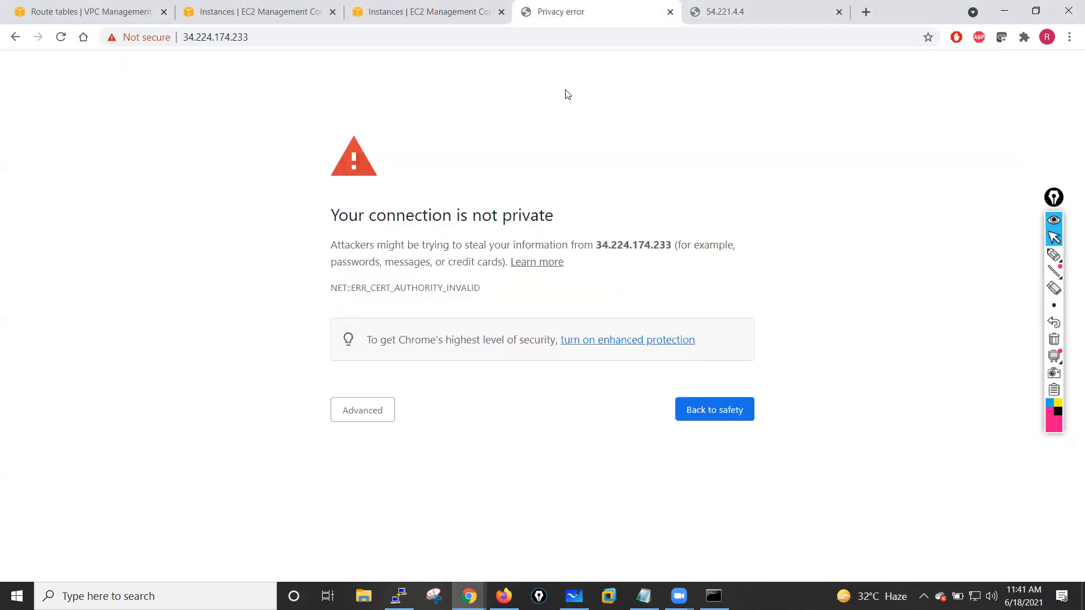
{"action": "left_click", "coordinate": [351, 409]}
{"action": "left_click", "coordinate": [398, 518]}
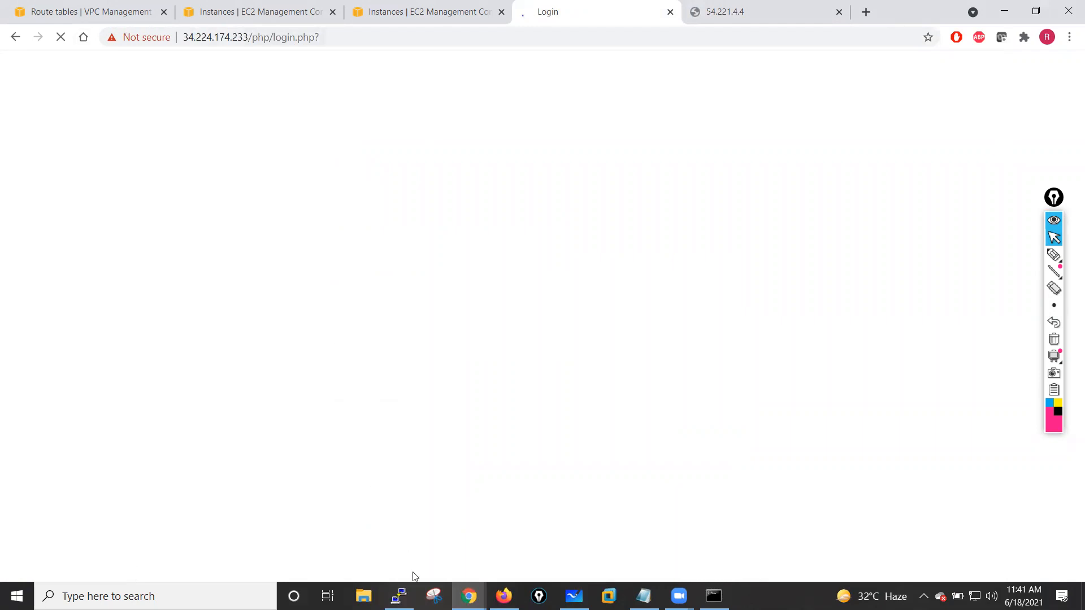
- Log in to the first firewall's web interface as admin with the account password
{"action": "type", "text": "admin"}
{"action": "key", "text": "Tab"}
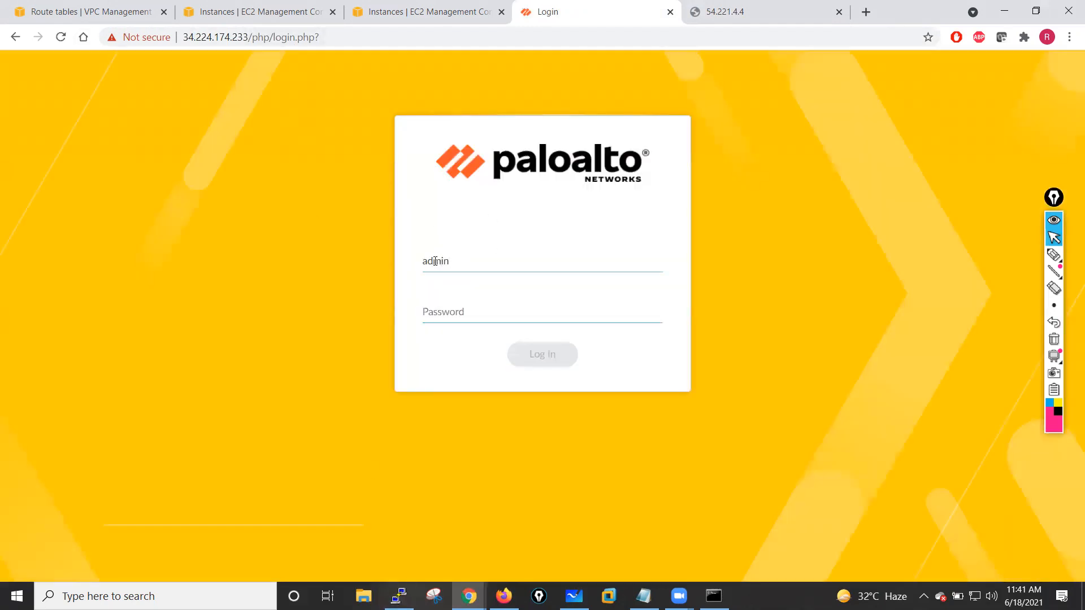
{"action": "type", "text": "•••"}
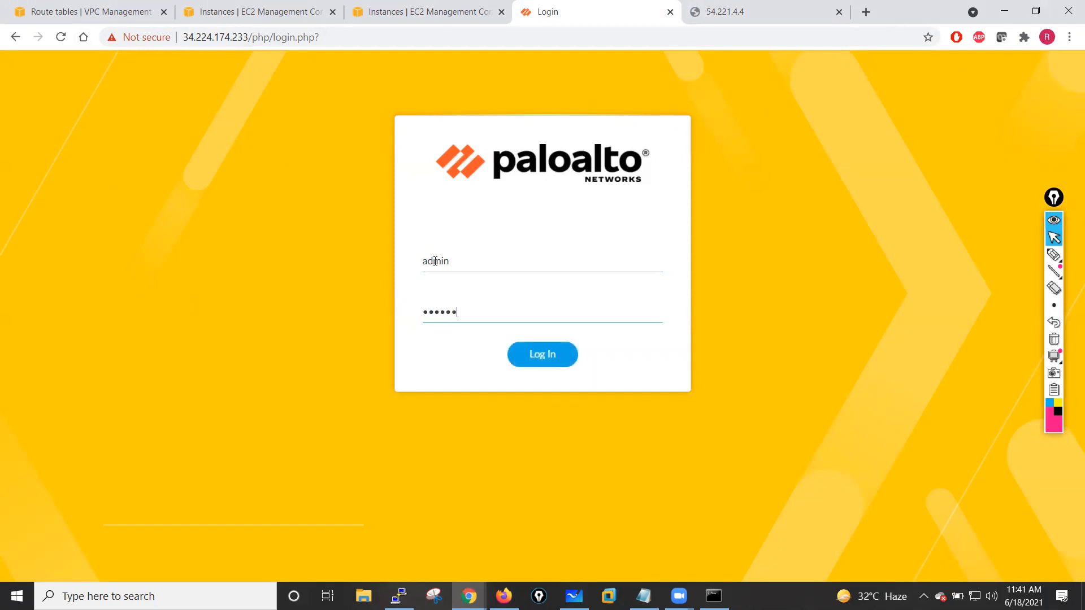
{"action": "left_click", "coordinate": [582, 355]}
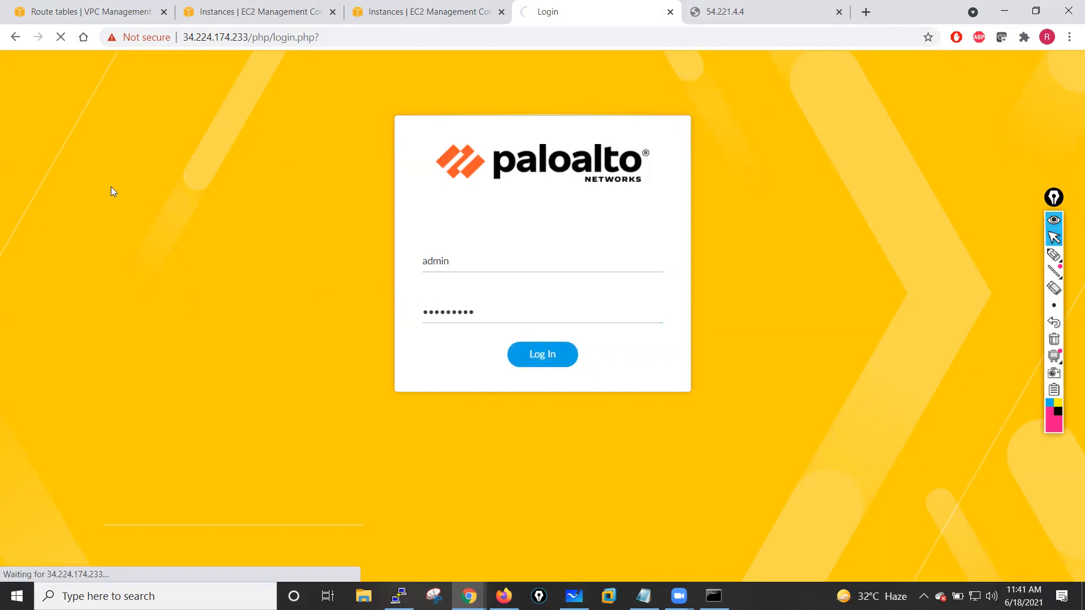
{"action": "left_click", "coordinate": [1059, 198]}
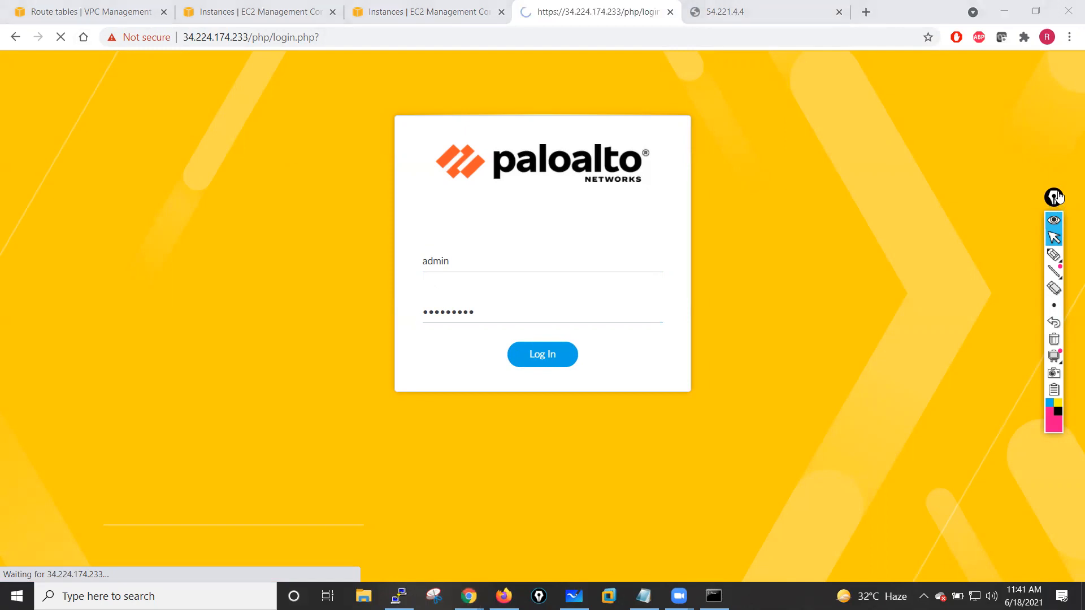
{"action": "left_click_drag", "start_coordinate": [1058, 197], "coordinate": [1070, 152]}
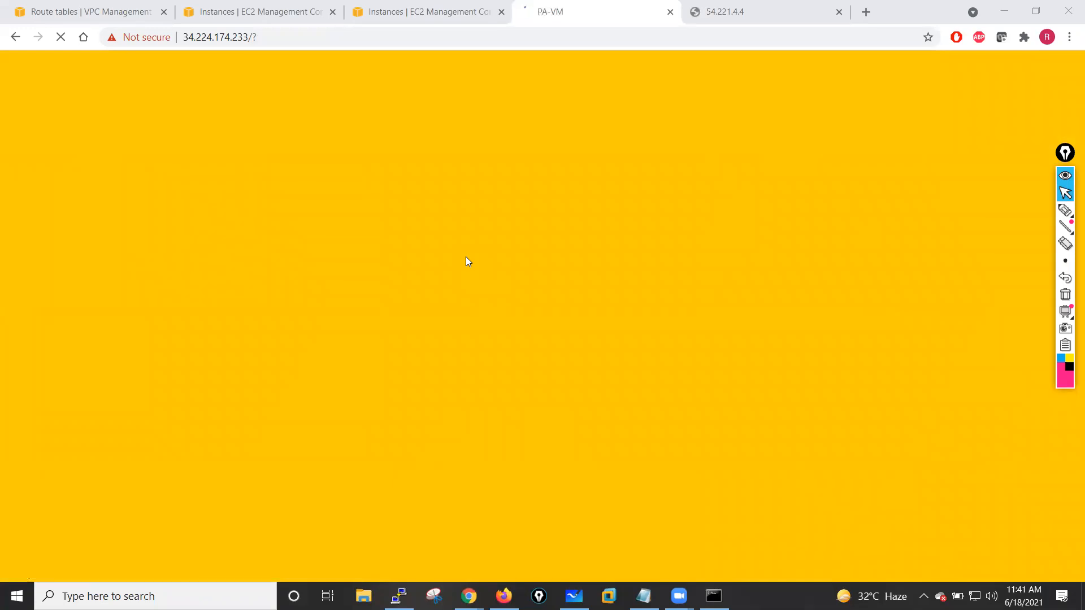
{"action": "left_click", "coordinate": [1066, 210]}
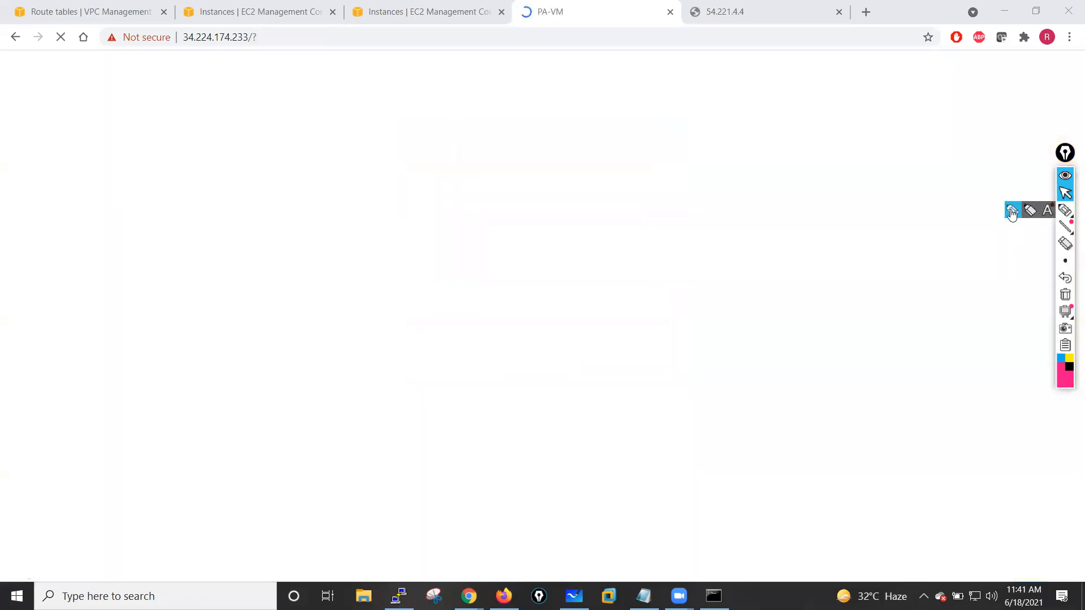
{"action": "left_click_drag", "start_coordinate": [627, 86], "coordinate": [694, 88]}
{"action": "mouse_move", "coordinate": [659, 134]}
{"action": "left_mouse_down"}
{"action": "mouse_move", "coordinate": [724, 135]}
{"action": "mouse_move", "coordinate": [738, 118]}
{"action": "left_mouse_up"}
{"action": "mouse_move", "coordinate": [672, 155]}
{"action": "left_mouse_down"}
{"action": "mouse_move", "coordinate": [675, 178]}
{"action": "mouse_move", "coordinate": [748, 160]}
{"action": "mouse_move", "coordinate": [865, 89]}
{"action": "mouse_move", "coordinate": [871, 108]}
{"action": "mouse_move", "coordinate": [903, 86]}
{"action": "left_mouse_up"}
{"action": "mouse_move", "coordinate": [795, 227]}
{"action": "left_mouse_down"}
{"action": "mouse_move", "coordinate": [848, 230]}
{"action": "mouse_move", "coordinate": [724, 182]}
{"action": "mouse_move", "coordinate": [752, 192]}
{"action": "mouse_move", "coordinate": [825, 178]}
{"action": "left_mouse_up"}
{"action": "left_click_drag", "start_coordinate": [755, 173], "coordinate": [813, 185]}
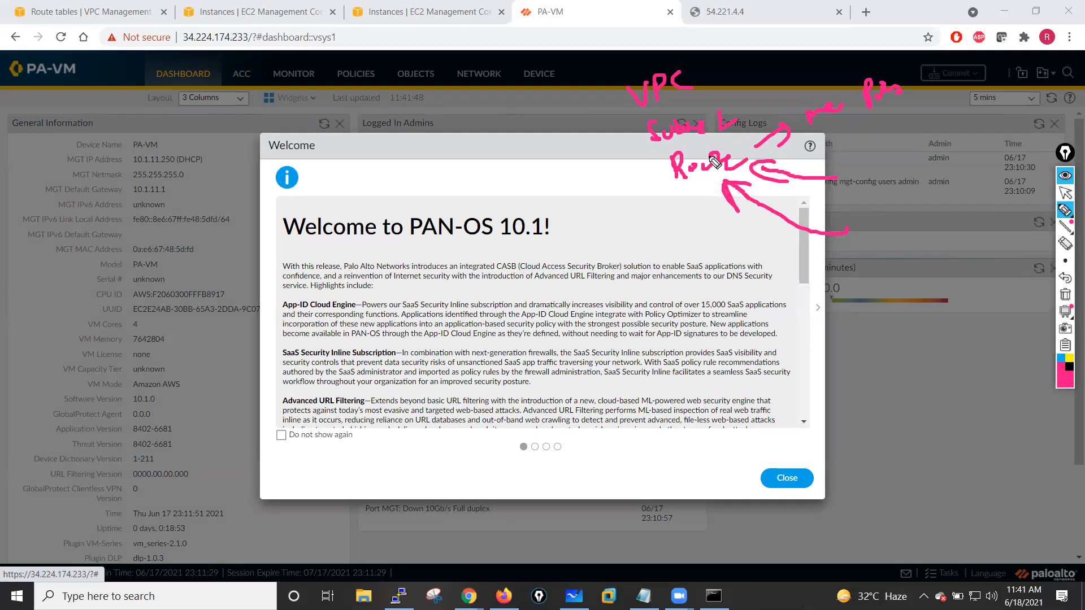
{"action": "mouse_move", "coordinate": [578, 197]}
{"action": "left_mouse_down"}
{"action": "mouse_move", "coordinate": [654, 169]}
{"action": "mouse_move", "coordinate": [650, 187]}
{"action": "left_mouse_up"}
{"action": "left_click_drag", "start_coordinate": [600, 240], "coordinate": [669, 190]}
{"action": "left_click_drag", "start_coordinate": [650, 207], "coordinate": [669, 192]}
{"action": "left_click_drag", "start_coordinate": [892, 146], "coordinate": [893, 170]}
{"action": "left_click_drag", "start_coordinate": [904, 147], "coordinate": [911, 170]}
{"action": "left_click_drag", "start_coordinate": [912, 126], "coordinate": [920, 136]}
{"action": "left_click_drag", "start_coordinate": [933, 229], "coordinate": [922, 191]}
{"action": "left_click_drag", "start_coordinate": [923, 191], "coordinate": [956, 207]}
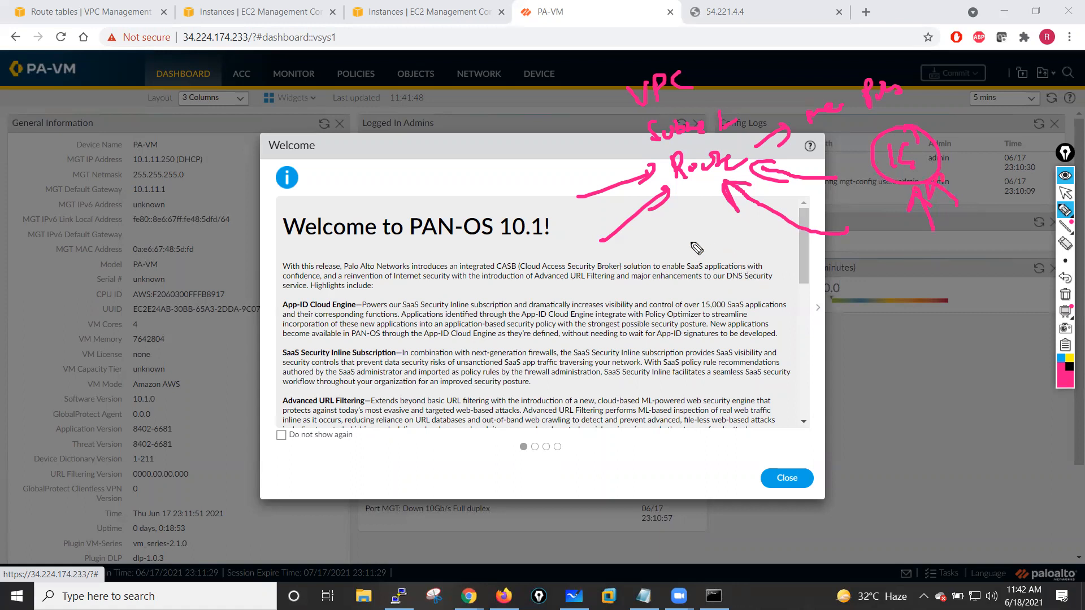
{"action": "mouse_move", "coordinate": [692, 257]}
{"action": "left_mouse_down"}
{"action": "mouse_move", "coordinate": [707, 246]}
{"action": "mouse_move", "coordinate": [754, 252]}
{"action": "mouse_move", "coordinate": [726, 218]}
{"action": "left_mouse_up"}
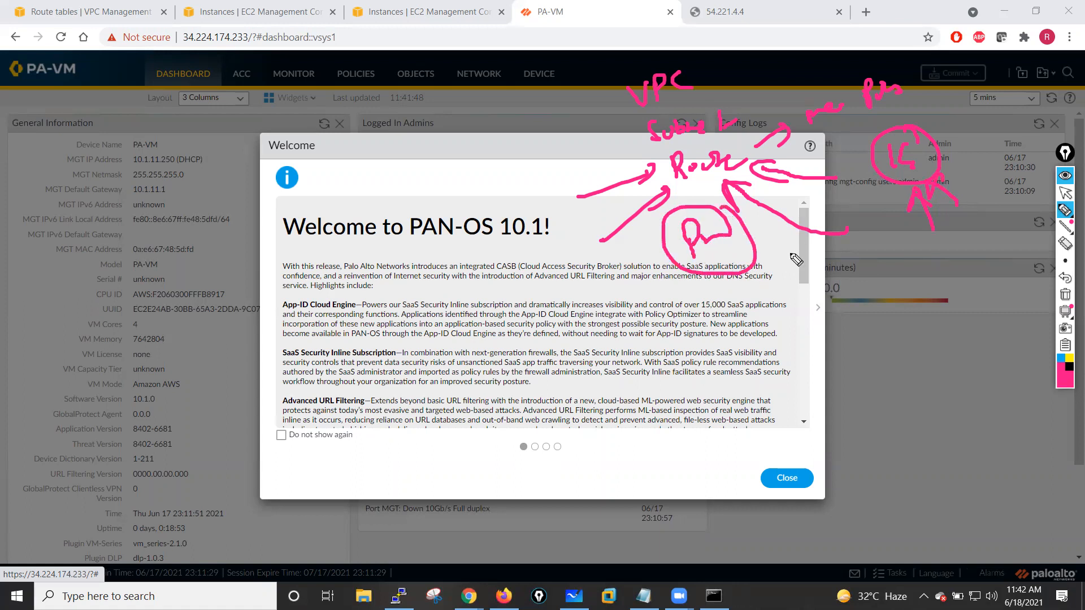
{"action": "left_click_drag", "start_coordinate": [707, 276], "coordinate": [655, 338]}
{"action": "mouse_move", "coordinate": [749, 259]}
{"action": "left_mouse_down"}
{"action": "mouse_move", "coordinate": [749, 333]}
{"action": "mouse_move", "coordinate": [801, 298]}
{"action": "left_mouse_up"}
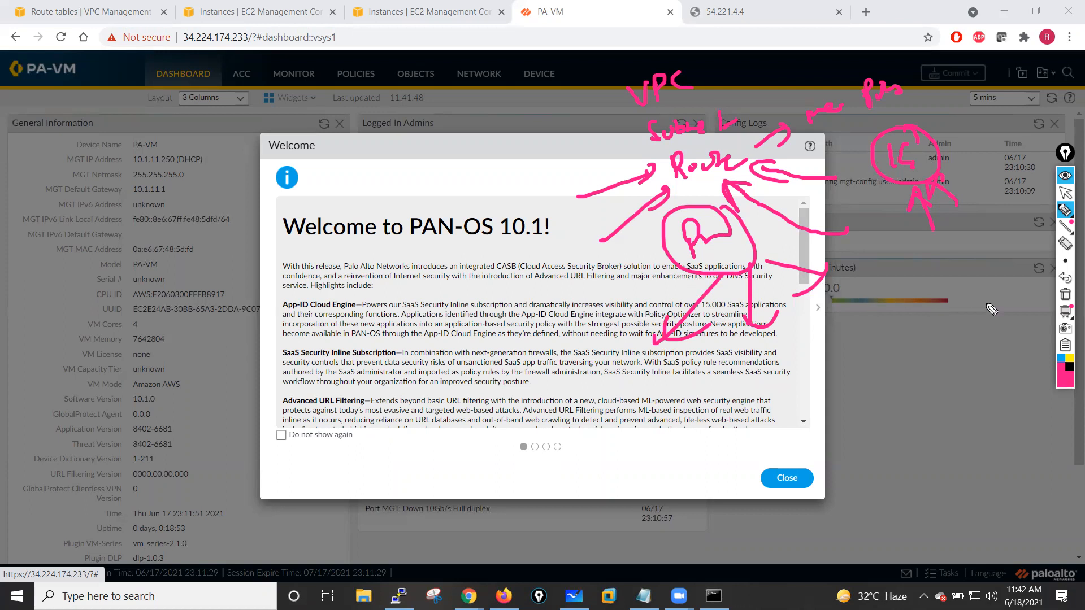
{"action": "left_click_drag", "start_coordinate": [637, 423], "coordinate": [695, 391]}
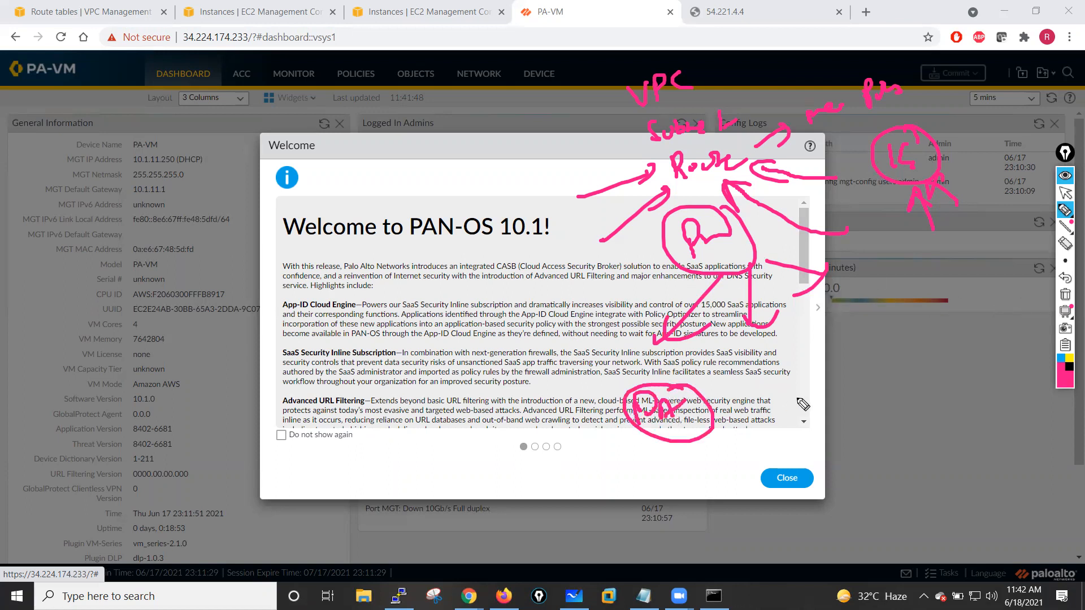
{"action": "left_click_drag", "start_coordinate": [633, 446], "coordinate": [654, 488]}
{"action": "mouse_move", "coordinate": [661, 474]}
{"action": "left_mouse_down"}
{"action": "mouse_move", "coordinate": [663, 489]}
{"action": "mouse_move", "coordinate": [693, 478]}
{"action": "left_mouse_up"}
{"action": "mouse_move", "coordinate": [706, 462]}
{"action": "left_mouse_down"}
{"action": "mouse_move", "coordinate": [724, 473]}
{"action": "mouse_move", "coordinate": [650, 495]}
{"action": "left_mouse_up"}
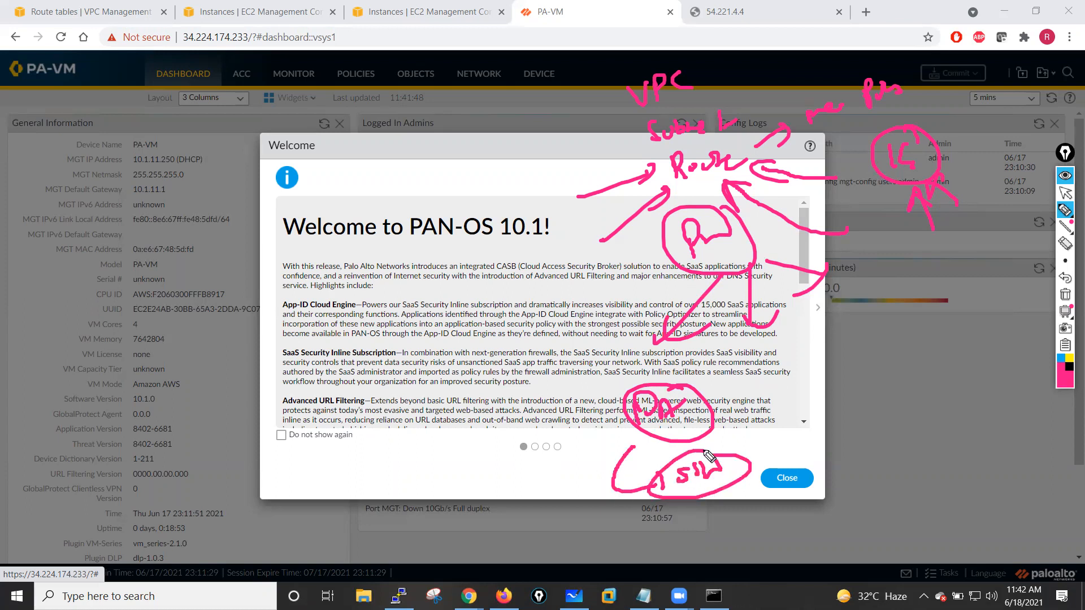
{"action": "left_click", "coordinate": [773, 445]}
{"action": "left_click_drag", "start_coordinate": [772, 444], "coordinate": [834, 441]}
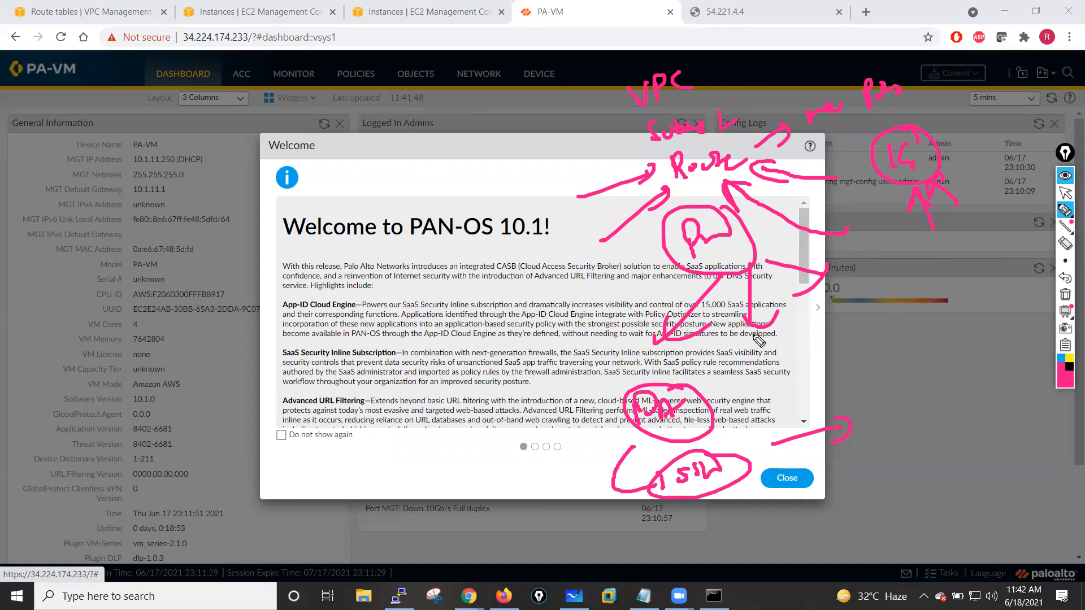
{"action": "left_click", "coordinate": [1065, 295]}
{"action": "left_click", "coordinate": [1065, 193]}
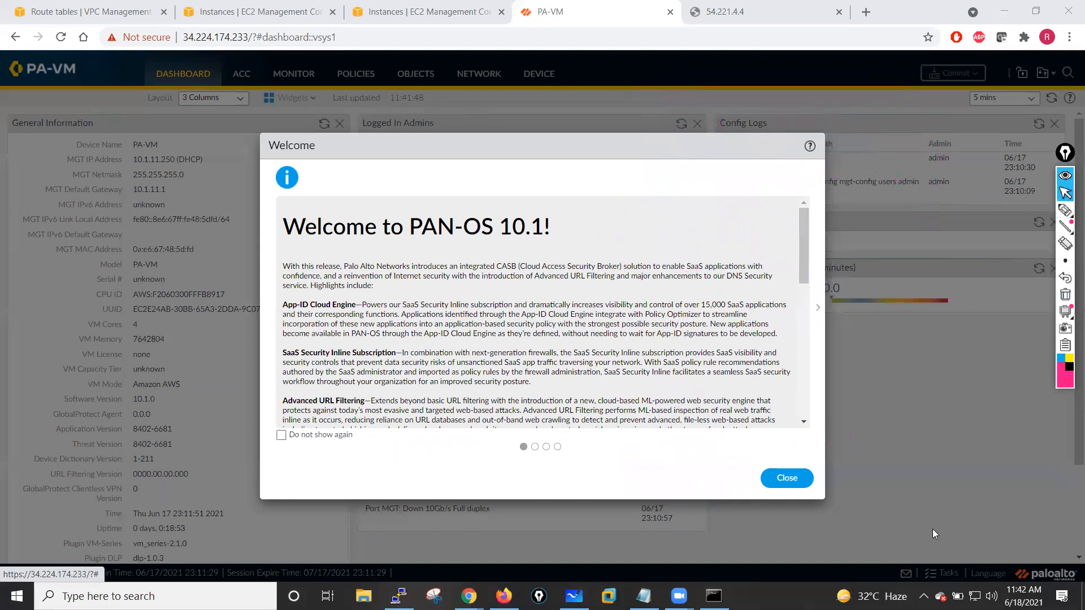
- Close the PAN-OS welcome dialog and postpone the telemetry data collection prompt
{"action": "left_click", "coordinate": [787, 478]}
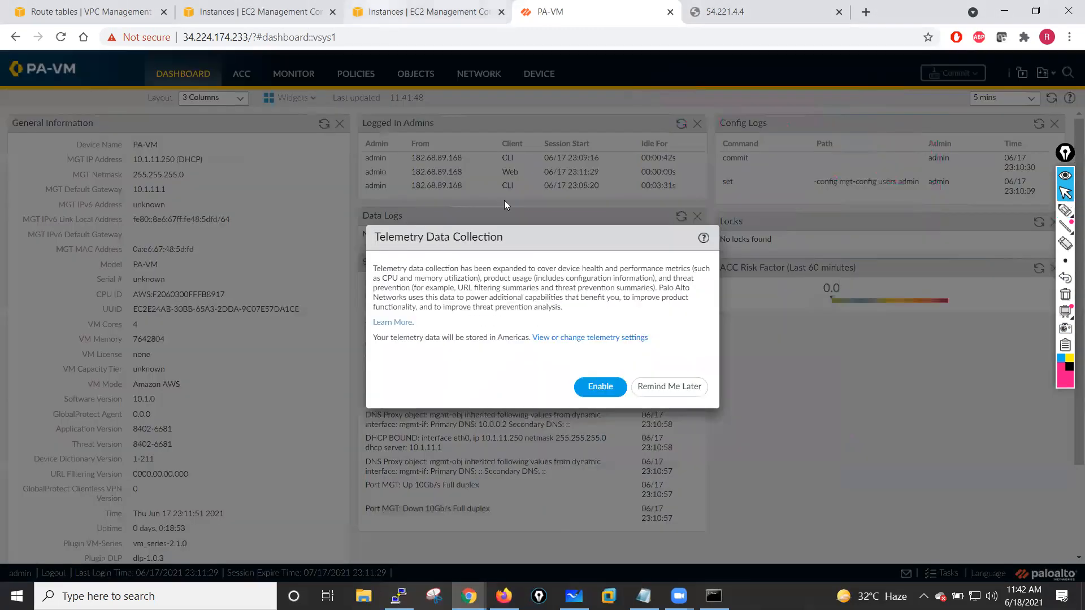
{"action": "left_click", "coordinate": [645, 389]}
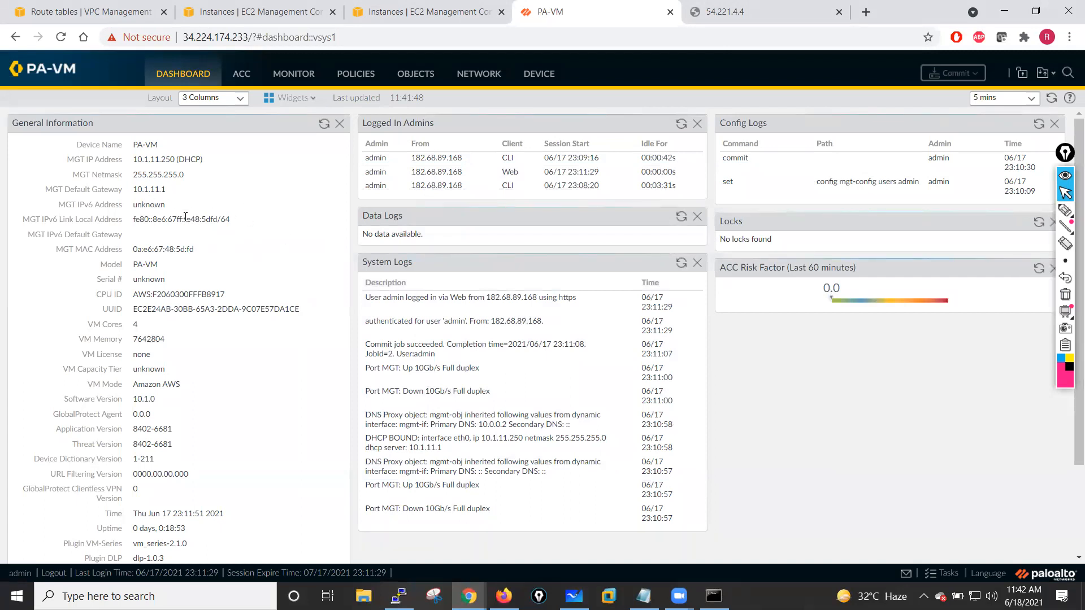
- Set the device hostname to PaloAlto-FW01, domain to sianets.com, and login banner to 'This firewall belongs to sianets.com.'
{"action": "left_click", "coordinate": [538, 78]}
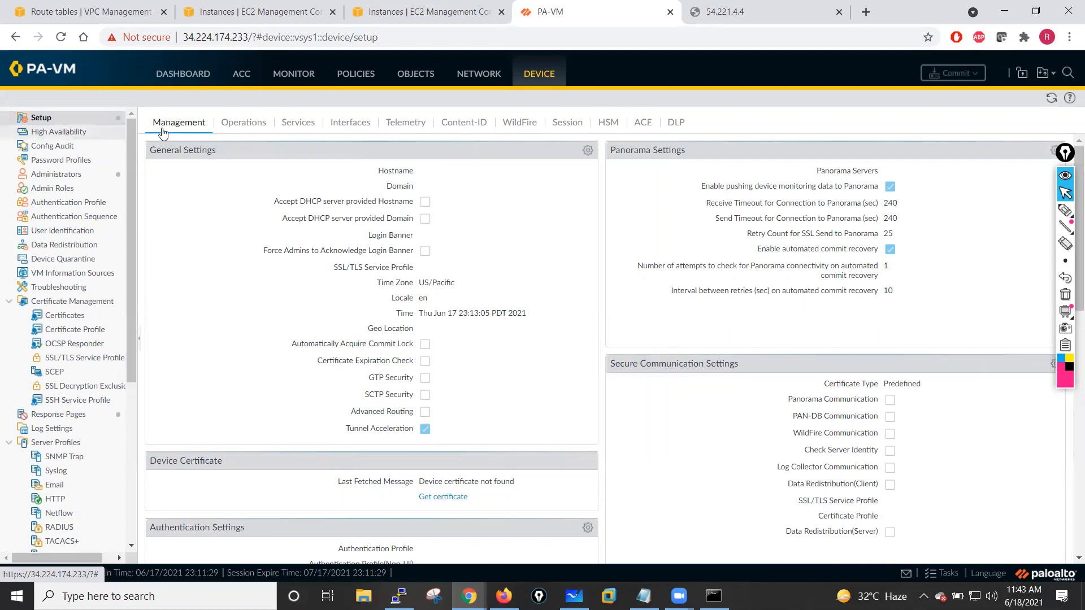
{"action": "left_click", "coordinate": [588, 151]}
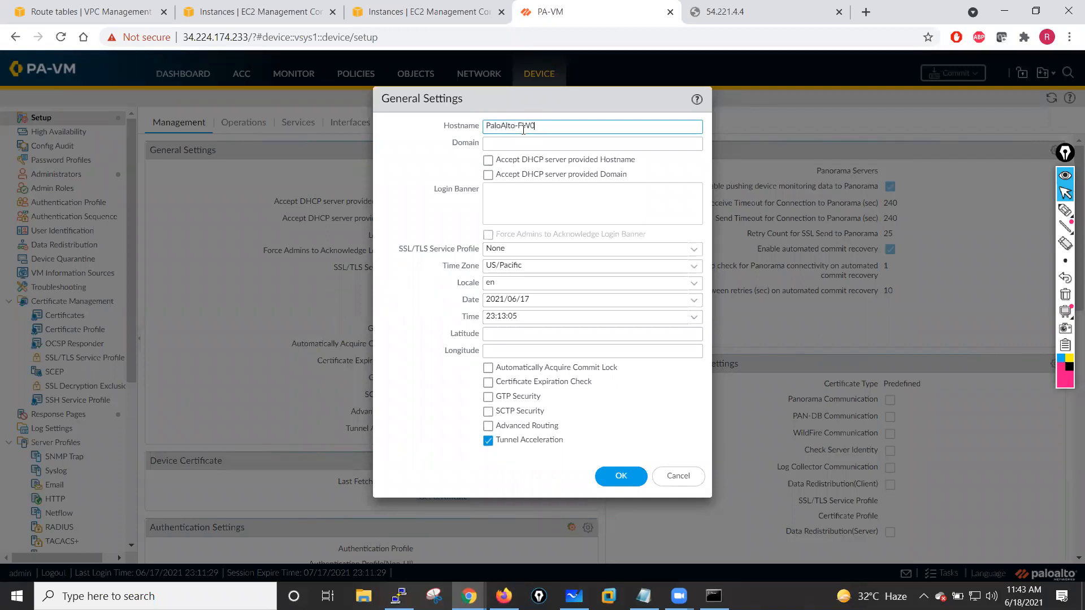
{"action": "left_click", "coordinate": [509, 144]}
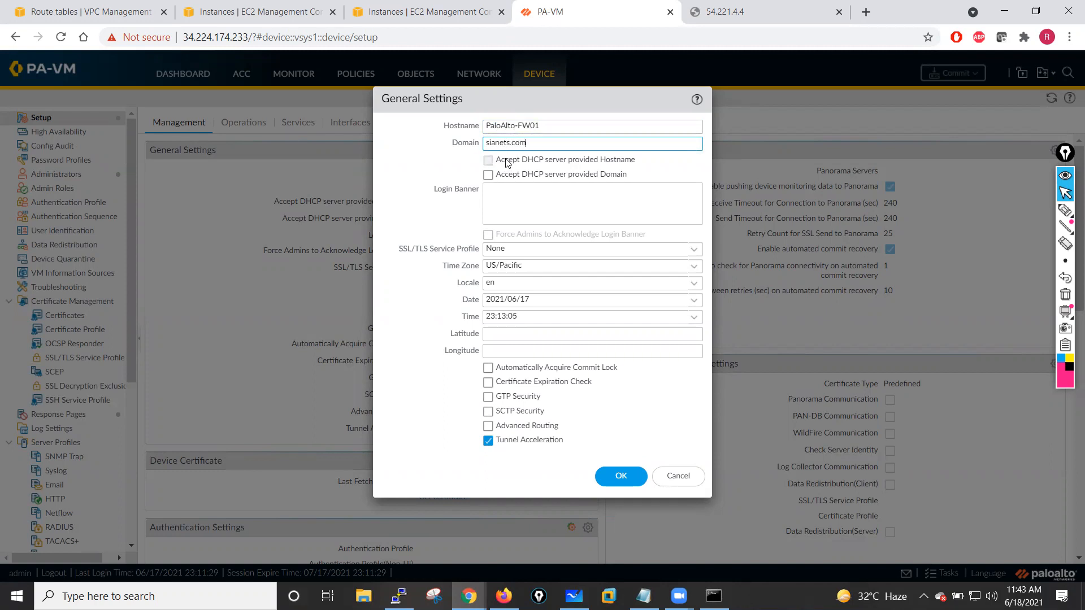
{"action": "left_click", "coordinate": [503, 196]}
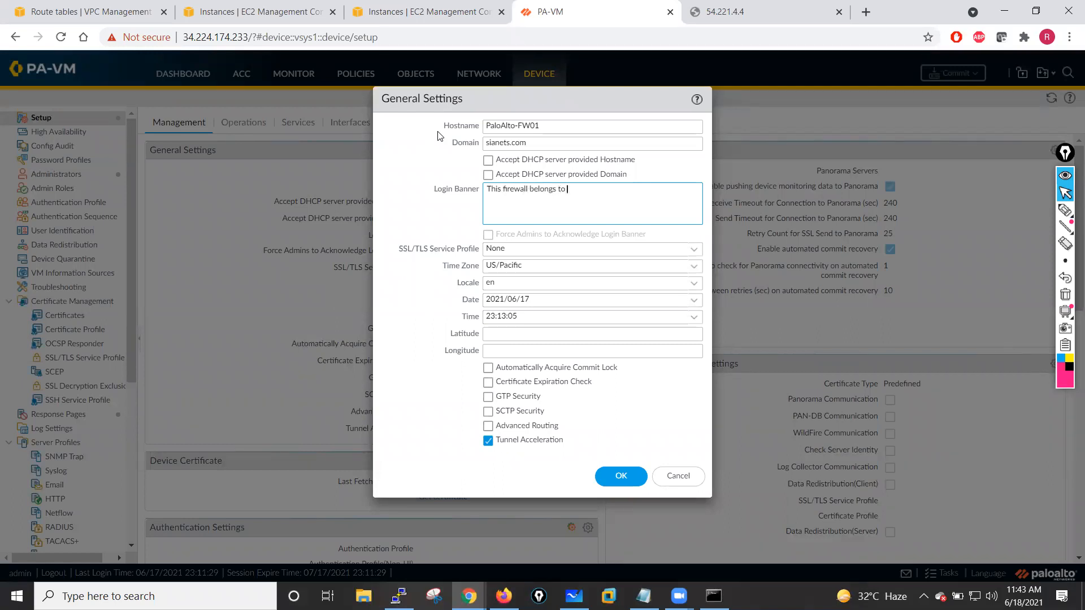
{"action": "left_click_drag", "start_coordinate": [542, 148], "coordinate": [490, 148]}
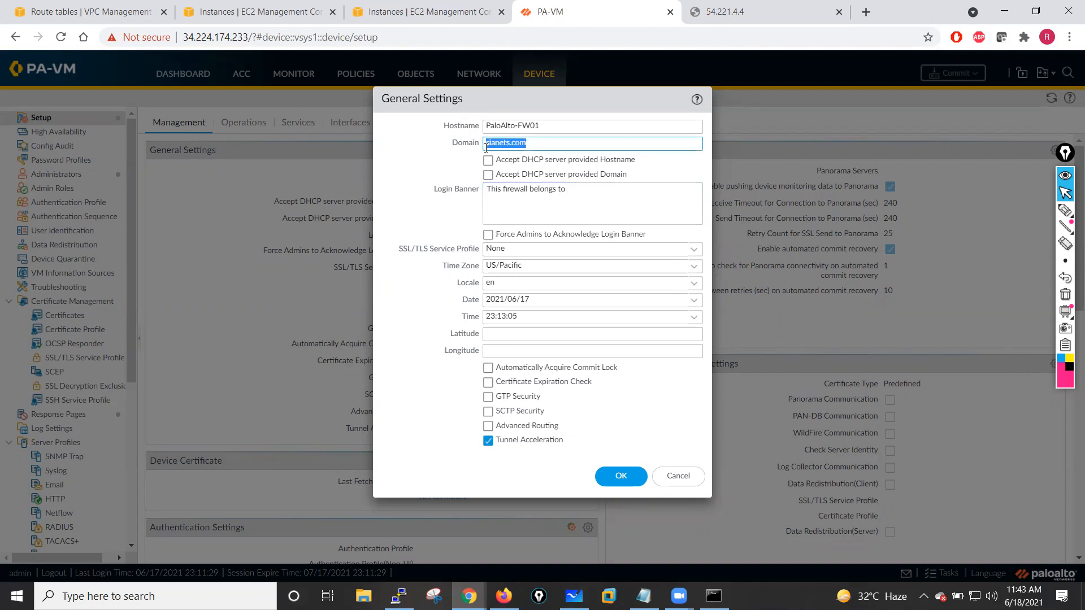
{"action": "left_click", "coordinate": [583, 192]}
{"action": "type", "text": "sianets.com"}
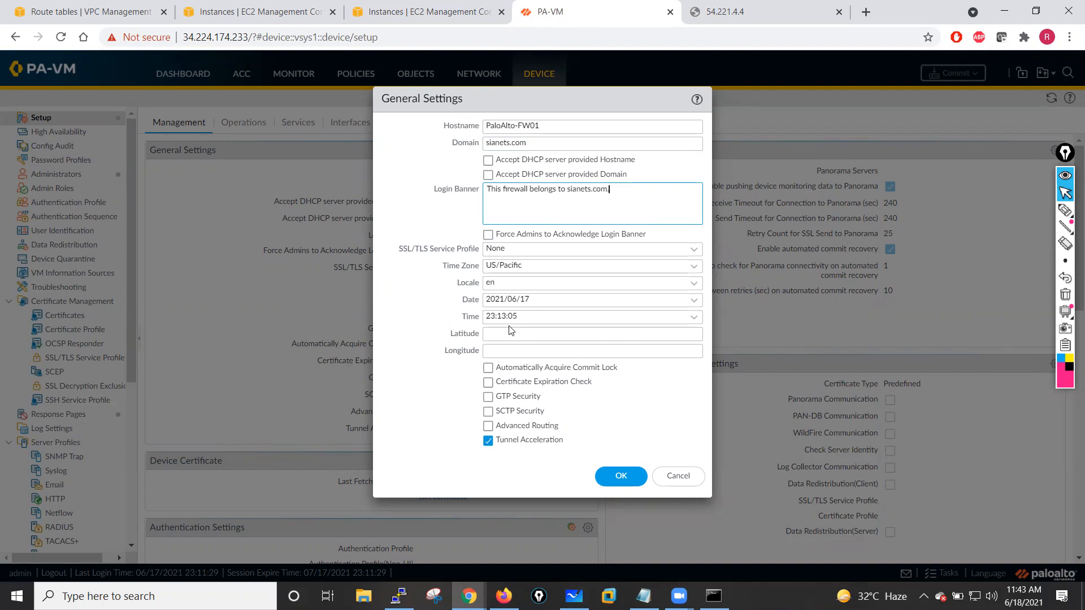
{"action": "left_click", "coordinate": [622, 478]}
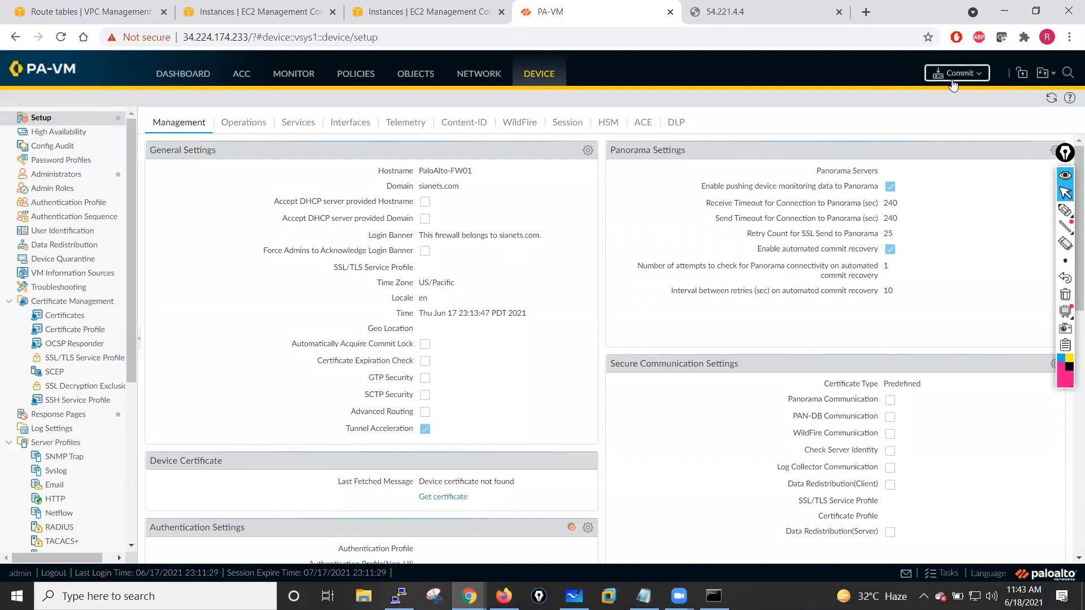
- Commit all configuration changes on the first firewall
{"action": "left_click", "coordinate": [476, 84]}
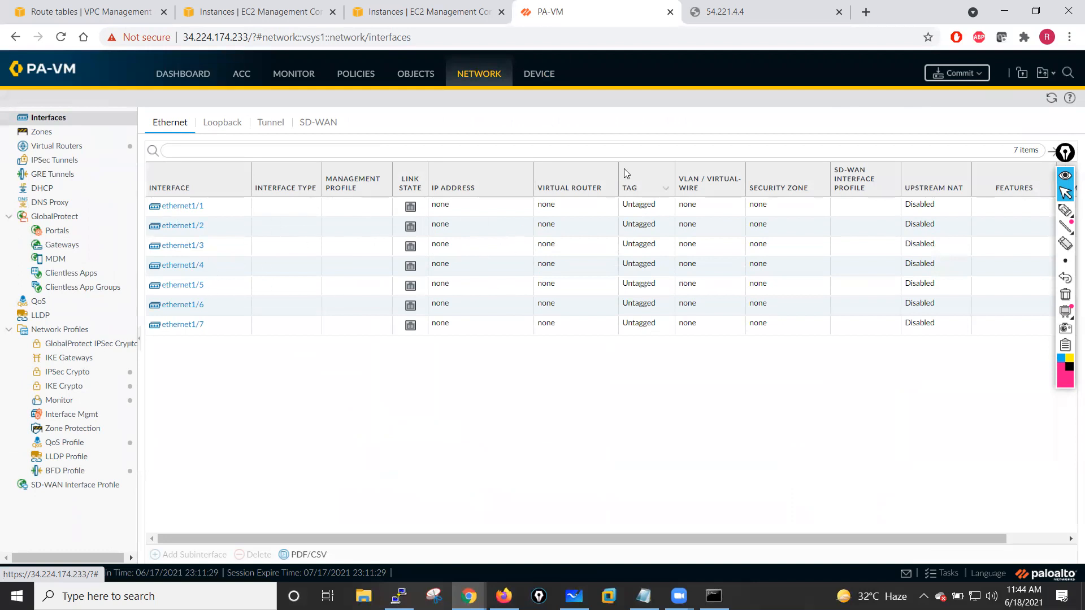
{"action": "left_click", "coordinate": [957, 73]}
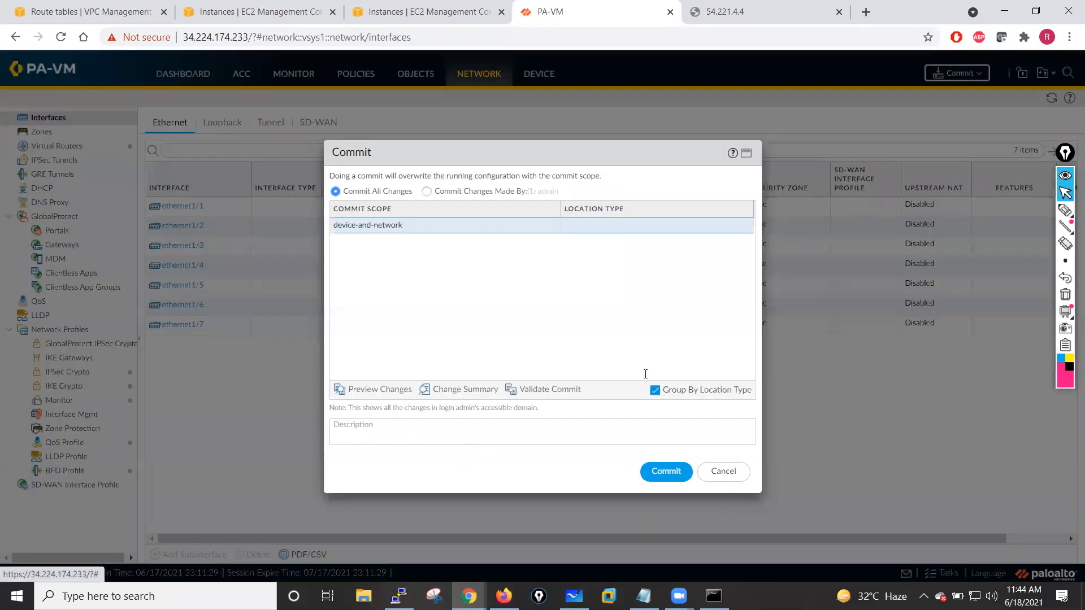
{"action": "left_click", "coordinate": [667, 472]}
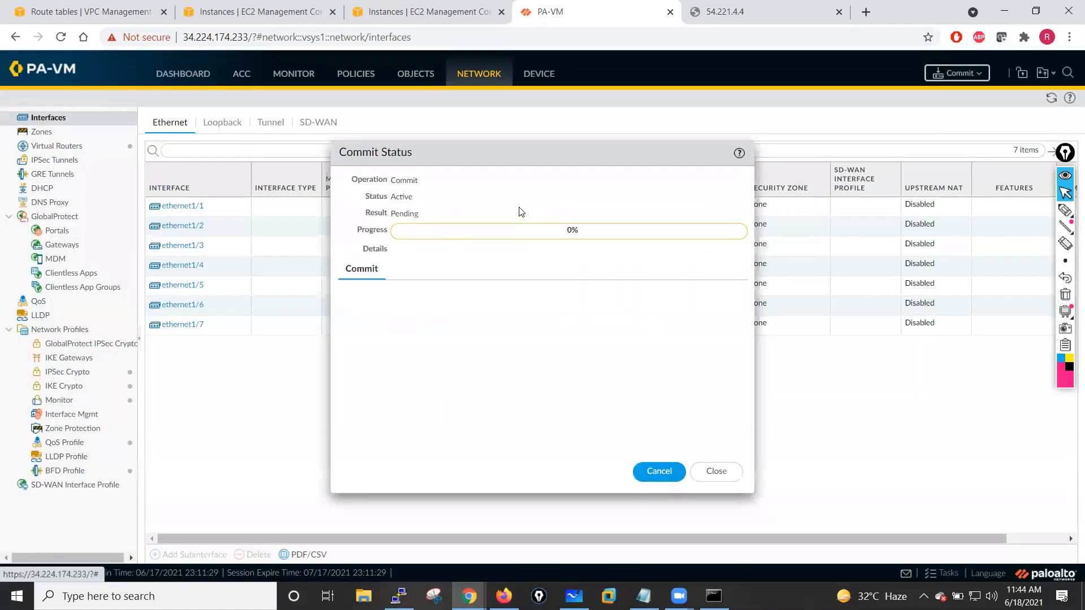
- Reload the second firewall's web page at 54.221.4.4
{"action": "left_click", "coordinate": [729, 11]}
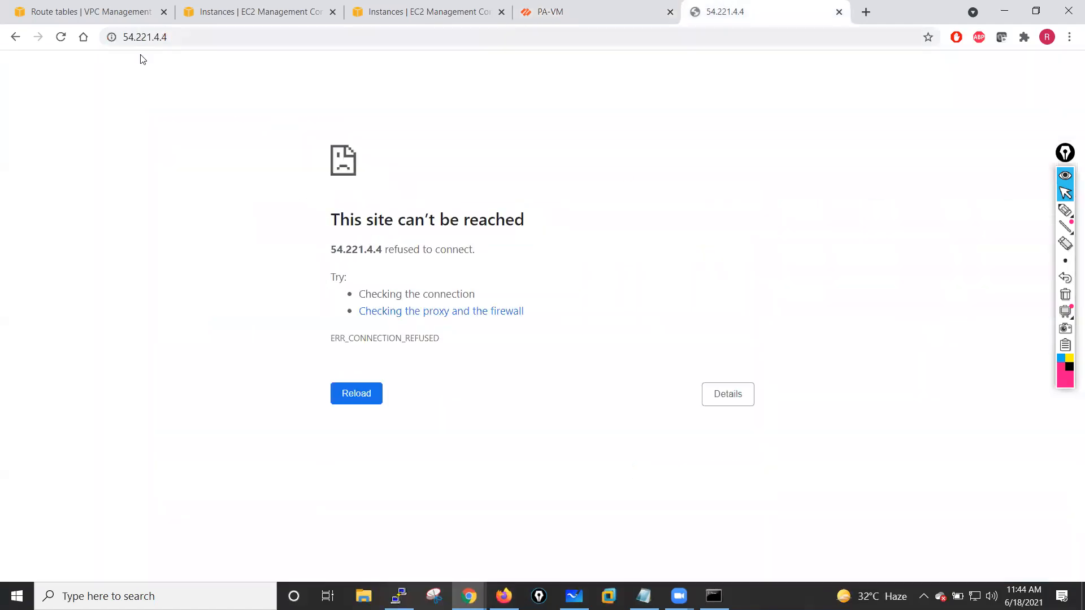
{"action": "left_click", "coordinate": [62, 40]}
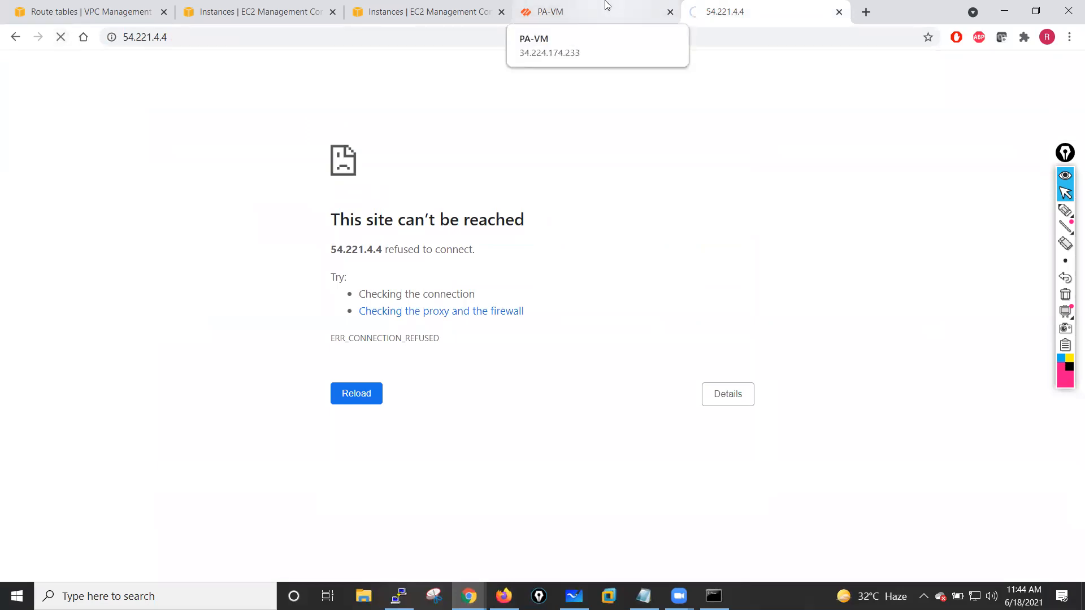
- Close the duplicate filtered EC2 Instances tab
{"action": "left_click", "coordinate": [385, 11]}
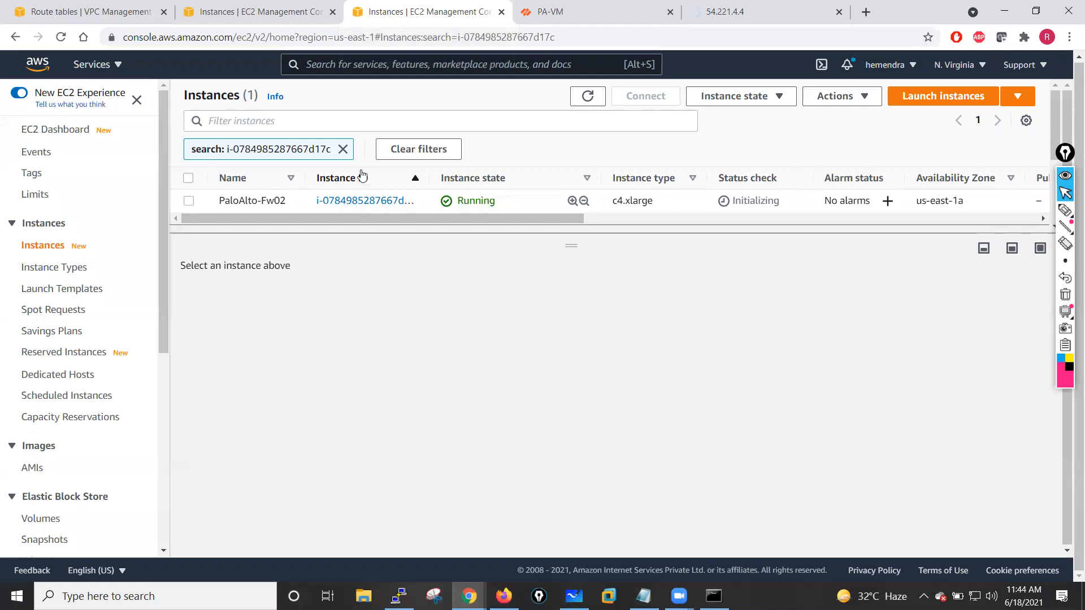
{"action": "left_click", "coordinate": [502, 12]}
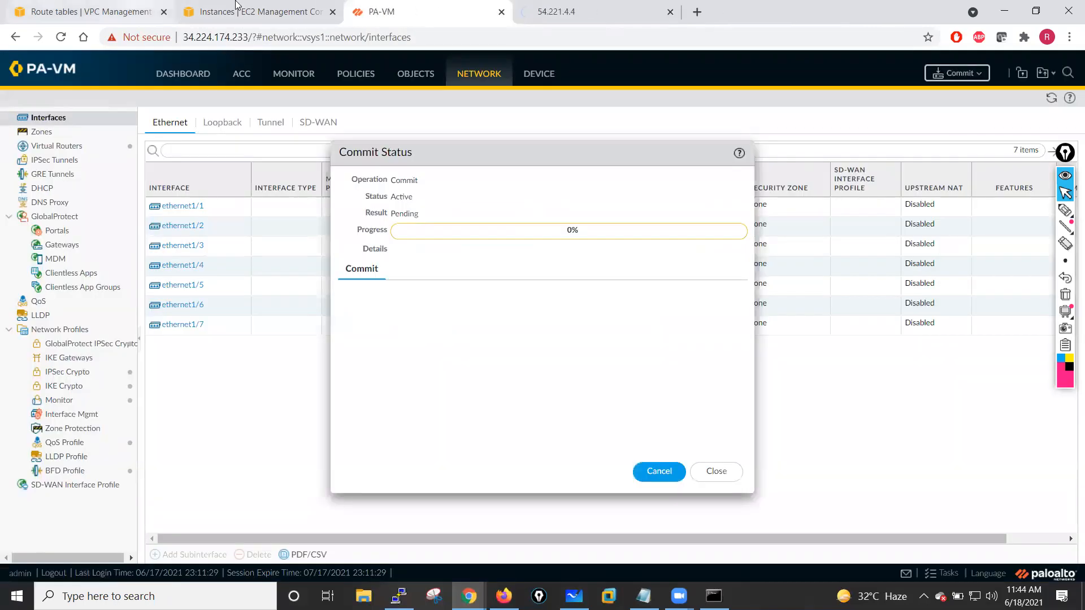
- Refresh the EC2 instance list and check the status of the PaloAlto-Fw02 instance
{"action": "left_click", "coordinate": [236, 6]}
{"action": "left_click", "coordinate": [189, 173]}
{"action": "left_click", "coordinate": [189, 195]}
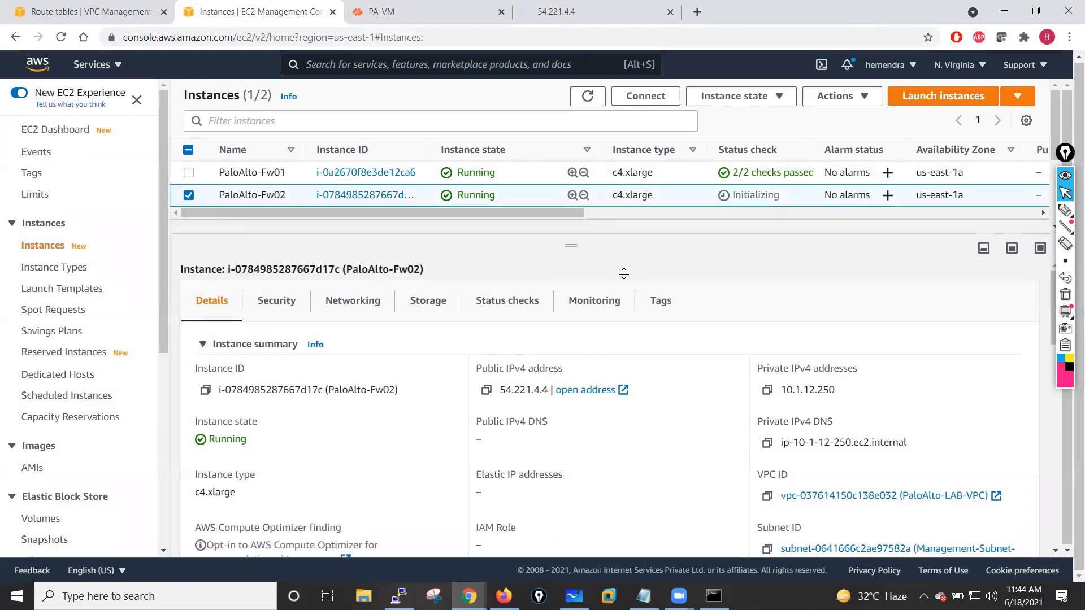
{"action": "left_click", "coordinate": [588, 96]}
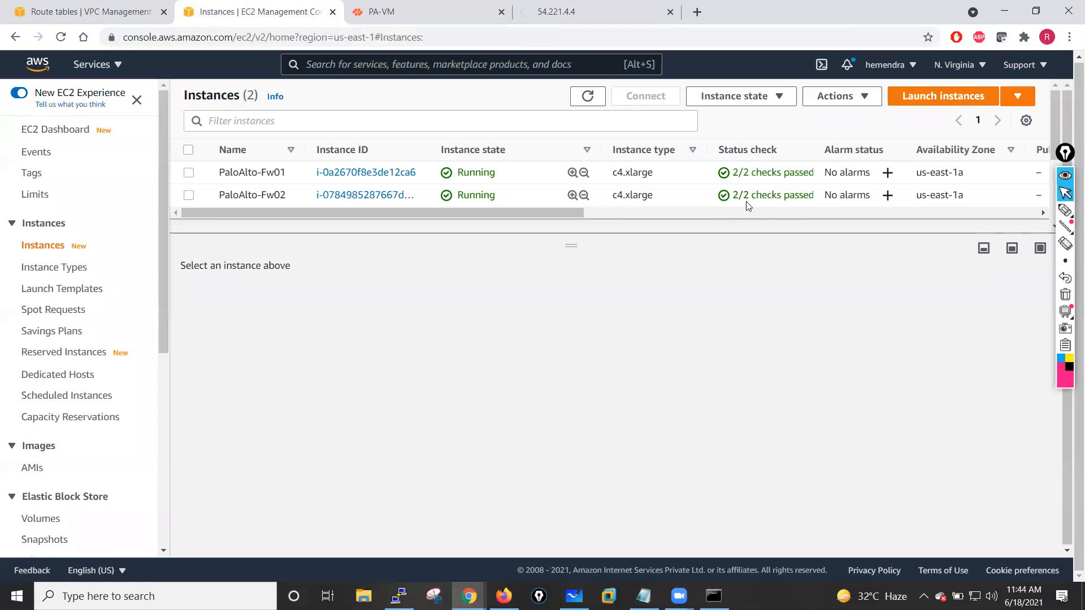
{"action": "left_click", "coordinate": [189, 195]}
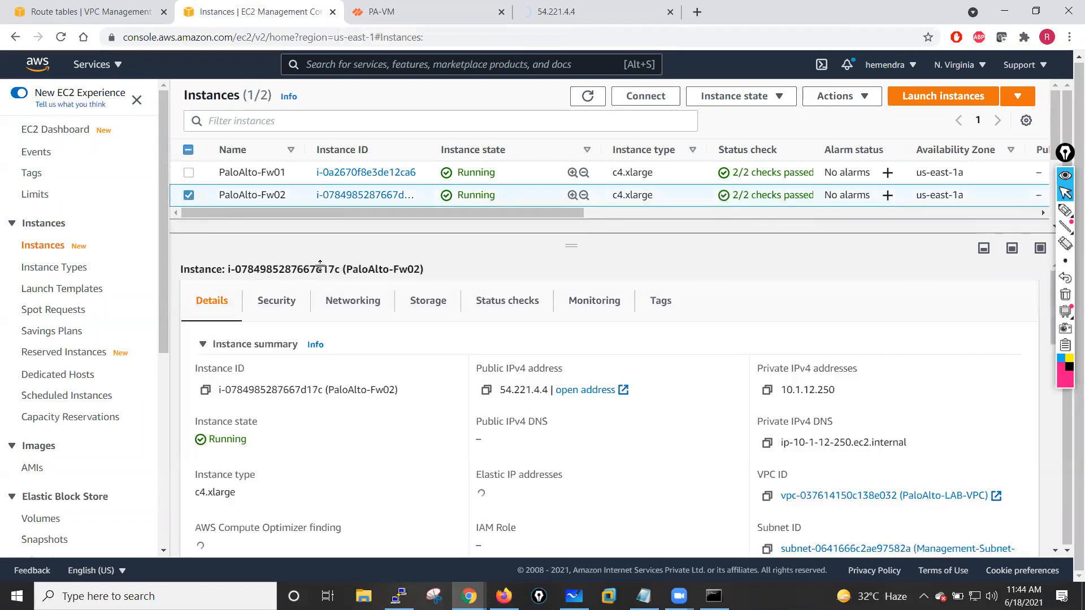
- Return to the first firewall and close the commit status dialog when the commit completes
{"action": "left_click", "coordinate": [627, 9]}
{"action": "left_click", "coordinate": [450, 7]}
{"action": "left_click", "coordinate": [560, 8]}
{"action": "left_click", "coordinate": [438, 12]}
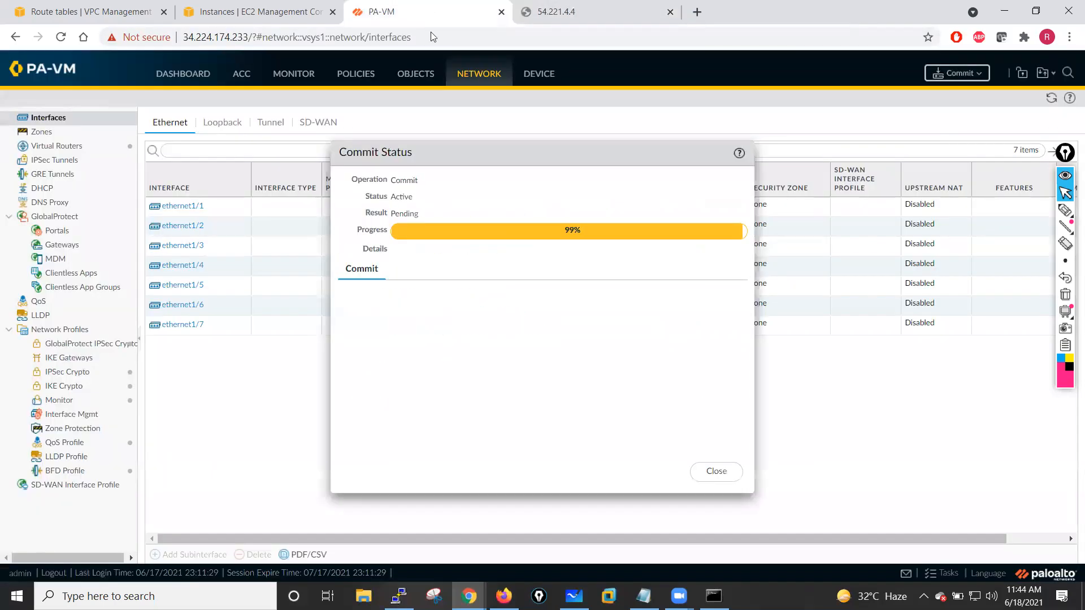
{"action": "left_click", "coordinate": [715, 473]}
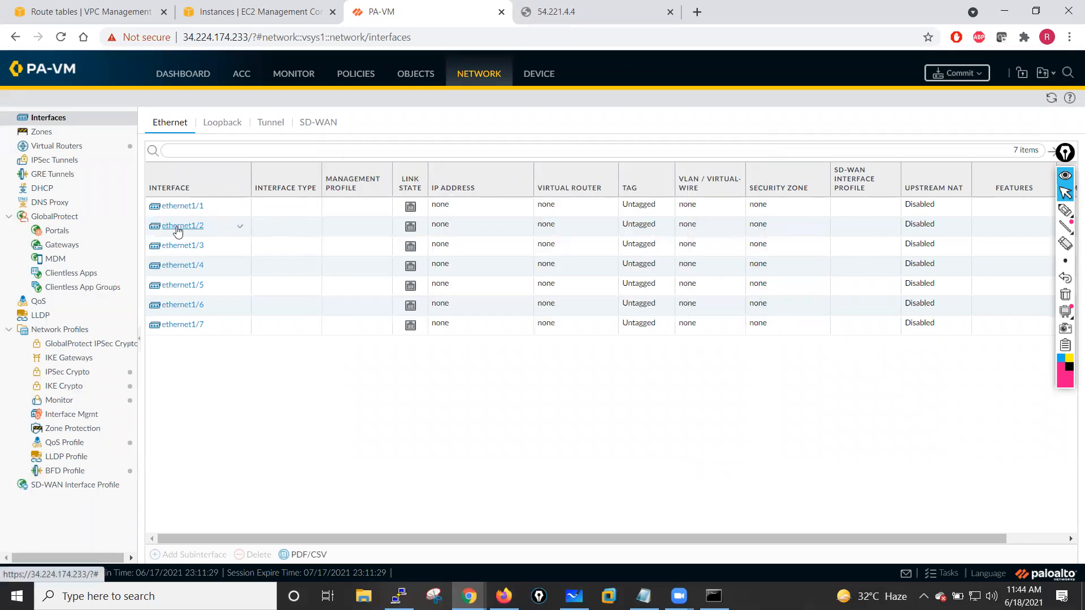
- Select the PaloAlto-Fw01 instance in the EC2 instance list to view its details
{"action": "mouse_move", "coordinate": [183, 254]}
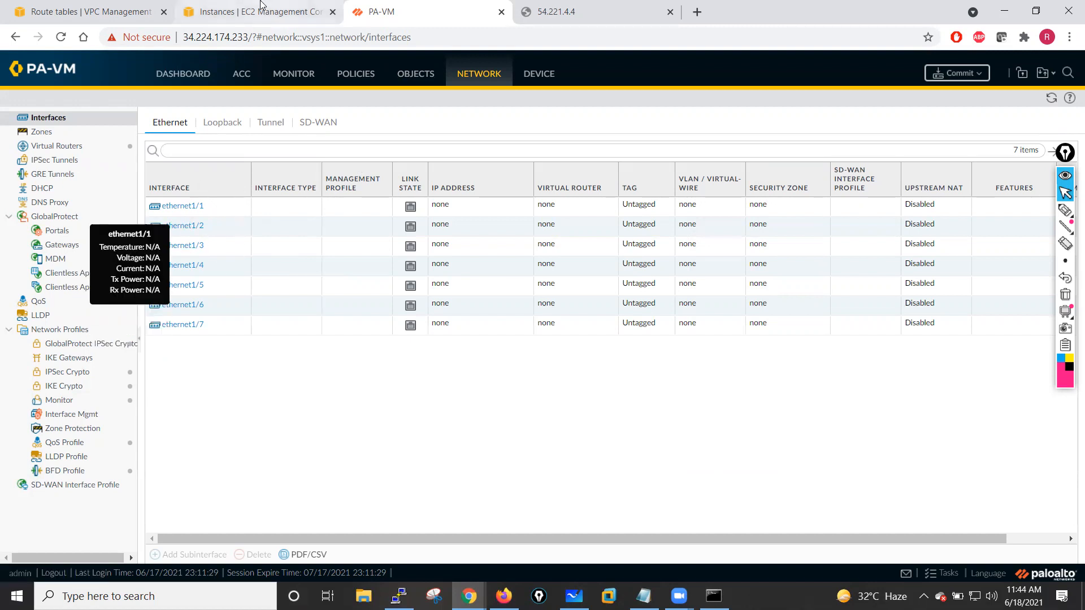
{"action": "left_click", "coordinate": [261, 4]}
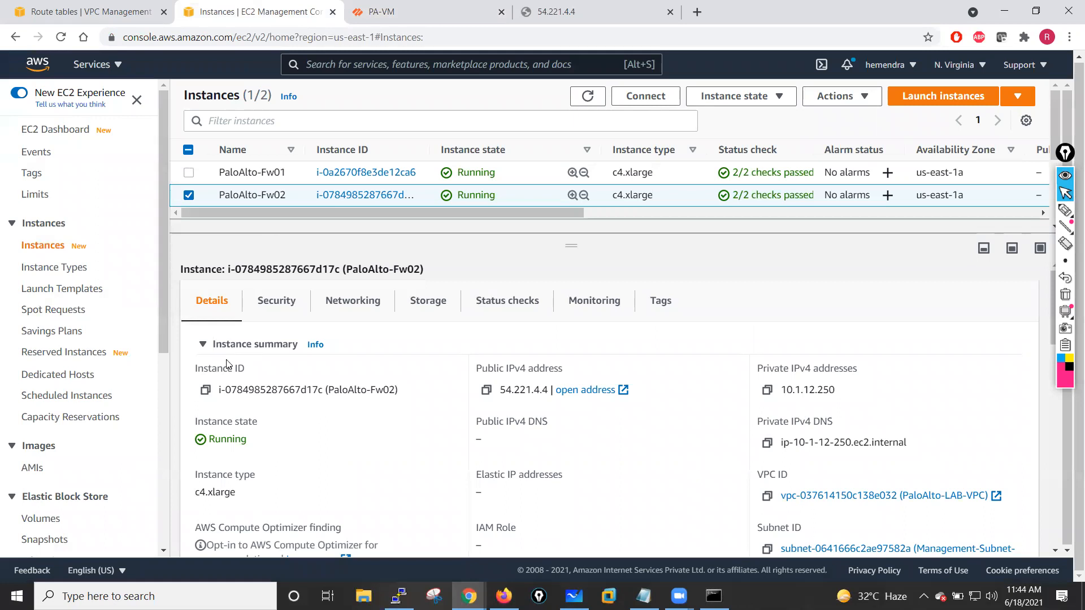
{"action": "left_click", "coordinate": [188, 196]}
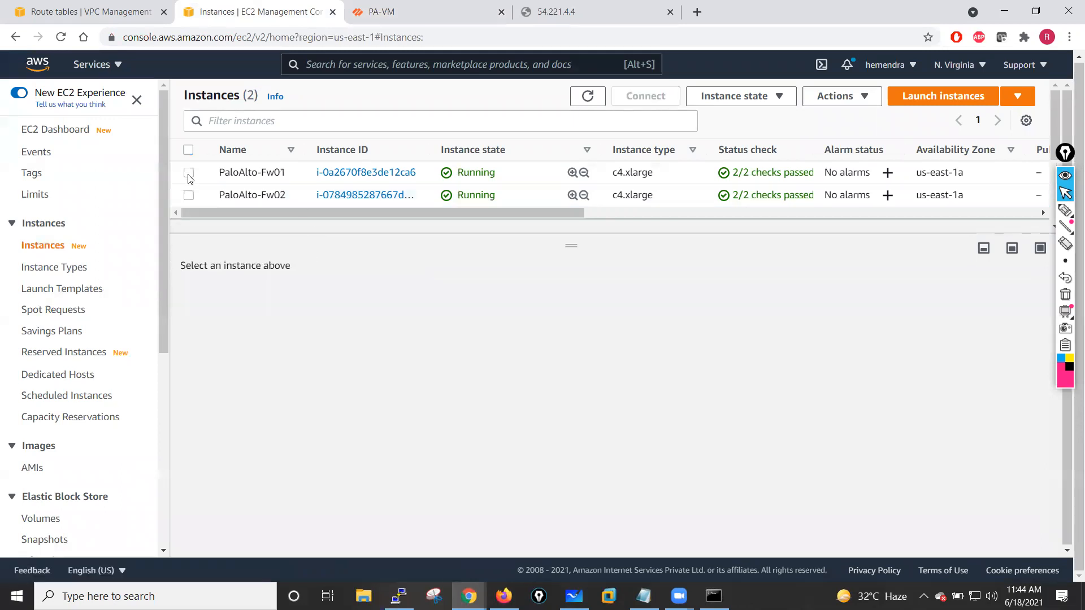
{"action": "left_click", "coordinate": [189, 173]}
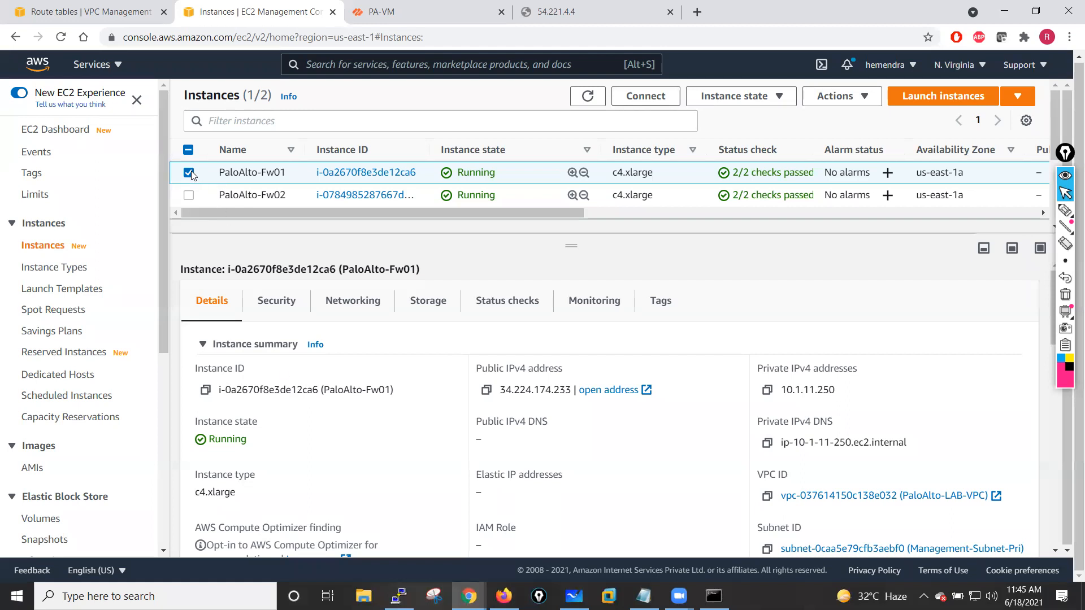
- Open the EC2 Network Interfaces page in a new tab
{"action": "left_click_drag", "start_coordinate": [163, 328], "coordinate": [159, 427]}
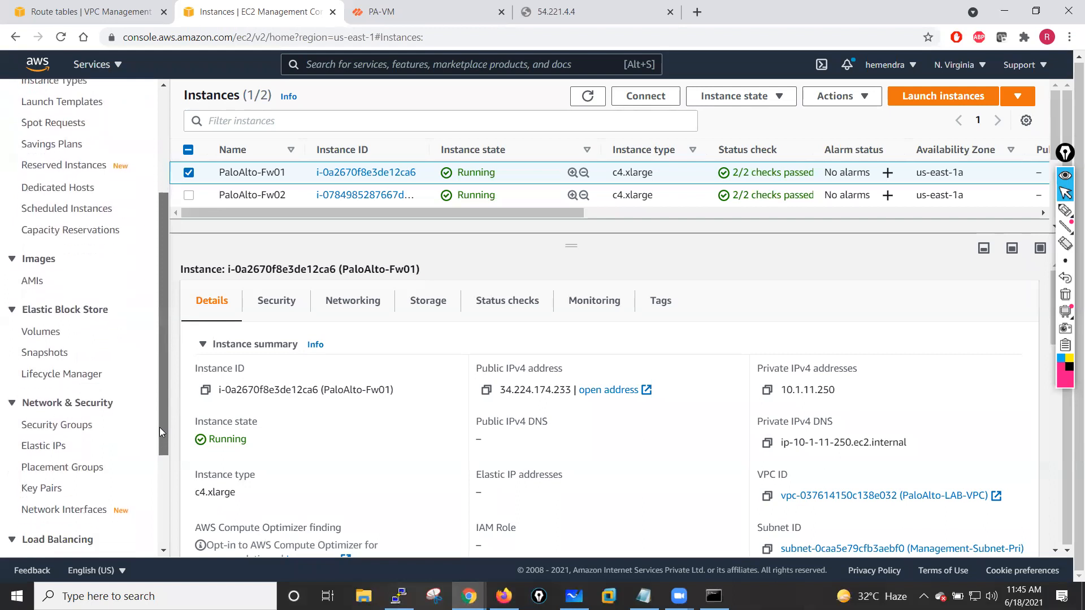
{"action": "right_click", "coordinate": [70, 512]}
{"action": "left_click", "coordinate": [148, 355]}
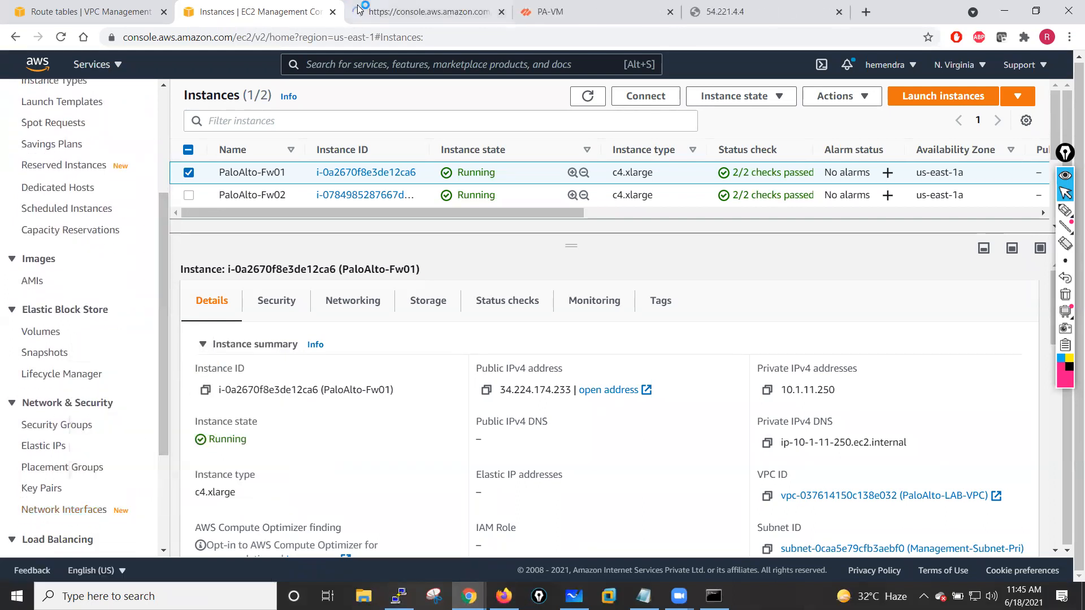
{"action": "left_click", "coordinate": [407, 9]}
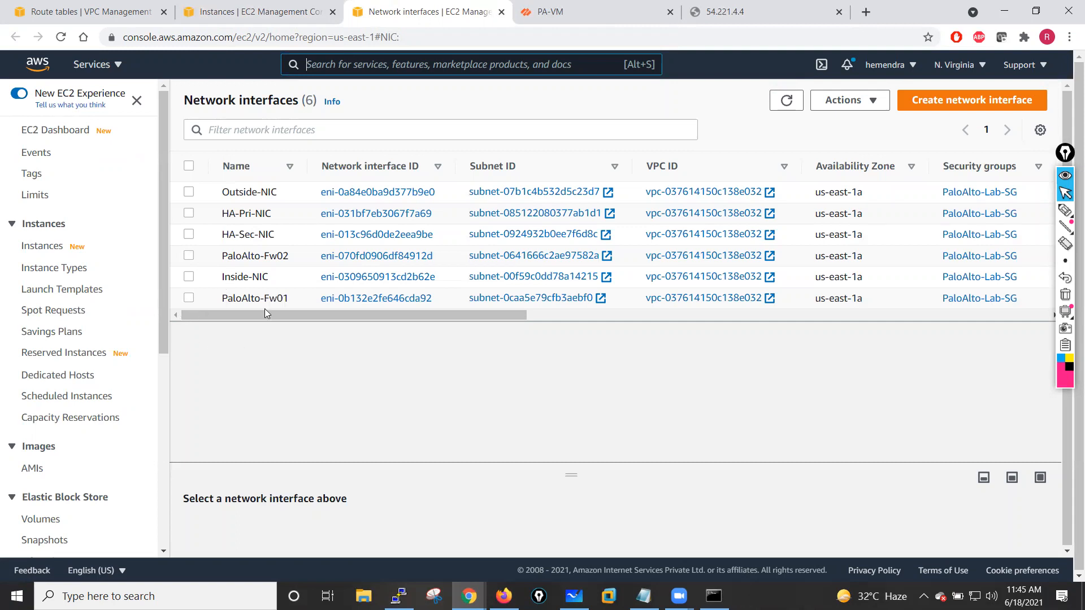
- Attach the Inside-NIC network interface to the PaloAlto-Fw01 instance
{"action": "left_click", "coordinate": [189, 277]}
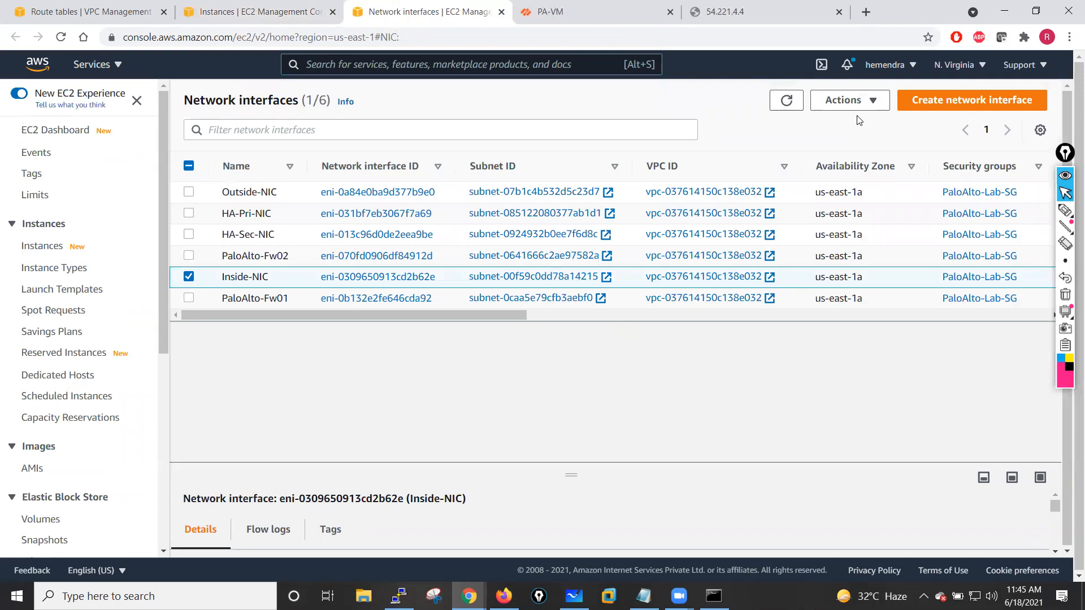
{"action": "left_click", "coordinate": [873, 105]}
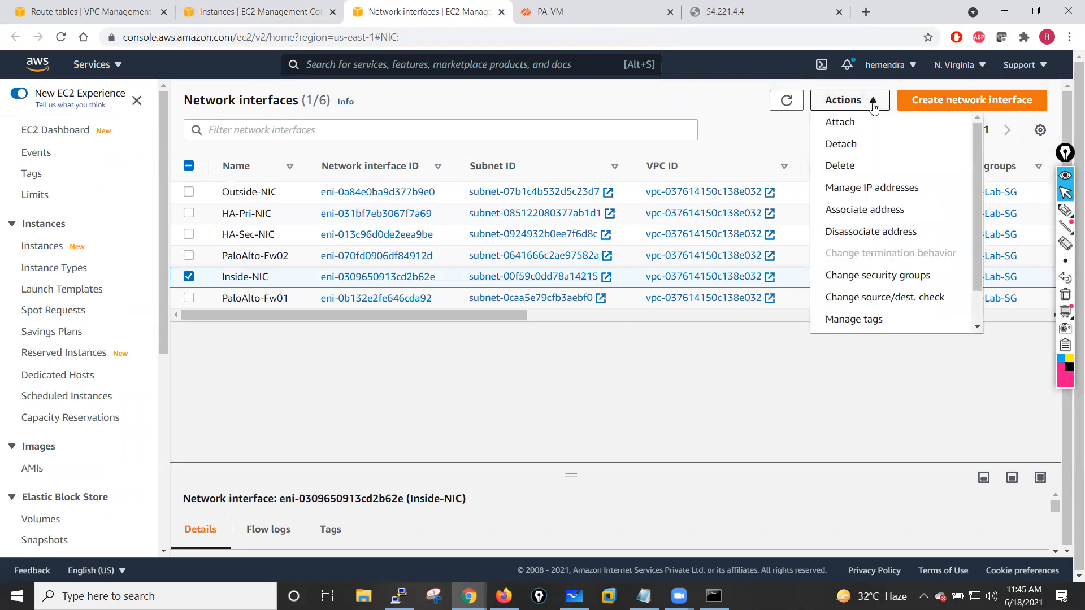
{"action": "left_click", "coordinate": [841, 122]}
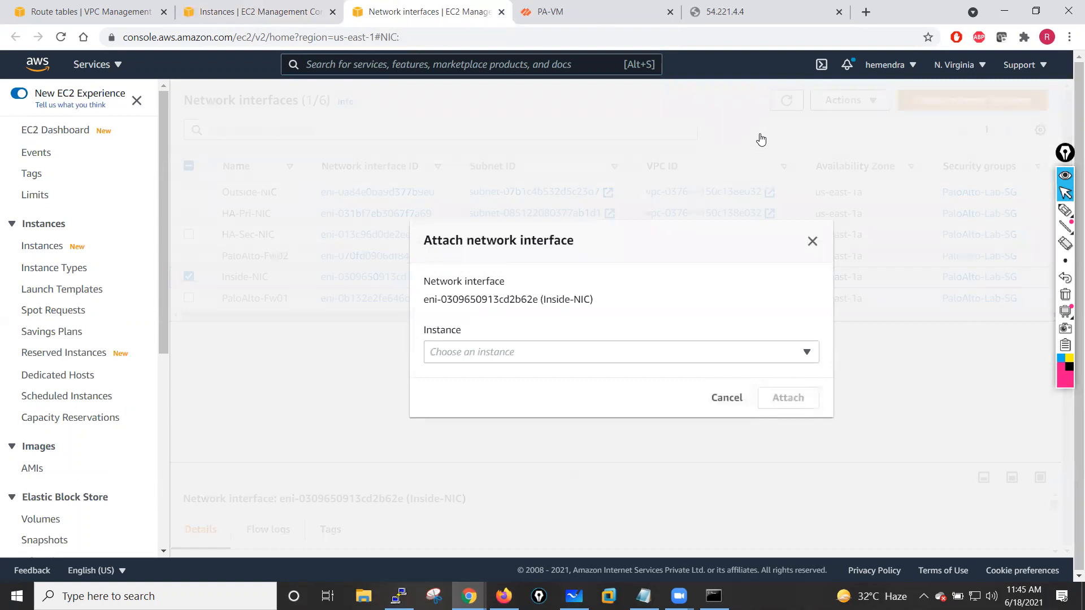
{"action": "left_click", "coordinate": [806, 352]}
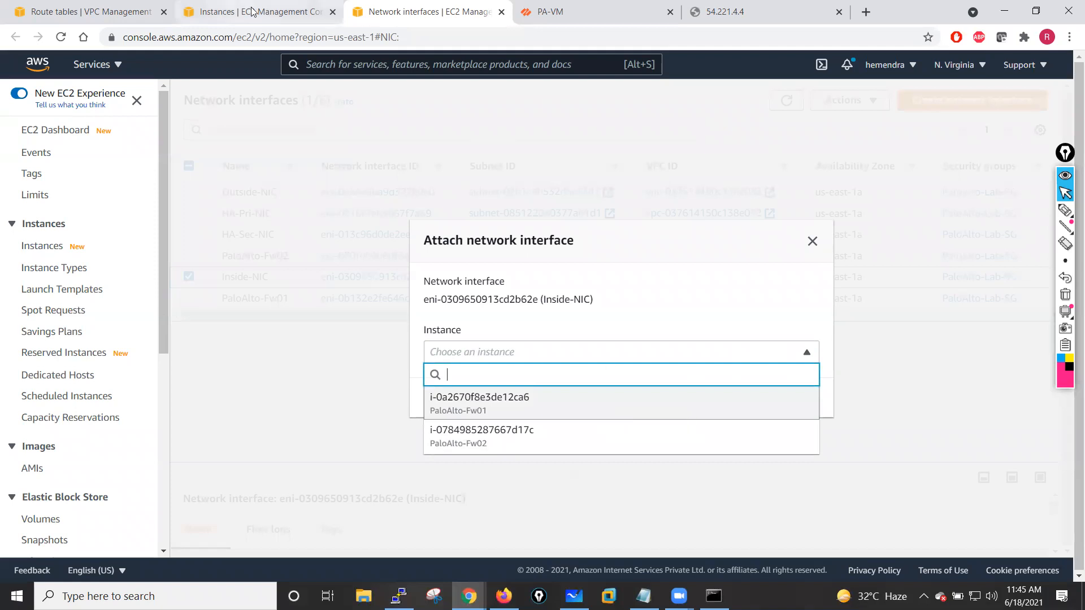
{"action": "left_click", "coordinate": [462, 401]}
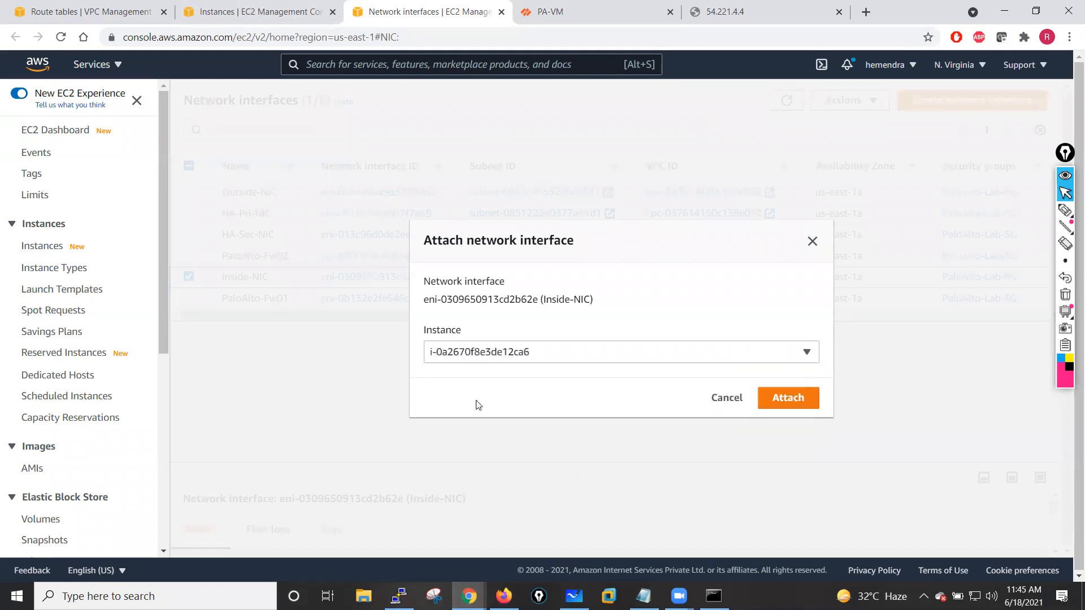
{"action": "left_click", "coordinate": [788, 399]}
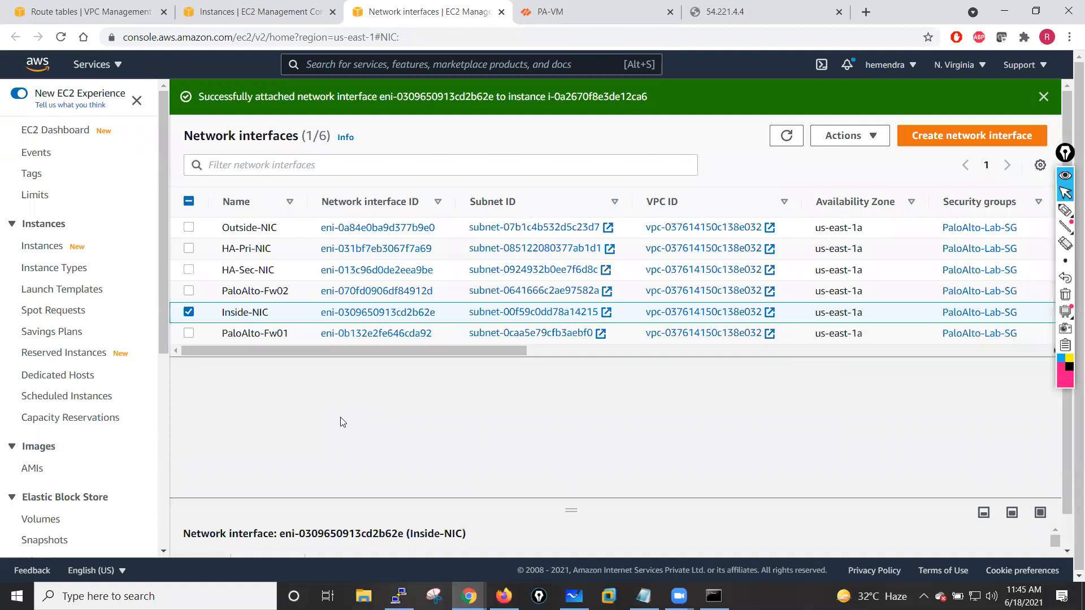
- Attach the Outside-NIC network interface to the PaloAlto-Fw01 instance
{"action": "left_click", "coordinate": [192, 313]}
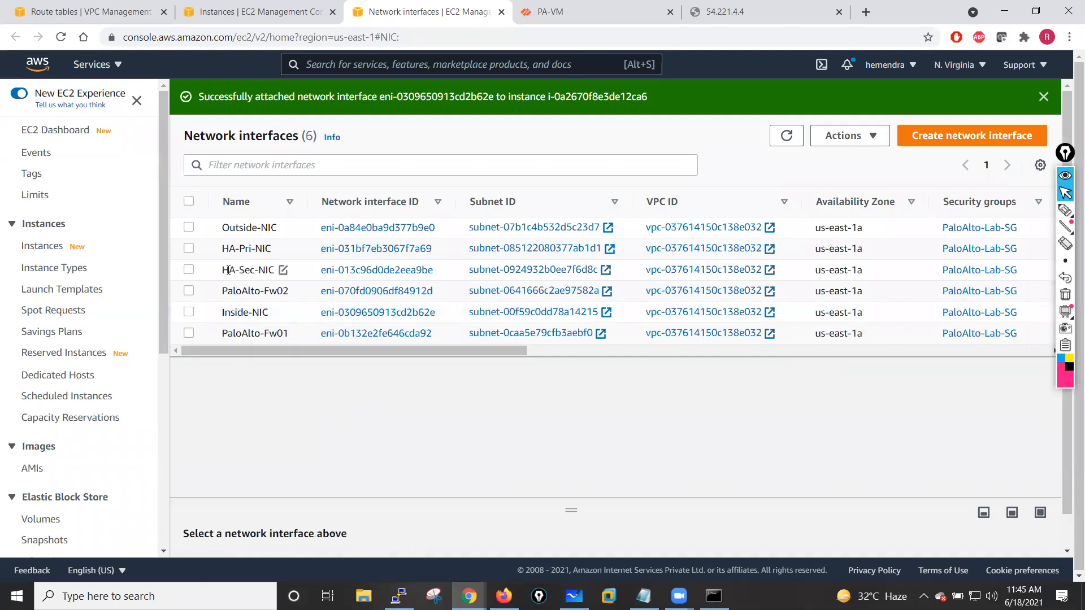
{"action": "left_click", "coordinate": [198, 232]}
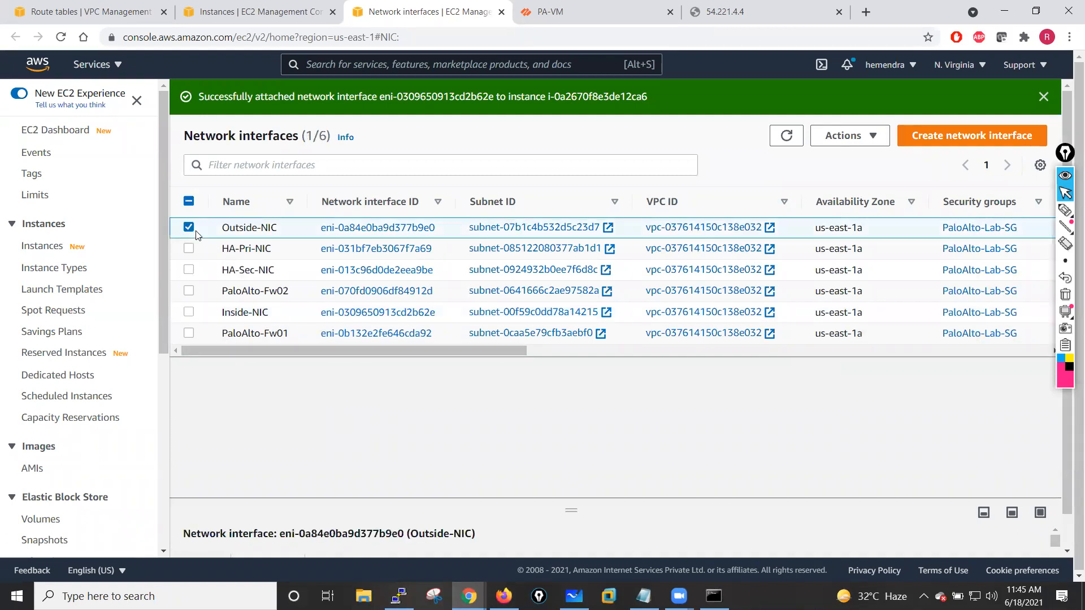
{"action": "left_click", "coordinate": [868, 143]}
{"action": "left_click", "coordinate": [853, 155]}
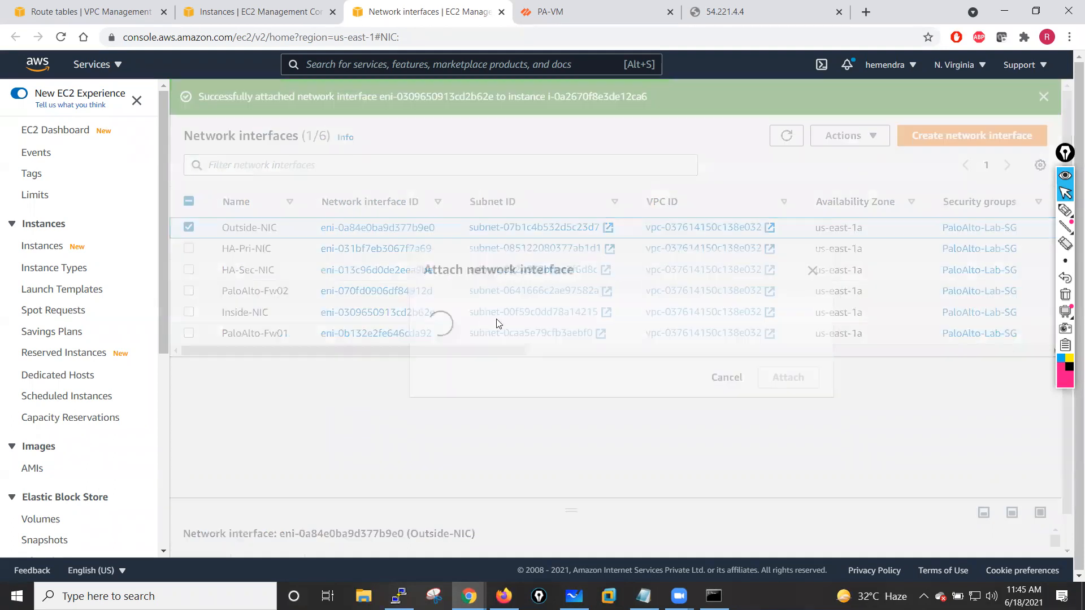
{"action": "left_click", "coordinate": [494, 351]}
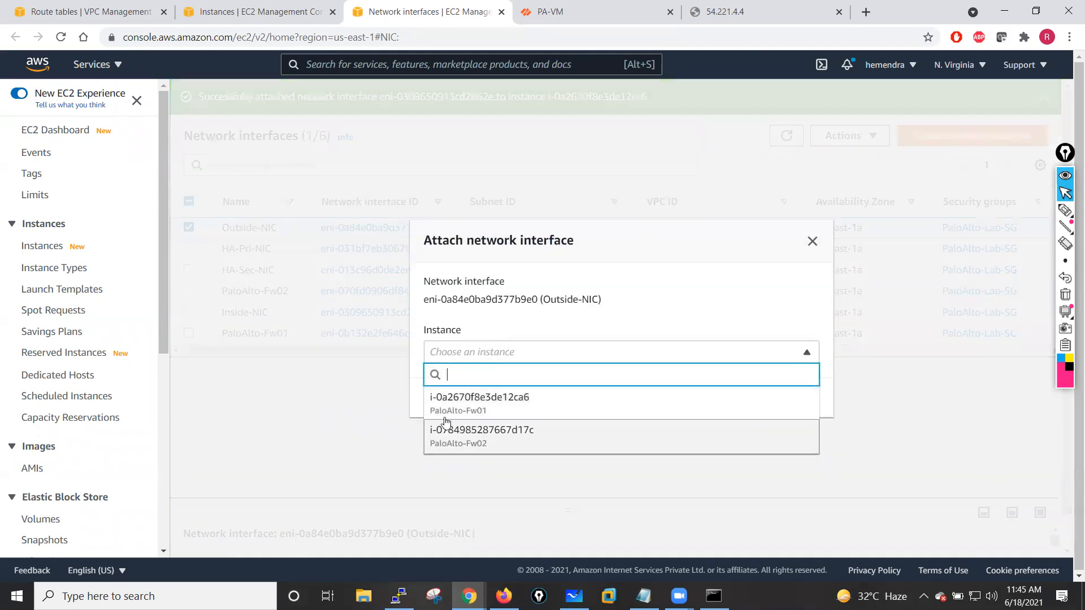
{"action": "left_click", "coordinate": [470, 407]}
{"action": "left_click", "coordinate": [785, 402]}
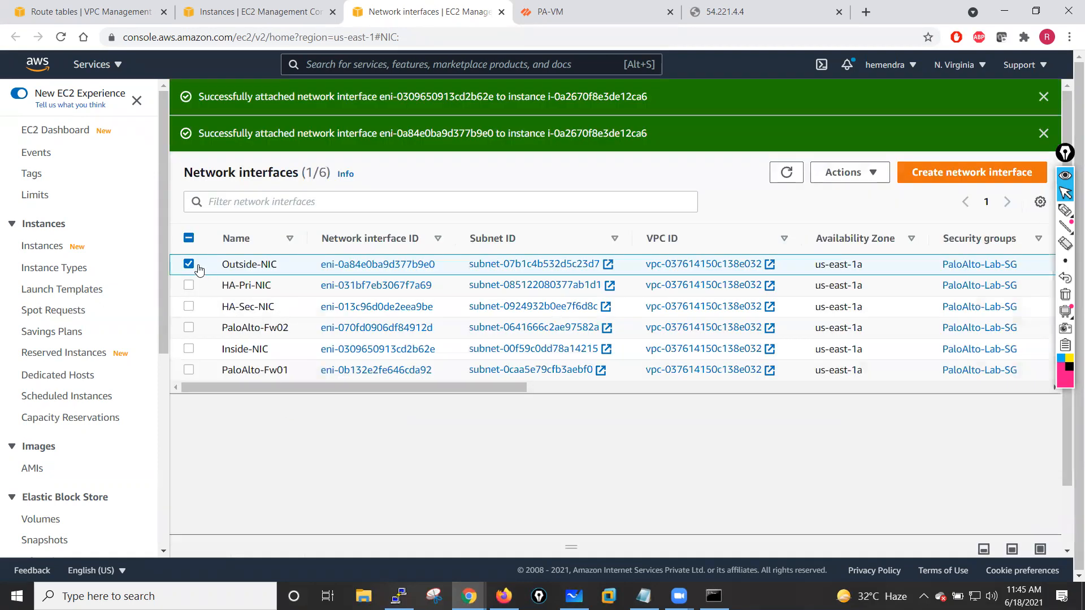
- Attach the HA-Pri-NIC network interface to the PaloAlto-Fw01 instance
{"action": "left_click", "coordinate": [190, 265]}
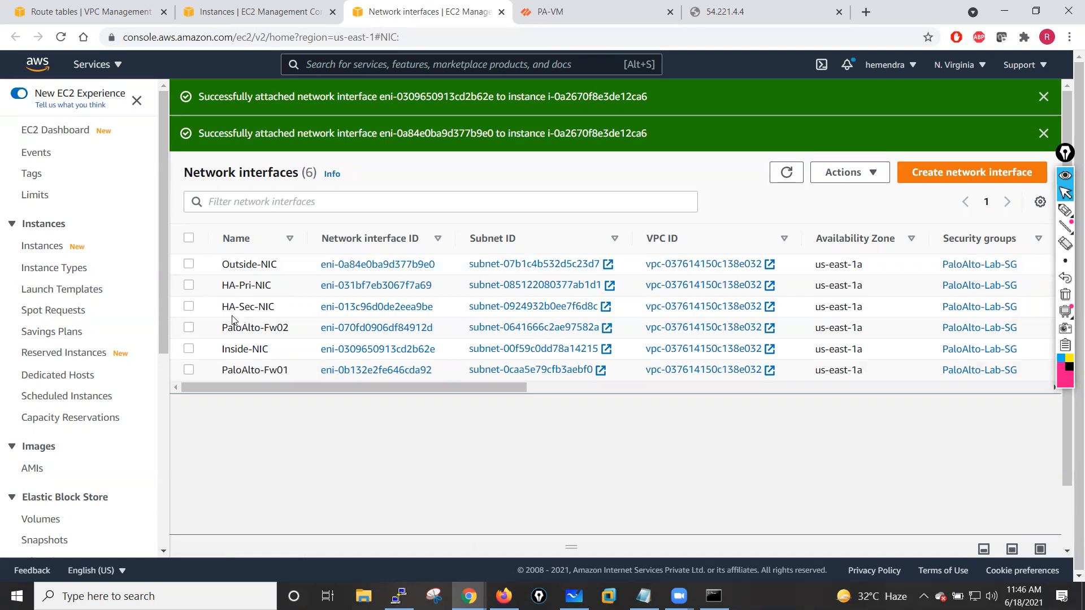
{"action": "left_click", "coordinate": [190, 285]}
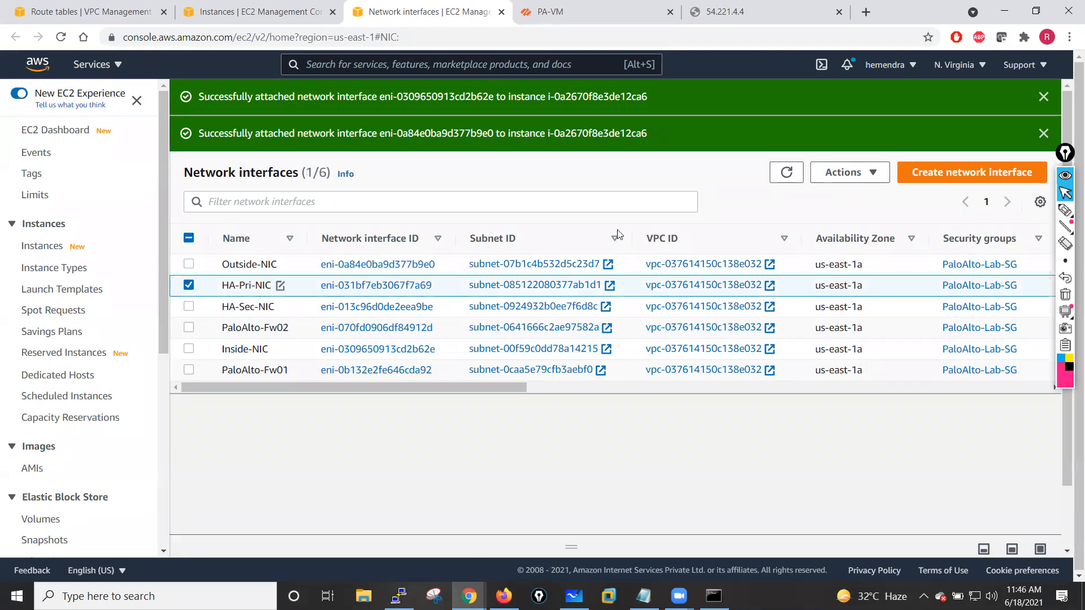
{"action": "left_click", "coordinate": [844, 173]}
{"action": "left_click", "coordinate": [848, 196]}
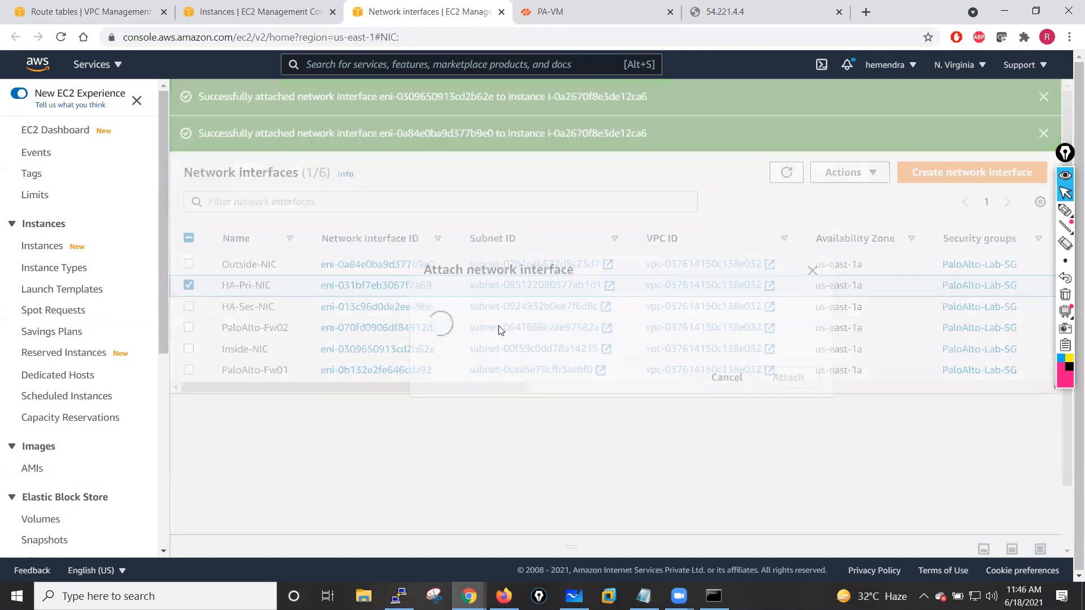
{"action": "left_click", "coordinate": [489, 353]}
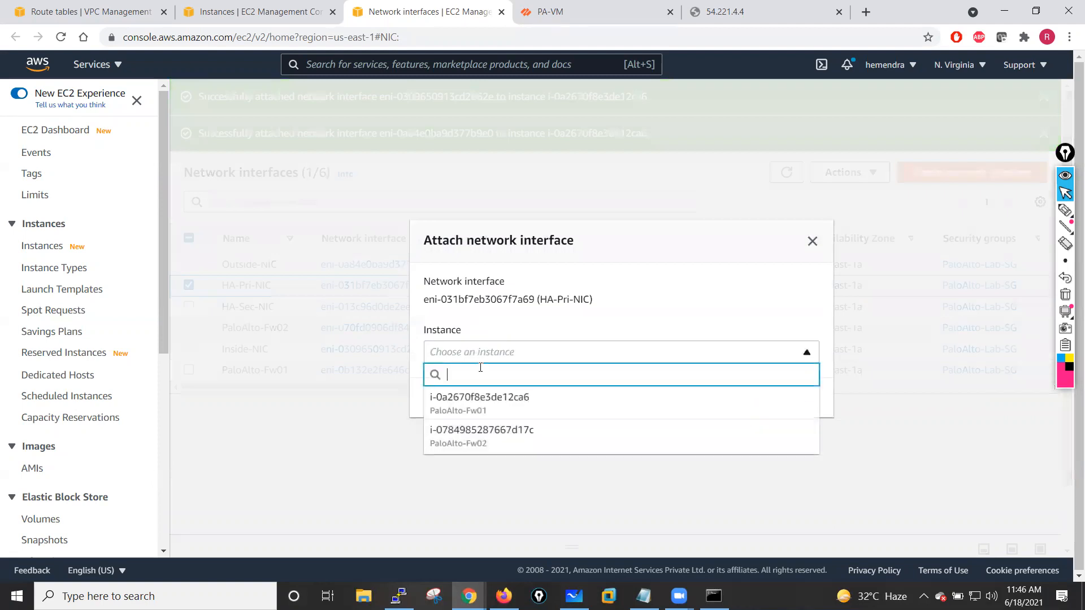
{"action": "left_click", "coordinate": [496, 416]}
{"action": "left_click", "coordinate": [780, 406]}
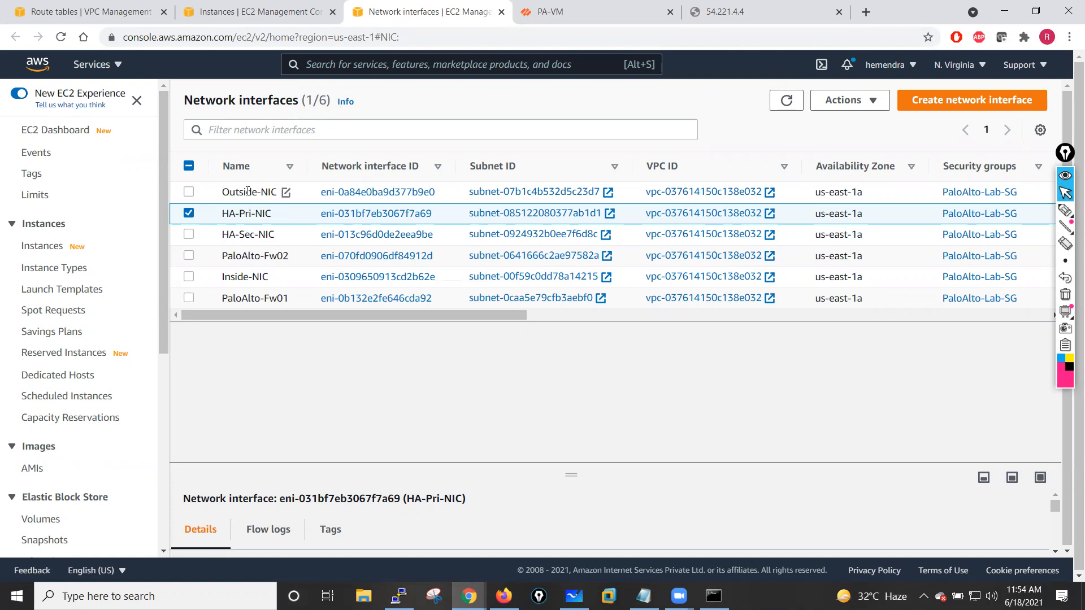
- Refresh the Ethernet interfaces list in the first firewall's web interface
{"action": "left_click", "coordinate": [587, 6]}
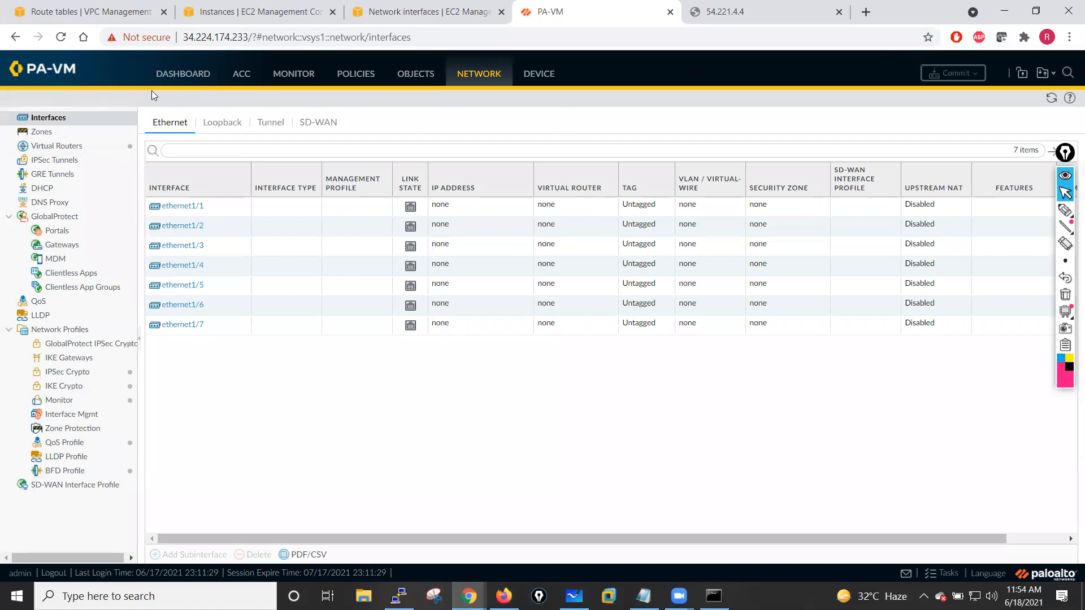
{"action": "left_click", "coordinate": [1051, 98]}
- Reload the 54.221.4.4 management page and copy its IP address
{"action": "left_click", "coordinate": [749, 9]}
{"action": "left_click", "coordinate": [60, 36]}
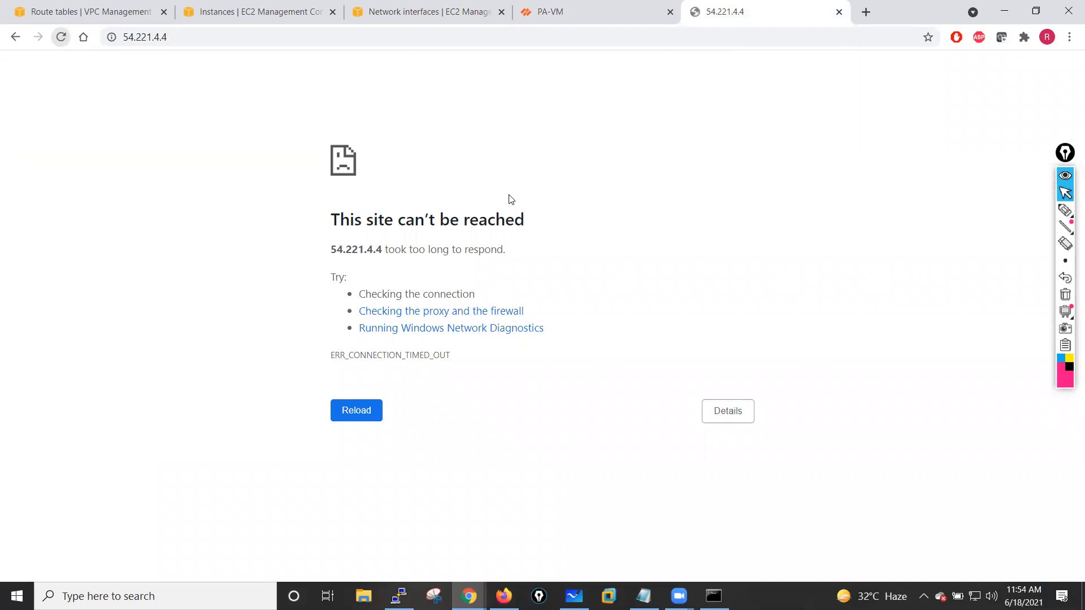
{"action": "left_click", "coordinate": [60, 37]}
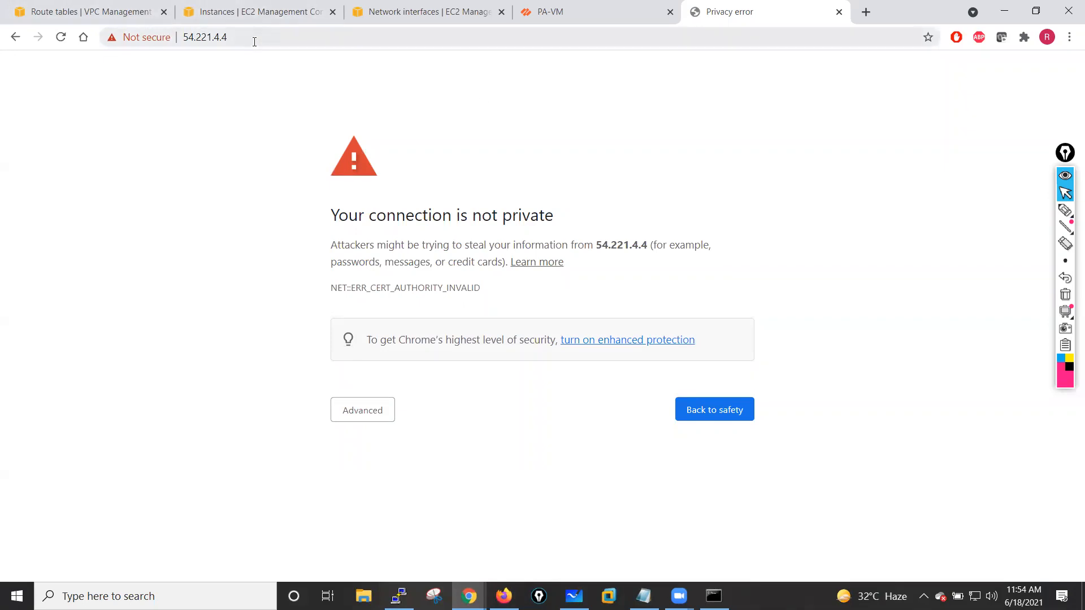
{"action": "left_click", "coordinate": [184, 38]}
{"action": "key", "text": "ctrl+c"}
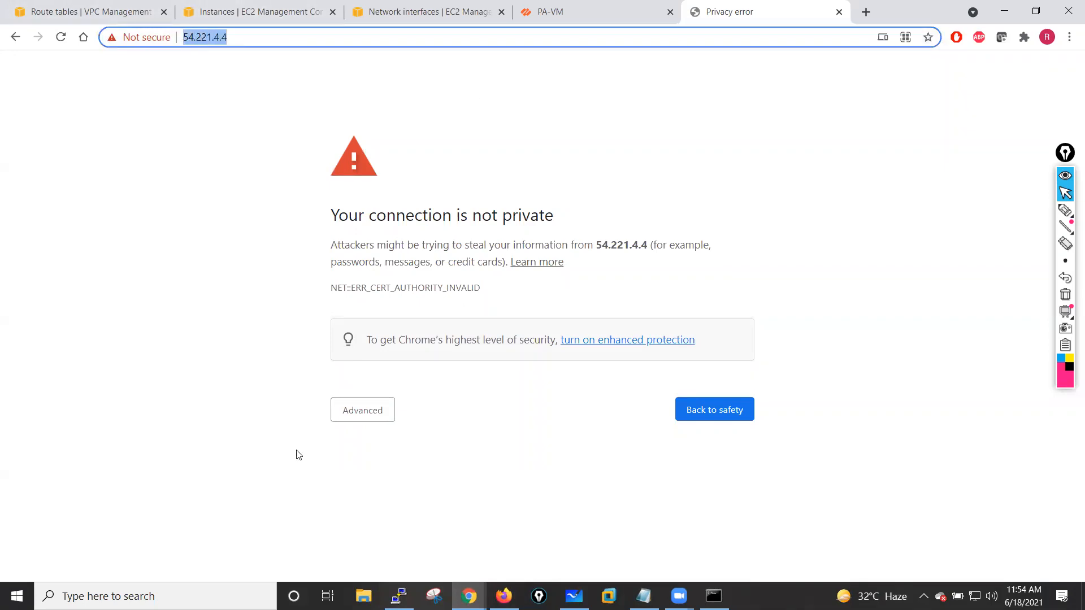
{"action": "left_click", "coordinate": [399, 597]}
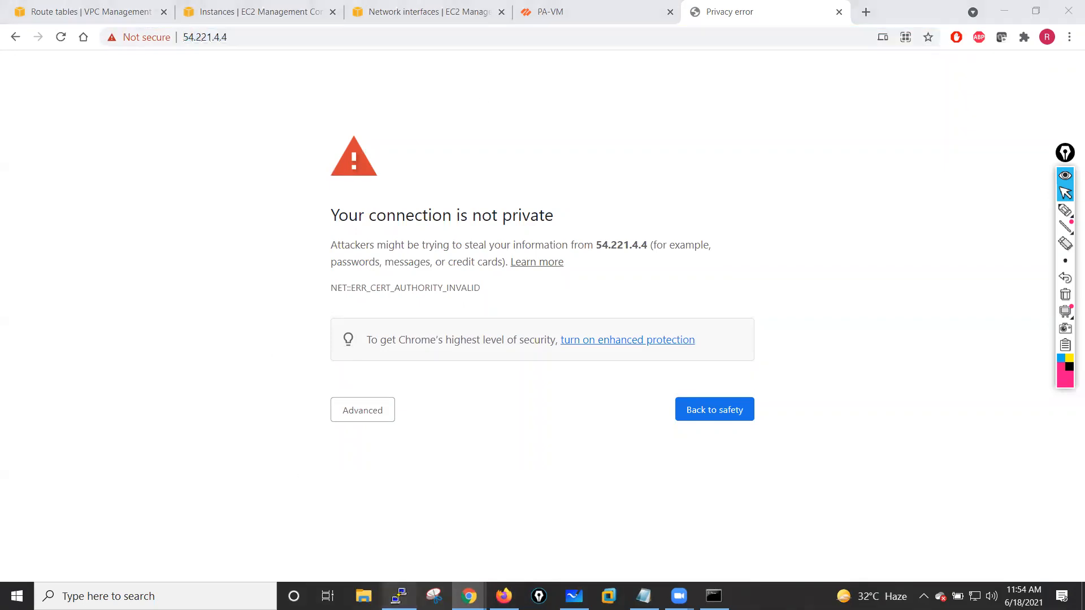
{"action": "right_click", "coordinate": [292, 70]}
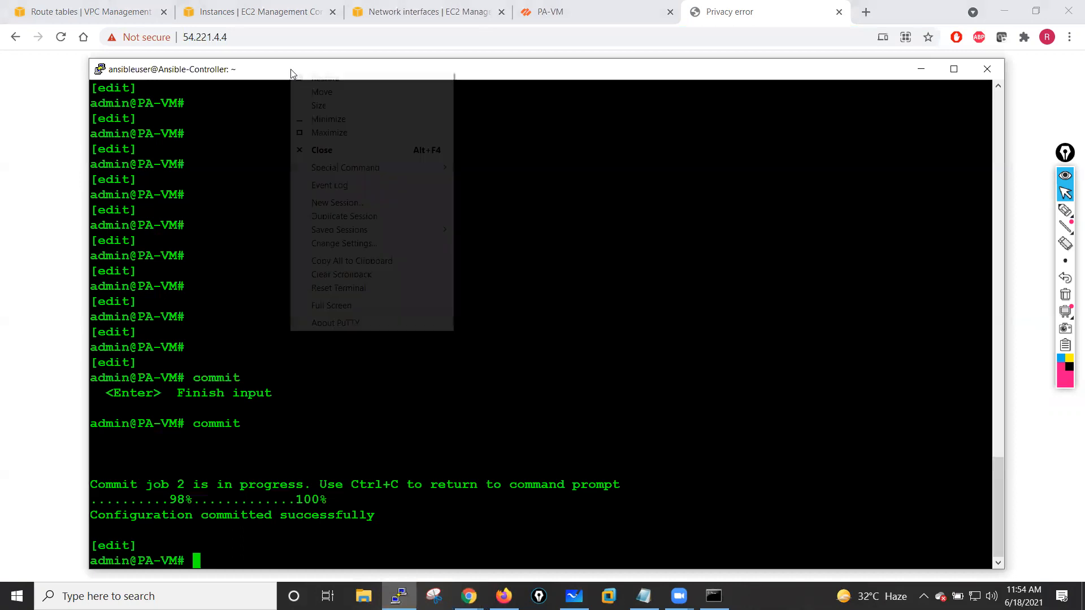
{"action": "left_click", "coordinate": [344, 203]}
{"action": "left_click_drag", "start_coordinate": [582, 232], "coordinate": [502, 233]}
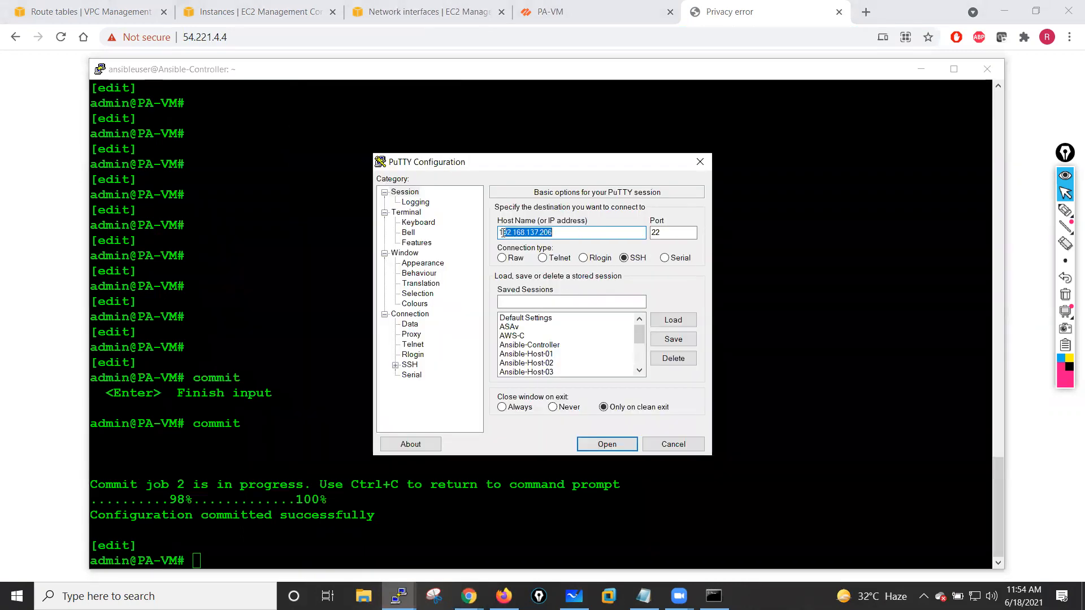
{"action": "key", "text": "ctrl+v"}
{"action": "left_click", "coordinate": [527, 236]}
{"action": "key", "text": "BackSpace"}
{"action": "key", "text": "BackSpace"}
{"action": "key", "text": "BackSpace"}
{"action": "key", "text": "BackSpace"}
{"action": "key", "text": "BackSpace"}
{"action": "key", "text": "BackSpace"}
{"action": "key", "text": "BackSpace"}
{"action": "key", "text": "BackSpace"}
{"action": "key", "text": "BackSpace"}
{"action": "type", "text": "admin@"}
- Load the jan-26-batch private key for SSH authentication and open the connection
{"action": "left_click_drag", "start_coordinate": [639, 335], "coordinate": [637, 354]}
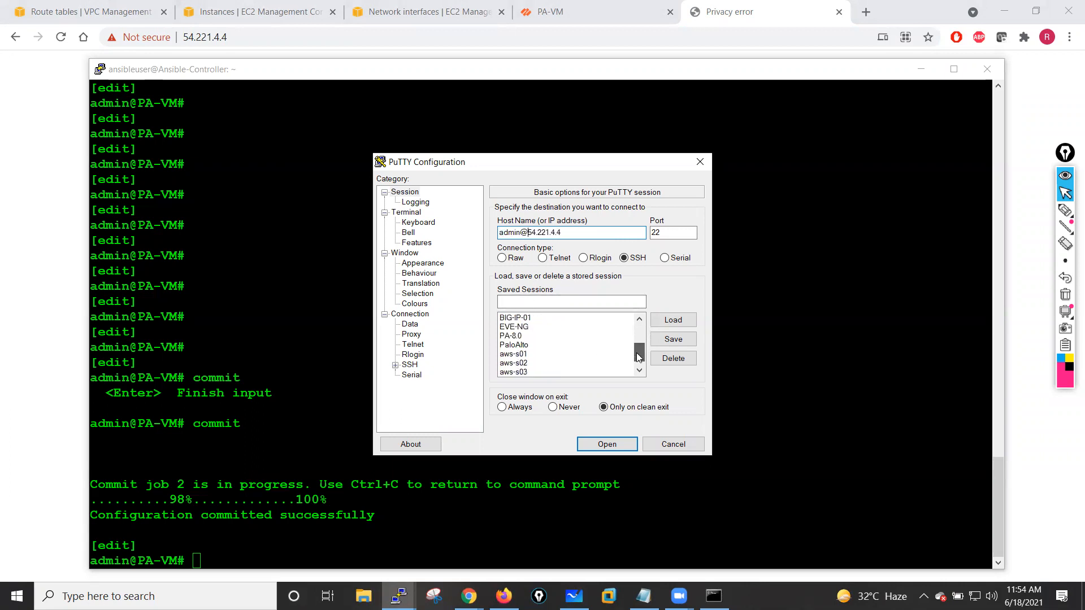
{"action": "left_click", "coordinate": [408, 366]}
{"action": "left_click", "coordinate": [395, 366]}
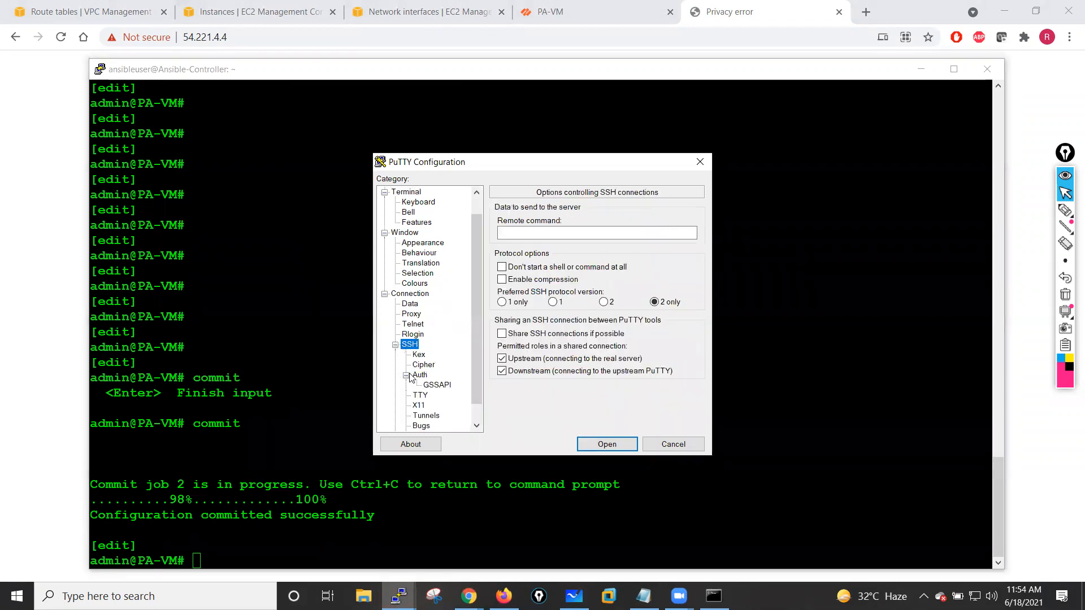
{"action": "left_click", "coordinate": [419, 375]}
{"action": "left_click", "coordinate": [673, 350]}
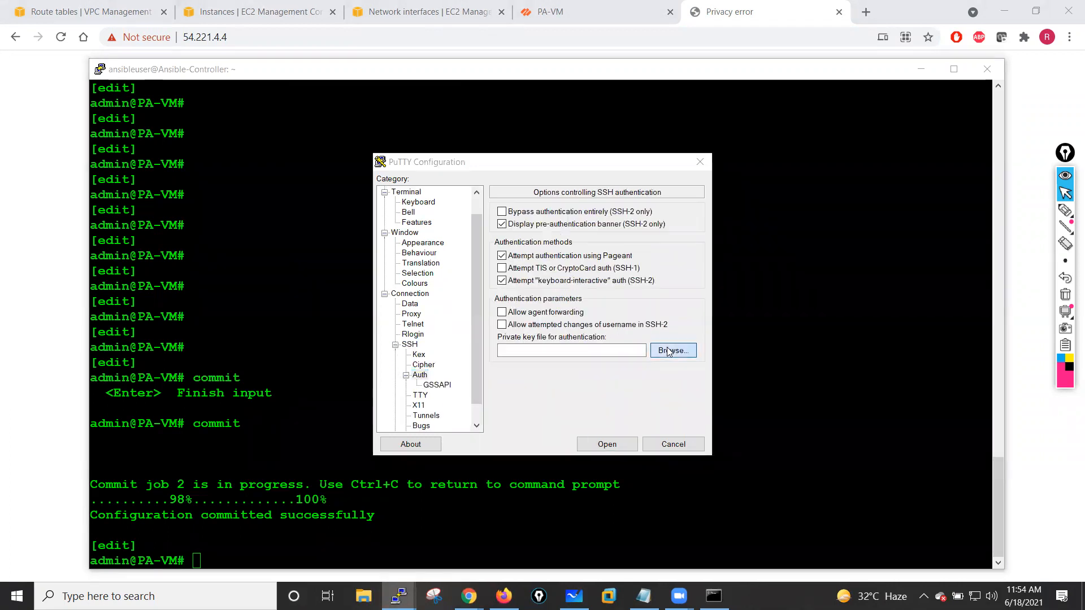
{"action": "left_click", "coordinate": [550, 307]}
{"action": "left_click", "coordinate": [792, 487]}
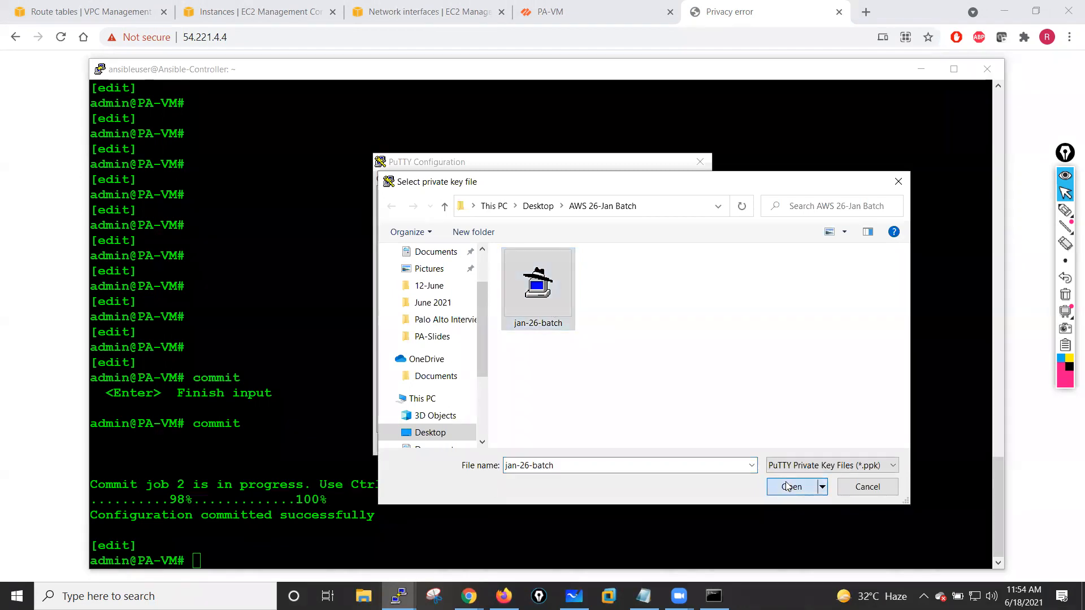
{"action": "left_click", "coordinate": [613, 445]}
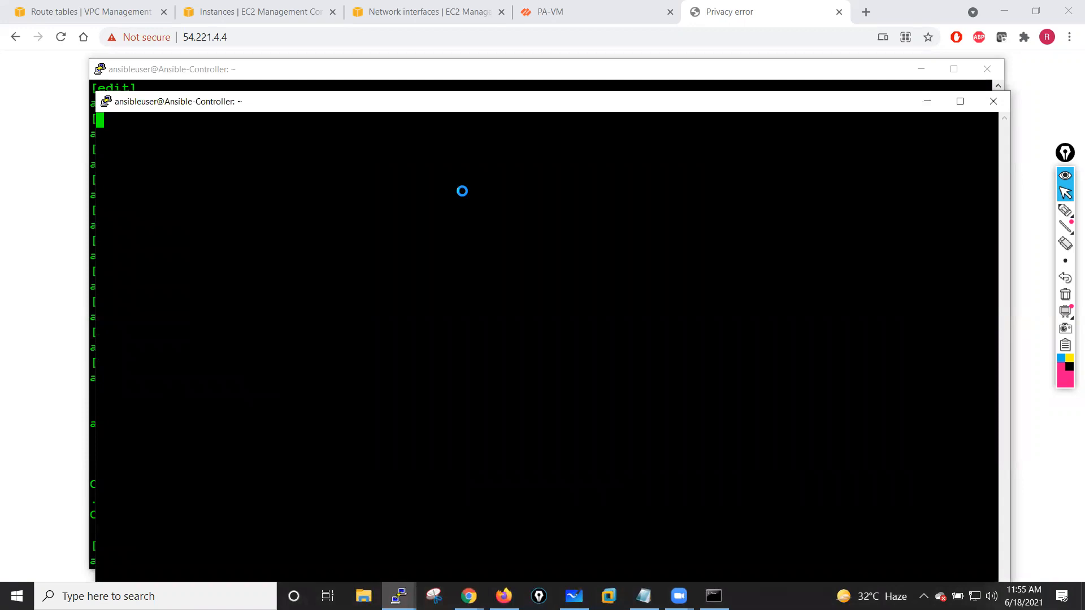
{"action": "left_click", "coordinate": [510, 399]}
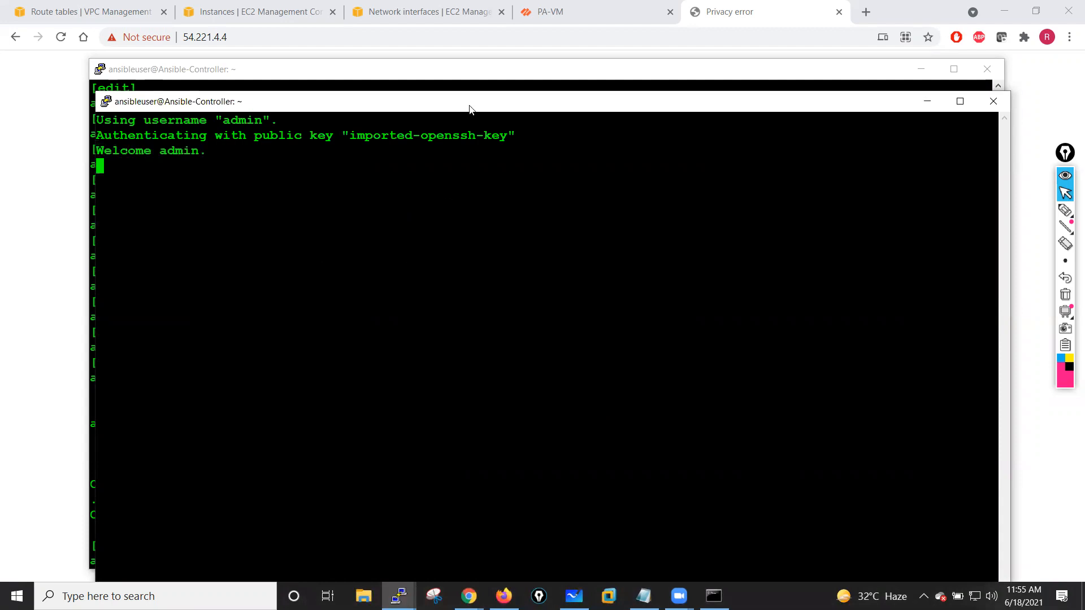
- Enter configuration mode on the second firewall's CLI
{"action": "left_click_drag", "start_coordinate": [474, 109], "coordinate": [518, 85]}
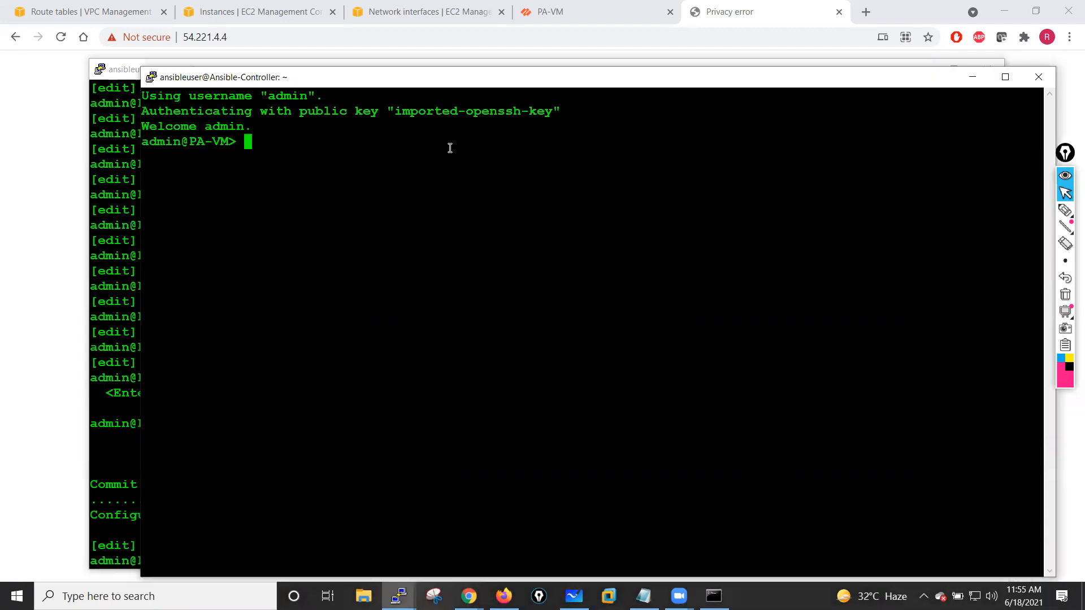
{"action": "type", "text": "configure"}
{"action": "key", "text": "Return"}
{"action": "key", "text": "Return"}
{"action": "key", "text": "Return"}
{"action": "key", "text": "Return"}
{"action": "key", "text": "Return"}
{"action": "key", "text": "Return"}
{"action": "key", "text": "Return"}
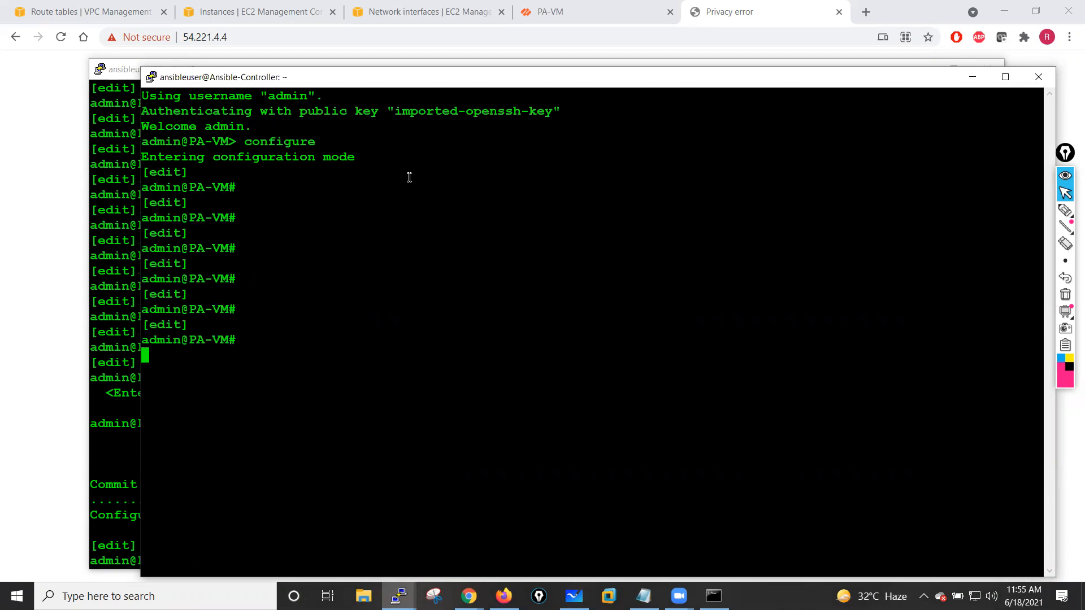
- Set a new admin password on the second firewall with set mgt-config users admin password, entering and confirming it
{"action": "type", "text": "set "}
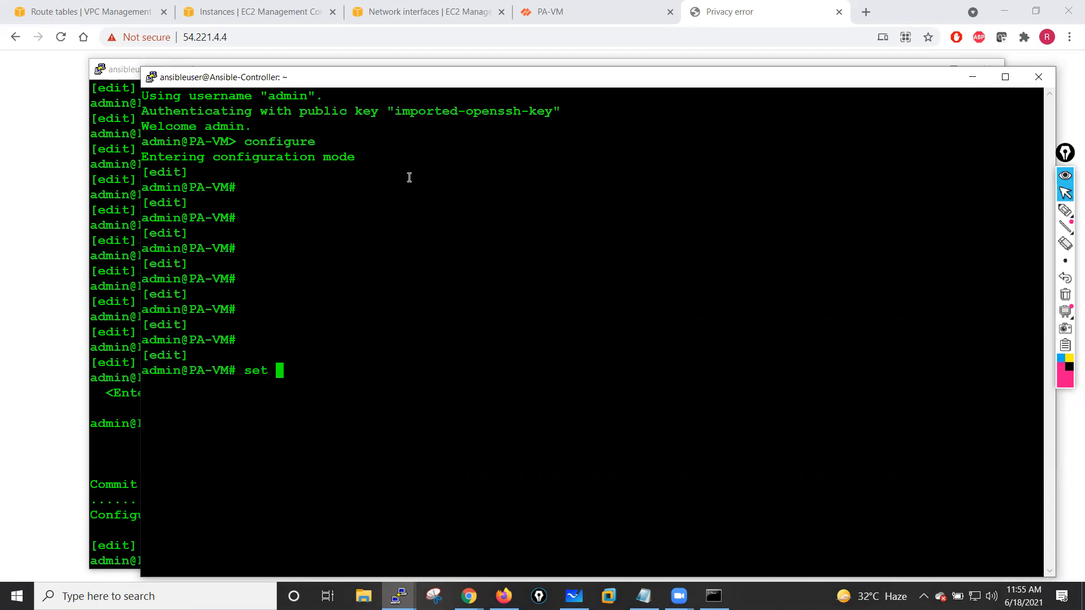
{"action": "type", "text": "mgt-config "}
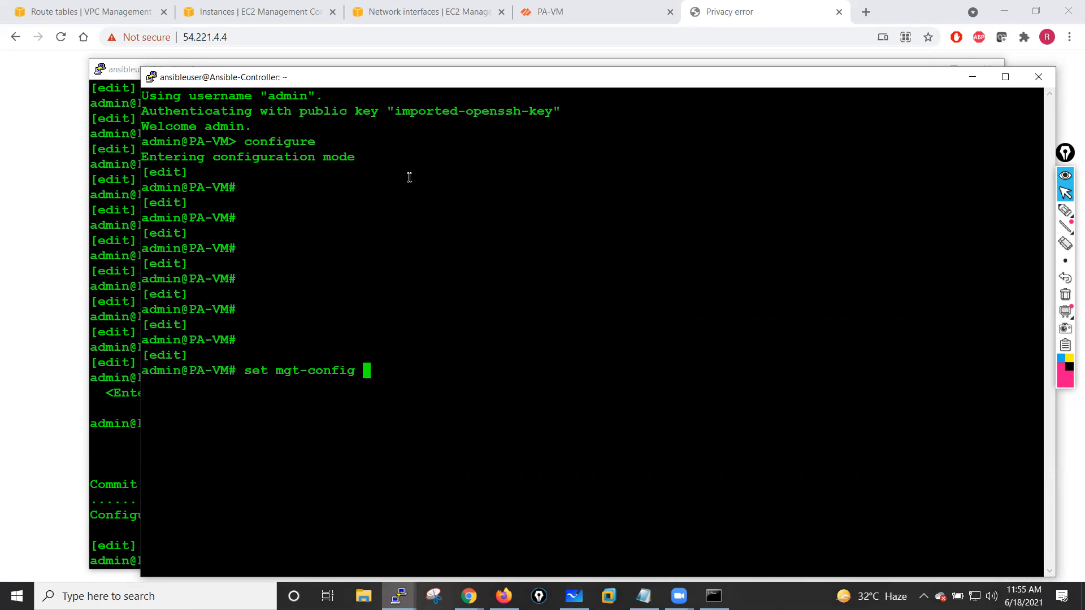
{"action": "type", "text": "users admin password"}
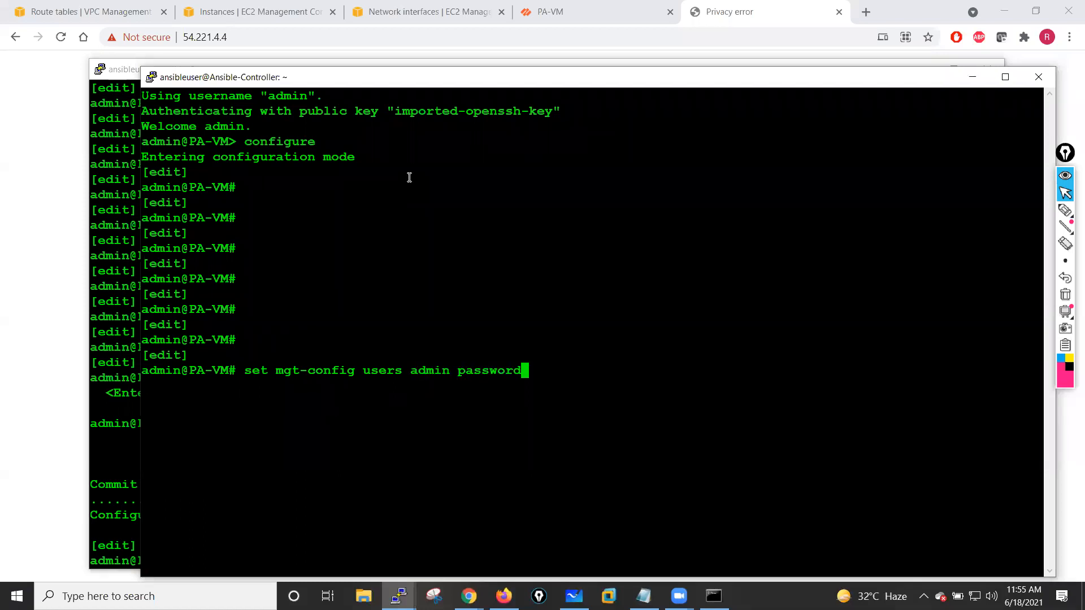
{"action": "key", "text": "Return"}
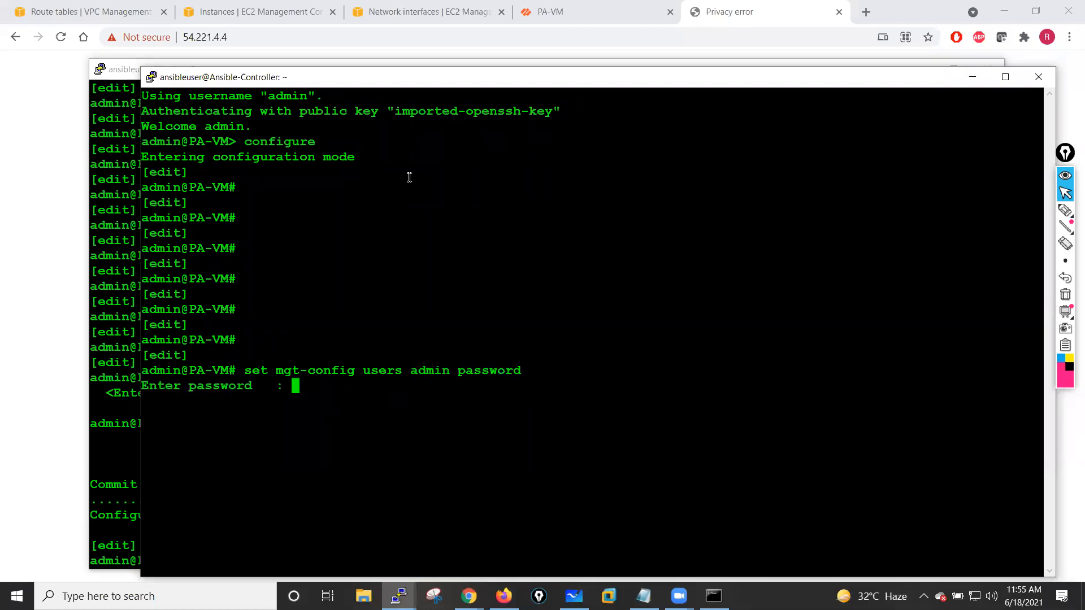
{"action": "key", "text": "Return"}
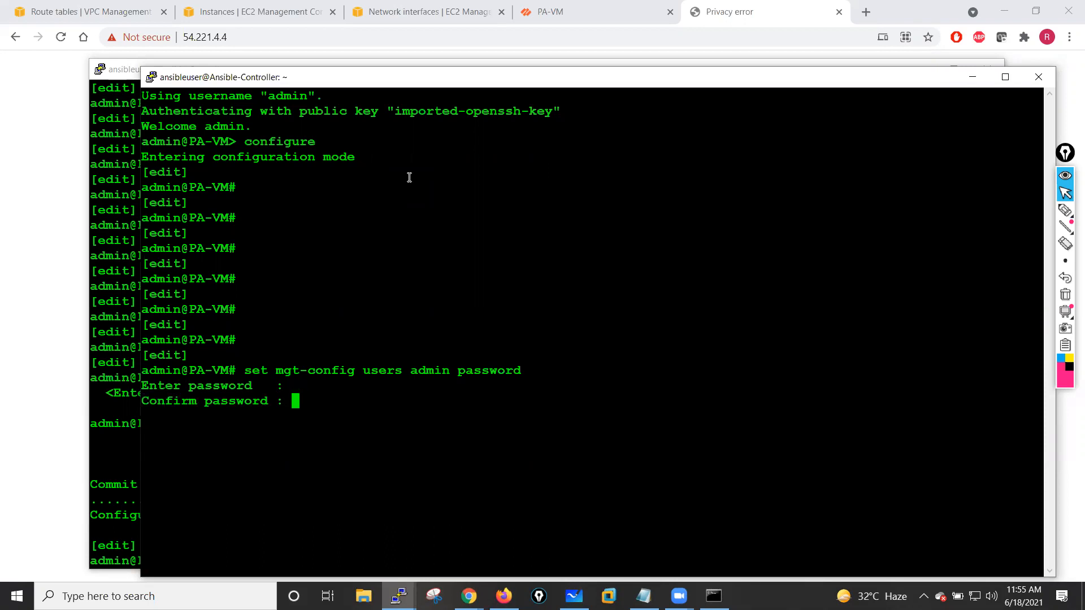
{"action": "key", "text": "Return"}
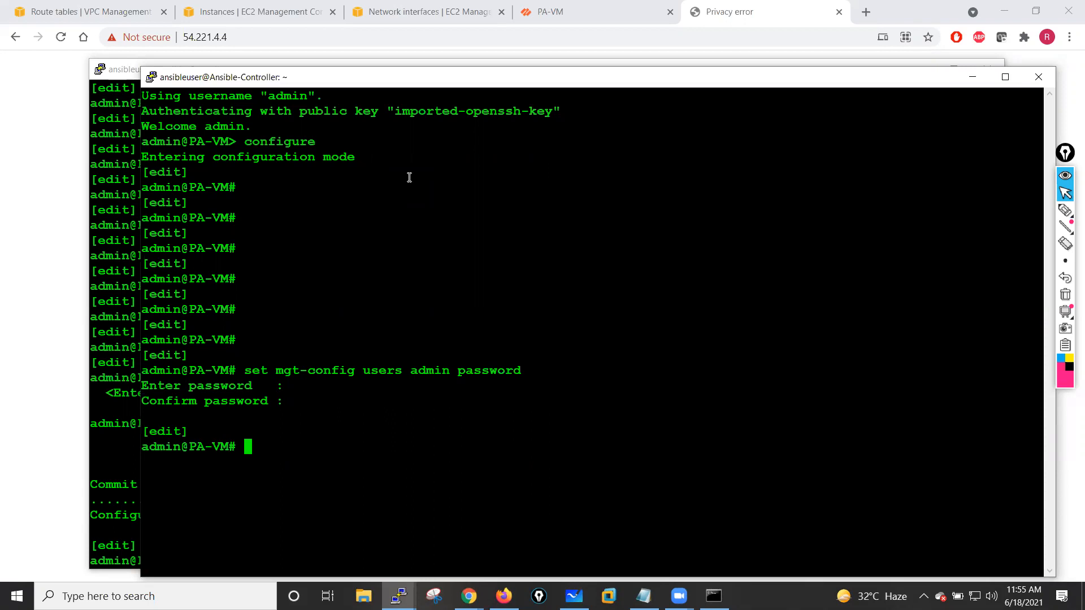
- Commit the configuration on the second firewall
{"action": "key", "text": "Return"}
{"action": "key", "text": "Return"}
{"action": "key", "text": "Return"}
{"action": "key", "text": "Return"}
{"action": "key", "text": "Return"}
{"action": "type", "text": "co"}
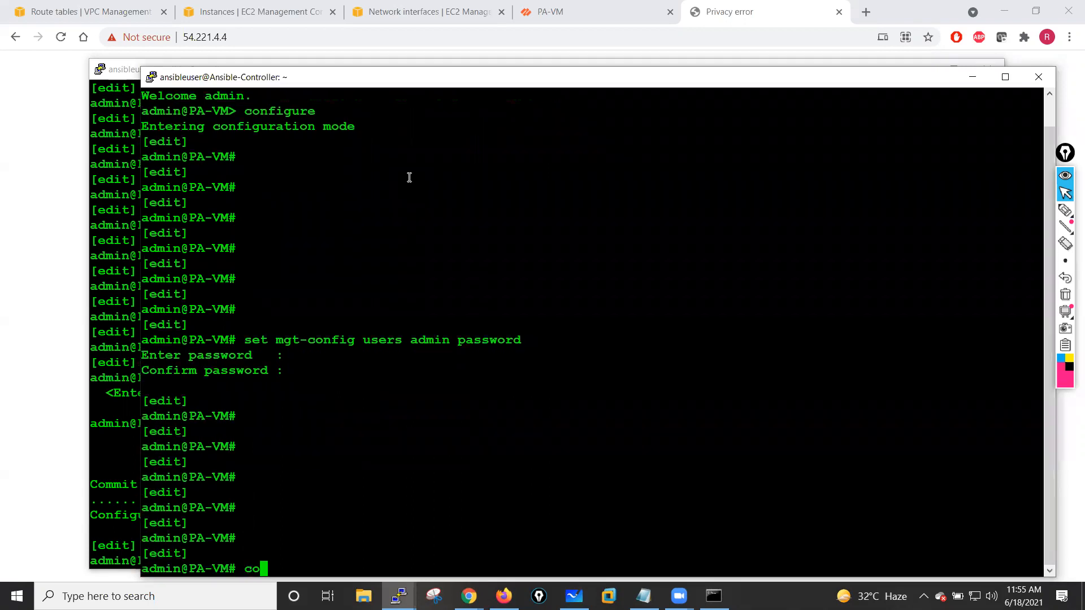
{"action": "type", "text": "mmit"}
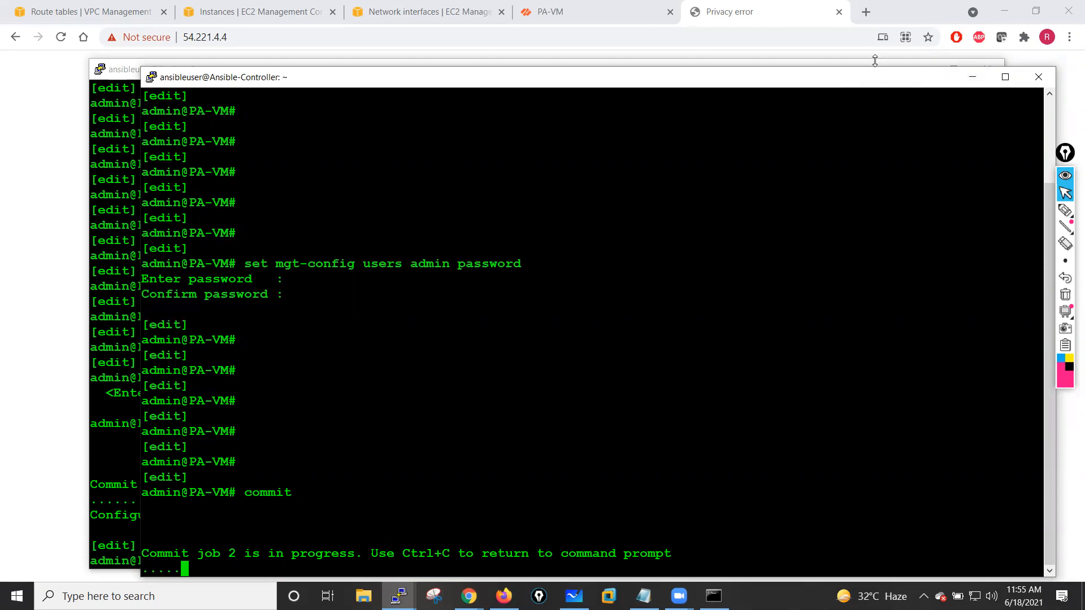
- Switch to the first firewall's CLI session and exit configuration mode
{"action": "left_click", "coordinate": [893, 63]}
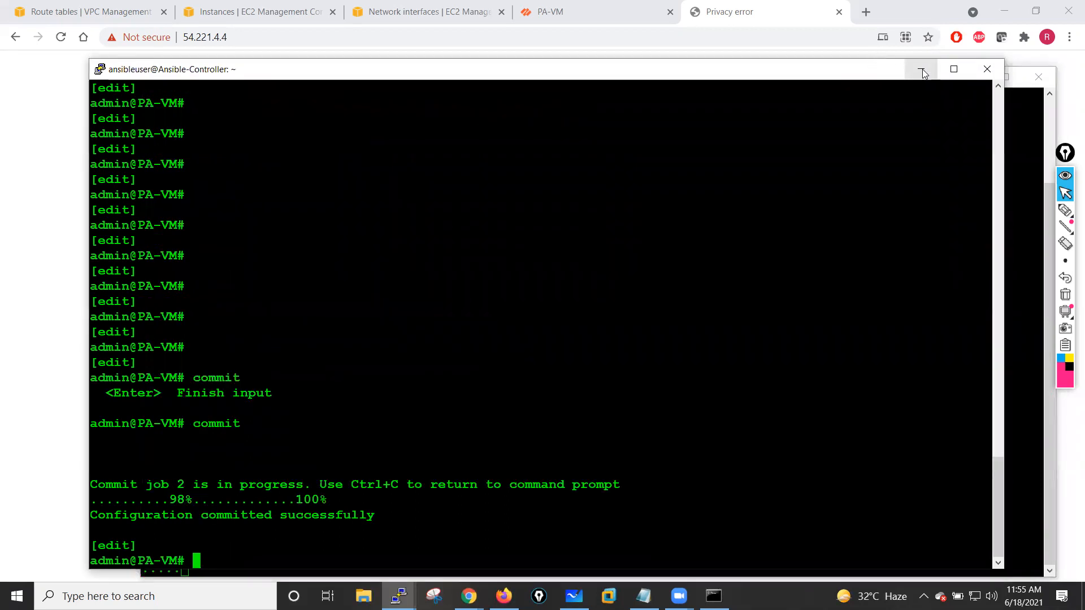
{"action": "left_click", "coordinate": [923, 73]}
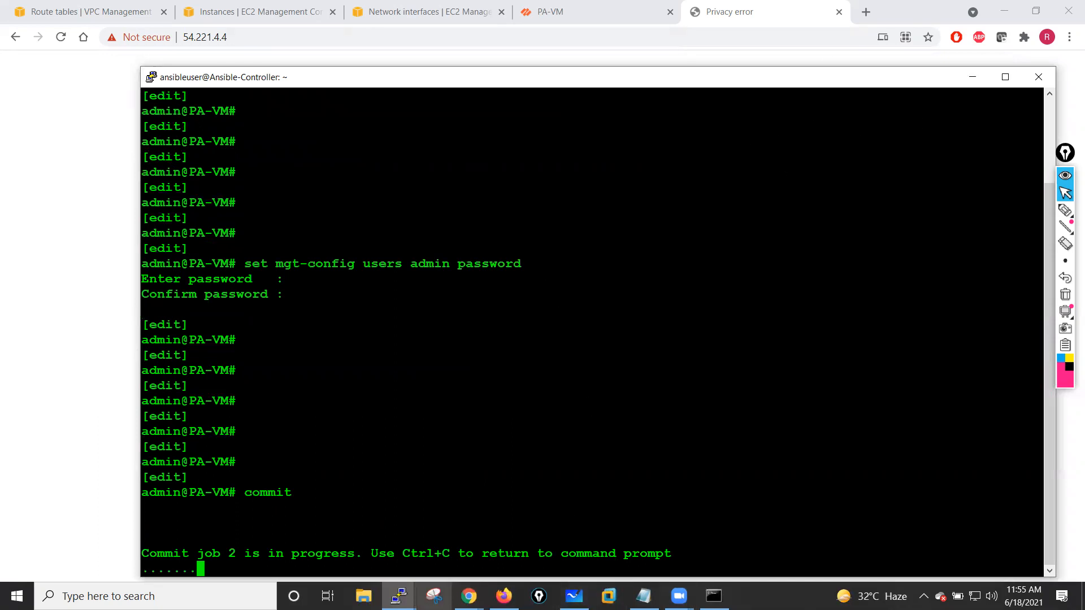
{"action": "left_click", "coordinate": [399, 596]}
{"action": "left_click", "coordinate": [310, 528]}
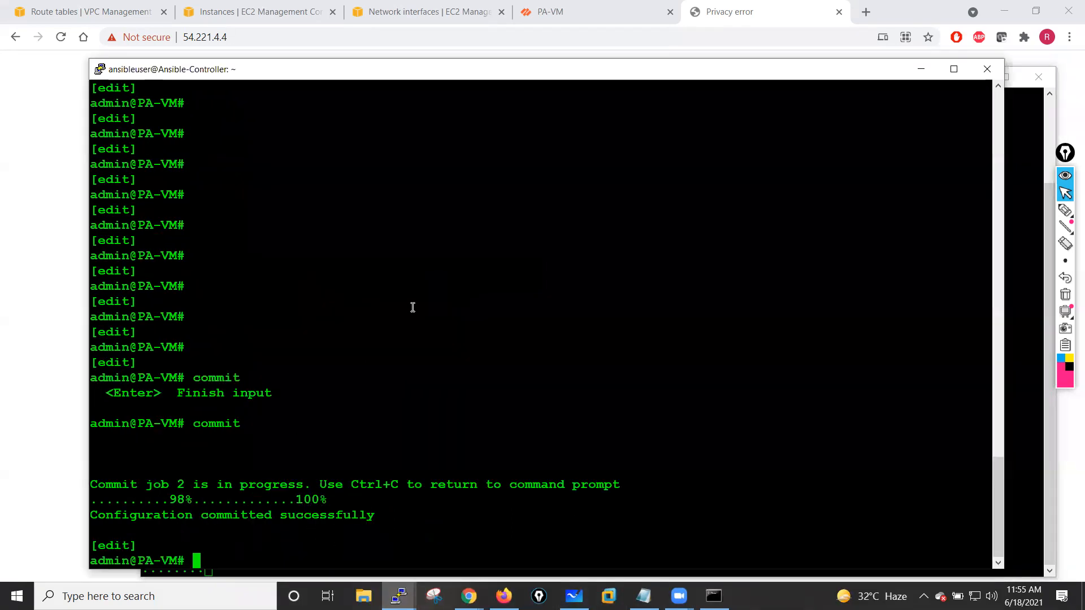
{"action": "left_click_drag", "start_coordinate": [457, 73], "coordinate": [404, 49]}
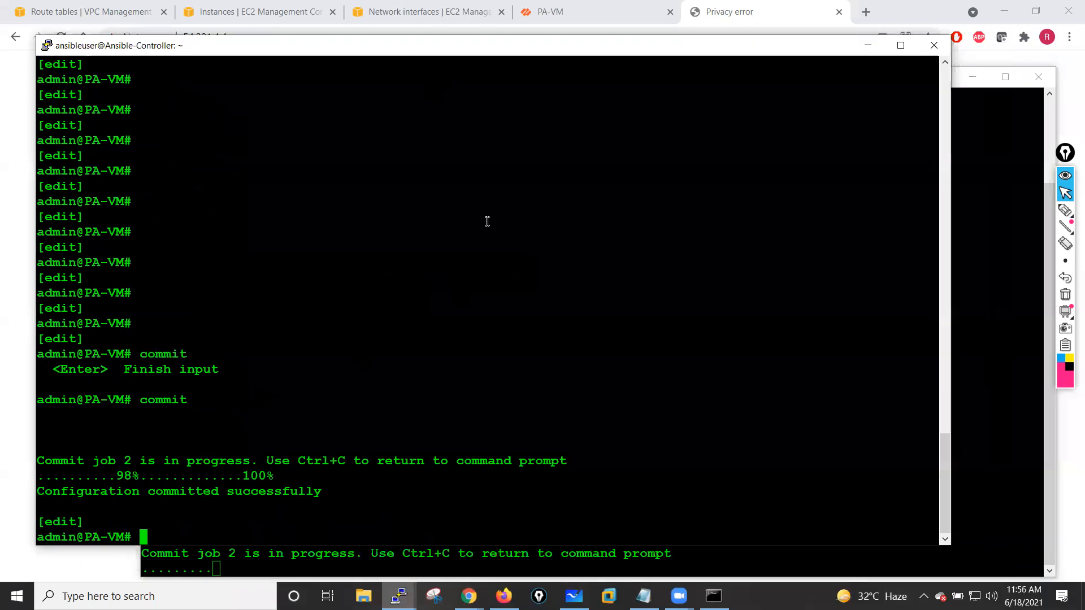
{"action": "key", "text": "Return"}
{"action": "key", "text": "Return"}
{"action": "key", "text": "Return"}
{"action": "type", "text": "exit"}
{"action": "key", "text": "Return"}
{"action": "key", "text": "Return"}
{"action": "key", "text": "Return"}
{"action": "key", "text": "Return"}
{"action": "key", "text": "Return"}
{"action": "key", "text": "Return"}
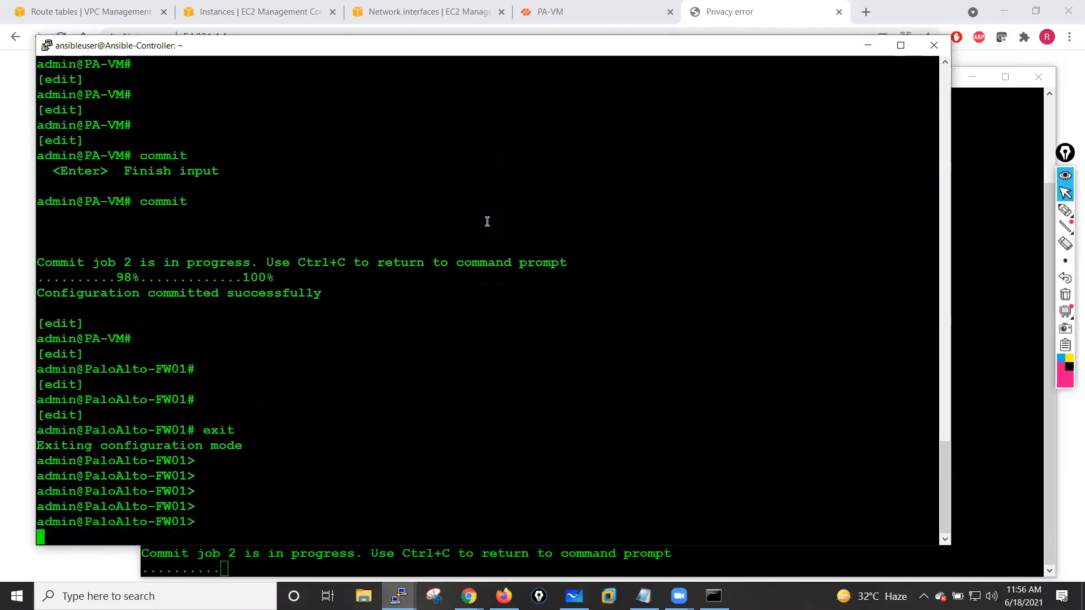
- List the show interface options and run show interface all on the first firewall
{"action": "type", "text": "show interface eth"}
{"action": "key", "text": "question"}
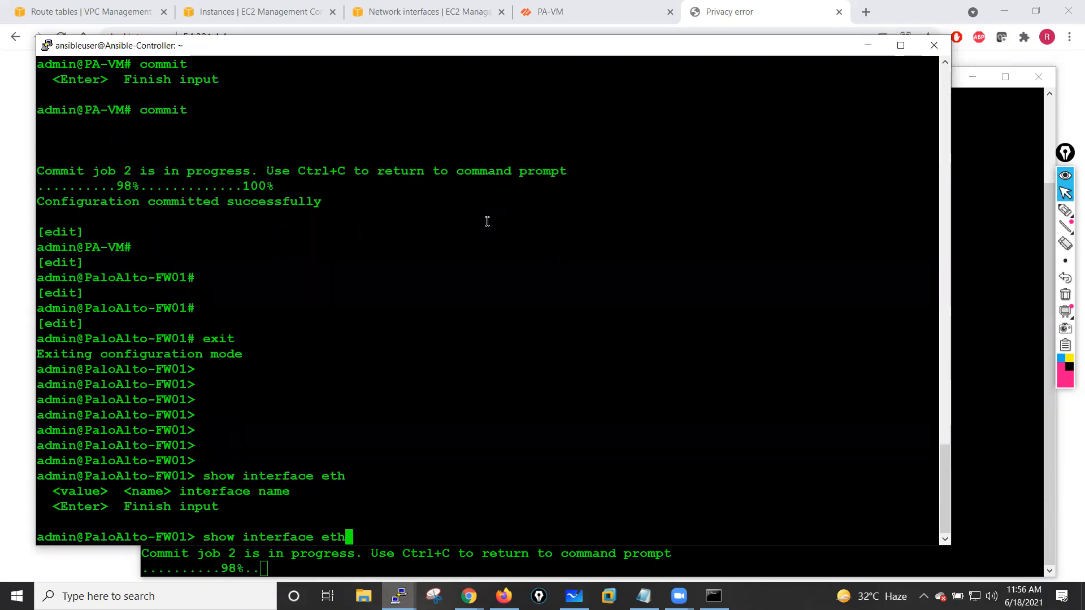
{"action": "key", "text": "BackSpace"}
{"action": "key", "text": "BackSpace"}
{"action": "key", "text": "BackSpace"}
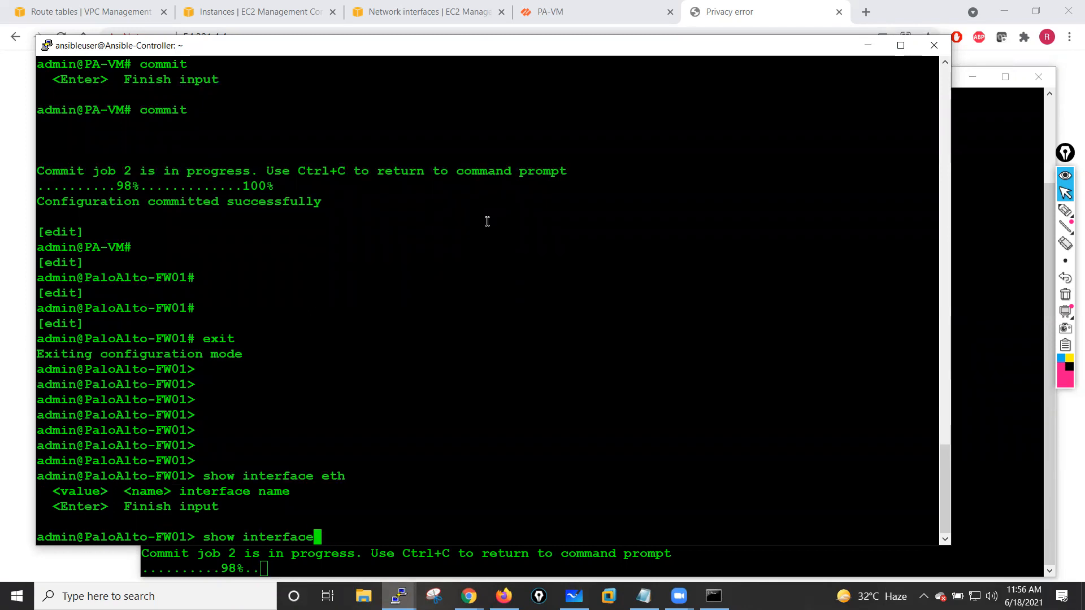
{"action": "key", "text": "question"}
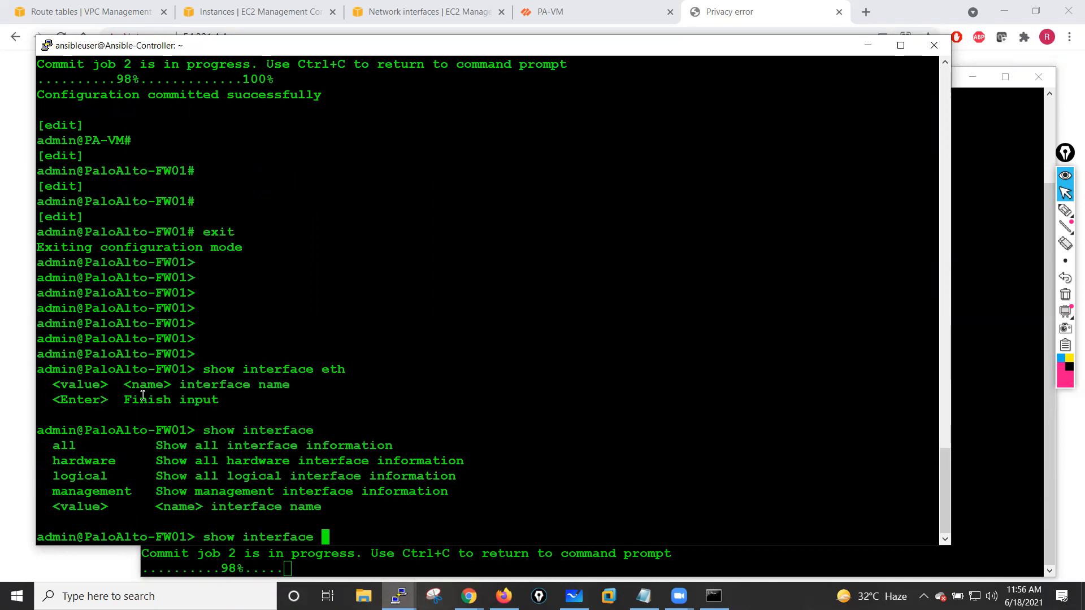
{"action": "double_click", "coordinate": [64, 446]}
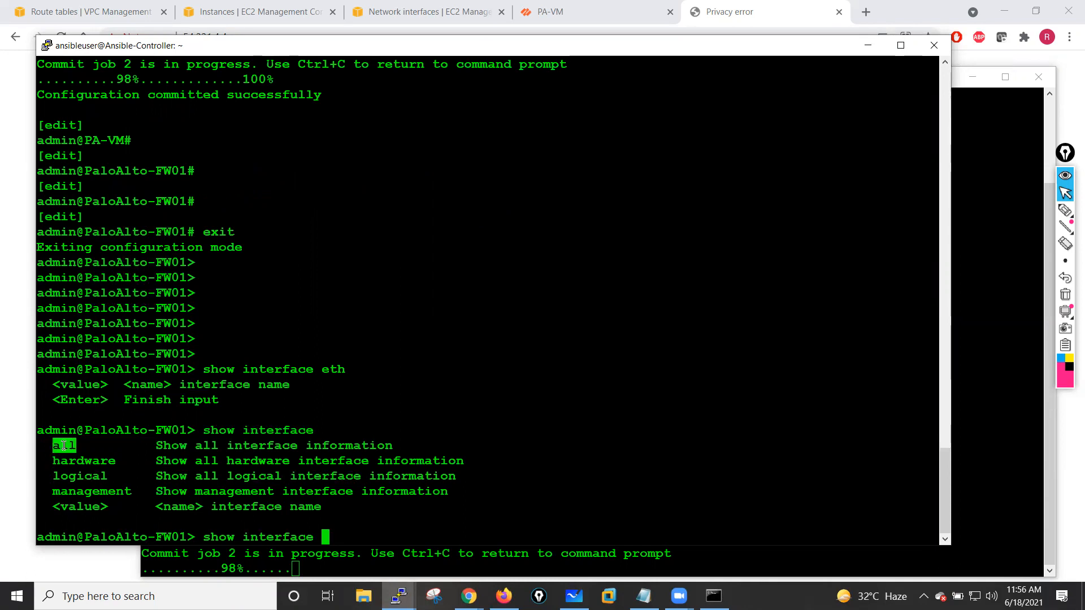
{"action": "right_click", "coordinate": [513, 306]}
{"action": "key", "text": "Return"}
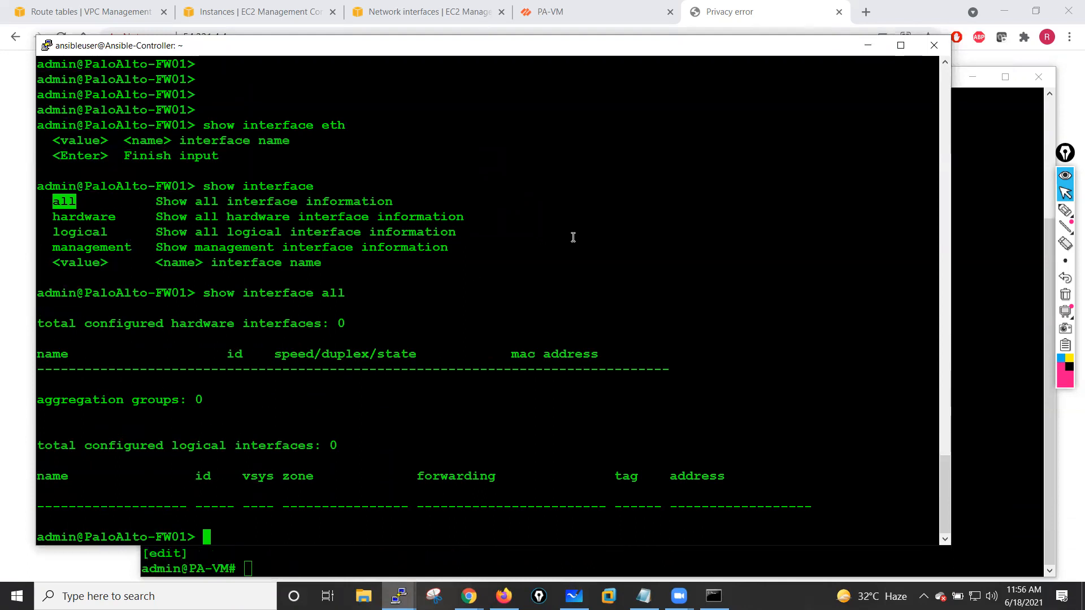
- Run show interface logical on the first firewall to view its logical interfaces
{"action": "key", "text": "Up"}
{"action": "key", "text": "BackSpace"}
{"action": "key", "text": "BackSpace"}
{"action": "key", "text": "BackSpace"}
{"action": "key", "text": "BackSpace"}
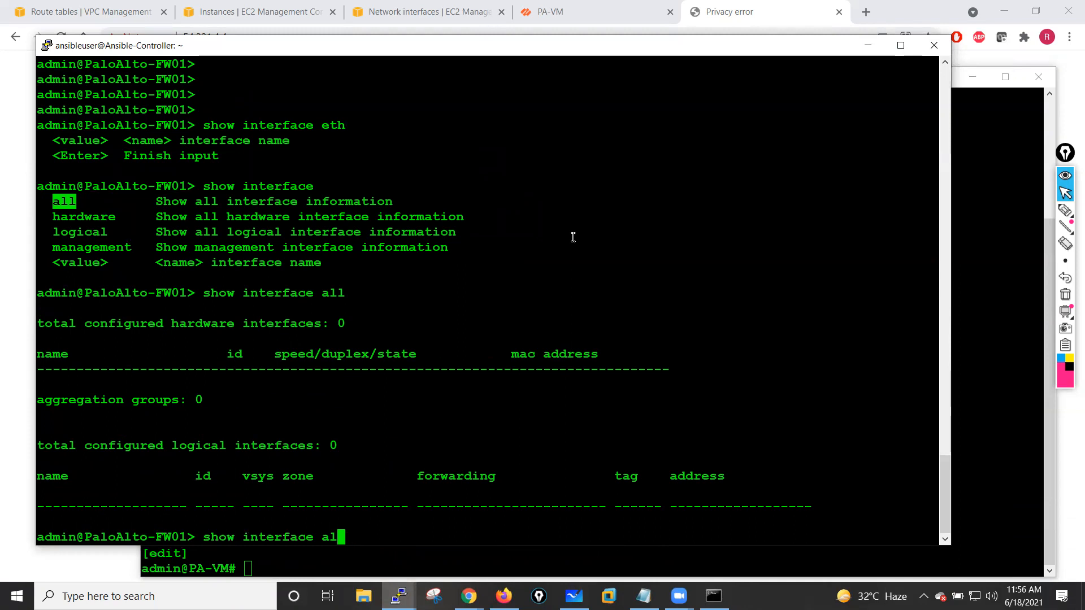
{"action": "key", "text": "question"}
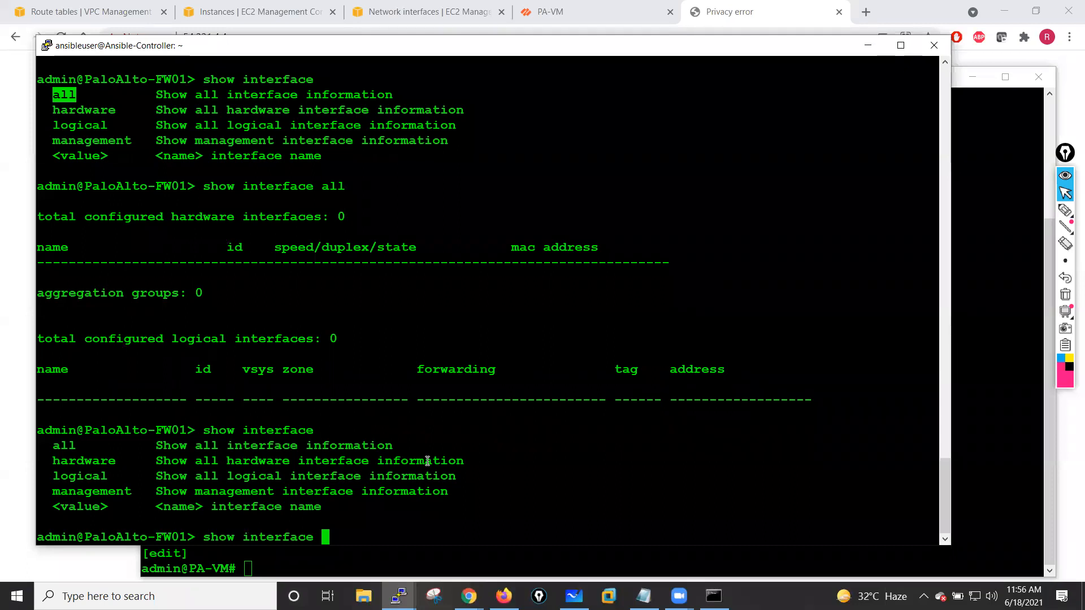
{"action": "type", "text": "logical"}
{"action": "key", "text": "question"}
{"action": "key", "text": "Return"}
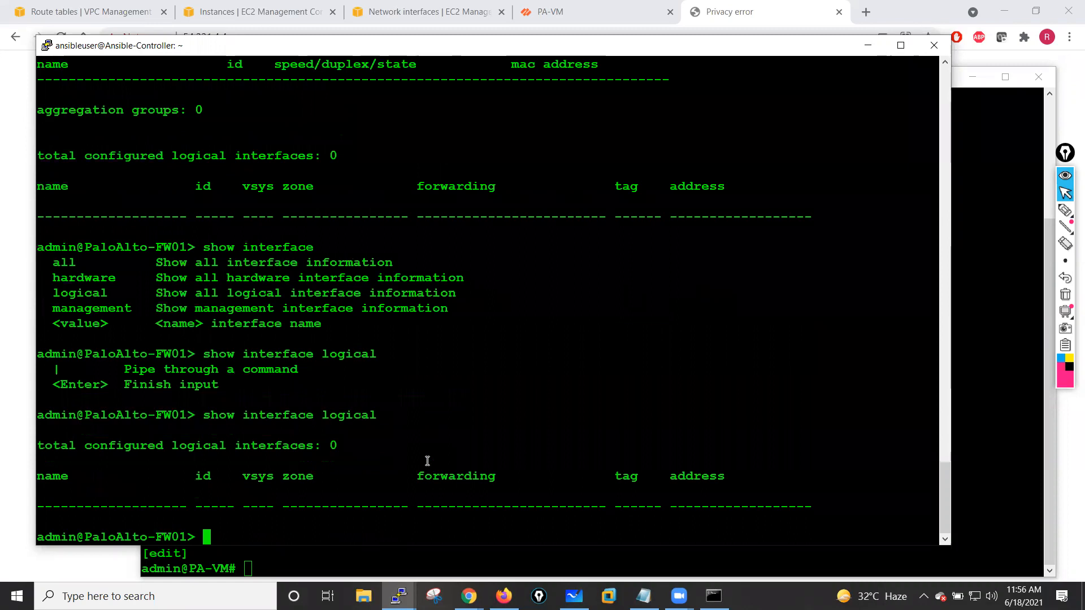
{"action": "key", "text": "Return"}
{"action": "key", "text": "Return"}
{"action": "key", "text": "Return"}
{"action": "key", "text": "Return"}
{"action": "key", "text": "Return"}
{"action": "key", "text": "Return"}
{"action": "key", "text": "Return"}
{"action": "key", "text": "Return"}
{"action": "key", "text": "Return"}
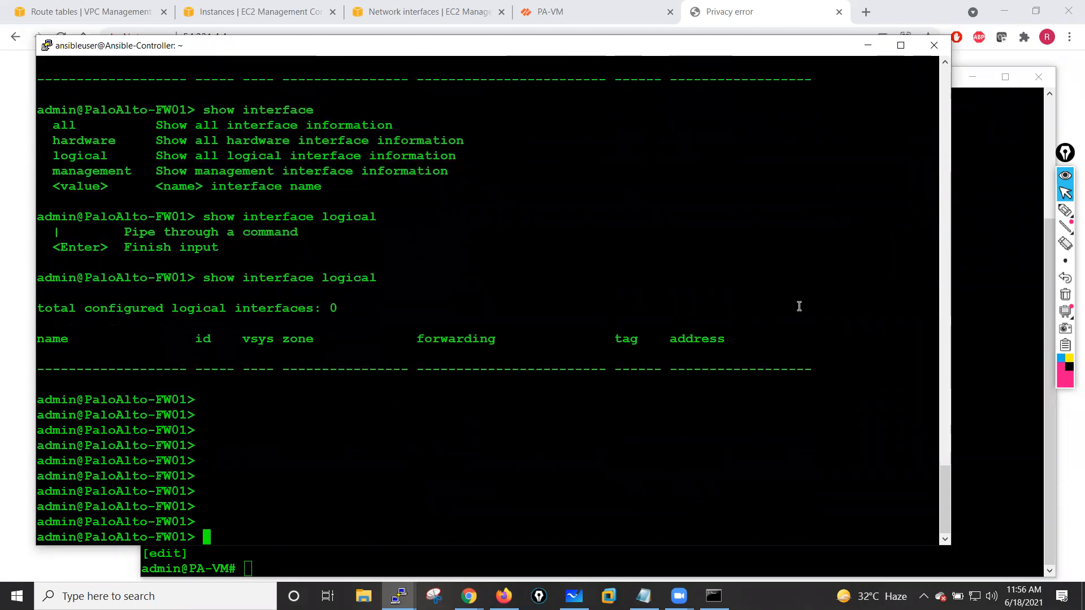
- Proceed past the certificate warning for 54.221.4.4 and refresh the first firewall's interfaces page
{"action": "left_click", "coordinate": [974, 277]}
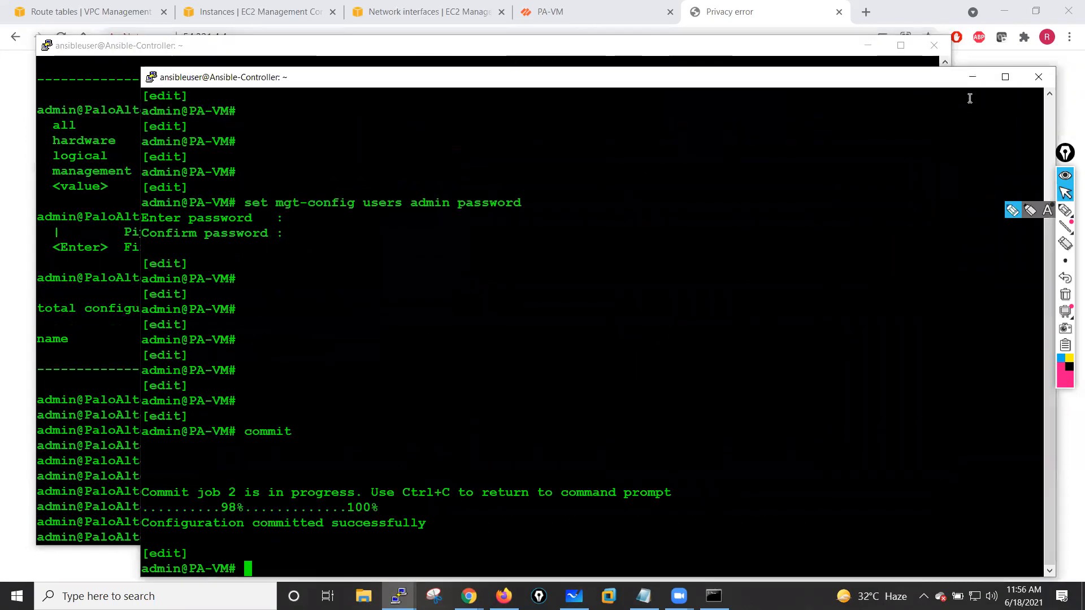
{"action": "left_click", "coordinate": [969, 76]}
{"action": "left_click", "coordinate": [873, 43]}
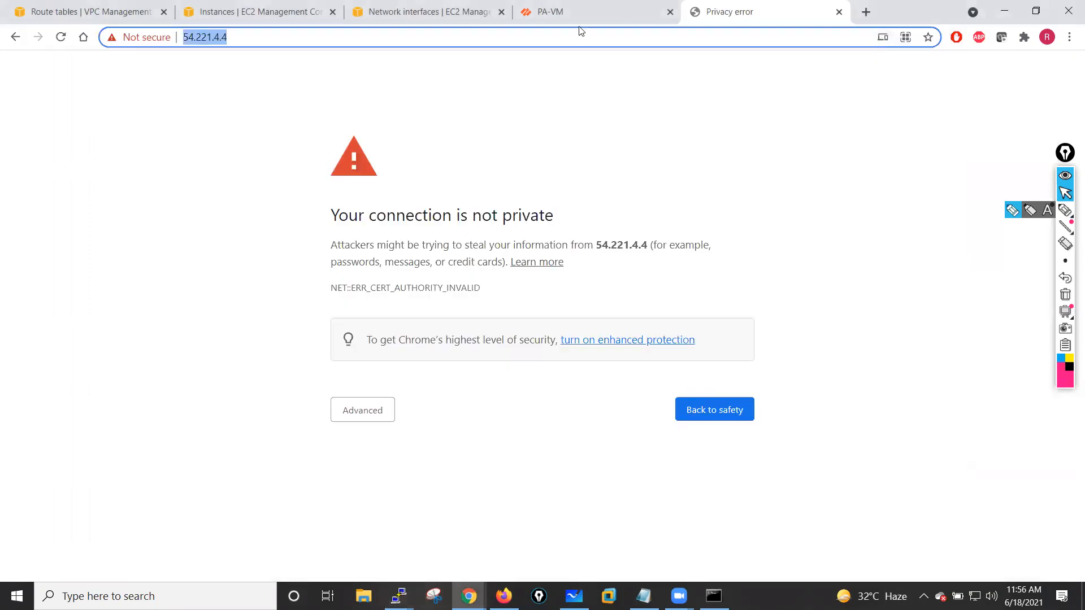
{"action": "left_click", "coordinate": [367, 412]}
{"action": "left_click", "coordinate": [405, 518]}
{"action": "left_click", "coordinate": [598, 17]}
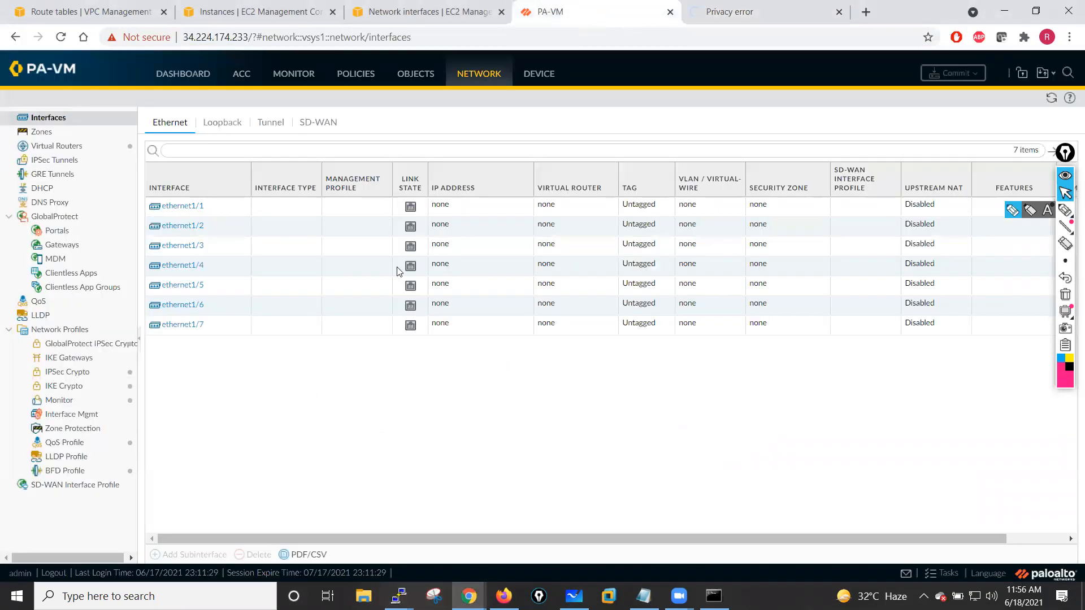
{"action": "left_click", "coordinate": [1050, 98]}
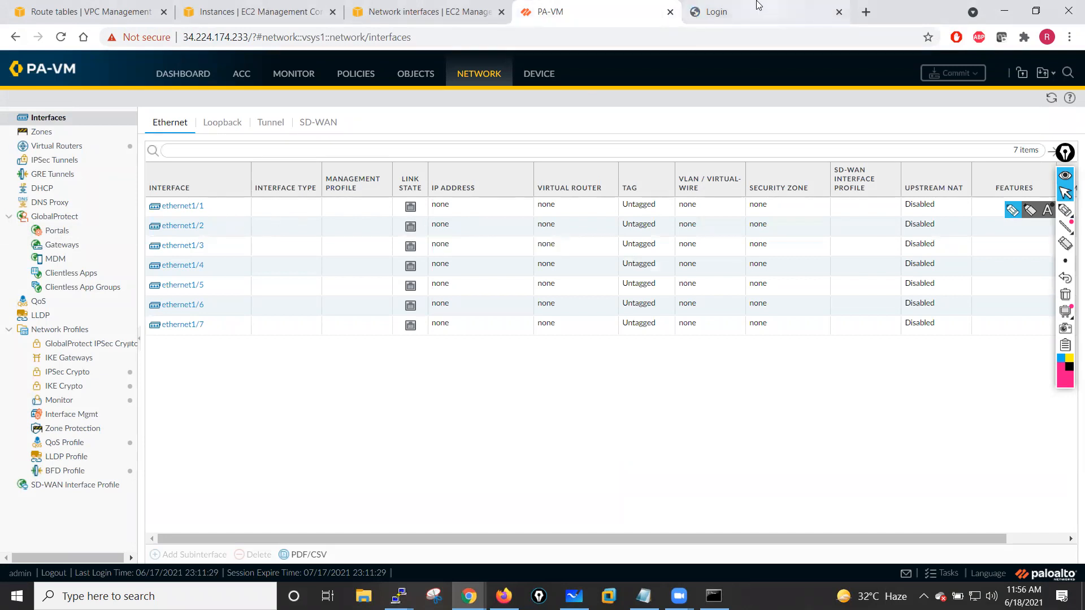
- Log in to the second firewall's web UI as admin with the new password
{"action": "left_click", "coordinate": [735, 11]}
{"action": "type", "text": "admin"}
{"action": "key", "text": "Tab"}
{"action": "type", "text": "•••"}
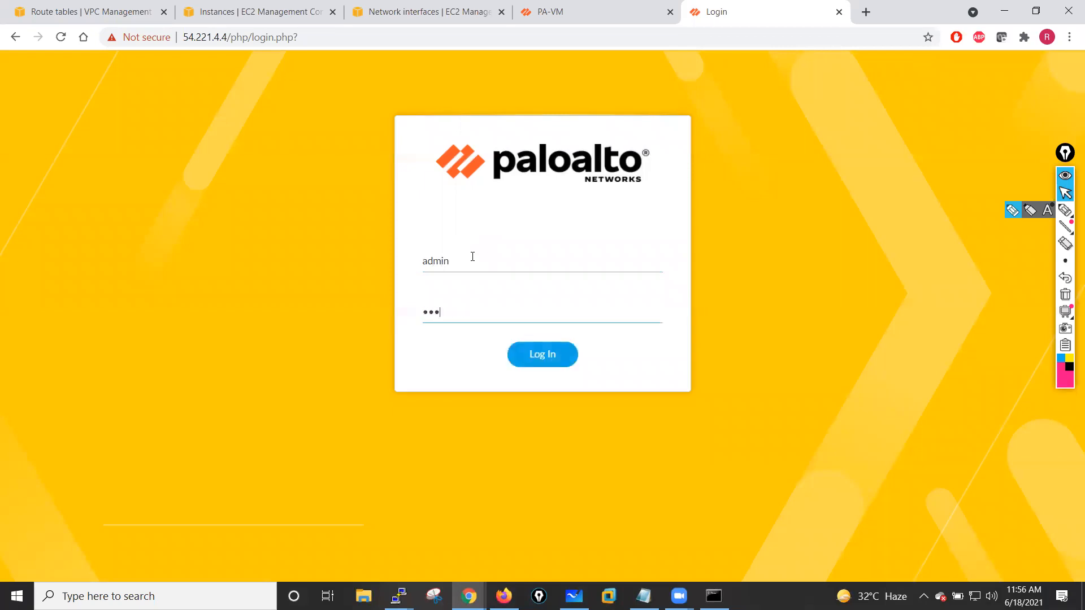
{"action": "type", "text": "••••••"}
{"action": "left_click", "coordinate": [542, 362]}
- Refresh the EC2 instances list
{"action": "left_click", "coordinate": [642, 8]}
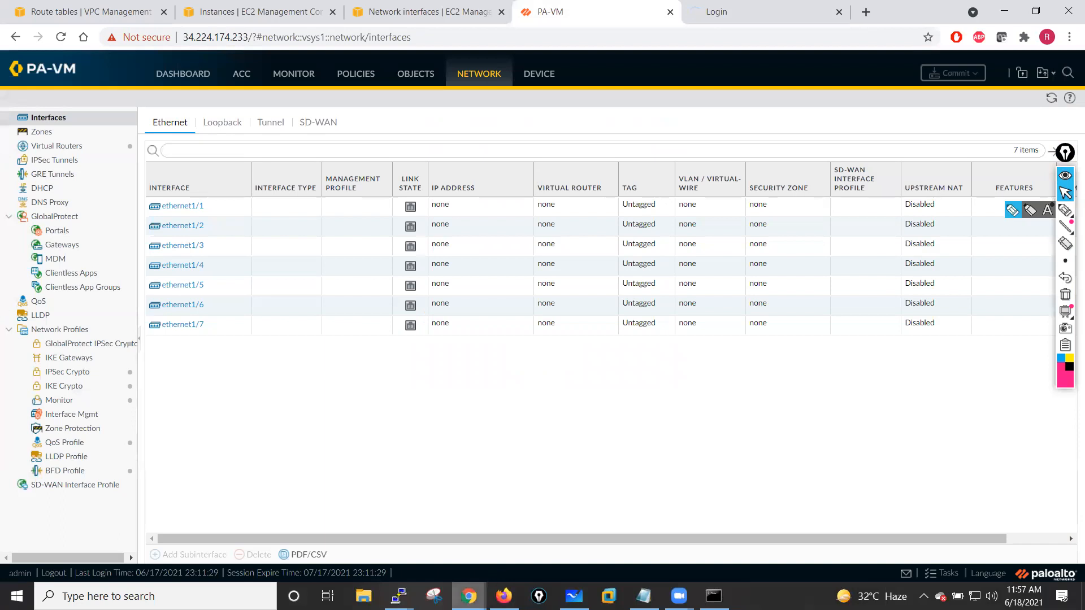
{"action": "left_click", "coordinate": [250, 7]}
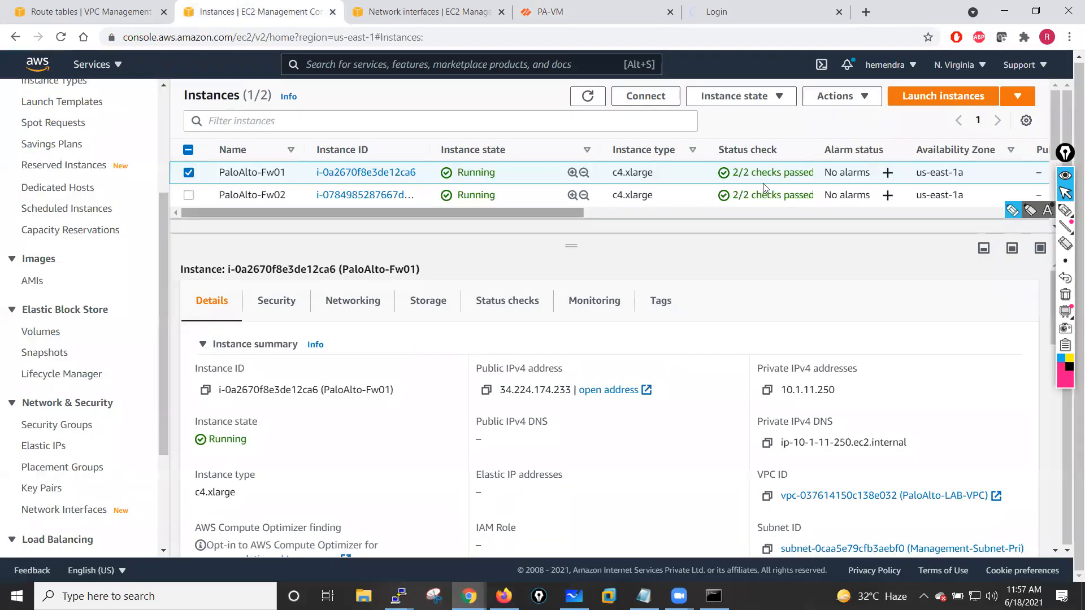
{"action": "left_click", "coordinate": [590, 97]}
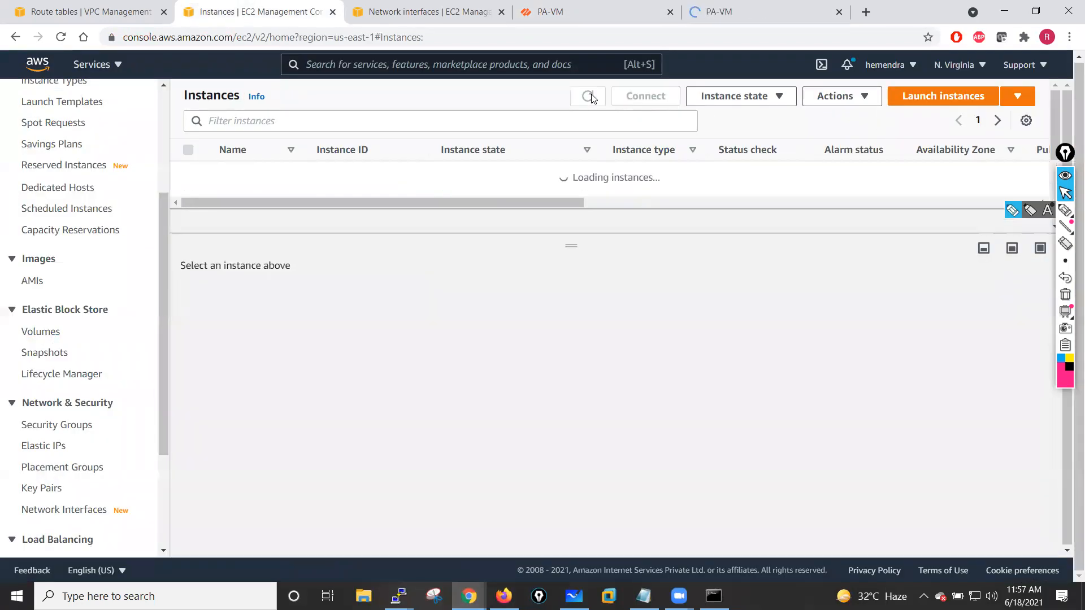
- Select the Inside-NIC network interface and enlarge its details pane
{"action": "left_click", "coordinate": [399, 10]}
{"action": "left_click", "coordinate": [786, 102]}
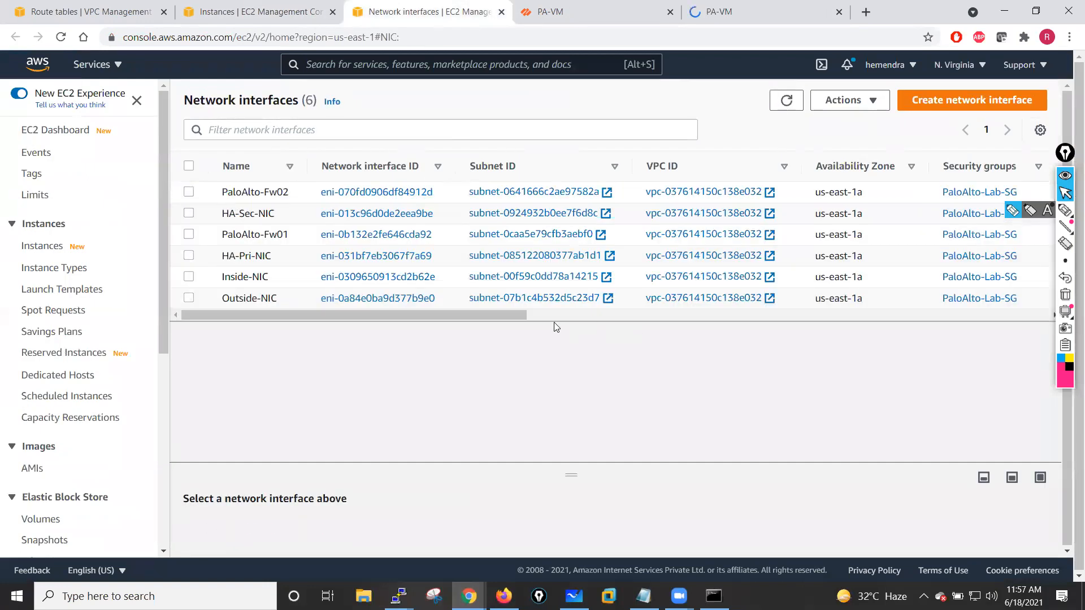
{"action": "left_click", "coordinate": [189, 193]}
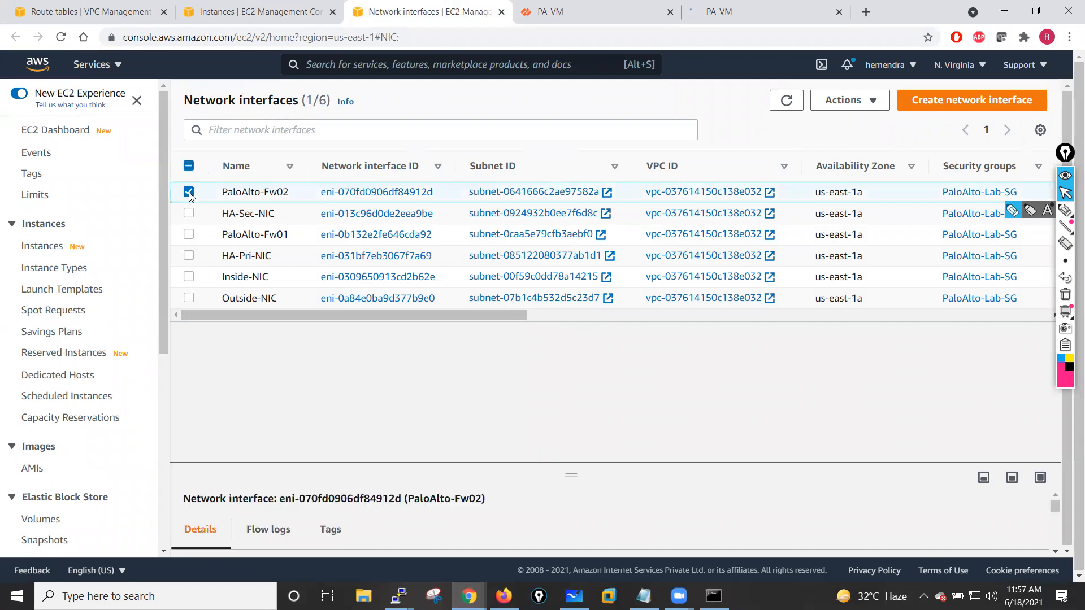
{"action": "left_click", "coordinate": [188, 193]}
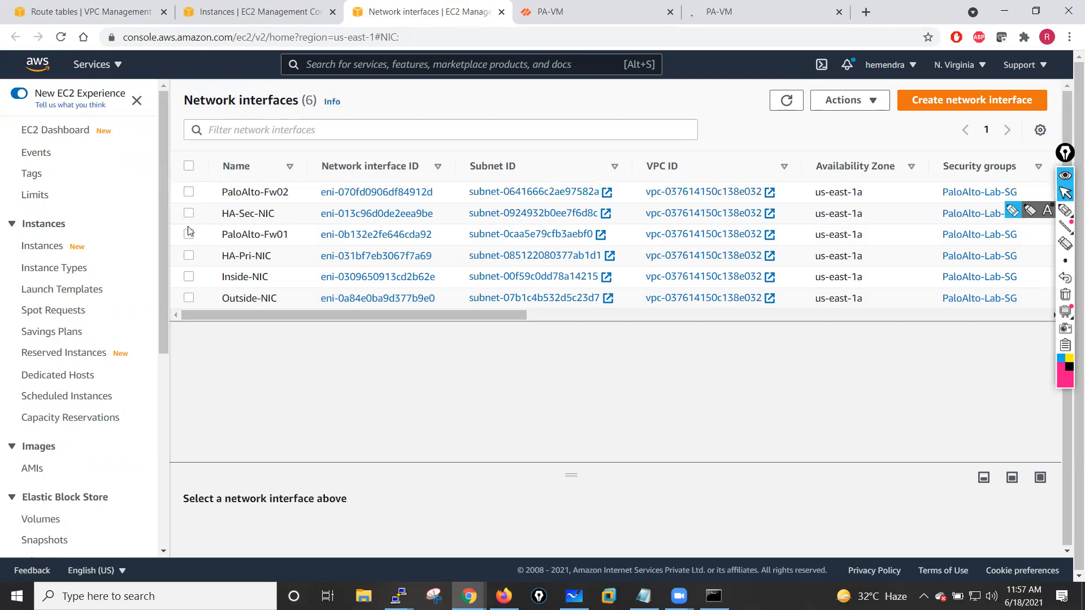
{"action": "left_click", "coordinate": [189, 277]}
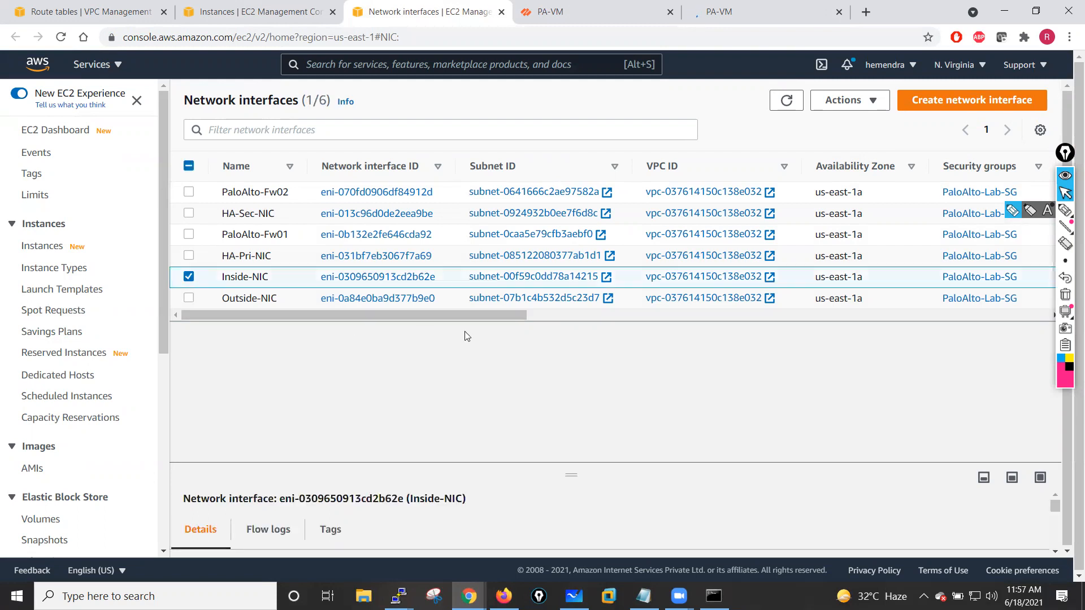
{"action": "left_click_drag", "start_coordinate": [568, 447], "coordinate": [583, 332]}
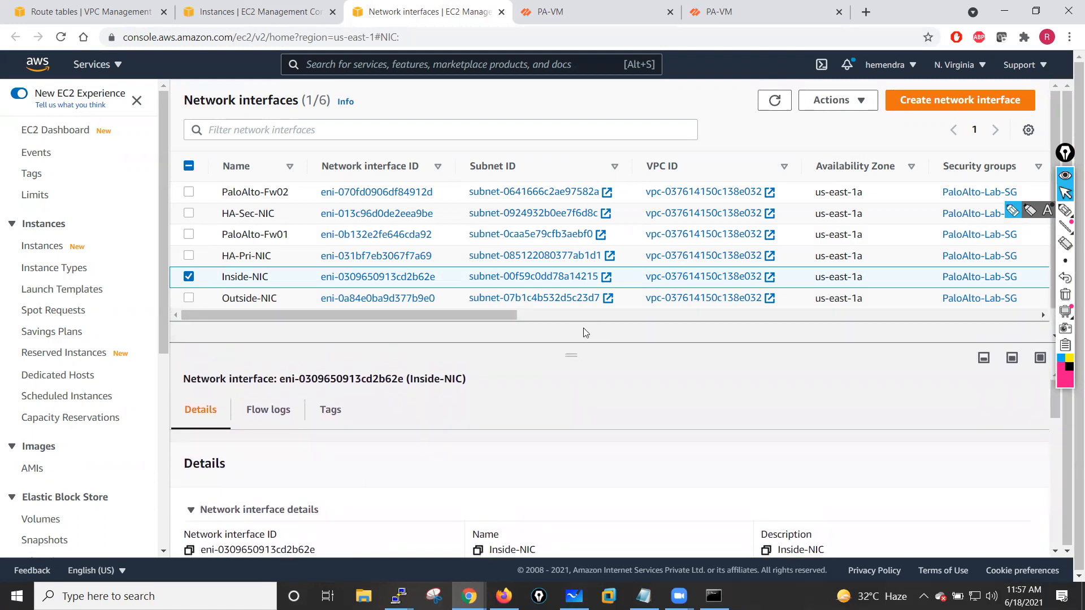
- Examine the Inside-NIC network interface details
{"action": "left_click_drag", "start_coordinate": [1065, 155], "coordinate": [1067, 208]}
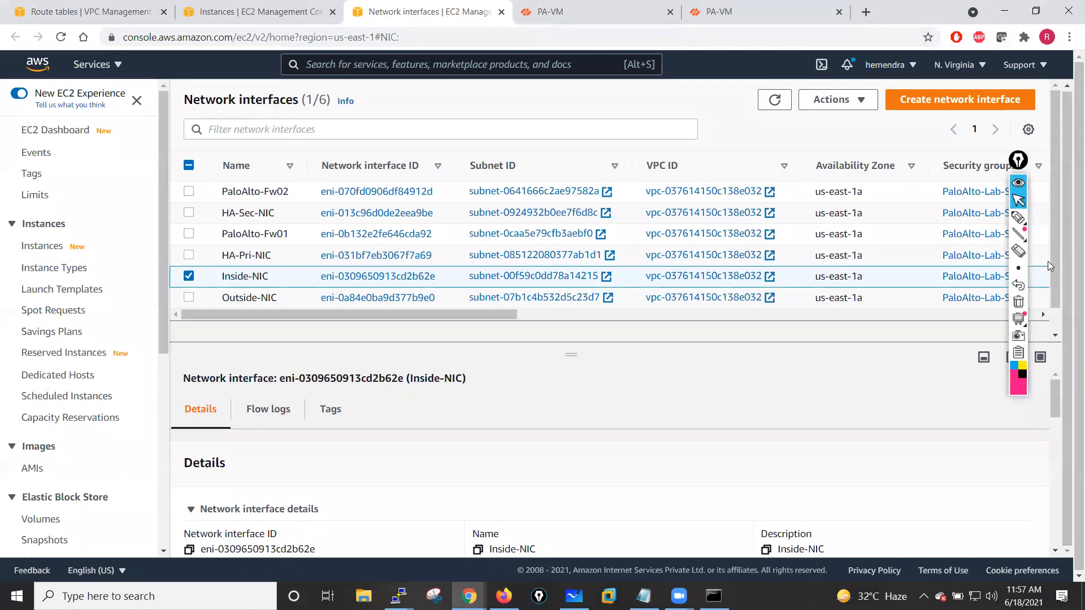
{"action": "left_click_drag", "start_coordinate": [1052, 271], "coordinate": [1055, 293]}
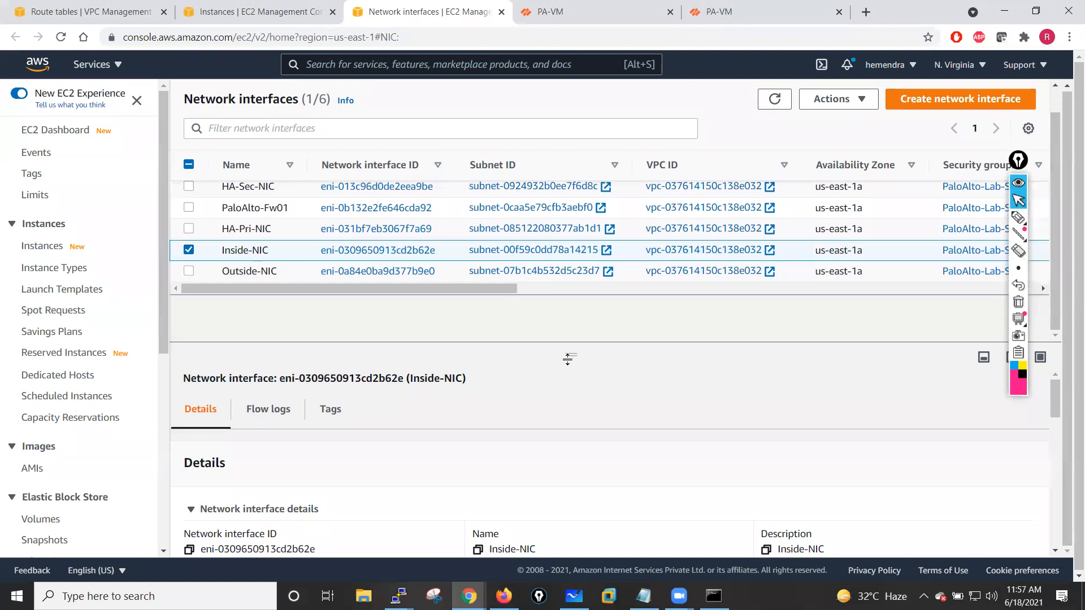
{"action": "left_click_drag", "start_coordinate": [574, 354], "coordinate": [571, 315]}
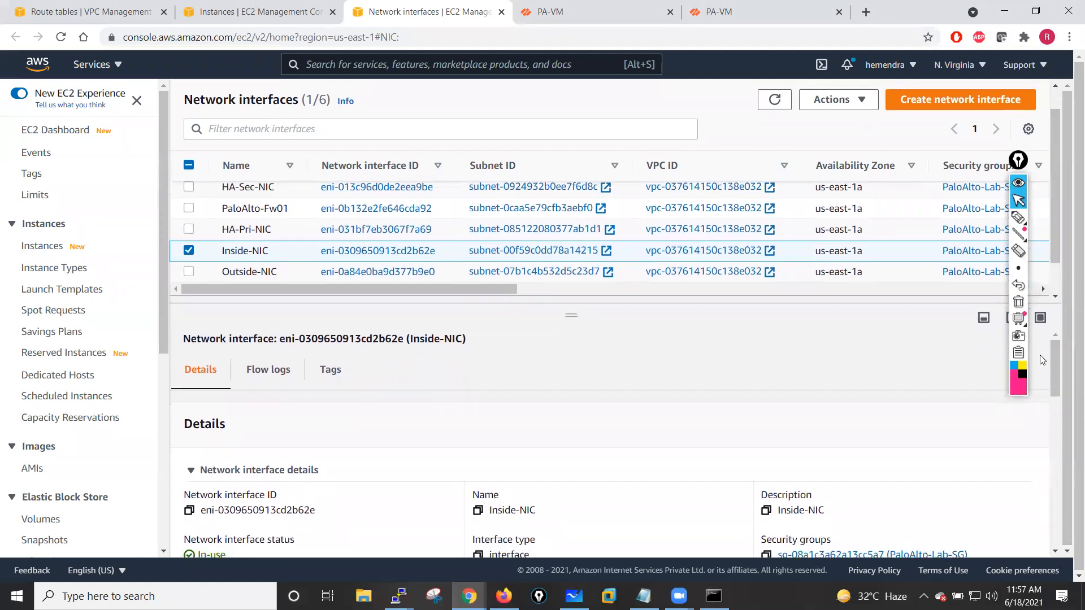
{"action": "left_click_drag", "start_coordinate": [1079, 333], "coordinate": [1079, 361]}
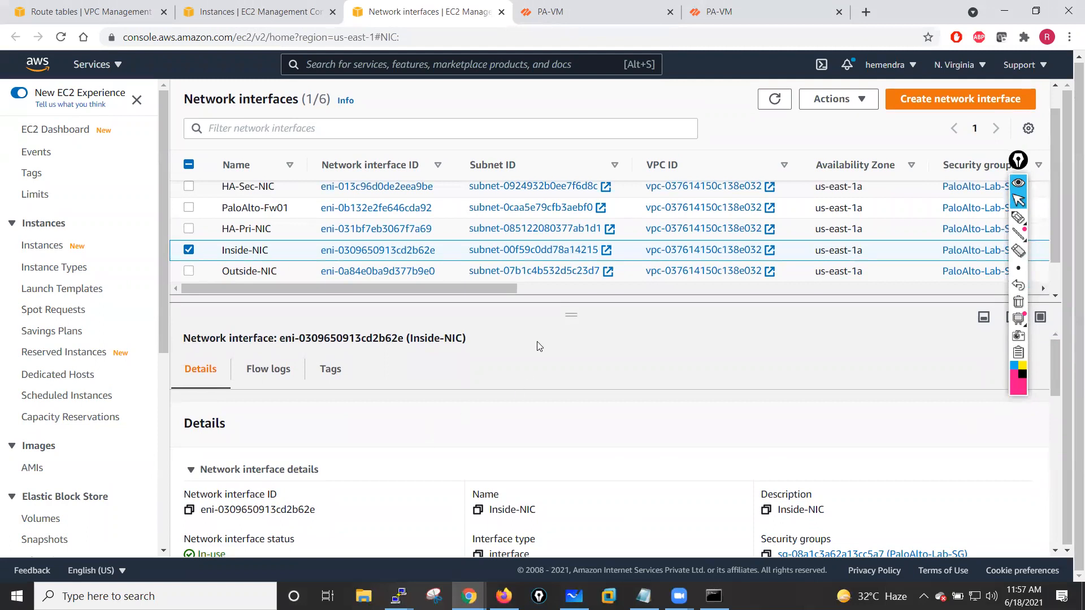
{"action": "left_click_drag", "start_coordinate": [573, 314], "coordinate": [571, 244]}
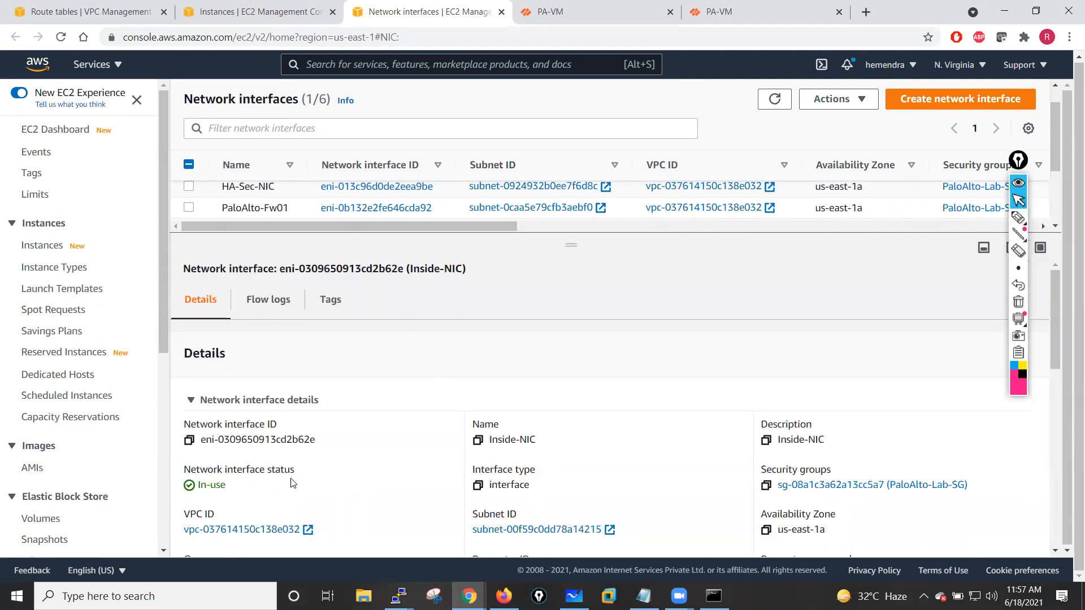
{"action": "left_click_drag", "start_coordinate": [1056, 353], "coordinate": [1069, 261]}
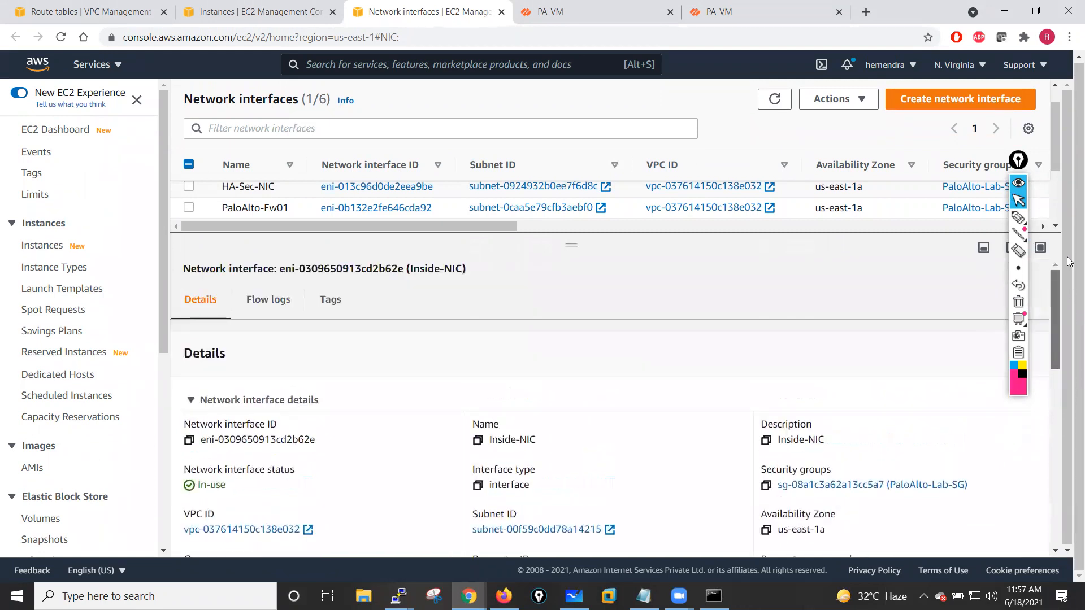
{"action": "left_click_drag", "start_coordinate": [571, 245], "coordinate": [609, 397]}
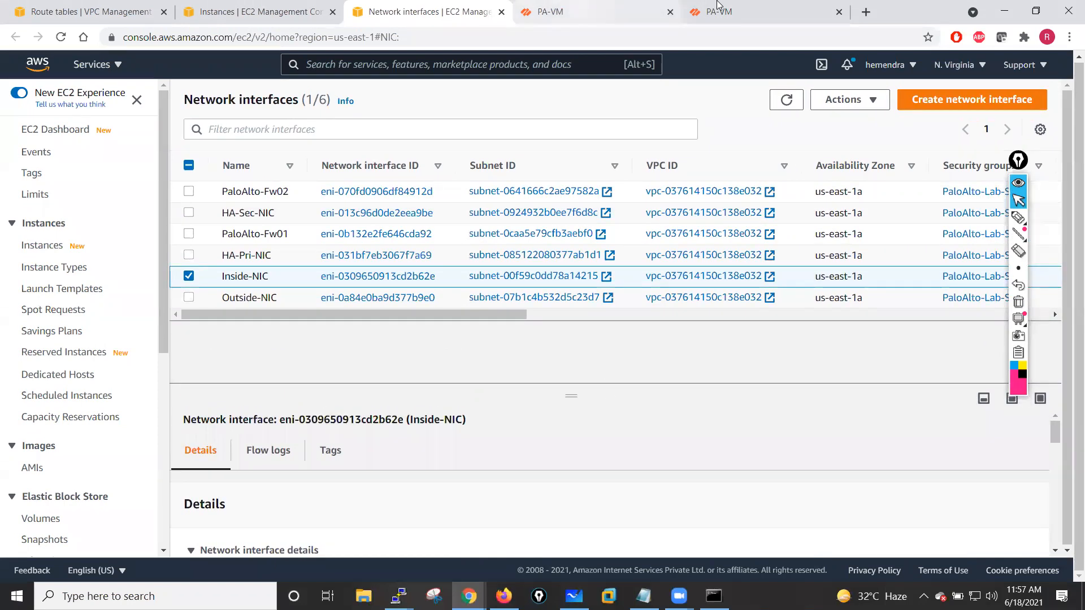
- Open ethernet1/1's settings on the first firewall's interfaces page and cancel without changes
{"action": "left_click", "coordinate": [719, 8]}
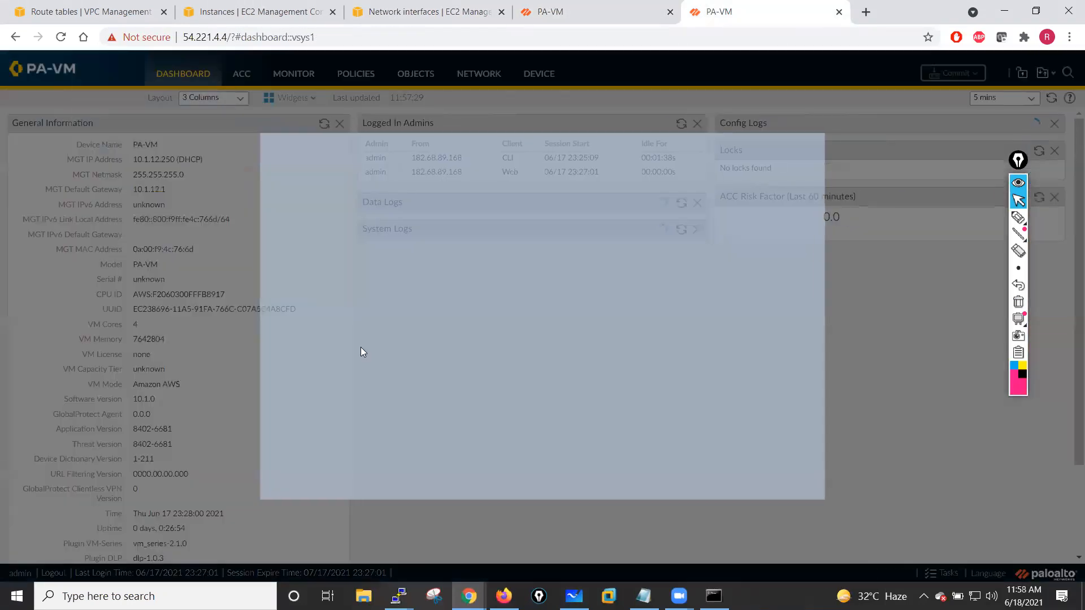
{"action": "left_click", "coordinate": [546, 12]}
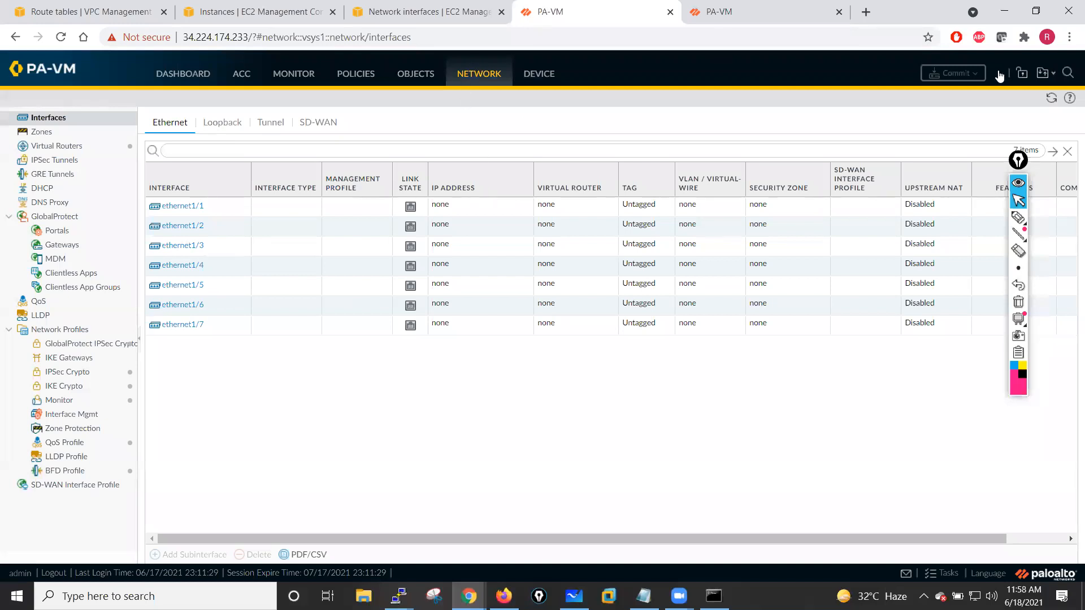
{"action": "left_click", "coordinate": [1051, 98]}
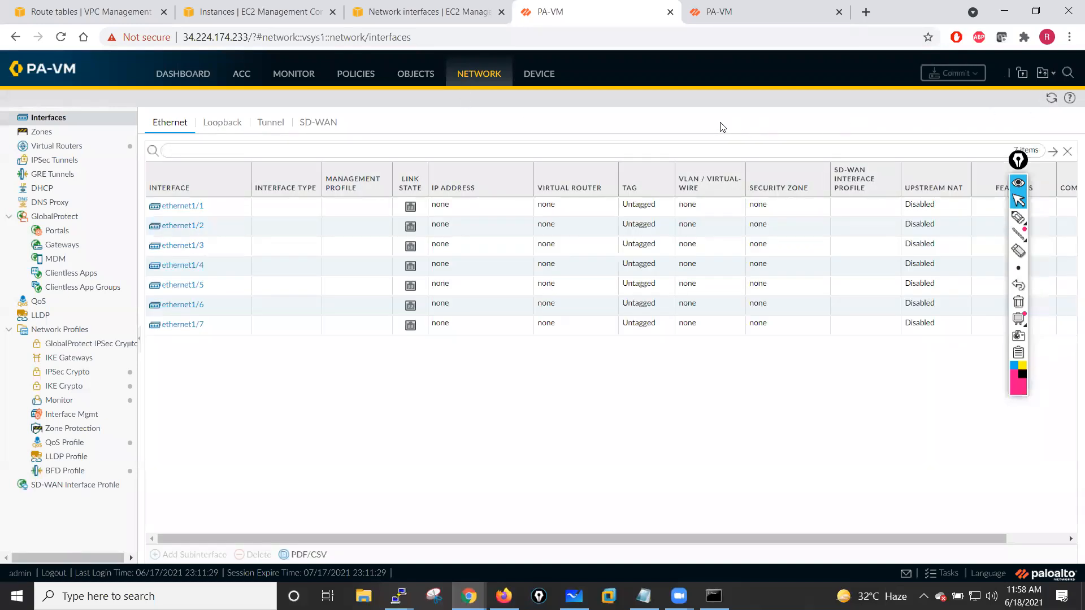
{"action": "left_click", "coordinate": [177, 213]}
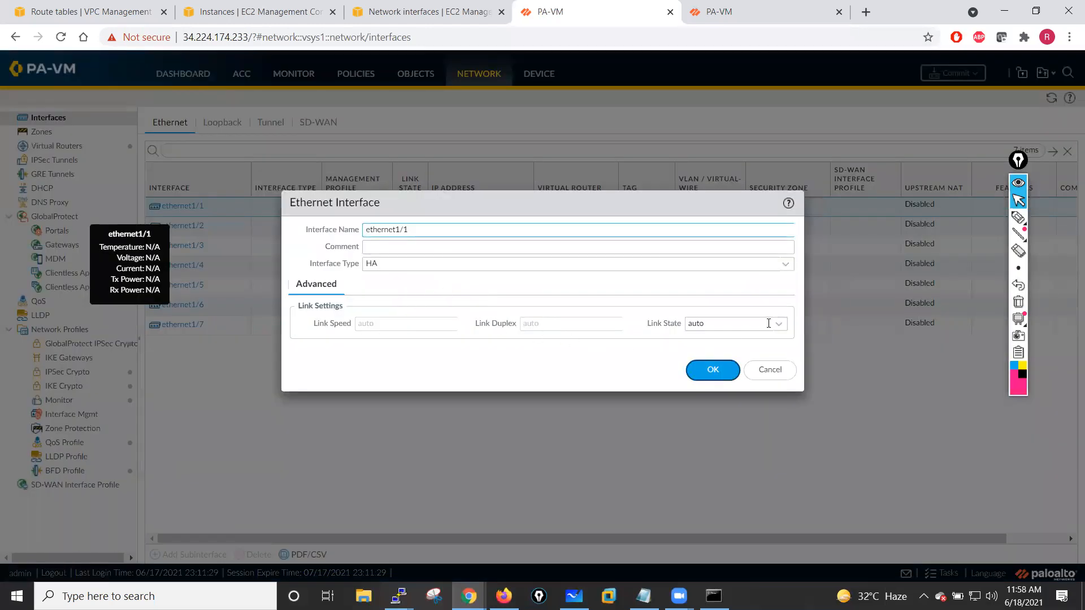
{"action": "left_click", "coordinate": [769, 323]}
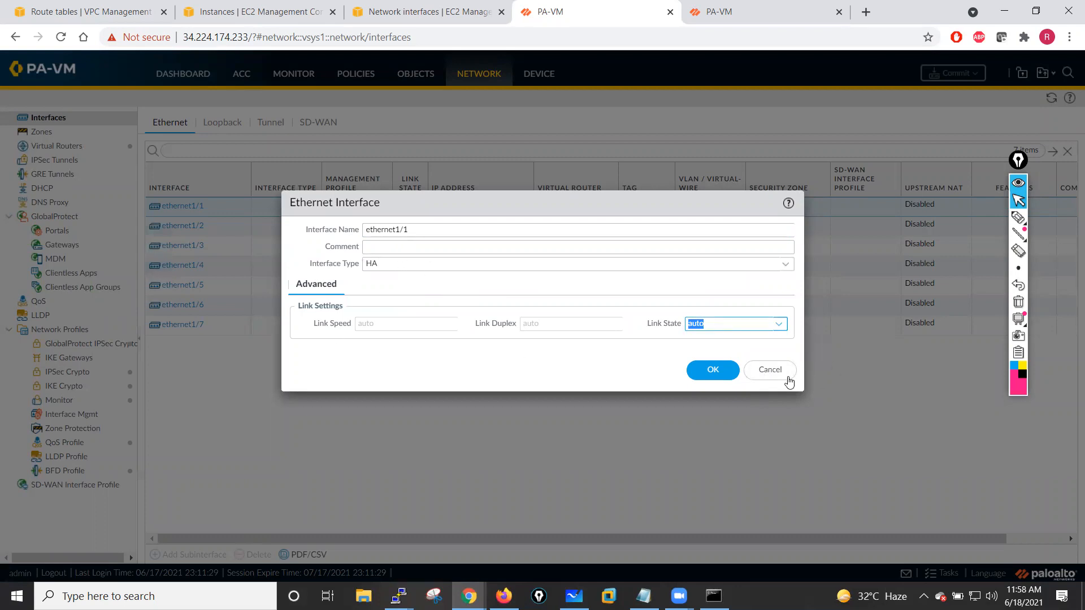
{"action": "left_click", "coordinate": [770, 371]}
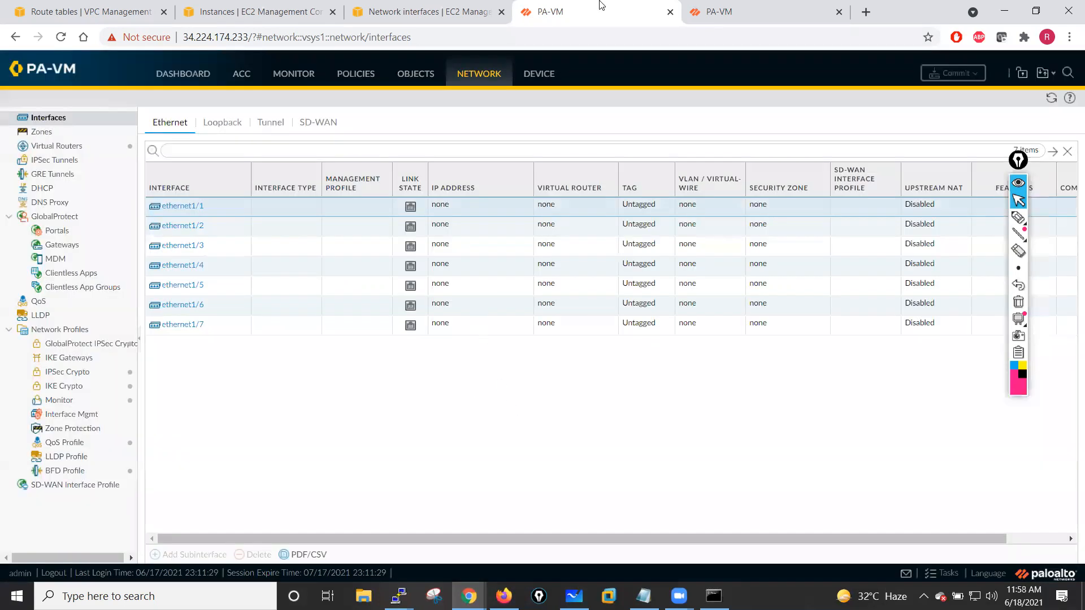
- Dismiss the welcome and telemetry data collection dialogs on the second firewall
{"action": "left_click", "coordinate": [776, 8]}
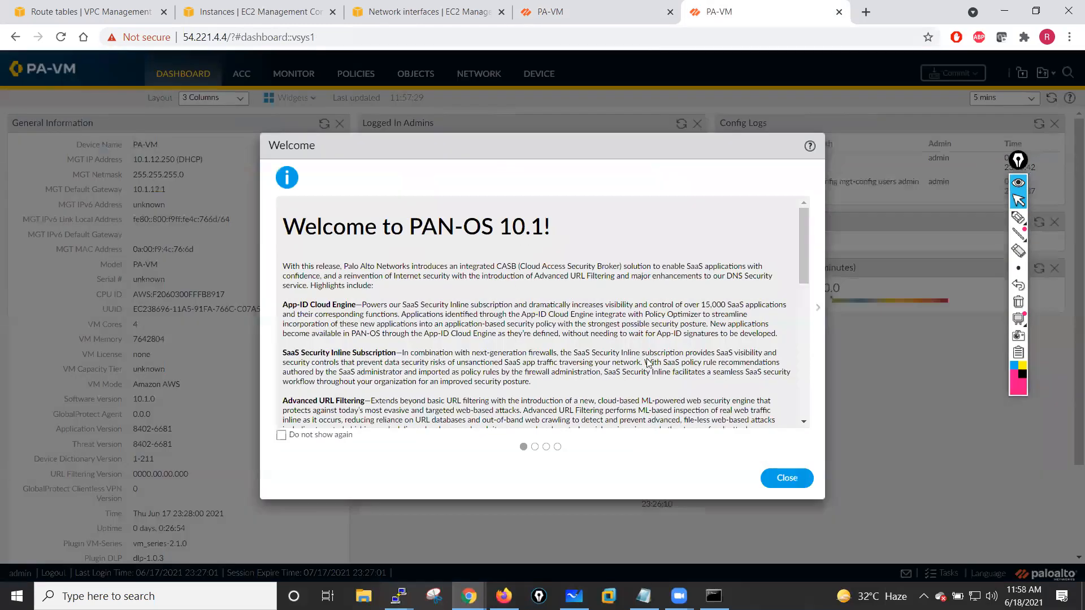
{"action": "left_click", "coordinate": [772, 485]}
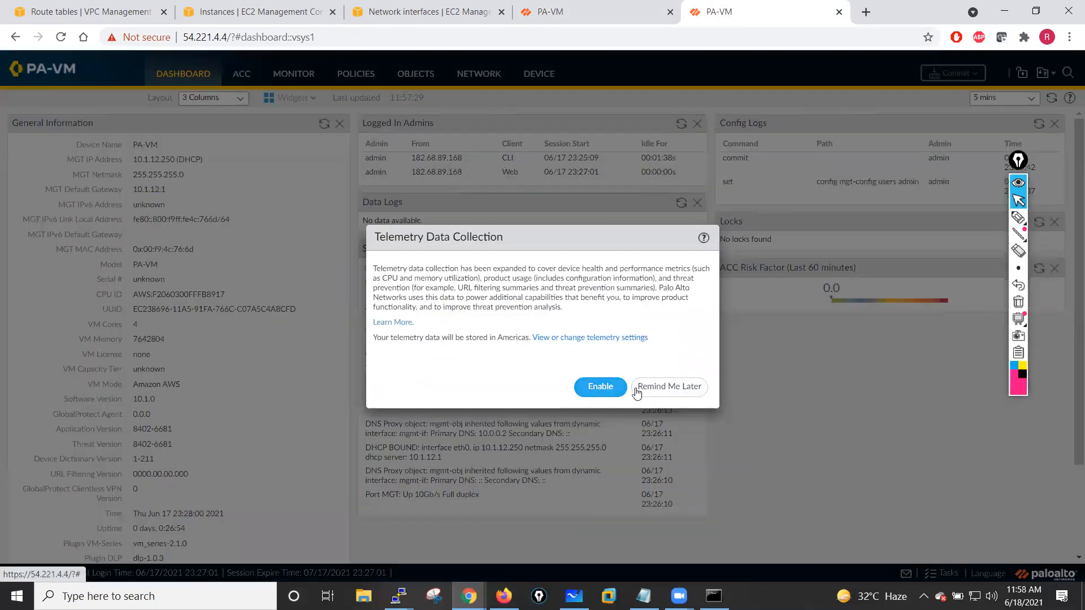
{"action": "left_click", "coordinate": [637, 390]}
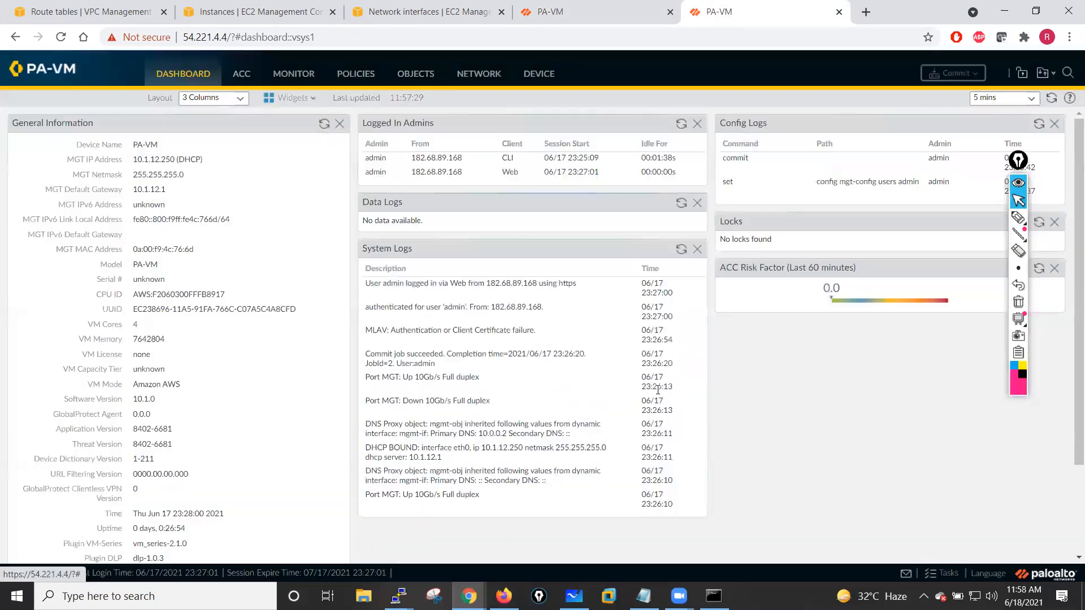
- Open the second firewall's general device settings and set hostname PaloAlto-FW02 and domain sianets.com
{"action": "left_click", "coordinate": [521, 84]}
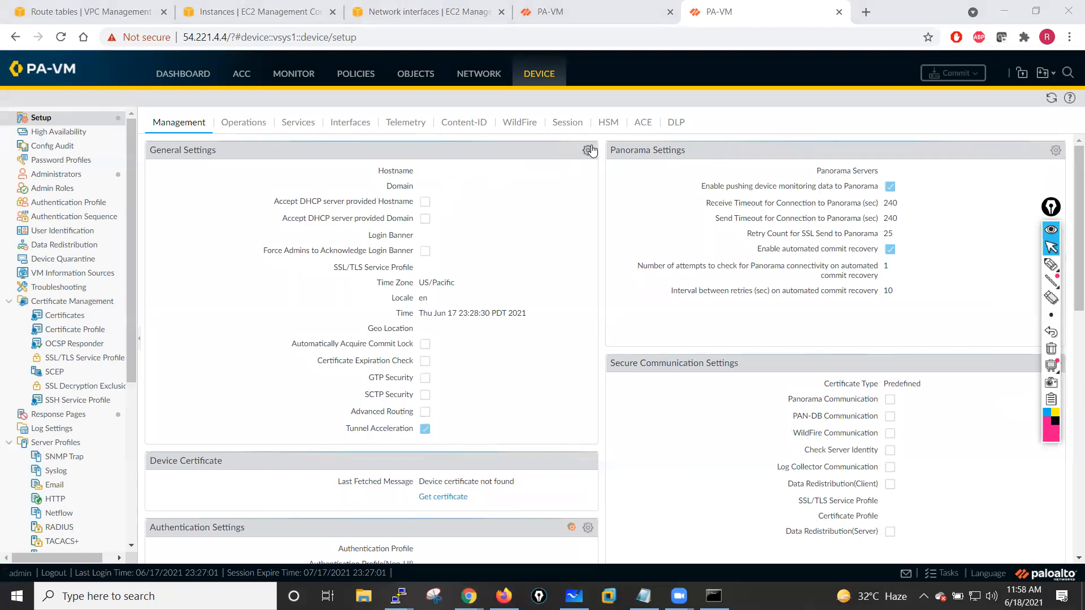
{"action": "left_click", "coordinate": [587, 150]}
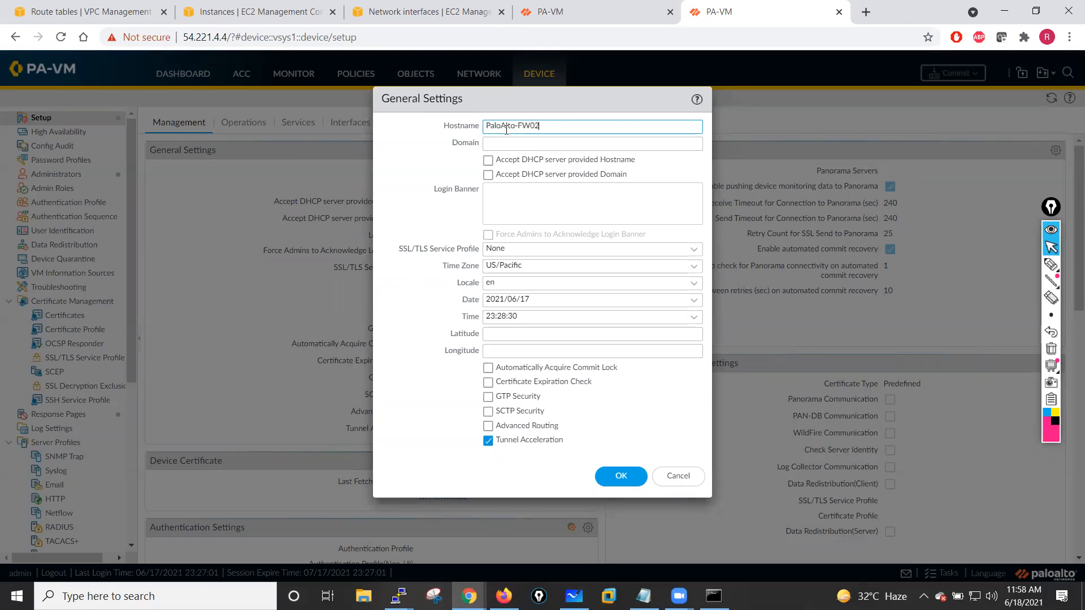
{"action": "left_click", "coordinate": [504, 141]}
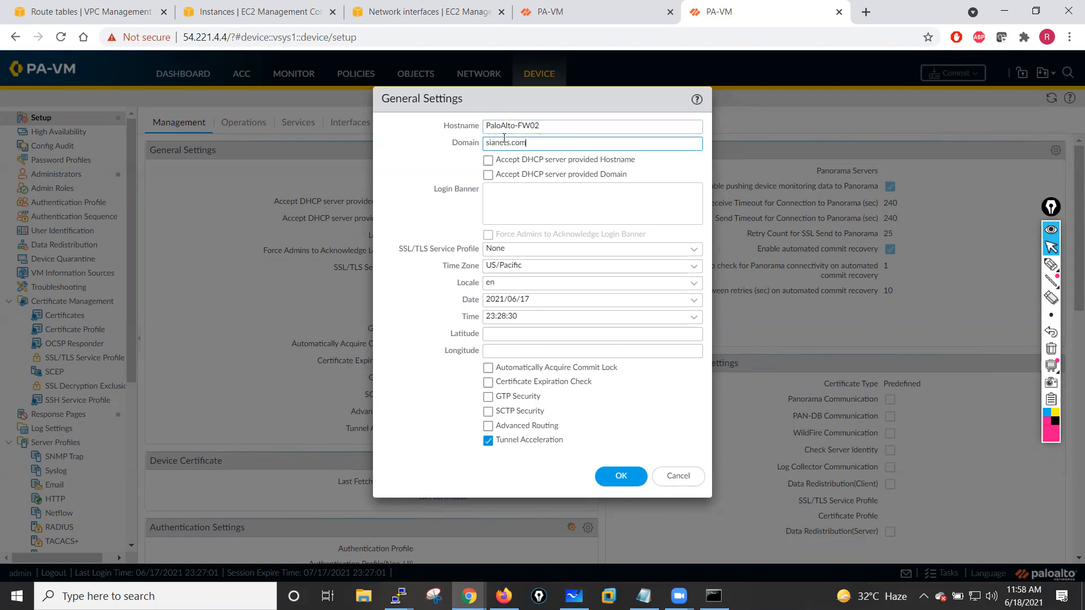
- Set the login banner to "This firewall belongs to sianets.com." and save the general settings
{"action": "left_click", "coordinate": [498, 193]}
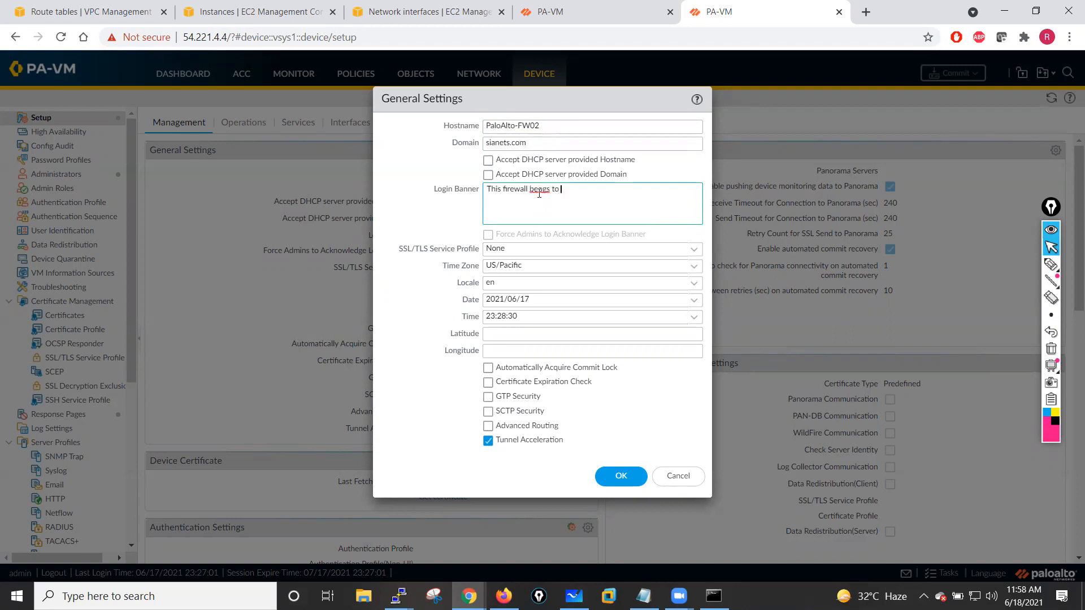
{"action": "left_click", "coordinate": [538, 190]}
{"action": "type", "text": "l"}
{"action": "left_click_drag", "start_coordinate": [552, 148], "coordinate": [466, 136]}
{"action": "key", "text": "ctrl+c"}
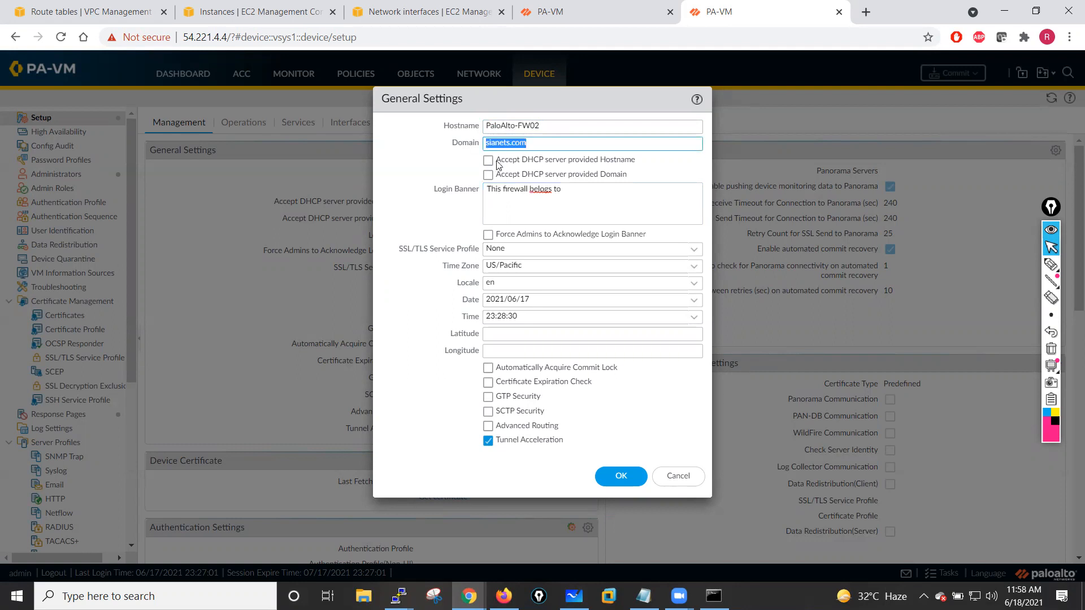
{"action": "left_click", "coordinate": [579, 190]}
{"action": "key", "text": "ctrl+v"}
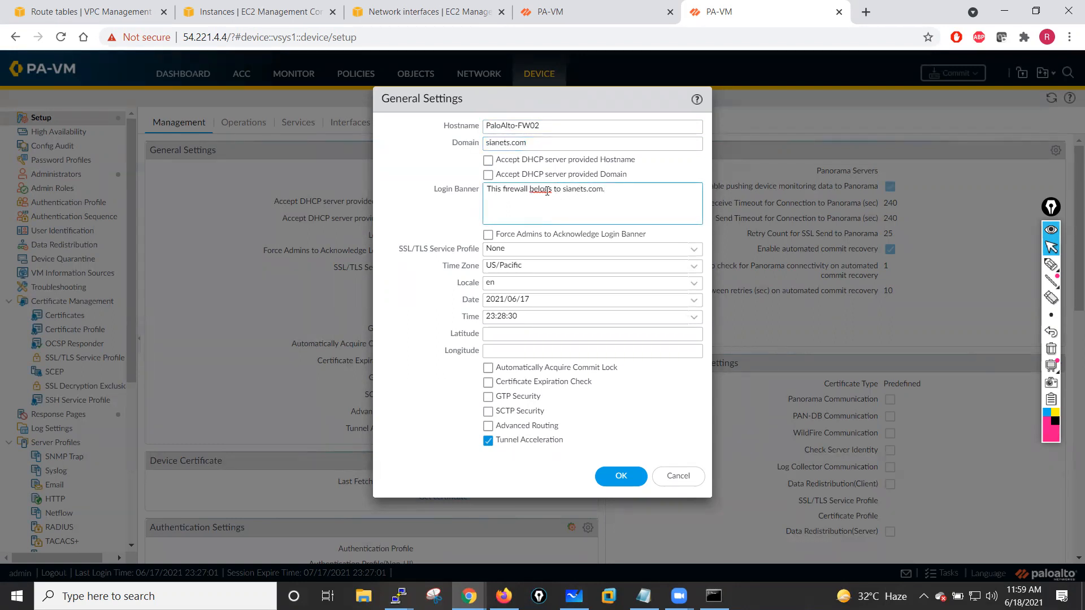
{"action": "type", "text": "g"}
{"action": "left_click", "coordinate": [617, 475]}
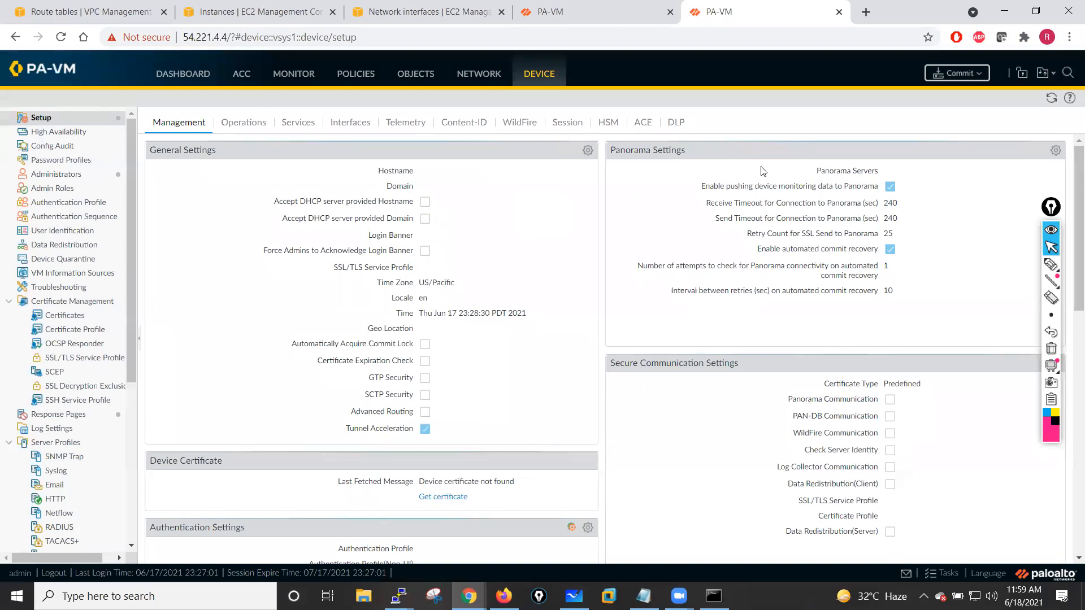
- Commit all changes on the second firewall
{"action": "left_click", "coordinate": [957, 73]}
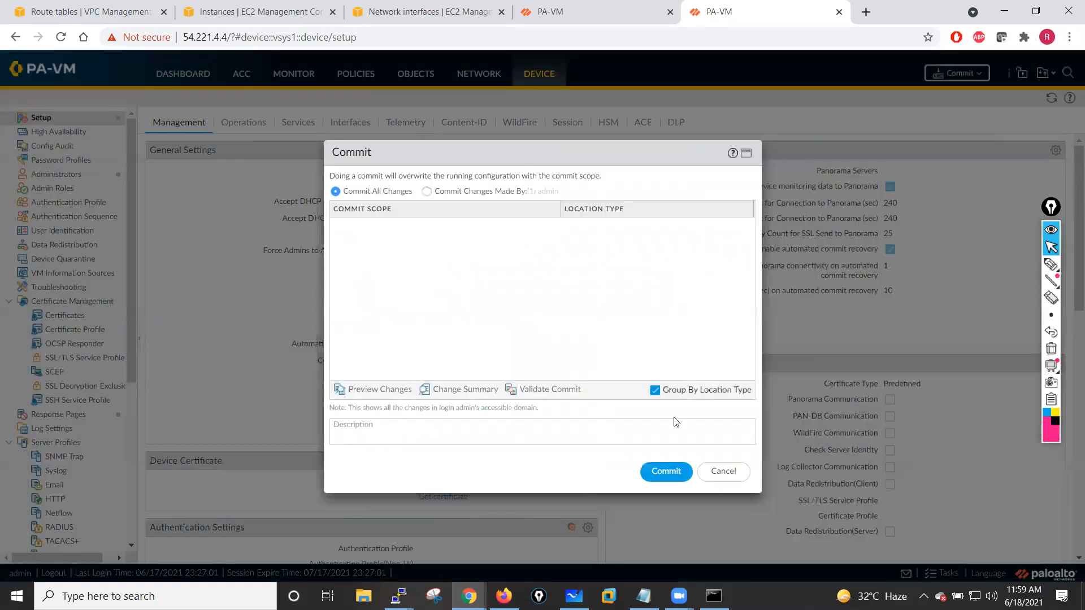
{"action": "left_click", "coordinate": [666, 471]}
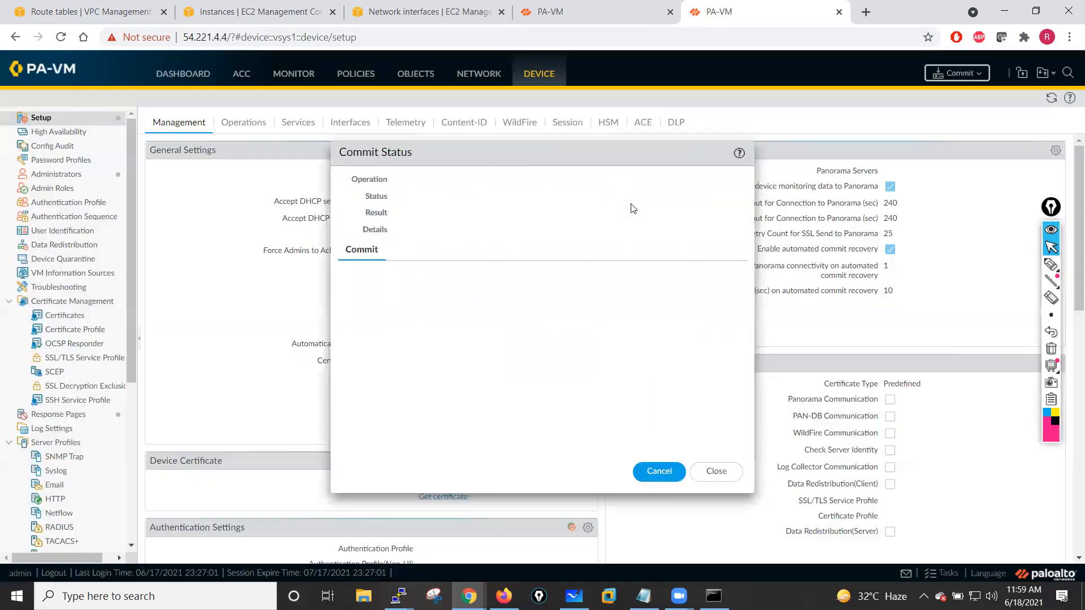
{"action": "left_click", "coordinate": [713, 473]}
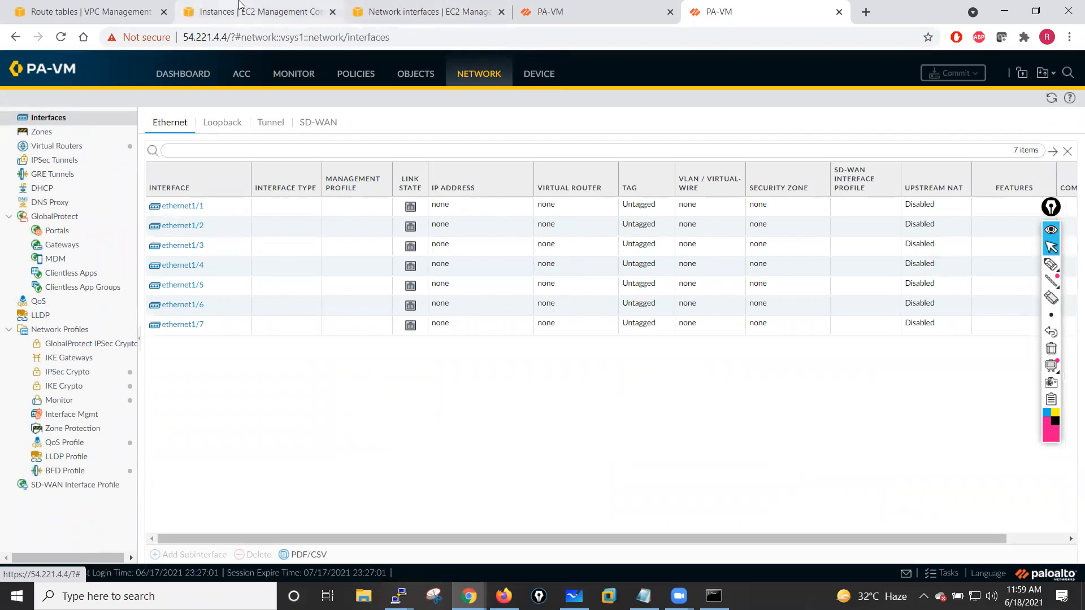
- Review the available actions for the Inside-NIC network interface
{"action": "left_click", "coordinate": [239, 7]}
{"action": "left_click", "coordinate": [368, 9]}
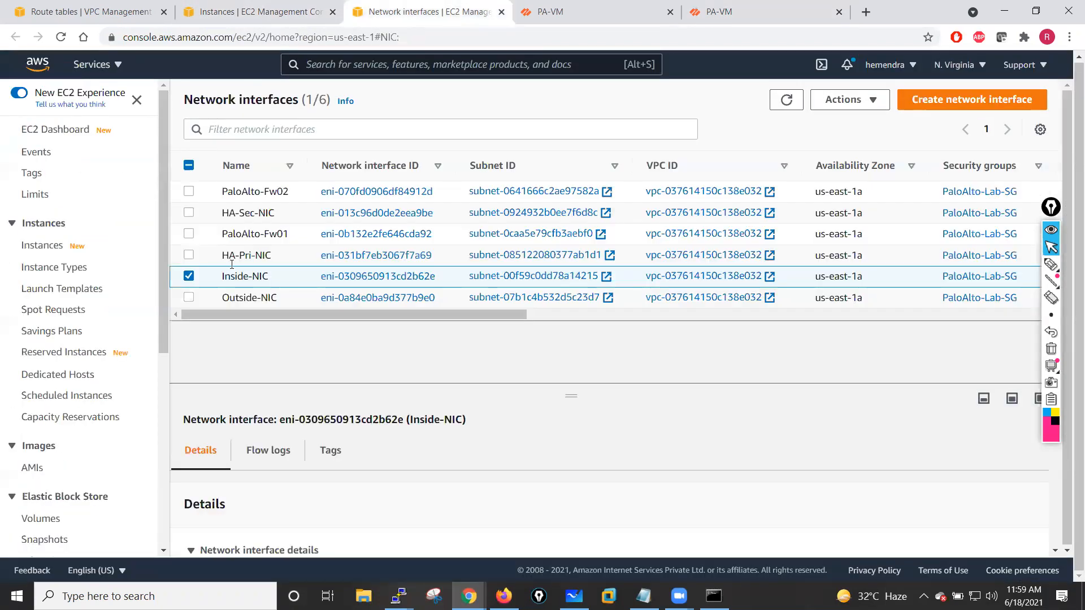
{"action": "left_click", "coordinate": [190, 277]}
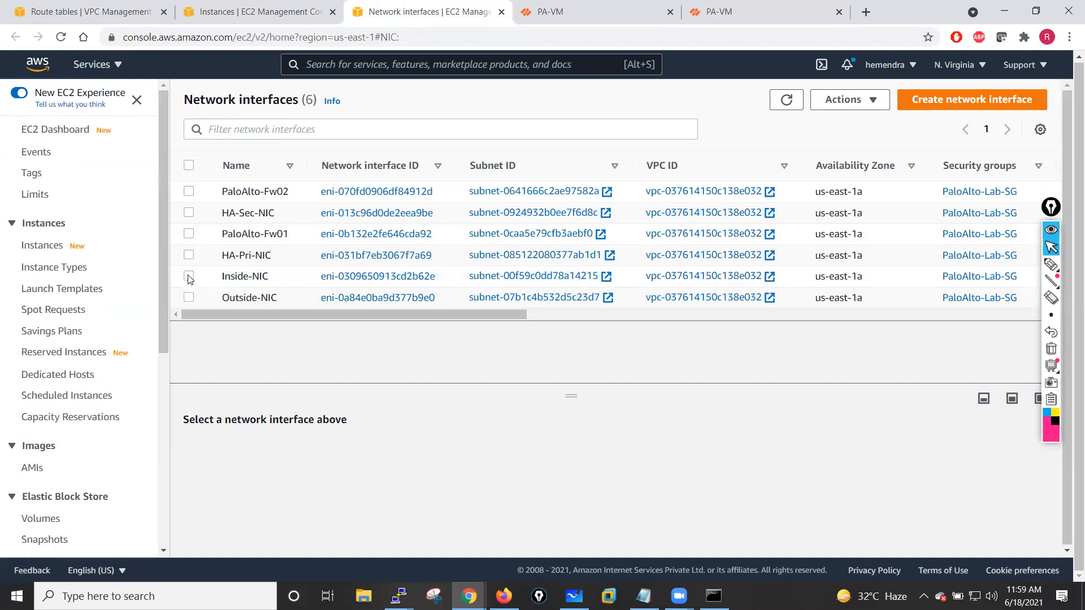
{"action": "left_click", "coordinate": [190, 277]}
{"action": "left_click_drag", "start_coordinate": [571, 392], "coordinate": [576, 417]}
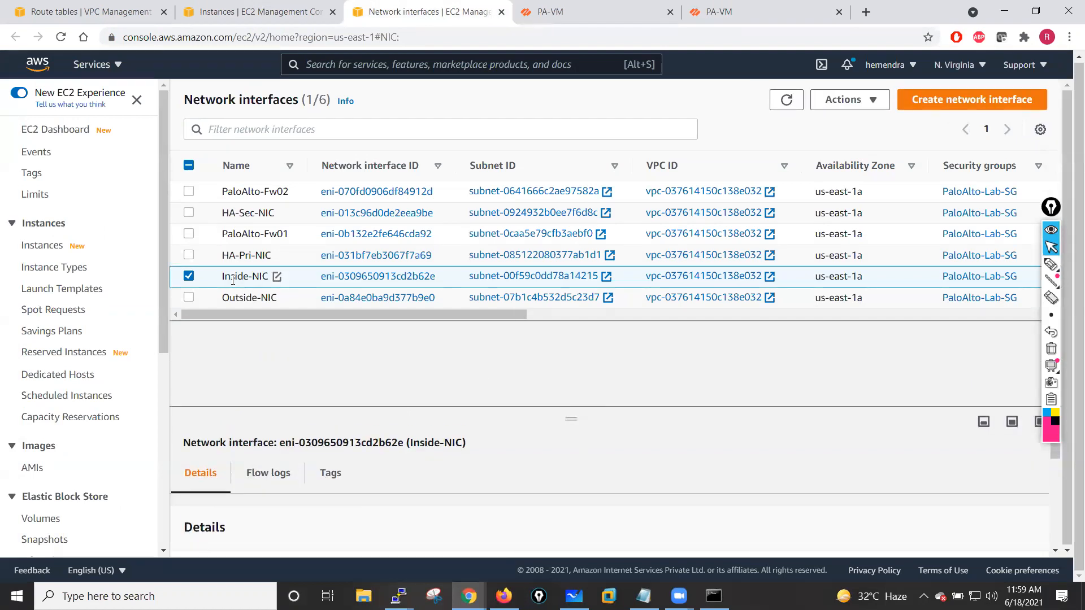
{"action": "left_click", "coordinate": [874, 108]}
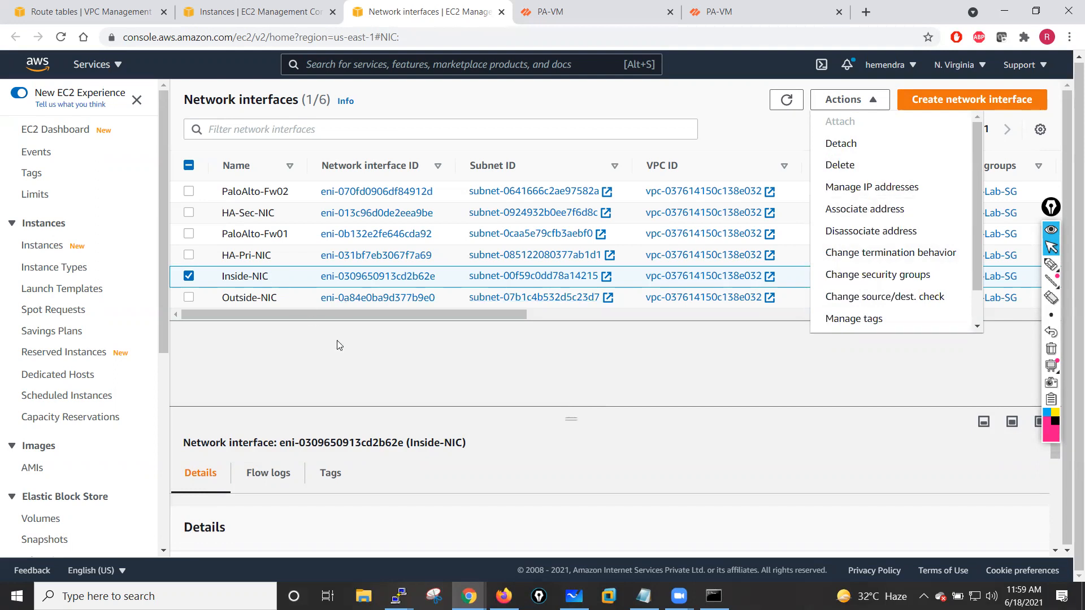
{"action": "left_click", "coordinate": [411, 352]}
- Rename the Outside-NIC network interface to Outside-NIC-Pri
{"action": "left_click", "coordinate": [189, 276]}
{"action": "left_click", "coordinate": [189, 297]}
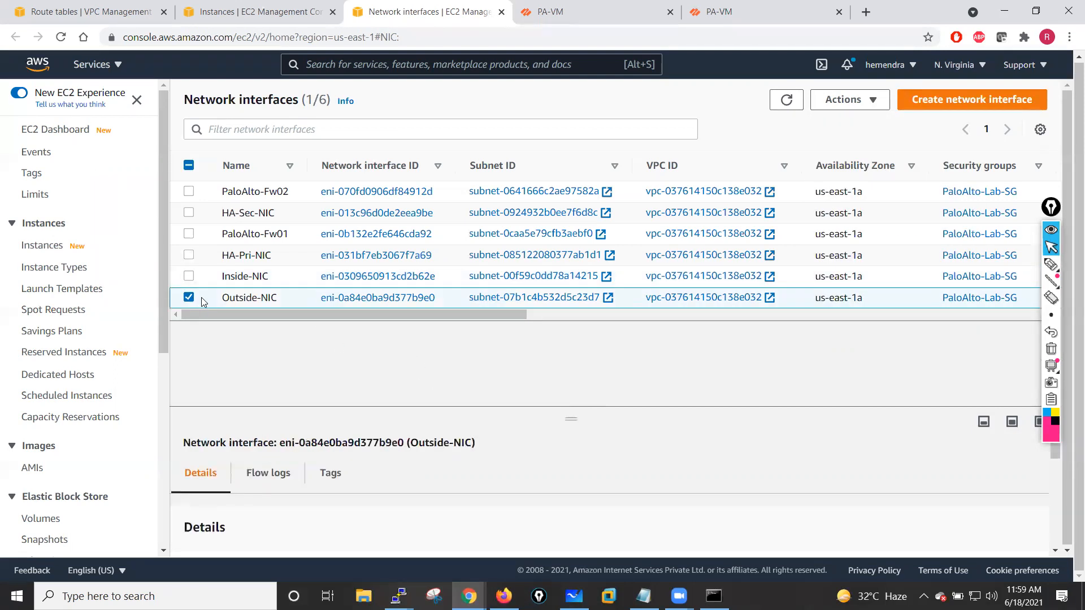
{"action": "left_click", "coordinate": [875, 100]}
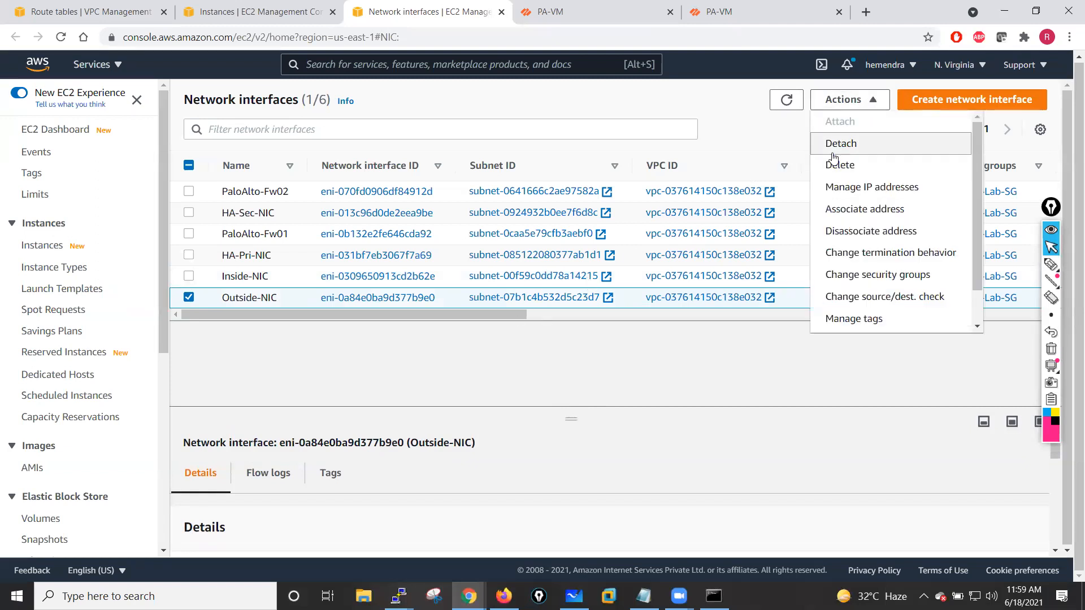
{"action": "left_click", "coordinate": [292, 350]}
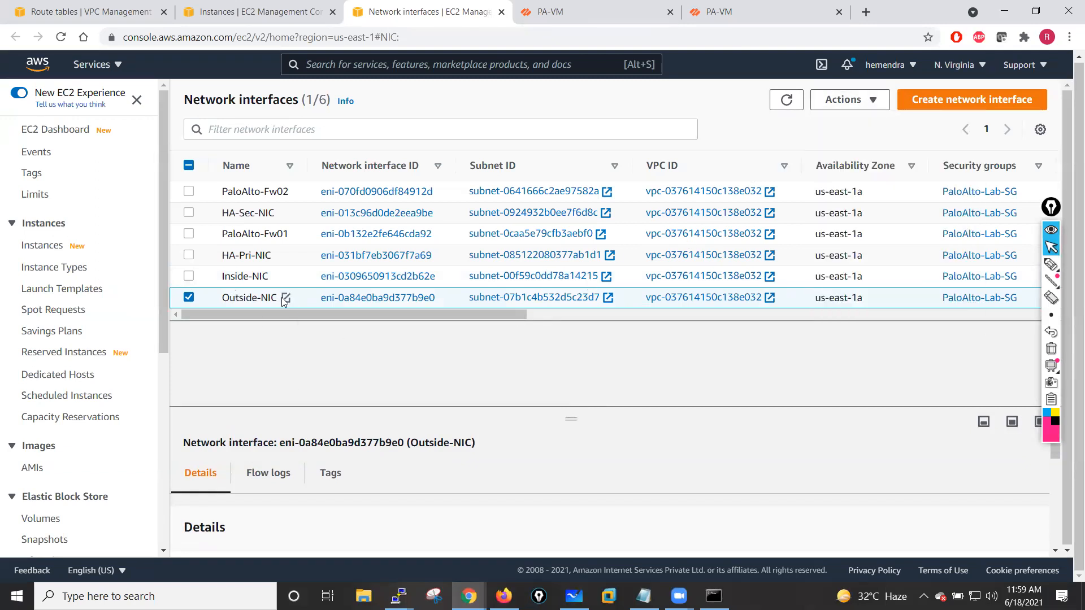
{"action": "left_click", "coordinate": [286, 297]}
{"action": "left_click", "coordinate": [373, 322]}
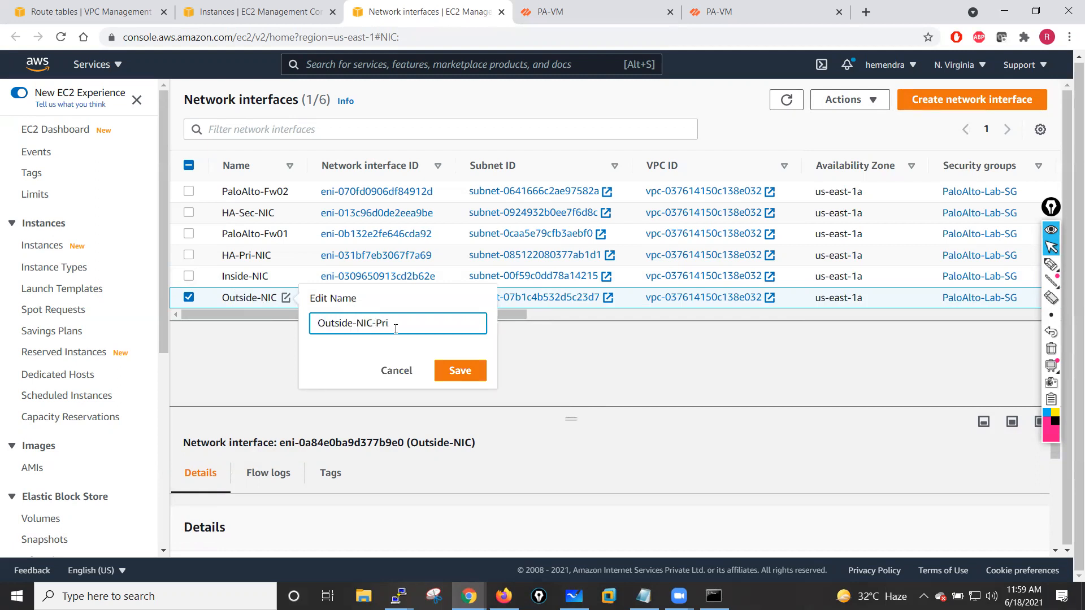
{"action": "left_click_drag", "start_coordinate": [406, 322], "coordinate": [311, 323]}
{"action": "left_click", "coordinate": [458, 370]}
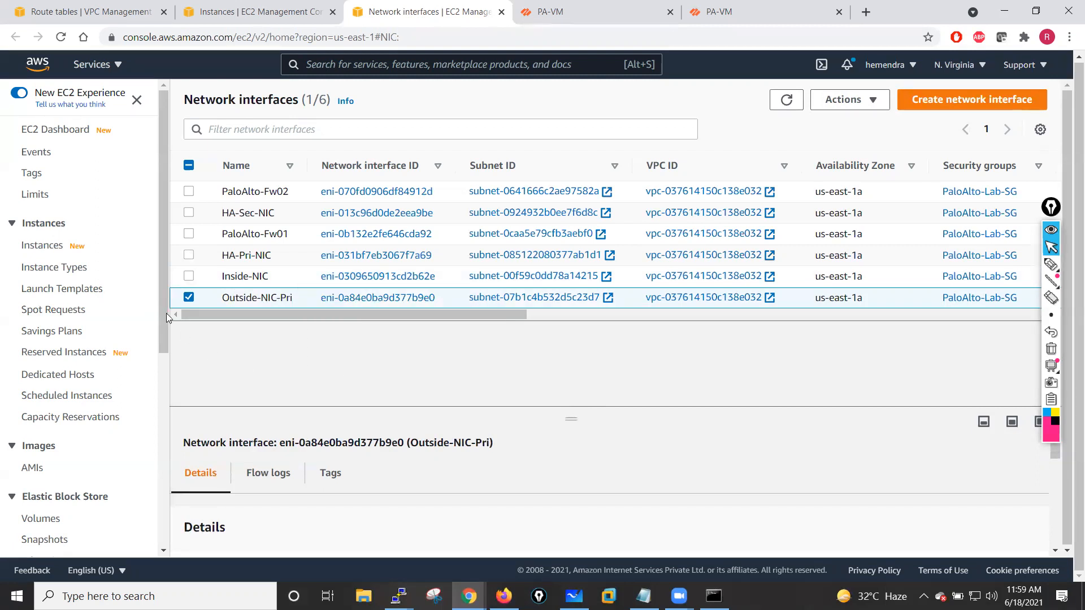
- Rename the Inside-NIC network interface to Inside-NIC-Pri
{"action": "left_click", "coordinate": [189, 297]}
{"action": "left_click", "coordinate": [243, 277]}
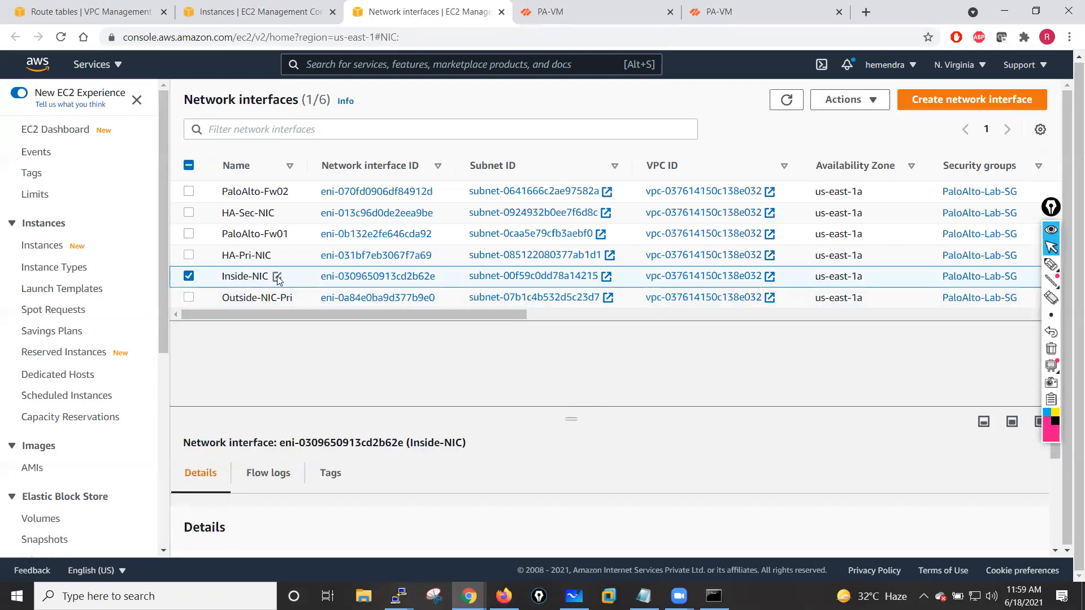
{"action": "left_click", "coordinate": [277, 276]}
{"action": "left_click", "coordinate": [362, 303]}
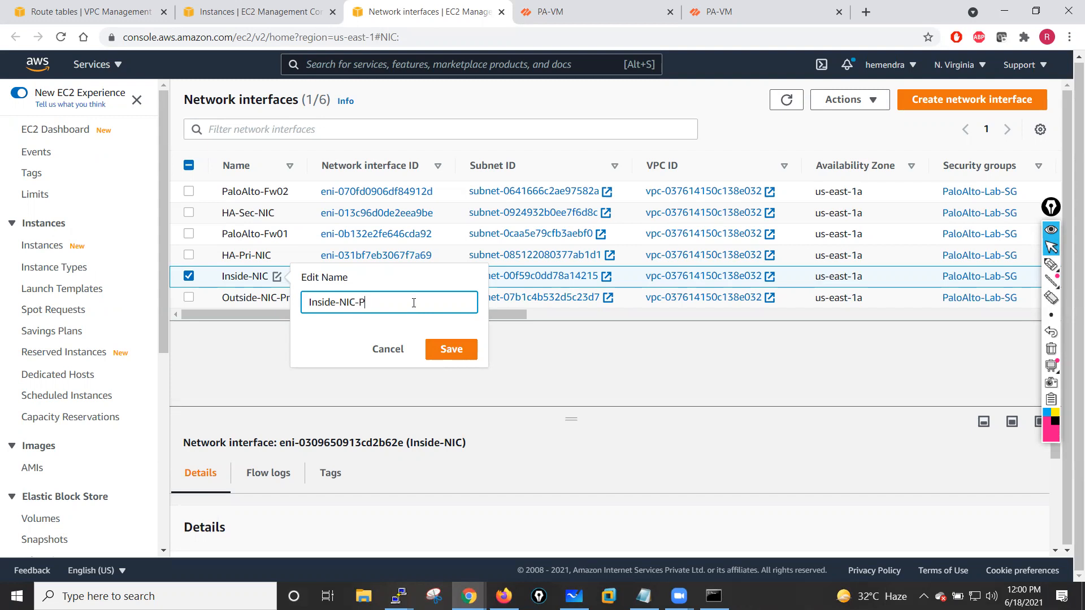
{"action": "left_click", "coordinate": [450, 349]}
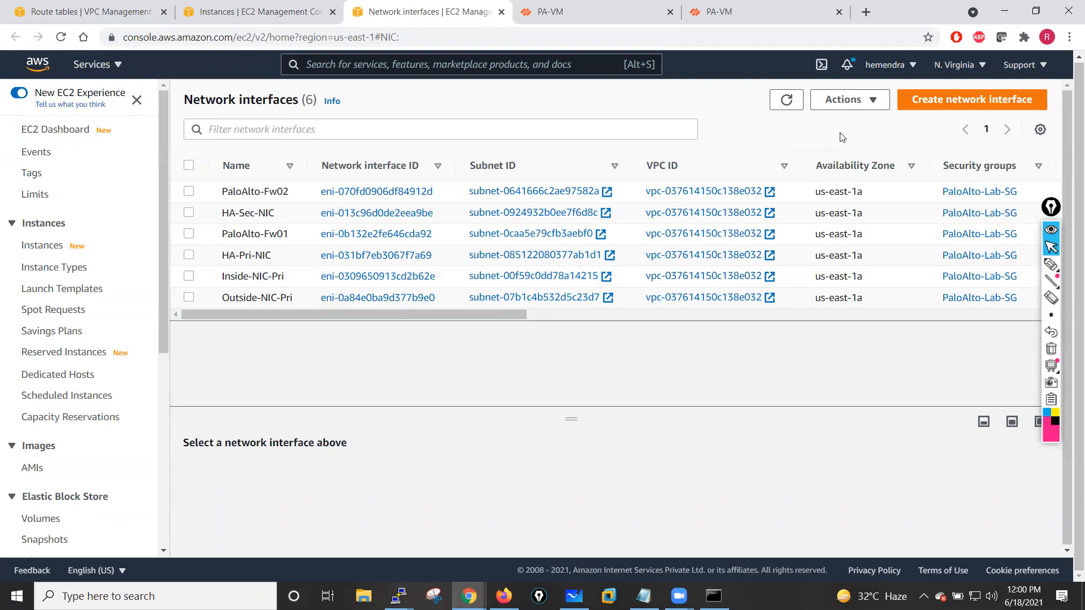
- Start a new network interface with description Inside-NIC-Sec in the Private-Subnet-Inside subnet
{"action": "left_click", "coordinate": [973, 105]}
{"action": "left_click", "coordinate": [220, 282]}
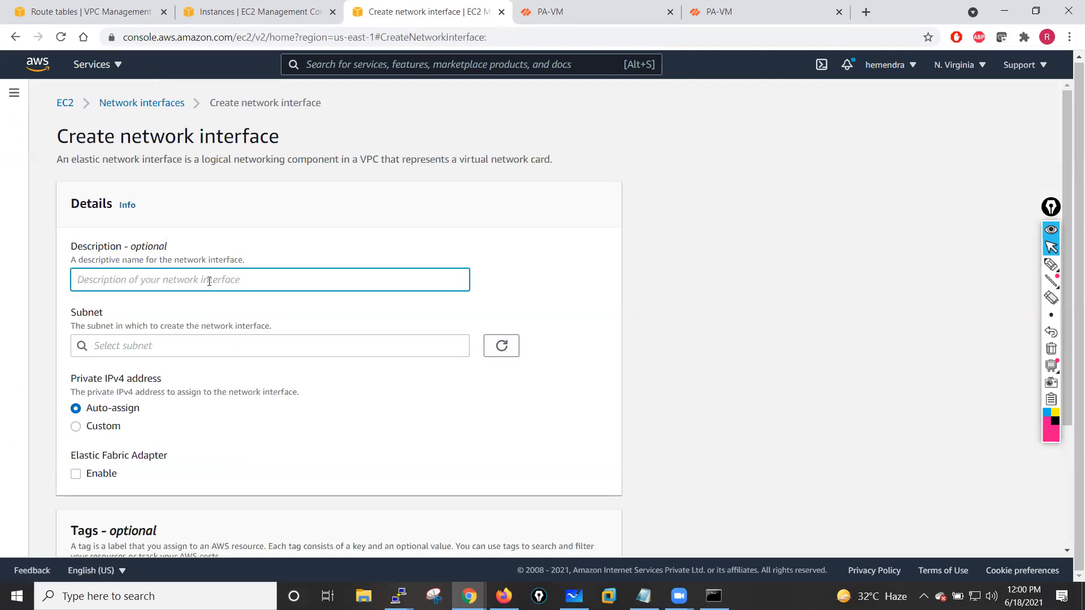
{"action": "type", "text": "sianets.com"}
{"action": "left_click_drag", "start_coordinate": [94, 280], "coordinate": [66, 281]}
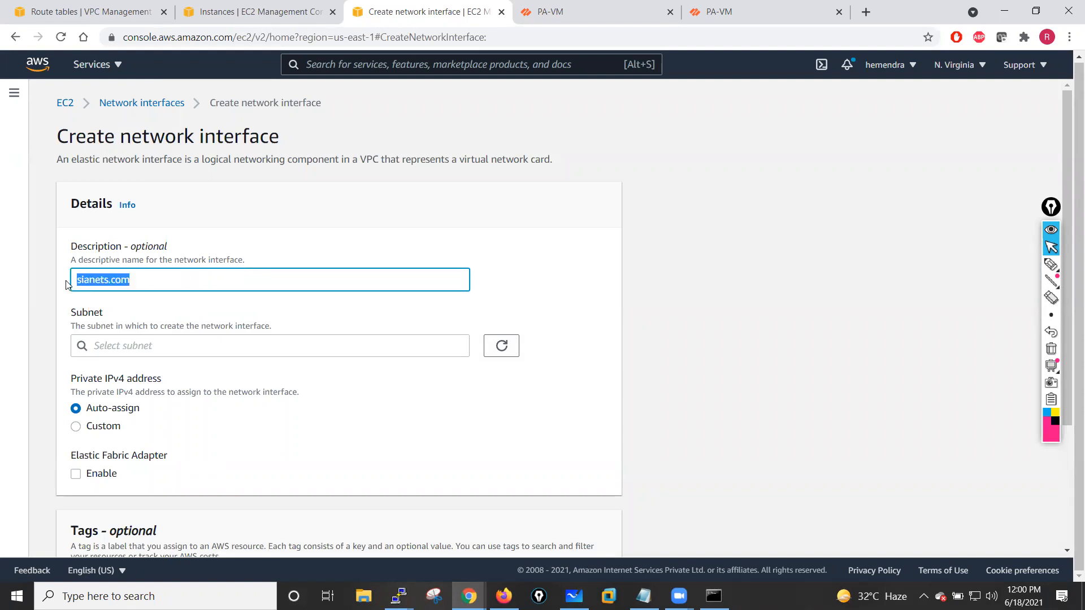
{"action": "type", "text": "Inside-NIC-Sec"}
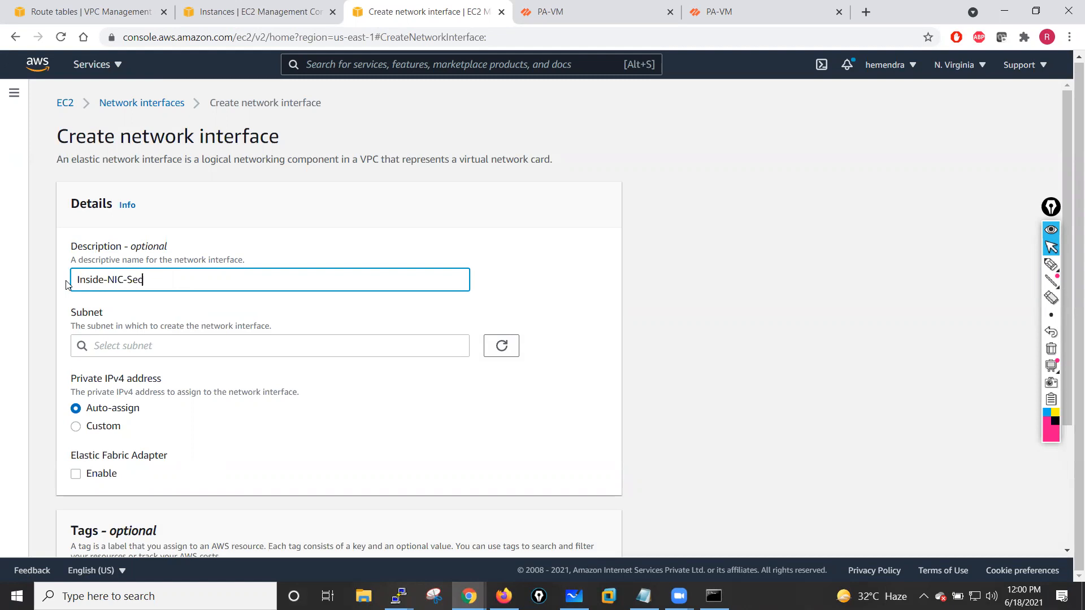
{"action": "left_click", "coordinate": [236, 345]}
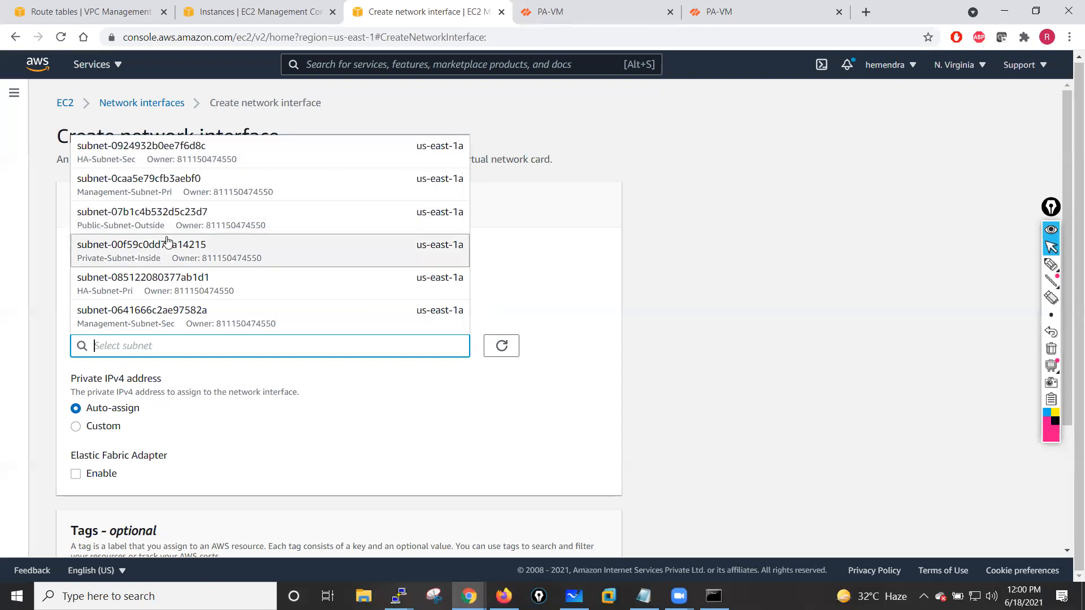
{"action": "left_click", "coordinate": [165, 260]}
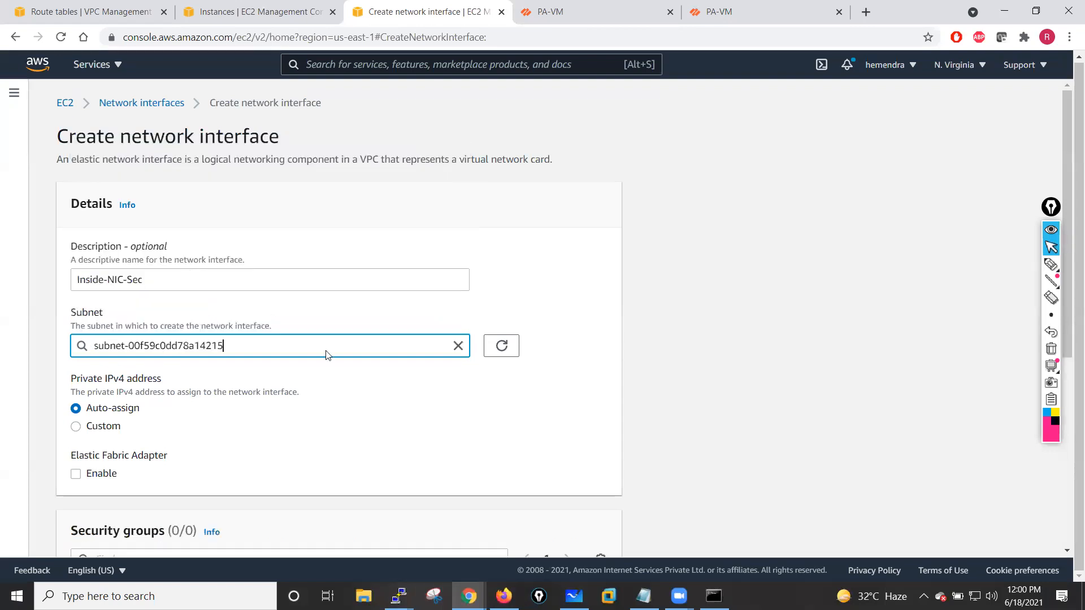
- Select the PaloAlto-Lab-SG security group, add a Name tag of Inside-NIC-Sec, and create the interface
{"action": "scroll", "coordinate": [325, 353], "scroll_direction": "down", "scroll_amount": 5}
{"action": "scroll", "coordinate": [225, 381], "scroll_direction": "down", "scroll_amount": 1}
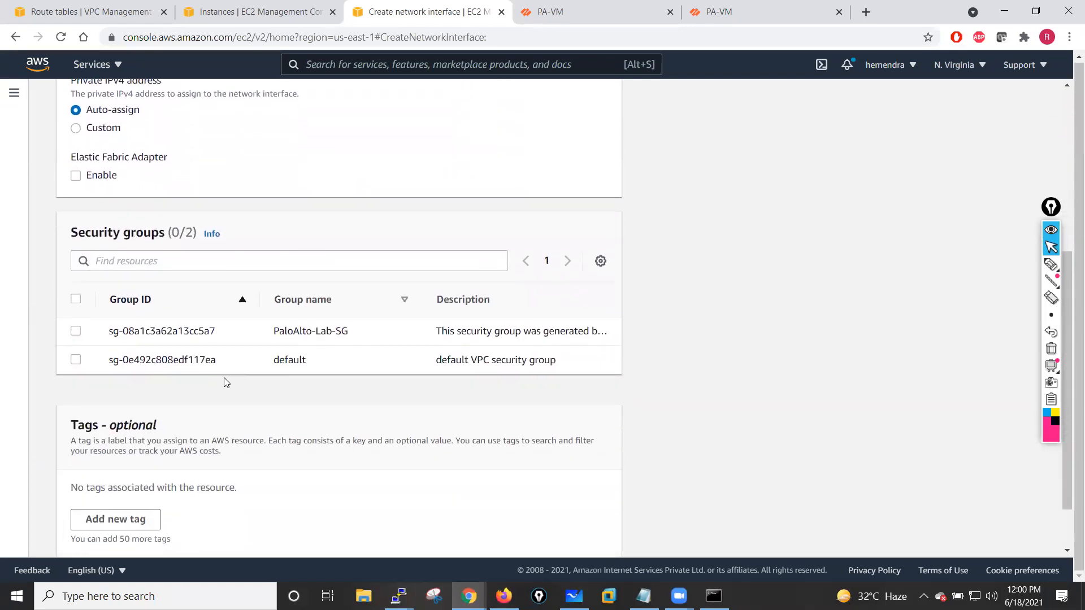
{"action": "left_click", "coordinate": [75, 277]}
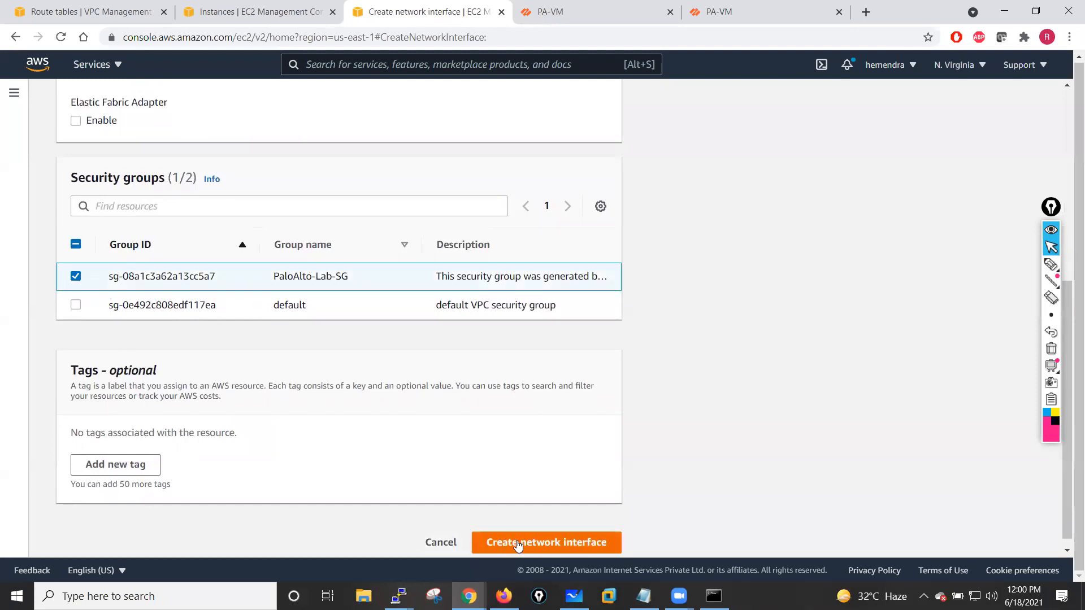
{"action": "left_click", "coordinate": [117, 471]}
{"action": "scroll", "coordinate": [271, 306], "scroll_direction": "up", "scroll_amount": 6}
{"action": "left_click_drag", "start_coordinate": [192, 280], "coordinate": [61, 285]}
{"action": "key", "text": "ctrl+c"}
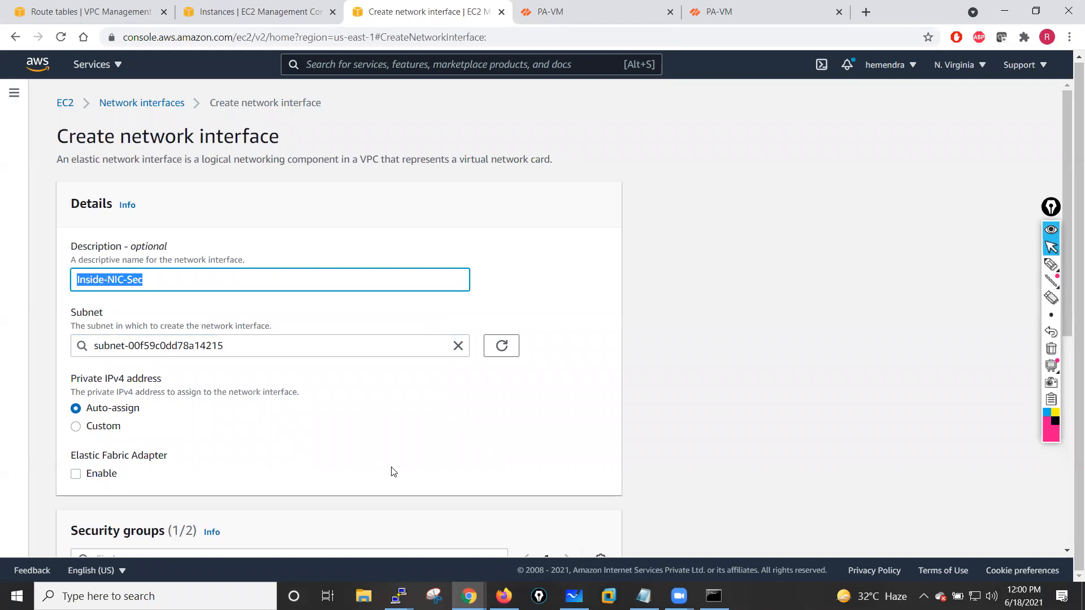
{"action": "scroll", "coordinate": [394, 472], "scroll_direction": "down", "scroll_amount": 6}
{"action": "left_click", "coordinate": [122, 418]}
{"action": "type", "text": "Name"}
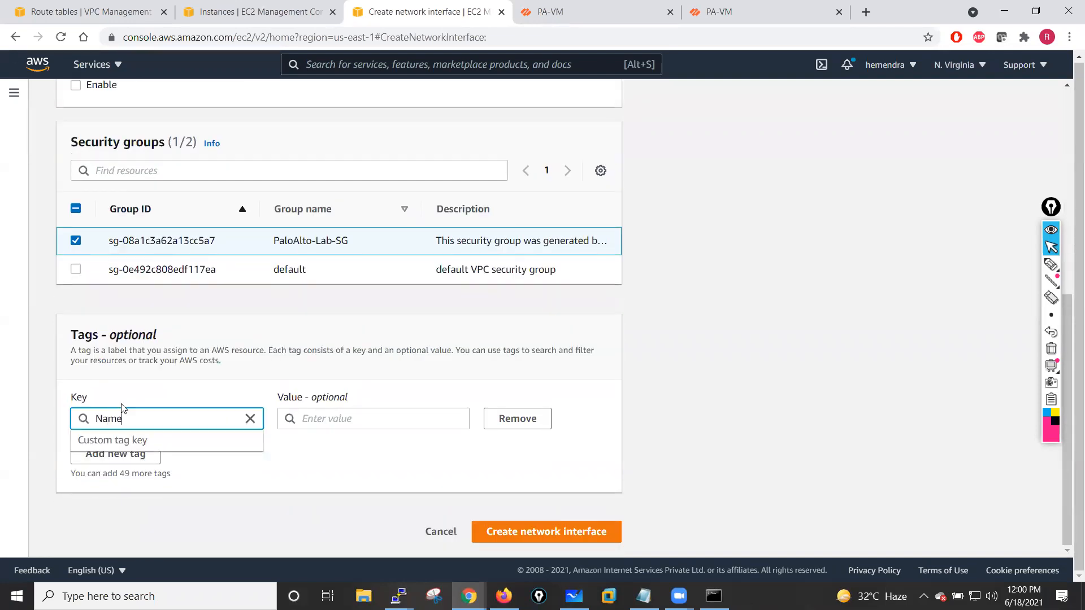
{"action": "left_click", "coordinate": [328, 418]}
{"action": "key", "text": "ctrl+v"}
{"action": "left_click", "coordinate": [498, 531]}
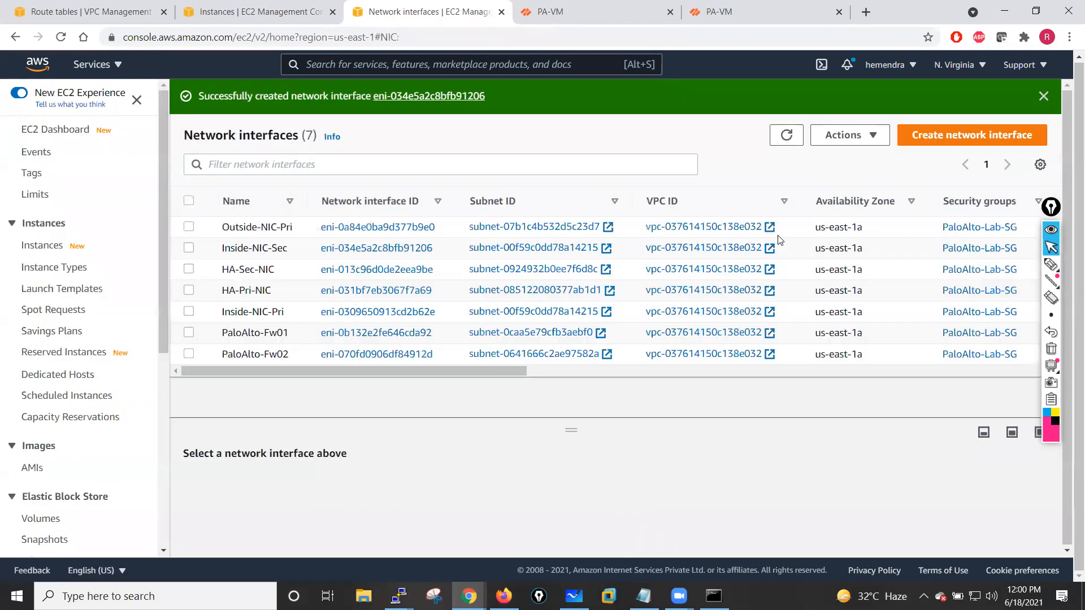
- Start another network interface with description Outside-NIC-Sec in the Public-Subnet-Outside subnet
{"action": "left_click", "coordinate": [945, 138]}
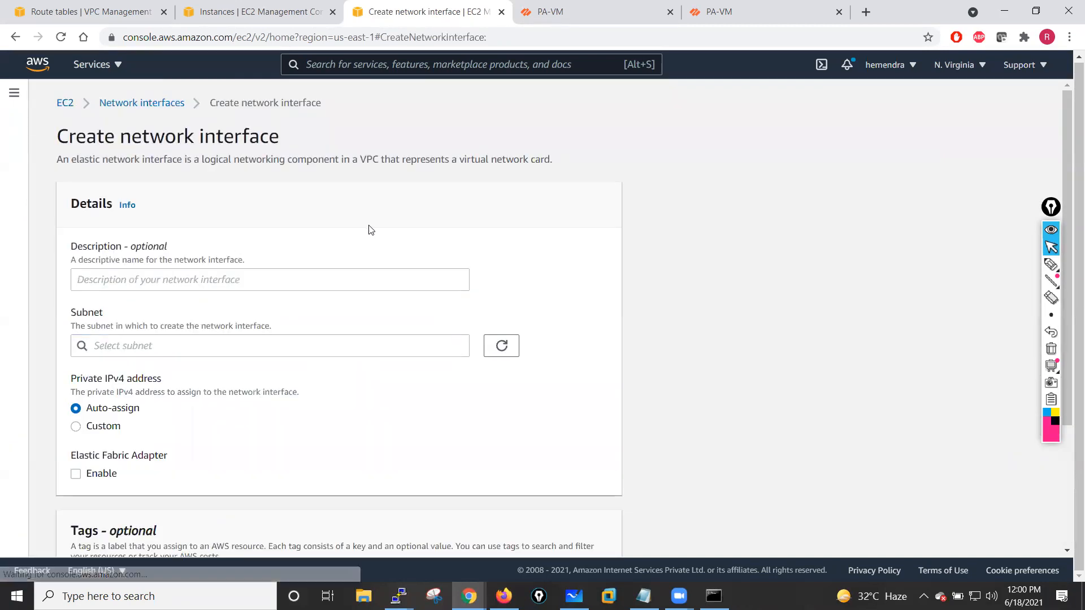
{"action": "left_click", "coordinate": [166, 281]}
{"action": "key", "text": "ctrl+v"}
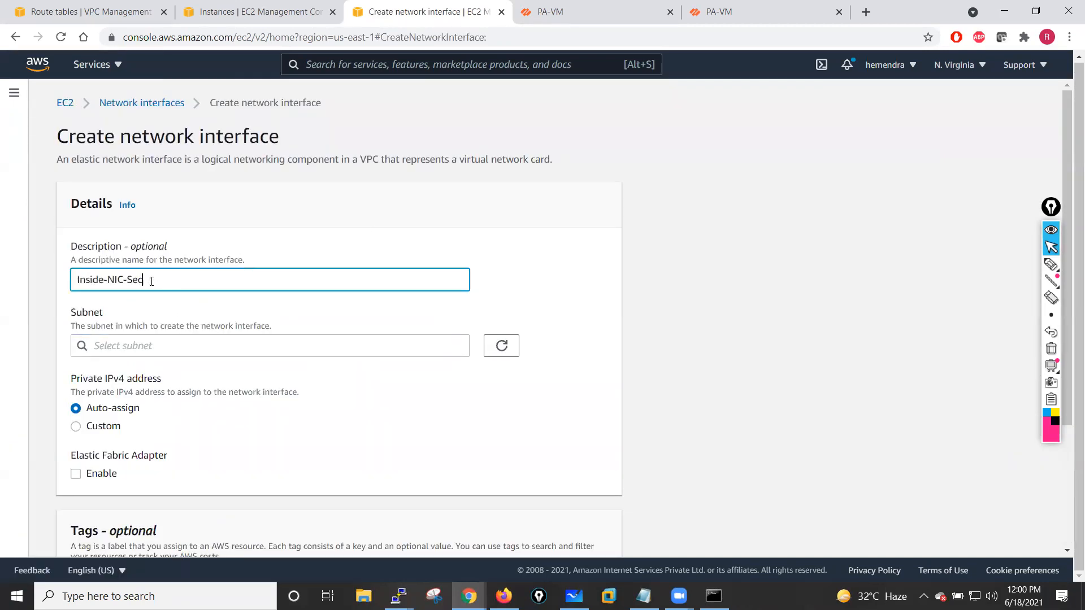
{"action": "left_click_drag", "start_coordinate": [102, 279], "coordinate": [73, 283]}
{"action": "double_click", "coordinate": [77, 281]}
{"action": "left_click", "coordinate": [85, 279]}
{"action": "key", "text": "BackSpace"}
{"action": "key", "text": "BackSpace"}
{"action": "type", "text": "Out"}
{"action": "left_click", "coordinate": [179, 344]}
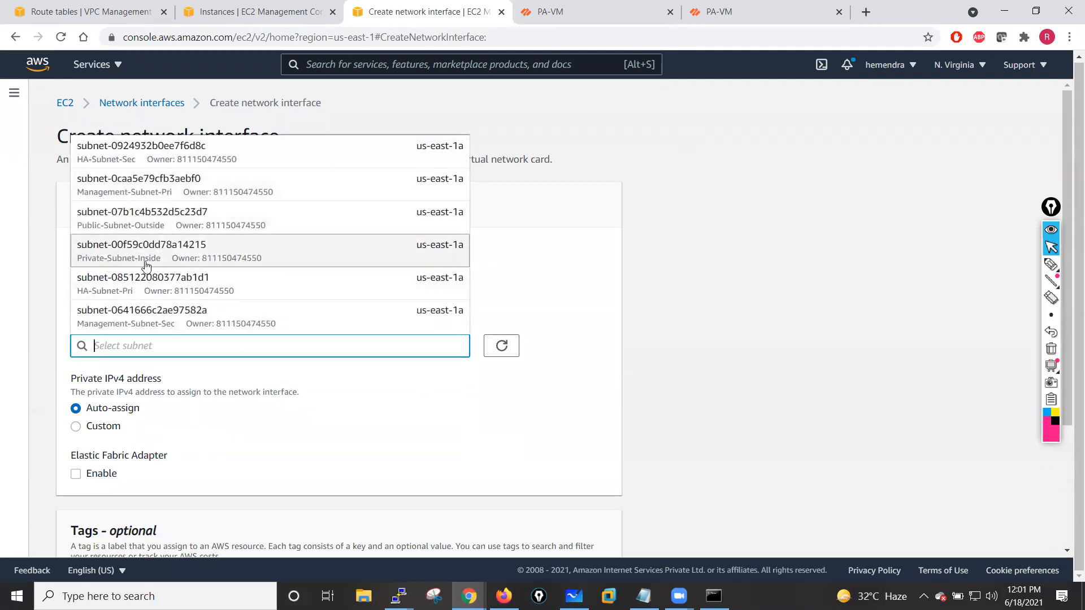
{"action": "left_click", "coordinate": [177, 223]}
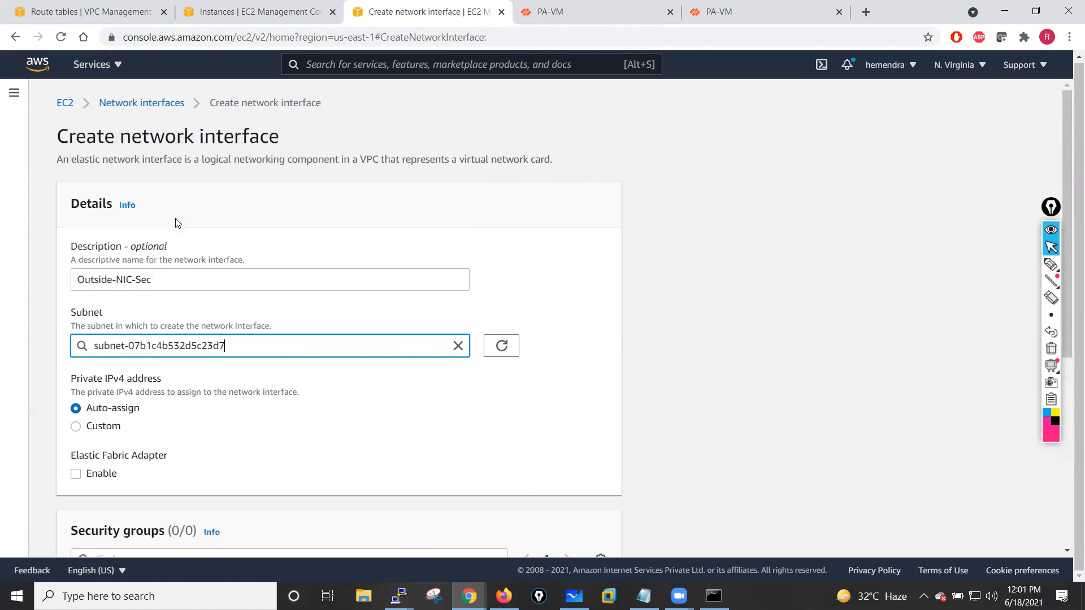
- Select the PaloAlto-Lab-SG security group, add a Name tag of Outside-NIC-Sec, and create the interface
{"action": "scroll", "coordinate": [320, 405], "scroll_direction": "down", "scroll_amount": 6}
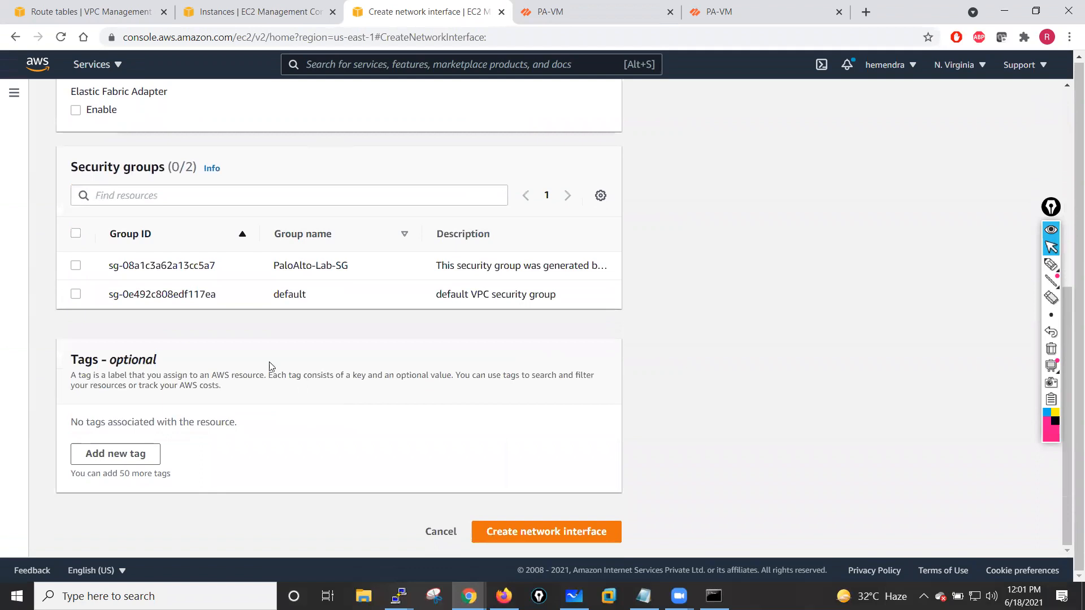
{"action": "left_click", "coordinate": [76, 266]}
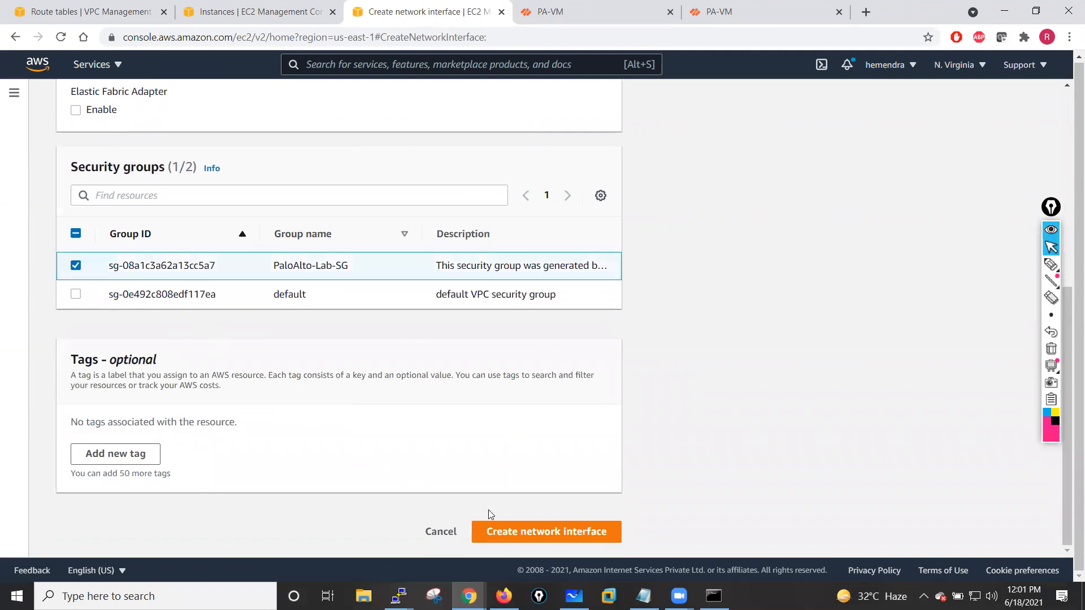
{"action": "left_click", "coordinate": [153, 447]}
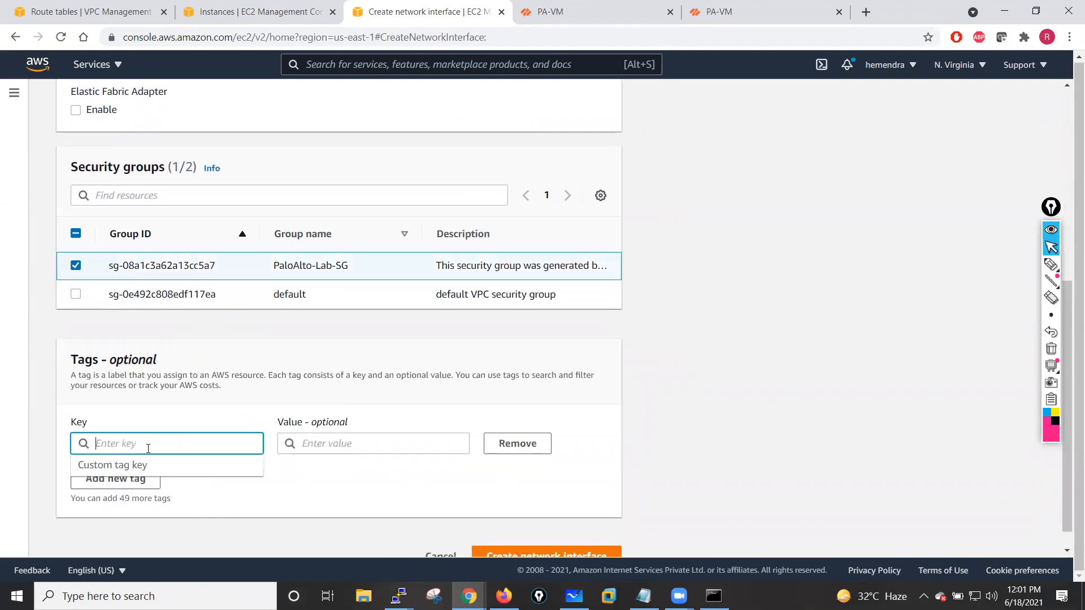
{"action": "type", "text": "Name"}
{"action": "left_click", "coordinate": [316, 441]}
{"action": "key", "text": "ctrl+v"}
{"action": "left_click", "coordinate": [239, 516]}
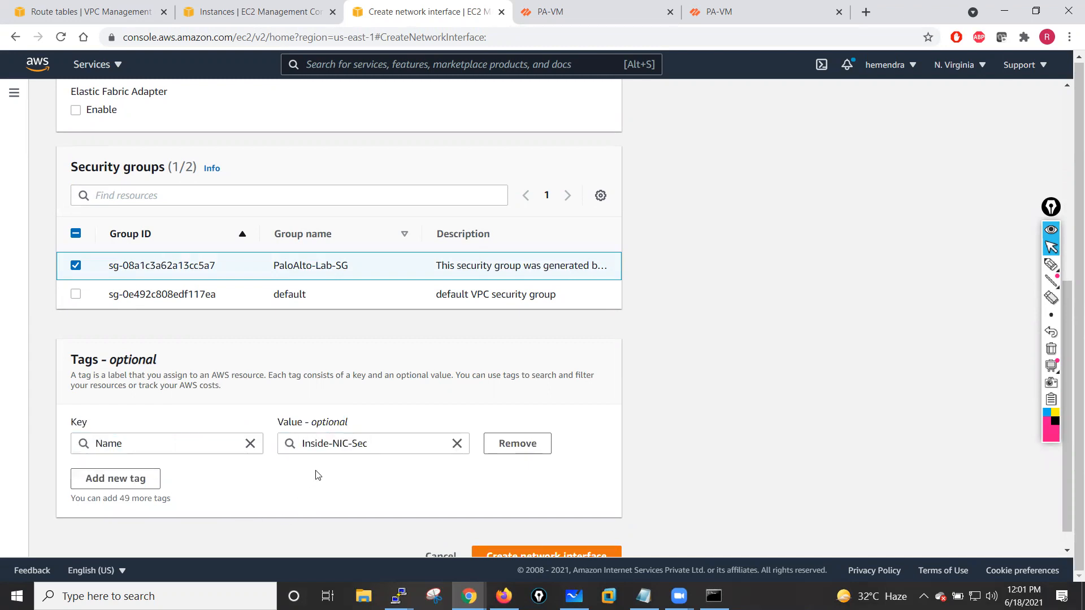
{"action": "left_click", "coordinate": [348, 444]}
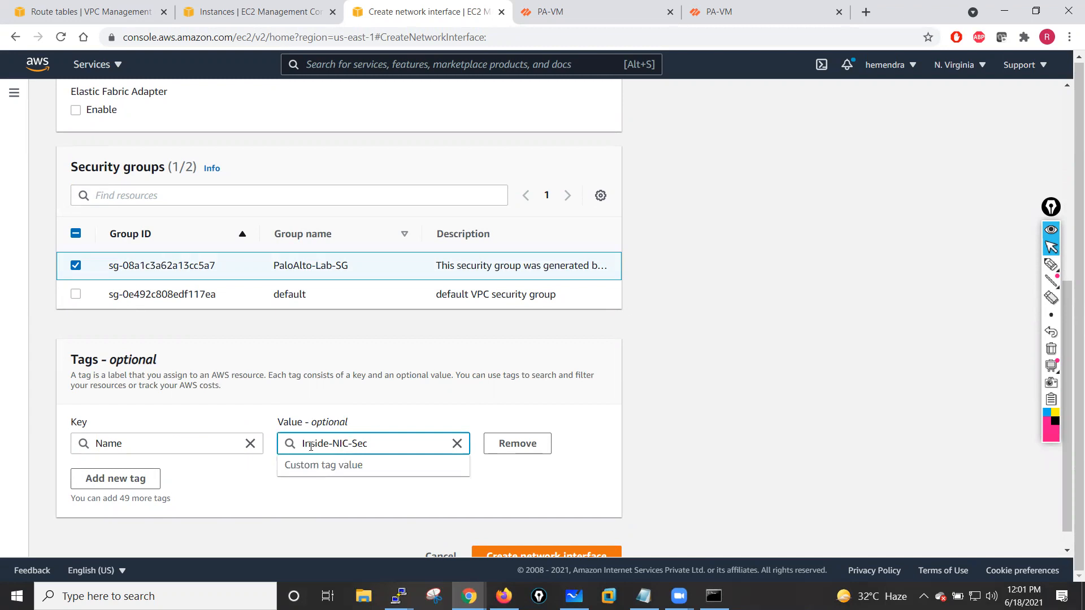
{"action": "key", "text": "BackSpace"}
{"action": "key", "text": "BackSpace"}
{"action": "type", "text": "Out"}
{"action": "left_click", "coordinate": [242, 510]}
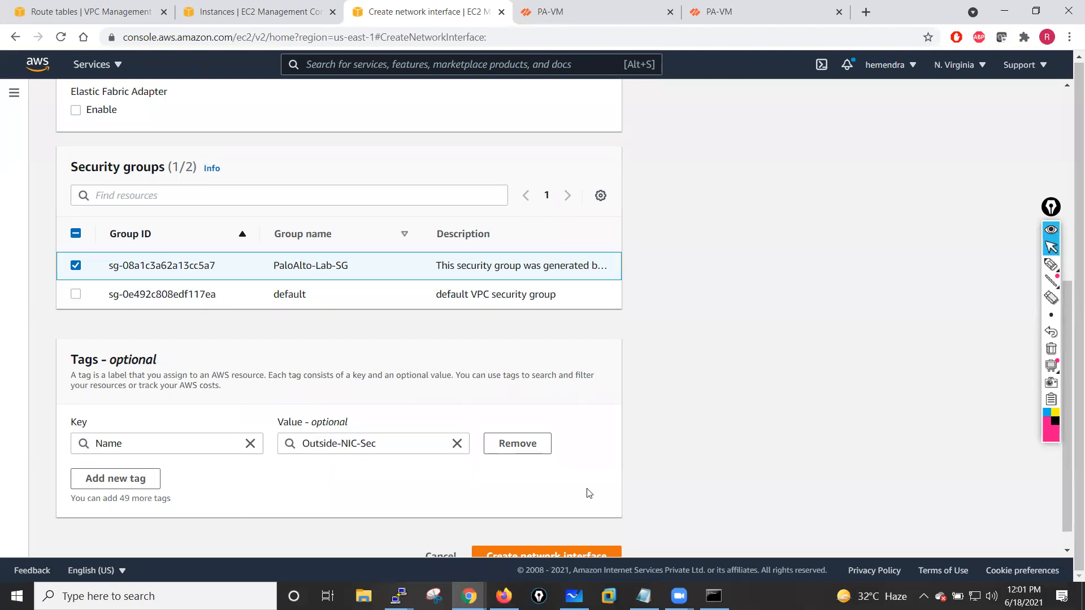
{"action": "scroll", "coordinate": [584, 473], "scroll_direction": "down", "scroll_amount": 1}
{"action": "left_click", "coordinate": [545, 531]}
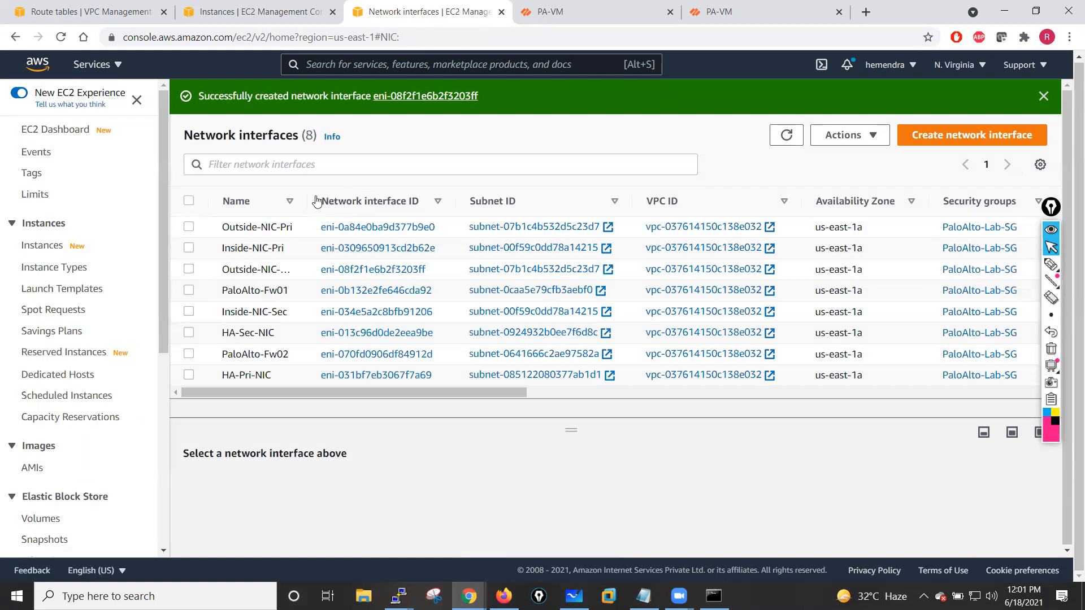
- Examine the details of the new Inside-NIC-Sec network interface
{"action": "left_click_drag", "start_coordinate": [314, 201], "coordinate": [394, 202]}
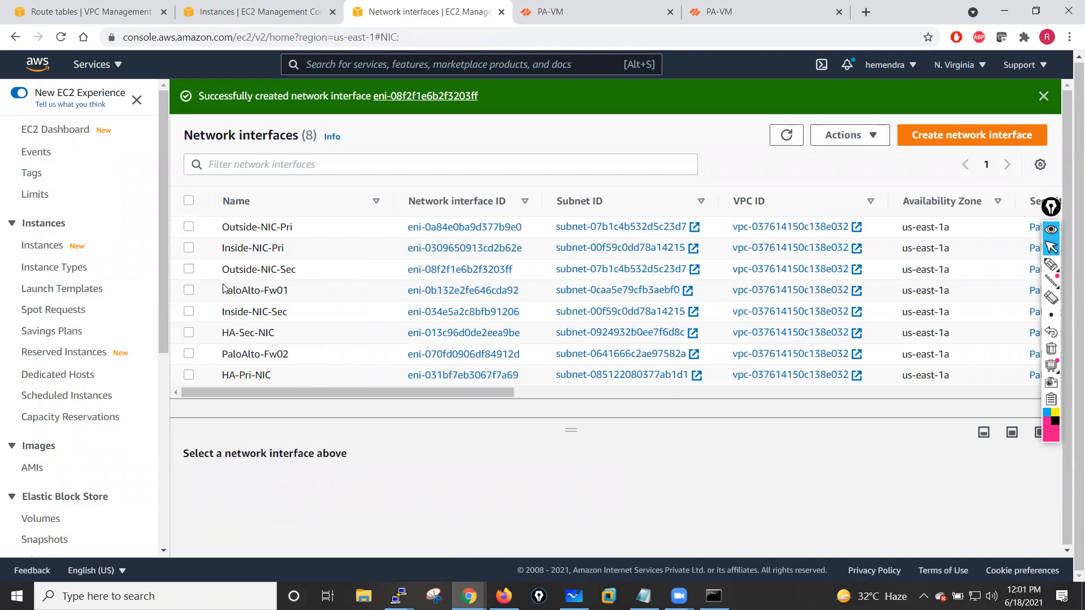
{"action": "left_click", "coordinate": [189, 312]}
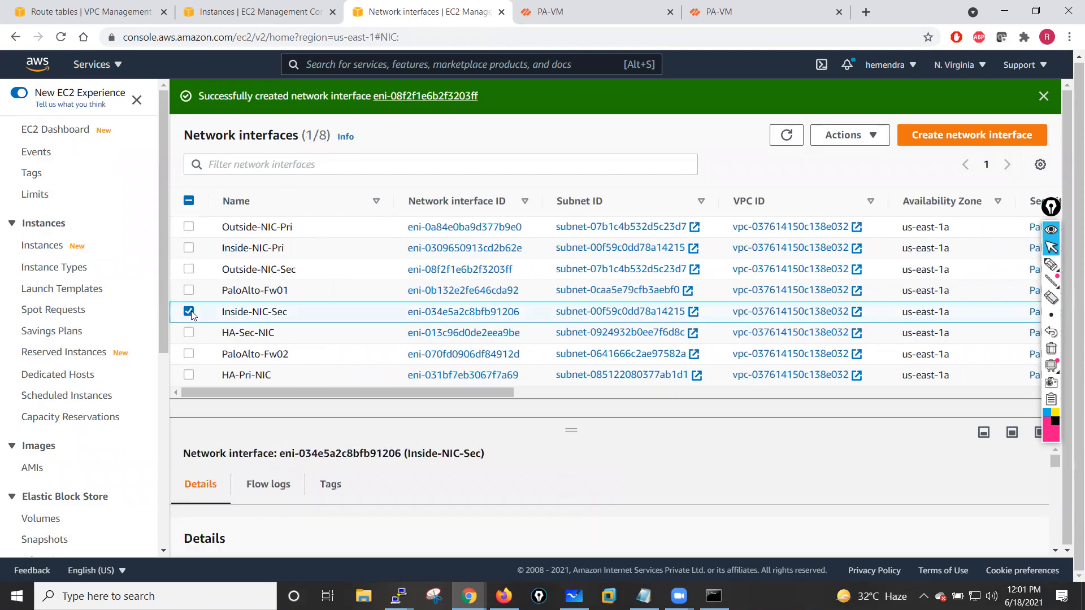
{"action": "left_click_drag", "start_coordinate": [571, 431], "coordinate": [577, 263]}
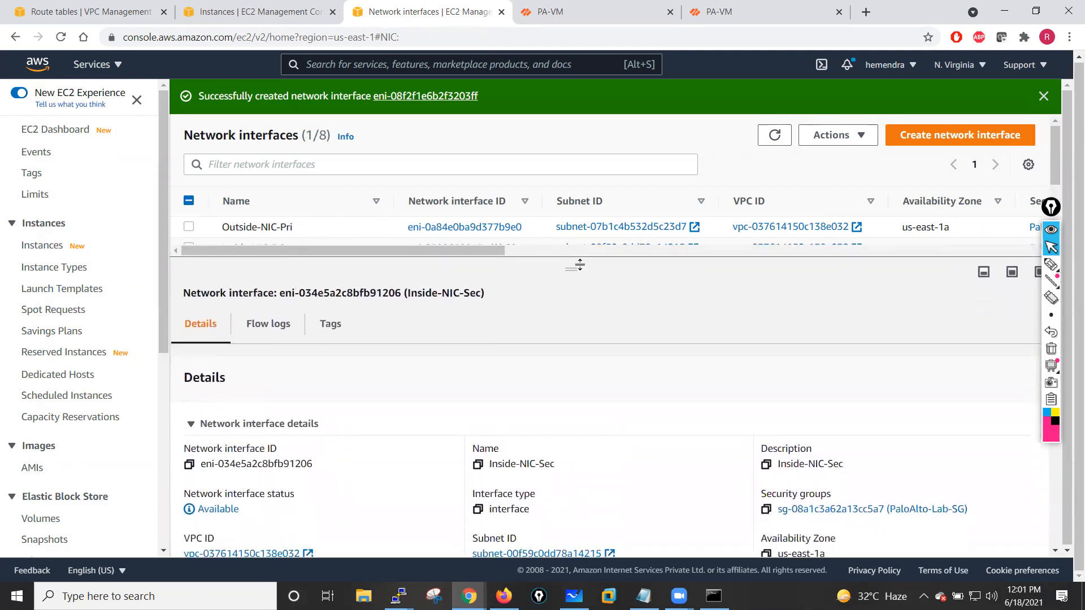
{"action": "left_click_drag", "start_coordinate": [1051, 207], "coordinate": [1022, 210]}
{"action": "left_click_drag", "start_coordinate": [1056, 311], "coordinate": [1058, 354]}
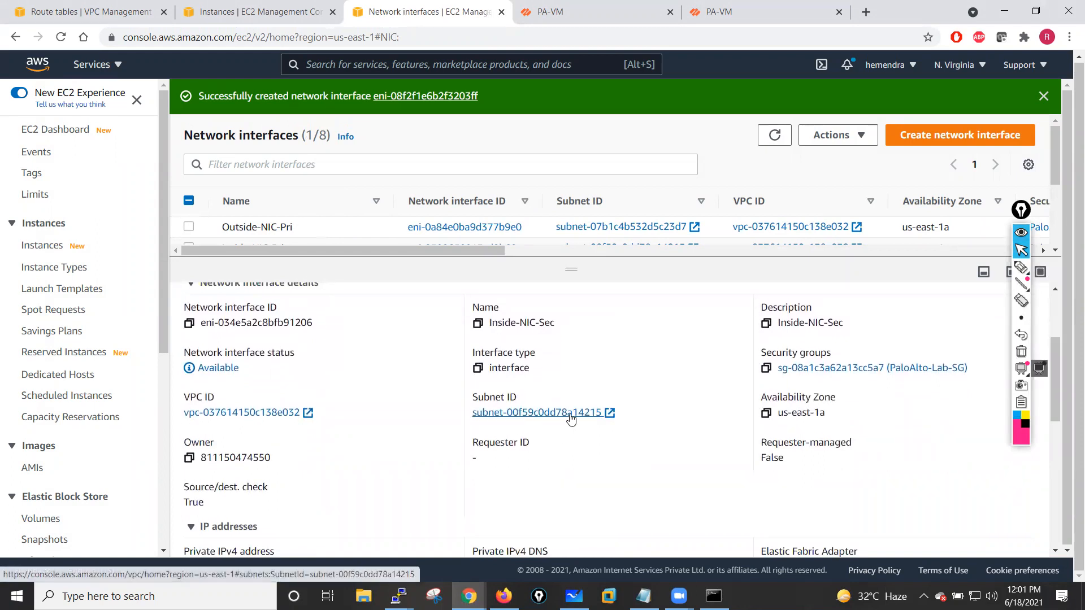
- Review the firewall instances list and the VPC subnets list
{"action": "left_click", "coordinate": [251, 12]}
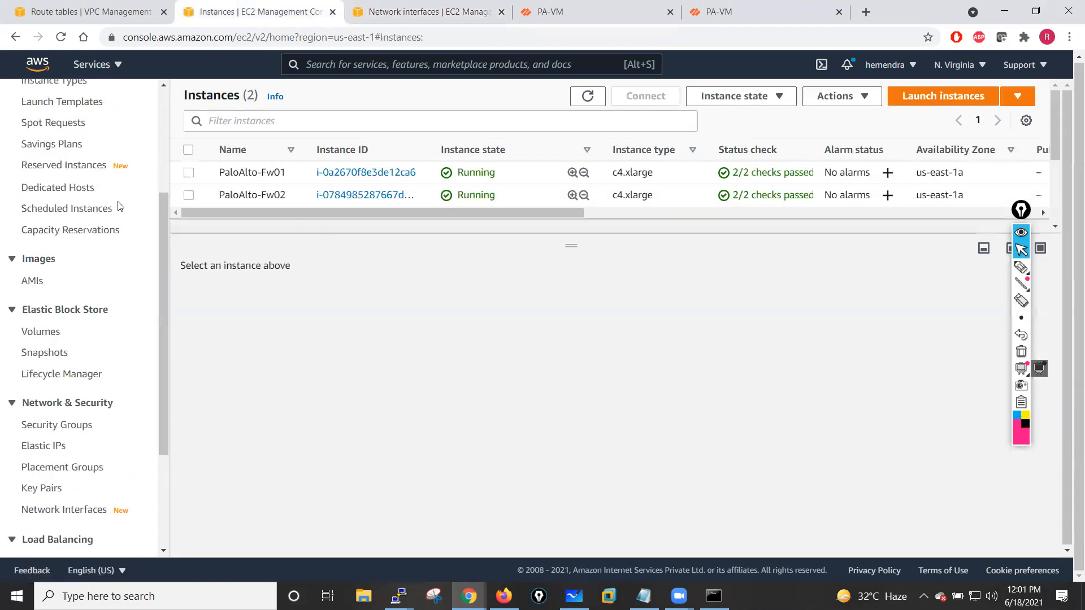
{"action": "left_click_drag", "start_coordinate": [162, 245], "coordinate": [163, 142]}
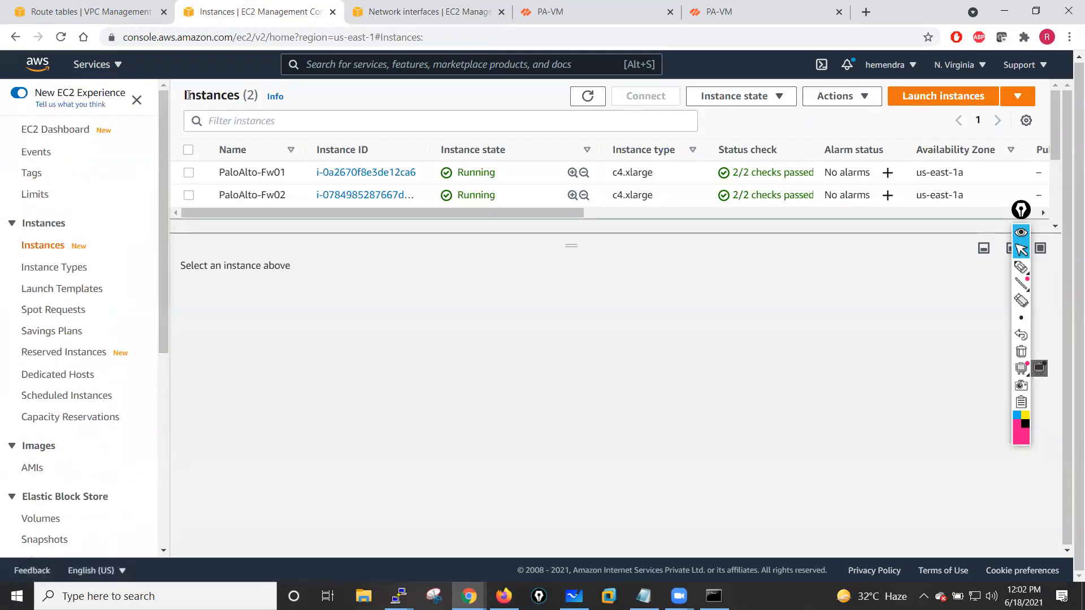
{"action": "left_click", "coordinate": [108, 12]}
{"action": "left_click", "coordinate": [53, 260]}
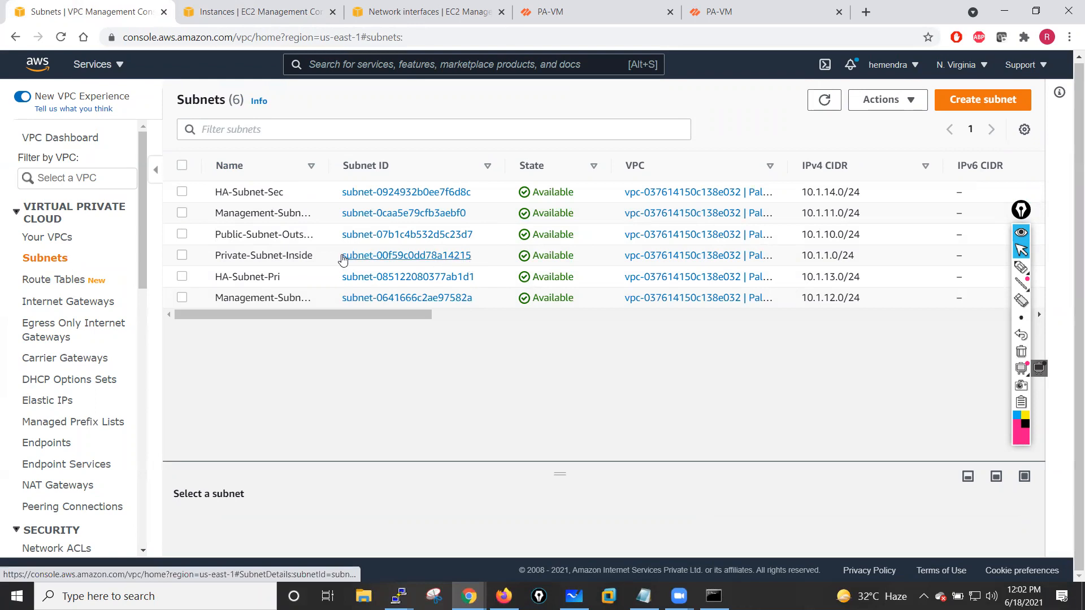
{"action": "left_click", "coordinate": [429, 11]}
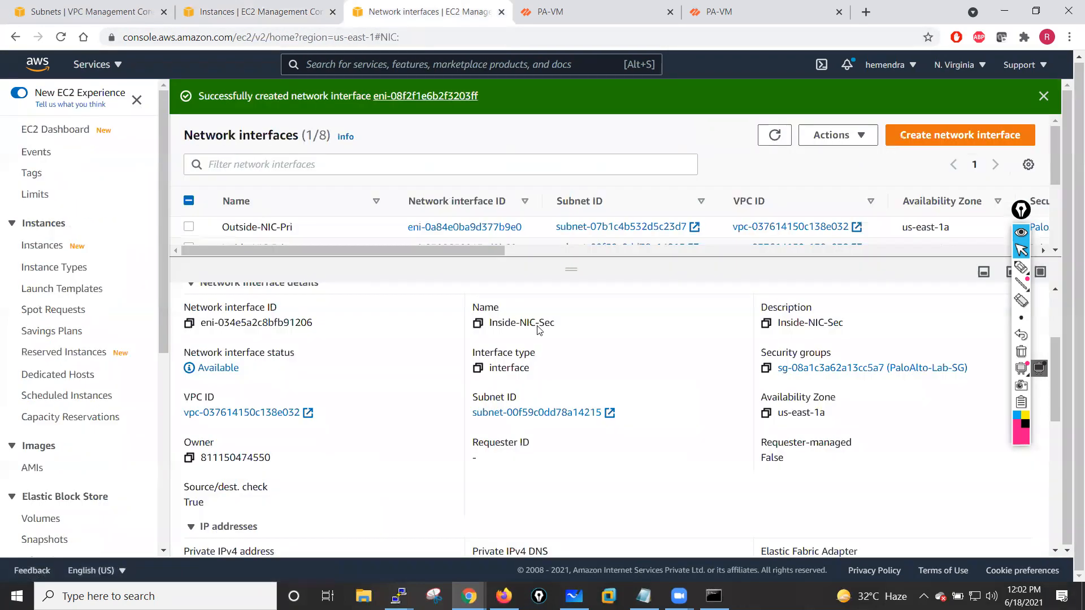
- Attach the Inside-NIC-Sec network interface to the PaloAlto-Fw02 instance
{"action": "left_click_drag", "start_coordinate": [570, 268], "coordinate": [572, 427]}
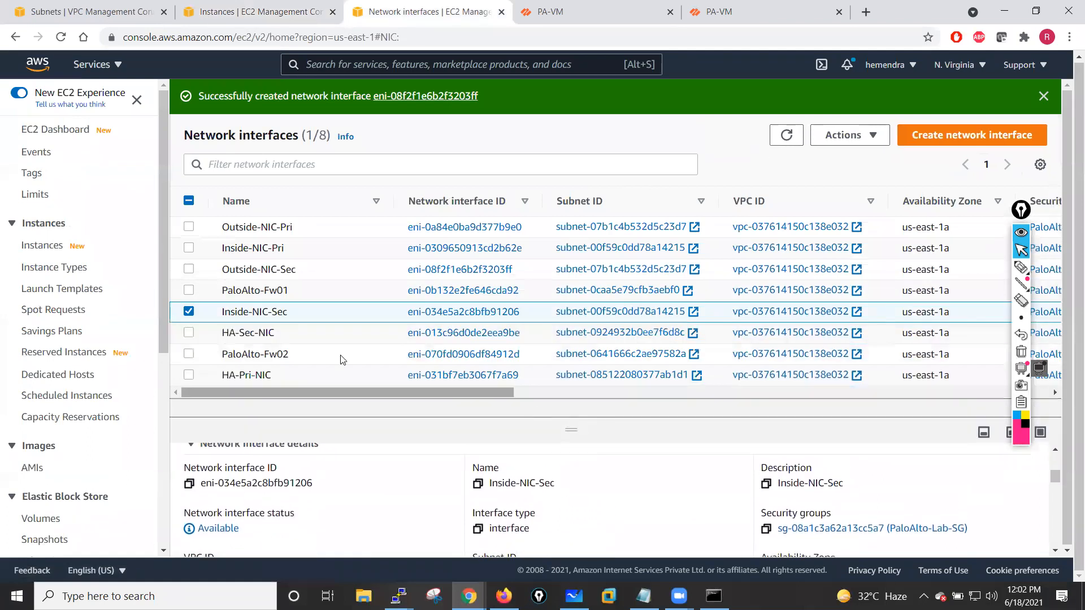
{"action": "left_click", "coordinate": [188, 313]}
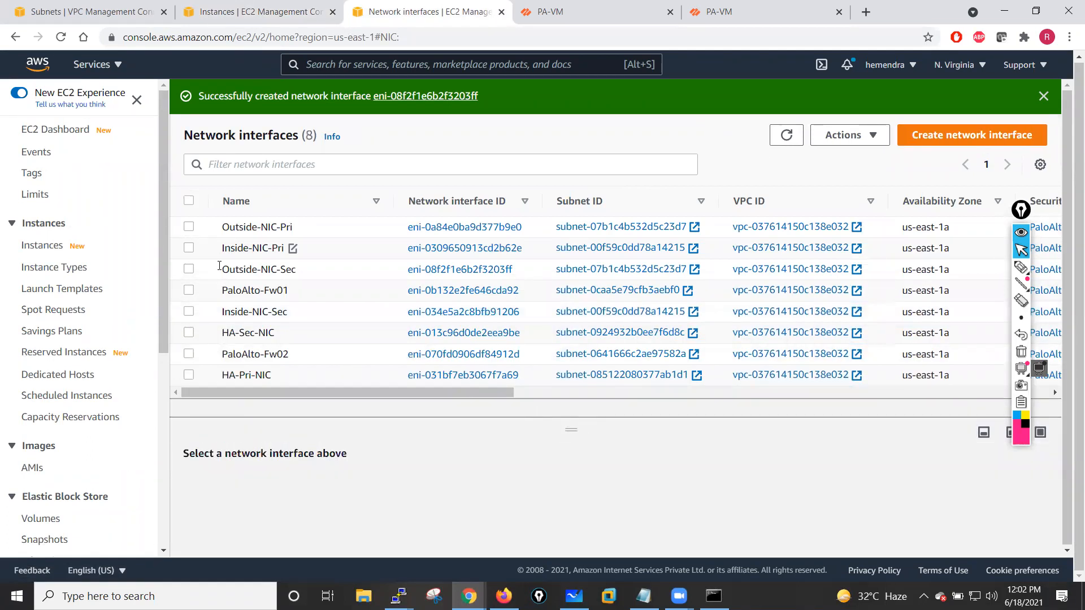
{"action": "left_click", "coordinate": [188, 312]}
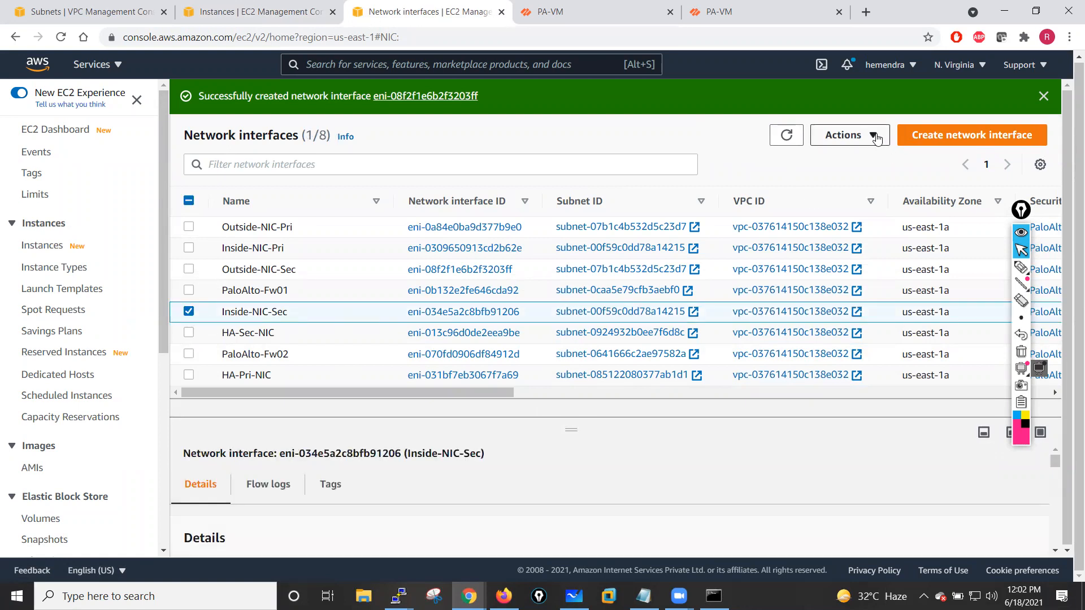
{"action": "left_click", "coordinate": [876, 138]}
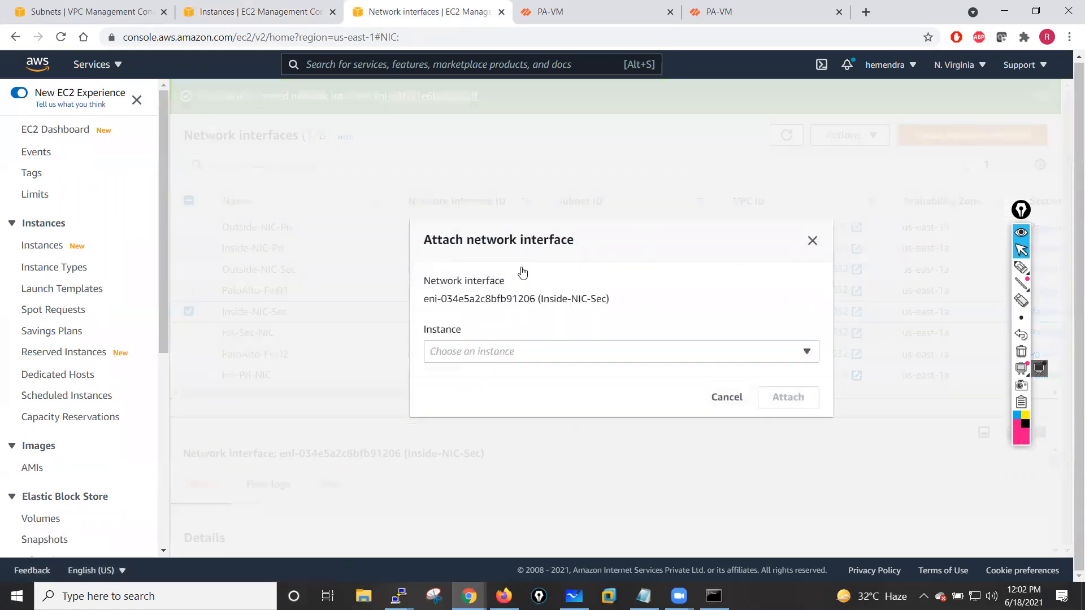
{"action": "left_click", "coordinate": [587, 354]}
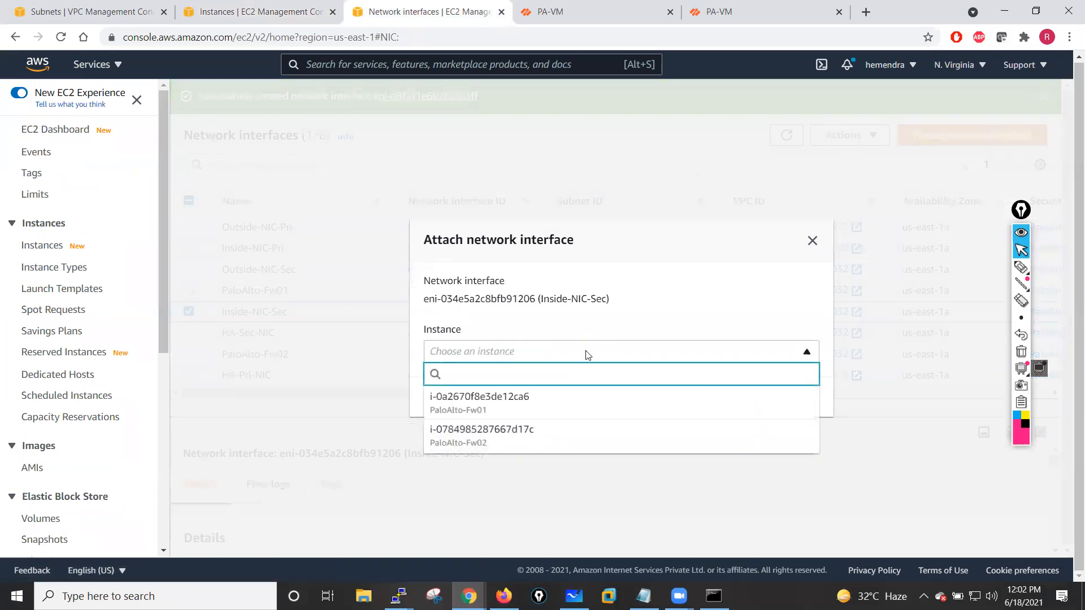
{"action": "left_click", "coordinate": [490, 441]}
{"action": "left_click", "coordinate": [794, 395]}
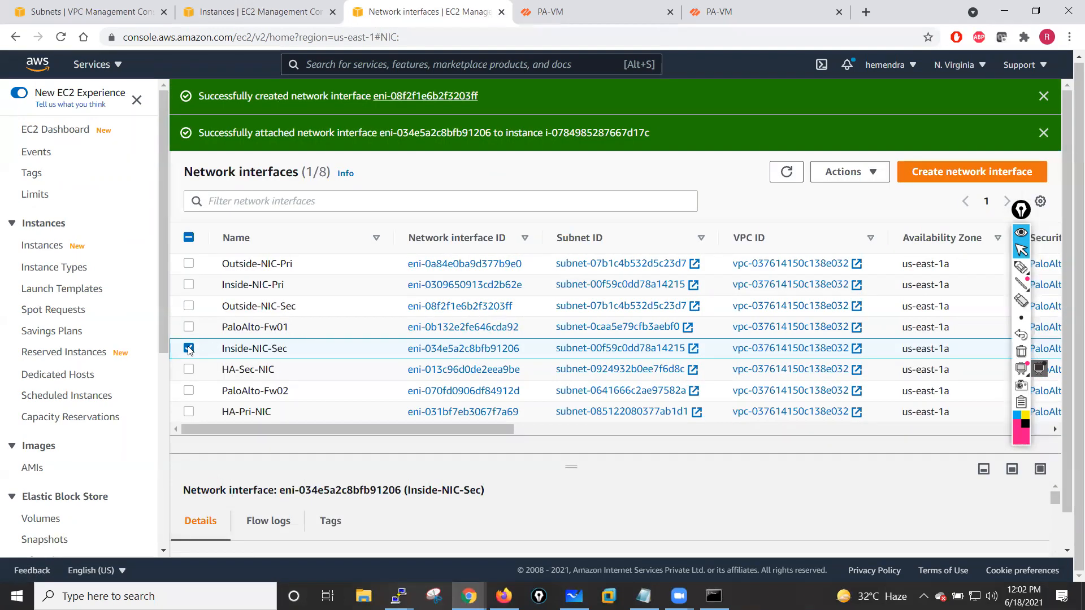
- Attach the Outside-NIC-Sec network interface to the PaloAlto-Fw02 instance
{"action": "left_click", "coordinate": [189, 348]}
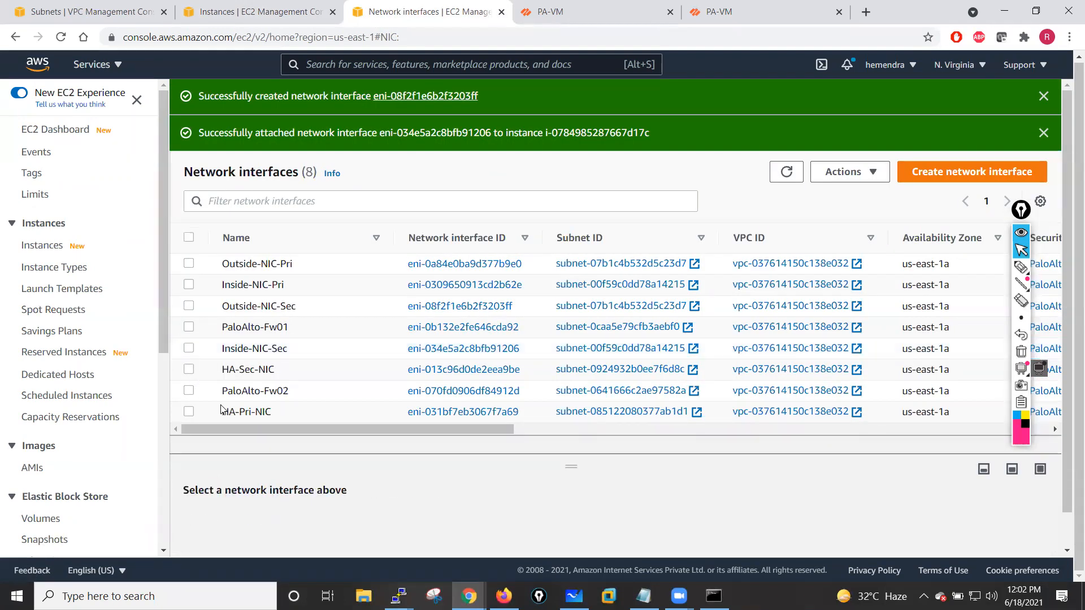
{"action": "left_click", "coordinate": [189, 266]}
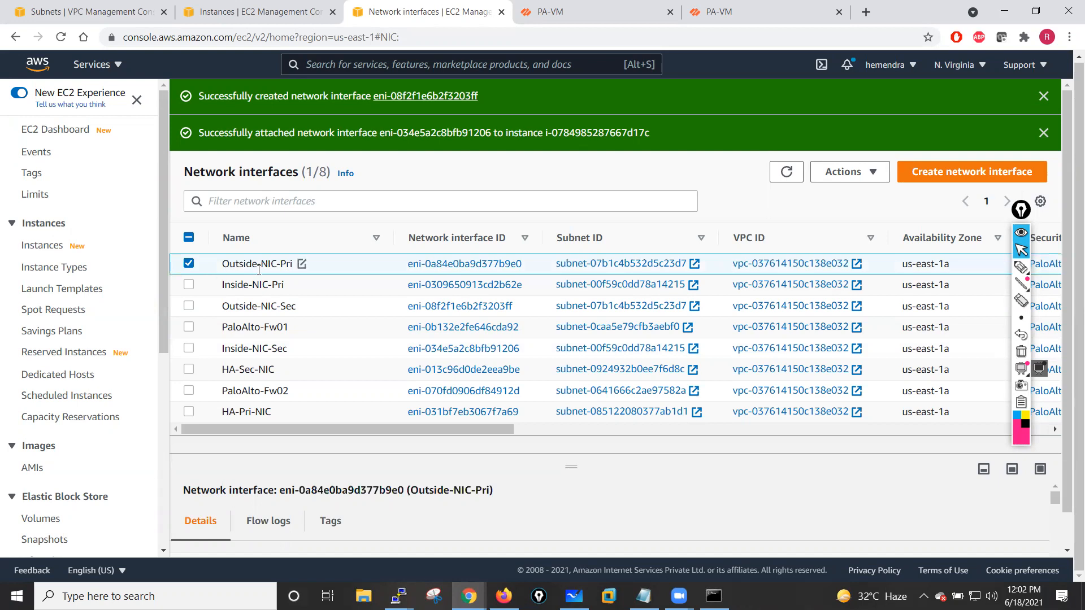
{"action": "left_click", "coordinate": [189, 265]}
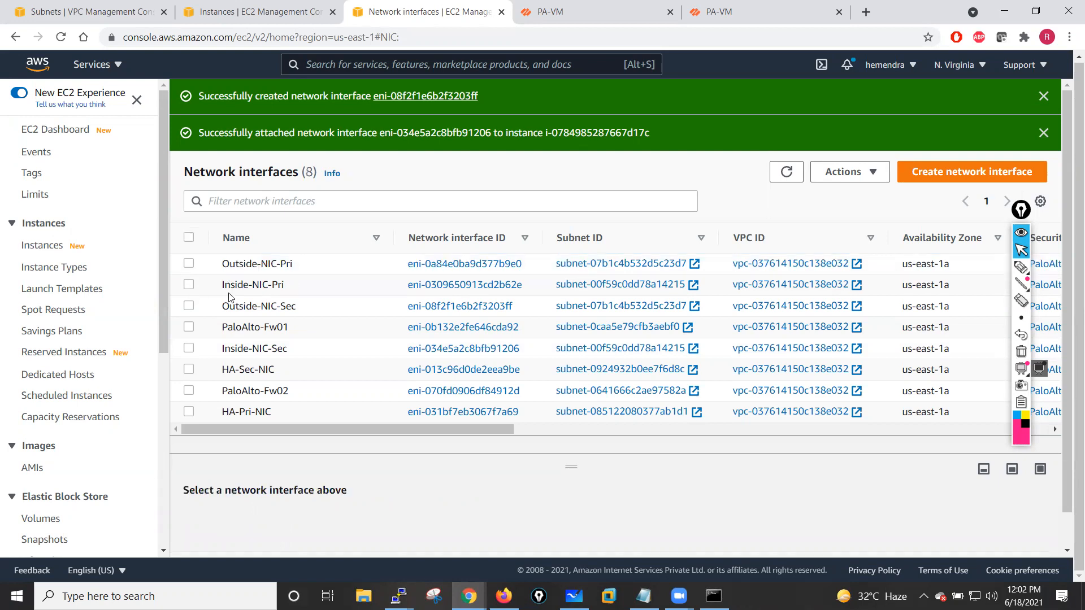
{"action": "left_click", "coordinate": [189, 306]}
{"action": "left_click", "coordinate": [859, 178]}
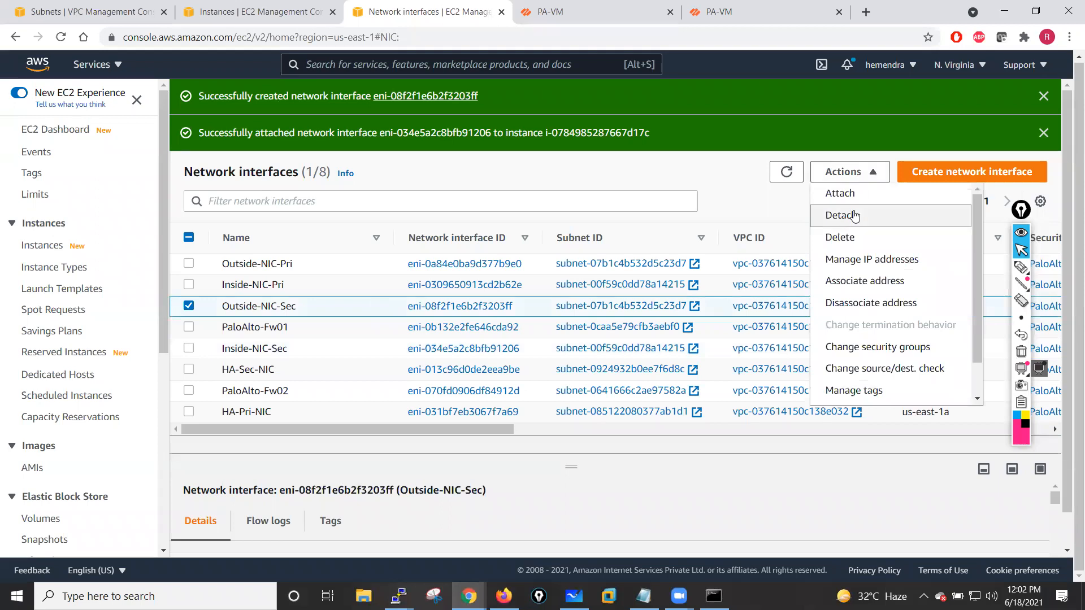
{"action": "left_click", "coordinate": [851, 199]}
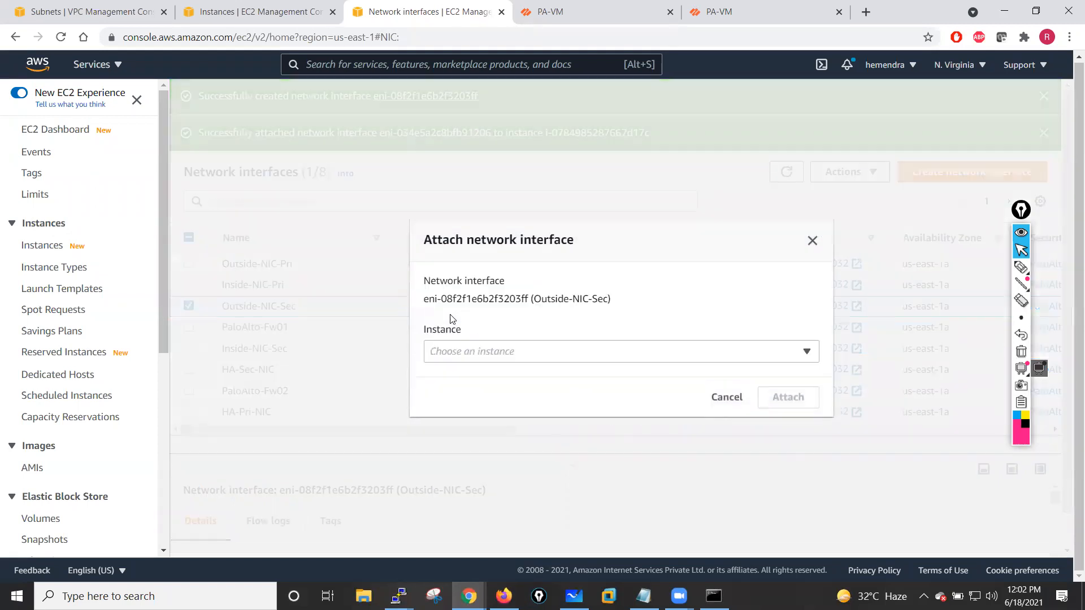
{"action": "left_click", "coordinate": [469, 351]}
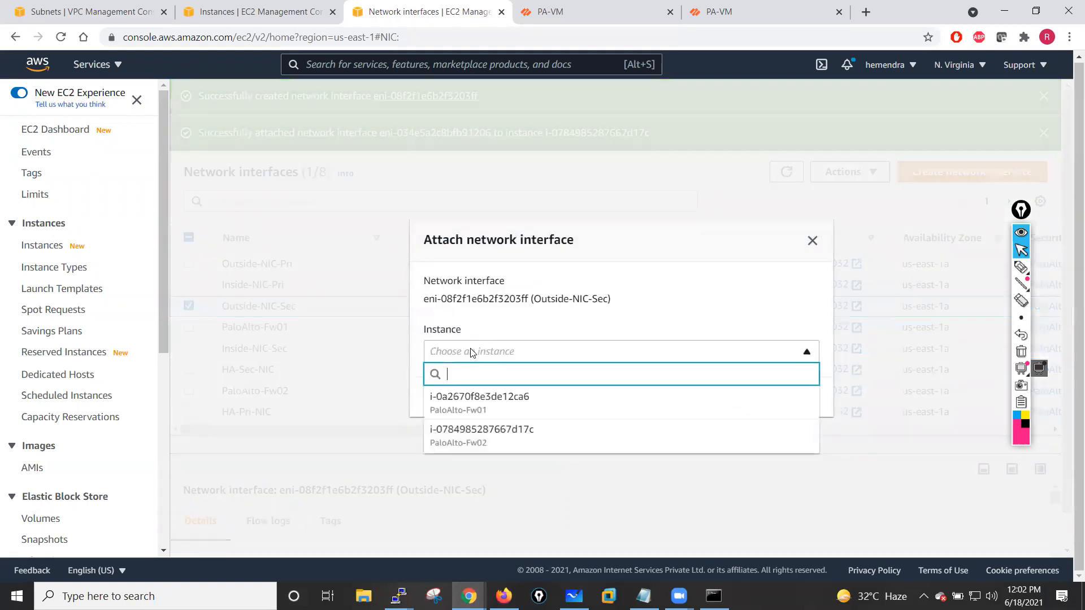
{"action": "left_click", "coordinate": [460, 442]}
{"action": "left_click", "coordinate": [791, 396]}
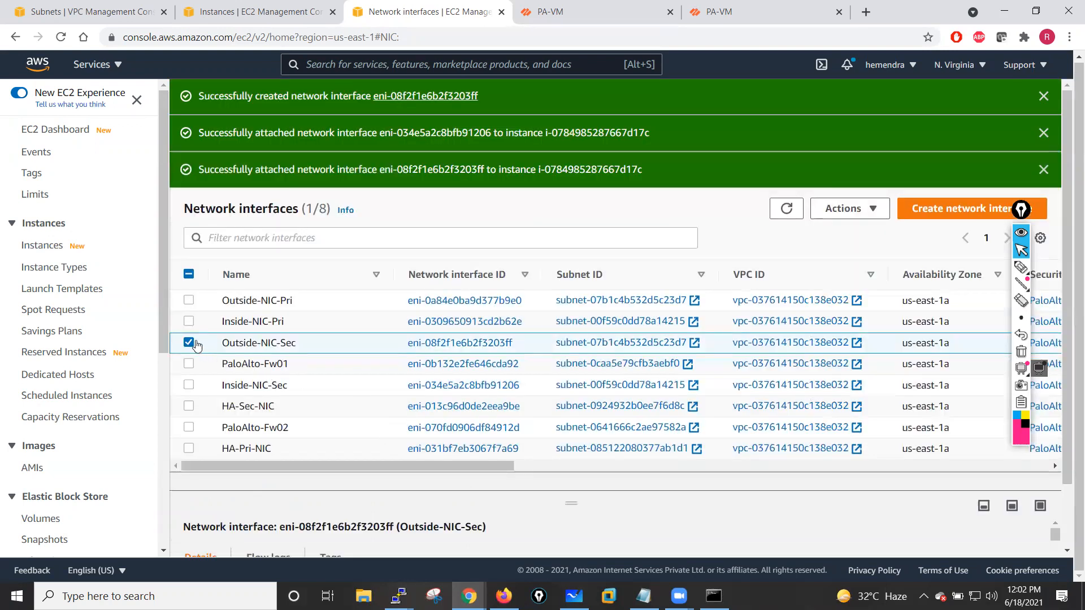
- Attach the HA-Sec-NIC network interface to the PaloAlto-Fw02 instance
{"action": "left_click", "coordinate": [190, 343]}
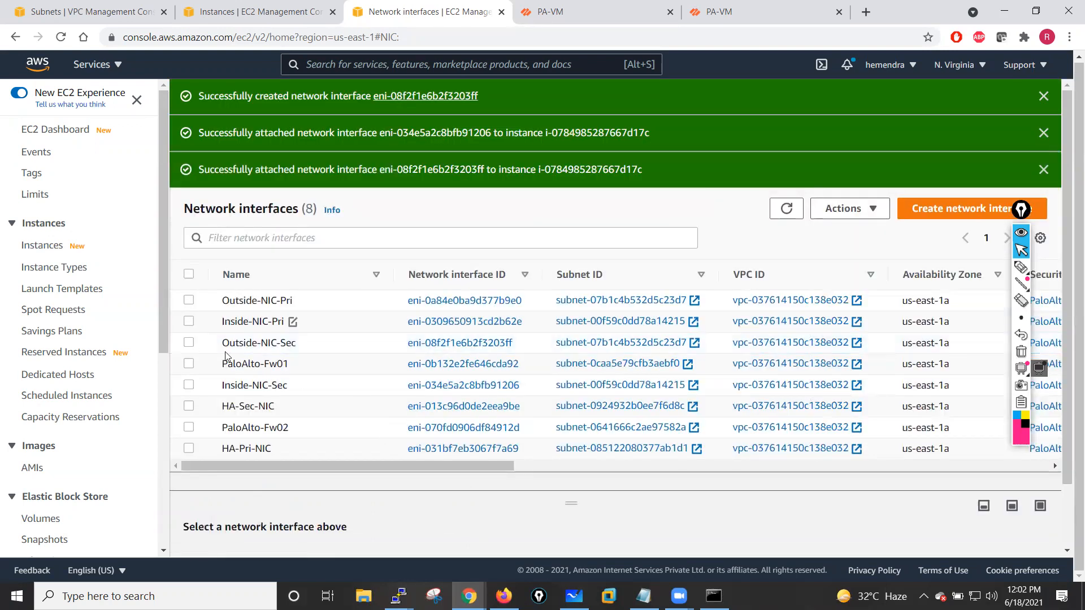
{"action": "left_click", "coordinate": [189, 407]}
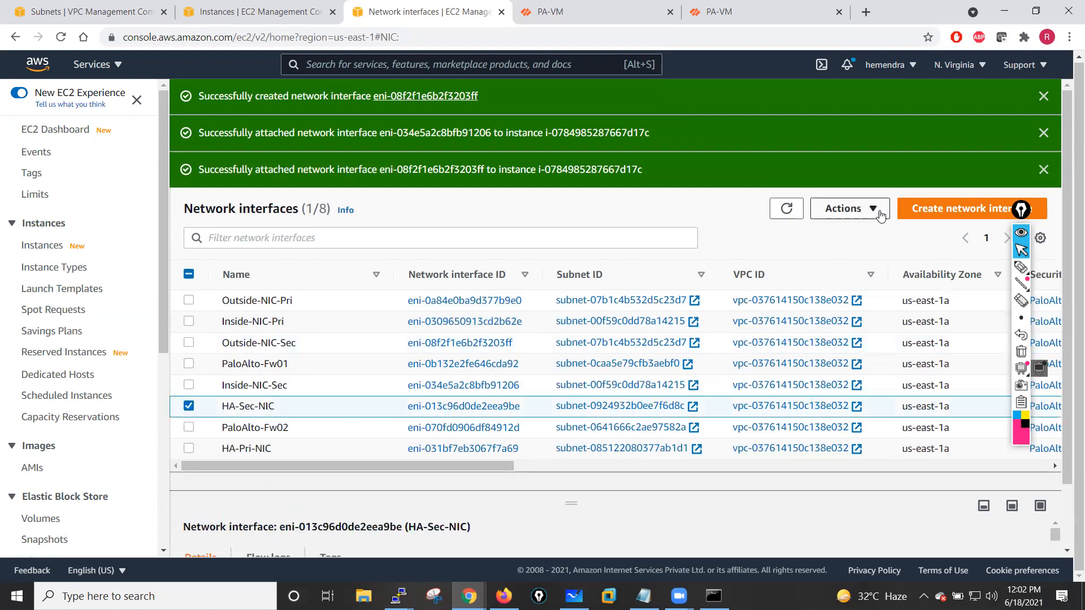
{"action": "left_click", "coordinate": [845, 208]}
{"action": "left_click", "coordinate": [616, 258]}
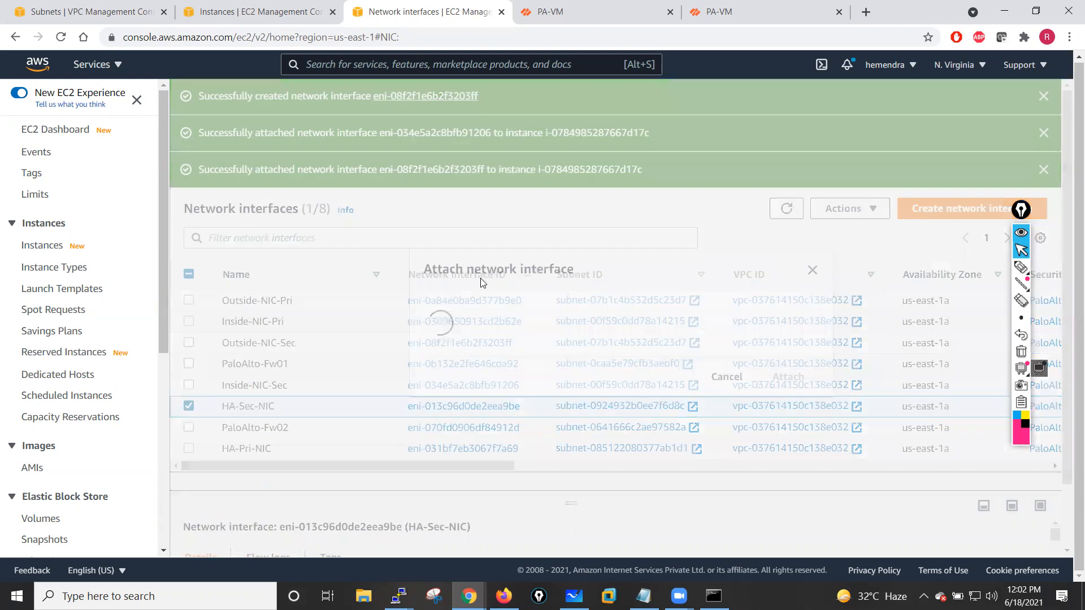
{"action": "left_click", "coordinate": [464, 352]}
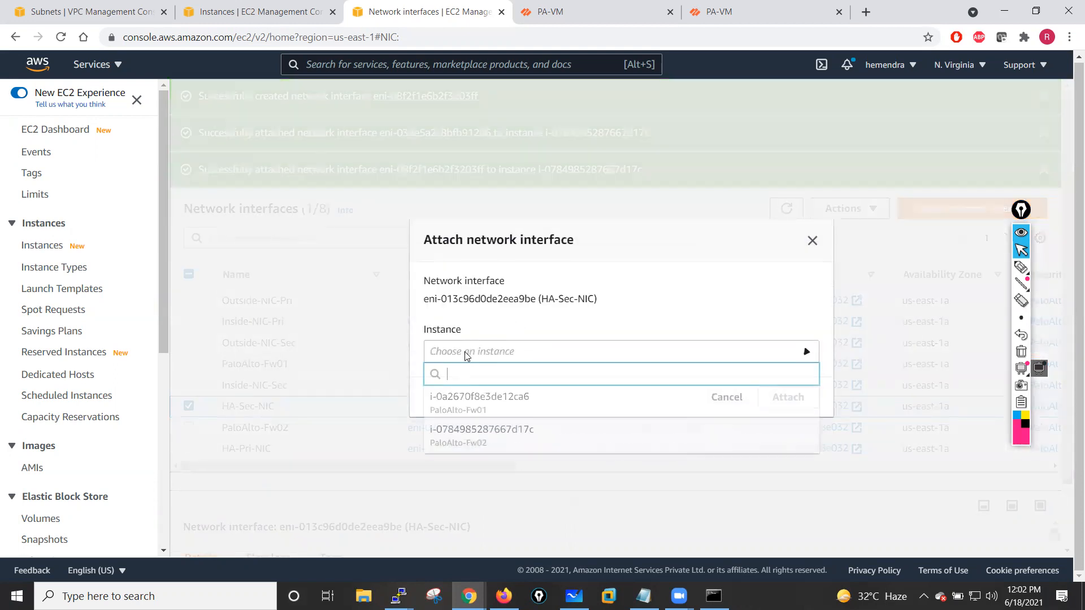
{"action": "left_click", "coordinate": [494, 438]}
{"action": "left_click", "coordinate": [789, 397]}
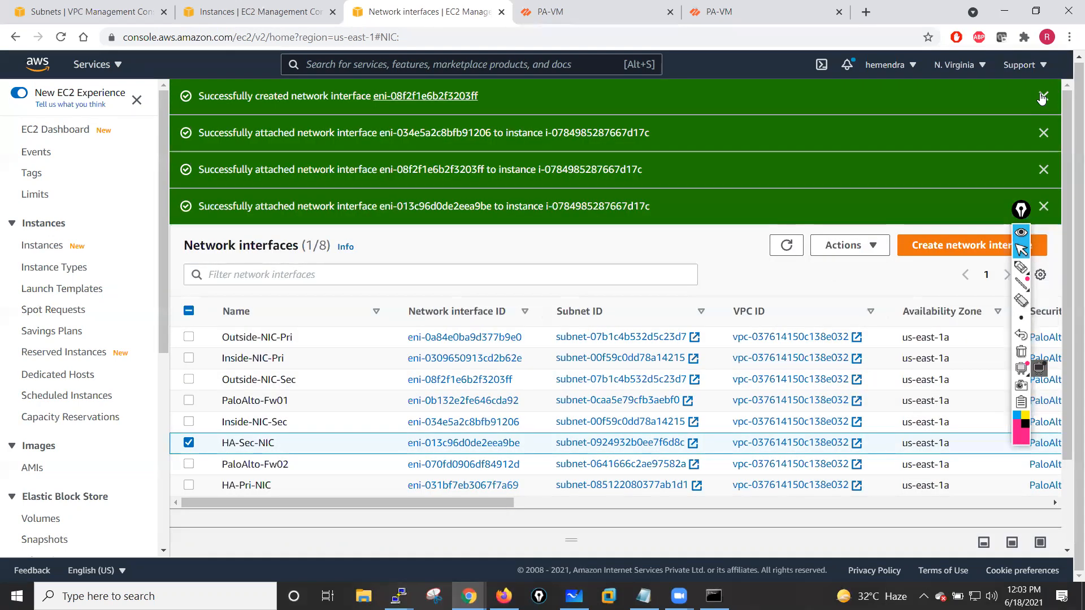
- Dismiss the notifications and review which instance each network interface is attached to
{"action": "left_click", "coordinate": [1044, 97]}
{"action": "left_click", "coordinate": [1044, 96]}
{"action": "left_click", "coordinate": [1044, 96]}
{"action": "left_click", "coordinate": [1044, 96]}
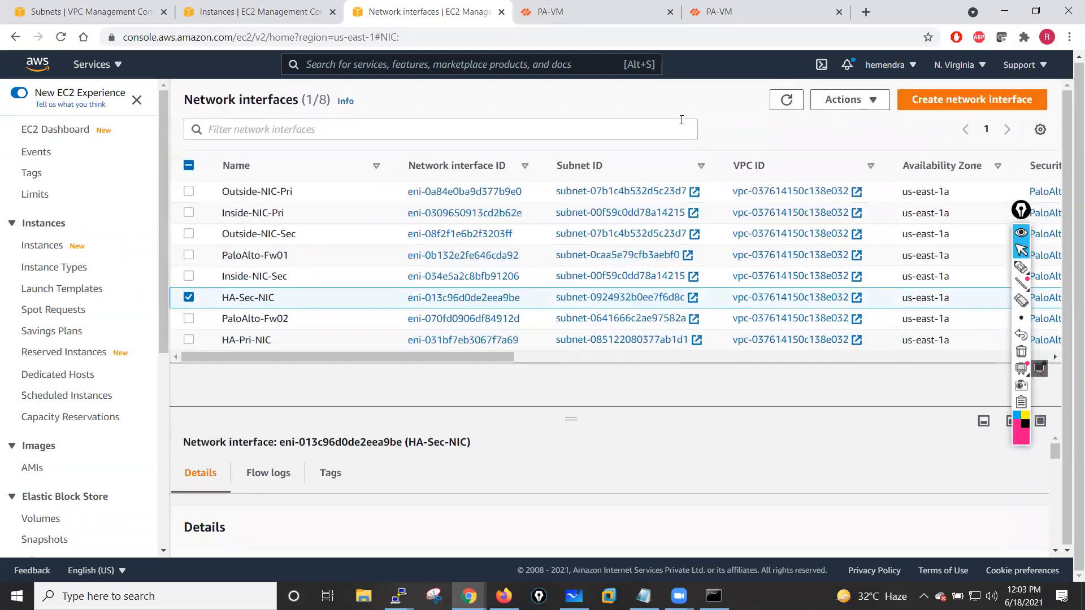
{"action": "left_click", "coordinate": [783, 100]}
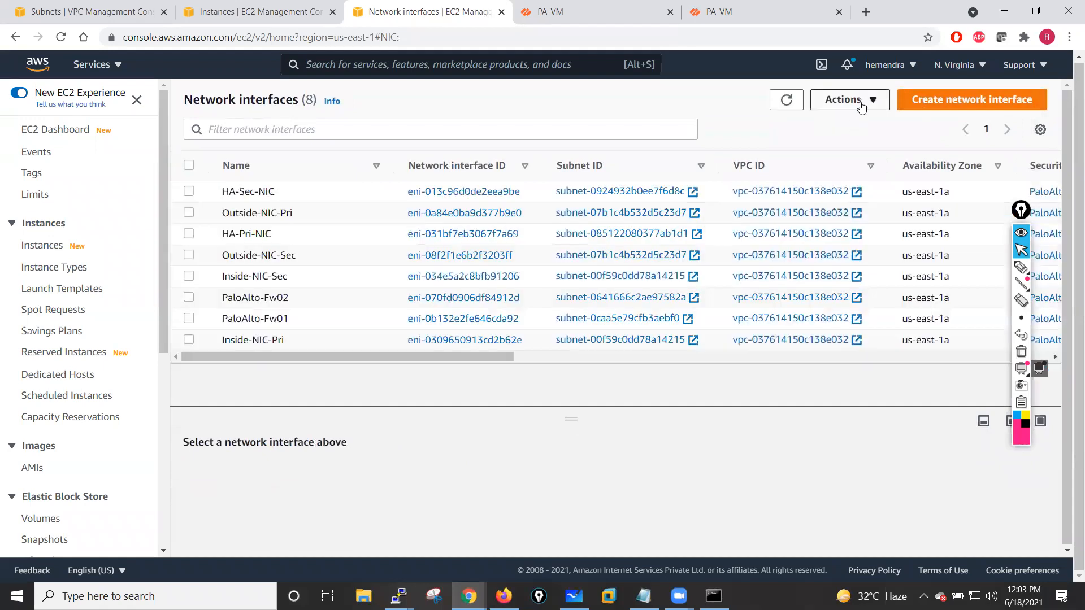
{"action": "left_click", "coordinate": [859, 103]}
{"action": "left_click", "coordinate": [572, 400]}
{"action": "left_click_drag", "start_coordinate": [443, 357], "coordinate": [478, 366]}
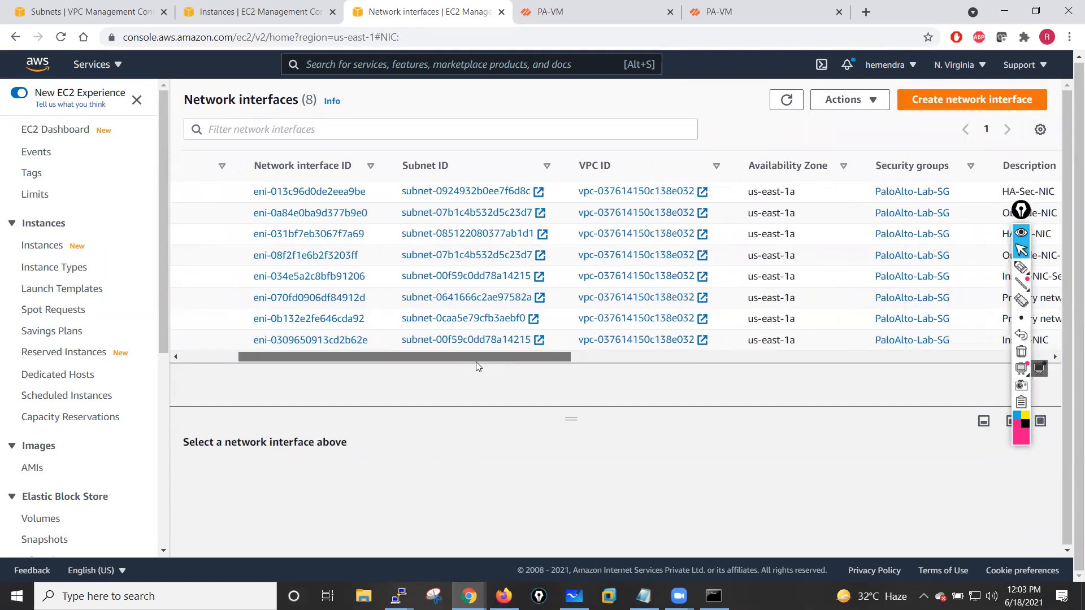
{"action": "scroll", "coordinate": [521, 362], "scroll_direction": "right", "scroll_amount": 10}
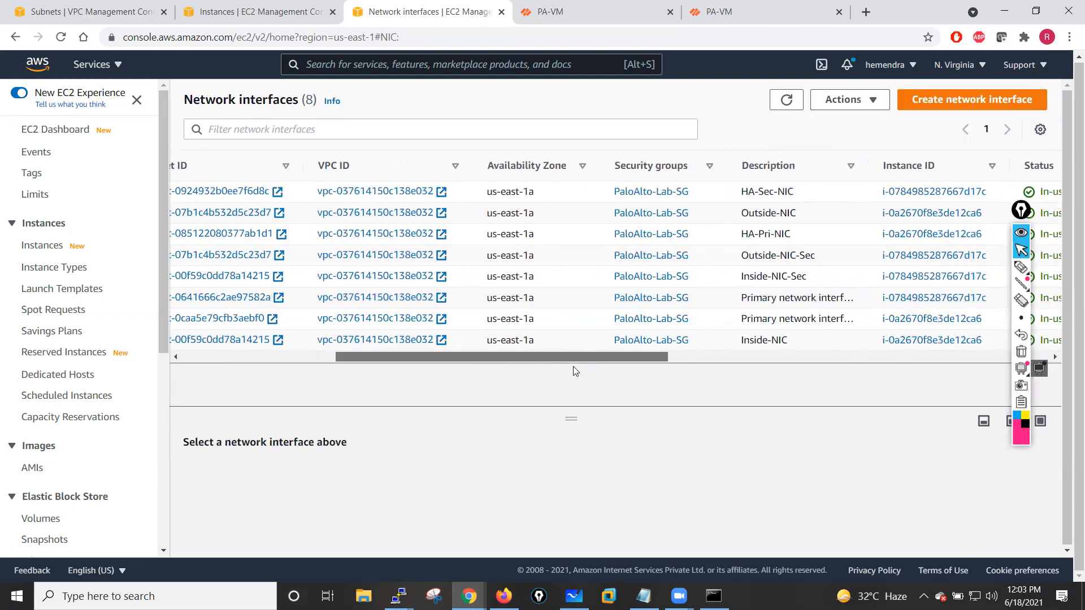
{"action": "left_click_drag", "start_coordinate": [655, 373], "coordinate": [382, 404]}
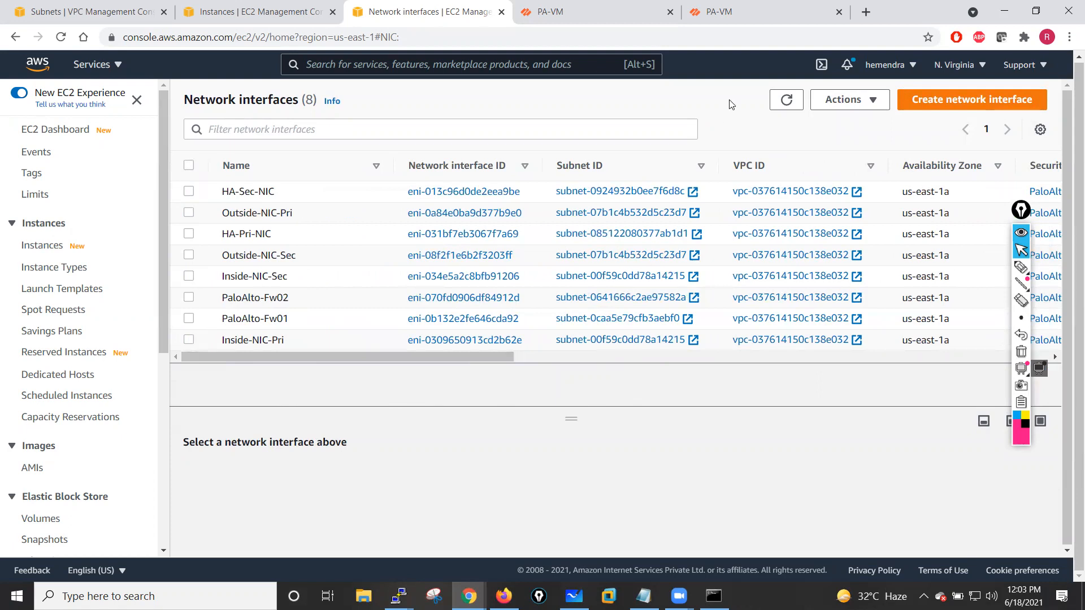
{"action": "left_click", "coordinate": [787, 101]}
- Refresh the interfaces page in both PA-VM firewall web consoles
{"action": "left_click", "coordinate": [593, 8]}
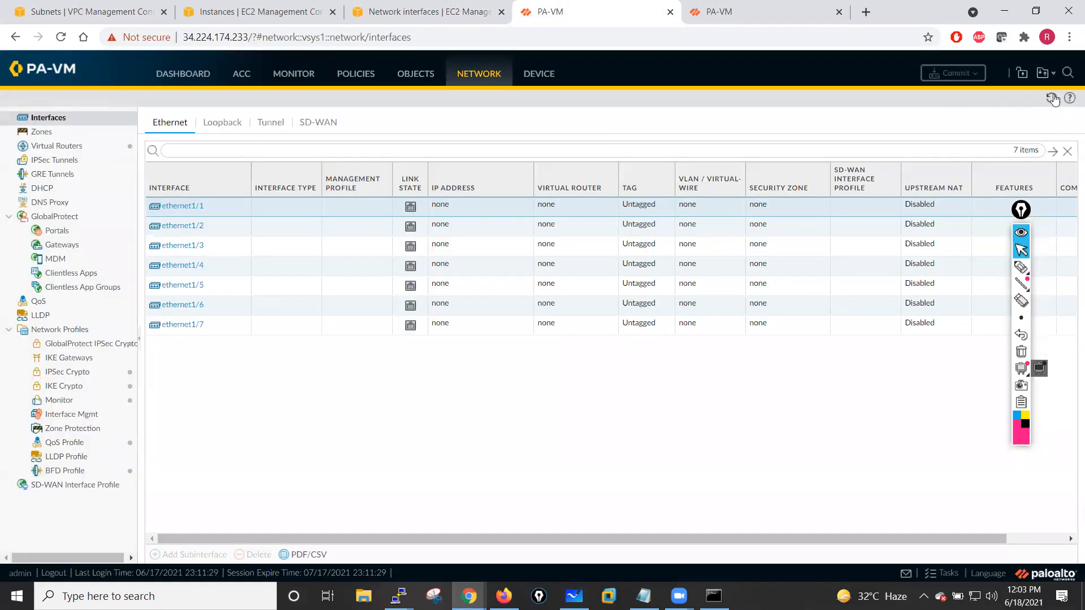
{"action": "left_click", "coordinate": [1052, 98]}
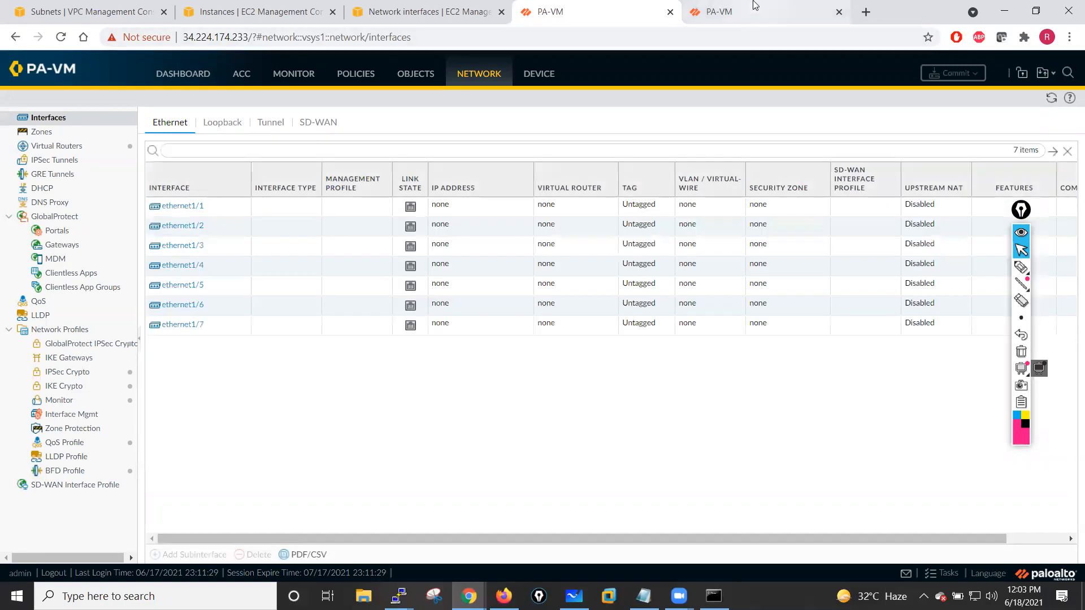
{"action": "left_click", "coordinate": [760, 10]}
{"action": "left_click", "coordinate": [1051, 99]}
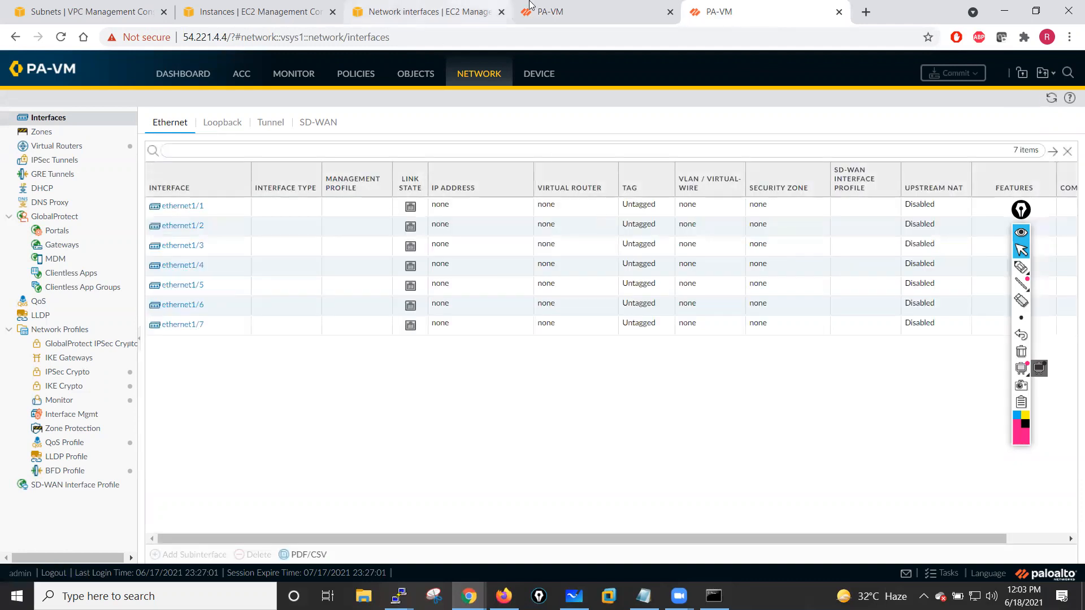
{"action": "left_click", "coordinate": [568, 12]}
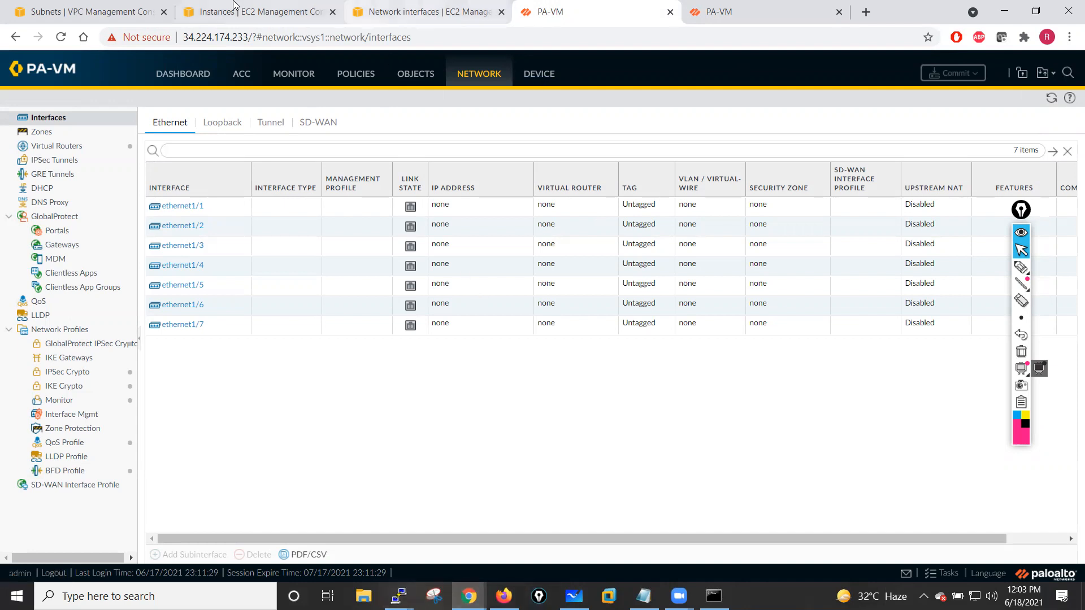
- Compare the private IPv4 addresses of the PaloAlto-Fw01 and PaloAlto-Fw02 instances
{"action": "left_click", "coordinate": [233, 7]}
{"action": "left_click", "coordinate": [189, 173]}
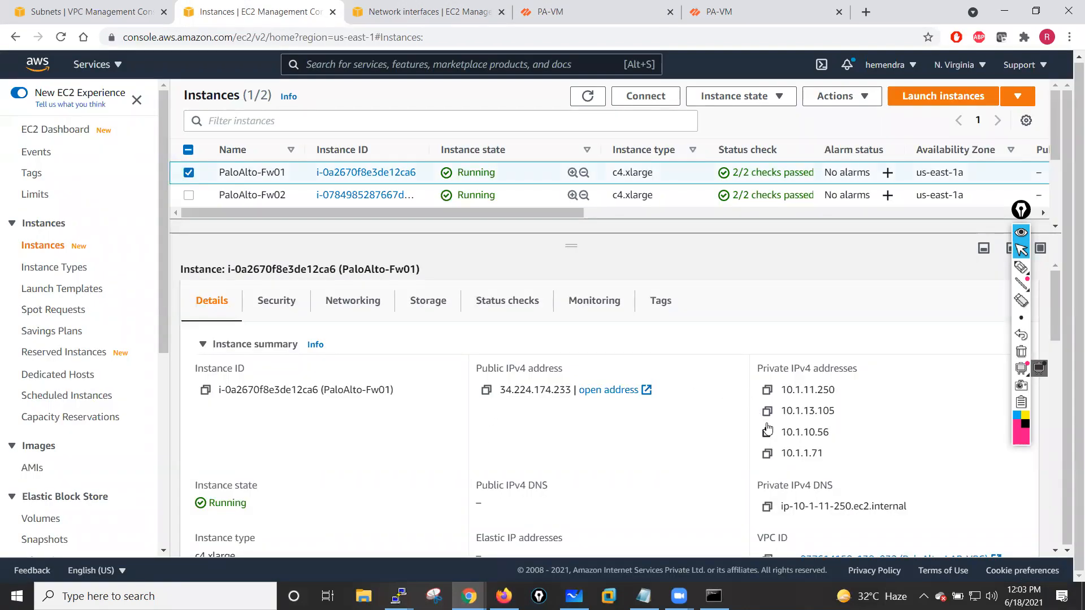
{"action": "left_click_drag", "start_coordinate": [759, 368], "coordinate": [858, 370]}
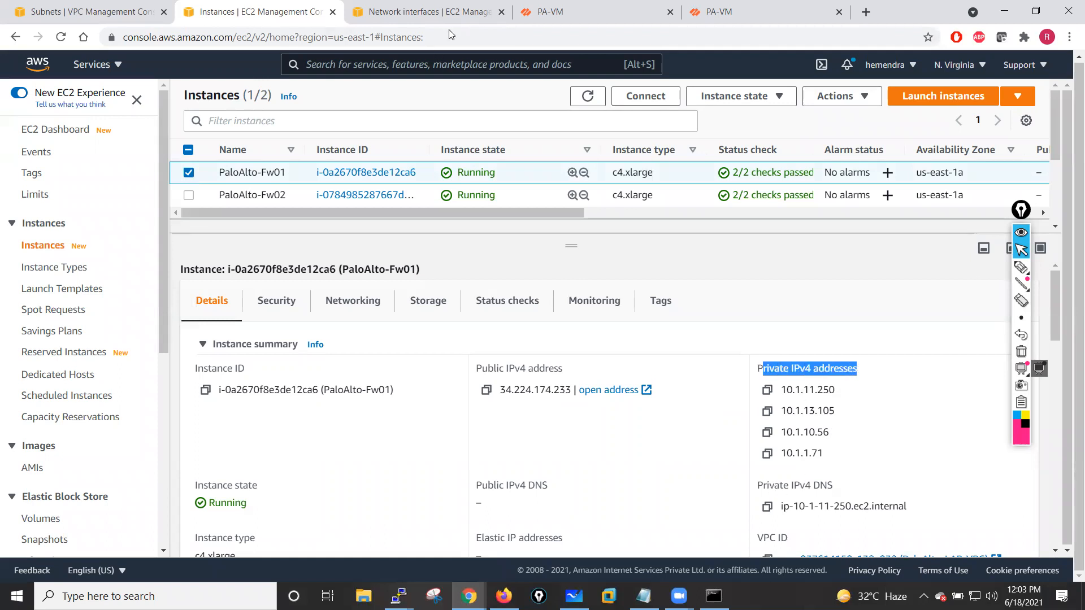
{"action": "left_click", "coordinate": [188, 173]}
{"action": "left_click", "coordinate": [189, 195]}
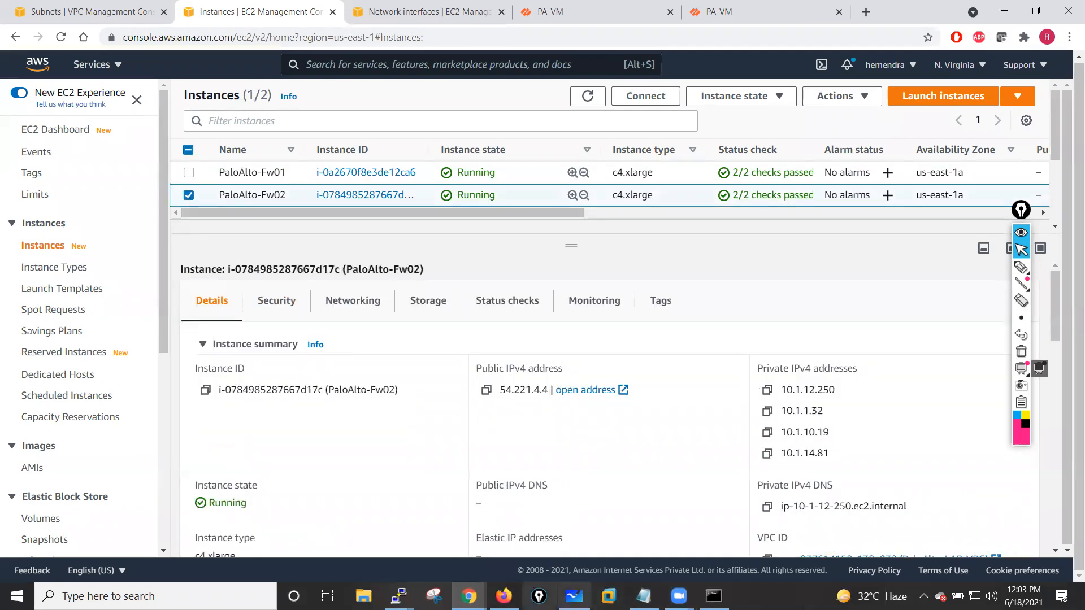
- Run show system info in the PaloAlto-FW01 CLI session and page through the output
{"action": "mouse_move", "coordinate": [399, 597]}
{"action": "left_click", "coordinate": [313, 527]}
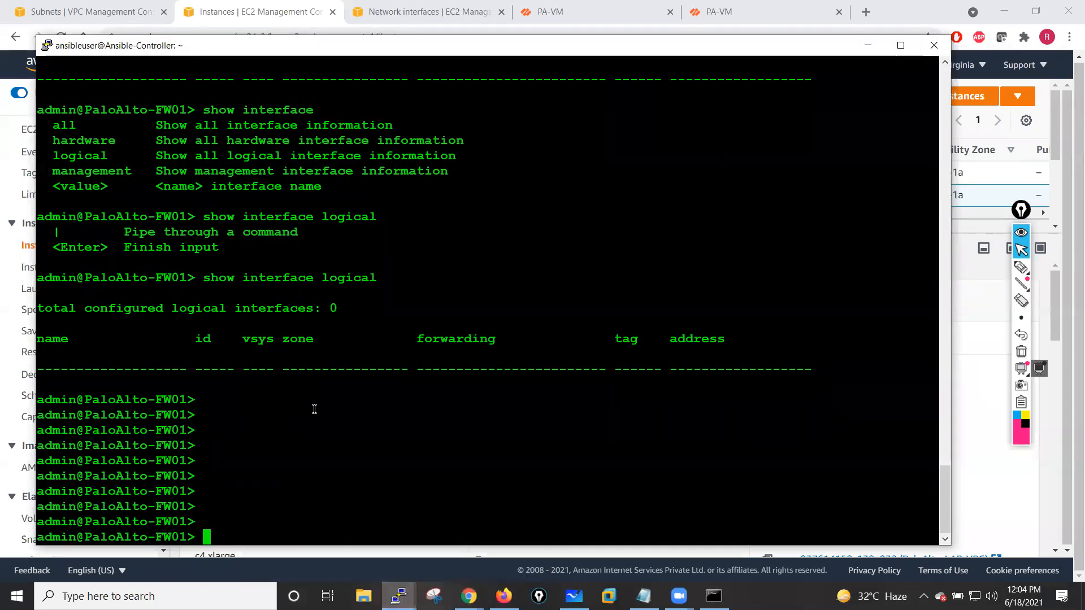
{"action": "type", "text": "show sys"}
{"action": "key", "text": "Tab"}
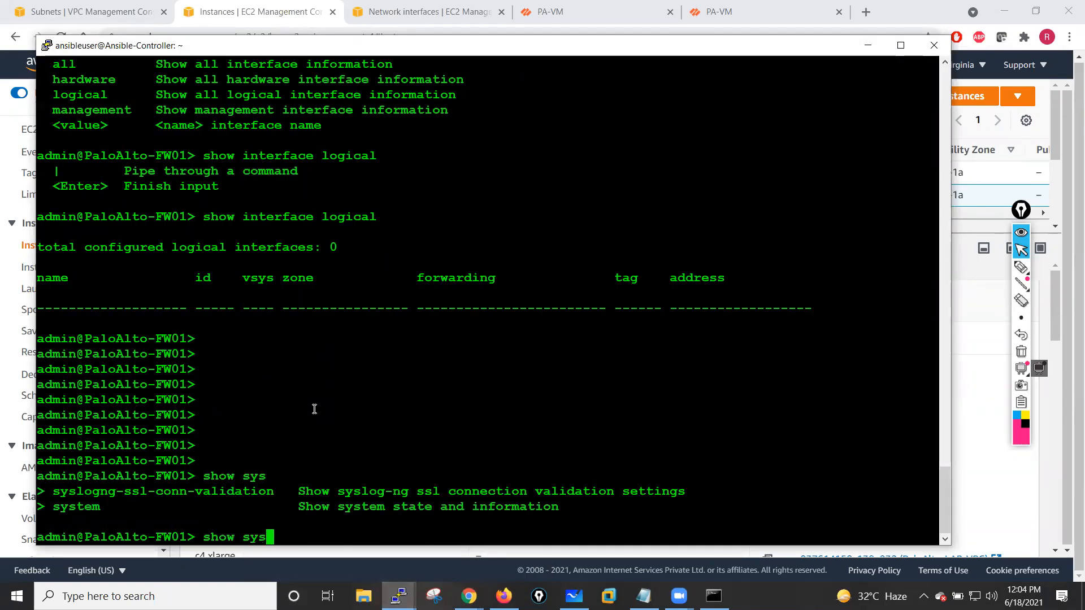
{"action": "type", "text": "t"}
{"action": "key", "text": "Tab"}
{"action": "type", "text": "in"}
{"action": "key", "text": "Tab"}
{"action": "key", "text": "Return"}
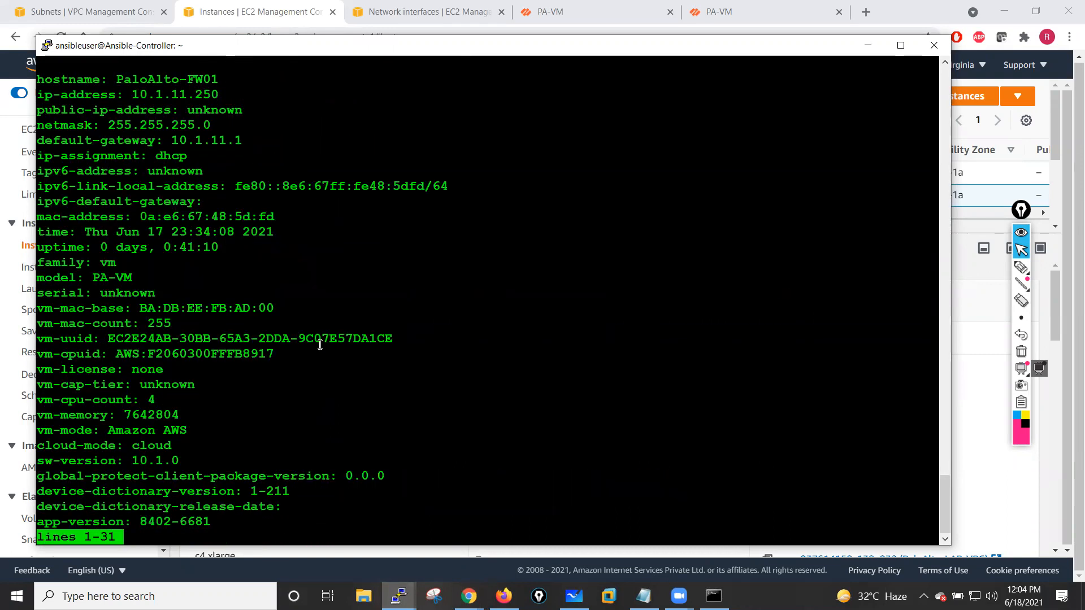
{"action": "key", "text": "space"}
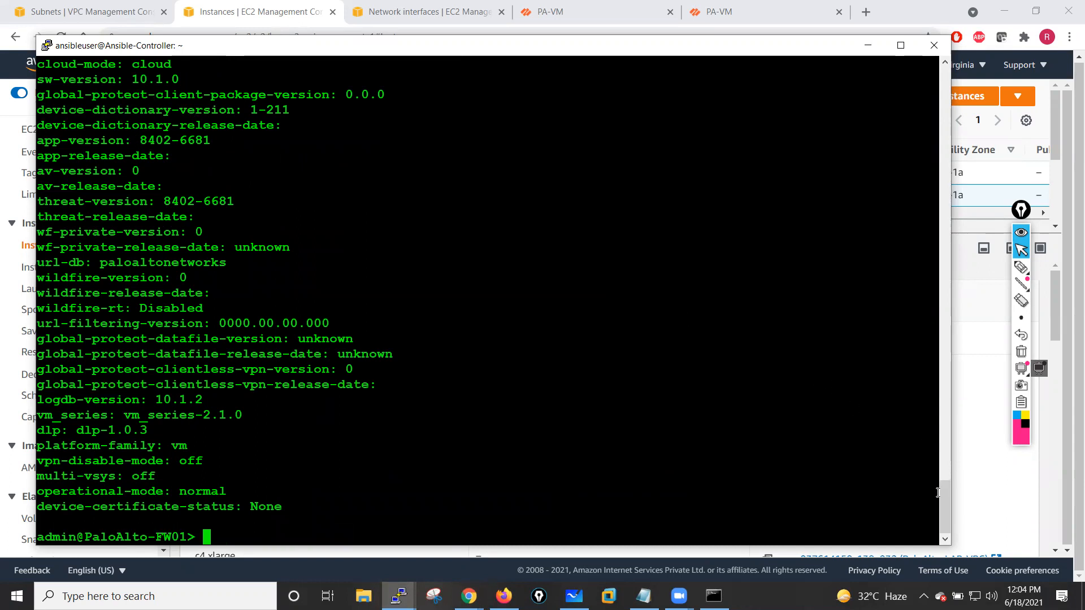
{"action": "scroll", "coordinate": [942, 473], "scroll_direction": "up", "scroll_amount": 9}
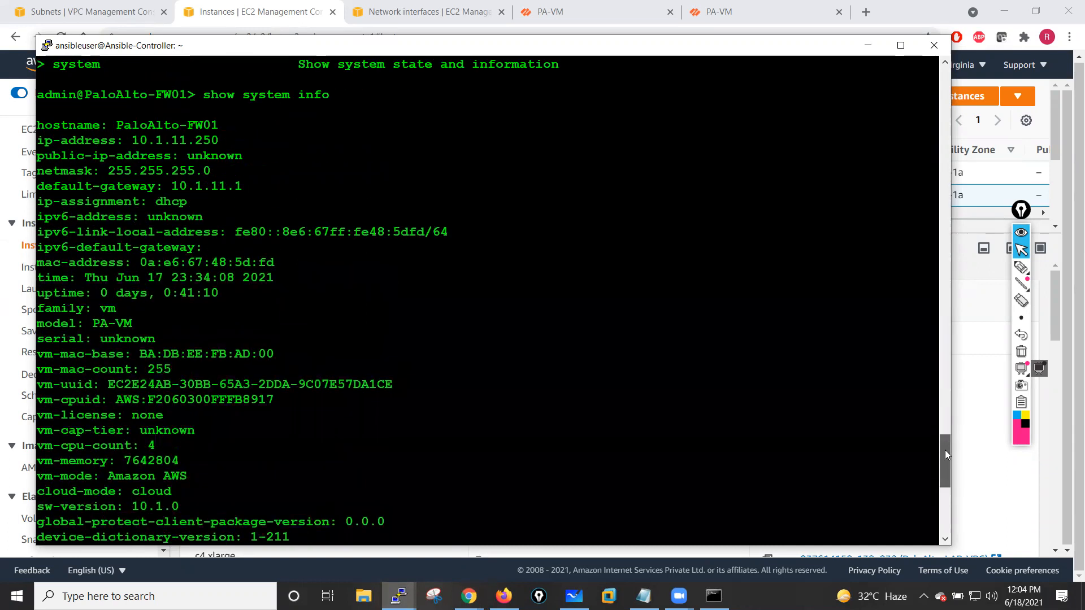
- Ping 10.1.12.250 from the PaloAlto-FW01 CLI and stop the ping after a few replies
{"action": "double_click", "coordinate": [175, 140]}
{"action": "key", "text": "super+c"}
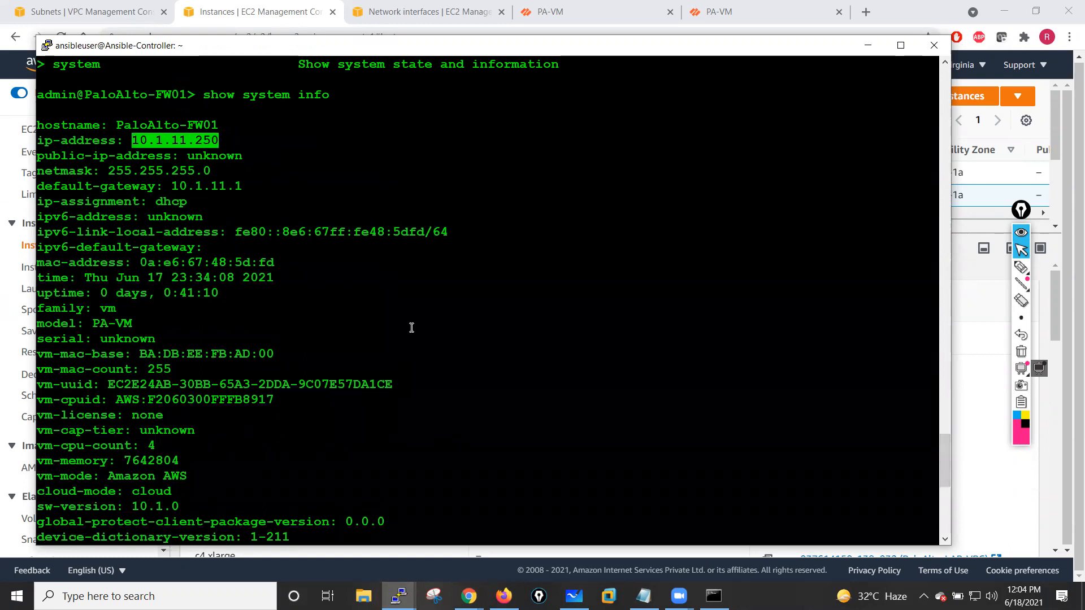
{"action": "scroll", "coordinate": [418, 453], "scroll_direction": "down", "scroll_amount": 9}
{"action": "type", "text": "ping j"}
{"action": "key", "text": "BackSpace"}
{"action": "type", "text": "host"}
{"action": "right_click", "coordinate": [418, 452]}
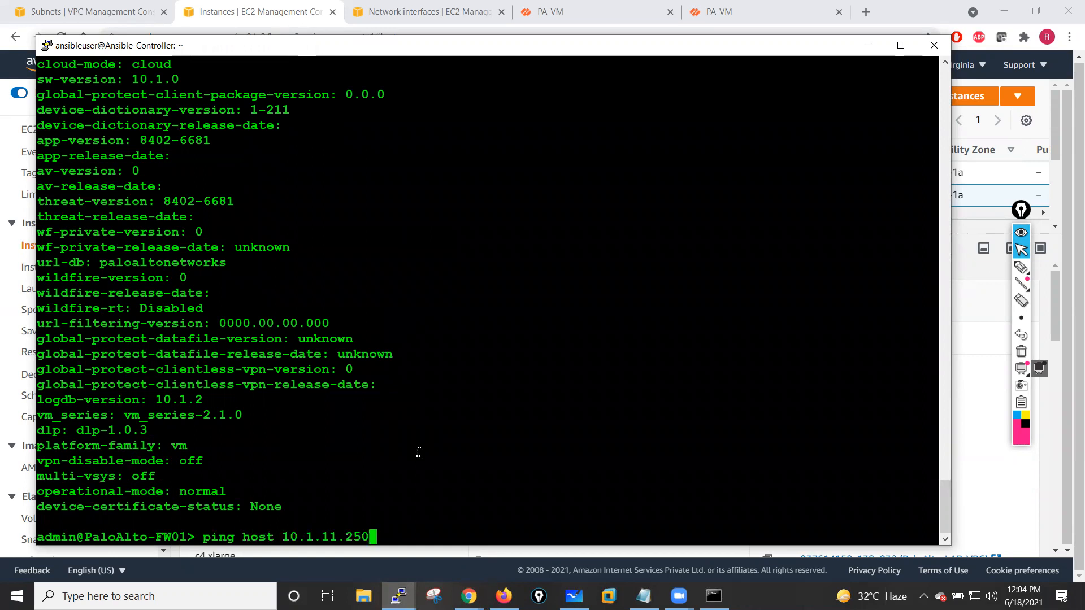
{"action": "key", "text": "Left"}
{"action": "key", "text": "Left"}
{"action": "key", "text": "Left"}
{"action": "key", "text": "Left"}
{"action": "key", "text": "Left"}
{"action": "key", "text": "Delete"}
{"action": "type", "text": "2"}
{"action": "key", "text": "Return"}
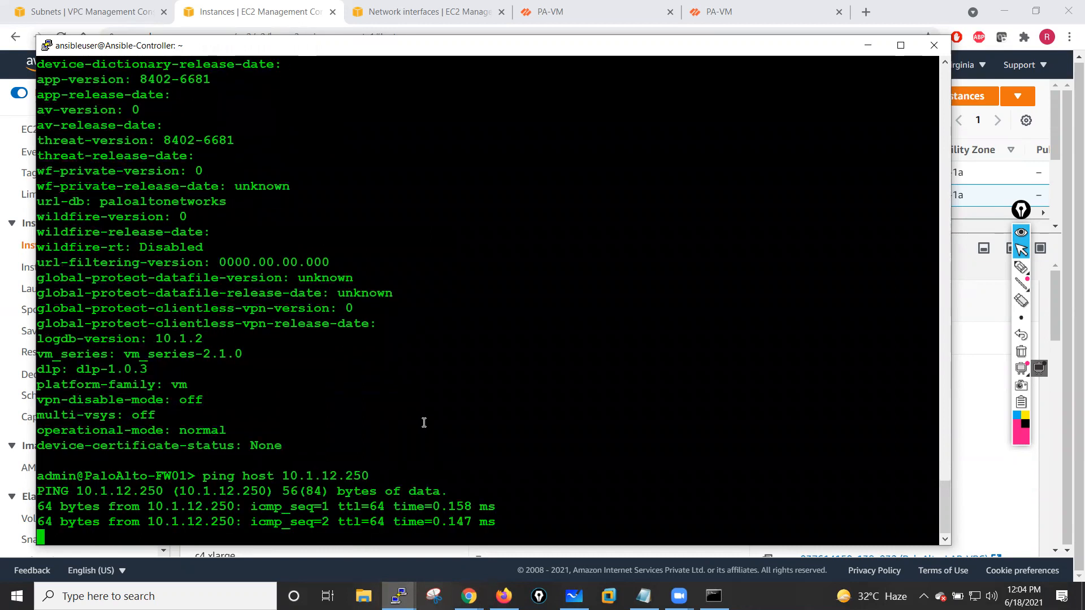
{"action": "key", "text": "ctrl+c"}
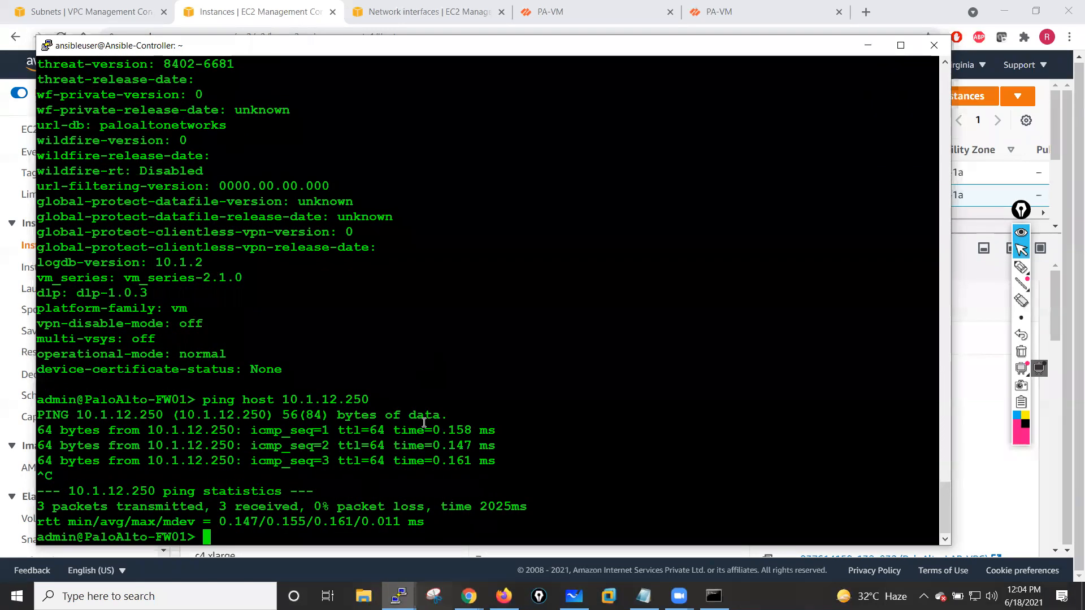
{"action": "key", "text": "Return"}
{"action": "key", "text": "Return"}
{"action": "key", "text": "Return"}
{"action": "key", "text": "Return"}
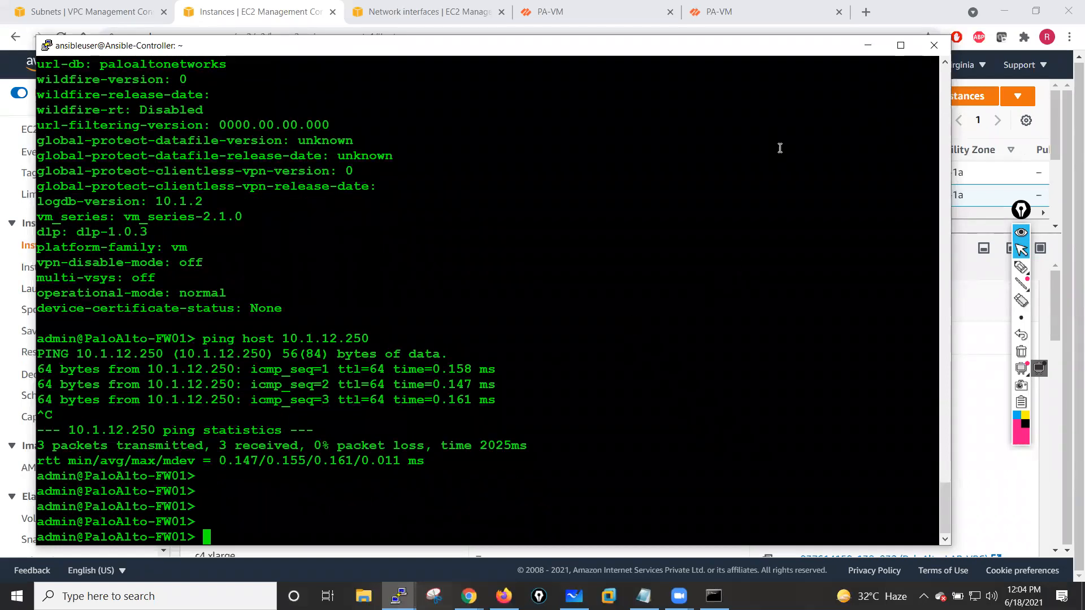
- Open Route Tables in the VPC console and review the Public-Route-Table's subnet associations
{"action": "left_click", "coordinate": [868, 45]}
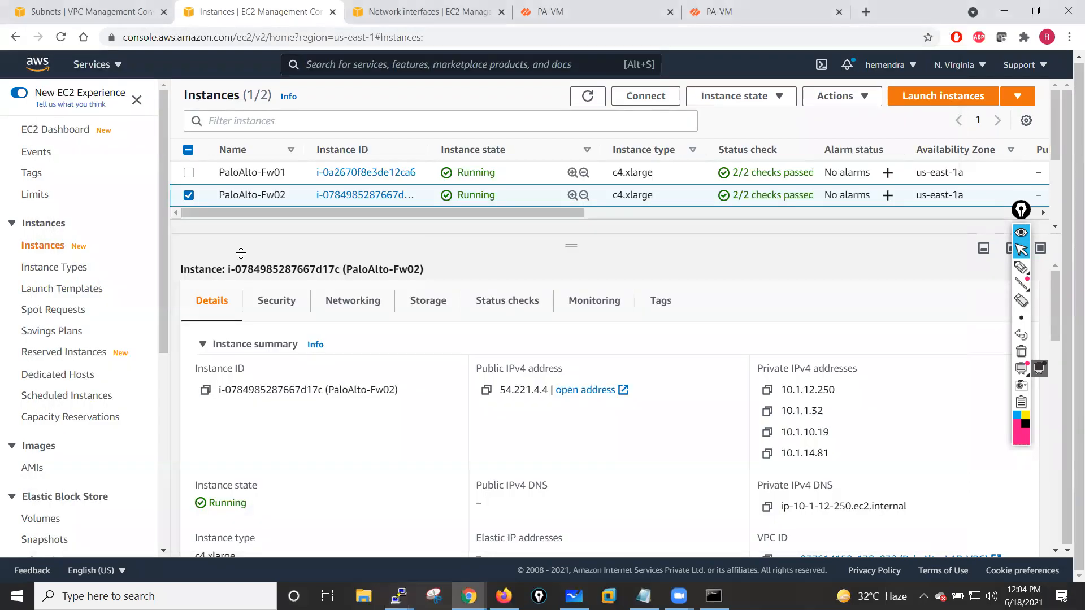
{"action": "left_click", "coordinate": [51, 10]}
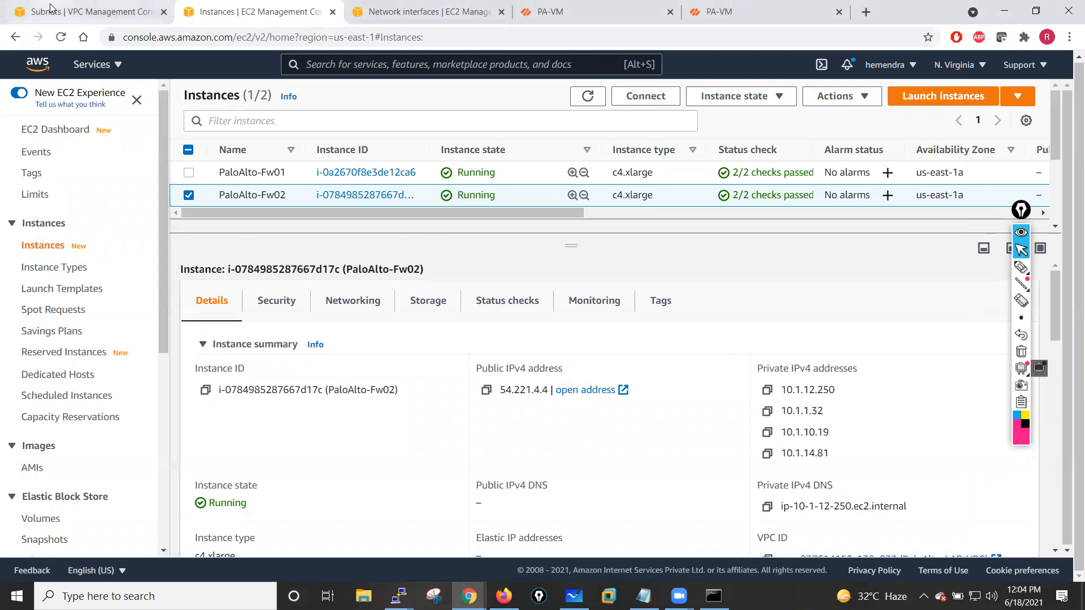
{"action": "left_click", "coordinate": [59, 283]}
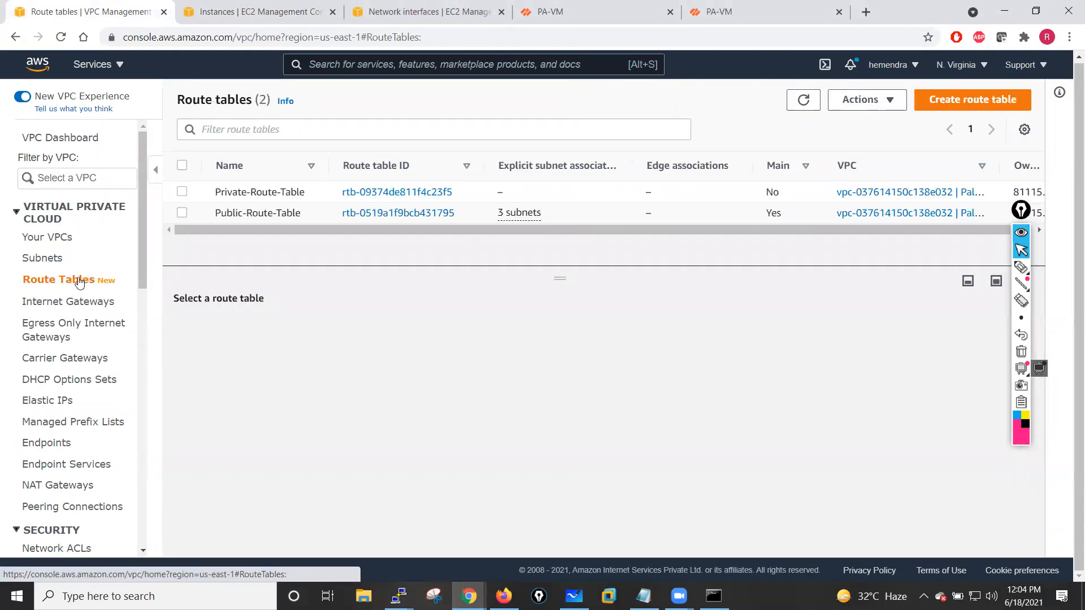
{"action": "left_click_drag", "start_coordinate": [559, 280], "coordinate": [561, 366]}
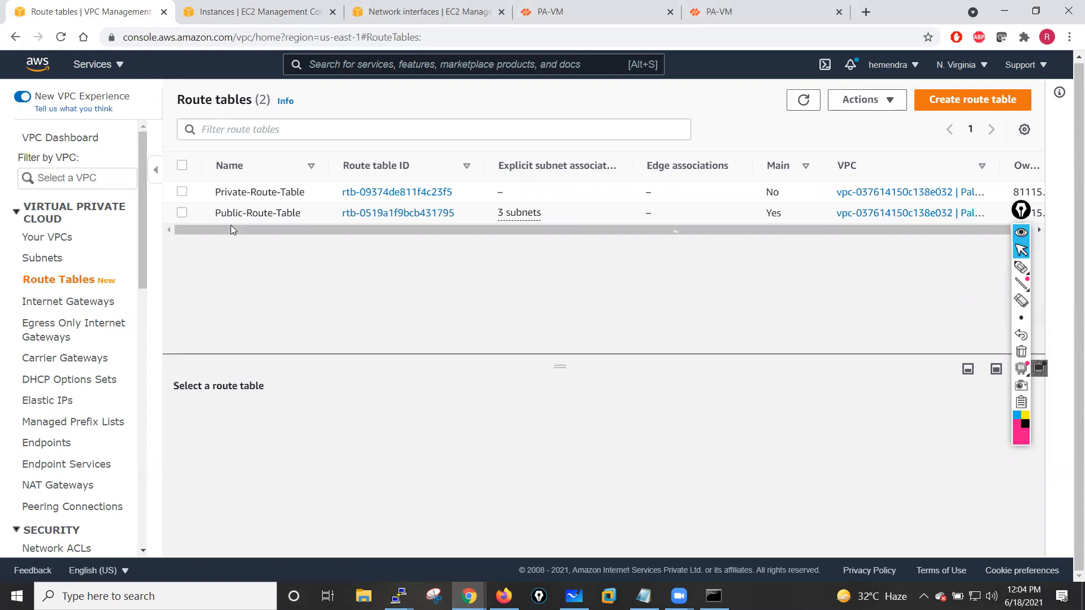
{"action": "left_click", "coordinate": [182, 212]}
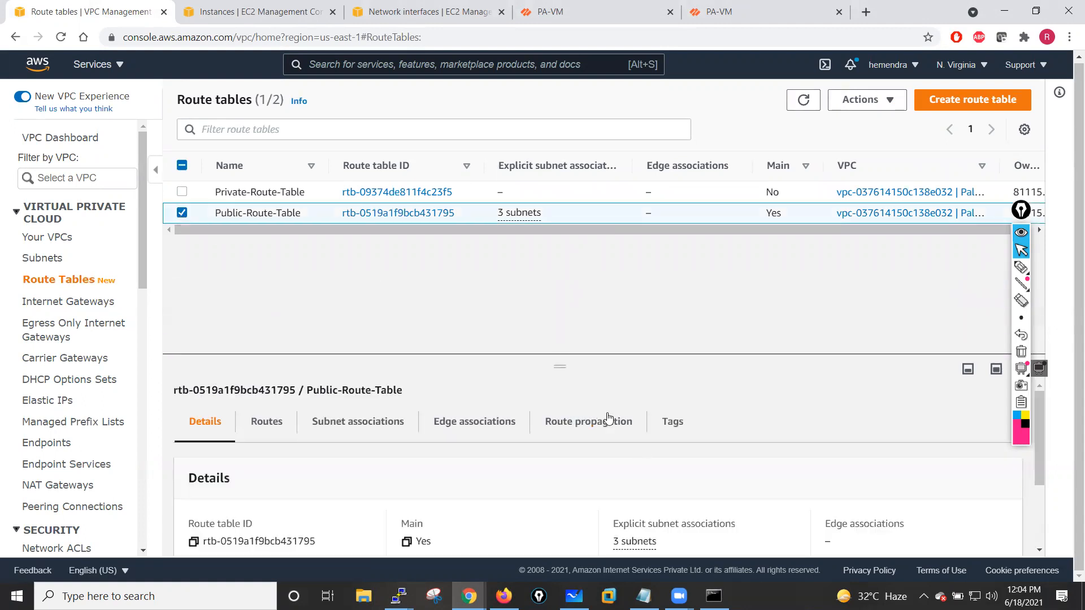
{"action": "left_click_drag", "start_coordinate": [560, 366], "coordinate": [558, 287]}
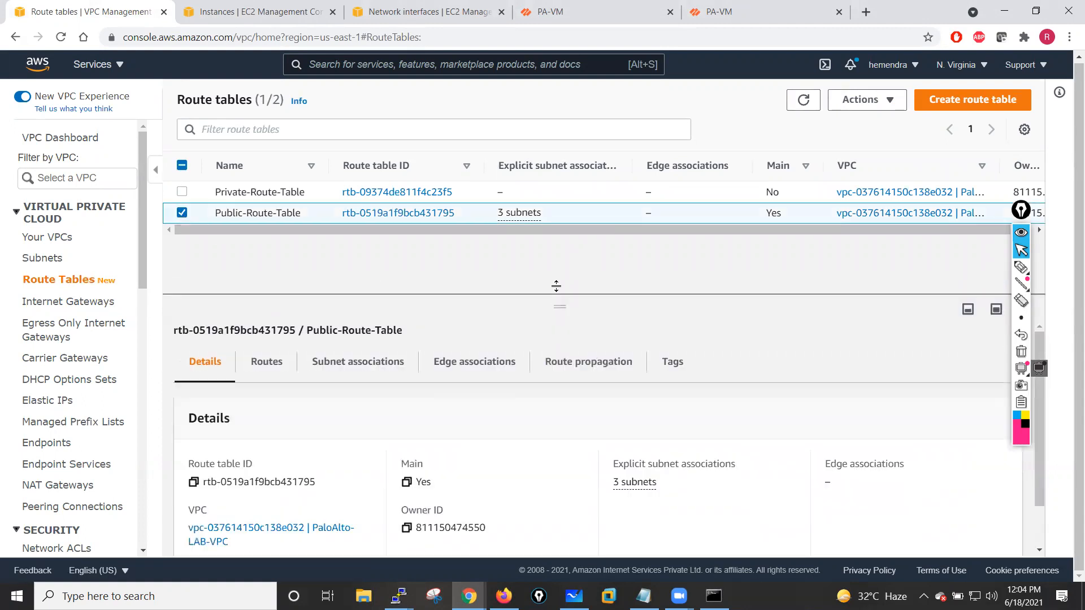
{"action": "left_click", "coordinate": [348, 352]}
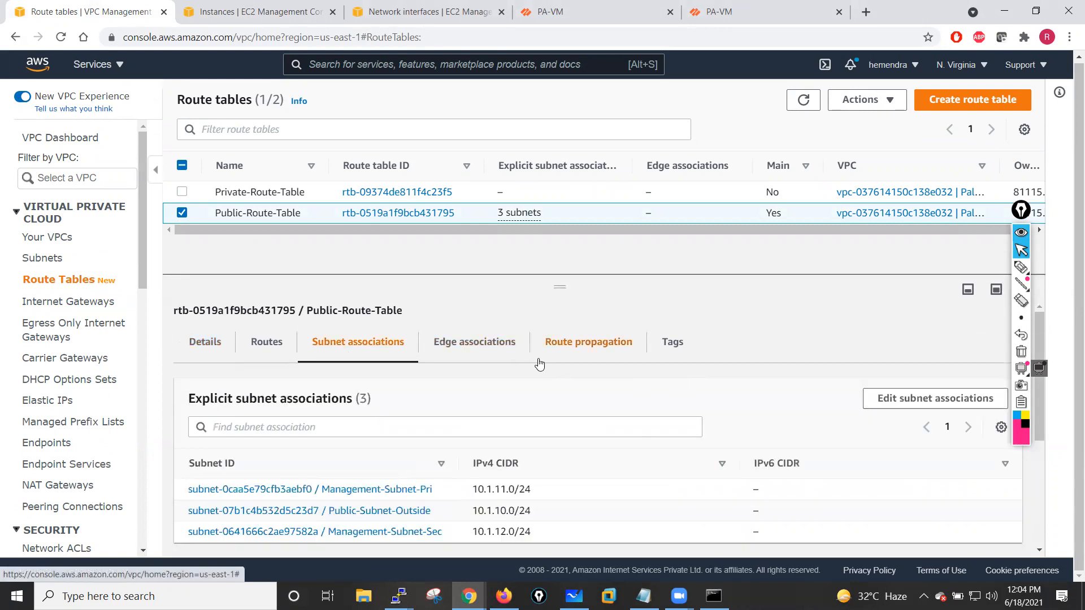
{"action": "left_click_drag", "start_coordinate": [1038, 346], "coordinate": [1048, 478]}
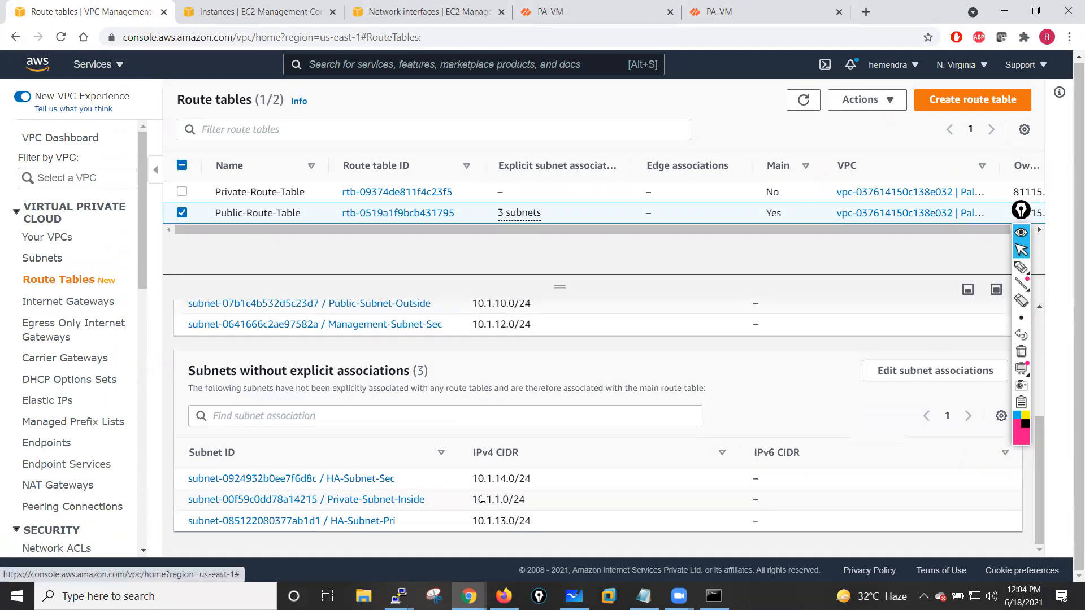
{"action": "left_click_drag", "start_coordinate": [1040, 482], "coordinate": [1038, 434]}
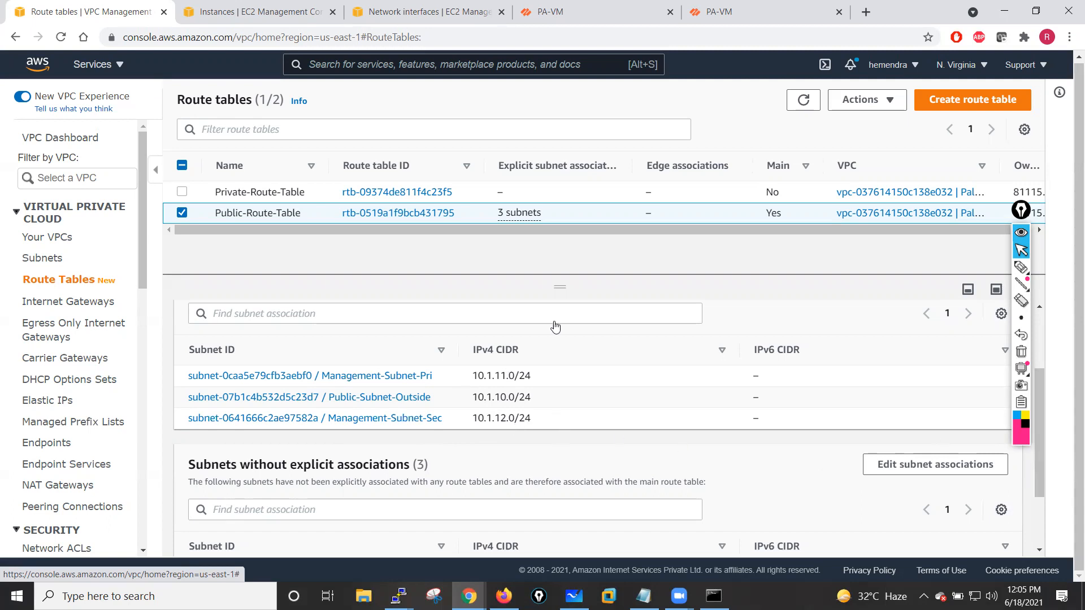
- Edit the Private-Route-Table's subnet associations, selecting HA-Subnet-Sec, HA-Subnet-Pri and Private-Subnet-Inside
{"action": "left_click", "coordinate": [182, 212]}
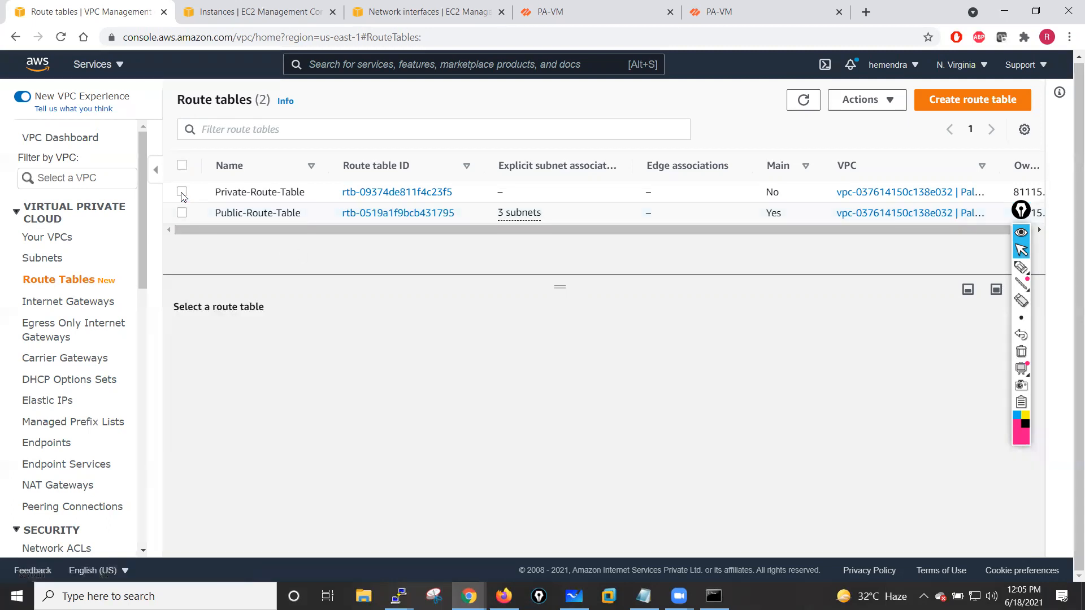
{"action": "left_click", "coordinate": [182, 192]}
{"action": "left_click_drag", "start_coordinate": [559, 285], "coordinate": [560, 265]}
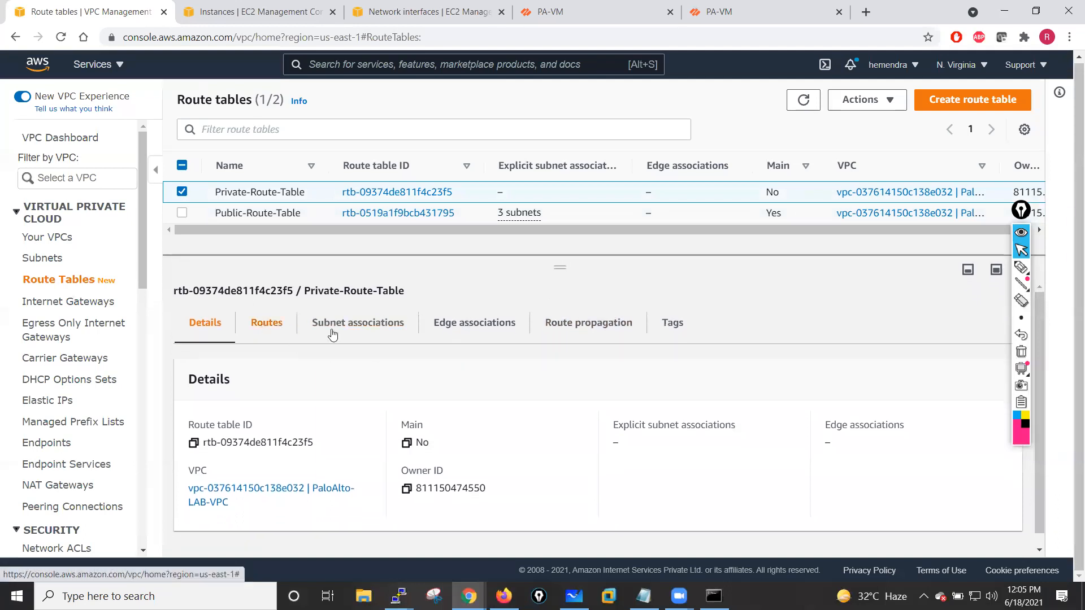
{"action": "left_click", "coordinate": [363, 332]}
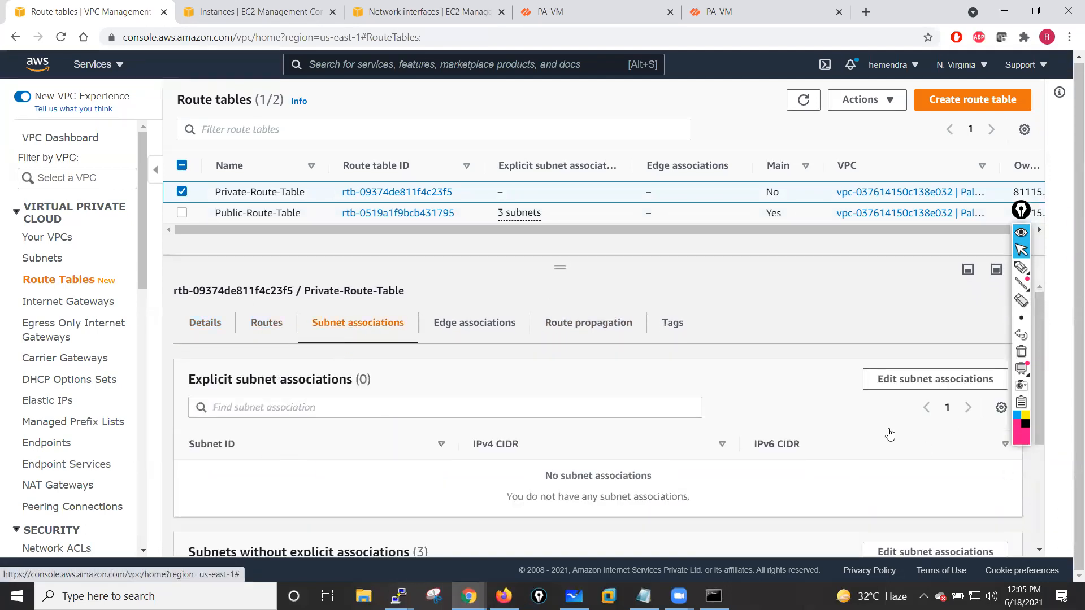
{"action": "left_click", "coordinate": [919, 389]}
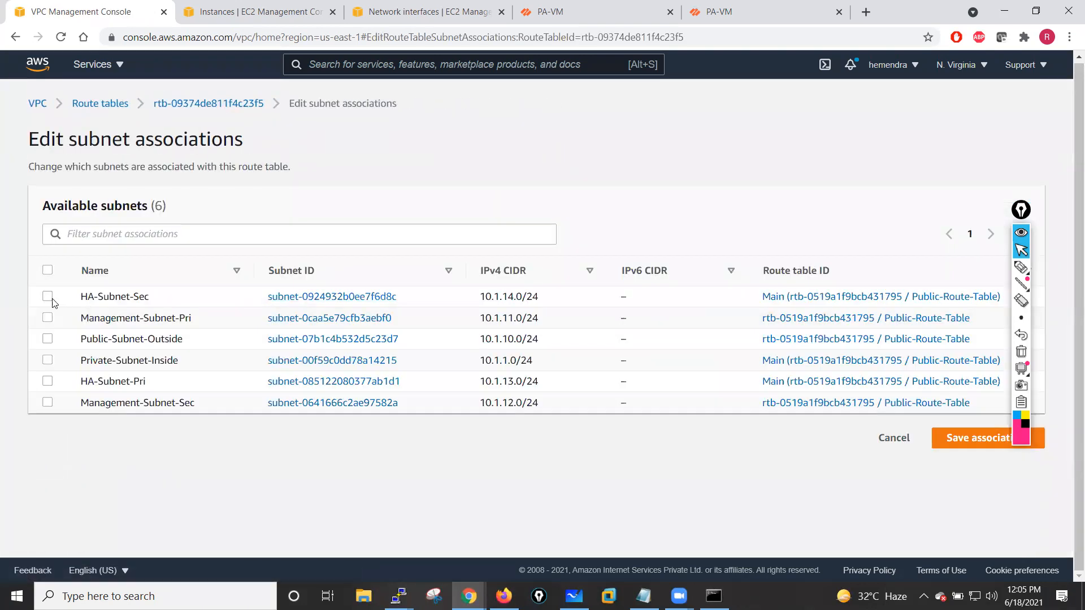
{"action": "left_click", "coordinate": [48, 296]}
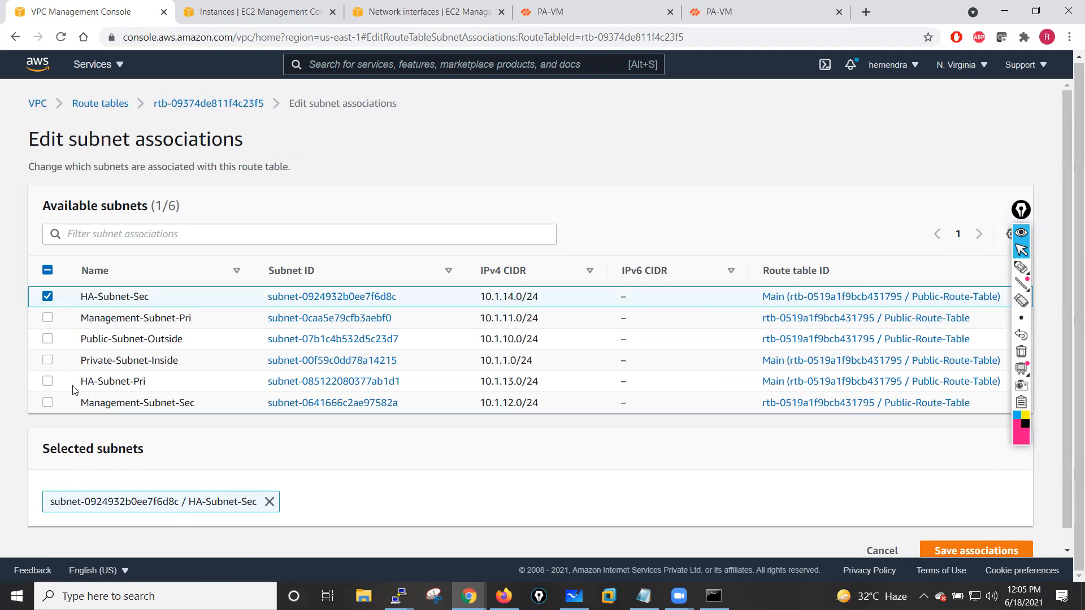
{"action": "left_click", "coordinate": [47, 383]}
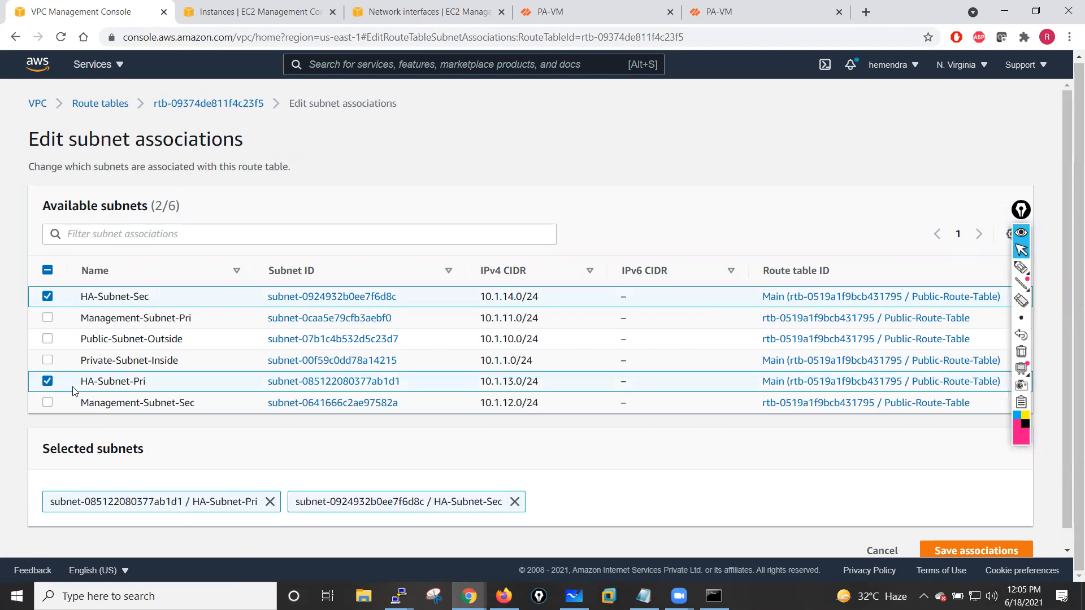
{"action": "left_click", "coordinate": [47, 360]}
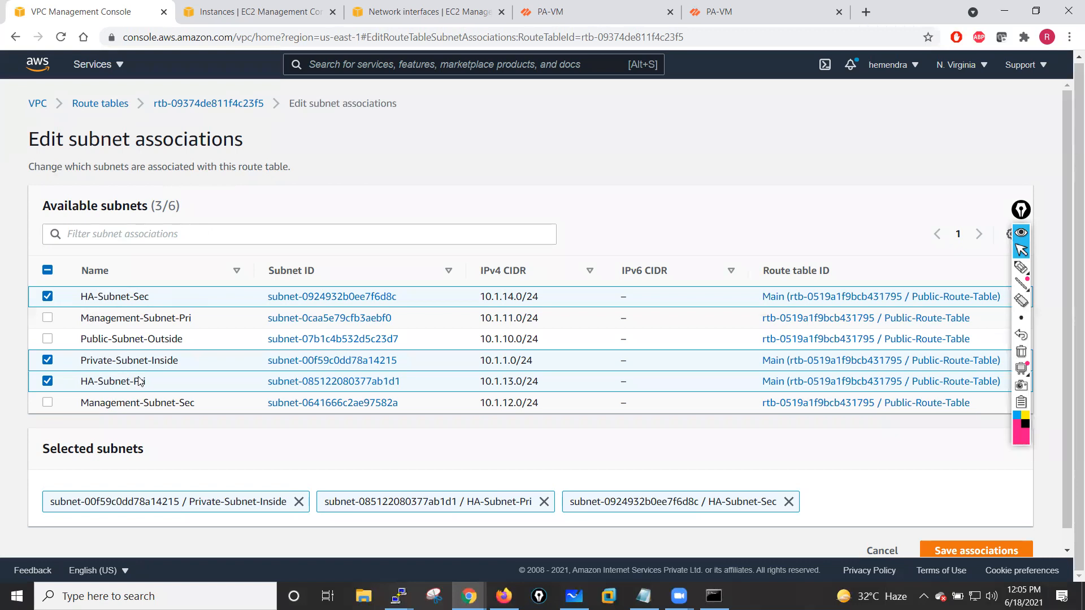
- Save the Private-Route-Table's subnet associations and dismiss the confirmation banner
{"action": "left_click", "coordinate": [959, 551]}
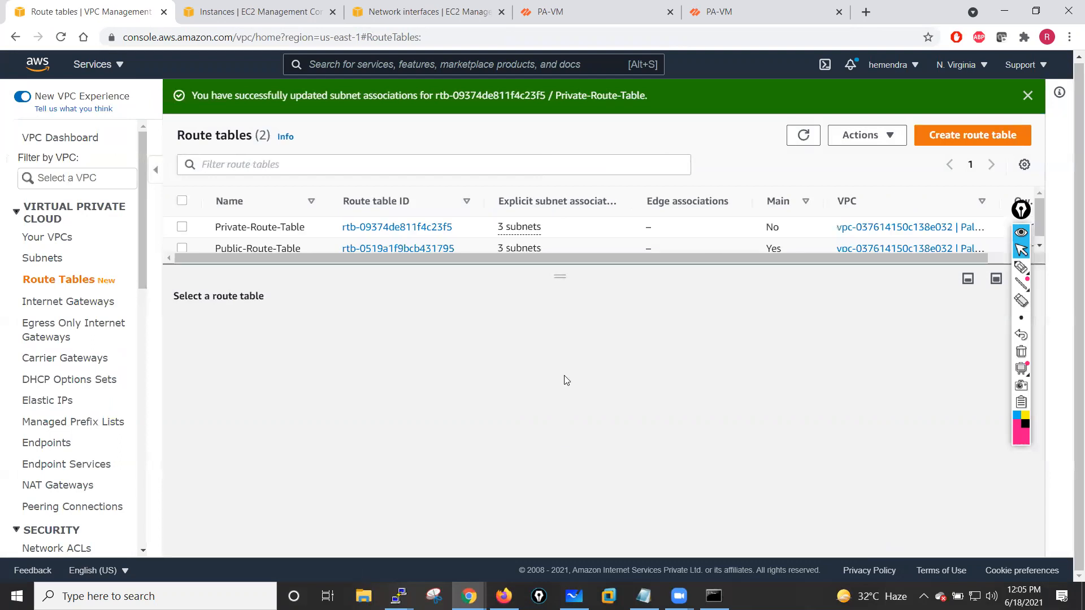
{"action": "left_click_drag", "start_coordinate": [559, 275], "coordinate": [560, 315]}
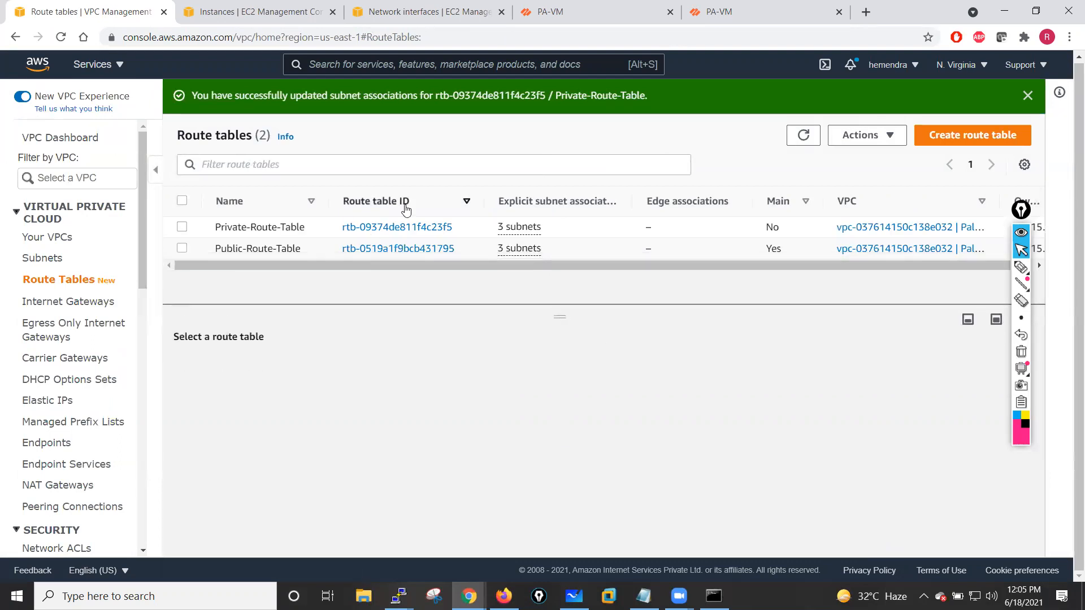
{"action": "left_click", "coordinate": [1028, 95]}
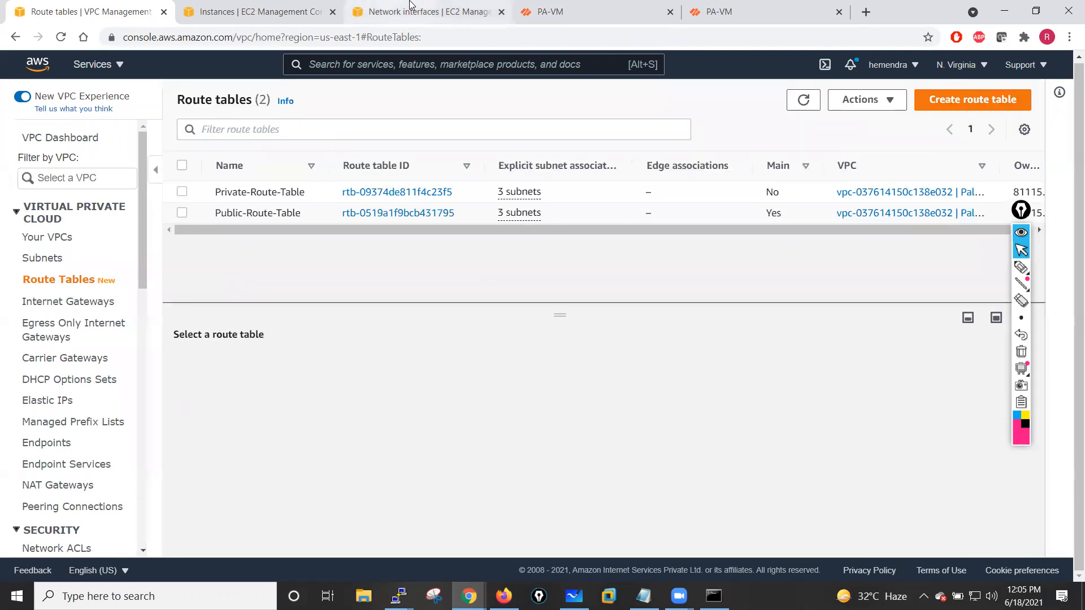
- Inspect the HA-Sec-NIC network interface's details and open its subnet in a new tab
{"action": "left_click", "coordinate": [427, 12]}
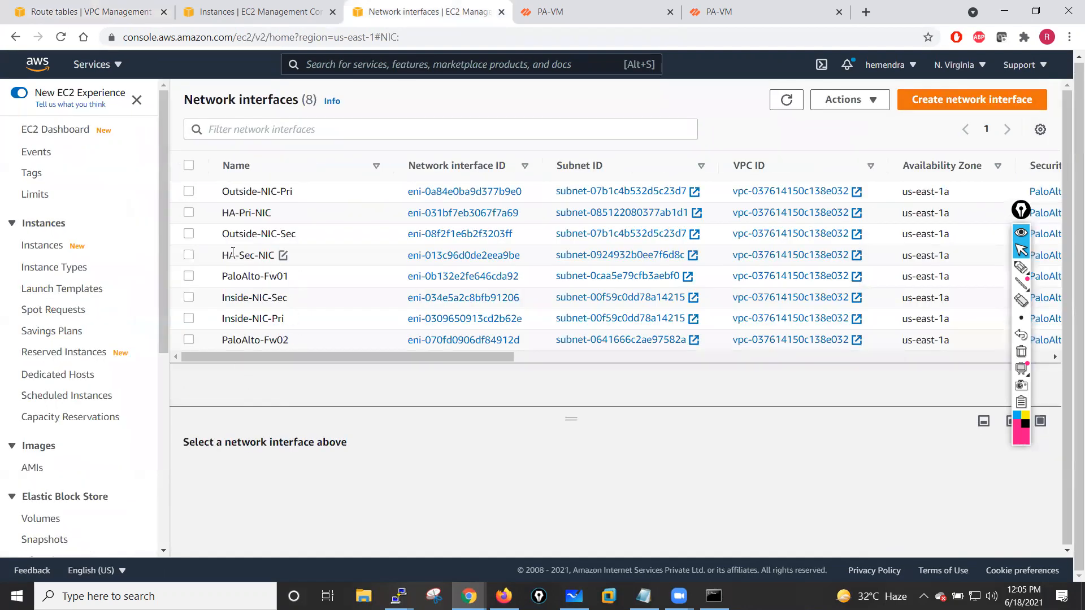
{"action": "left_click", "coordinate": [189, 255]}
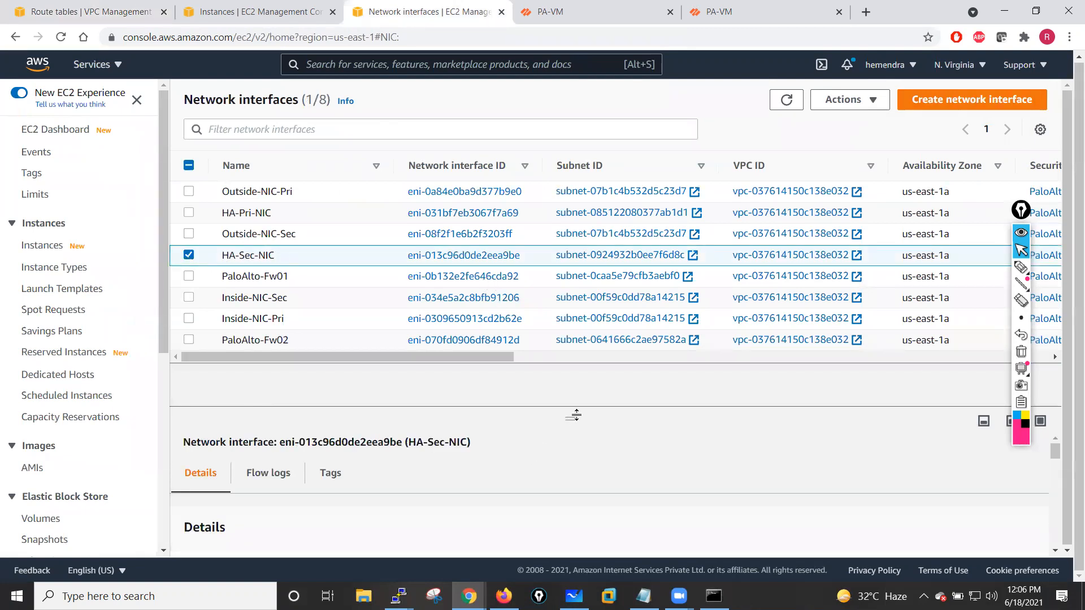
{"action": "left_click_drag", "start_coordinate": [574, 418], "coordinate": [547, 385]}
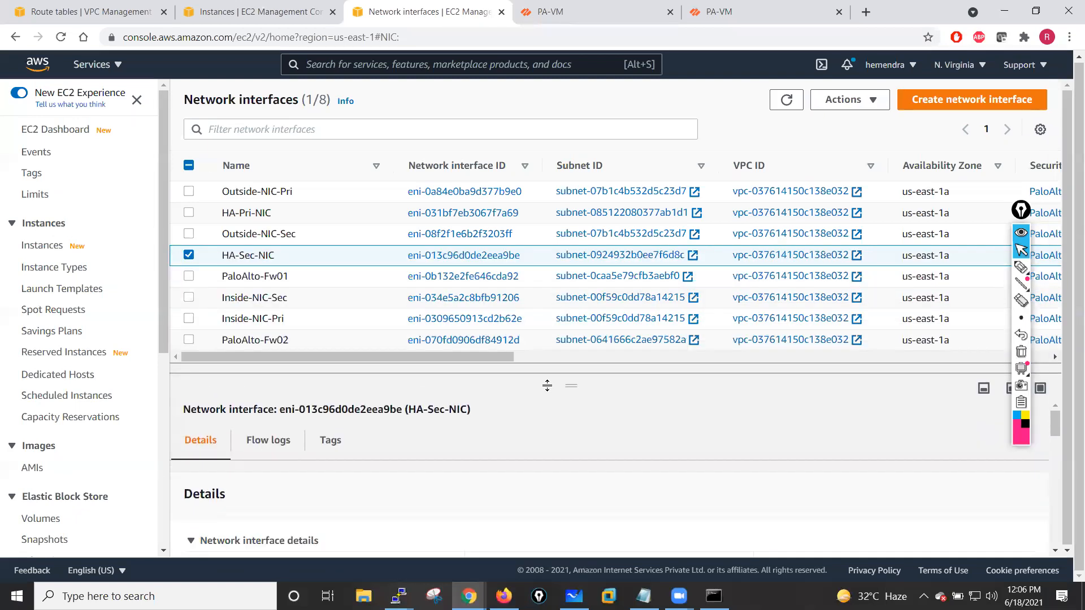
{"action": "scroll", "coordinate": [562, 387], "scroll_direction": "down", "scroll_amount": 5}
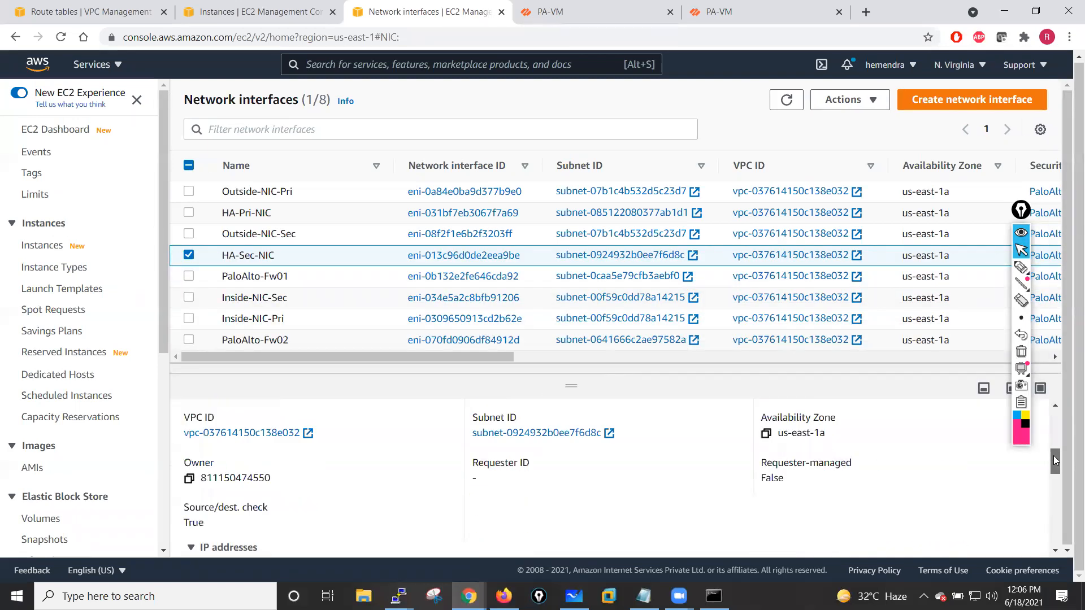
{"action": "scroll", "coordinate": [1058, 466], "scroll_direction": "up", "scroll_amount": 1}
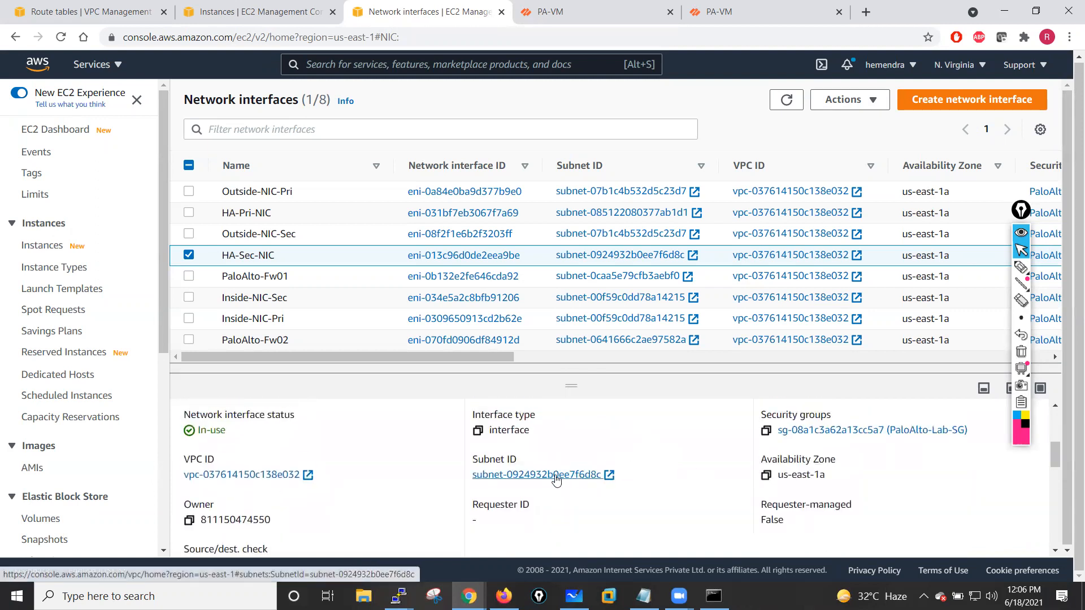
{"action": "right_click", "coordinate": [556, 480]}
{"action": "left_click", "coordinate": [648, 321]}
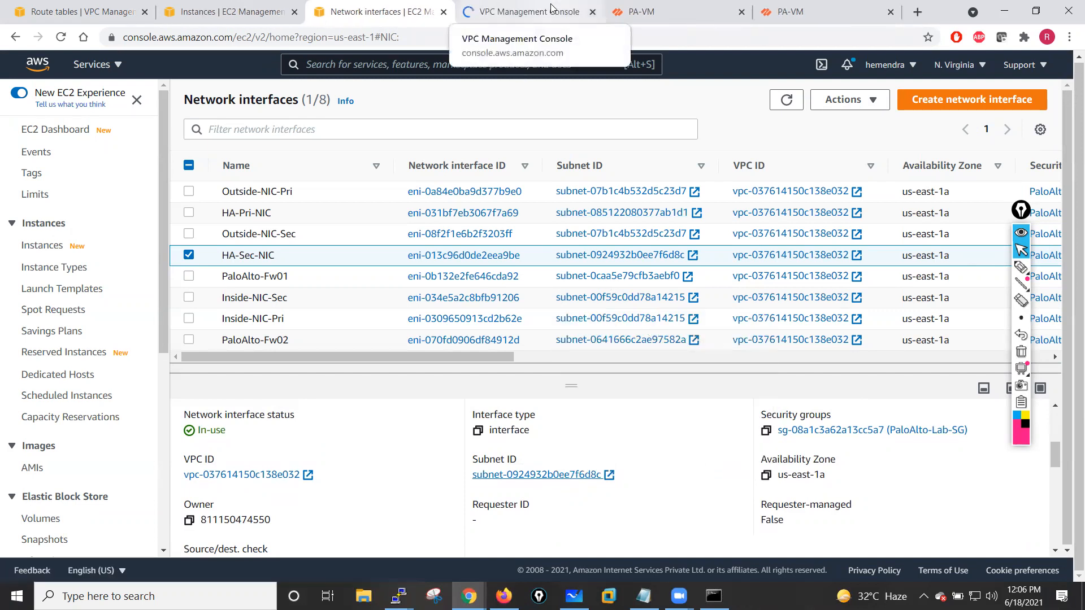
{"action": "left_click", "coordinate": [552, 7]}
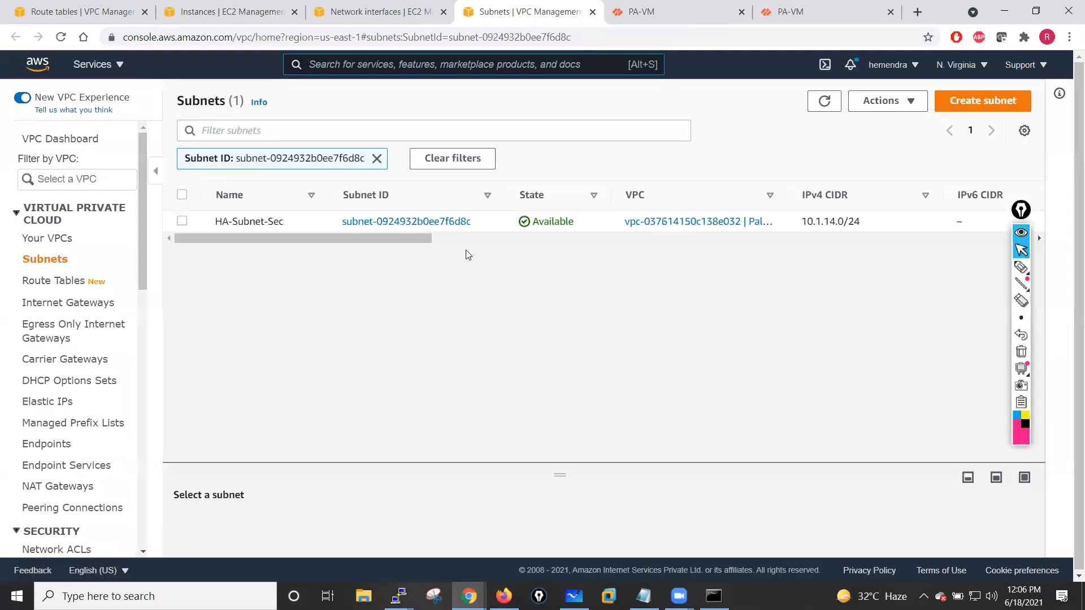
- Inspect the HA-Pri-NIC network interface's details and open its subnet in a new tab
{"action": "left_click", "coordinate": [376, 7]}
{"action": "left_click", "coordinate": [189, 255]}
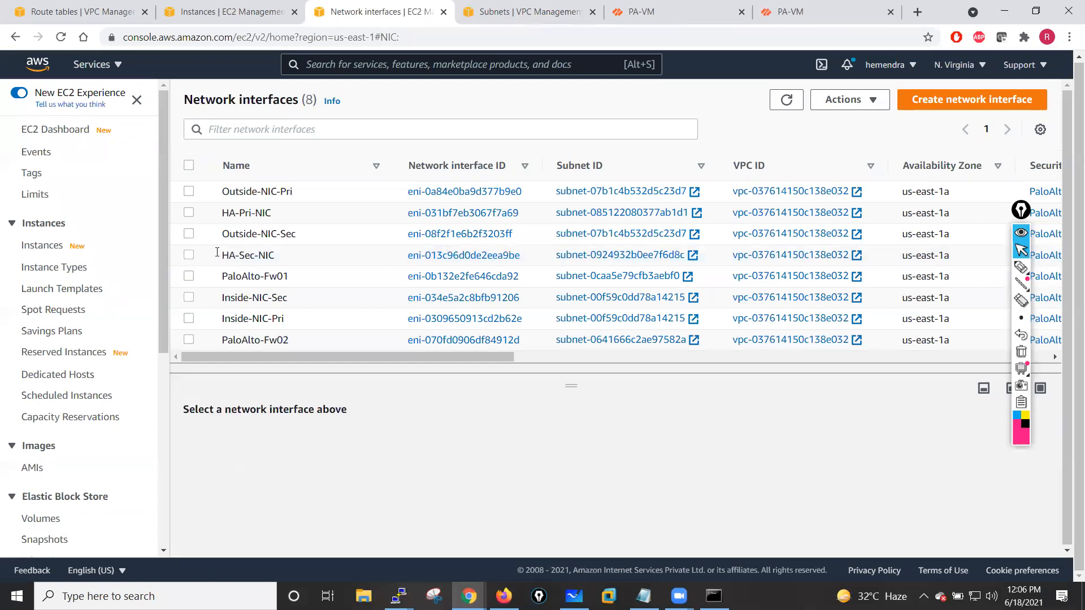
{"action": "left_click", "coordinate": [189, 213]}
{"action": "left_click_drag", "start_coordinate": [571, 387], "coordinate": [574, 258]}
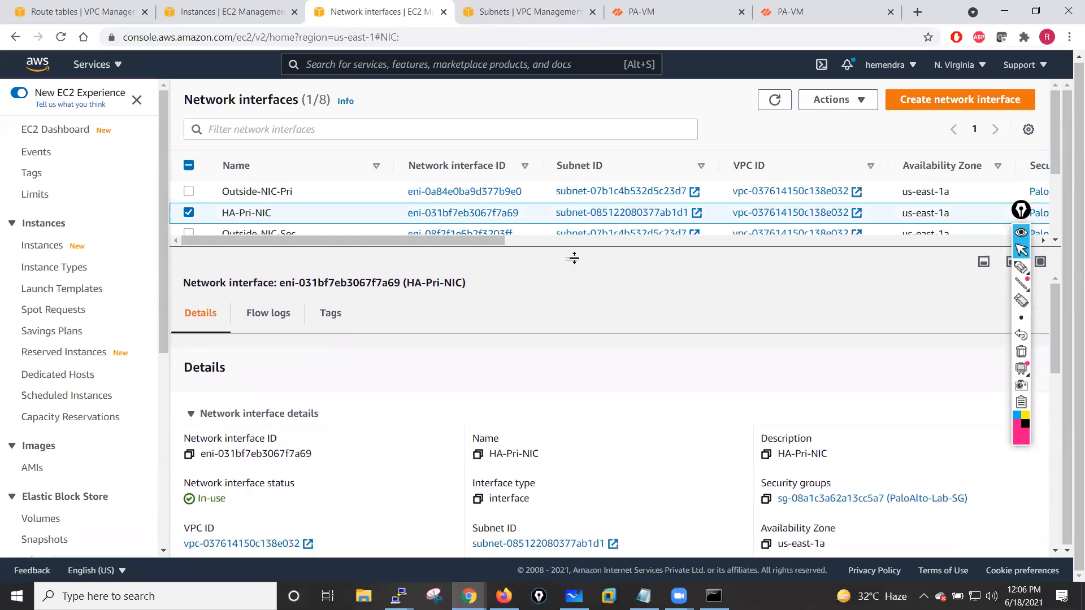
{"action": "left_click", "coordinate": [543, 544]}
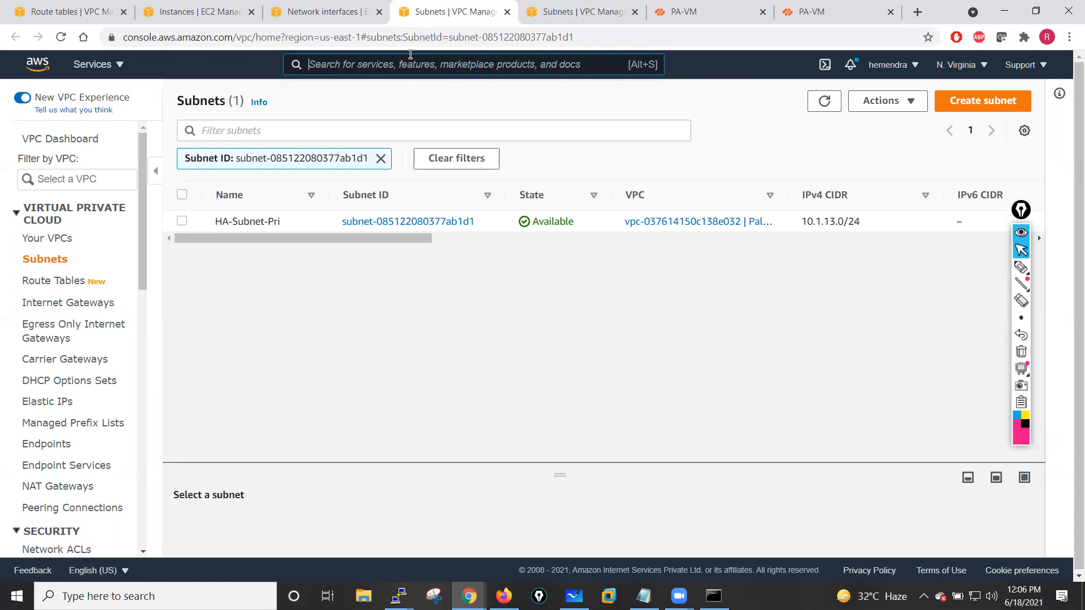
{"action": "left_click", "coordinate": [334, 12]}
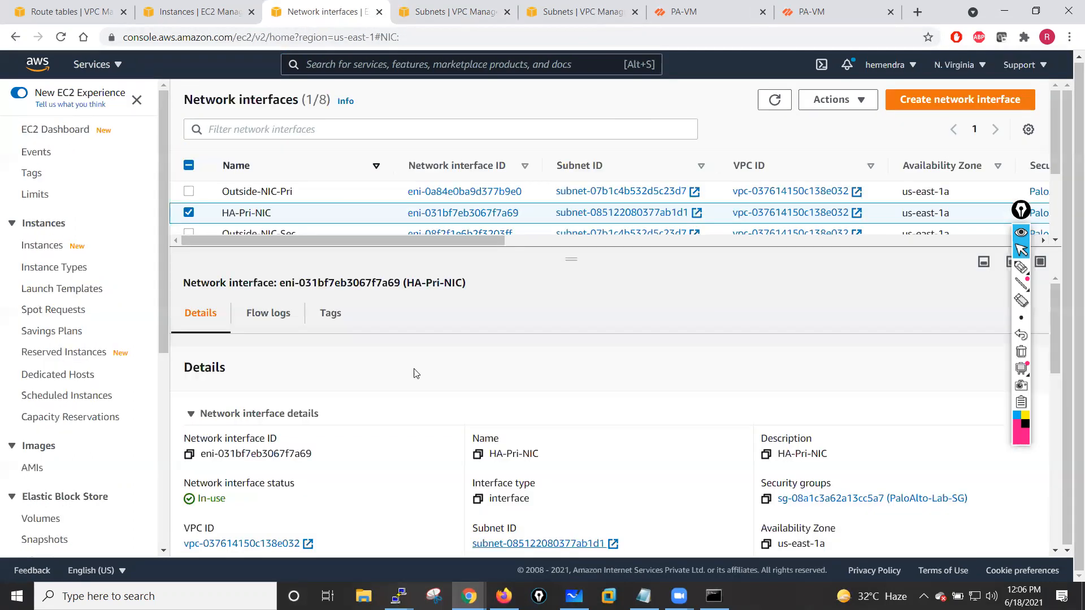
- Detach the HA-Sec-NIC network interface
{"action": "left_click_drag", "start_coordinate": [566, 261], "coordinate": [570, 395]}
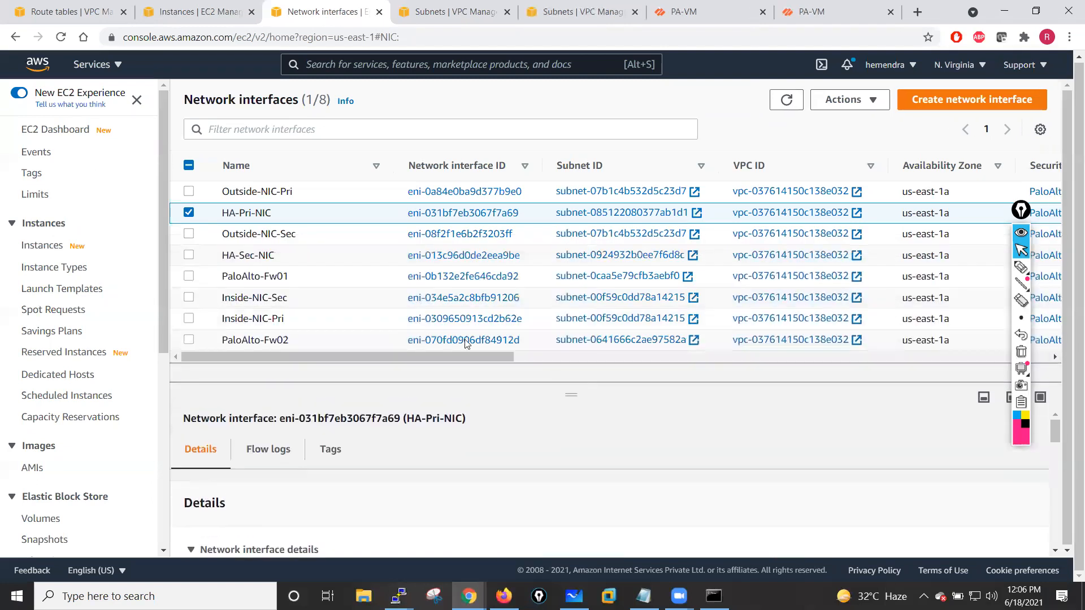
{"action": "left_click", "coordinate": [189, 255]}
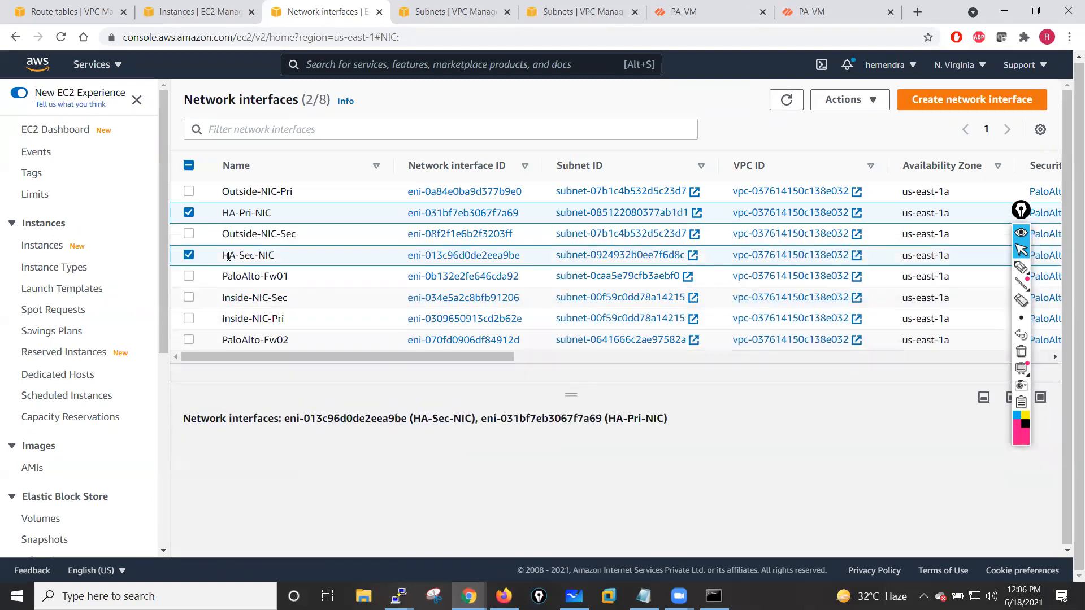
{"action": "left_click", "coordinate": [190, 213]}
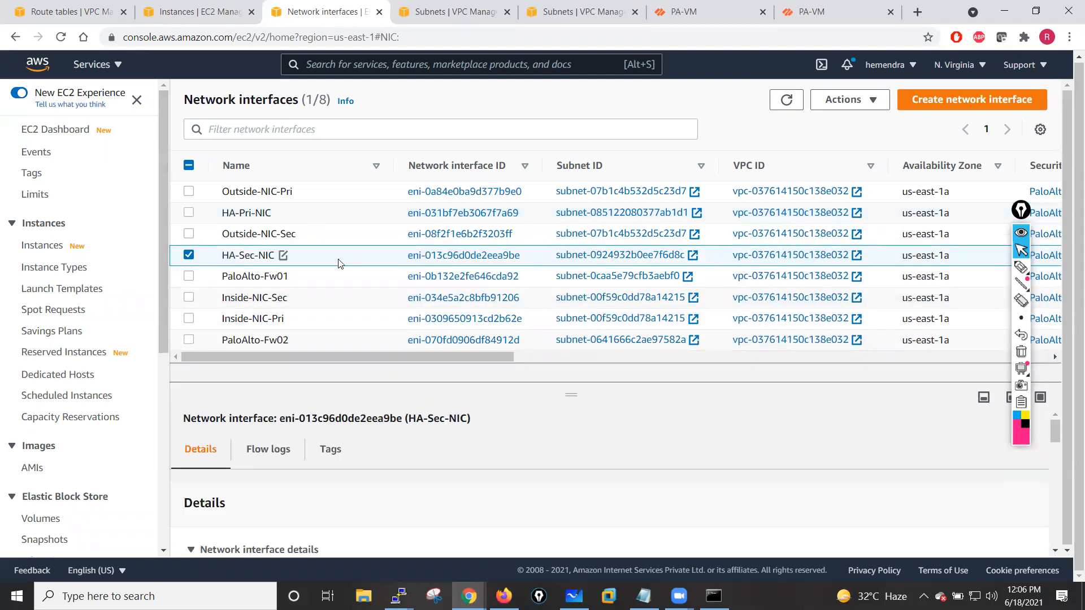
{"action": "left_click", "coordinate": [876, 99]}
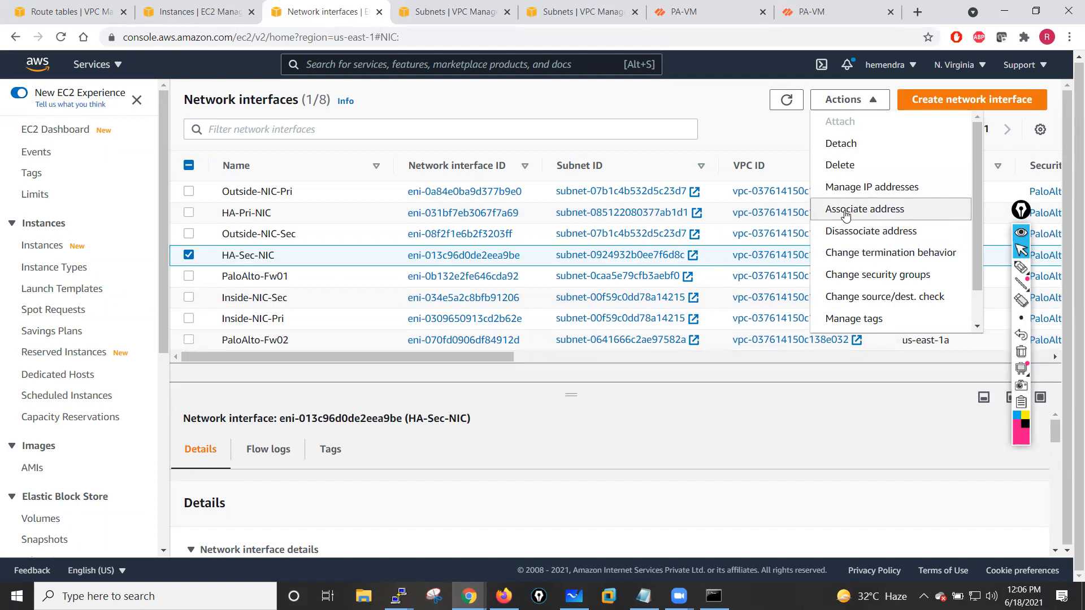
{"action": "mouse_move", "coordinate": [976, 219]}
{"action": "left_mouse_down"}
{"action": "mouse_move", "coordinate": [977, 251]}
{"action": "mouse_move", "coordinate": [972, 211]}
{"action": "left_mouse_up"}
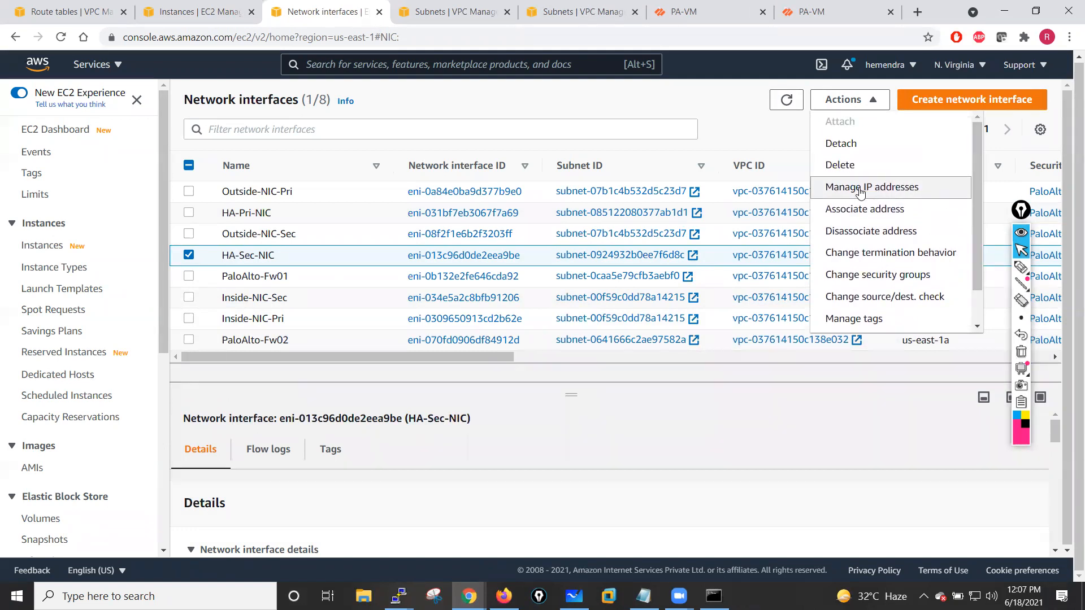
{"action": "left_click", "coordinate": [850, 145]}
{"action": "left_click", "coordinate": [934, 407]}
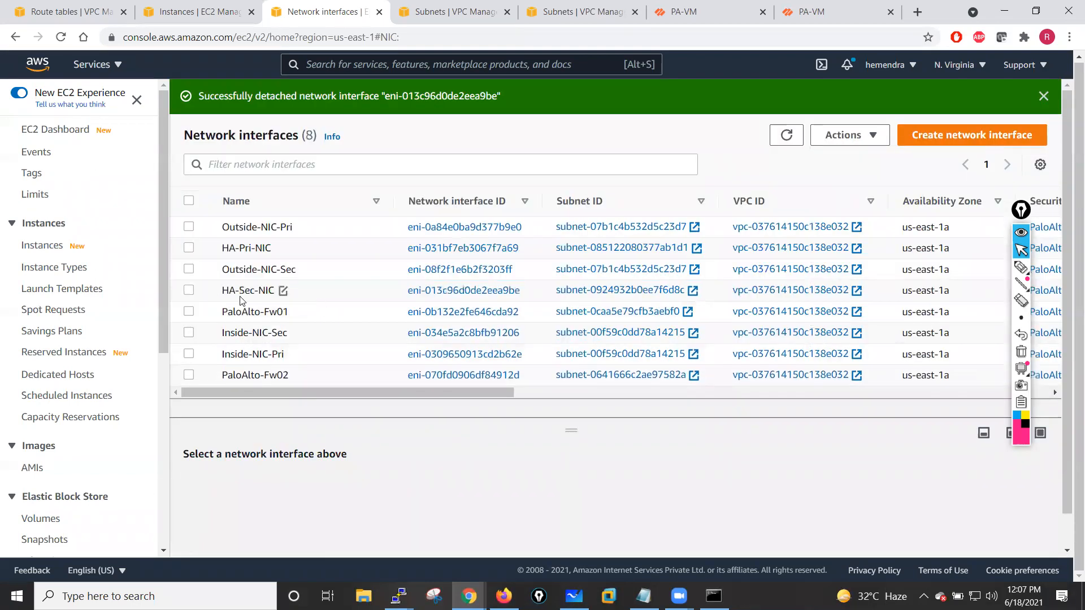
{"action": "left_click", "coordinate": [189, 291]}
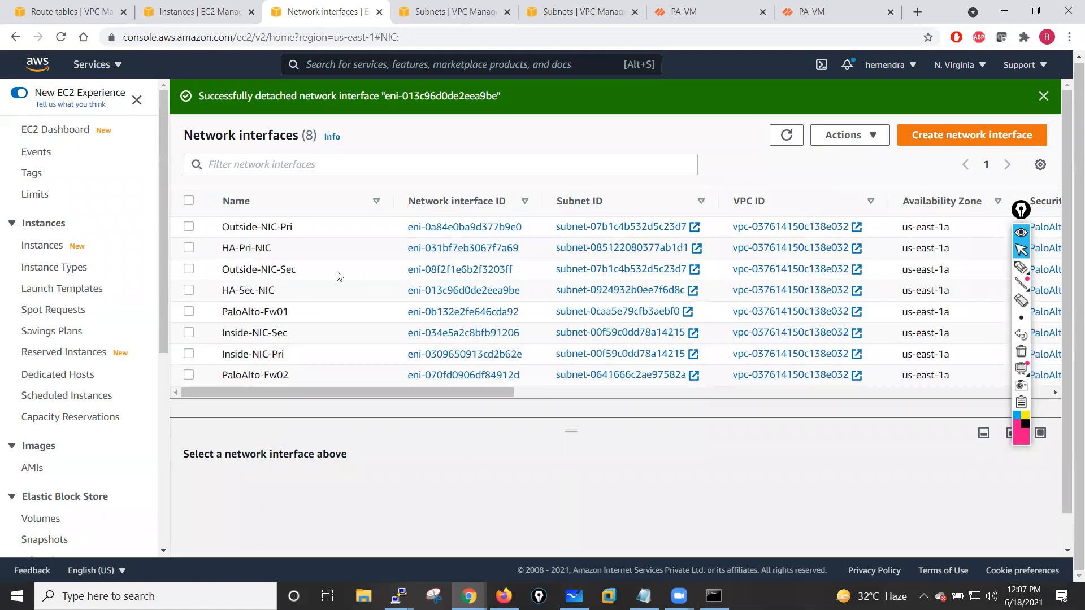
{"action": "left_click", "coordinate": [874, 136]}
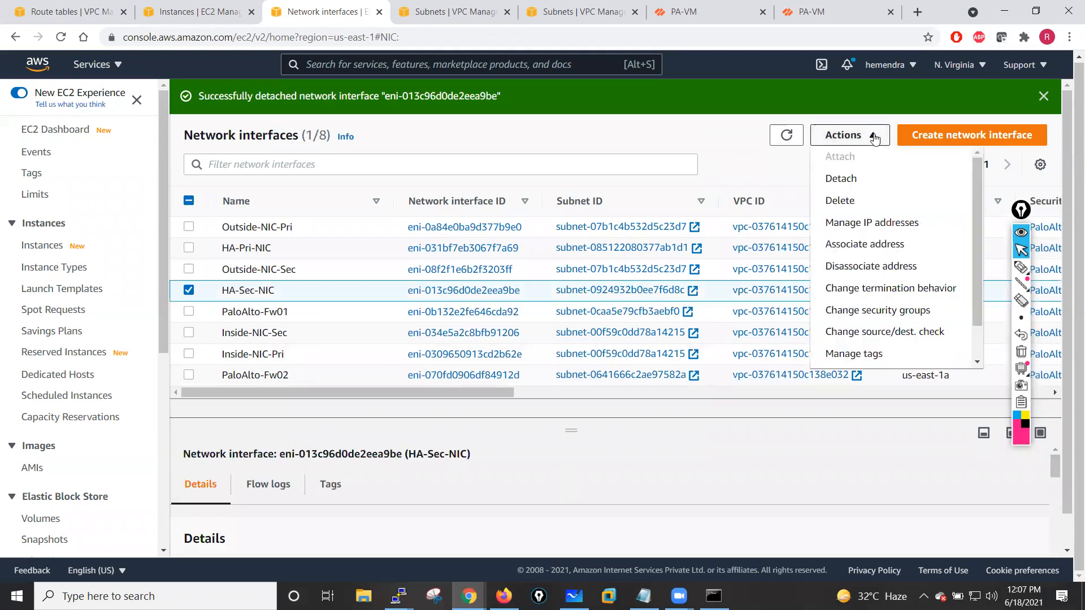
{"action": "left_click", "coordinate": [861, 247]}
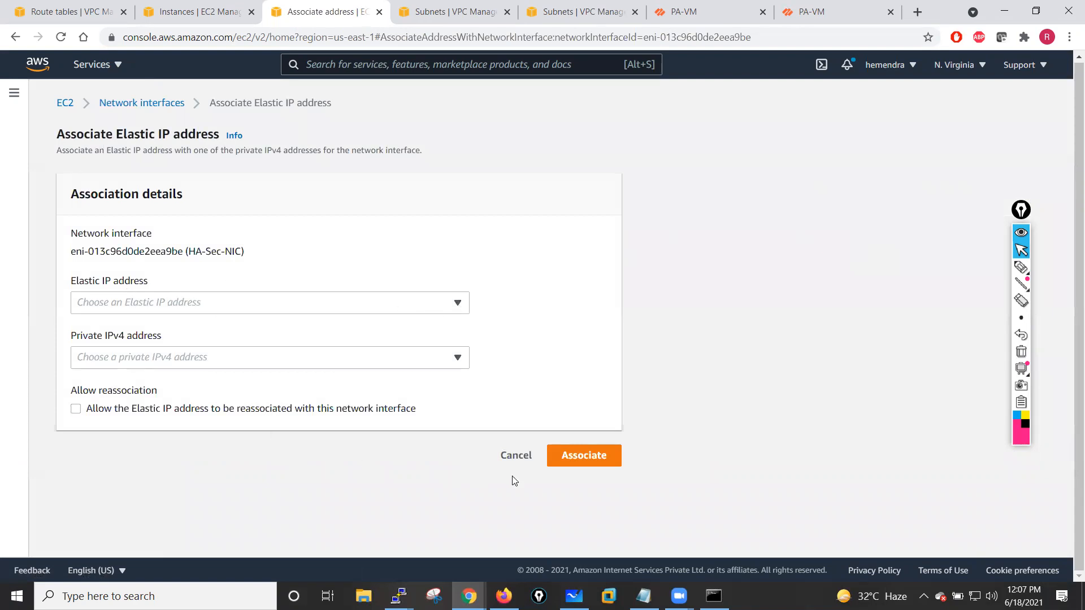
{"action": "left_click", "coordinate": [491, 455]}
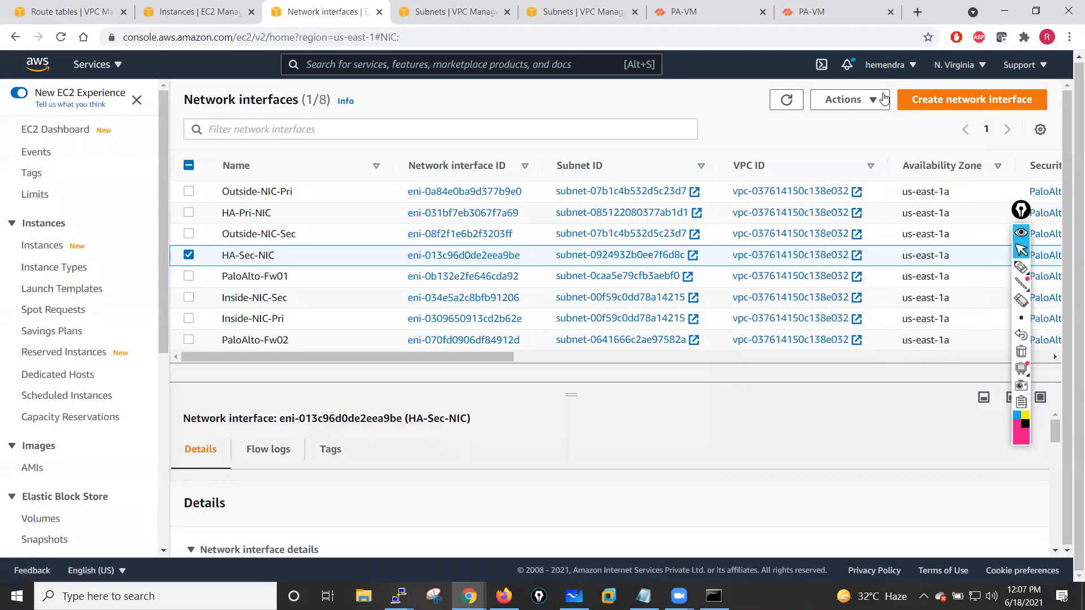
{"action": "left_click", "coordinate": [863, 107]}
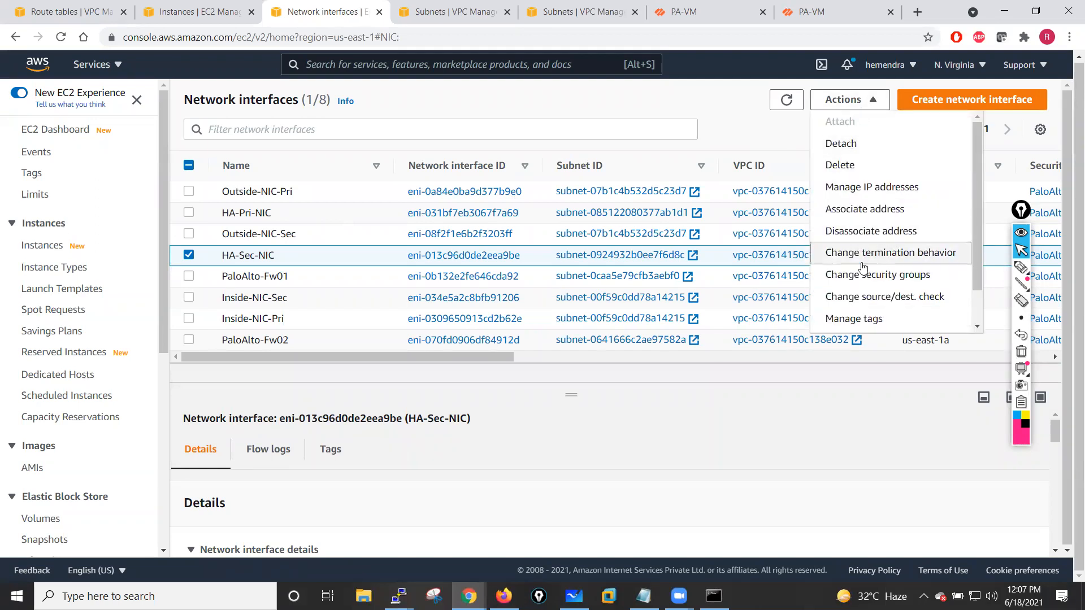
{"action": "left_click_drag", "start_coordinate": [975, 227], "coordinate": [977, 275]}
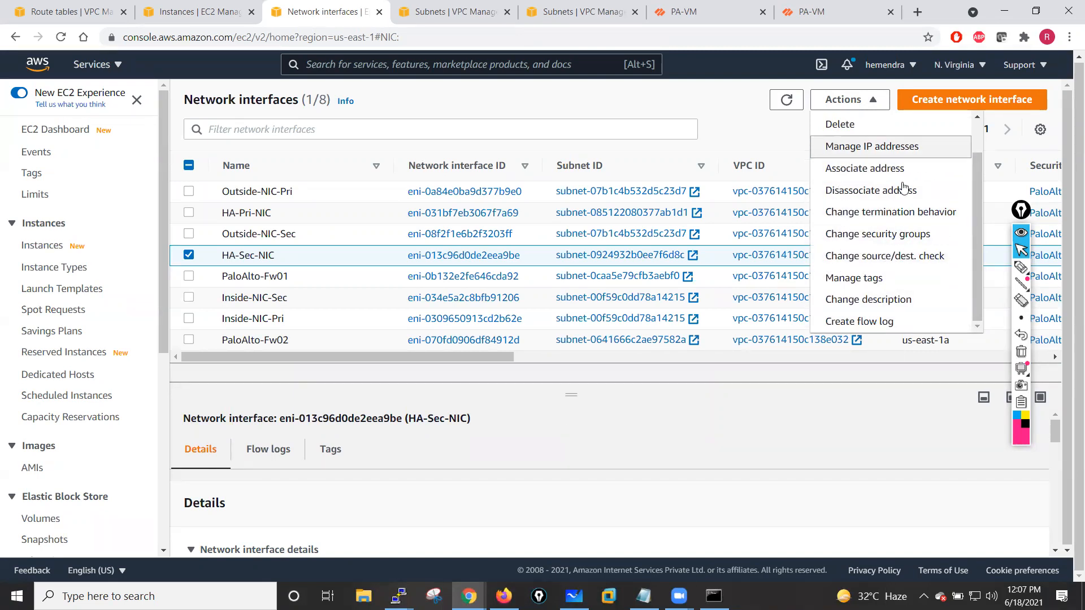
{"action": "left_click_drag", "start_coordinate": [975, 190], "coordinate": [975, 157]}
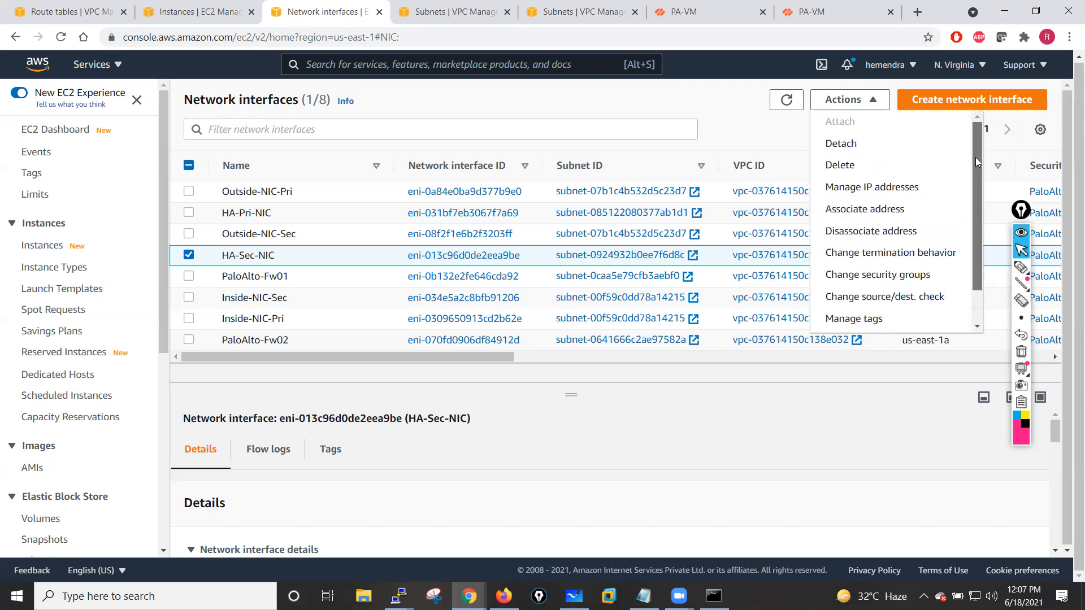
{"action": "left_click", "coordinate": [861, 189]}
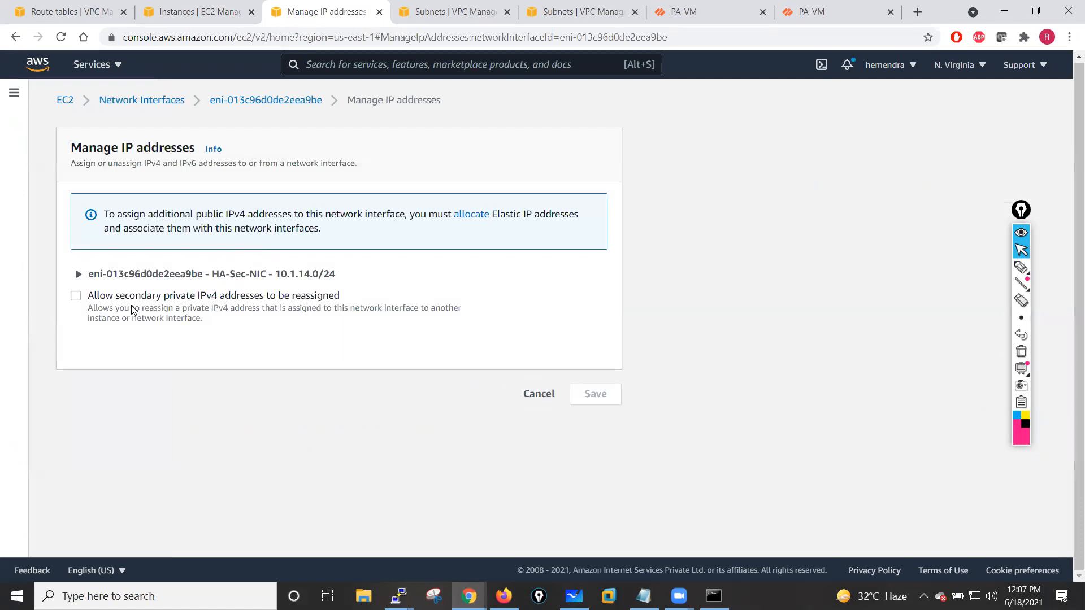
{"action": "left_click", "coordinate": [528, 395]}
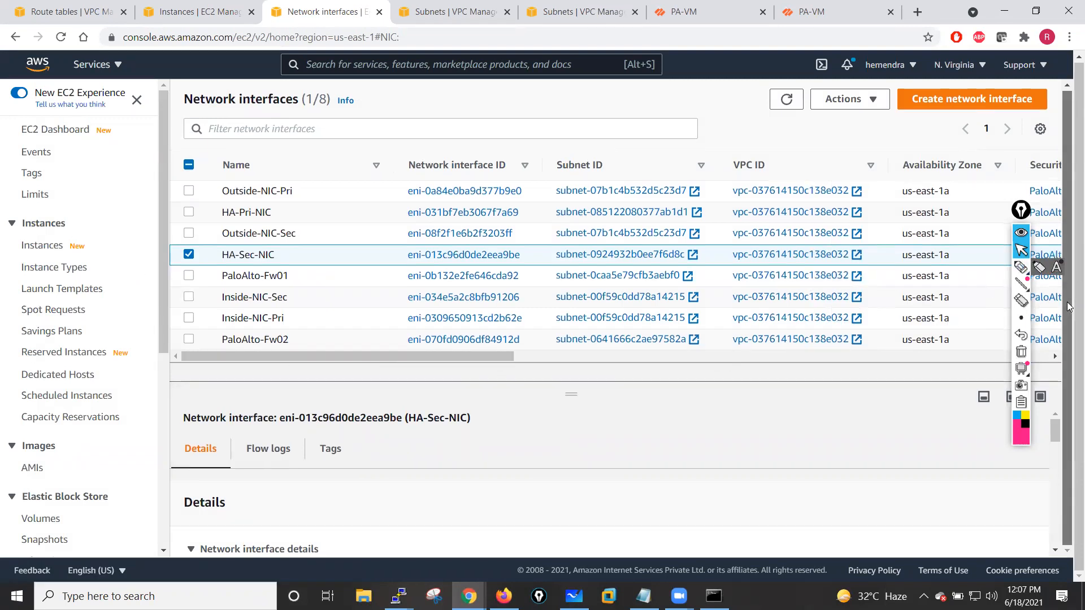
- Copy the HA-Sec-NIC interface's name from its name editor
{"action": "left_click_drag", "start_coordinate": [574, 398], "coordinate": [580, 343]}
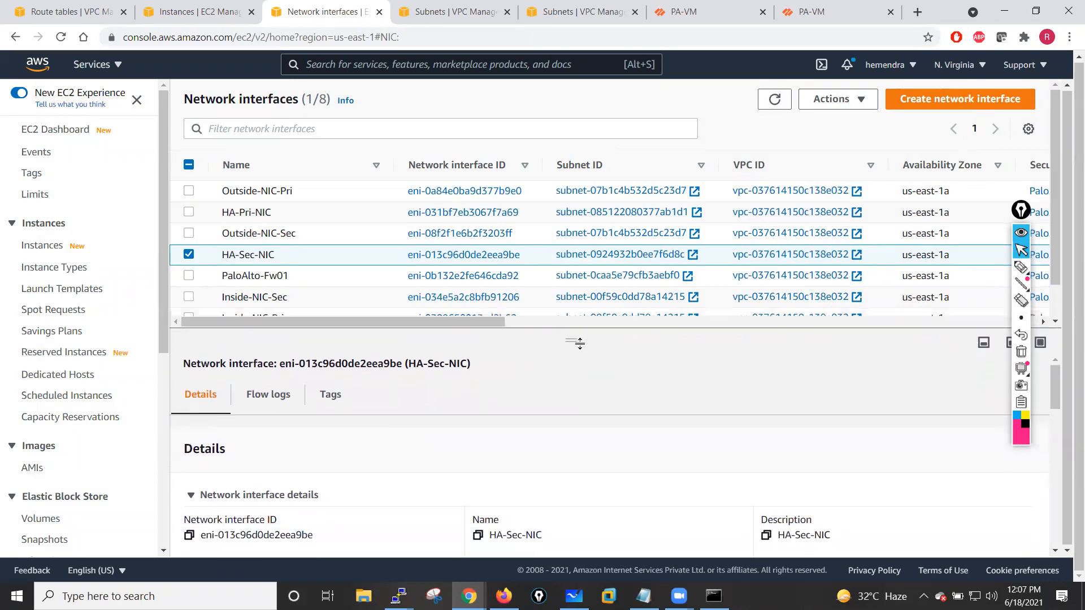
{"action": "left_click", "coordinate": [286, 257]}
{"action": "left_click_drag", "start_coordinate": [395, 281], "coordinate": [321, 282]}
{"action": "key", "text": "ctrl+c"}
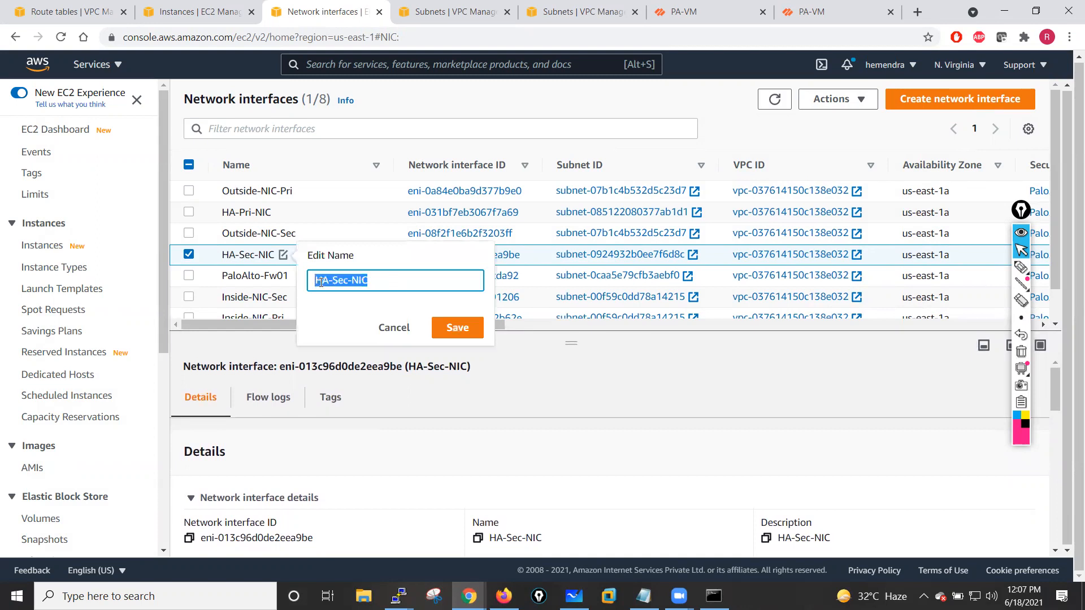
{"action": "left_click", "coordinate": [458, 328]}
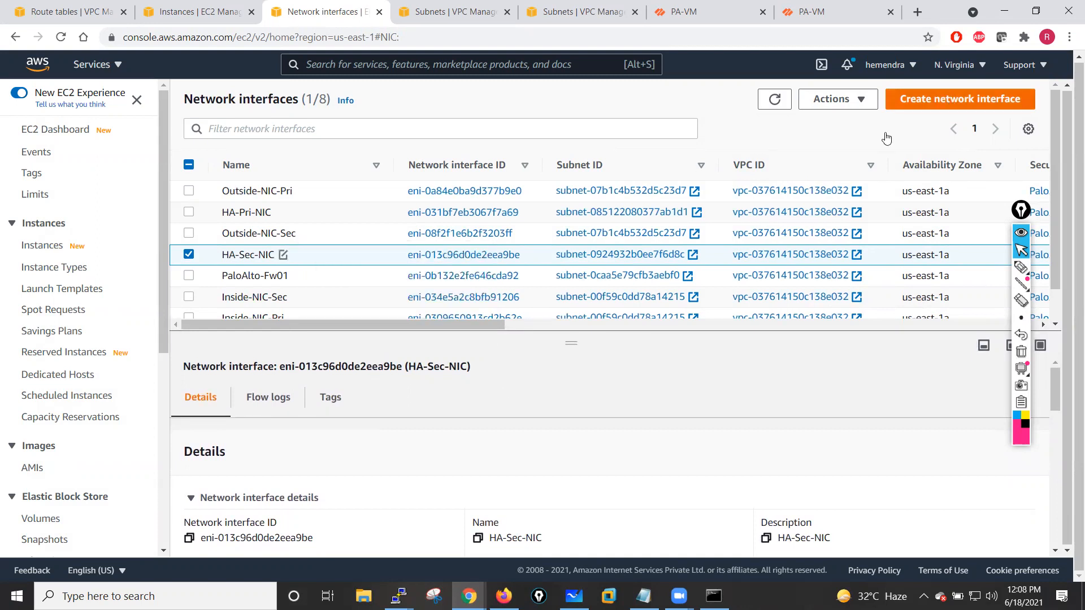
- Create a network interface described HA-Sec-NIC-01 in the HA-Subnet-Pri subnet with the PaloAlto-Lab-SG security group
{"action": "left_click", "coordinate": [960, 98]}
{"action": "key", "text": "ctrl+v"}
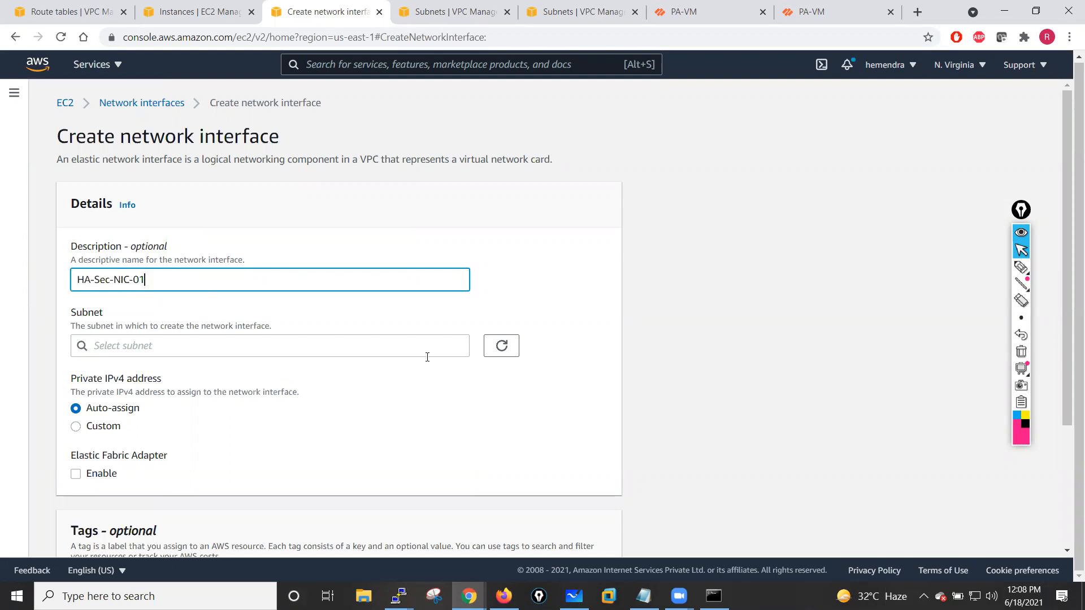
{"action": "left_click", "coordinate": [395, 346]}
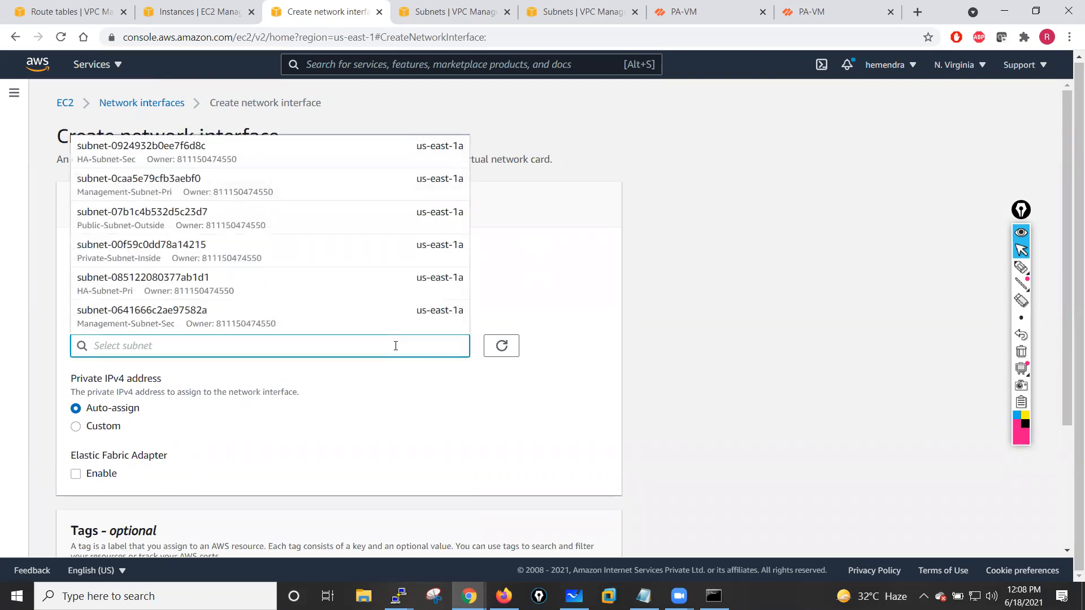
{"action": "left_click", "coordinate": [122, 293]}
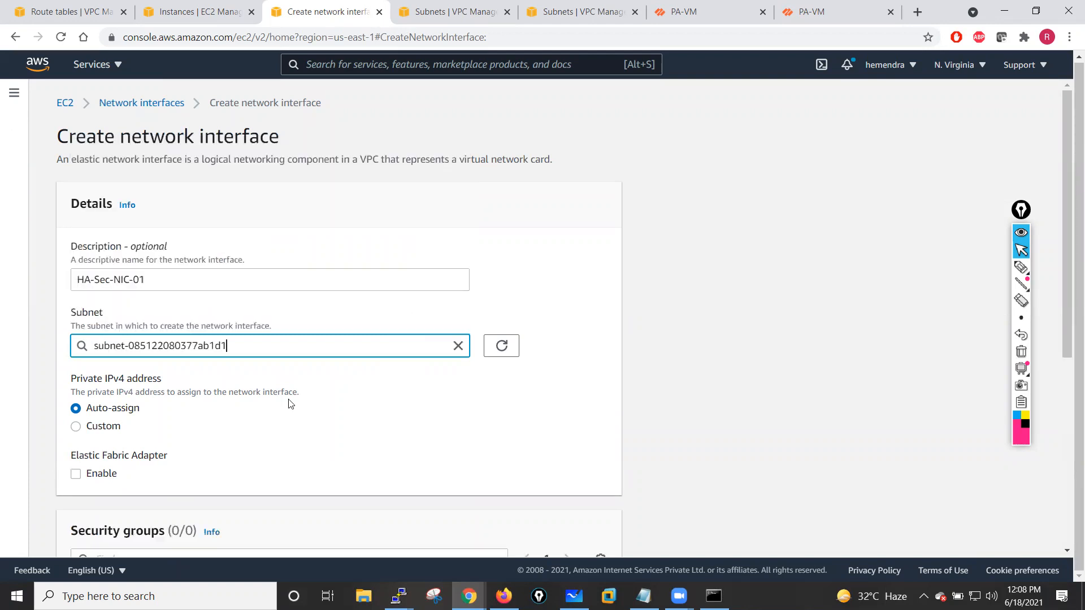
{"action": "scroll", "coordinate": [344, 419], "scroll_direction": "down", "scroll_amount": 1}
{"action": "scroll", "coordinate": [345, 420], "scroll_direction": "down", "scroll_amount": 5}
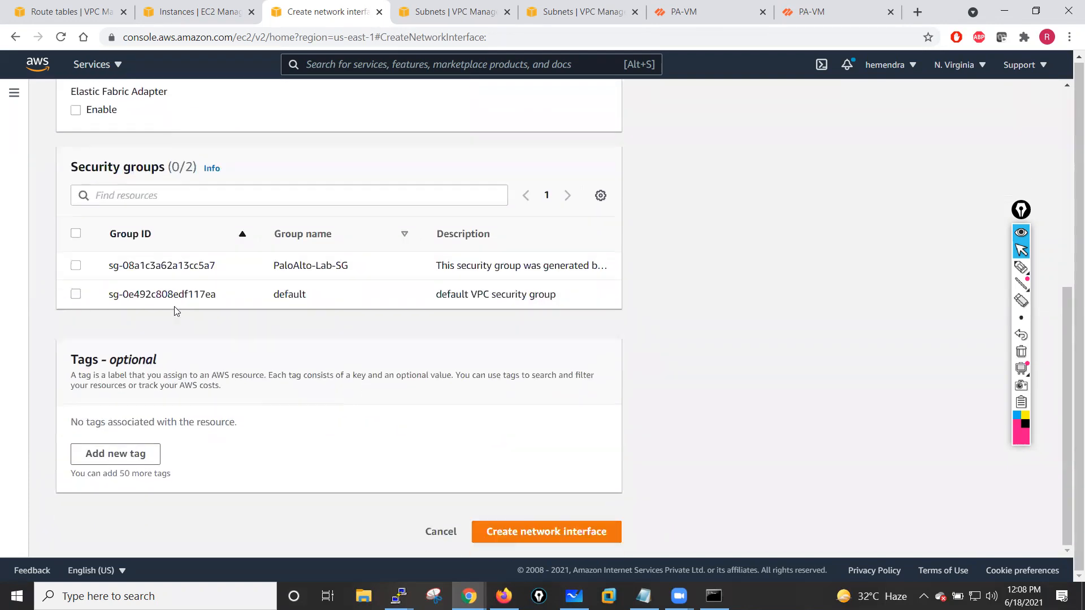
{"action": "left_click", "coordinate": [77, 267]}
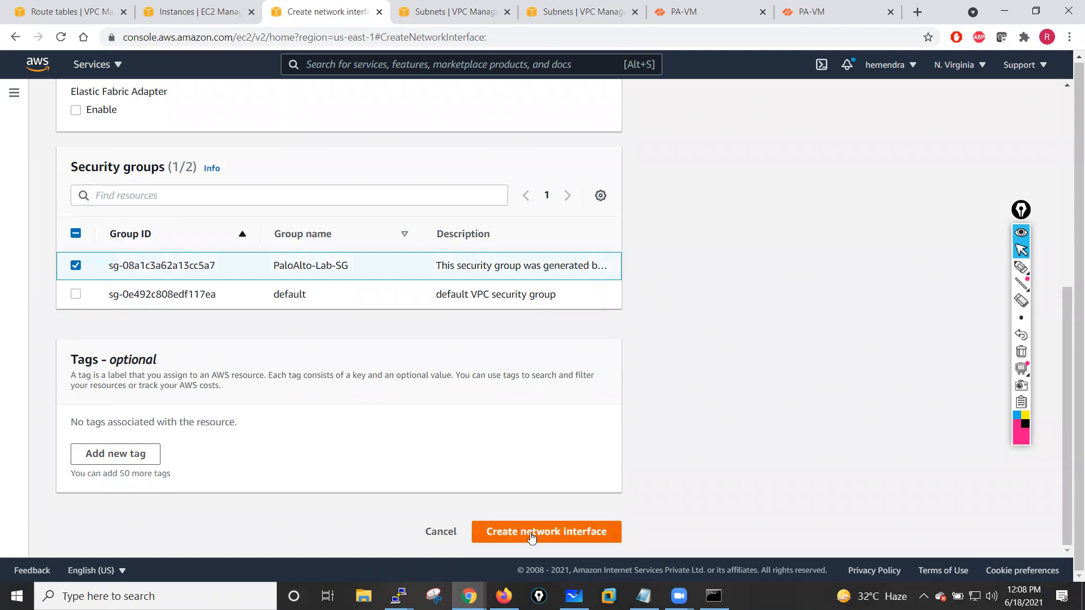
{"action": "left_click", "coordinate": [532, 535]}
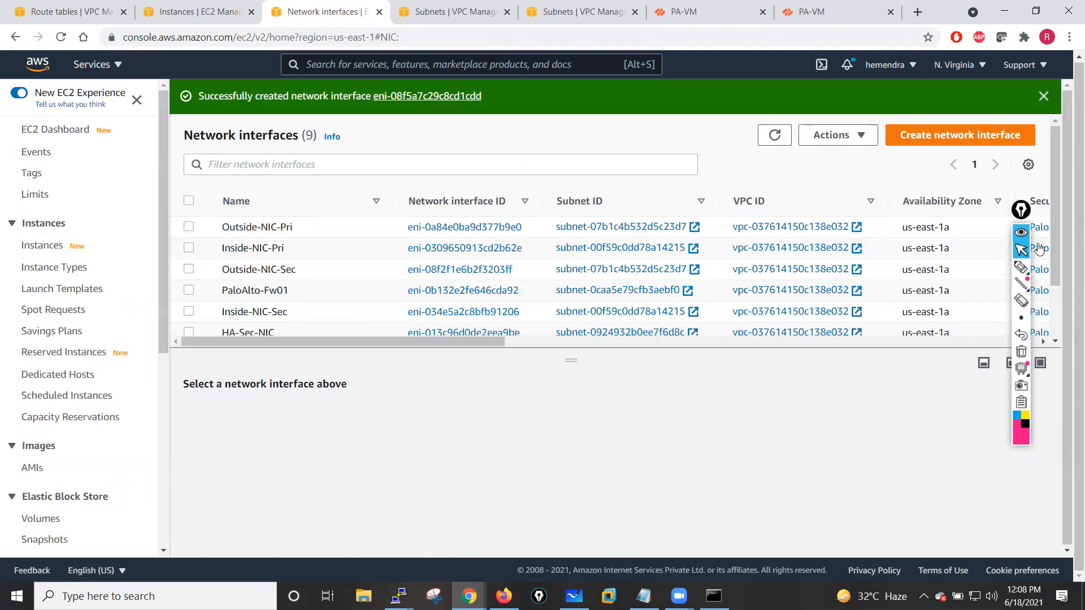
- Name the newly created network interface HA-Sec-NIC-01
{"action": "scroll", "coordinate": [1058, 248], "scroll_direction": "down", "scroll_amount": 1}
{"action": "scroll", "coordinate": [1058, 247], "scroll_direction": "down", "scroll_amount": 2}
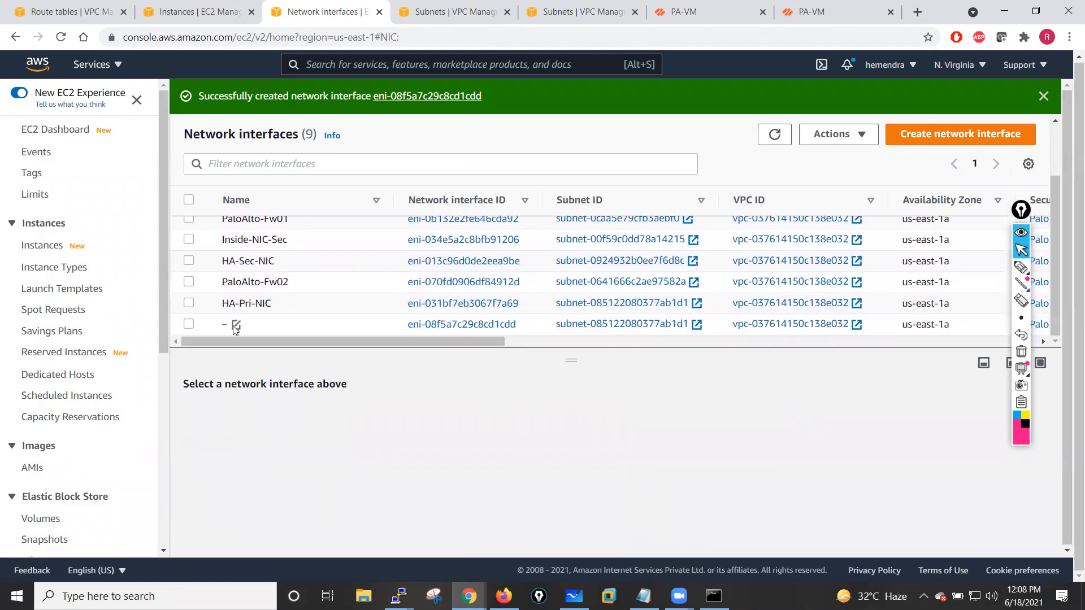
{"action": "left_click", "coordinate": [236, 326]}
{"action": "type", "text": "HA-Sec-NIC-01"}
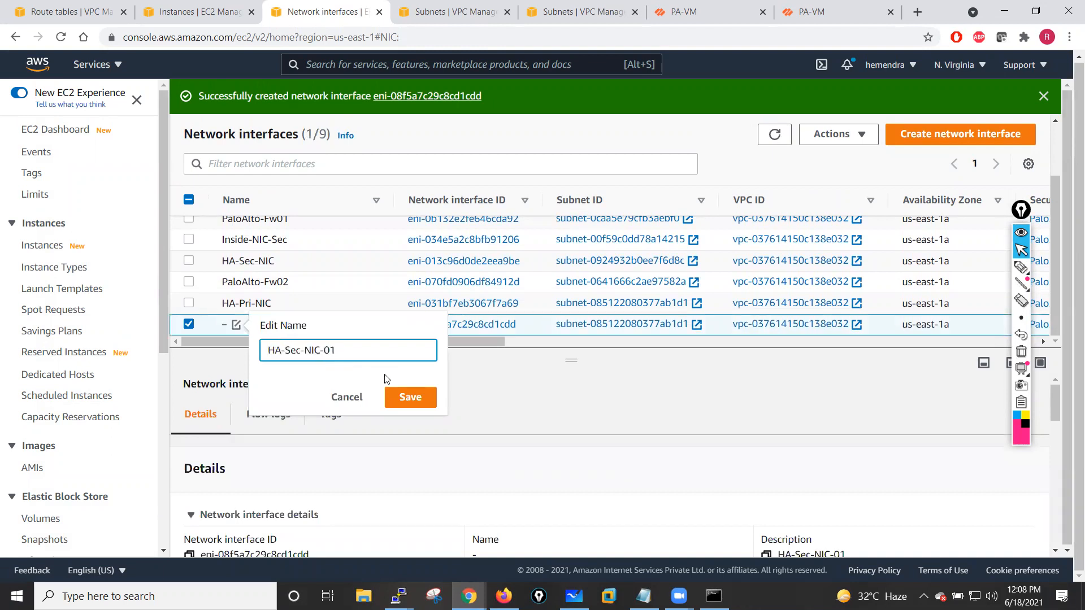
{"action": "left_click", "coordinate": [410, 397]}
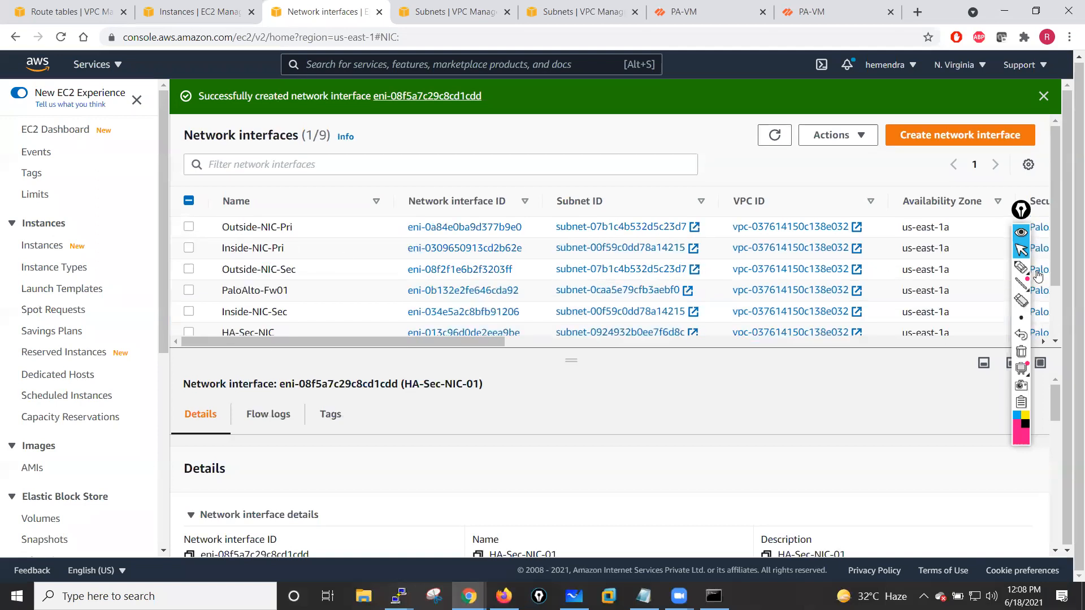
- Delete the old HA-Sec-NIC network interface
{"action": "left_click_drag", "start_coordinate": [1055, 207], "coordinate": [1058, 285]}
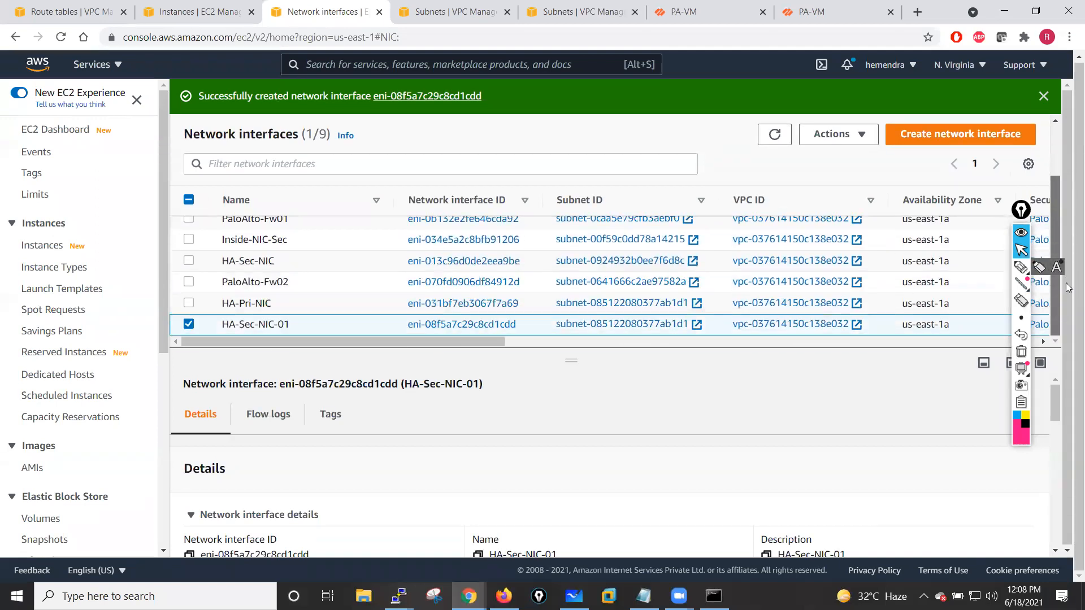
{"action": "left_click", "coordinate": [189, 323]}
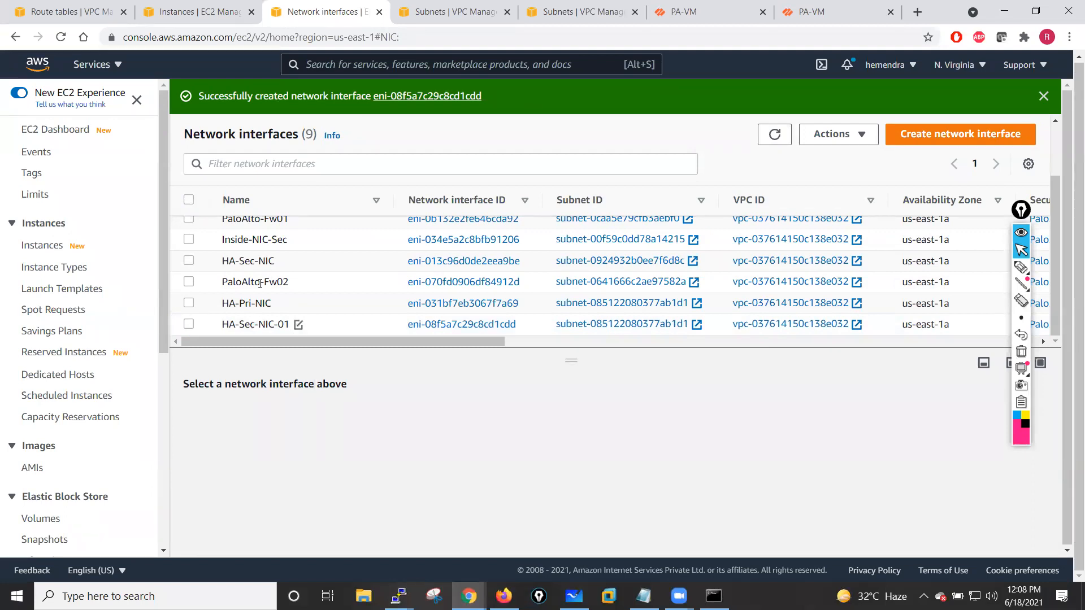
{"action": "left_click", "coordinate": [189, 261]}
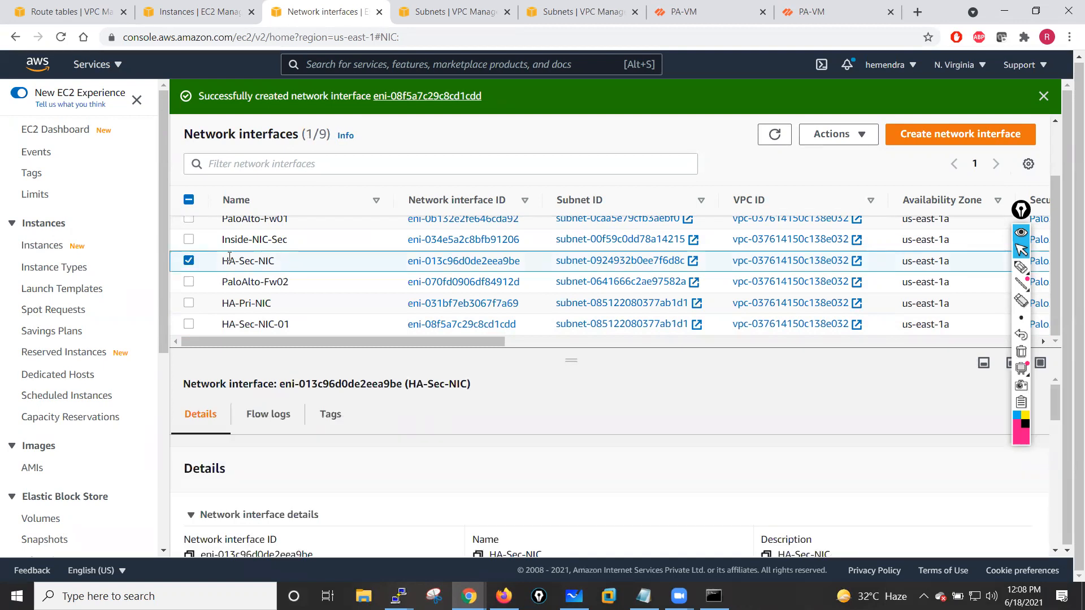
{"action": "left_click", "coordinate": [861, 131]}
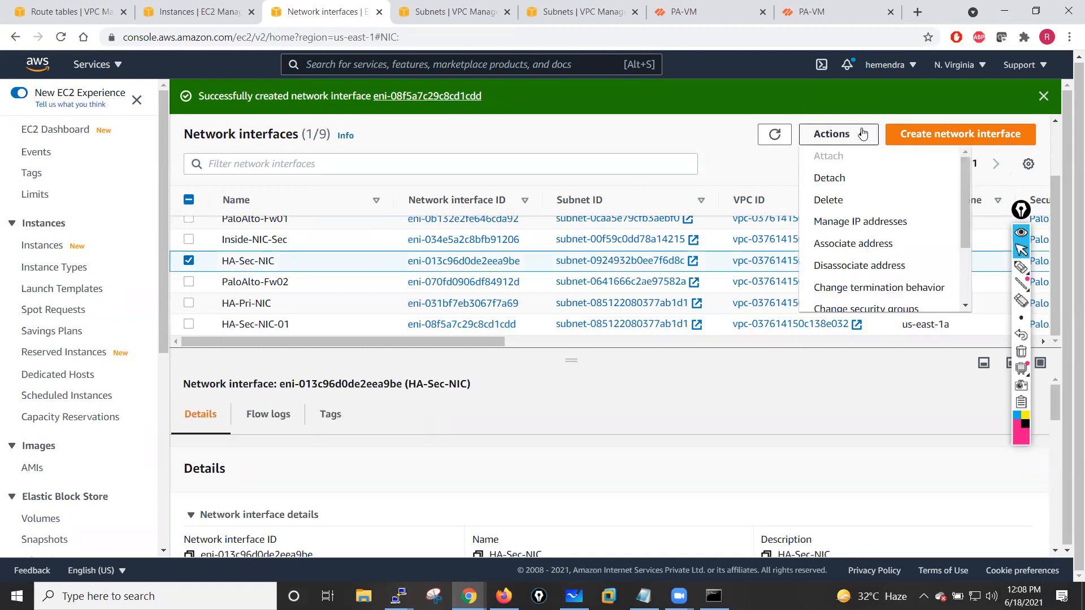
{"action": "left_click", "coordinate": [839, 199]}
{"action": "left_click", "coordinate": [927, 378]}
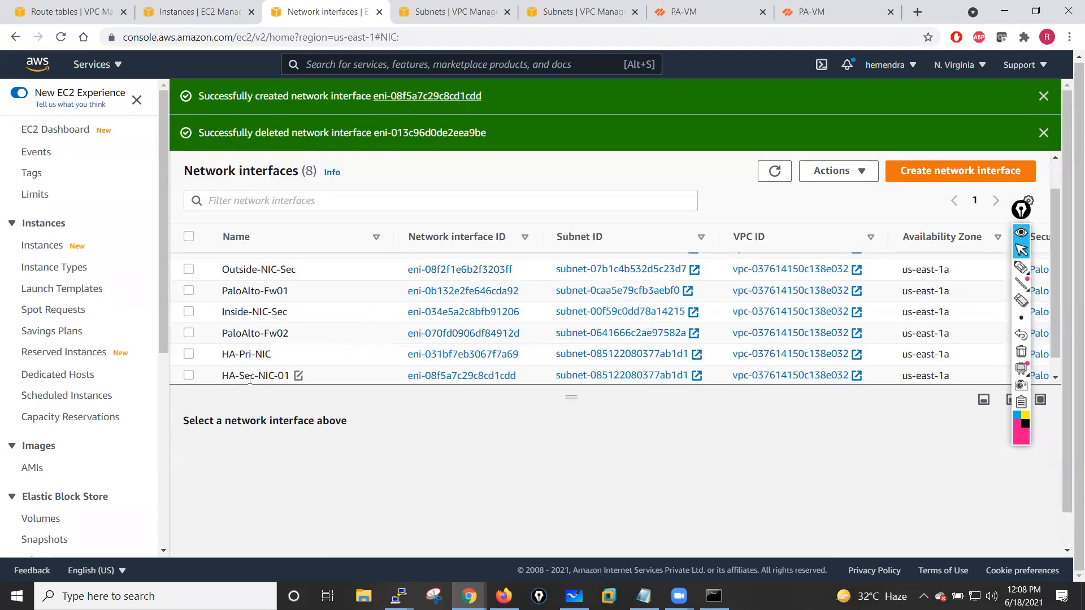
- Attach the HA-Sec-NIC-01 network interface to the PaloAlto-Fw02 instance
{"action": "left_click", "coordinate": [189, 376]}
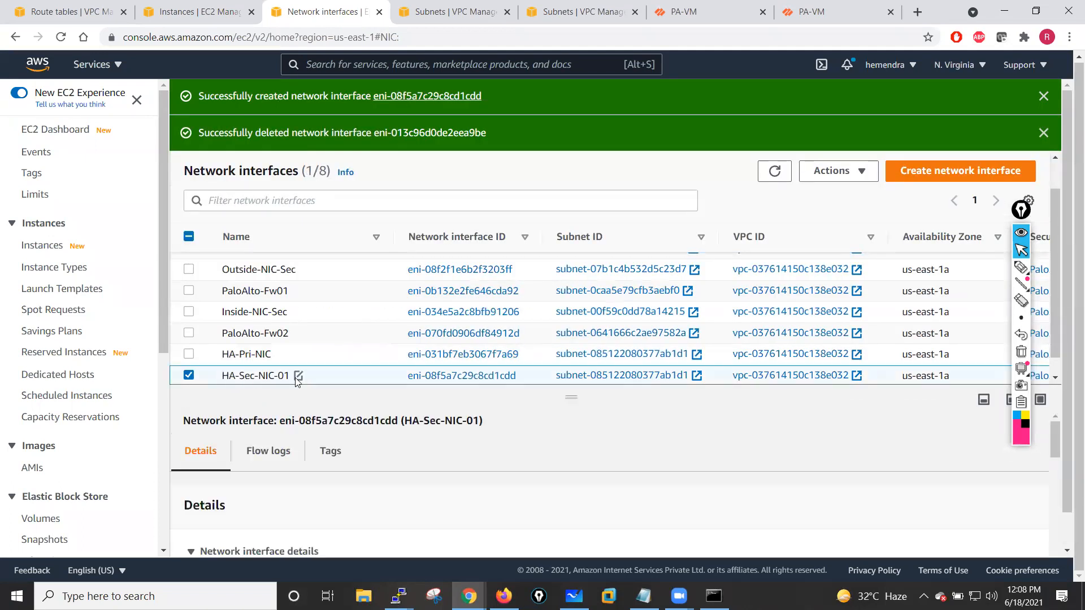
{"action": "left_click", "coordinate": [865, 172]}
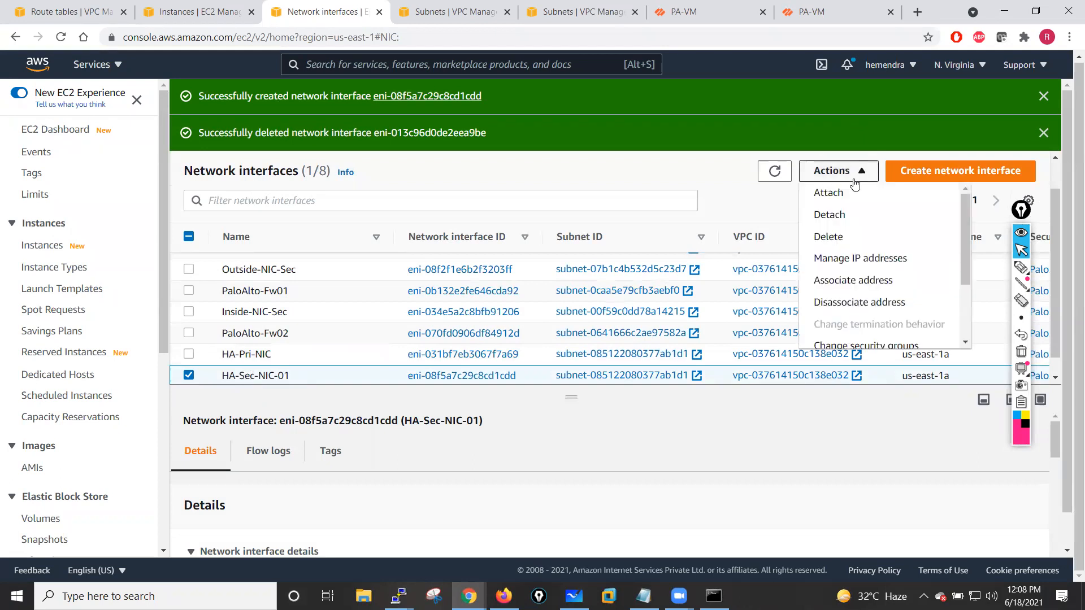
{"action": "left_click", "coordinate": [837, 195]}
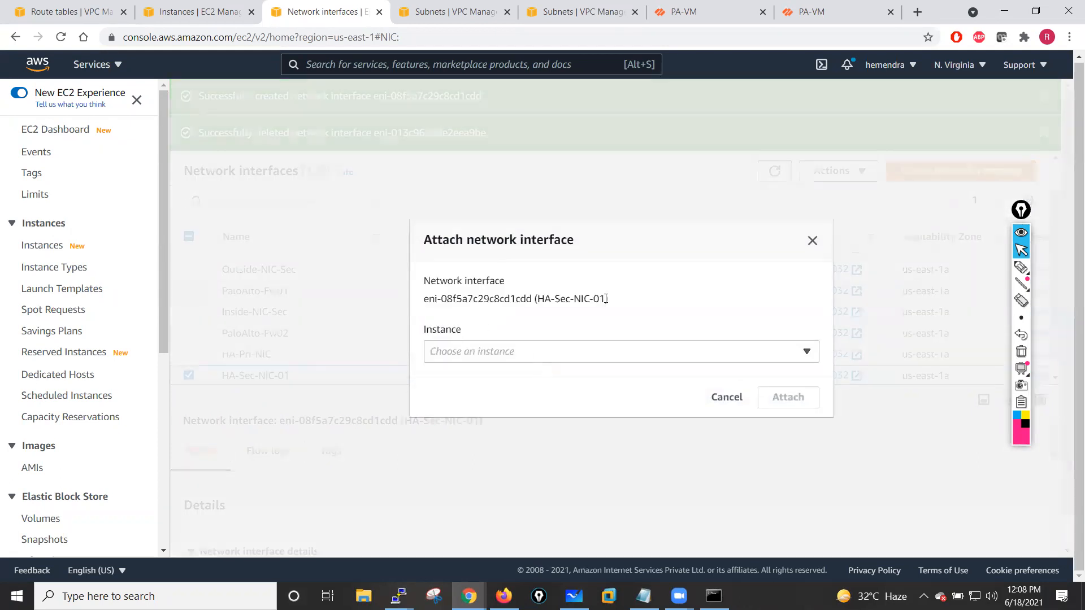
{"action": "left_click", "coordinate": [814, 352]}
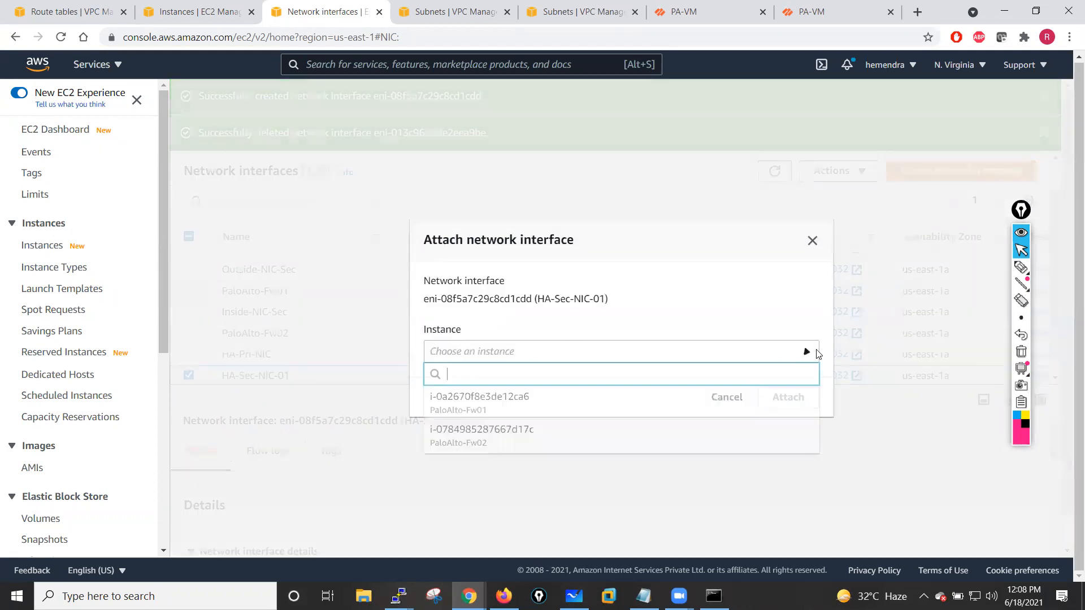
{"action": "left_click", "coordinate": [511, 442]}
{"action": "left_click", "coordinate": [764, 404]}
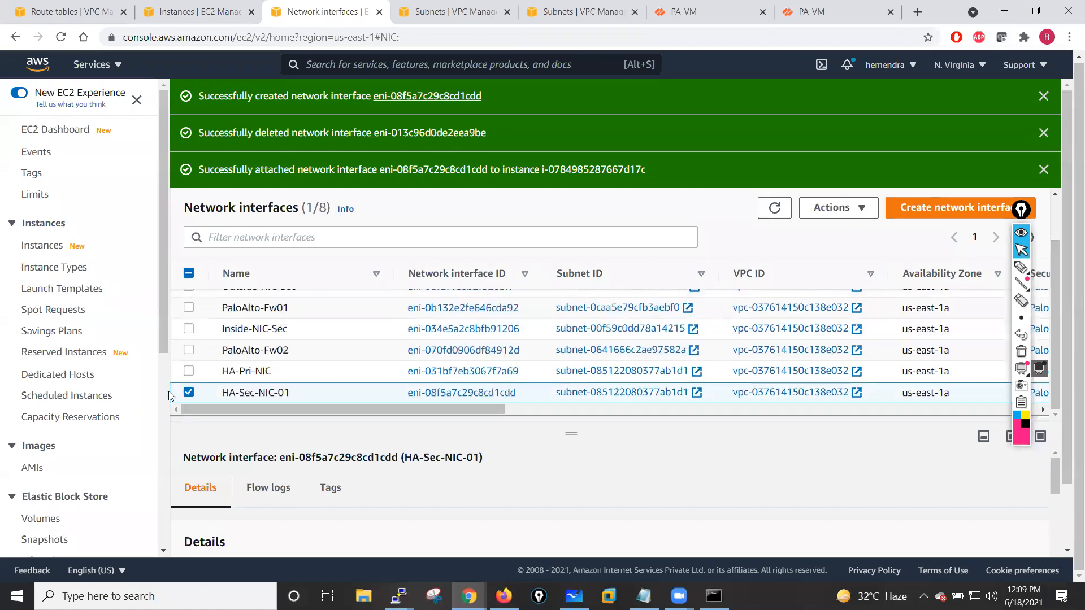
- Rename the new network interface to HA-Sec-NIC, dismiss the notifications and refresh the interface list
{"action": "left_click", "coordinate": [299, 394]}
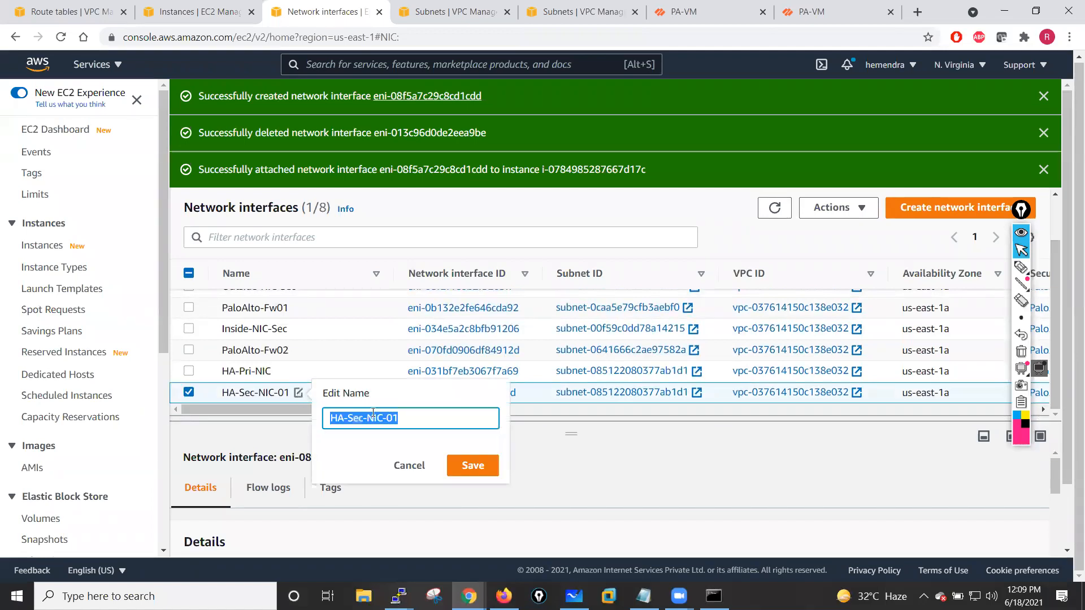
{"action": "left_click", "coordinate": [428, 418]}
{"action": "left_click", "coordinate": [471, 464]}
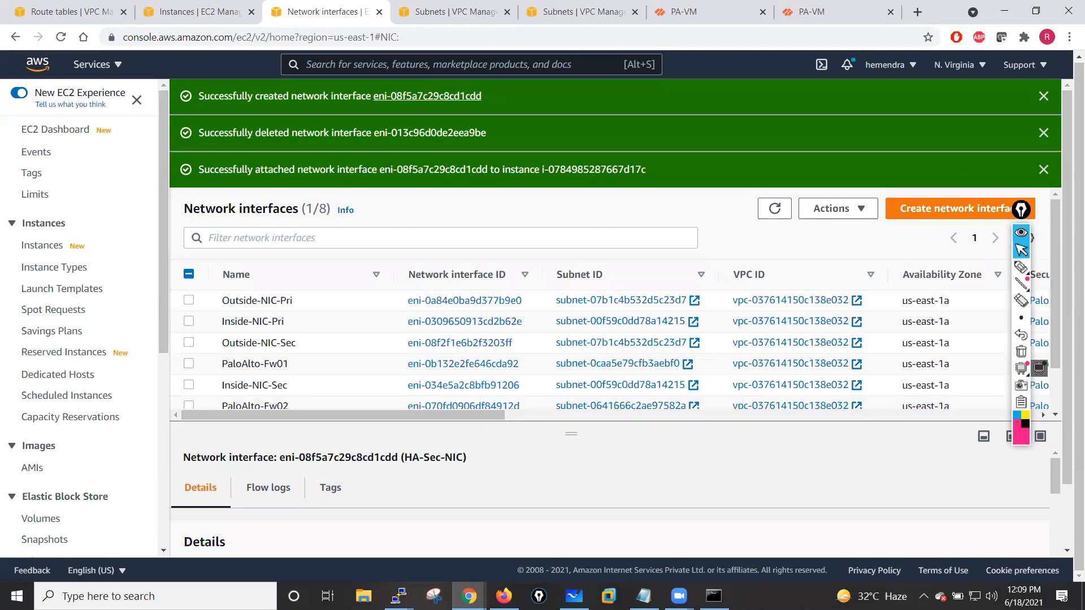
{"action": "left_click", "coordinate": [1044, 96]}
{"action": "left_click", "coordinate": [1044, 96]}
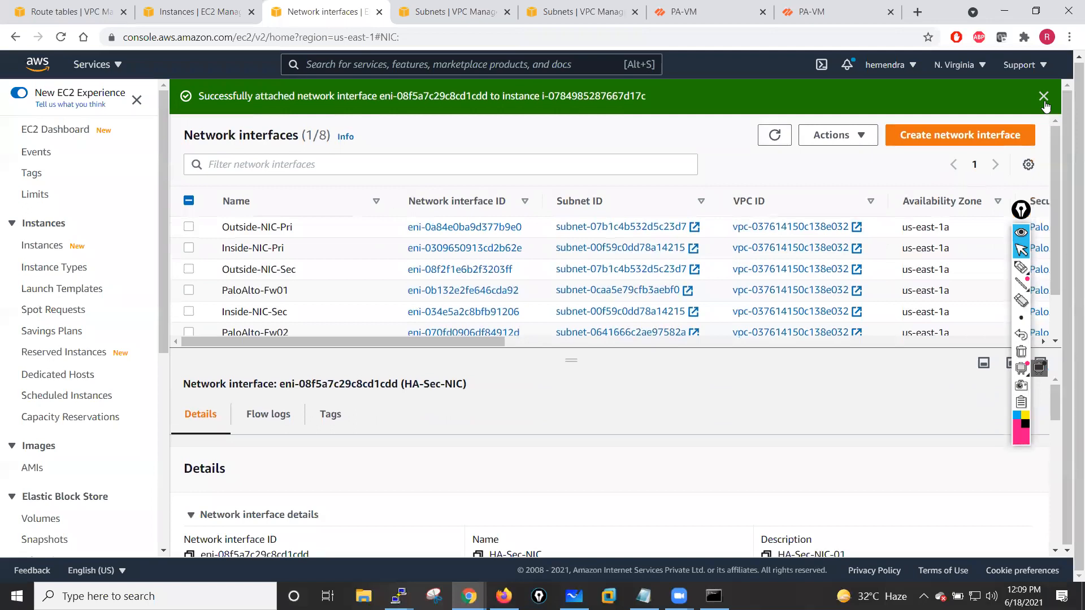
{"action": "left_click", "coordinate": [1044, 96]}
{"action": "left_click", "coordinate": [775, 99]}
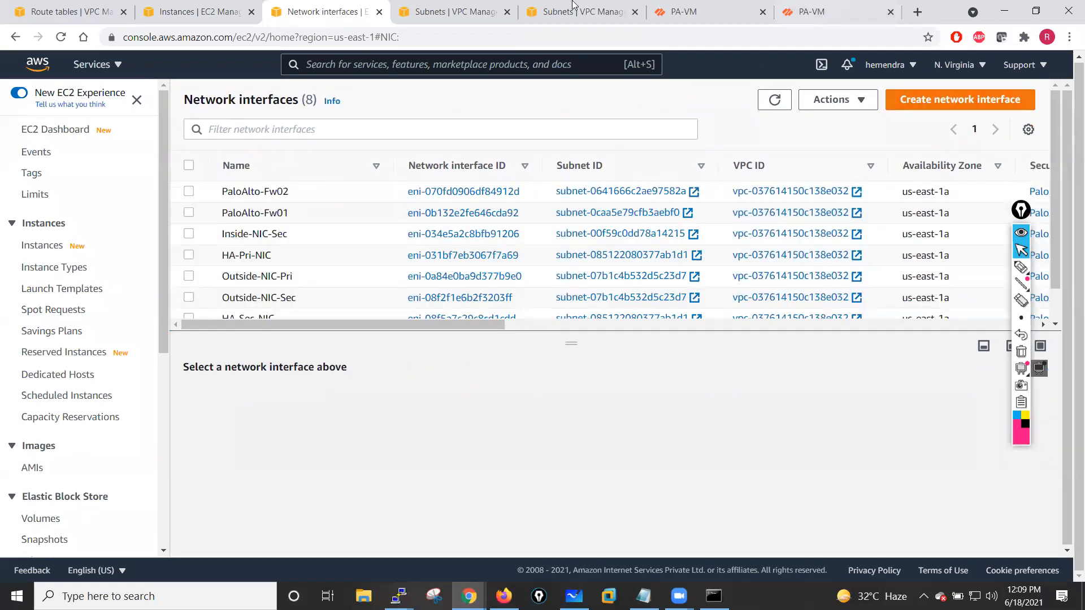
- Refresh both firewalls' interface pages and review the first firewall's High Availability settings
{"action": "left_click", "coordinate": [701, 12]}
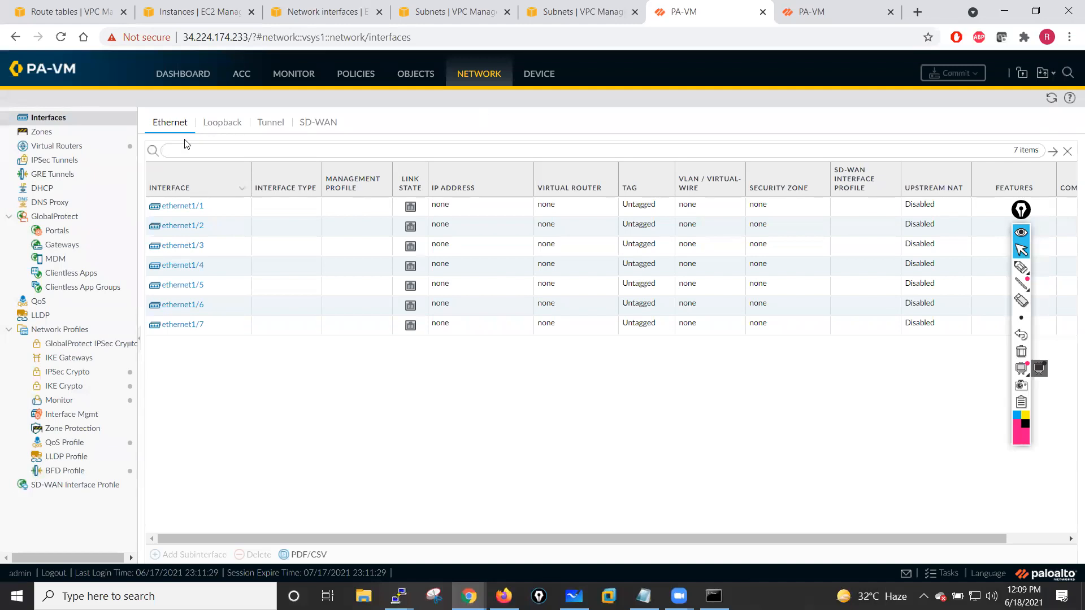
{"action": "left_click", "coordinate": [1051, 98]}
{"action": "left_click", "coordinate": [1027, 232]}
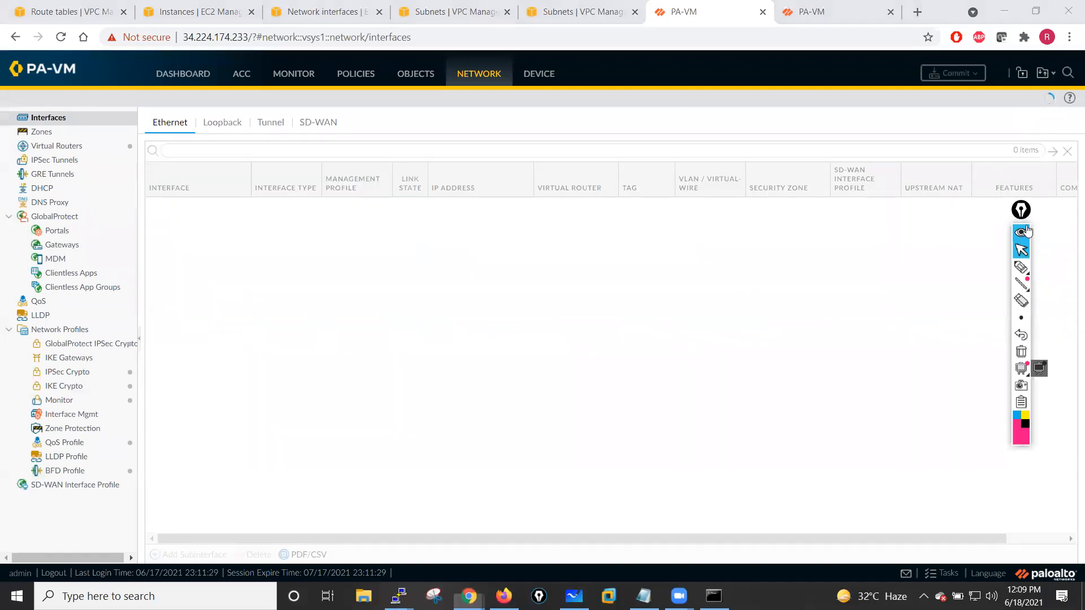
{"action": "left_click", "coordinate": [789, 5]}
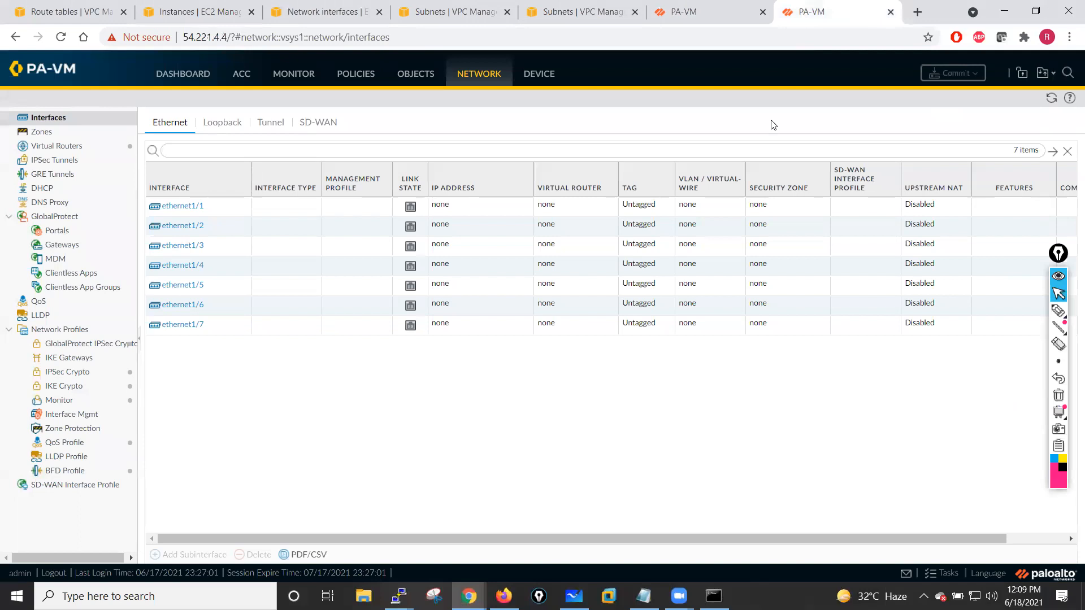
{"action": "left_click", "coordinate": [1052, 99]}
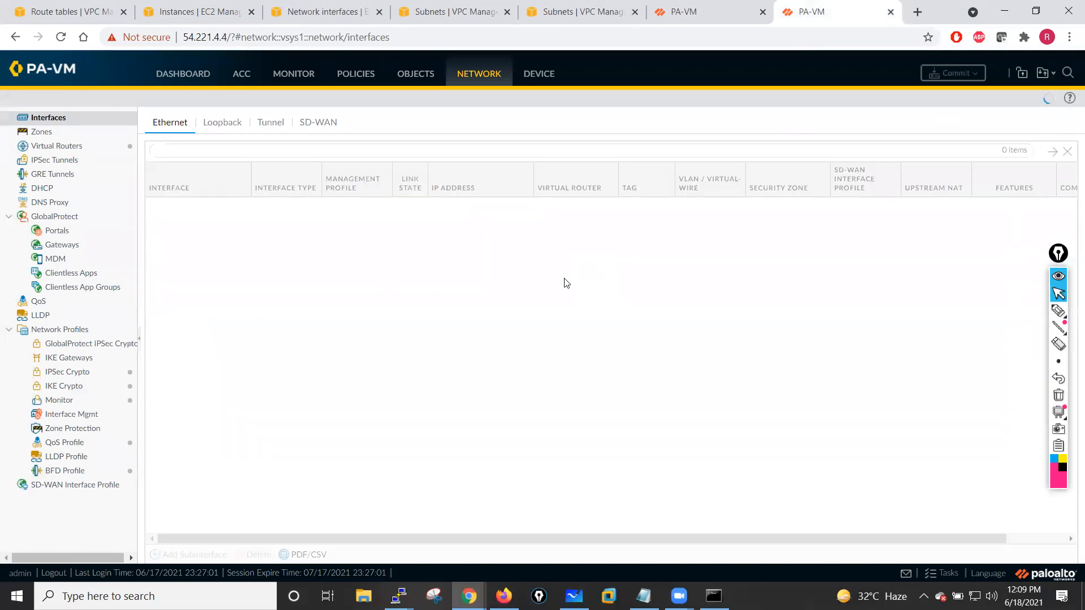
{"action": "left_click", "coordinate": [684, 5]}
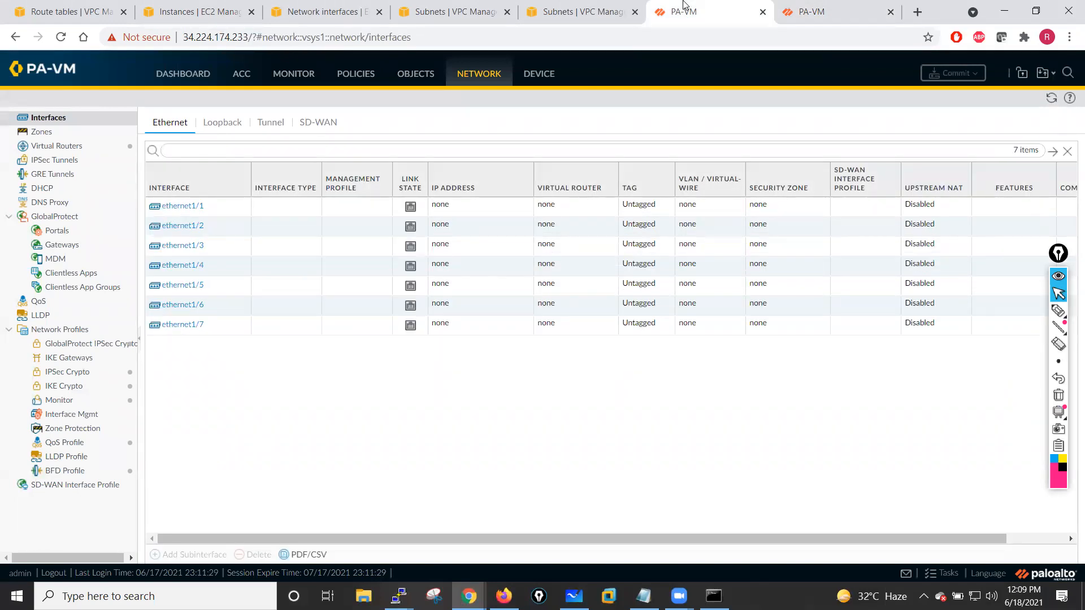
{"action": "left_click", "coordinate": [535, 78]}
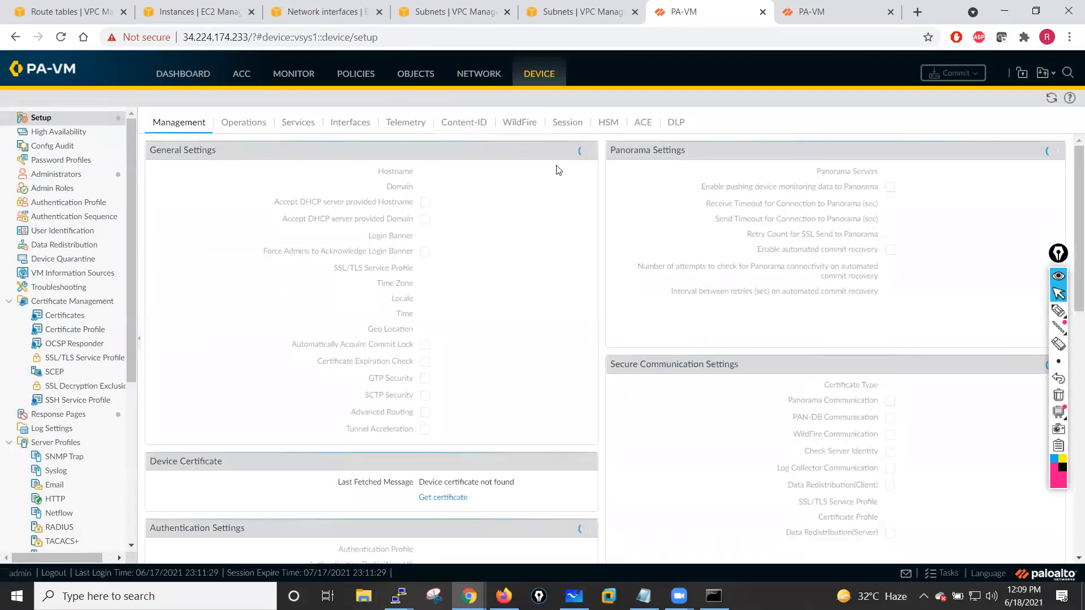
{"action": "left_click", "coordinate": [72, 134]}
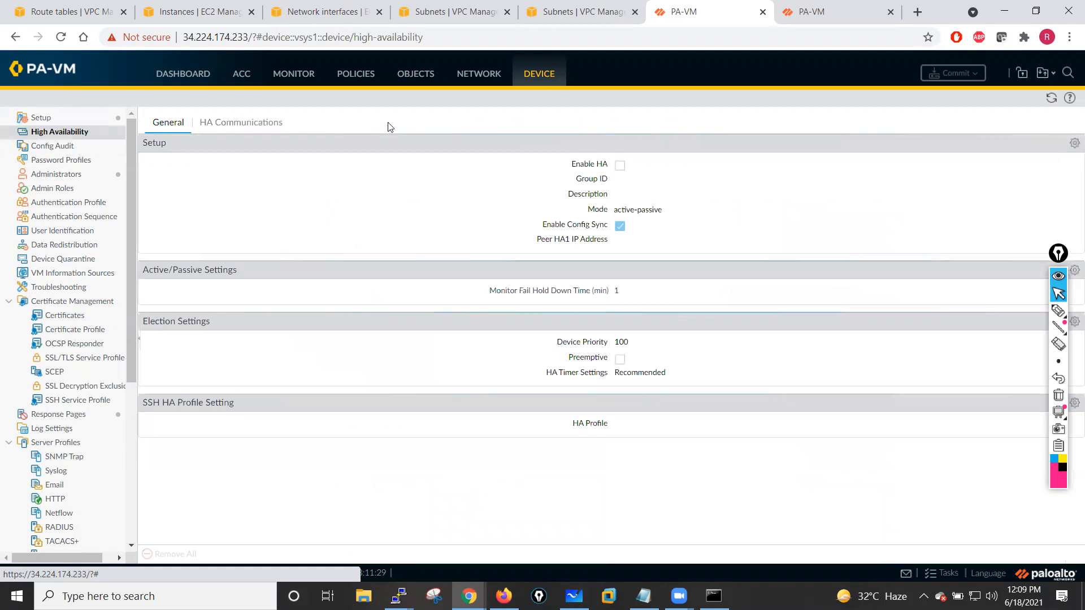
{"action": "left_click", "coordinate": [480, 73]}
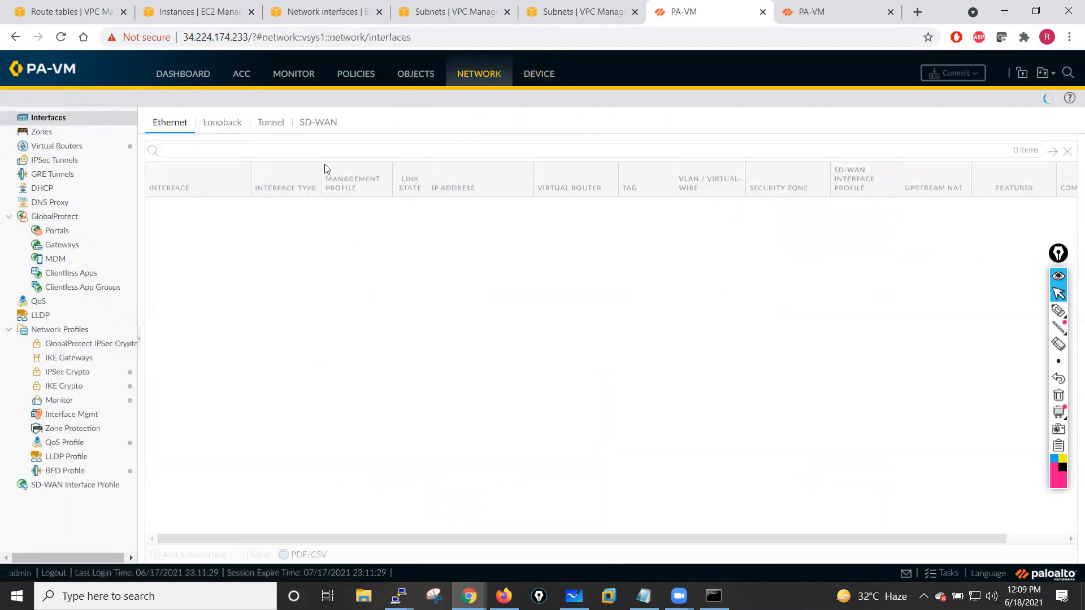
{"action": "left_click", "coordinate": [186, 247]}
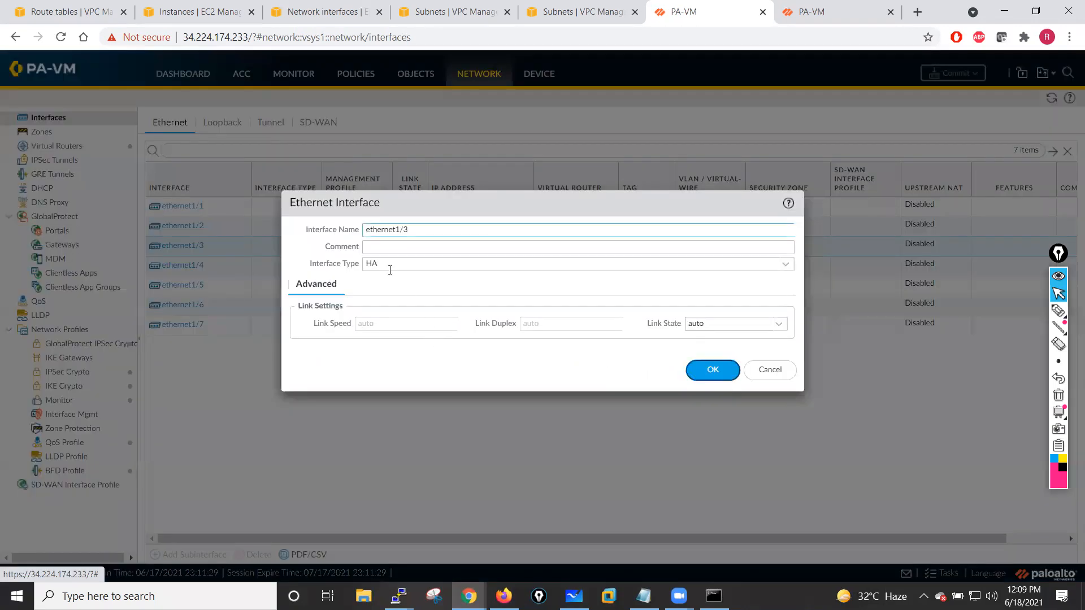
{"action": "left_click", "coordinate": [784, 272]}
{"action": "left_click", "coordinate": [371, 285]}
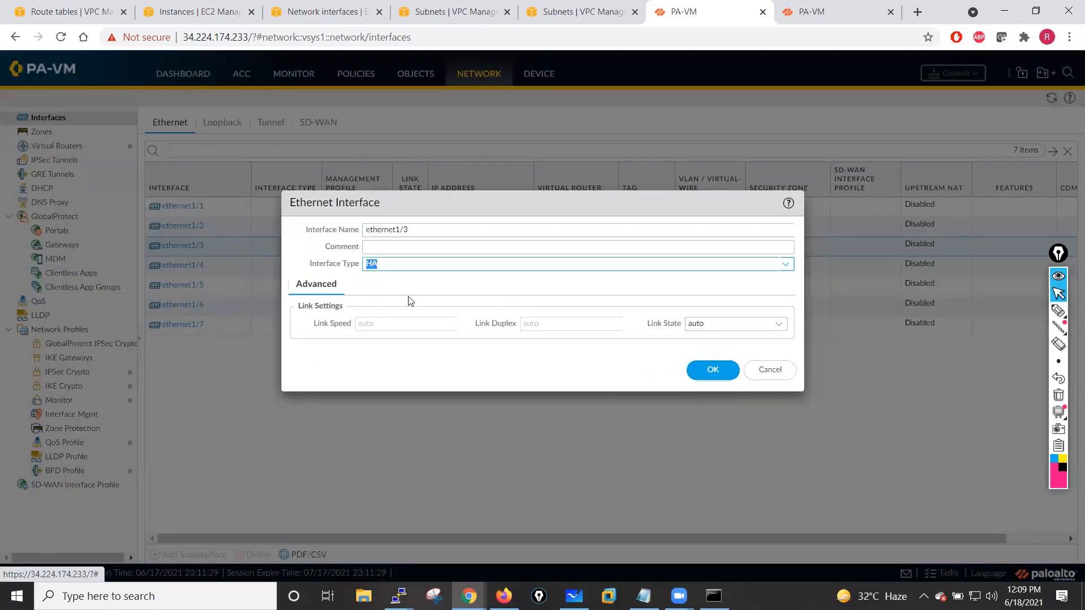
{"action": "left_click", "coordinate": [707, 374]}
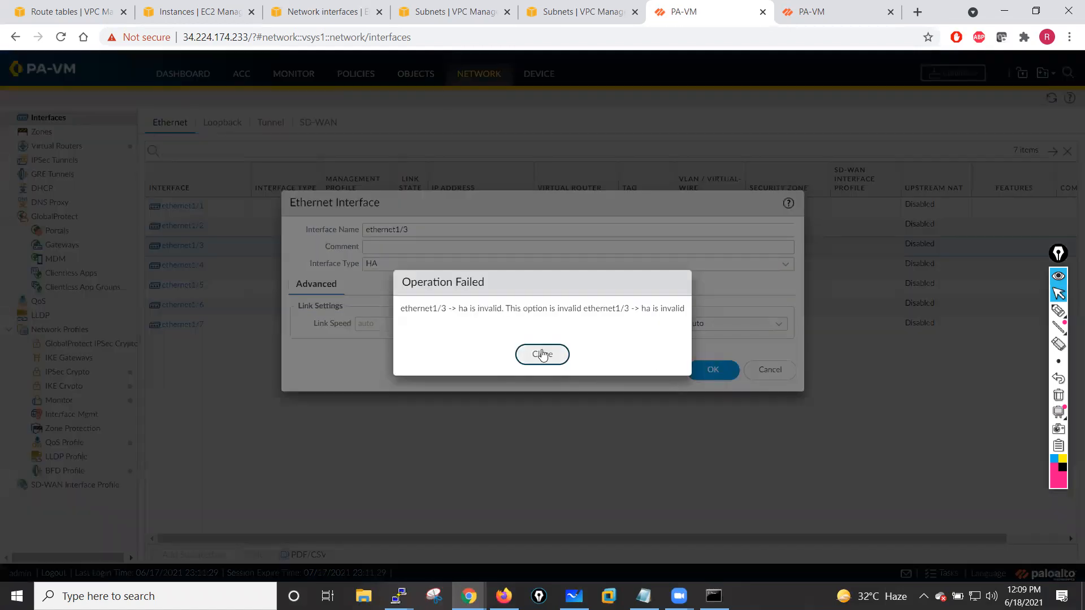
{"action": "left_click", "coordinate": [541, 356]}
{"action": "left_click", "coordinate": [744, 321]}
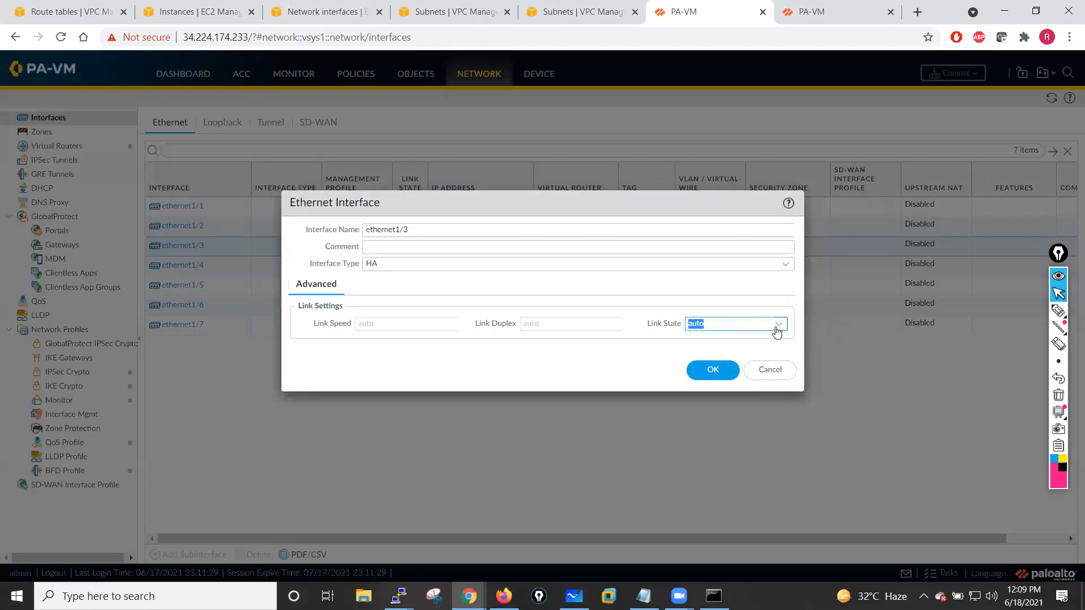
{"action": "left_click", "coordinate": [778, 325]}
{"action": "left_click", "coordinate": [701, 359]}
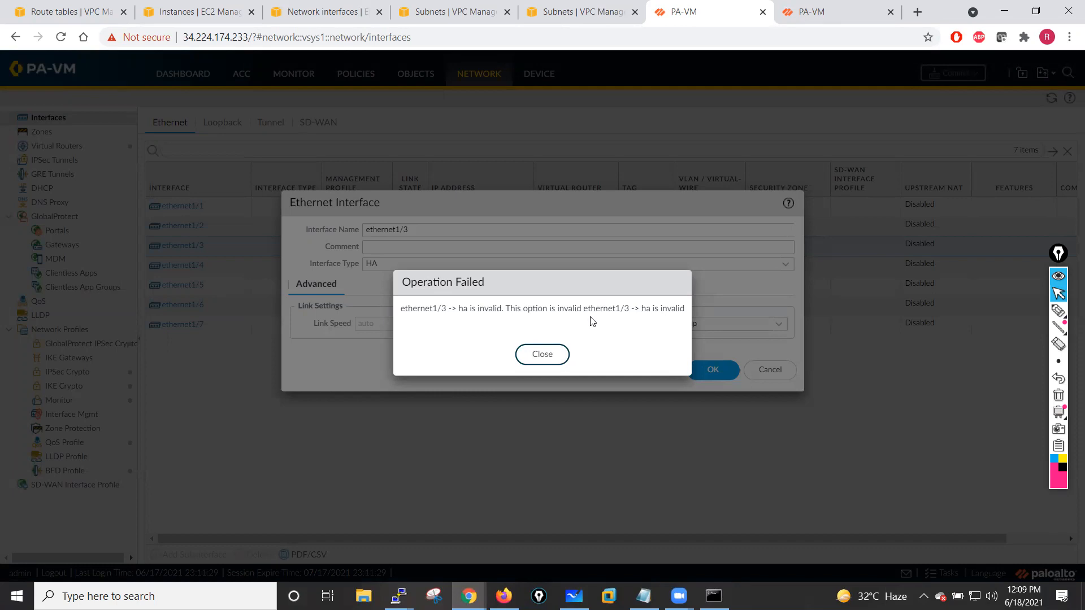
{"action": "left_click", "coordinate": [543, 354]}
{"action": "left_click", "coordinate": [770, 369]}
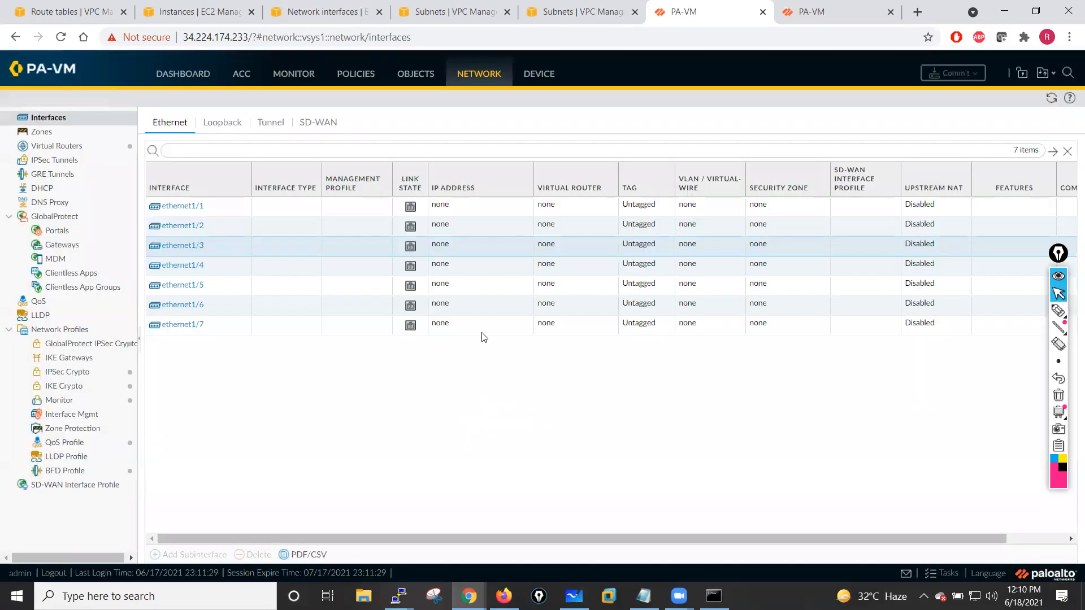
- Change ethernet1/1 to a Layer3 interface with the comment Outside and link state up
{"action": "left_click", "coordinate": [188, 212]}
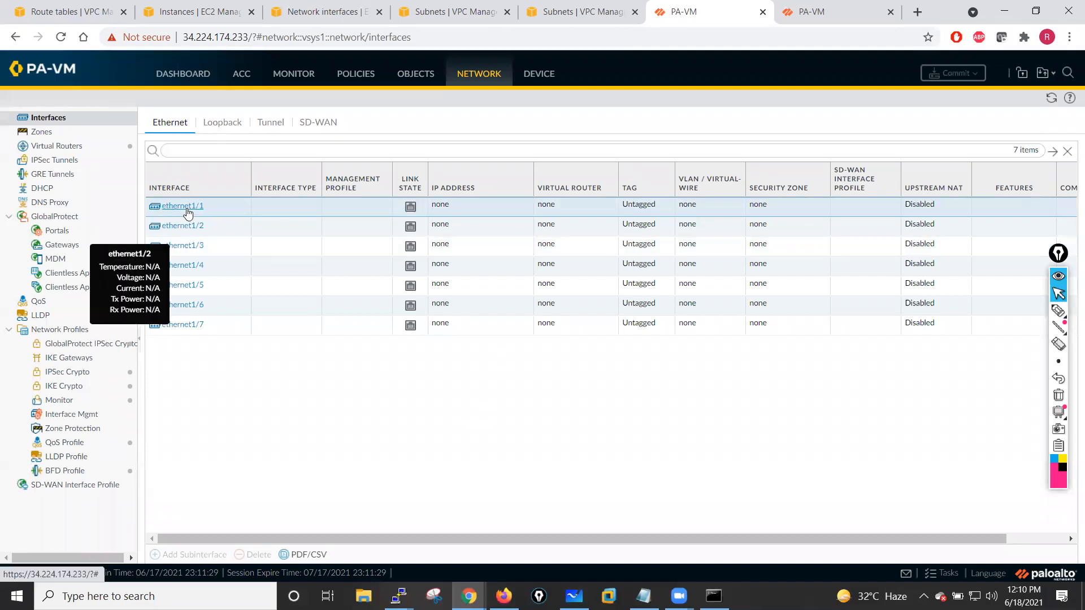
{"action": "left_click", "coordinate": [187, 208]}
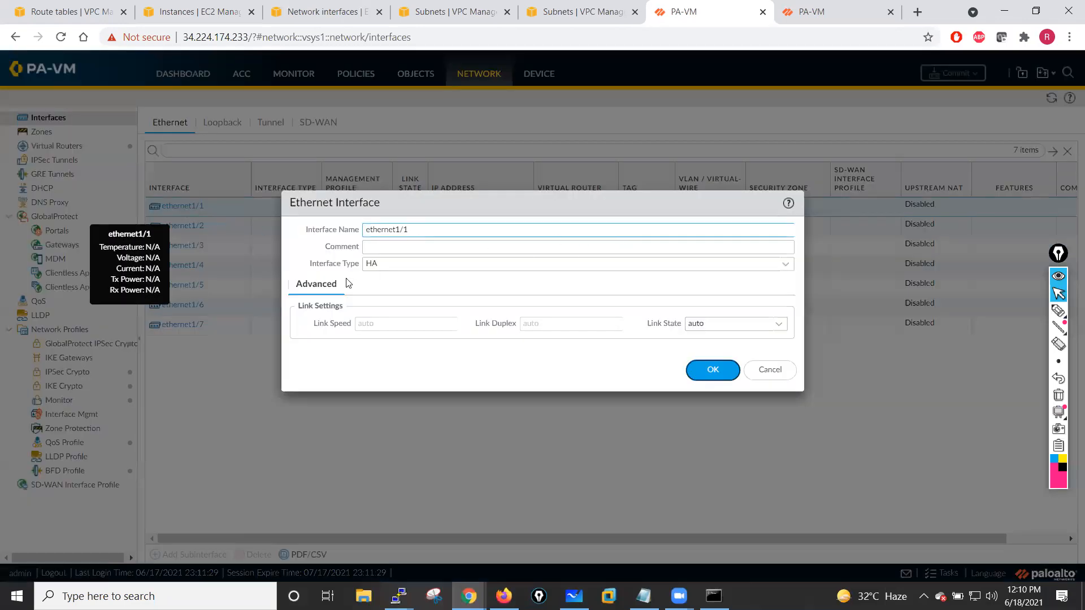
{"action": "left_click", "coordinate": [791, 268]}
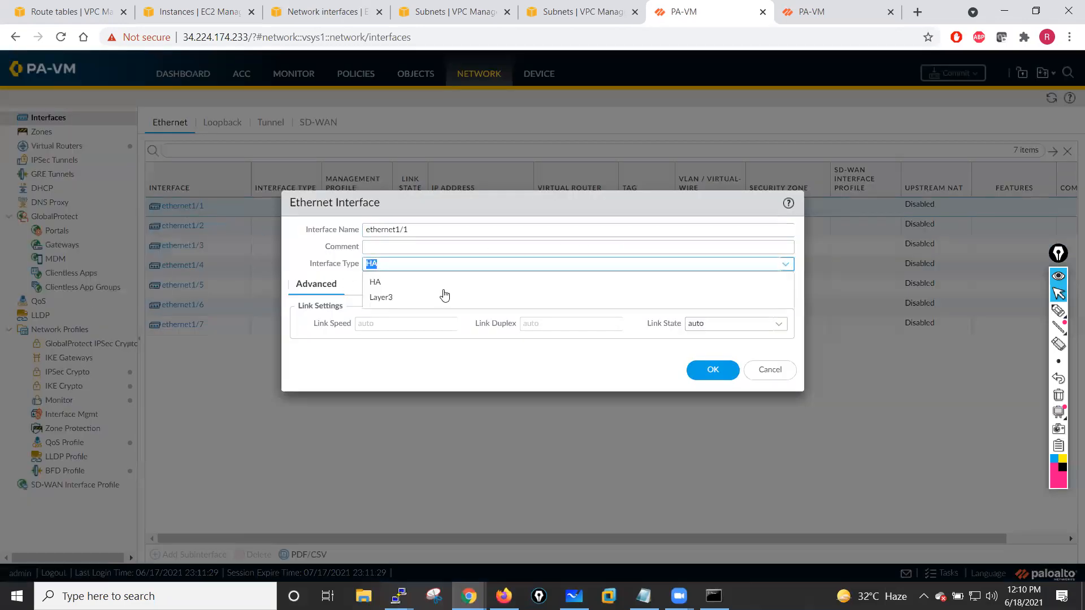
{"action": "left_click", "coordinate": [389, 296]}
{"action": "left_click", "coordinate": [384, 249]}
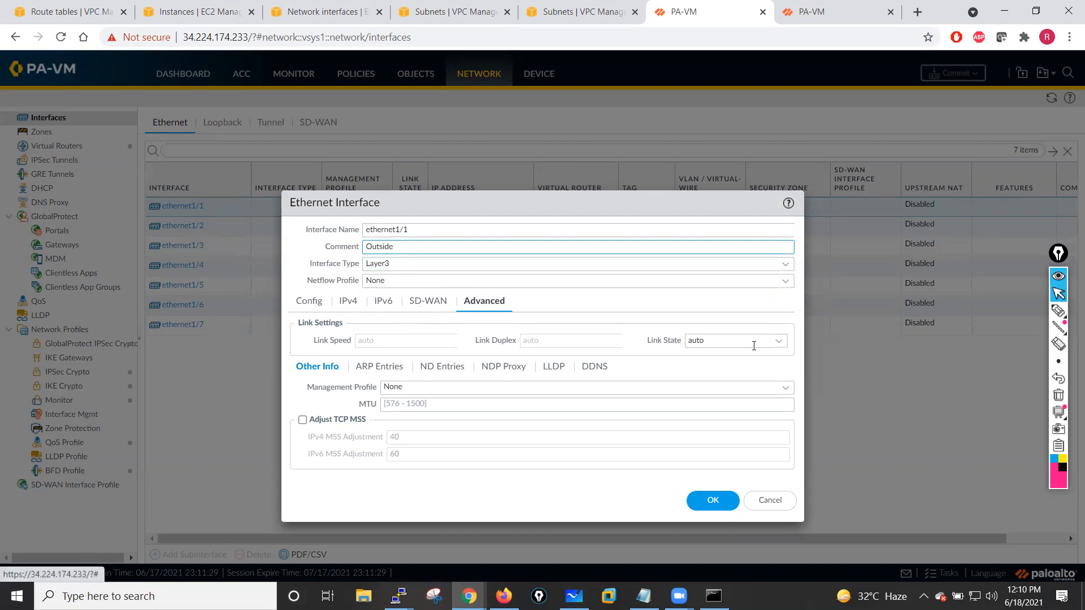
{"action": "left_click", "coordinate": [778, 341]}
{"action": "left_click", "coordinate": [711, 374]}
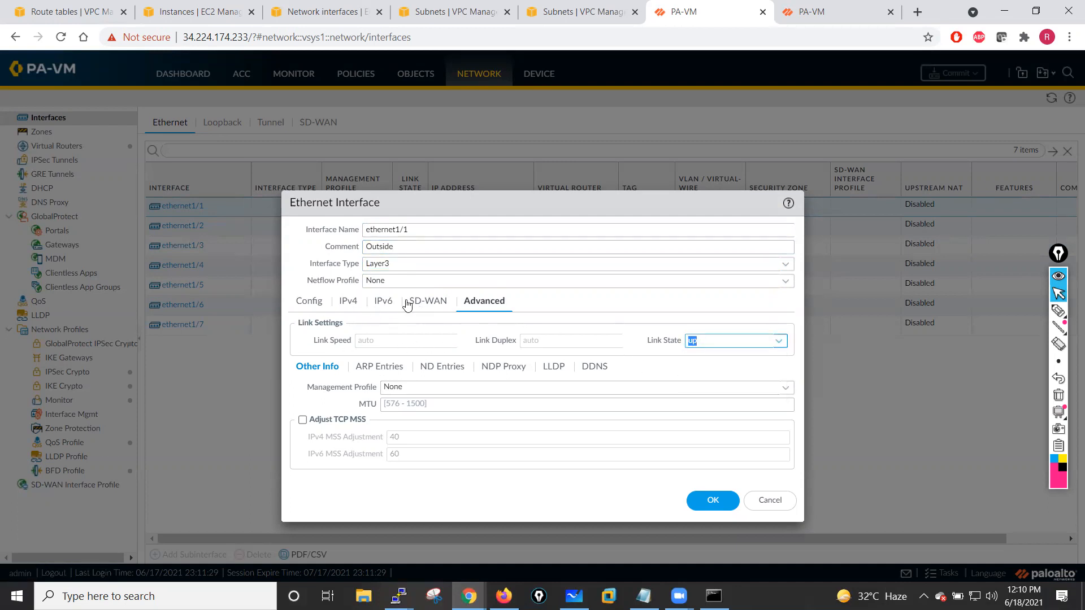
- Add the static IPv4 address 10.1.10.250/24 to ethernet1/1
{"action": "left_click", "coordinate": [350, 305]}
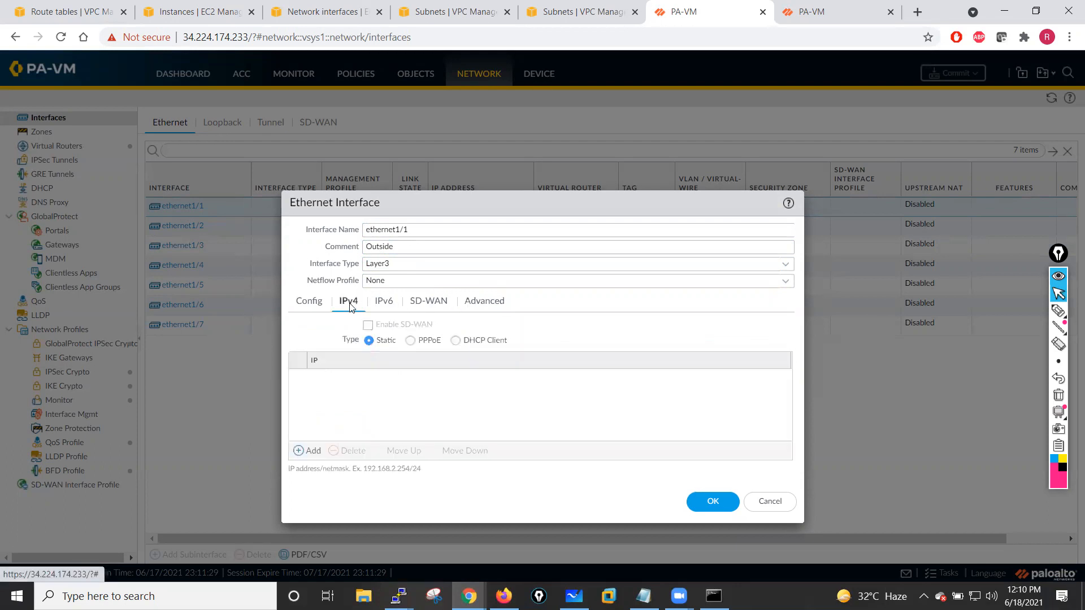
{"action": "left_click", "coordinate": [312, 451]}
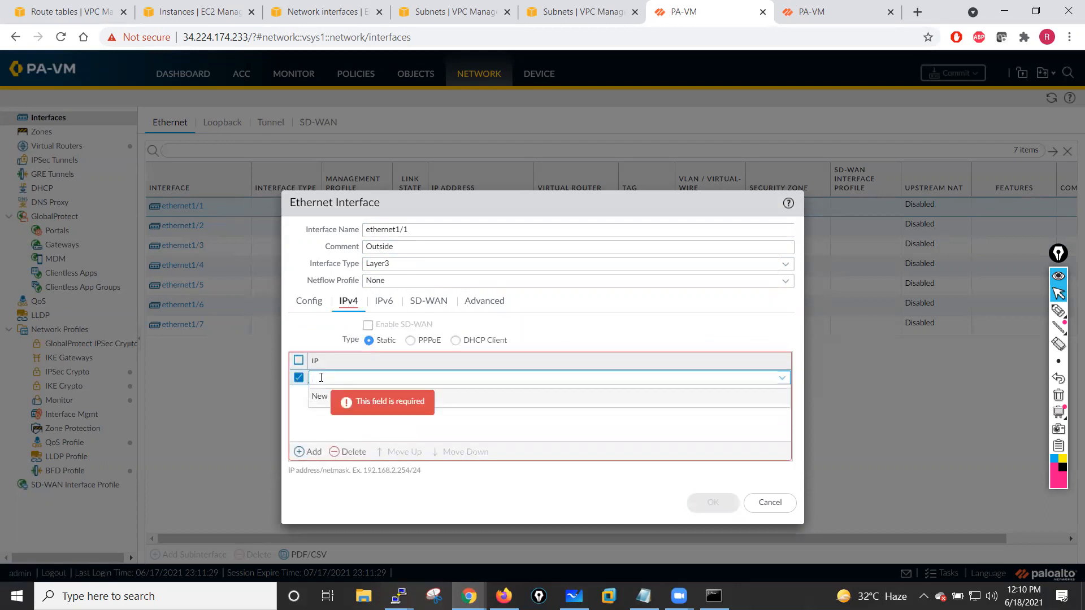
{"action": "type", "text": "10.1.10.250/"}
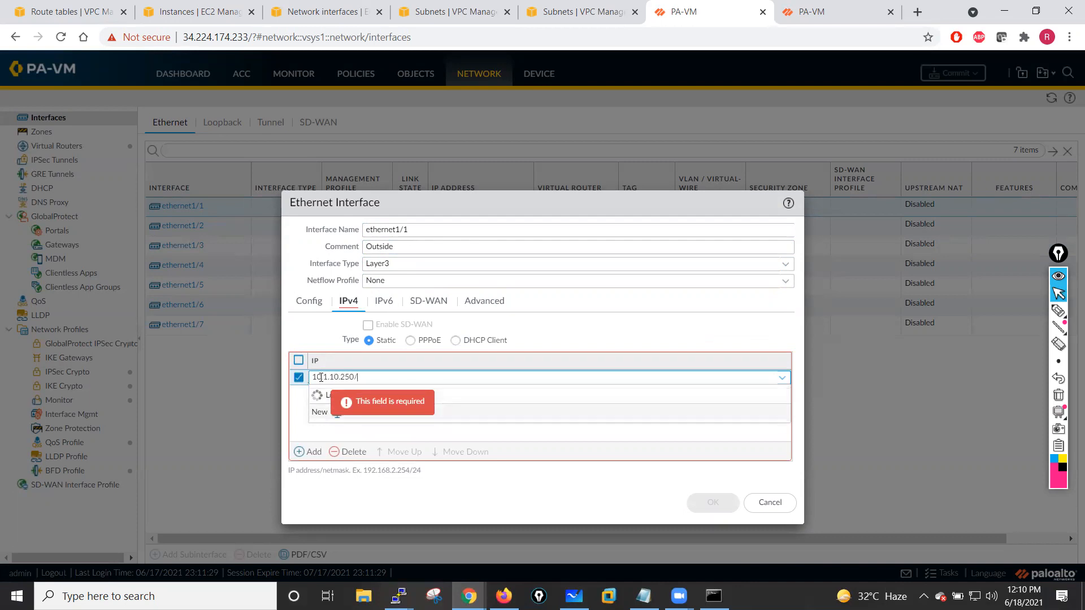
{"action": "type", "text": "234"}
{"action": "key", "text": "BackSpace"}
{"action": "key", "text": "BackSpace"}
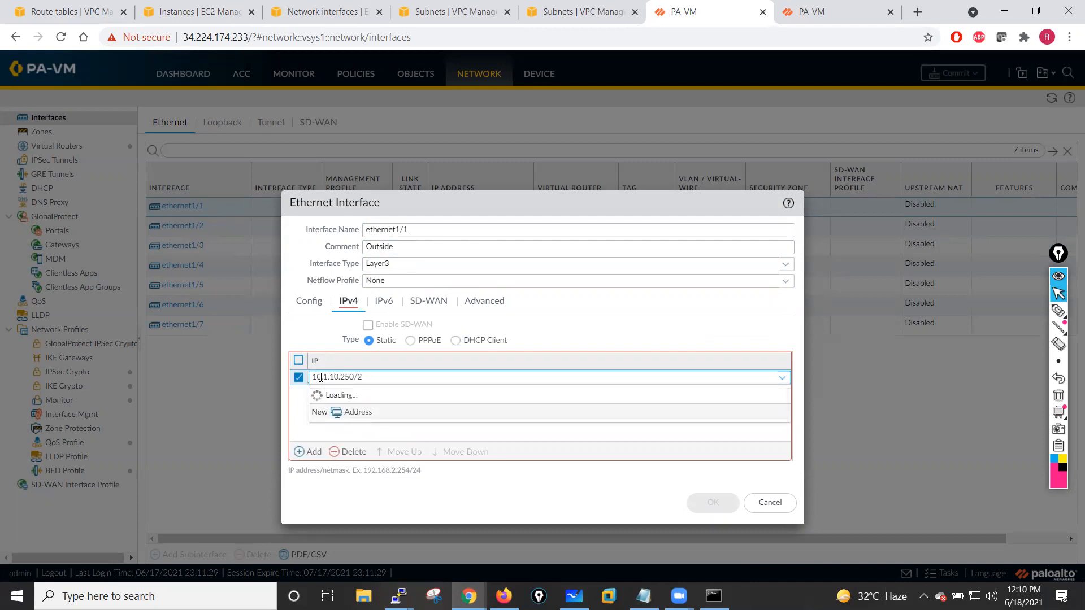
{"action": "type", "text": "4"}
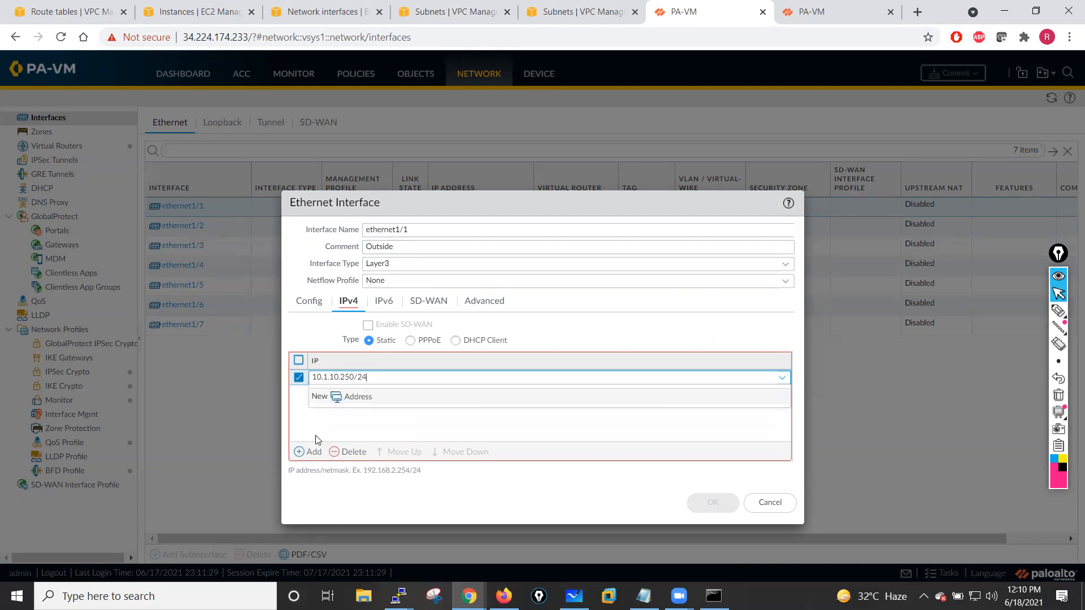
{"action": "left_click", "coordinate": [333, 421]}
- Create a new virtual router named VR-01 and assign ethernet1/1 to it
{"action": "left_click", "coordinate": [298, 304]}
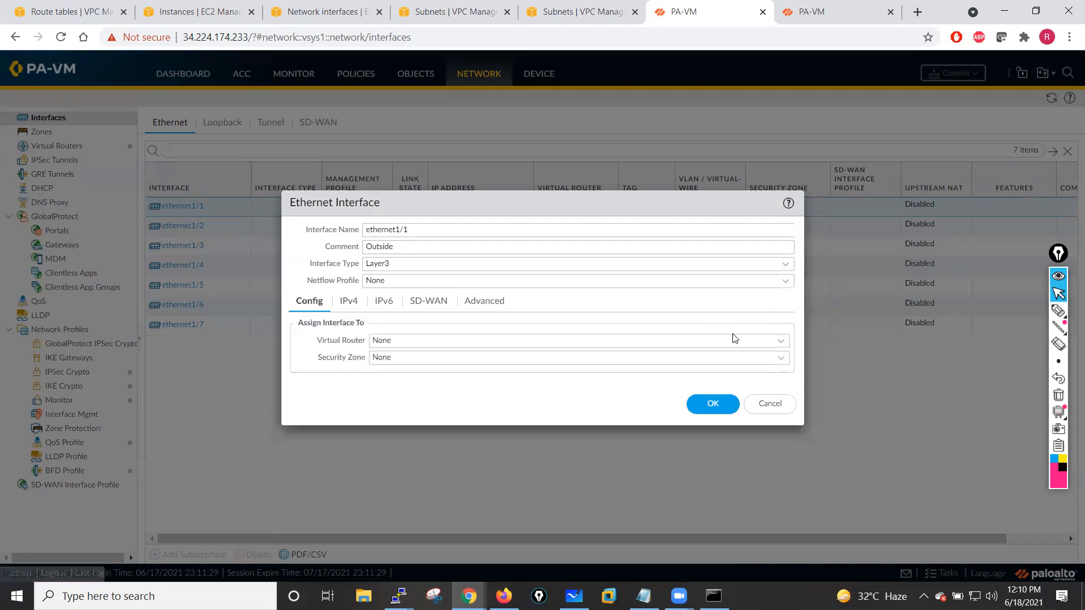
{"action": "left_click", "coordinate": [780, 346]}
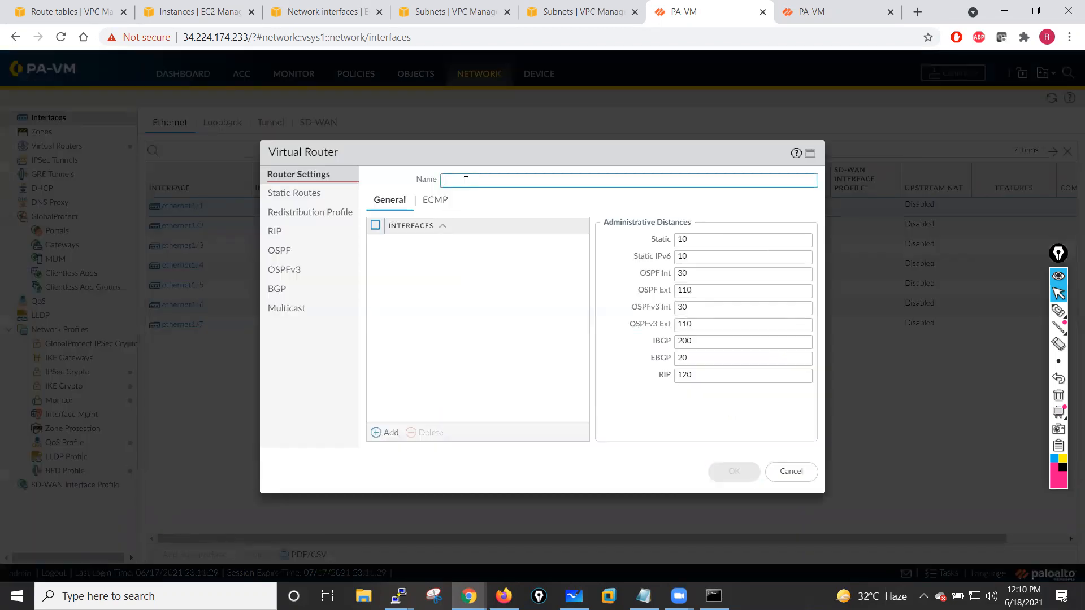
{"action": "type", "text": "VR-01"}
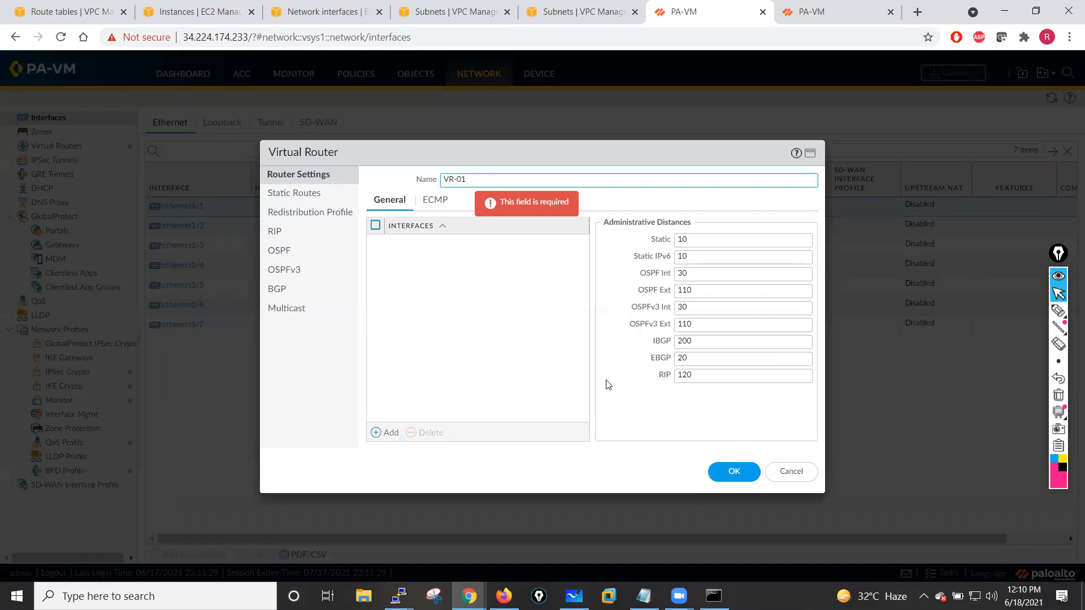
{"action": "left_click", "coordinate": [733, 475]}
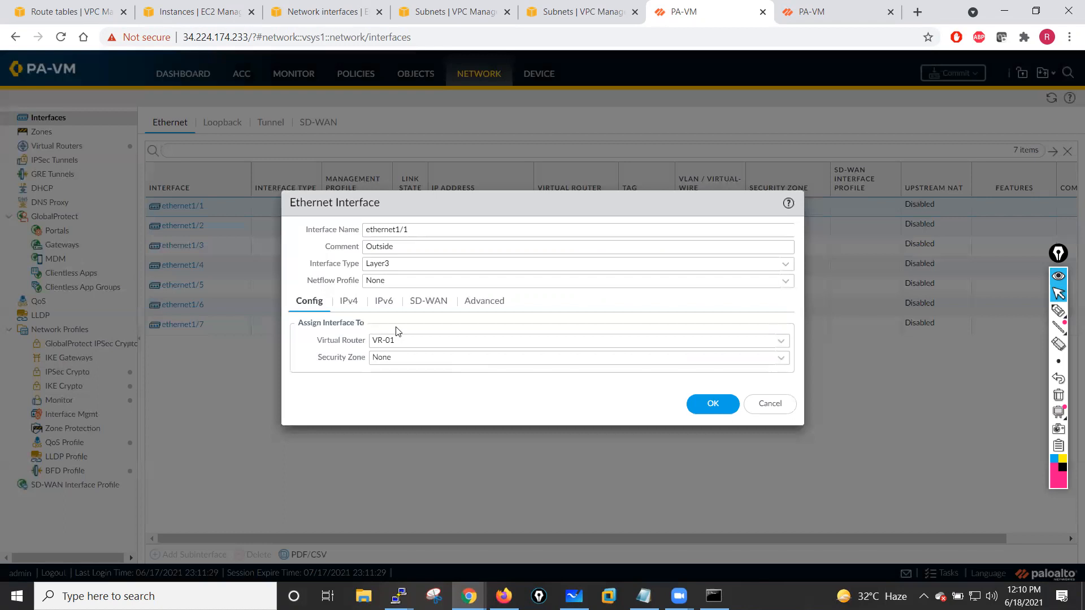
- Create a new security zone named Outside for ethernet1/1 and save the interface
{"action": "left_click", "coordinate": [777, 362]}
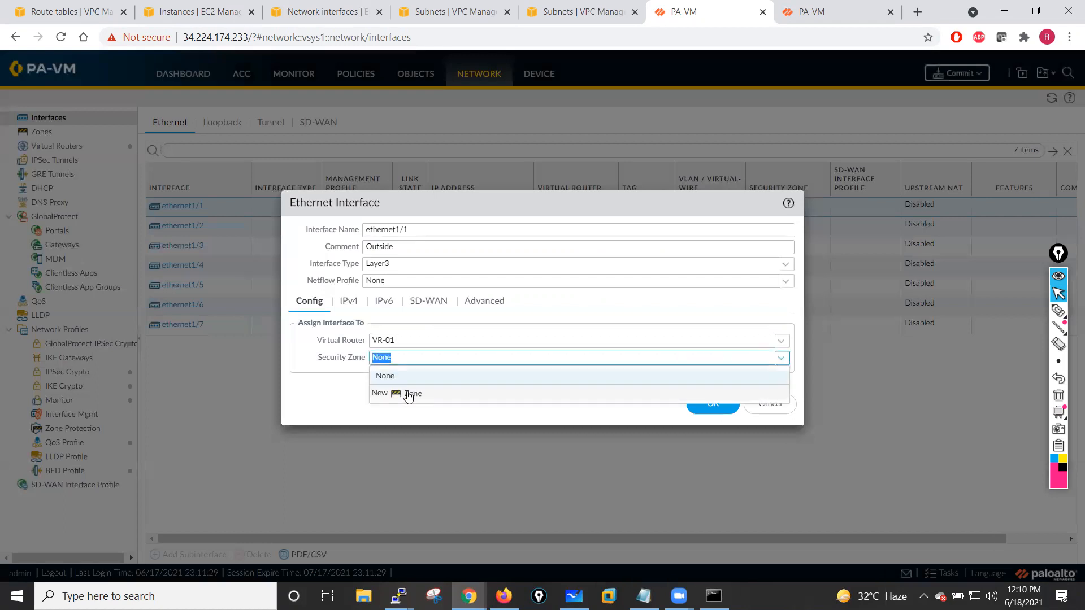
{"action": "left_click", "coordinate": [411, 395]}
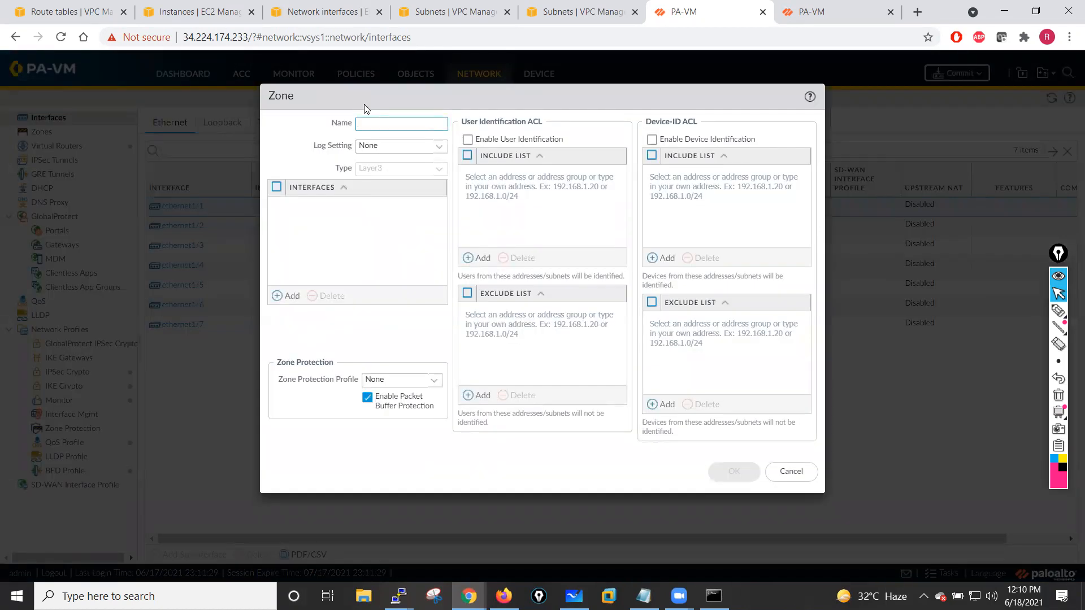
{"action": "type", "text": "C"}
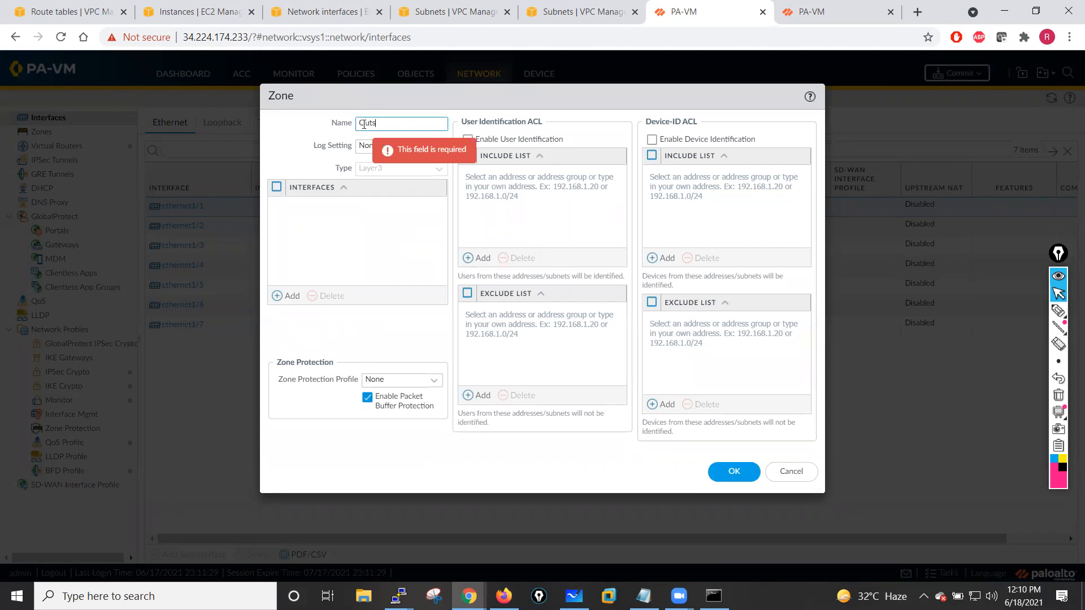
{"action": "left_click", "coordinate": [733, 470]}
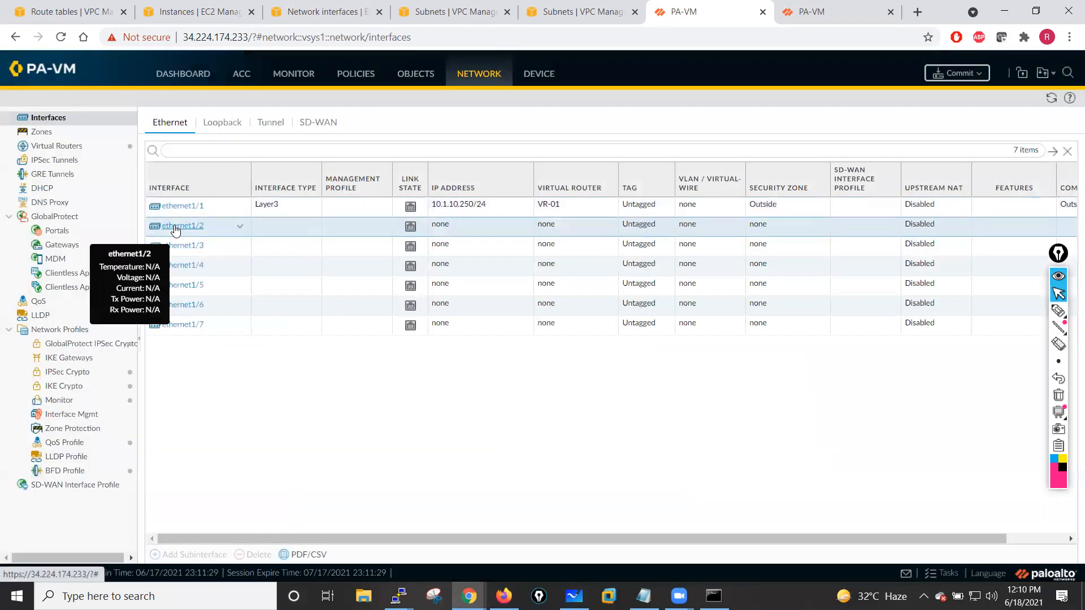
- Change ethernet1/2 to a Layer3 interface with the comment Inside and link state up
{"action": "left_click", "coordinate": [182, 227]}
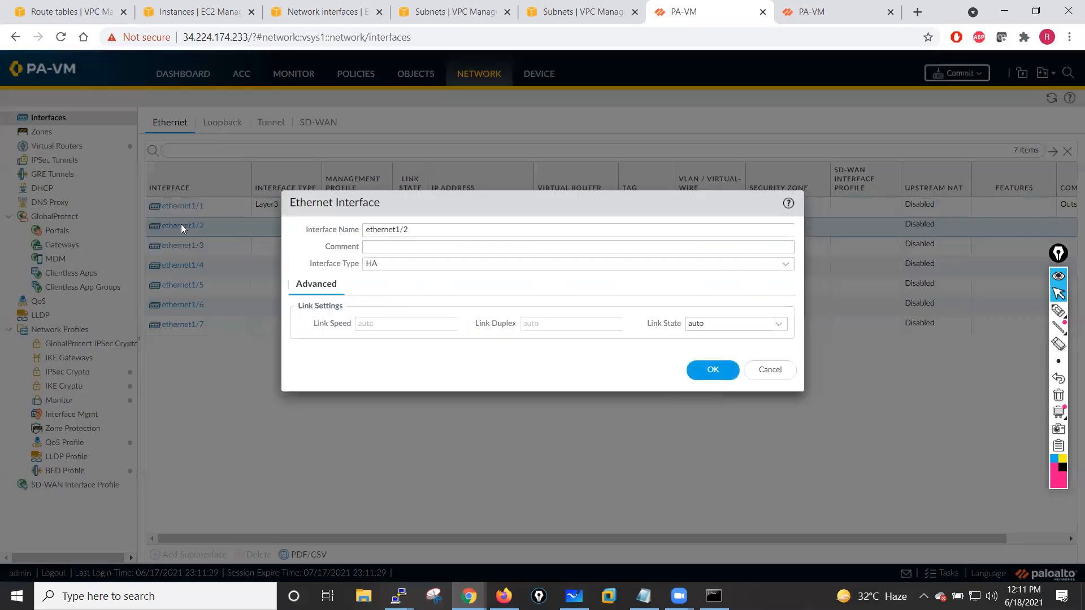
{"action": "left_click", "coordinate": [608, 249]}
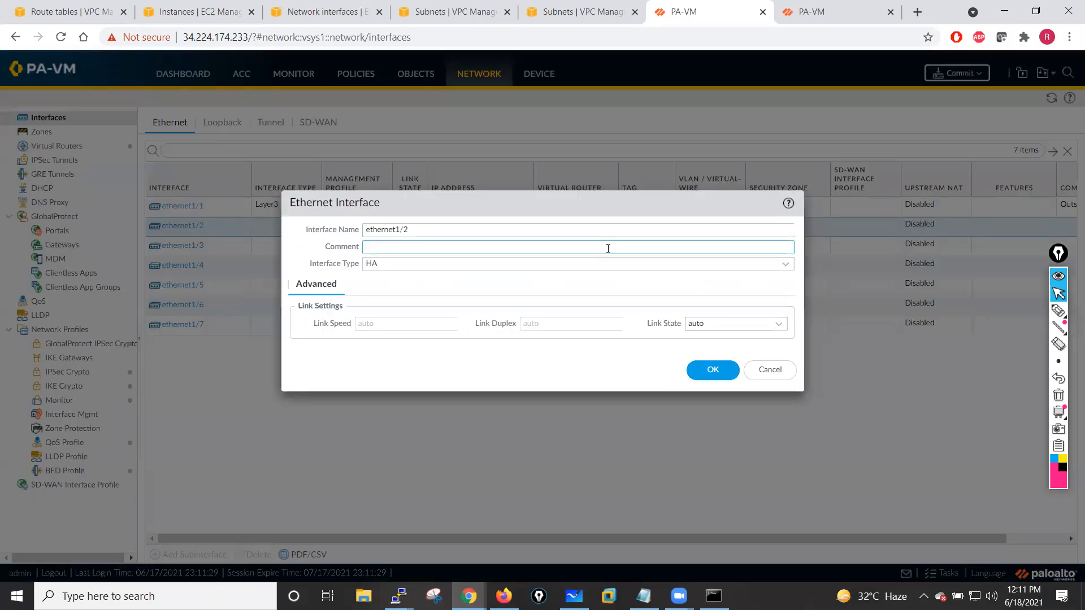
{"action": "left_click", "coordinate": [783, 268]}
{"action": "left_click", "coordinate": [373, 301]}
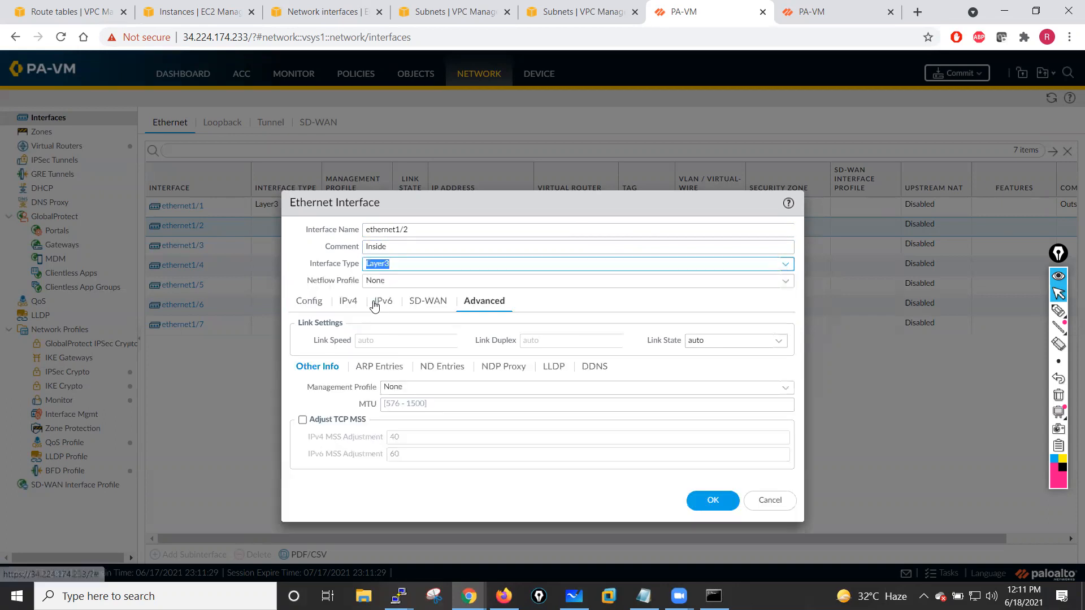
{"action": "left_click", "coordinate": [779, 341]}
{"action": "left_click", "coordinate": [701, 375]}
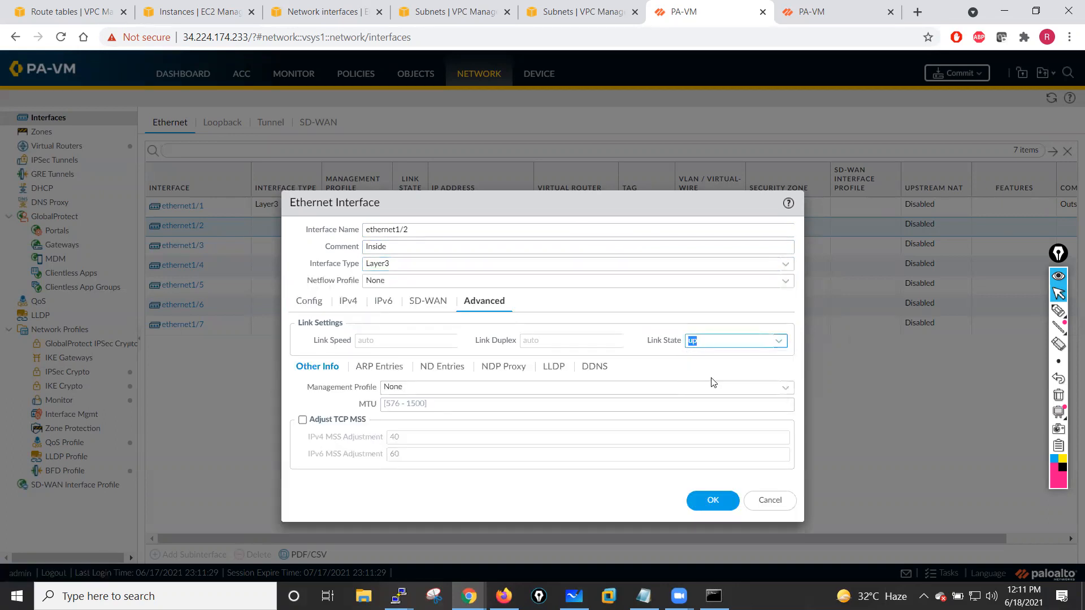
- Add the static IPv4 address 10.1.1.250/24 to ethernet1/2
{"action": "left_click", "coordinate": [349, 302]}
{"action": "left_click", "coordinate": [313, 452]}
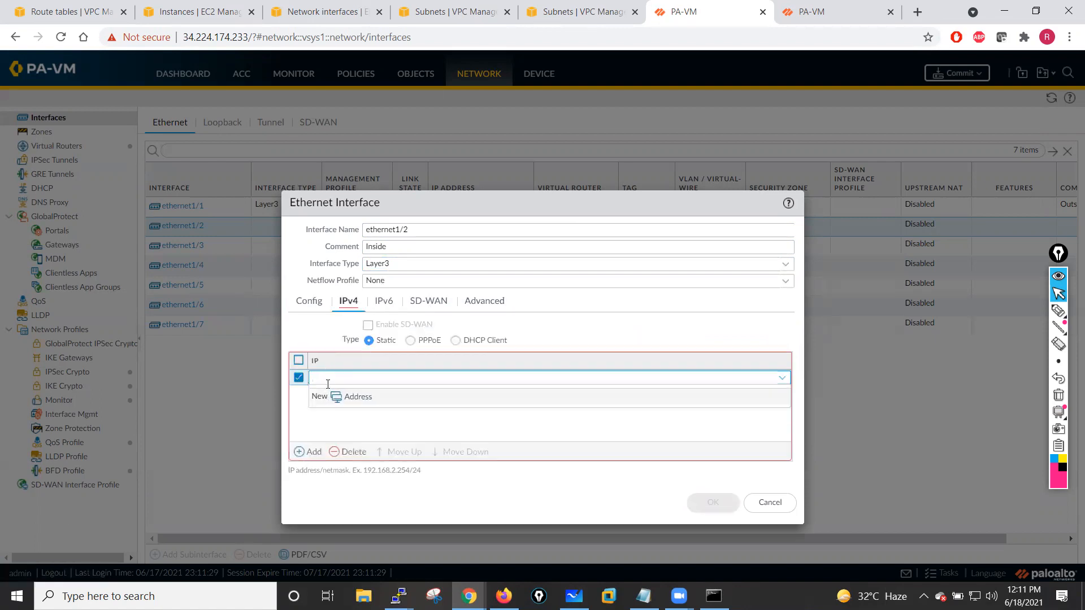
{"action": "type", "text": "10"}
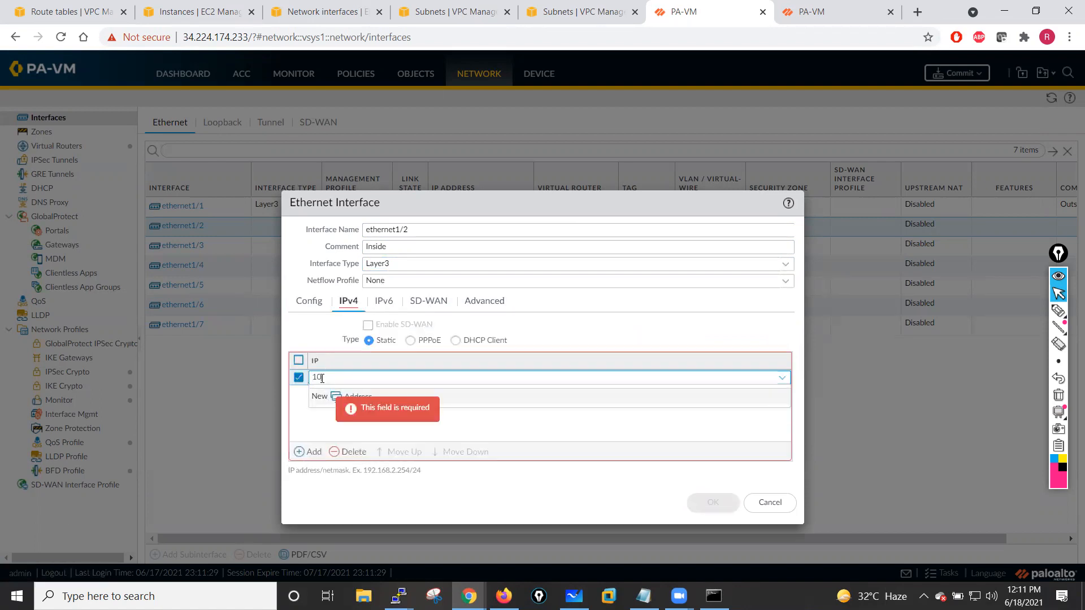
{"action": "type", "text": ".1.1.250/24"}
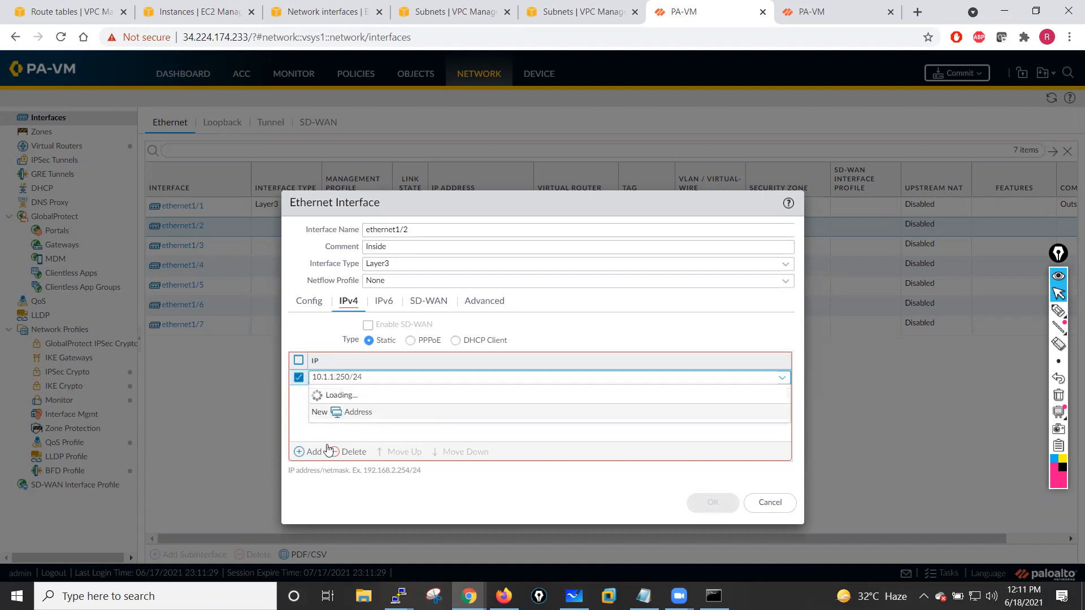
{"action": "left_click", "coordinate": [315, 426]}
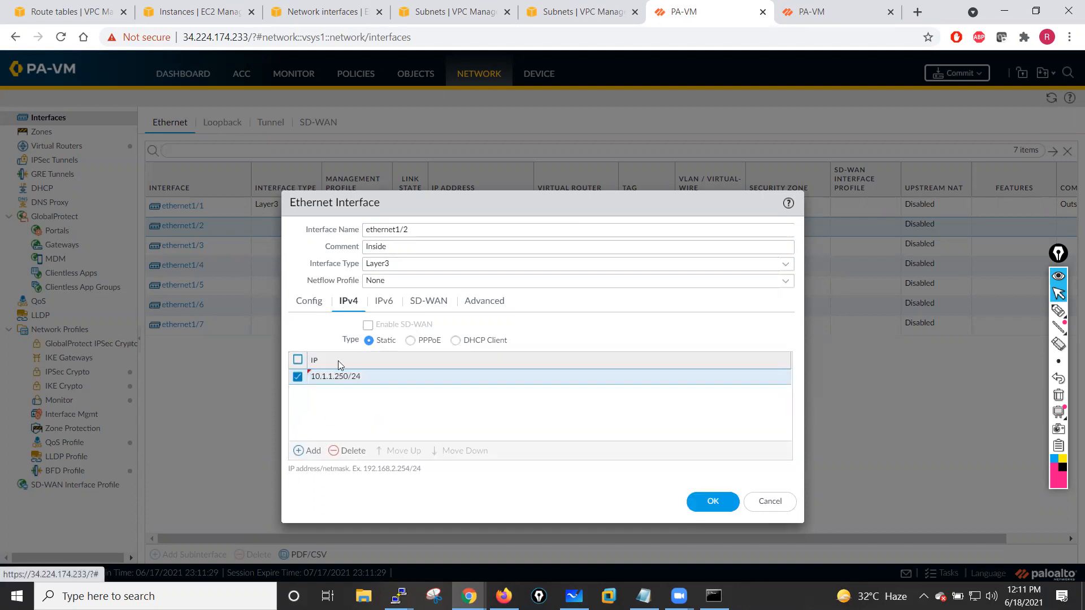
- Assign ethernet1/2 to the virtual router VR-01
{"action": "left_click", "coordinate": [318, 303]}
{"action": "left_click", "coordinate": [781, 341]}
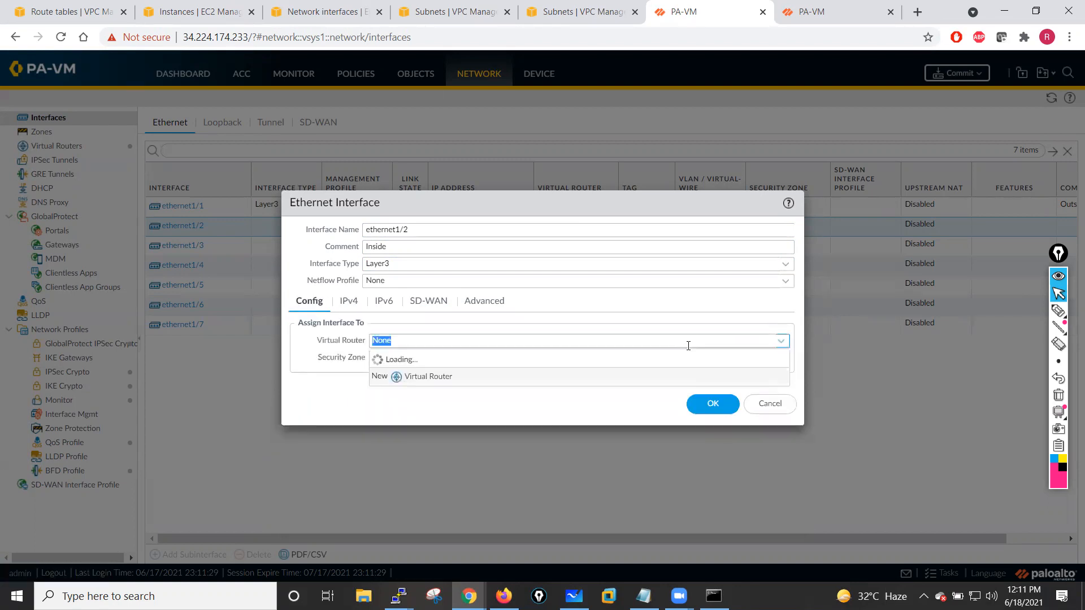
{"action": "left_click", "coordinate": [389, 390]}
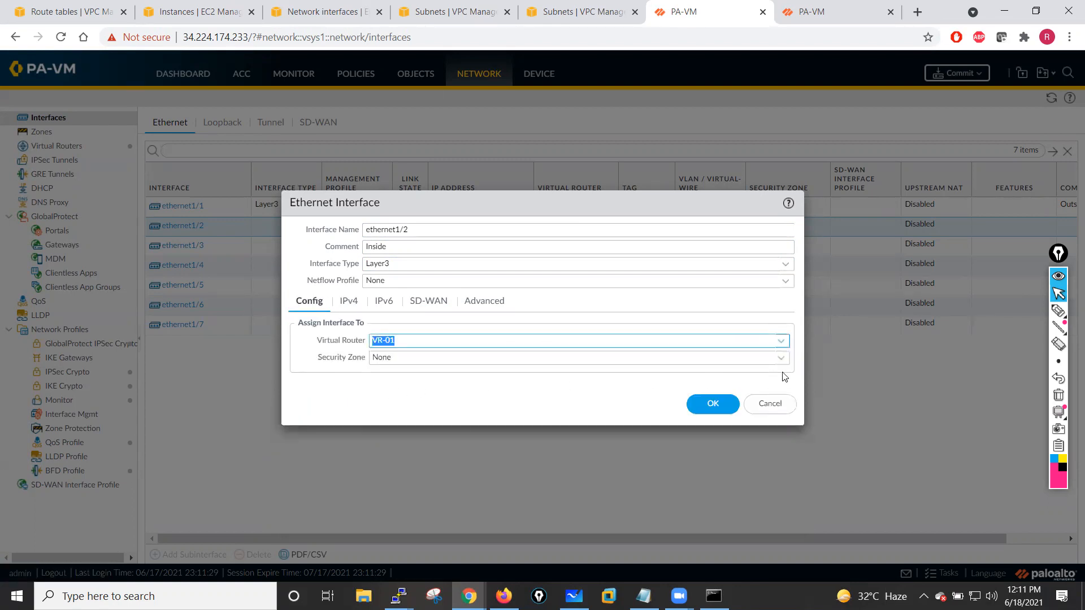
- Create a new security zone named Inside for ethernet1/2 and save the interface
{"action": "left_click", "coordinate": [781, 359]}
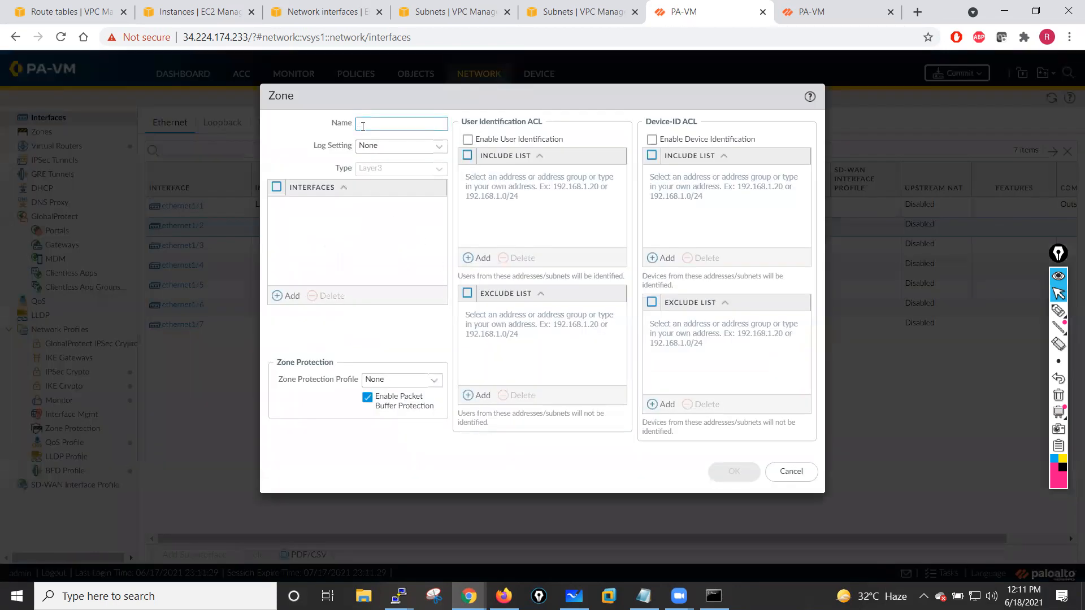
{"action": "type", "text": "Inside"}
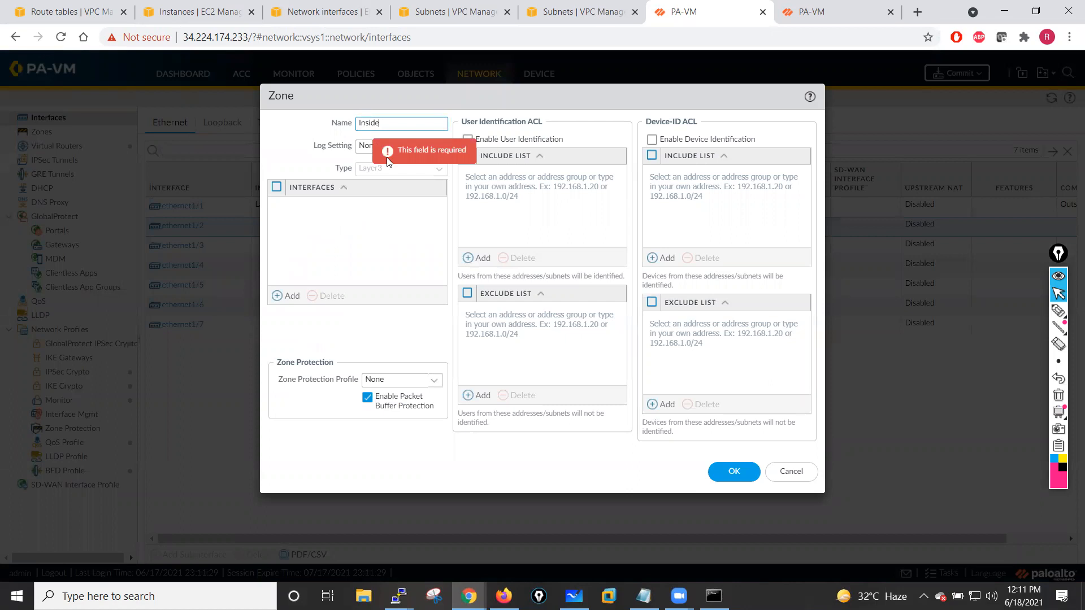
{"action": "left_click", "coordinate": [734, 472]}
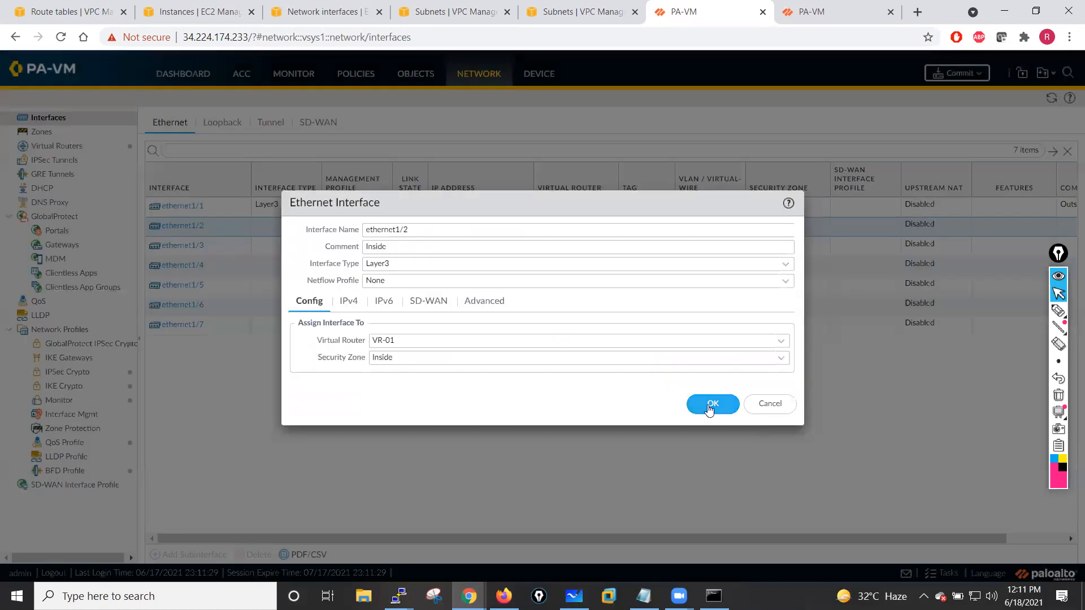
{"action": "left_click", "coordinate": [711, 405]}
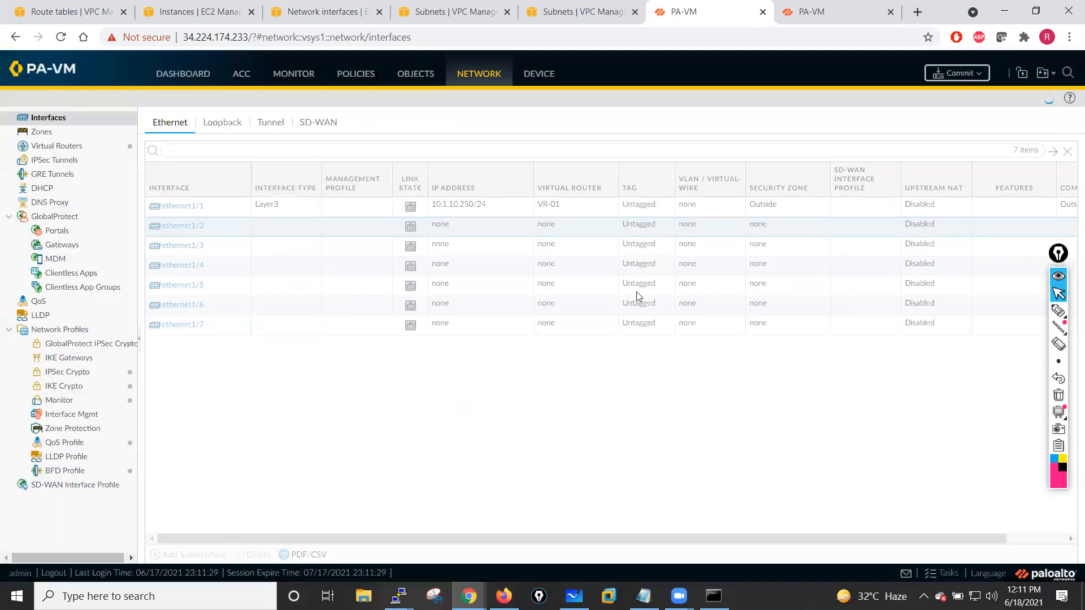
- Commit all configuration changes on the first firewall
{"action": "left_click", "coordinate": [957, 73]}
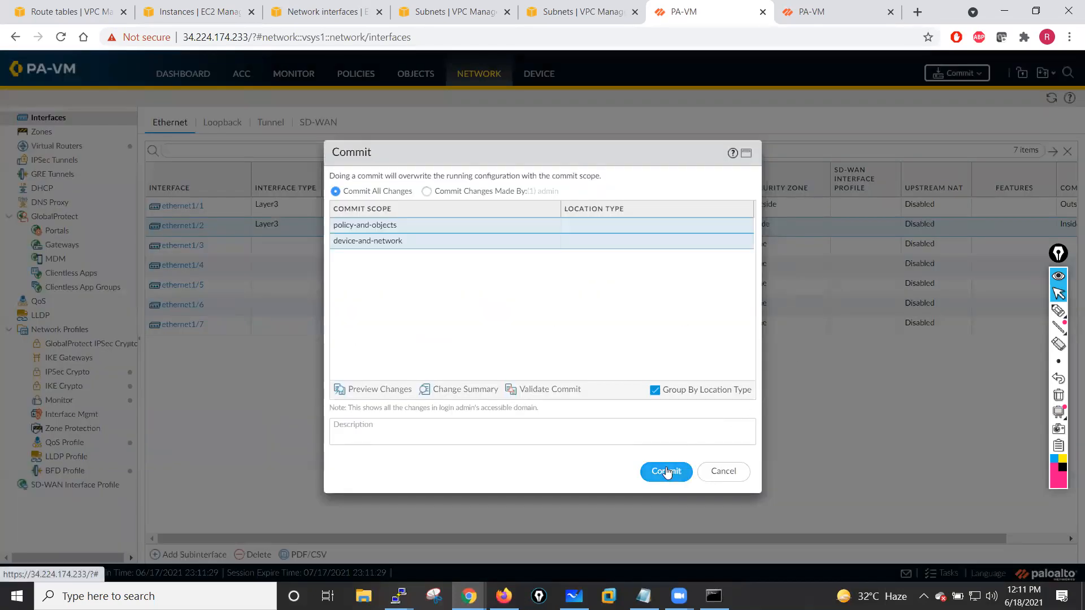
{"action": "left_click", "coordinate": [667, 472]}
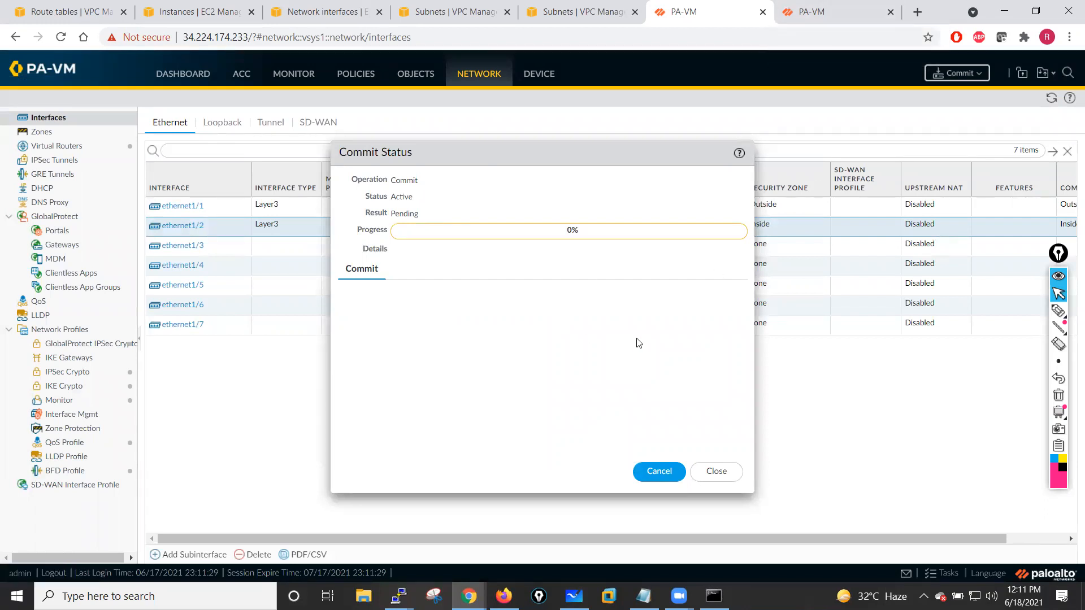
{"action": "left_click", "coordinate": [539, 76]}
{"action": "mouse_move", "coordinate": [594, 166]}
{"action": "left_mouse_down"}
{"action": "mouse_move", "coordinate": [763, 168]}
{"action": "mouse_move", "coordinate": [783, 132]}
{"action": "mouse_move", "coordinate": [833, 130]}
{"action": "mouse_move", "coordinate": [738, 161]}
{"action": "mouse_move", "coordinate": [416, 363]}
{"action": "mouse_move", "coordinate": [400, 411]}
{"action": "mouse_move", "coordinate": [392, 129]}
{"action": "left_mouse_up"}
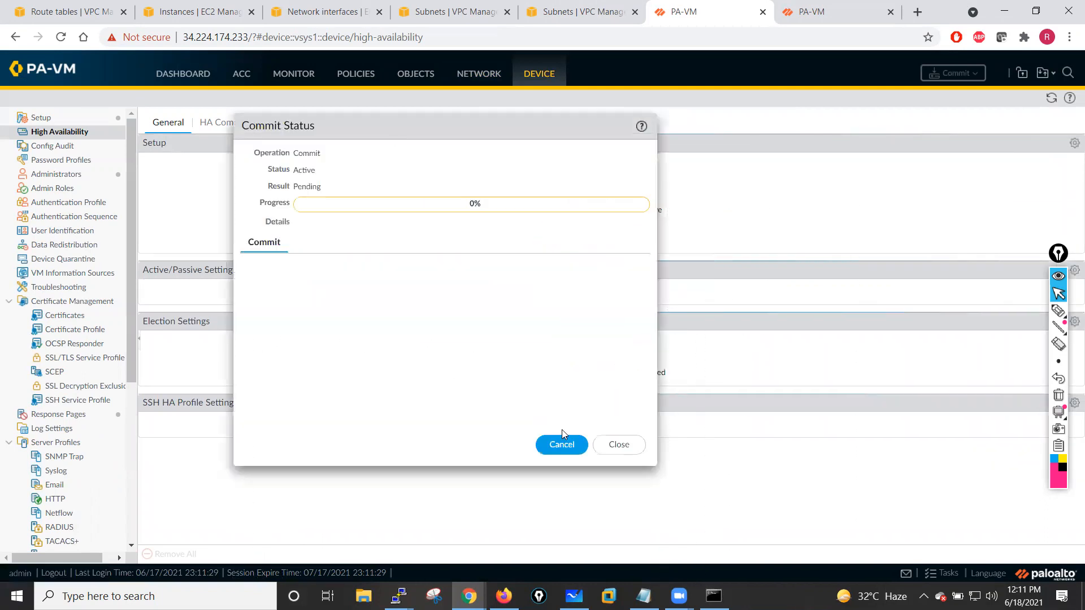
{"action": "left_click", "coordinate": [620, 443]}
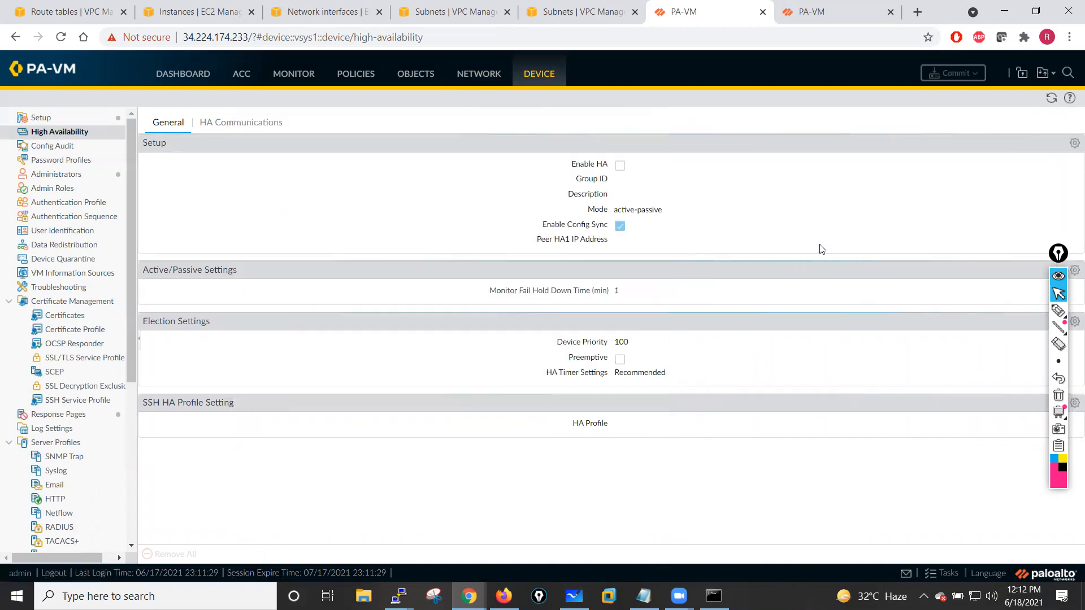
- Open the High Availability setup and enable HA with group ID 50
{"action": "left_click", "coordinate": [1074, 143]}
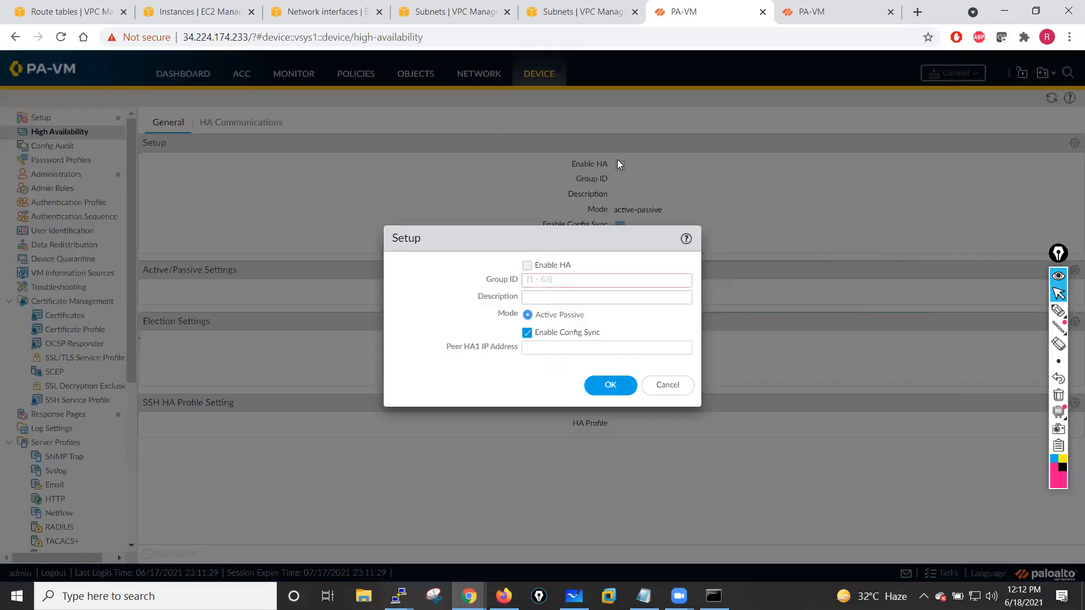
{"action": "left_click", "coordinate": [528, 267]}
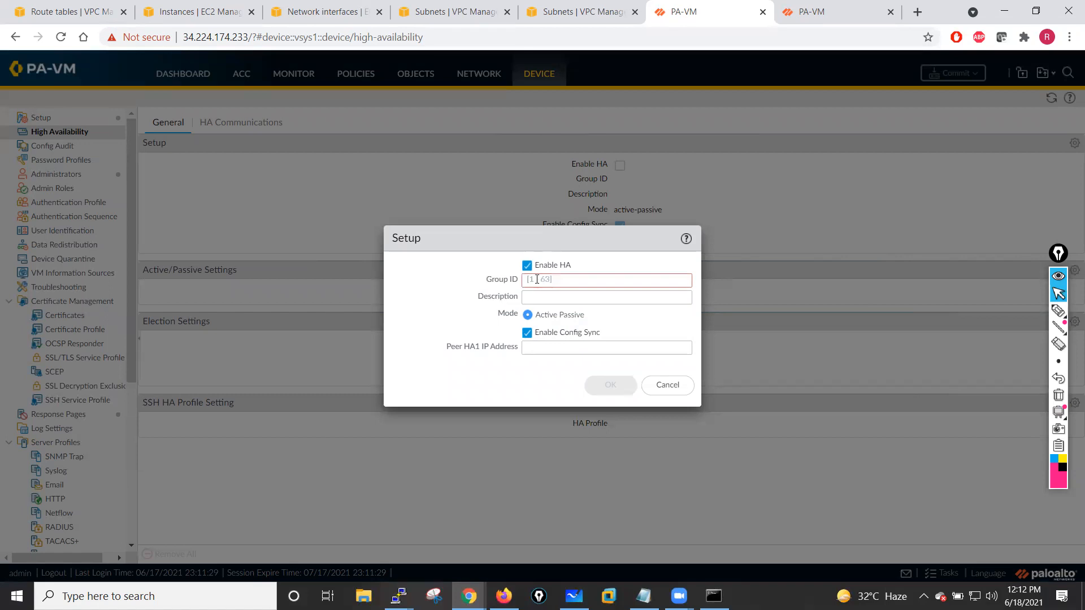
{"action": "left_click", "coordinate": [539, 279]}
{"action": "type", "text": "50"}
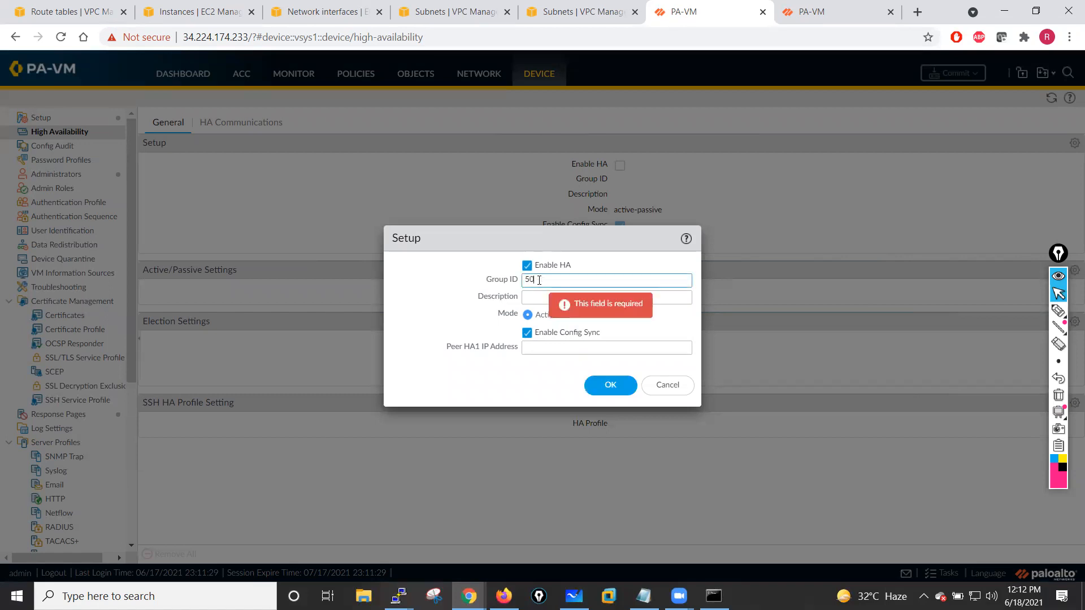
- Set the HA description to Active Passive Deployment and the peer HA1 IP address to 10.1.12.10, then save
{"action": "left_click", "coordinate": [536, 296]}
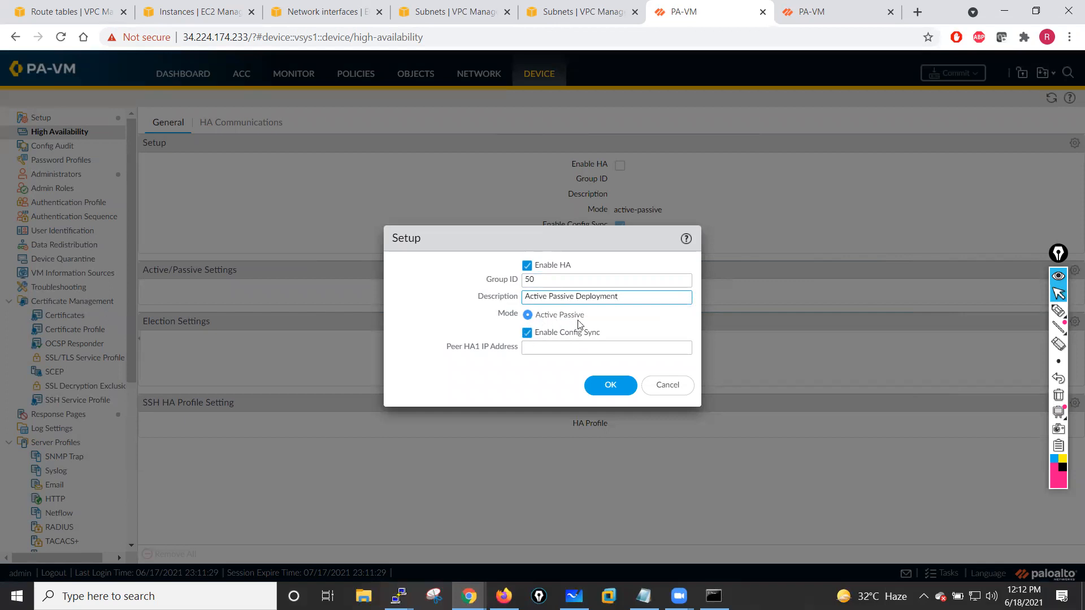
{"action": "left_click", "coordinate": [475, 326]}
{"action": "left_click", "coordinate": [532, 346]}
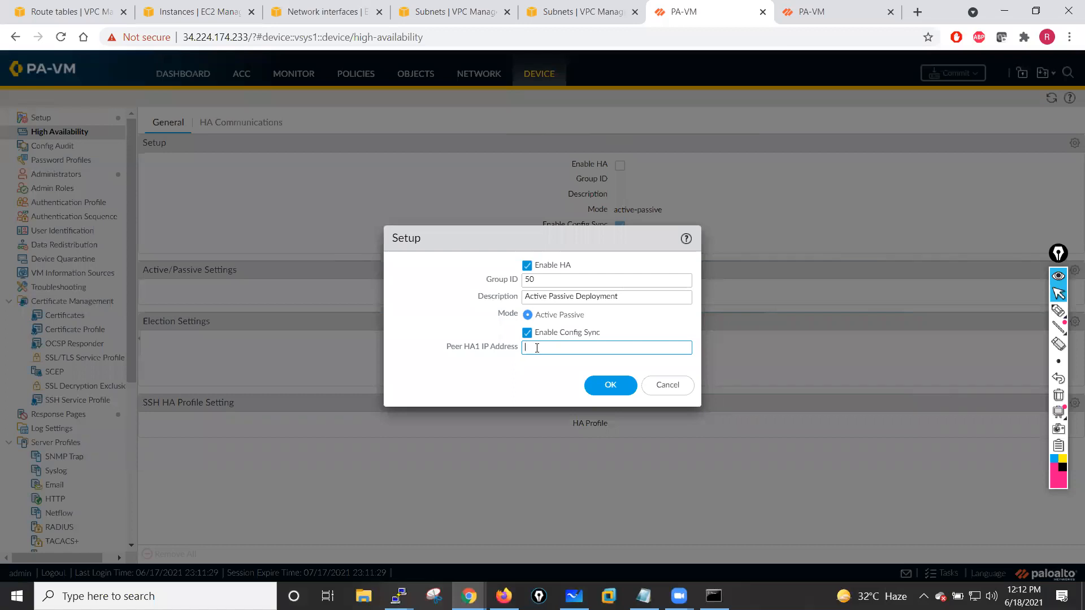
{"action": "left_click", "coordinate": [574, 595]}
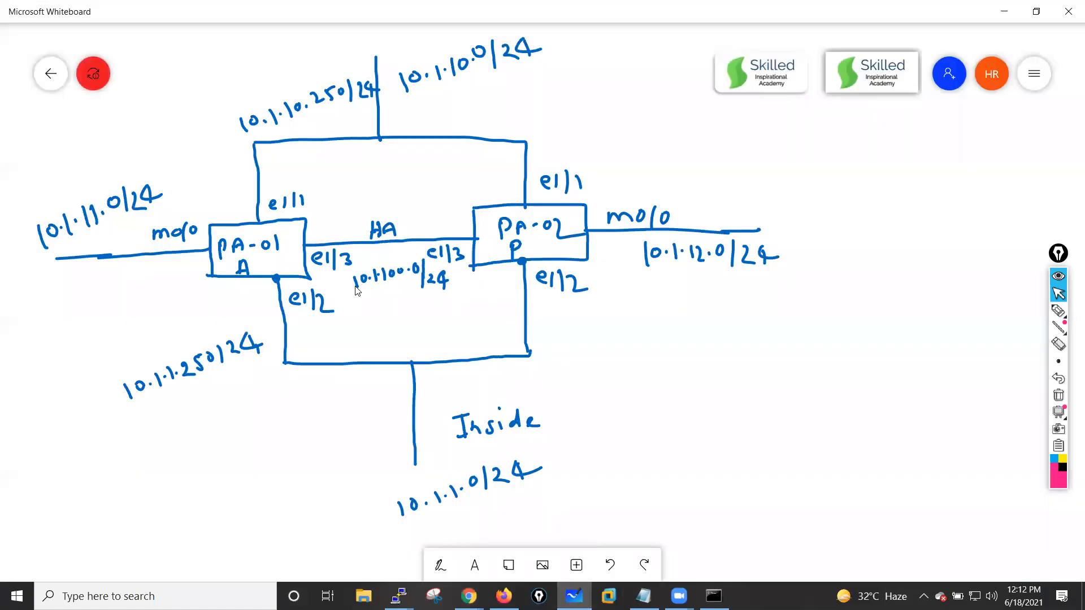
{"action": "left_click", "coordinate": [1014, 15]}
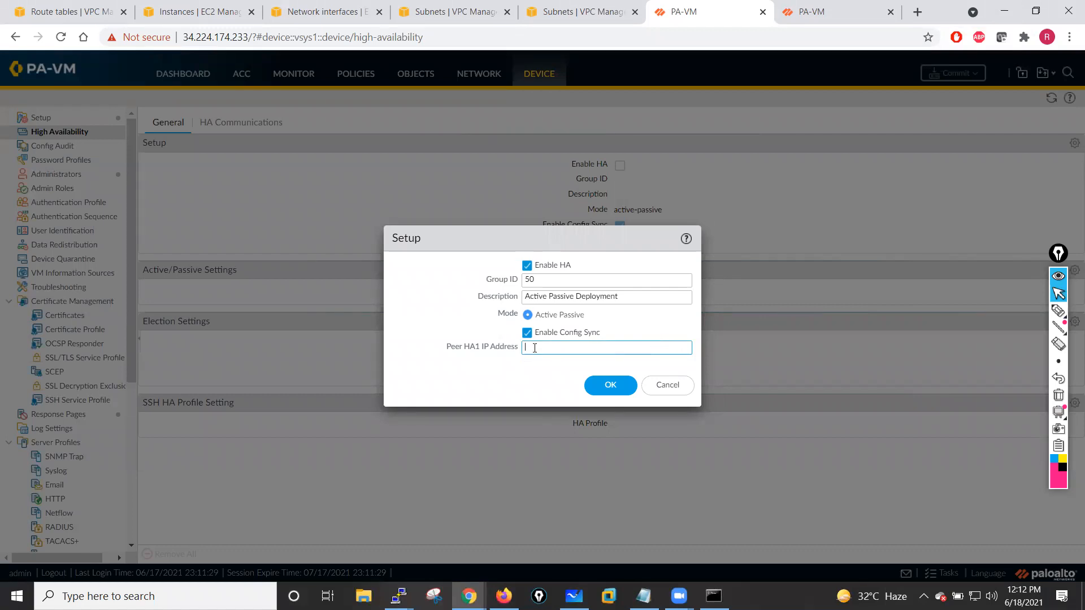
{"action": "type", "text": "10.1.12."}
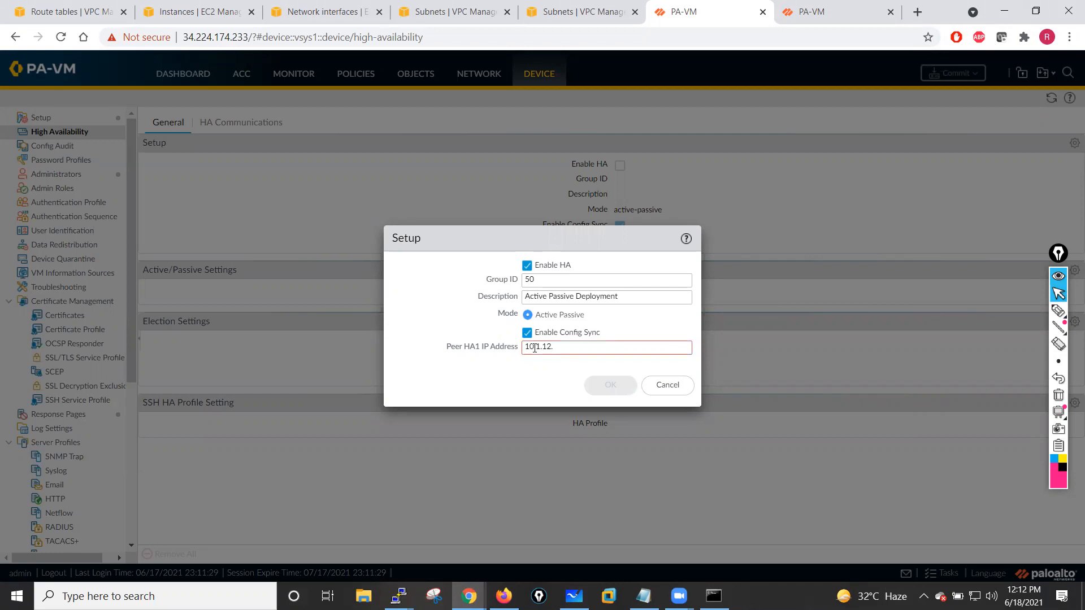
{"action": "type", "text": "10"}
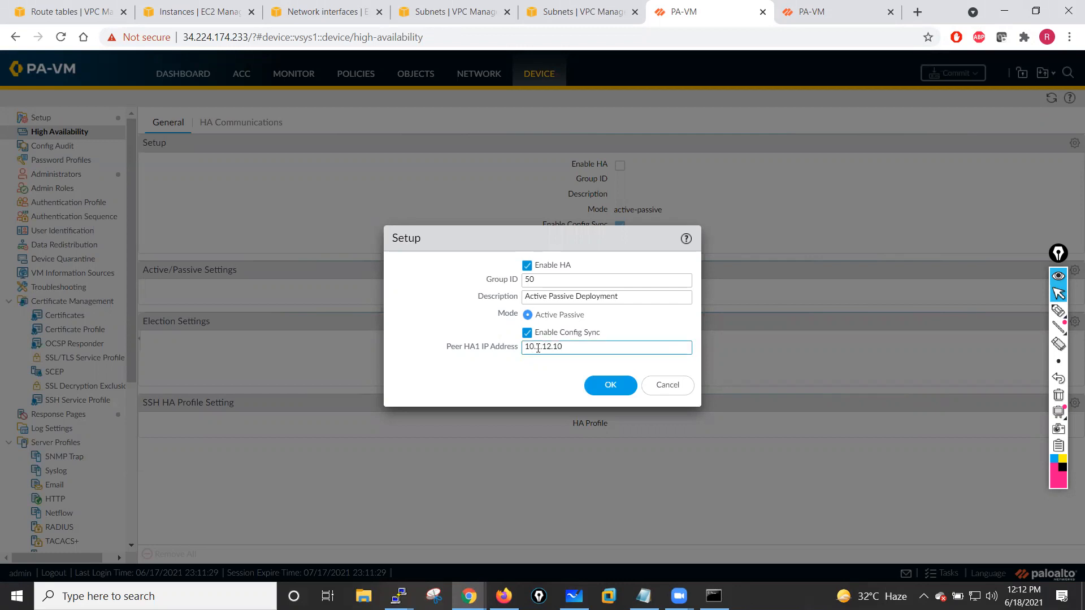
{"action": "left_click", "coordinate": [600, 384]}
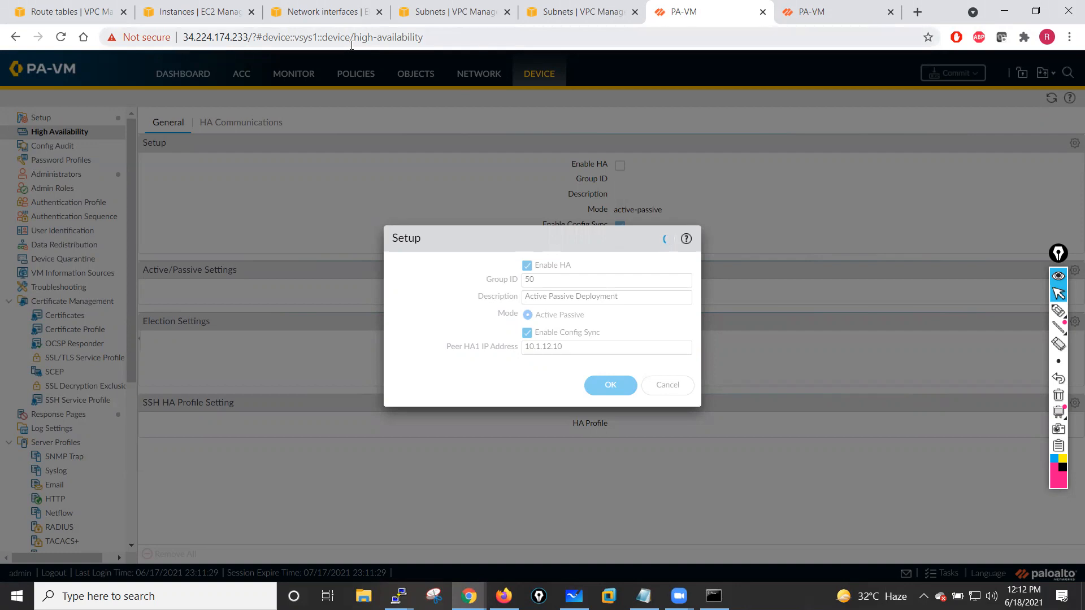
- Review the HA subnets in the AWS VPC console and the second firewall's interfaces tab
{"action": "left_click", "coordinate": [487, 11]}
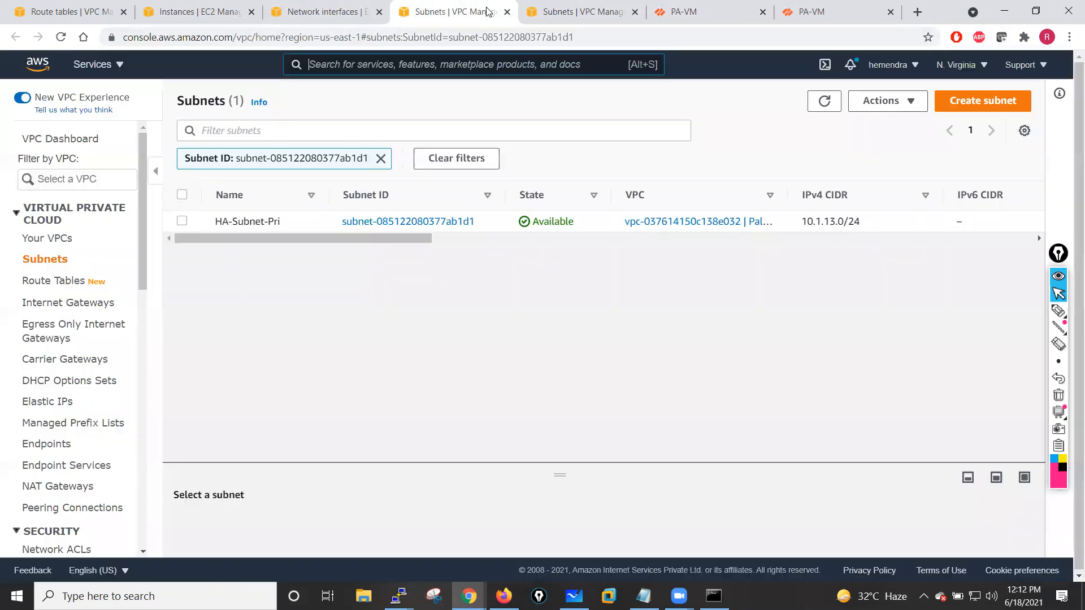
{"action": "left_click", "coordinate": [325, 11]}
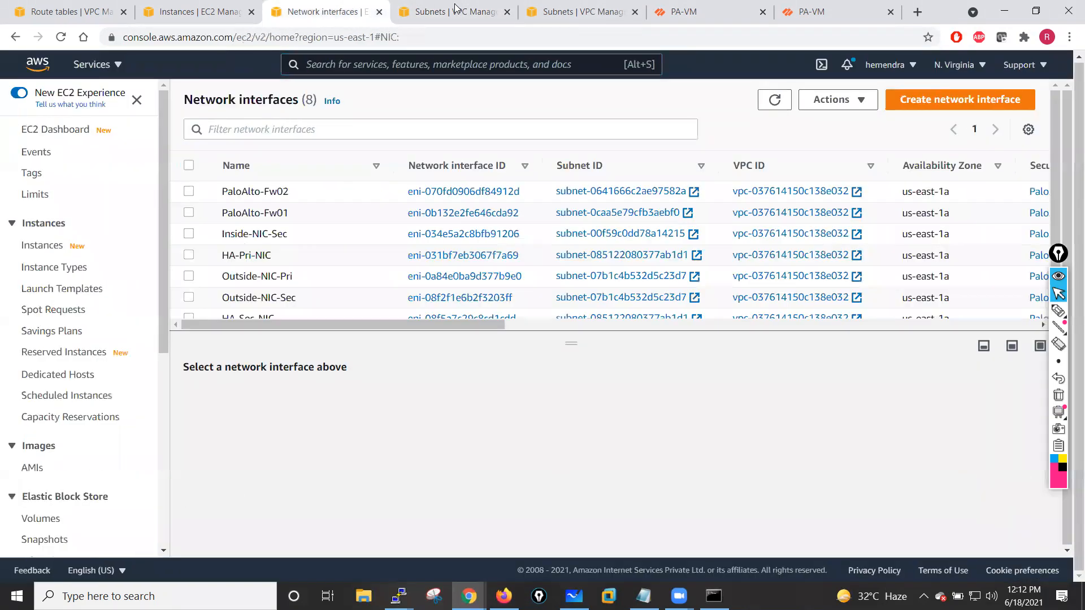
{"action": "left_click", "coordinate": [457, 8]}
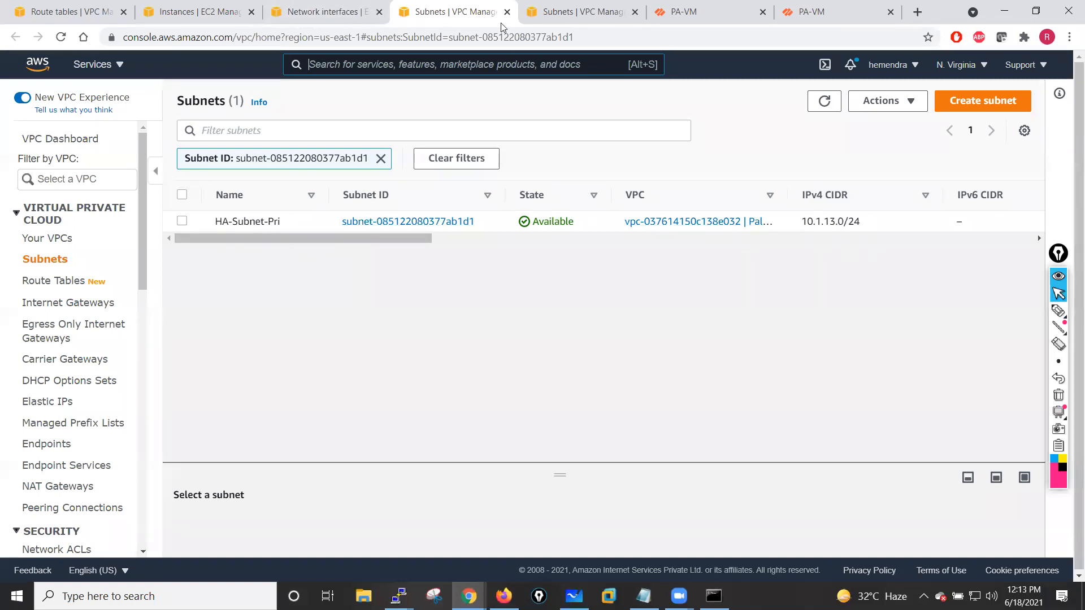
{"action": "left_click", "coordinate": [588, 11]}
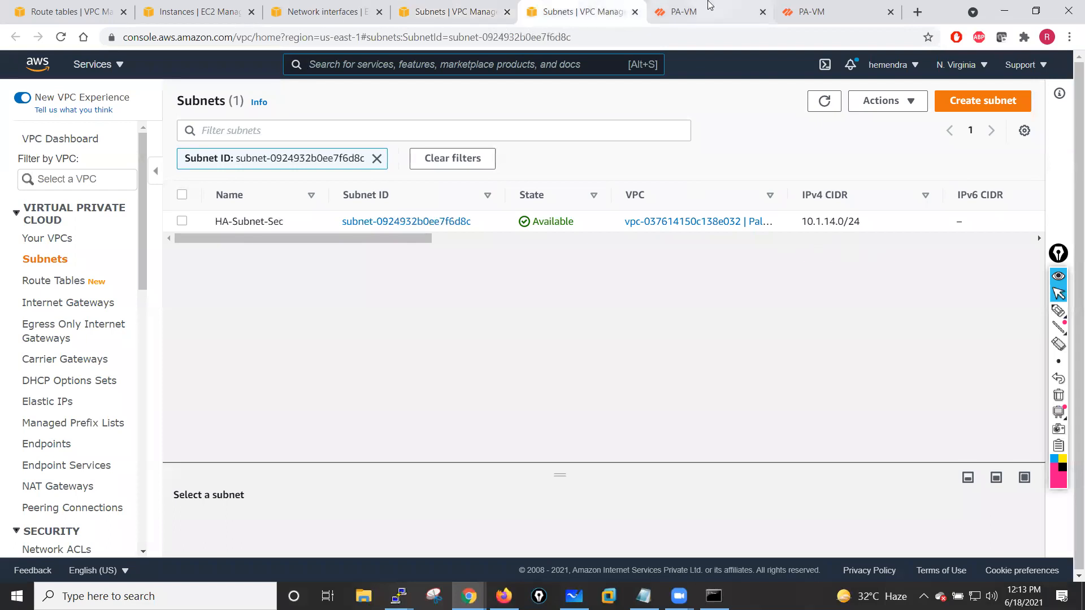
{"action": "left_click", "coordinate": [710, 4]}
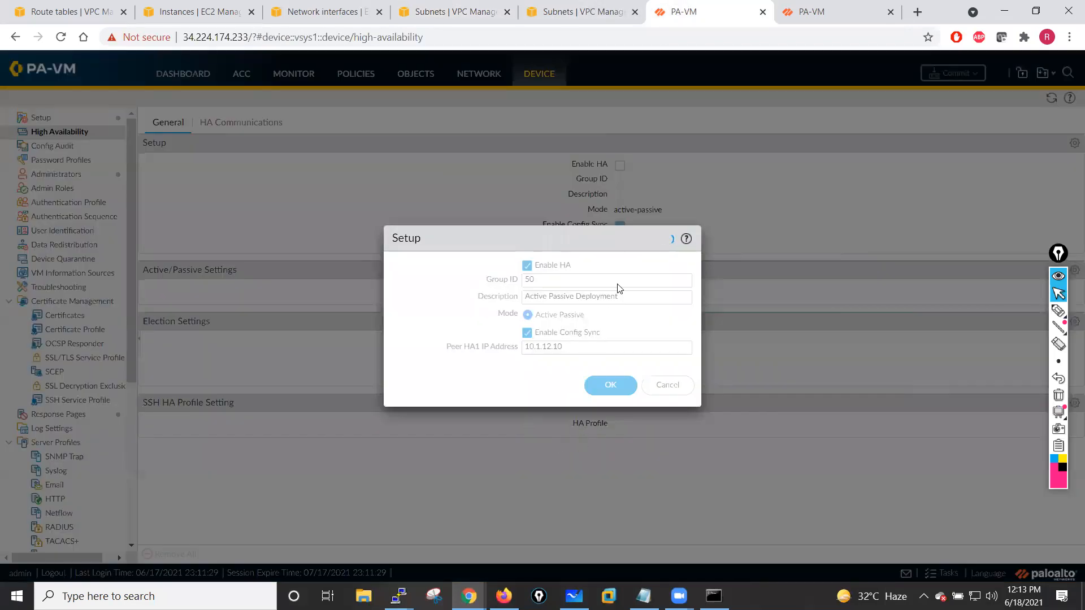
{"action": "left_click", "coordinate": [832, 8]}
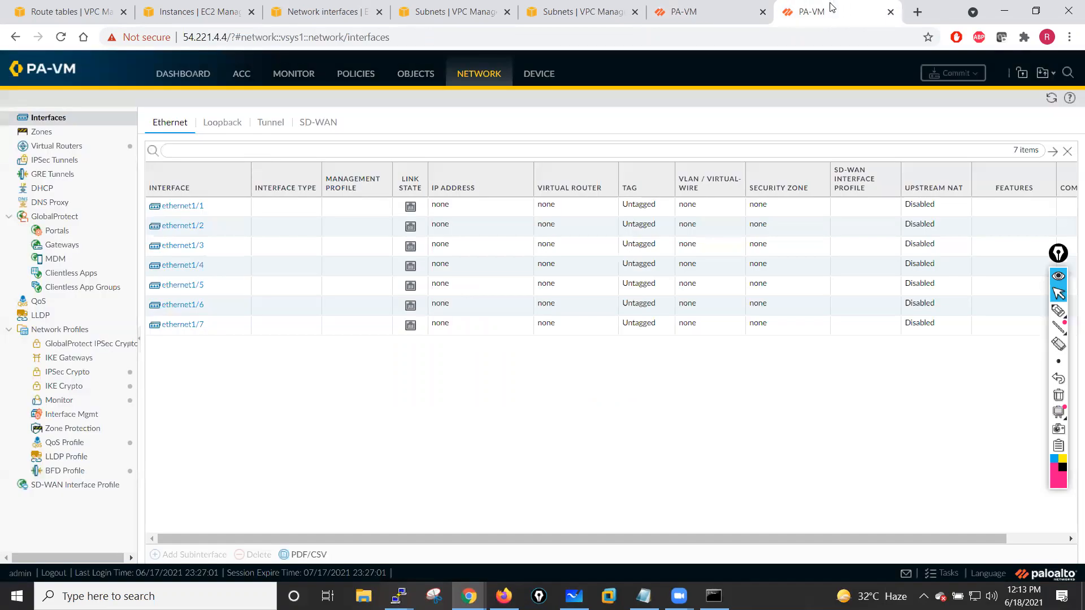
{"action": "left_click", "coordinate": [1050, 106]}
{"action": "left_click", "coordinate": [671, 17]}
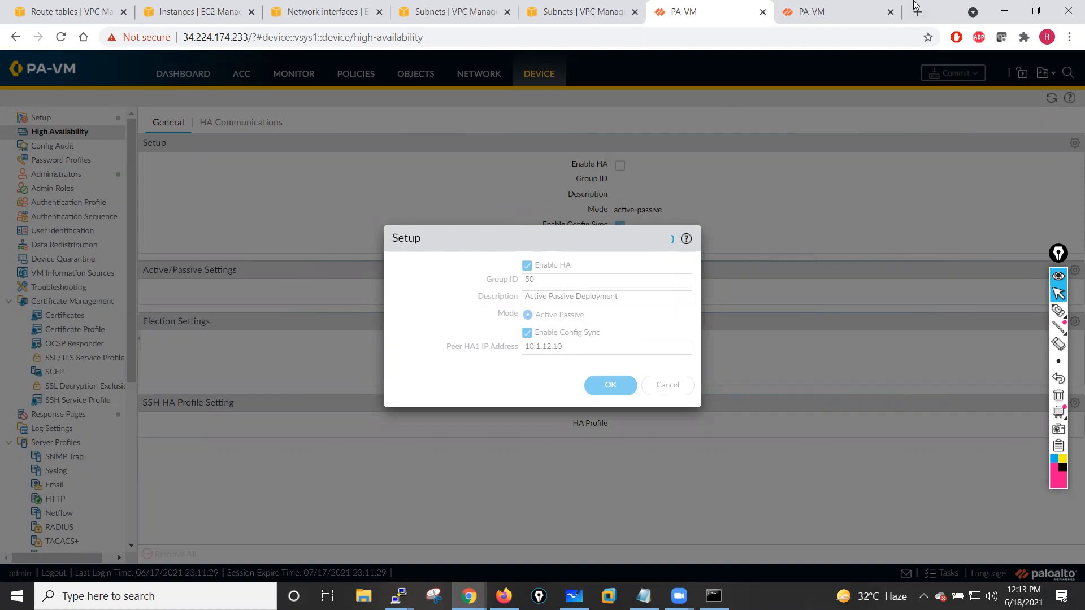
{"action": "left_click", "coordinate": [817, 14]}
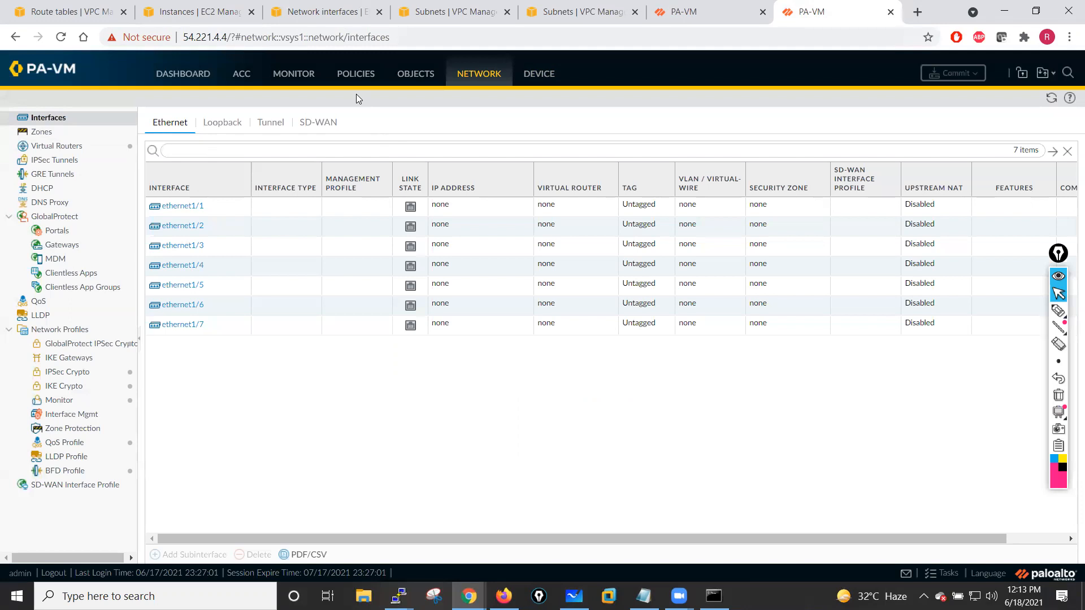
- On the second firewall, open the High Availability setup and enable HA with group ID 50
{"action": "left_click", "coordinate": [541, 74]}
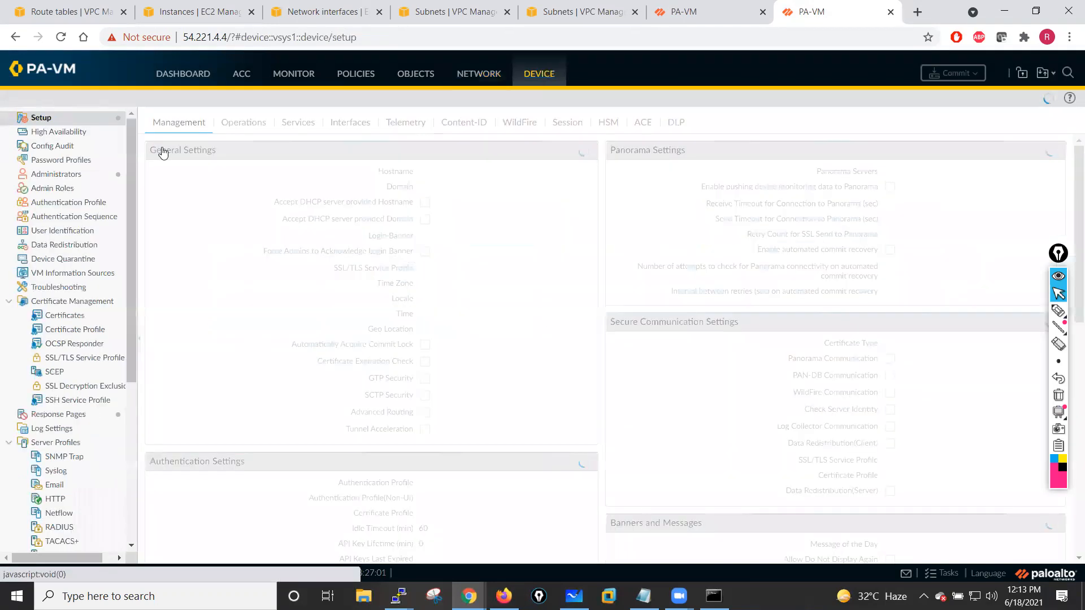
{"action": "left_click", "coordinate": [67, 133]}
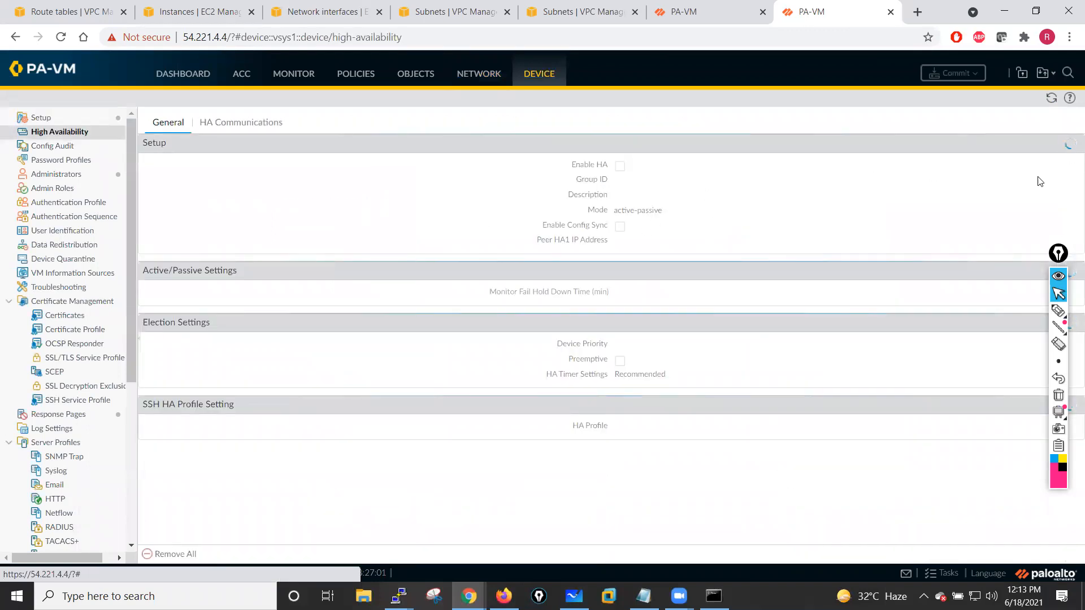
{"action": "left_click", "coordinate": [1062, 256]}
{"action": "left_click", "coordinate": [1075, 143]}
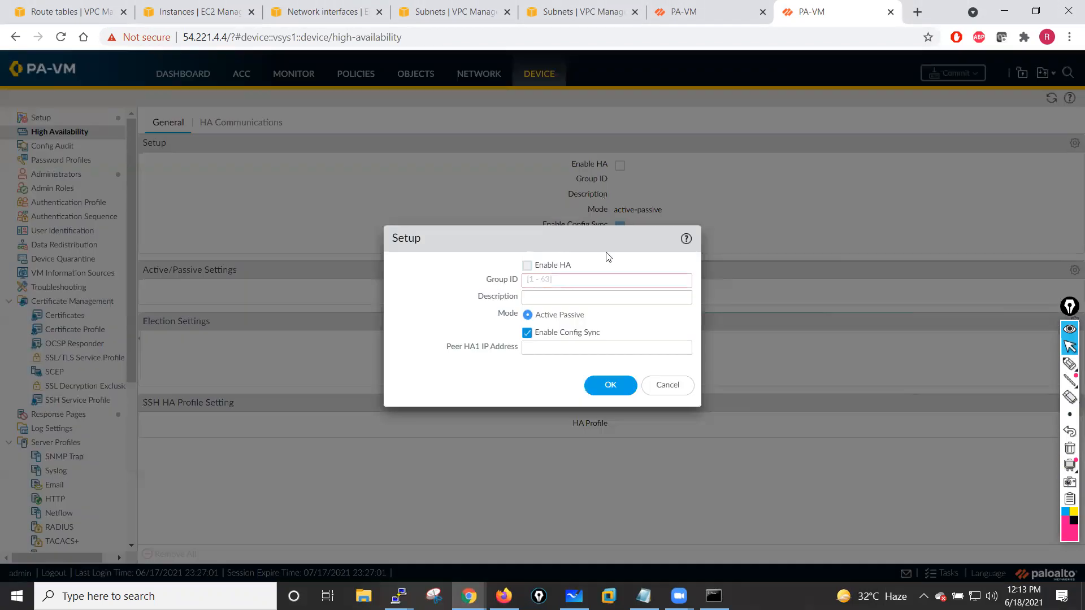
{"action": "left_click", "coordinate": [527, 265]}
{"action": "left_click", "coordinate": [533, 279]}
{"action": "type", "text": "50"}
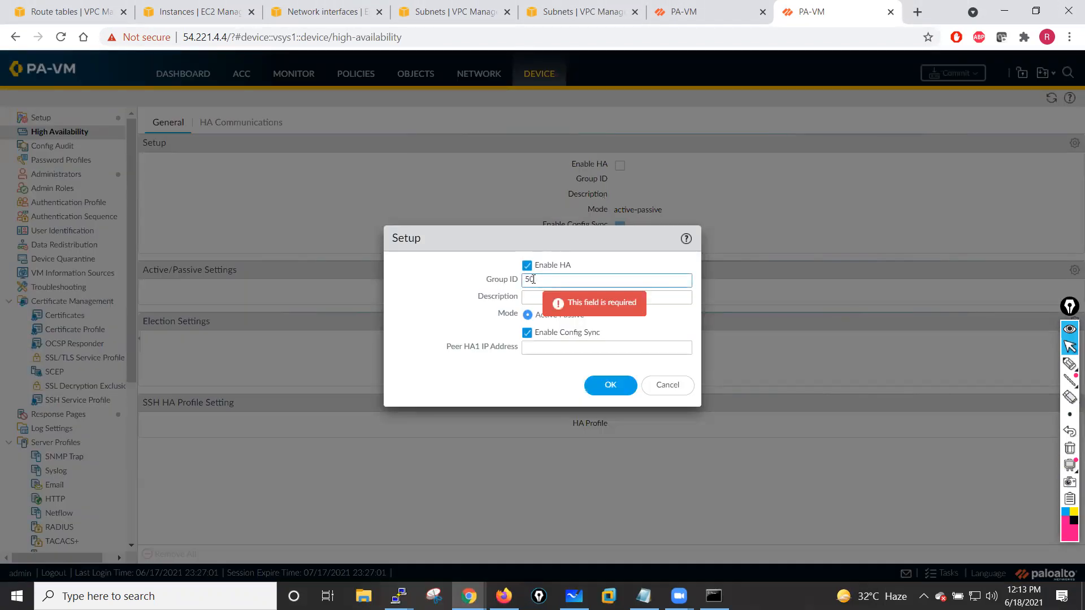
- Set the HA description to Active Passive Deployment and the peer HA1 IP address to 10.1.13.10, then save
{"action": "left_click", "coordinate": [555, 296]}
{"action": "type", "text": "Act"}
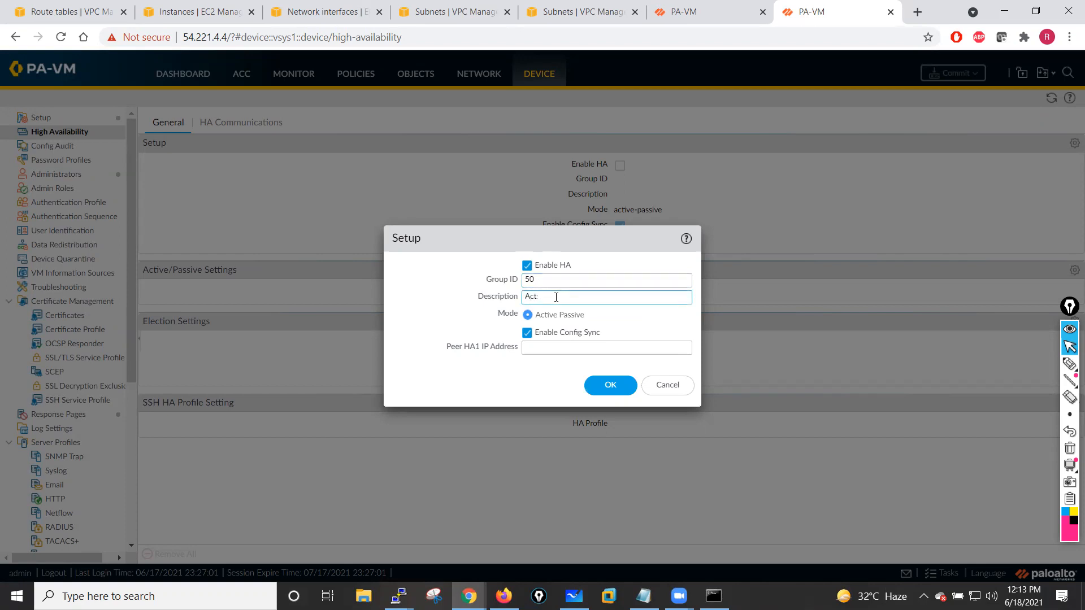
{"action": "type", "text": "iive Passive Deployment"}
{"action": "left_click", "coordinate": [547, 347]}
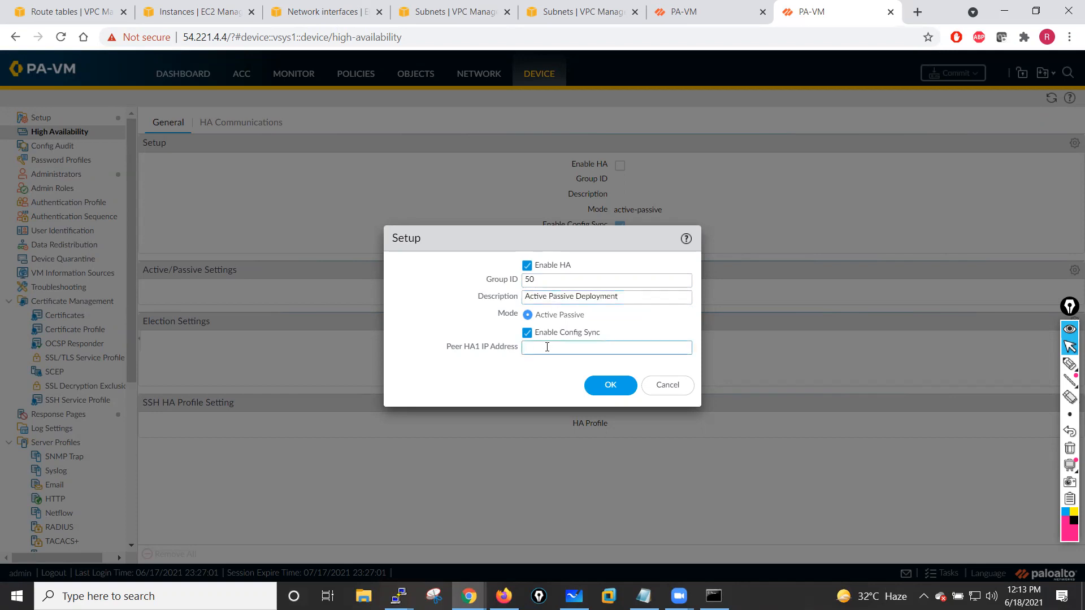
{"action": "type", "text": "10.1.13.10"}
{"action": "left_click", "coordinate": [616, 387]}
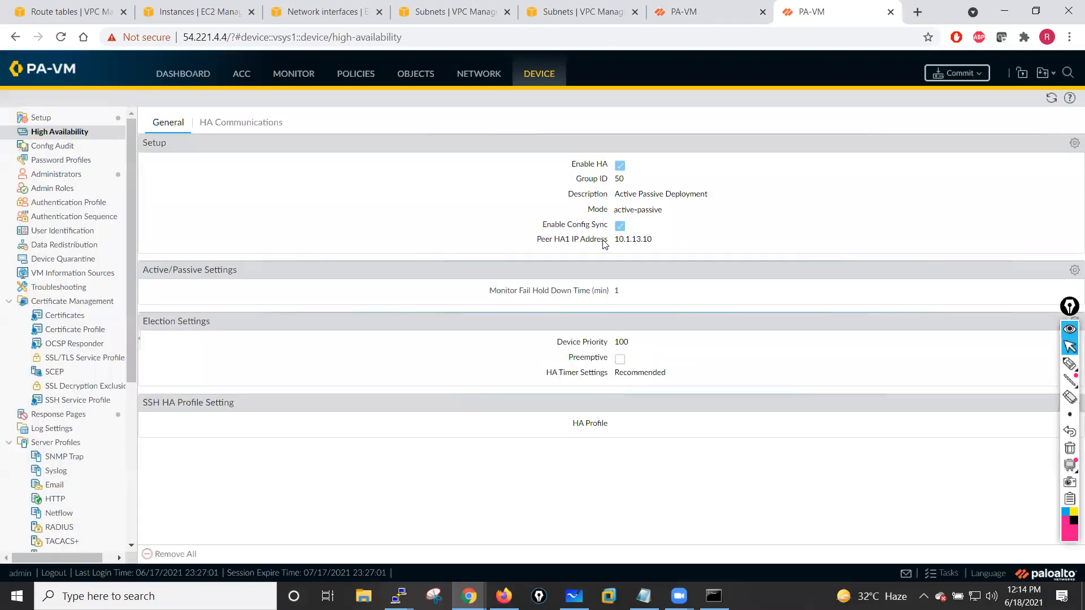
- Review the Active/Passive Settings and Election Settings dialogs for the HA configuration
{"action": "mouse_move", "coordinate": [1067, 307]}
{"action": "left_mouse_down"}
{"action": "mouse_move", "coordinate": [1033, 319]}
{"action": "mouse_move", "coordinate": [1035, 338]}
{"action": "left_mouse_up"}
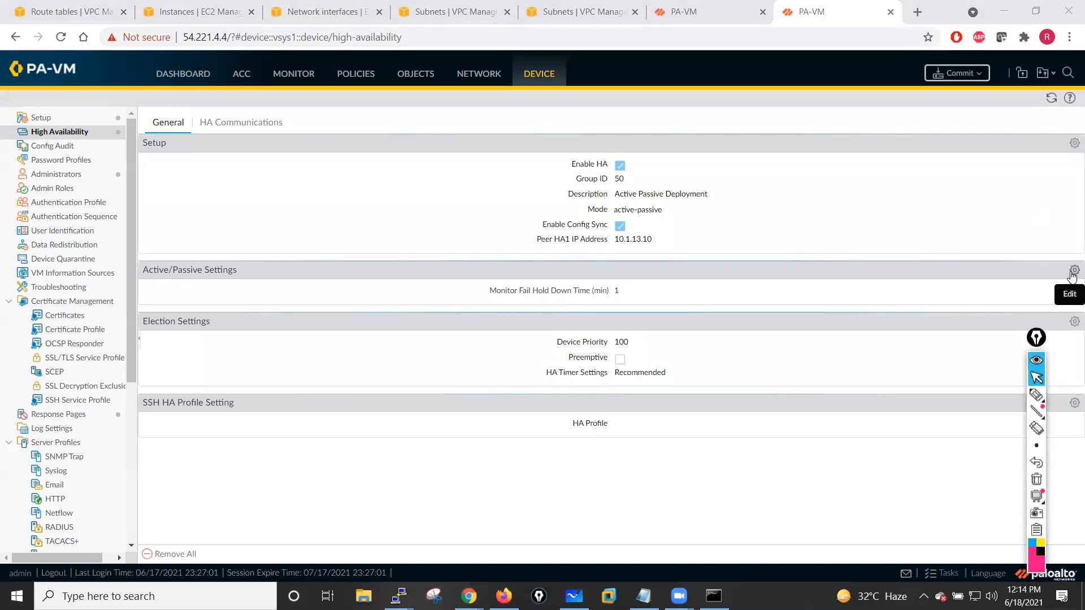
{"action": "left_click", "coordinate": [1073, 271]}
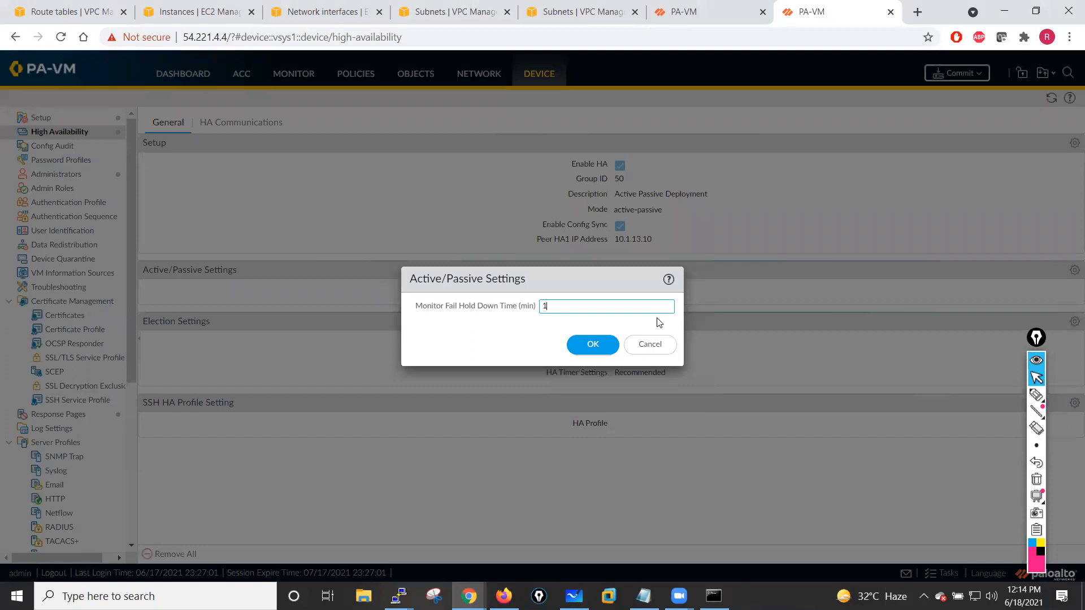
{"action": "left_click", "coordinate": [593, 345]}
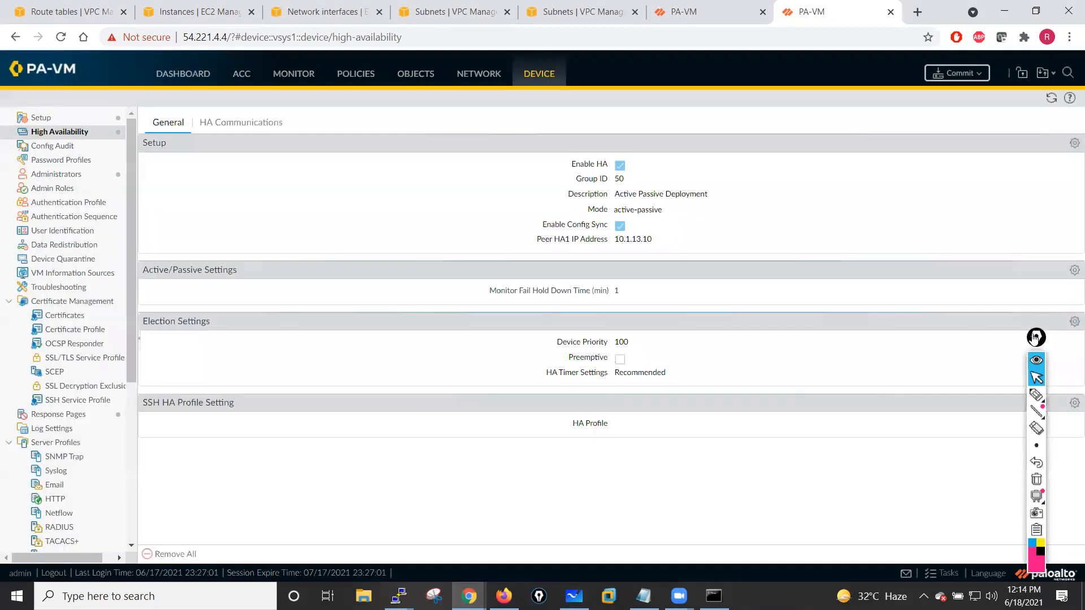
{"action": "left_click", "coordinate": [1072, 325]}
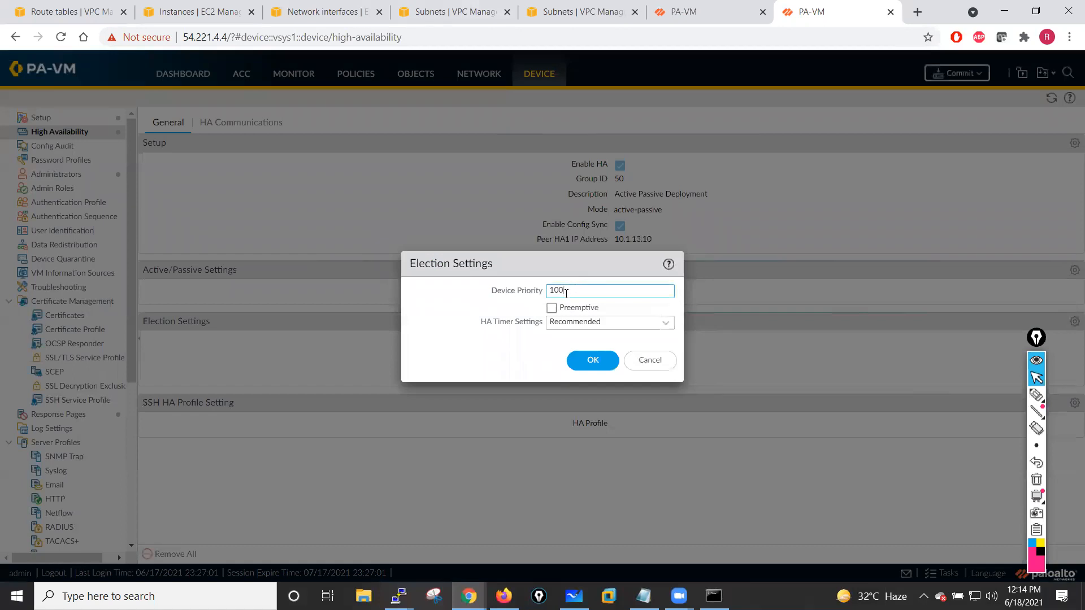
{"action": "left_click", "coordinate": [609, 326]}
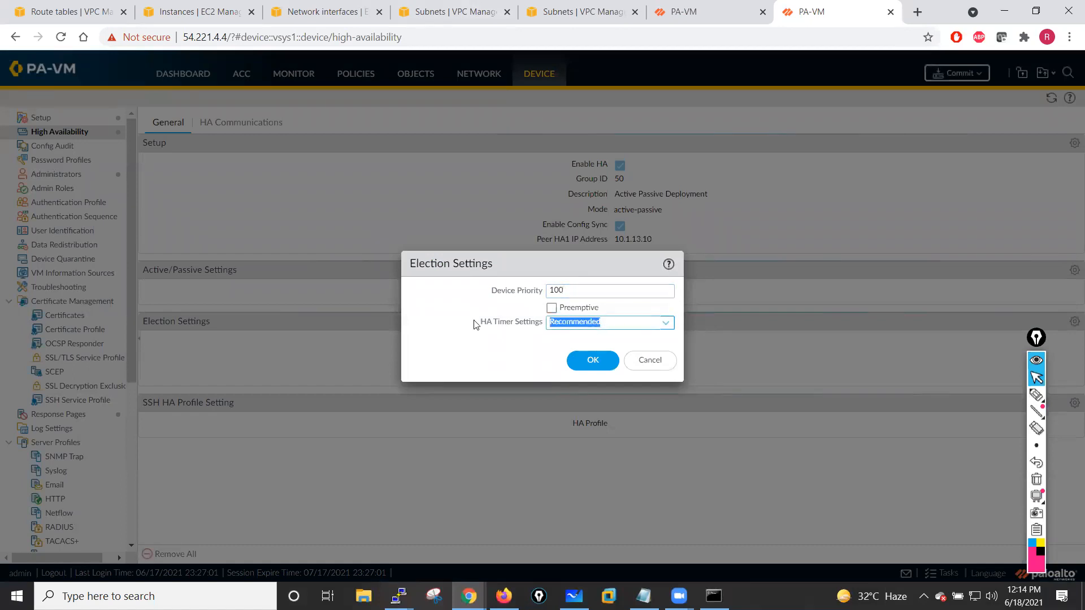
{"action": "left_click", "coordinate": [593, 360]}
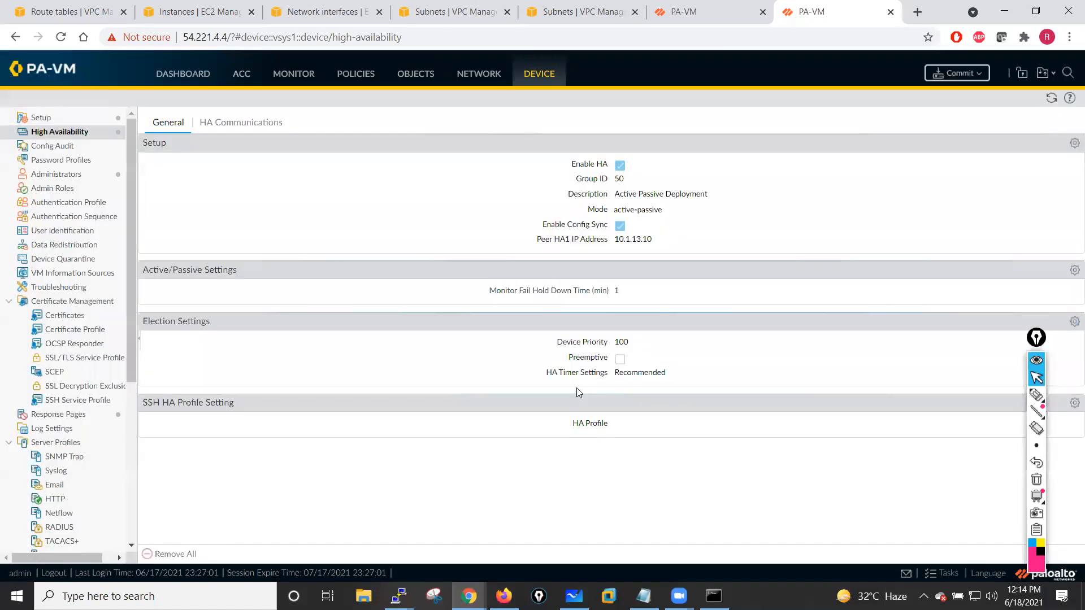
{"action": "left_click_drag", "start_coordinate": [1037, 338], "coordinate": [1010, 245]}
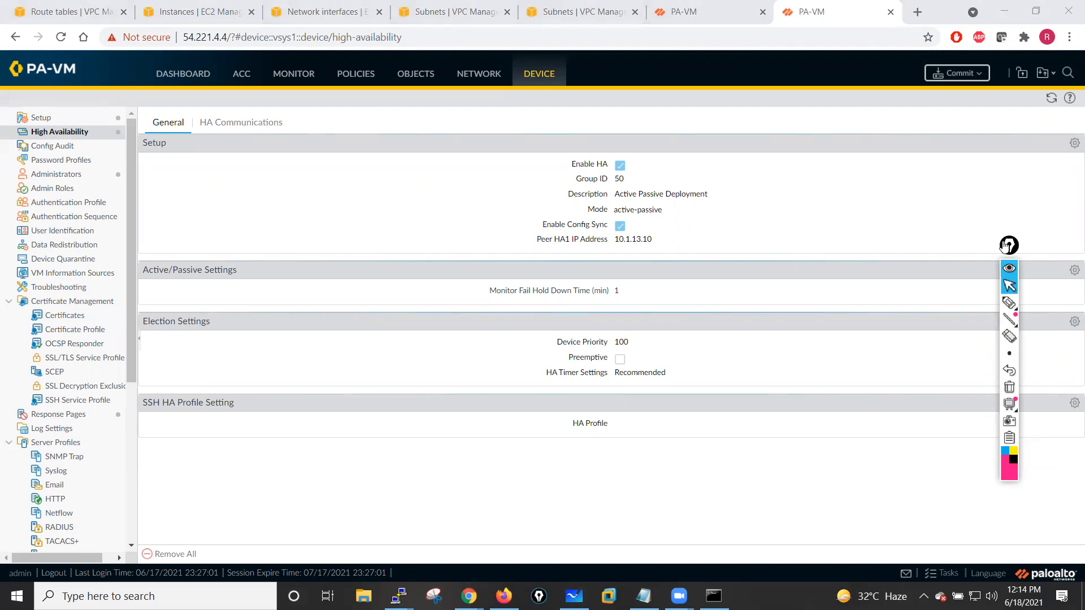
- Open the HA1 control link settings under HA Communications and check the port options
{"action": "left_click", "coordinate": [233, 122]}
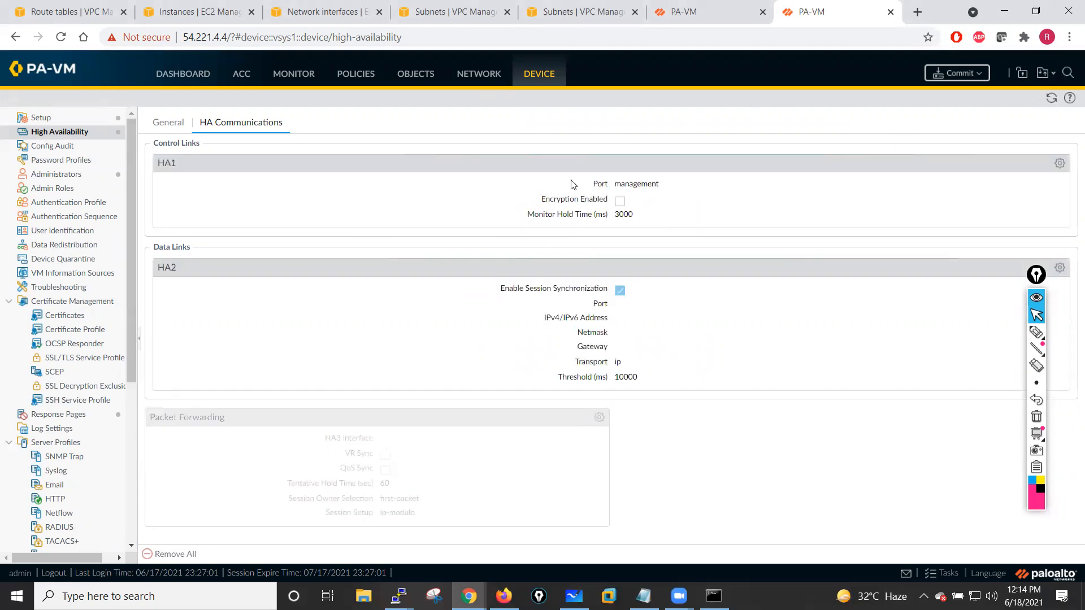
{"action": "left_click", "coordinate": [1059, 163]}
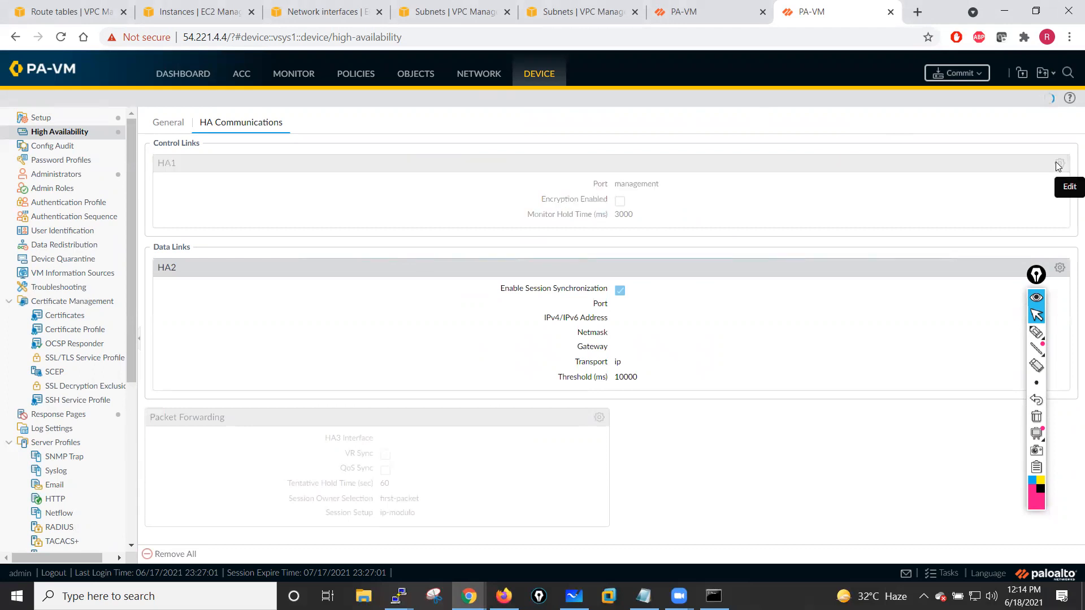
{"action": "left_click", "coordinate": [415, 272]}
{"action": "left_click", "coordinate": [503, 268]}
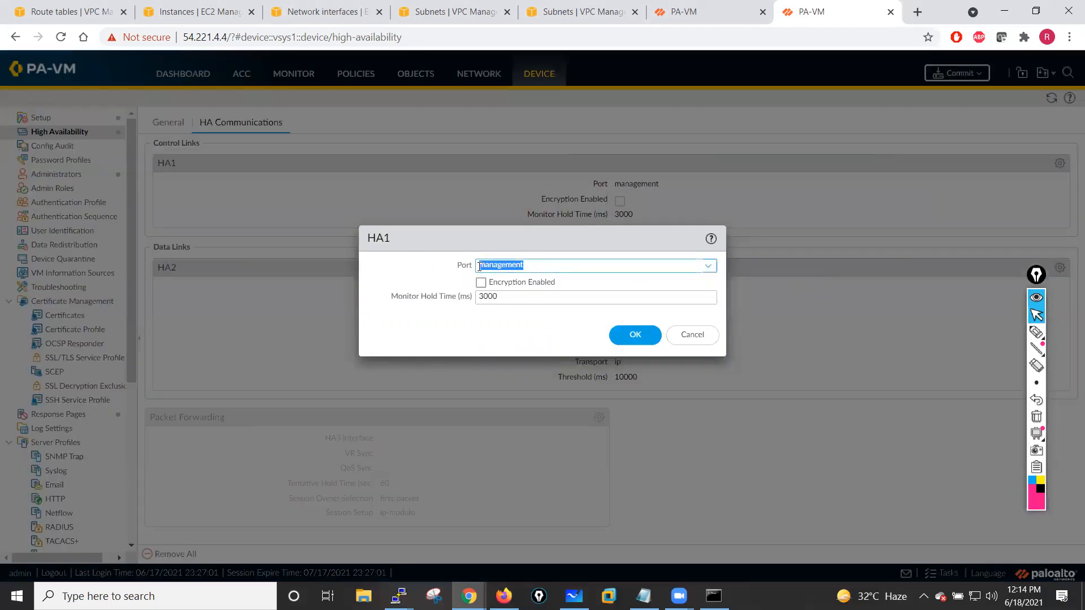
{"action": "left_click", "coordinate": [717, 269]}
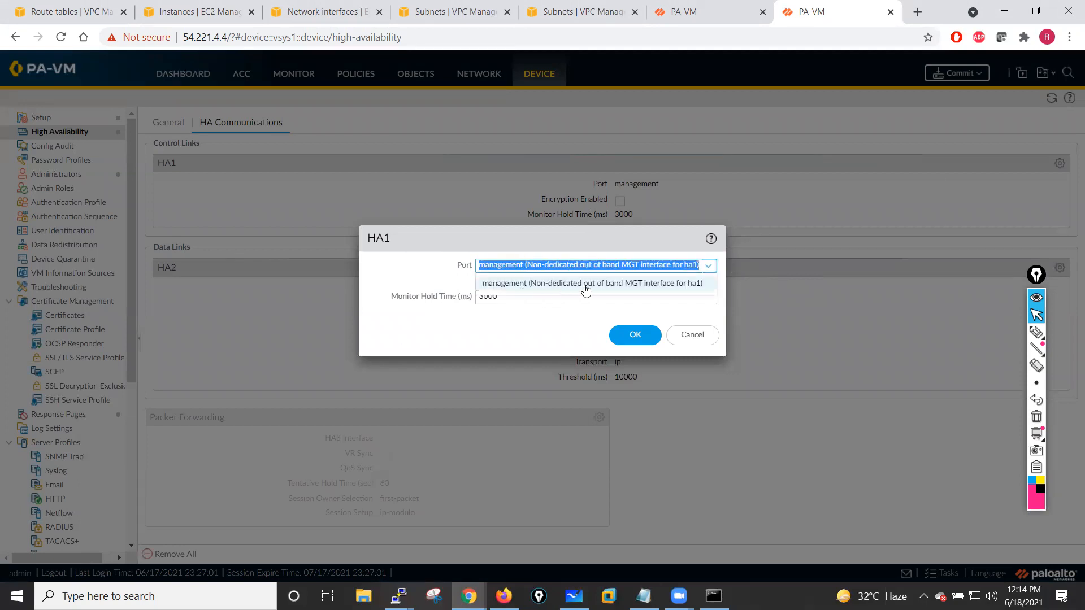
{"action": "left_click", "coordinate": [515, 289]}
{"action": "left_click", "coordinate": [424, 283]}
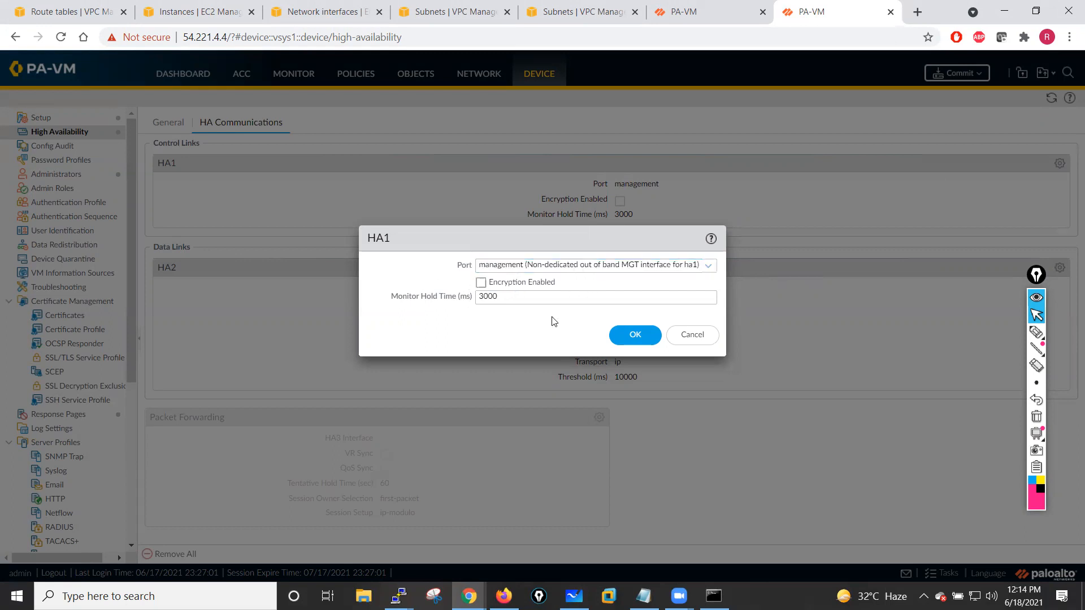
{"action": "left_click", "coordinate": [680, 337]}
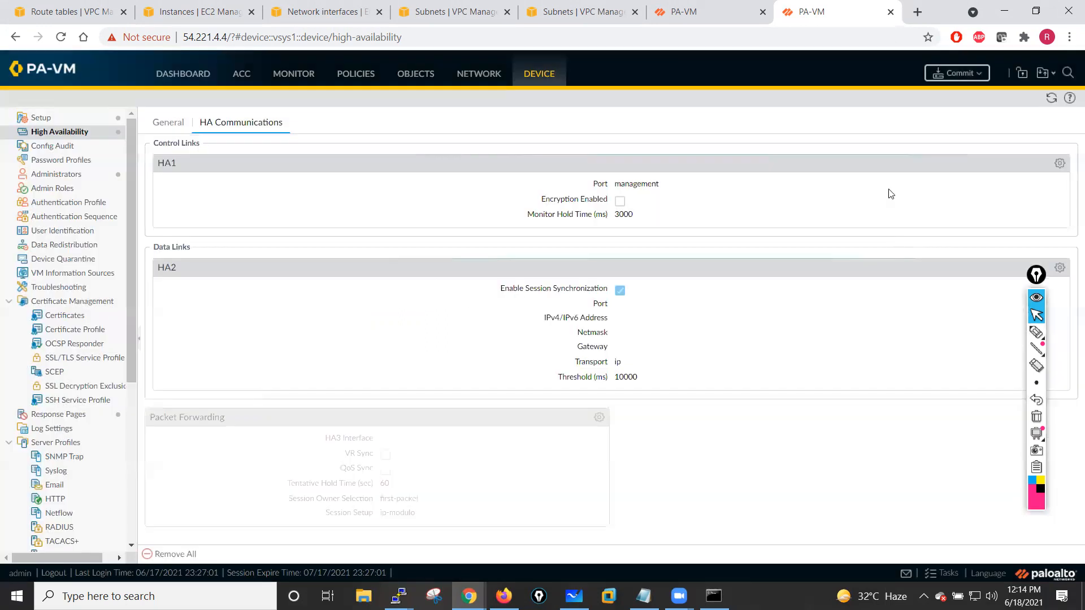
- Try to configure ethernet1/3 as an HA interface with comment HA Interface and link state up
{"action": "left_click", "coordinate": [473, 80]}
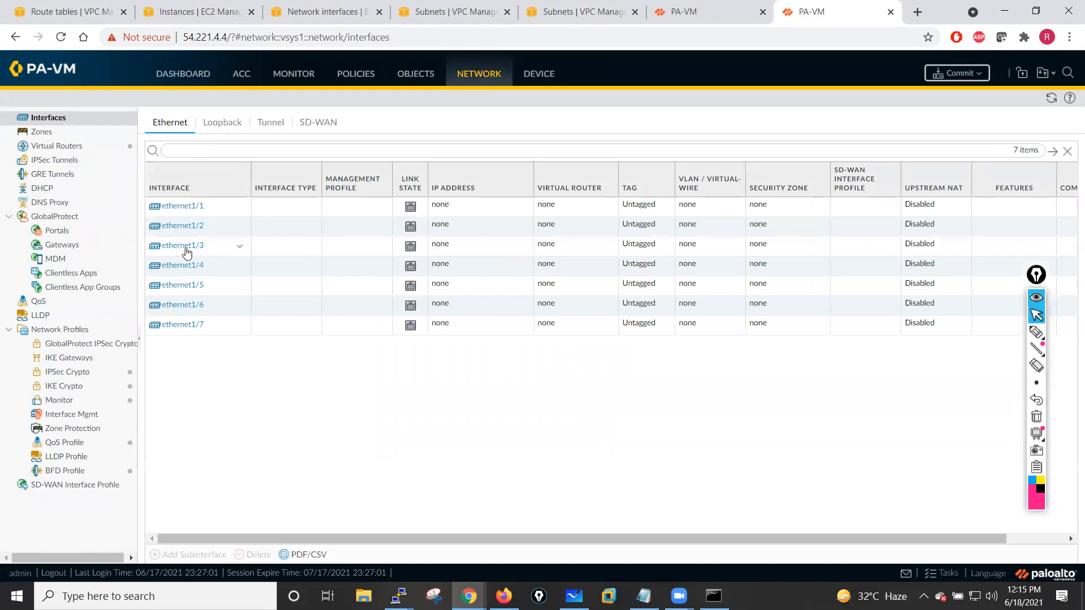
{"action": "left_click", "coordinate": [183, 250]}
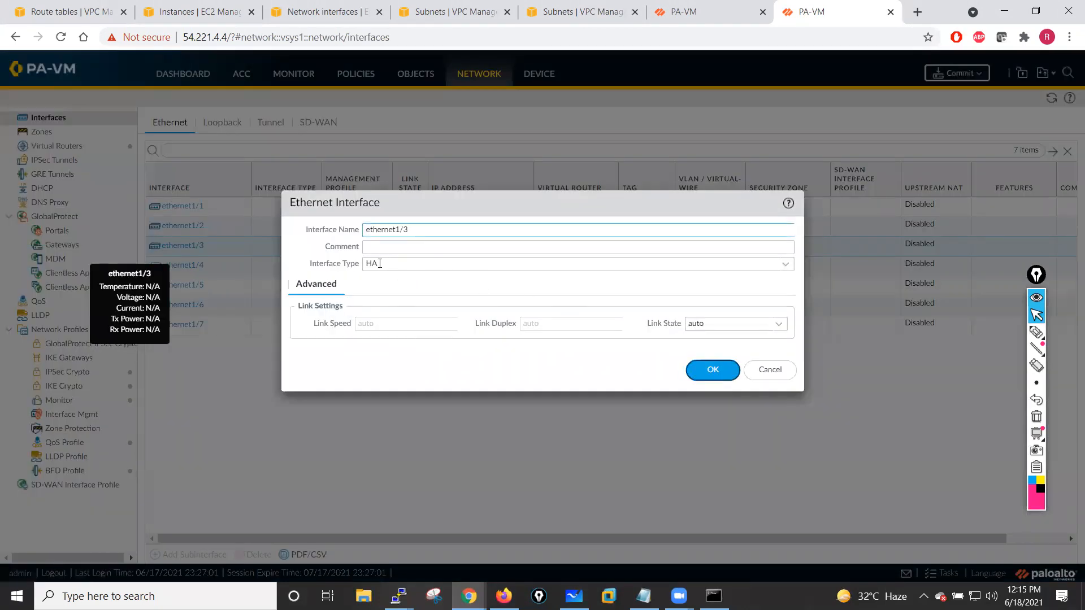
{"action": "left_click", "coordinate": [604, 245]}
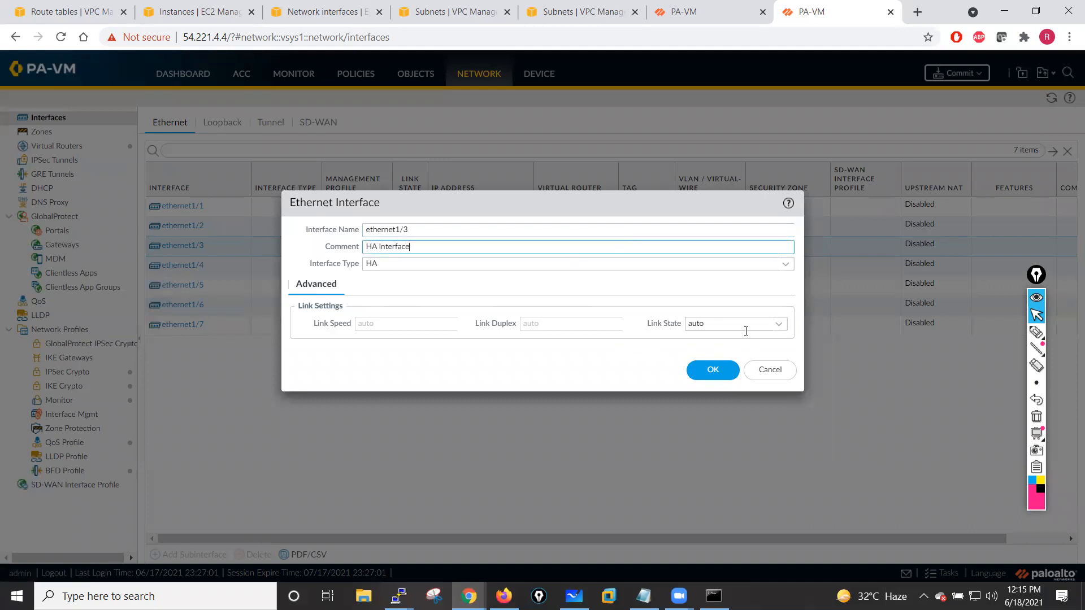
{"action": "left_click", "coordinate": [781, 326]}
{"action": "left_click", "coordinate": [697, 358]}
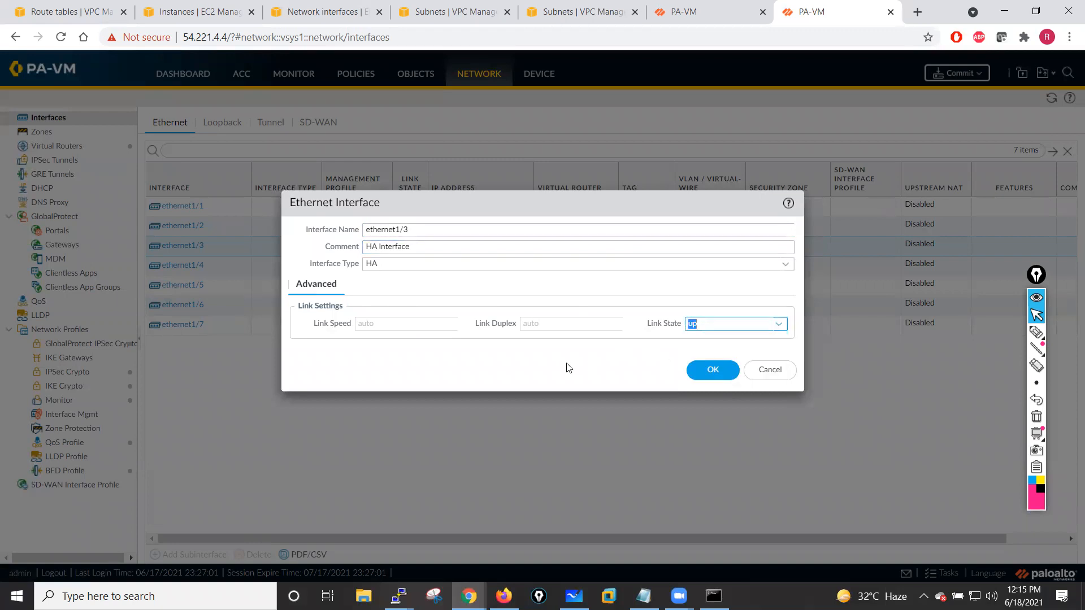
{"action": "left_click", "coordinate": [711, 373]}
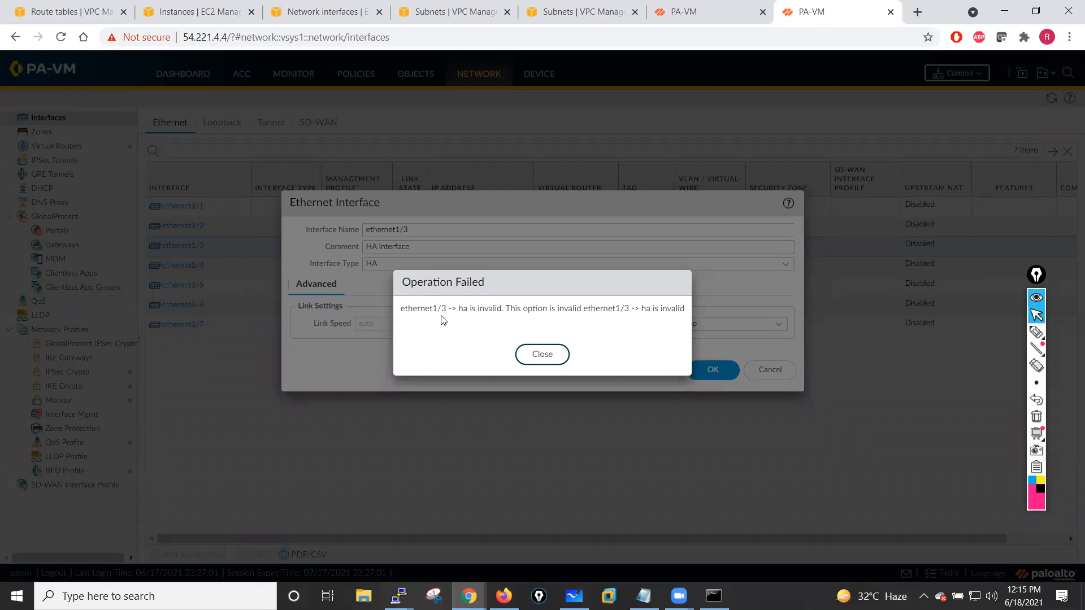
{"action": "left_click", "coordinate": [563, 355]}
{"action": "left_click", "coordinate": [758, 371]}
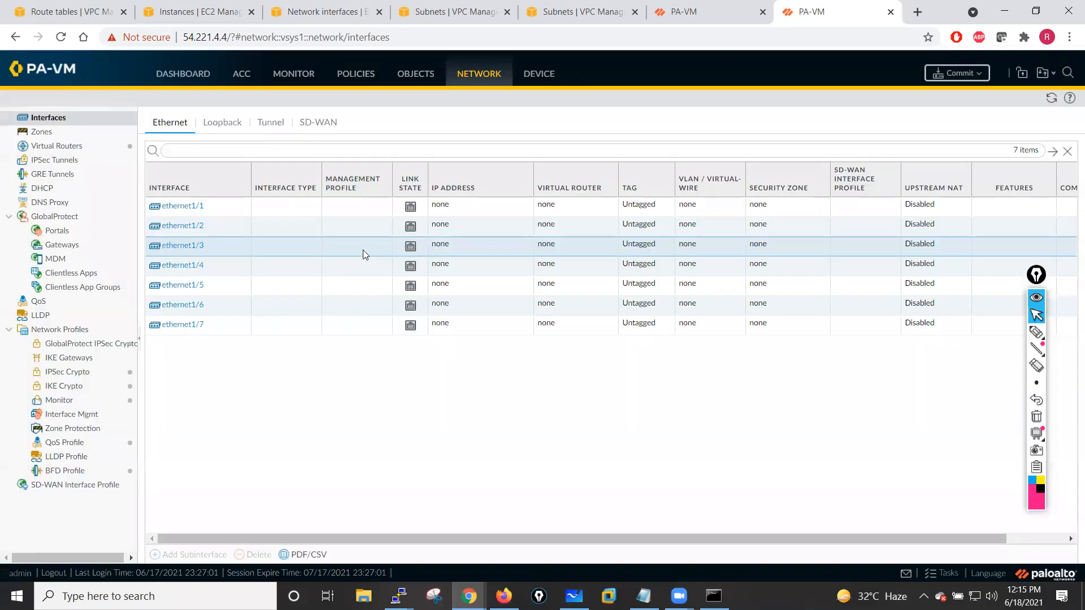
- Configure ethernet1/1 as an HA interface with link state up and comment HA Int
{"action": "left_click", "coordinate": [189, 207]}
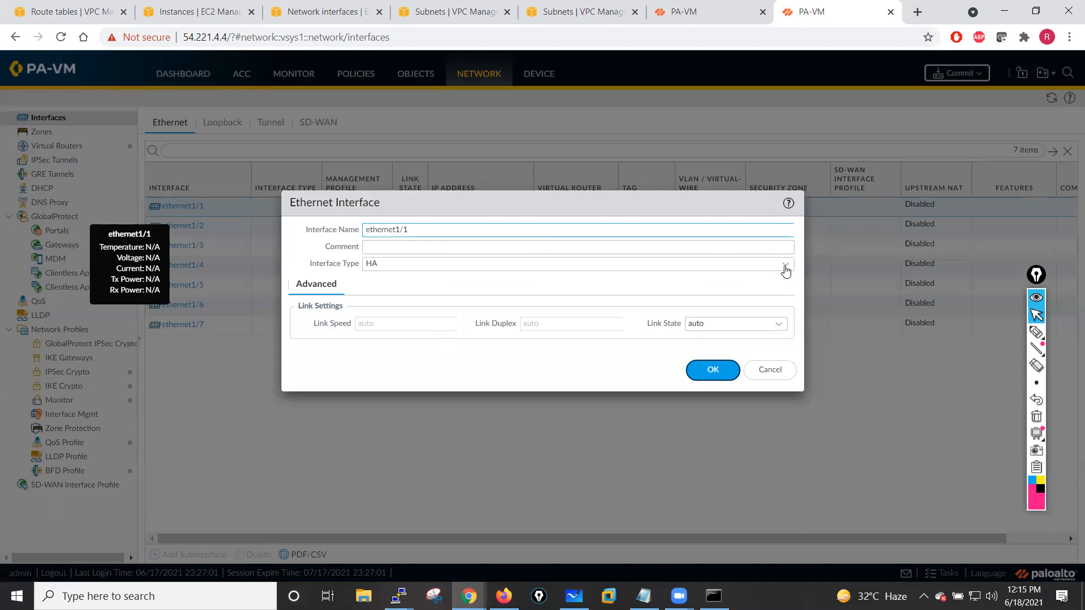
{"action": "left_click", "coordinate": [785, 266]}
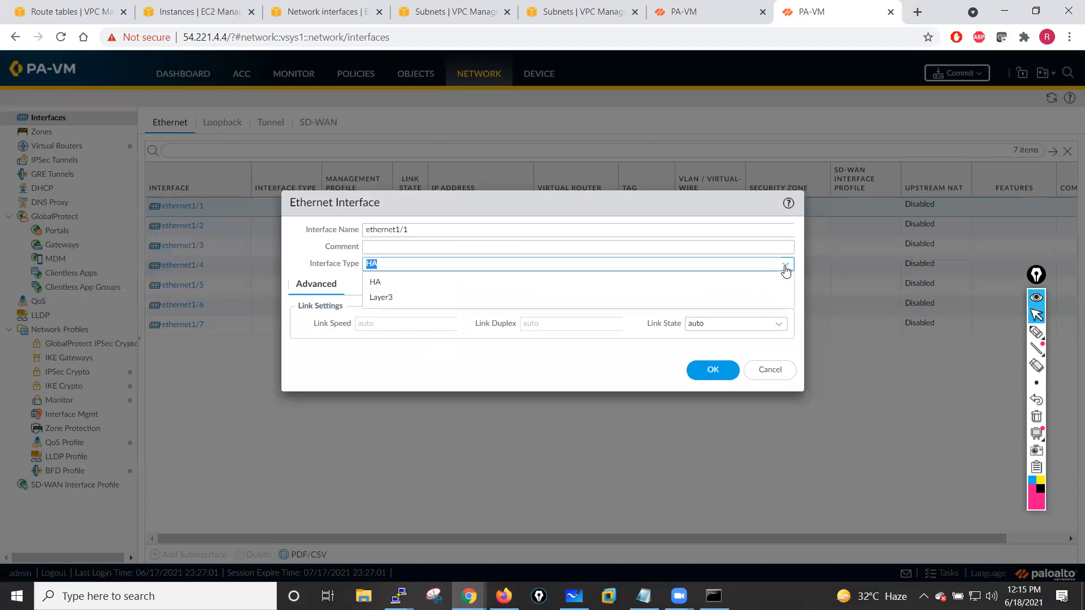
{"action": "left_click", "coordinate": [379, 285]}
{"action": "left_click", "coordinate": [770, 326]}
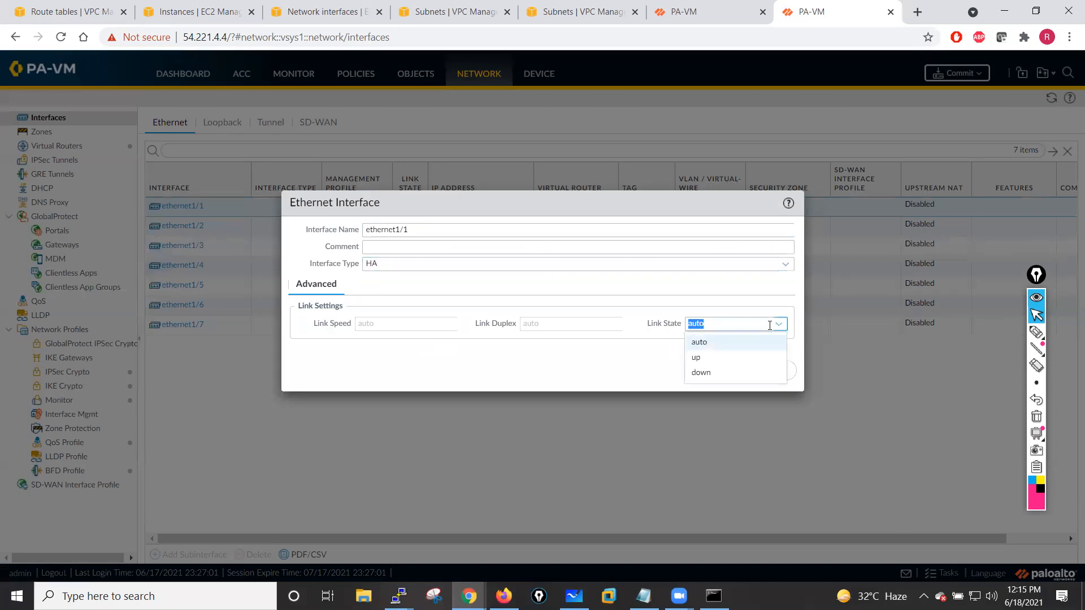
{"action": "left_click", "coordinate": [697, 357]}
{"action": "left_click", "coordinate": [388, 251]}
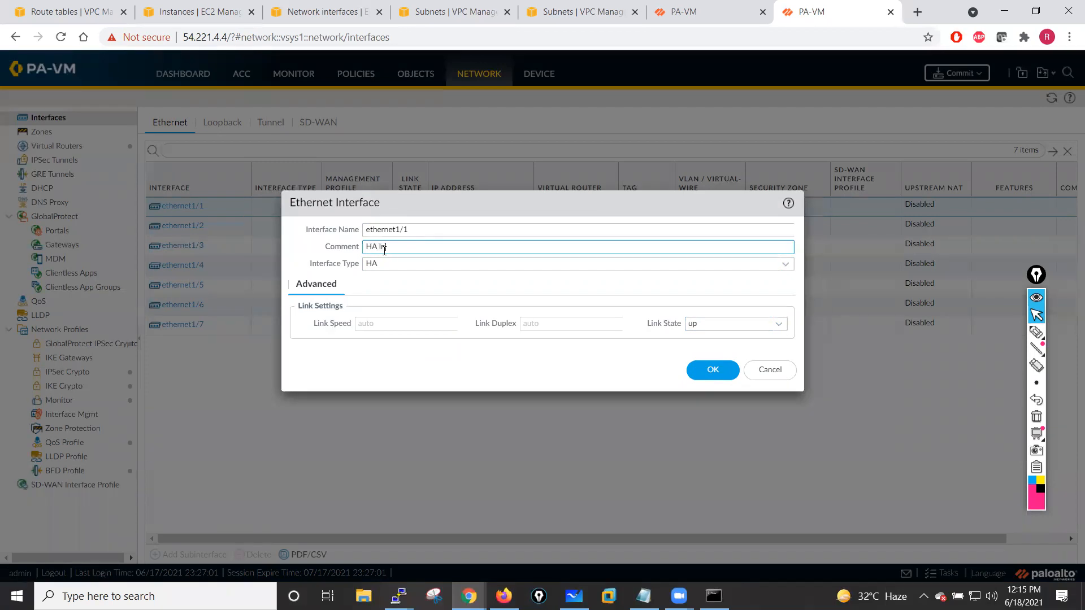
{"action": "type", "text": "HA Int"}
{"action": "left_click", "coordinate": [717, 371]}
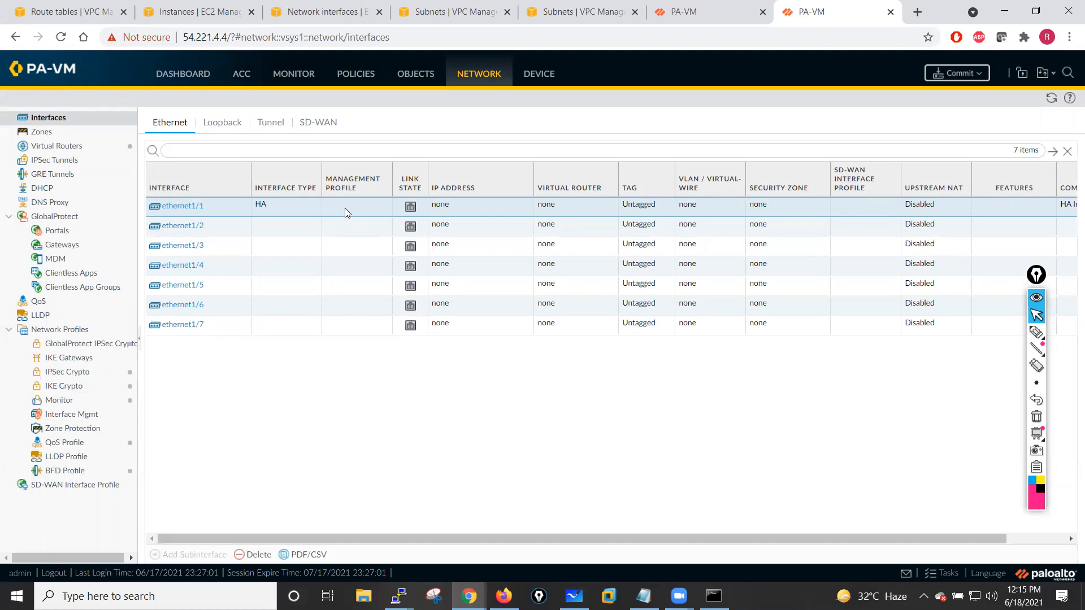
- Reload the first firewall's management page and switch back to the second firewall's interfaces
{"action": "left_click", "coordinate": [718, 9]}
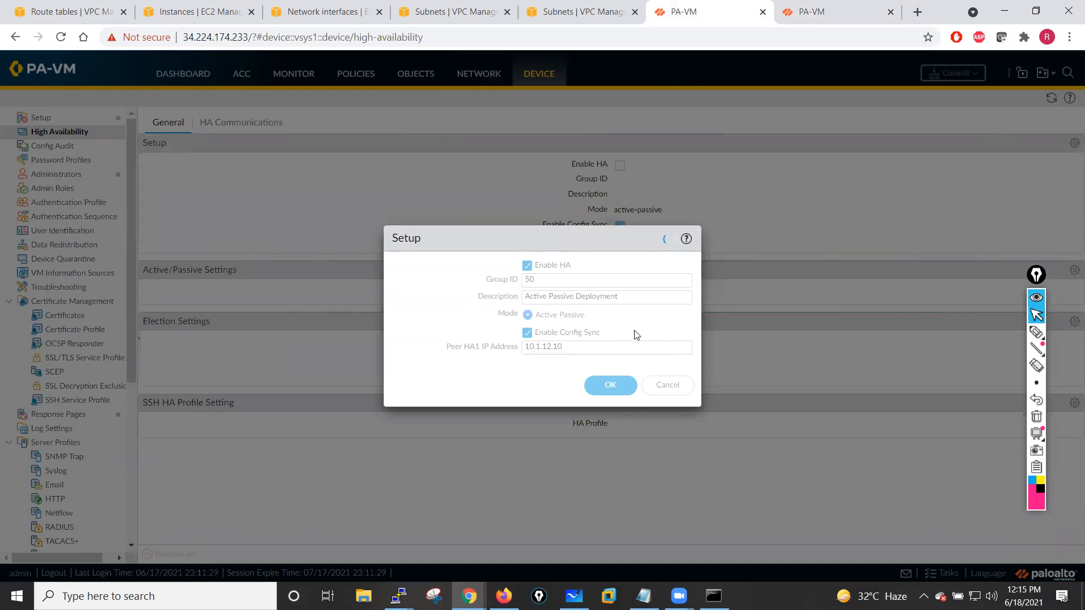
{"action": "left_click", "coordinate": [61, 37]}
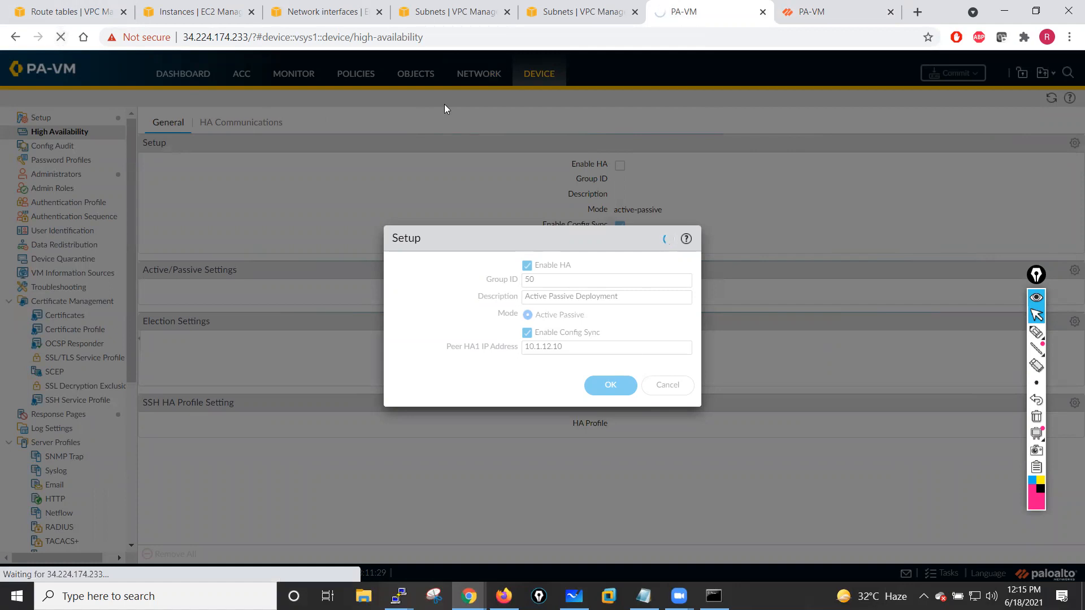
{"action": "left_click", "coordinate": [819, 12]}
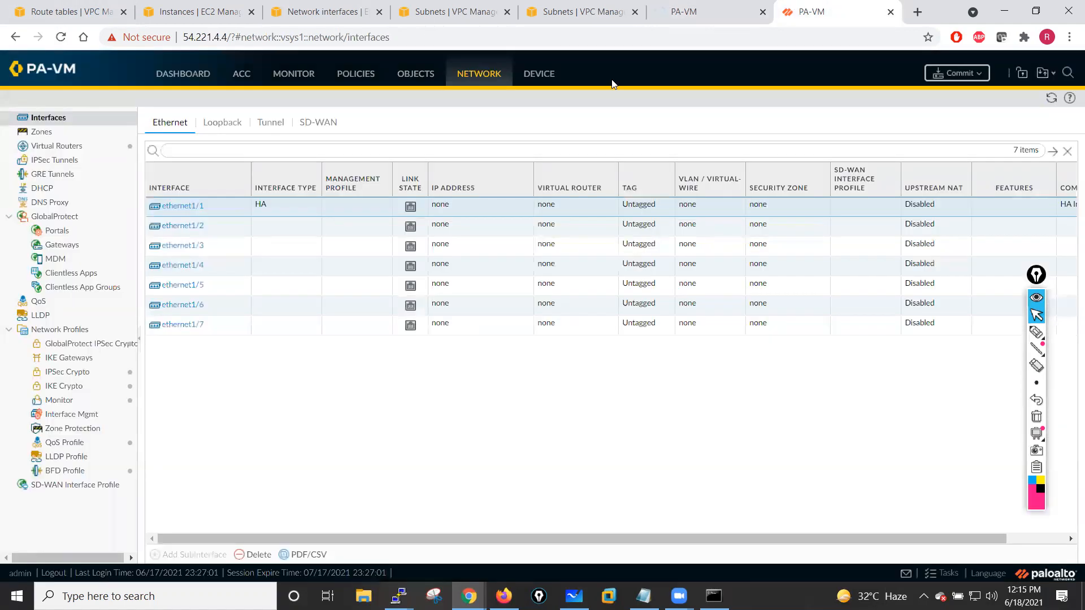
{"action": "left_click", "coordinate": [710, 12]}
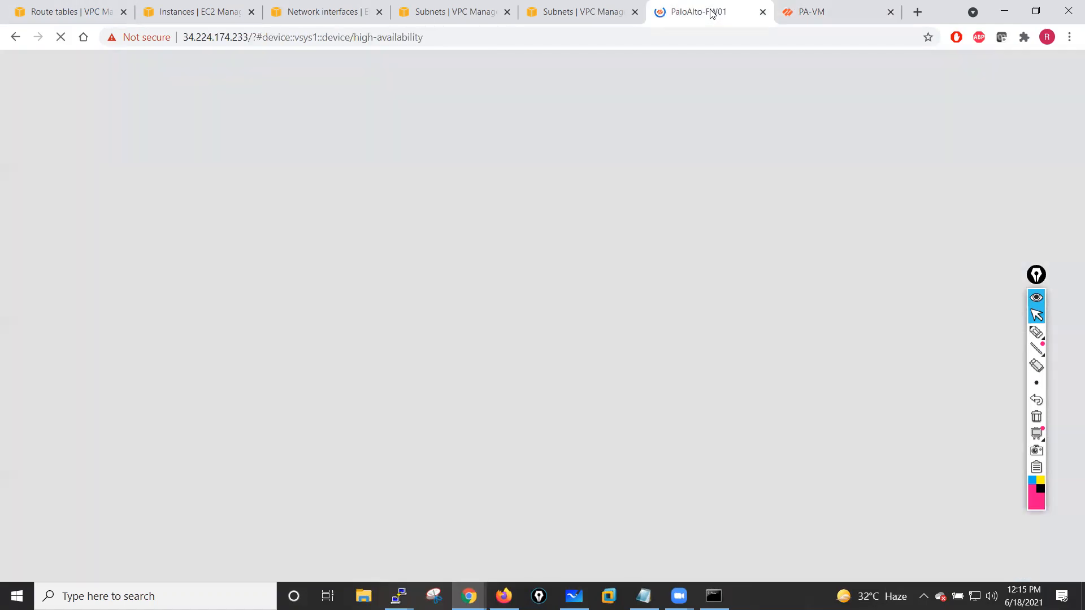
{"action": "left_click", "coordinate": [842, 7]}
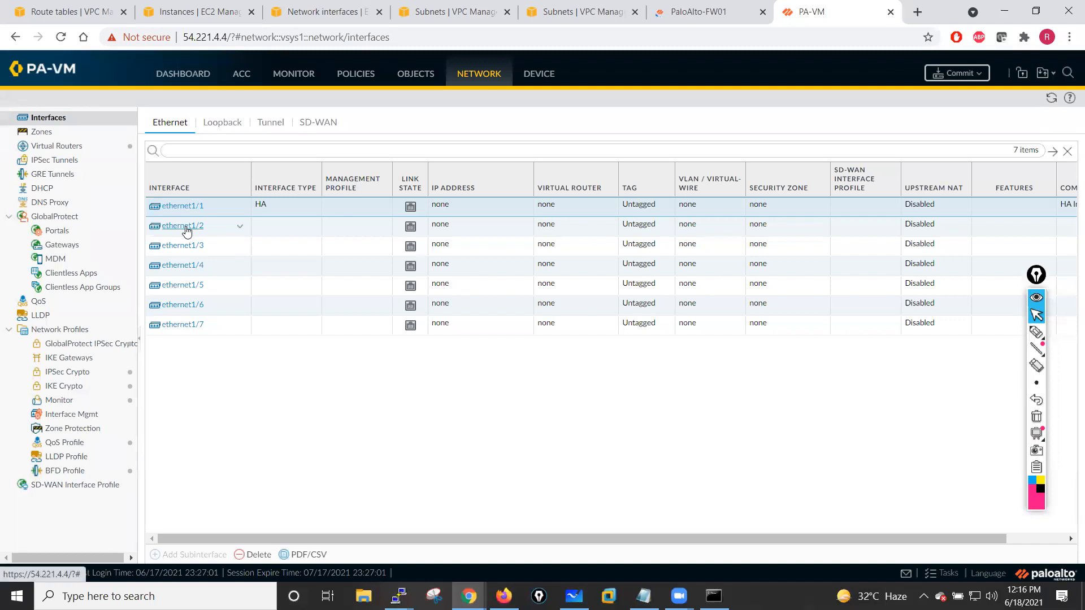
{"action": "left_click", "coordinate": [731, 5]}
{"action": "left_click", "coordinate": [784, 16]}
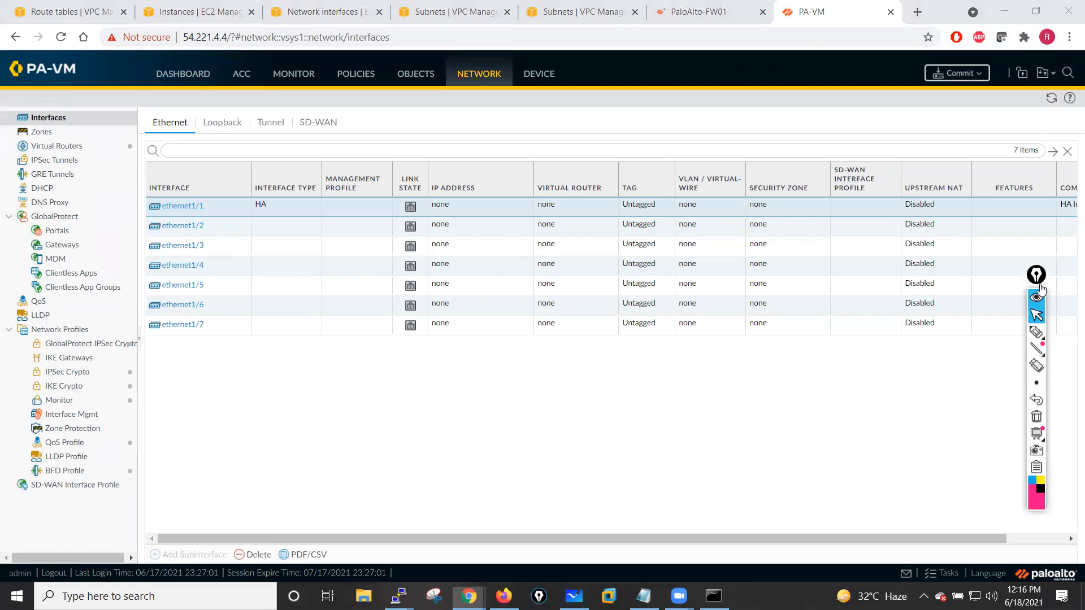
- Change the comment on ethernet1/1 to HA Interface and save
{"action": "left_click_drag", "start_coordinate": [1040, 285], "coordinate": [1064, 304]}
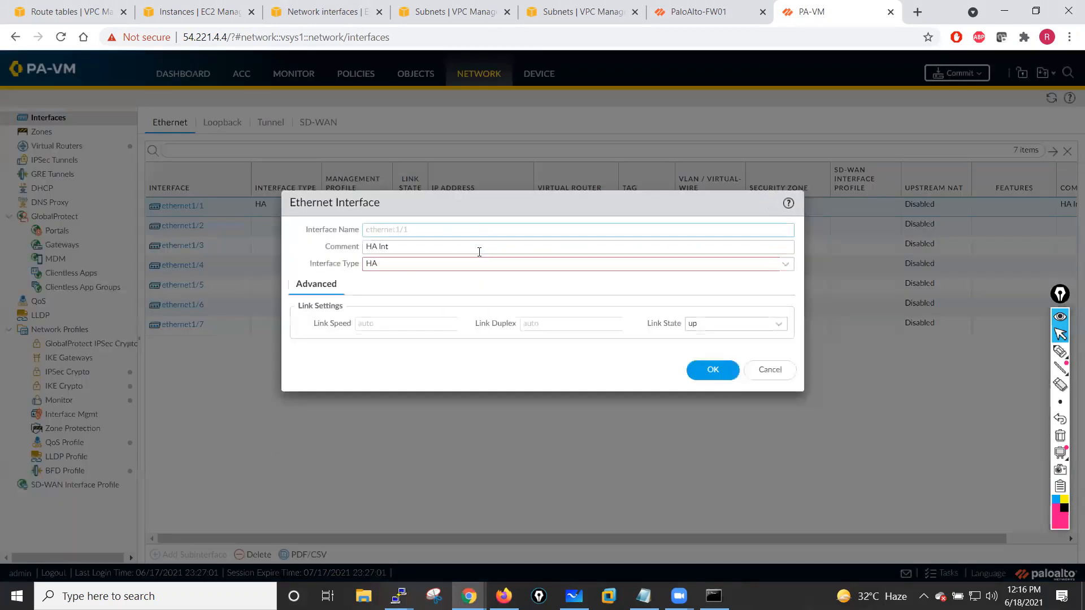
{"action": "left_click", "coordinate": [408, 247]}
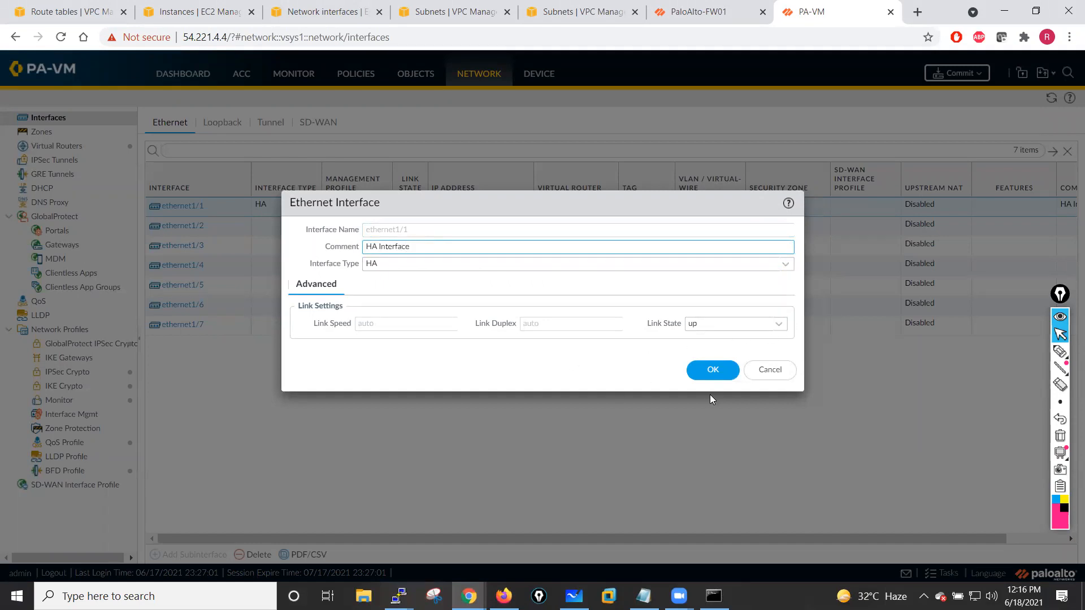
{"action": "left_click", "coordinate": [710, 371]}
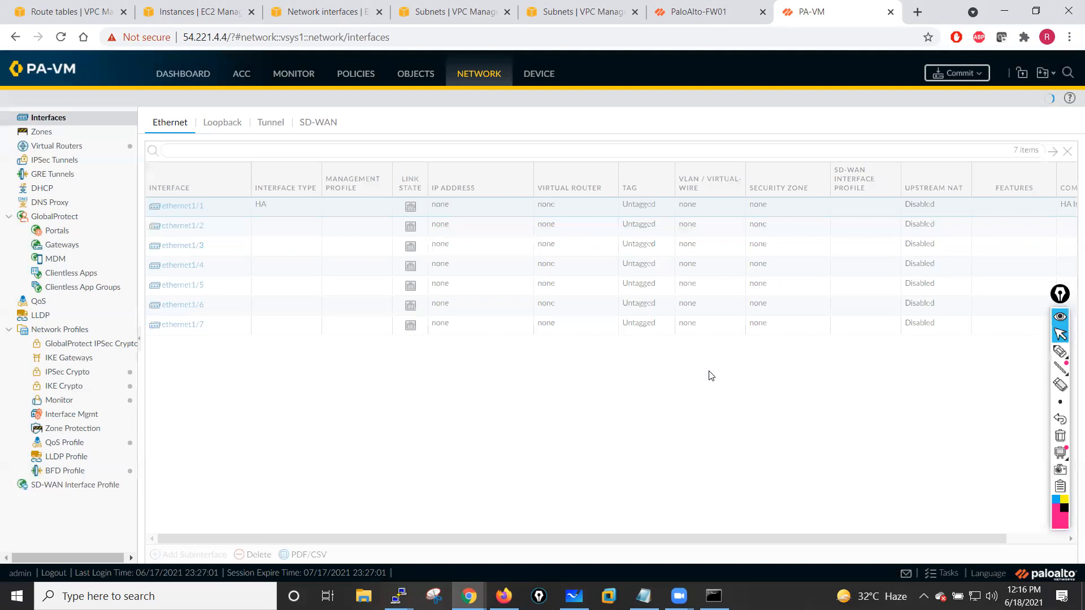
- Change ethernet1/2 on the second firewall to a Layer3 interface with link state up and save
{"action": "left_click", "coordinate": [178, 226]}
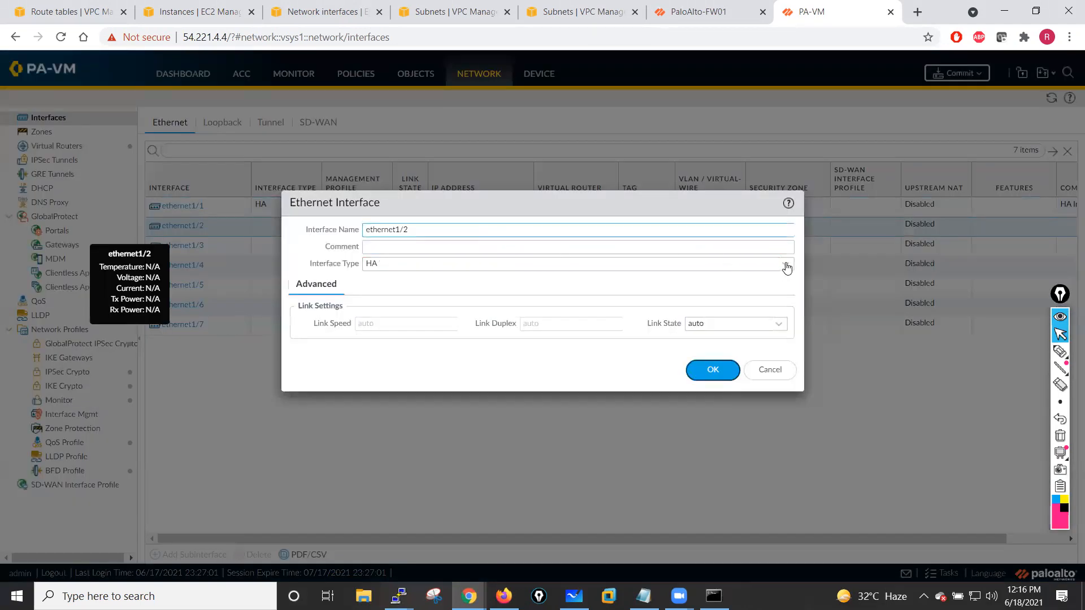
{"action": "left_click", "coordinate": [787, 266]}
{"action": "left_click", "coordinate": [409, 301]}
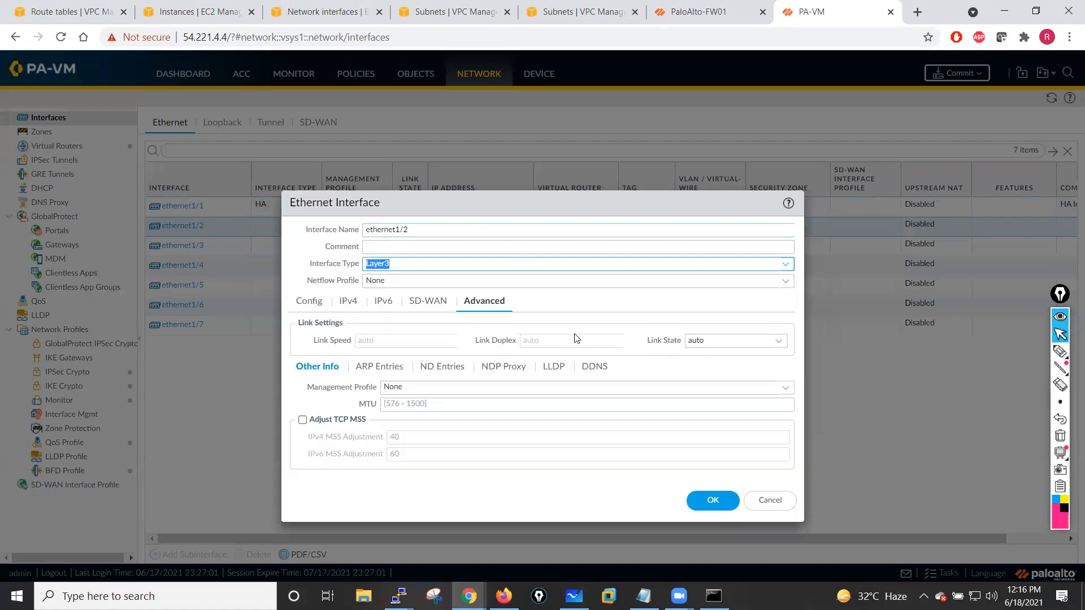
{"action": "left_click", "coordinate": [771, 341]}
{"action": "left_click", "coordinate": [716, 375]}
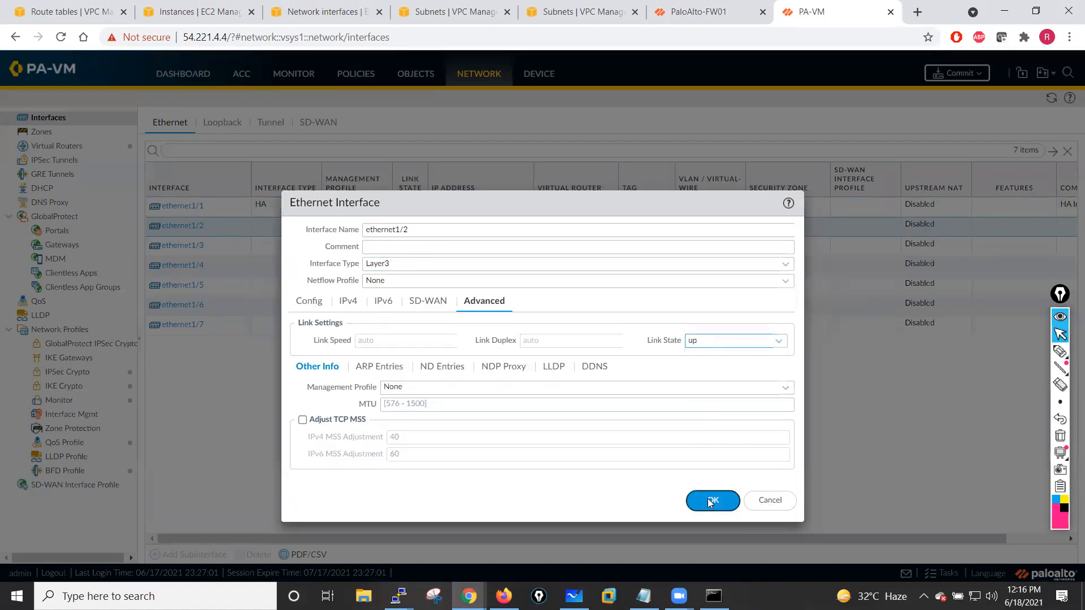
{"action": "left_click", "coordinate": [710, 500]}
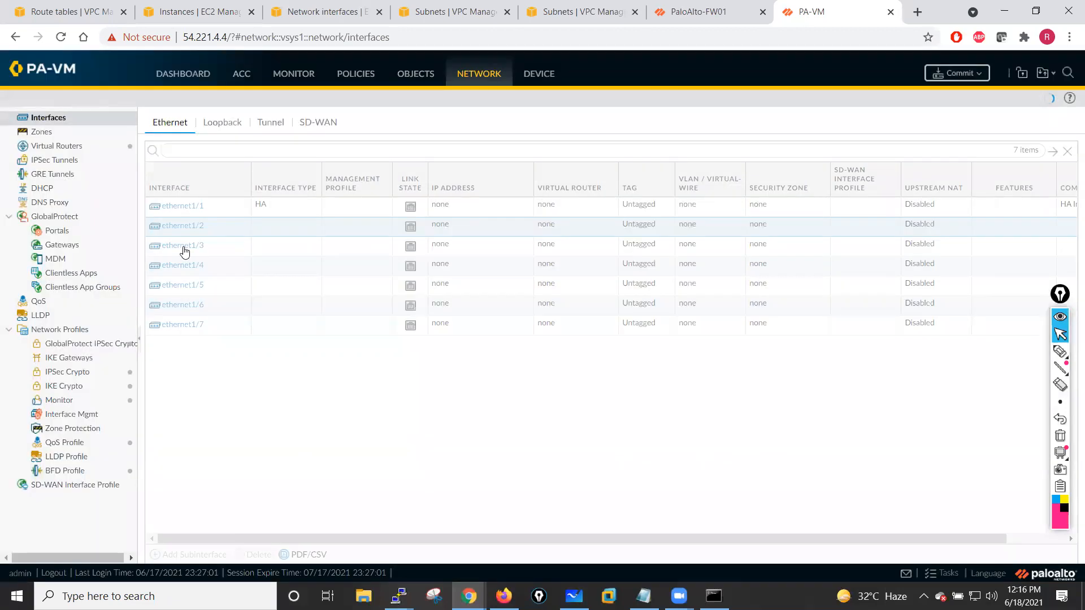
- Change ethernet1/3 to a Layer3 interface with link state up and save
{"action": "left_click", "coordinate": [182, 246]}
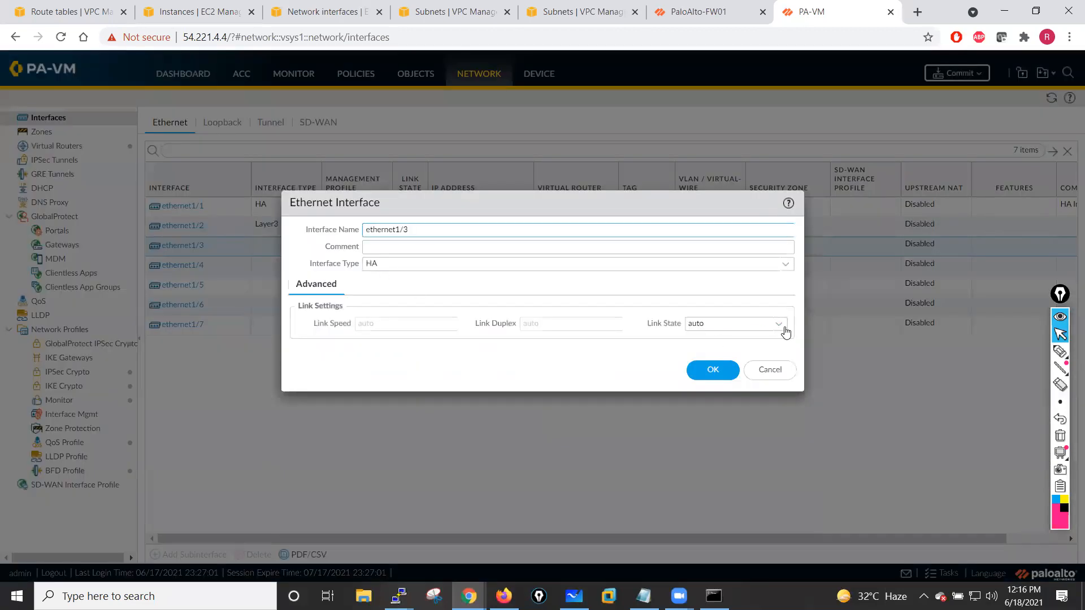
{"action": "left_click", "coordinate": [782, 326]}
{"action": "left_click", "coordinate": [700, 365]}
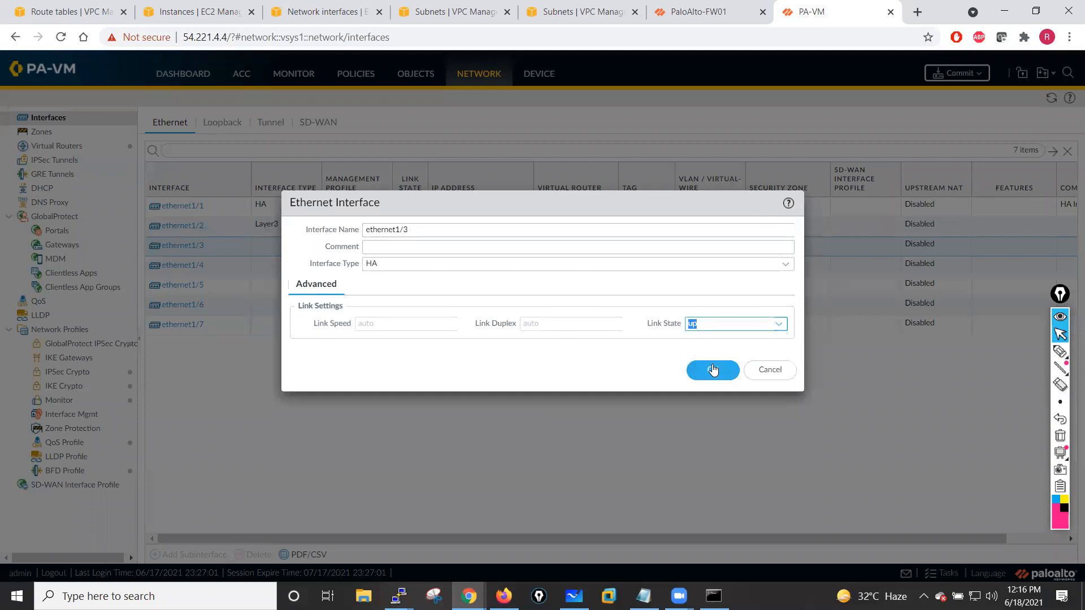
{"action": "left_click", "coordinate": [490, 268]}
{"action": "left_click", "coordinate": [788, 268]}
{"action": "left_click", "coordinate": [412, 297]}
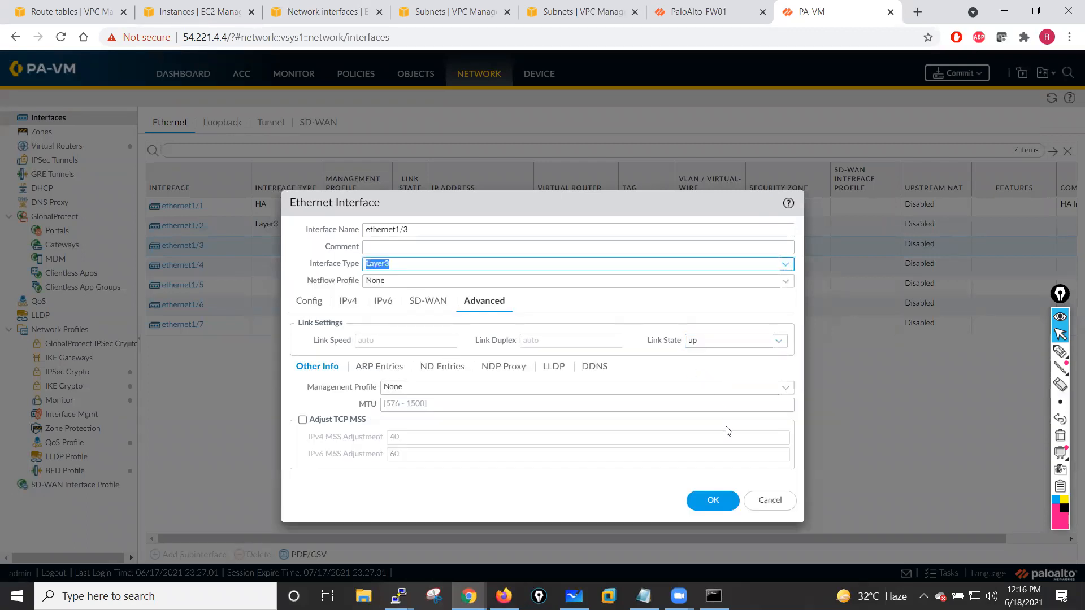
{"action": "left_click", "coordinate": [713, 500]}
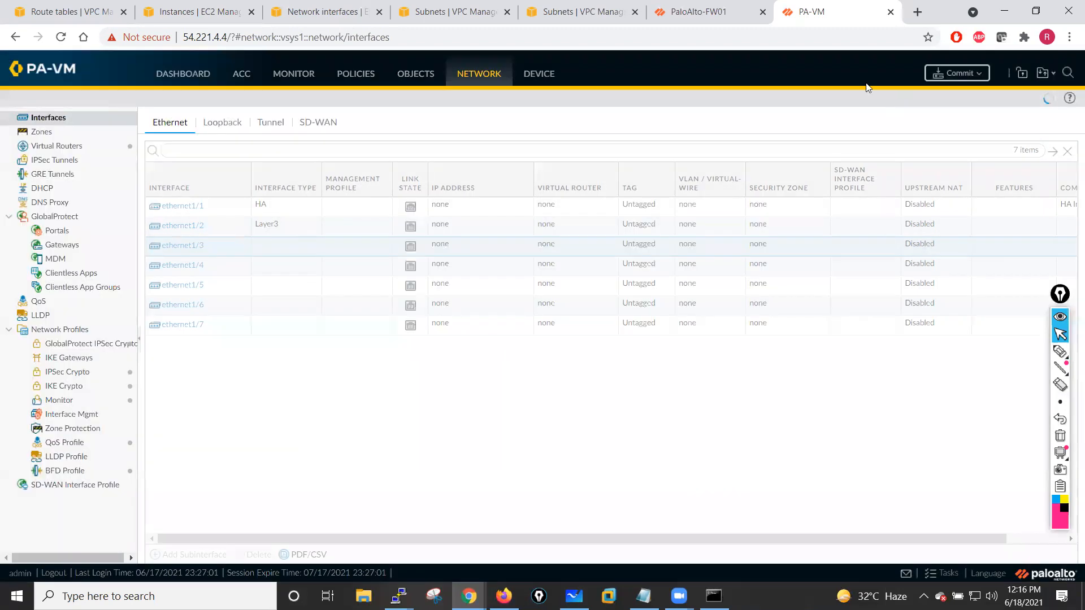
- Inspect the HA1 control link port options in High Availability communications without changing them
{"action": "left_click", "coordinate": [537, 75]}
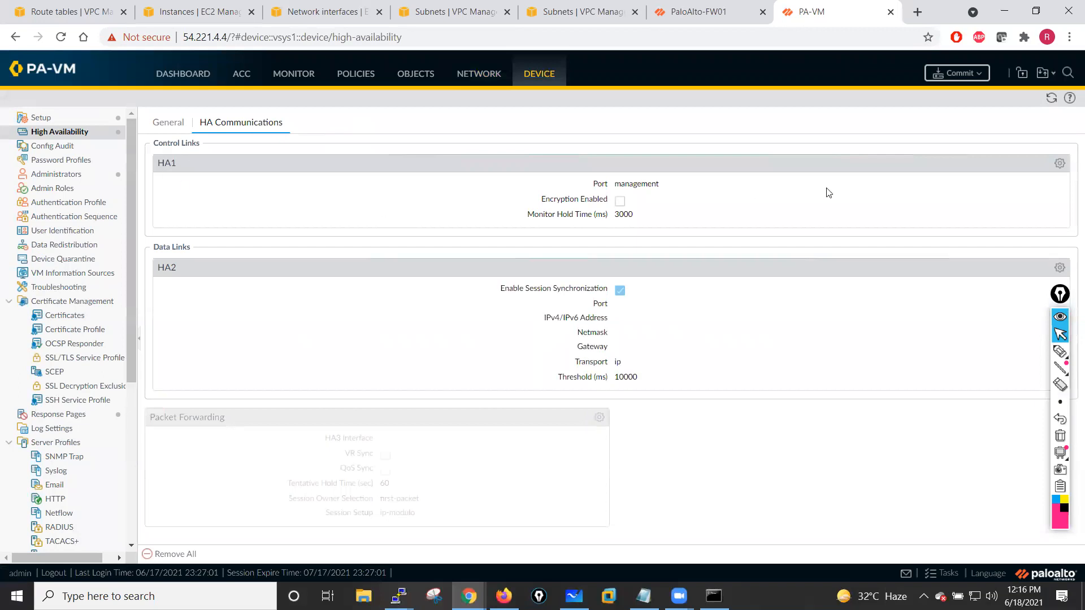
{"action": "left_click", "coordinate": [1059, 164]}
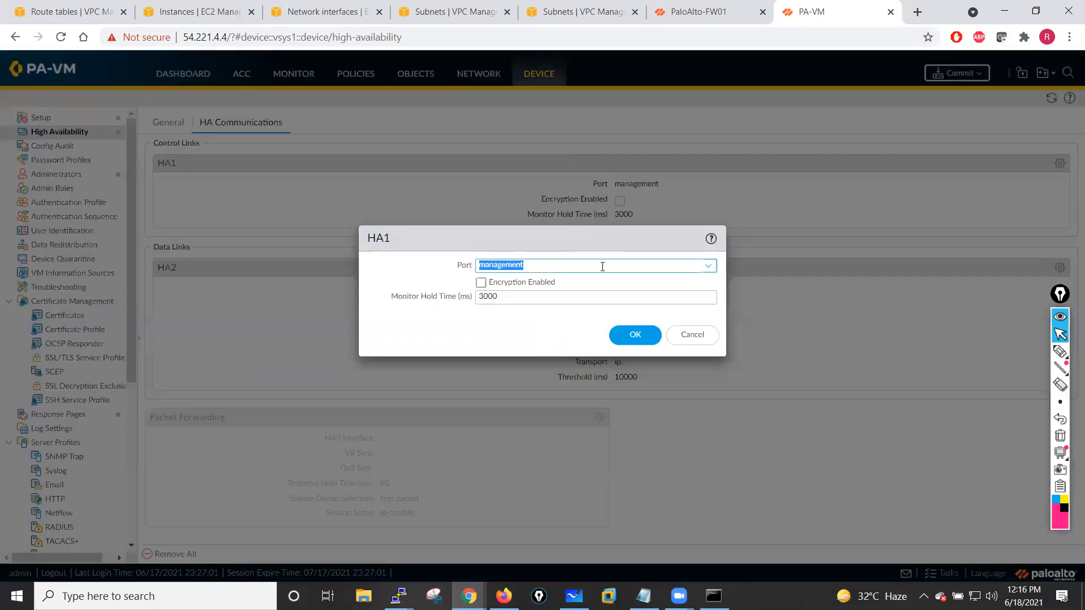
{"action": "left_click", "coordinate": [708, 268]}
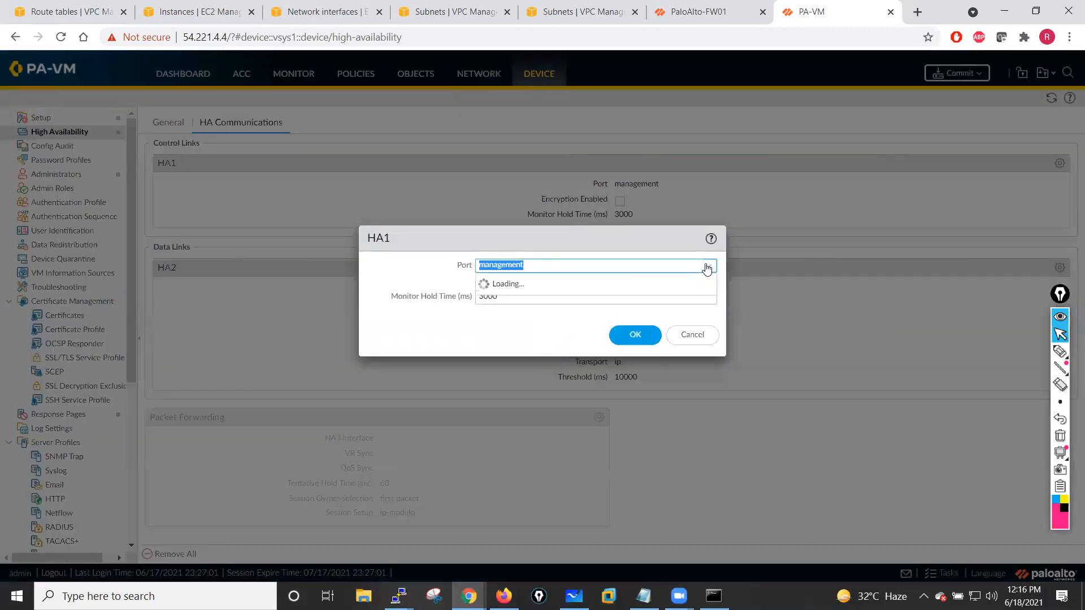
{"action": "left_click", "coordinate": [421, 281]}
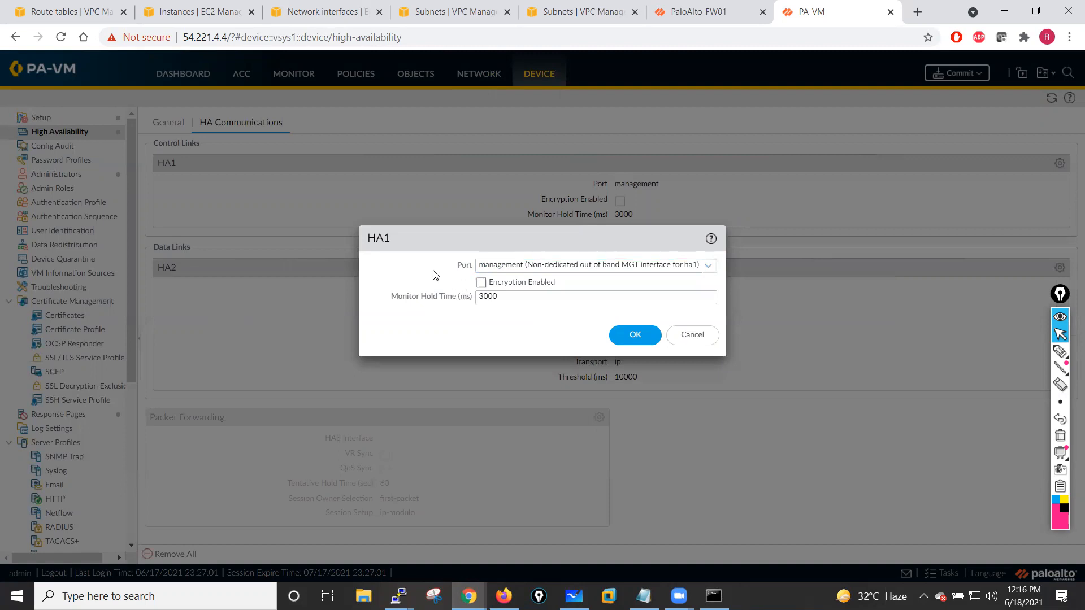
{"action": "left_click", "coordinate": [691, 335]}
- Commit the pending configuration on the second firewall
{"action": "left_click", "coordinate": [956, 76]}
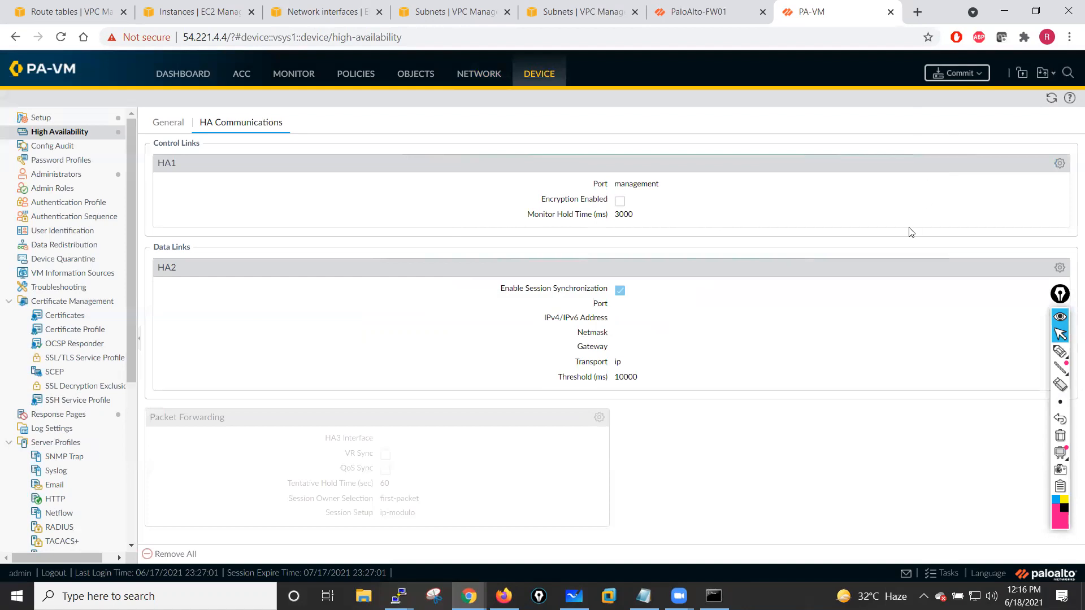
{"action": "left_click", "coordinate": [666, 472]}
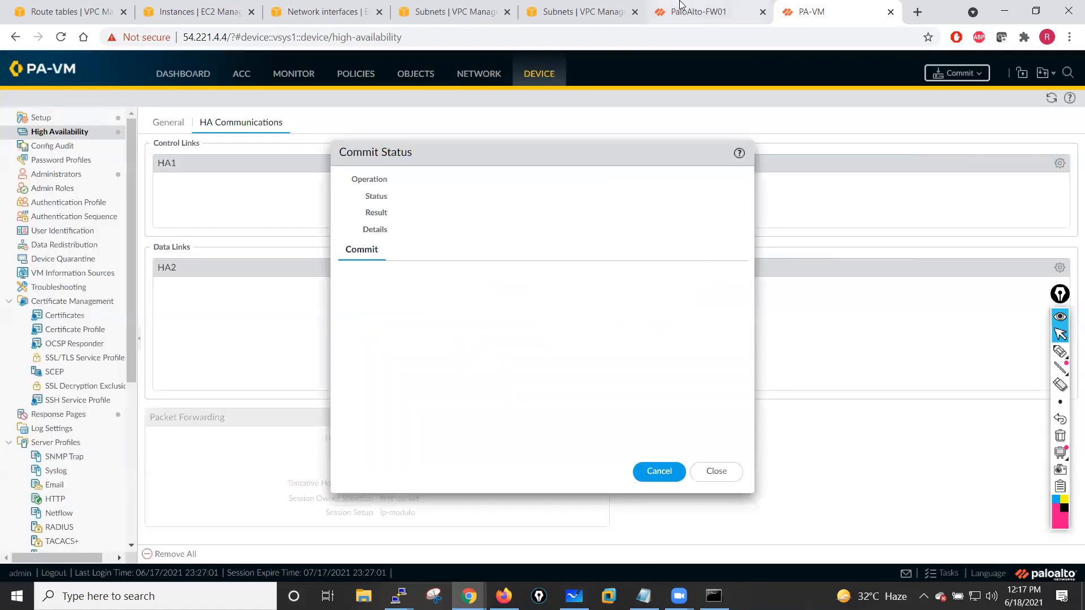
- Switch to the first firewall, dismiss the welcome and telemetry dialogs, and open its network interfaces
{"action": "left_click", "coordinate": [690, 11]}
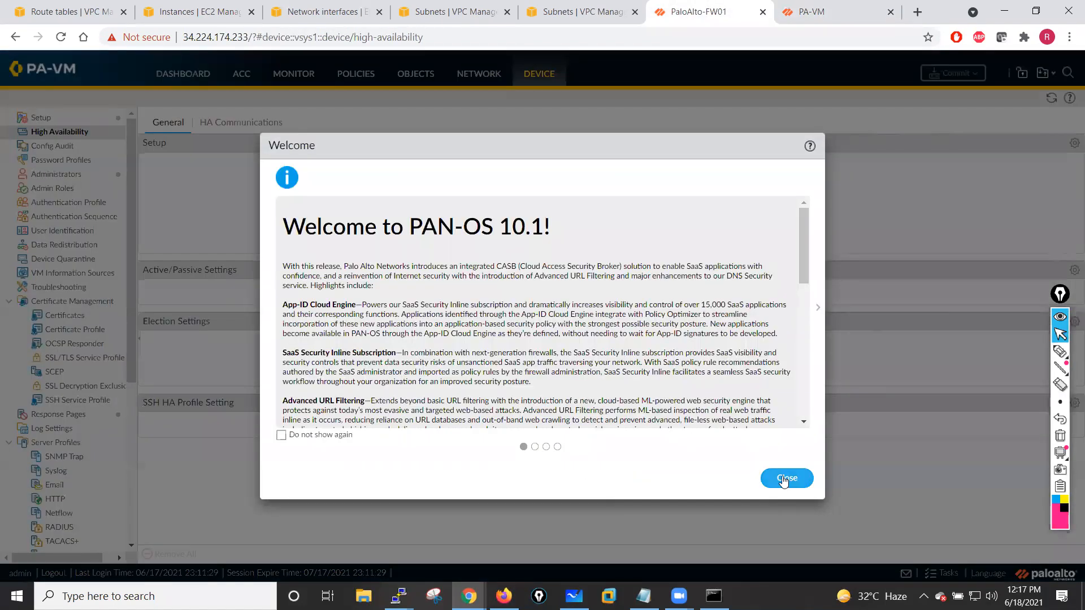
{"action": "key", "text": "Escape"}
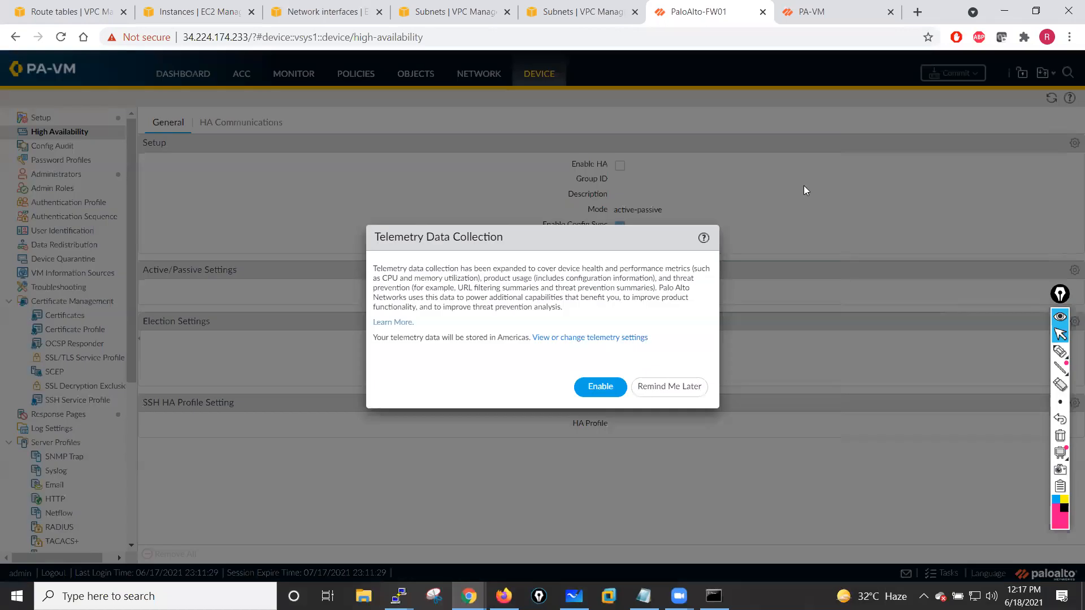
{"action": "left_click", "coordinate": [670, 386]}
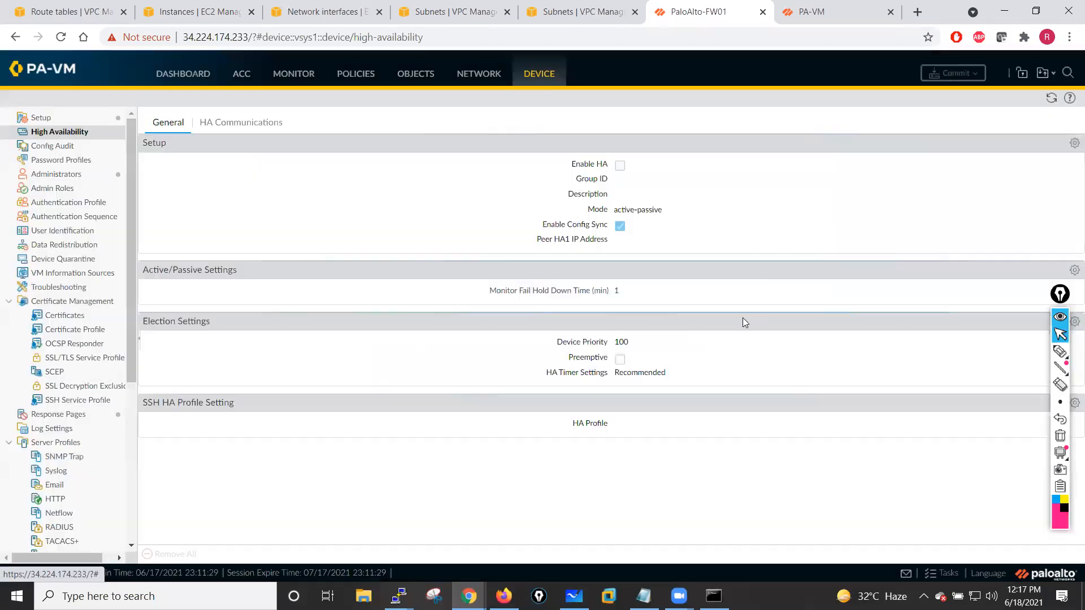
{"action": "left_click", "coordinate": [472, 77]}
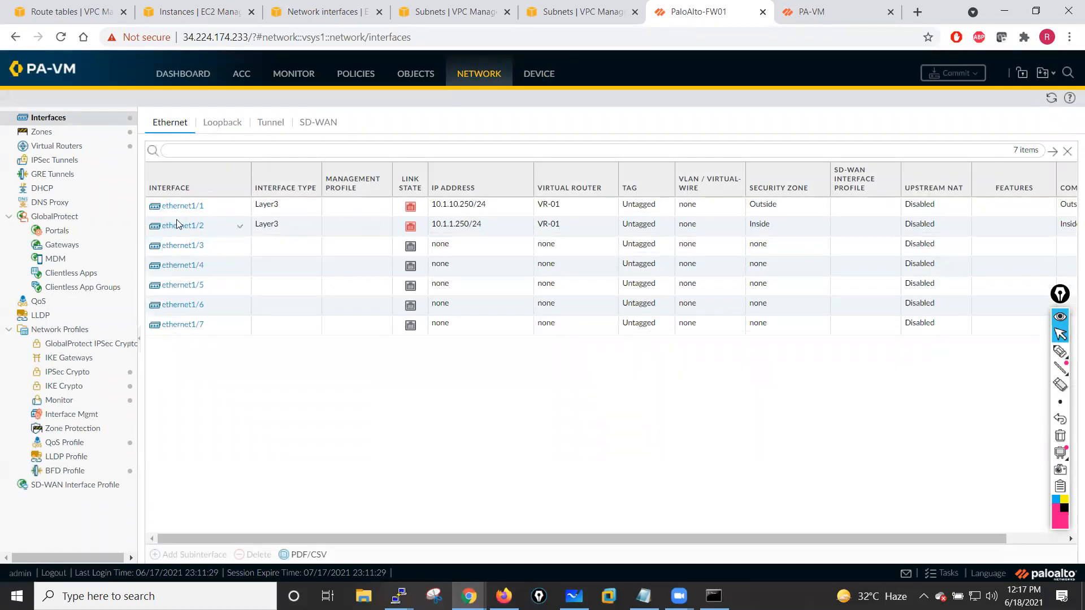
- Change ethernet1/1 on the first firewall to an HA interface with comment HA Interface
{"action": "left_click", "coordinate": [174, 207]}
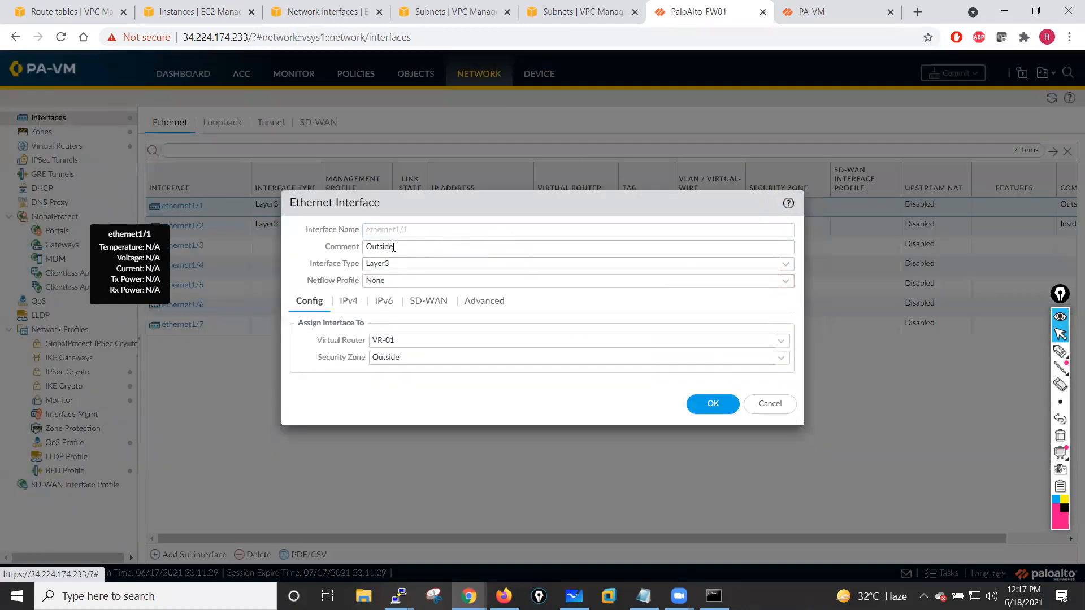
{"action": "left_click", "coordinate": [439, 247]}
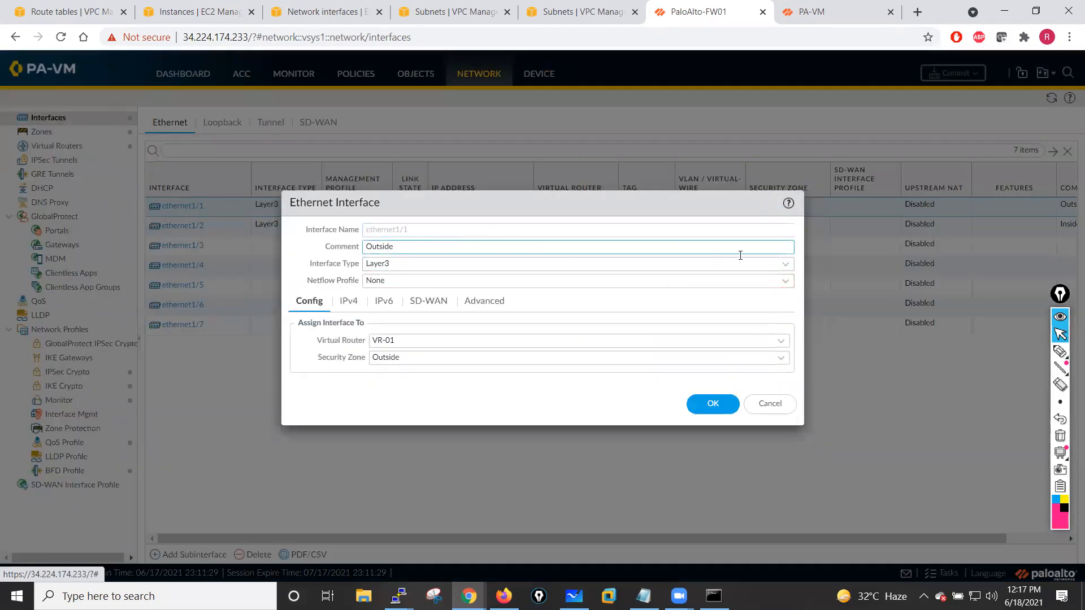
{"action": "left_click", "coordinate": [786, 265]}
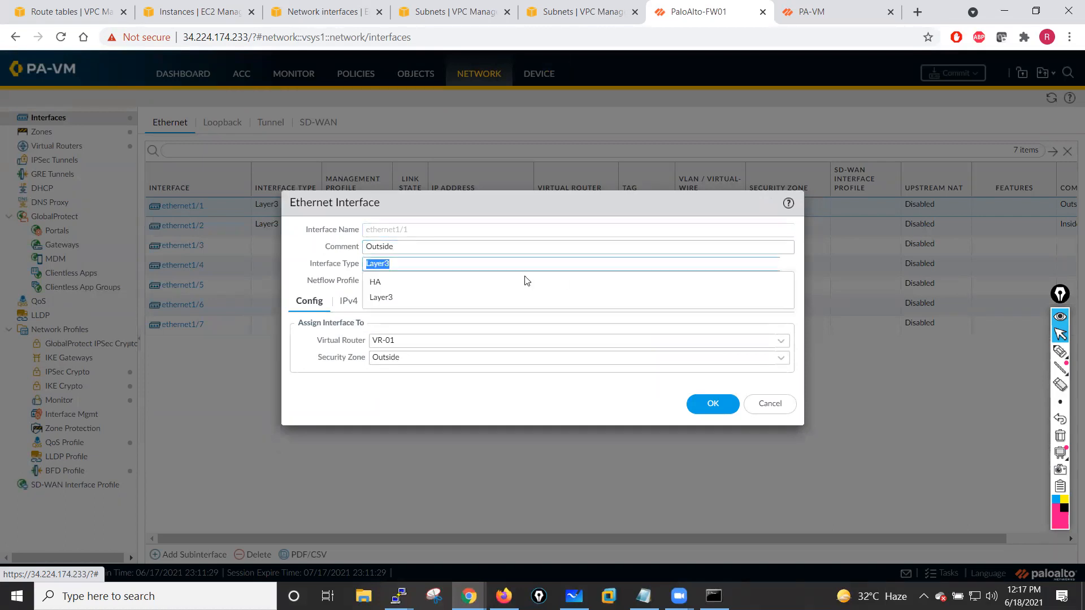
{"action": "left_click", "coordinate": [384, 288]}
{"action": "left_click", "coordinate": [714, 372]}
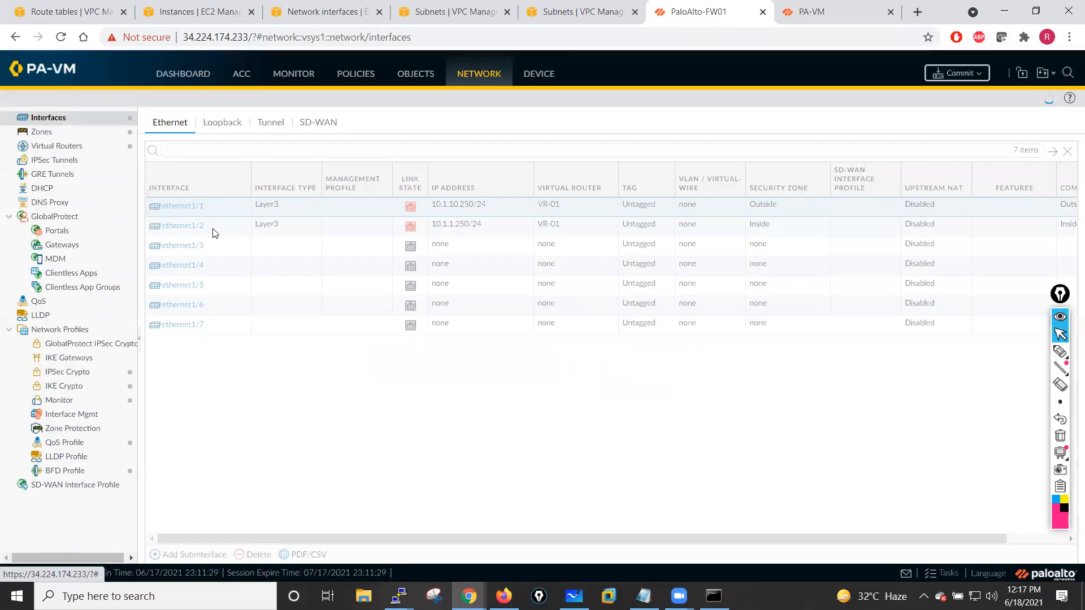
{"action": "left_click", "coordinate": [427, 225]}
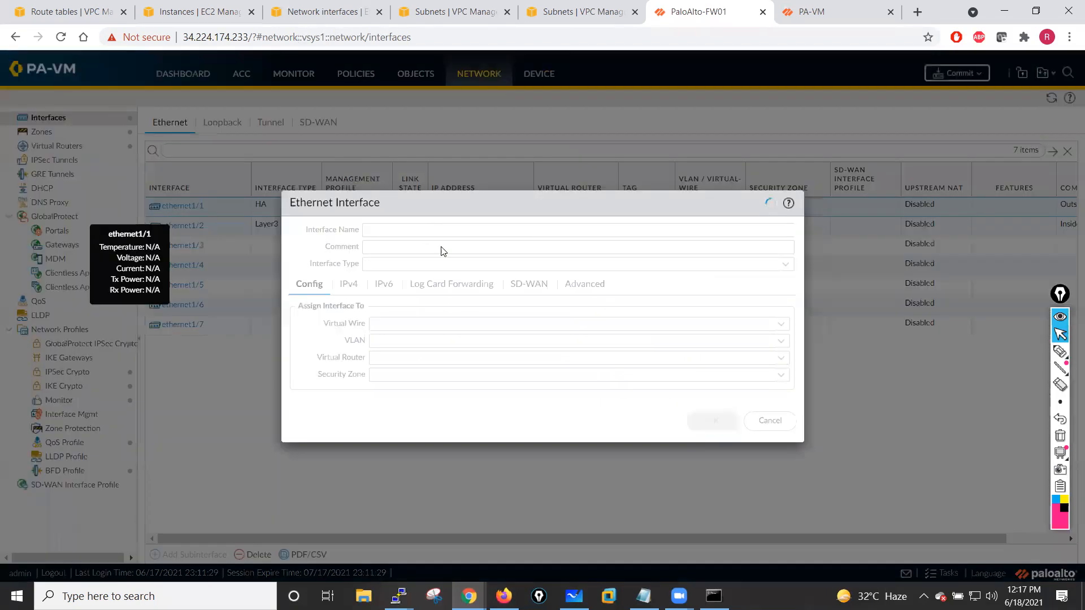
{"action": "left_click", "coordinate": [344, 248]}
{"action": "type", "text": "HA Interface"}
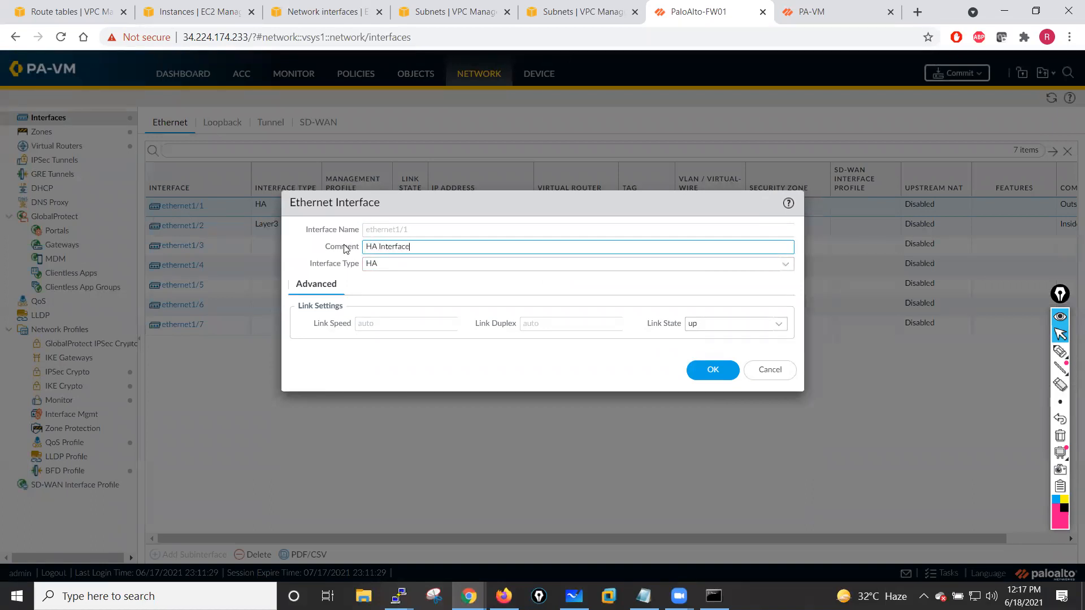
{"action": "left_click", "coordinate": [714, 371]}
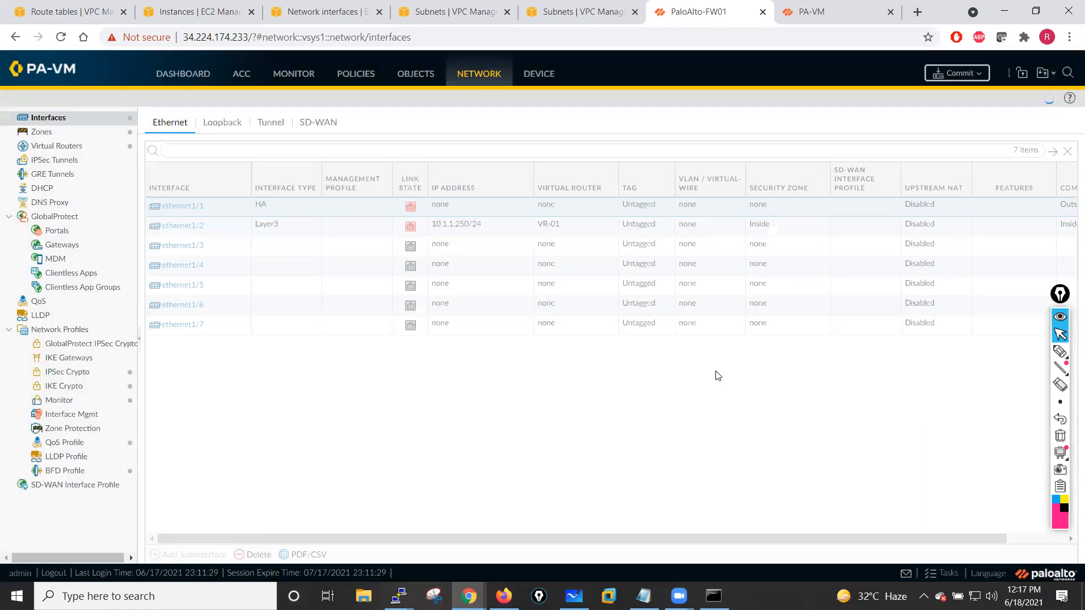
- Set ethernet1/2's comment to Outside and its security zone to Outside
{"action": "left_click", "coordinate": [182, 226]}
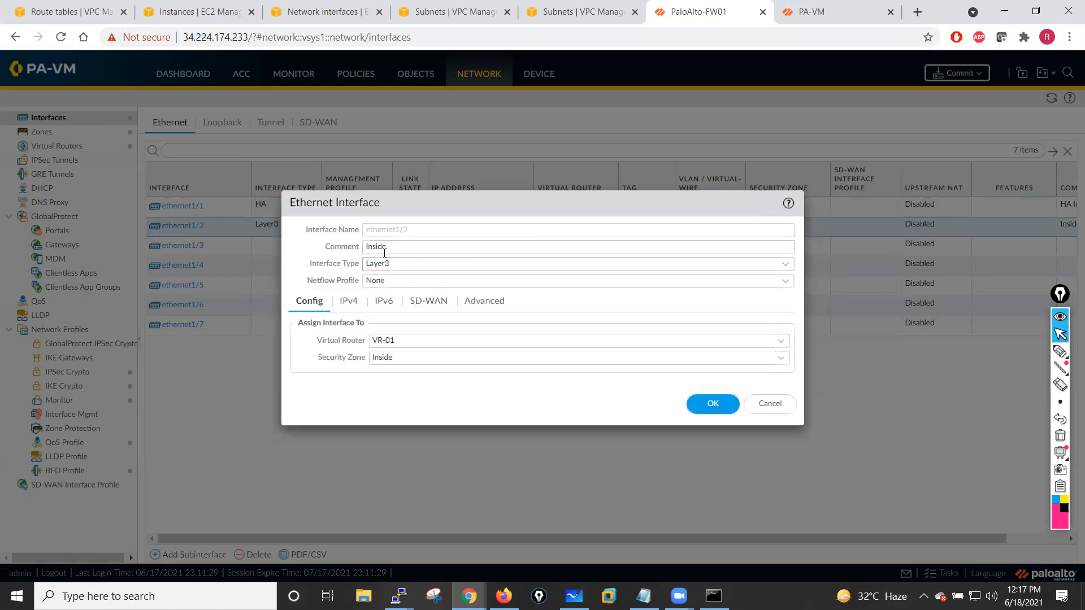
{"action": "left_click_drag", "start_coordinate": [402, 246], "coordinate": [341, 247]}
{"action": "type", "text": "Out"}
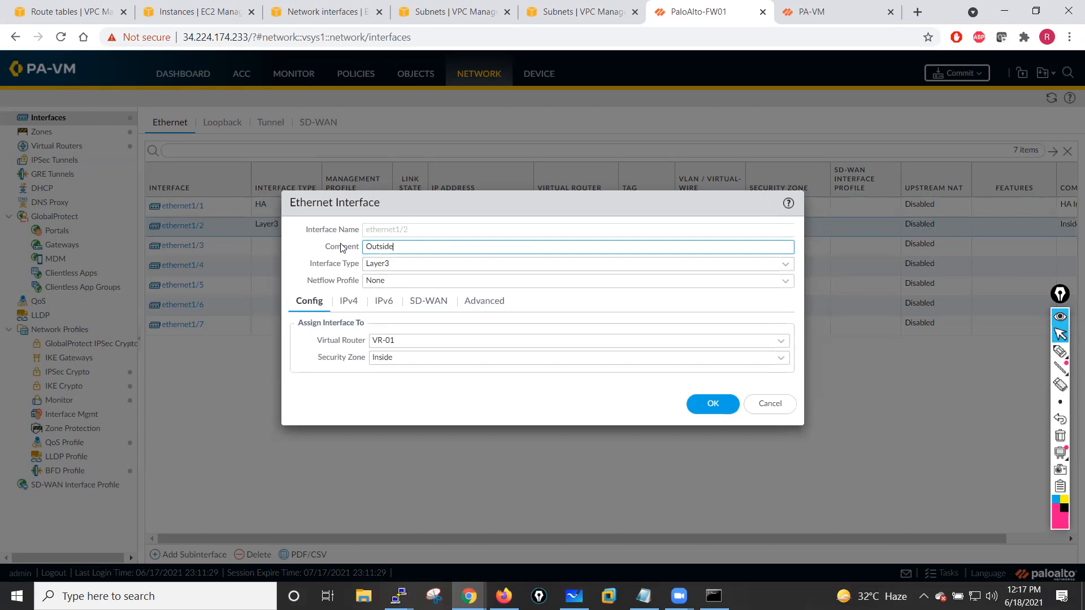
{"action": "left_click", "coordinate": [780, 358]}
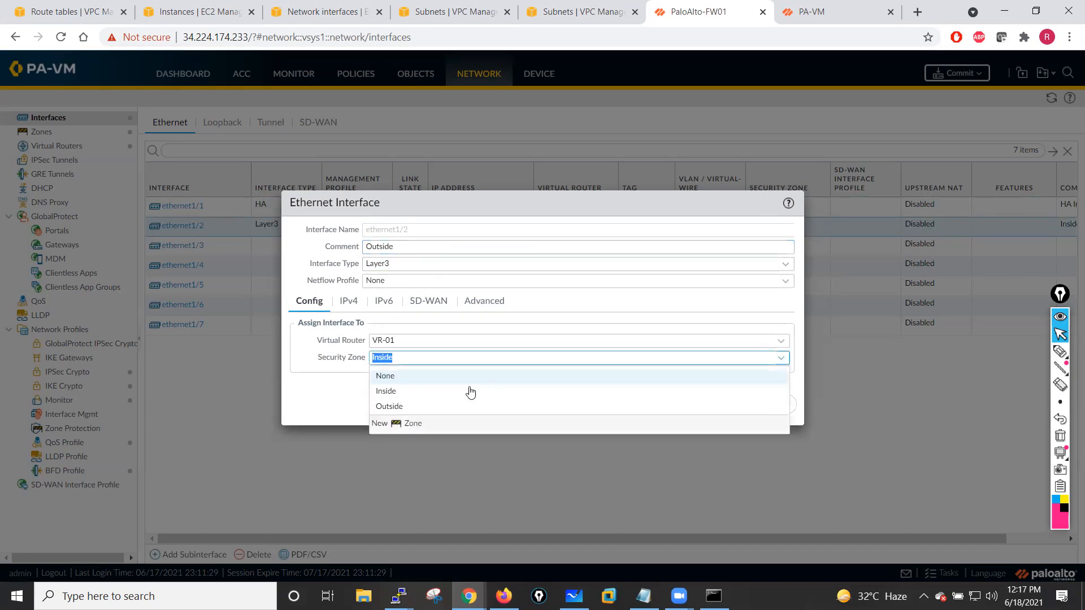
{"action": "left_click", "coordinate": [388, 407]}
- Replace ethernet1/2's IPv4 address with 10.1.10.250/24 and save the interface
{"action": "left_click", "coordinate": [348, 301]}
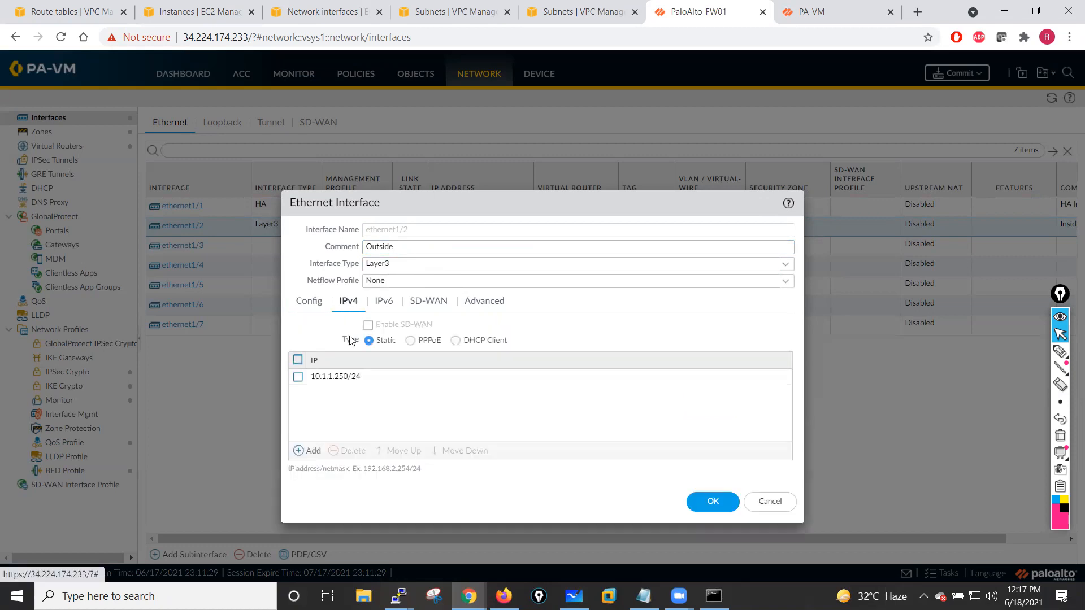
{"action": "left_click", "coordinate": [297, 377]}
{"action": "left_click", "coordinate": [347, 450]}
{"action": "left_click", "coordinate": [310, 451]}
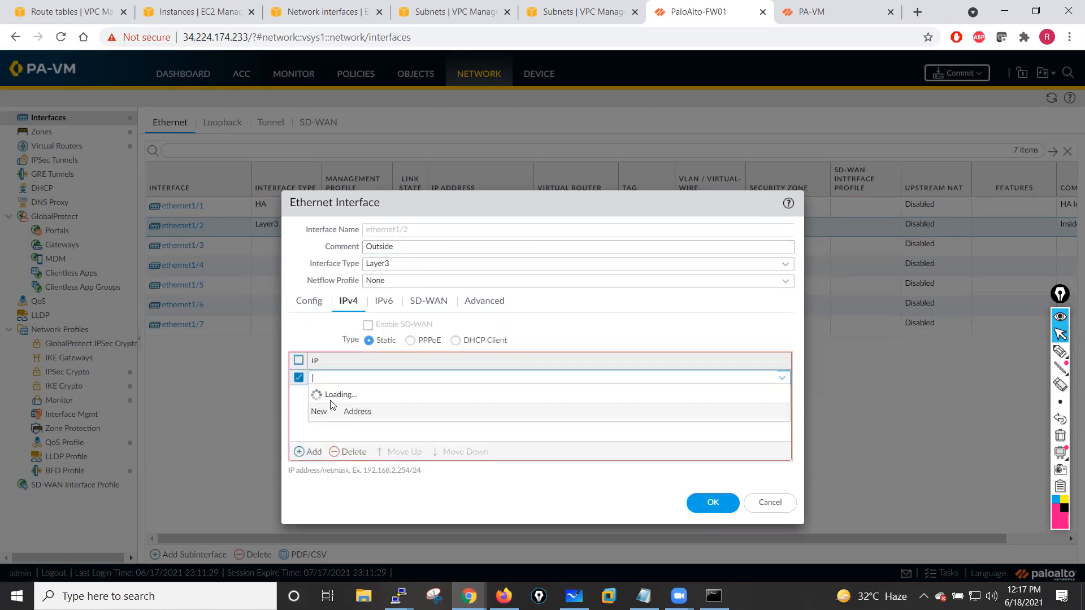
{"action": "type", "text": "110"}
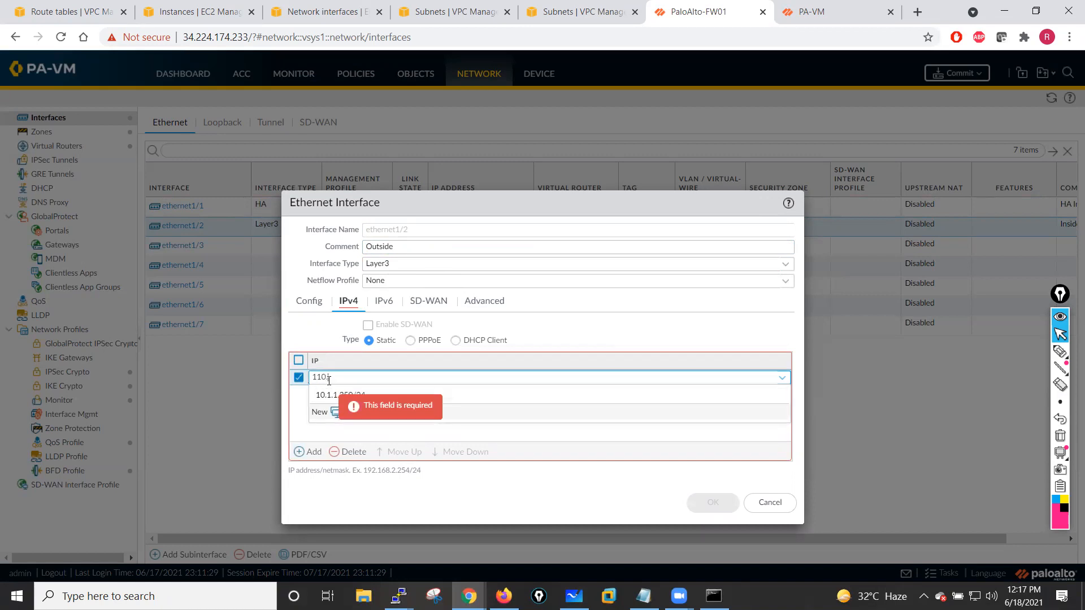
{"action": "type", "text": "0.1.10.250/24"}
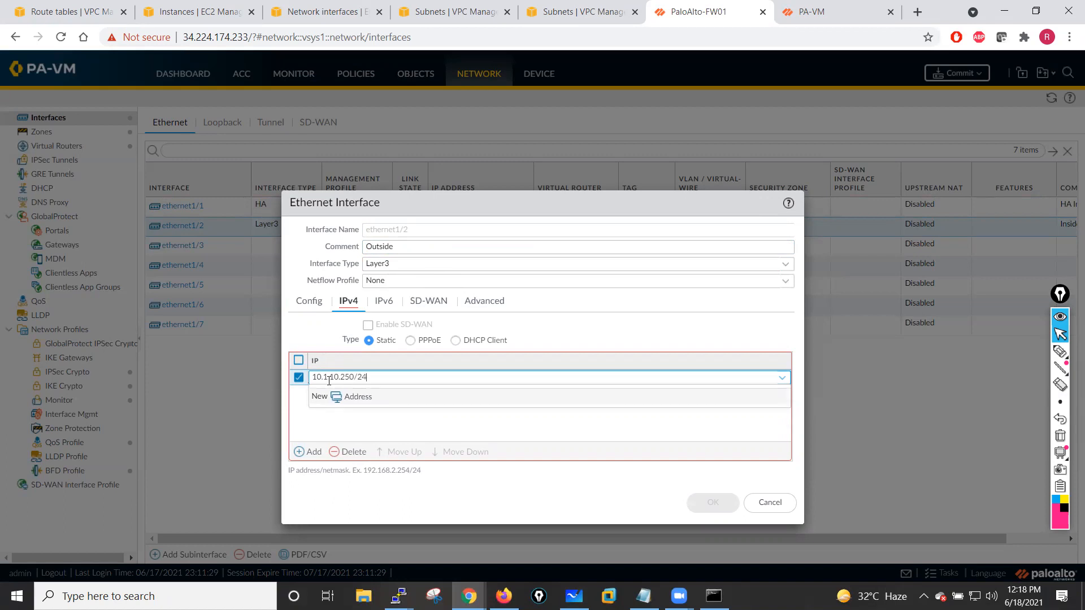
{"action": "left_click", "coordinate": [321, 437]}
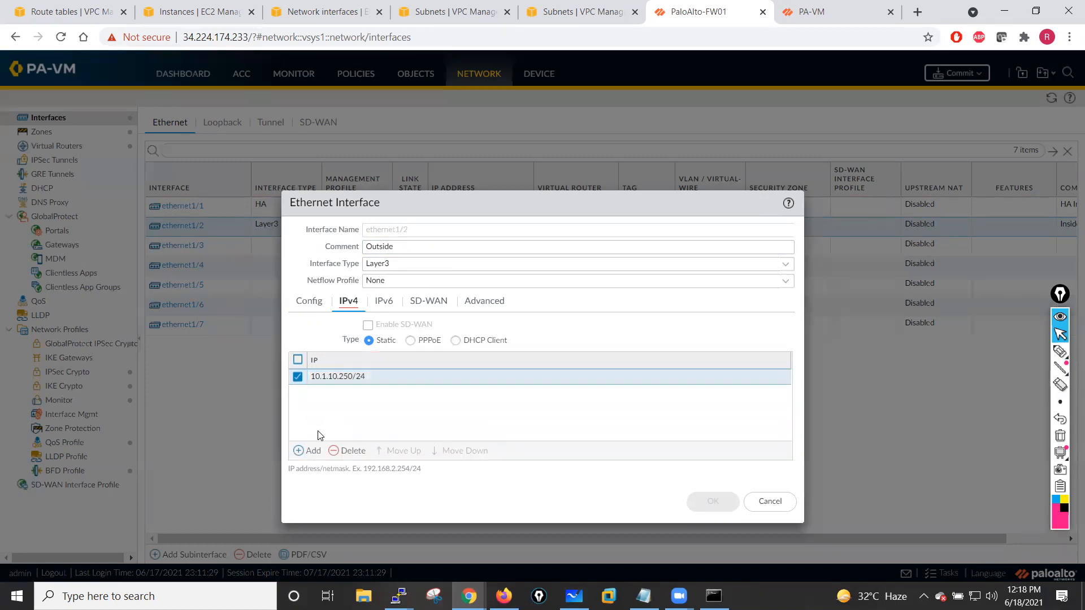
{"action": "left_click", "coordinate": [710, 498]}
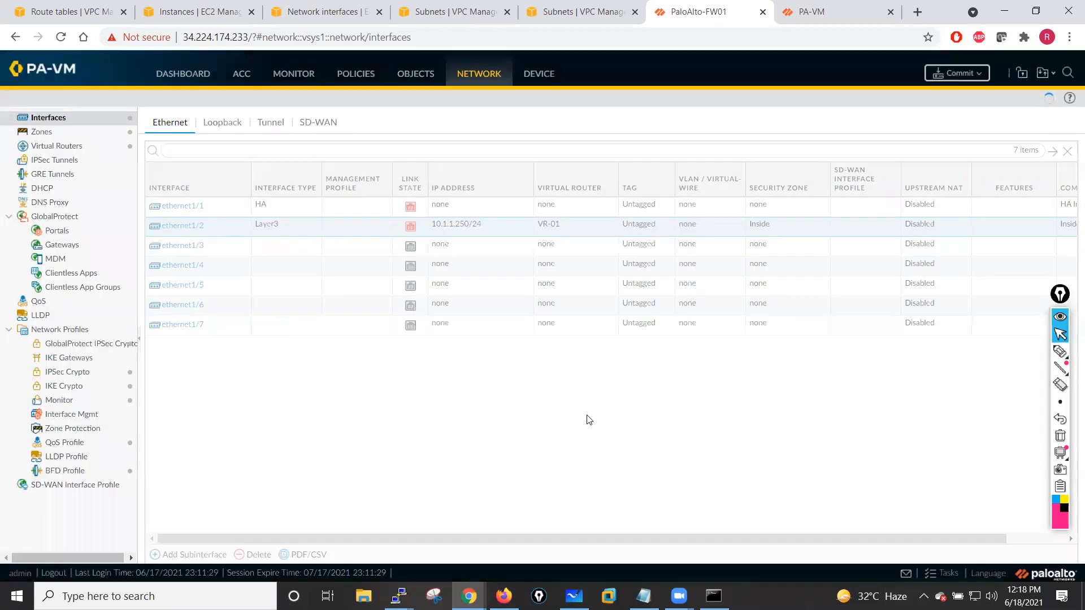
- Change ethernet1/3 on the first firewall to a Layer3 interface with the comment Inside
{"action": "left_click", "coordinate": [179, 245]}
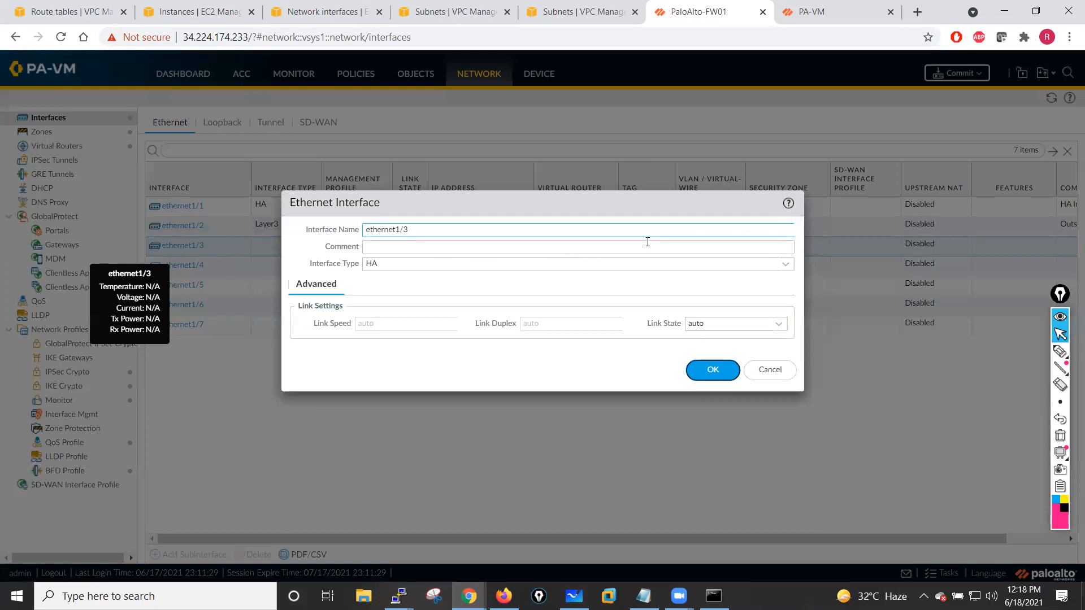
{"action": "left_click", "coordinate": [783, 265]}
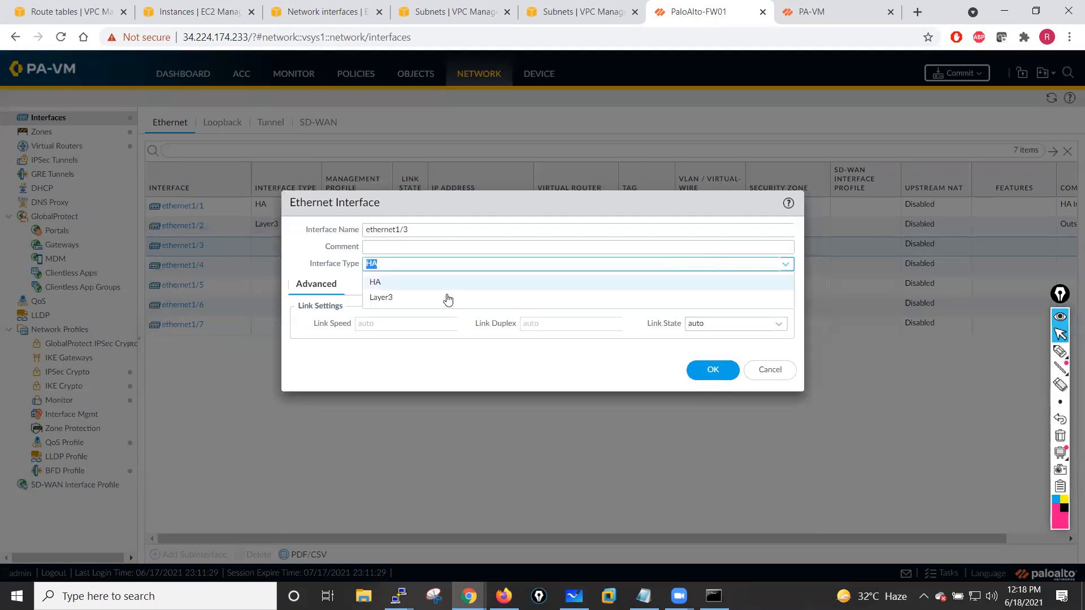
{"action": "left_click", "coordinate": [388, 247]}
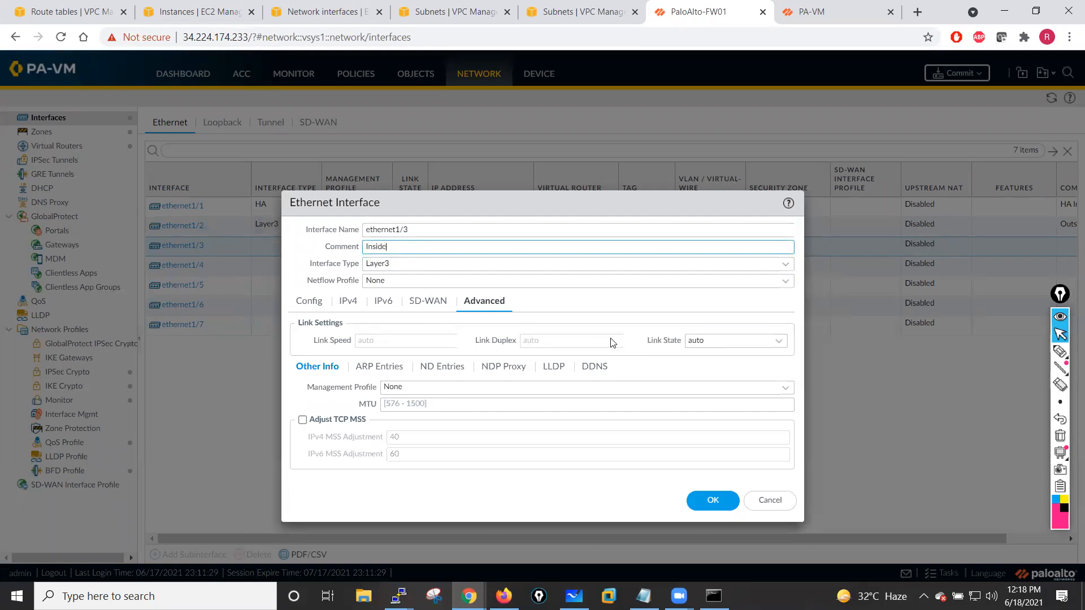
{"action": "left_click", "coordinate": [763, 342]}
{"action": "left_click", "coordinate": [779, 340]}
{"action": "left_click", "coordinate": [703, 373]}
- Add the static IPv4 address 10.1.1.250/24 to ethernet1/3
{"action": "left_click", "coordinate": [349, 302]}
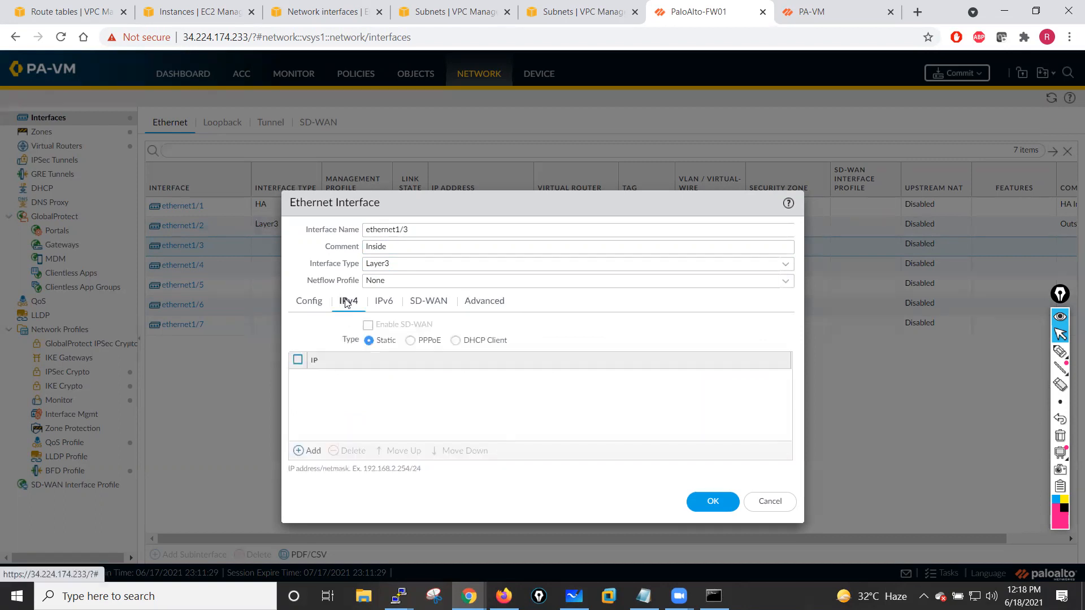
{"action": "left_click", "coordinate": [310, 450]}
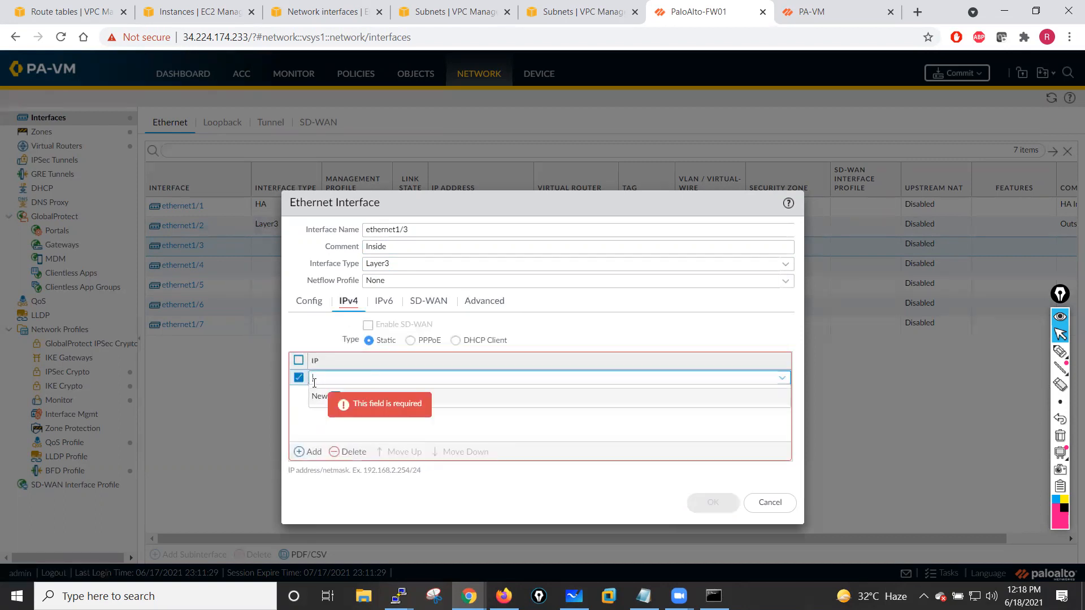
{"action": "type", "text": "10.1.1.250/24"}
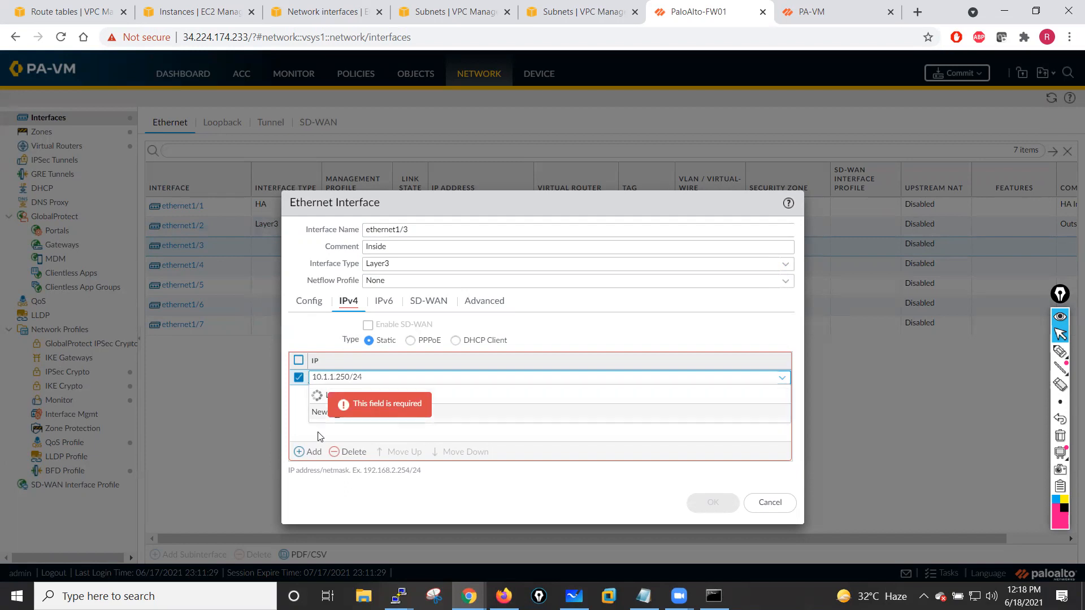
{"action": "left_click", "coordinate": [319, 436]}
- Assign ethernet1/3 to virtual router VR-01 and security zone Inside, and save the interface
{"action": "left_click", "coordinate": [303, 309]}
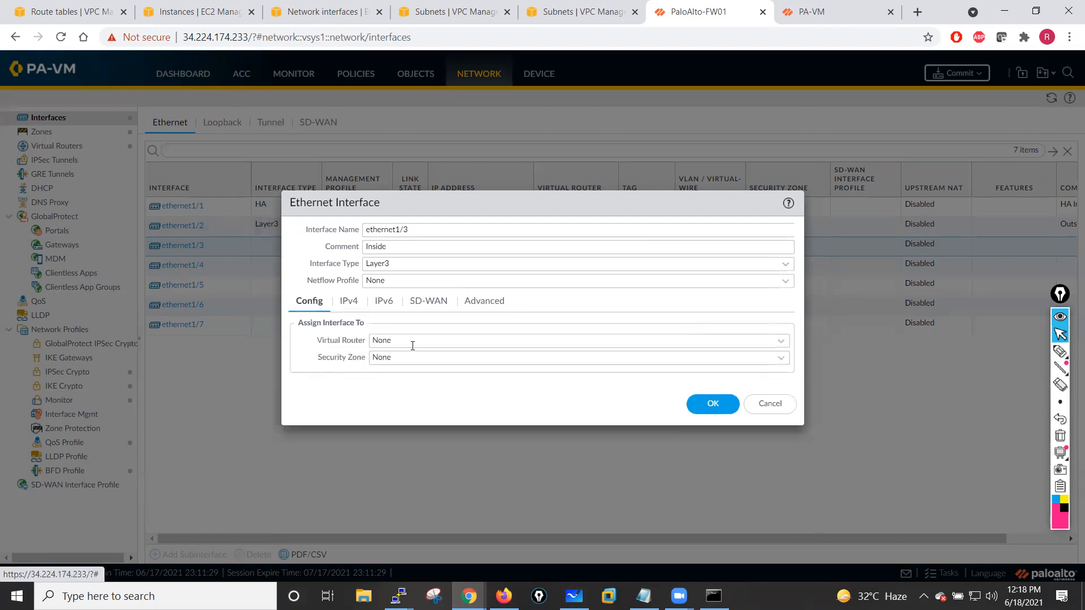
{"action": "left_click", "coordinate": [782, 341]}
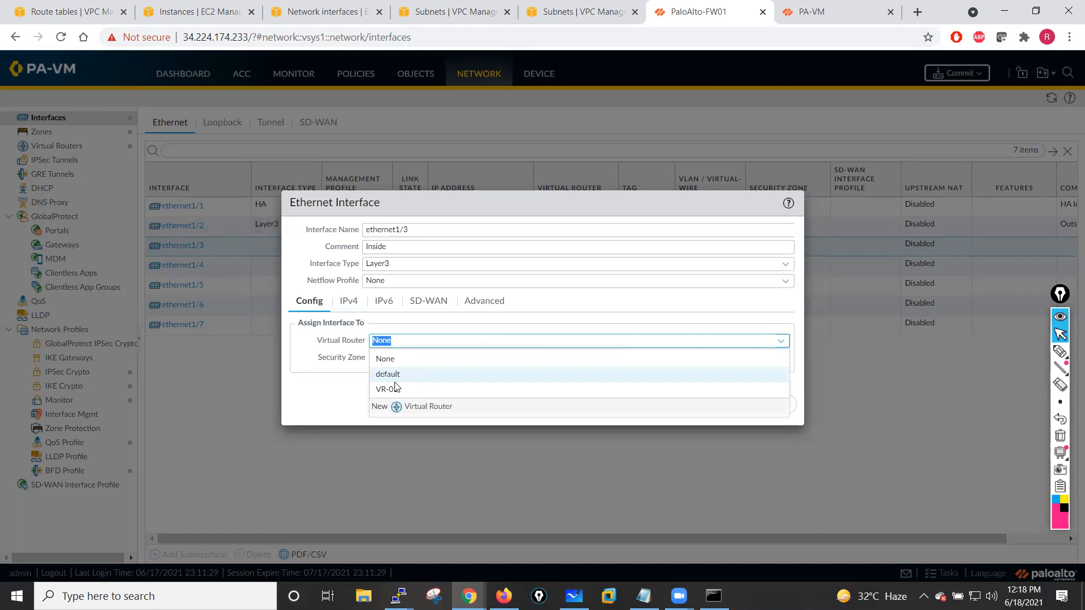
{"action": "left_click", "coordinate": [388, 389]}
{"action": "left_click", "coordinate": [782, 358]}
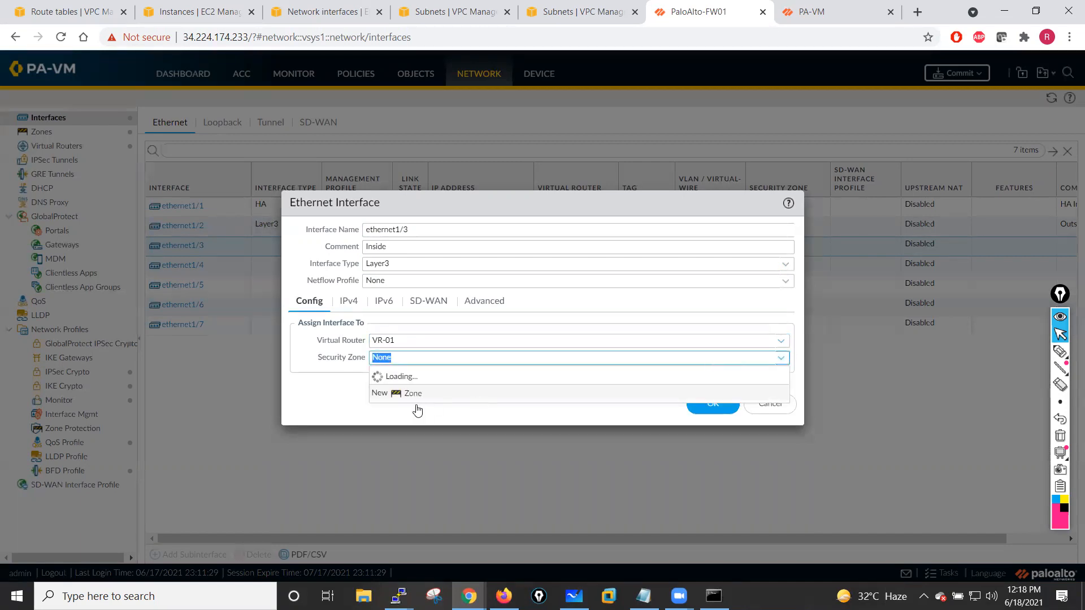
{"action": "left_click", "coordinate": [396, 391]}
{"action": "left_click", "coordinate": [714, 405]}
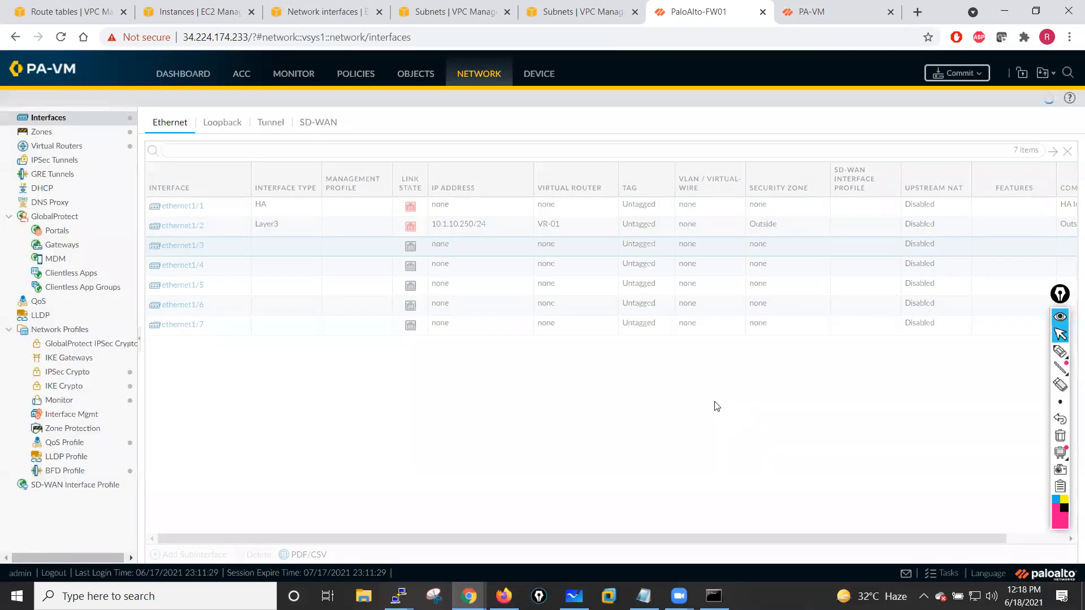
- Commit the first firewall's configuration
{"action": "left_click", "coordinate": [964, 76]}
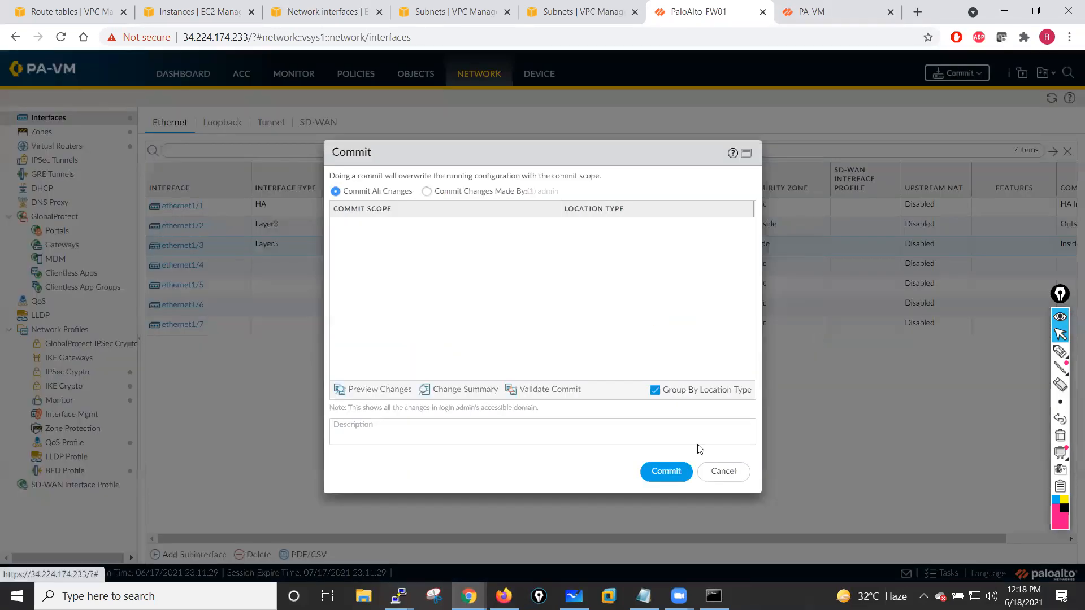
{"action": "key", "text": "Return"}
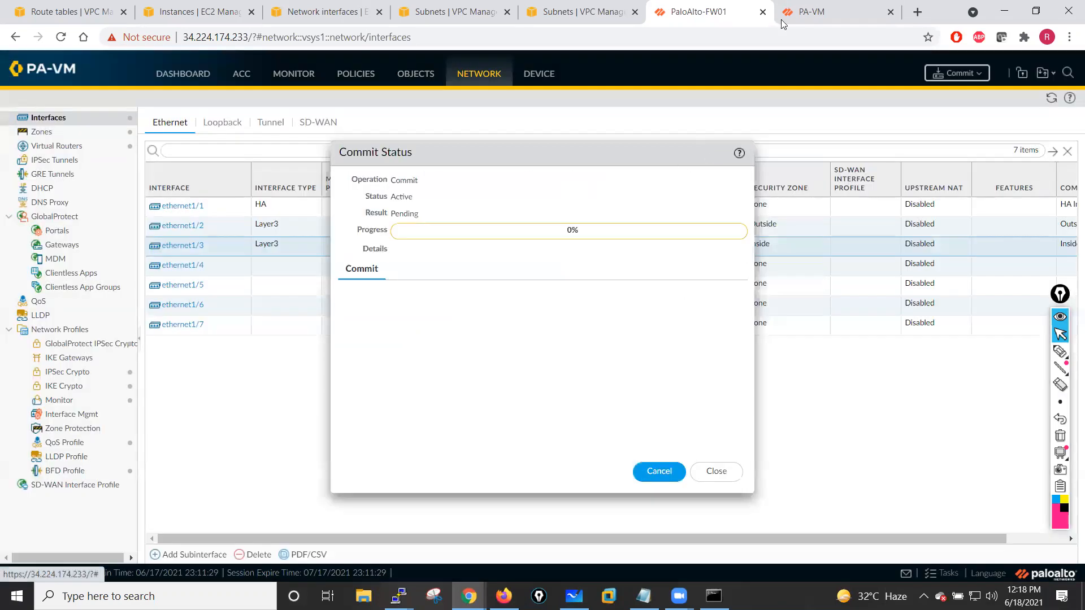
- Switch to the second firewall and review its HA1 control link port settings without changing them
{"action": "left_click", "coordinate": [819, 8]}
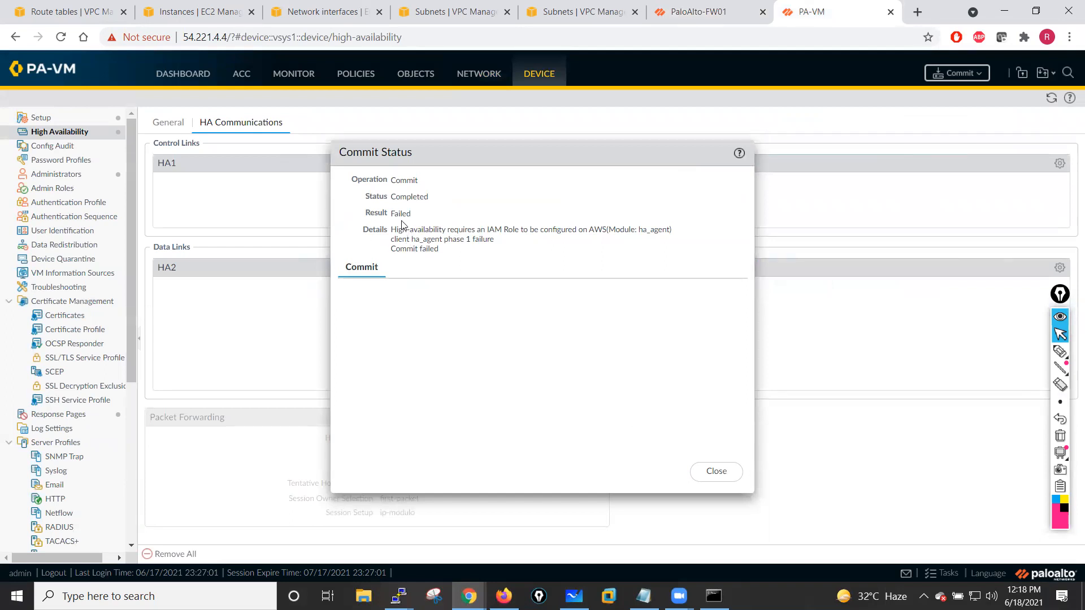
{"action": "left_click", "coordinate": [720, 472]}
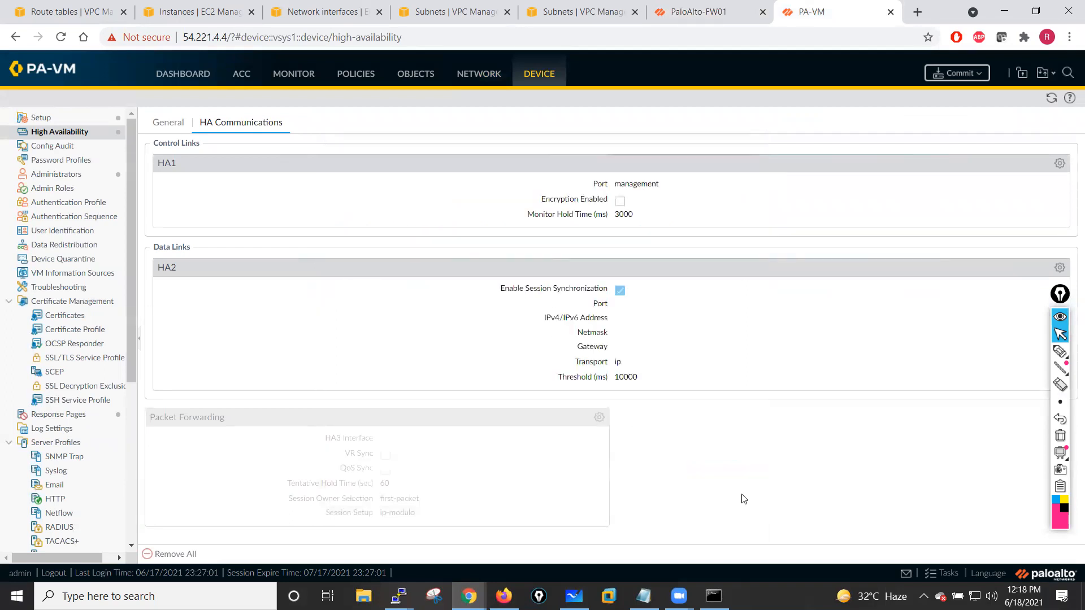
{"action": "left_click", "coordinate": [1060, 164]}
{"action": "left_click", "coordinate": [706, 273]}
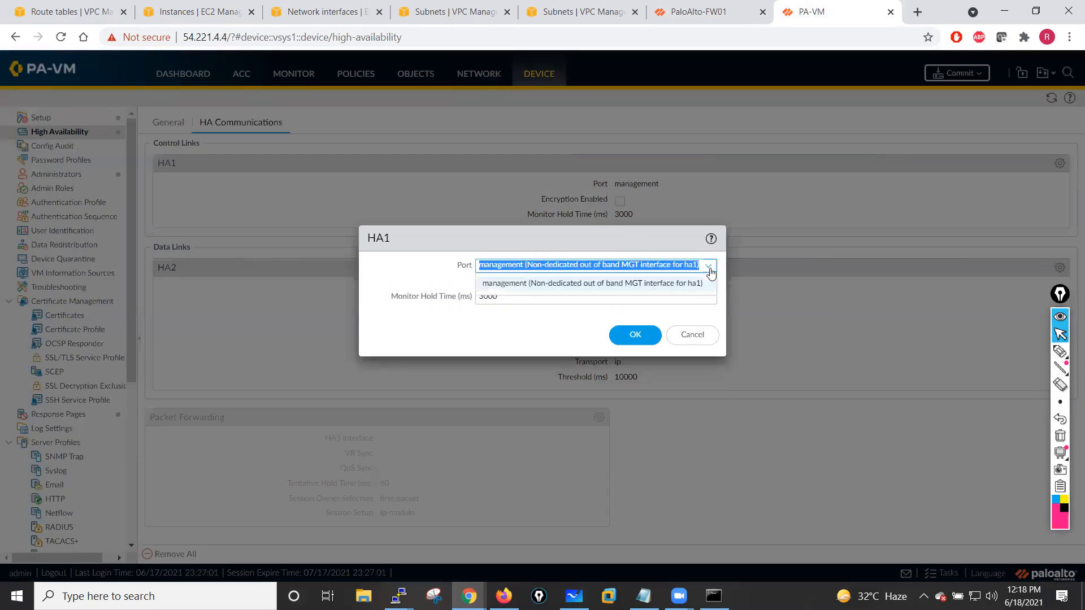
{"action": "left_click", "coordinate": [701, 281]}
{"action": "left_click", "coordinate": [692, 339]}
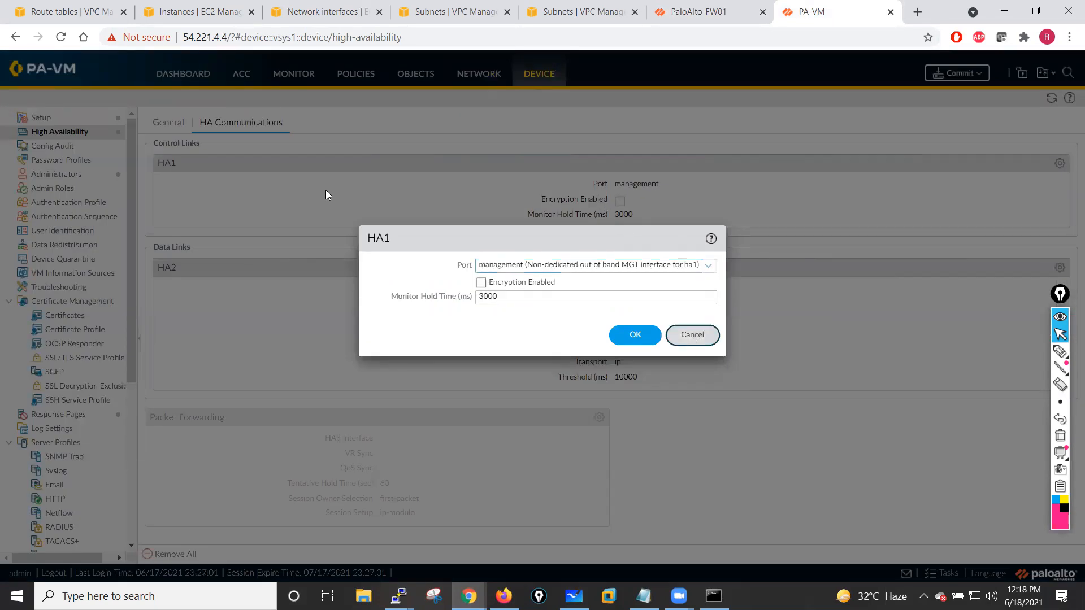
- Reconfirm the second firewall's HA general setup and commit its configuration
{"action": "left_click", "coordinate": [162, 123]}
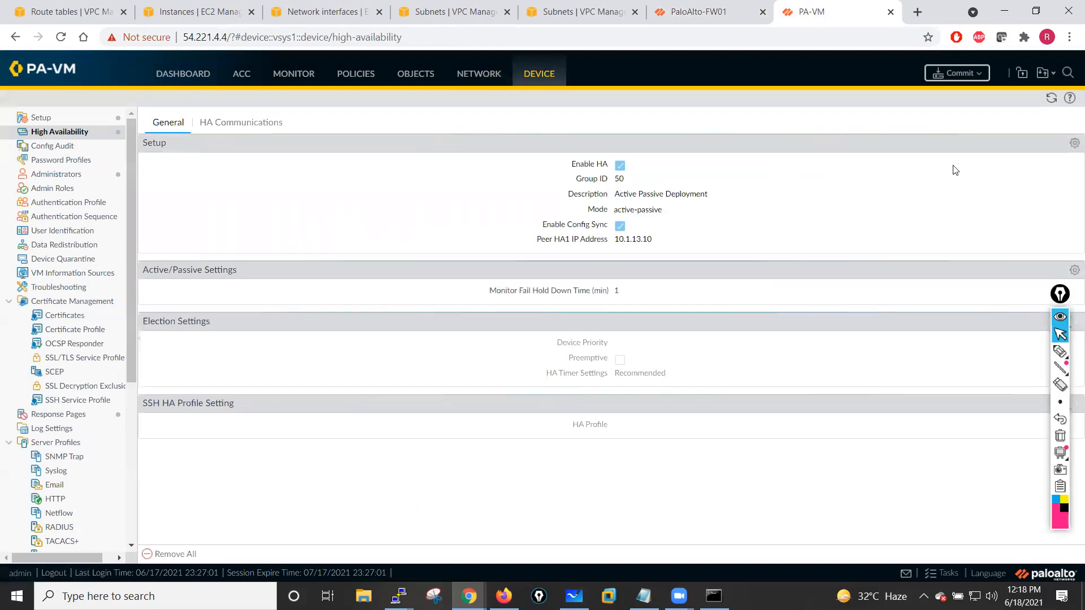
{"action": "left_click", "coordinate": [1073, 144]}
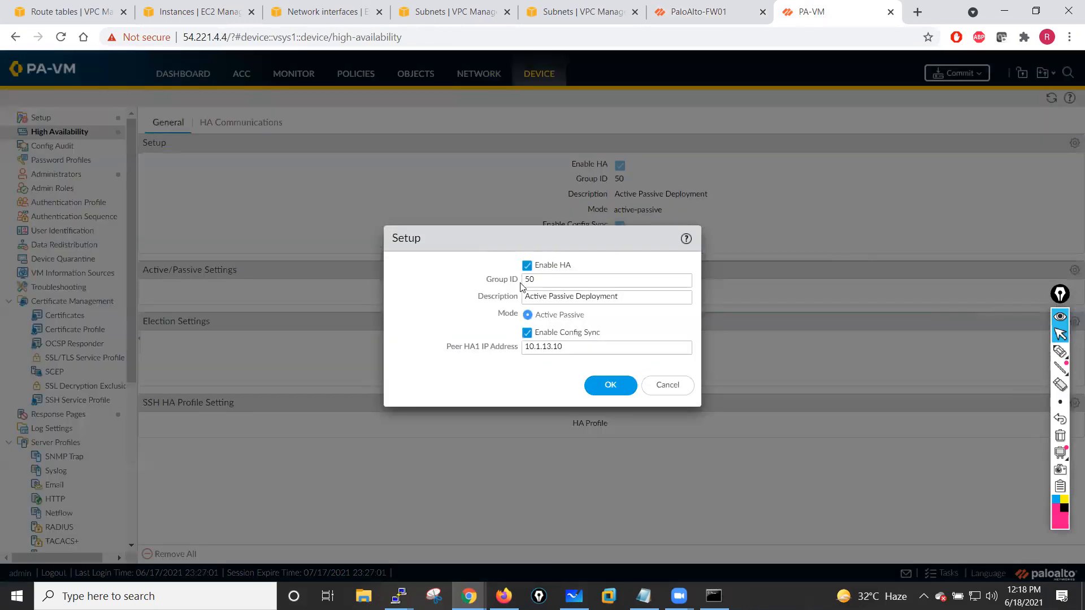
{"action": "left_click", "coordinate": [611, 385]}
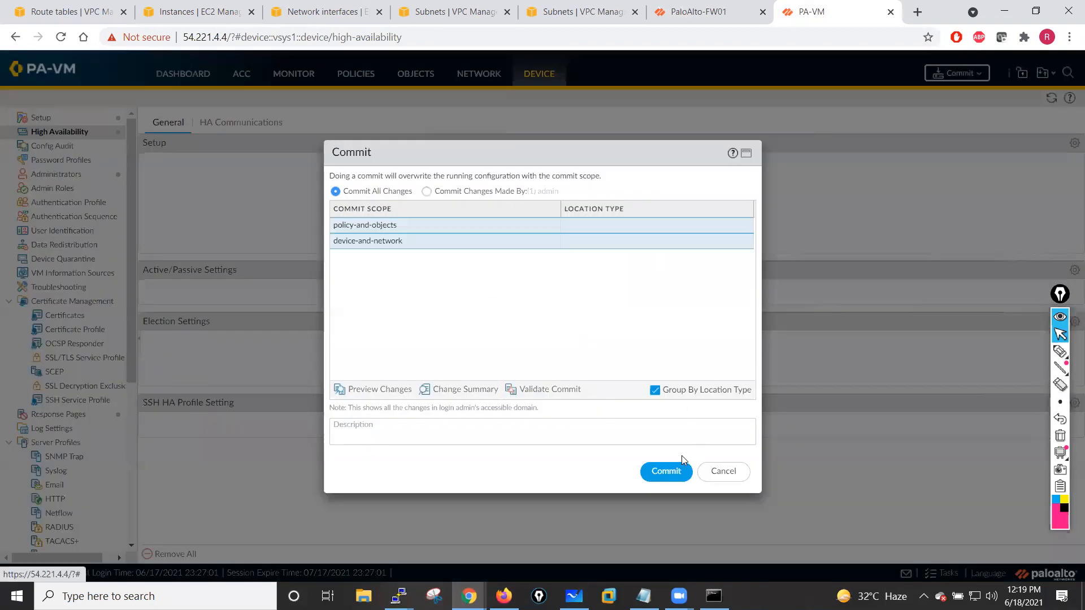
{"action": "left_click", "coordinate": [663, 469]}
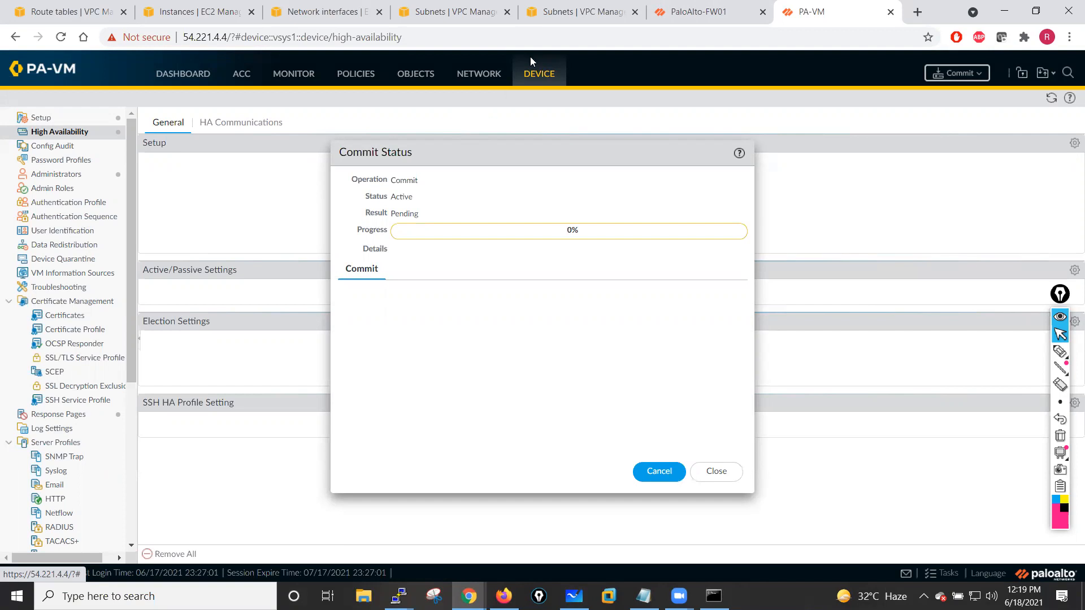
- On the first firewall, enable active-passive HA with group ID 50, description Active Passive, and peer HA1 IP 10.1.13.11
{"action": "left_click", "coordinate": [701, 12]}
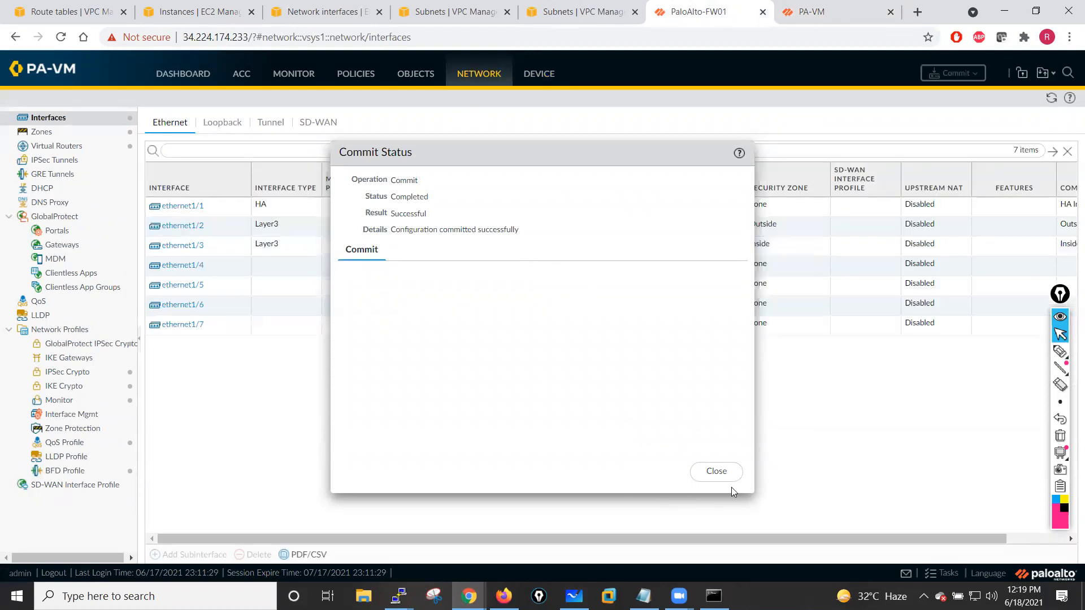
{"action": "left_click", "coordinate": [715, 471]}
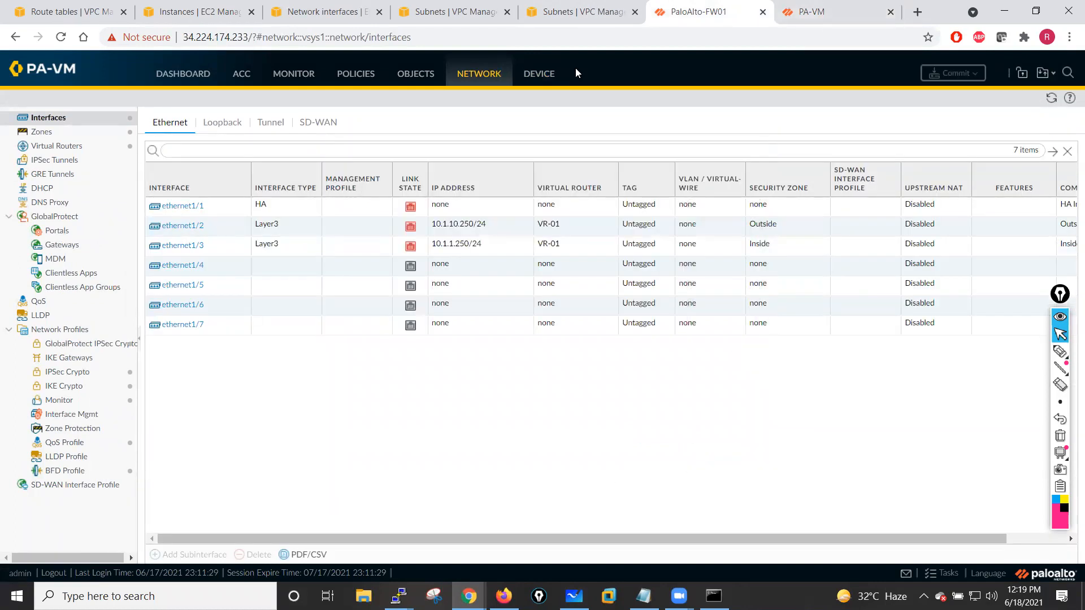
{"action": "left_click", "coordinate": [540, 74]}
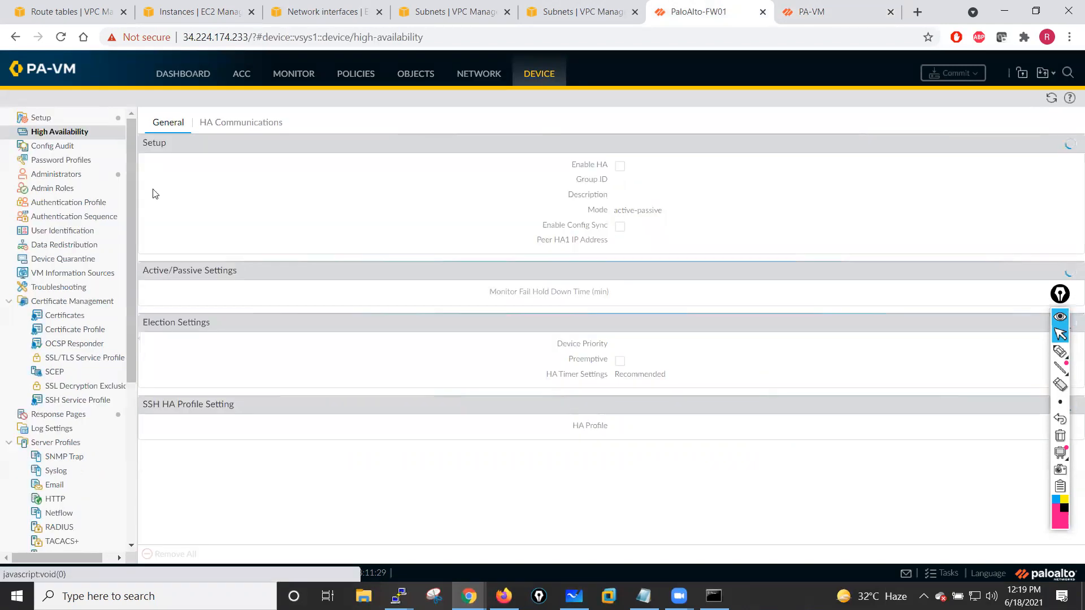
{"action": "left_click", "coordinate": [1074, 143]}
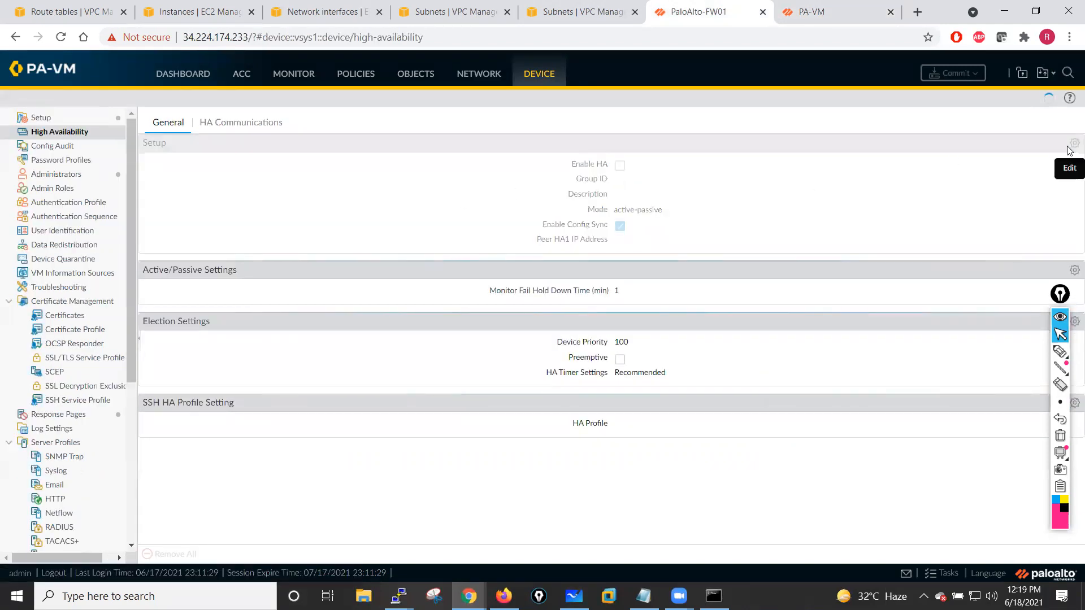
{"action": "left_click", "coordinate": [527, 266]}
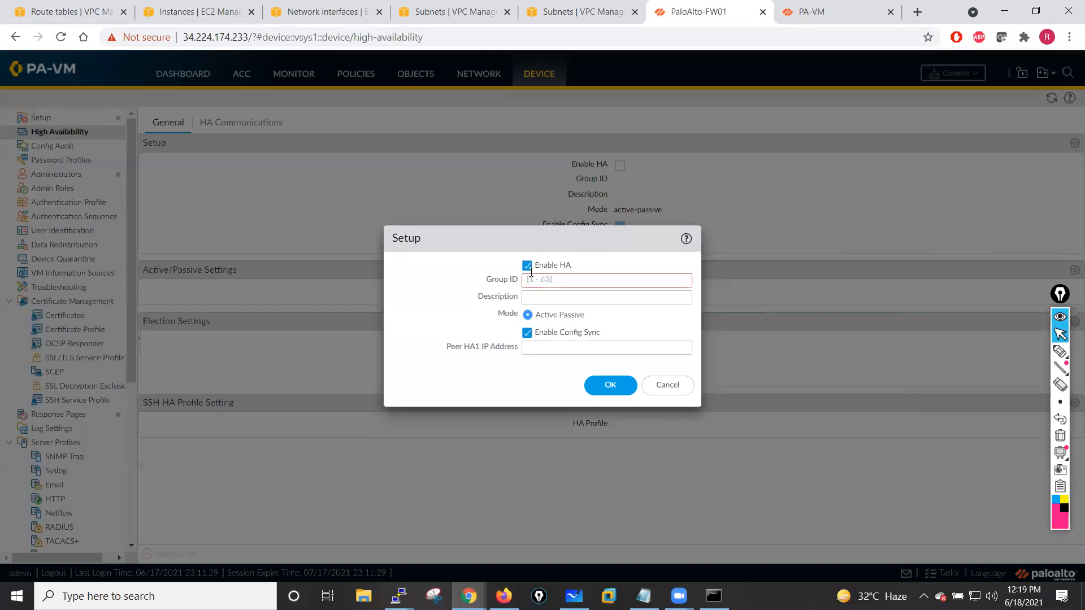
{"action": "left_click", "coordinate": [538, 278]}
{"action": "type", "text": "50"}
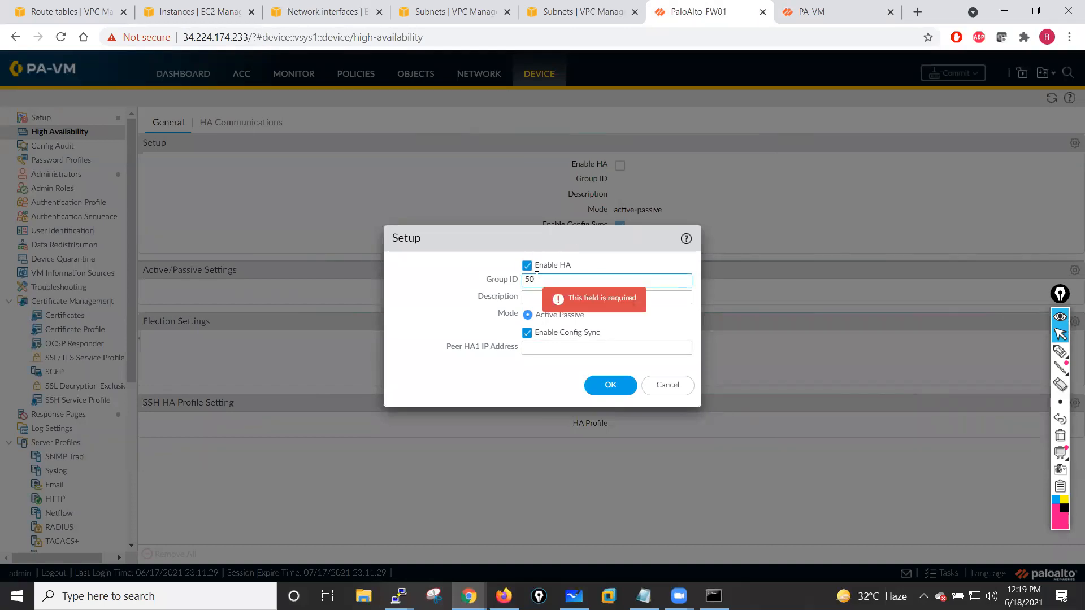
{"action": "left_click", "coordinate": [532, 294]}
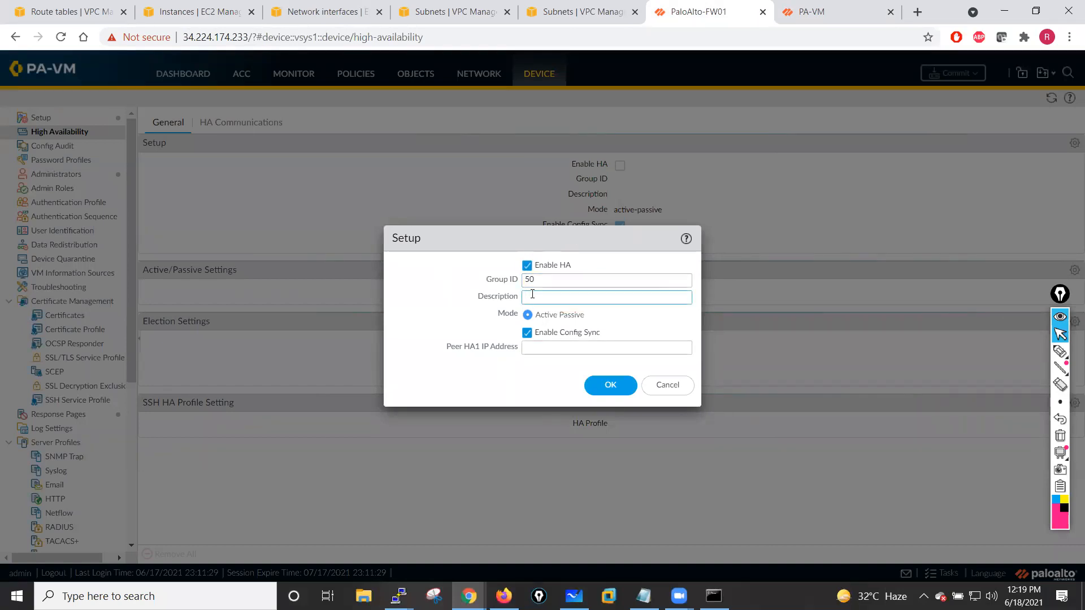
{"action": "type", "text": "Active Passive"}
{"action": "left_click", "coordinate": [550, 349]}
{"action": "type", "text": "10.1.12.11"}
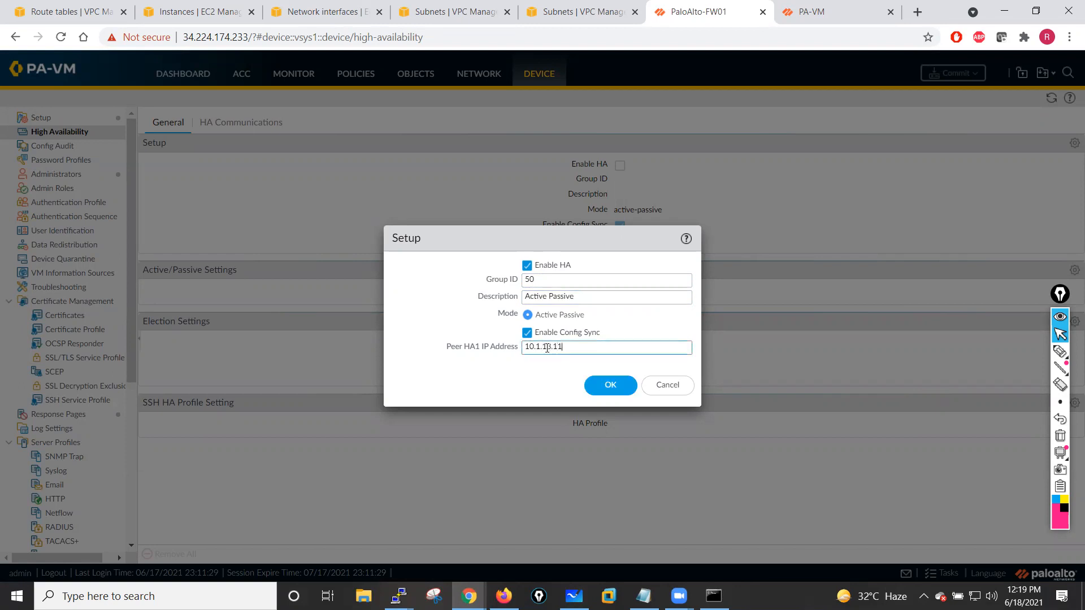
{"action": "left_click", "coordinate": [604, 377]}
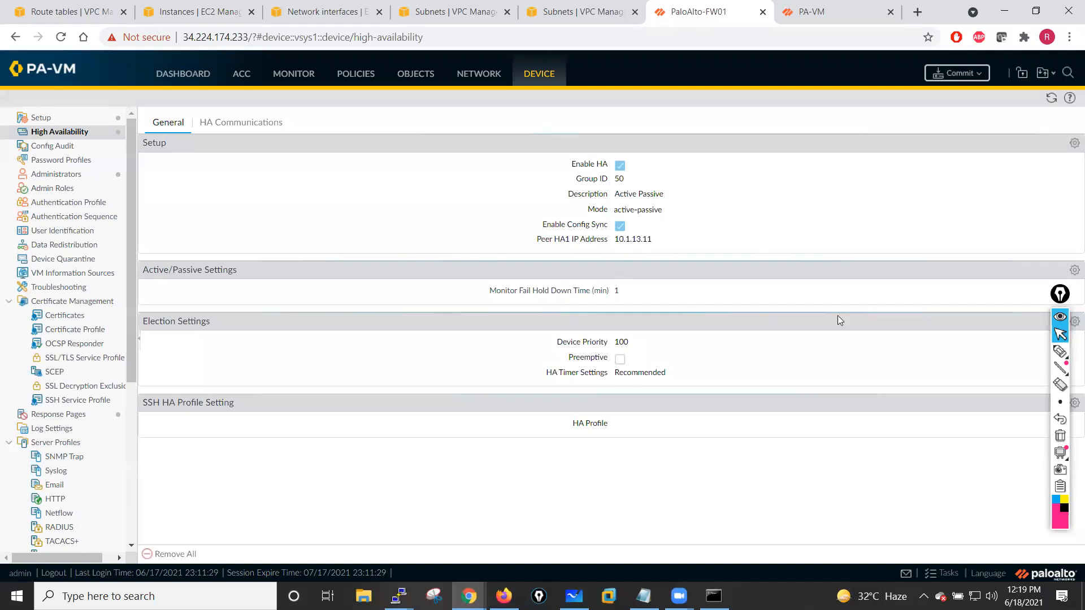
- Try to set the first firewall's HA device priority to 50 in the election settings
{"action": "left_click_drag", "start_coordinate": [1060, 294], "coordinate": [1024, 306]}
{"action": "left_click", "coordinate": [1074, 322]}
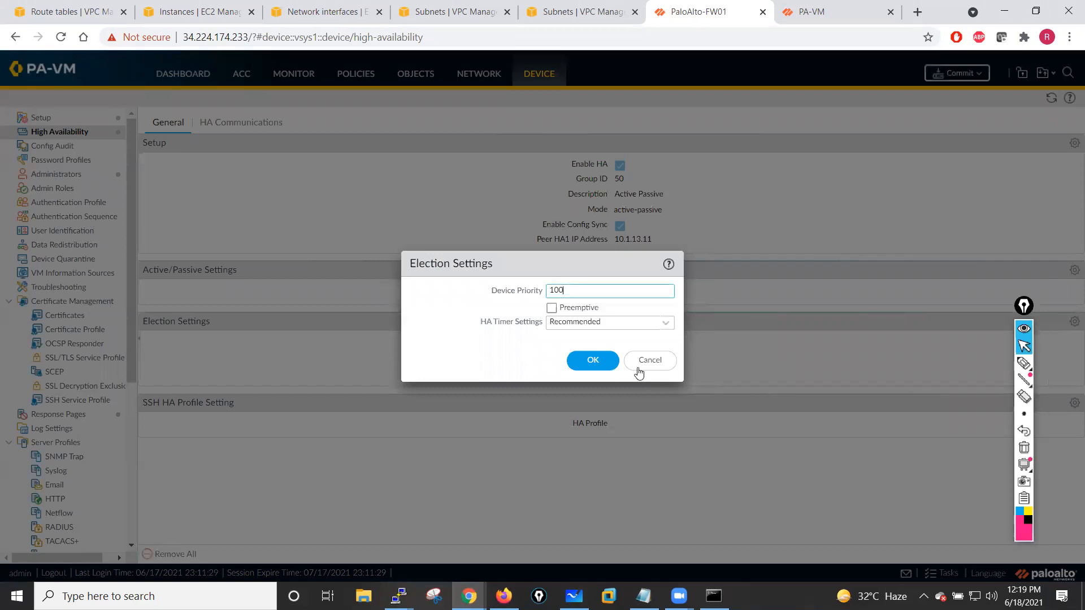
{"action": "key", "text": "ctrl+a"}
{"action": "type", "text": "50"}
{"action": "left_click", "coordinate": [593, 360]}
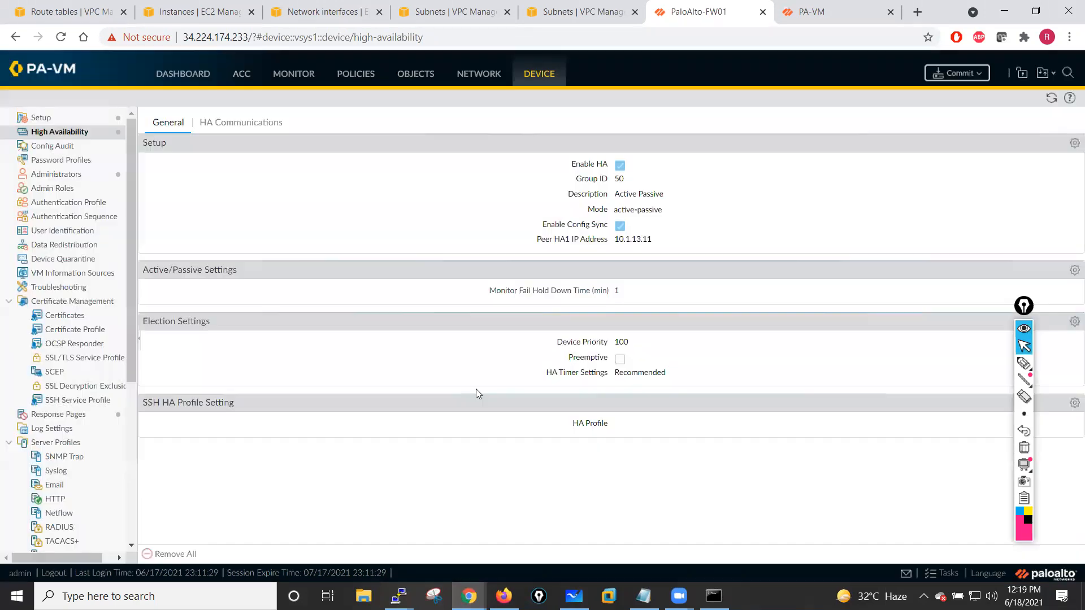
- Open the first firewall's HA Communications settings and refresh the view
{"action": "left_click", "coordinate": [273, 125]}
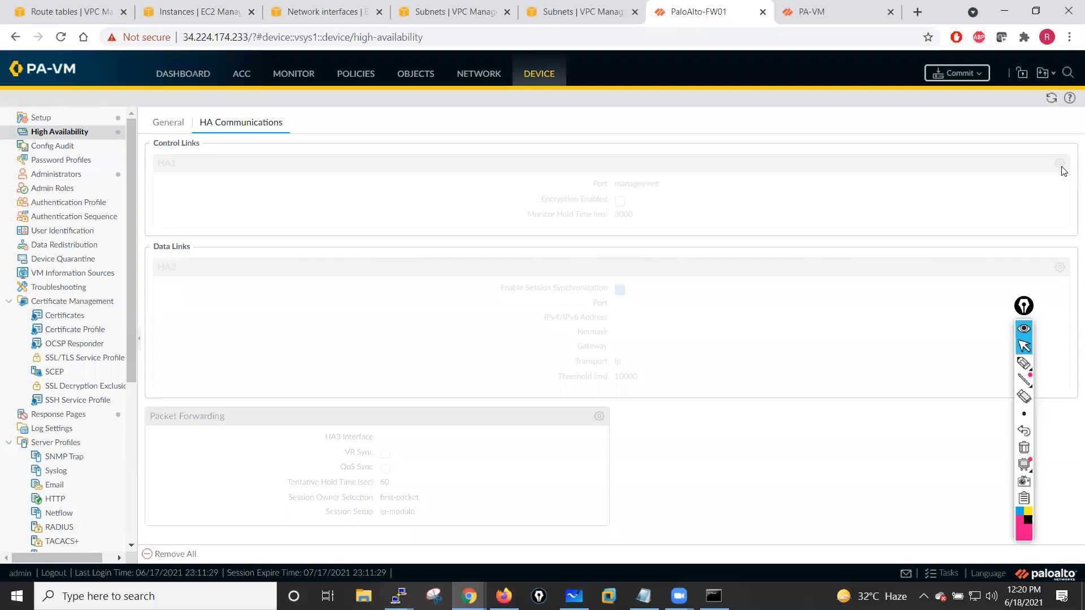
{"action": "left_click", "coordinate": [1027, 309]}
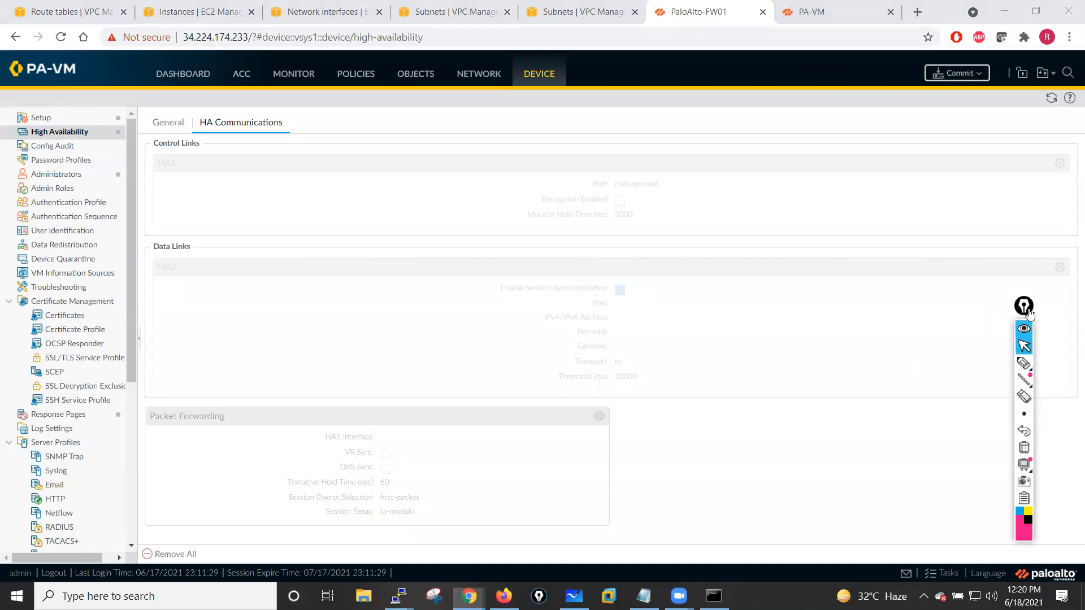
{"action": "left_click_drag", "start_coordinate": [1029, 309], "coordinate": [1066, 309]}
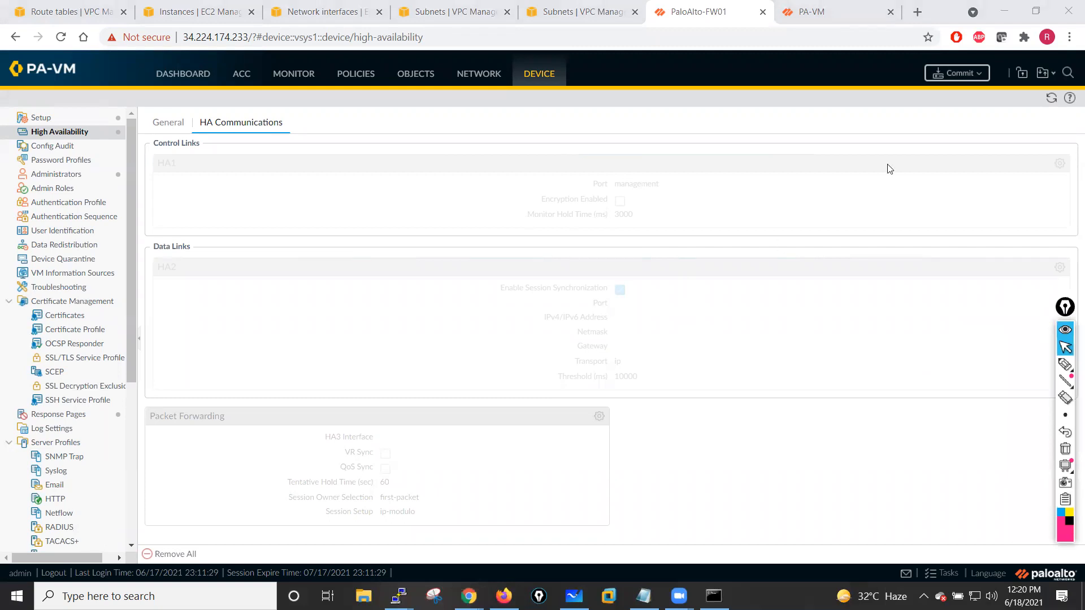
{"action": "left_click", "coordinate": [1048, 103]}
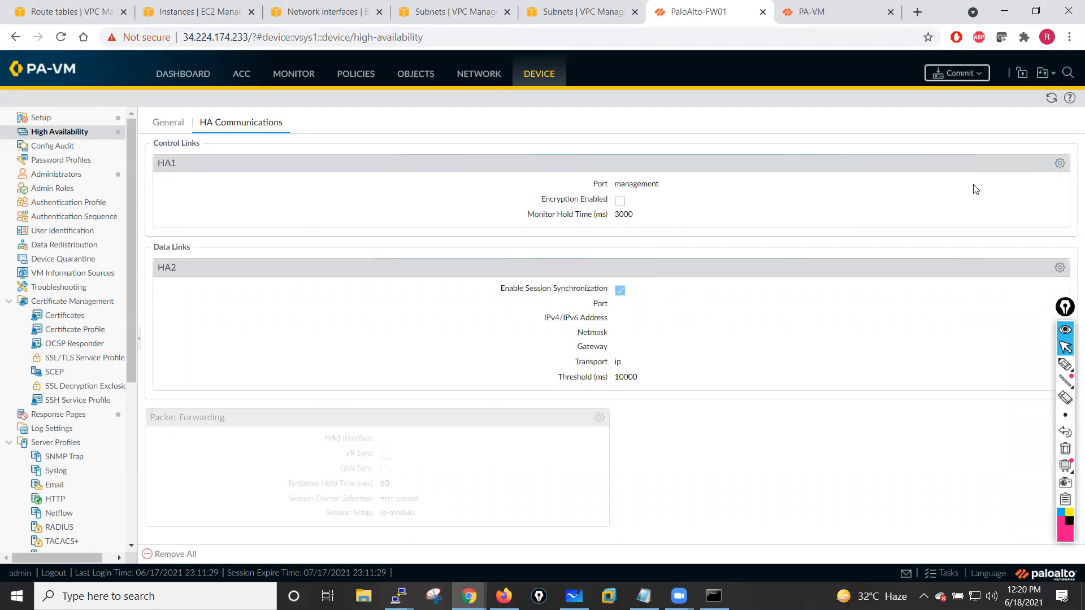
- Set the first firewall's HA1 control link port to management
{"action": "left_click", "coordinate": [1059, 163]}
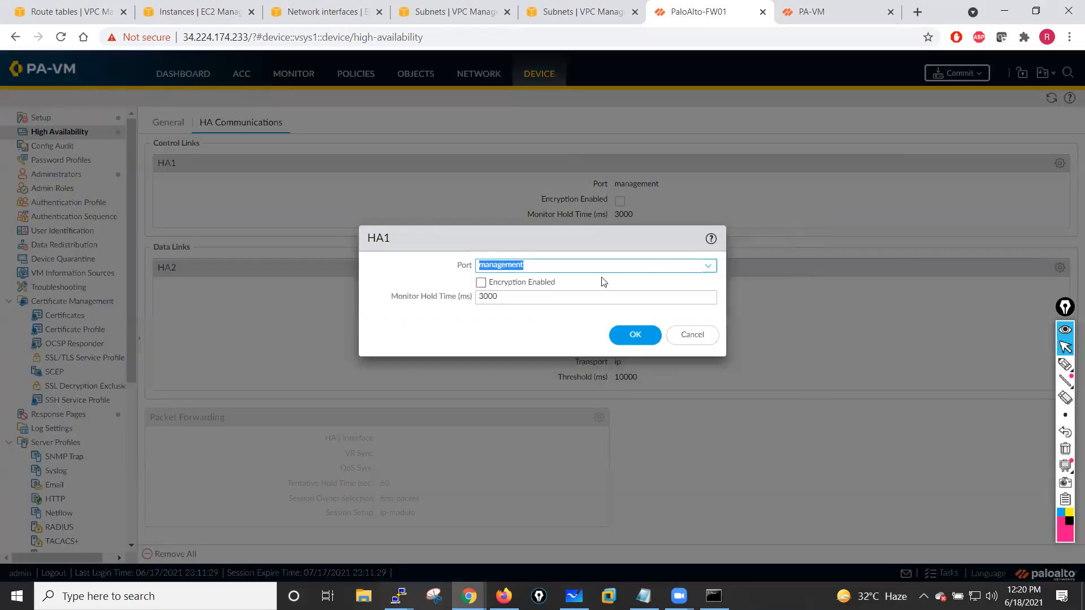
{"action": "left_click", "coordinate": [707, 268]}
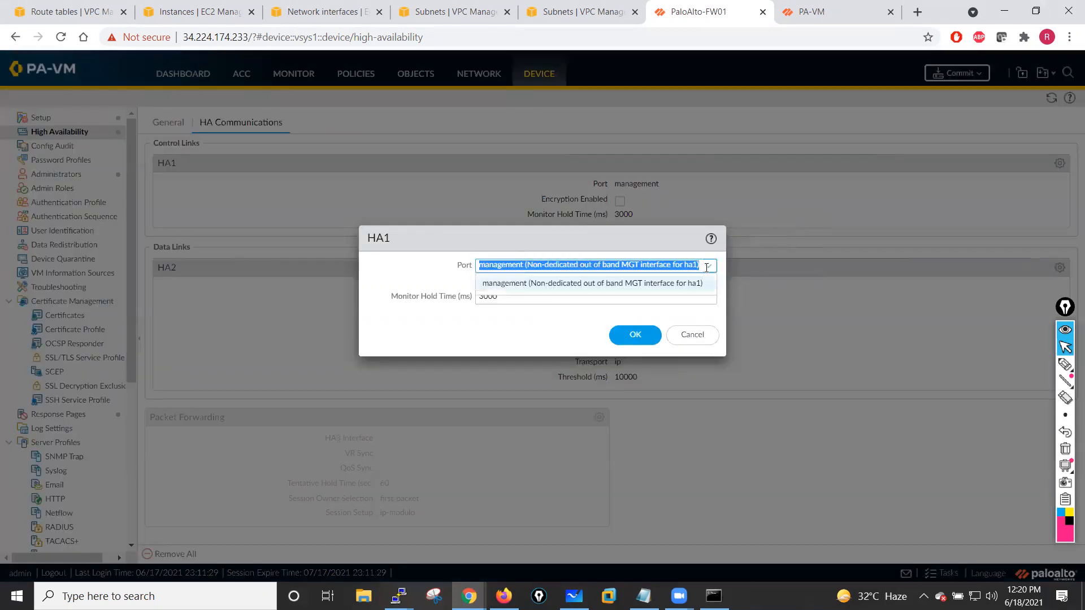
{"action": "left_click", "coordinate": [600, 285]}
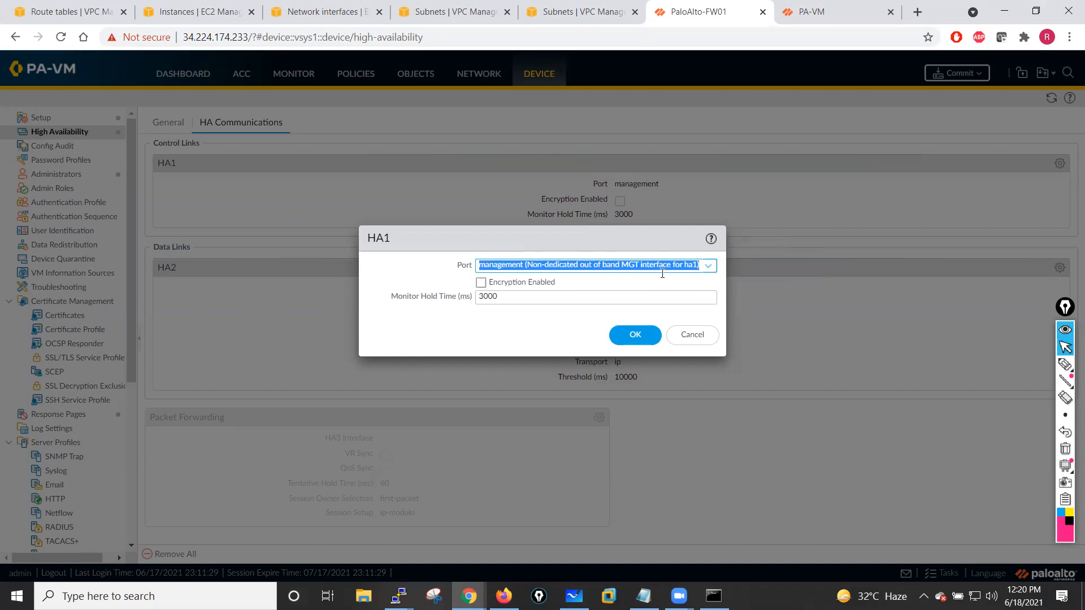
{"action": "left_click", "coordinate": [632, 334]}
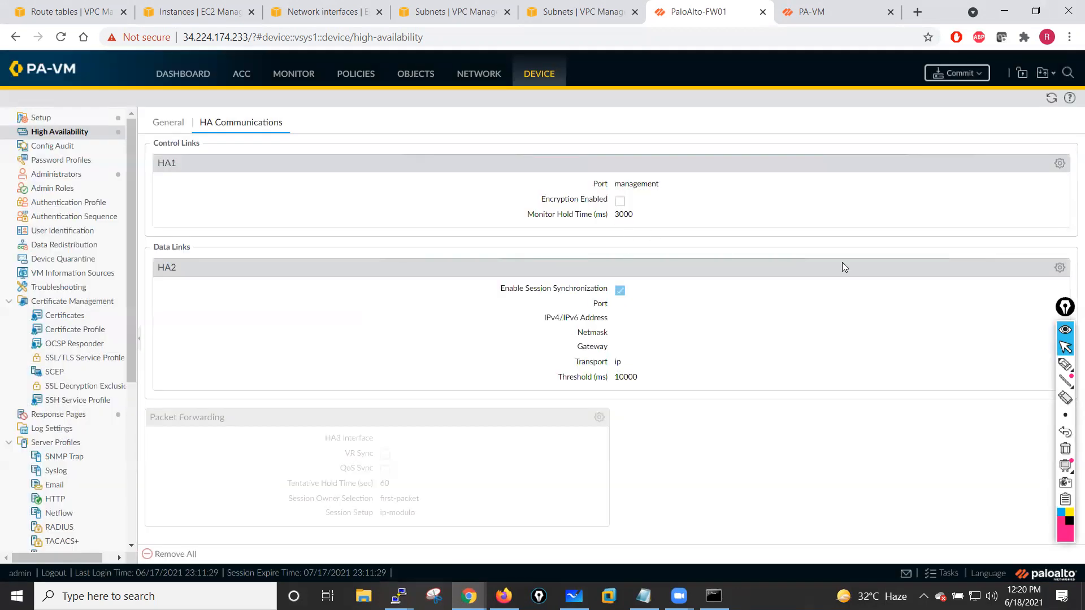
- Configure the HA2 data link on ethernet1/1 with IP 10.1.13.11 and netmask 255.255.255.0
{"action": "left_click", "coordinate": [1060, 274]}
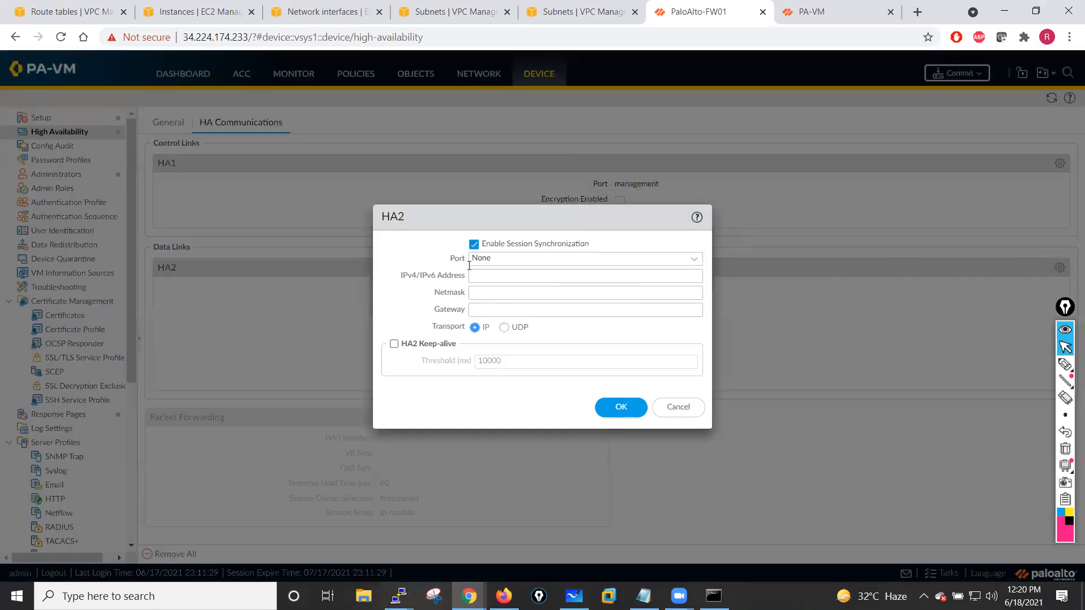
{"action": "left_click", "coordinate": [693, 261]}
{"action": "left_click", "coordinate": [497, 294]}
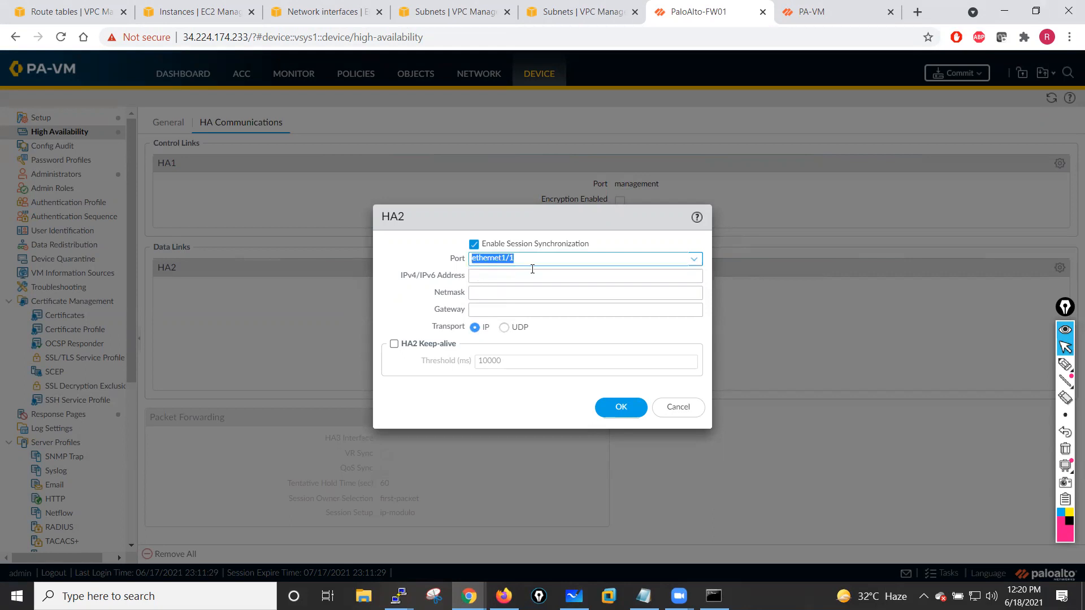
{"action": "left_click", "coordinate": [488, 277]}
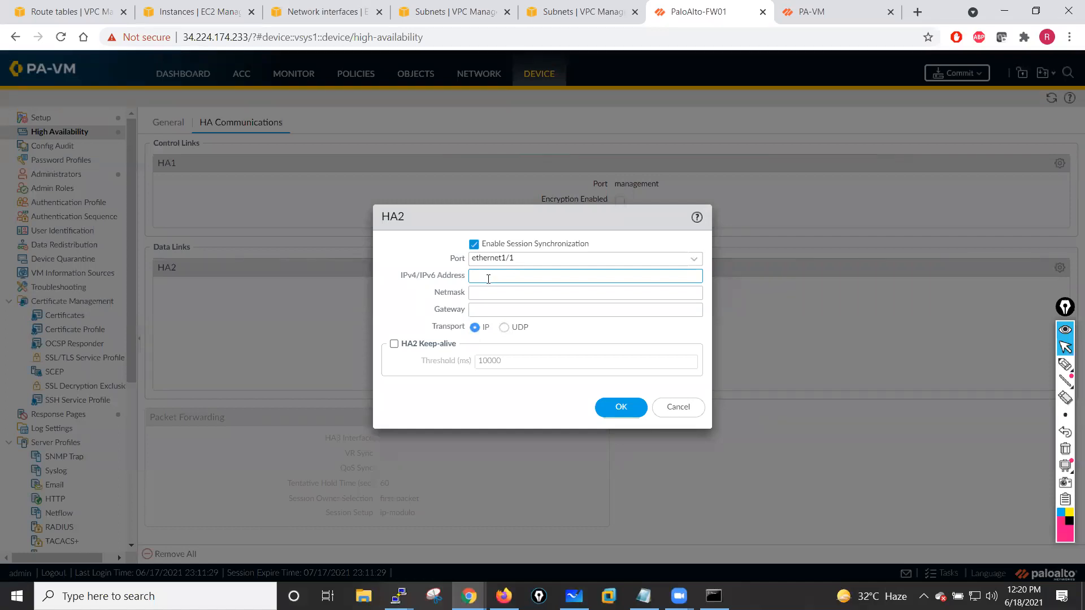
{"action": "type", "text": "10.1.13."}
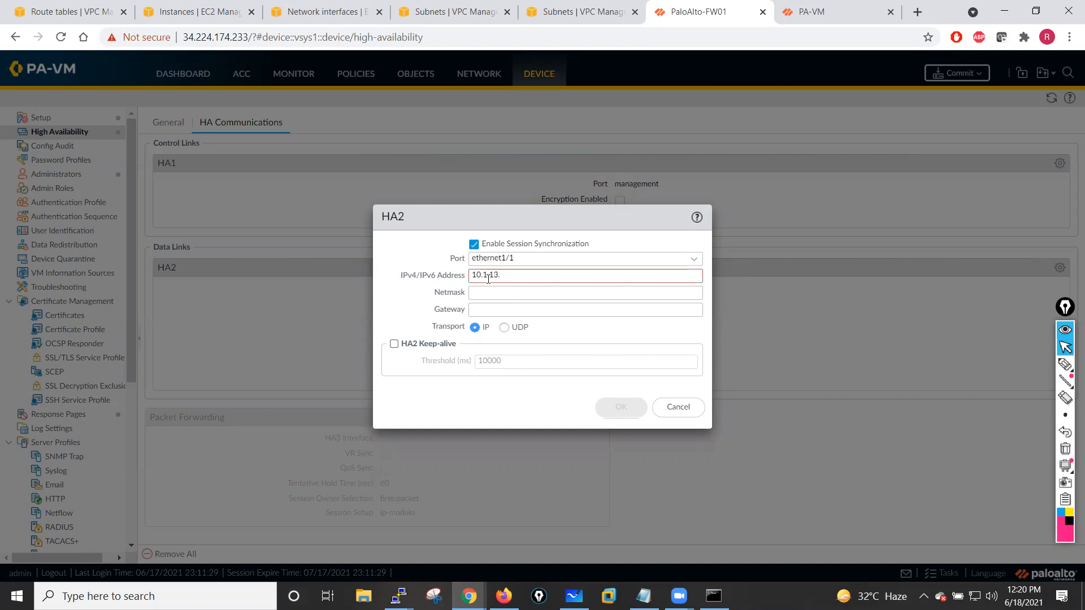
{"action": "type", "text": "11"}
{"action": "left_click", "coordinate": [489, 296]}
{"action": "type", "text": "255.255.255.0"}
{"action": "left_click", "coordinate": [608, 406]}
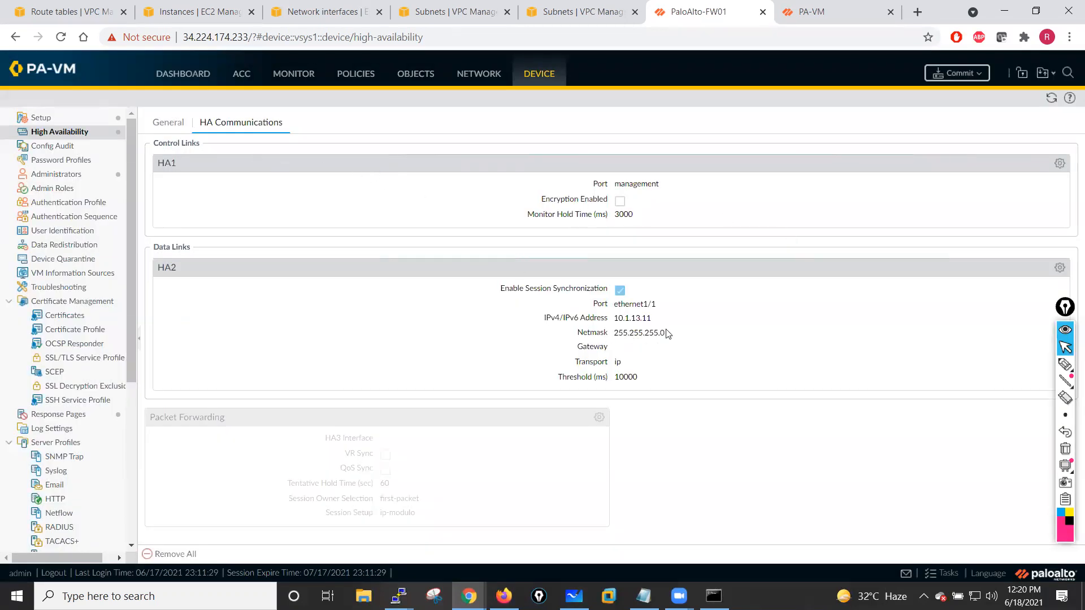
- Change the first firewall's peer HA1 IP address to 10.1.12.250 in the HA general setup
{"action": "left_click", "coordinate": [170, 126]}
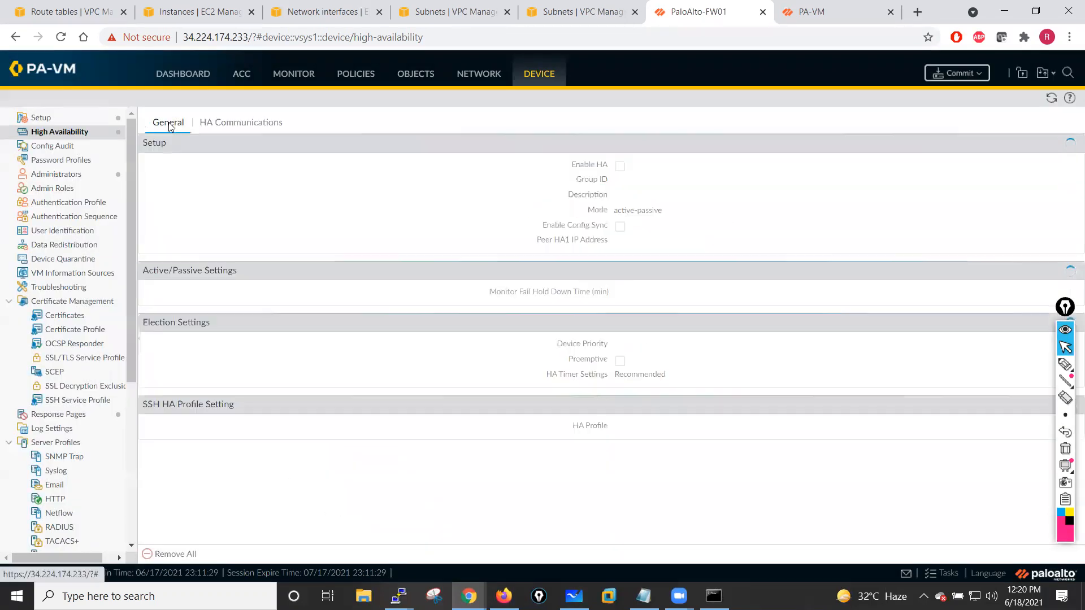
{"action": "left_click", "coordinate": [1073, 143]}
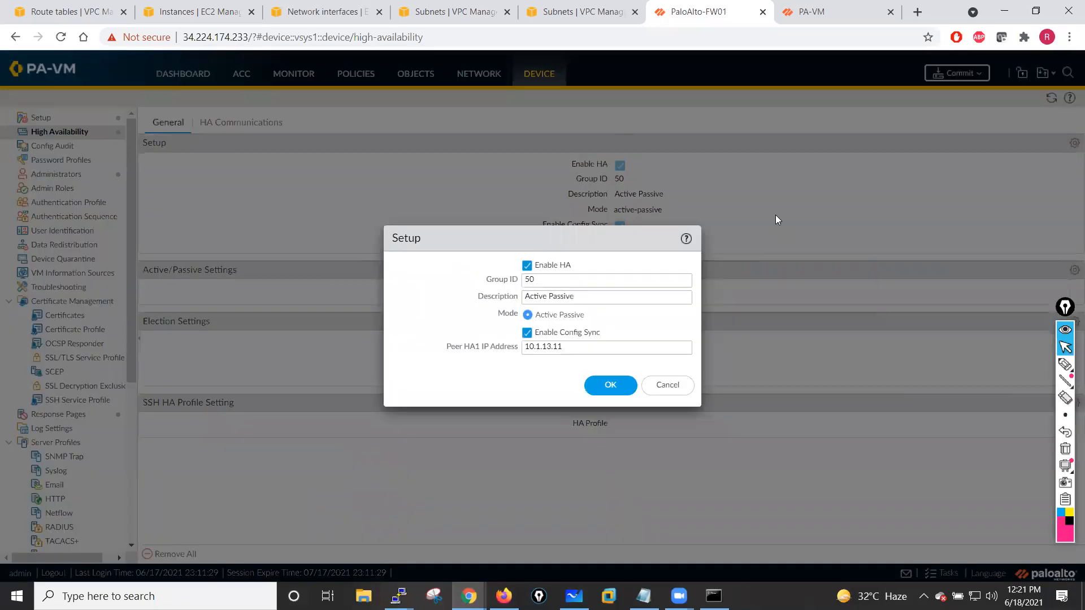
{"action": "left_click", "coordinate": [553, 348]}
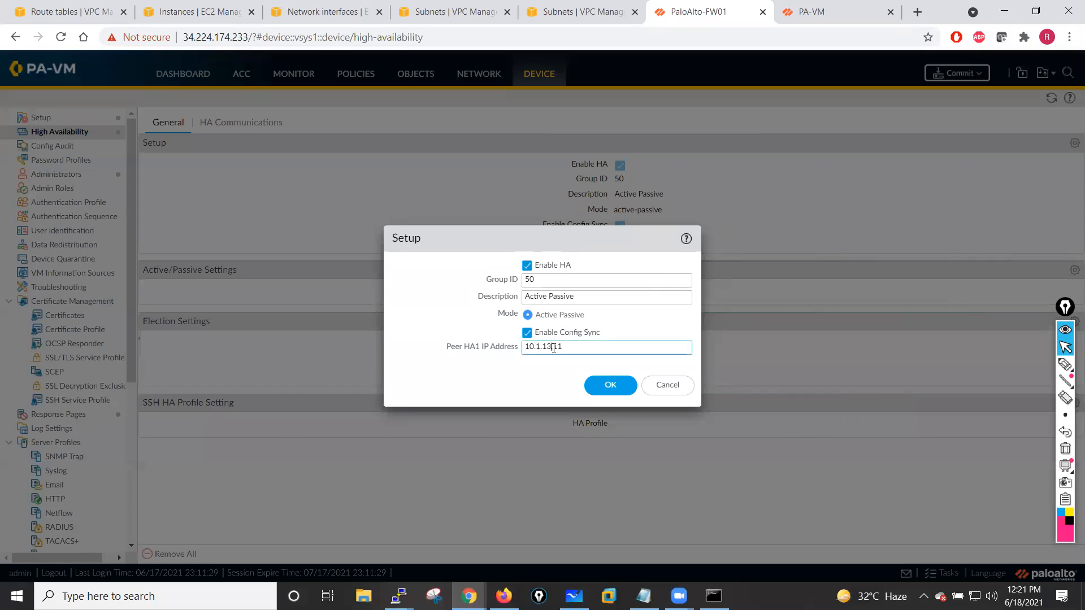
{"action": "left_click", "coordinate": [574, 596]}
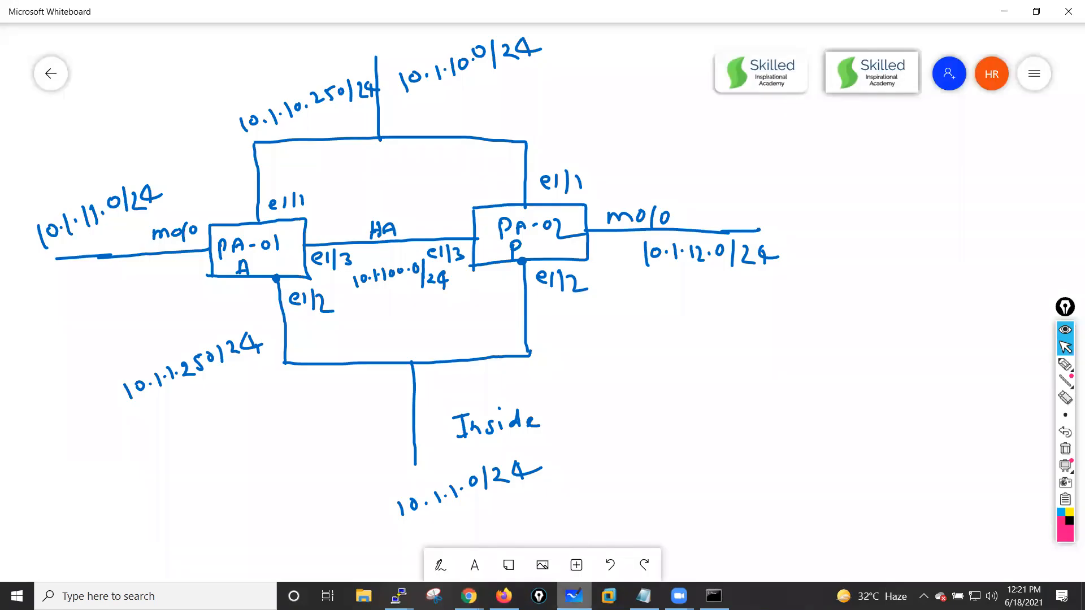
{"action": "key", "text": "alt+Tab"}
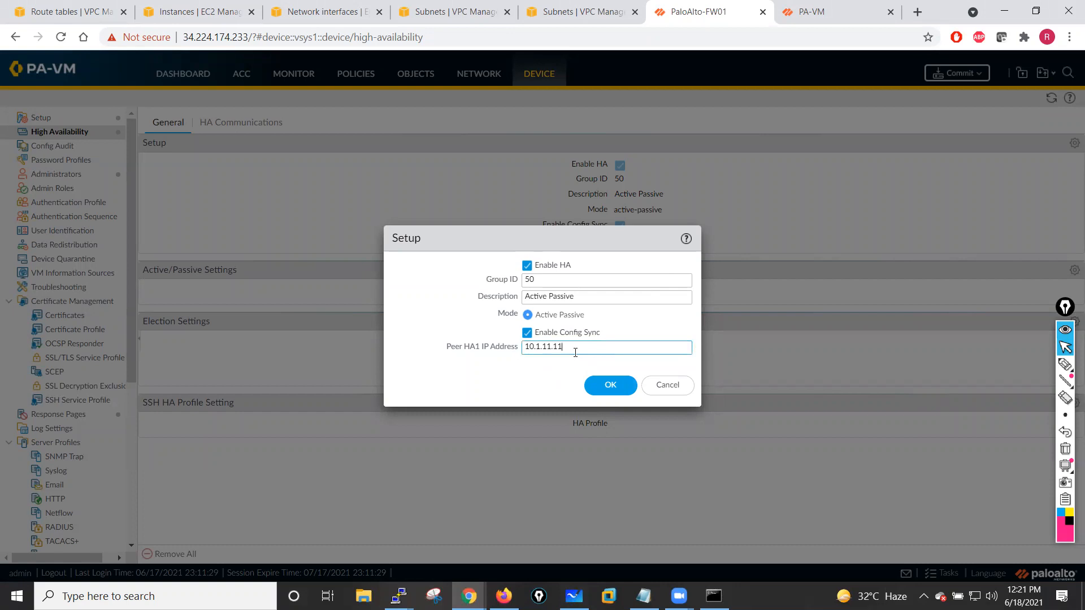
{"action": "type", "text": "250"}
{"action": "left_click", "coordinate": [551, 349]}
{"action": "key", "text": "BackSpace"}
{"action": "type", "text": "2"}
{"action": "left_click", "coordinate": [610, 383]}
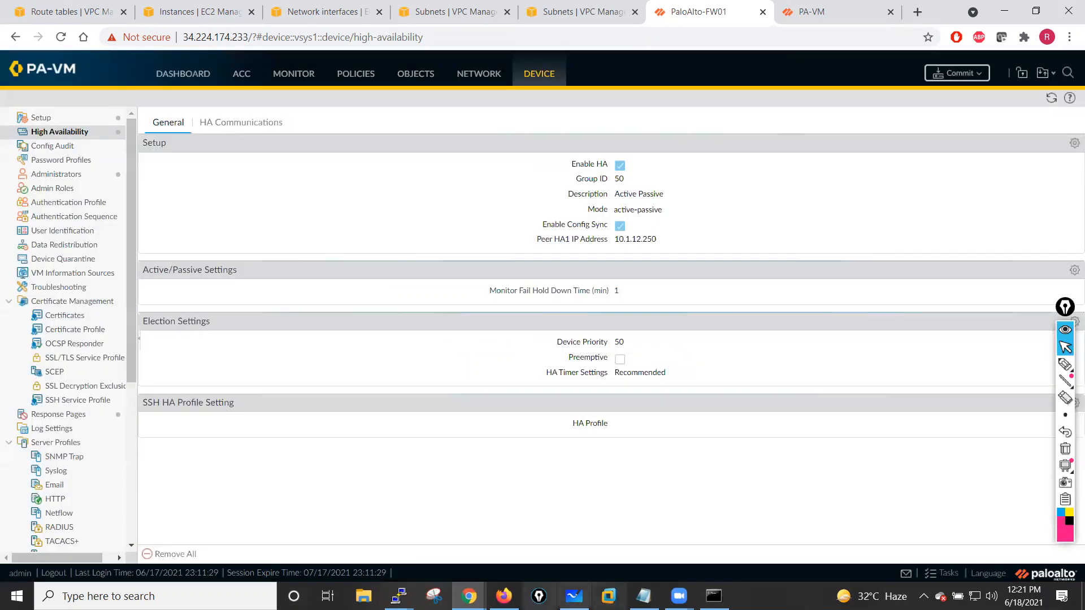
- Check the second firewall's management interface settings with run show interface management in its CLI session
{"action": "left_click", "coordinate": [399, 596]}
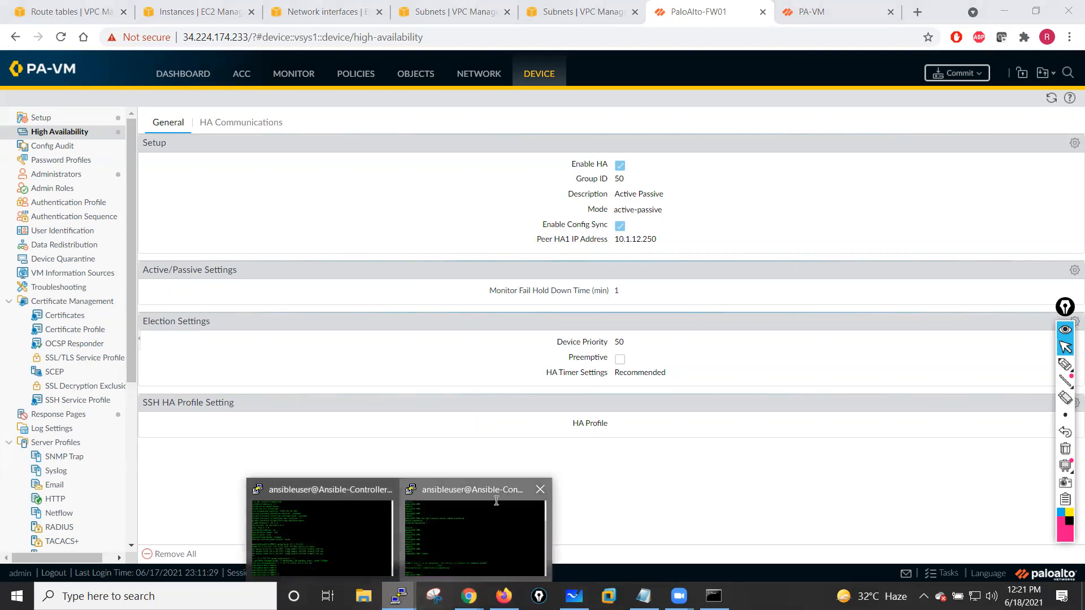
{"action": "left_click", "coordinate": [497, 501]}
{"action": "key", "text": "Return"}
{"action": "key", "text": "Return"}
{"action": "key", "text": "Return"}
{"action": "type", "text": "show"}
{"action": "key", "text": "BackSpace"}
{"action": "key", "text": "BackSpace"}
{"action": "key", "text": "BackSpace"}
{"action": "key", "text": "BackSpace"}
{"action": "key", "text": "BackSpace"}
{"action": "type", "text": "run"}
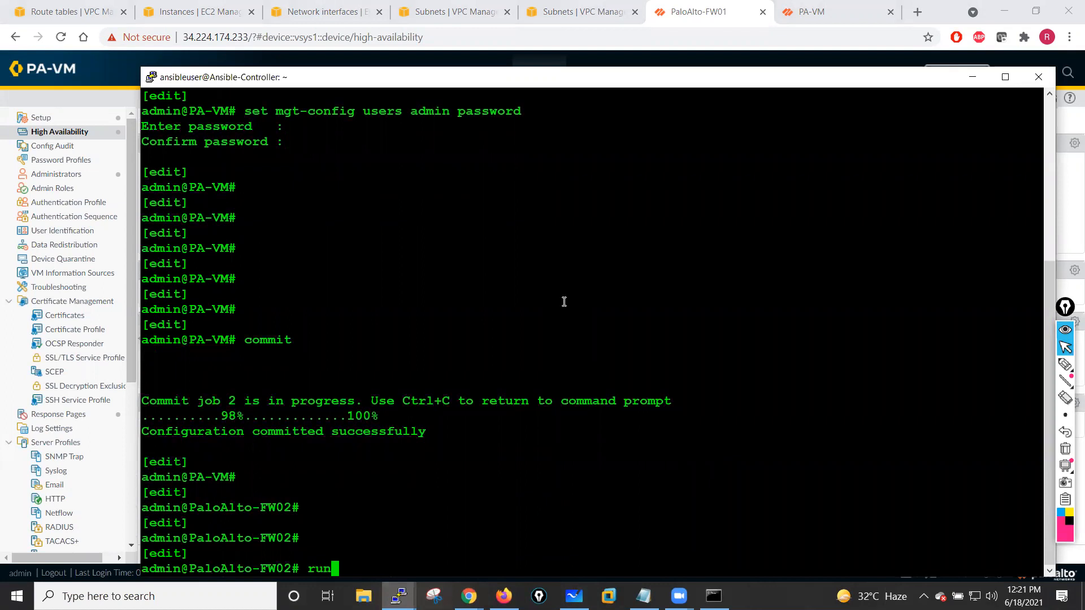
{"action": "type", "text": " show interface management"}
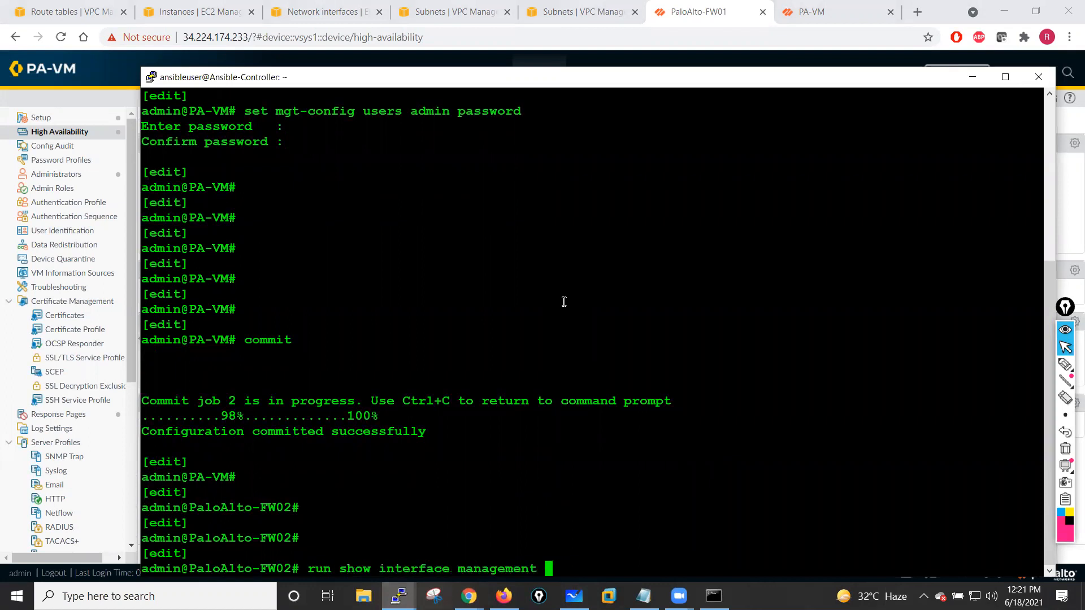
{"action": "key", "text": "Return"}
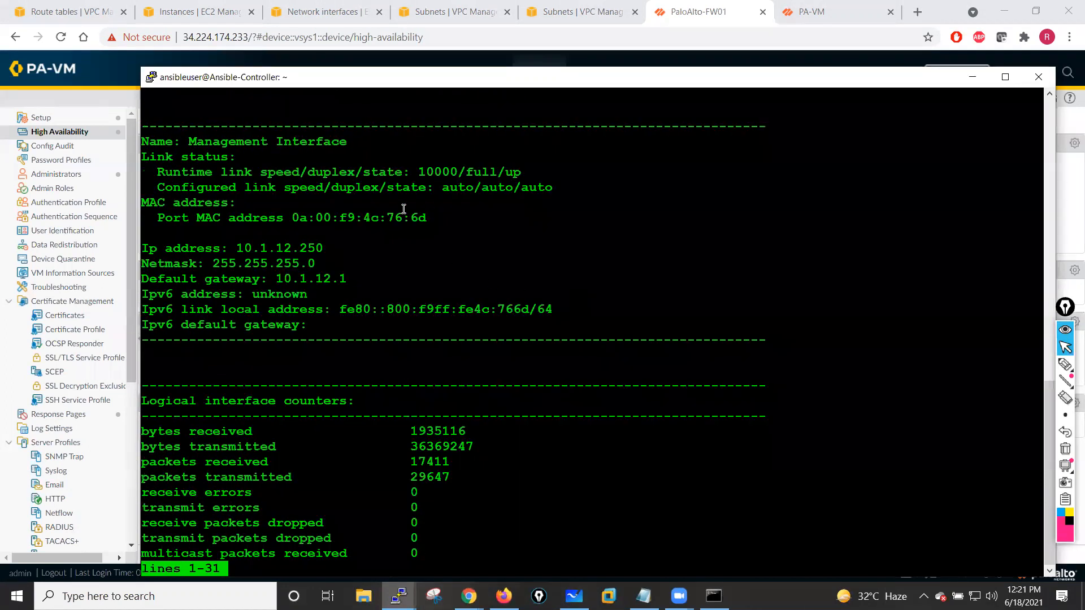
{"action": "double_click", "coordinate": [276, 247]}
{"action": "left_click", "coordinate": [535, 282]}
{"action": "key", "text": "q"}
- Review the first firewall's HA Communications settings
{"action": "left_click", "coordinate": [973, 77]}
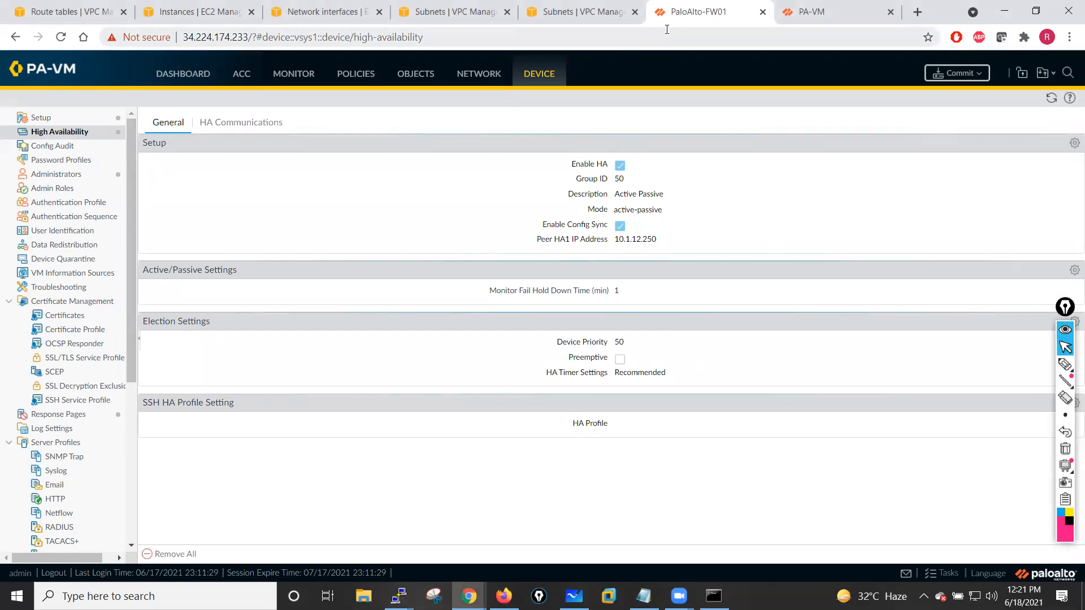
{"action": "left_click", "coordinate": [254, 124]}
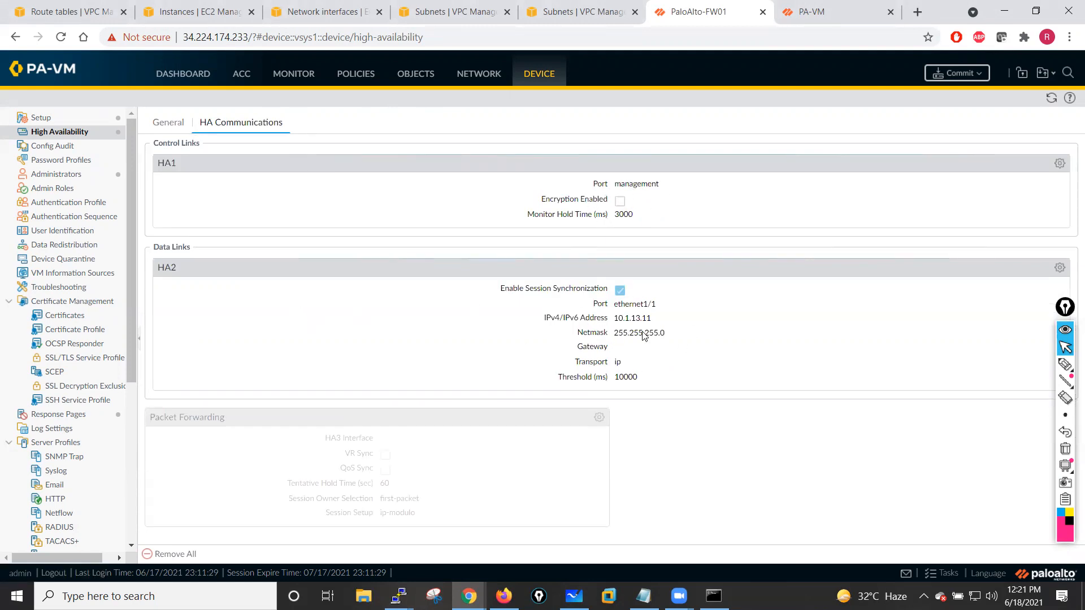
{"action": "left_click", "coordinate": [1063, 308]}
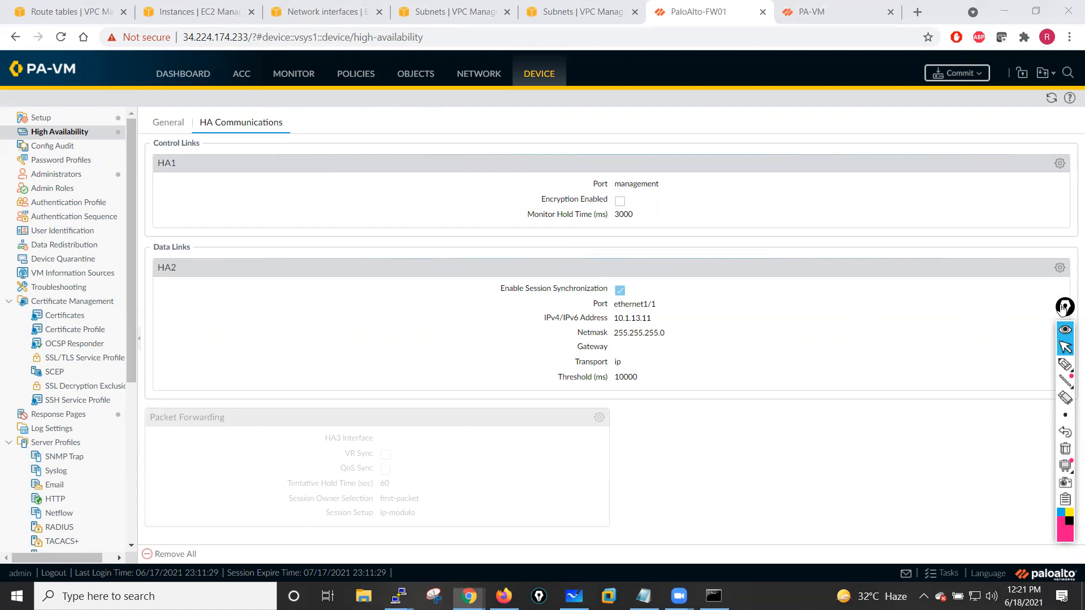
{"action": "left_click_drag", "start_coordinate": [1064, 308], "coordinate": [1044, 295]}
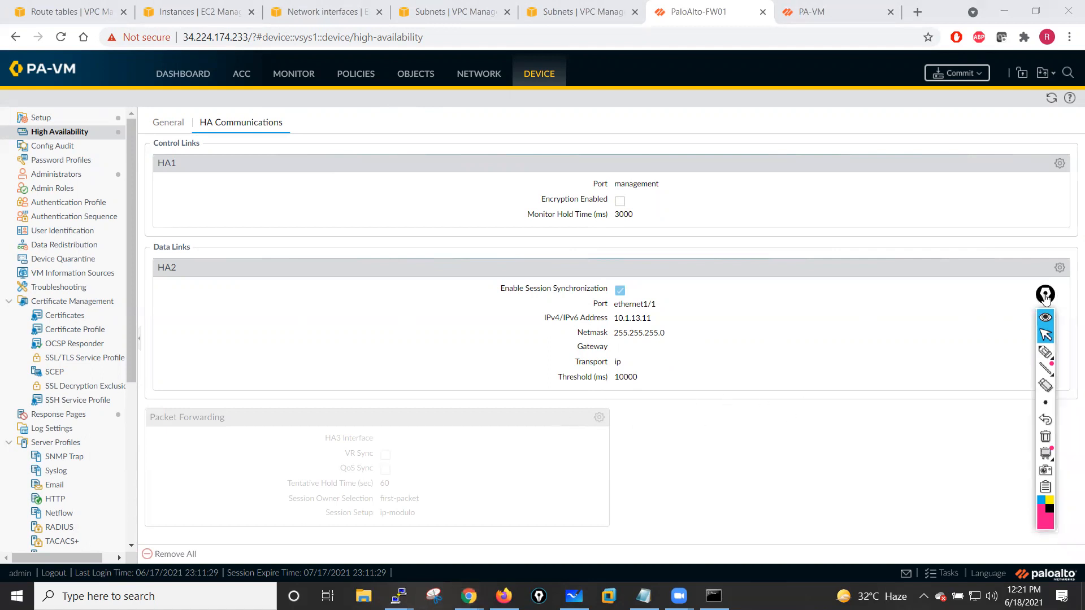
{"action": "left_click_drag", "start_coordinate": [1046, 297], "coordinate": [1062, 300]}
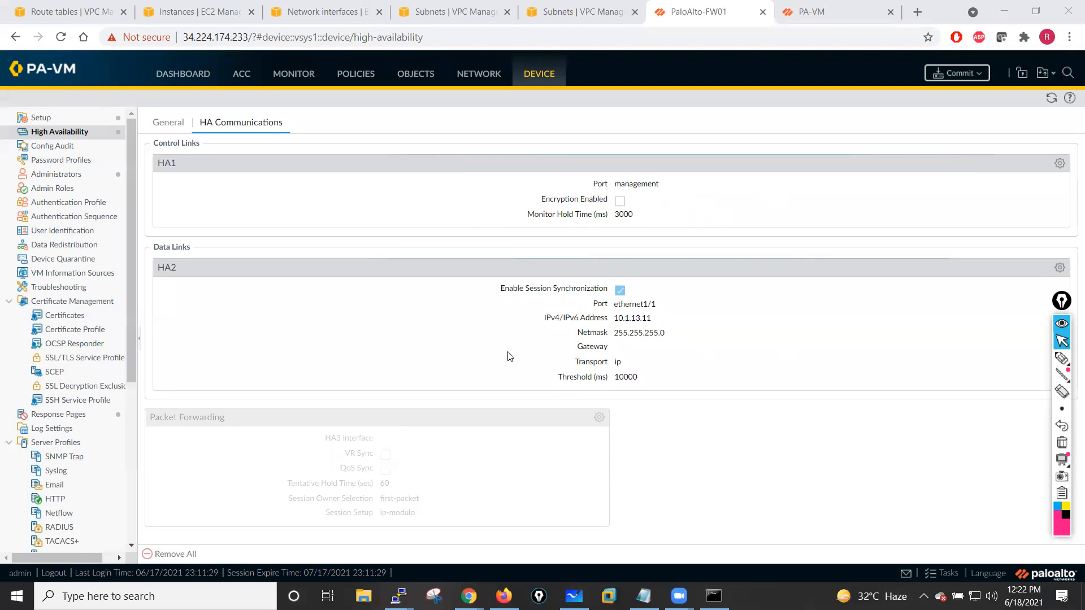
- Review the first firewall's HA General settings, then switch to the second firewall and close its commit status dialog
{"action": "left_click", "coordinate": [168, 126]}
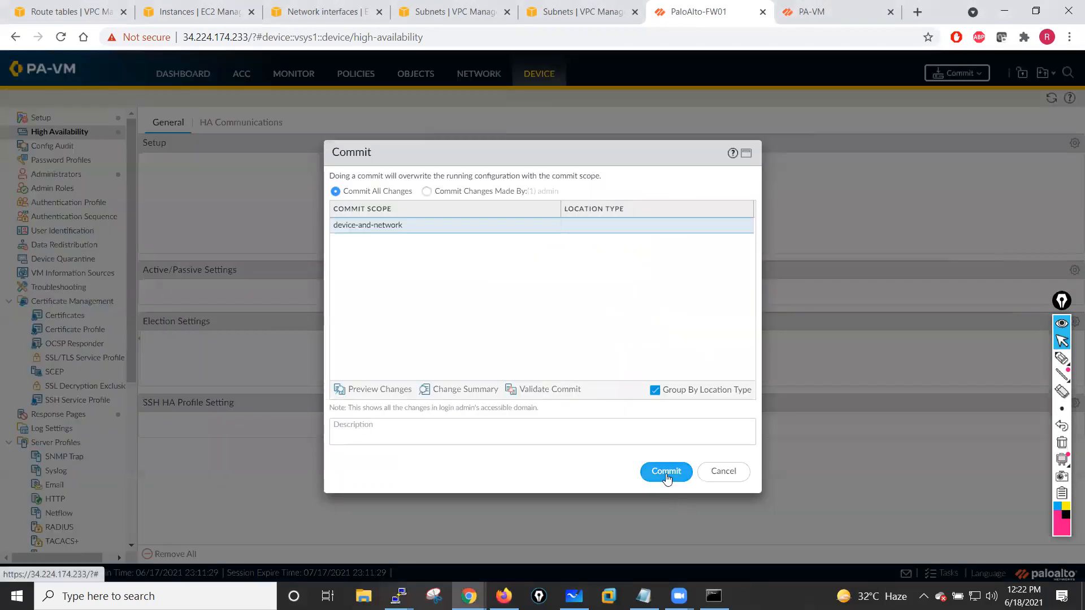
{"action": "left_click", "coordinate": [668, 477]}
{"action": "left_click", "coordinate": [862, 3]}
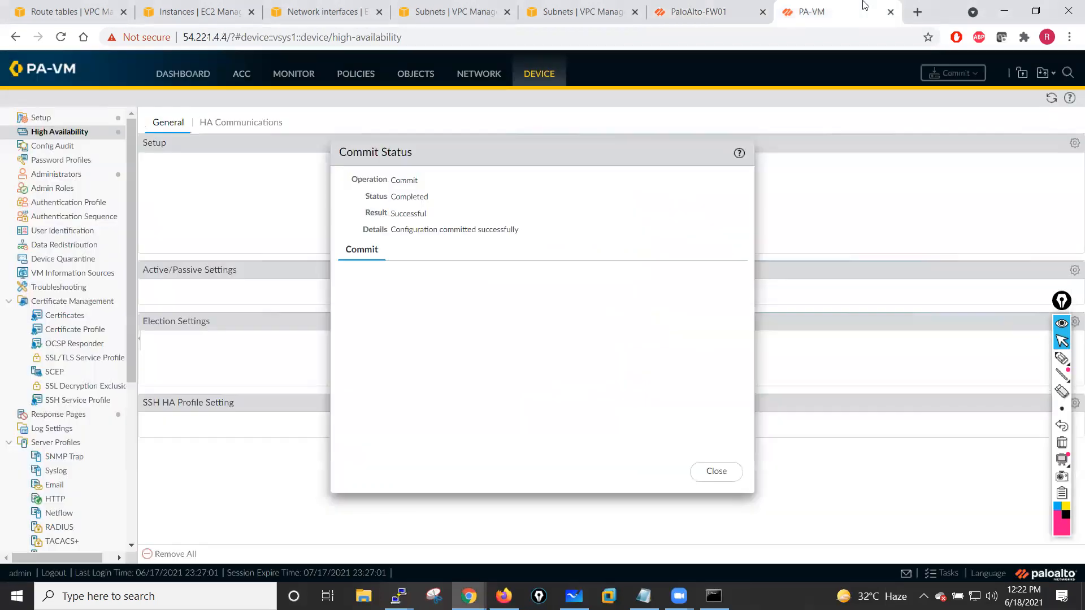
{"action": "left_click", "coordinate": [713, 471]}
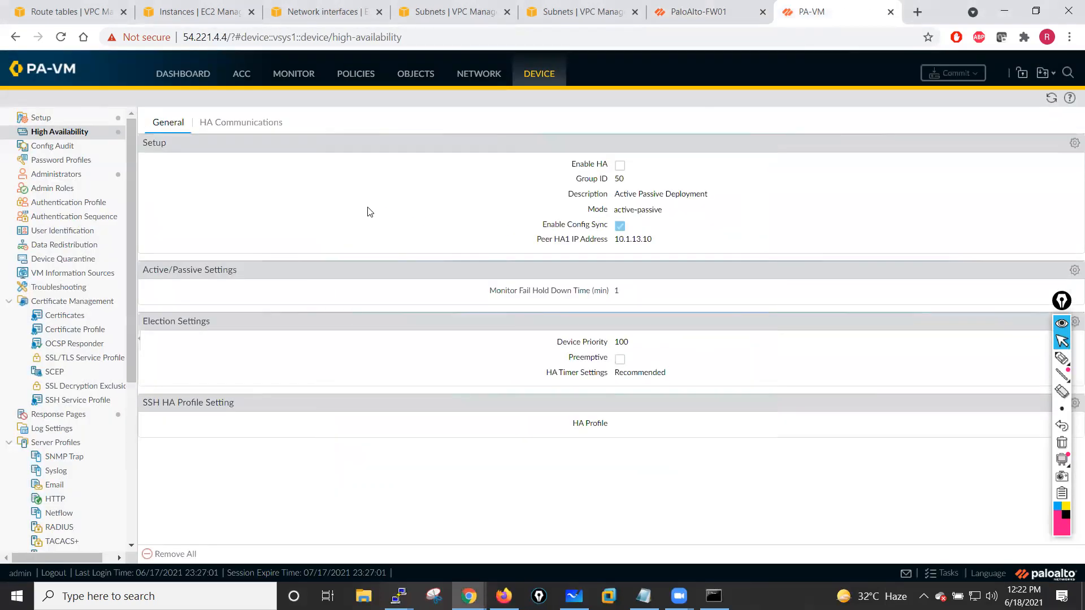
- Enable HA on the second firewall and set its Peer HA1 IP address to 10.1.11.250
{"action": "left_click", "coordinate": [1073, 143]}
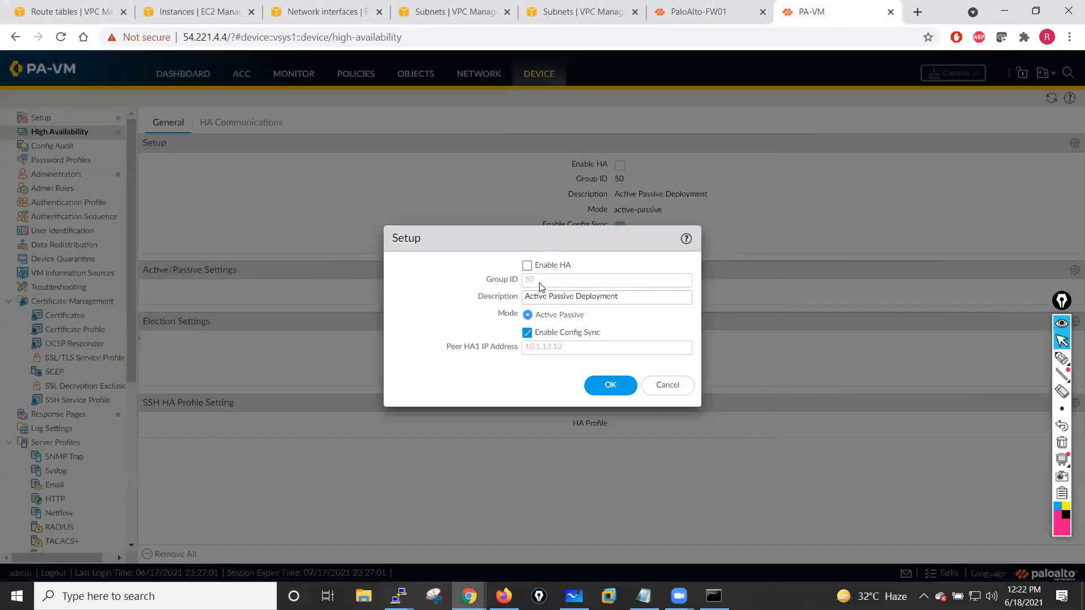
{"action": "left_click", "coordinate": [527, 266]}
{"action": "left_click", "coordinate": [574, 347]}
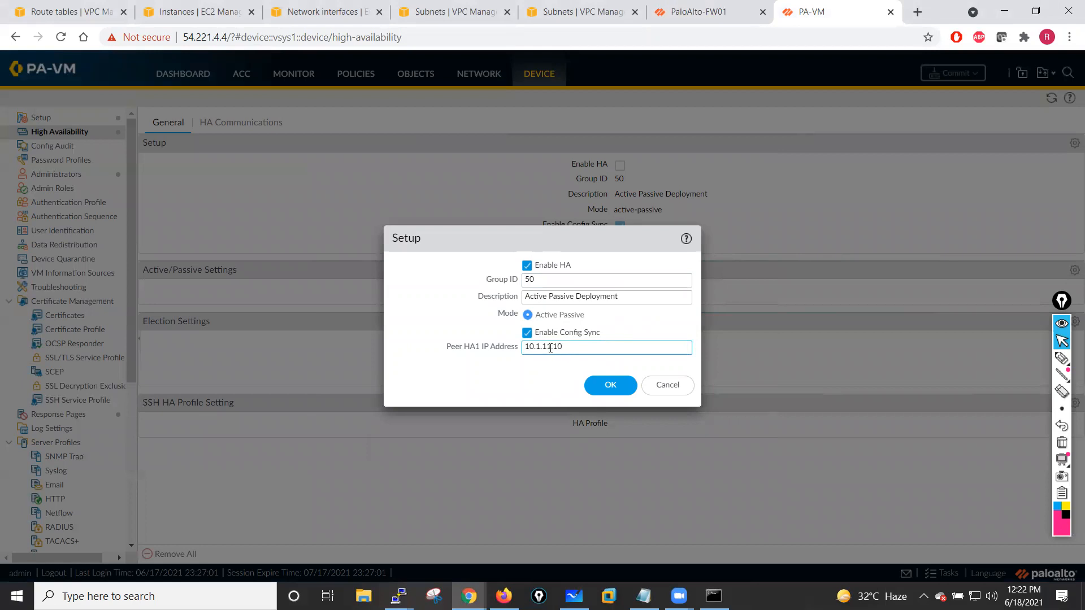
{"action": "type", "text": "1.25"}
{"action": "left_click", "coordinate": [622, 385]}
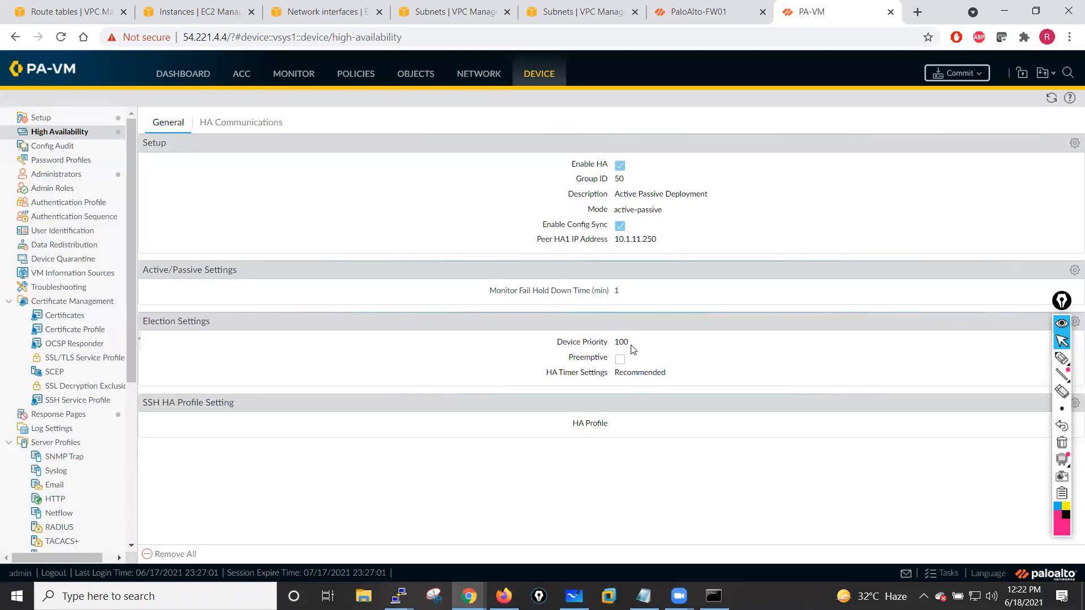
- Review the HA1 control link settings on the HA Communications tab, keeping the management port
{"action": "left_click", "coordinate": [253, 130]}
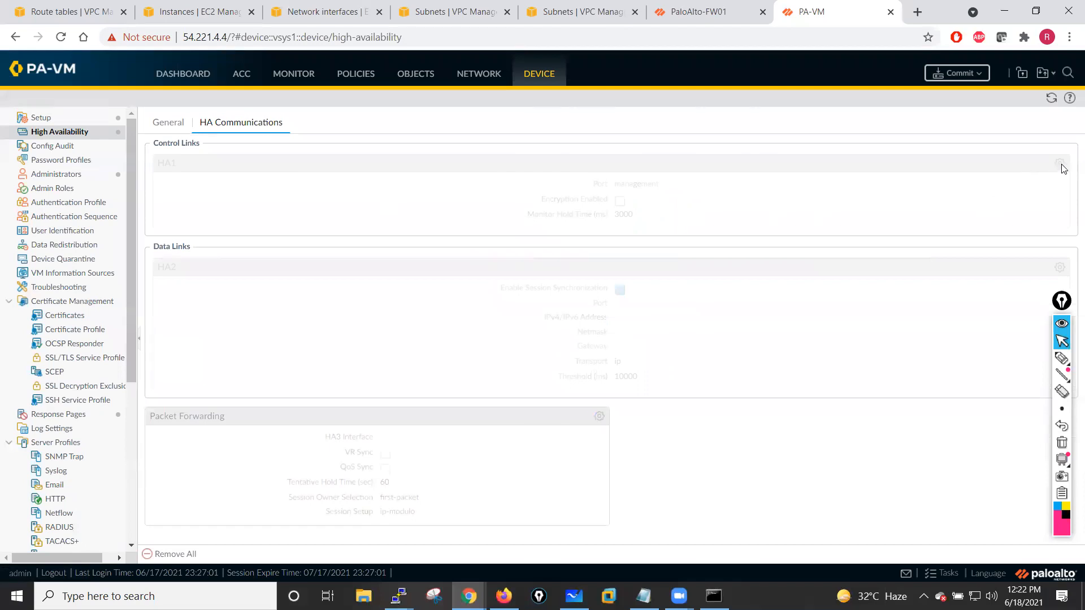
{"action": "left_click_drag", "start_coordinate": [1060, 303], "coordinate": [1050, 312]}
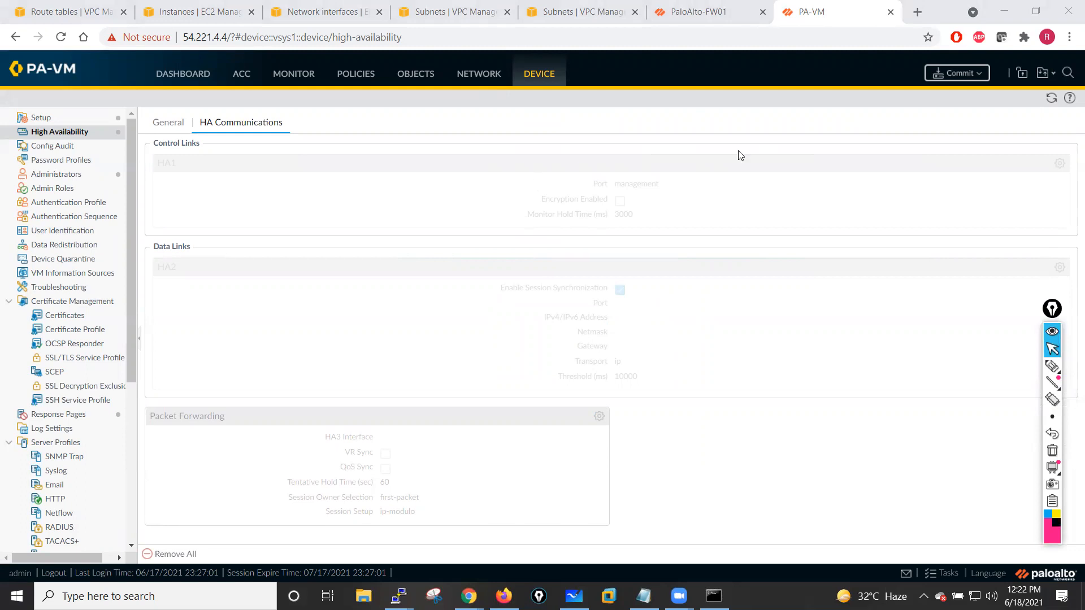
{"action": "left_click", "coordinate": [1047, 106]}
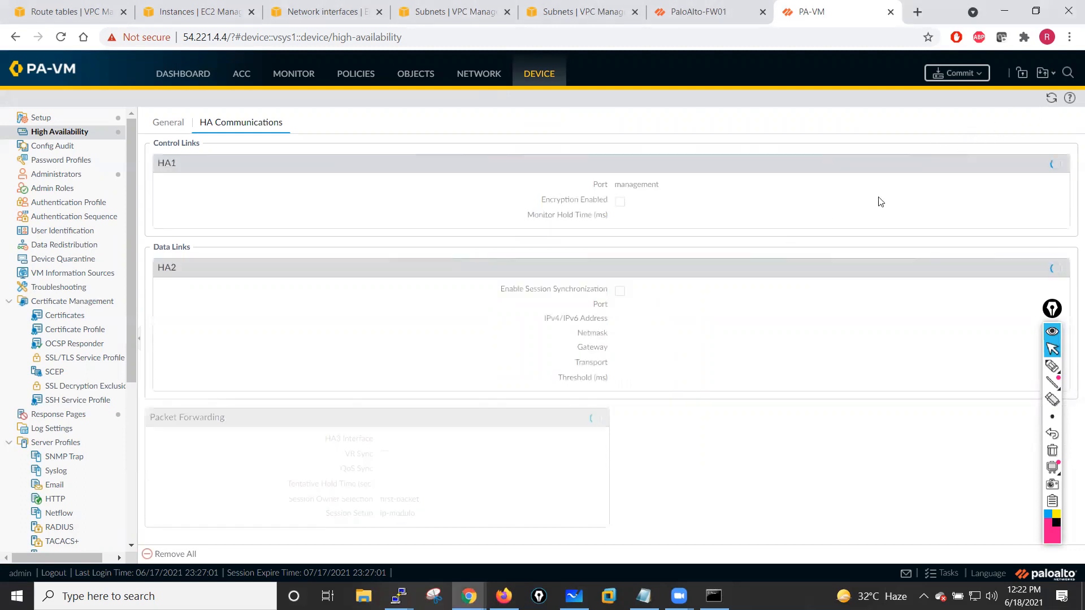
{"action": "left_click", "coordinate": [1060, 163]}
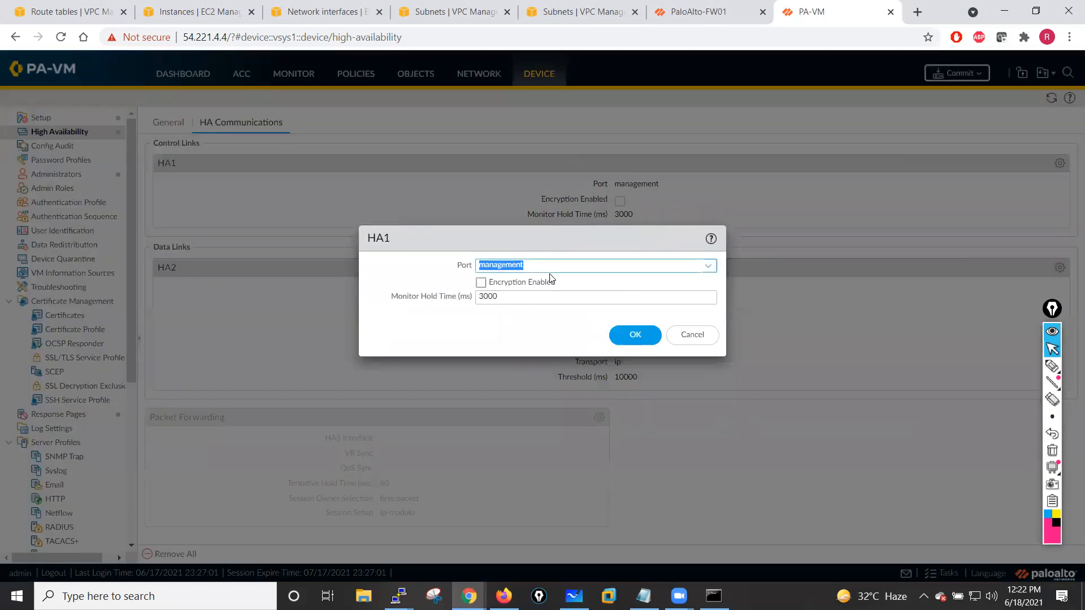
{"action": "left_click", "coordinate": [635, 333]}
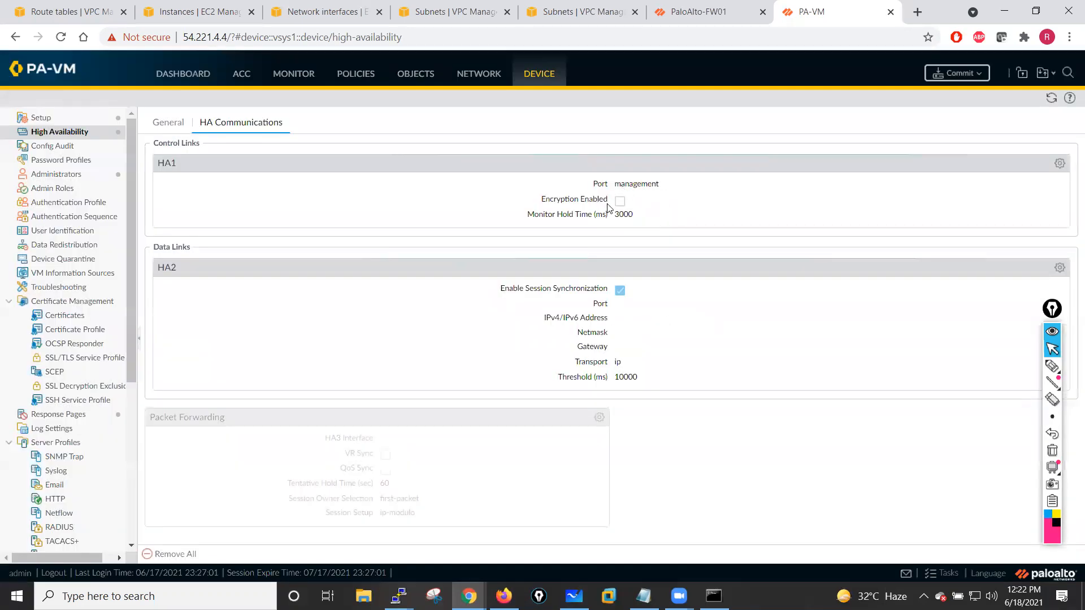
{"action": "left_click", "coordinate": [1060, 163]}
{"action": "left_click", "coordinate": [708, 266]}
{"action": "left_click", "coordinate": [542, 291]}
{"action": "left_click", "coordinate": [635, 335]}
- Configure the HA2 data link with port ethernet1/1, IP address 10.1.13.10 and netmask 255.255.255.0
{"action": "left_click", "coordinate": [1059, 268]}
{"action": "left_click", "coordinate": [695, 259]}
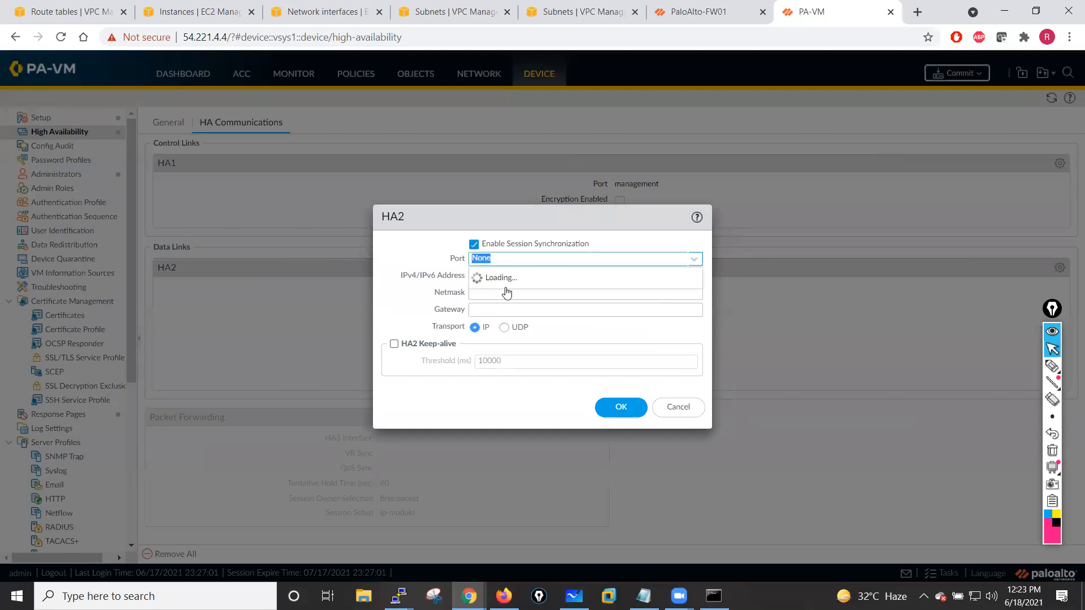
{"action": "left_click", "coordinate": [489, 290]}
{"action": "left_click", "coordinate": [497, 278]}
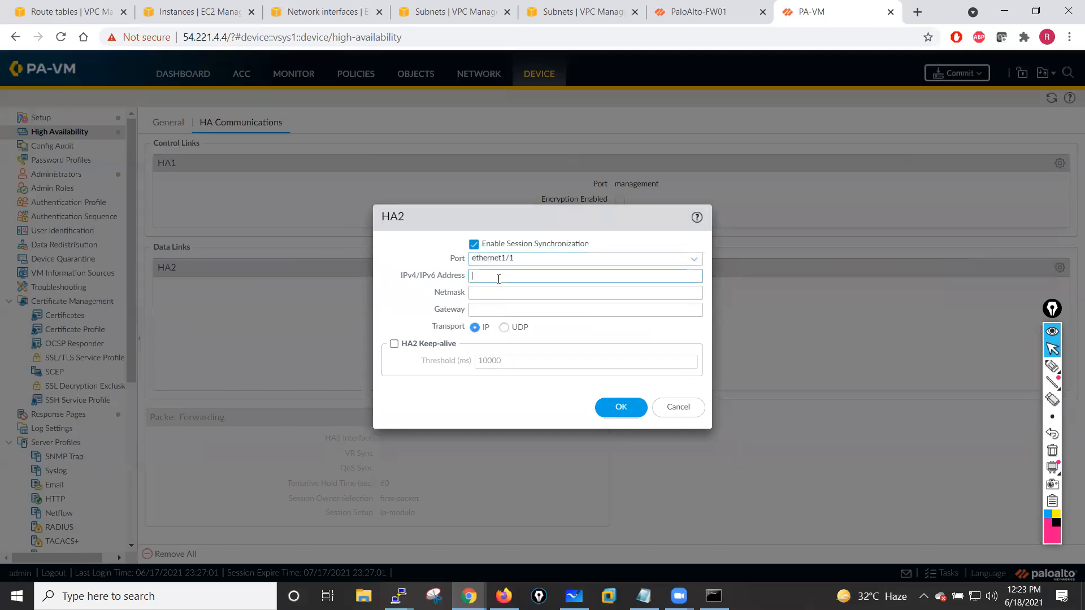
{"action": "type", "text": "10.1"}
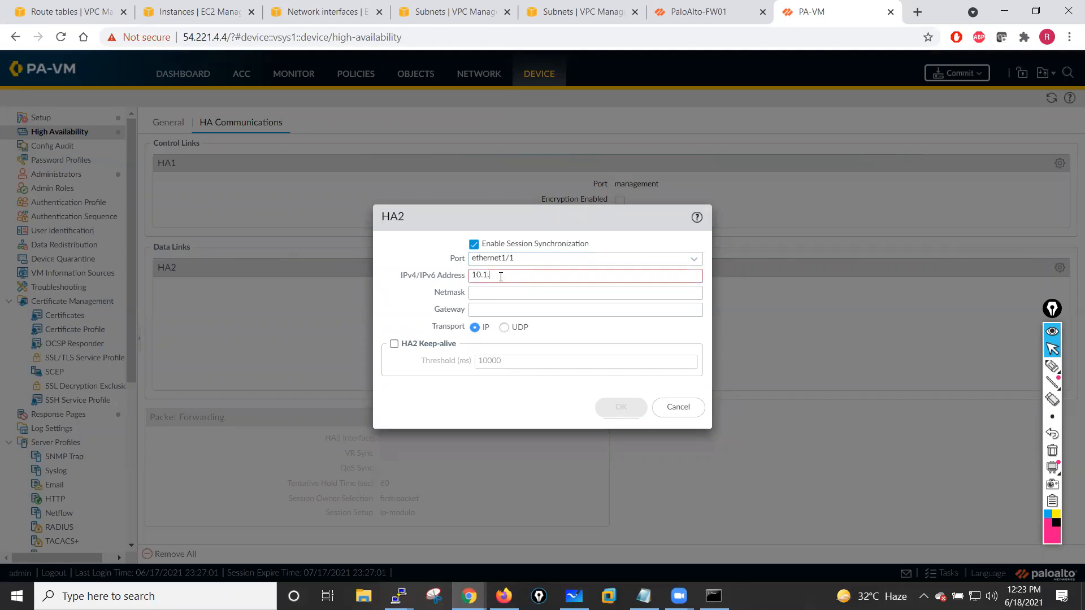
{"action": "type", "text": ".13.10"}
{"action": "left_click", "coordinate": [497, 291]}
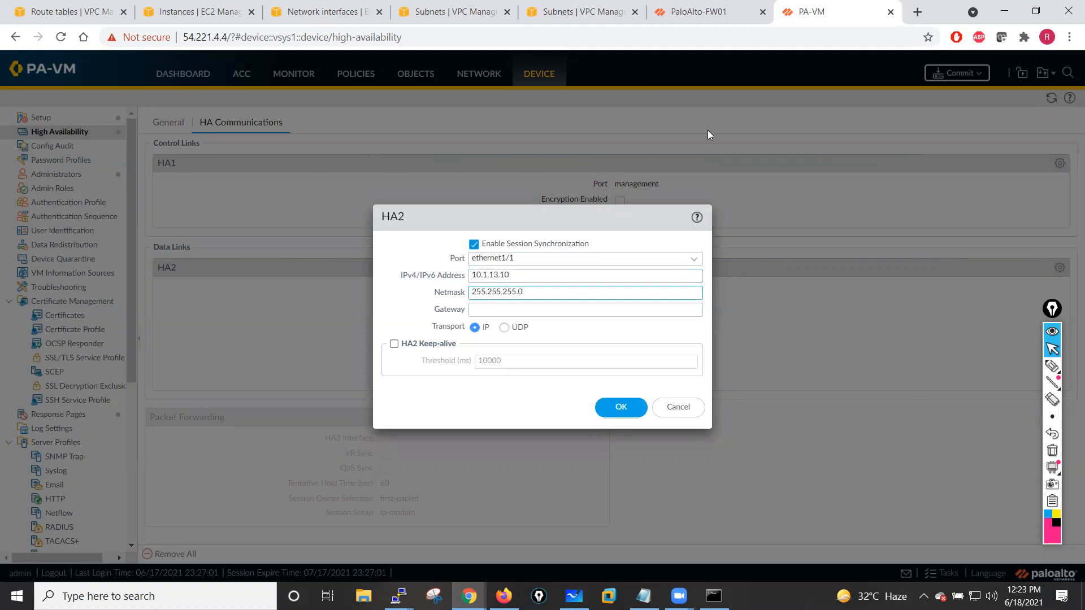
- Compare with the first firewall's HA2 data link settings, then return to the second firewall's HA2 dialog
{"action": "left_click", "coordinate": [704, 12]}
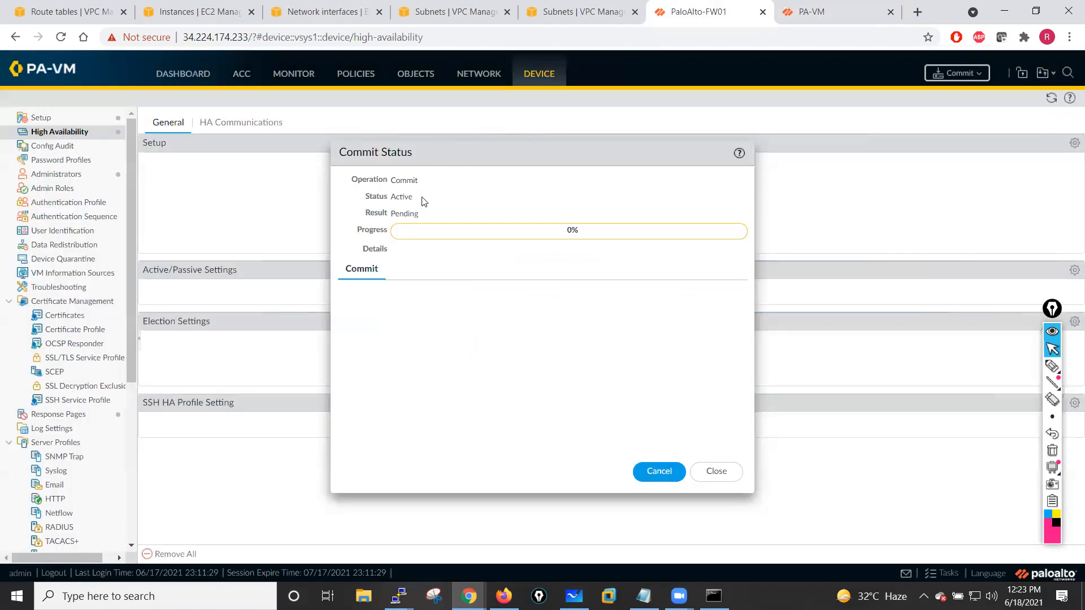
{"action": "left_click", "coordinate": [717, 471]}
{"action": "left_click", "coordinate": [210, 127]}
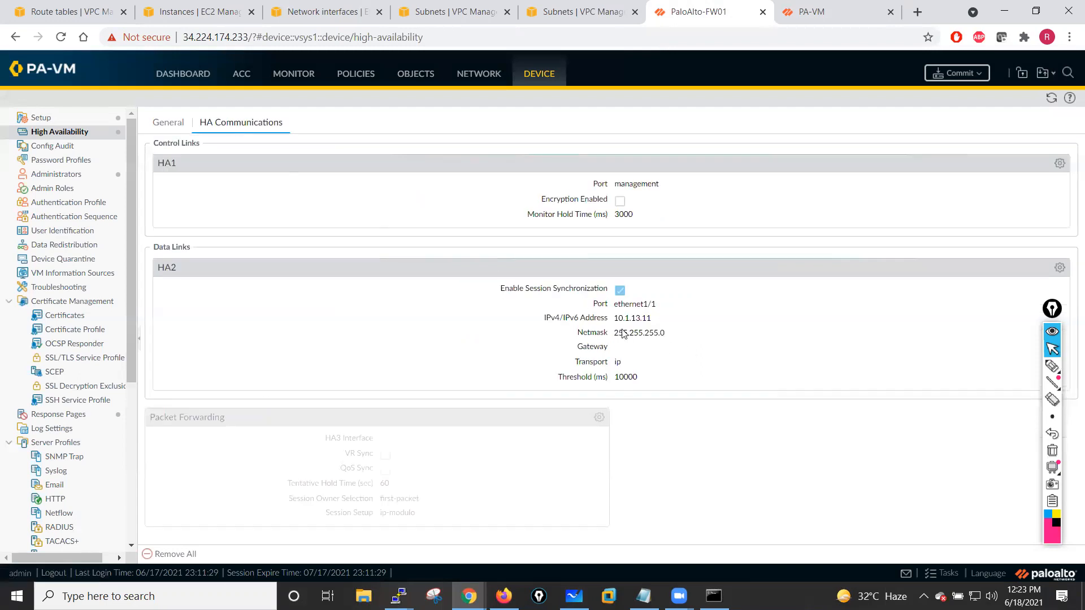
{"action": "left_click", "coordinate": [812, 12]}
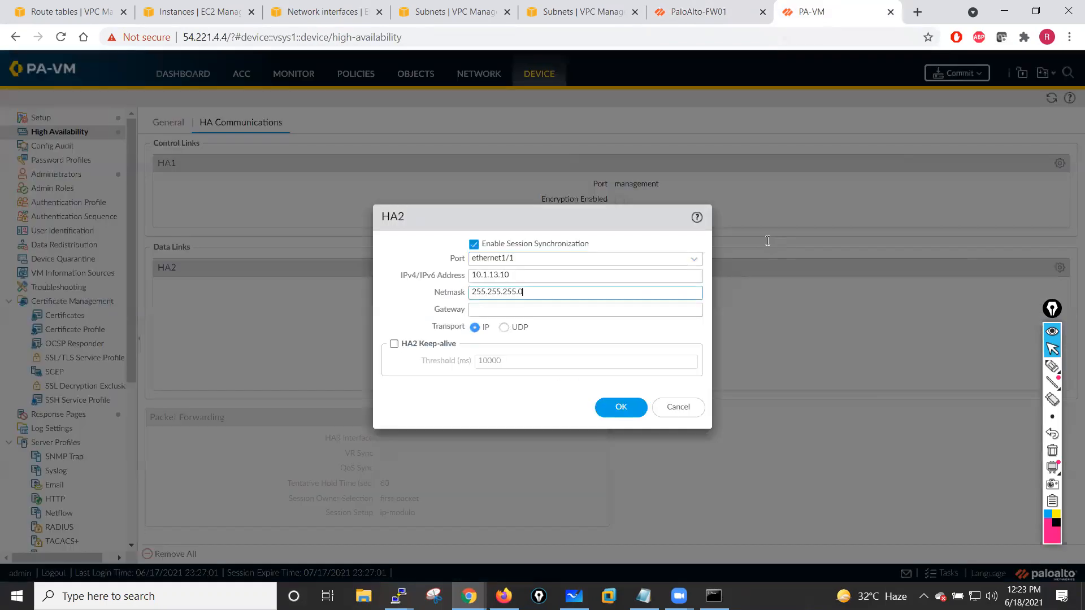
- Set the HA2 IP address to 10.1.13.11 and save the HA2 settings
{"action": "left_click", "coordinate": [516, 275]}
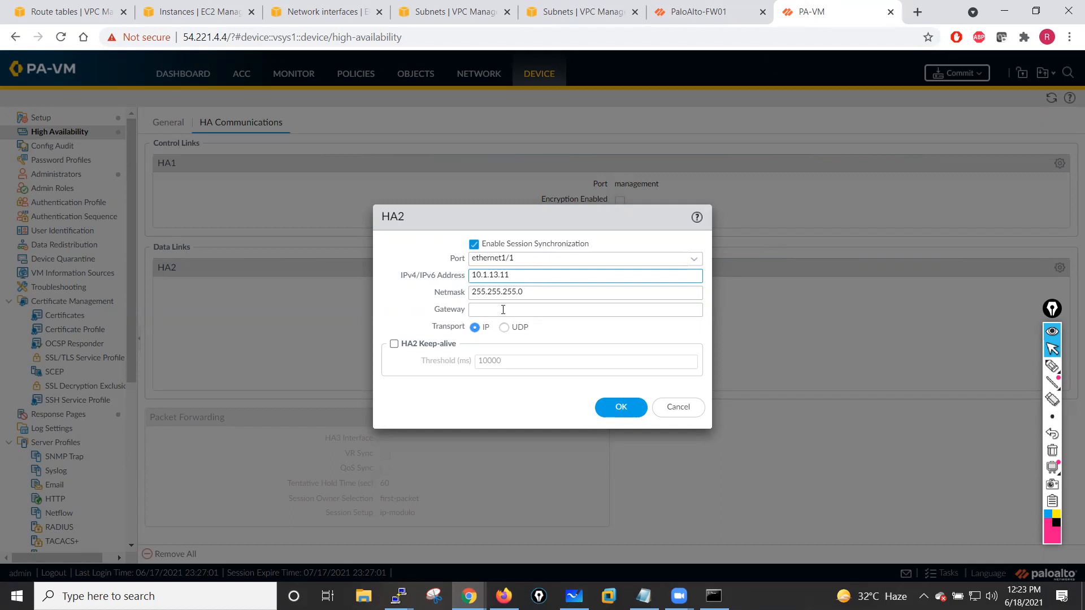
{"action": "left_click", "coordinate": [620, 408]}
{"action": "left_click", "coordinate": [624, 407]}
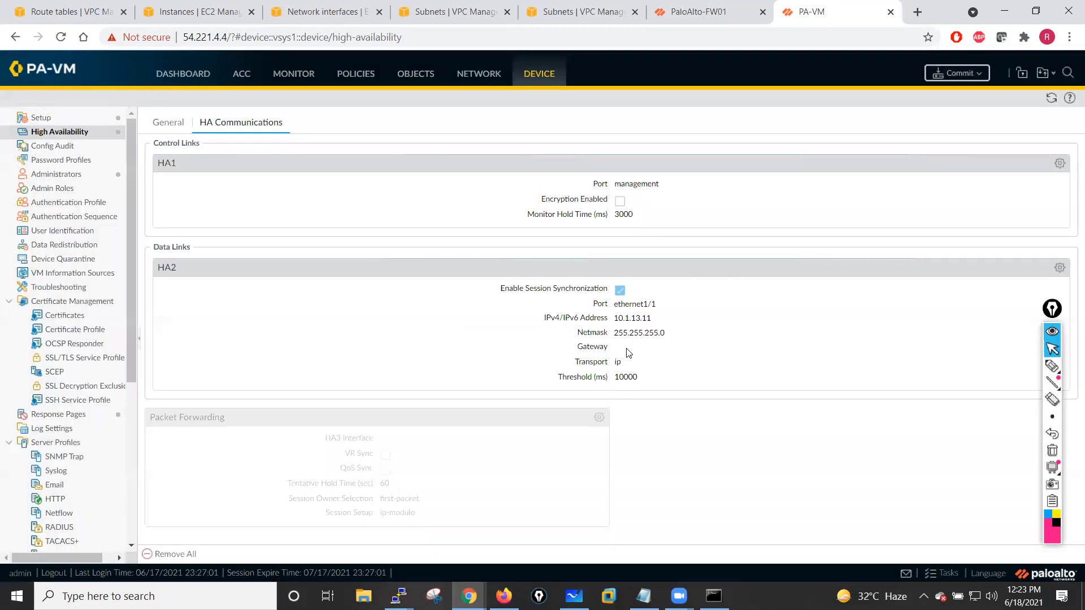
- Change the second firewall's HA2 IP address back to 10.1.13.10 and save
{"action": "left_click", "coordinate": [690, 13]}
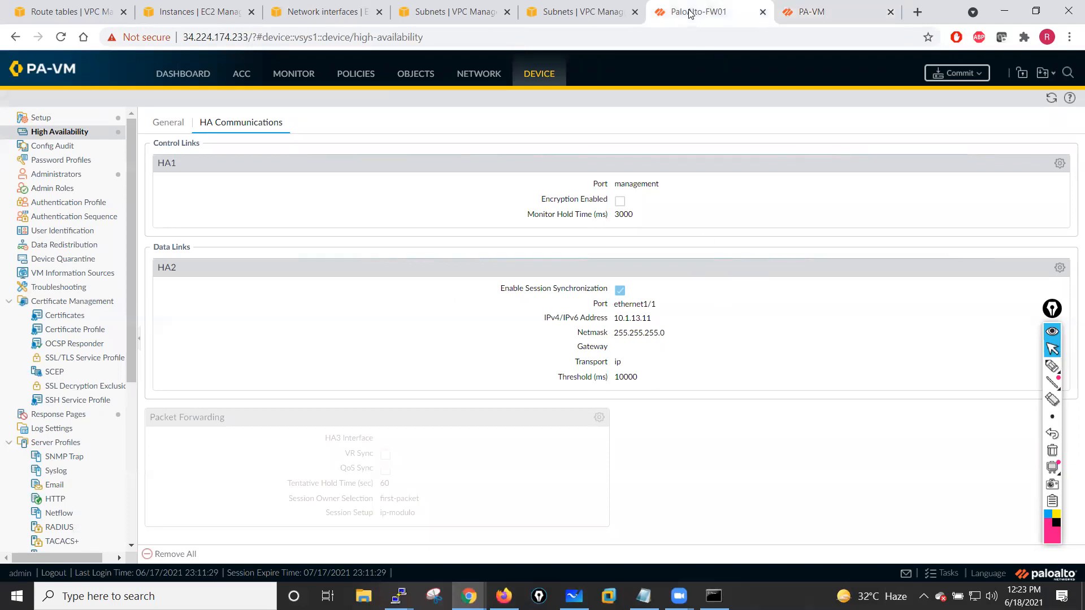
{"action": "left_click", "coordinate": [813, 13]}
{"action": "left_click", "coordinate": [1059, 268]}
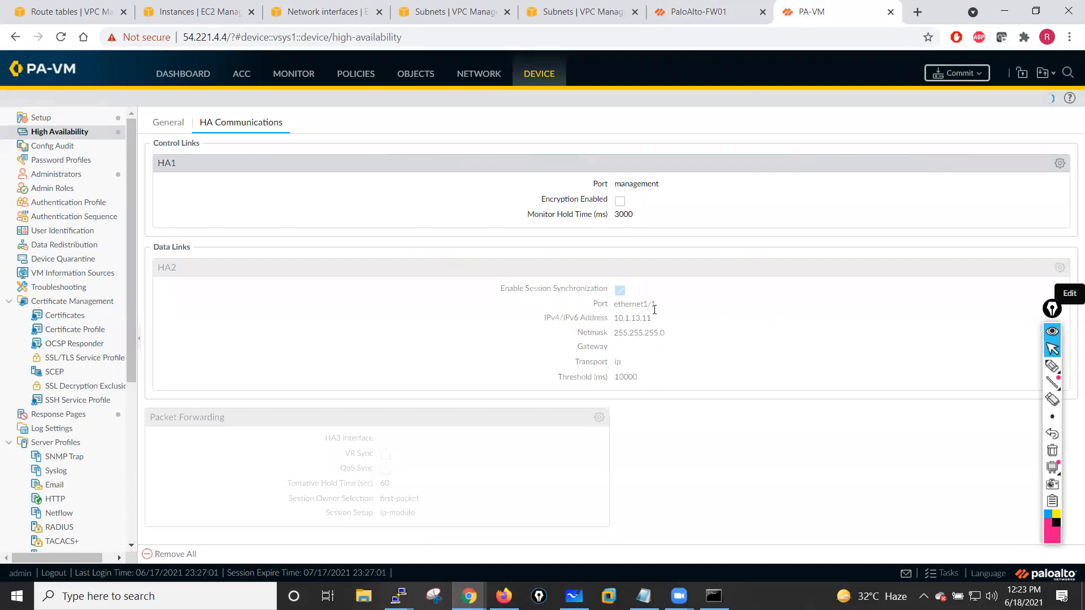
{"action": "left_click", "coordinate": [525, 279]}
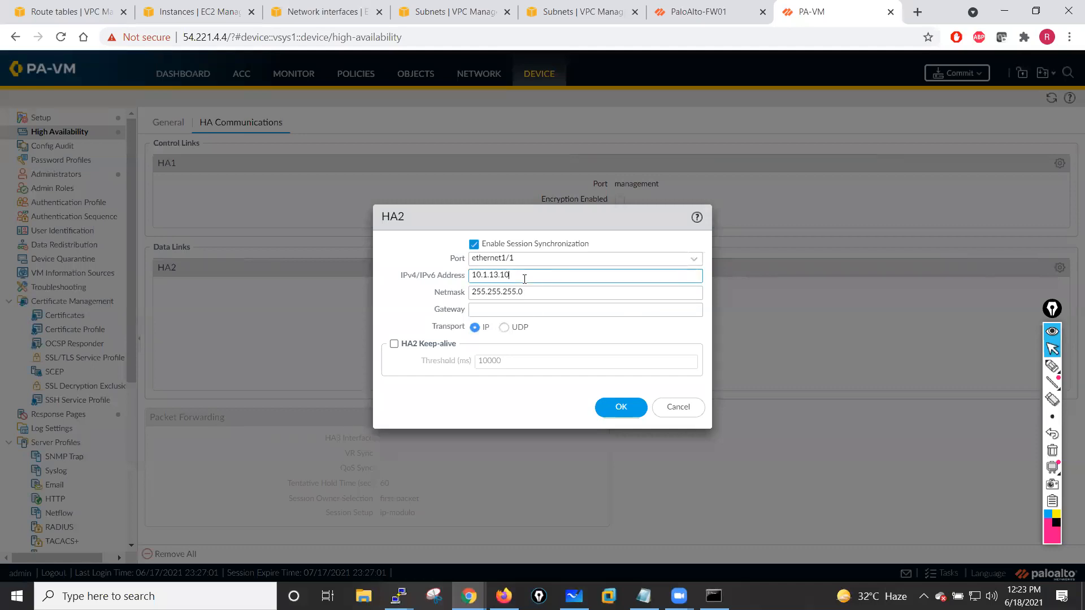
{"action": "left_click", "coordinate": [620, 407]}
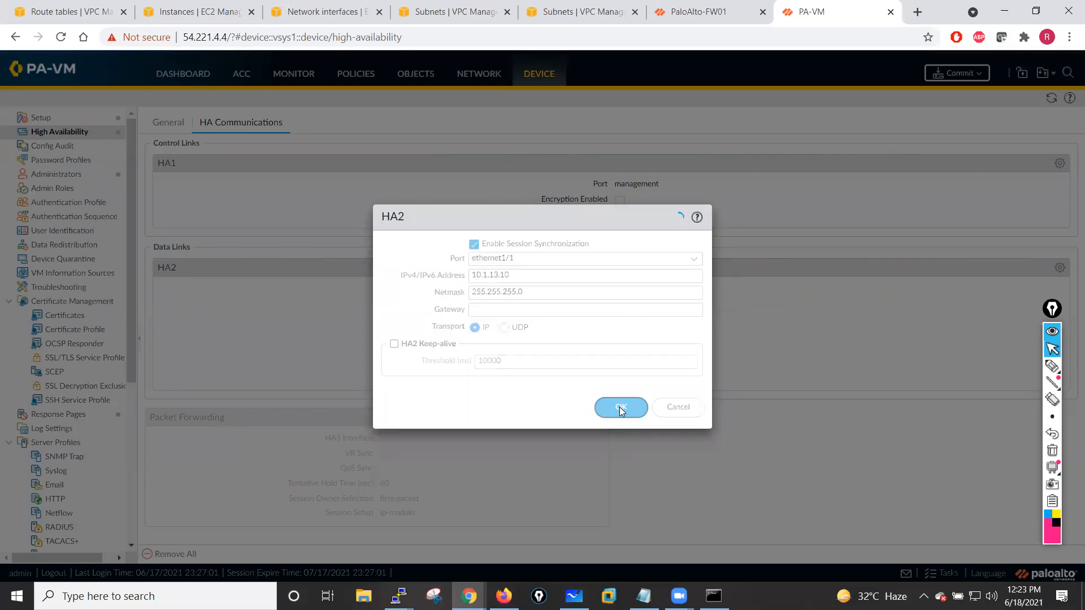
- Open the Commit dialog on the second firewall, then switch to the first firewall's tab
{"action": "left_click", "coordinate": [1048, 319]}
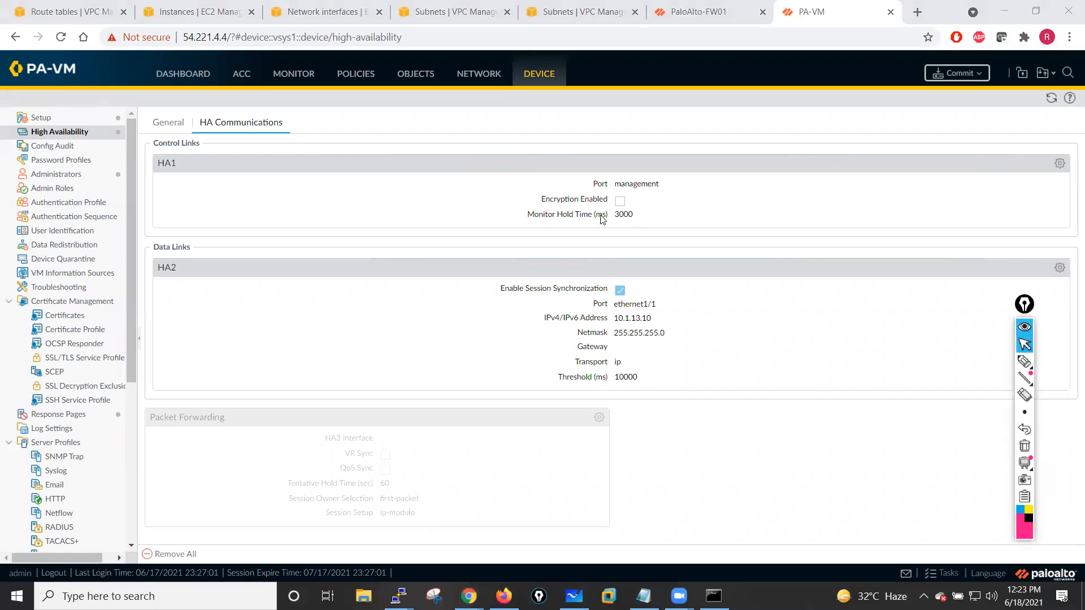
{"action": "left_click", "coordinate": [157, 128]}
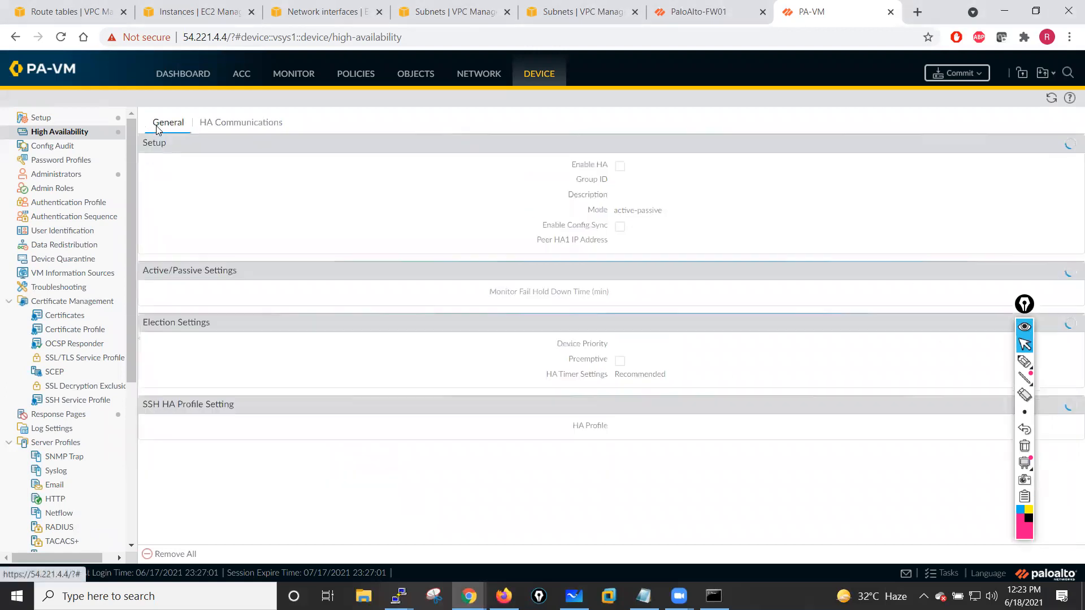
{"action": "left_click", "coordinate": [956, 77]}
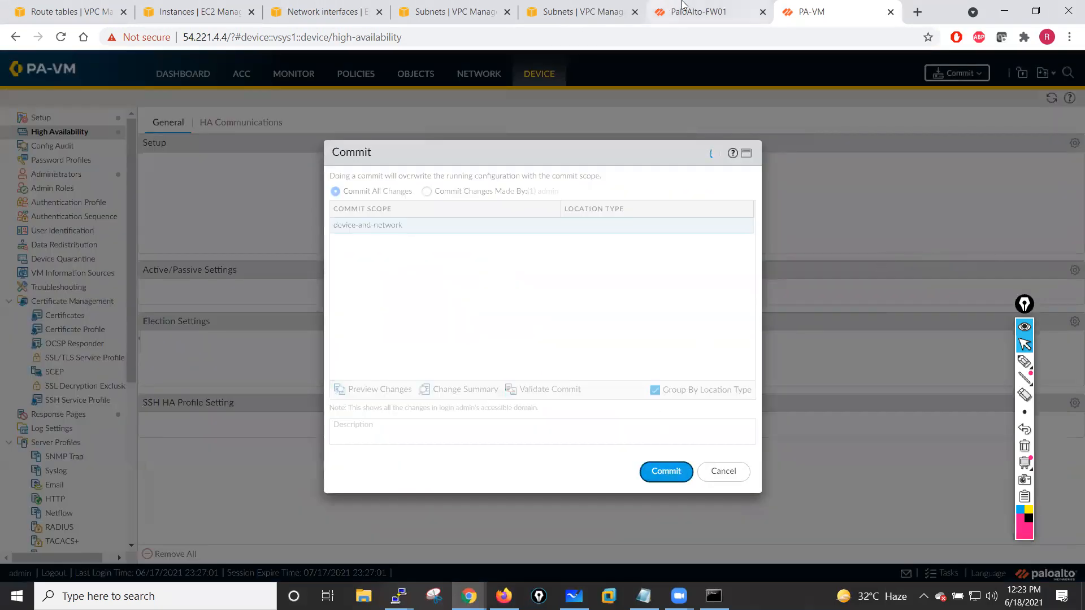
{"action": "left_click", "coordinate": [691, 7]}
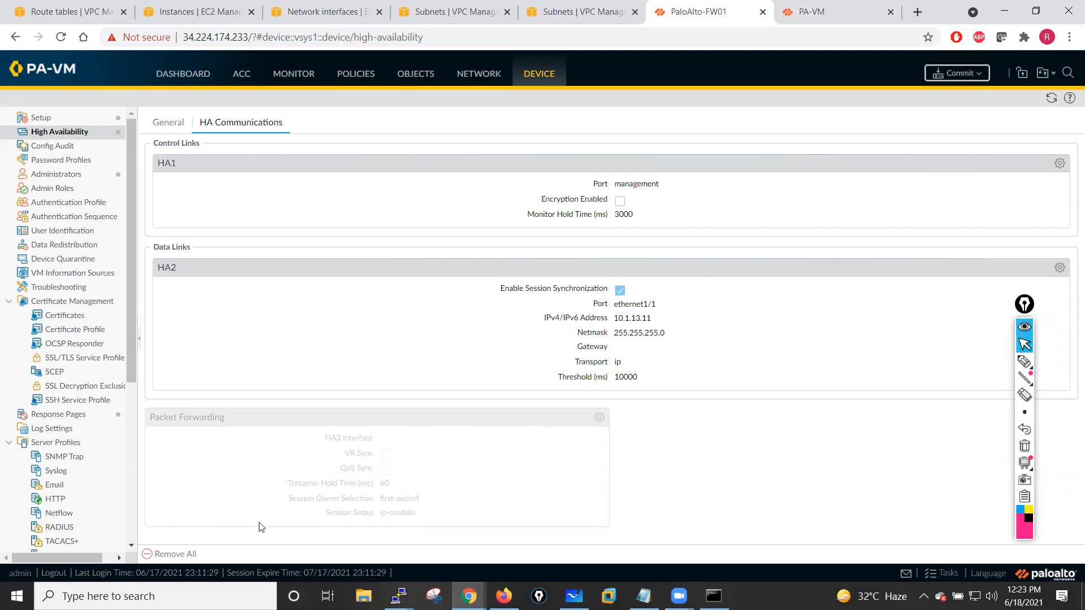
- Open the task manager and examine the details of the most recent failed commit job
{"action": "left_click", "coordinate": [1026, 304]}
{"action": "left_click_drag", "start_coordinate": [1026, 304], "coordinate": [1052, 215]}
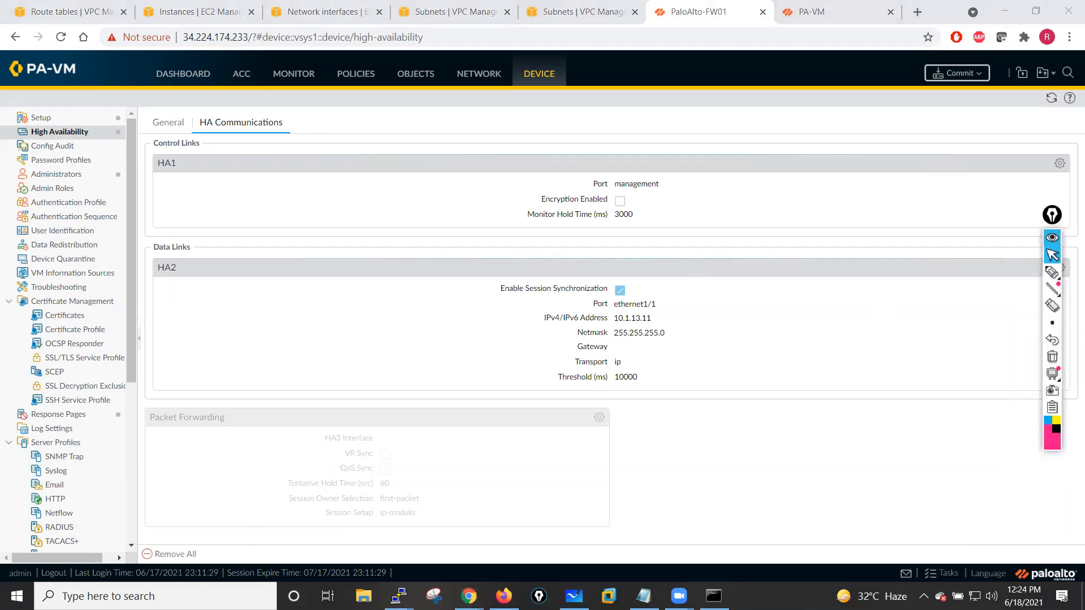
{"action": "left_click", "coordinate": [950, 573]}
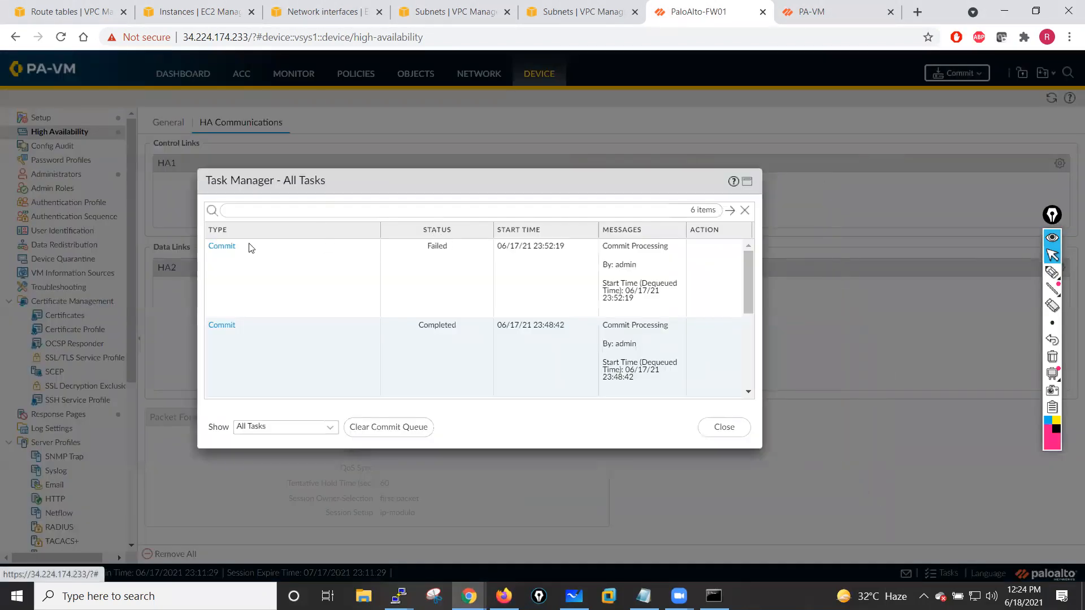
{"action": "left_click", "coordinate": [220, 248]}
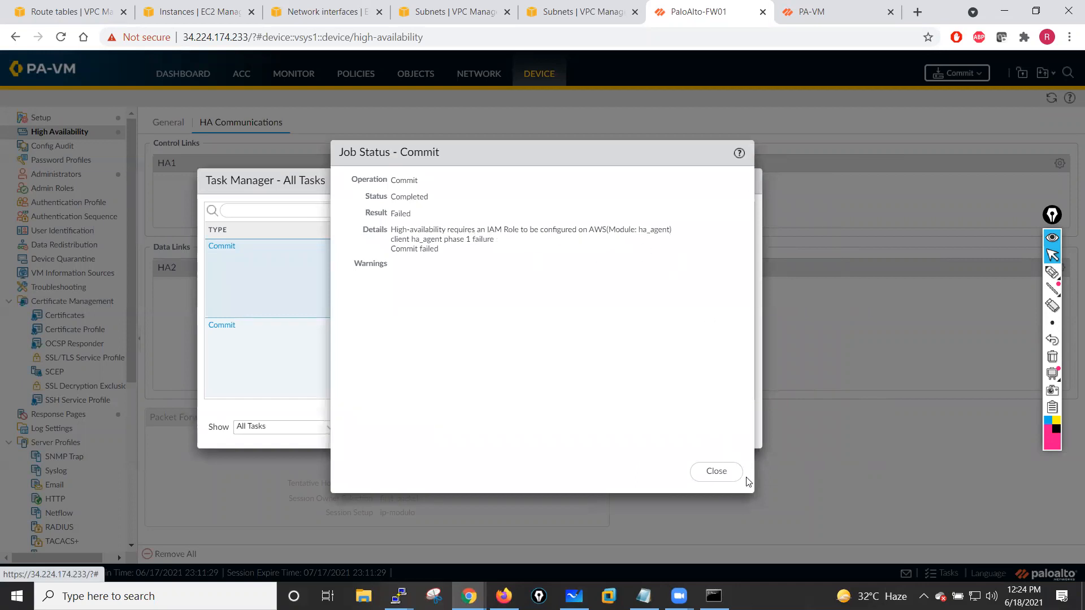
{"action": "left_click", "coordinate": [717, 473]}
{"action": "left_click", "coordinate": [721, 428]}
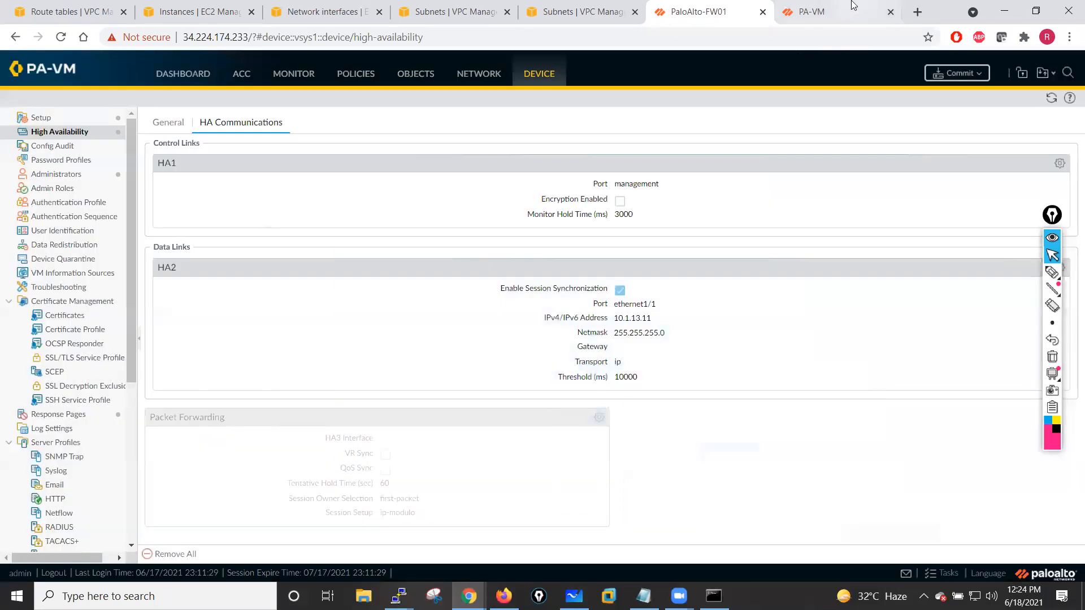
- Inspect the PaloAlto-Fw01 instance's details in the EC2 console, then open the VPC route tables
{"action": "left_click", "coordinate": [225, 5]}
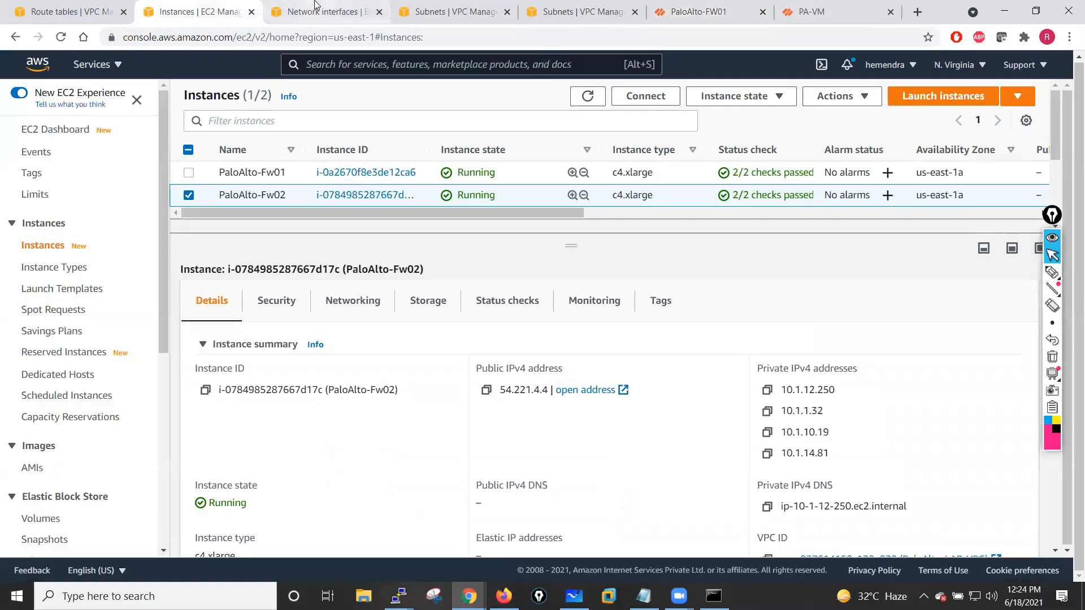
{"action": "left_click", "coordinate": [190, 194]}
{"action": "left_click", "coordinate": [189, 173]}
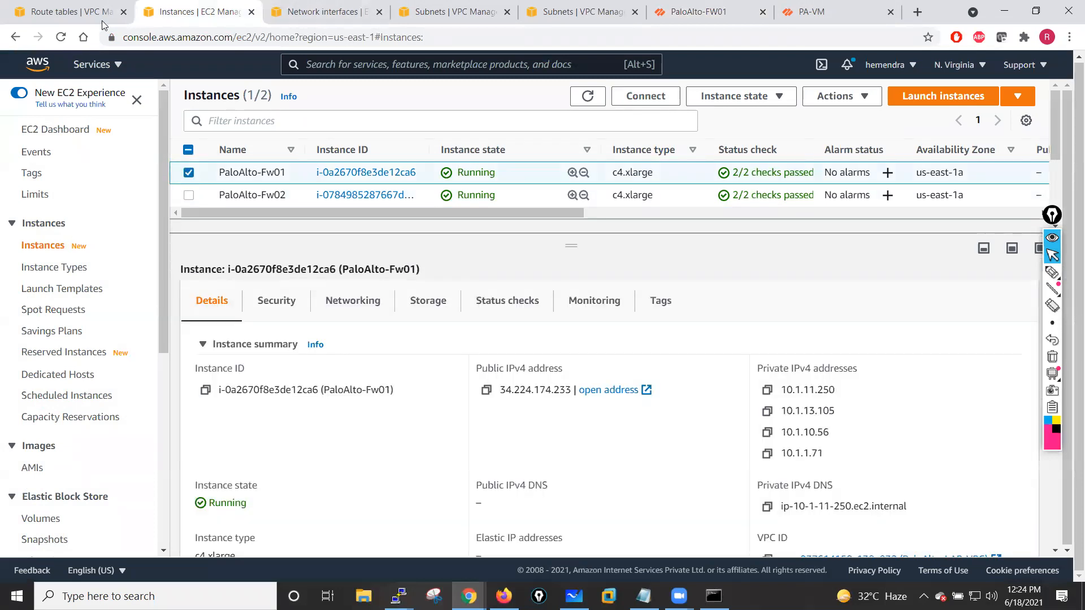
{"action": "left_click", "coordinate": [68, 11]}
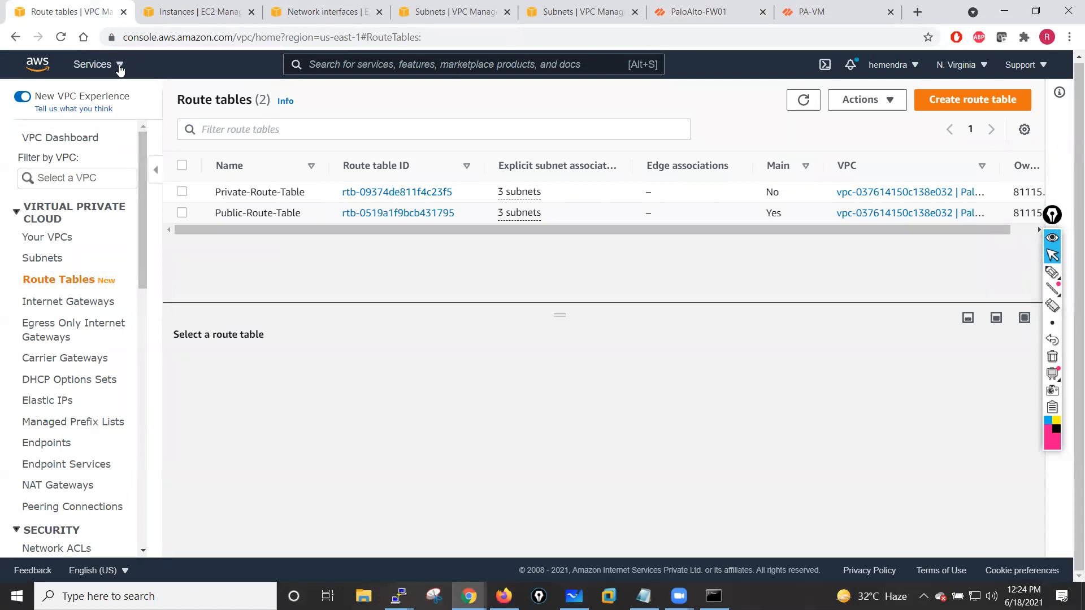
- Open the IAM console in a new browser tab and move that tab to the front of the tab bar
{"action": "left_click", "coordinate": [90, 65]}
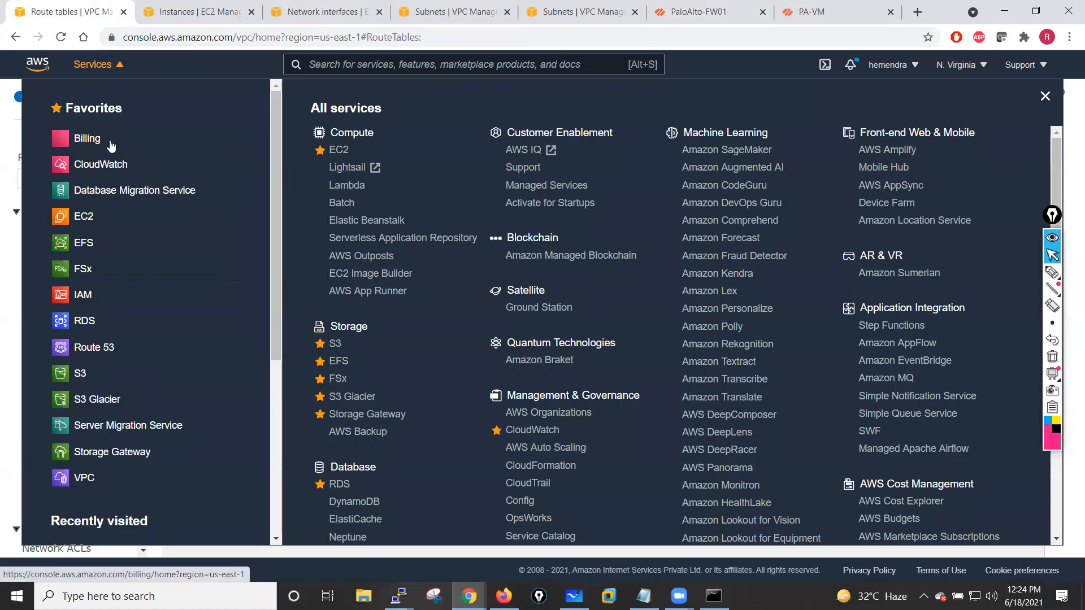
{"action": "right_click", "coordinate": [90, 296]}
{"action": "left_click", "coordinate": [162, 309]}
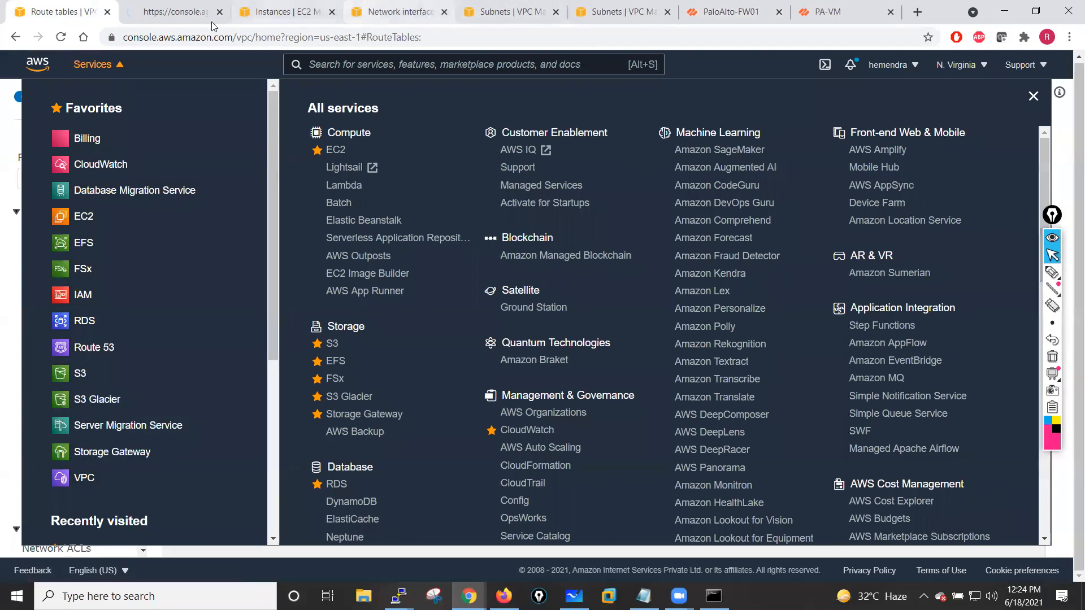
{"action": "left_click", "coordinate": [199, 6]}
{"action": "left_click_drag", "start_coordinate": [199, 6], "coordinate": [85, 7]}
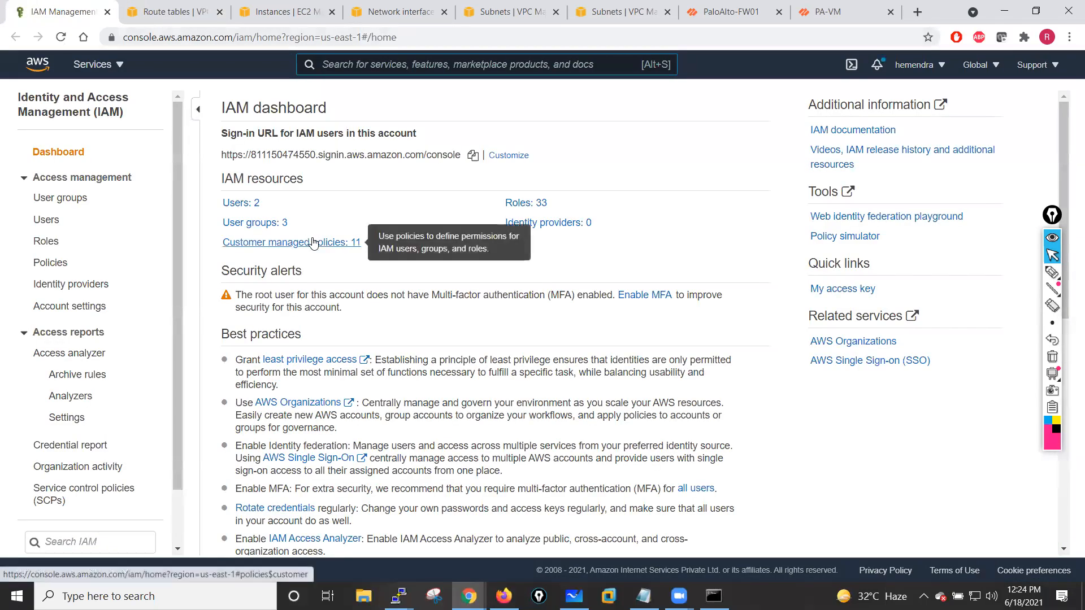
- Start creating a new IAM role for the EC2 service and attach the AmazonEC2FullAccess policy
{"action": "left_click", "coordinate": [51, 243]}
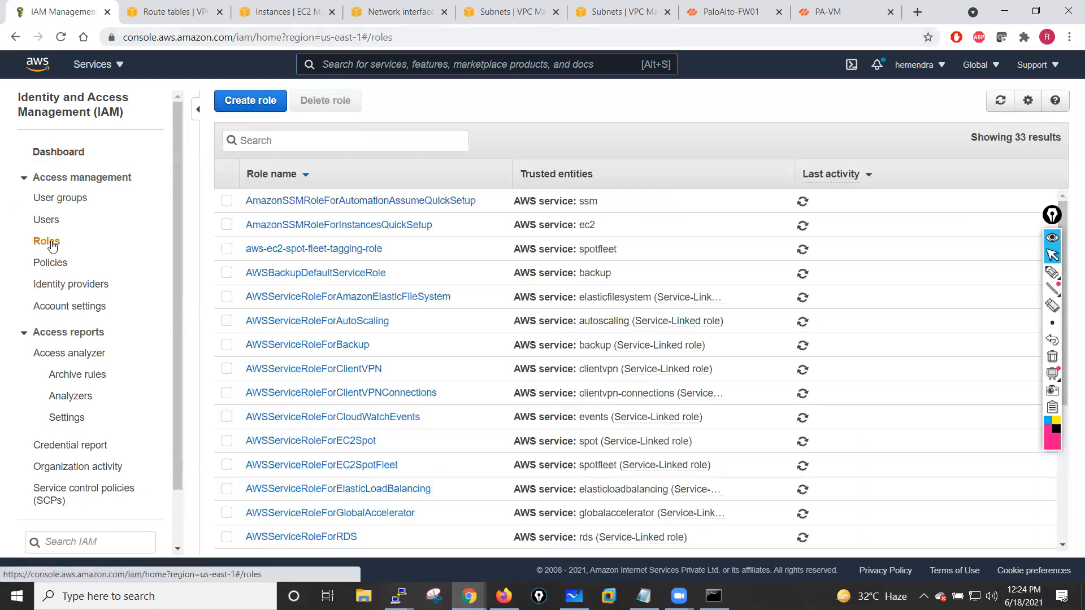
{"action": "left_click", "coordinate": [260, 107]}
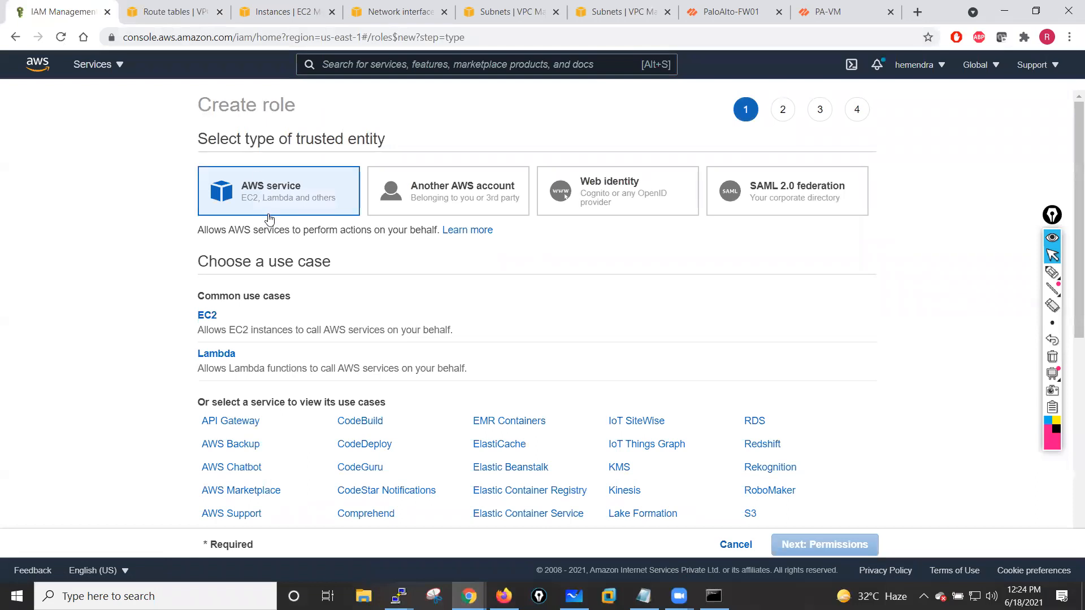
{"action": "left_click", "coordinate": [205, 314]}
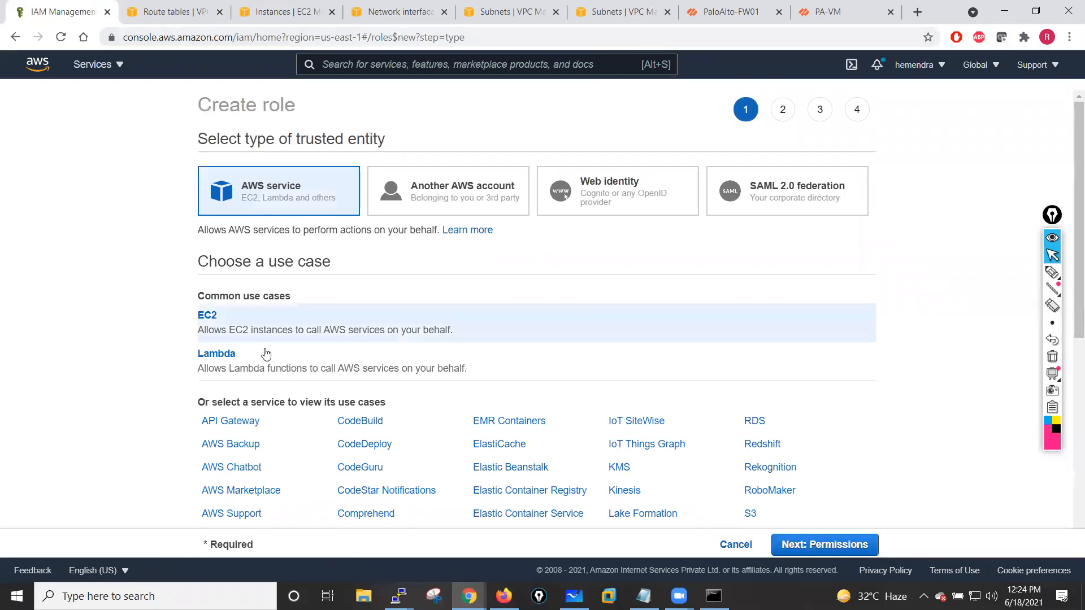
{"action": "left_click", "coordinate": [792, 549]}
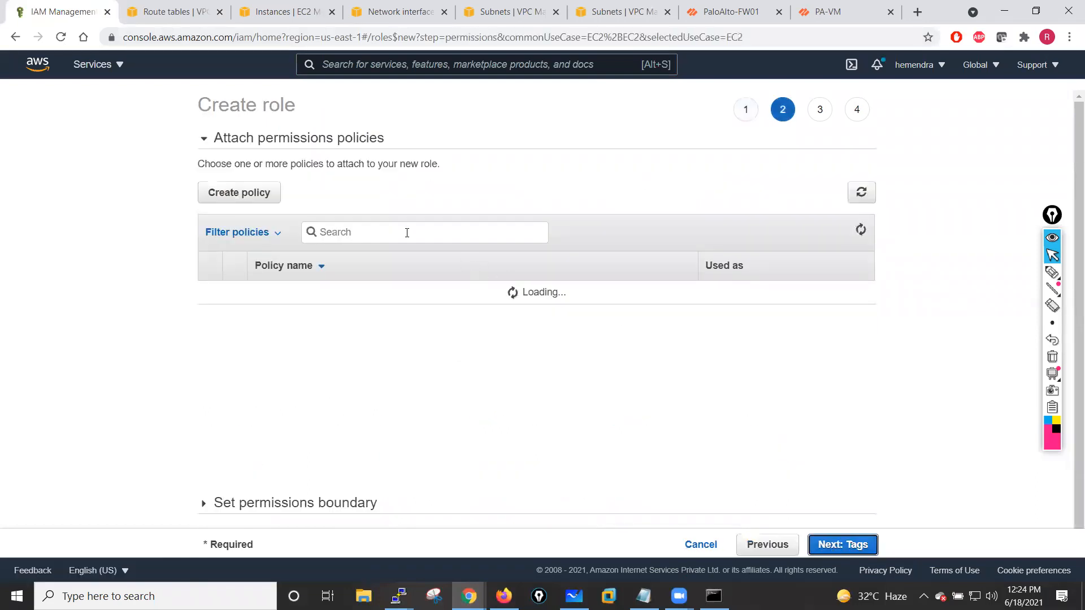
{"action": "left_click", "coordinate": [370, 231]}
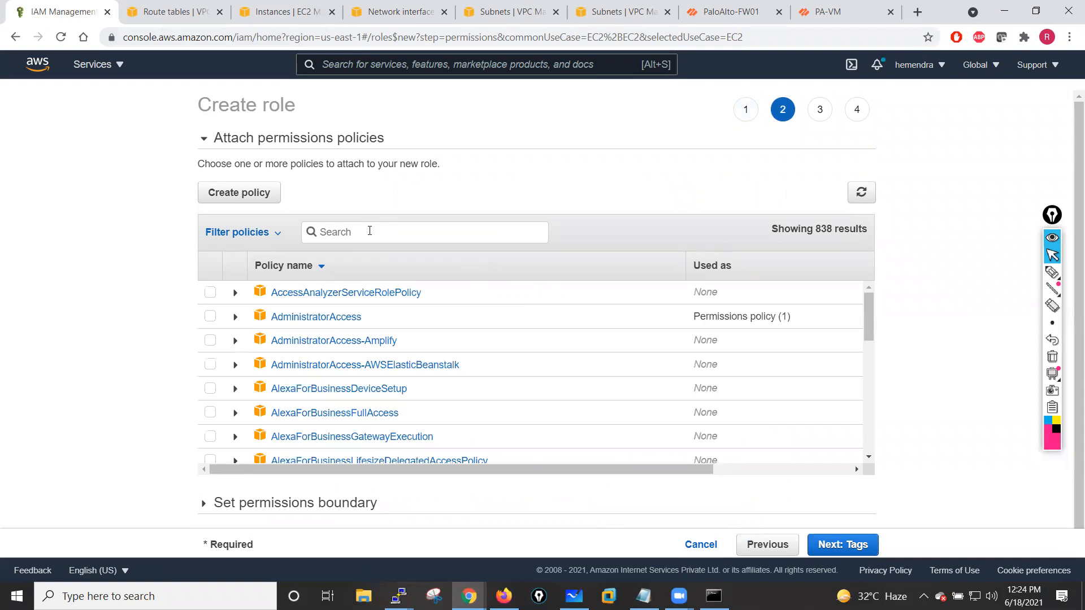
{"action": "type", "text": "EC2"}
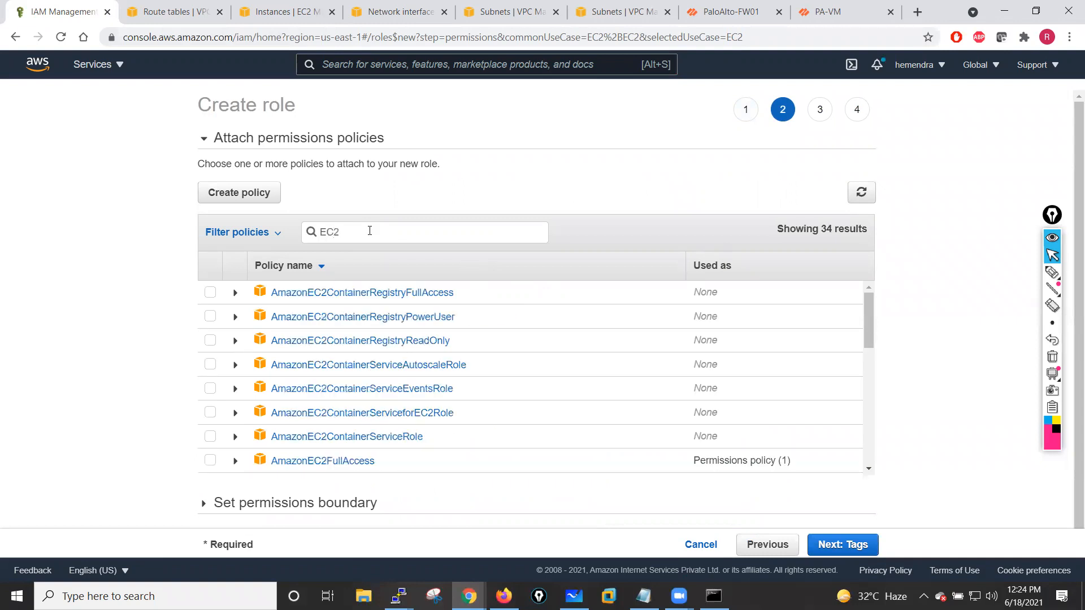
{"action": "type", "text": "Fu"}
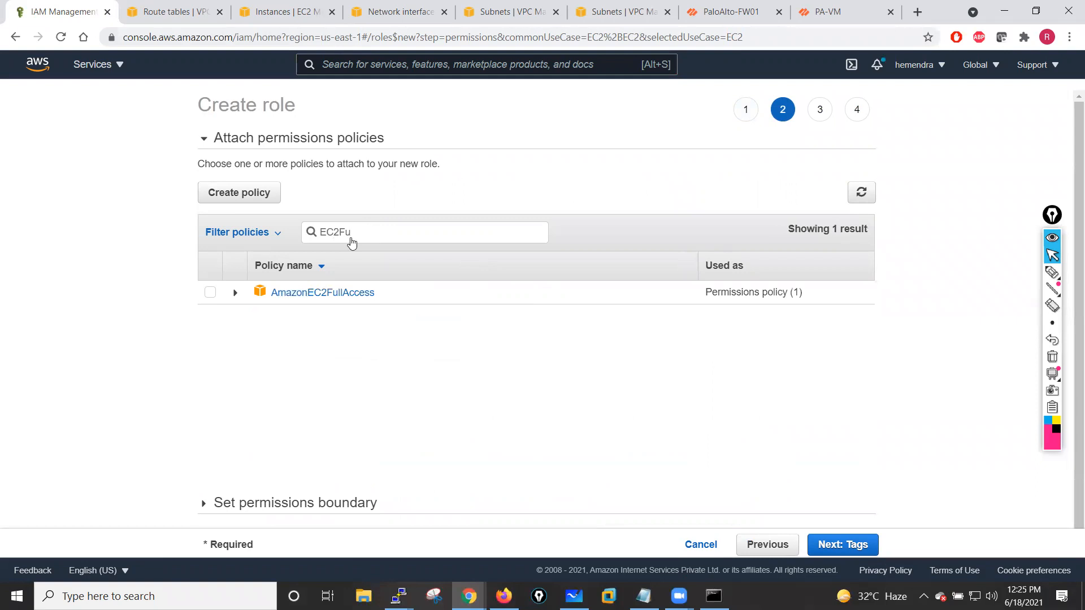
{"action": "left_click", "coordinate": [211, 292]}
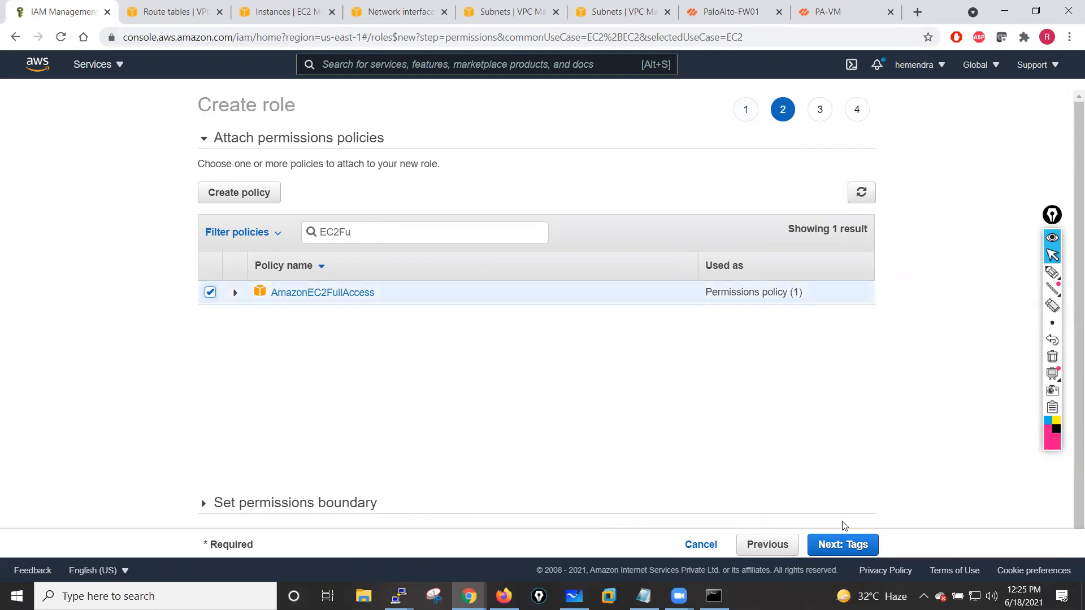
{"action": "left_click", "coordinate": [849, 546]}
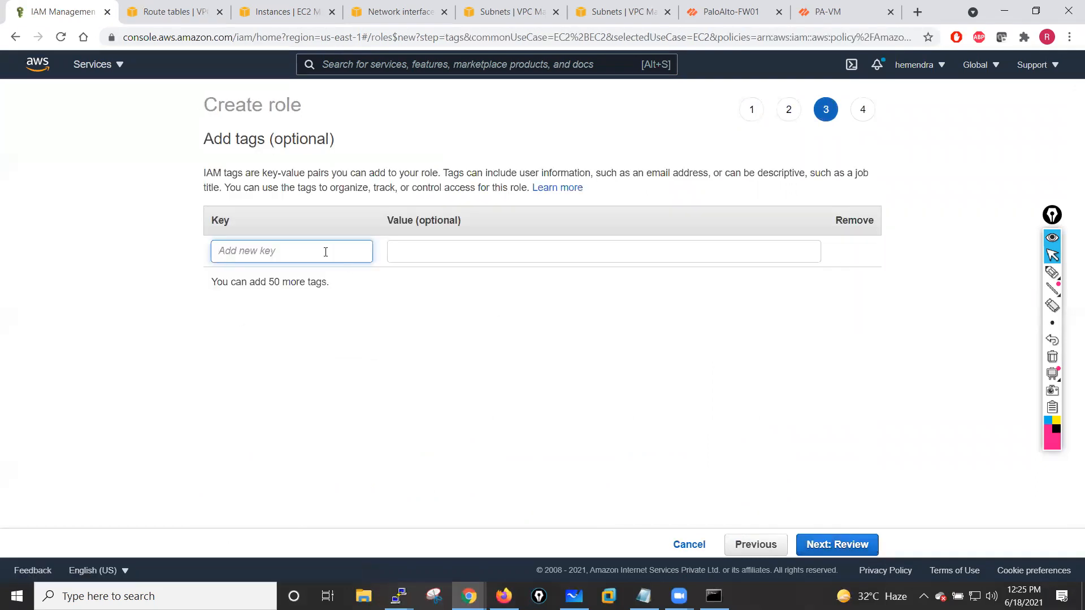
- Tag the role with Name = PaloAlto-IAM-Role, name it PaloAltoIAM, and create the role
{"action": "type", "text": "Name"}
{"action": "left_click", "coordinate": [489, 252]}
{"action": "type", "text": "PaloAL"}
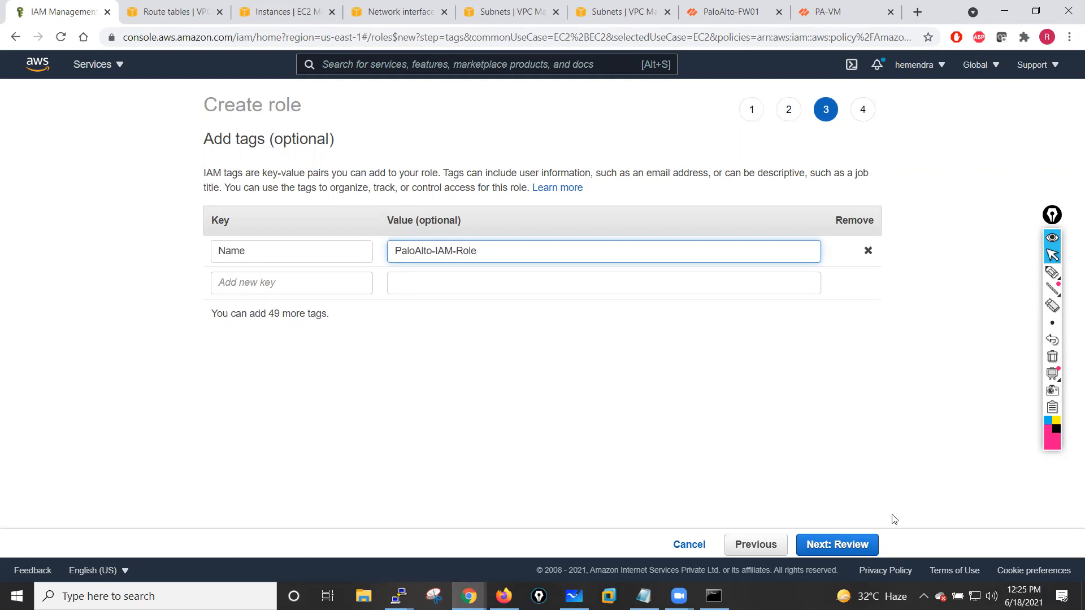
{"action": "left_click", "coordinate": [853, 546]}
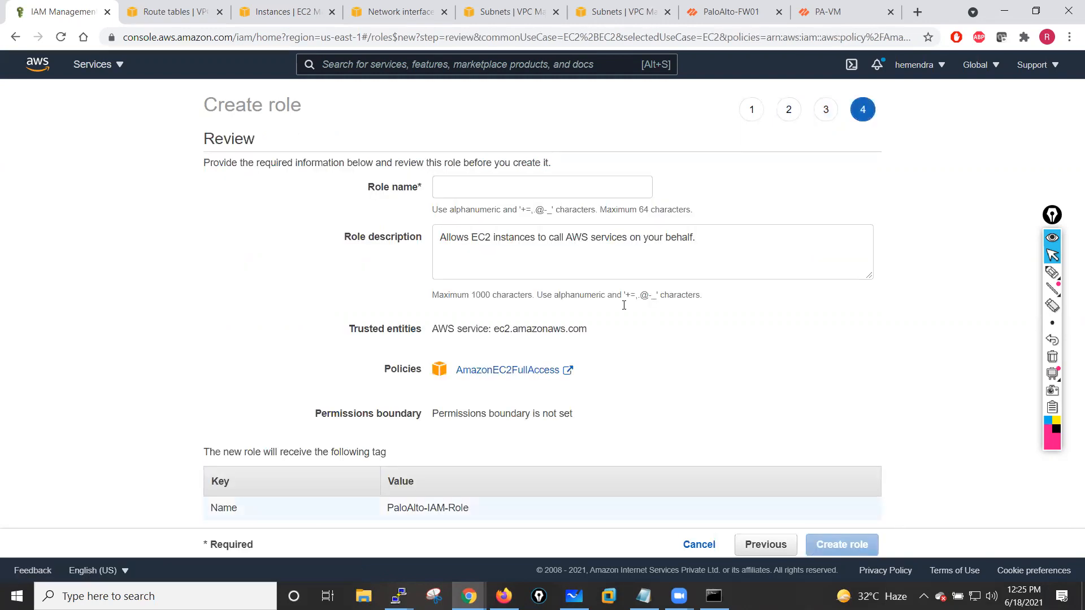
{"action": "left_click", "coordinate": [480, 190]}
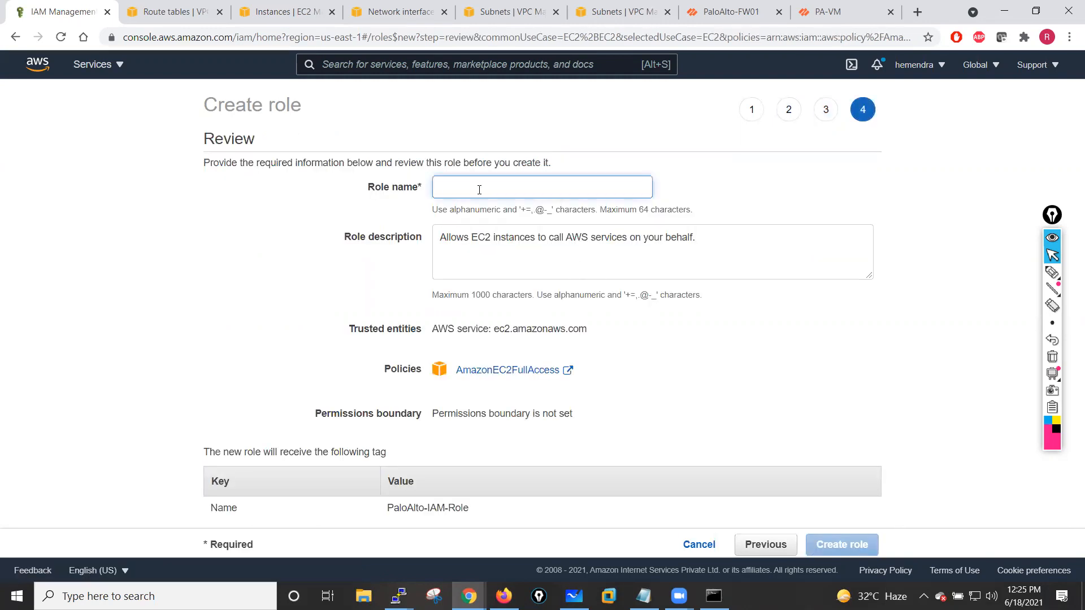
{"action": "type", "text": "PaloAltoIAM"}
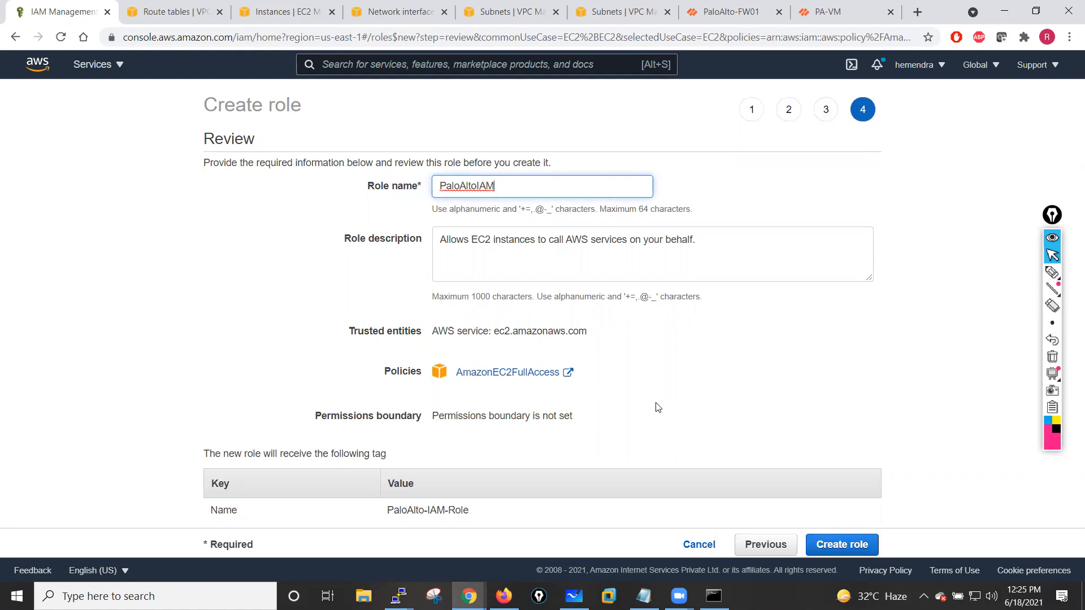
{"action": "left_click", "coordinate": [848, 549]}
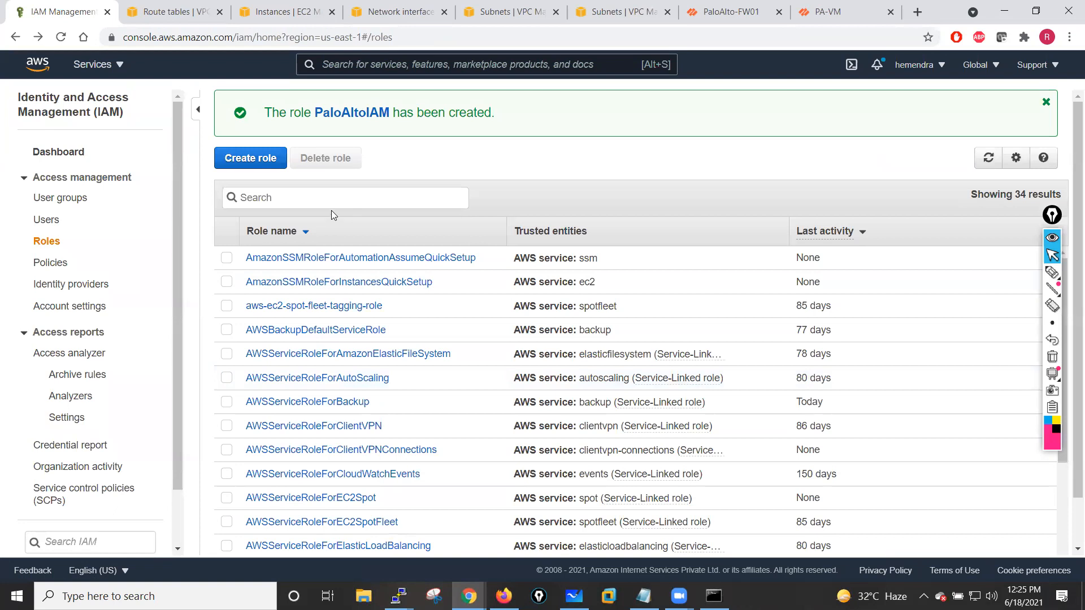
- Search the roles list for the new PaloAltoIAM role and select it
{"action": "left_click", "coordinate": [315, 199]}
{"action": "type", "text": "PaloAL"}
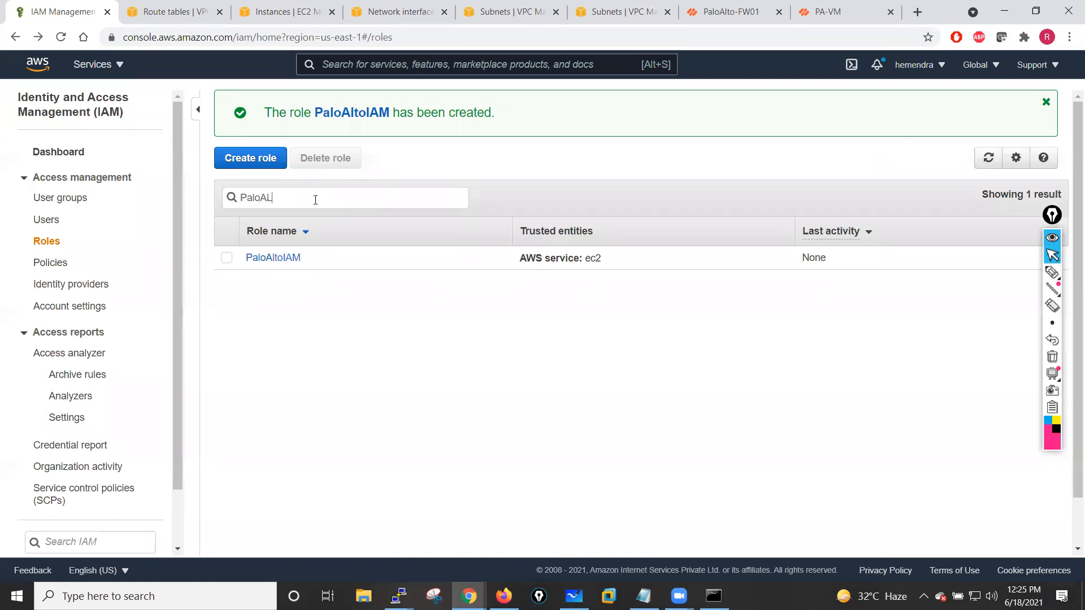
{"action": "left_click", "coordinate": [226, 259]}
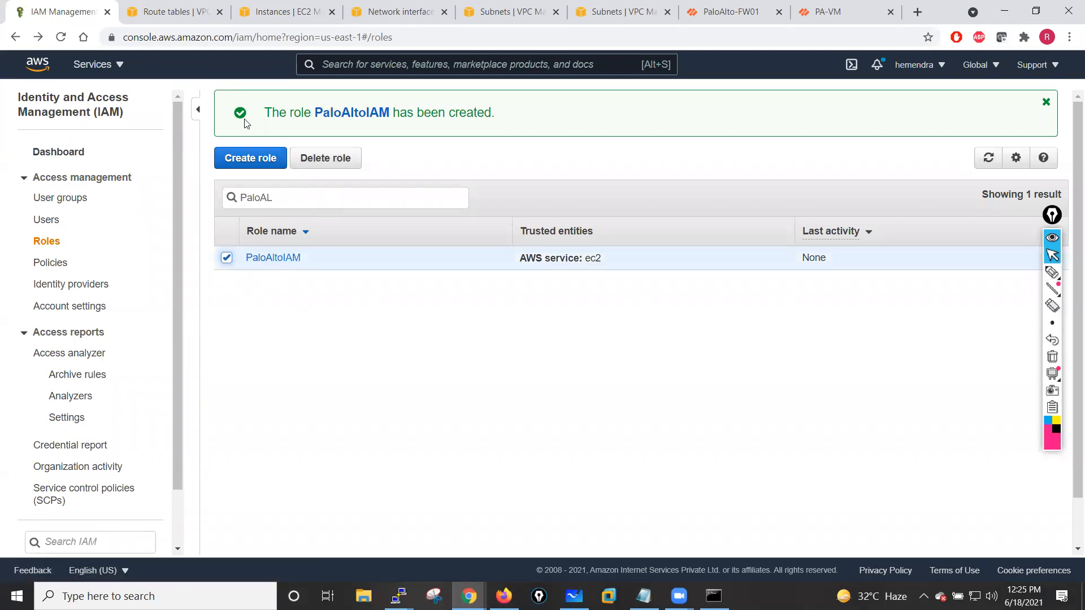
- In the EC2 instances list, attach the PaloAltoIAM IAM role to the PaloAlto-Fw01 instance
{"action": "left_click", "coordinate": [277, 8]}
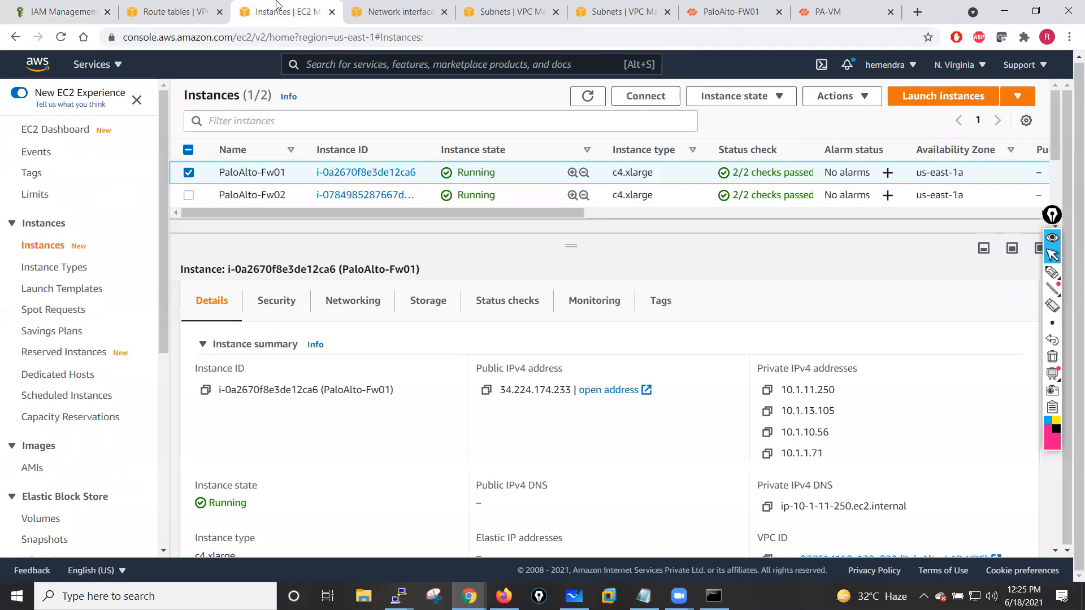
{"action": "left_click", "coordinate": [860, 98]}
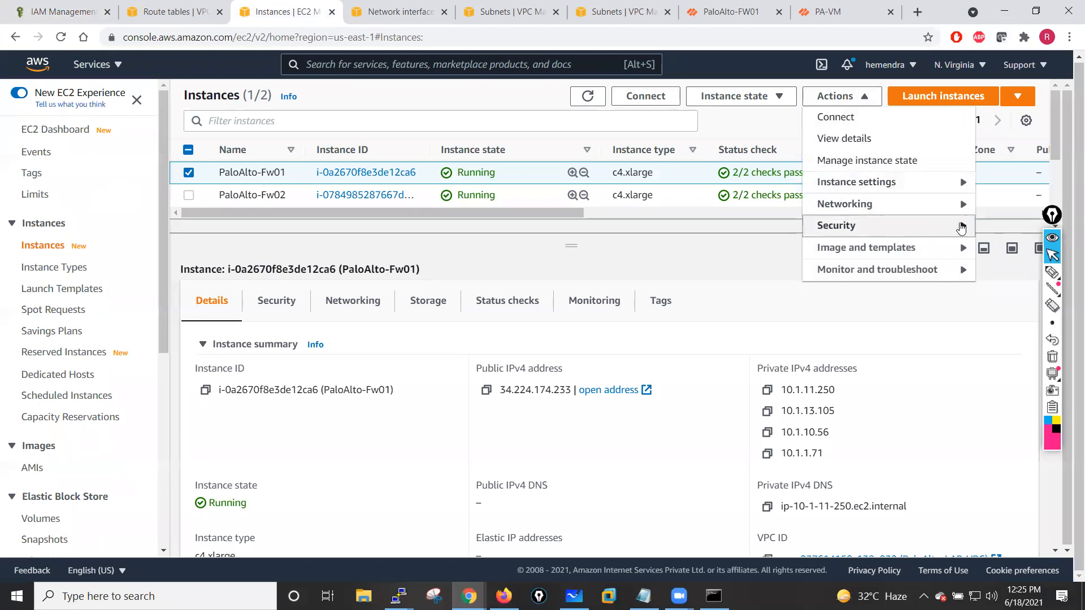
{"action": "mouse_move", "coordinate": [889, 226]}
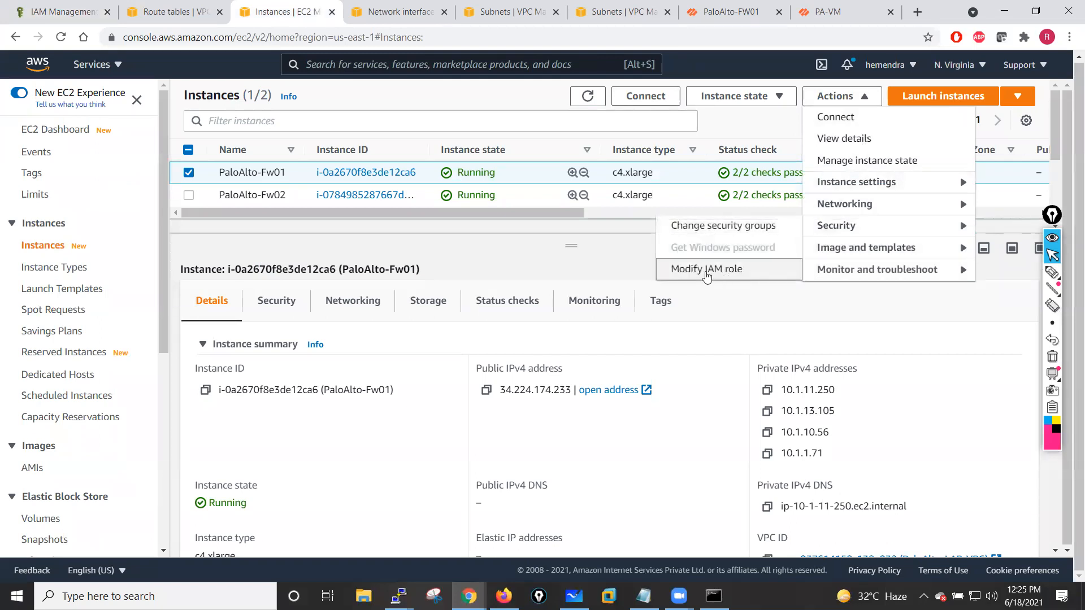
{"action": "left_click", "coordinate": [707, 270]}
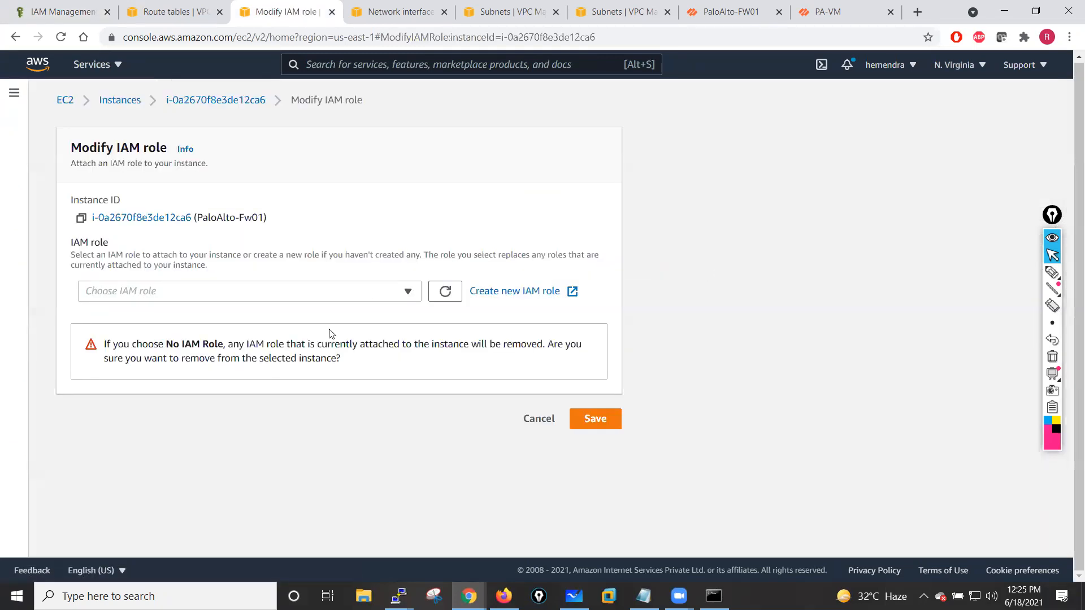
{"action": "left_click", "coordinate": [408, 292]}
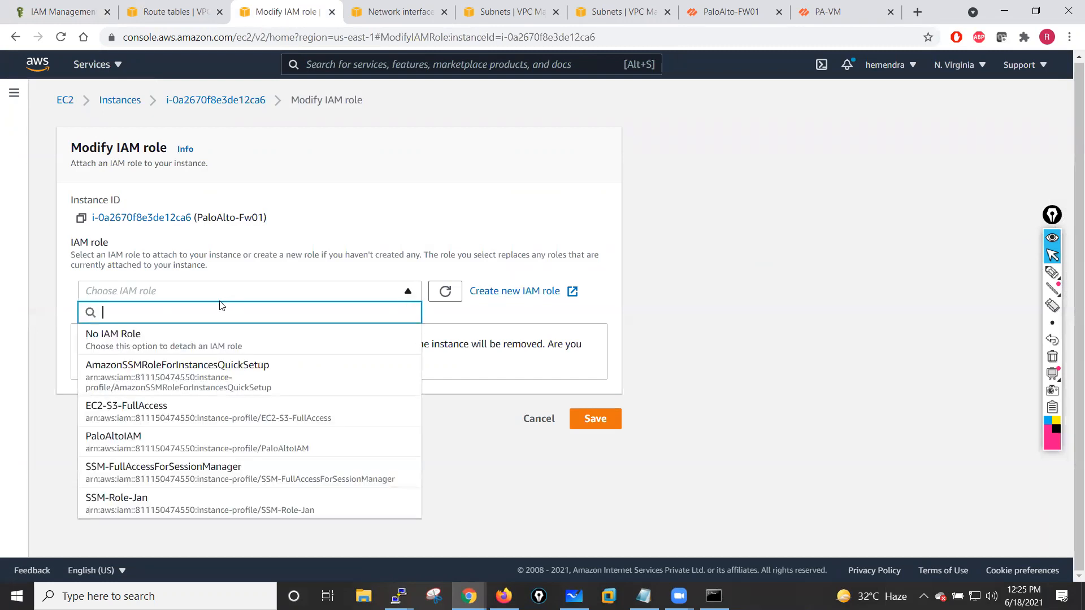
{"action": "left_click", "coordinate": [137, 446]}
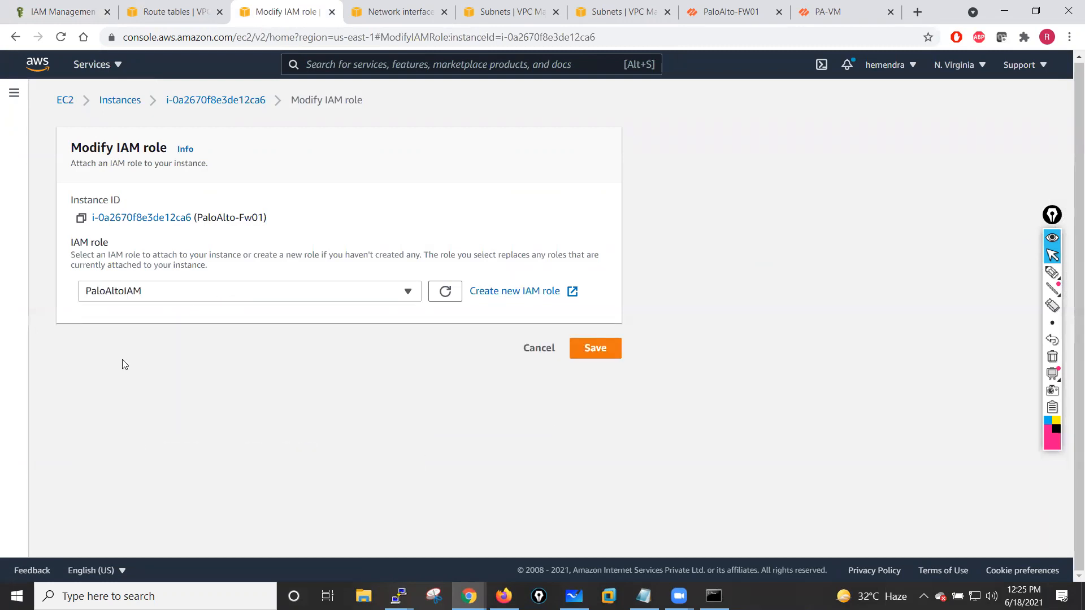
{"action": "left_click", "coordinate": [591, 354]}
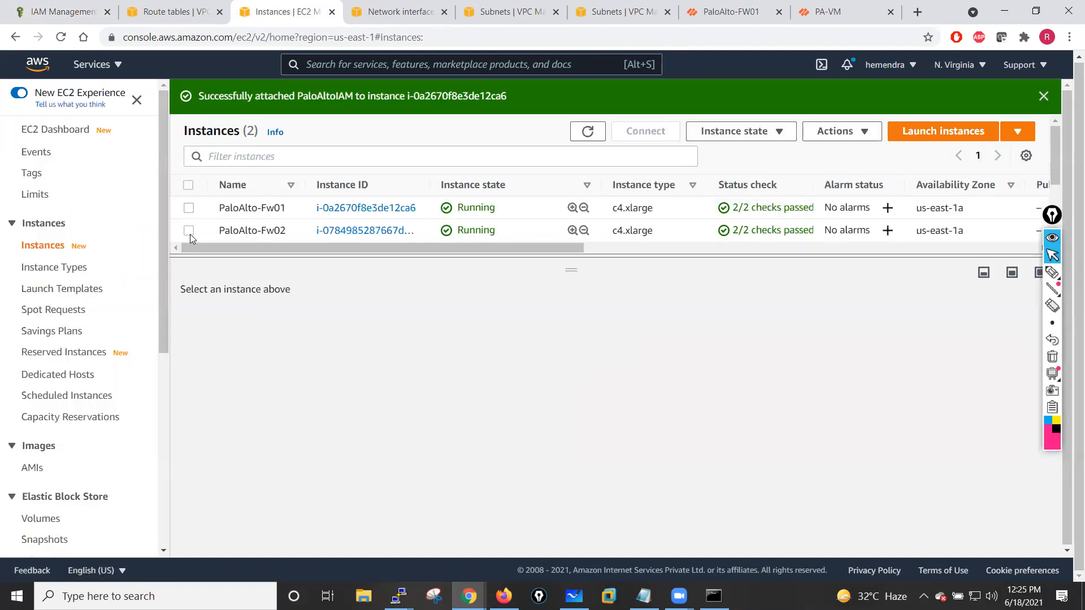
- Attach the PaloAltoIAM IAM role to the PaloAlto-Fw02 instance and refresh the instance list
{"action": "left_click", "coordinate": [337, 238]}
{"action": "left_click", "coordinate": [838, 131]}
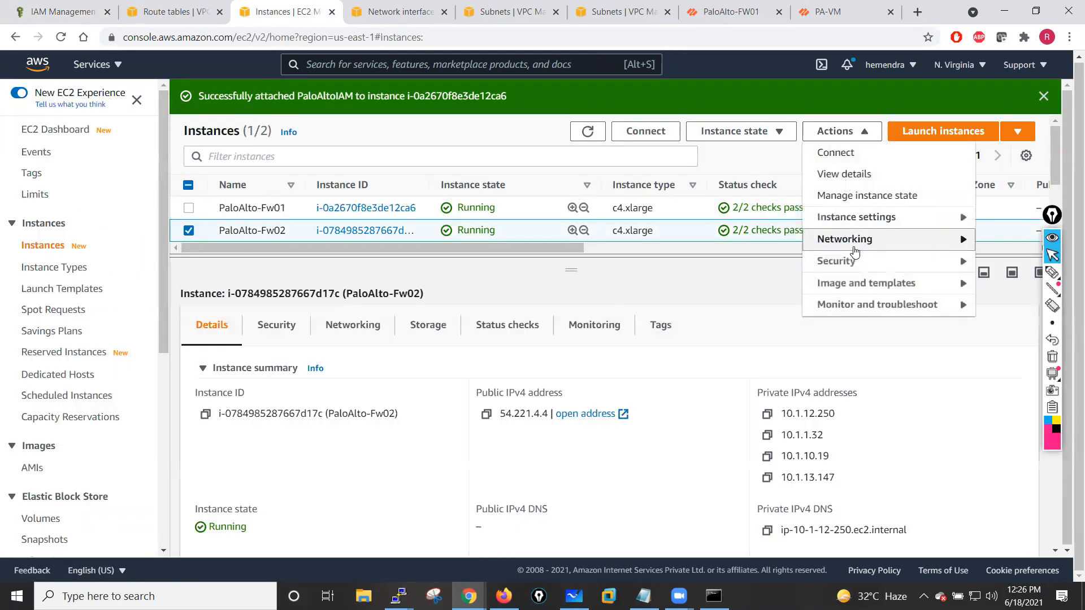
{"action": "mouse_move", "coordinate": [835, 261]}
{"action": "left_click", "coordinate": [692, 302]}
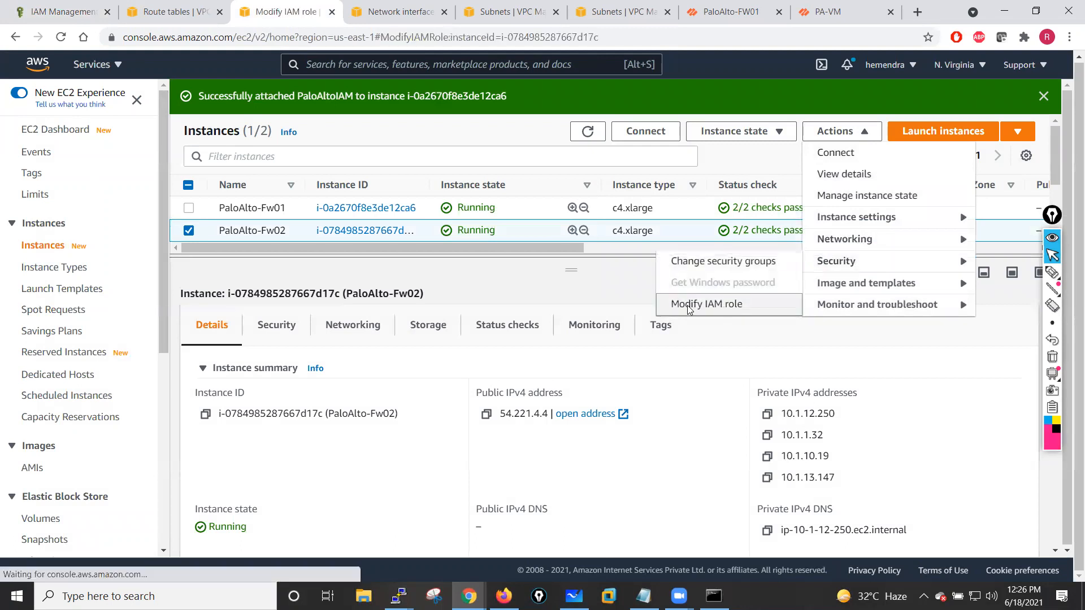
{"action": "left_click", "coordinate": [398, 298]}
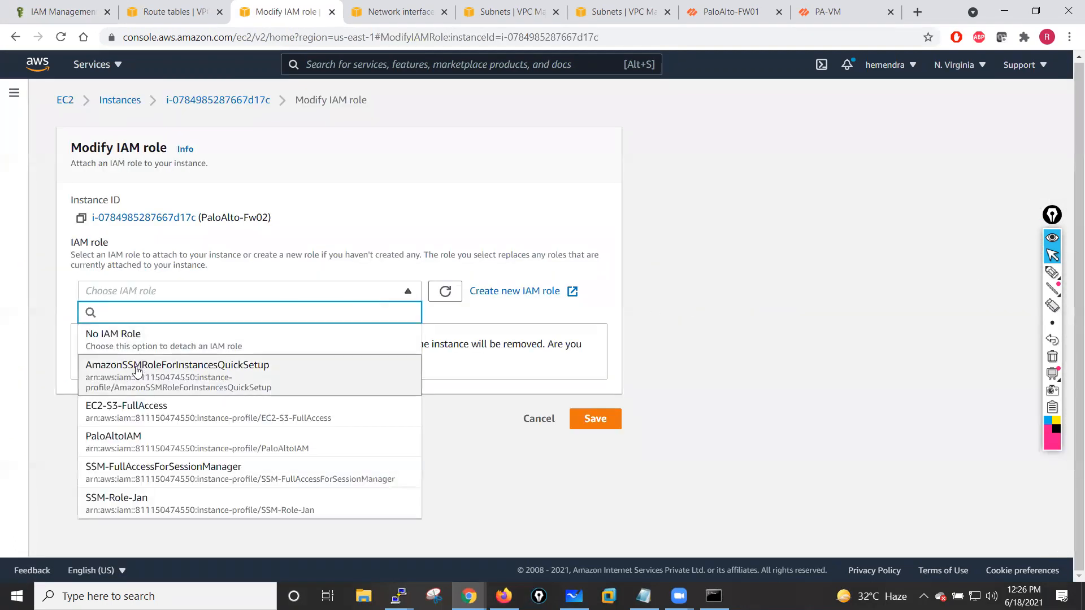
{"action": "left_click", "coordinate": [160, 445]}
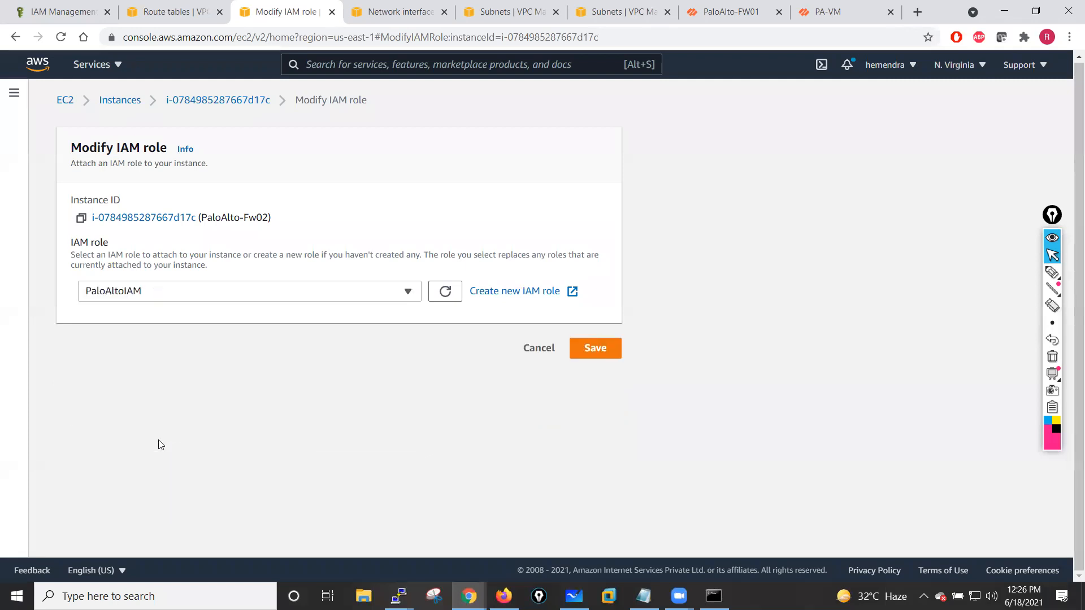
{"action": "left_click", "coordinate": [598, 353]}
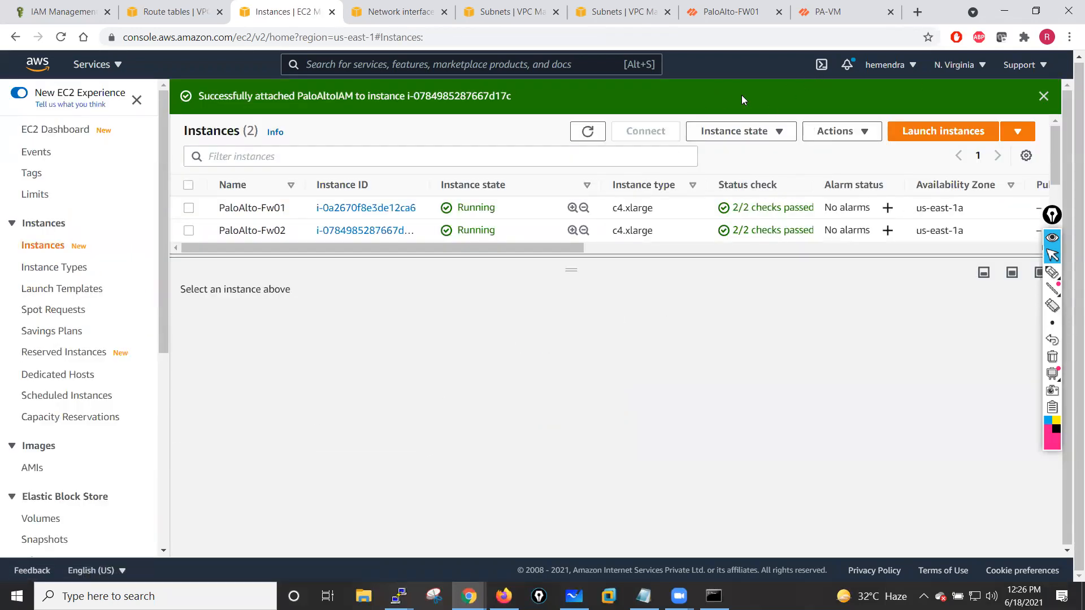
{"action": "left_click", "coordinate": [587, 133]}
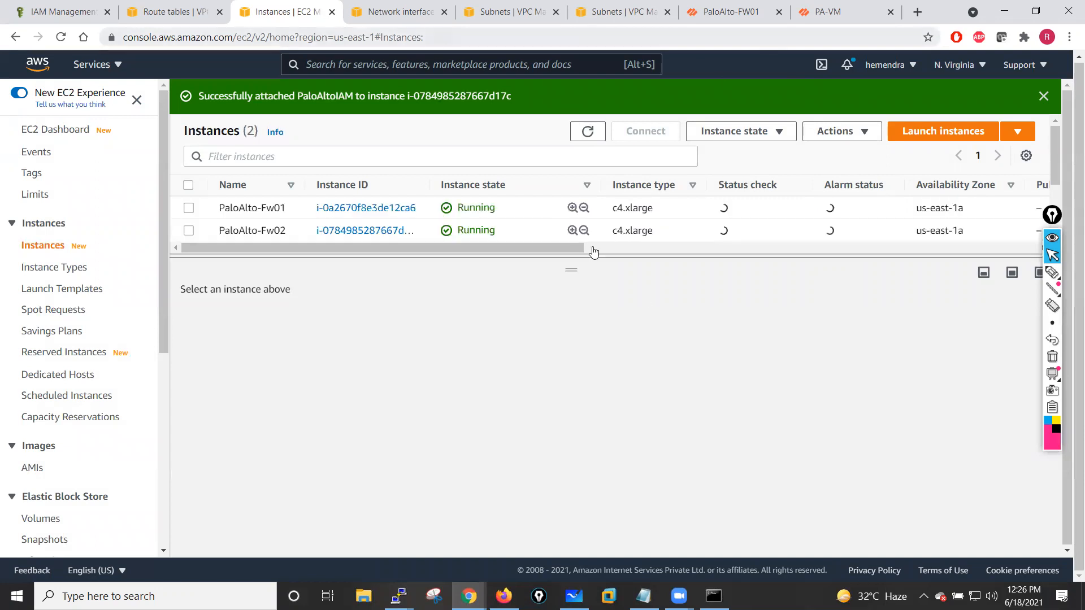
- Commit the configuration on the first firewall, then switch to the second firewall's tab
{"action": "left_click", "coordinate": [733, 5]}
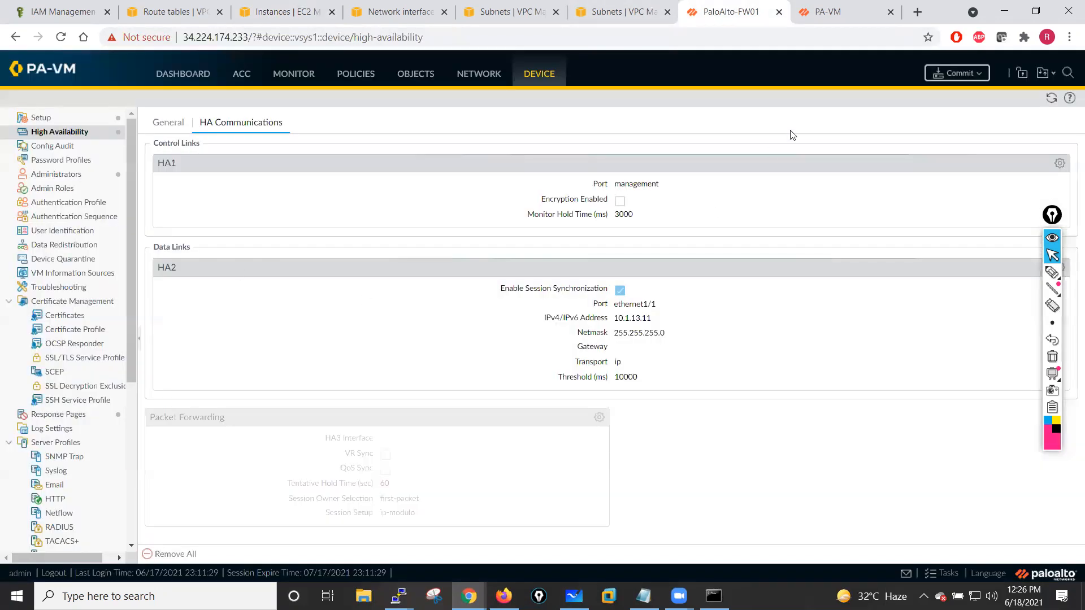
{"action": "left_click", "coordinate": [964, 75]}
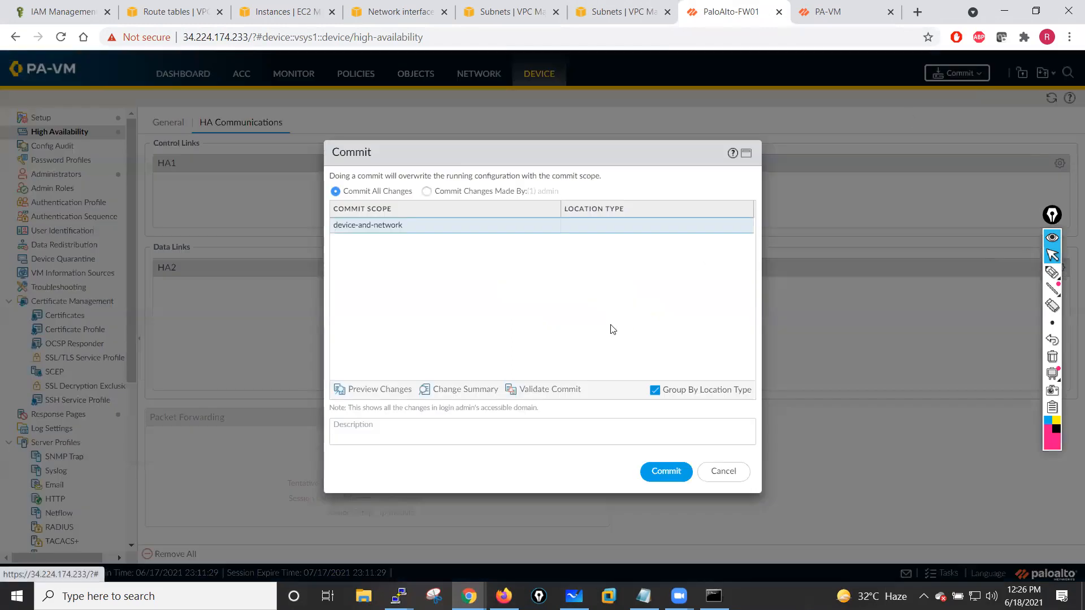
{"action": "left_click", "coordinate": [663, 472]}
{"action": "left_click", "coordinate": [854, 11]}
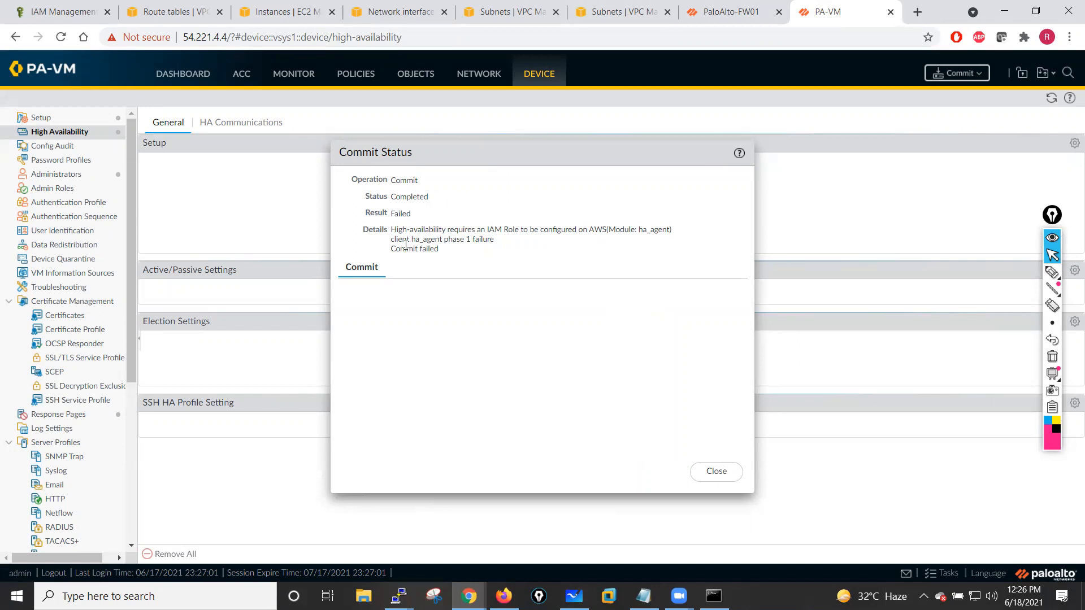
- Close the commit status and commit the configuration again on the second firewall
{"action": "left_click", "coordinate": [715, 472]}
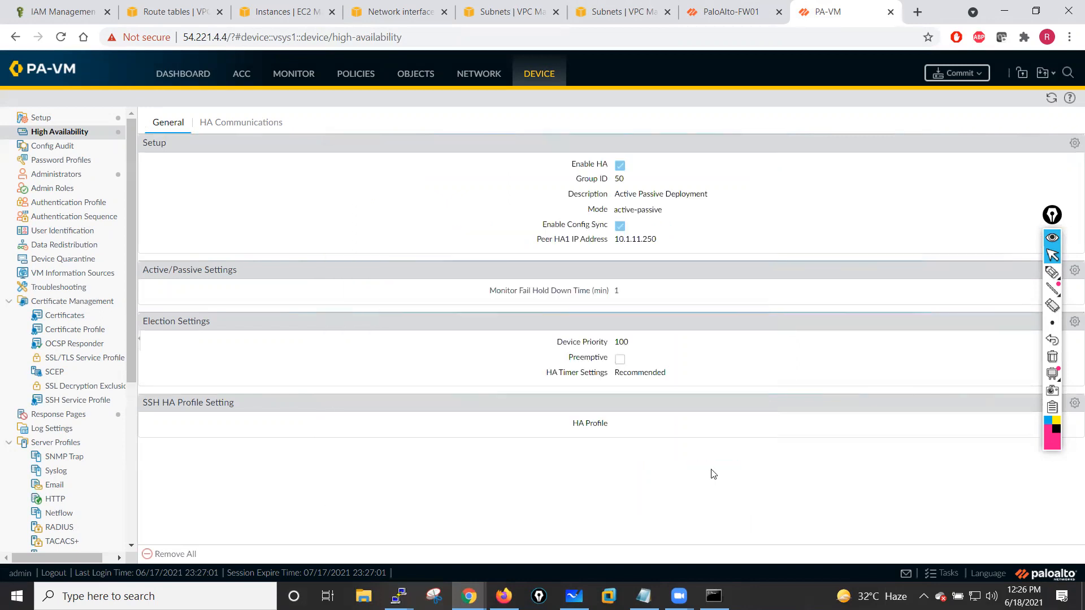
{"action": "left_click", "coordinate": [957, 76]}
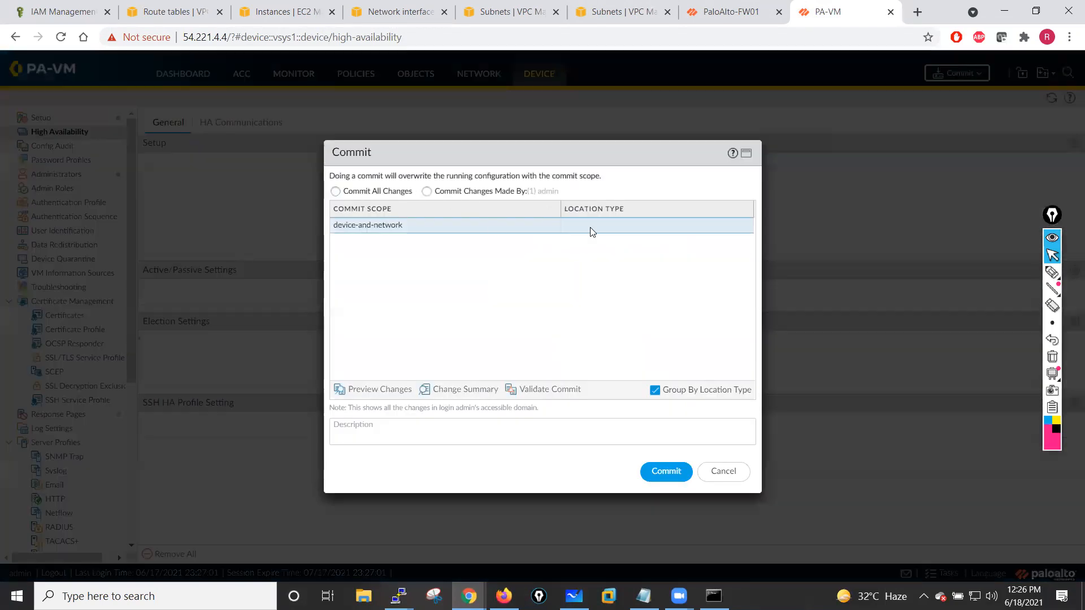
{"action": "left_click", "coordinate": [656, 471]}
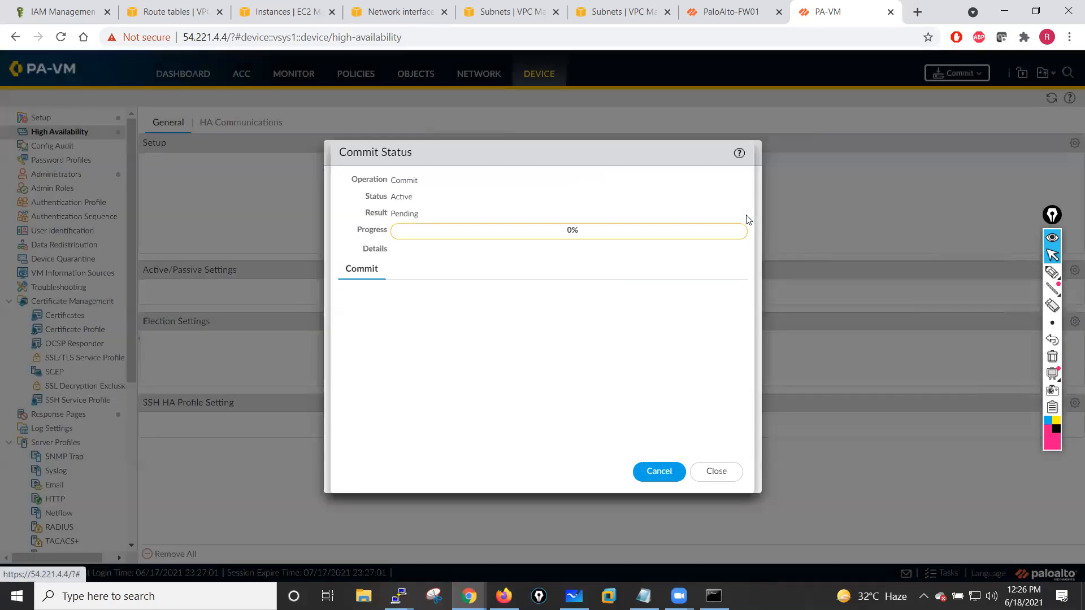
- On the first firewall, dismiss the commit status and review the high availability General settings
{"action": "left_click", "coordinate": [729, 12]}
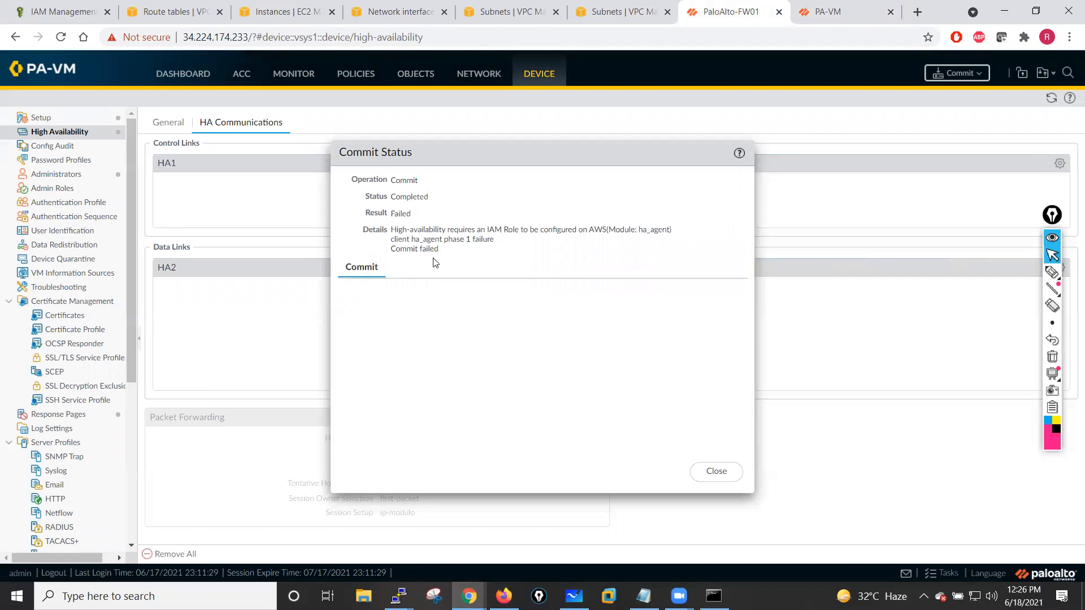
{"action": "left_click", "coordinate": [716, 472]}
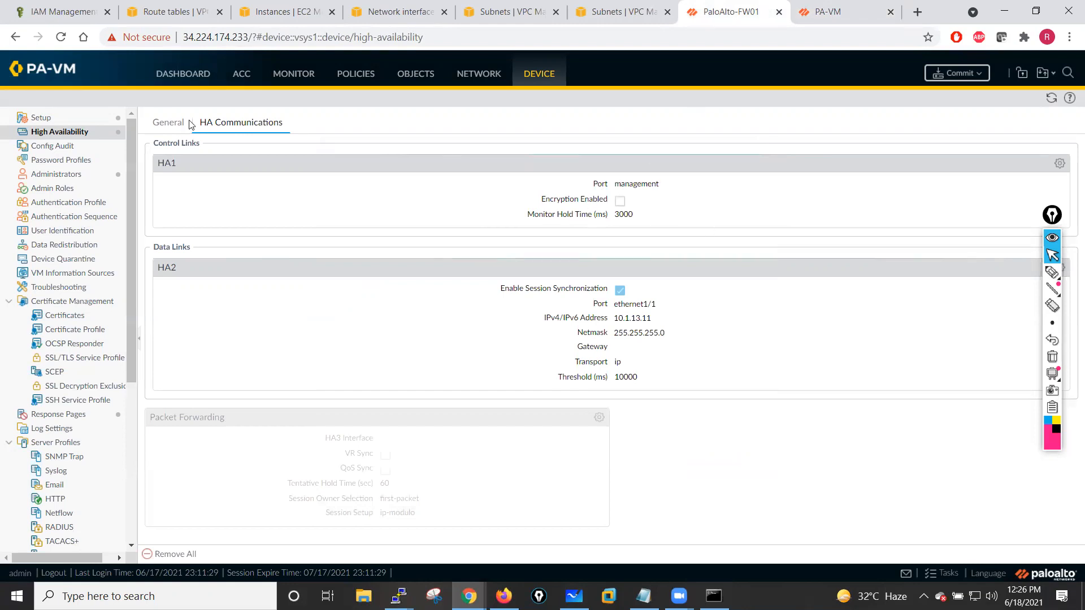
{"action": "left_click", "coordinate": [171, 126]}
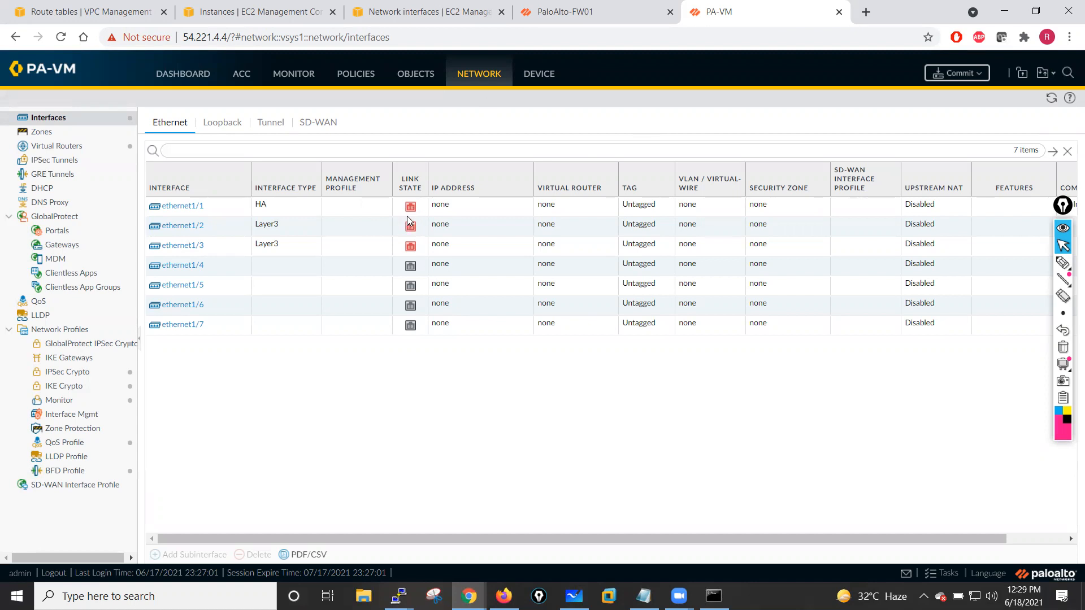
- On the second firewall, commit all changes
{"action": "left_click", "coordinate": [958, 76]}
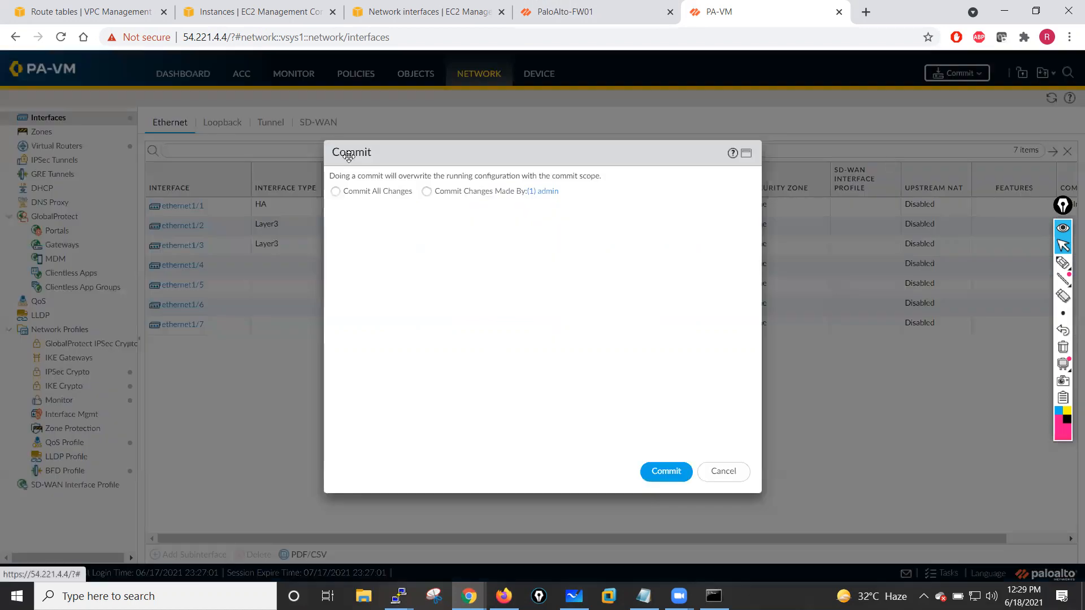
{"action": "left_click", "coordinate": [366, 194]}
{"action": "left_click", "coordinate": [667, 472]}
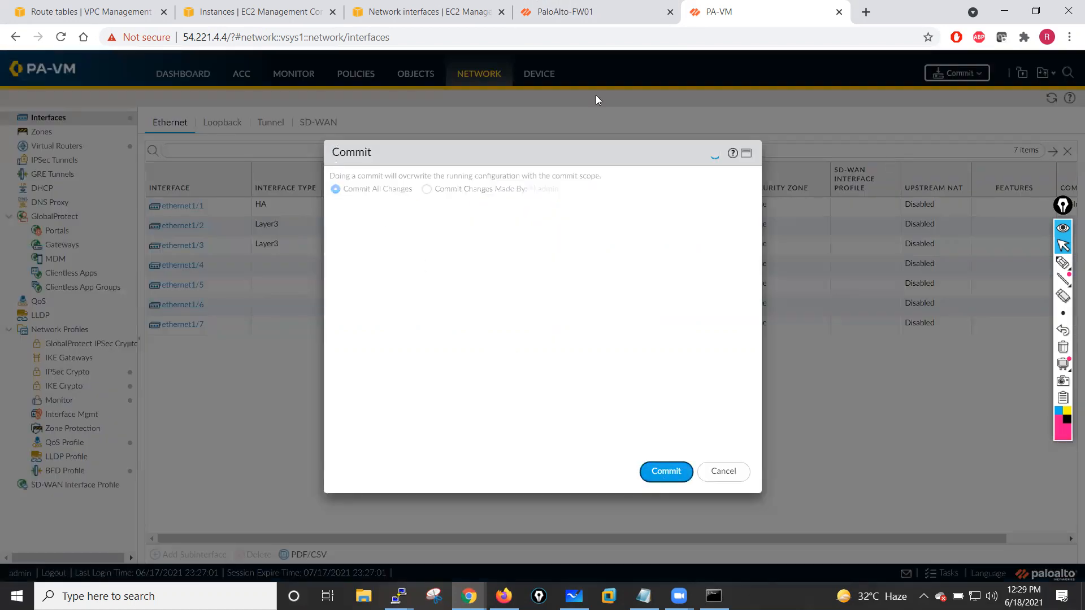
- On the first firewall, commit the configuration
{"action": "left_click", "coordinate": [577, 12]}
{"action": "left_click", "coordinate": [958, 74]}
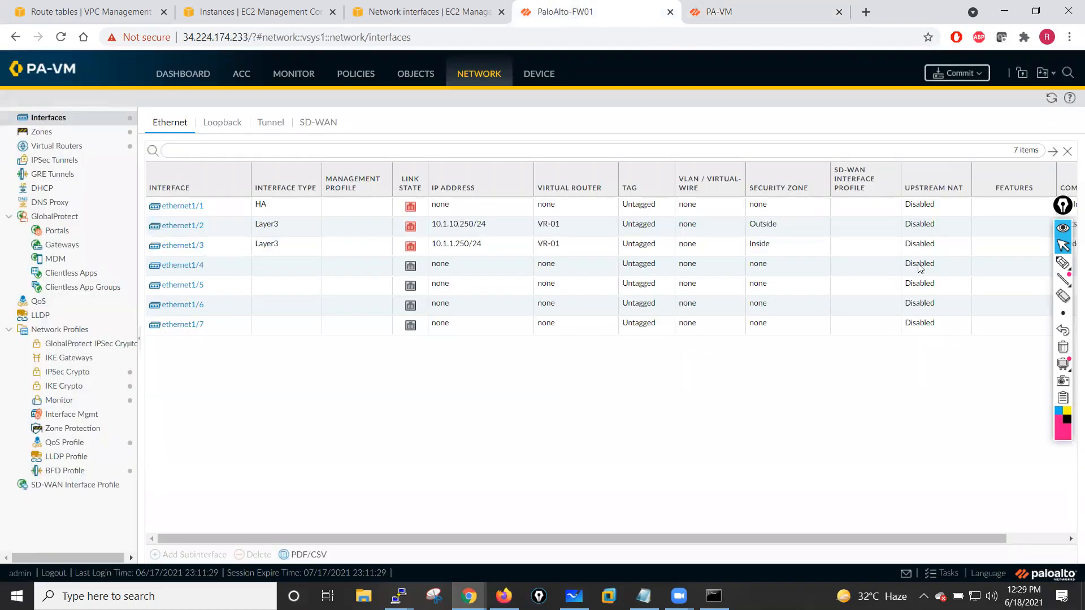
{"action": "left_click", "coordinate": [664, 473]}
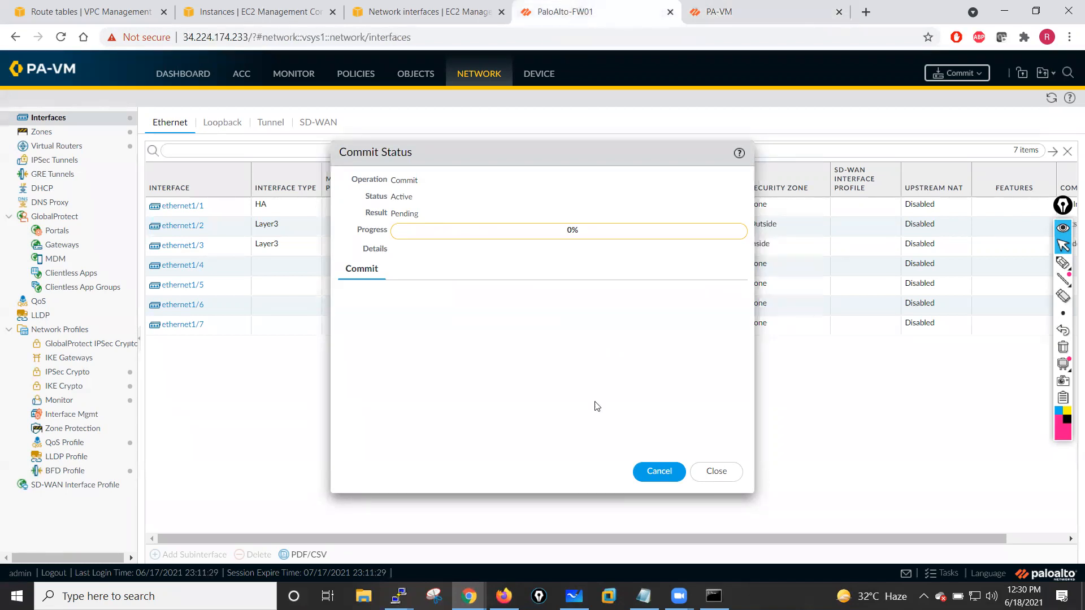
- Review the commit results on both firewalls, highlighting the IAM role requirement in the error details
{"action": "left_click", "coordinate": [718, 17]}
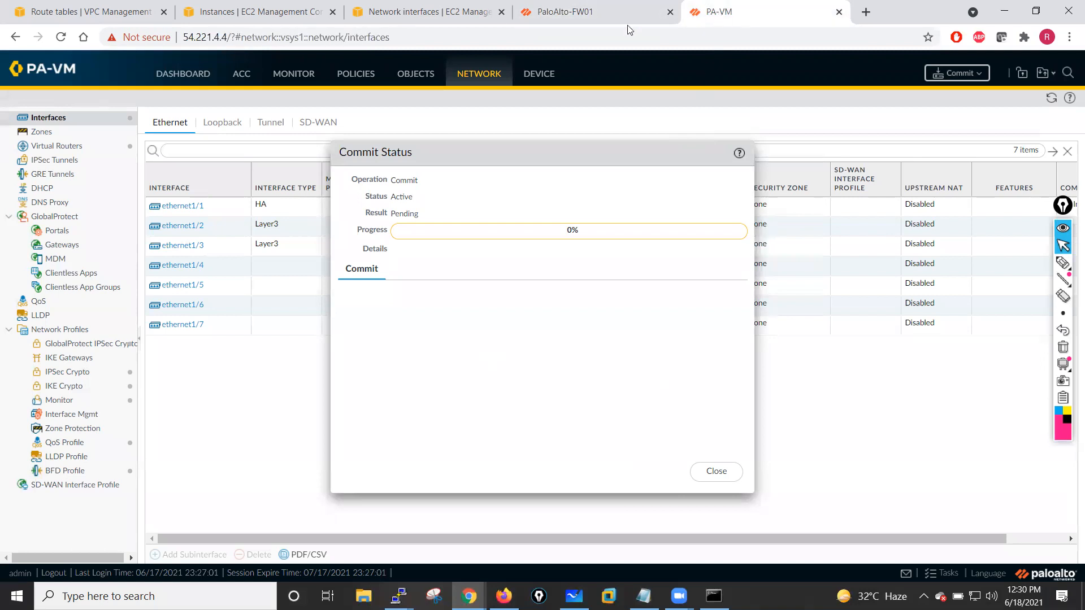
{"action": "left_click", "coordinate": [715, 473]}
{"action": "left_click", "coordinate": [591, 6]}
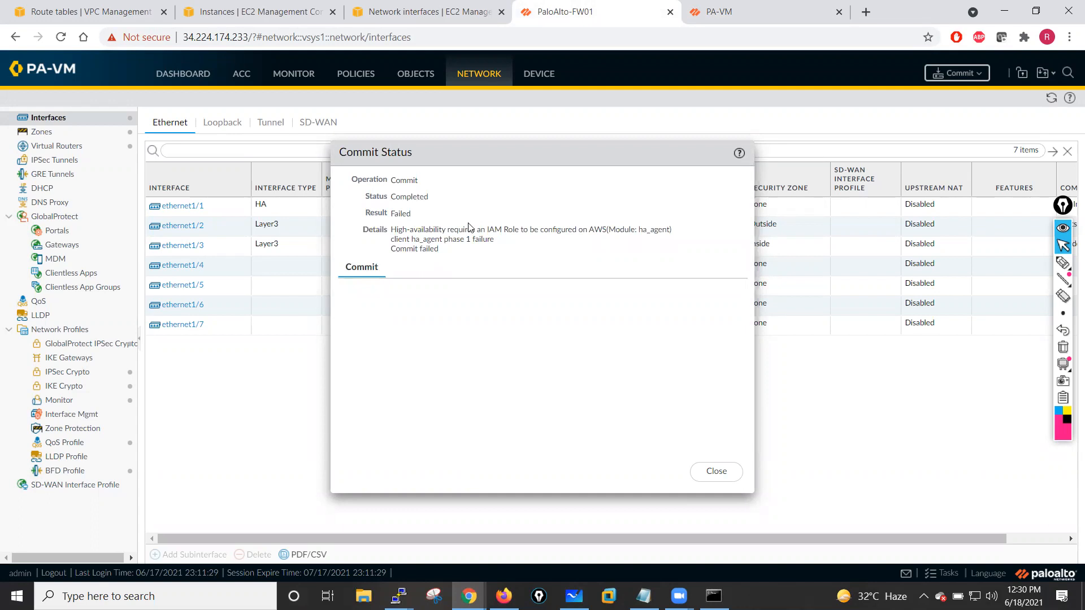
{"action": "left_click_drag", "start_coordinate": [588, 230], "coordinate": [667, 230]}
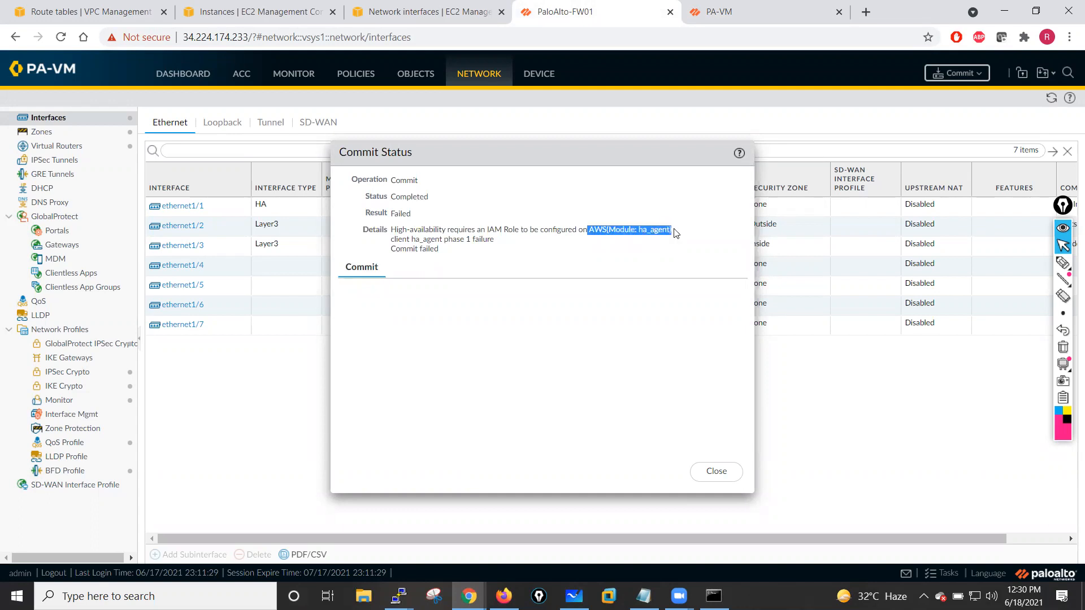
{"action": "left_click_drag", "start_coordinate": [462, 229], "coordinate": [517, 231]}
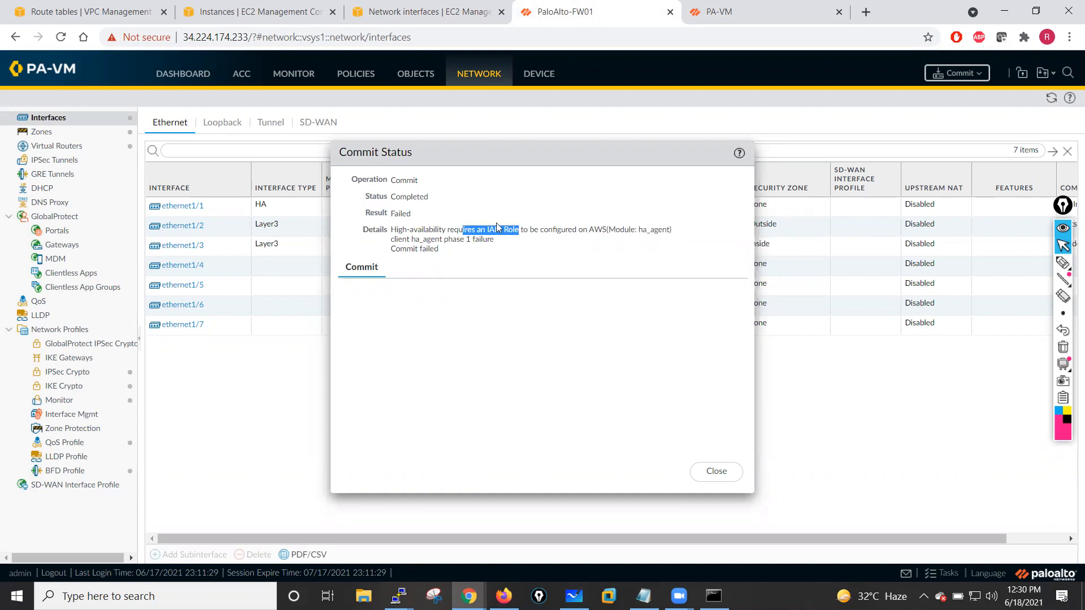
{"action": "left_click", "coordinate": [718, 471]}
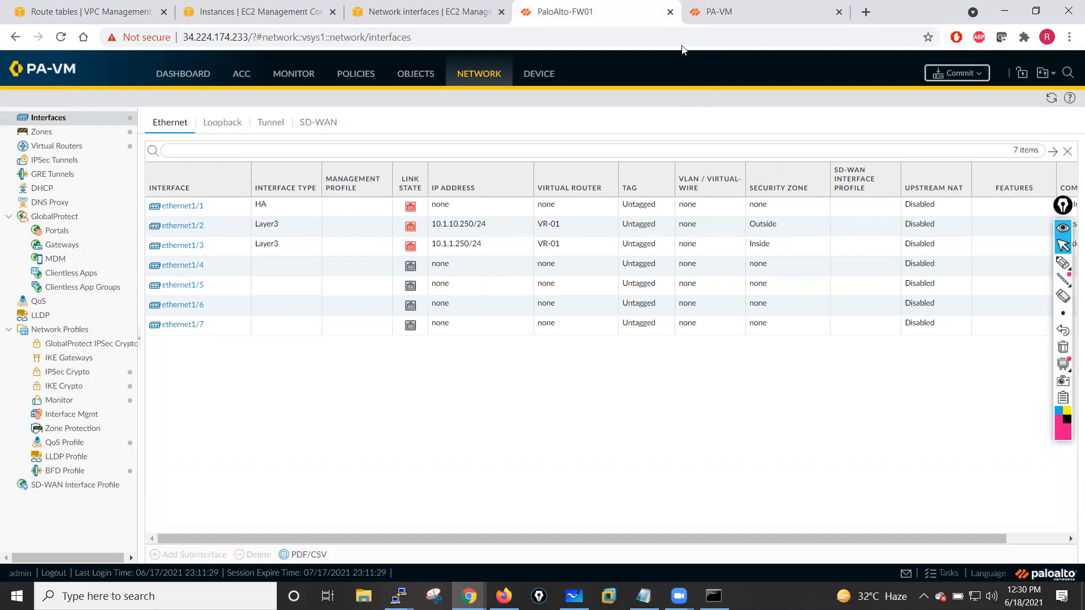
- Browse the first firewall's device Setup pages, including Services and Operations
{"action": "left_click", "coordinate": [539, 79]}
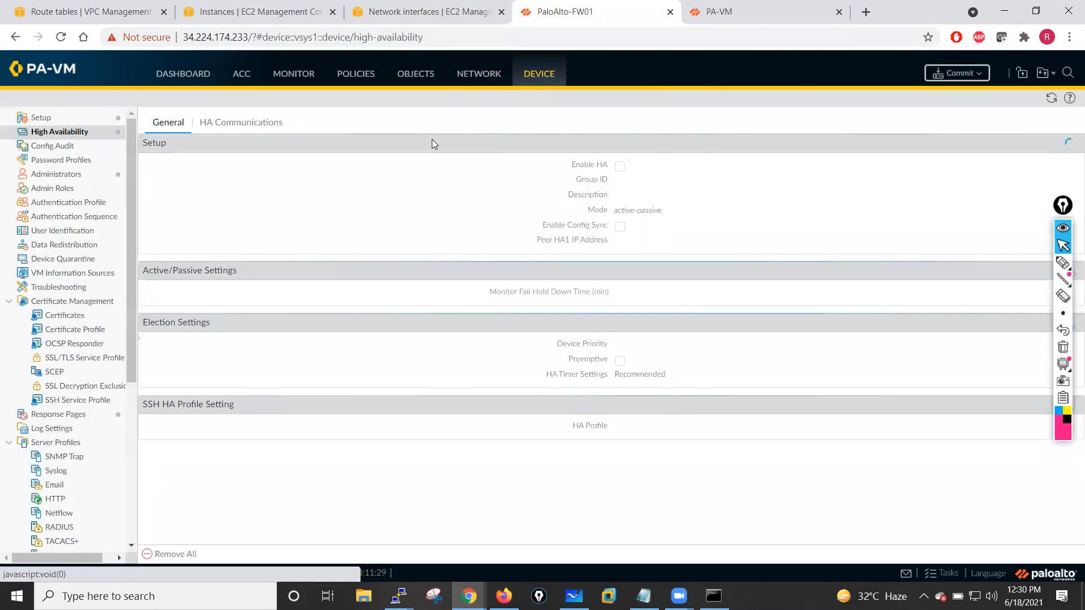
{"action": "left_click", "coordinate": [74, 121]}
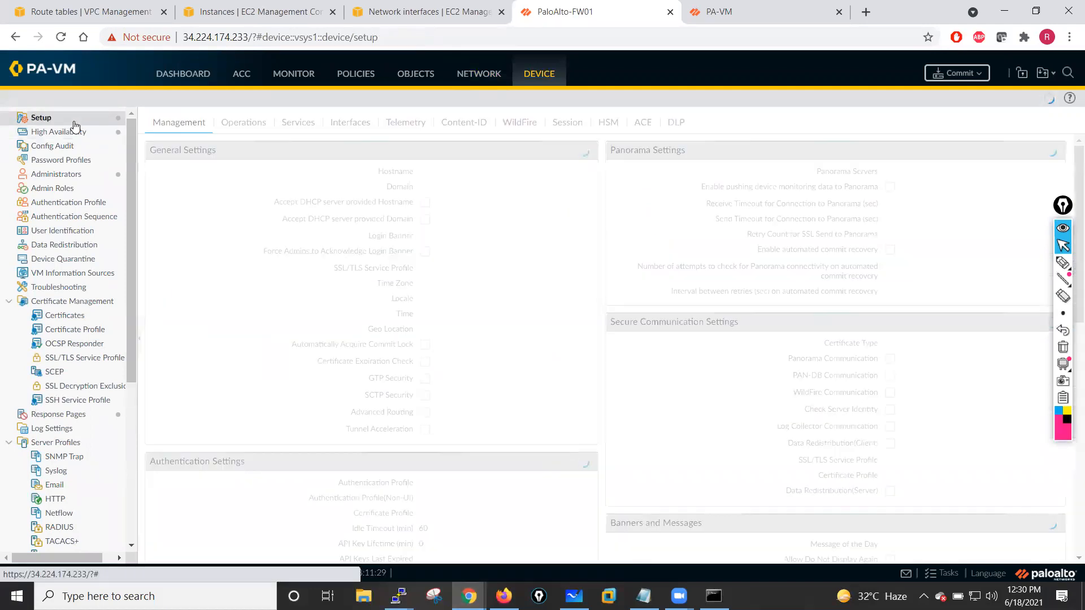
{"action": "left_click", "coordinate": [292, 124]}
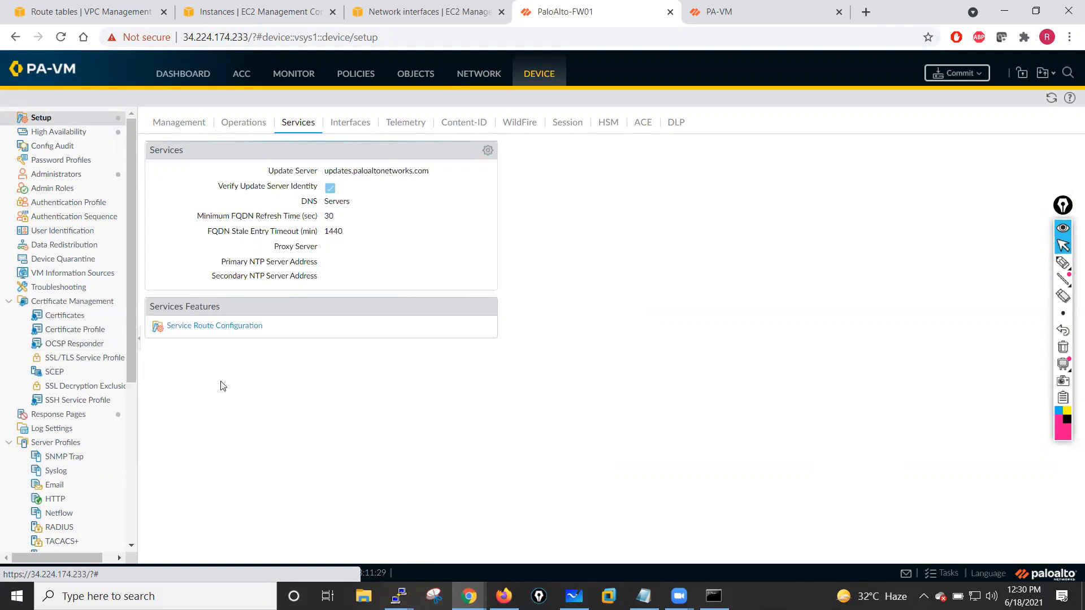
{"action": "left_click", "coordinate": [249, 124]}
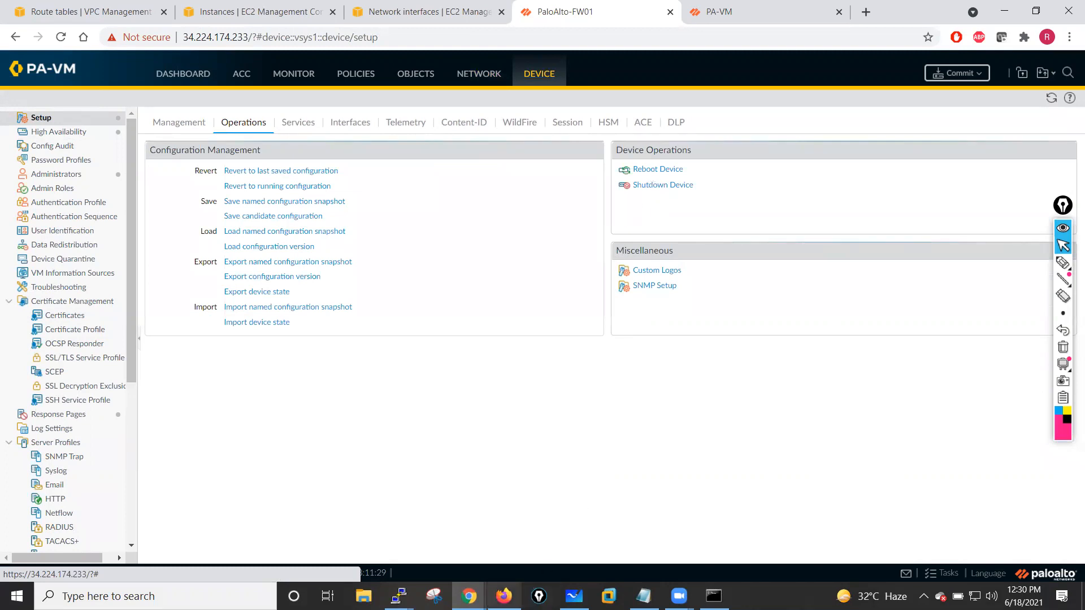
{"action": "left_click", "coordinate": [469, 596]}
{"action": "left_click", "coordinate": [393, 534]}
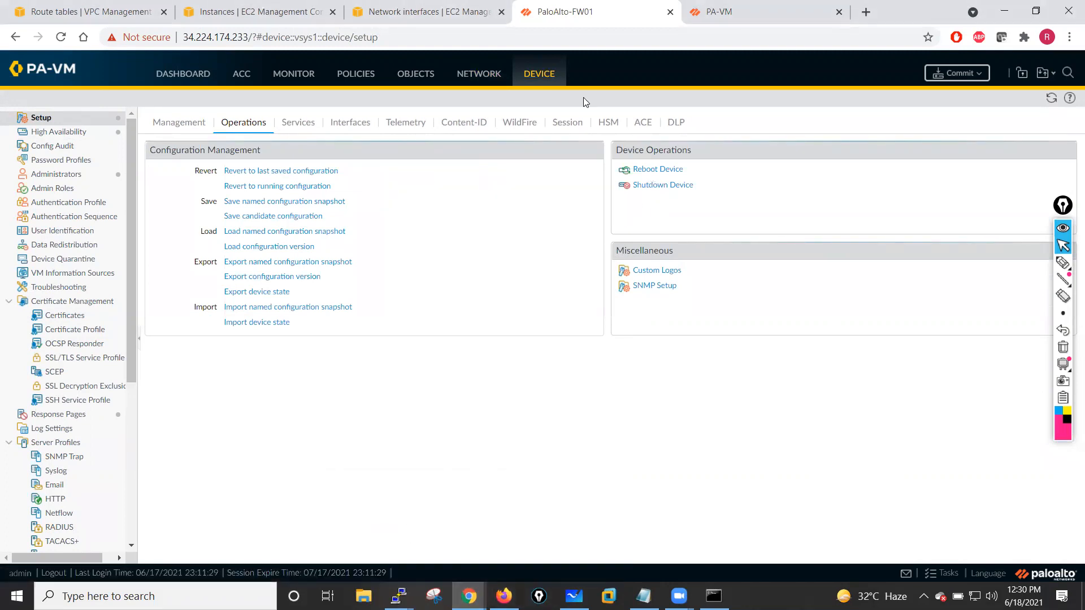
- In the EC2 instances list, reboot the PaloAlto-Fw01 instance
{"action": "left_click", "coordinate": [281, 10]}
{"action": "left_click", "coordinate": [437, 15]}
{"action": "left_click", "coordinate": [116, 9]}
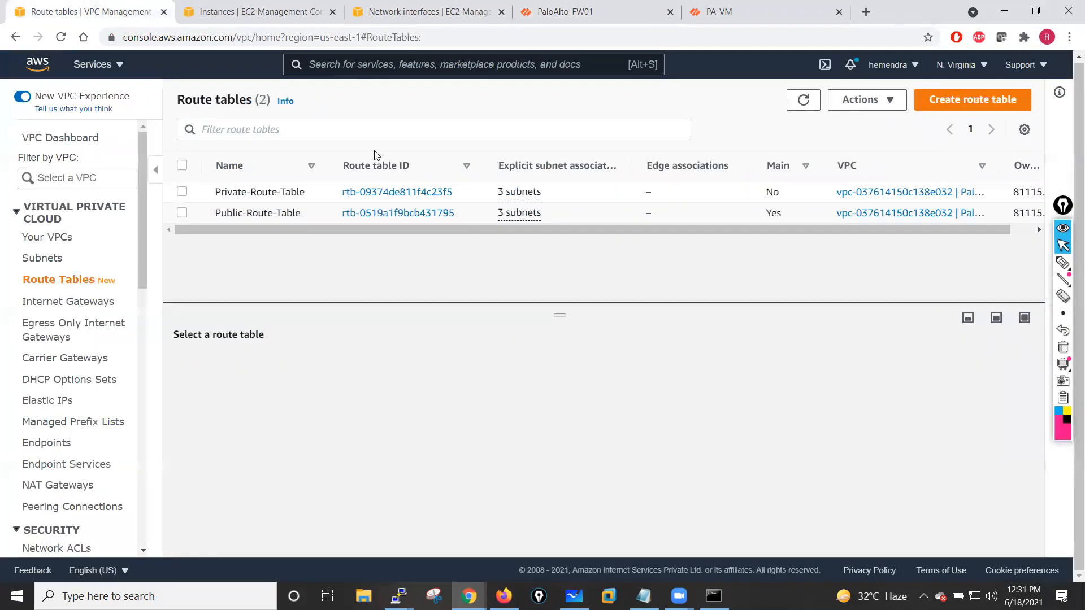
{"action": "left_click", "coordinate": [226, 11]}
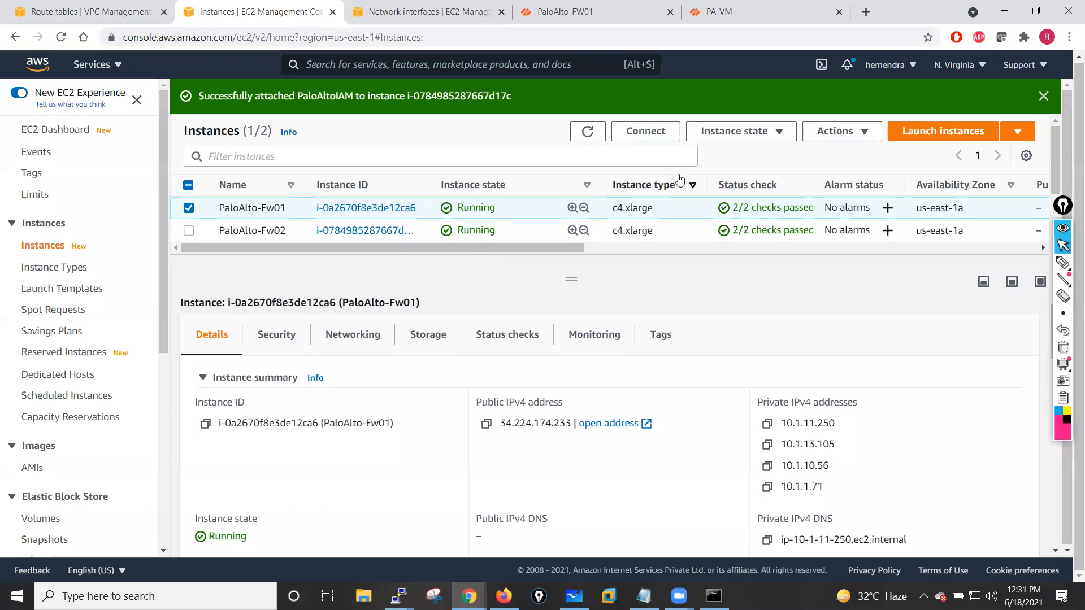
{"action": "left_click", "coordinate": [857, 139]}
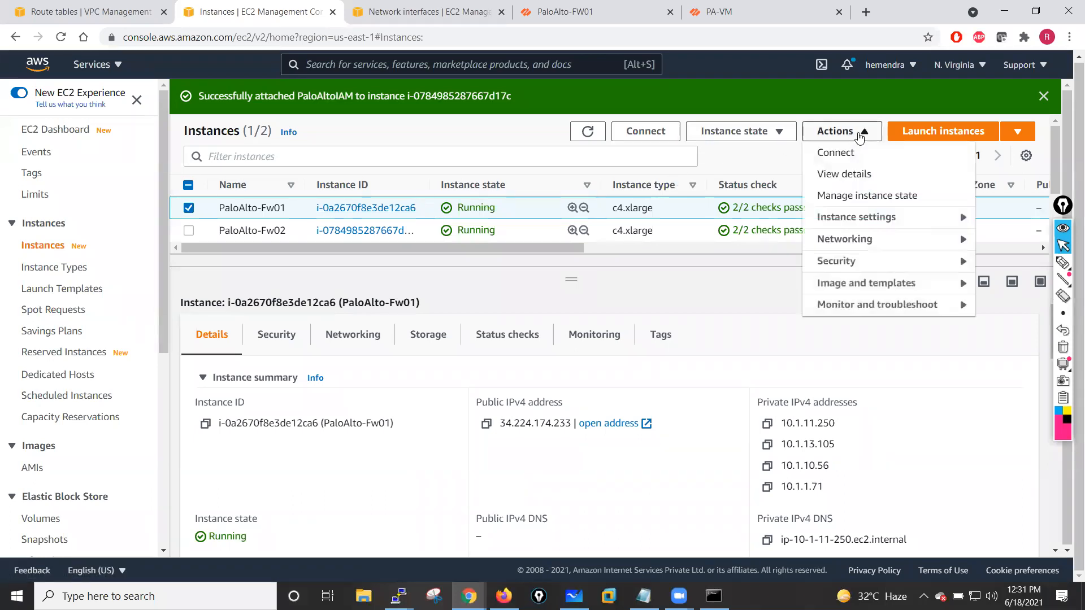
{"action": "left_click", "coordinate": [773, 132]}
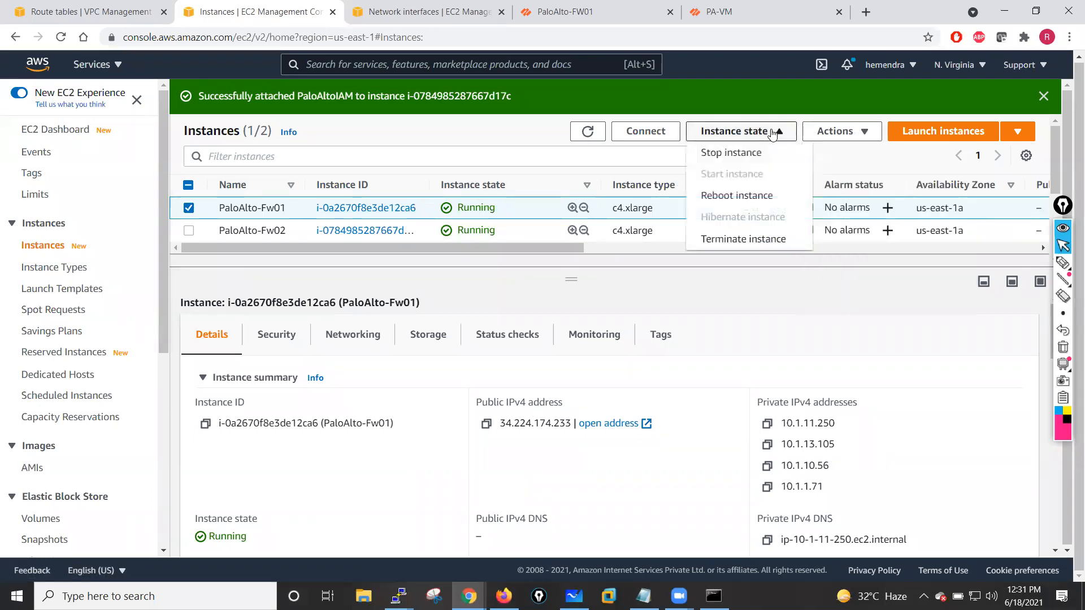
{"action": "left_click", "coordinate": [745, 198]}
{"action": "left_click", "coordinate": [785, 387]}
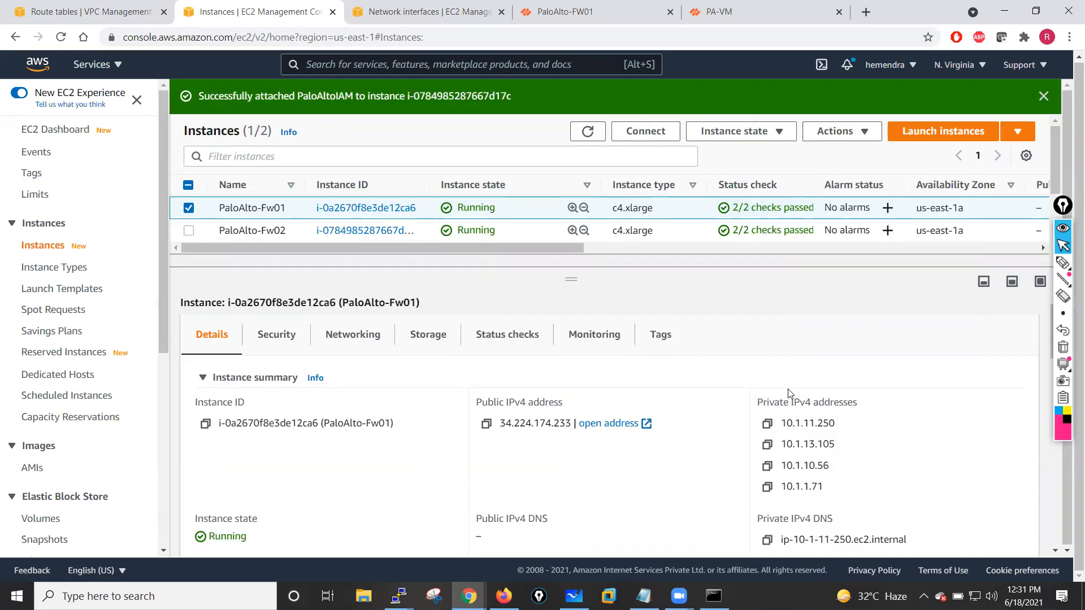
- Select the PaloAlto-Fw02 instance instead and reboot it
{"action": "left_click", "coordinate": [189, 245]}
{"action": "left_click", "coordinate": [189, 267]}
{"action": "left_click", "coordinate": [766, 177]}
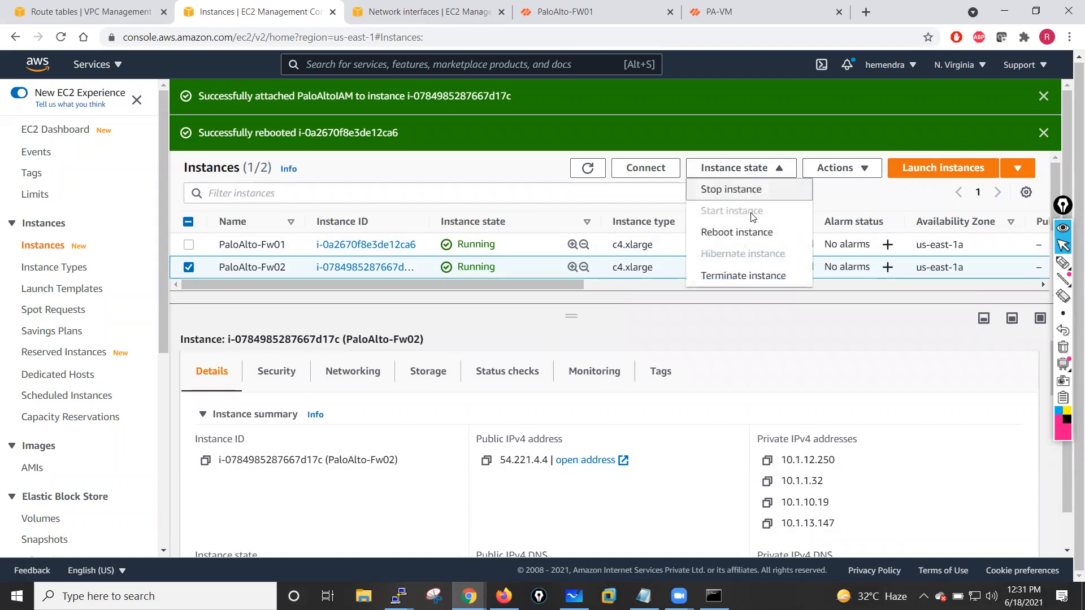
{"action": "left_click", "coordinate": [746, 233]}
{"action": "left_click", "coordinate": [787, 390]}
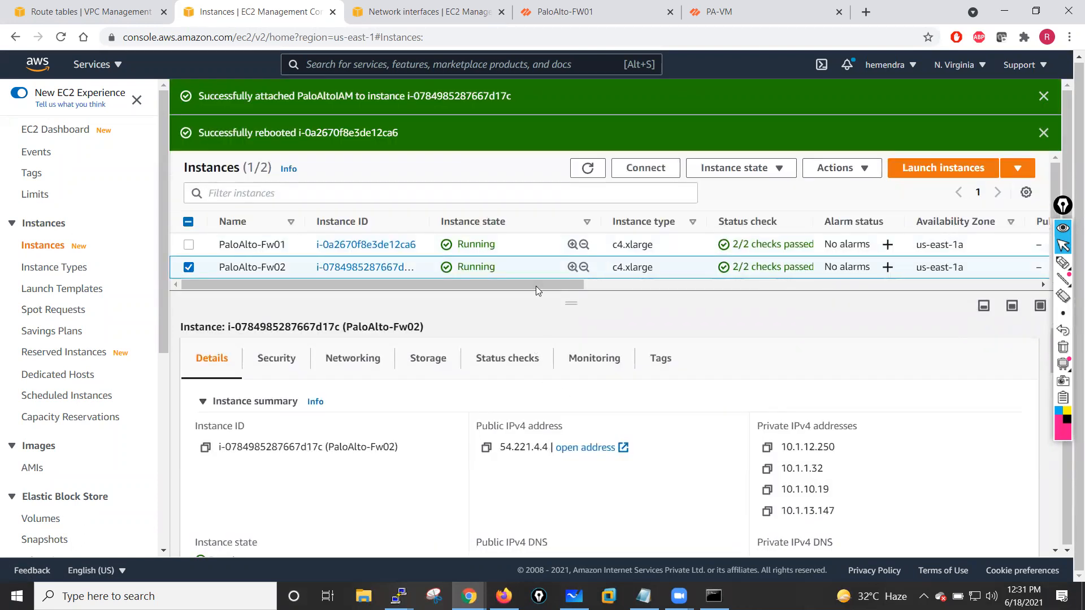
- Dismiss the success notifications and reselect the PaloAlto-Fw01 instance in the list
{"action": "left_click", "coordinate": [1043, 97]}
{"action": "left_click", "coordinate": [1044, 97]}
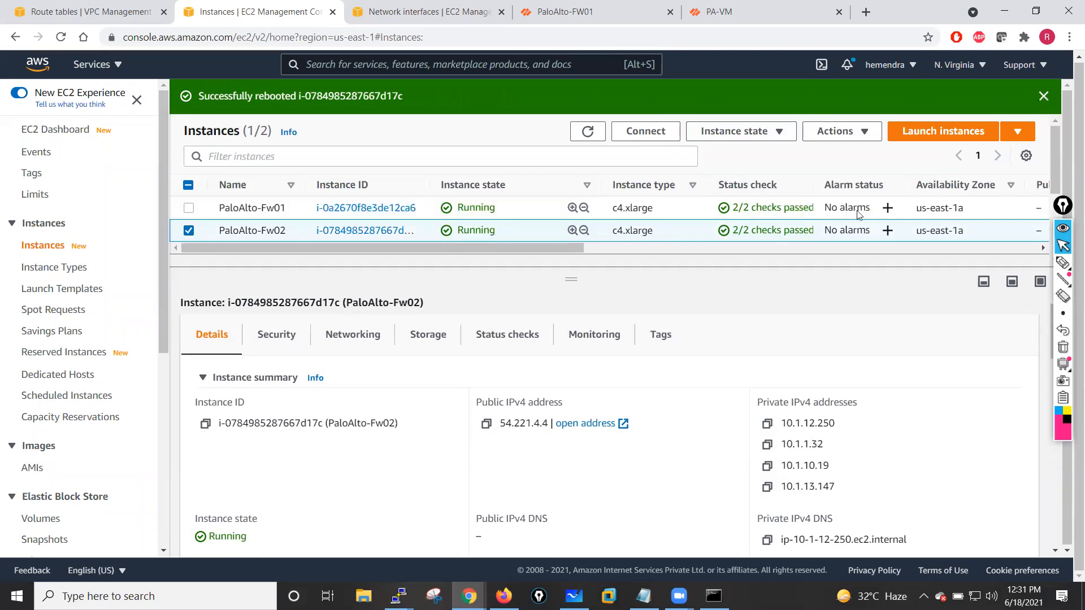
{"action": "left_click", "coordinate": [1043, 97]}
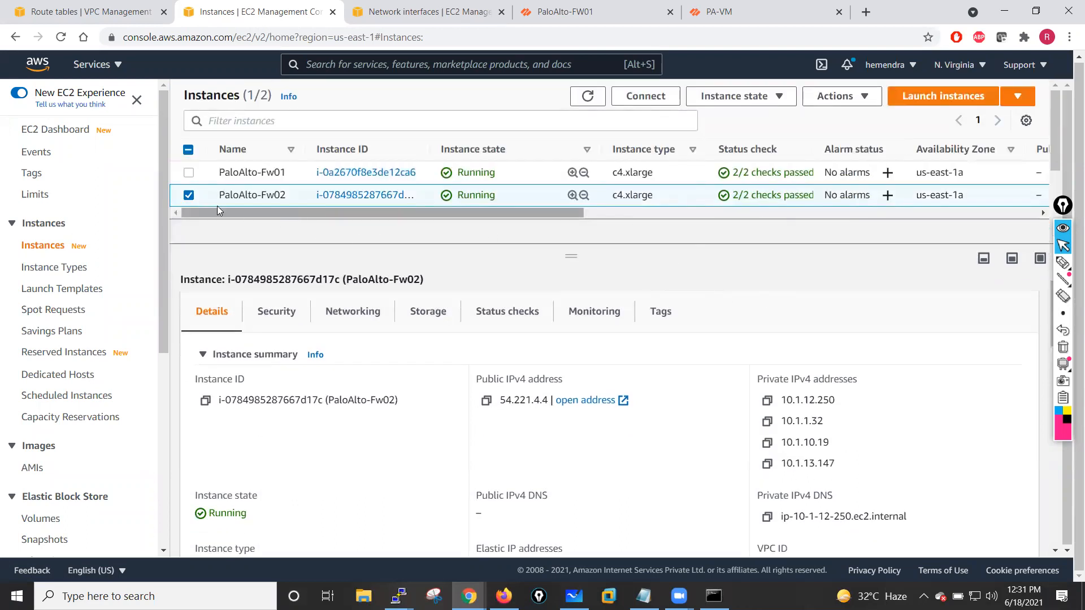
{"action": "left_click", "coordinate": [189, 195]}
{"action": "left_click", "coordinate": [189, 173]}
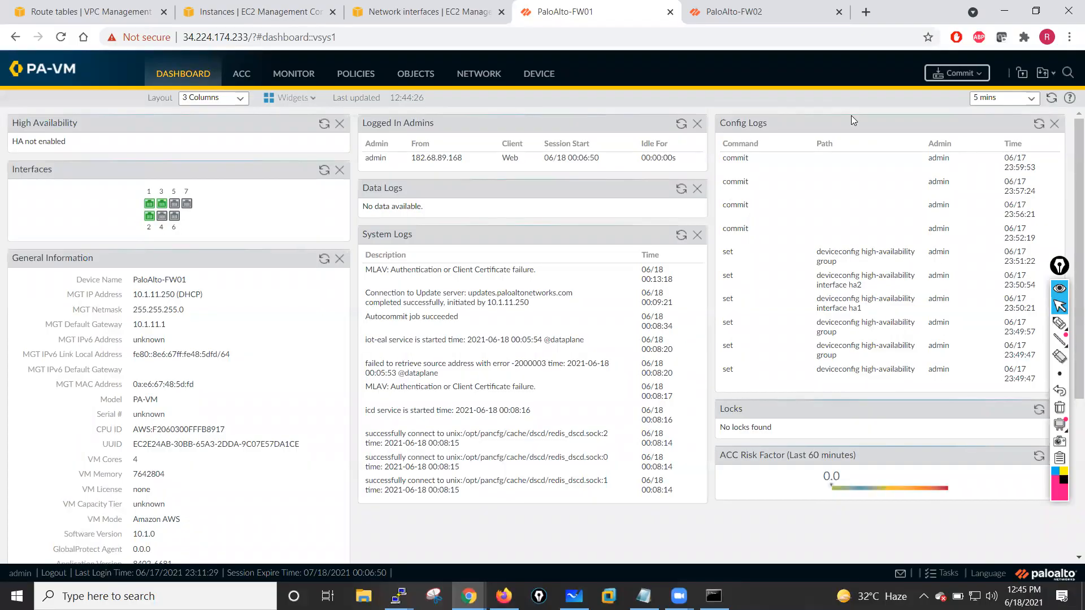
- Check both firewalls after the reboot, reviewing the first firewall's interfaces and high availability General and HA Communications settings
{"action": "left_click", "coordinate": [782, 6]}
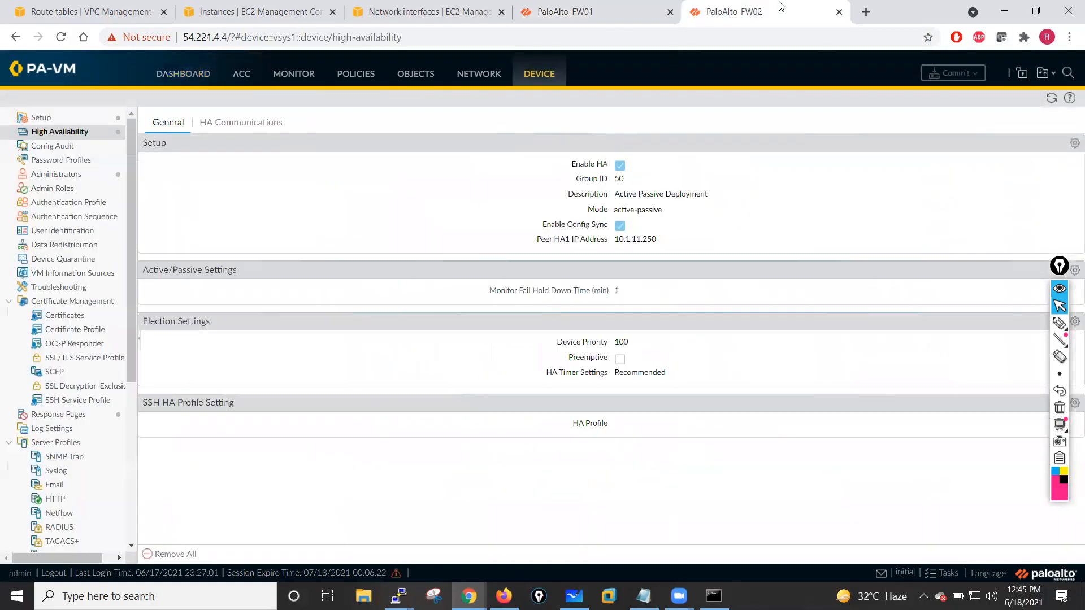
{"action": "left_click", "coordinate": [552, 17]}
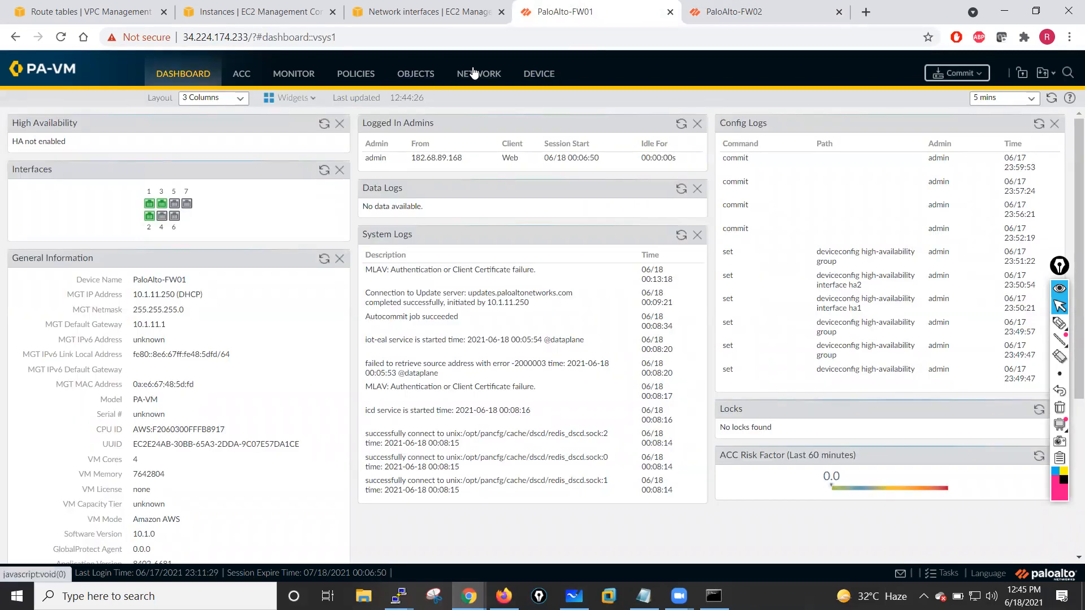
{"action": "left_click", "coordinate": [476, 74]}
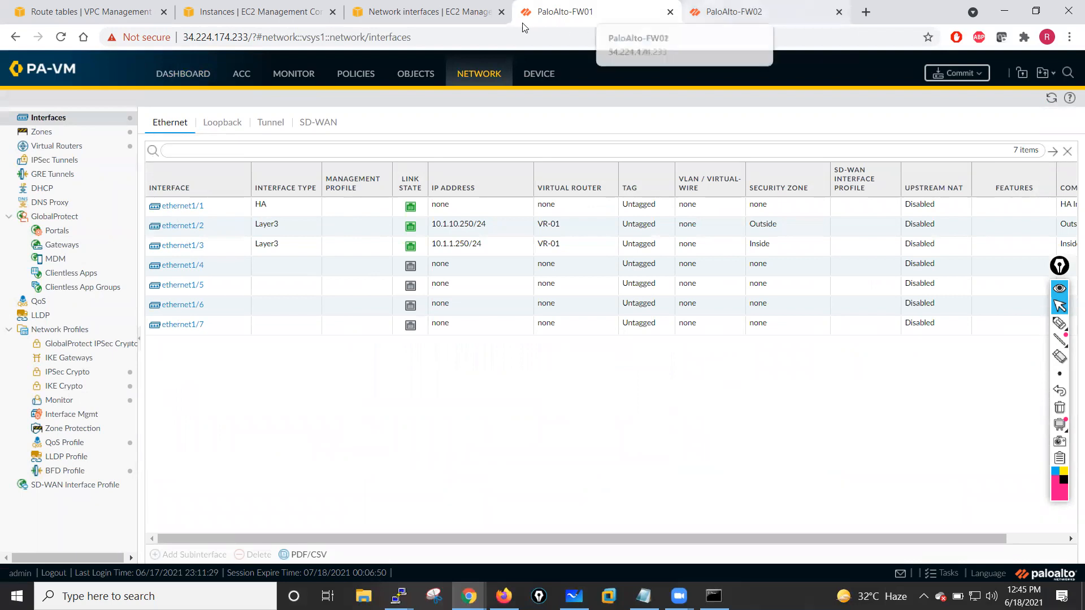
{"action": "left_click", "coordinate": [544, 85]}
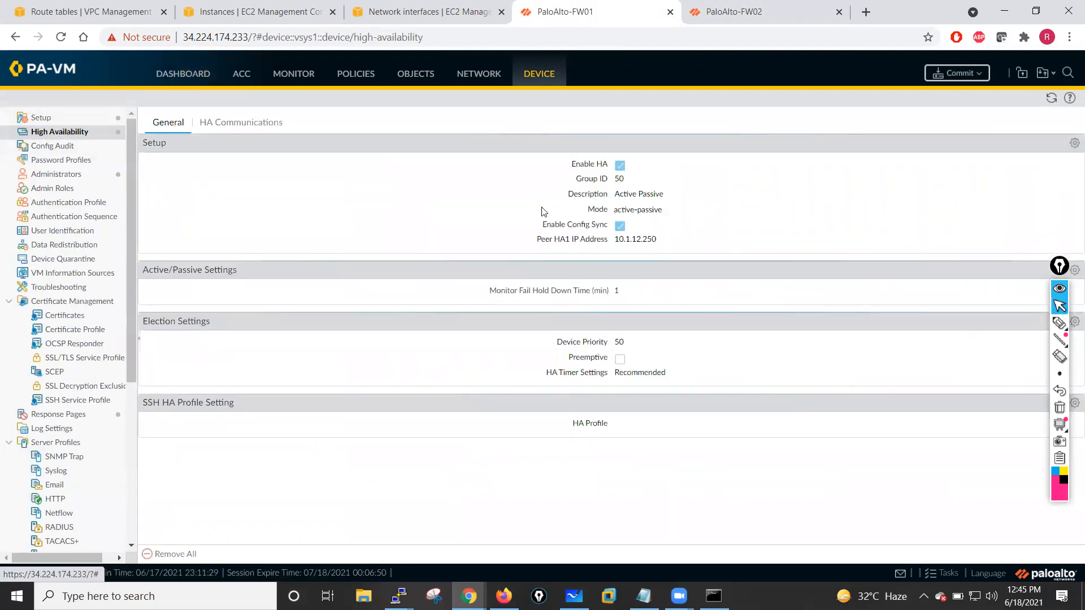
{"action": "left_click", "coordinate": [240, 124]}
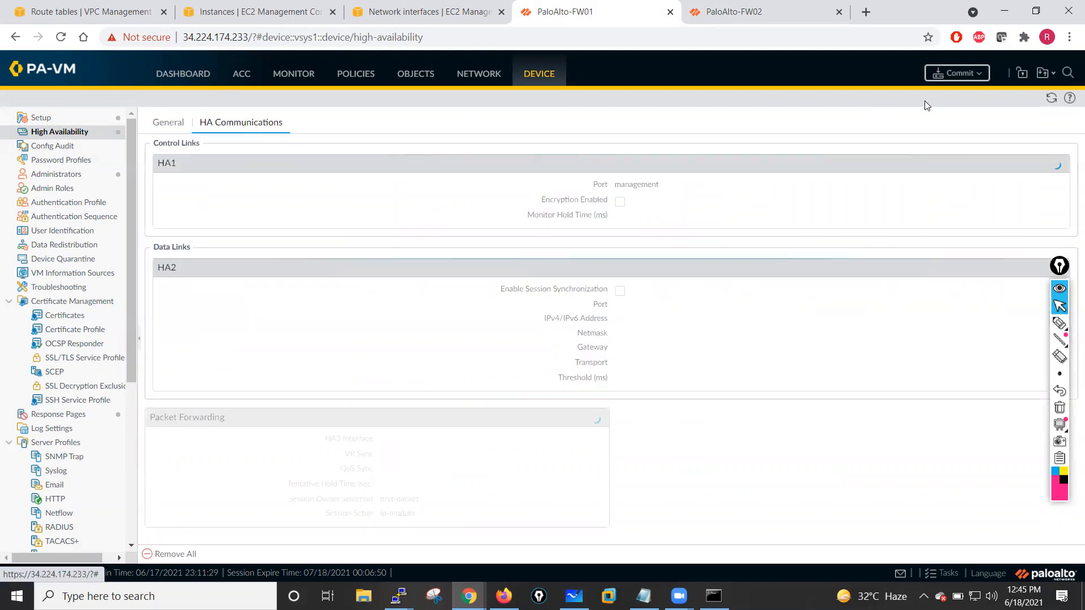
- Commit all pending changes on the PaloAlto-FW01 firewall
{"action": "left_click", "coordinate": [954, 75]}
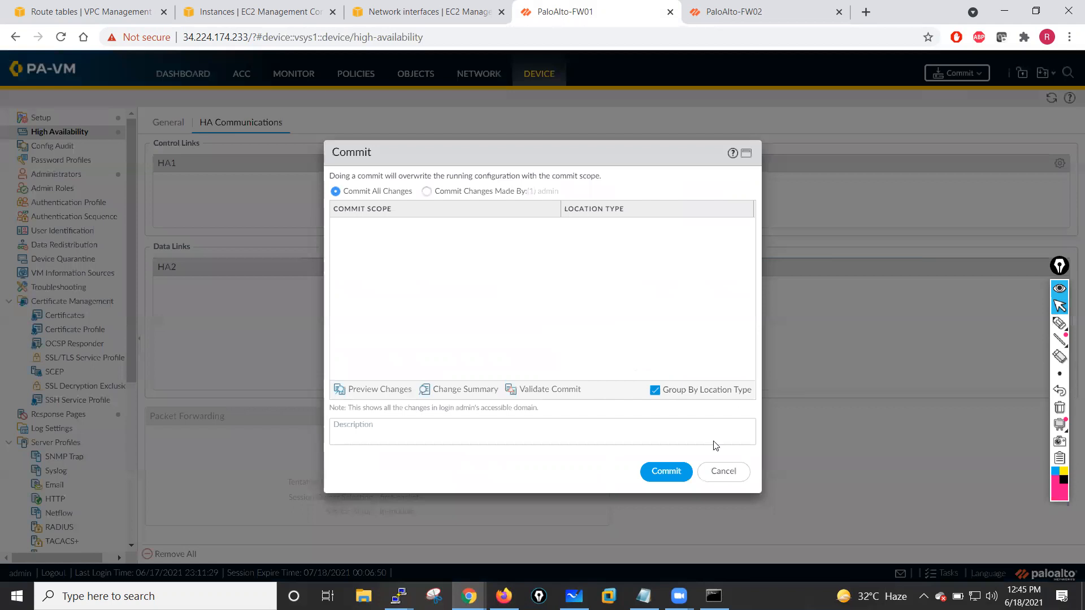
{"action": "left_click", "coordinate": [666, 471]}
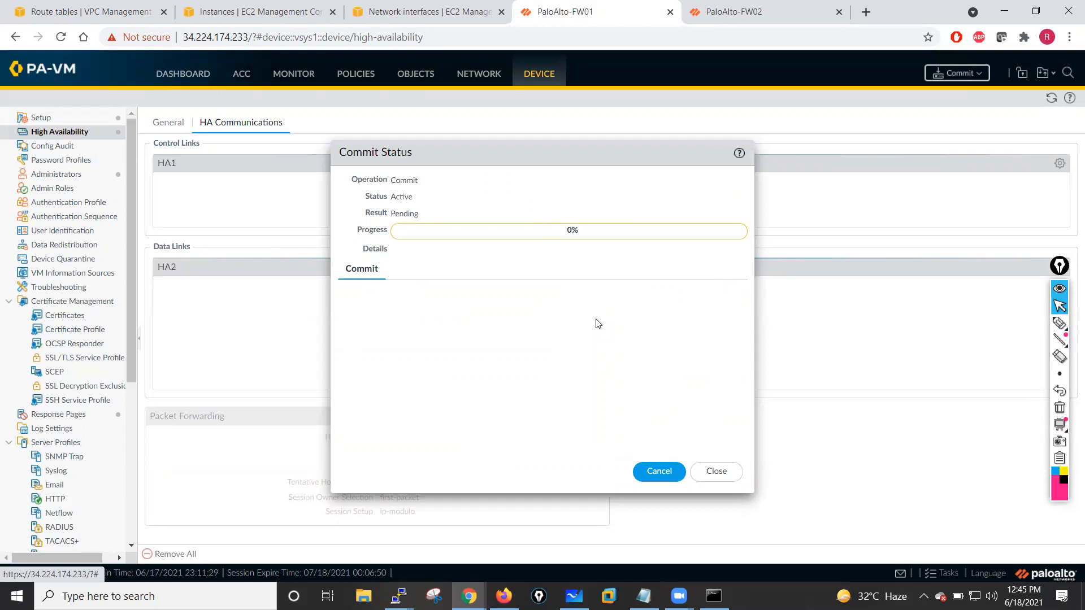
- Review the second firewall's high availability HA Communications settings and its task manager list of tasks
{"action": "left_click", "coordinate": [759, 12]}
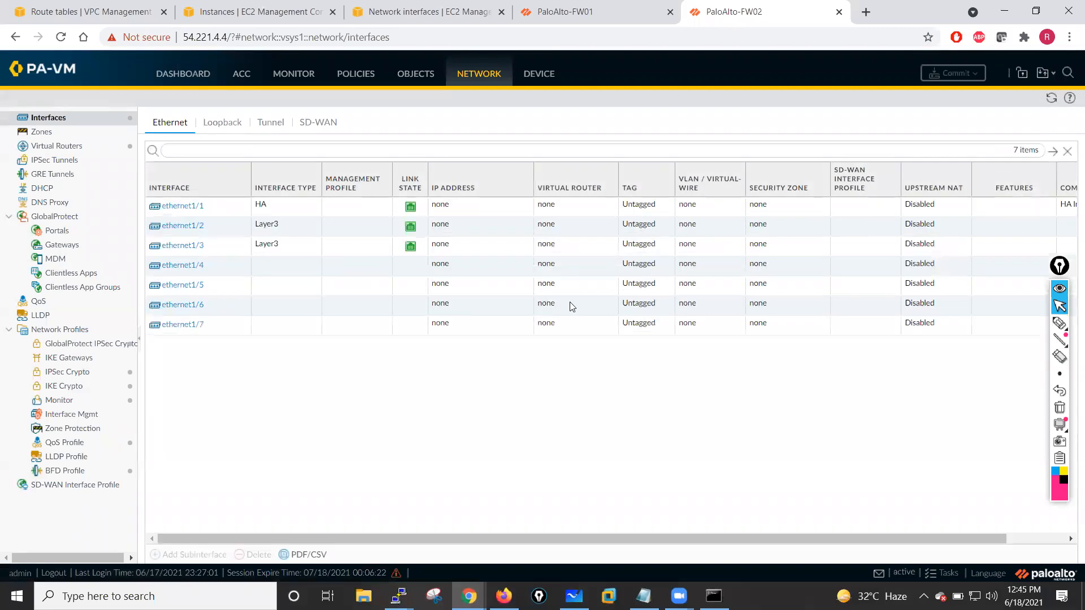
{"action": "left_click", "coordinate": [537, 78]}
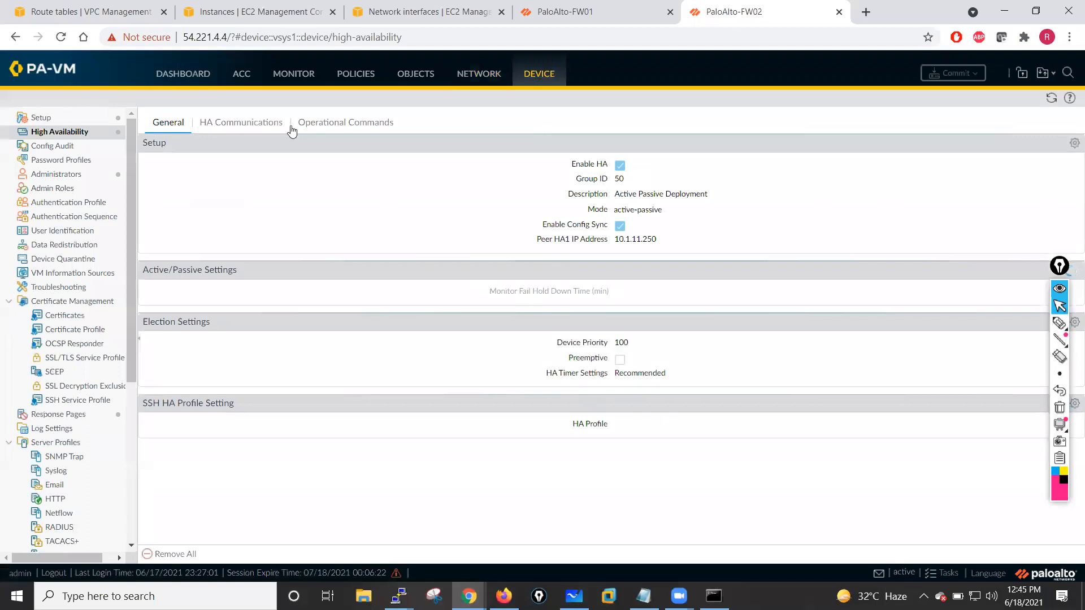
{"action": "left_click", "coordinate": [242, 123]}
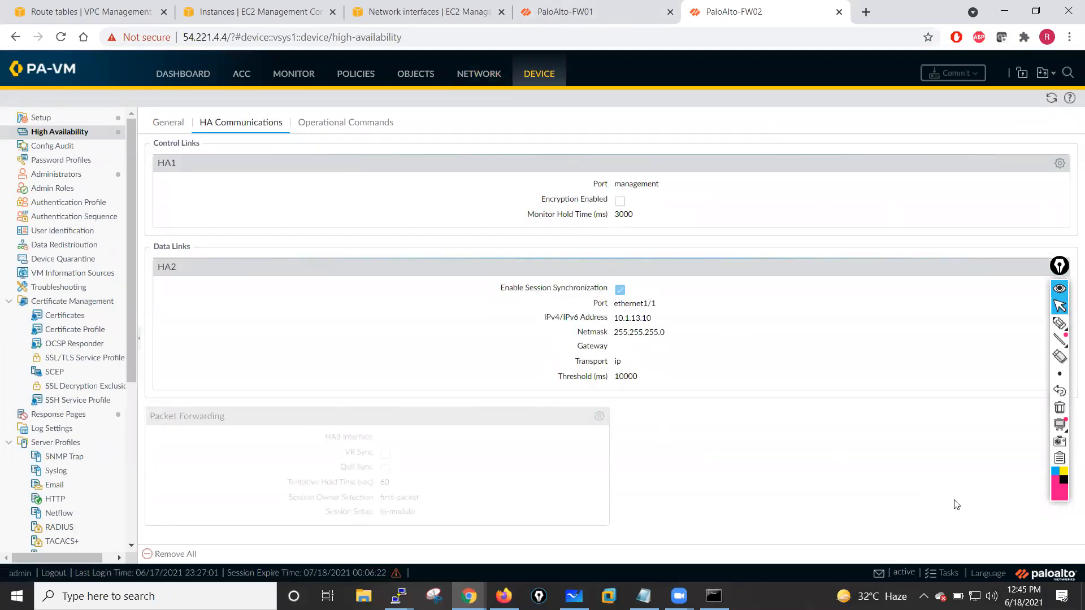
{"action": "left_click", "coordinate": [947, 574]}
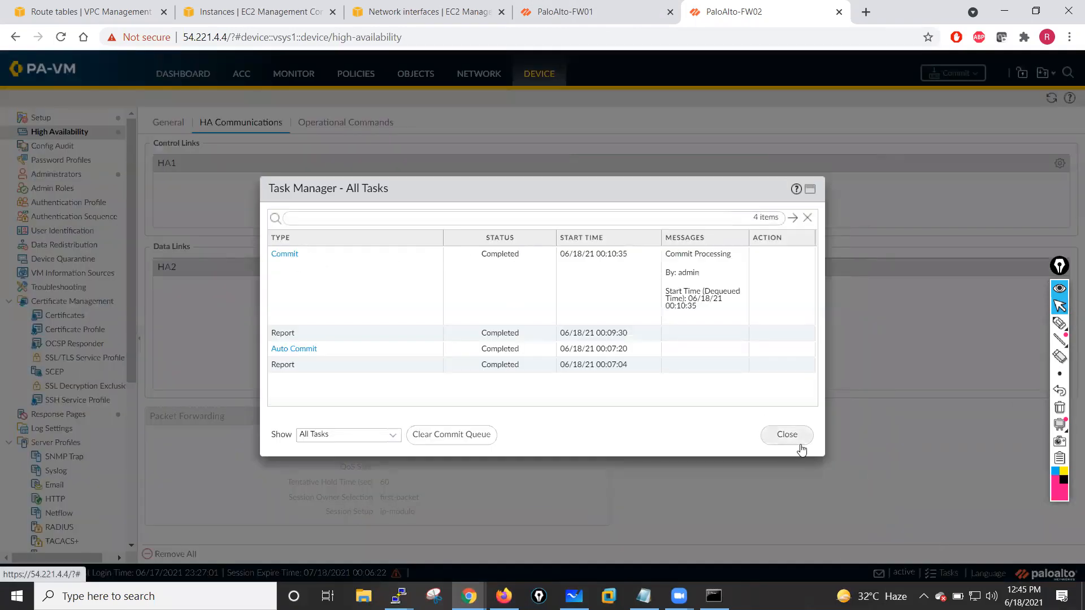
{"action": "left_click", "coordinate": [787, 435]}
- Return to the first firewall's dashboard and close the commit status dialog once the commit finishes
{"action": "left_click", "coordinate": [565, 12]}
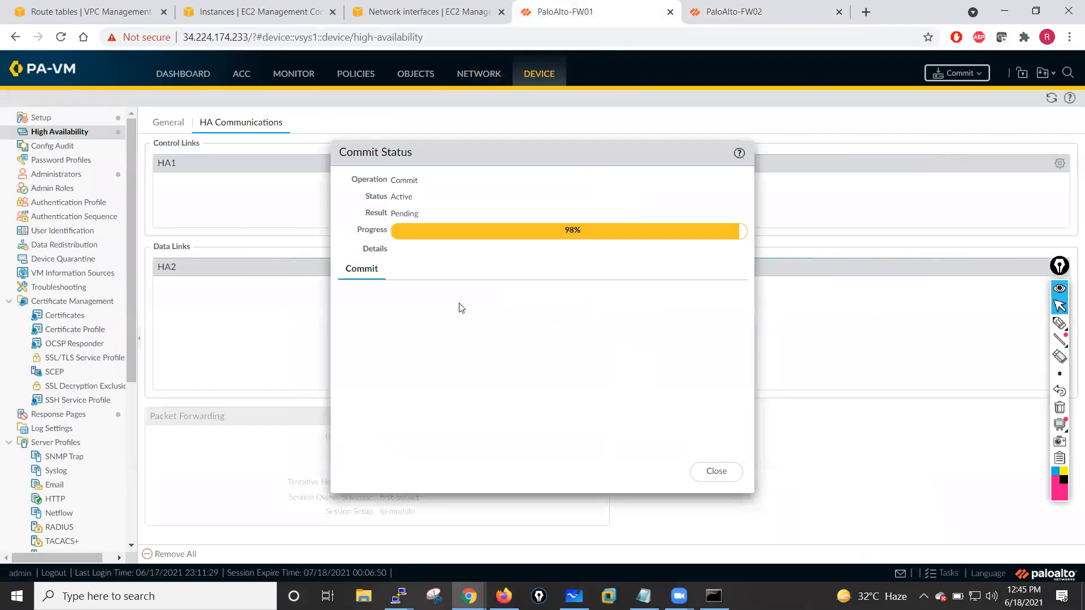
{"action": "left_click", "coordinate": [198, 77]}
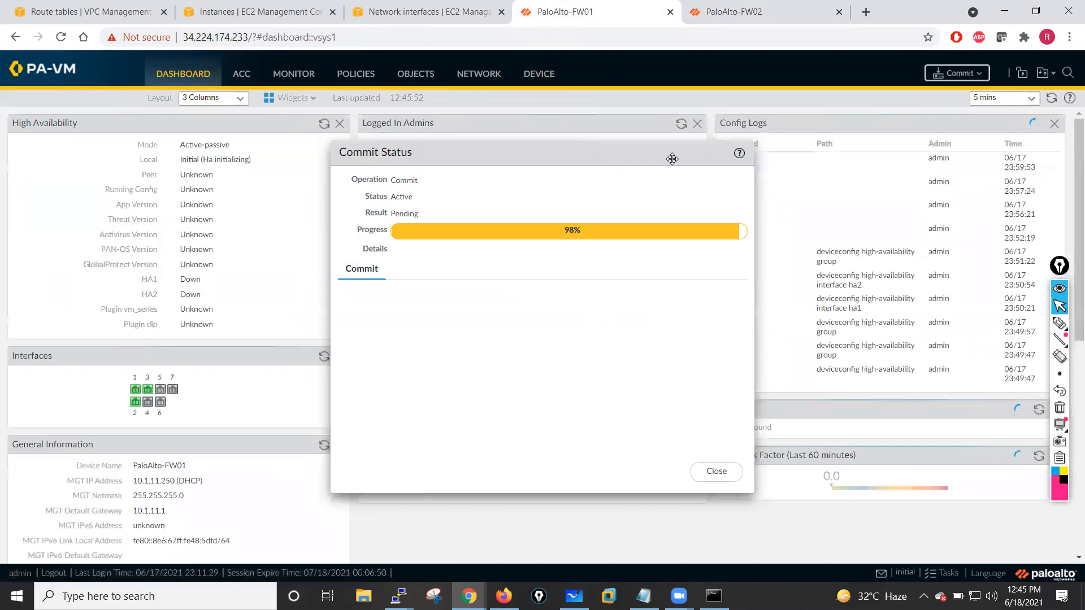
{"action": "left_click_drag", "start_coordinate": [672, 159], "coordinate": [765, 167]}
{"action": "left_click", "coordinate": [311, 102]}
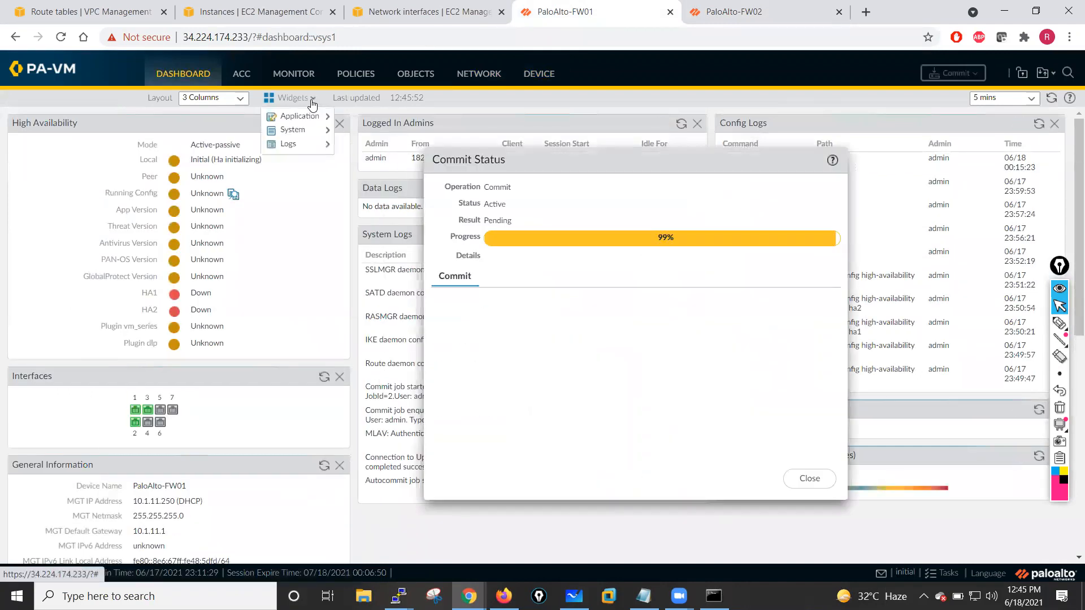
{"action": "mouse_move", "coordinate": [302, 131]}
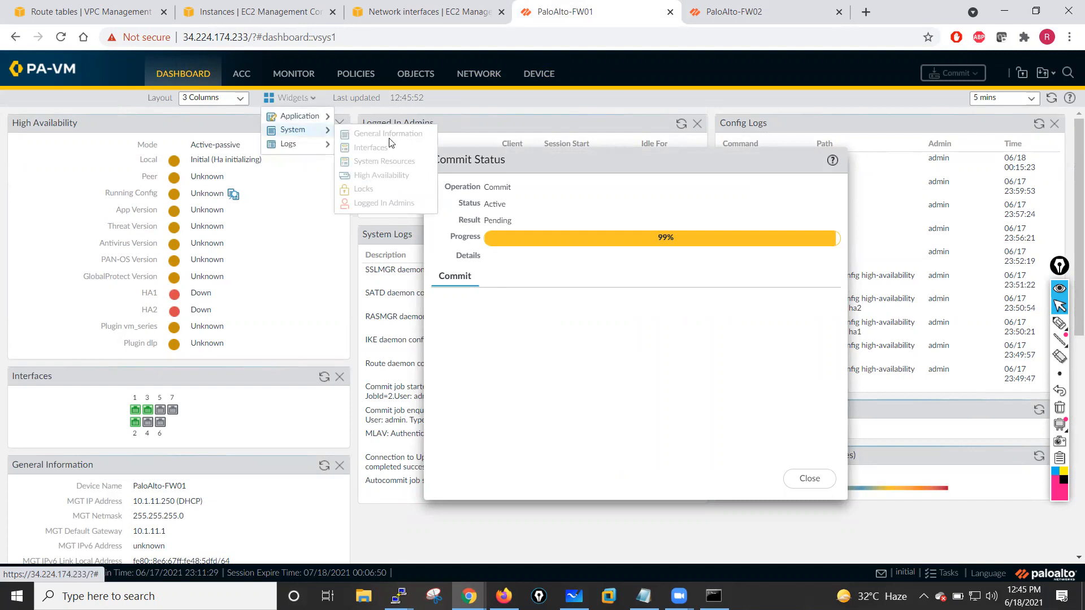
{"action": "left_click", "coordinate": [487, 108]}
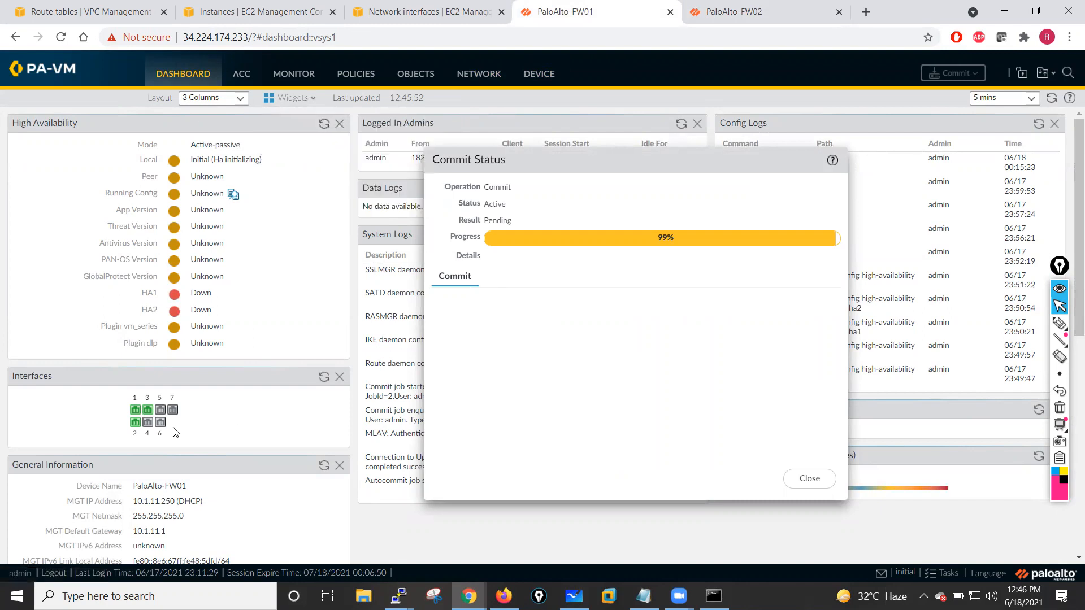
{"action": "left_click", "coordinate": [324, 124]}
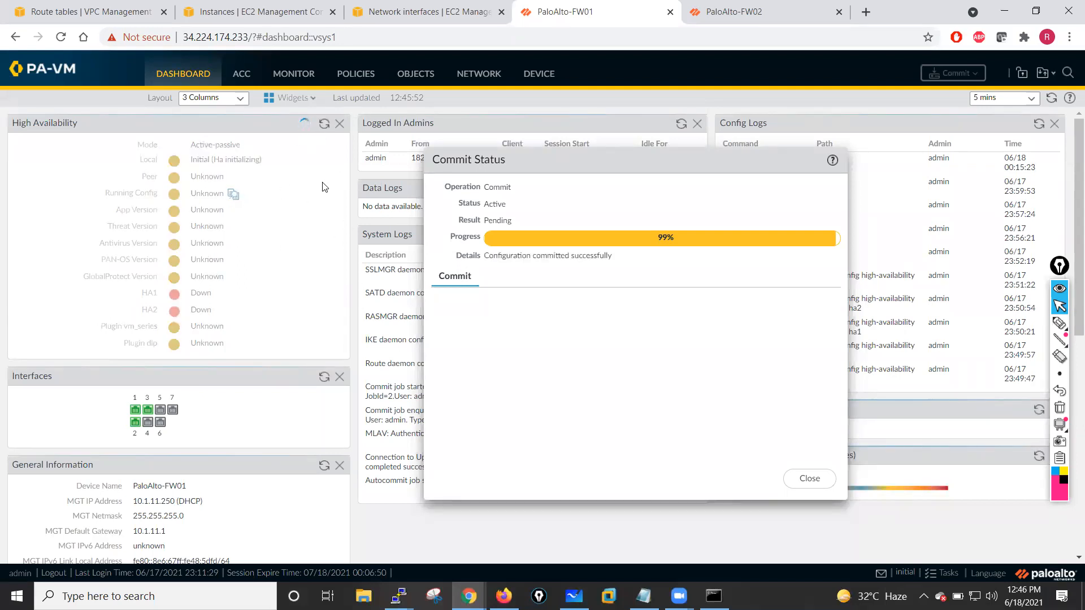
{"action": "left_click", "coordinate": [809, 478]}
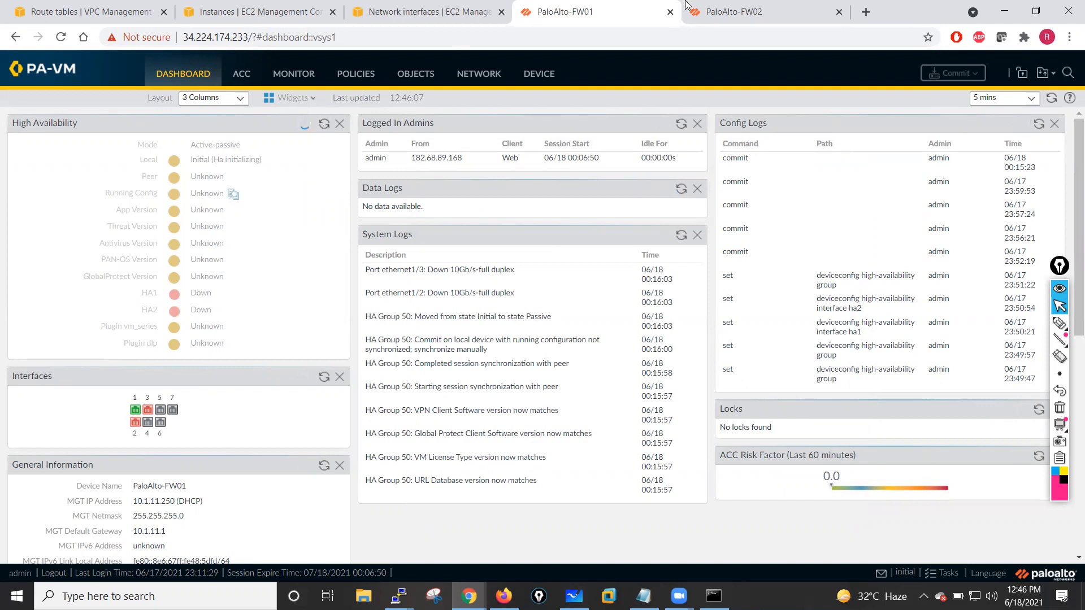
- Open the second firewall's dashboard and refresh its High Availability widget
{"action": "left_click", "coordinate": [744, 12]}
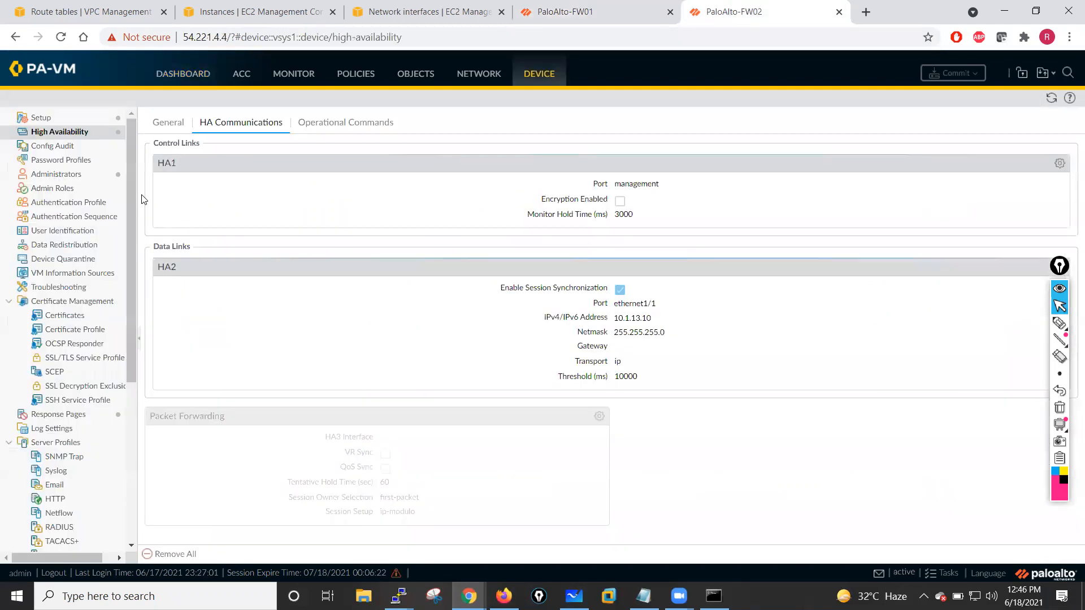
{"action": "left_click", "coordinate": [166, 124]}
{"action": "left_click", "coordinate": [209, 89]}
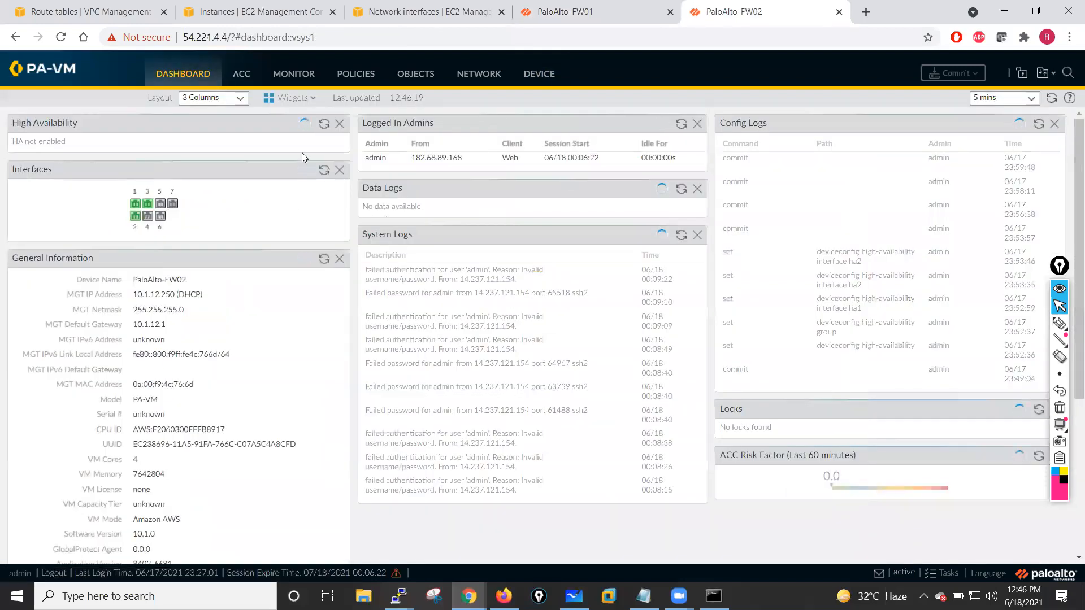
{"action": "left_click", "coordinate": [325, 124]}
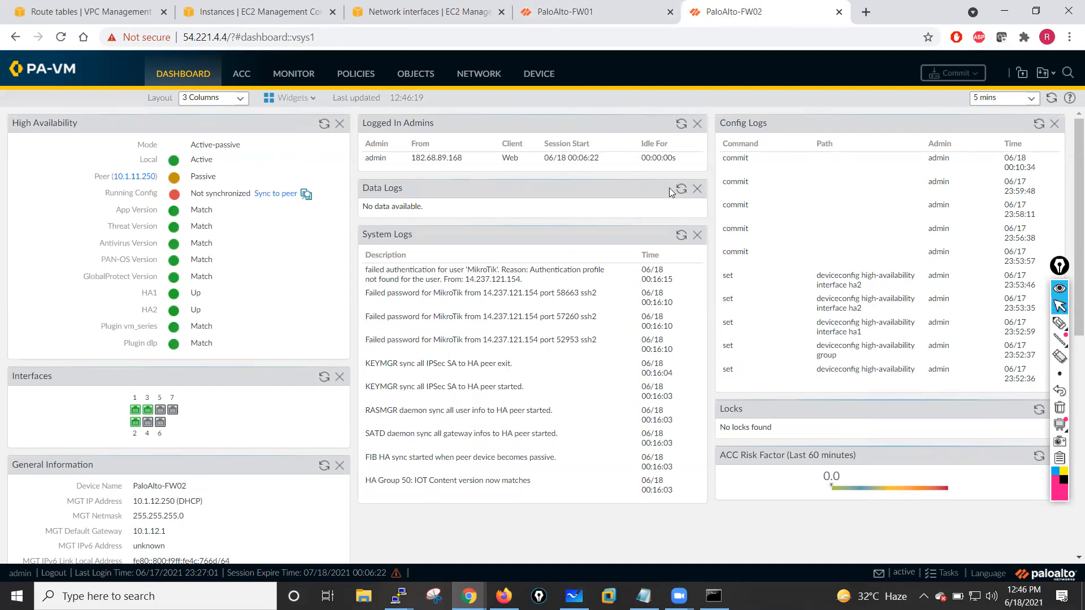
- On the first firewall's dashboard, sync the running configuration to the HA peer
{"action": "left_click", "coordinate": [577, 8]}
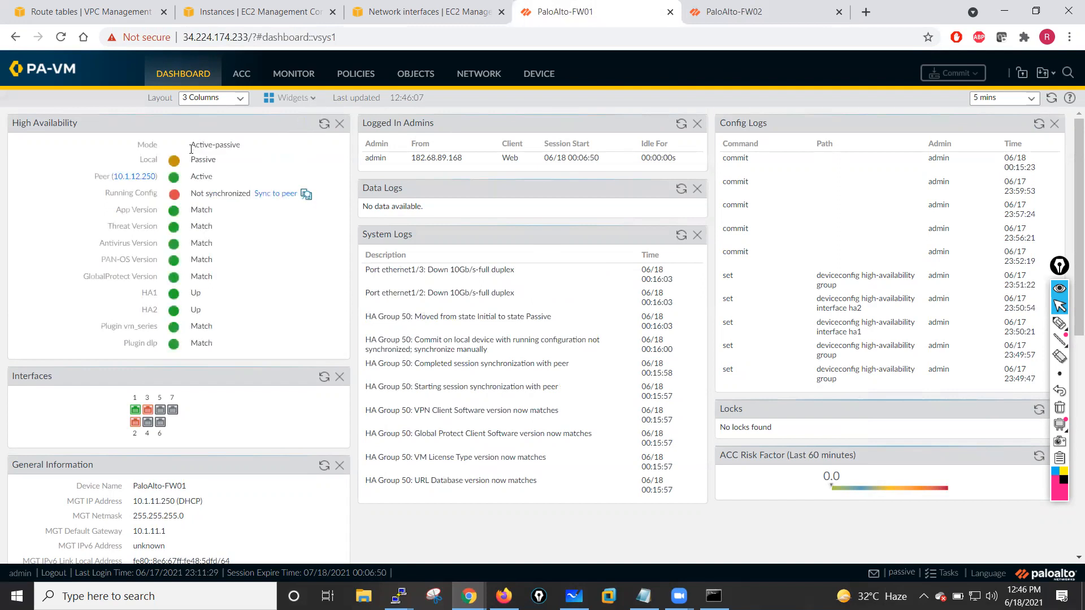
{"action": "left_click", "coordinate": [273, 195]}
{"action": "left_click", "coordinate": [512, 344]}
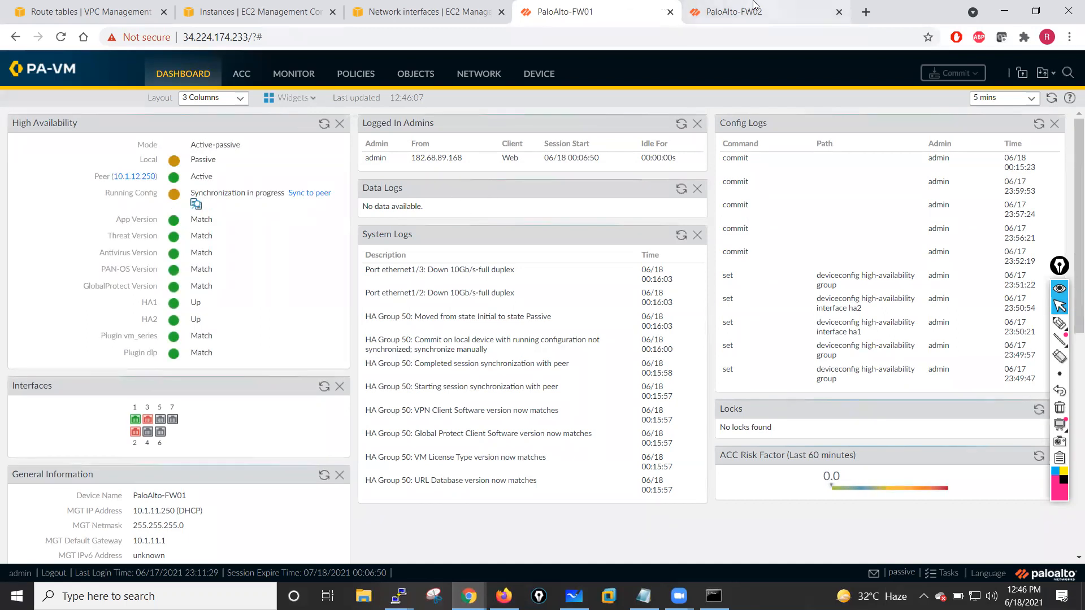
- Refresh the High Availability widgets on both firewalls to monitor the running configuration synchronization status
{"action": "left_click", "coordinate": [694, 6]}
{"action": "left_click", "coordinate": [324, 124]}
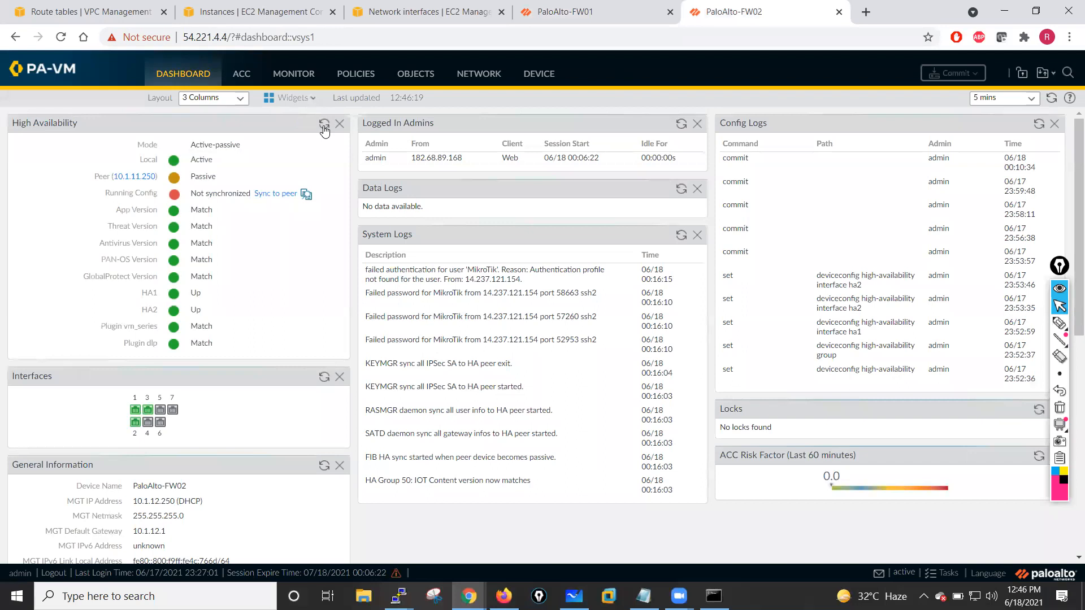
{"action": "key", "text": "ctrl+shift+Tab"}
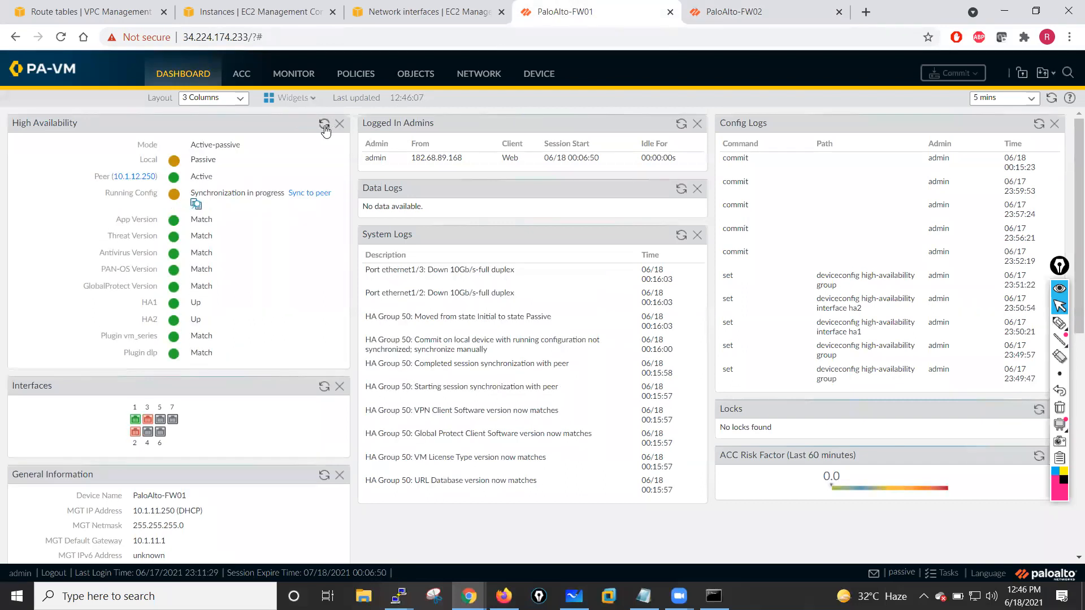
{"action": "left_click", "coordinate": [324, 125]}
{"action": "left_click", "coordinate": [325, 125]}
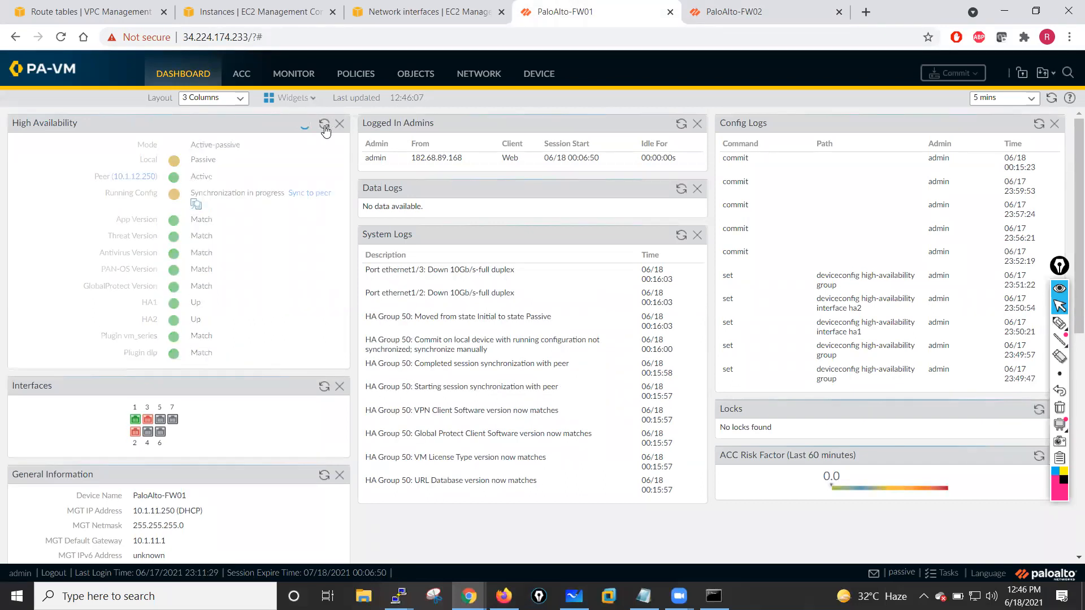
{"action": "left_click", "coordinate": [325, 126]}
{"action": "left_click", "coordinate": [325, 127]}
{"action": "key", "text": "ctrl+Tab"}
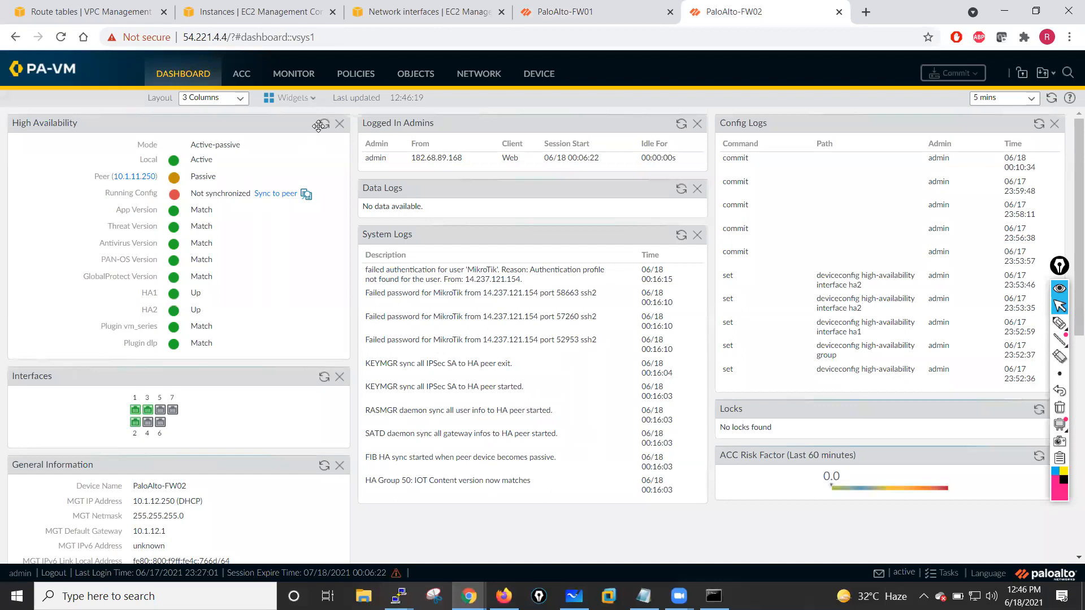
{"action": "left_click", "coordinate": [324, 125]}
{"action": "key", "text": "ctrl+shift+Tab"}
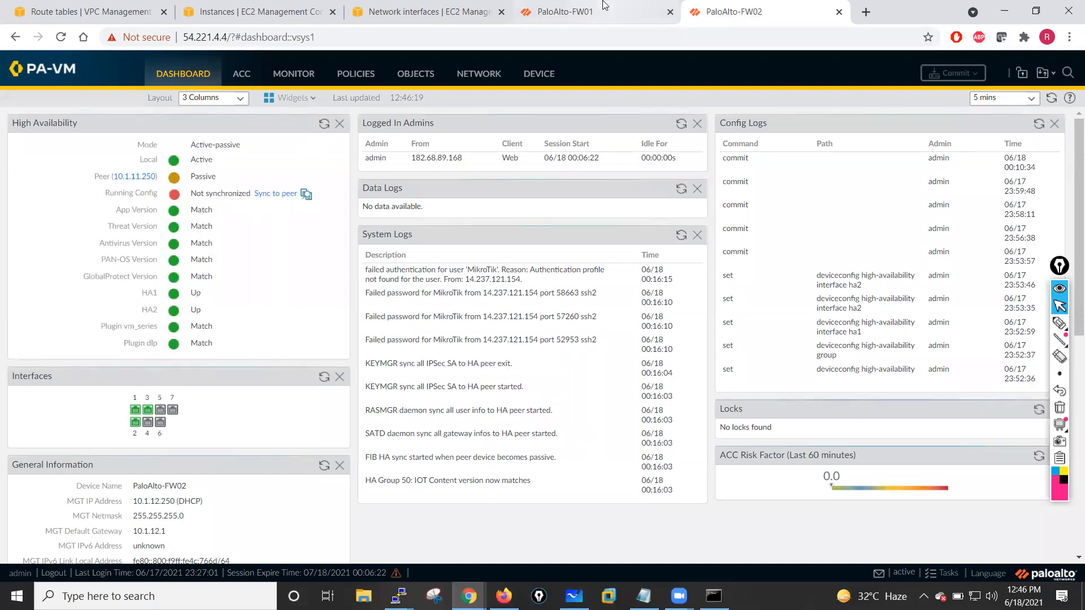
{"action": "left_click", "coordinate": [324, 123]}
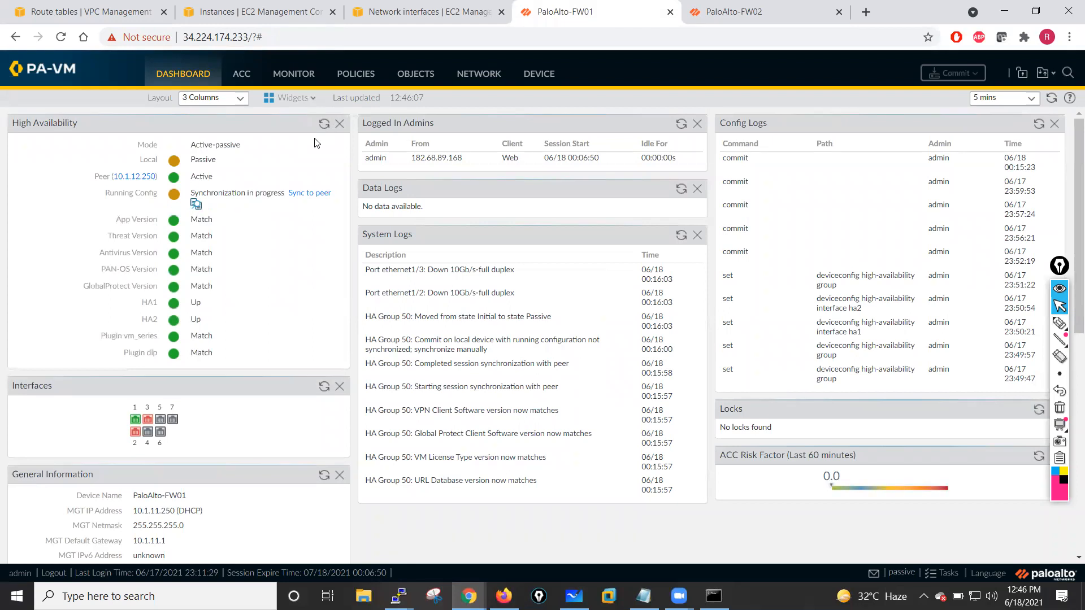
{"action": "left_click", "coordinate": [753, 7]}
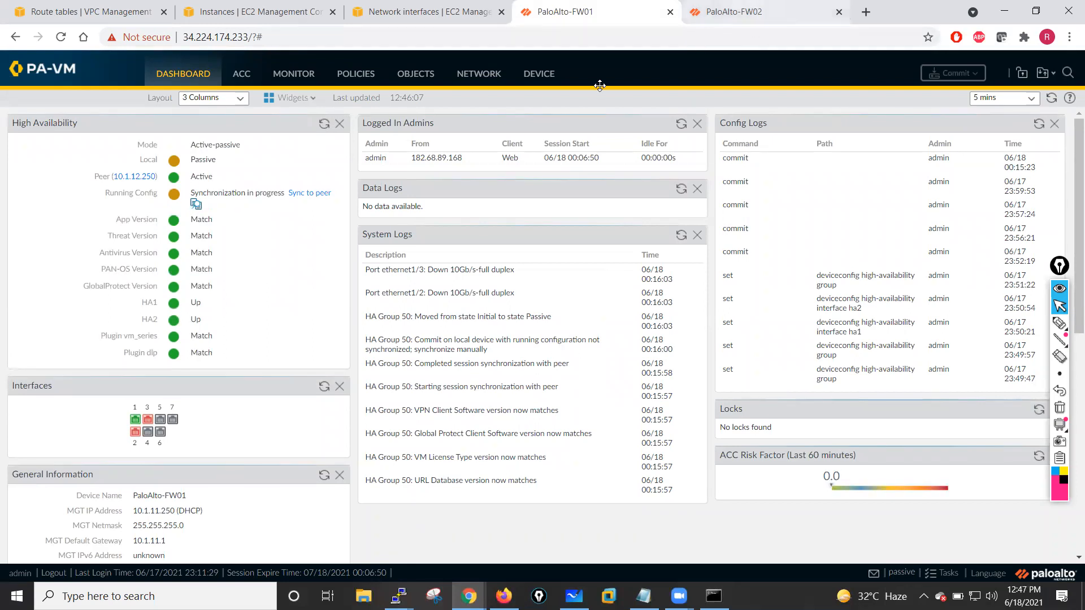
{"action": "left_click", "coordinate": [322, 124]}
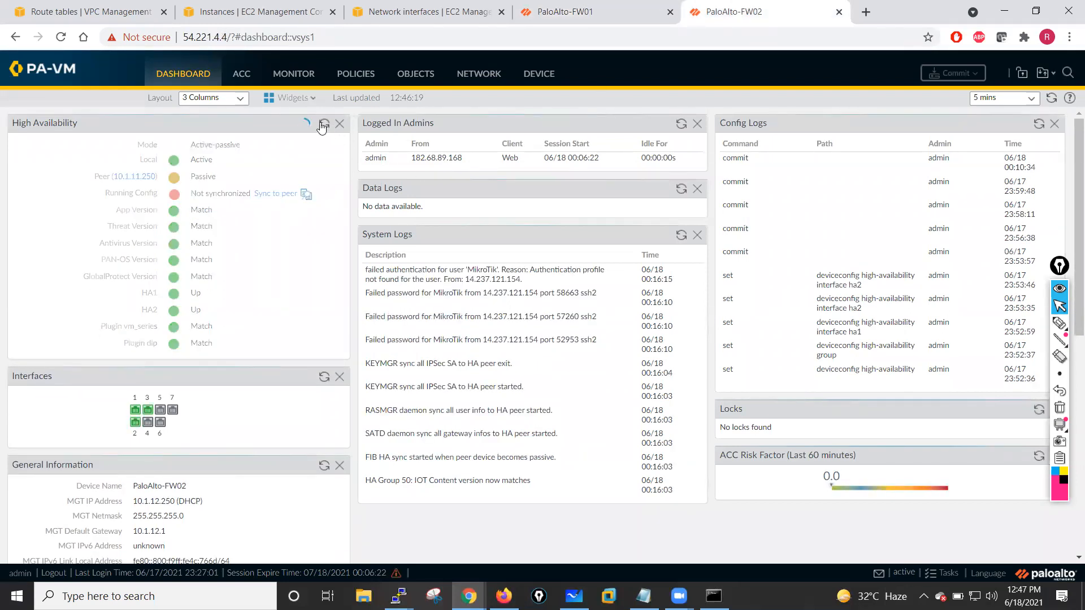
{"action": "left_click", "coordinate": [323, 124]}
{"action": "left_click", "coordinate": [322, 124]}
{"action": "left_click", "coordinate": [322, 124]}
{"action": "left_click", "coordinate": [322, 123]}
{"action": "left_click", "coordinate": [323, 124]}
{"action": "left_click", "coordinate": [323, 125]}
{"action": "key", "text": "ctrl+shift+Tab"}
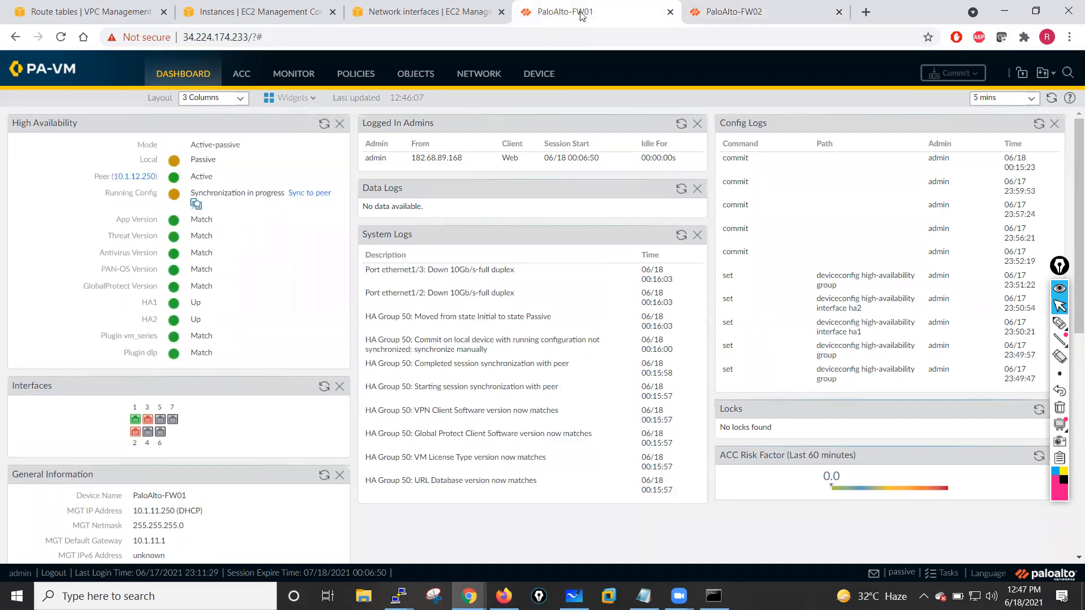
{"action": "left_click", "coordinate": [325, 125]}
{"action": "left_click", "coordinate": [324, 126]}
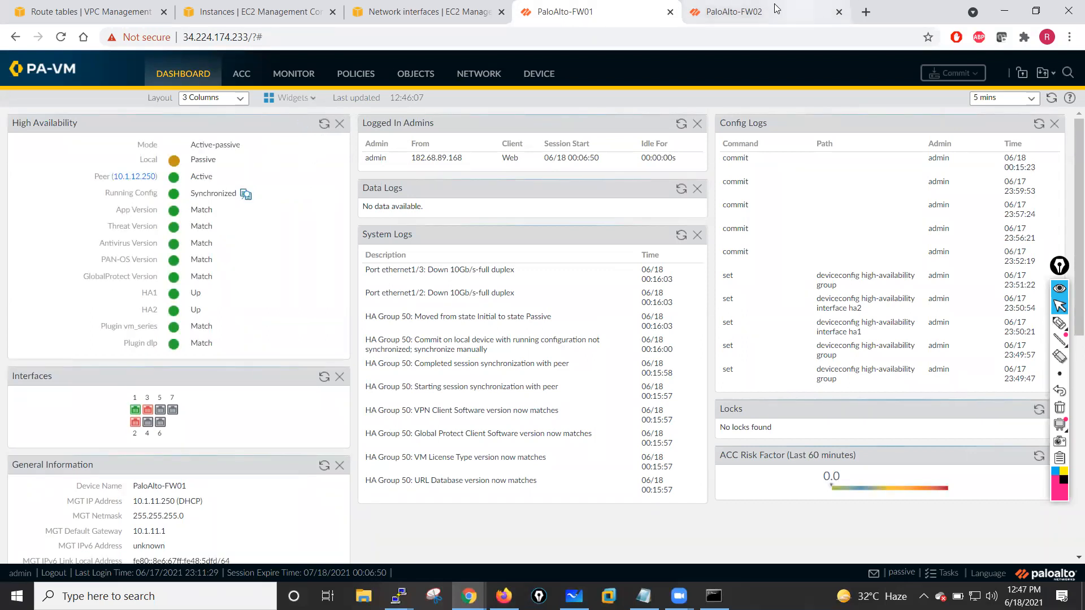
{"action": "left_click", "coordinate": [735, 11]}
{"action": "left_click", "coordinate": [322, 128]}
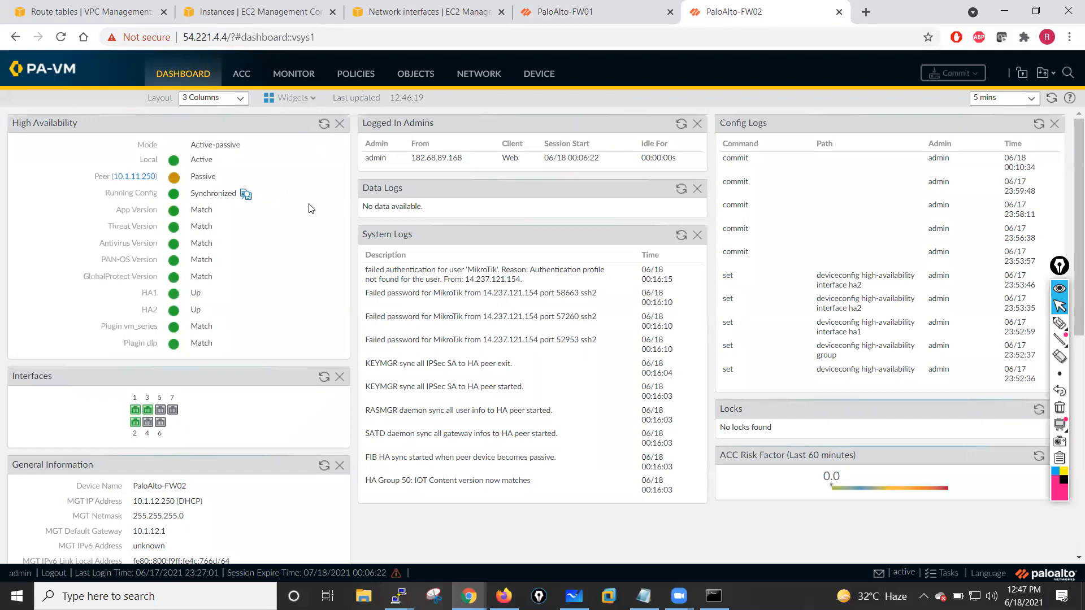
- Suspend the second firewall's local device for high availability, then view the first firewall's dashboard
{"action": "left_click", "coordinate": [474, 82]}
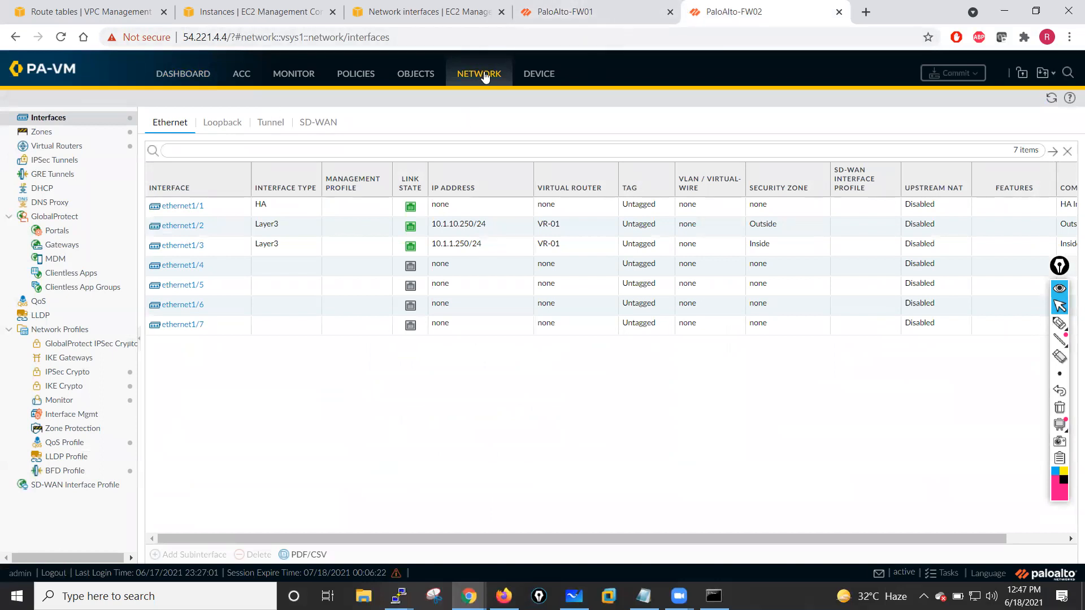
{"action": "left_click", "coordinate": [550, 75]}
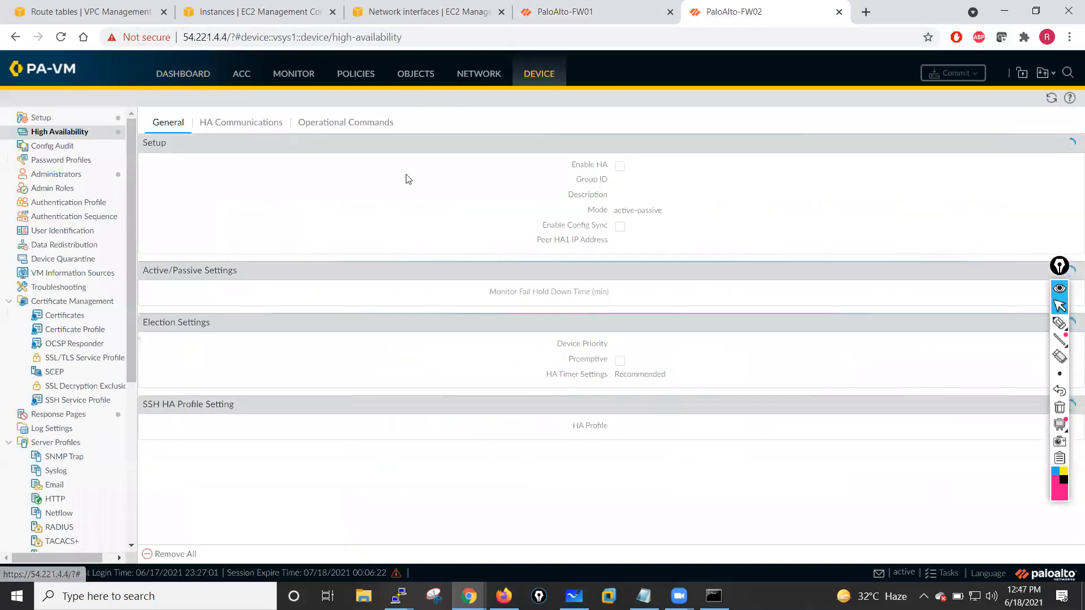
{"action": "left_click", "coordinate": [333, 124]}
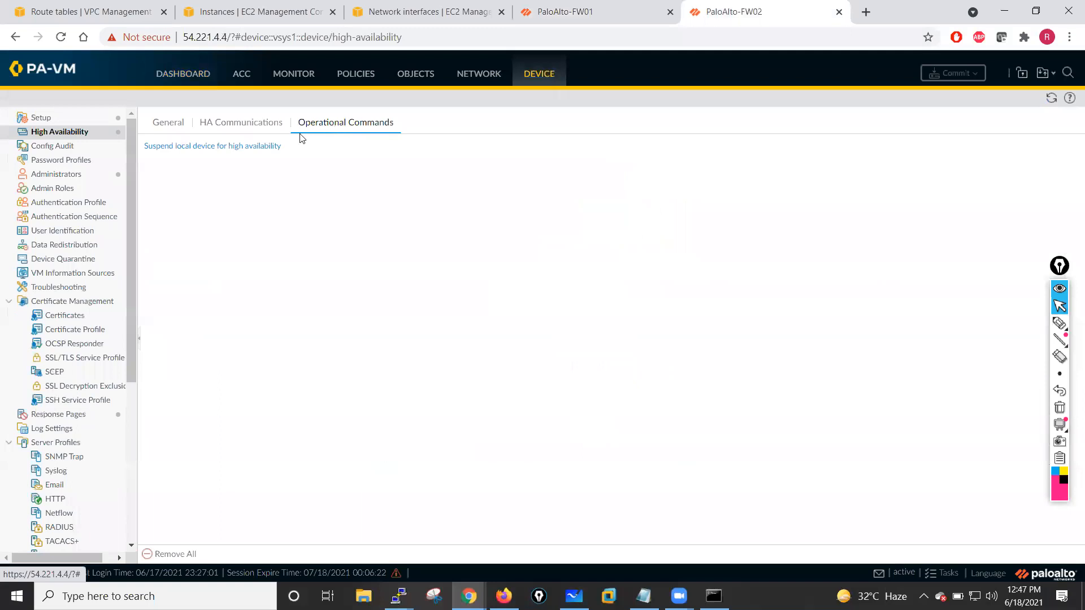
{"action": "left_click", "coordinate": [208, 148]}
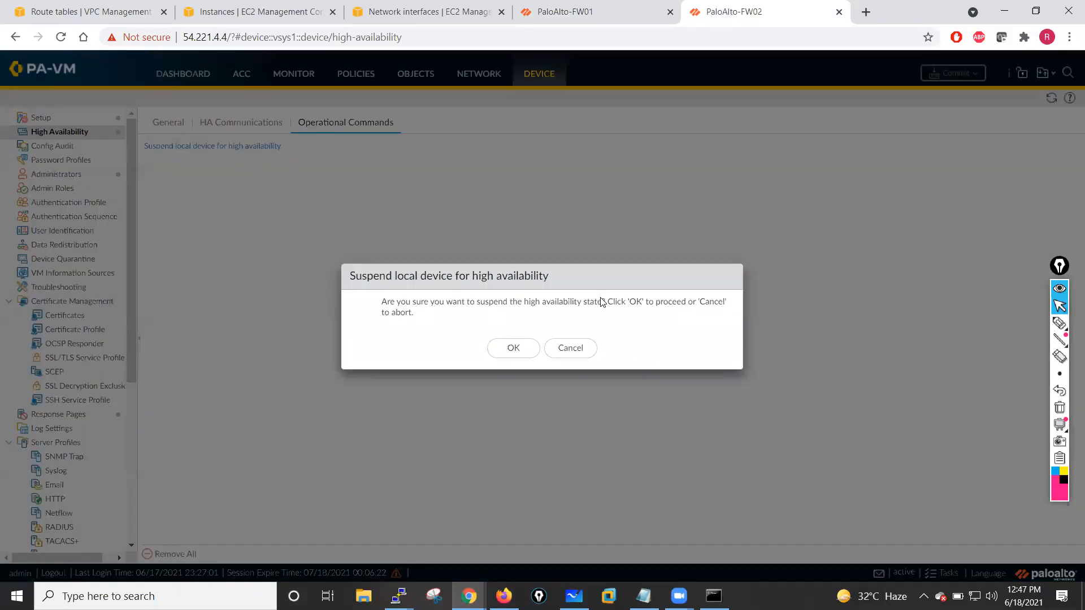
{"action": "left_click", "coordinate": [511, 347]}
{"action": "left_click", "coordinate": [550, 5]}
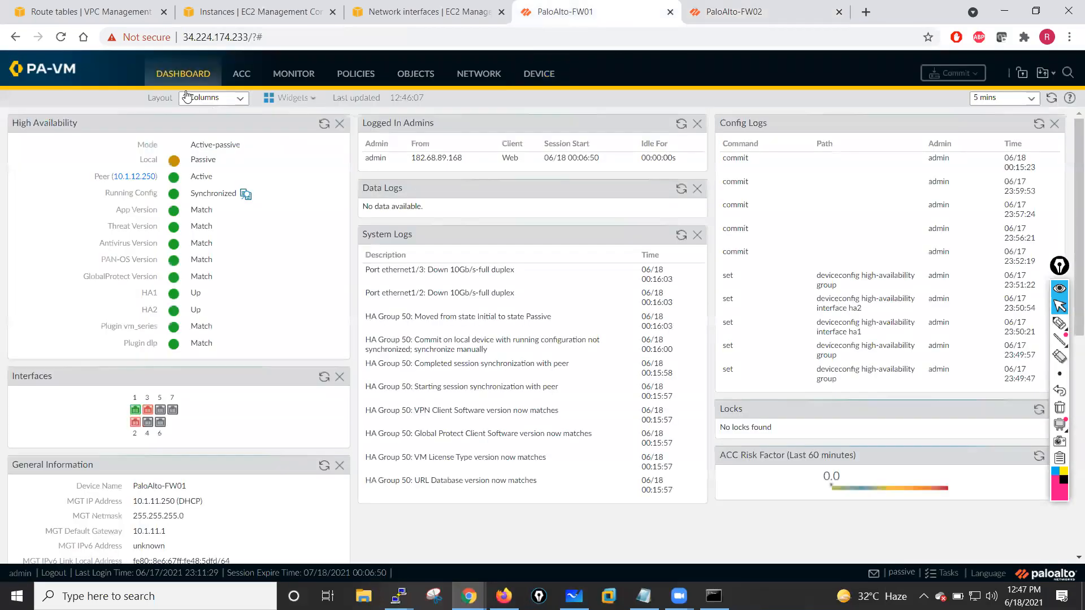
{"action": "left_click", "coordinate": [184, 72]}
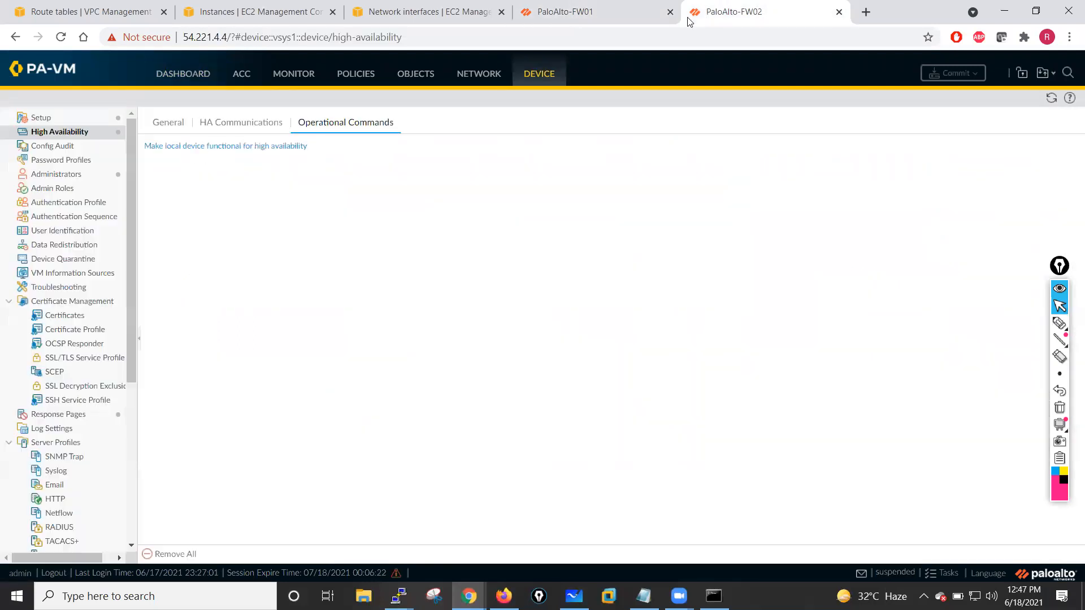
- Review the HA settings and dashboard High Availability status on both firewalls
{"action": "key", "text": "ctrl+Tab"}
{"action": "left_click", "coordinate": [266, 148]}
{"action": "left_click", "coordinate": [169, 123]}
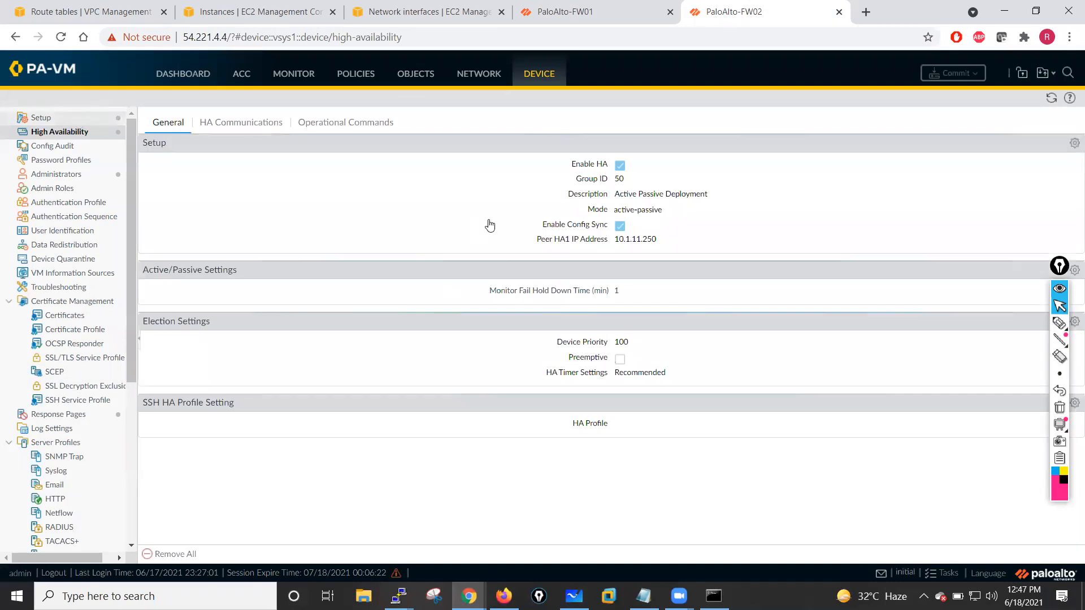
{"action": "left_click", "coordinate": [560, 11]}
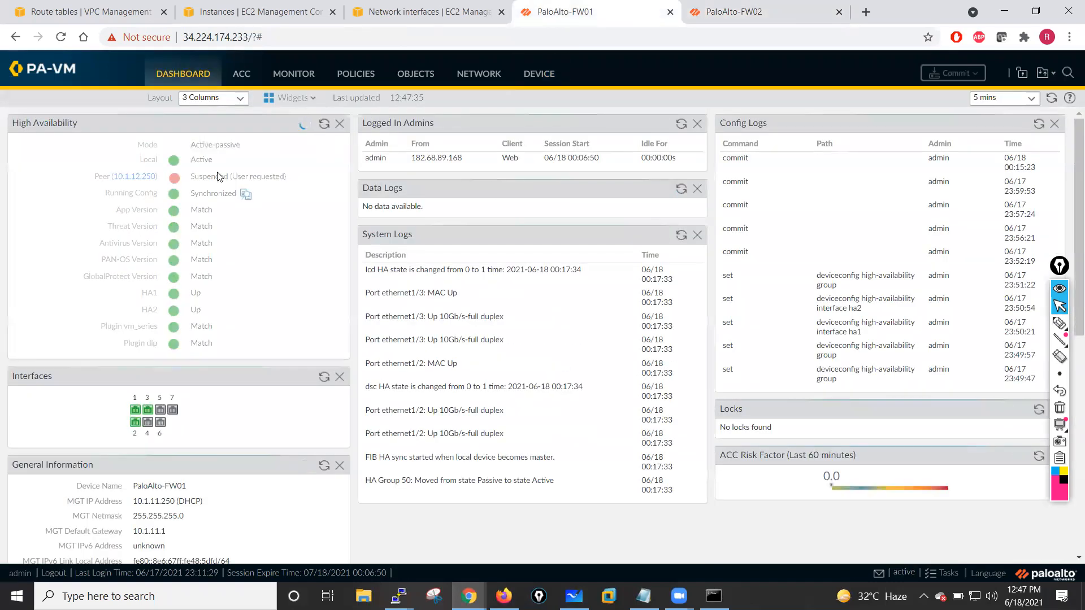
{"action": "left_click", "coordinate": [723, 6]}
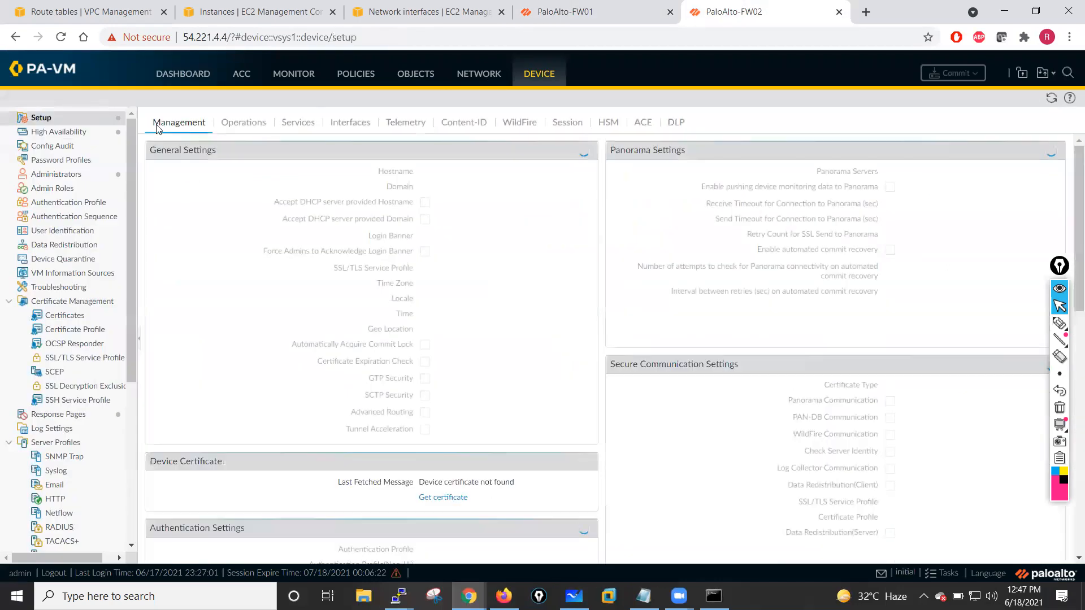
{"action": "left_click", "coordinate": [182, 82]}
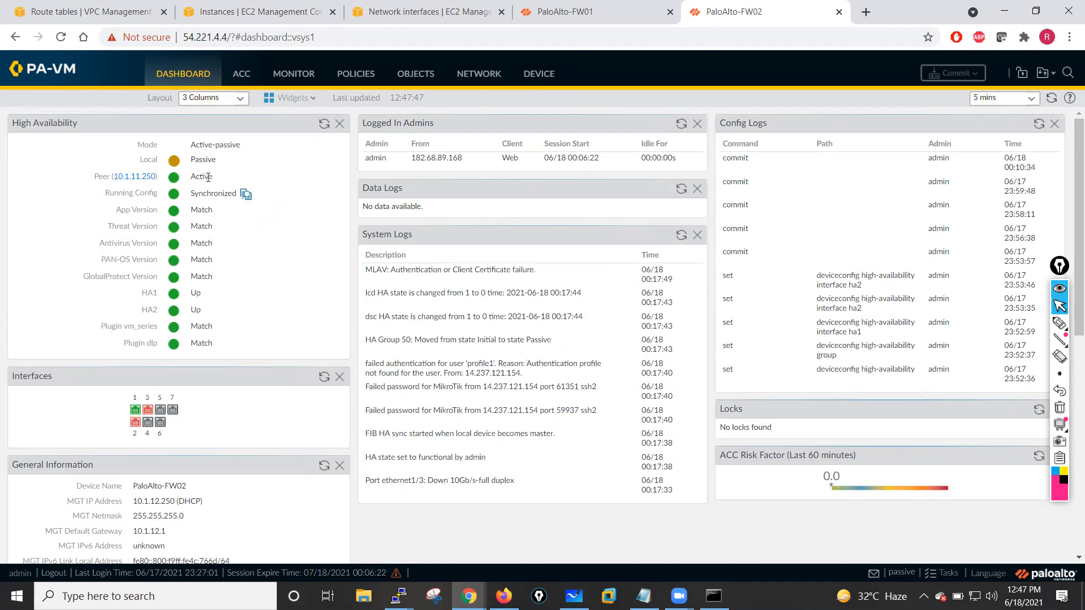
{"action": "left_click_drag", "start_coordinate": [188, 158], "coordinate": [222, 164]}
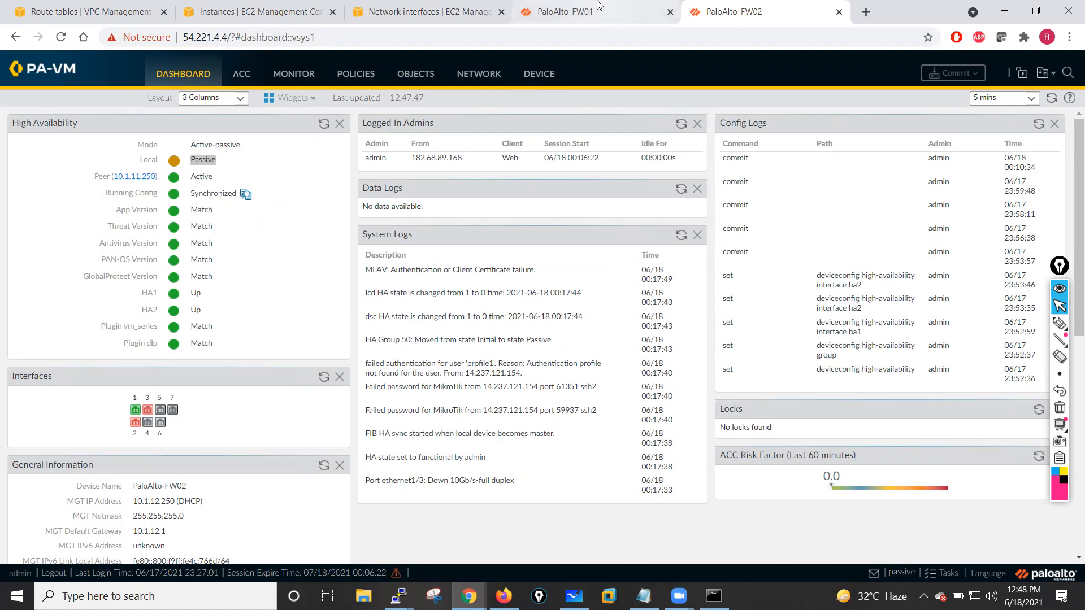
- On the first firewall, add a static route to virtual router VR-01 named Default-Route with destination 0.0.0.0/0
{"action": "left_click", "coordinate": [566, 11]}
{"action": "left_click", "coordinate": [468, 76]}
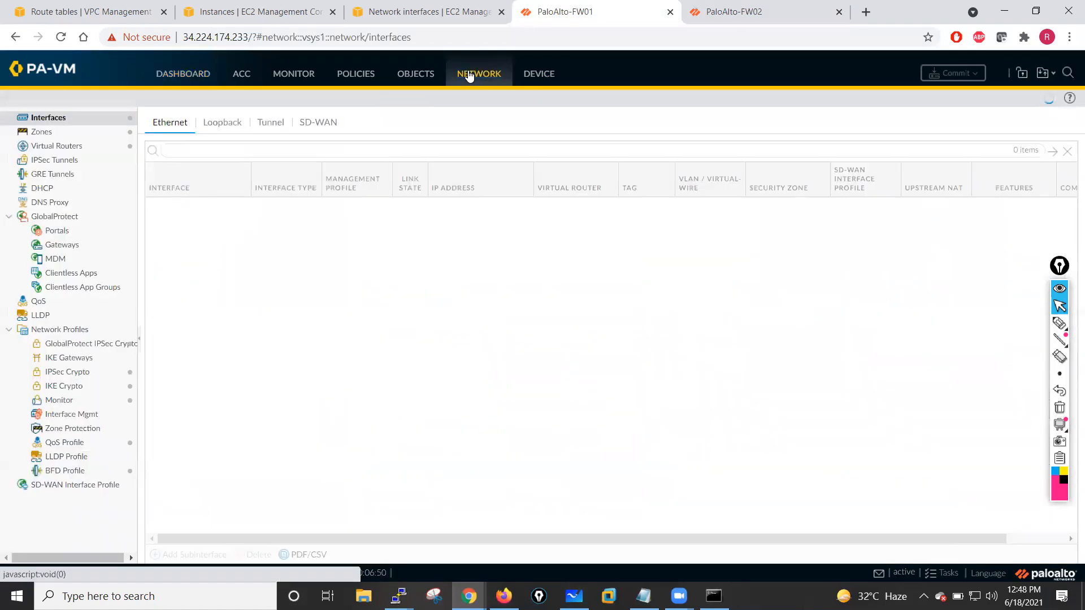
{"action": "left_click", "coordinate": [64, 147]}
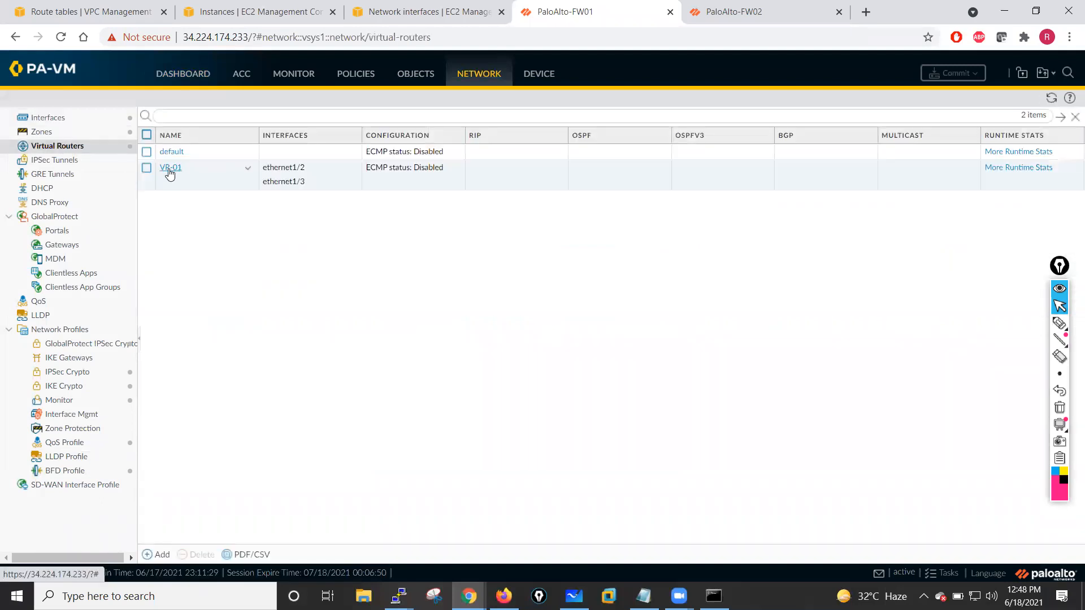
{"action": "left_click", "coordinate": [169, 170]}
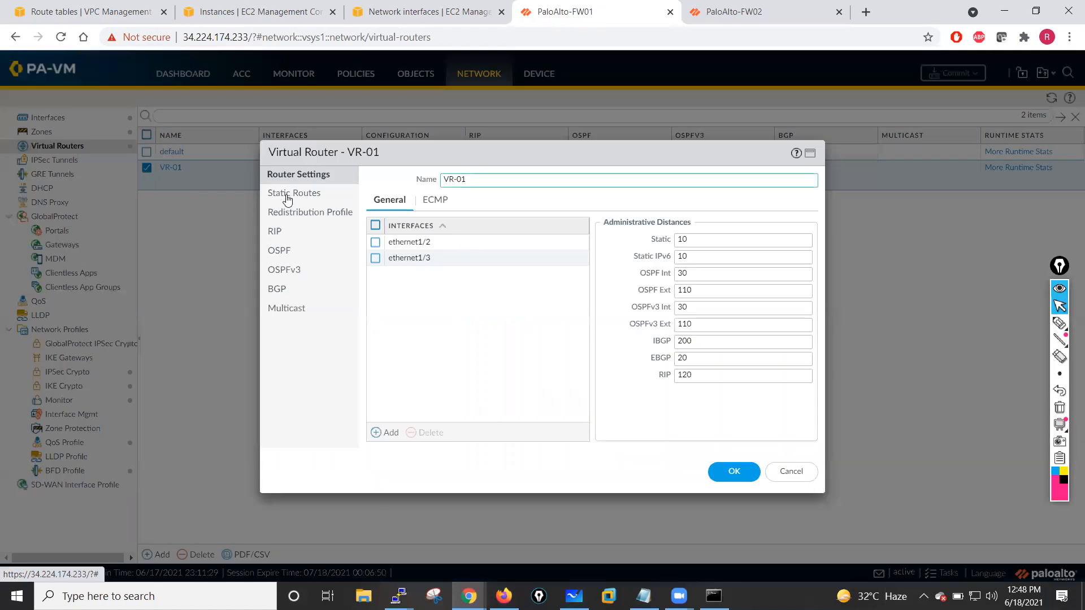
{"action": "left_click", "coordinate": [288, 195]}
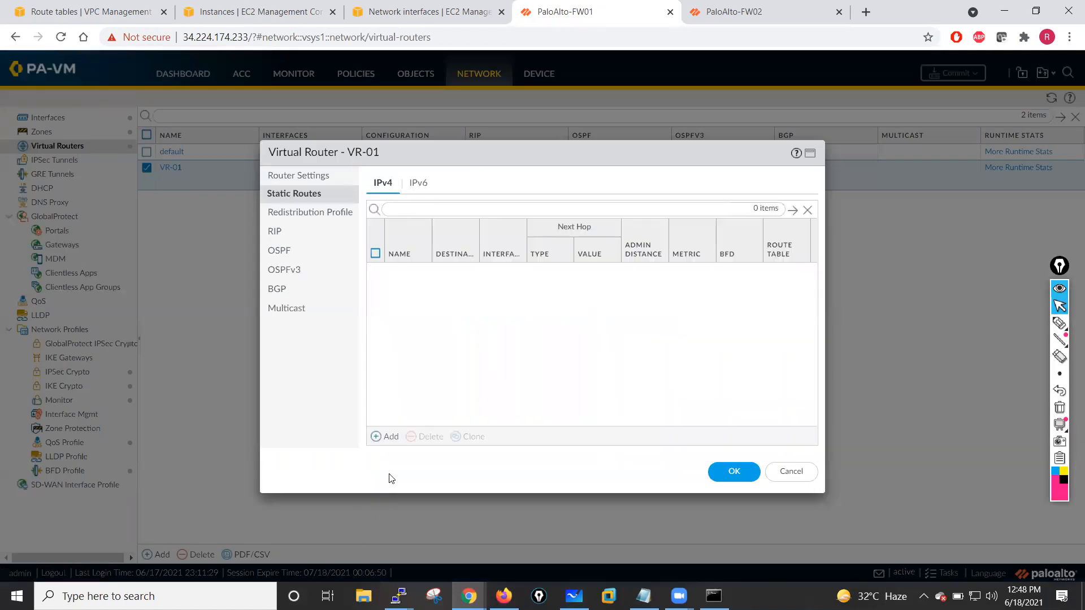
{"action": "left_click", "coordinate": [389, 437]}
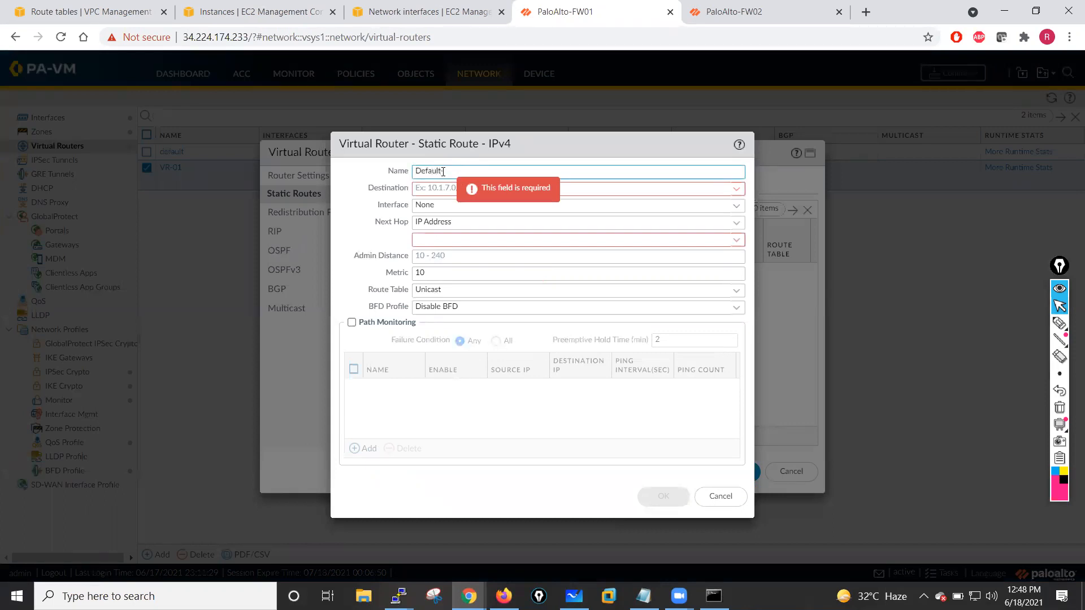
{"action": "left_click", "coordinate": [439, 191]}
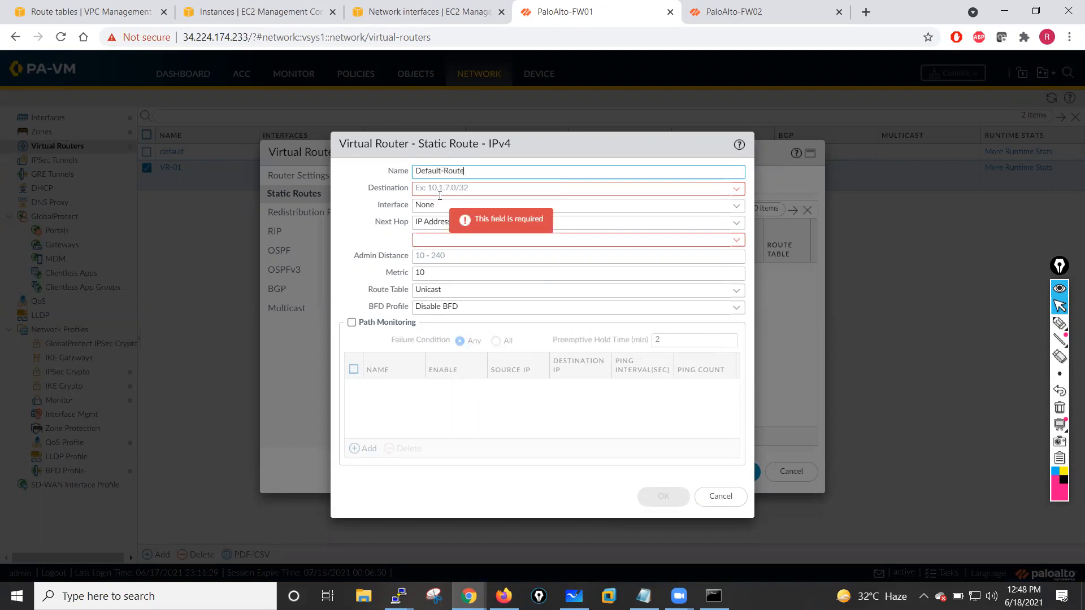
{"action": "type", "text": "0.0.0.0/0"}
- Set the route's interface to ethernet1/2 and next hop IP address to 10.1.10.1, then confirm the route
{"action": "left_click", "coordinate": [674, 207]}
{"action": "left_click", "coordinate": [737, 207]}
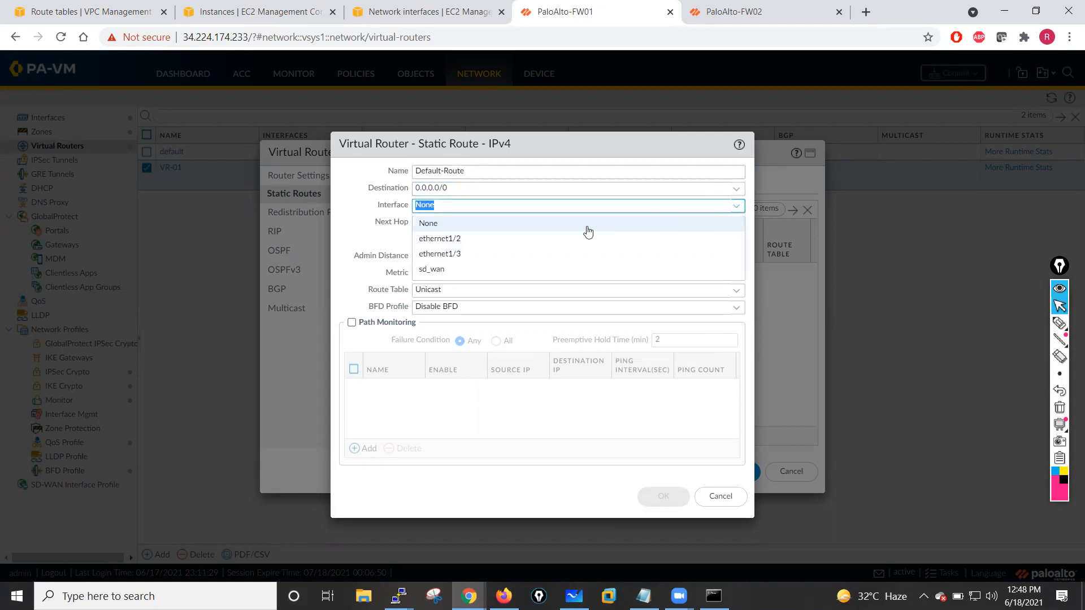
{"action": "left_click", "coordinate": [472, 250]}
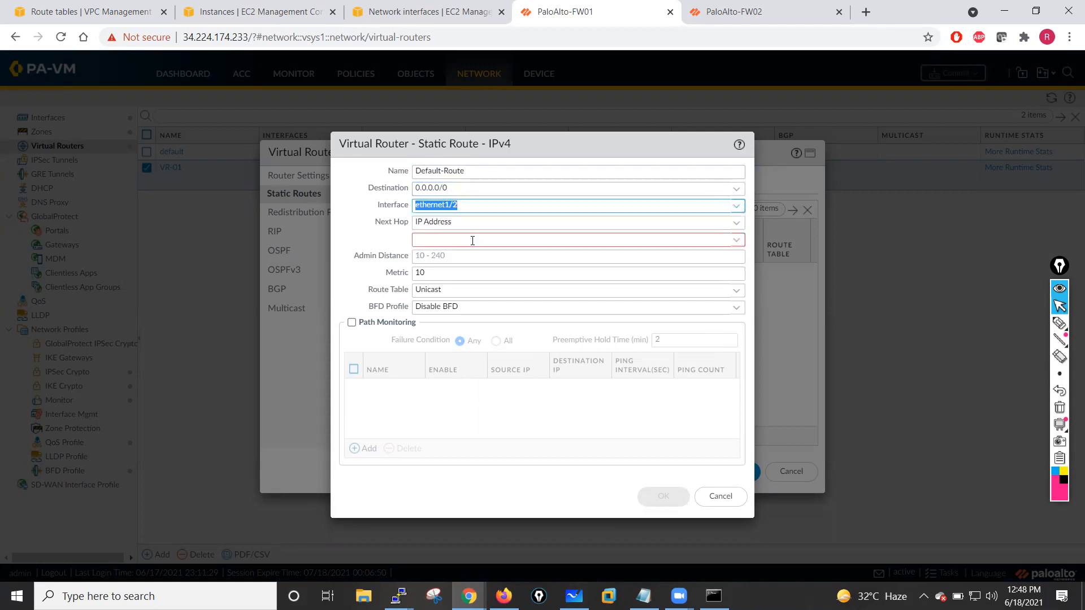
{"action": "left_click", "coordinate": [736, 241]}
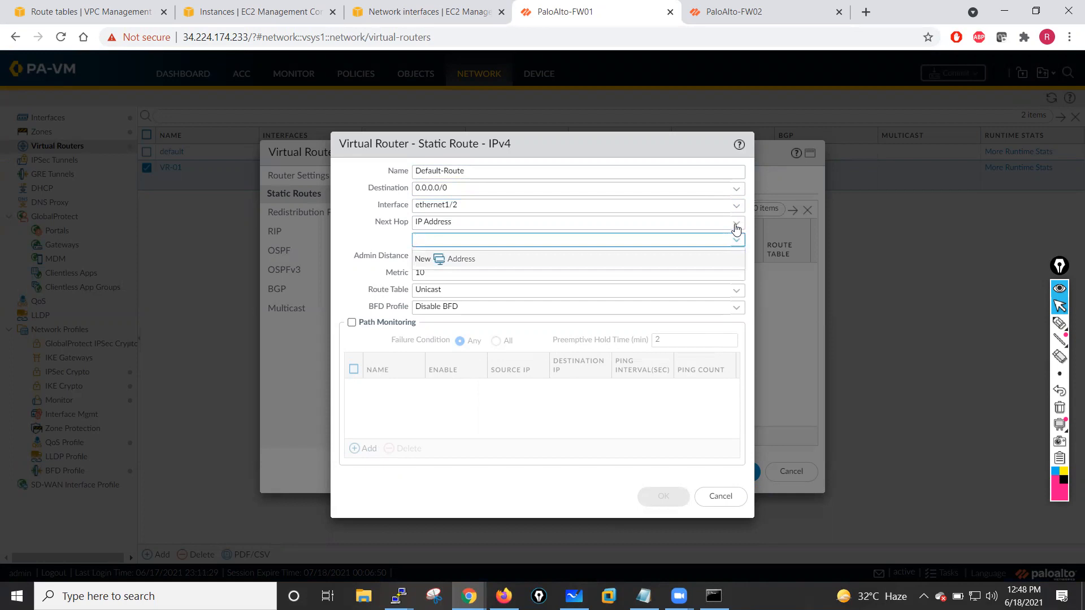
{"action": "left_click", "coordinate": [736, 222]}
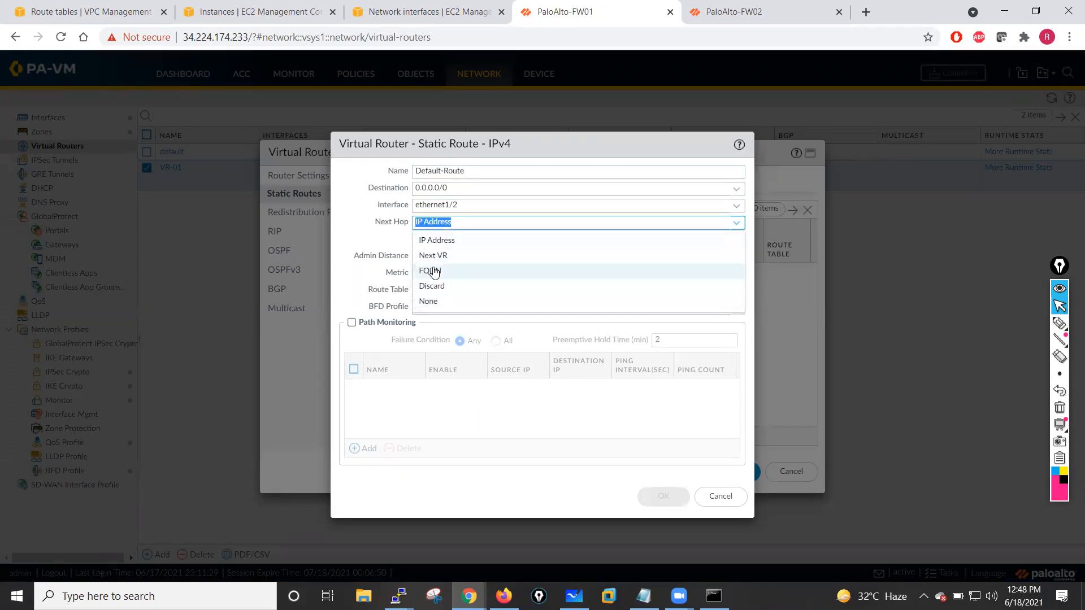
{"action": "left_click", "coordinate": [427, 240]}
{"action": "left_click", "coordinate": [439, 242]}
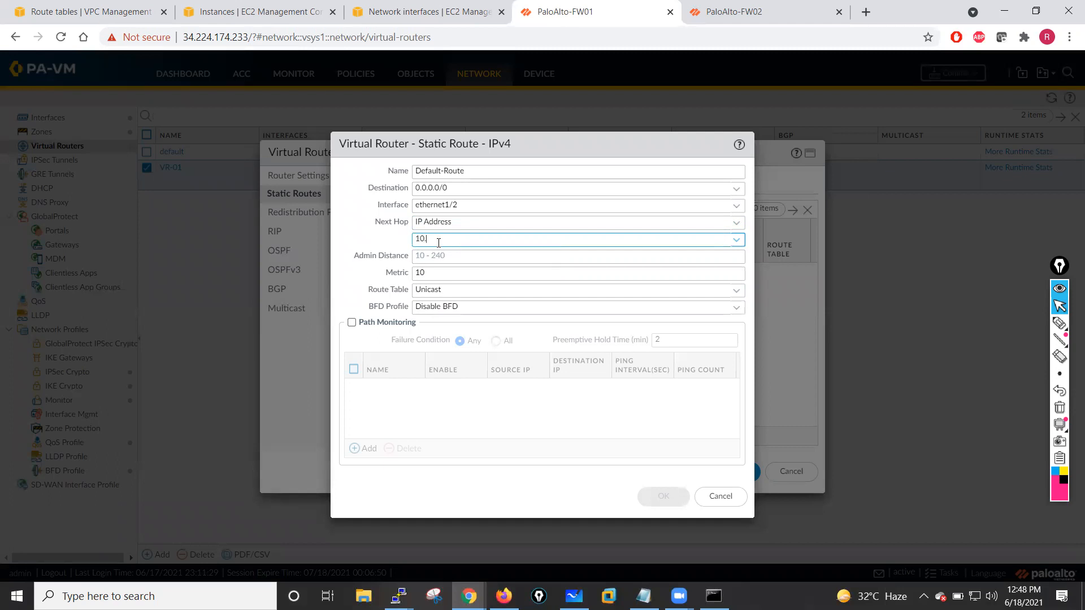
{"action": "type", "text": "10.1.10.1"}
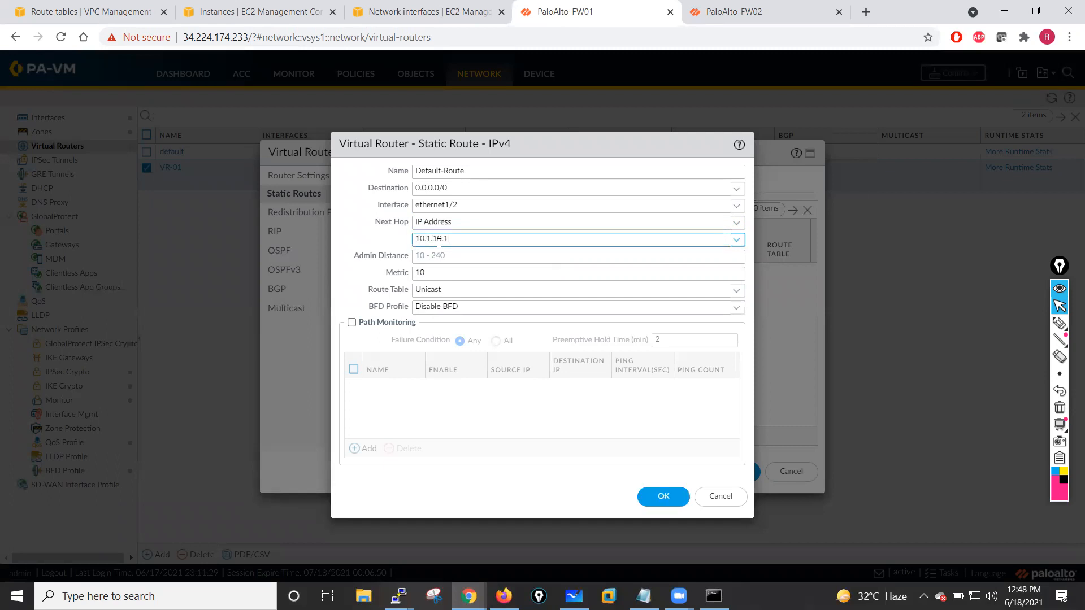
{"action": "left_click", "coordinate": [380, 242]}
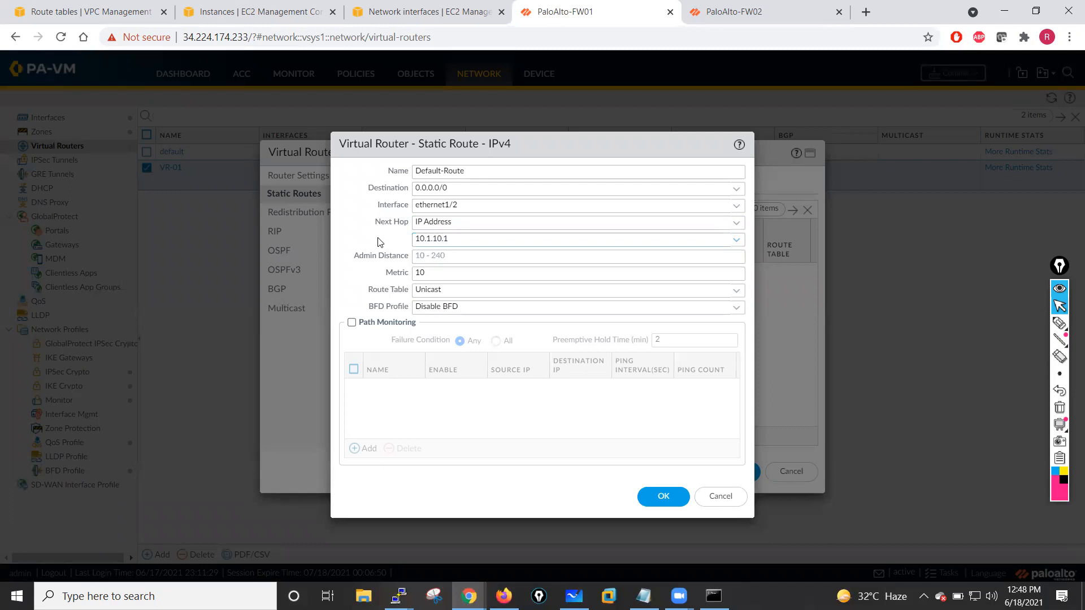
{"action": "left_click", "coordinate": [659, 497]}
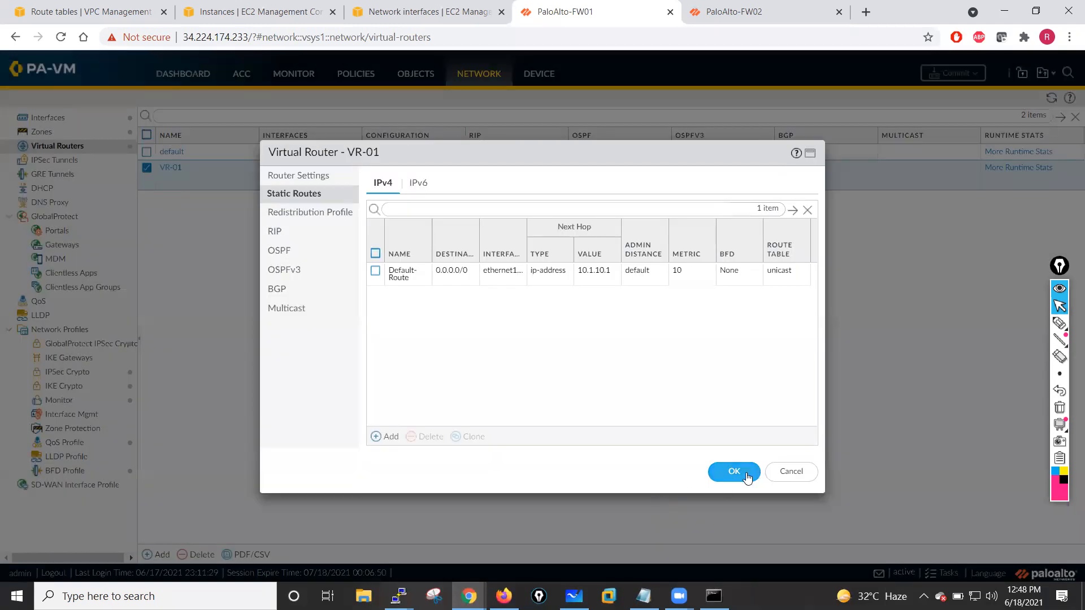
- Save the VR-01 virtual router and commit the configuration on the first firewall
{"action": "left_click", "coordinate": [746, 473]}
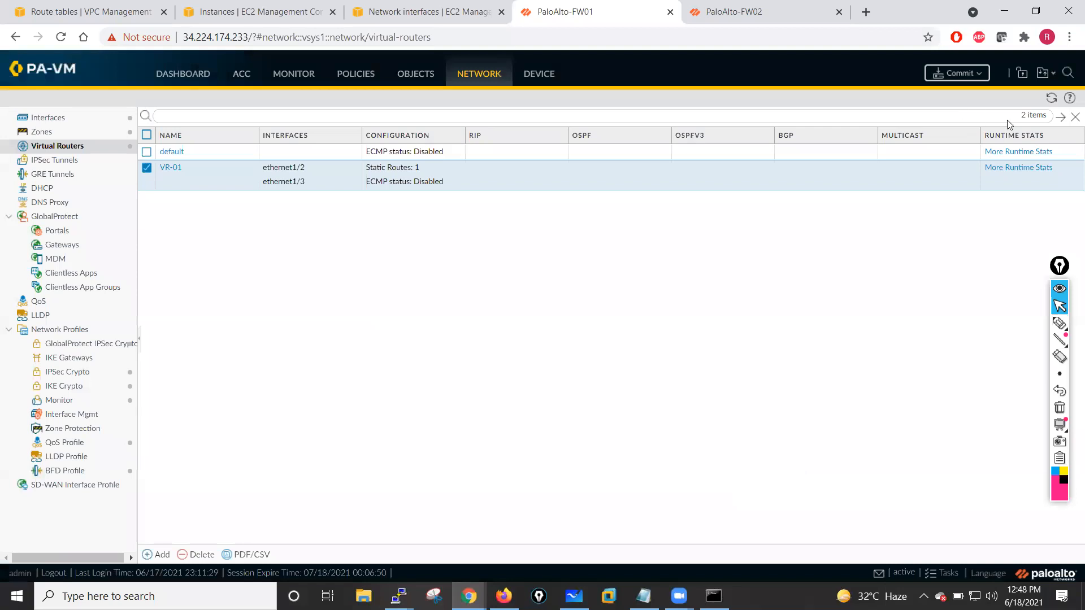
{"action": "left_click", "coordinate": [959, 79]}
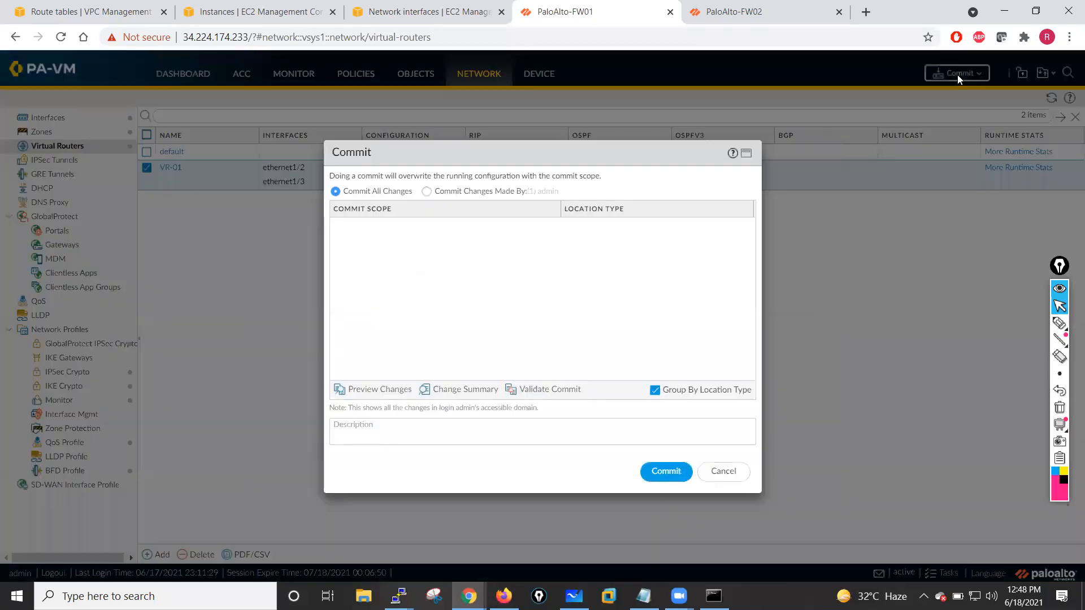
{"action": "left_click", "coordinate": [663, 481]}
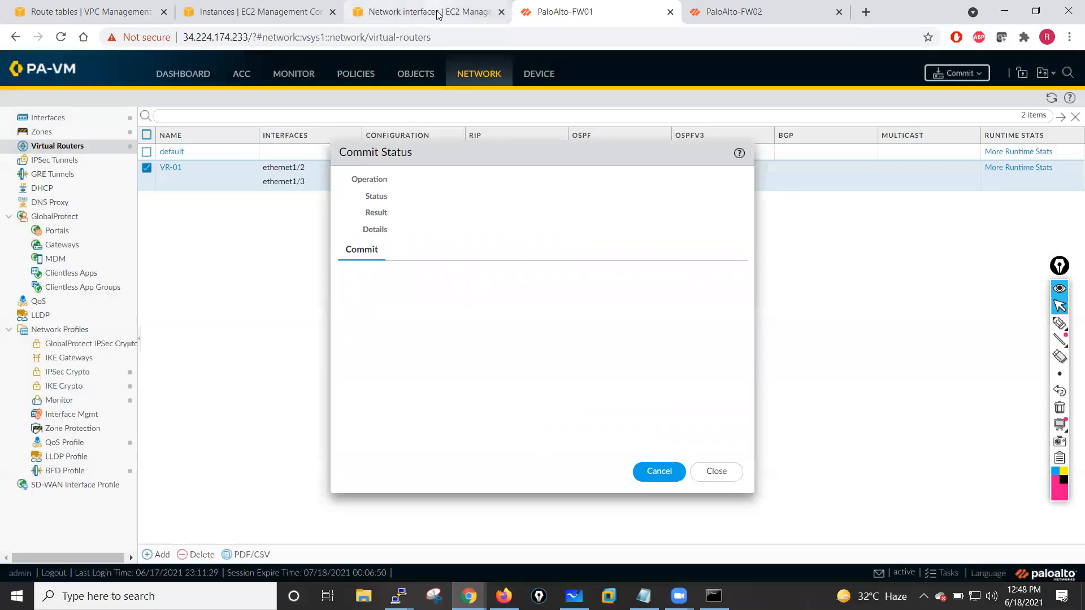
- Start launching a new EC2 instance, choosing an AMI and an instance type in the wizard
{"action": "left_click", "coordinate": [438, 14]}
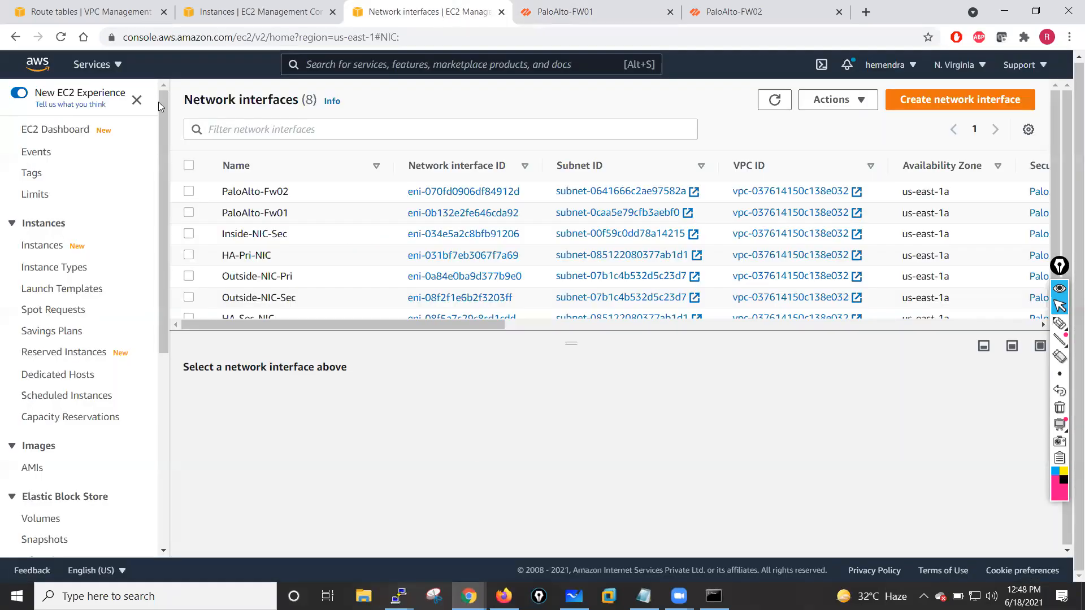
{"action": "left_click", "coordinate": [275, 6]}
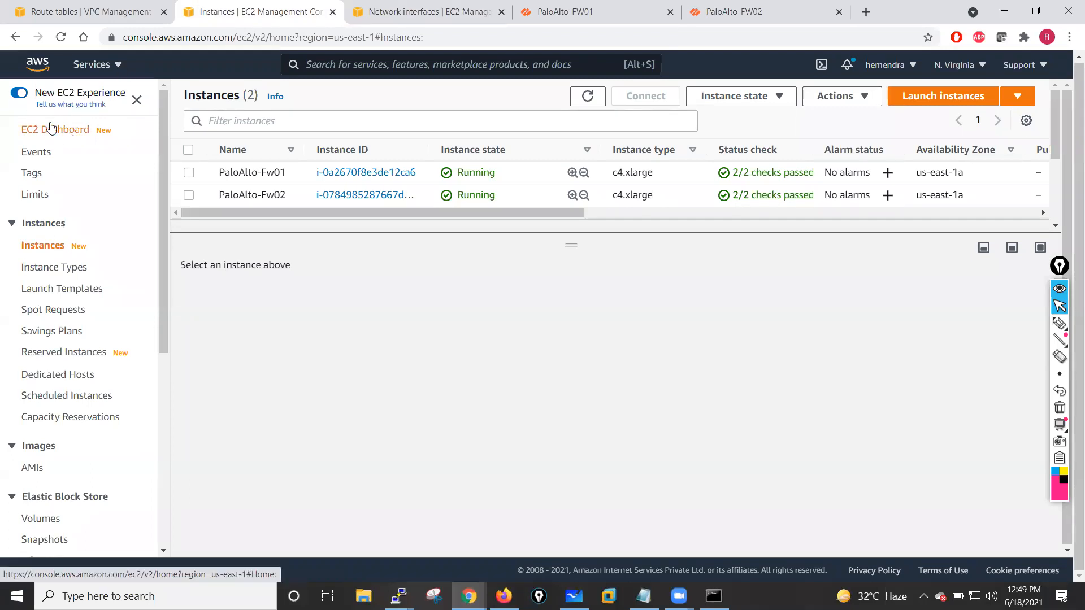
{"action": "left_click", "coordinate": [936, 97]}
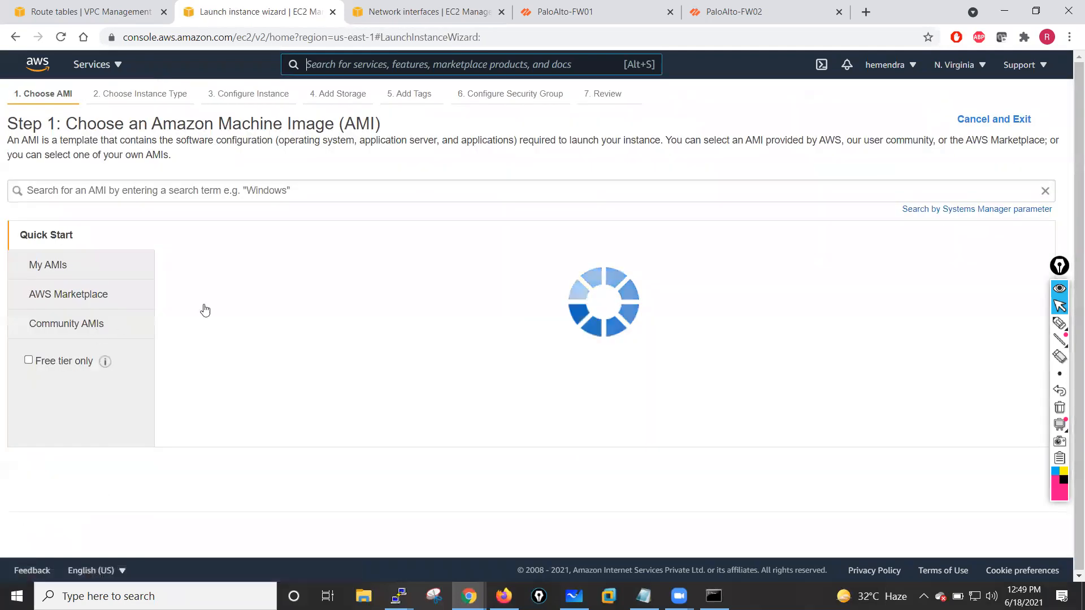
{"action": "left_click", "coordinate": [969, 273]}
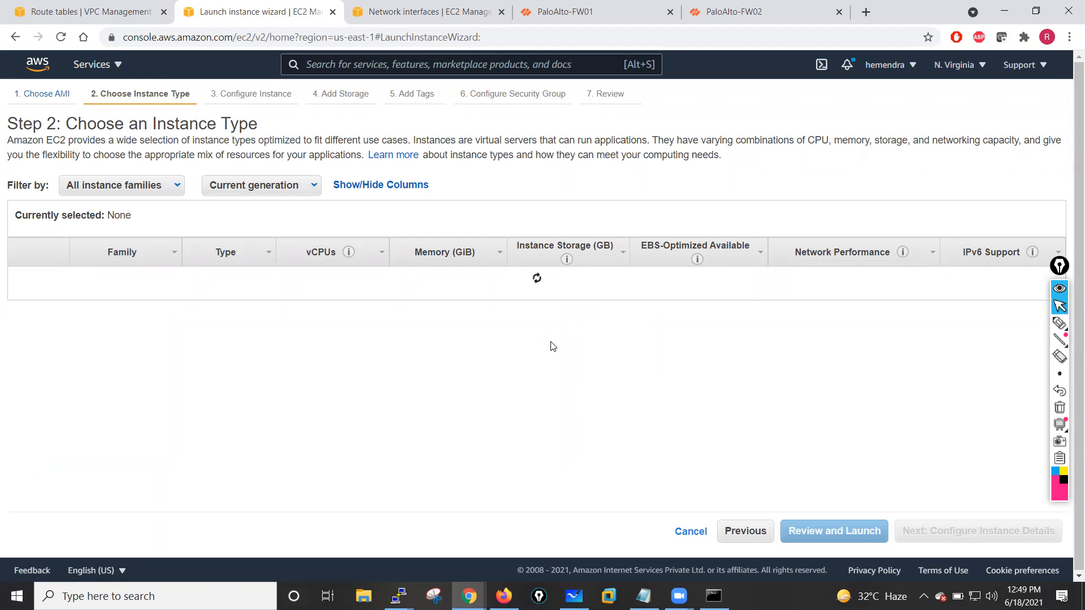
{"action": "left_click", "coordinate": [991, 536]}
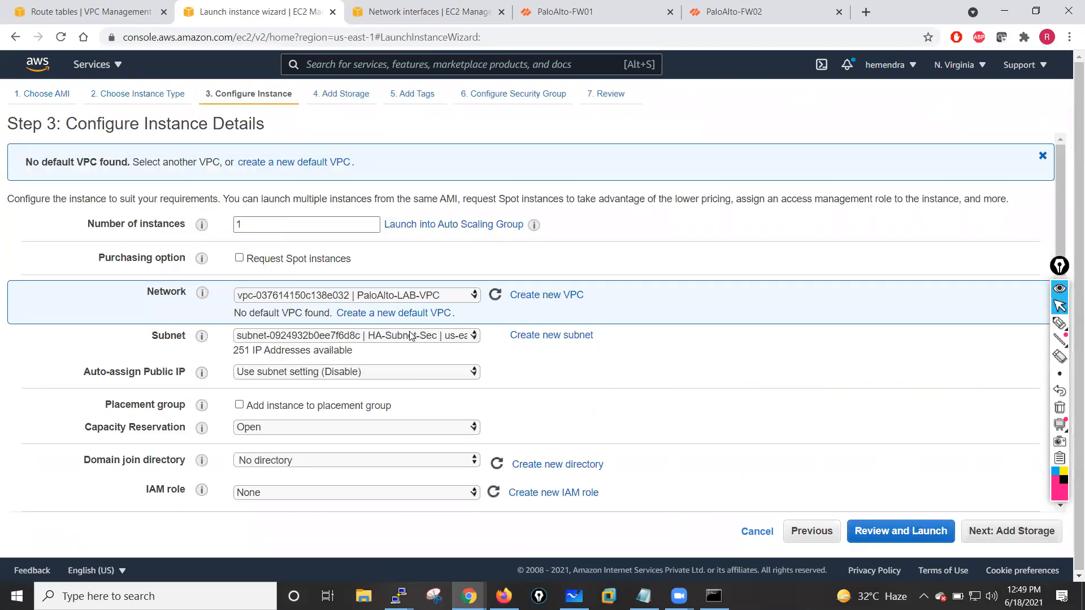
- Place the instance in subnet Private-Subnet-Inside and set auto-assign public IP to Disable
{"action": "left_click", "coordinate": [411, 336]}
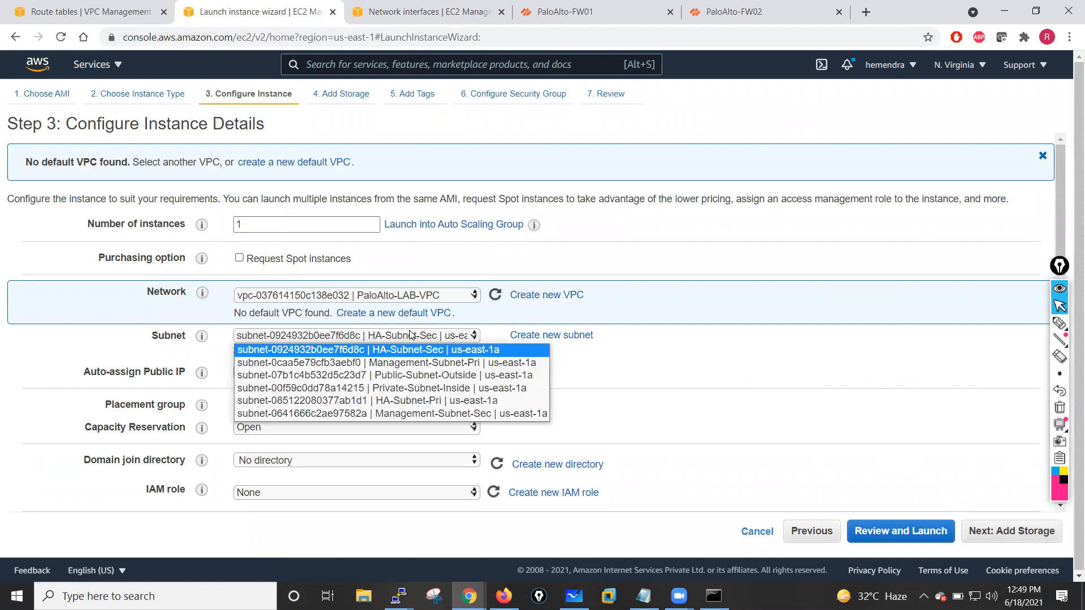
{"action": "left_click", "coordinate": [413, 387]}
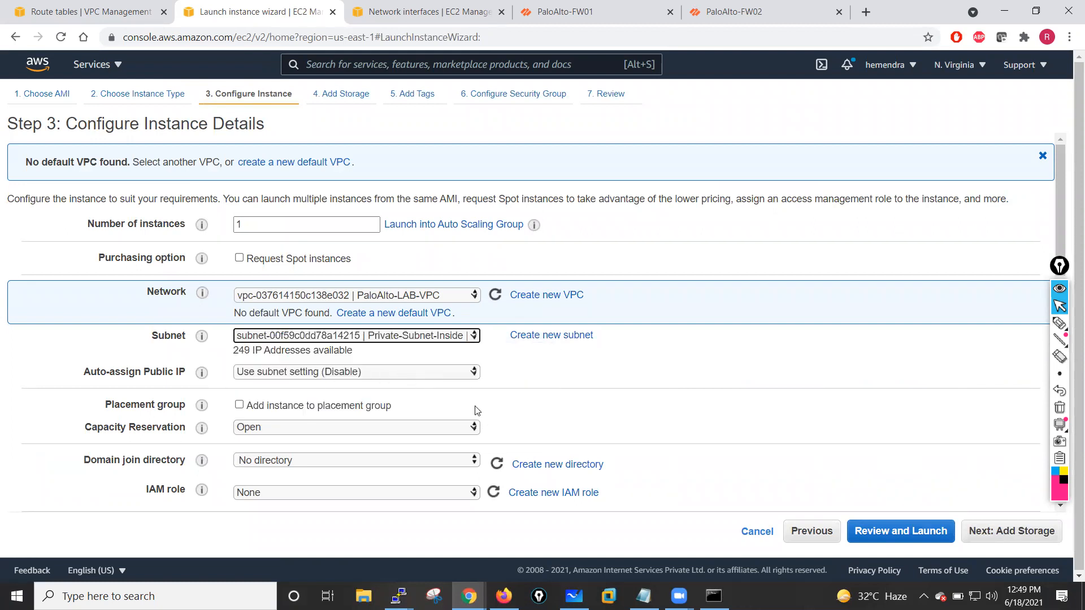
{"action": "left_click", "coordinate": [373, 372]}
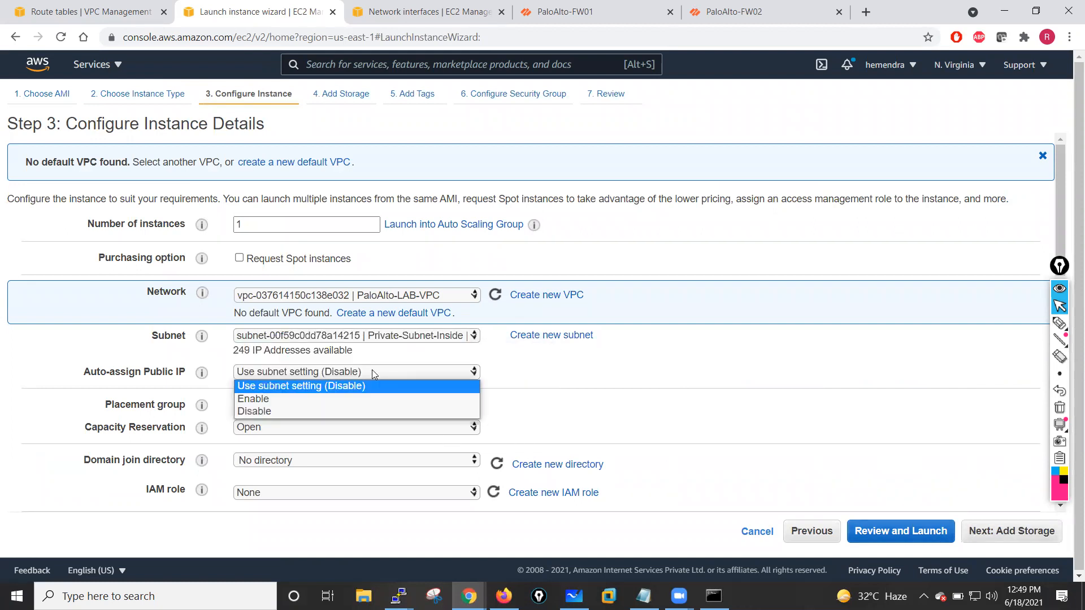
{"action": "left_click", "coordinate": [268, 412]}
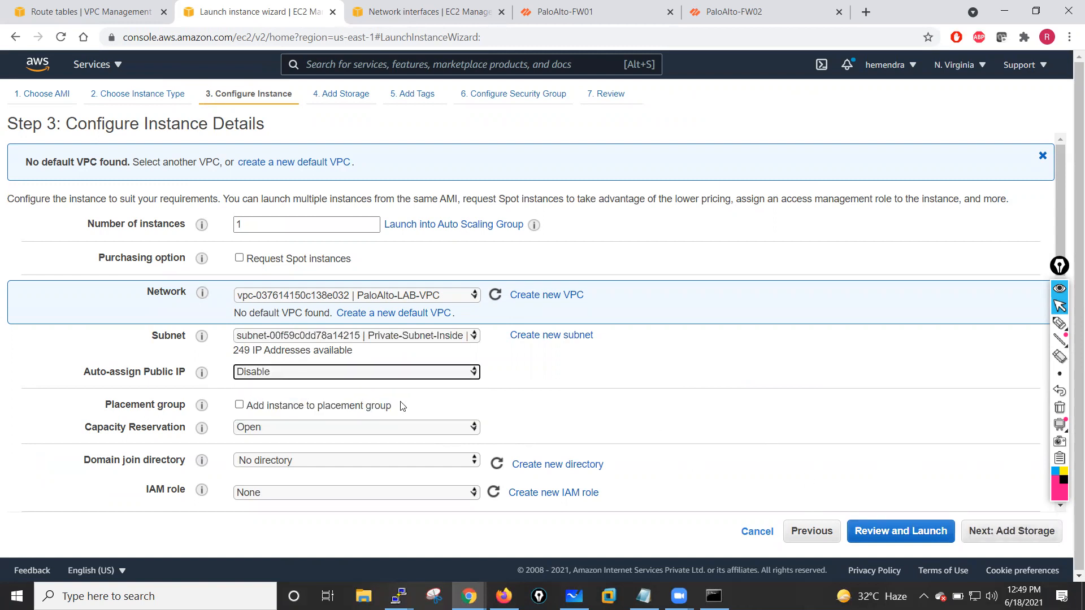
- Set the instance's primary IP to 10.1.1.1 and continue to the storage step
{"action": "scroll", "coordinate": [401, 406], "scroll_direction": "down", "scroll_amount": 10}
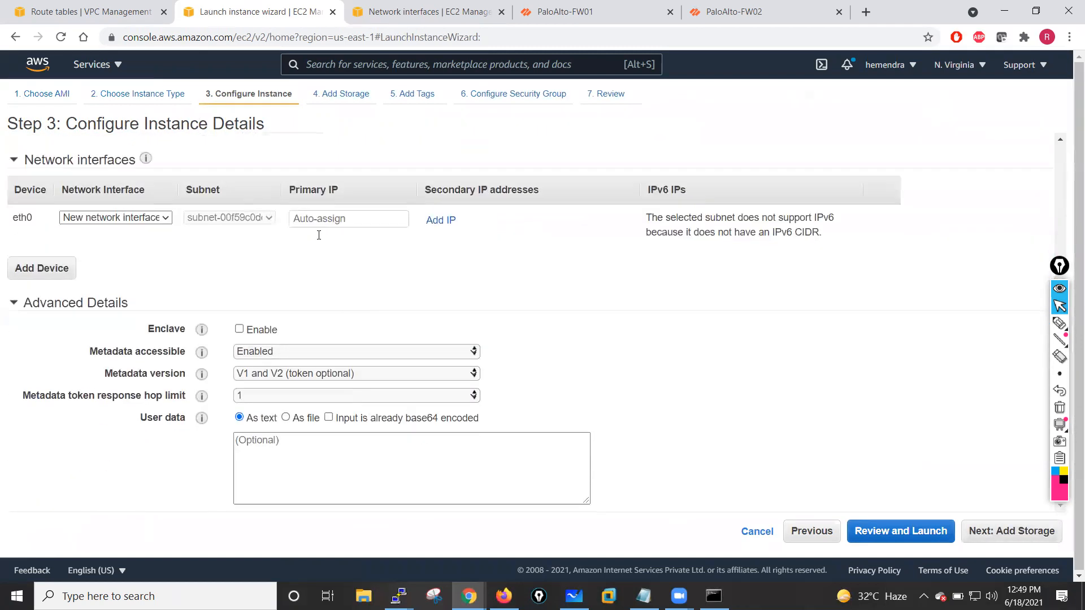
{"action": "left_click", "coordinate": [303, 223]}
{"action": "type", "text": "10.1.1.100"}
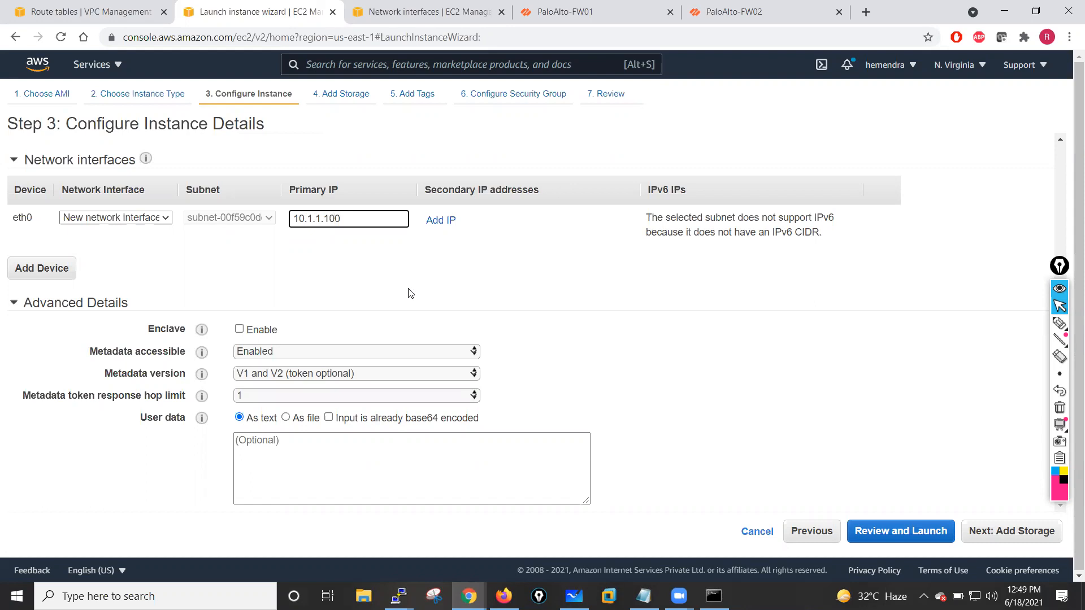
{"action": "left_click", "coordinate": [411, 293]}
{"action": "left_click", "coordinate": [1006, 533]}
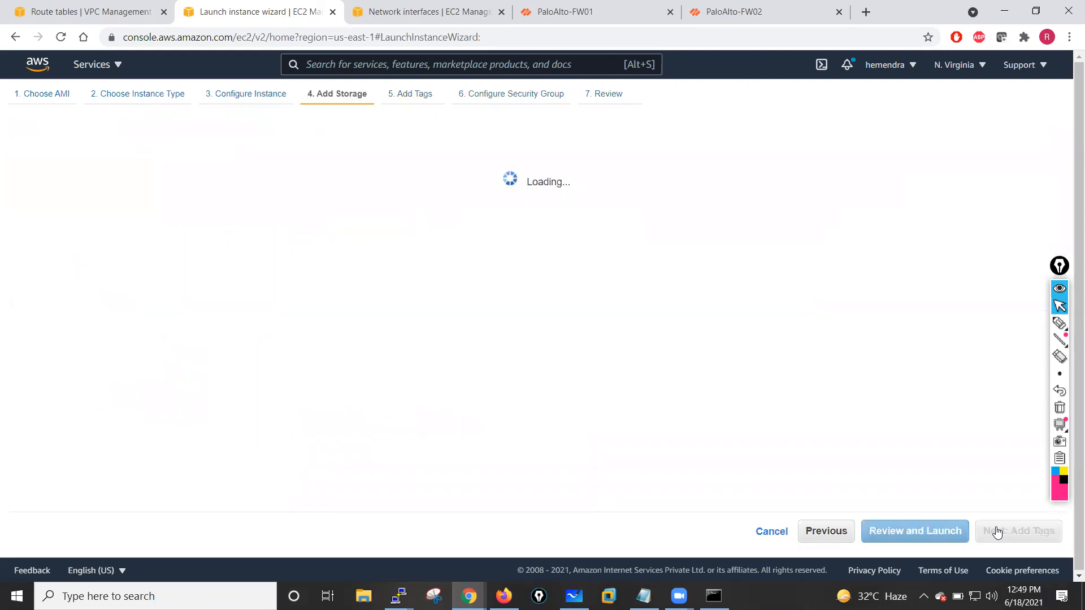
- Tag the new instance with key Name and value test-VM
{"action": "left_click", "coordinate": [1006, 534]}
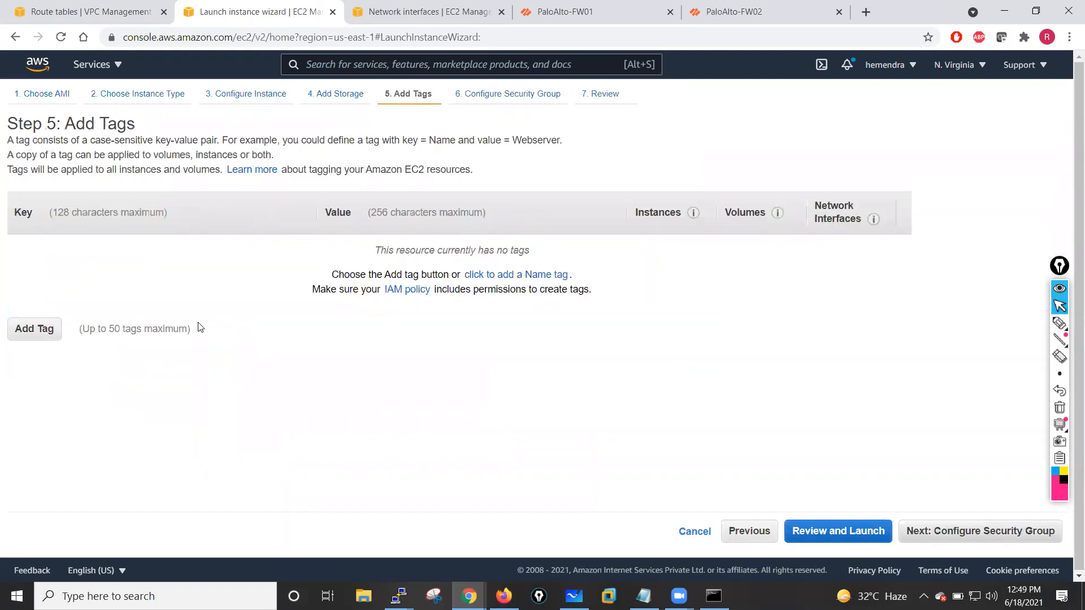
{"action": "left_click", "coordinate": [26, 330]}
{"action": "type", "text": "Name"}
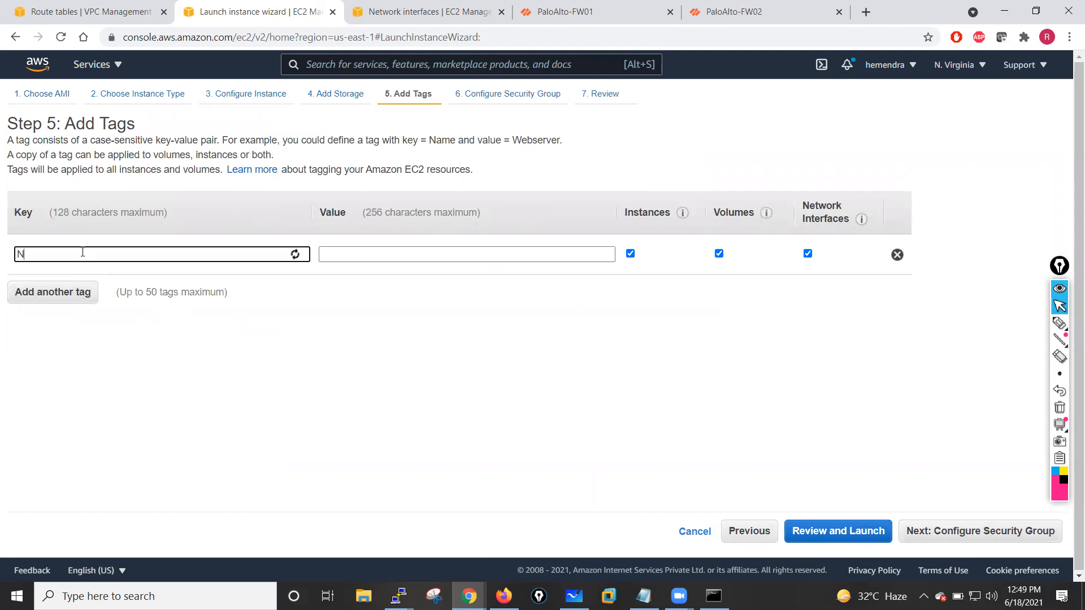
{"action": "left_click", "coordinate": [320, 254]}
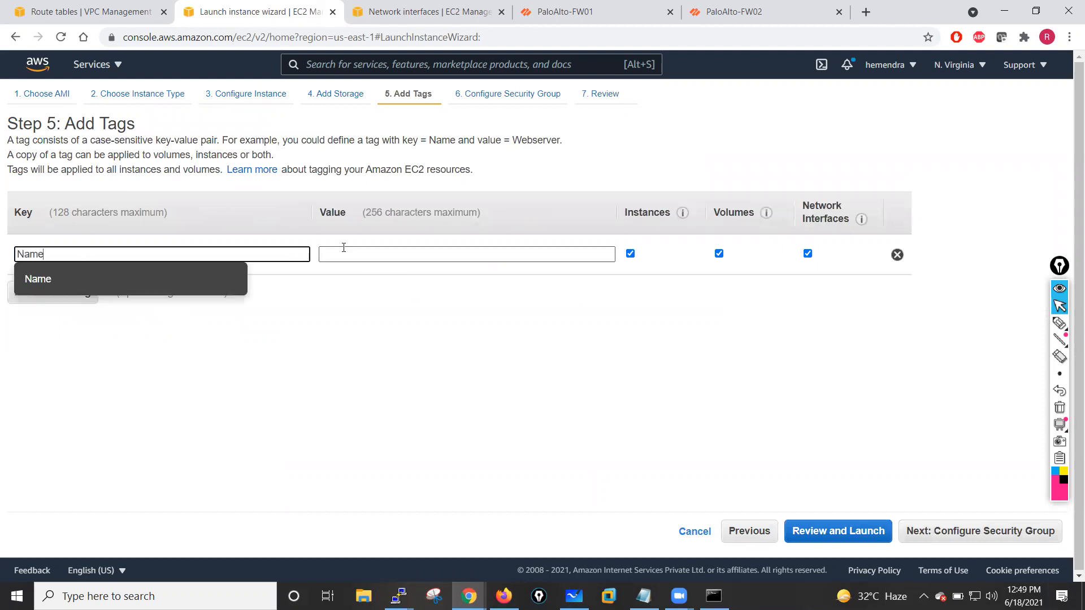
{"action": "type", "text": "YTes"}
{"action": "key", "text": "BackSpace"}
{"action": "key", "text": "BackSpace"}
{"action": "key", "text": "BackSpace"}
{"action": "key", "text": "BackSpace"}
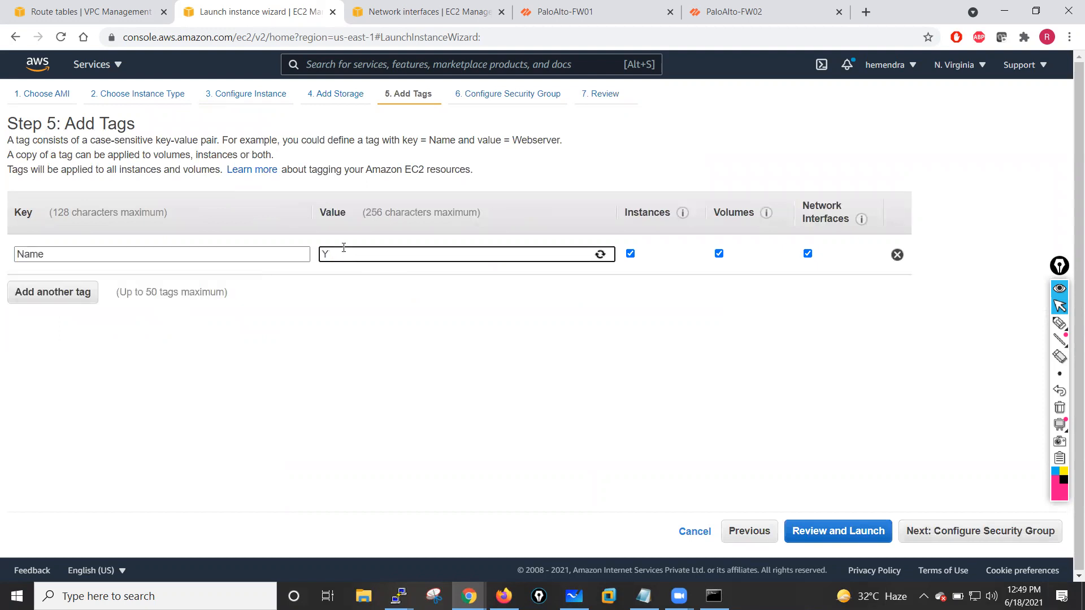
{"action": "type", "text": "test-"}
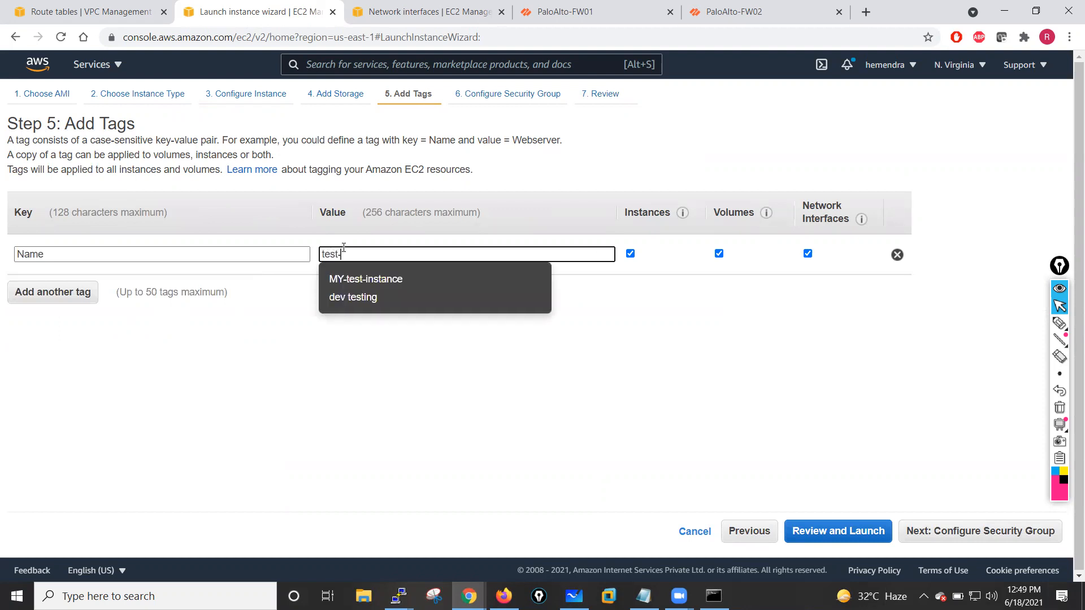
{"action": "type", "text": "VM"}
{"action": "left_click", "coordinate": [340, 440]}
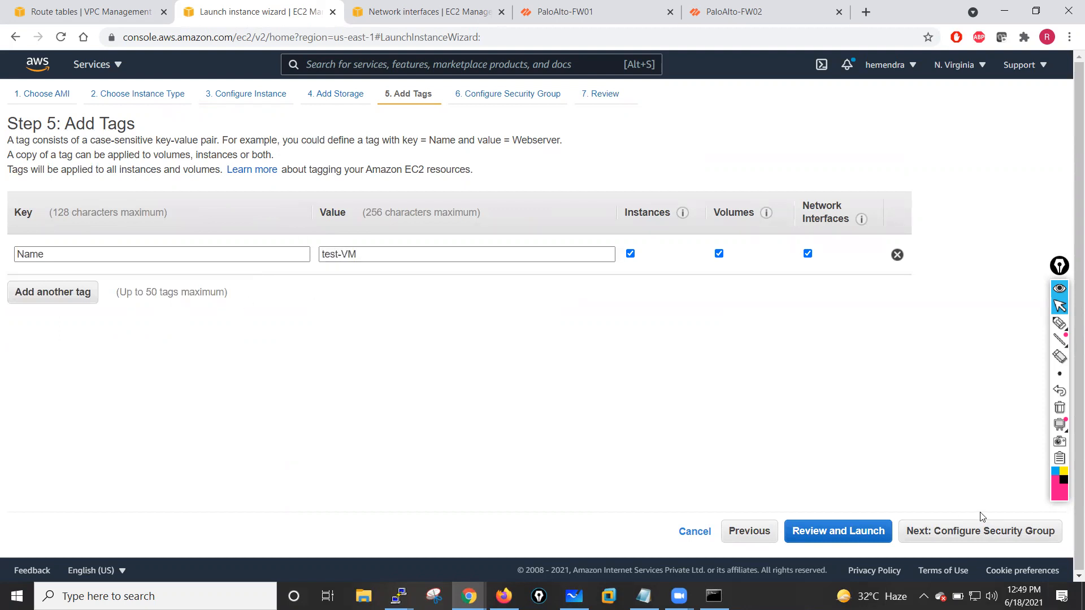
- Assign the existing PaloAlto-Lab-SG security group to the instance and go to review
{"action": "left_click", "coordinate": [976, 526]}
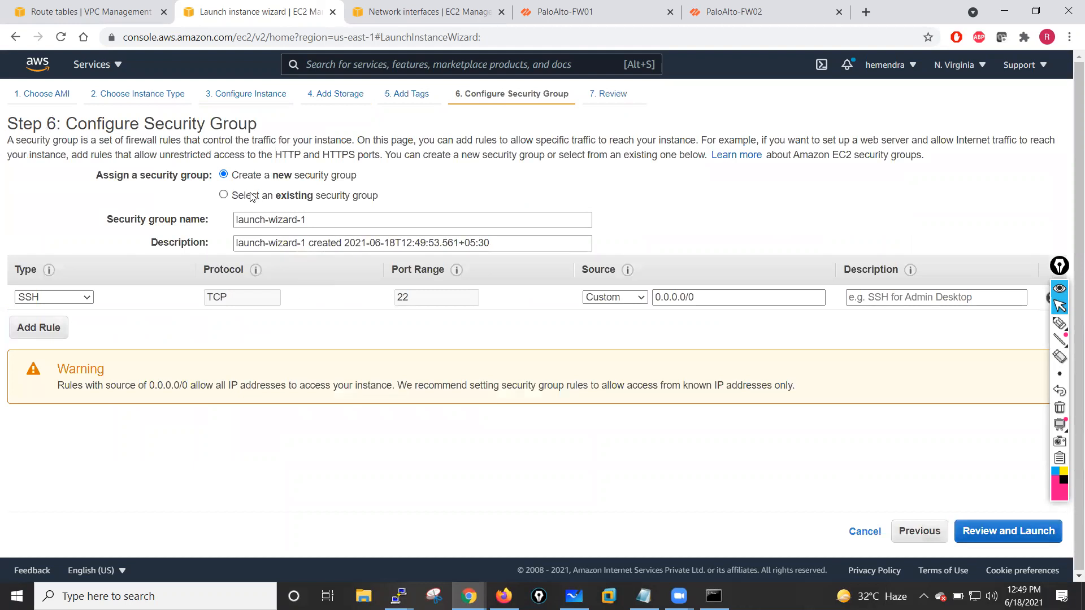
{"action": "left_click", "coordinate": [239, 195]}
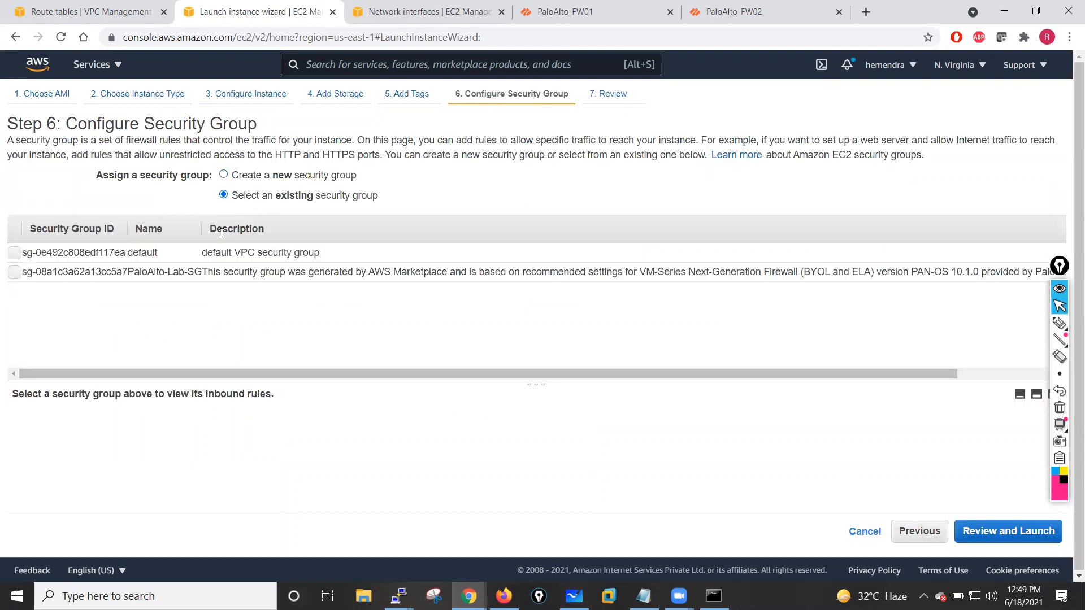
{"action": "left_click", "coordinate": [15, 272]}
{"action": "left_click", "coordinate": [991, 542]}
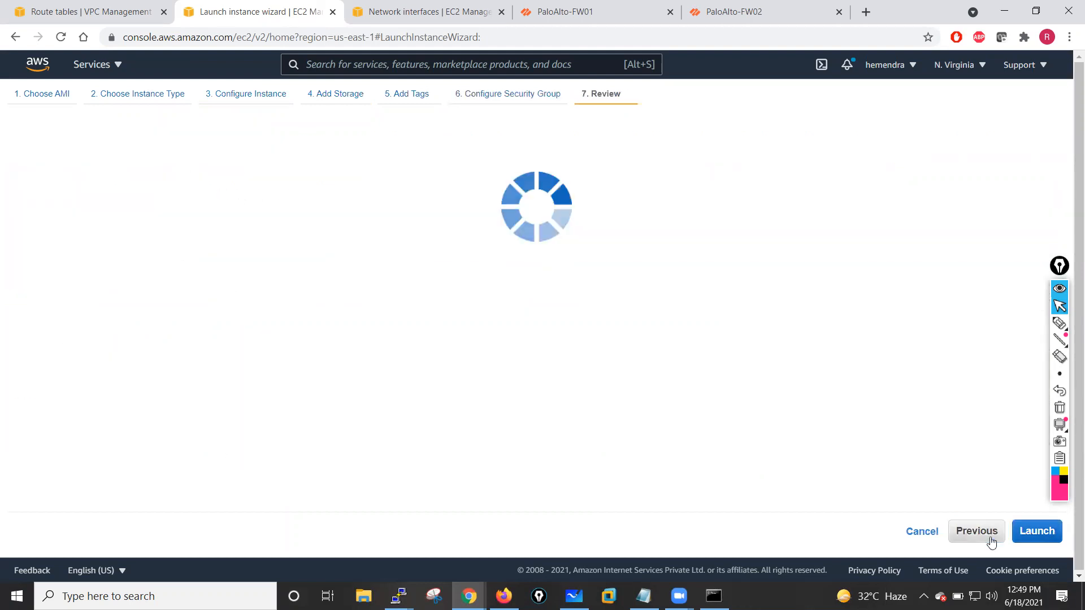
- Launch the instance using the existing jan-26-batch key pair, acknowledging access to its key file
{"action": "left_click", "coordinate": [1034, 530]}
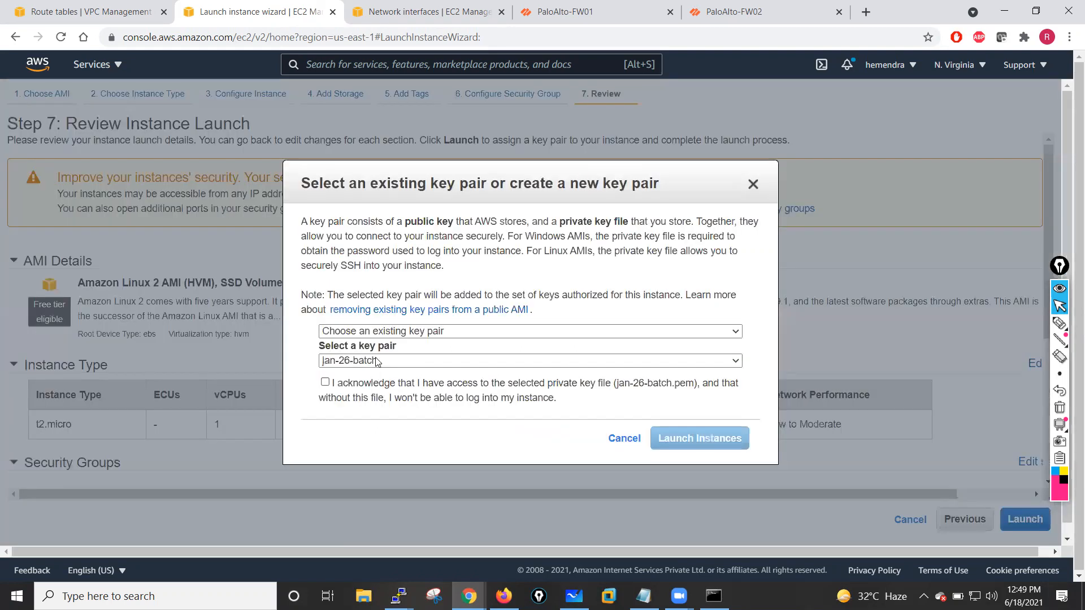
{"action": "left_click", "coordinate": [325, 382]}
{"action": "left_click", "coordinate": [690, 441]}
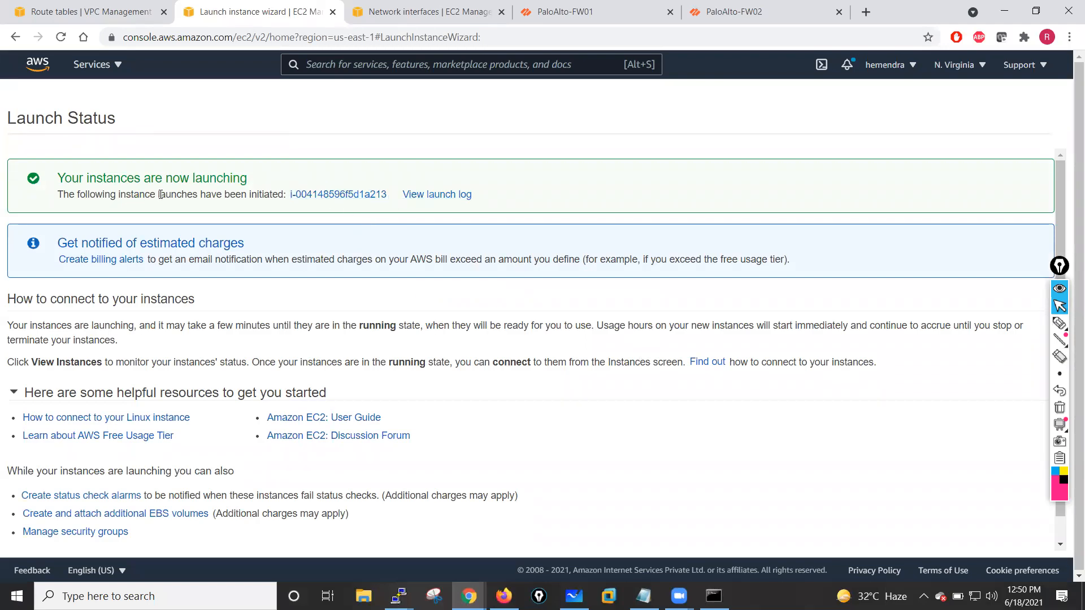
- Open the launched test-VM instance's details and copy its private IPv4 address
{"action": "left_click", "coordinate": [329, 197]}
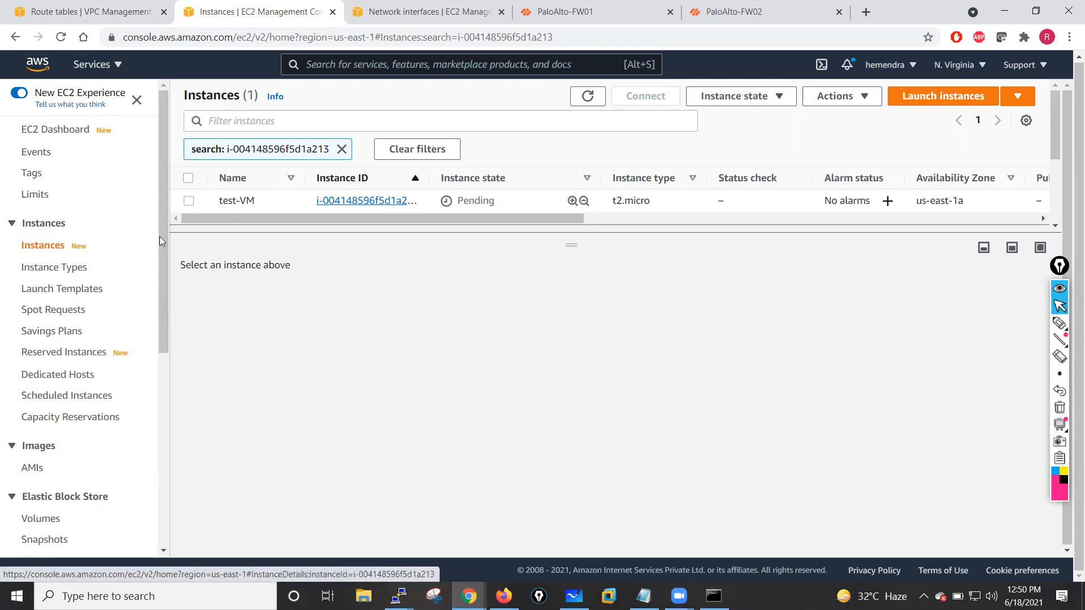
{"action": "left_click", "coordinate": [189, 201]}
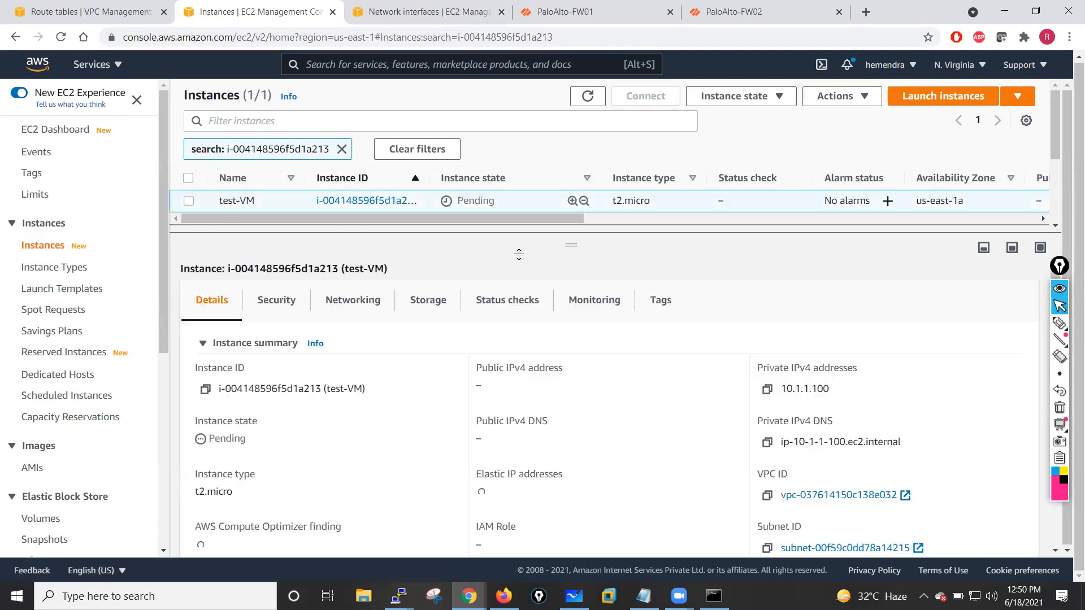
{"action": "mouse_move", "coordinate": [573, 244]}
{"action": "left_mouse_down"}
{"action": "mouse_move", "coordinate": [562, 330]}
{"action": "mouse_move", "coordinate": [569, 216]}
{"action": "mouse_move", "coordinate": [576, 234]}
{"action": "left_mouse_up"}
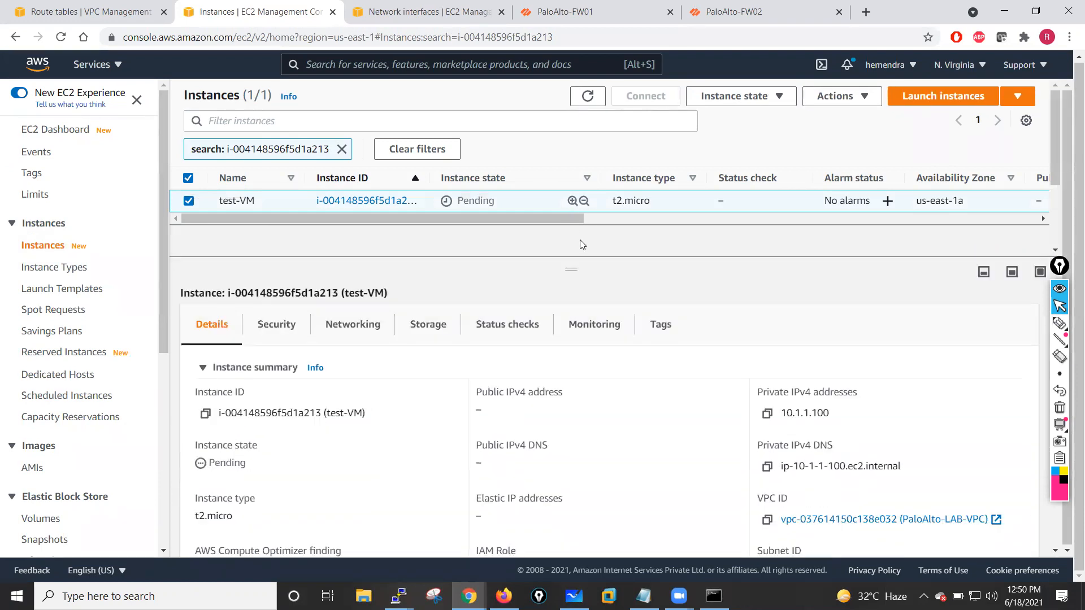
{"action": "left_click", "coordinate": [768, 415]}
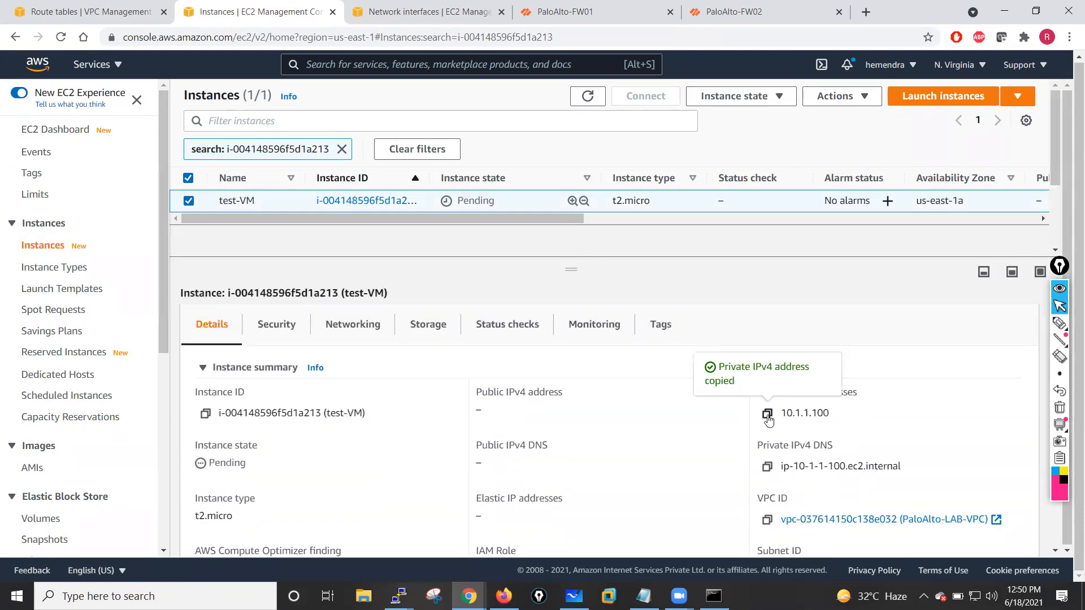
- Add a 0.0.0.0/0 route to Private-Route-Table targeting the Inside-NIC-Pri network interface and save the changes
{"action": "left_click", "coordinate": [91, 11]}
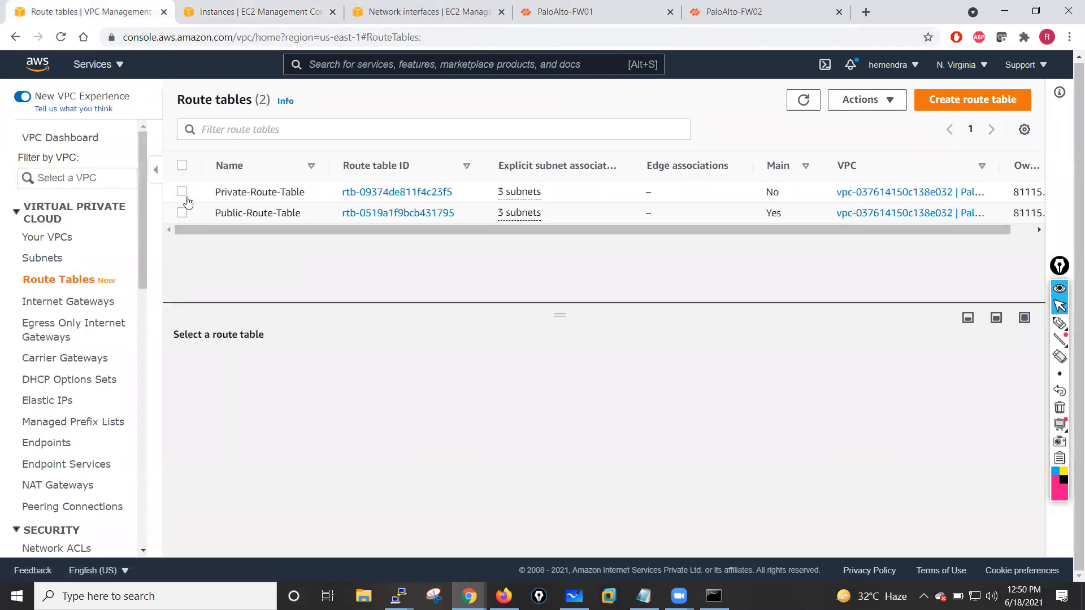
{"action": "left_click", "coordinate": [184, 192]}
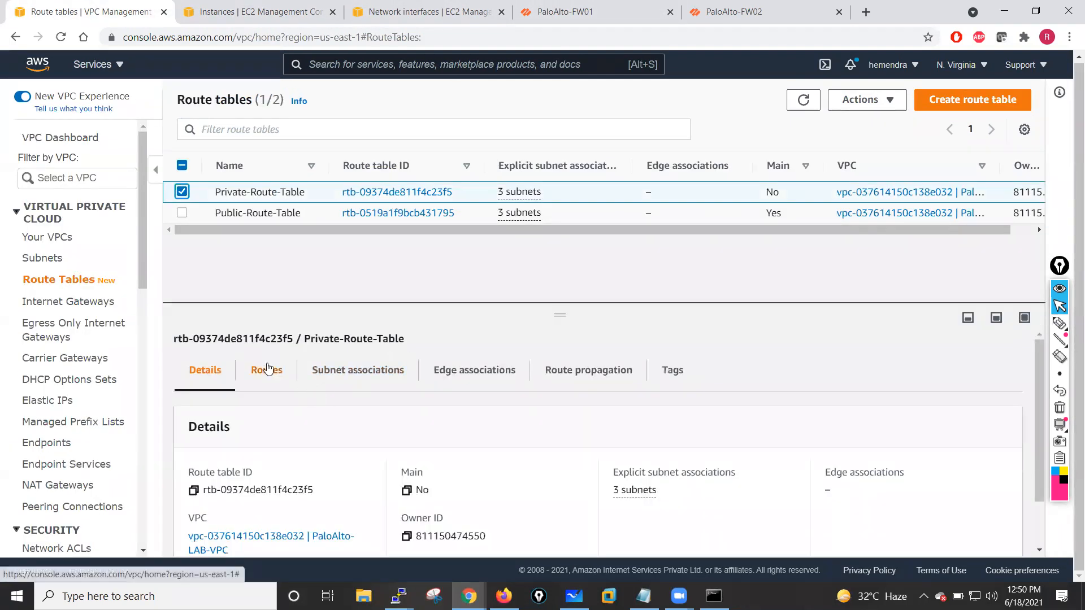
{"action": "left_click", "coordinate": [262, 369]}
{"action": "scroll", "coordinate": [415, 405], "scroll_direction": "down", "scroll_amount": 1}
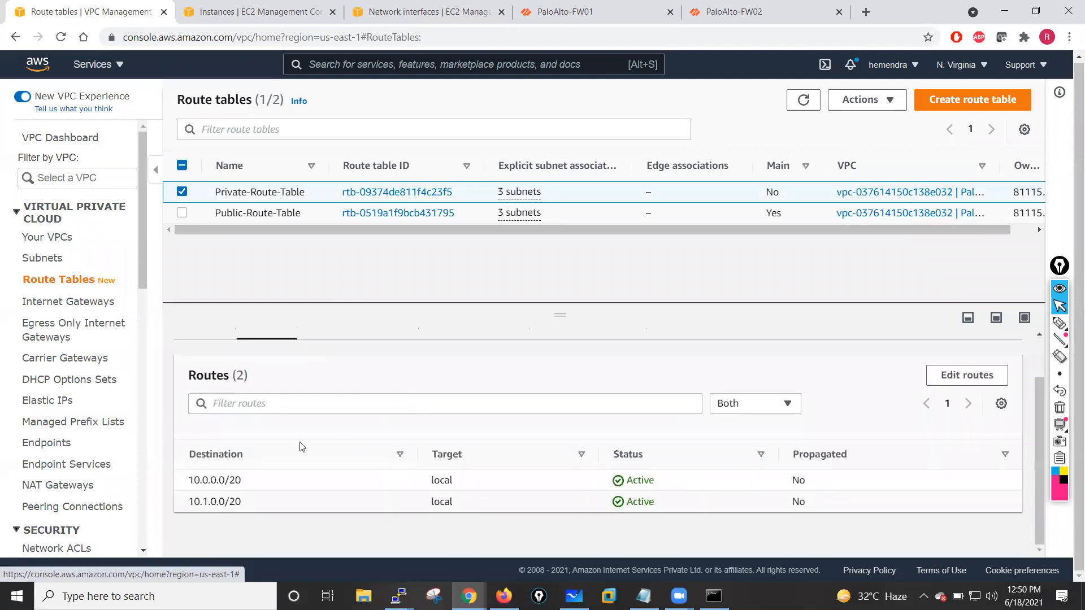
{"action": "scroll", "coordinate": [269, 405], "scroll_direction": "up", "scroll_amount": 1}
{"action": "scroll", "coordinate": [308, 459], "scroll_direction": "down", "scroll_amount": 1}
{"action": "scroll", "coordinate": [774, 424], "scroll_direction": "up", "scroll_amount": 1}
{"action": "scroll", "coordinate": [968, 407], "scroll_direction": "down", "scroll_amount": 1}
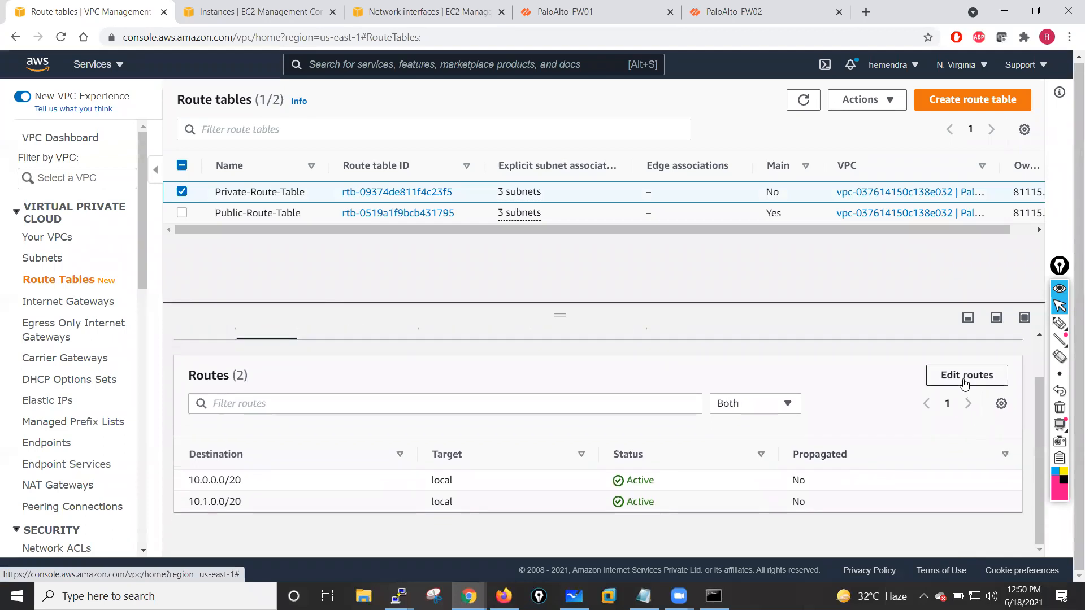
{"action": "left_click", "coordinate": [965, 384]}
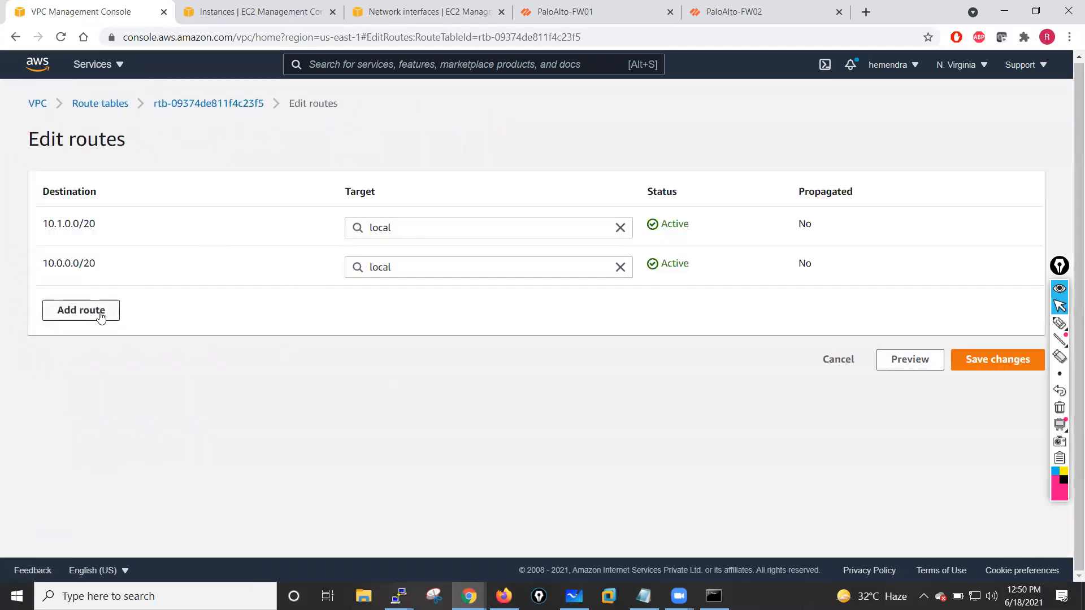
{"action": "left_click", "coordinate": [100, 318]}
{"action": "left_click", "coordinate": [106, 307]}
{"action": "type", "text": "0"}
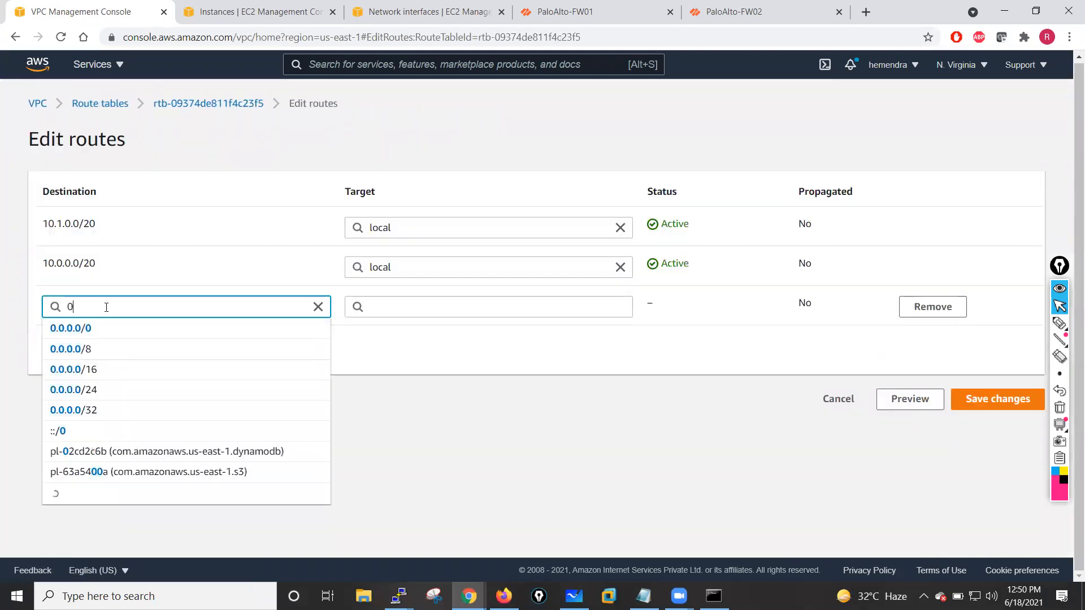
{"action": "type", "text": ".0.0.0/0"}
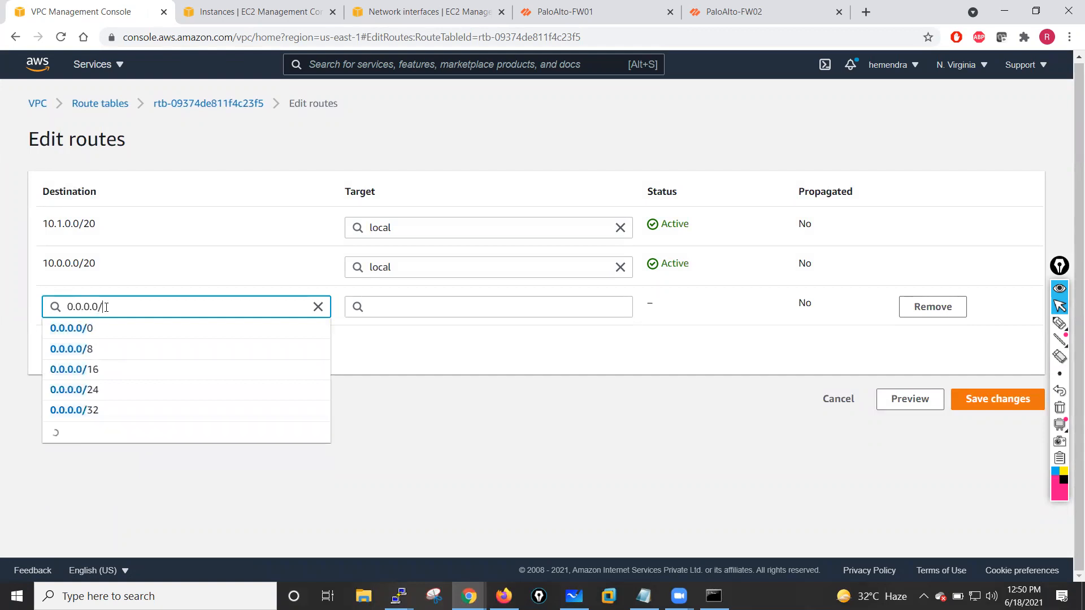
{"action": "left_click", "coordinate": [199, 385]}
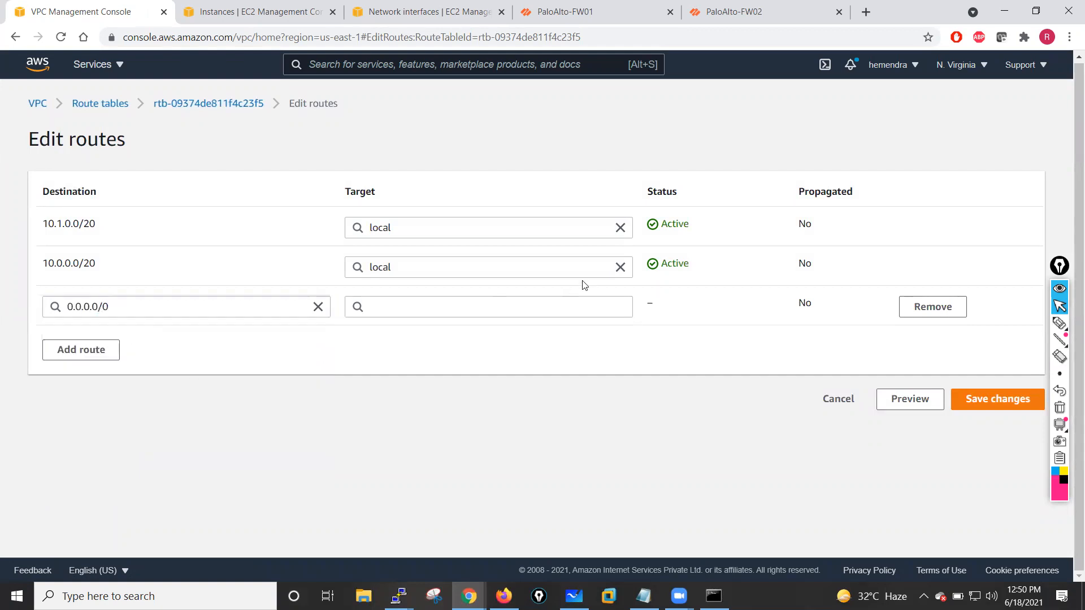
{"action": "left_click", "coordinate": [572, 308]}
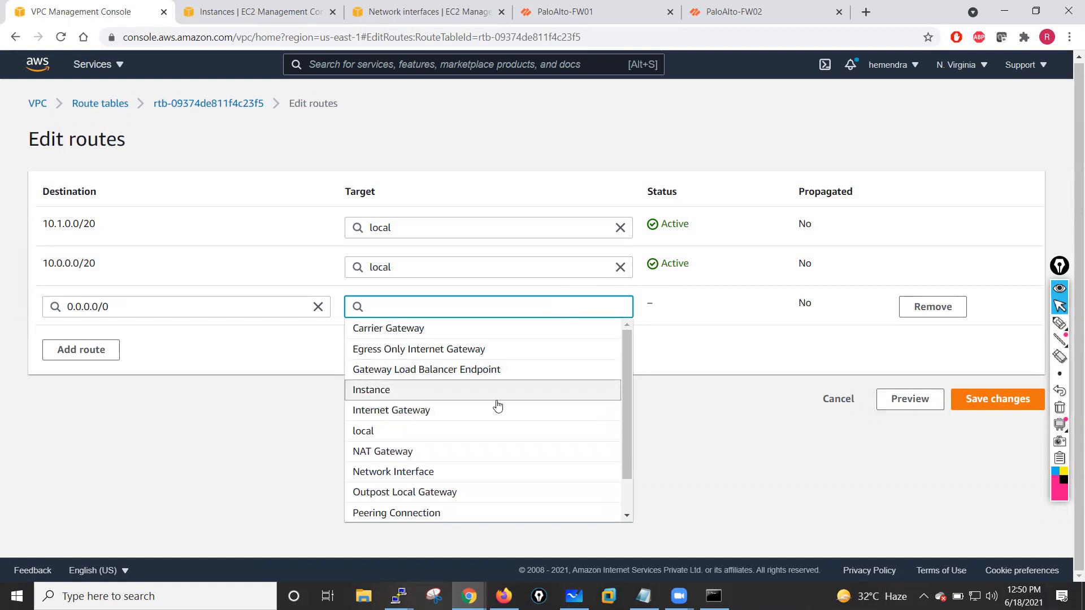
{"action": "left_click_drag", "start_coordinate": [627, 382], "coordinate": [625, 418]}
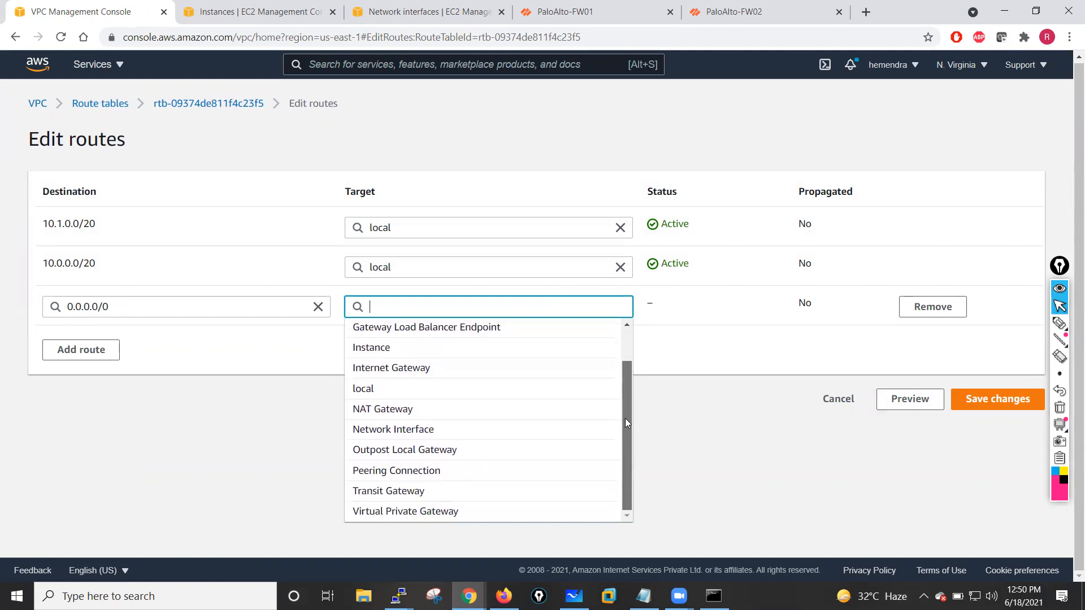
{"action": "type", "text": "eni-"}
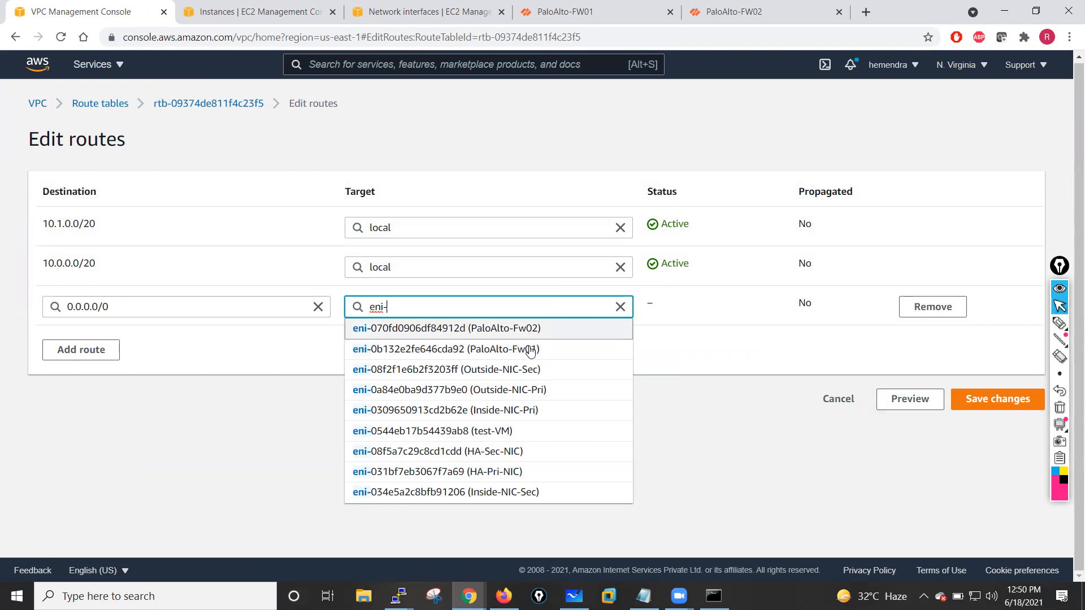
{"action": "left_click", "coordinate": [501, 413]}
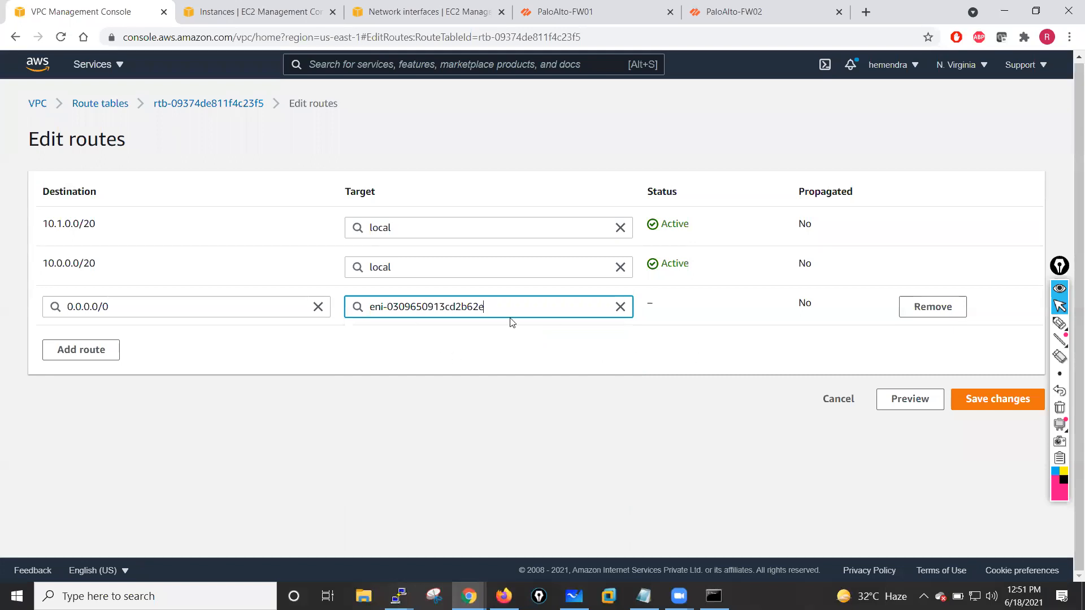
{"action": "left_click", "coordinate": [988, 405]}
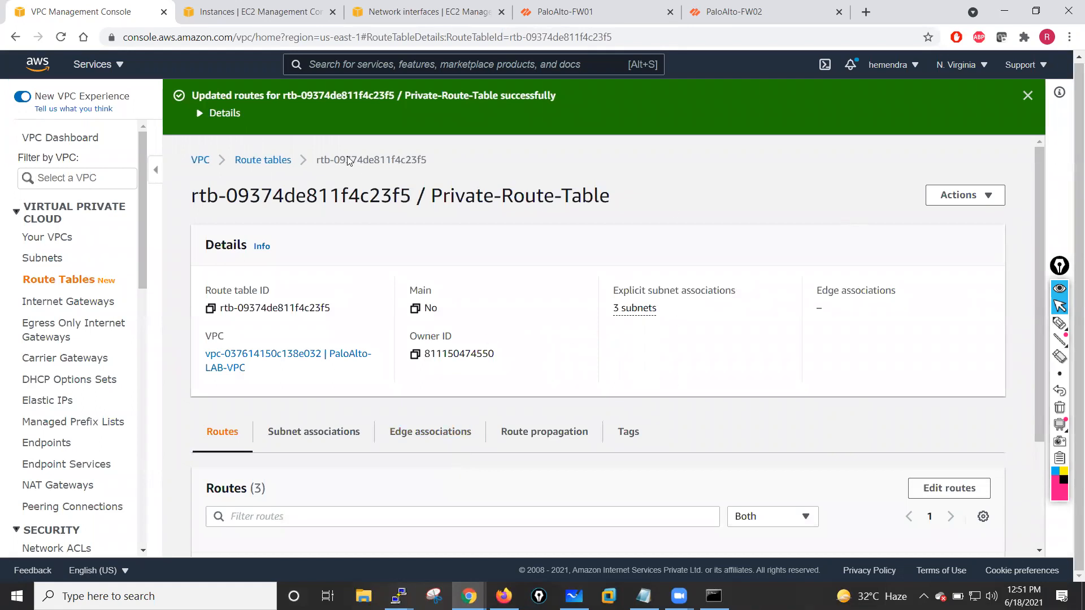
- Start launching another instance with the Amazon Linux 2 AMI and the t2.micro instance type
{"action": "left_click", "coordinate": [225, 8]}
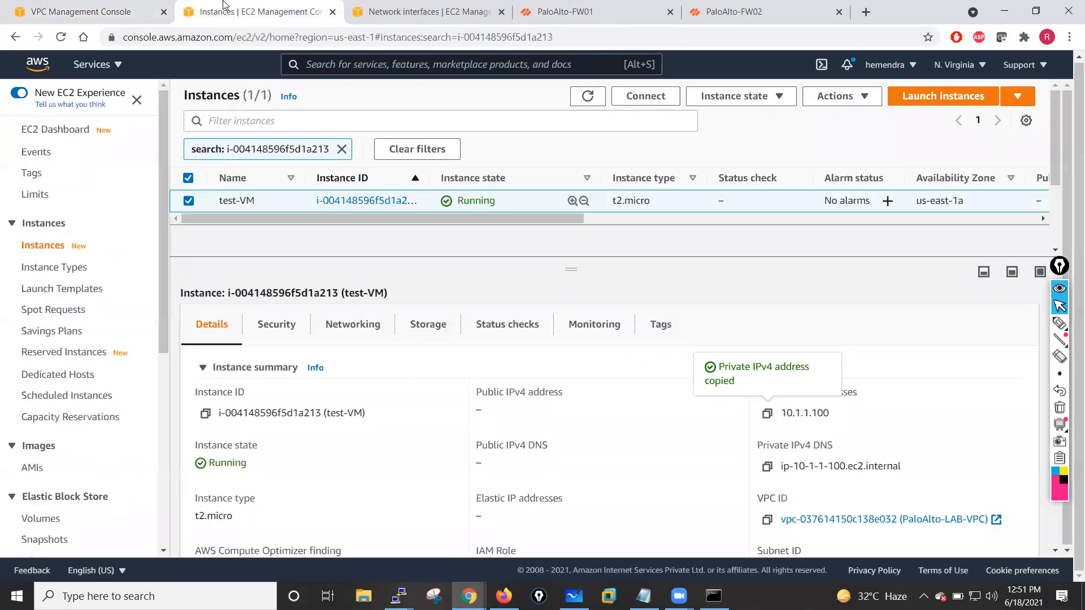
{"action": "left_click", "coordinate": [935, 101]}
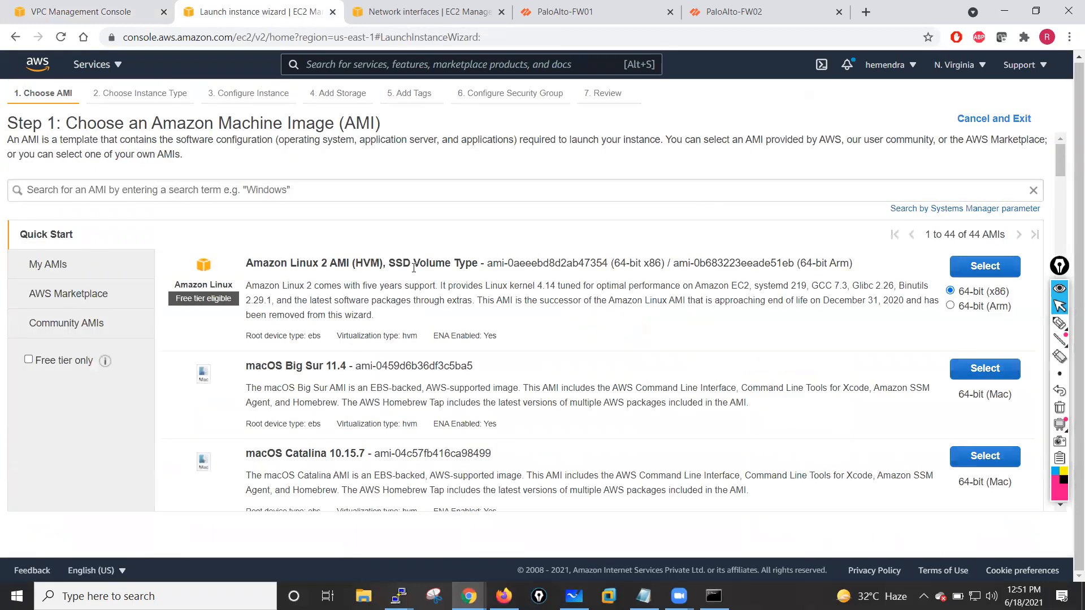
{"action": "left_click", "coordinate": [993, 268]}
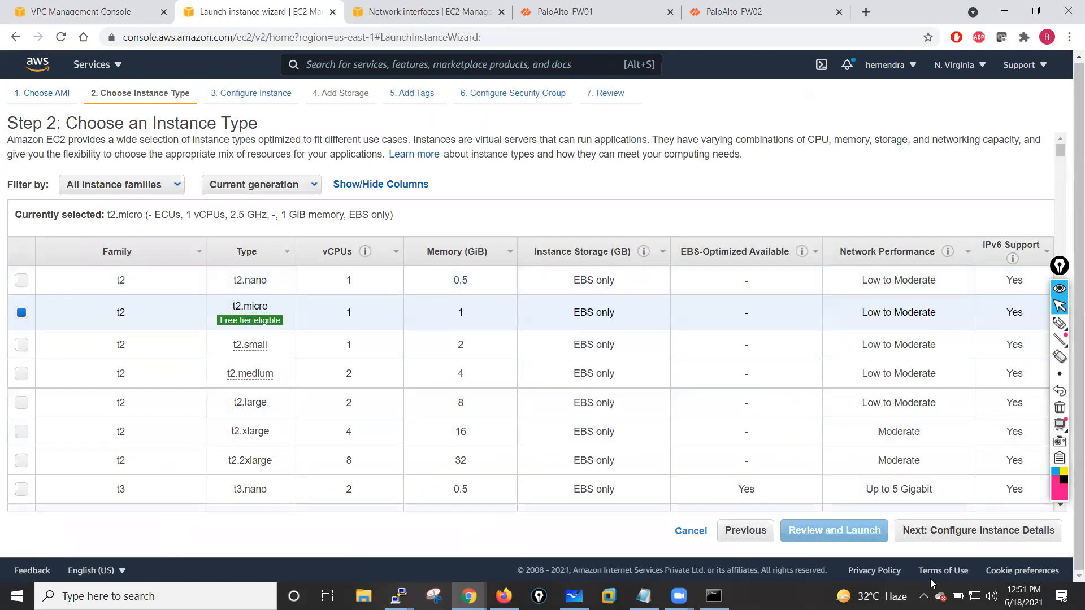
{"action": "left_click", "coordinate": [945, 534]}
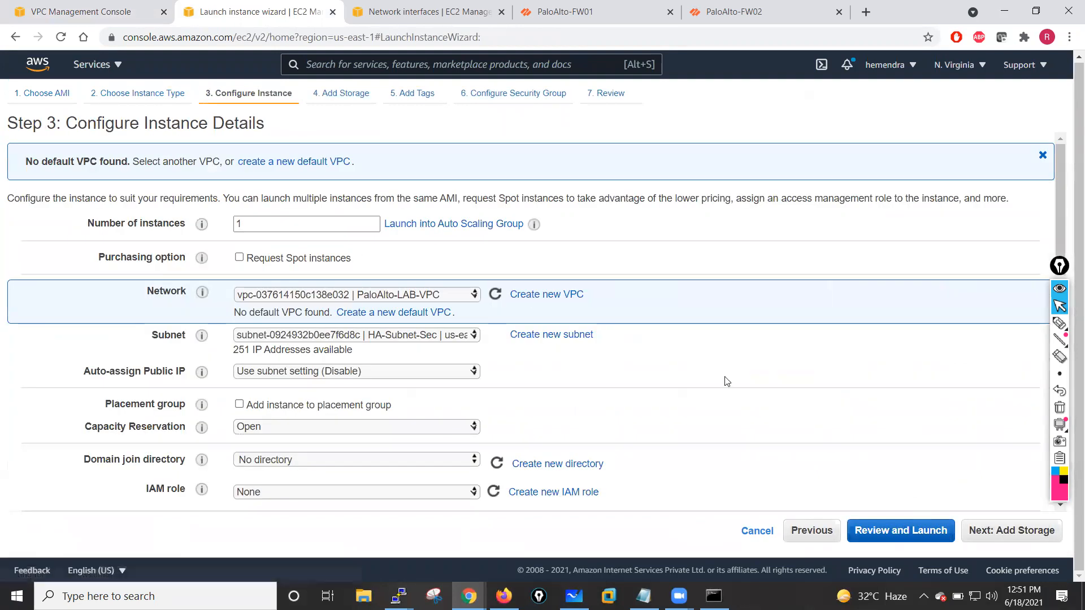
- Place the new instance in PaloAlto-LAB-VPC's Public-Subnet-Outside subnet
{"action": "left_click", "coordinate": [413, 300]}
{"action": "left_click", "coordinate": [401, 308]}
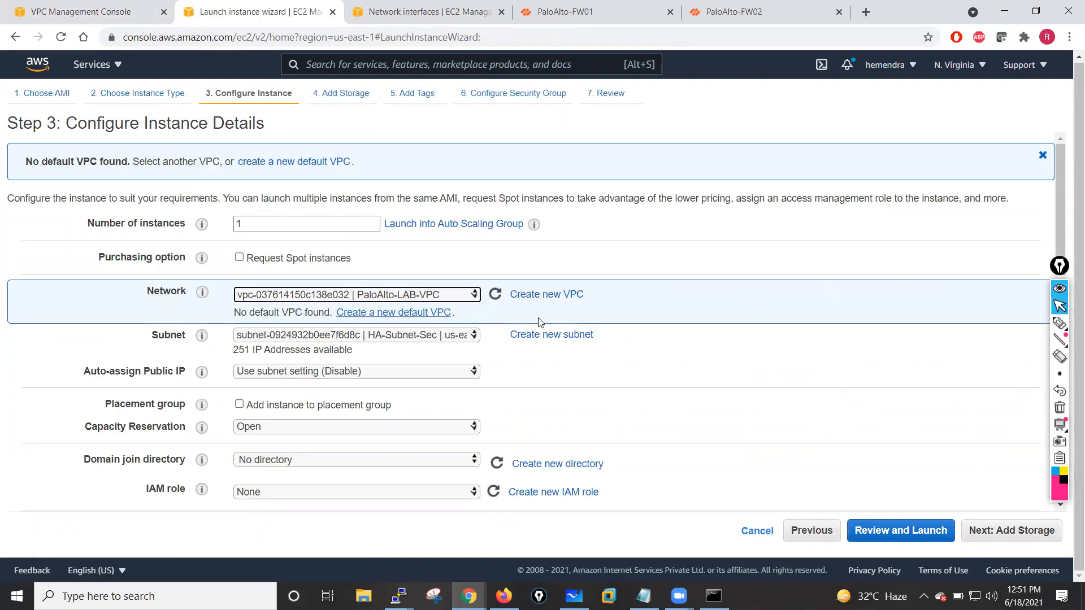
{"action": "left_click", "coordinate": [402, 335]}
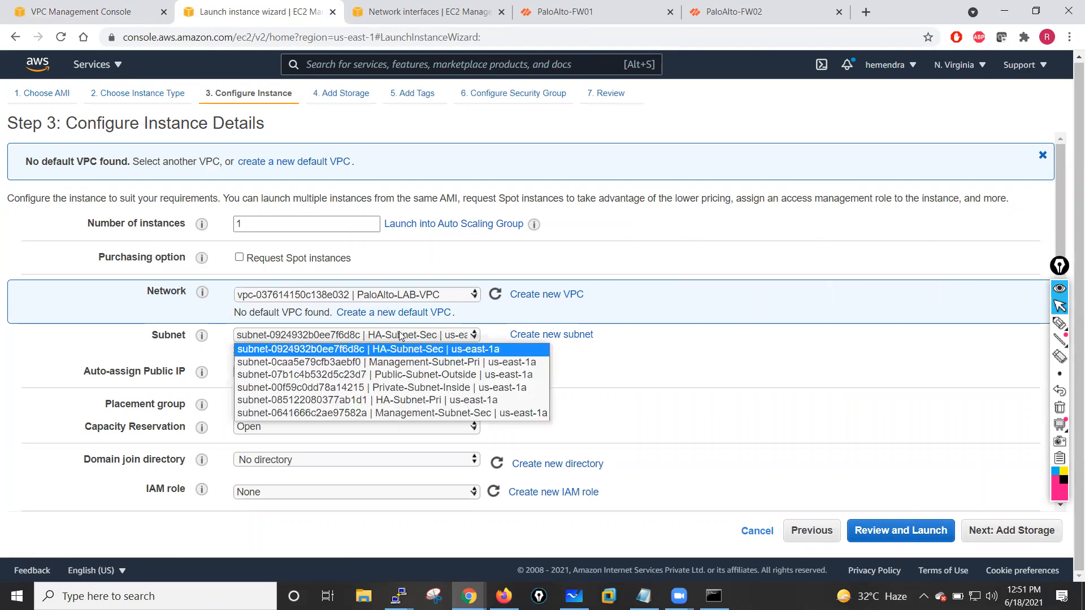
{"action": "left_click", "coordinate": [409, 374]}
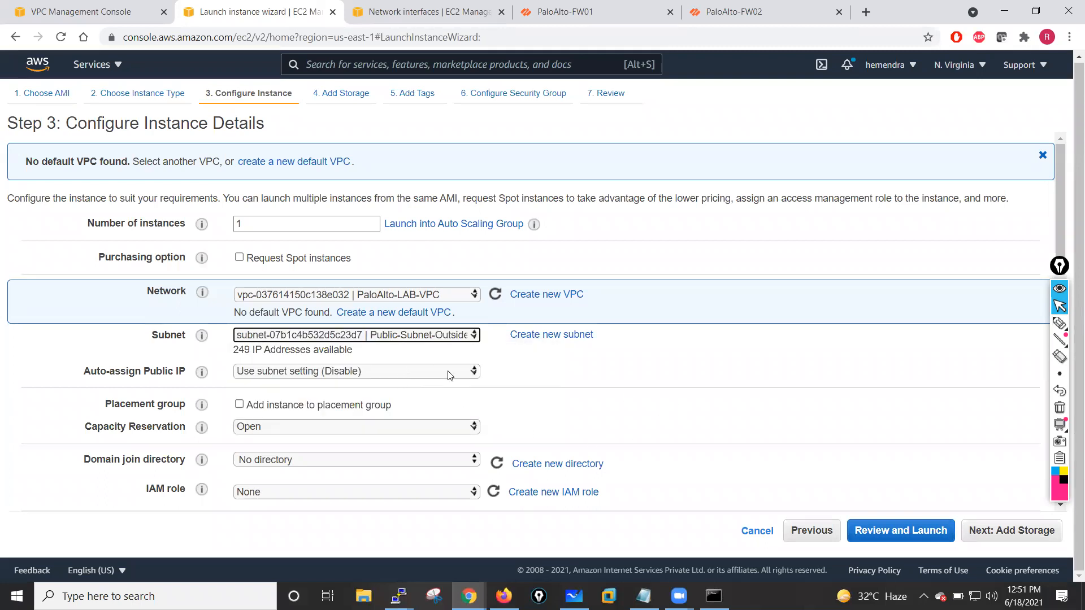
- Enable auto-assign public IP for the new instance and continue past the storage settings
{"action": "left_click", "coordinate": [421, 373]}
{"action": "left_click", "coordinate": [283, 397]}
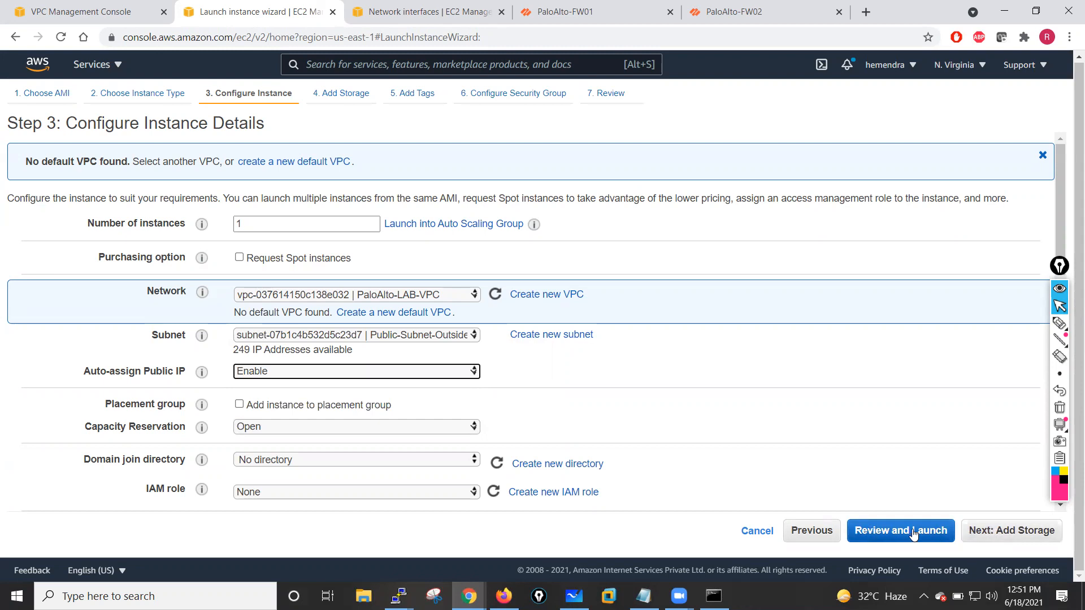
{"action": "left_click", "coordinate": [999, 534]}
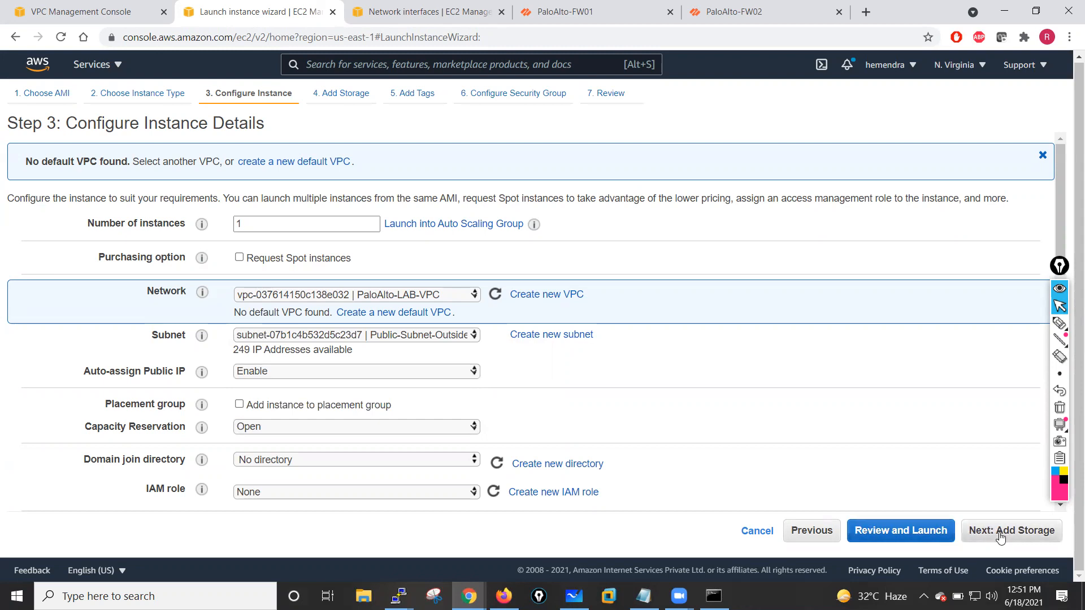
{"action": "left_click", "coordinate": [1000, 534]}
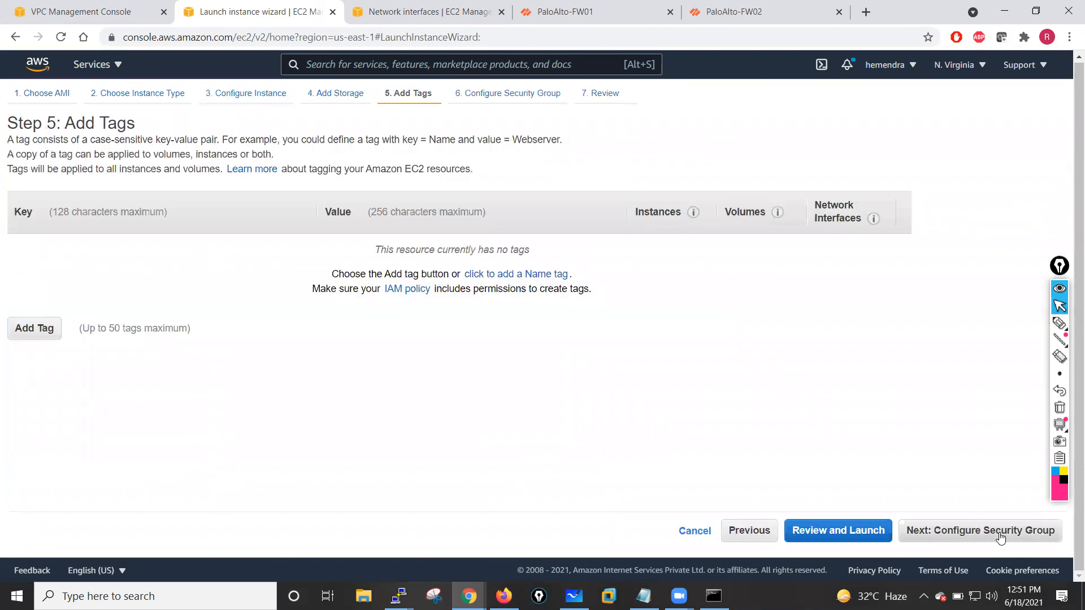
- Add a Name tag with the value Jumphost to the instance
{"action": "left_click", "coordinate": [48, 327]}
{"action": "type", "text": "Name"}
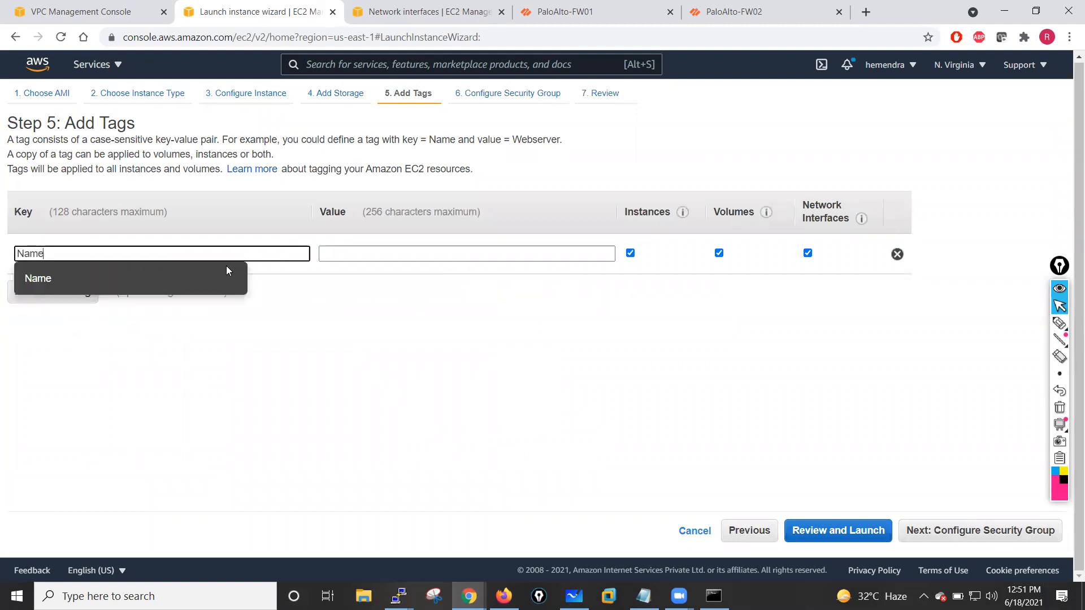
{"action": "left_click", "coordinate": [333, 257]}
{"action": "type", "text": "Jumphost"}
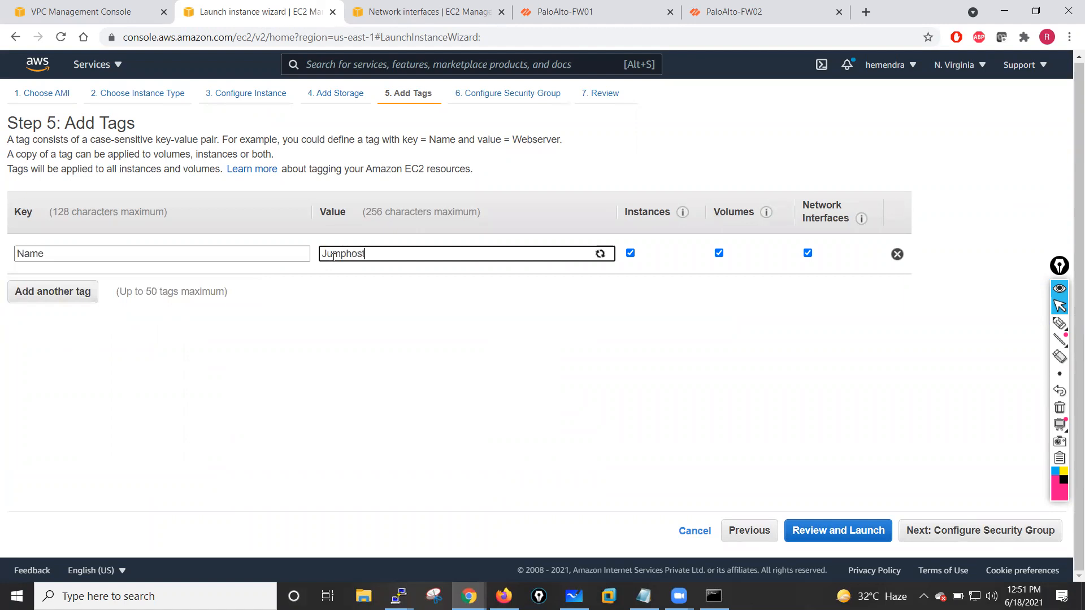
- Assign the existing PaloAlto-Lab-SG security group to the instance
{"action": "left_click", "coordinate": [979, 525]}
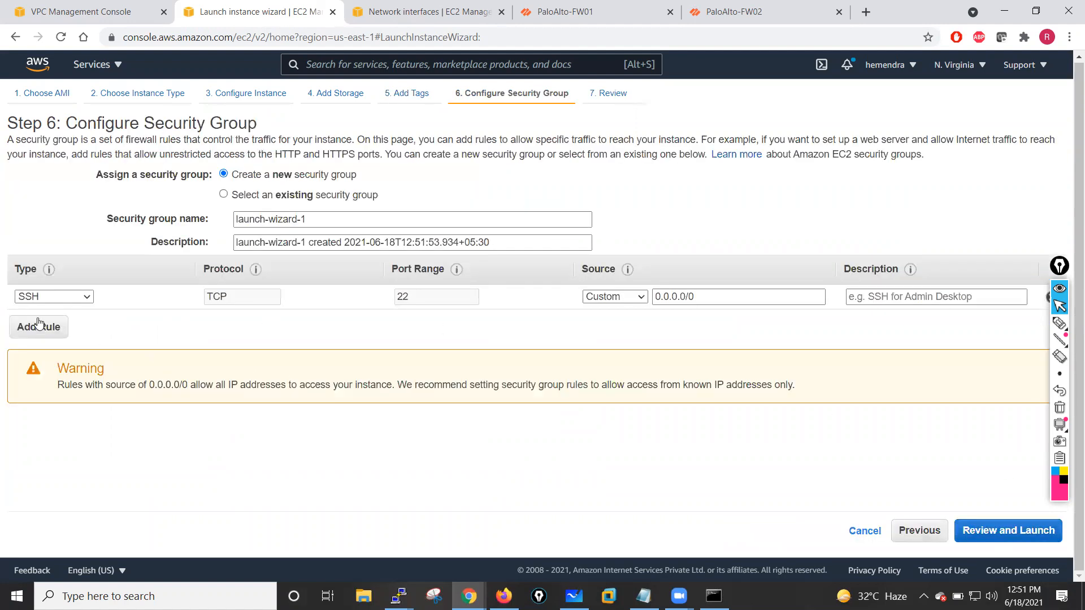
{"action": "left_click", "coordinate": [256, 196]}
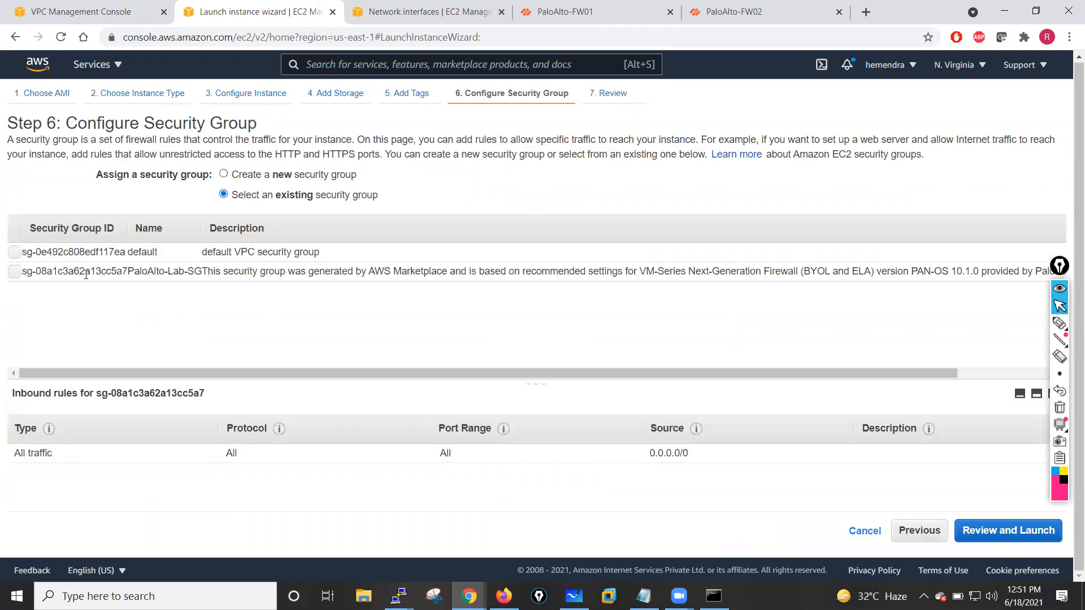
{"action": "left_click", "coordinate": [33, 273]}
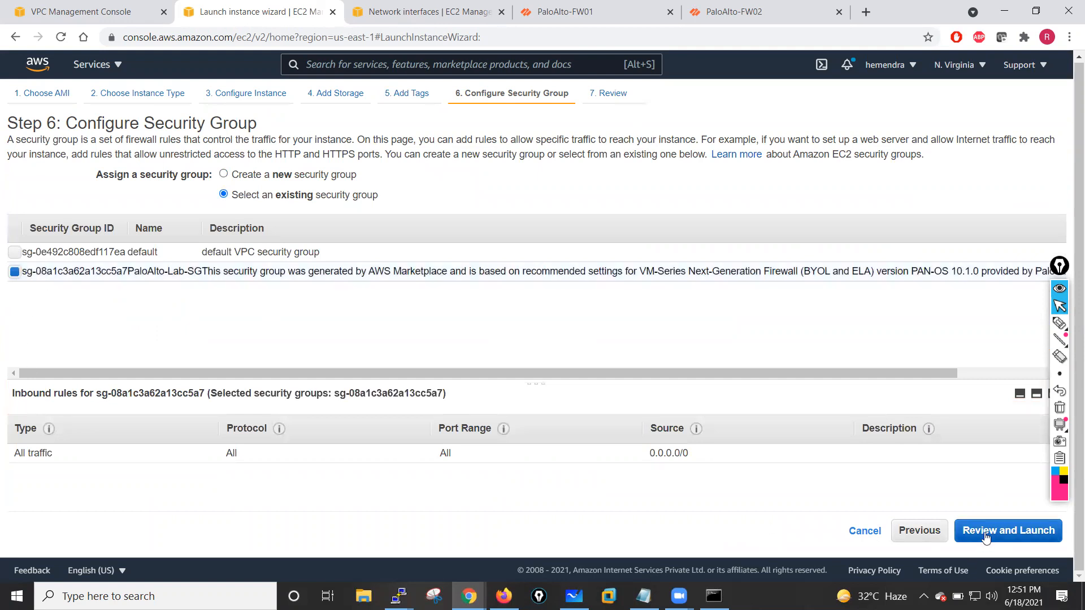
- Review and launch the instance with the jan-26-batch key pair, acknowledging access to its private key file
{"action": "left_click", "coordinate": [1032, 532]}
{"action": "left_click", "coordinate": [1035, 532]}
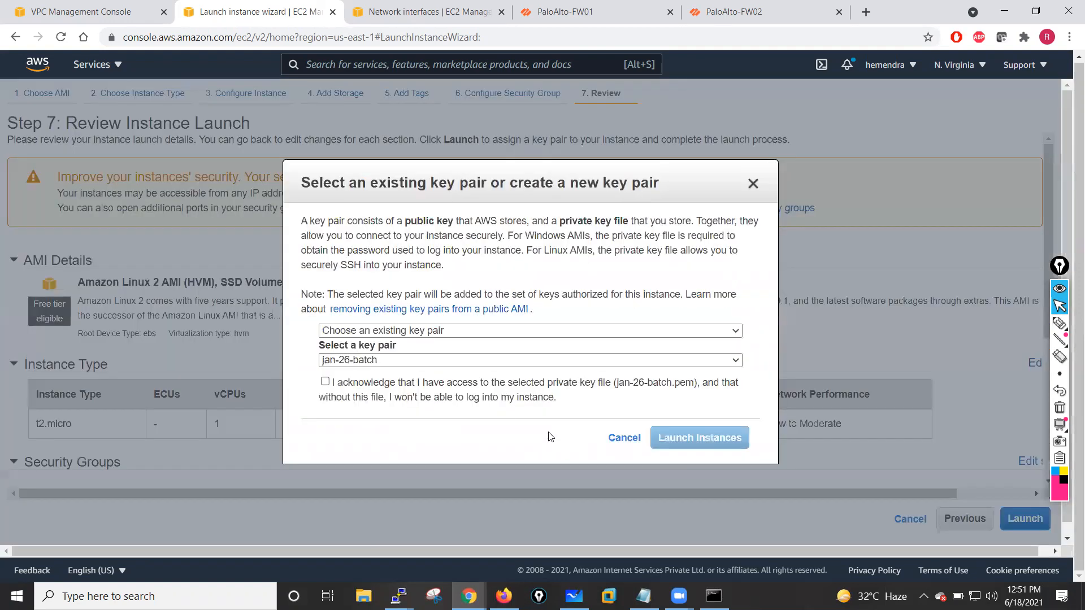
{"action": "left_click", "coordinate": [325, 381]}
{"action": "left_click", "coordinate": [692, 438]}
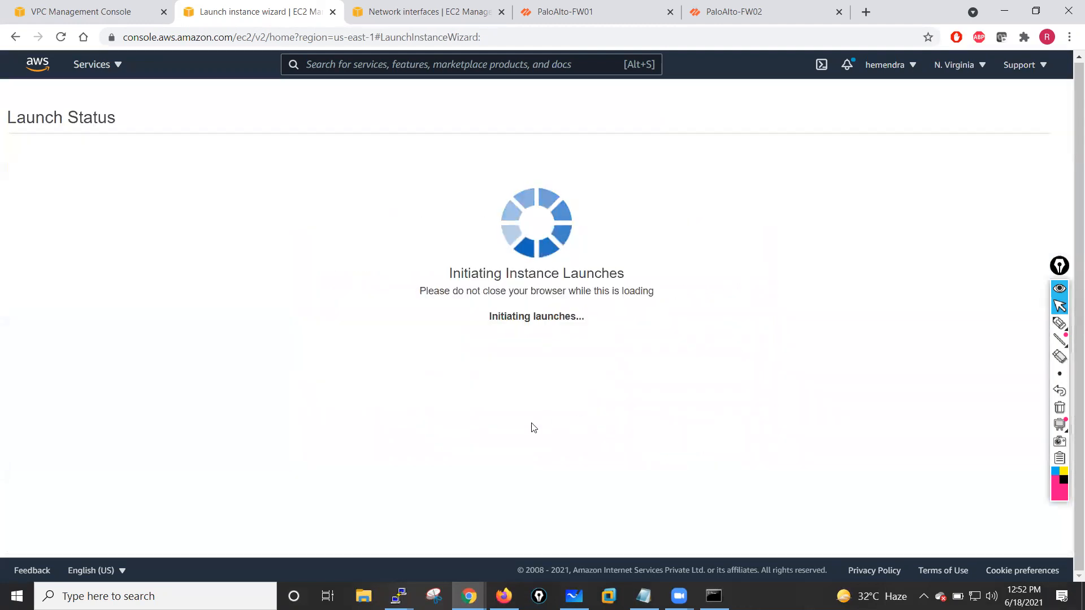
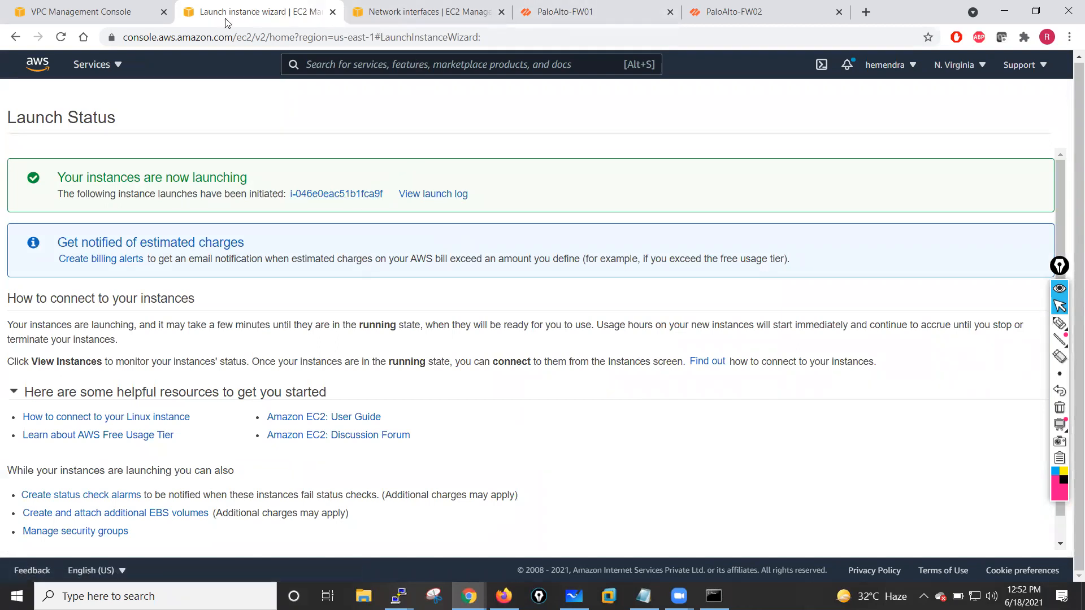
- Open the instance list and examine the details of the Jumphost and test-VM instances
{"action": "scroll", "coordinate": [215, 430], "scroll_direction": "down", "scroll_amount": 1}
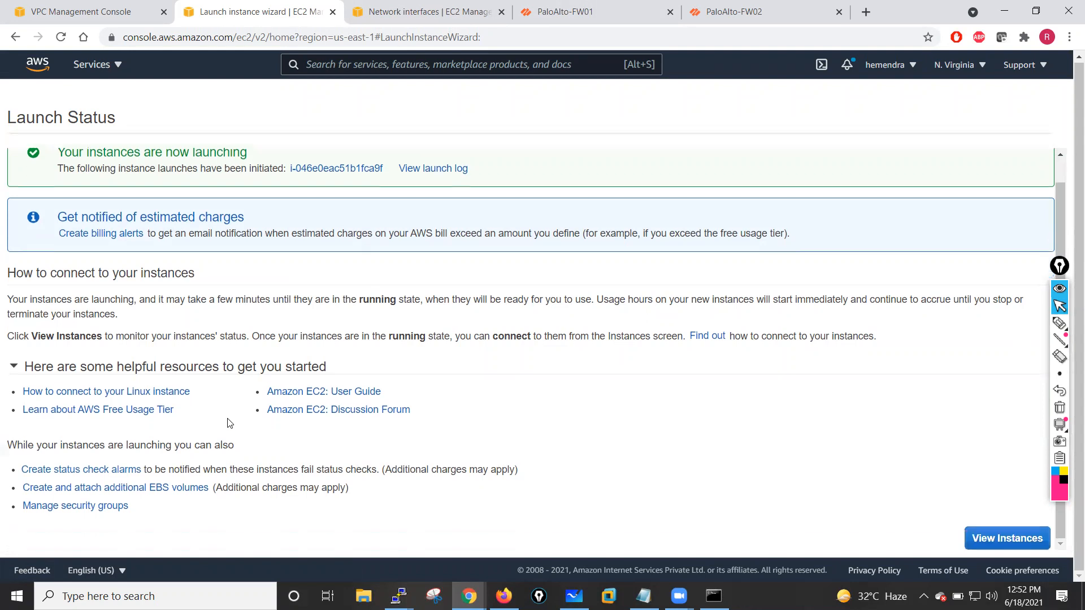
{"action": "left_click", "coordinate": [1009, 543]}
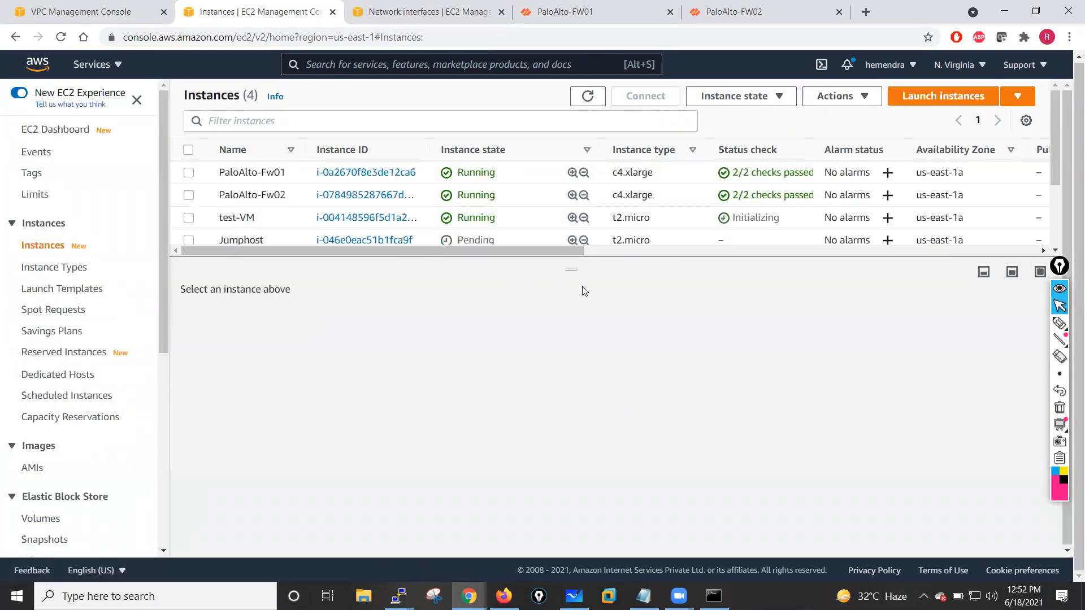
{"action": "left_click_drag", "start_coordinate": [573, 269], "coordinate": [561, 299]}
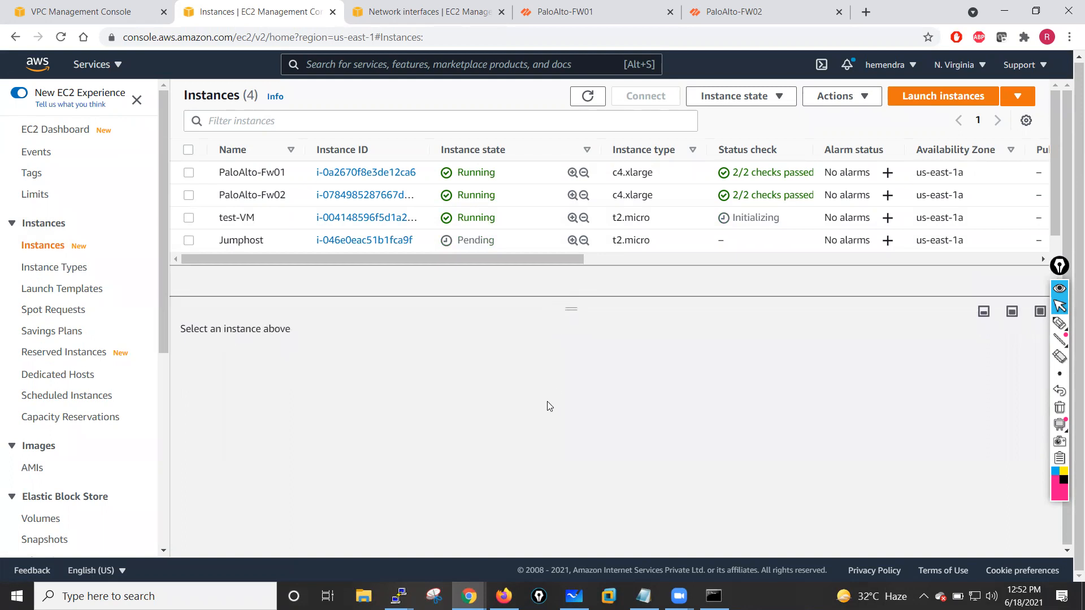
{"action": "left_click", "coordinate": [190, 242]}
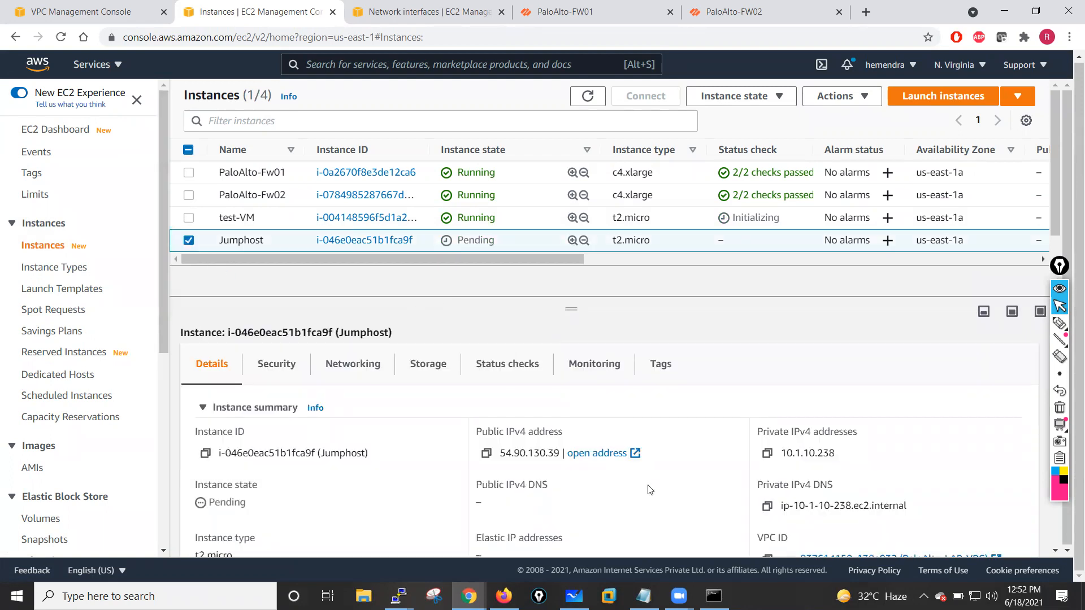
{"action": "left_click", "coordinate": [189, 240]}
{"action": "left_click", "coordinate": [189, 218]}
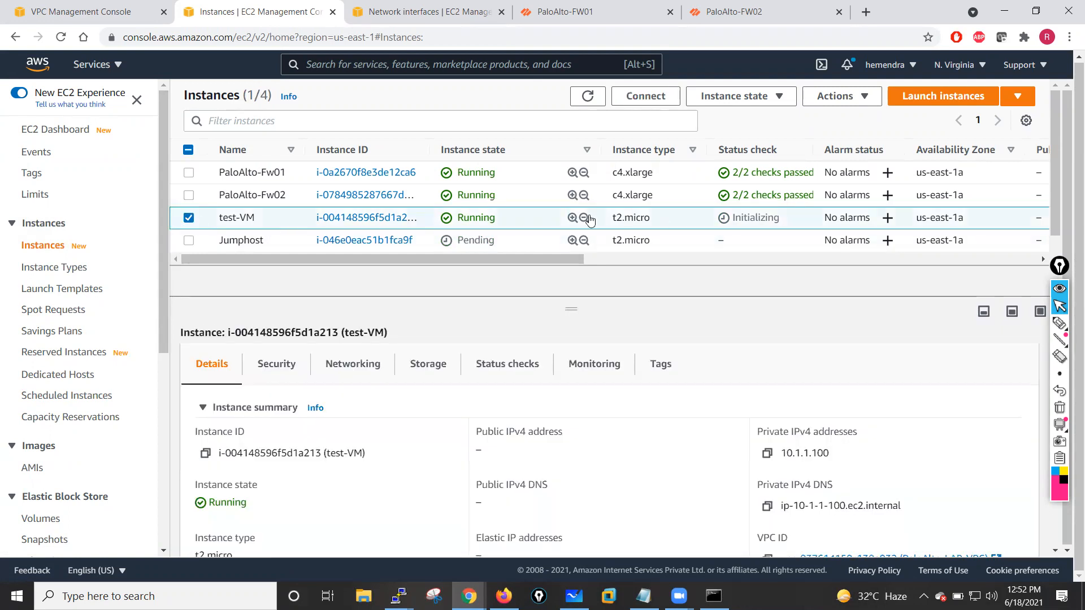
{"action": "left_click", "coordinate": [188, 218]}
{"action": "left_click", "coordinate": [188, 241]}
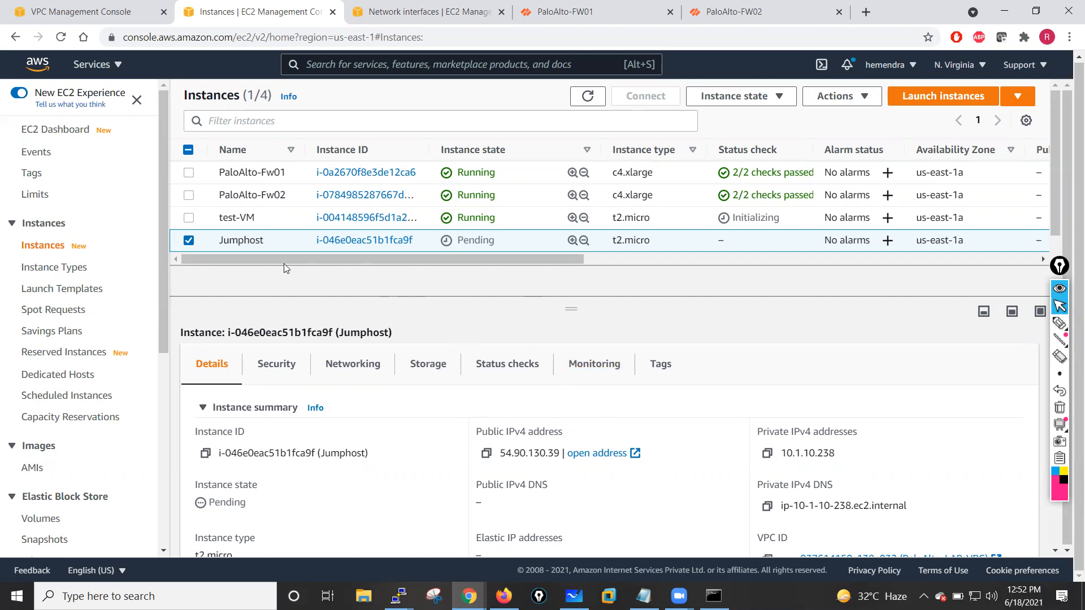
{"action": "left_click", "coordinate": [189, 240]}
{"action": "left_click", "coordinate": [434, 596]}
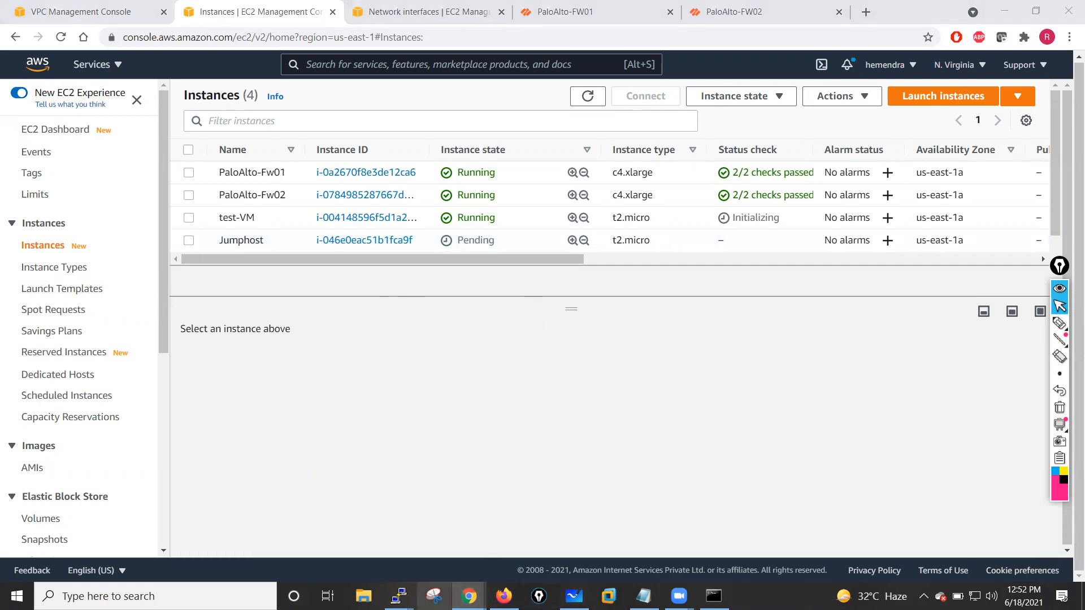
{"action": "left_click", "coordinate": [877, 169]}
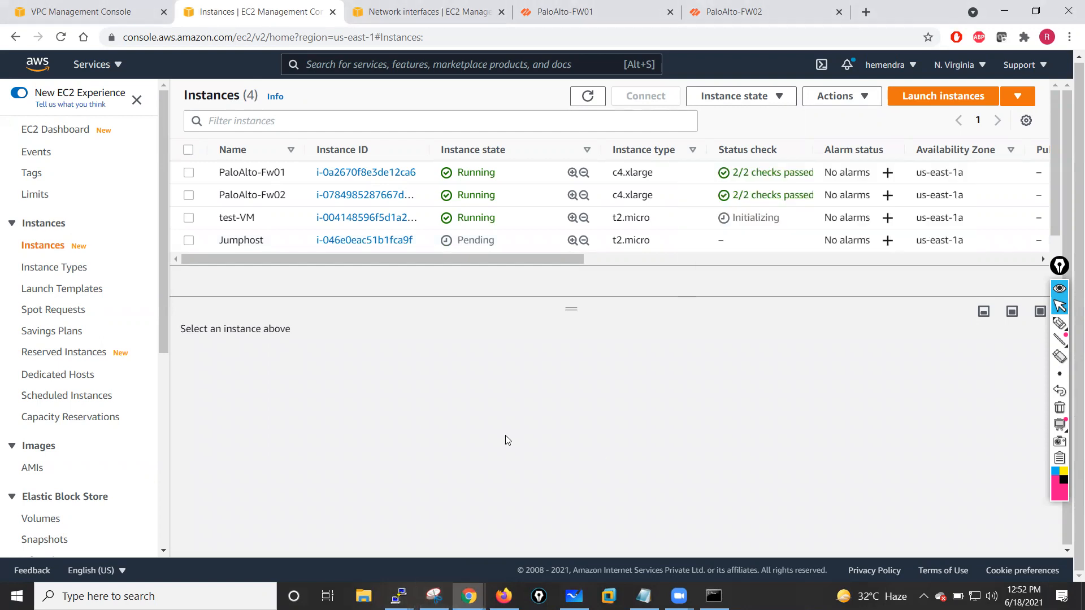
- Restart the SSH sessions to both firewalls after their reboot
{"action": "mouse_move", "coordinate": [399, 595]}
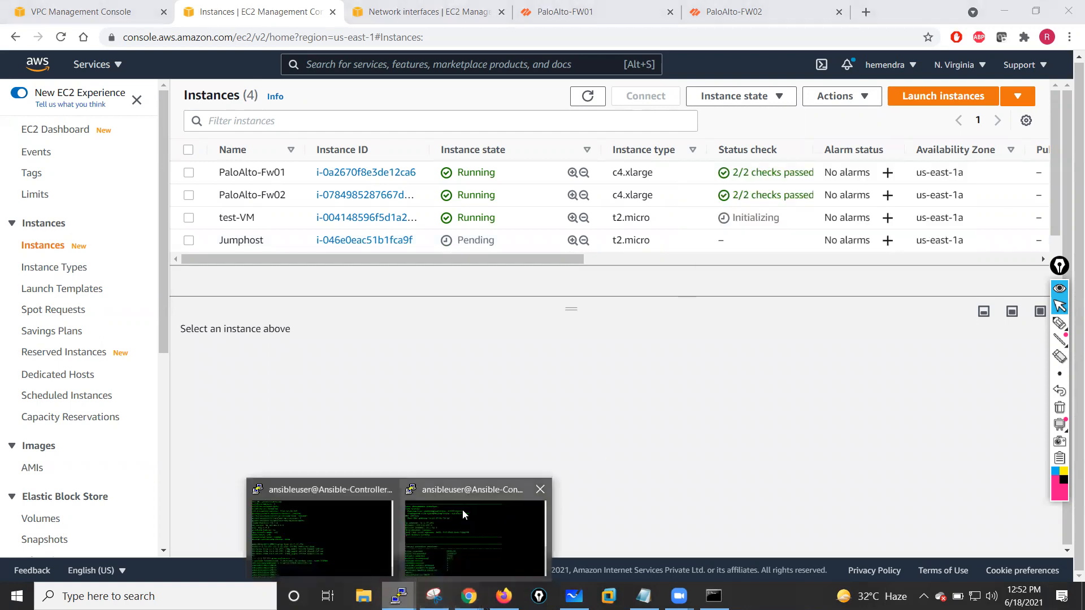
{"action": "left_click", "coordinate": [320, 524]}
{"action": "left_click", "coordinate": [622, 347]}
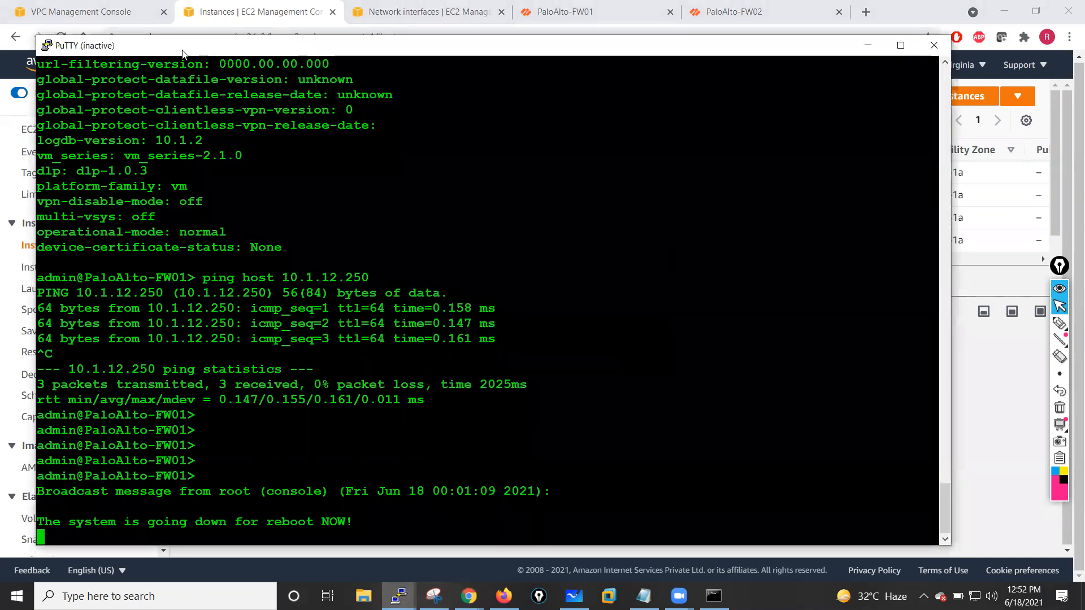
{"action": "right_click", "coordinate": [178, 48]}
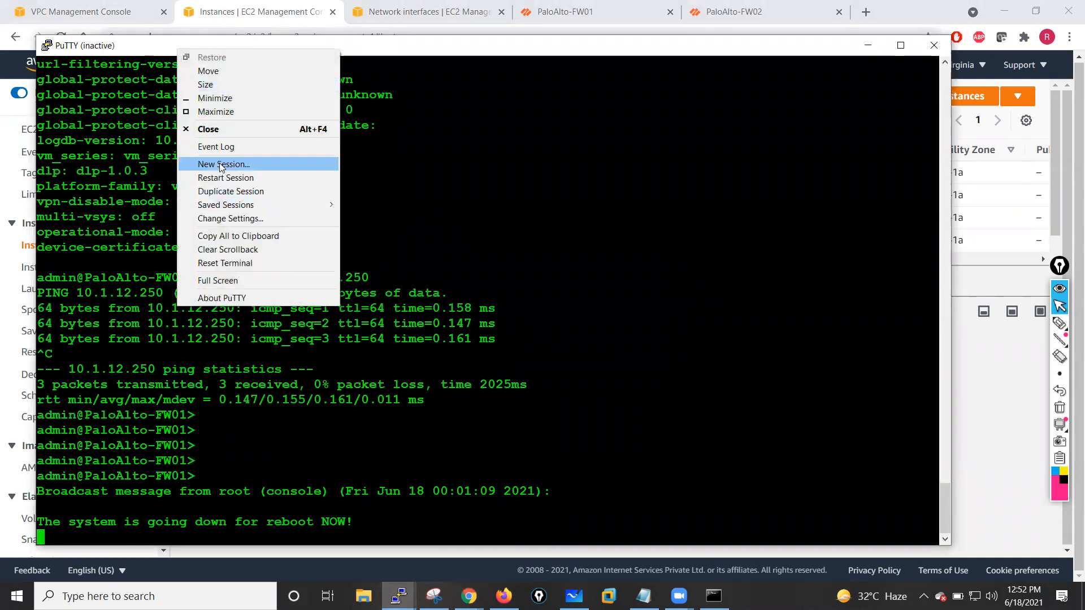
{"action": "left_click", "coordinate": [225, 177]}
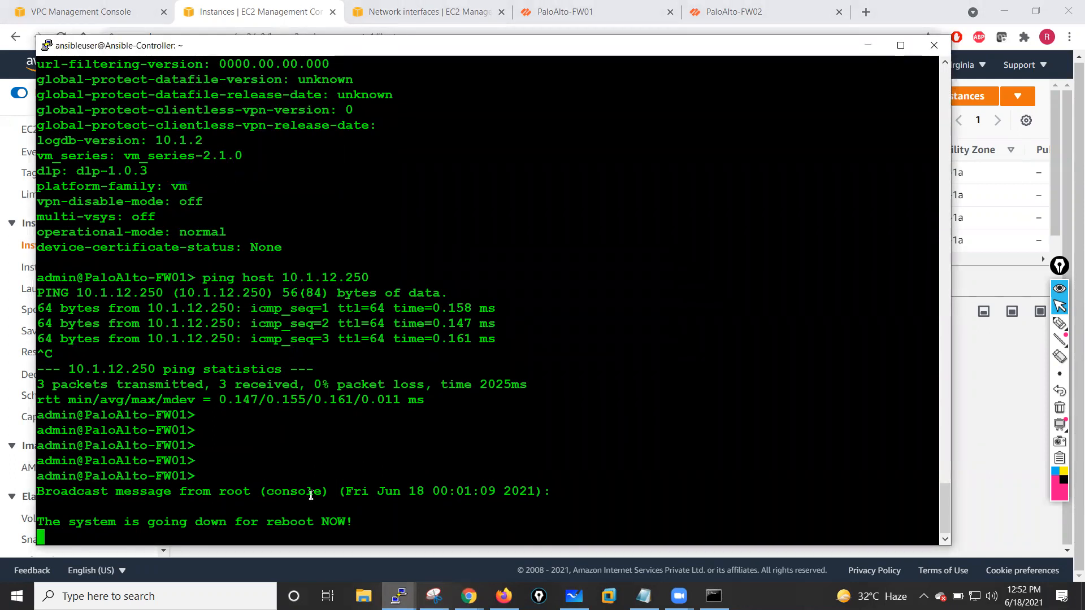
{"action": "mouse_move", "coordinate": [399, 594]}
{"action": "left_click", "coordinate": [483, 555]}
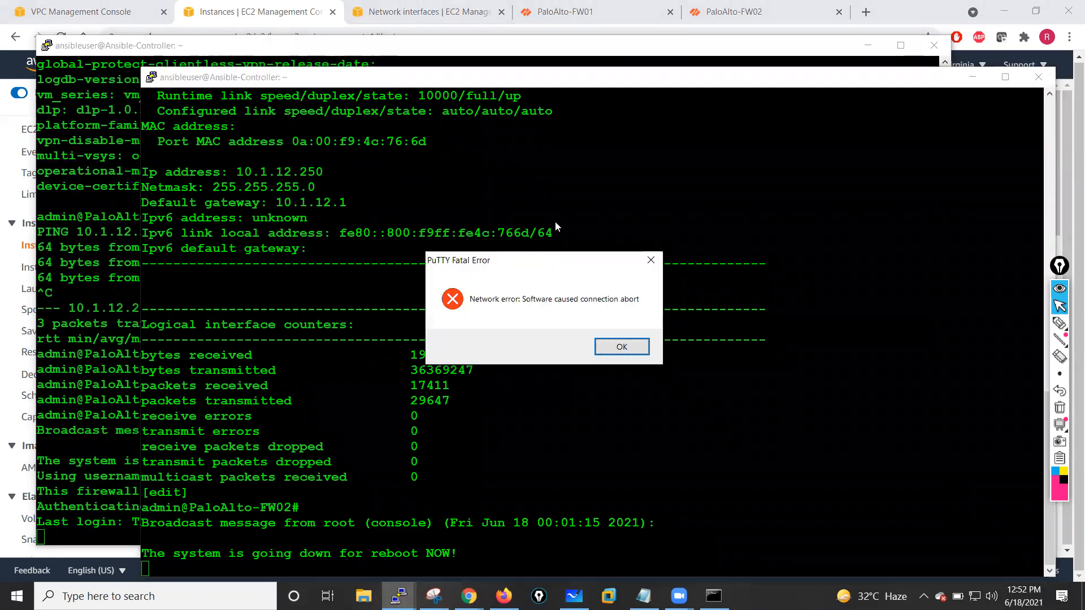
{"action": "left_click", "coordinate": [636, 339]}
{"action": "right_click", "coordinate": [469, 82]}
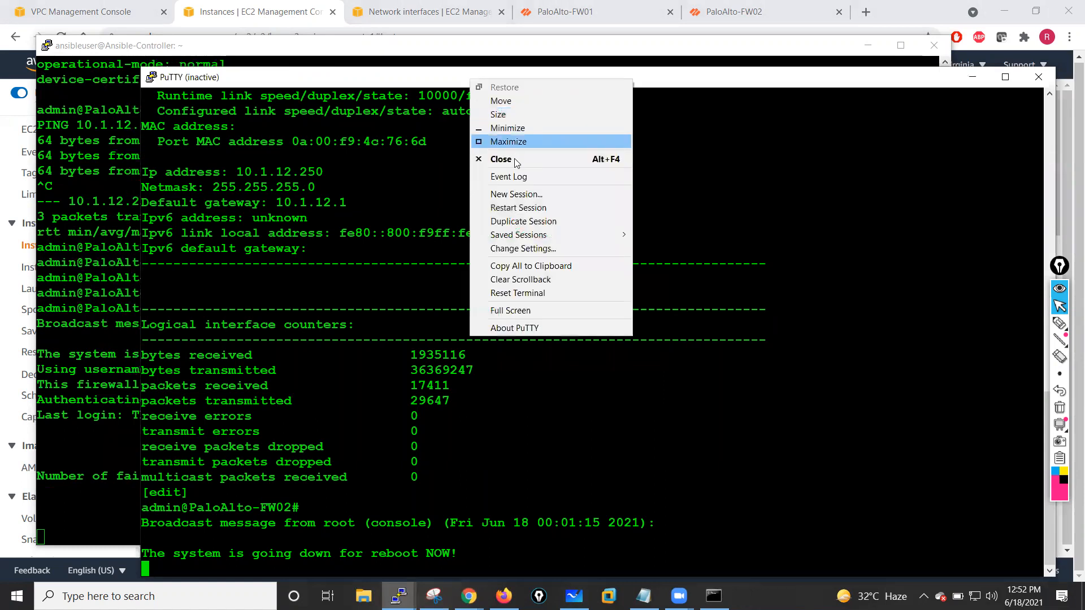
{"action": "left_click", "coordinate": [511, 204]}
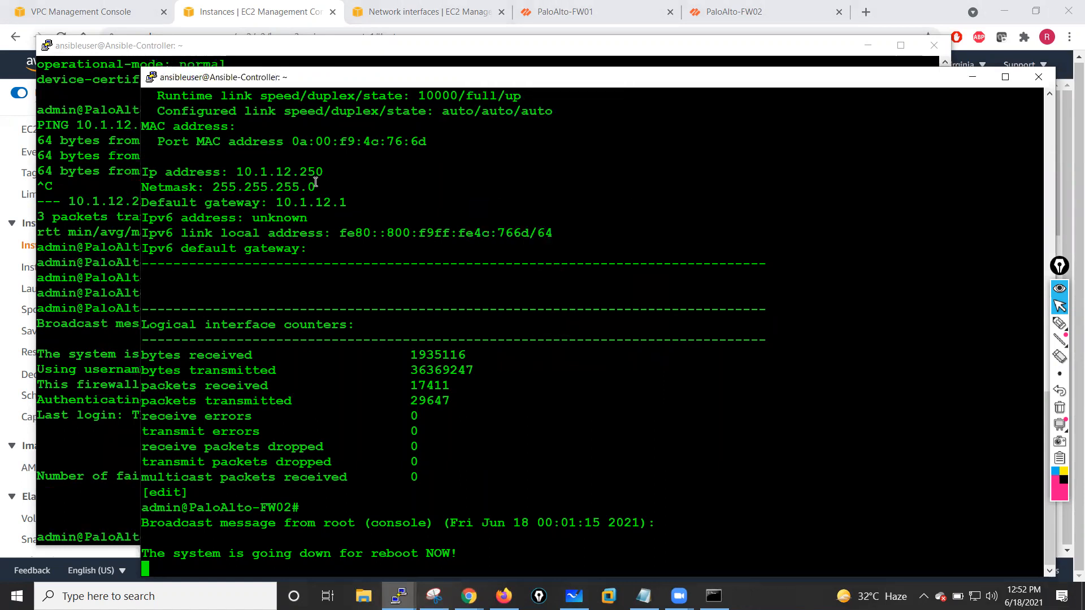
{"action": "left_click", "coordinate": [93, 165]}
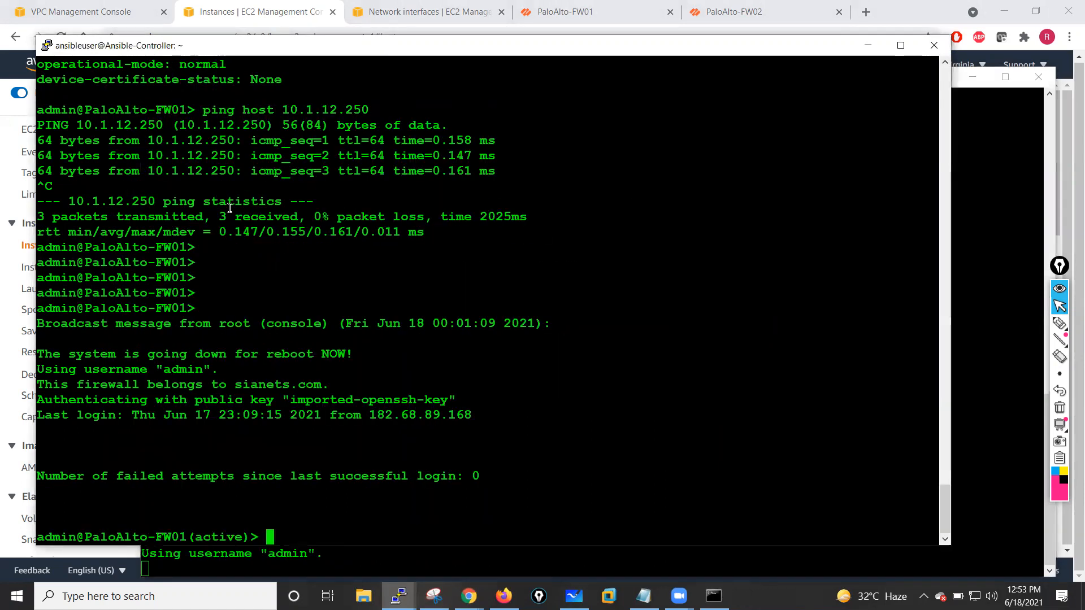
- Check the ping command's source-address help on the active firewall FW01
{"action": "key", "text": "Return"}
{"action": "key", "text": "Return"}
{"action": "key", "text": "Return"}
{"action": "key", "text": "Return"}
{"action": "key", "text": "Return"}
{"action": "key", "text": "Return"}
{"action": "key", "text": "Return"}
{"action": "key", "text": "Return"}
{"action": "type", "text": "ping "}
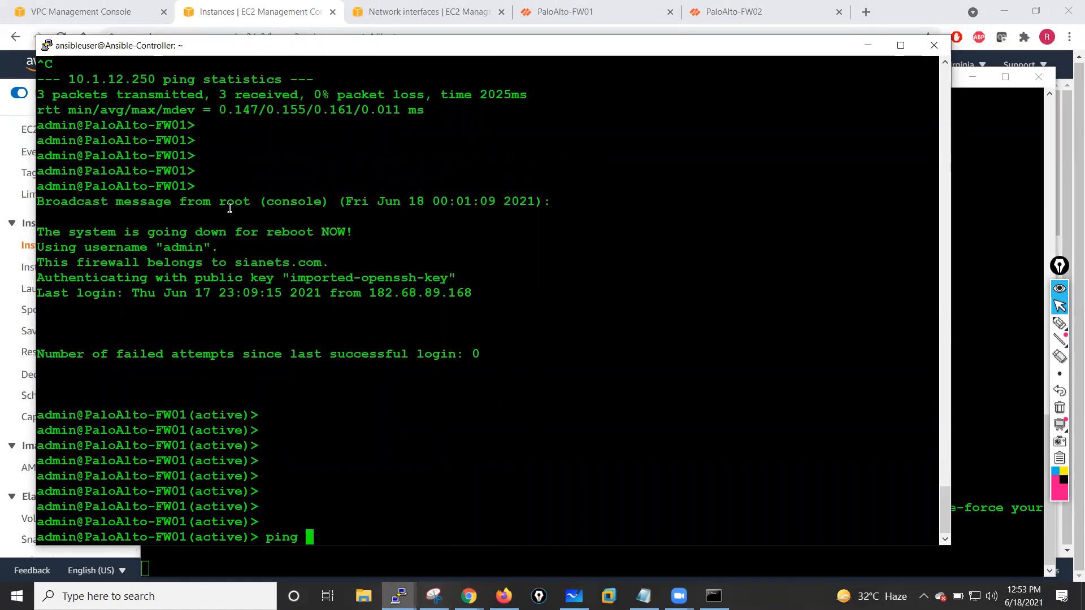
{"action": "type", "text": "source"}
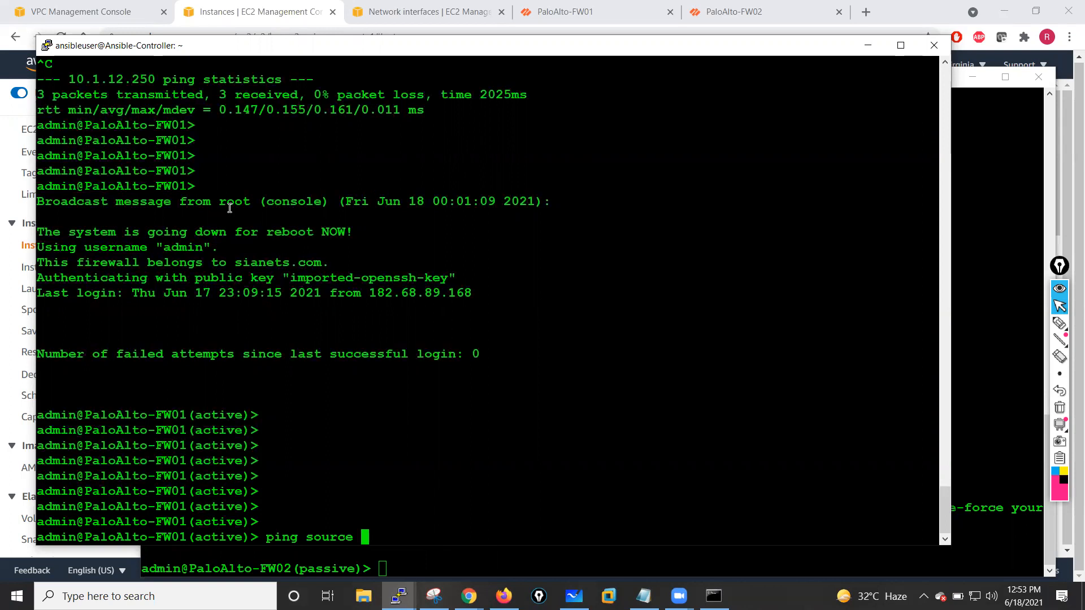
{"action": "key", "text": "question"}
{"action": "key", "text": "question"}
{"action": "key", "text": "question"}
{"action": "key", "text": "question"}
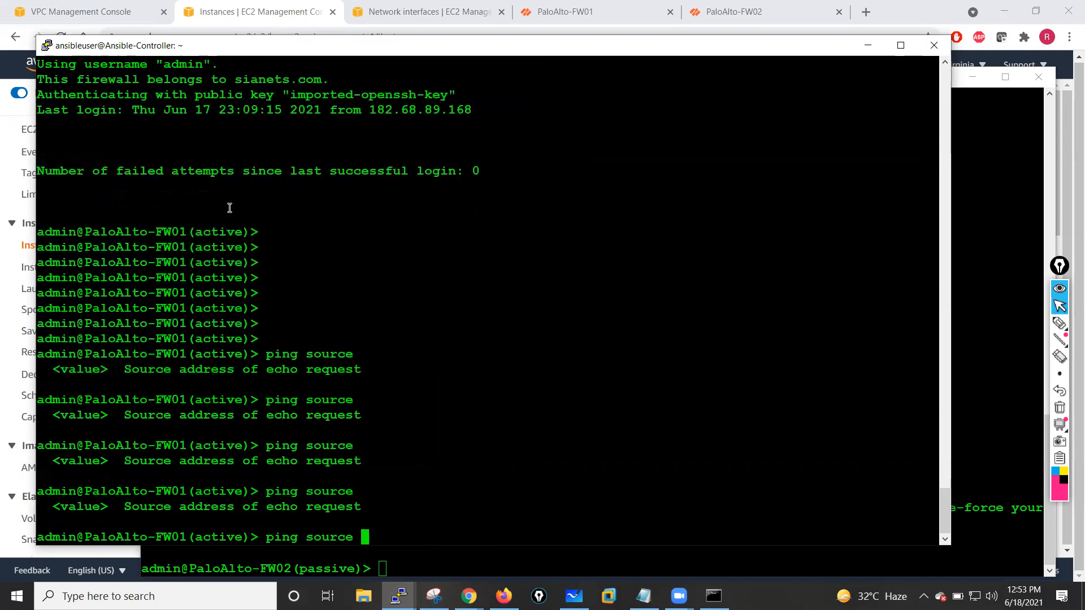
{"action": "key", "text": "question"}
- Ping the test-VM at 10.1.1.100 from source 10.1.1.250 on the active firewall, then stop the ping
{"action": "type", "text": "10.1.1.250 host"}
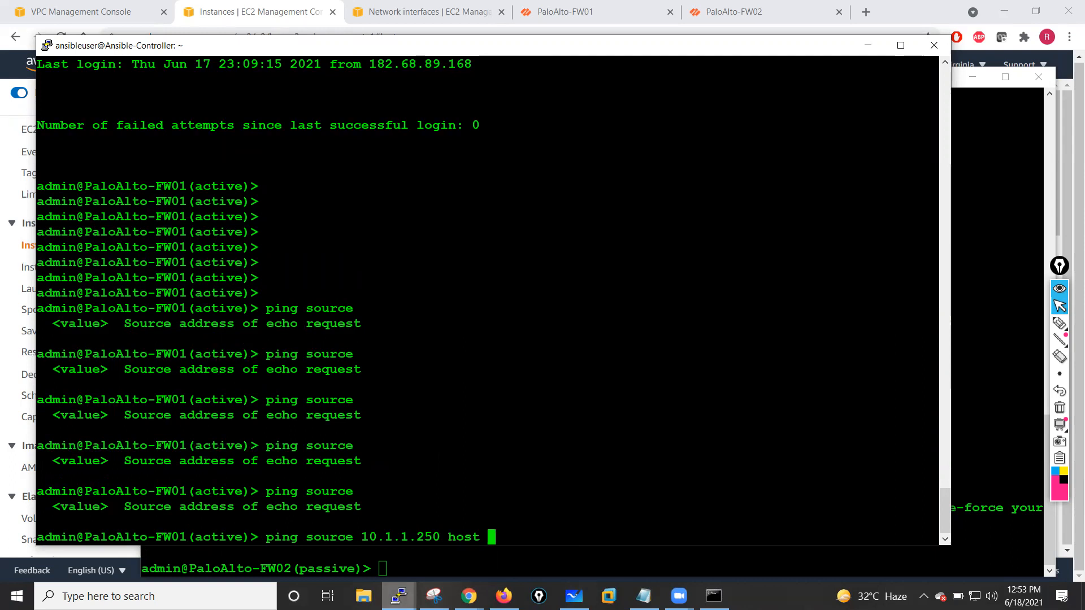
{"action": "left_click", "coordinate": [470, 596]}
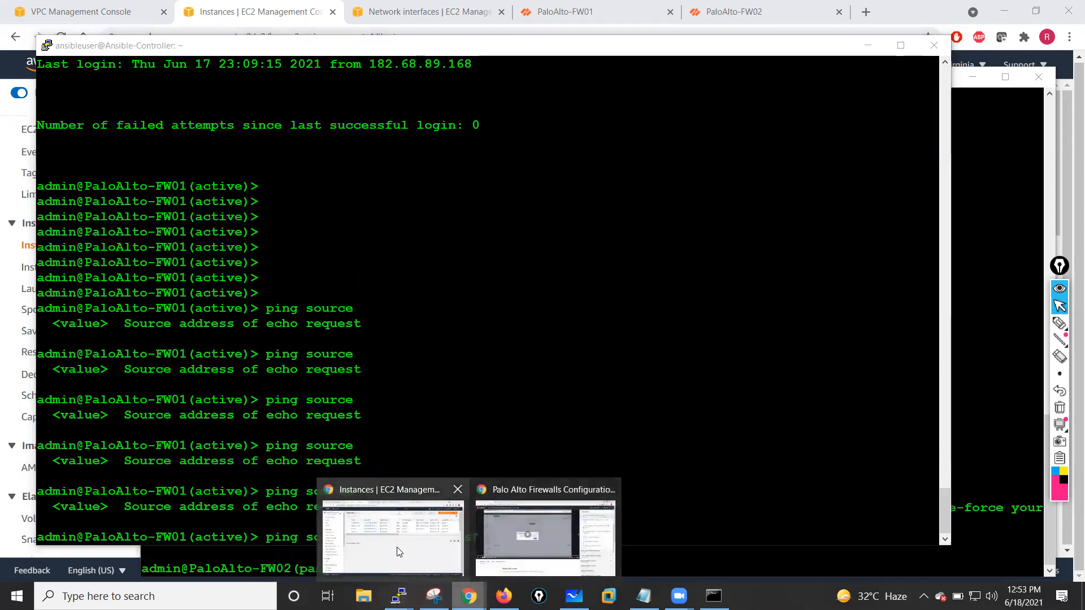
{"action": "left_click", "coordinate": [398, 552]}
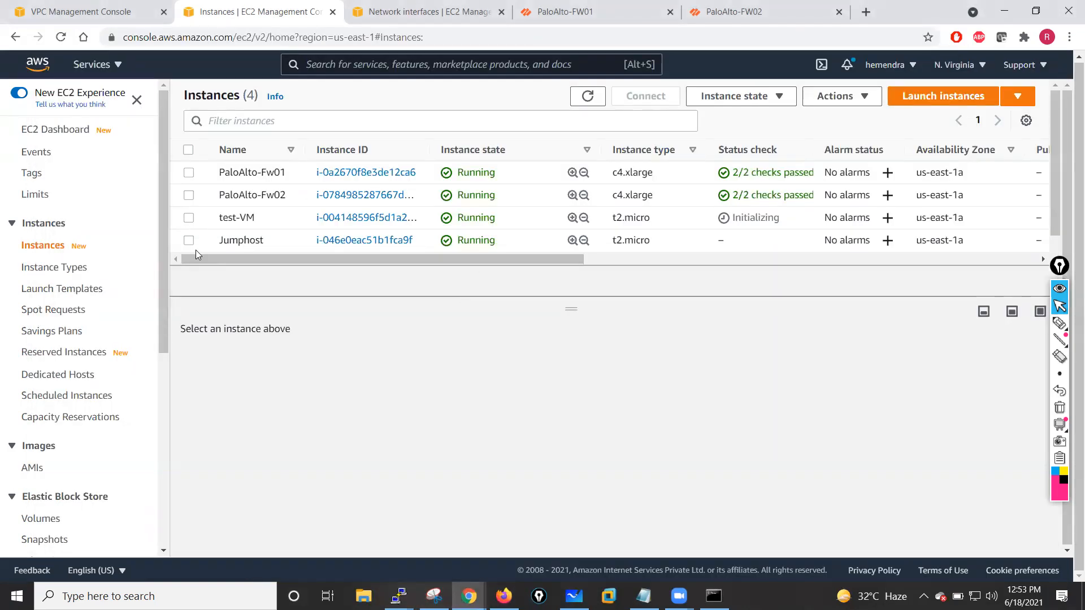
{"action": "left_click", "coordinate": [188, 218]}
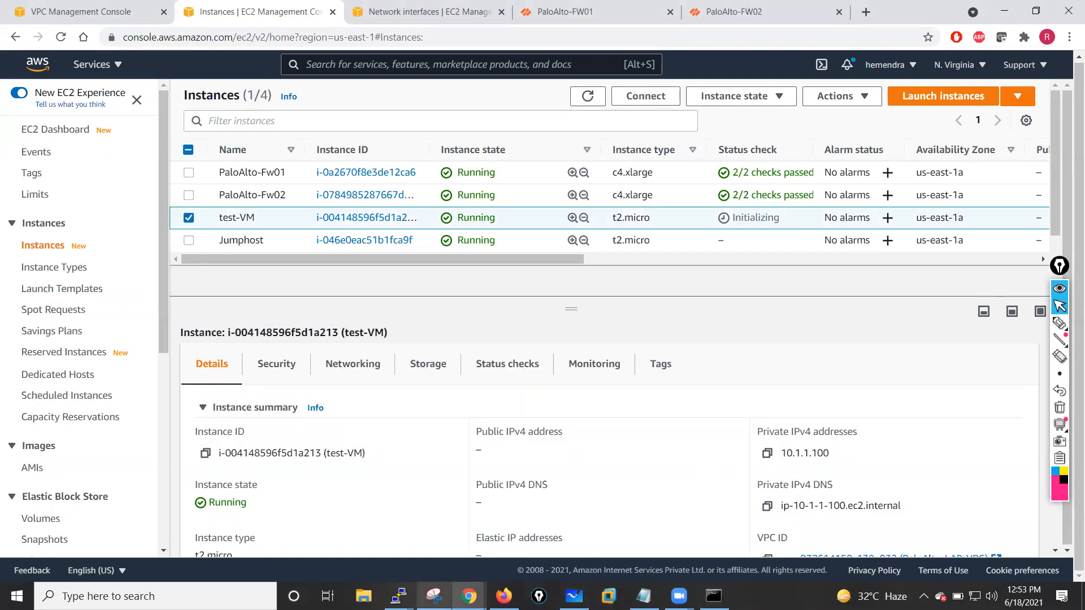
{"action": "left_click", "coordinate": [399, 596]}
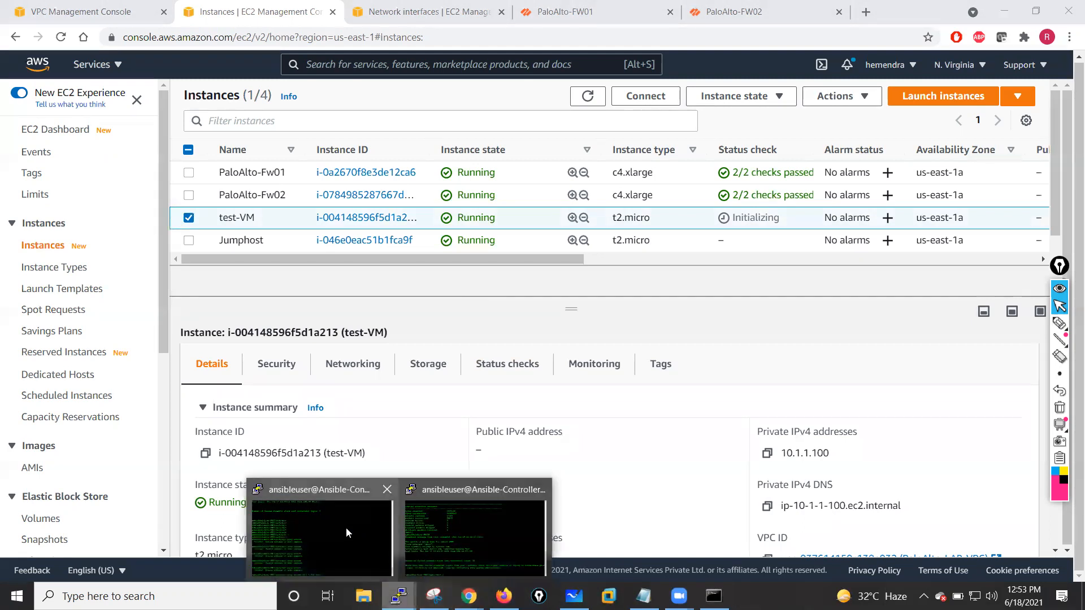
{"action": "left_click", "coordinate": [390, 508]}
{"action": "type", "text": "10.1.1.1"}
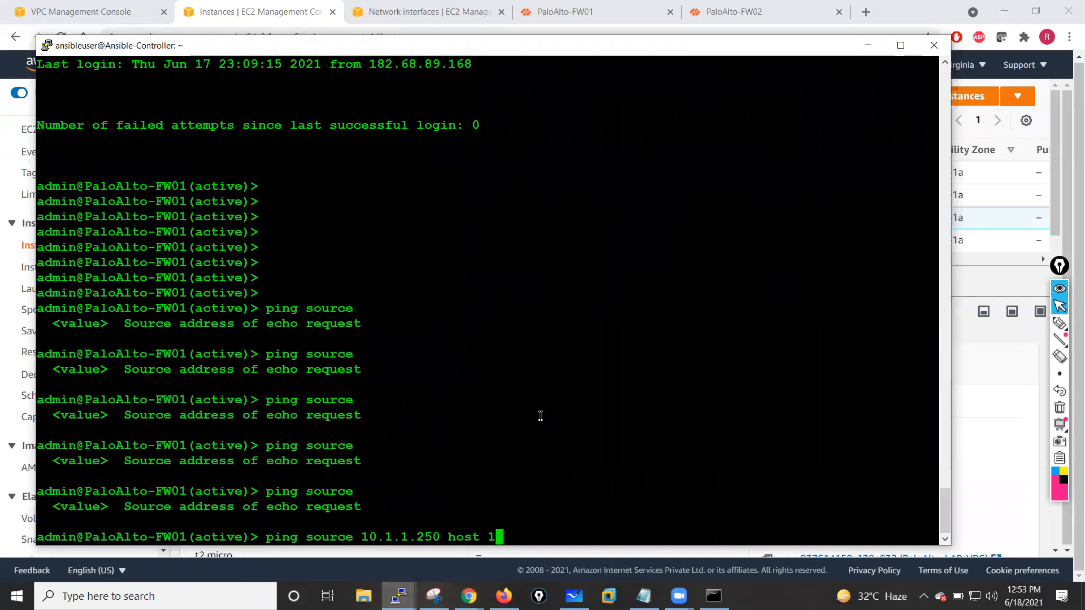
{"action": "type", "text": "00"}
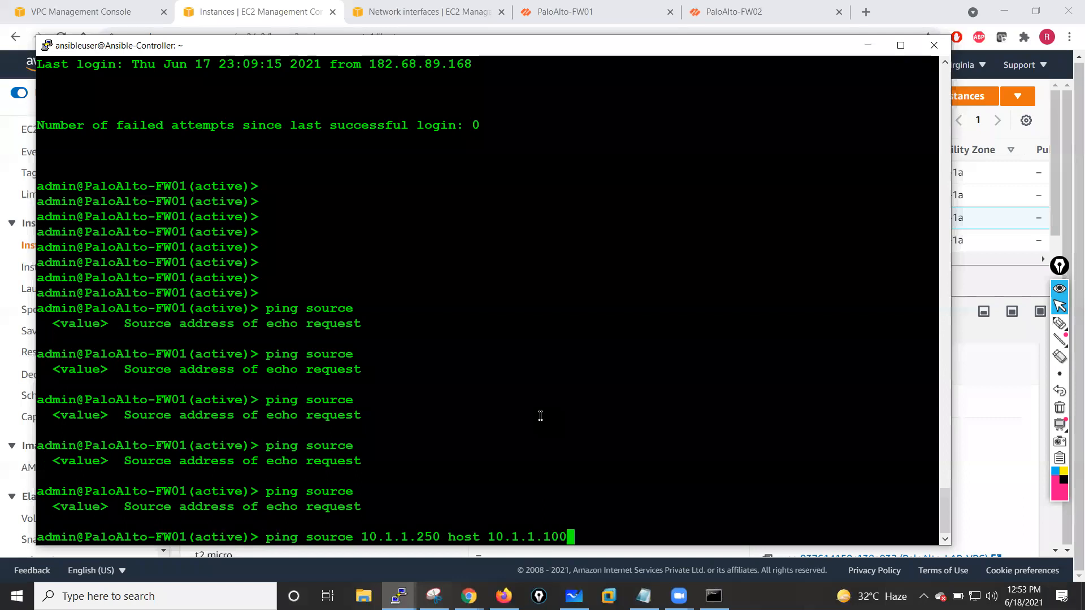
{"action": "key", "text": "Return"}
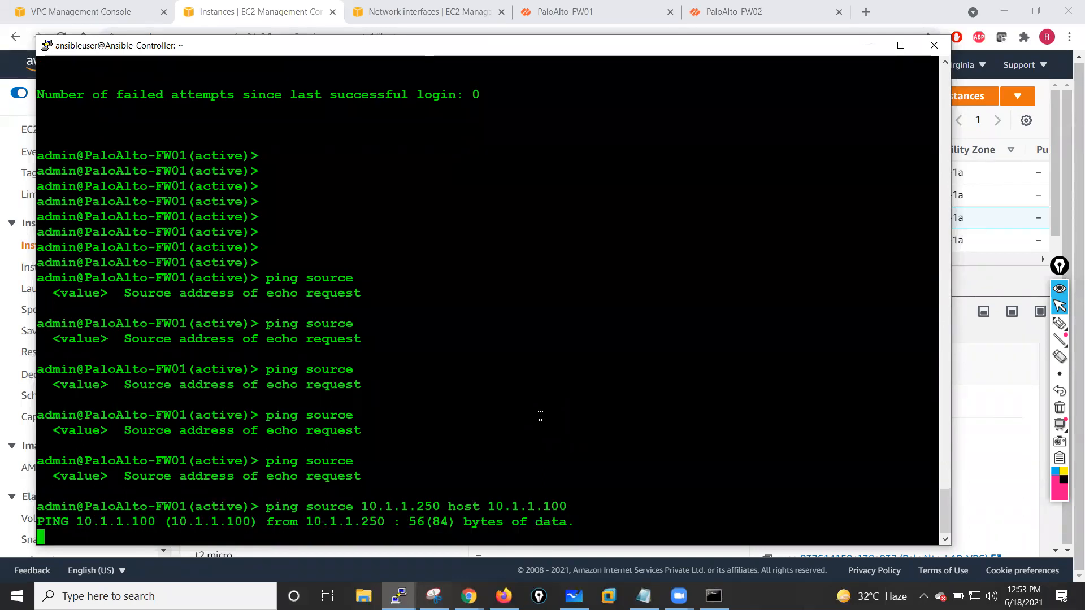
{"action": "key", "text": "ctrl+c"}
{"action": "key", "text": "Return"}
{"action": "key", "text": "Return"}
{"action": "key", "text": "Return"}
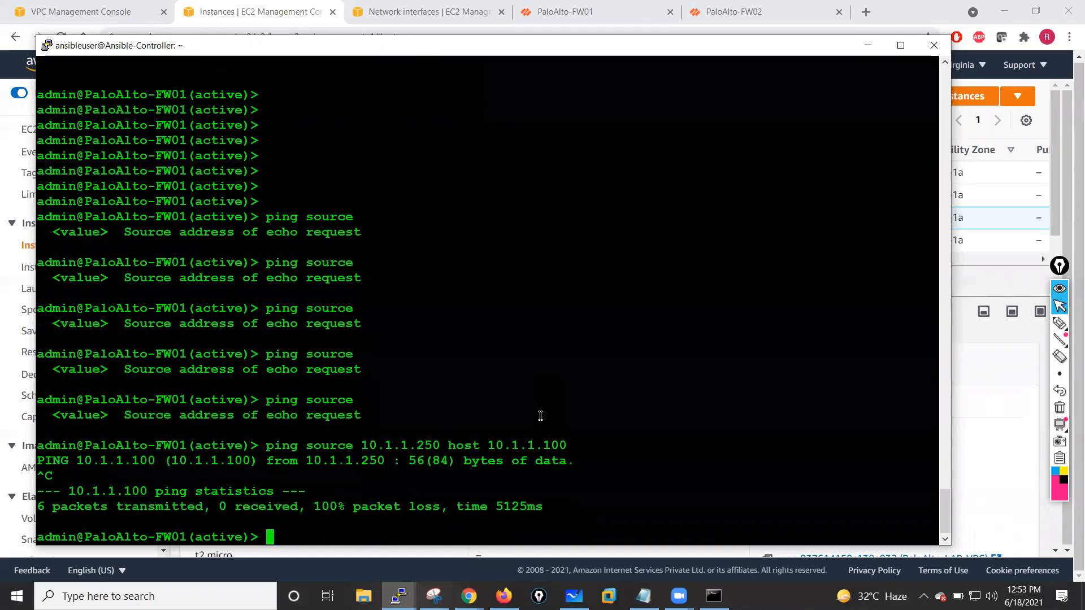
- Show all interfaces on the active firewall and examine the Inside zone interface address
{"action": "type", "text": "show"}
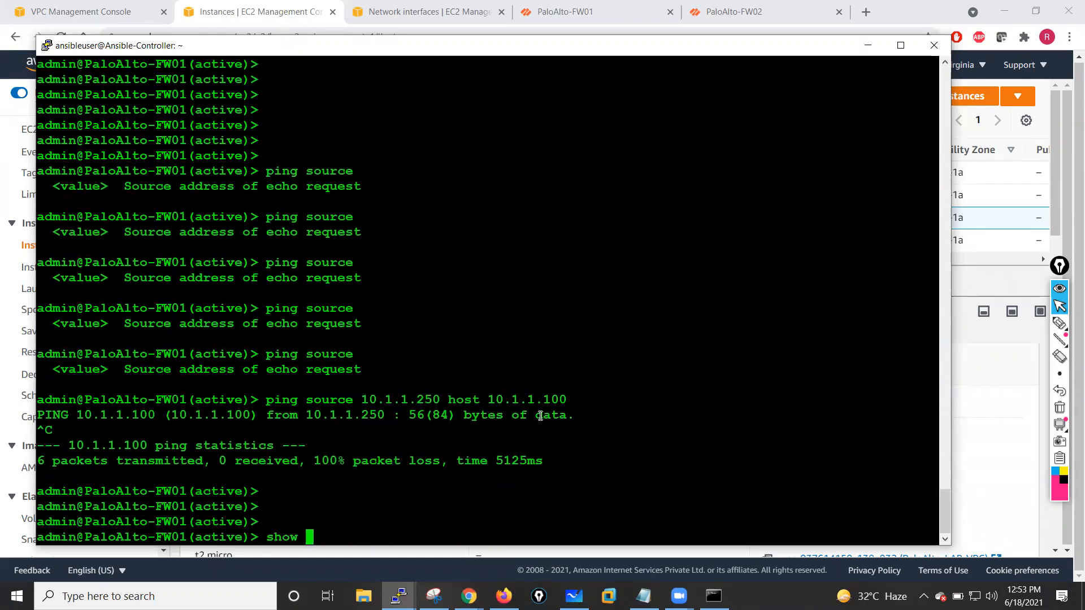
{"action": "key", "text": "question"}
{"action": "key", "text": "space"}
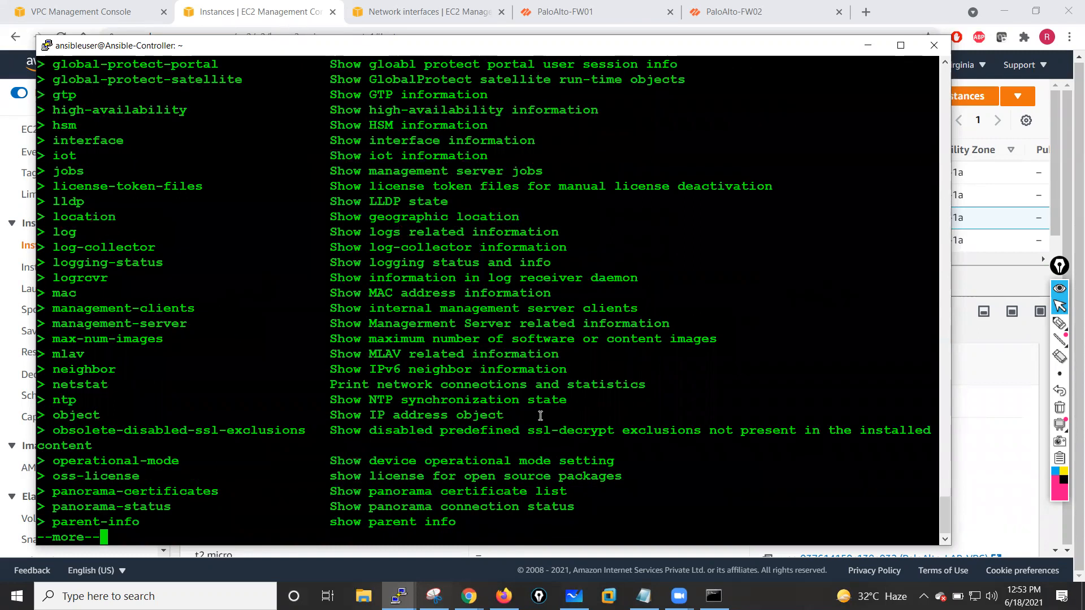
{"action": "type", "text": "q"}
{"action": "type", "text": "interface all"}
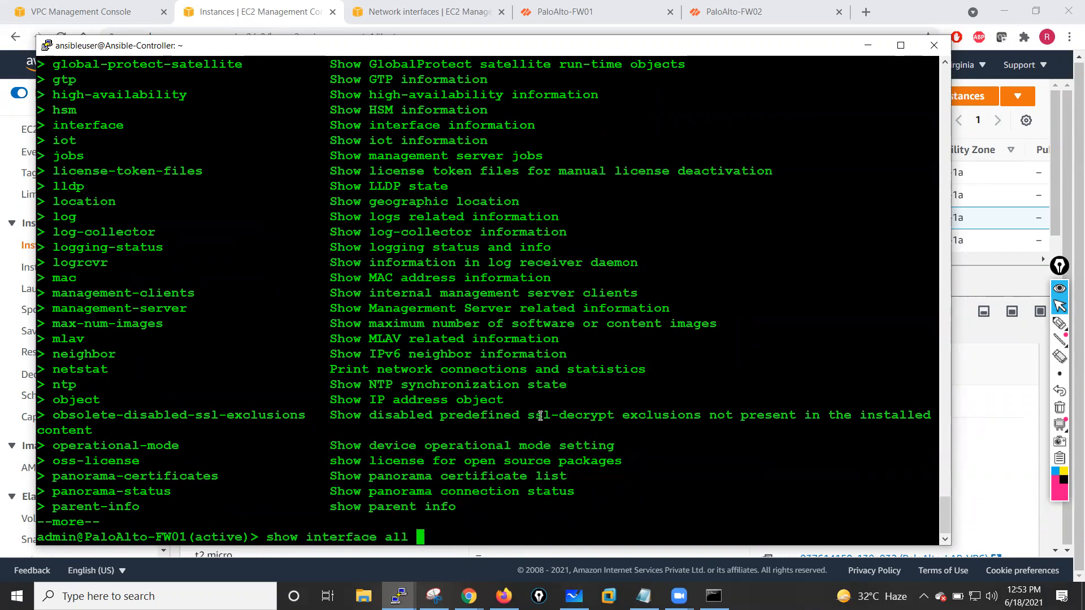
{"action": "key", "text": "question"}
{"action": "key", "text": "Return"}
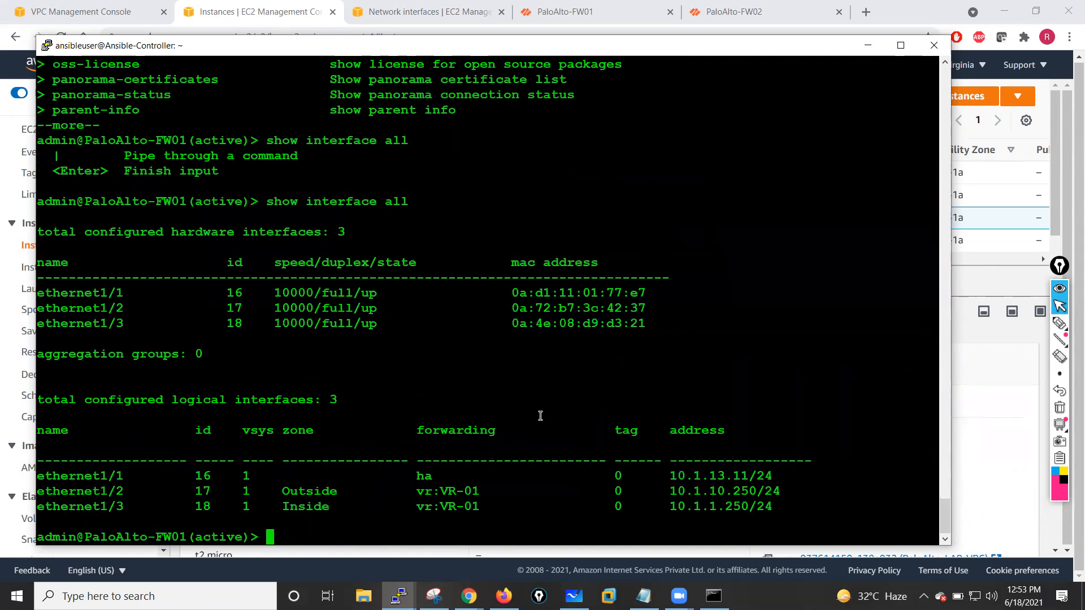
{"action": "key", "text": "Return"}
{"action": "key", "text": "Return"}
{"action": "key", "text": "Return"}
{"action": "key", "text": "Return"}
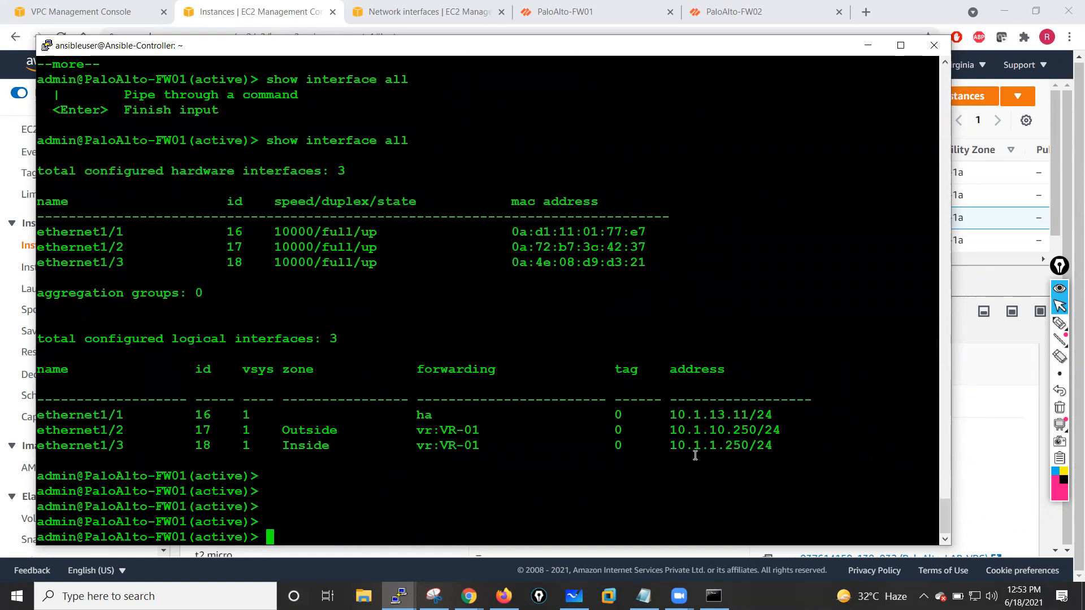
{"action": "left_click_drag", "start_coordinate": [678, 450], "coordinate": [772, 449]}
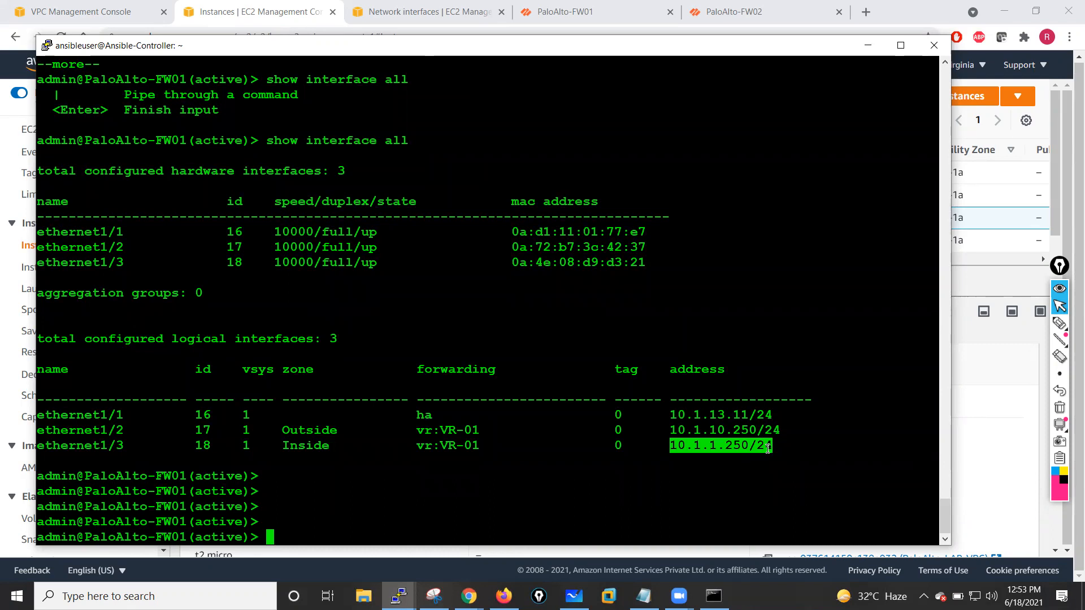
{"action": "left_click_drag", "start_coordinate": [287, 448], "coordinate": [344, 446]}
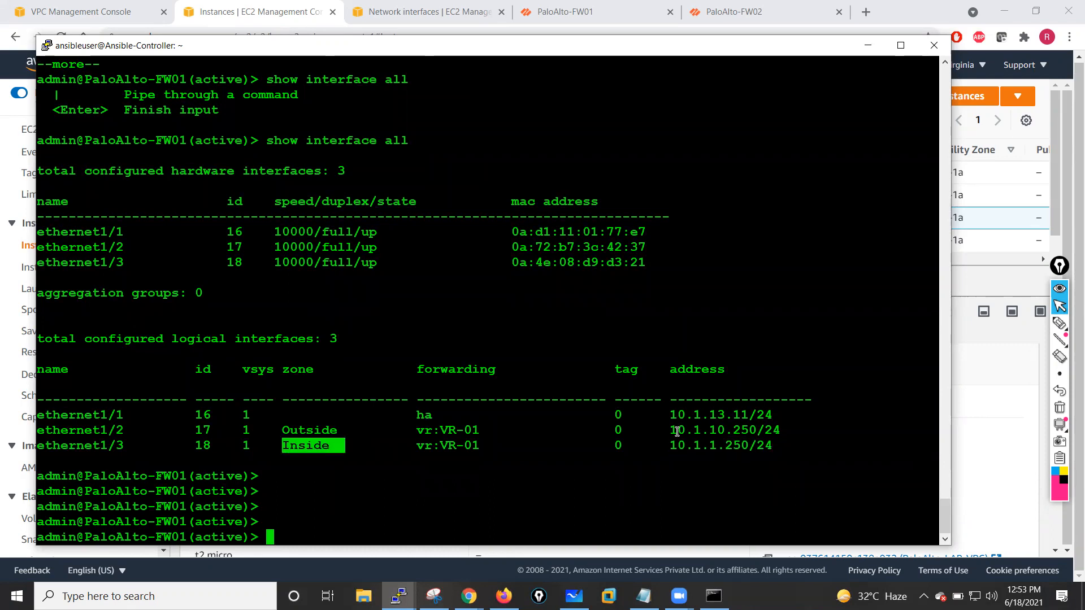
- Rerun the ping from source 10.1.1.250 to the test-VM at 10.1.1.100 on the active firewall and stop it
{"action": "left_click_drag", "start_coordinate": [284, 432], "coordinate": [330, 434]}
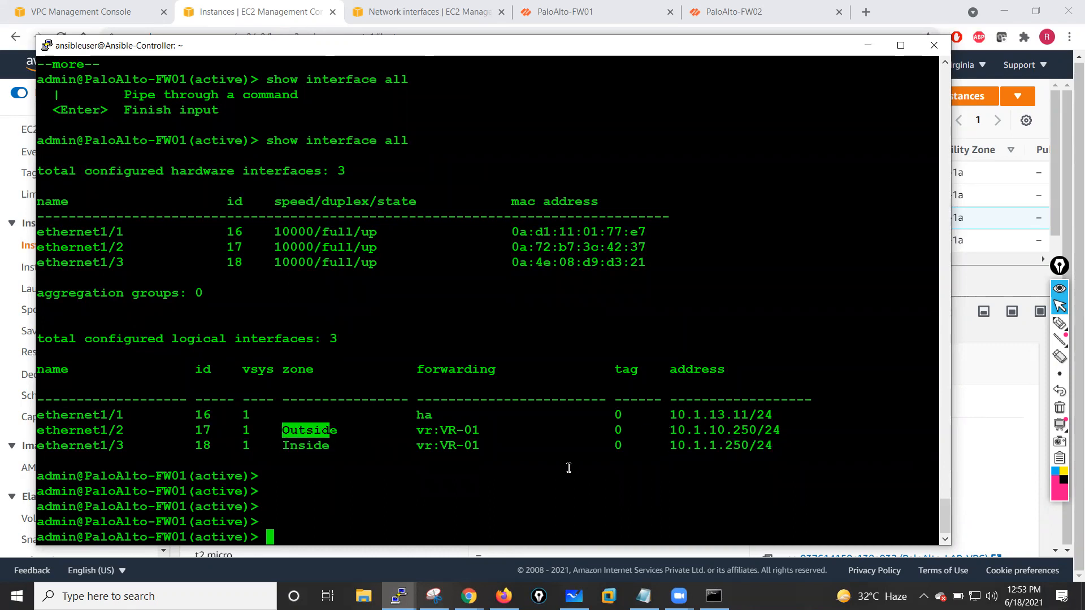
{"action": "left_click", "coordinate": [569, 468]}
{"action": "key", "text": "Up"}
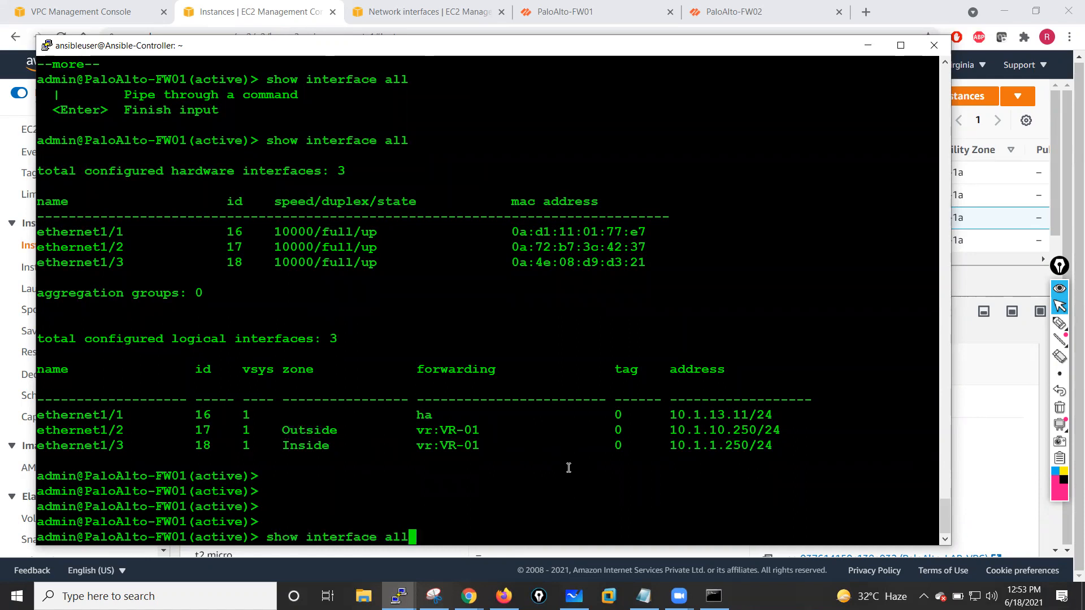
{"action": "key", "text": "Up"}
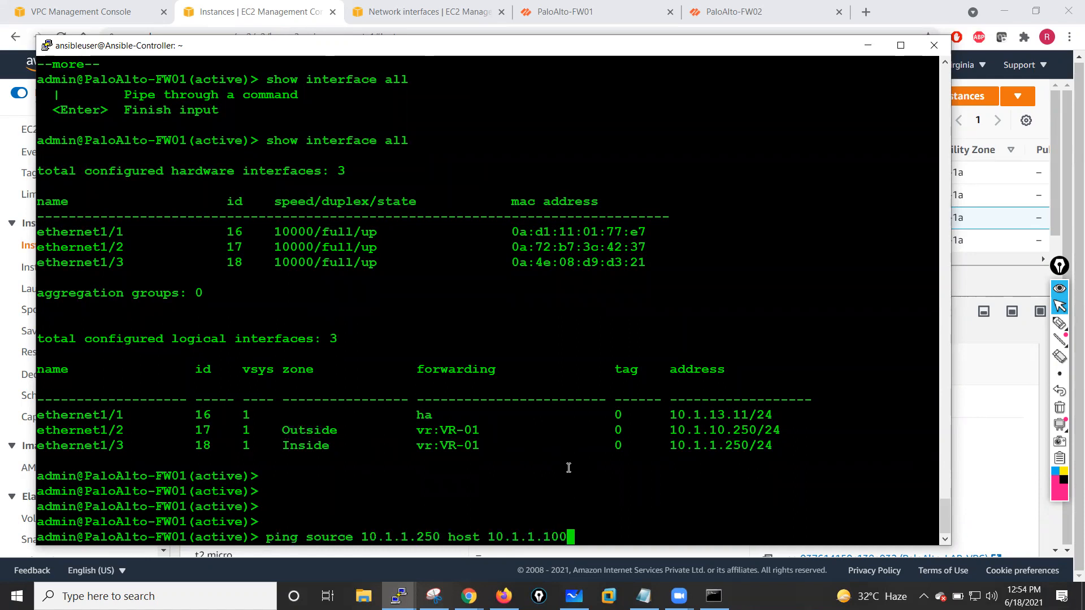
{"action": "key", "text": "Return"}
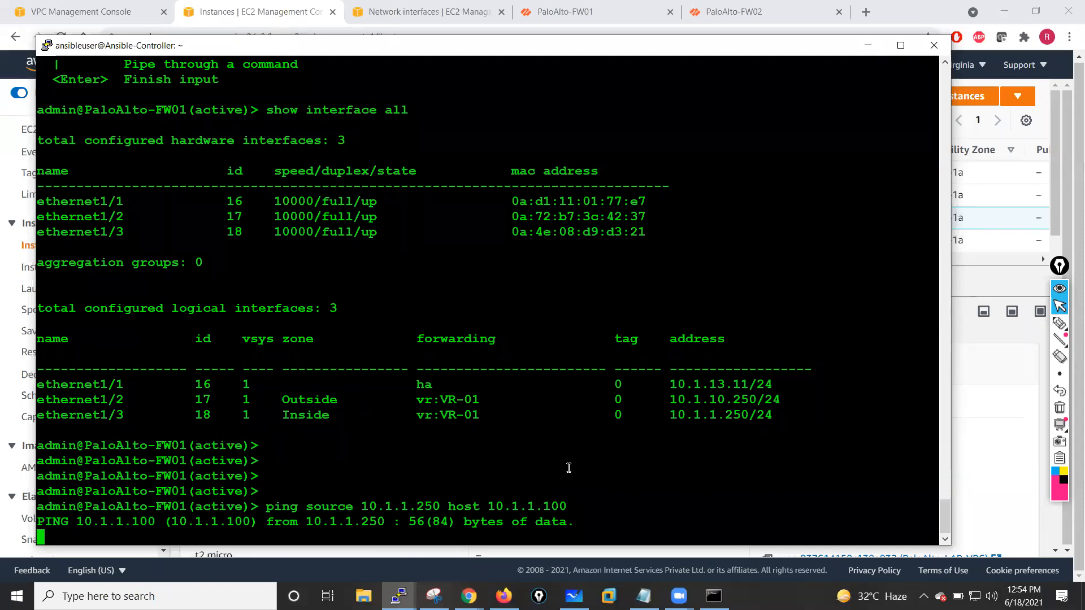
{"action": "key", "text": "ctrl+c"}
{"action": "key", "text": "Return"}
{"action": "key", "text": "Return"}
{"action": "key", "text": "Return"}
{"action": "key", "text": "Return"}
{"action": "key", "text": "Return"}
{"action": "key", "text": "Return"}
{"action": "key", "text": "Return"}
{"action": "key", "text": "Return"}
{"action": "key", "text": "Return"}
{"action": "key", "text": "Return"}
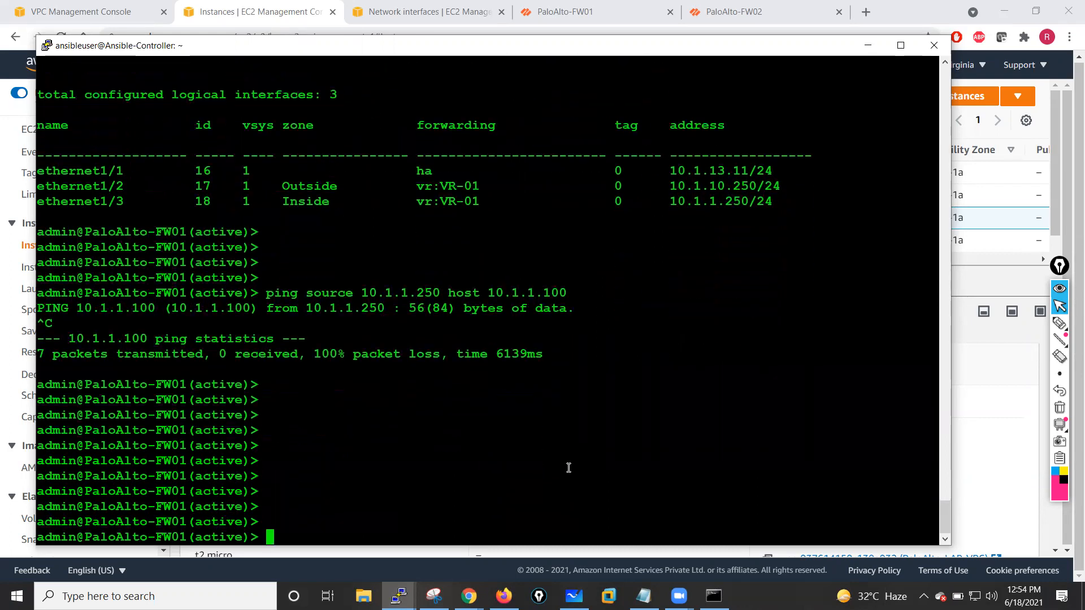
- Select the Jumphost instance in the EC2 console and copy its public IPv4 address
{"action": "left_click", "coordinate": [866, 47]}
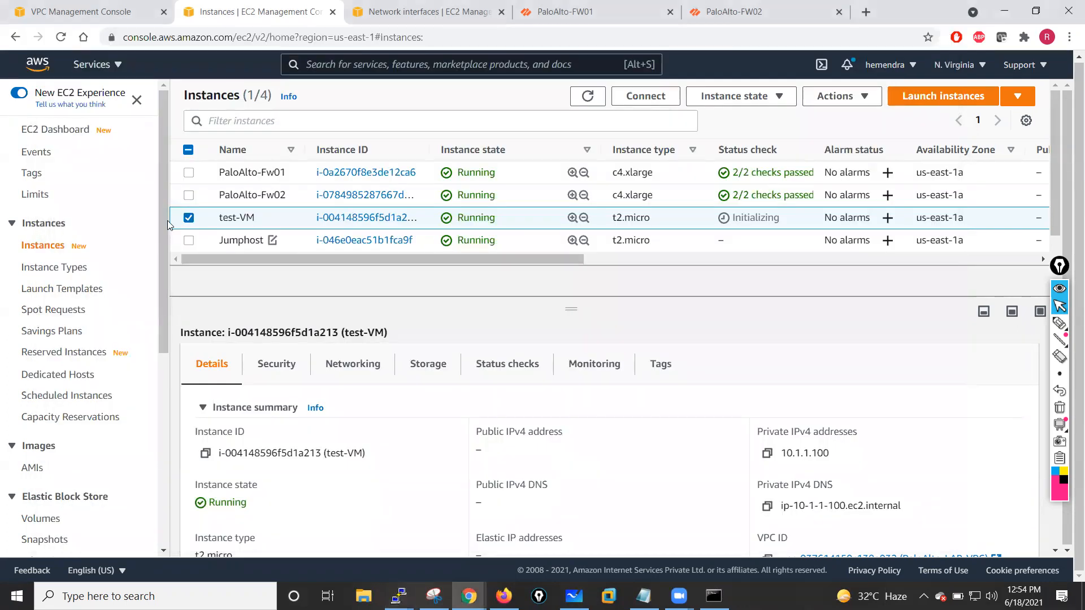
{"action": "left_click", "coordinate": [189, 218]}
{"action": "left_click", "coordinate": [189, 218]}
{"action": "left_click", "coordinate": [189, 219]}
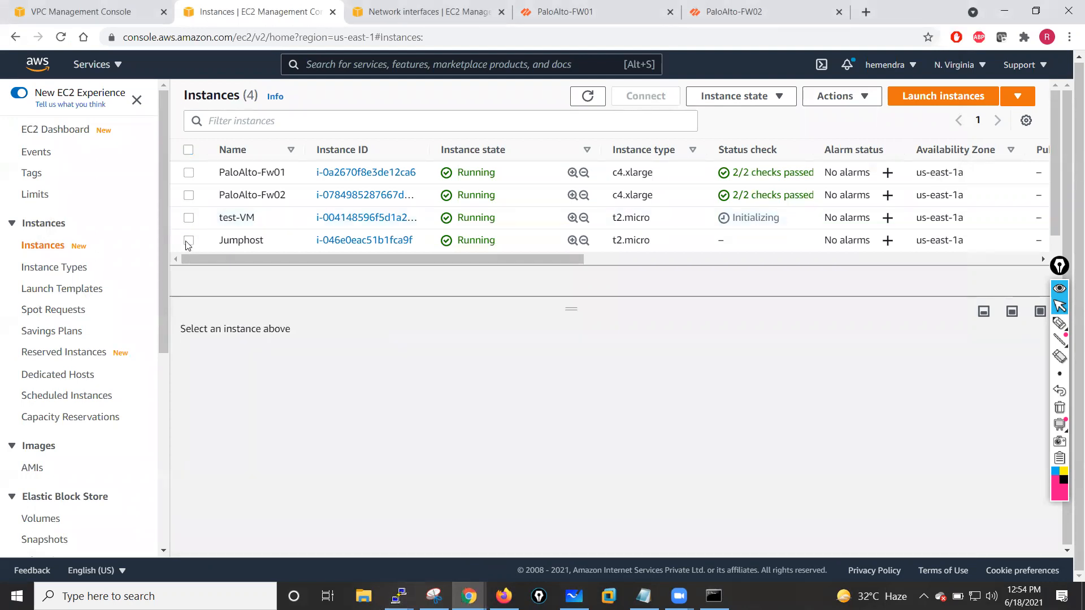
{"action": "left_click", "coordinate": [189, 240]}
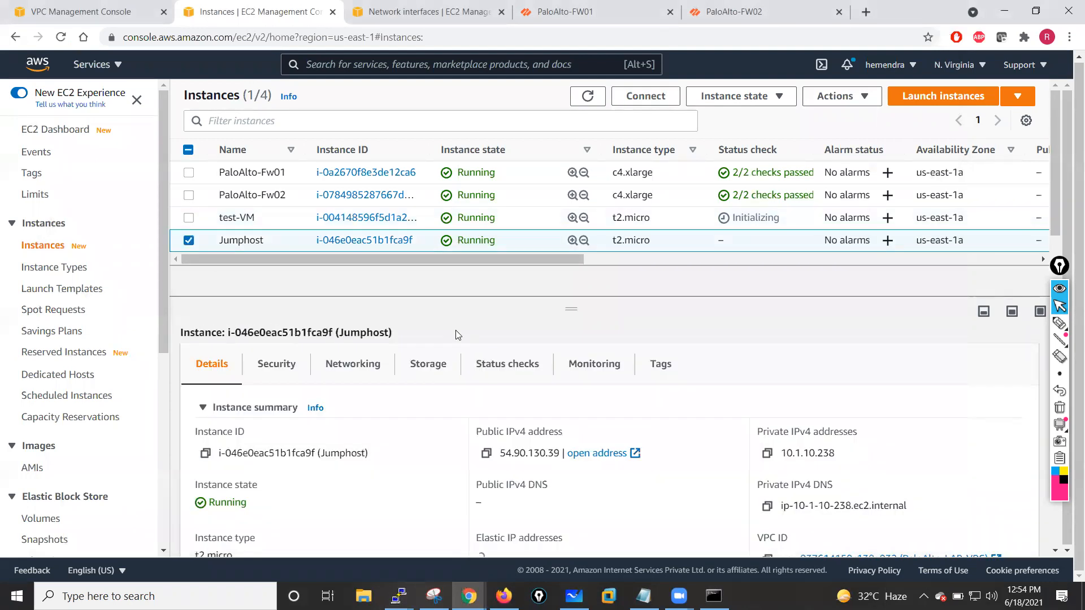
{"action": "left_click", "coordinate": [486, 455]}
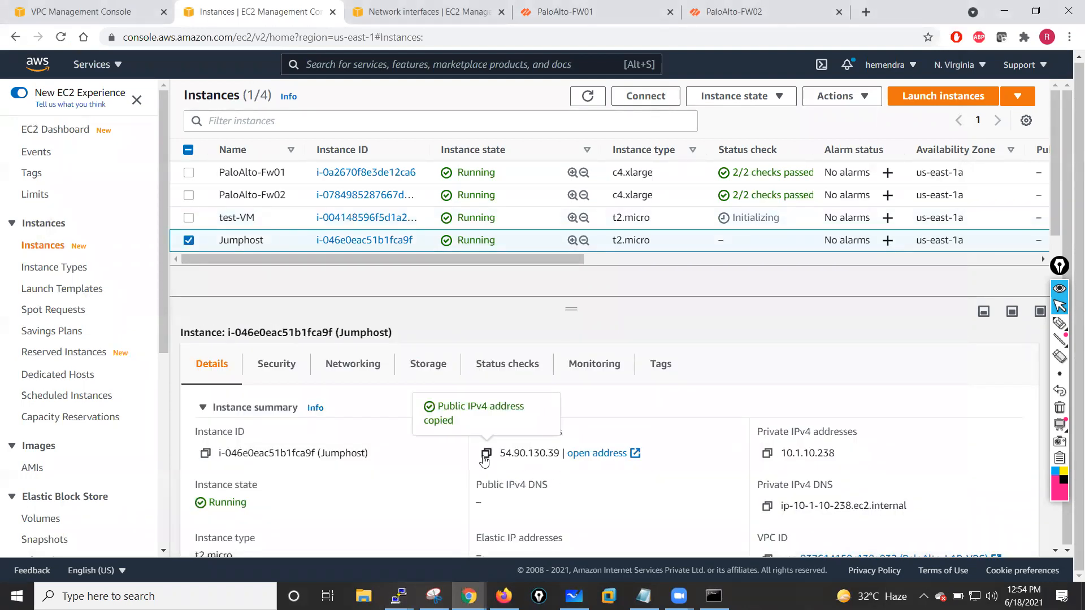
{"action": "left_click", "coordinate": [191, 233]}
{"action": "left_click", "coordinate": [189, 219]}
{"action": "left_click", "coordinate": [188, 219]}
{"action": "left_click", "coordinate": [189, 240]}
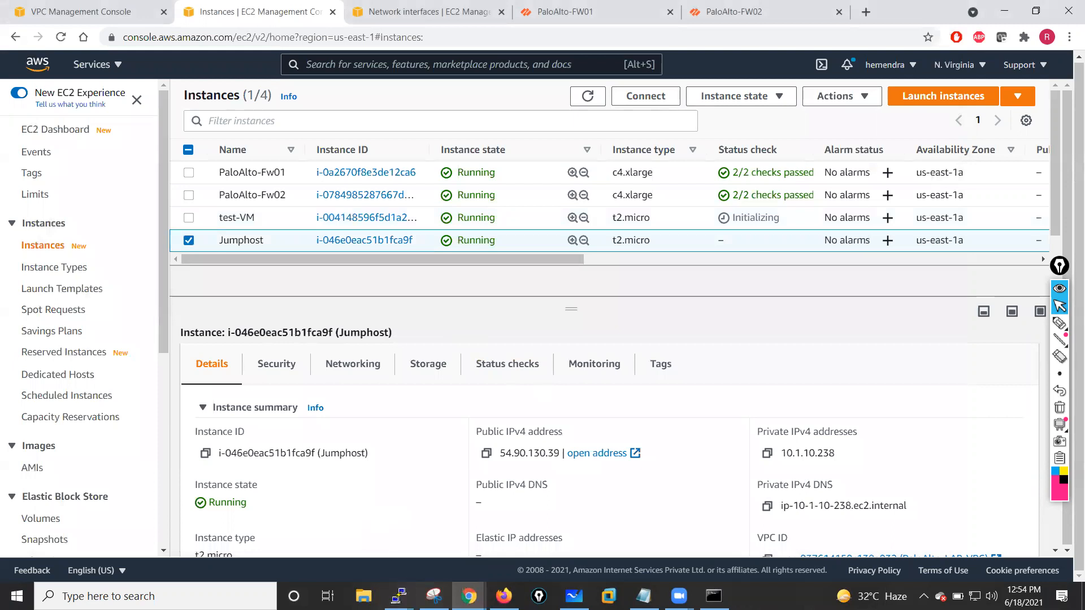
{"action": "mouse_move", "coordinate": [399, 596]}
{"action": "left_click", "coordinate": [475, 529]}
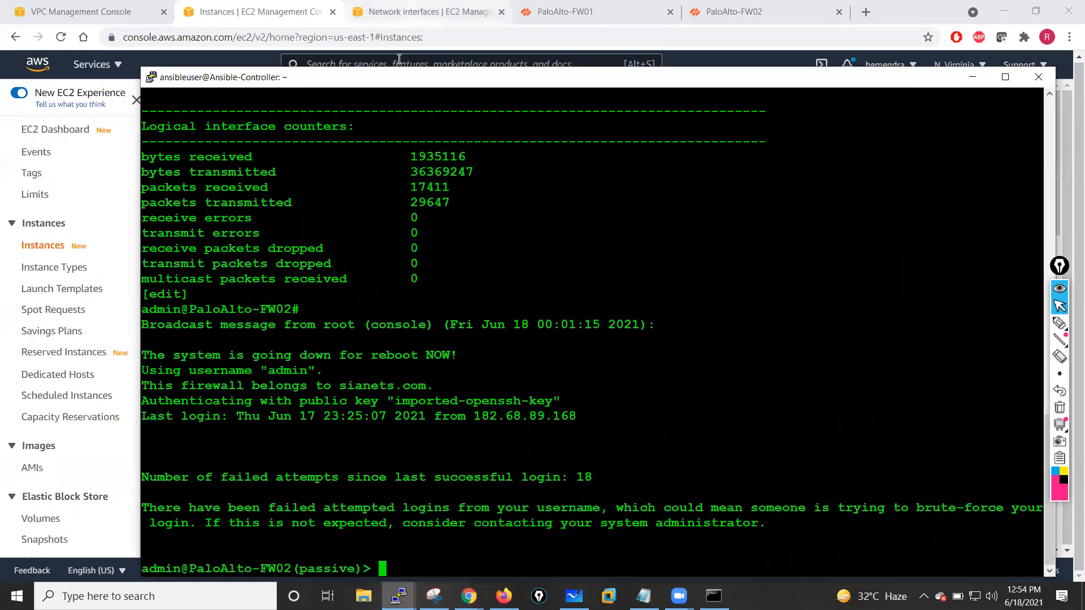
{"action": "right_click", "coordinate": [398, 74]}
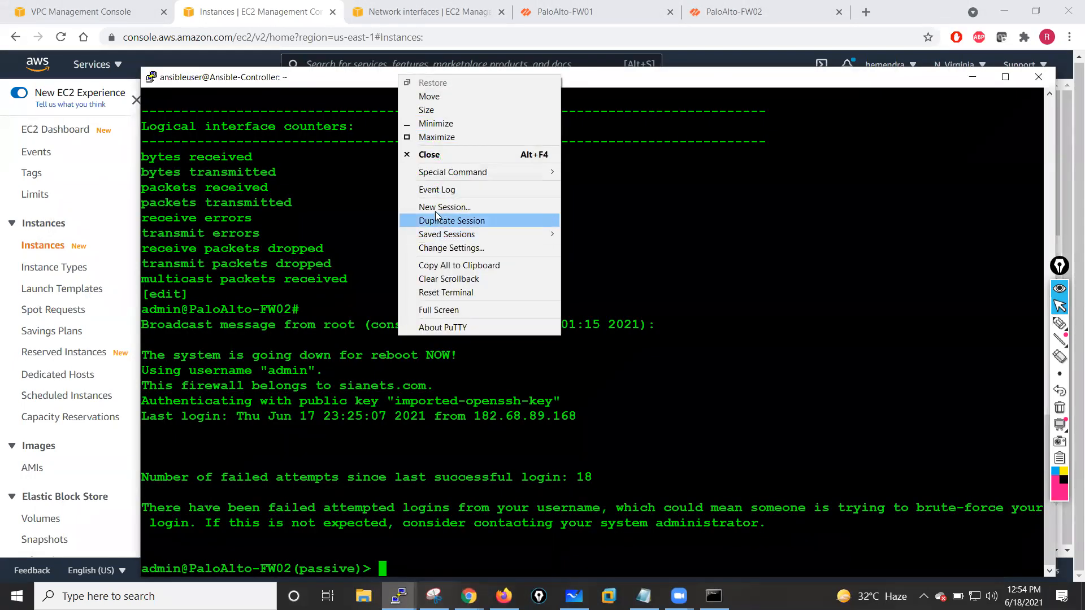
{"action": "left_click", "coordinate": [453, 206]}
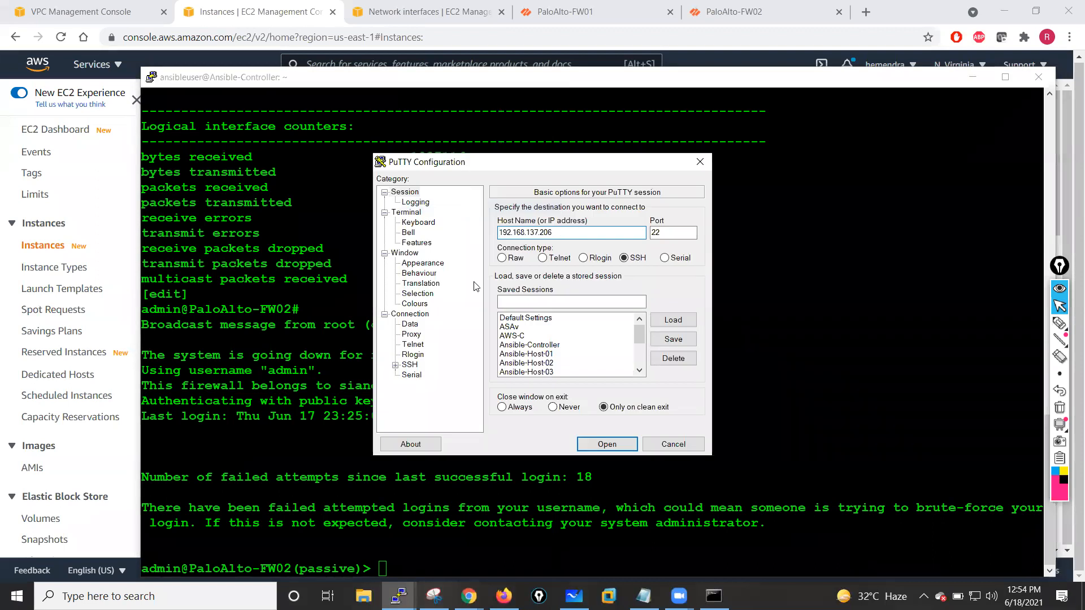
{"action": "left_click_drag", "start_coordinate": [642, 327], "coordinate": [641, 356]}
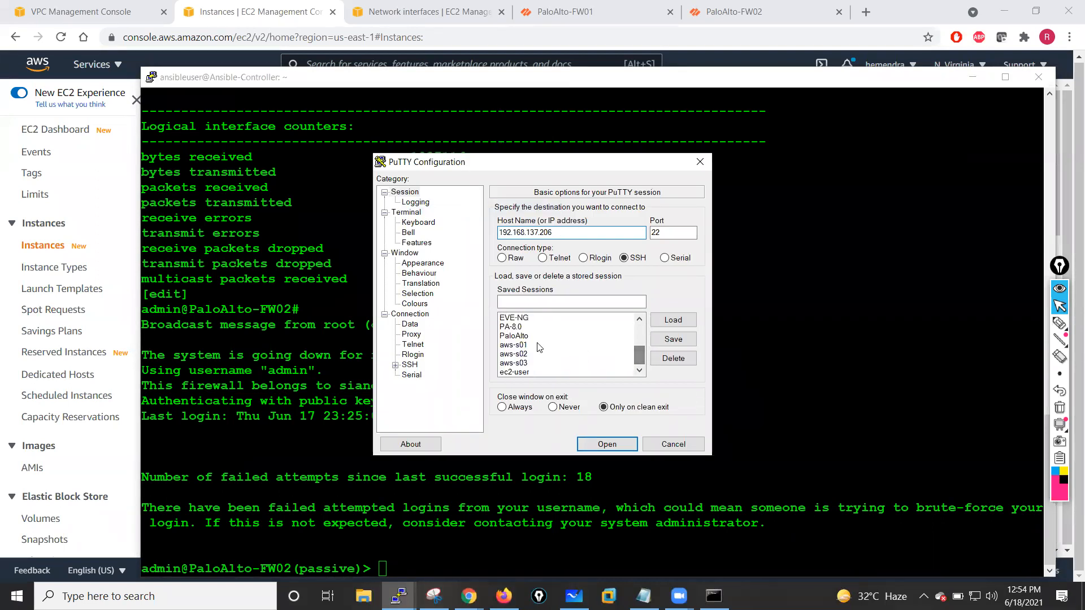
{"action": "left_click", "coordinate": [531, 372]}
{"action": "left_click", "coordinate": [660, 314]}
{"action": "left_click", "coordinate": [549, 231]}
{"action": "key", "text": "ctrl+v"}
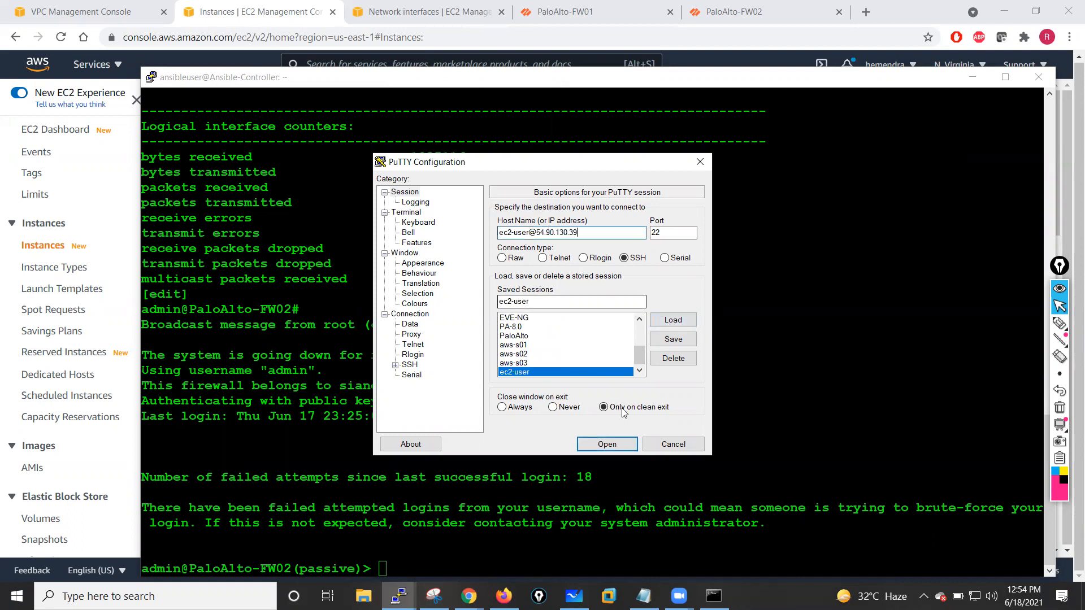
{"action": "left_click", "coordinate": [607, 445]}
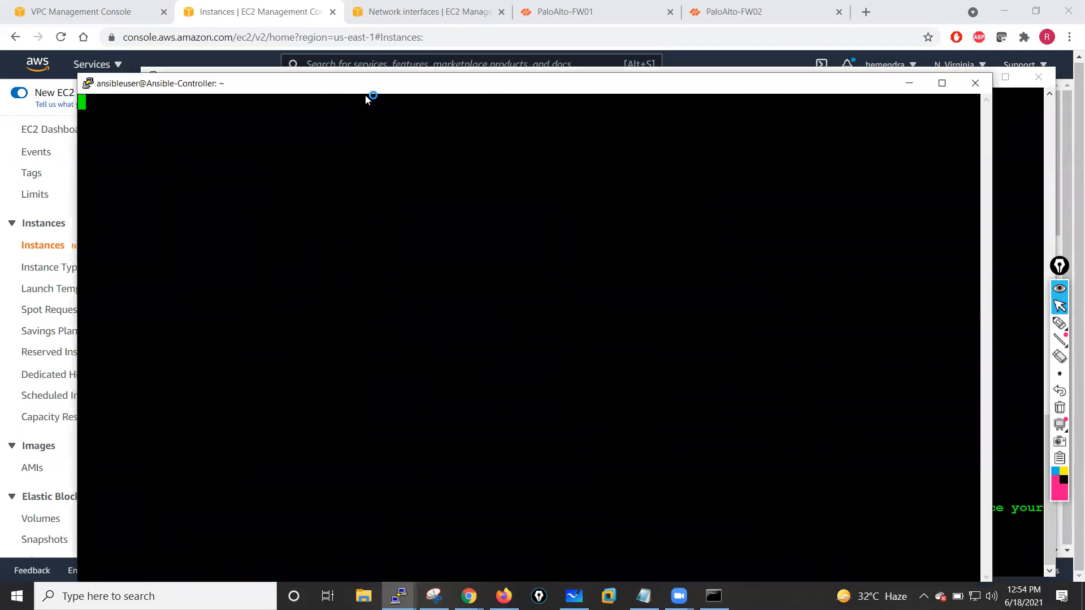
- Ping the test-VM at 10.1.1.100 from the Jumphost, then stop the ping
{"action": "left_click", "coordinate": [516, 393]}
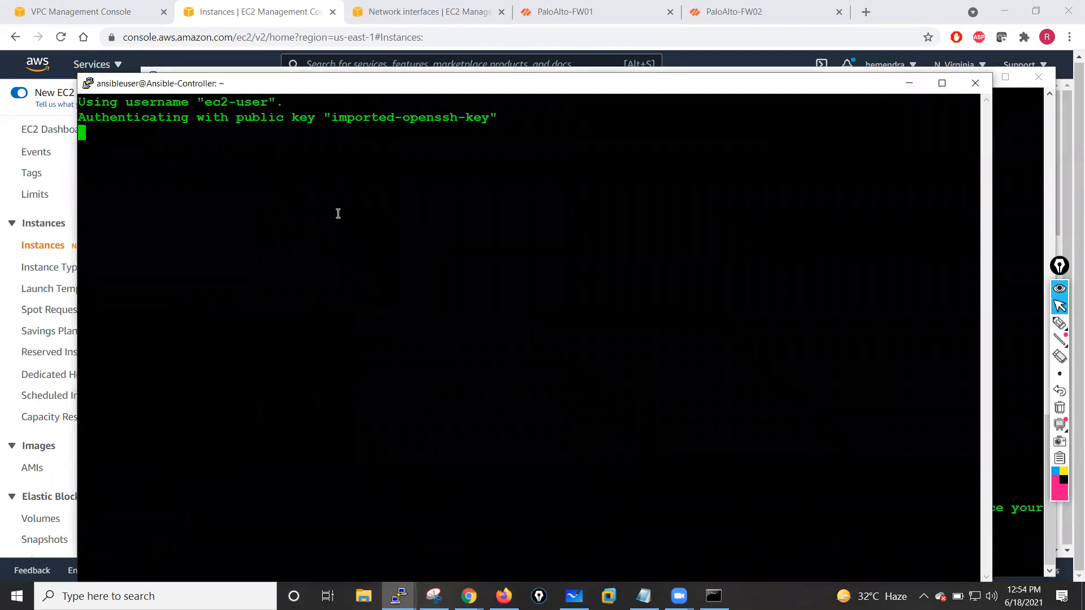
{"action": "key", "text": "Return"}
{"action": "key", "text": "Return"}
{"action": "key", "text": "Return"}
{"action": "key", "text": "Return"}
{"action": "key", "text": "Return"}
{"action": "key", "text": "Return"}
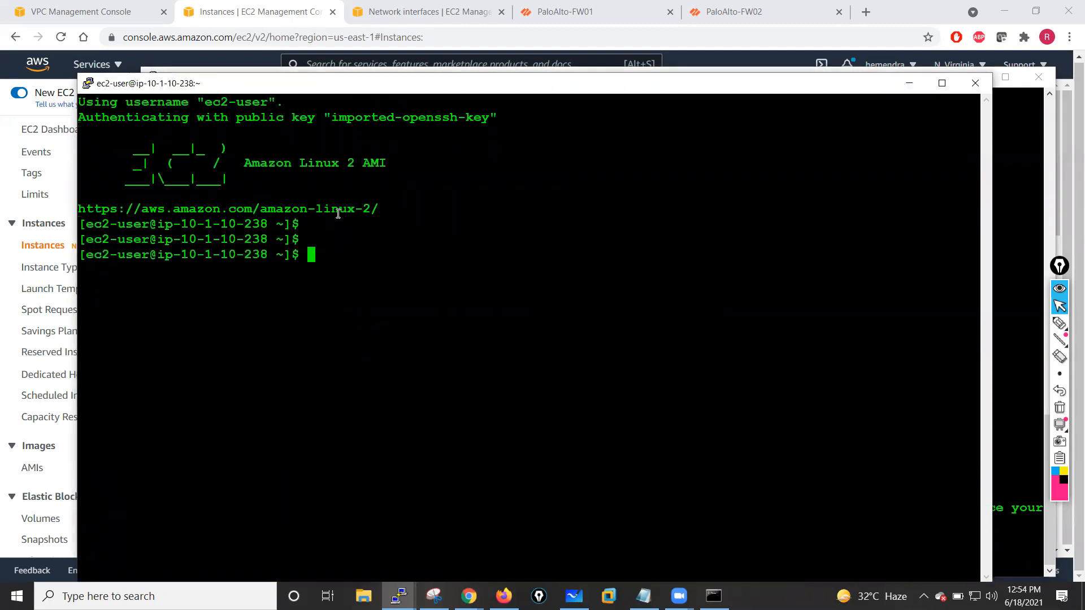
{"action": "left_click_drag", "start_coordinate": [435, 83], "coordinate": [399, 38]}
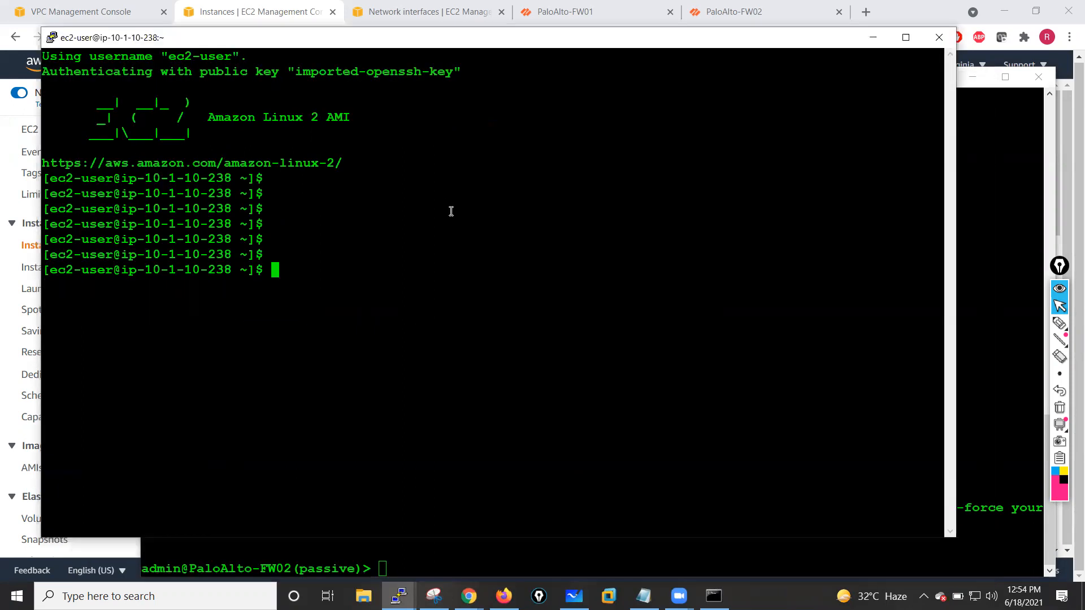
{"action": "key", "text": "Return"}
{"action": "key", "text": "Return"}
{"action": "key", "text": "Return"}
{"action": "key", "text": "Return"}
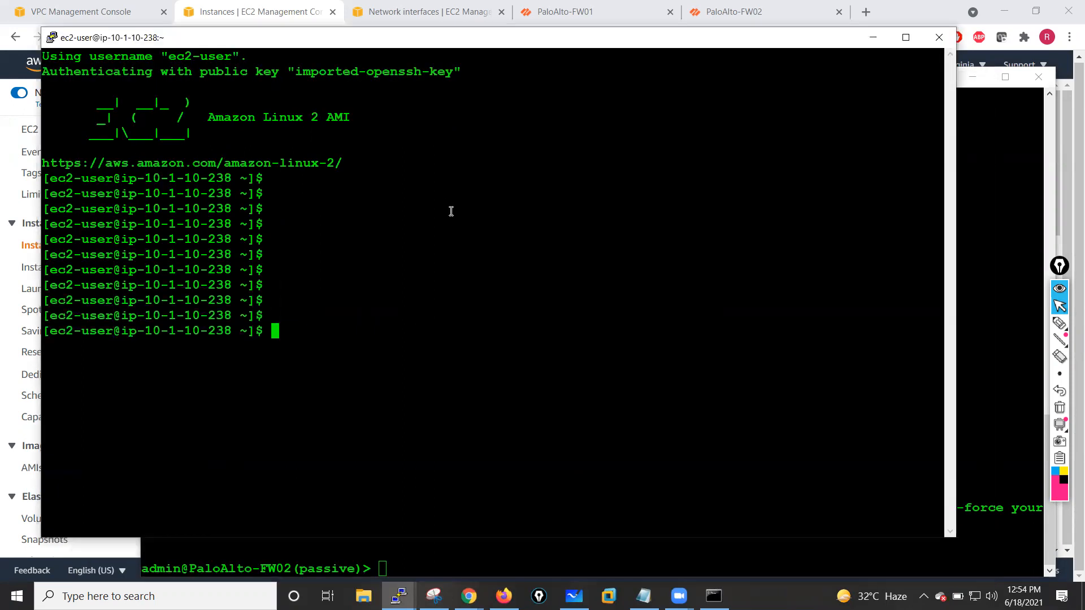
{"action": "type", "text": "ping 10.1"}
{"action": "type", "text": ".1.1.100"}
{"action": "key", "text": "Return"}
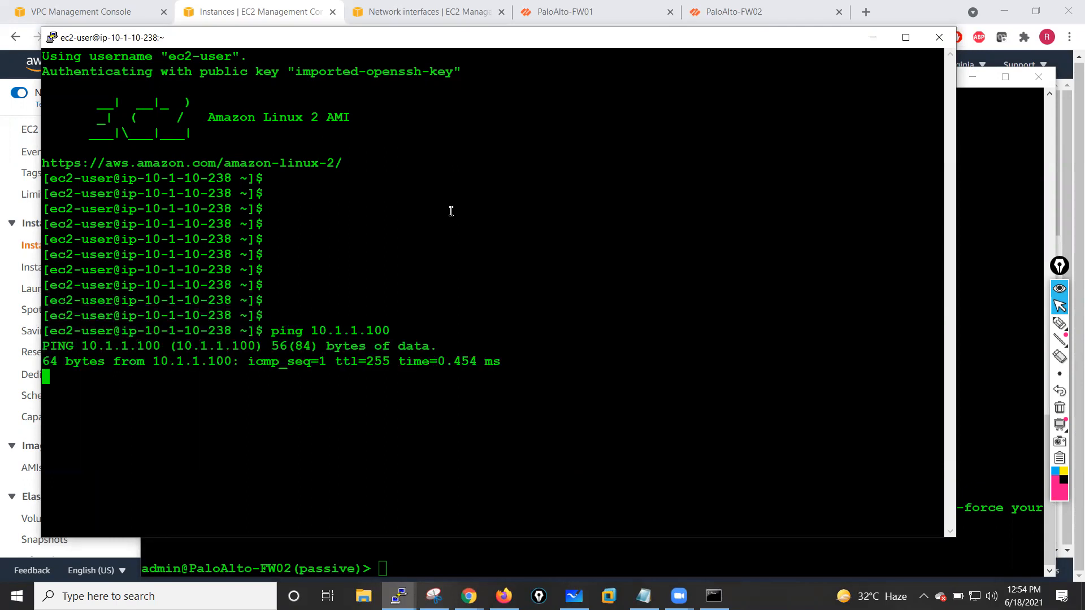
{"action": "key", "text": "ctrl+c"}
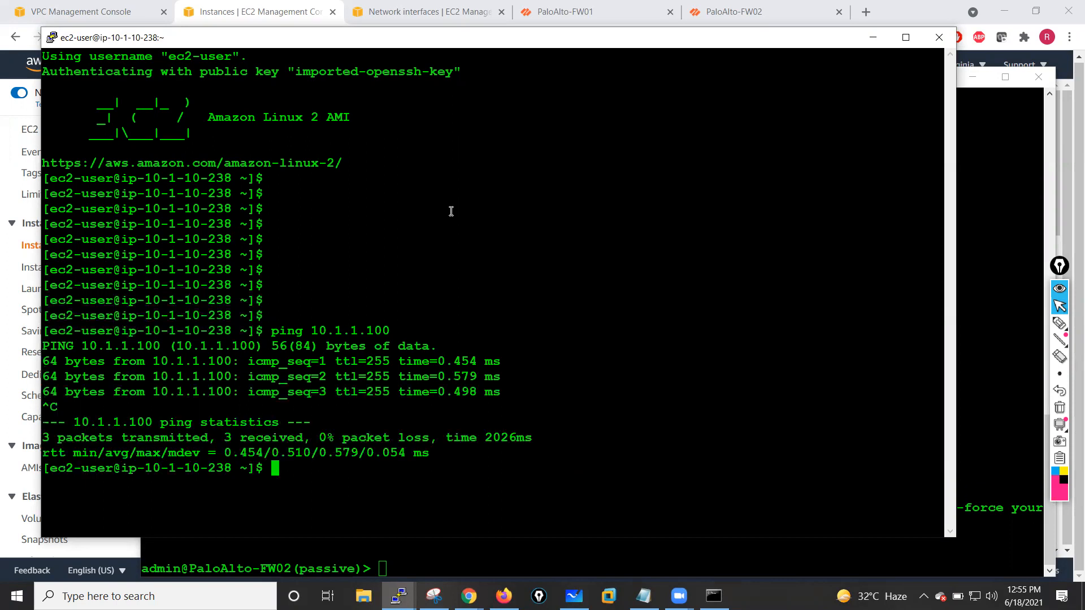
- Ping the firewall's inside interface at 10.1.1.250 from the Jumphost, then stop the ping
{"action": "key", "text": "Return"}
{"action": "key", "text": "Return"}
{"action": "key", "text": "Return"}
{"action": "type", "text": "ping "}
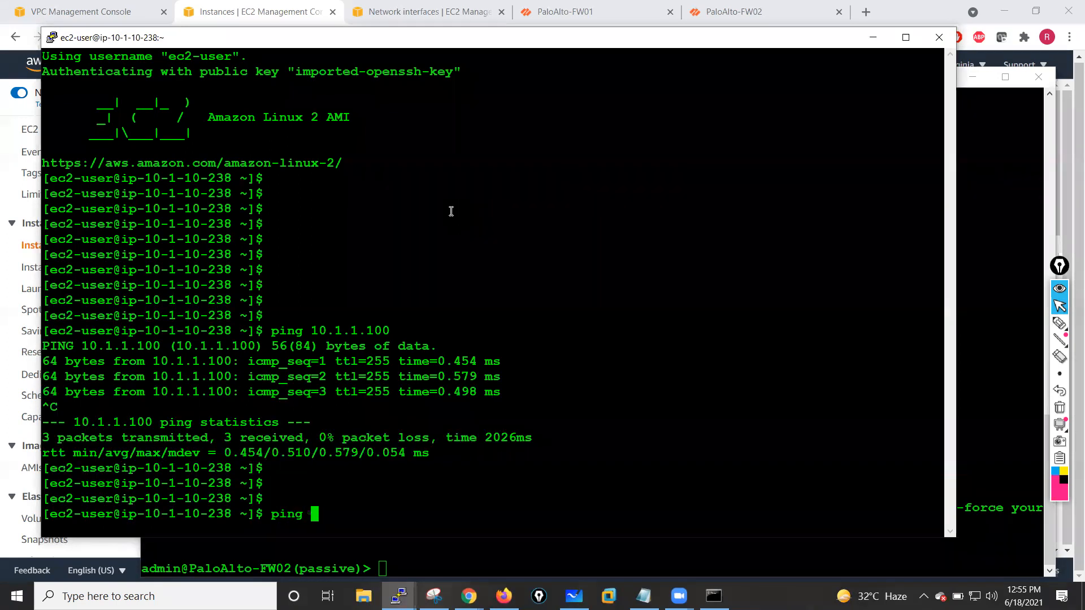
{"action": "type", "text": "10.1.1.250"}
{"action": "key", "text": "Return"}
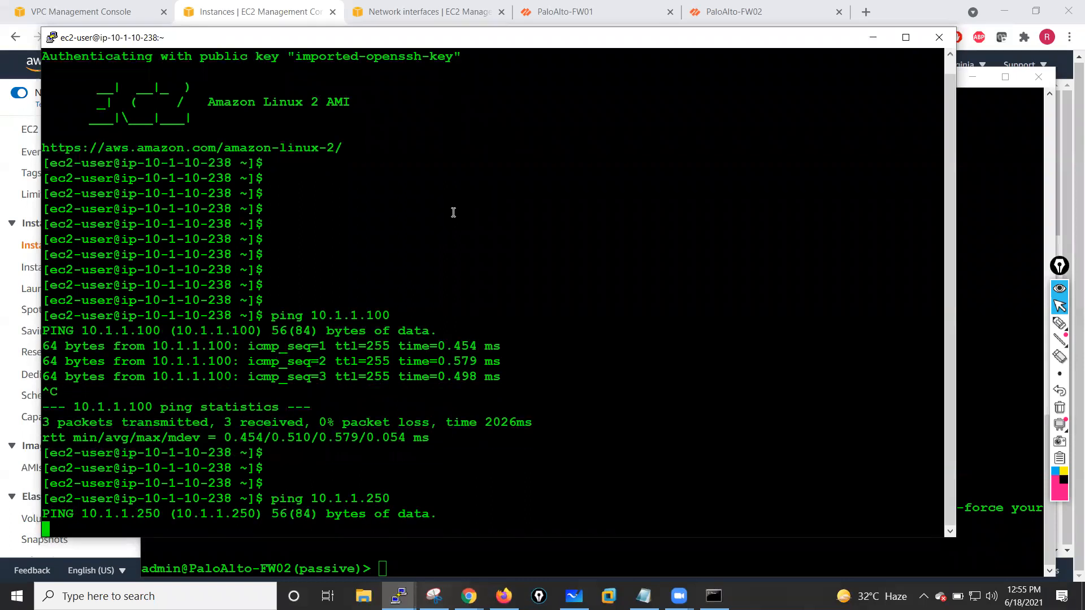
{"action": "key", "text": "ctrl+c"}
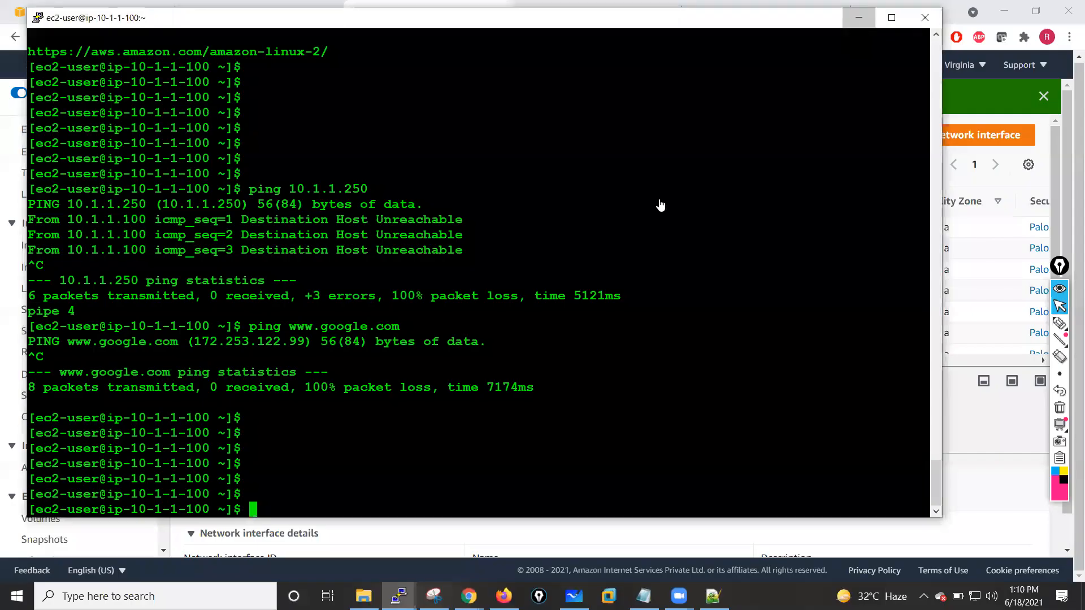
- On PaloAlto-FW01, create an interface management profile named MGMT allowing HTTPS, SSH and Ping, and assign it to ethernet1/3
{"action": "key", "text": "alt+Tab"}
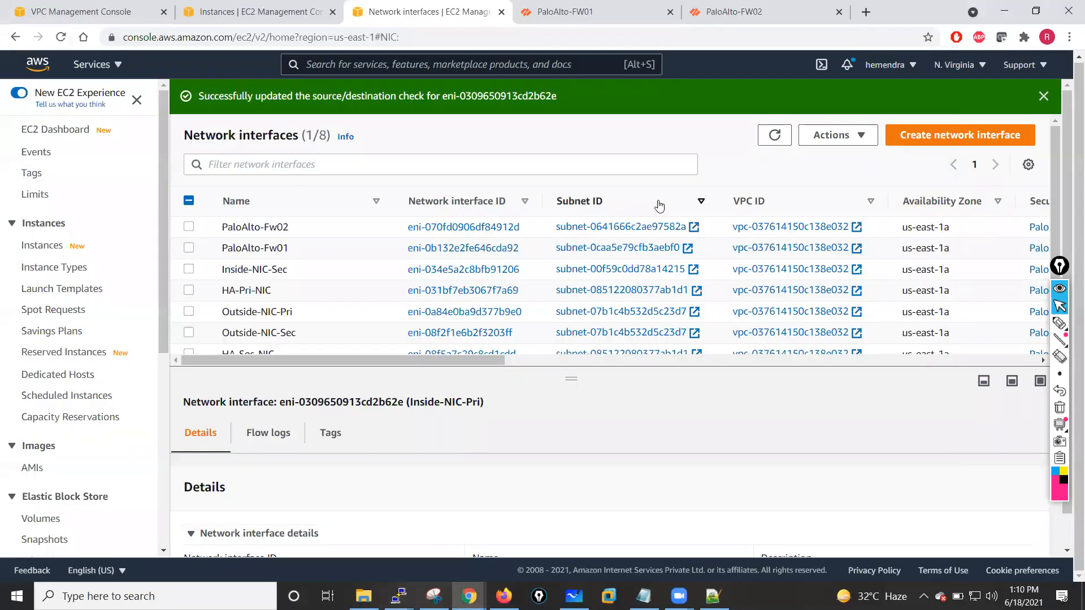
{"action": "left_click", "coordinate": [569, 7]}
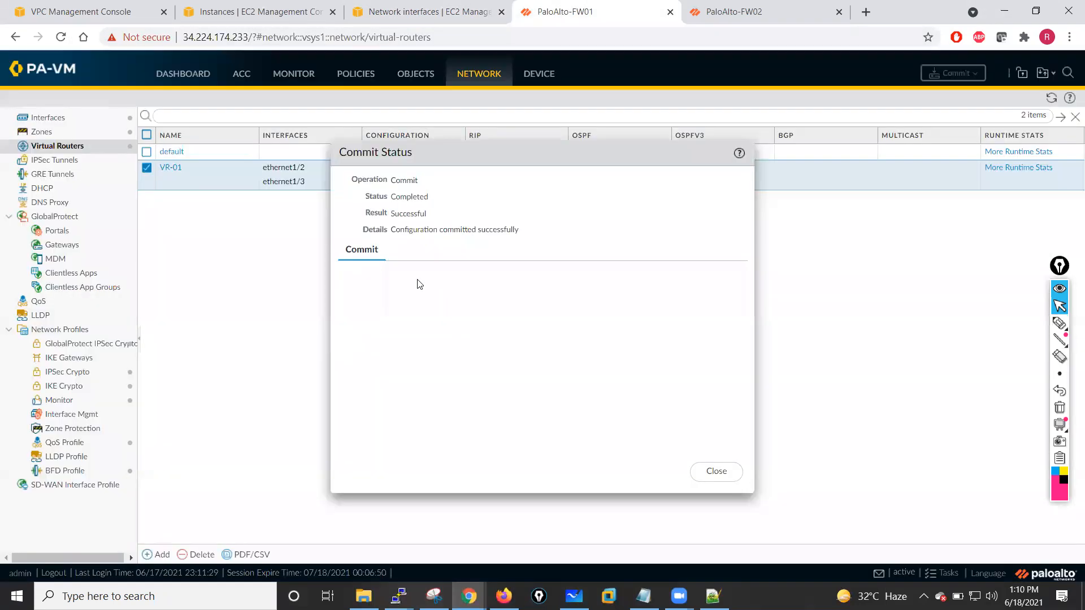
{"action": "left_click", "coordinate": [709, 474]}
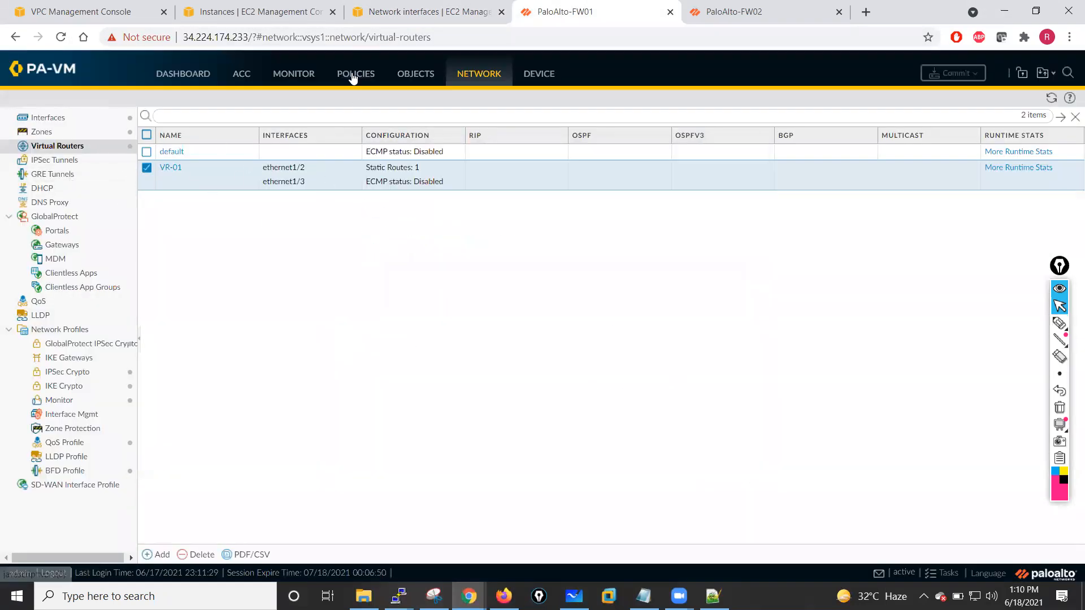
{"action": "left_click", "coordinate": [468, 79]}
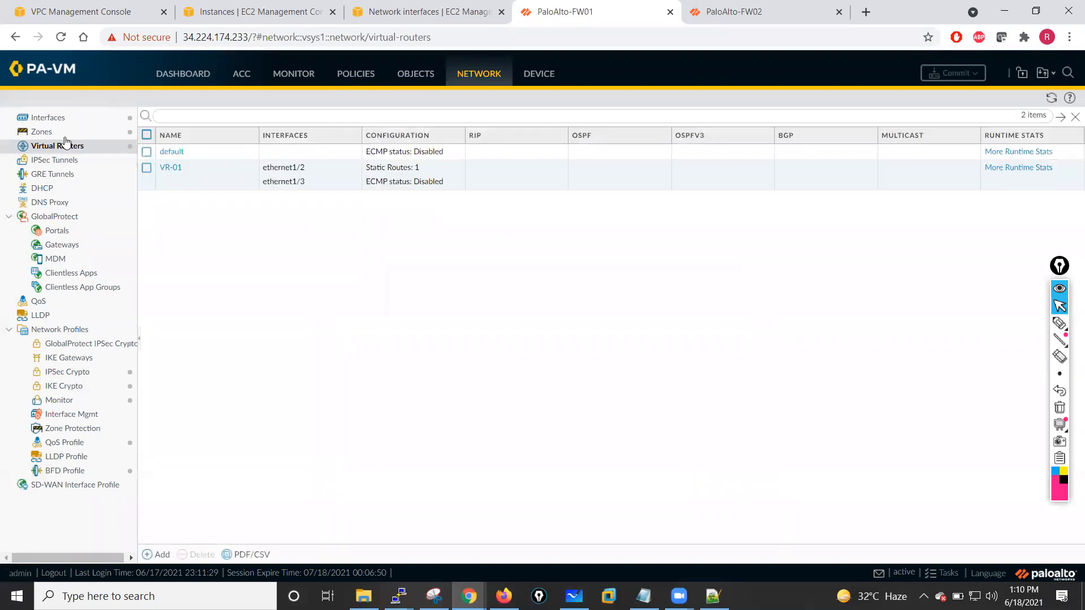
{"action": "left_click", "coordinate": [59, 121]}
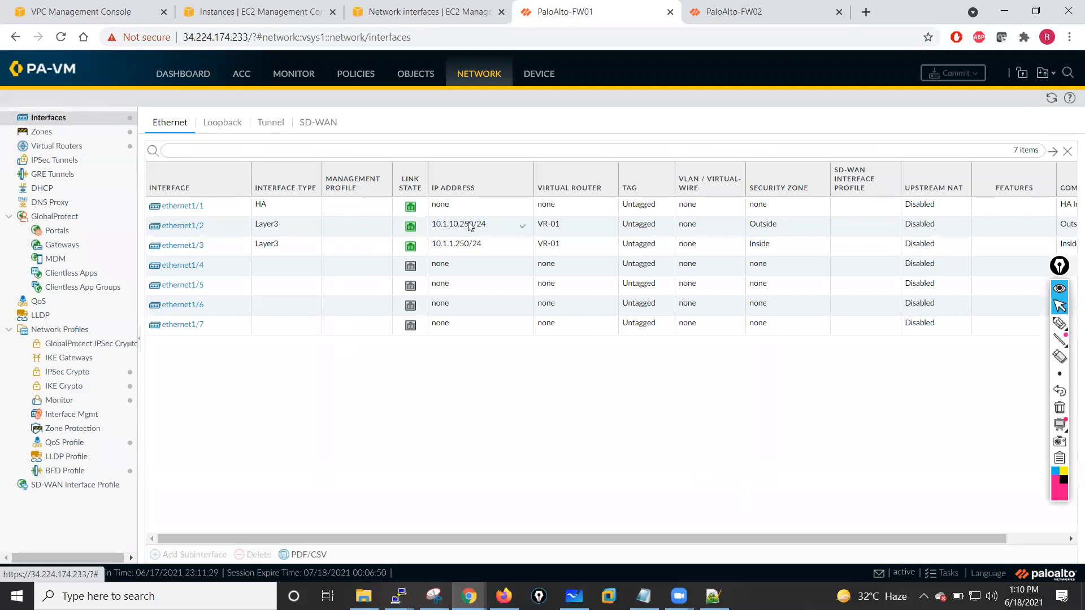
{"action": "left_click", "coordinate": [184, 247]}
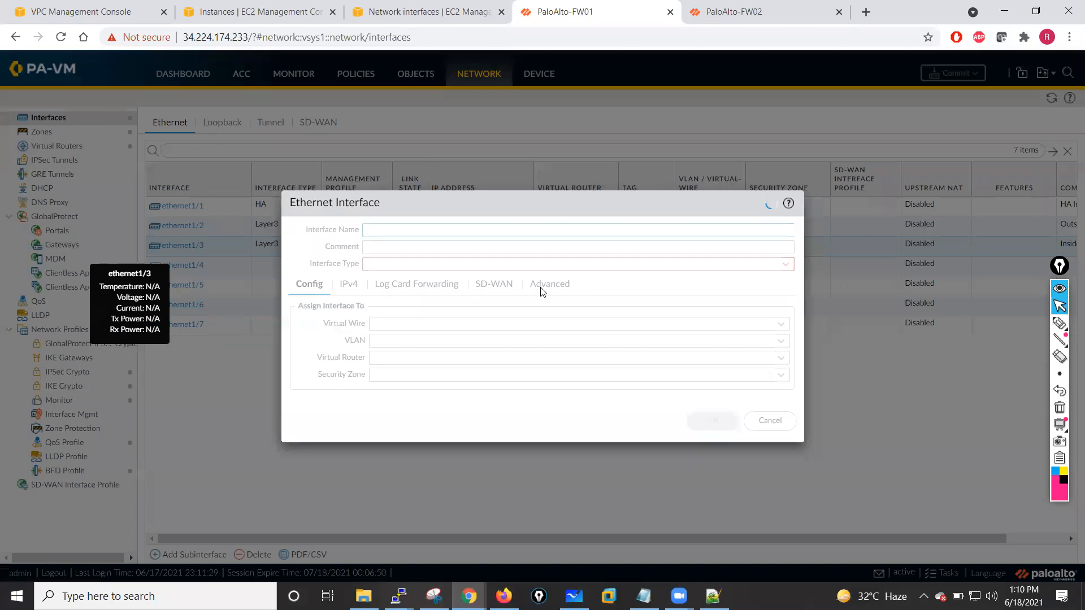
{"action": "left_click", "coordinate": [486, 301]}
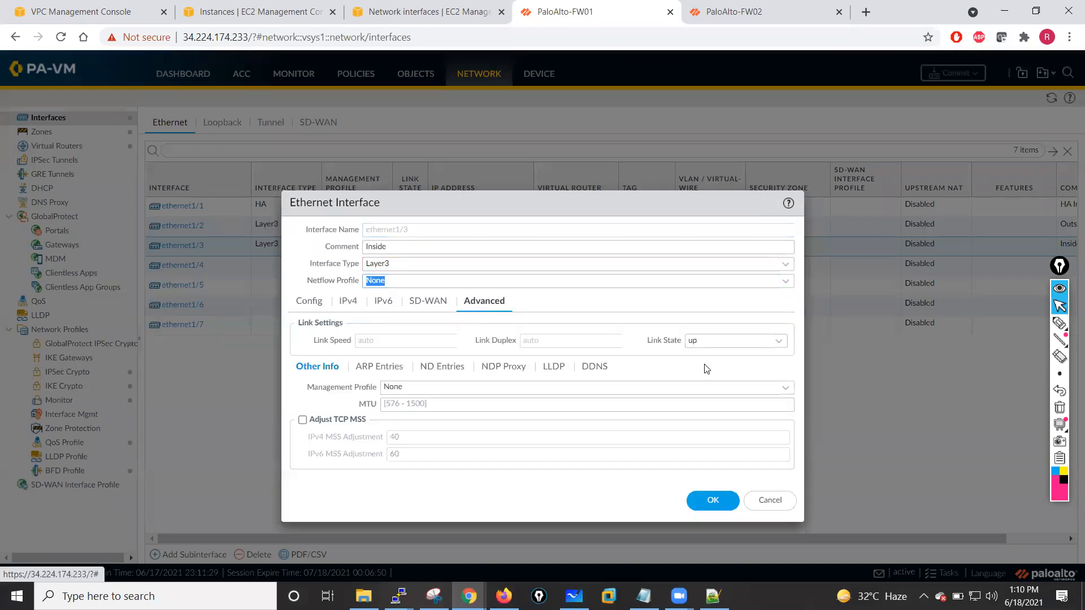
{"action": "left_click", "coordinate": [786, 388]}
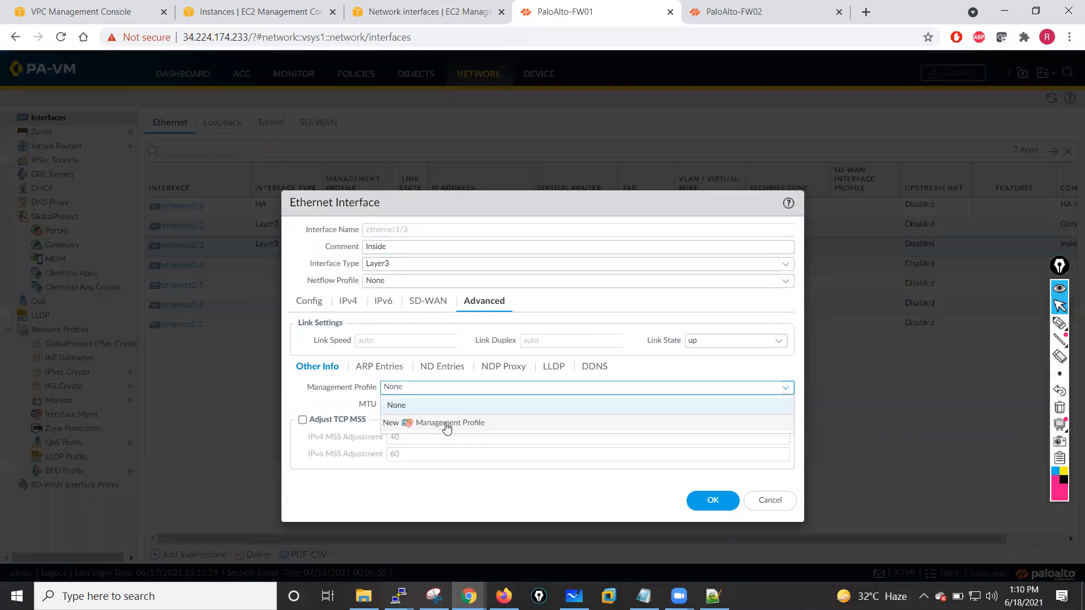
{"action": "left_click", "coordinate": [448, 426]}
{"action": "left_click", "coordinate": [350, 220]}
{"action": "left_click", "coordinate": [351, 251]}
{"action": "left_click", "coordinate": [350, 288]}
{"action": "left_click", "coordinate": [428, 175]}
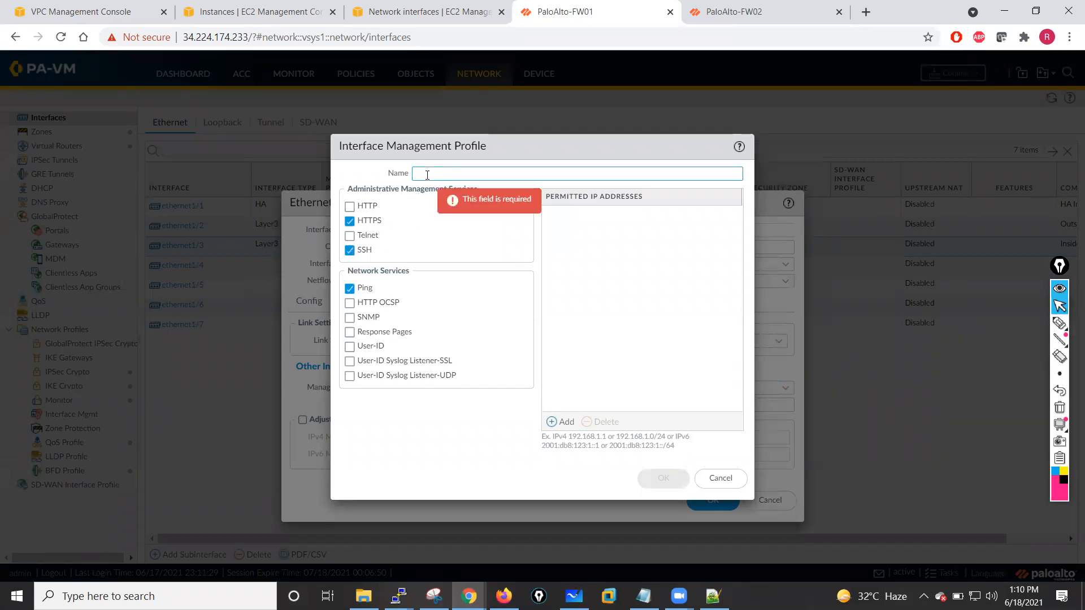
{"action": "type", "text": "MGMT"}
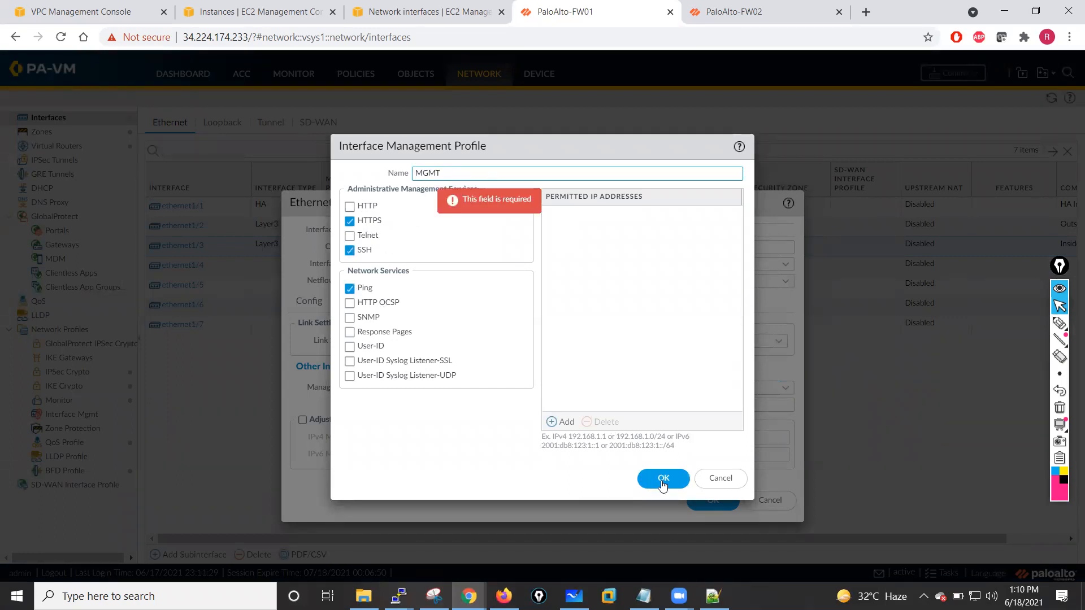
{"action": "left_click", "coordinate": [665, 482]}
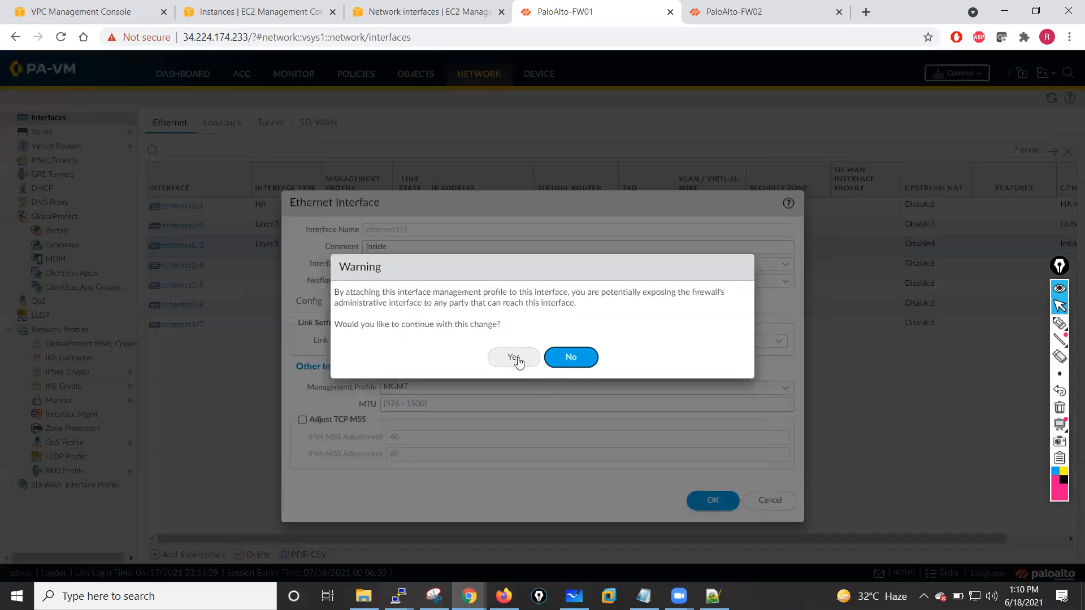
{"action": "left_click", "coordinate": [516, 358]}
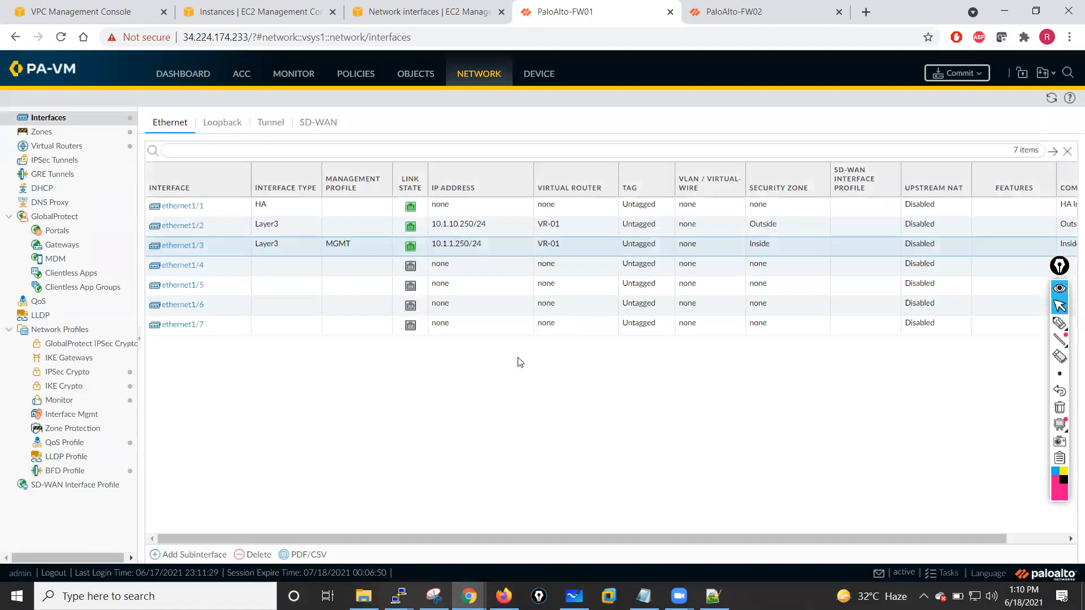
- Assign the MGMT management profile to the Outside interface ethernet1/2
{"action": "left_click", "coordinate": [191, 229]}
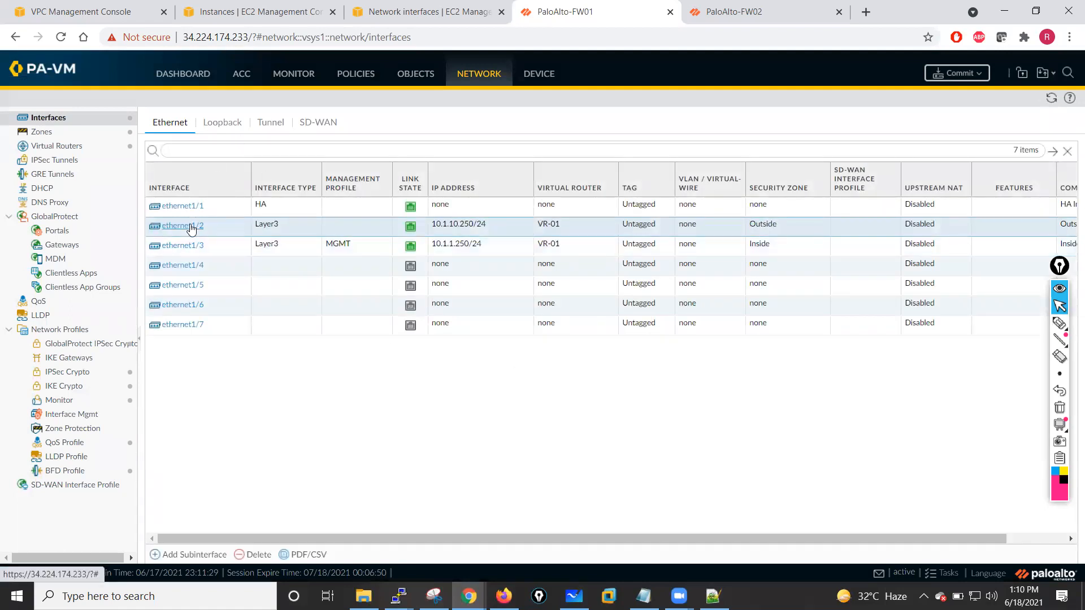
{"action": "left_click", "coordinate": [191, 228]}
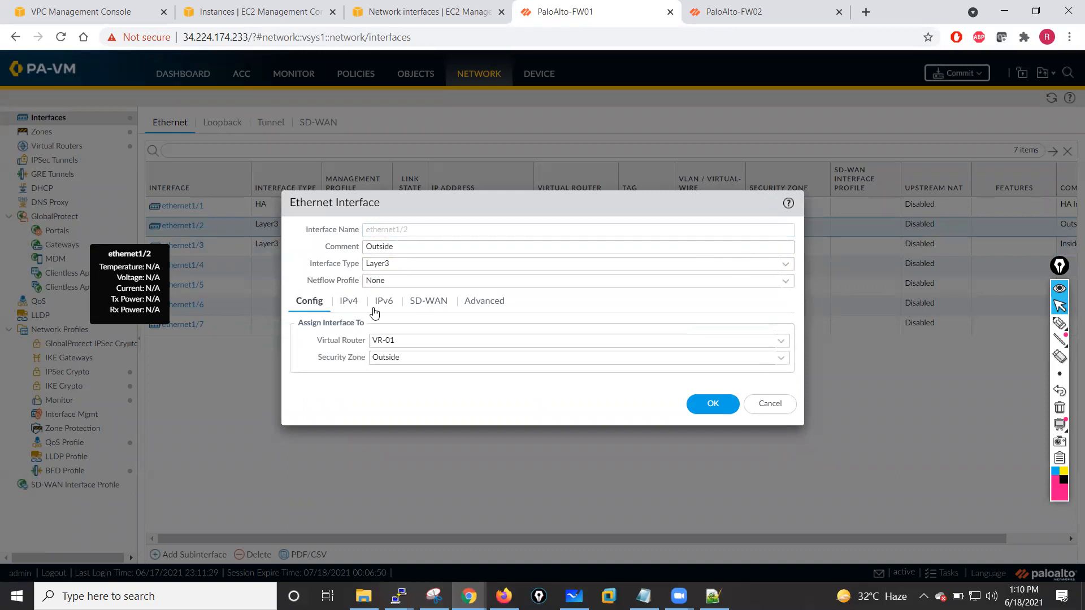
{"action": "left_click", "coordinate": [485, 301]}
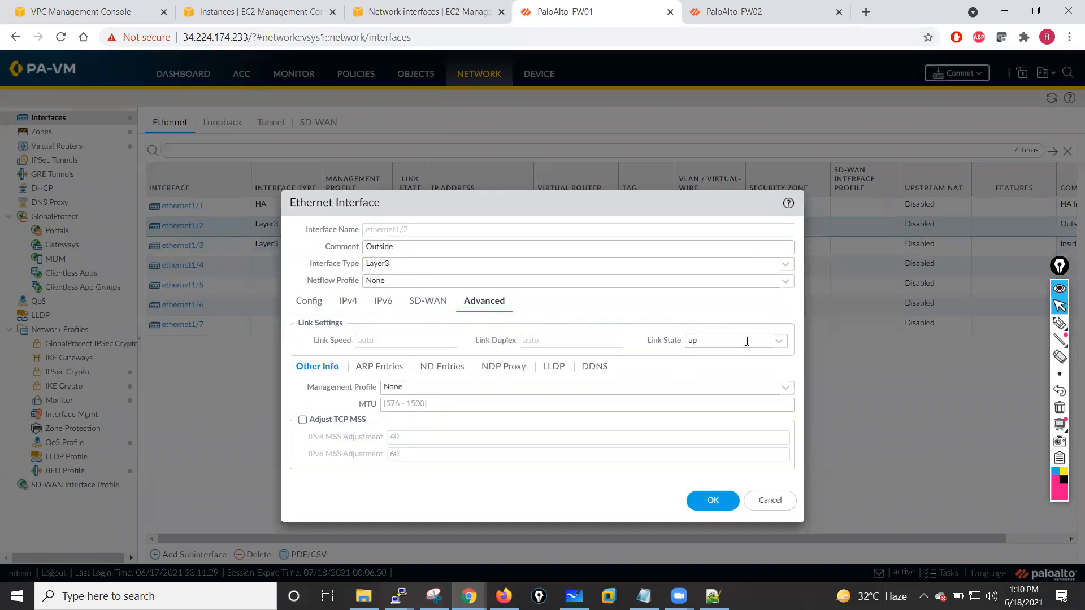
{"action": "left_click", "coordinate": [784, 390]}
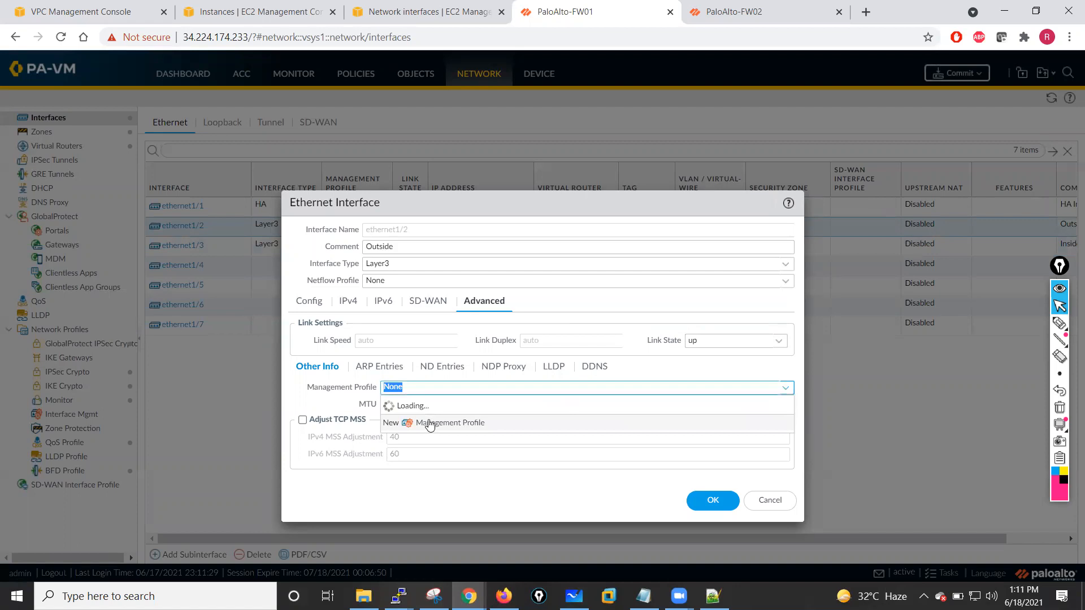
{"action": "left_click", "coordinate": [400, 422]}
{"action": "left_click", "coordinate": [705, 498]}
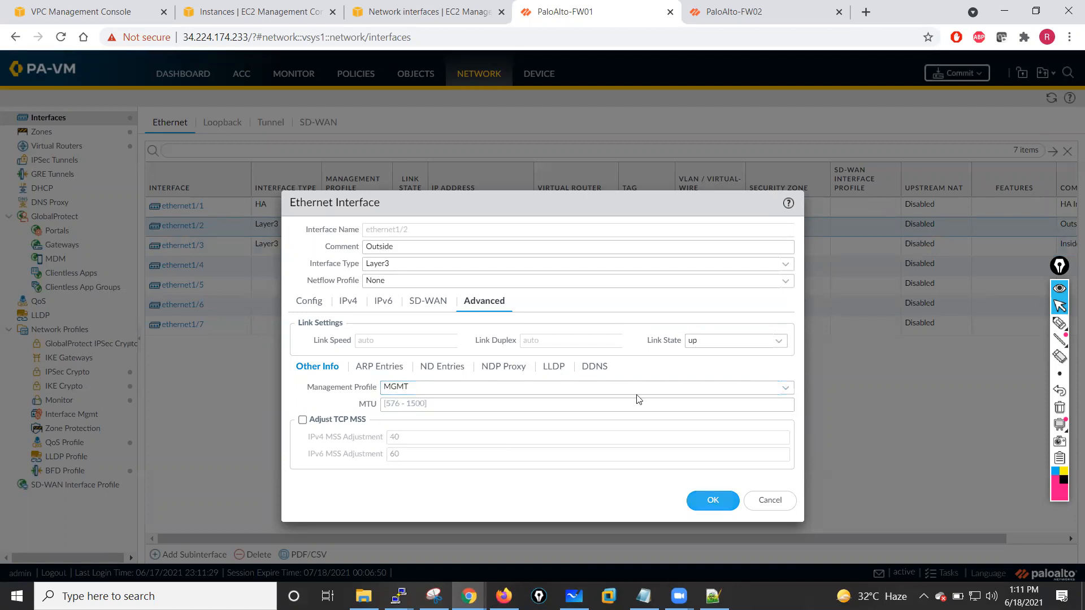
{"action": "left_click", "coordinate": [515, 357]}
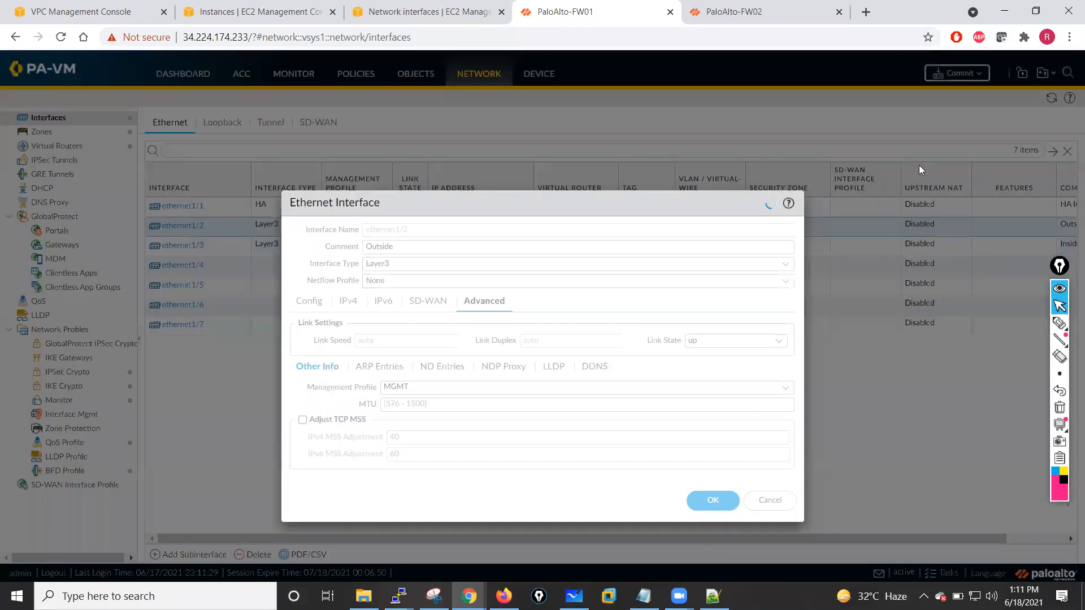
- Commit all configuration changes on PaloAlto-FW01
{"action": "left_click", "coordinate": [971, 74]}
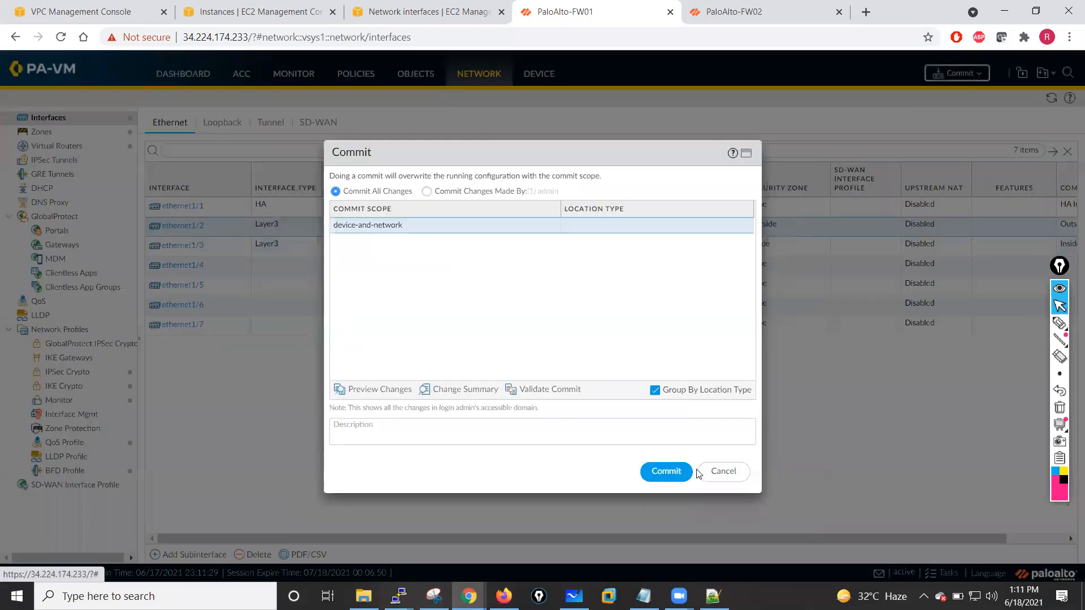
{"action": "left_click", "coordinate": [673, 475]}
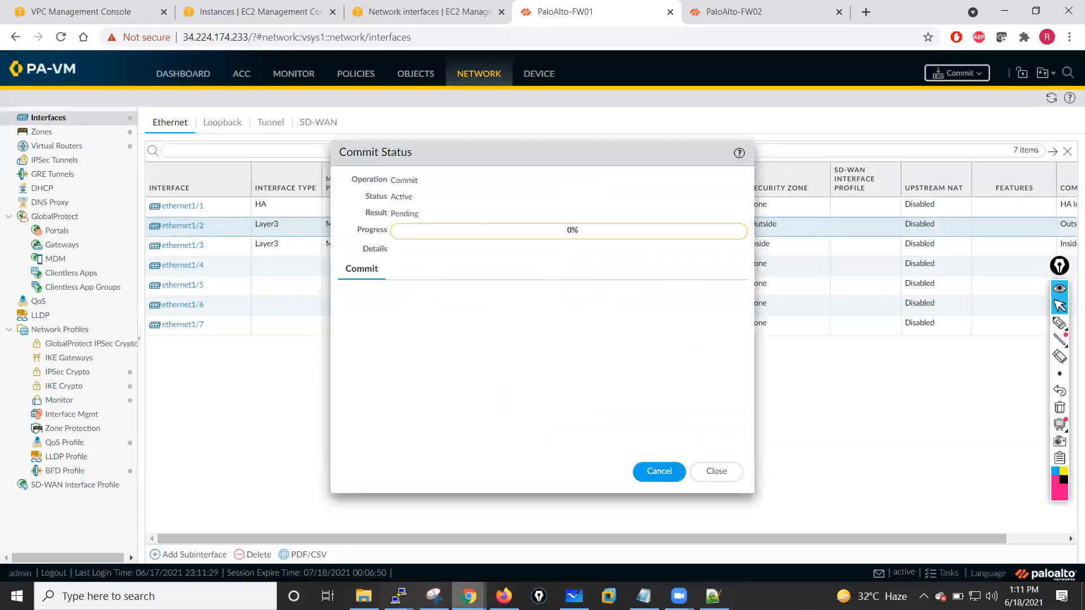
{"action": "mouse_move", "coordinate": [471, 591]}
- Refresh the EC2 instance list and check the Jumphost's and test-VM's status and private IPv4 addresses
{"action": "left_click", "coordinate": [215, 13]}
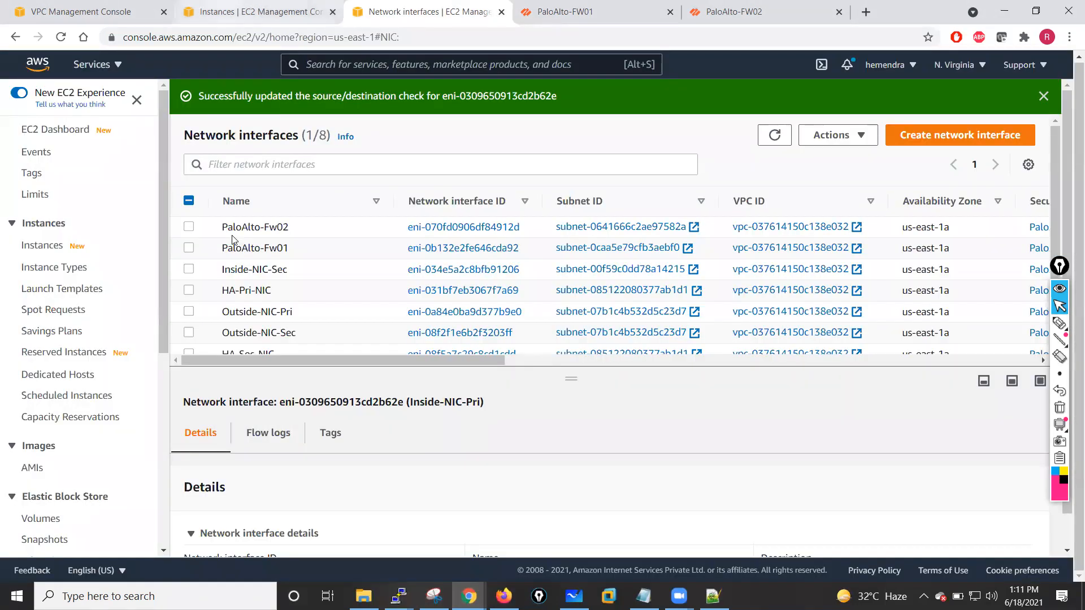
{"action": "left_click", "coordinate": [188, 241]}
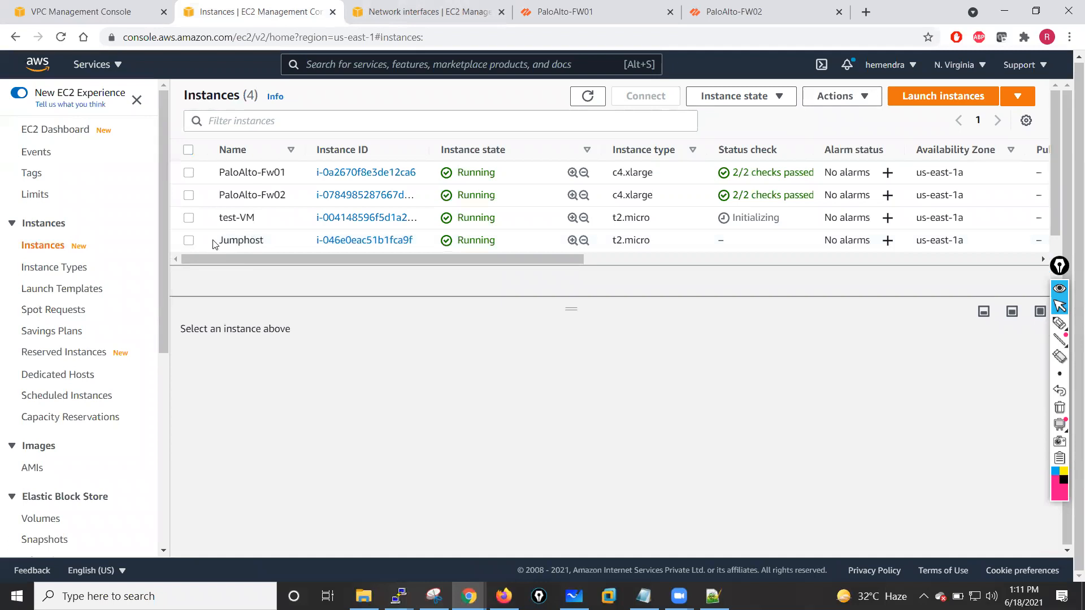
{"action": "left_click", "coordinate": [254, 242]}
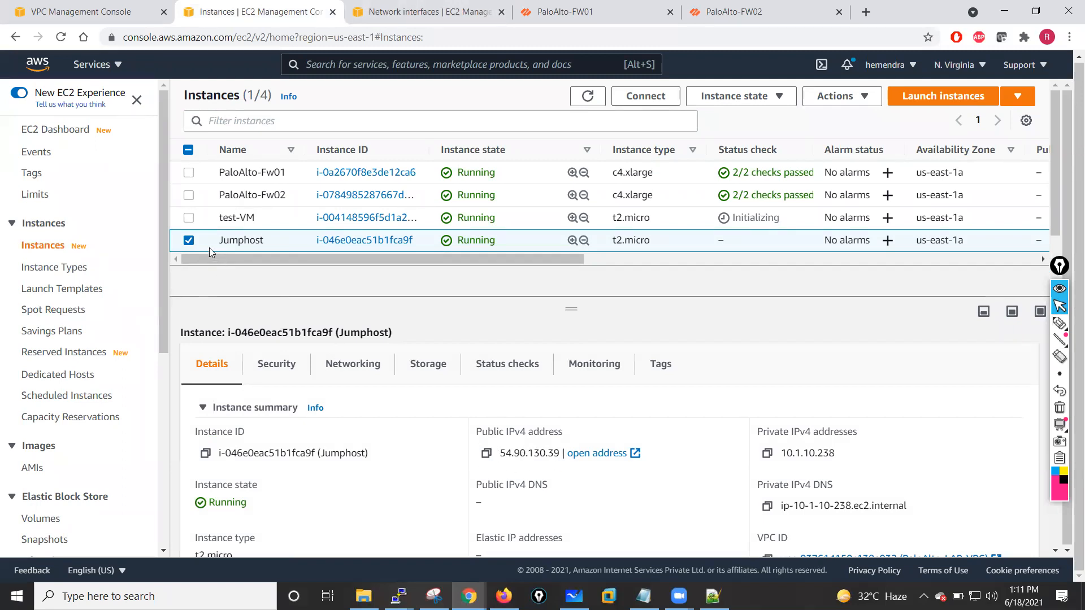
{"action": "left_click", "coordinate": [189, 242]}
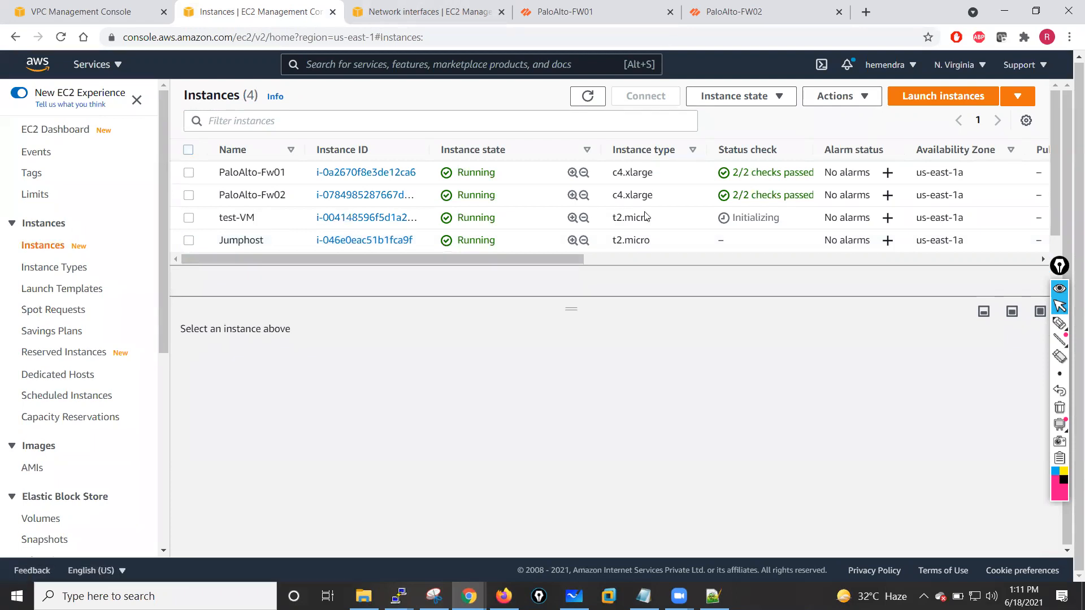
{"action": "left_click", "coordinate": [588, 96]}
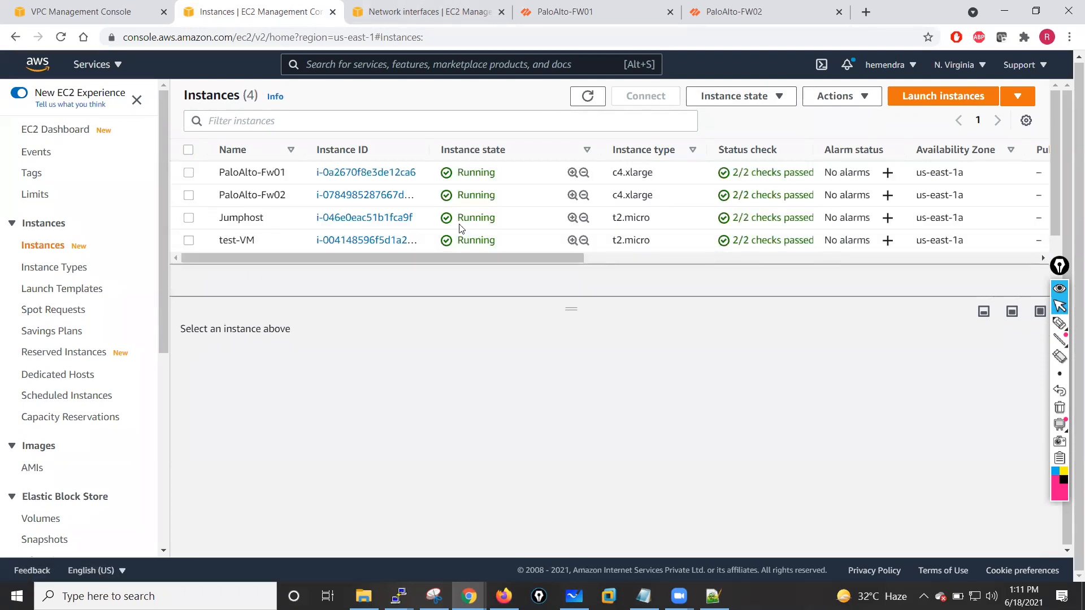
{"action": "left_click", "coordinate": [189, 218]}
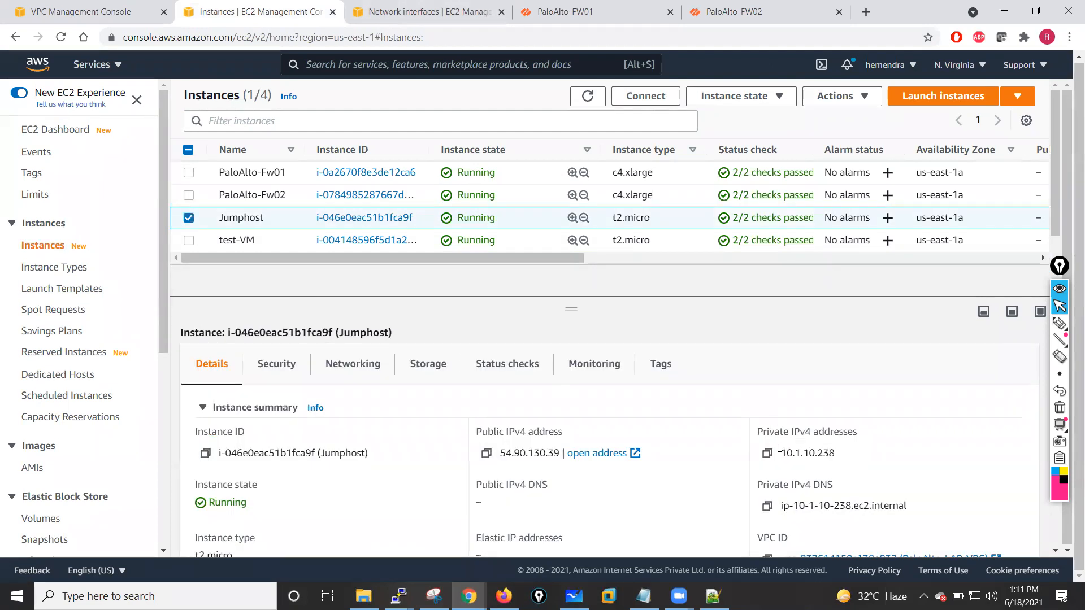
{"action": "left_click_drag", "start_coordinate": [780, 455], "coordinate": [838, 455]}
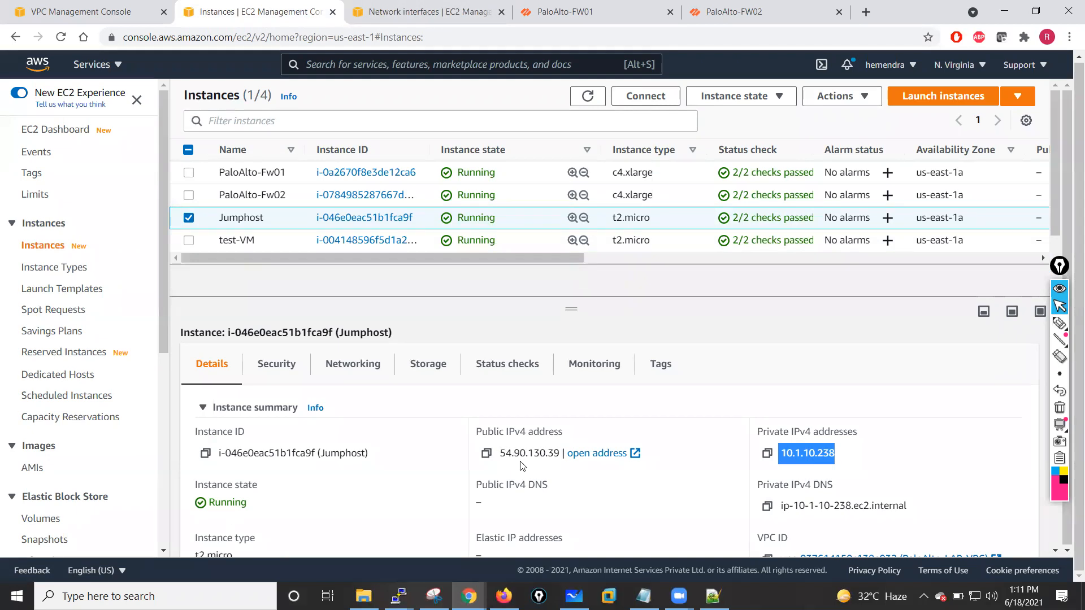
{"action": "left_click", "coordinate": [189, 218]}
{"action": "left_click", "coordinate": [189, 241]}
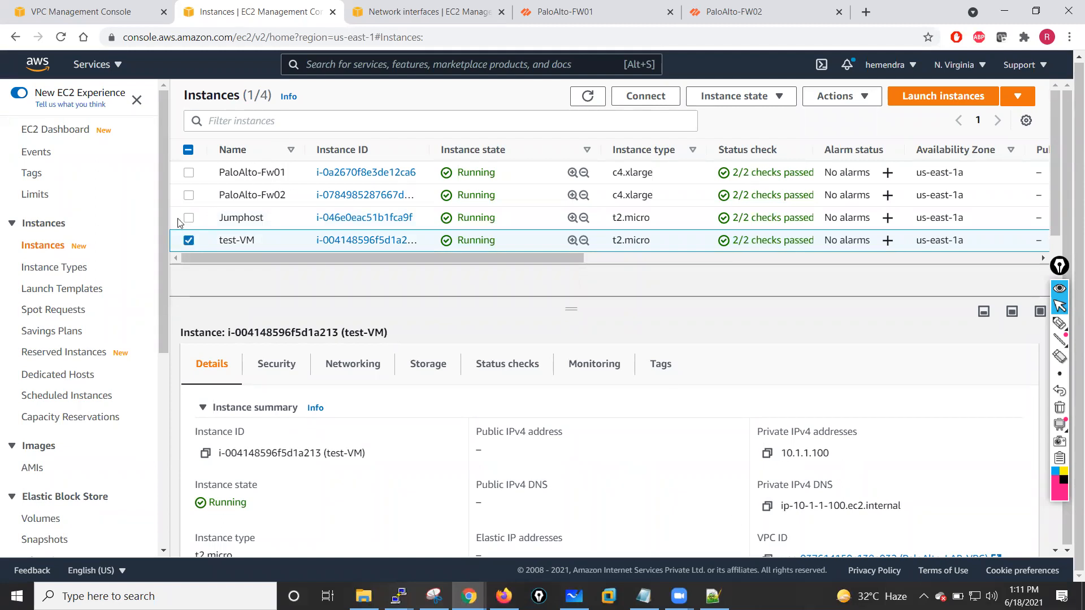
- Ping the firewall's inside interface at 10.1.1.250 again from the test-VM session
{"action": "left_click", "coordinate": [398, 596]}
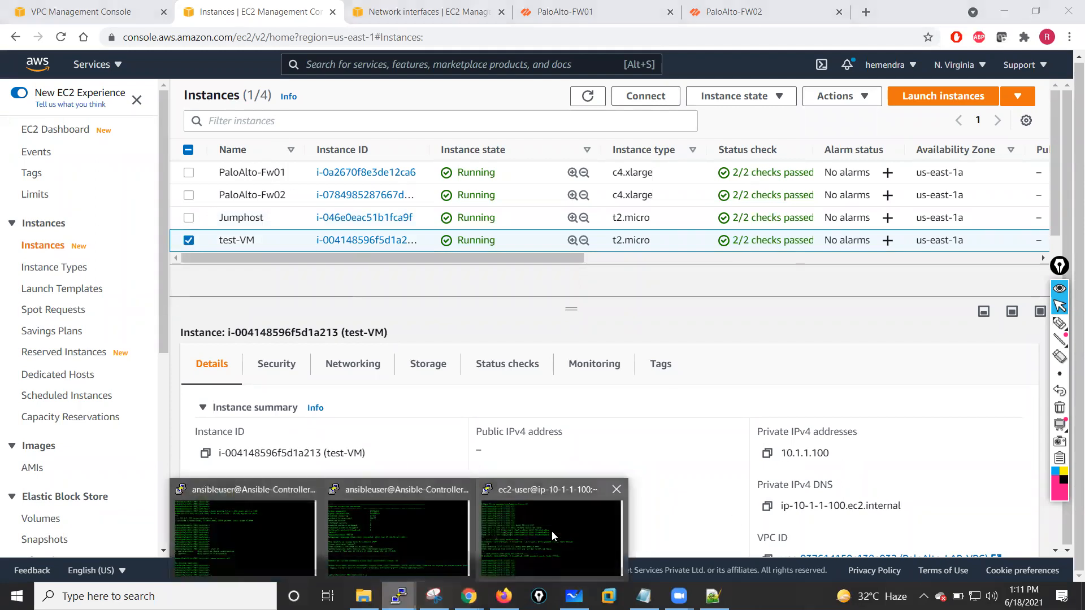
{"action": "left_click", "coordinate": [553, 537]}
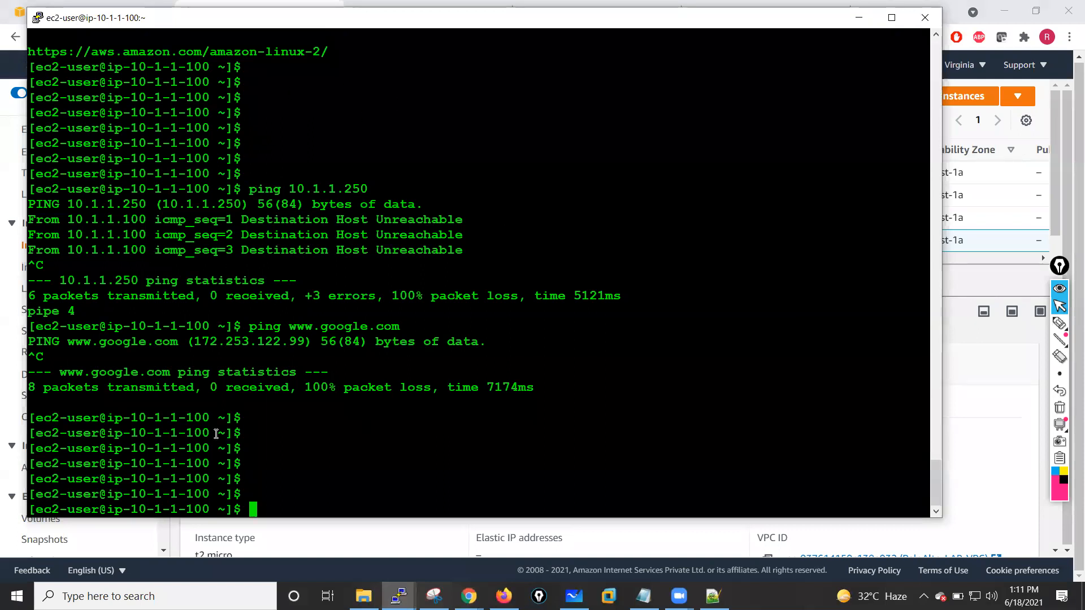
{"action": "left_click_drag", "start_coordinate": [131, 417], "coordinate": [207, 417]}
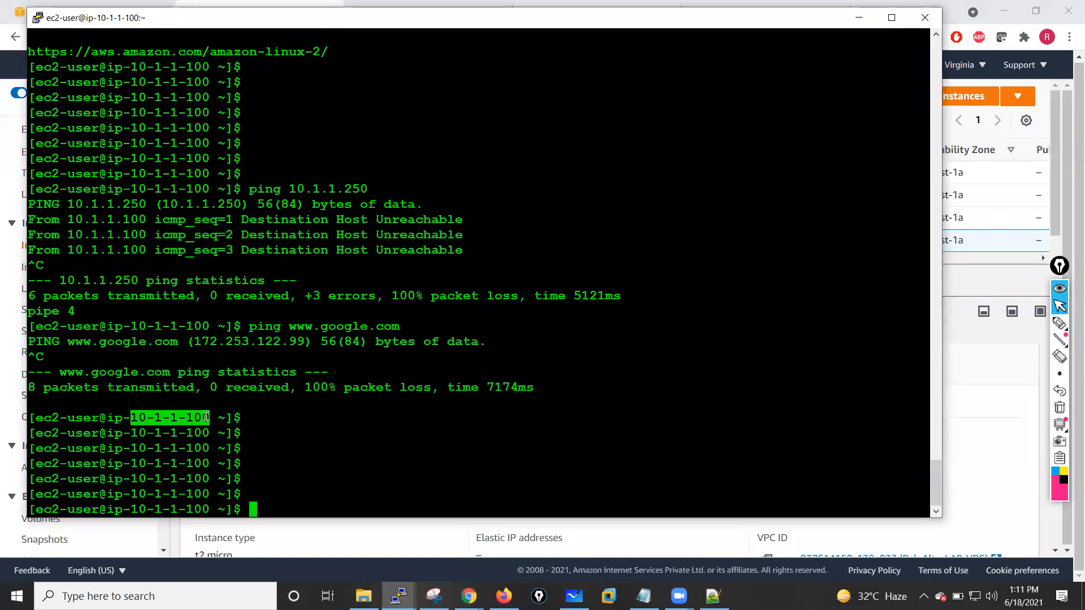
{"action": "left_click", "coordinate": [329, 441]}
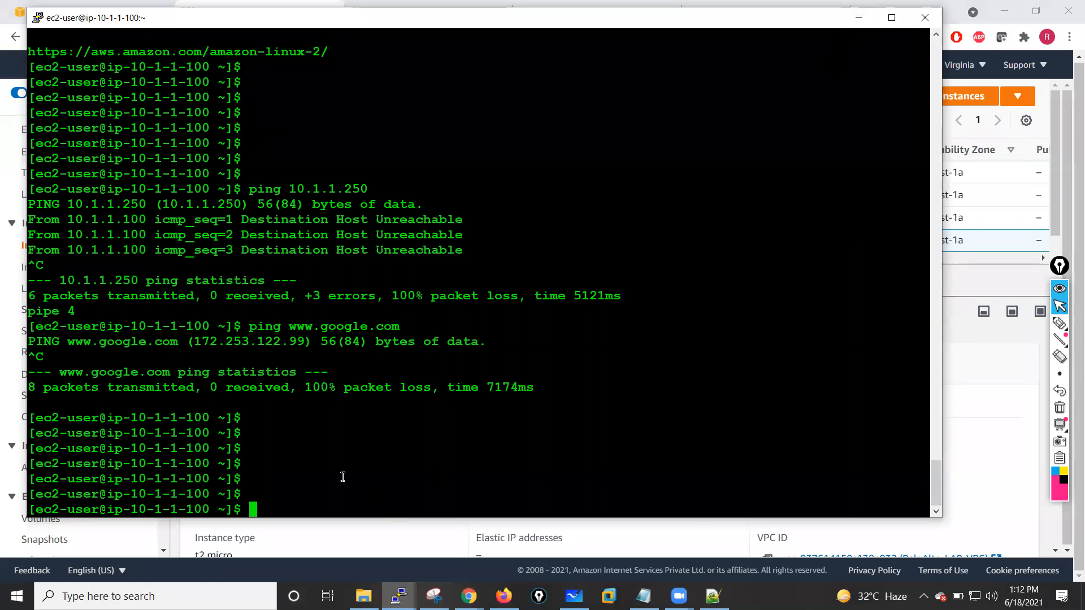
{"action": "key", "text": "Up"}
{"action": "key", "text": "Up"}
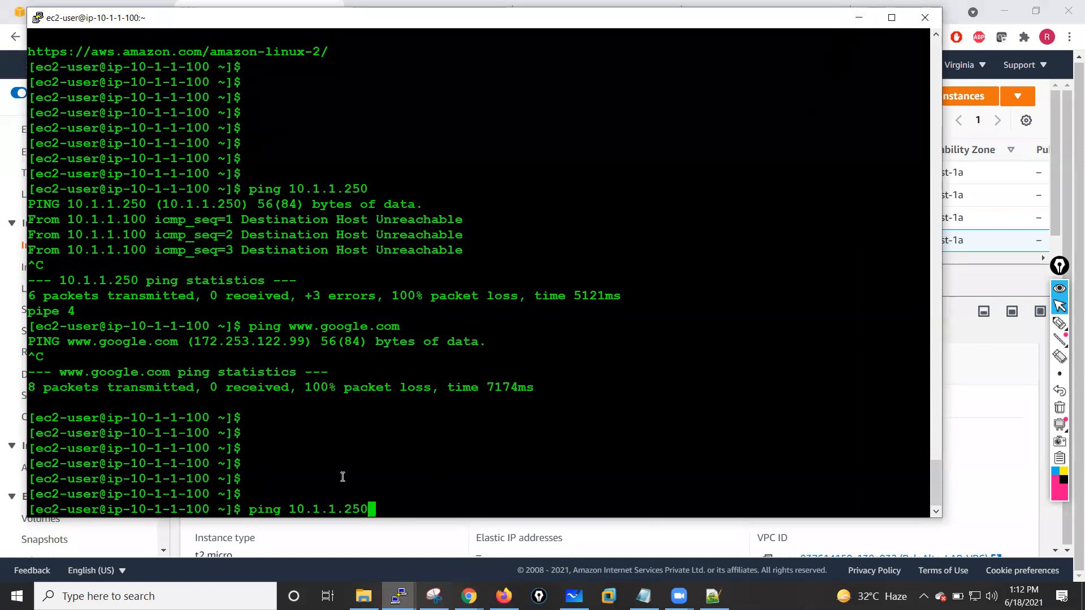
{"action": "key", "text": "Return"}
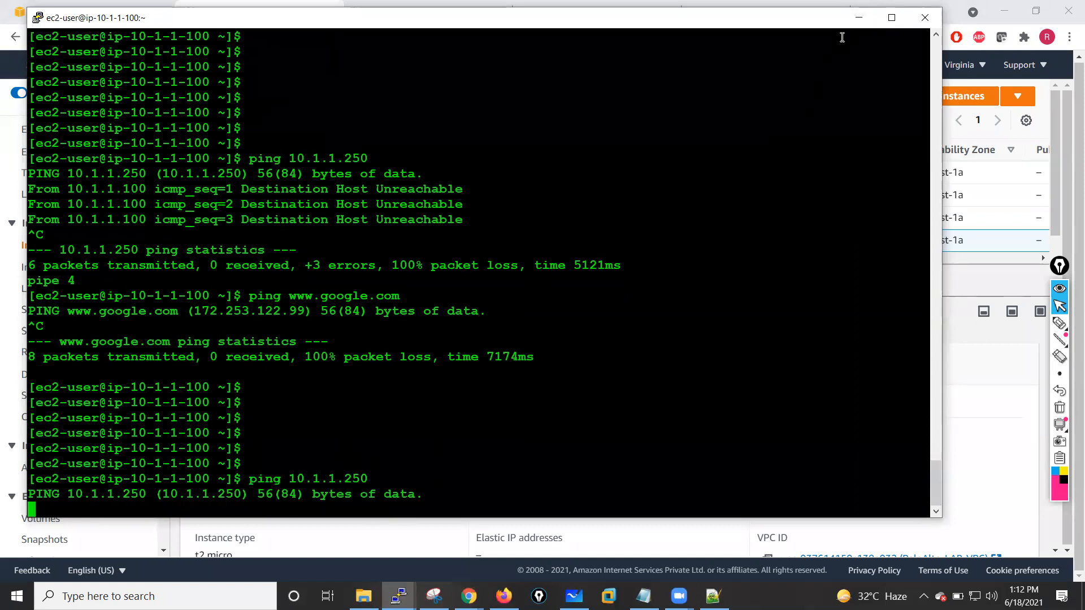
{"action": "left_click", "coordinate": [859, 18]}
{"action": "left_click", "coordinate": [396, 9]}
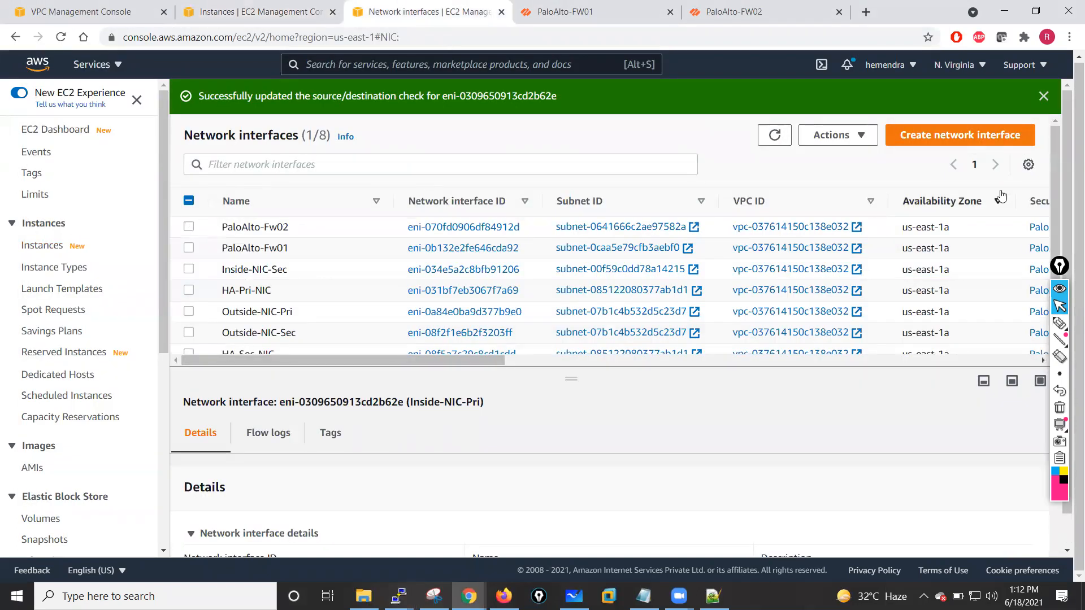
{"action": "left_click", "coordinate": [188, 252]}
{"action": "left_click", "coordinate": [188, 248]}
{"action": "left_click", "coordinate": [188, 270]}
{"action": "left_click", "coordinate": [853, 137]}
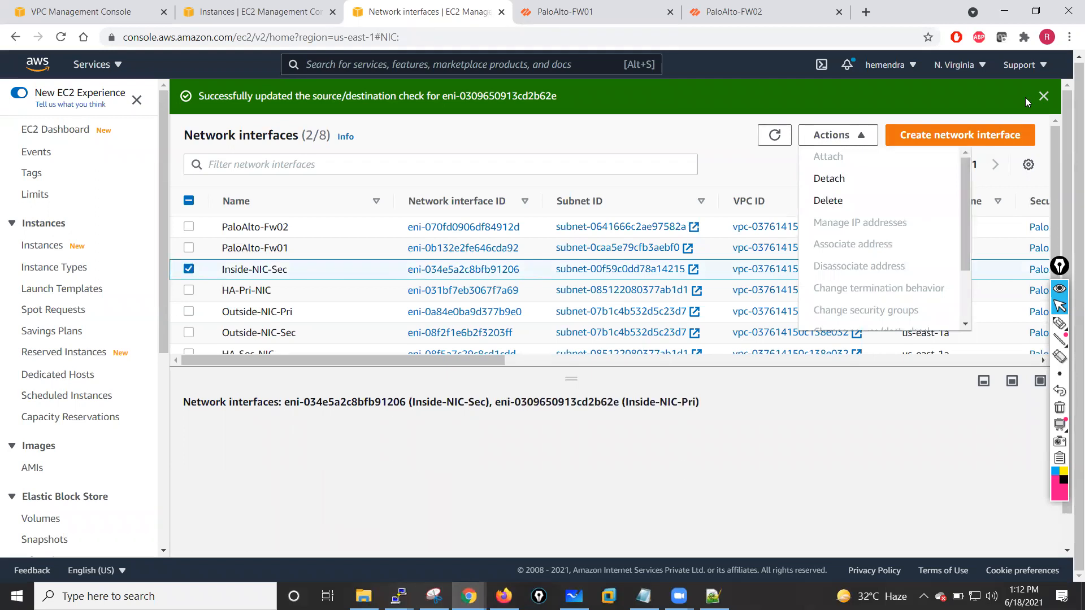
{"action": "left_click_drag", "start_coordinate": [966, 212], "coordinate": [963, 266]}
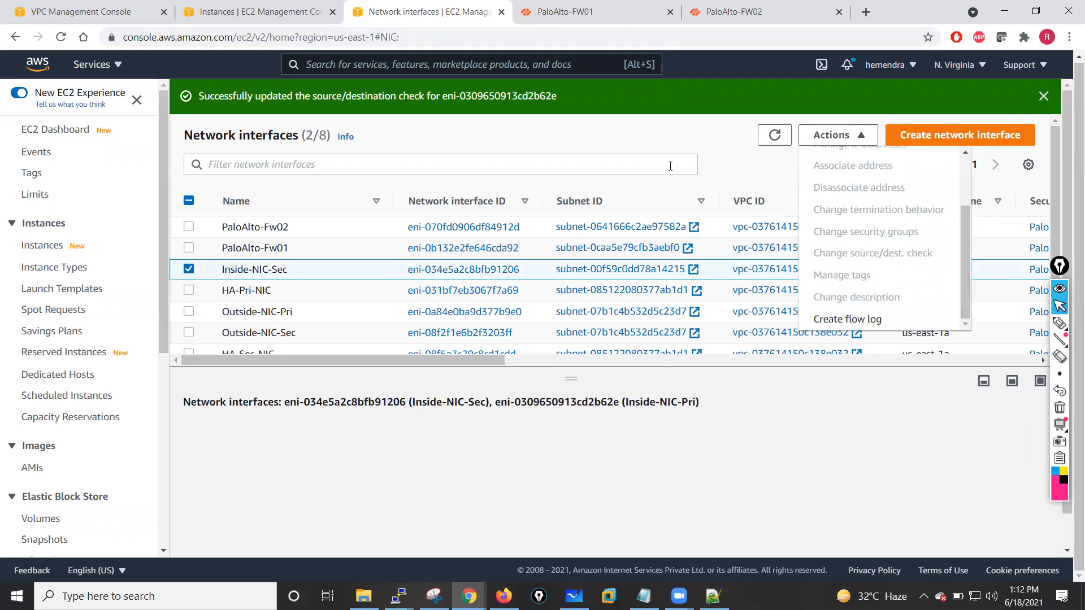
{"action": "left_click", "coordinate": [717, 136]}
{"action": "left_click", "coordinate": [1044, 96]}
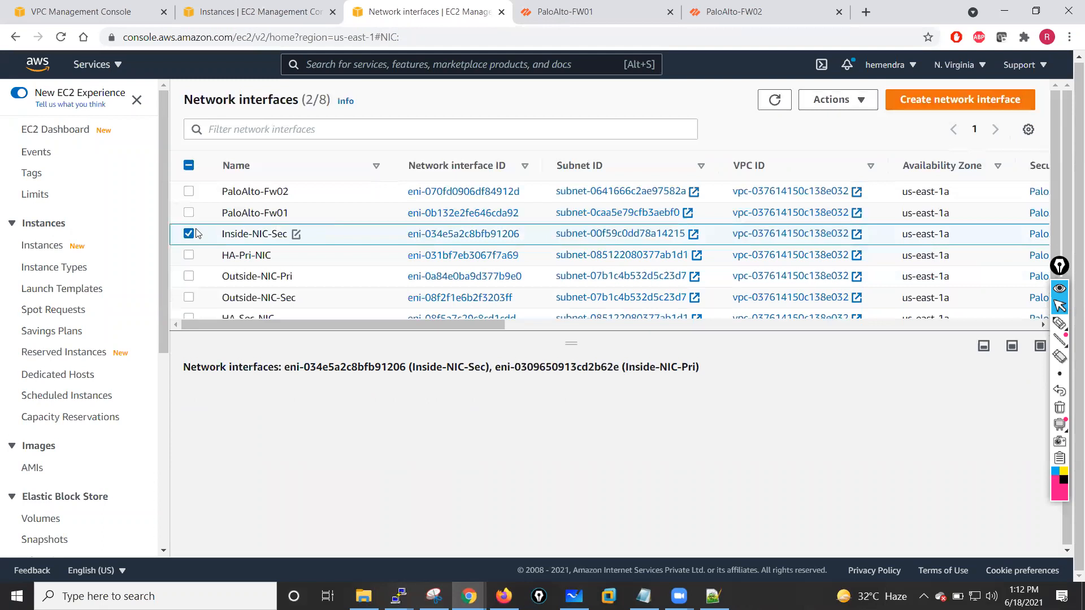
{"action": "left_click", "coordinate": [189, 233]}
{"action": "left_click", "coordinate": [189, 255]}
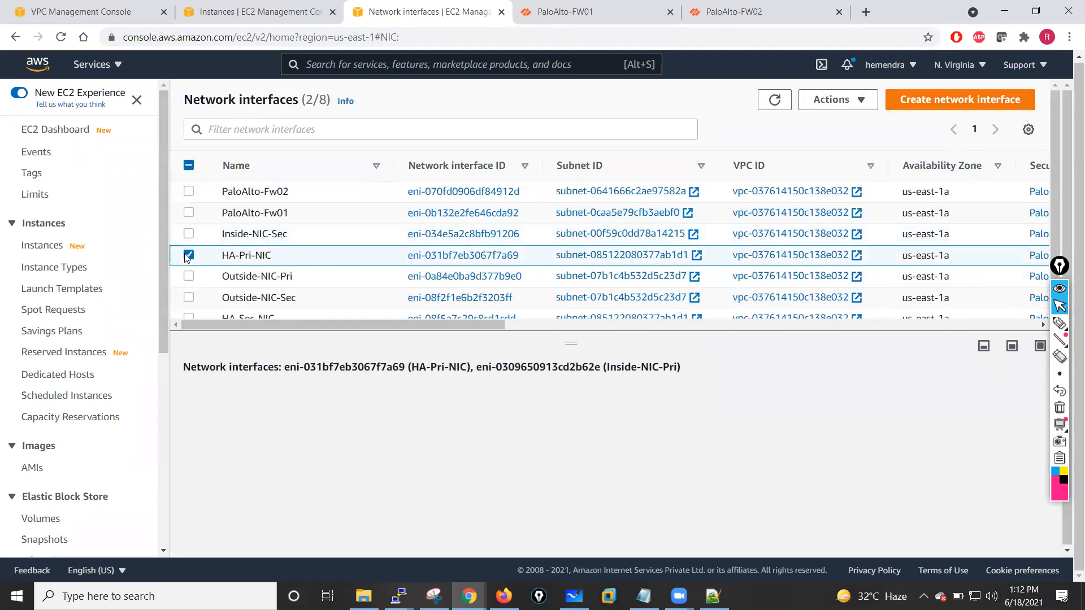
{"action": "left_click", "coordinate": [836, 99]}
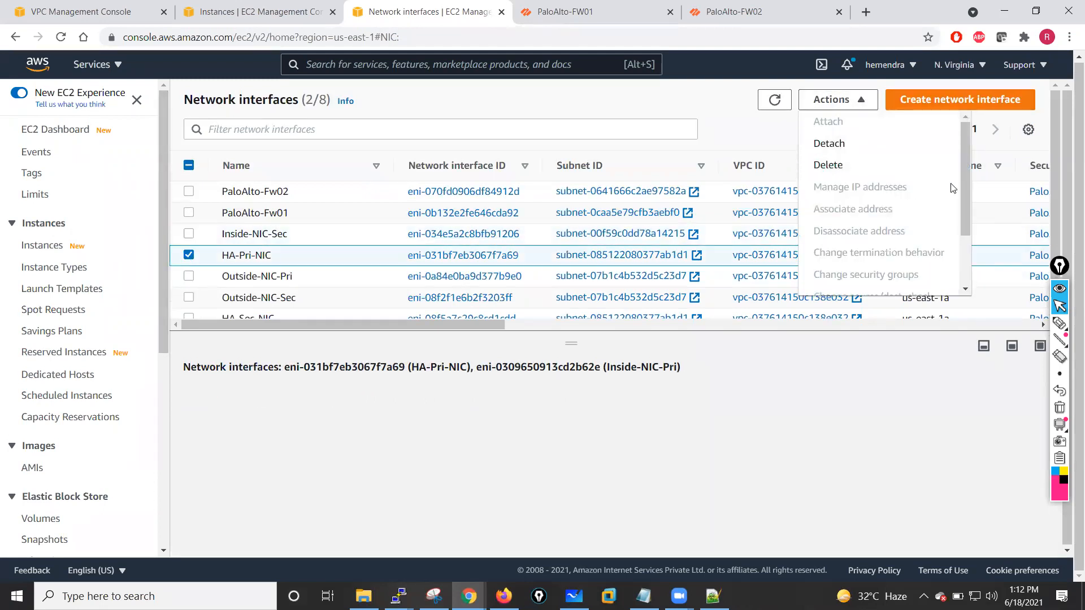
{"action": "left_click_drag", "start_coordinate": [968, 179], "coordinate": [965, 246]}
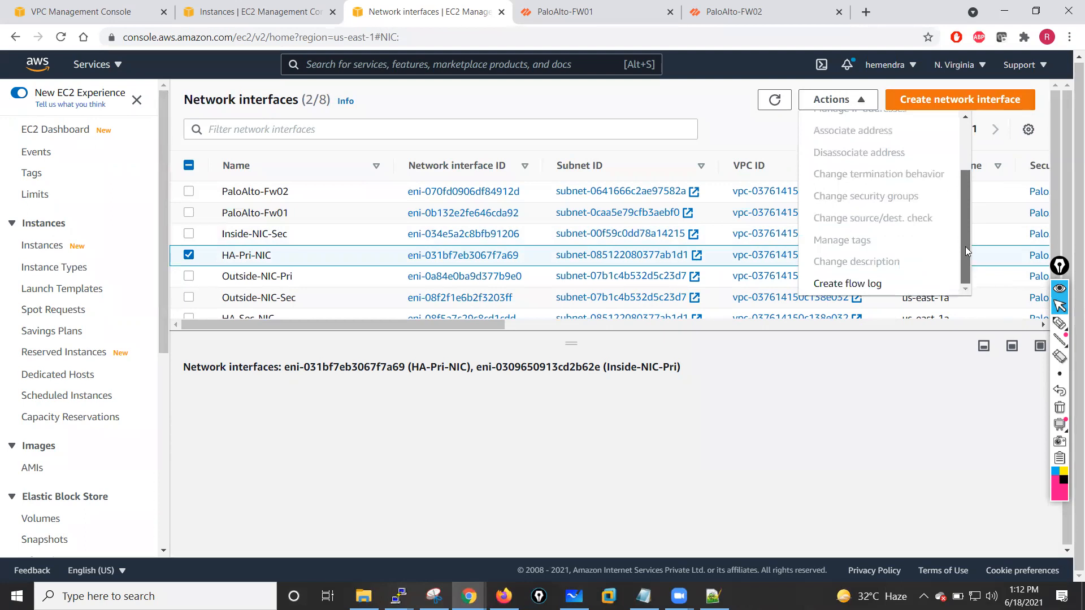
{"action": "left_click", "coordinate": [714, 437]}
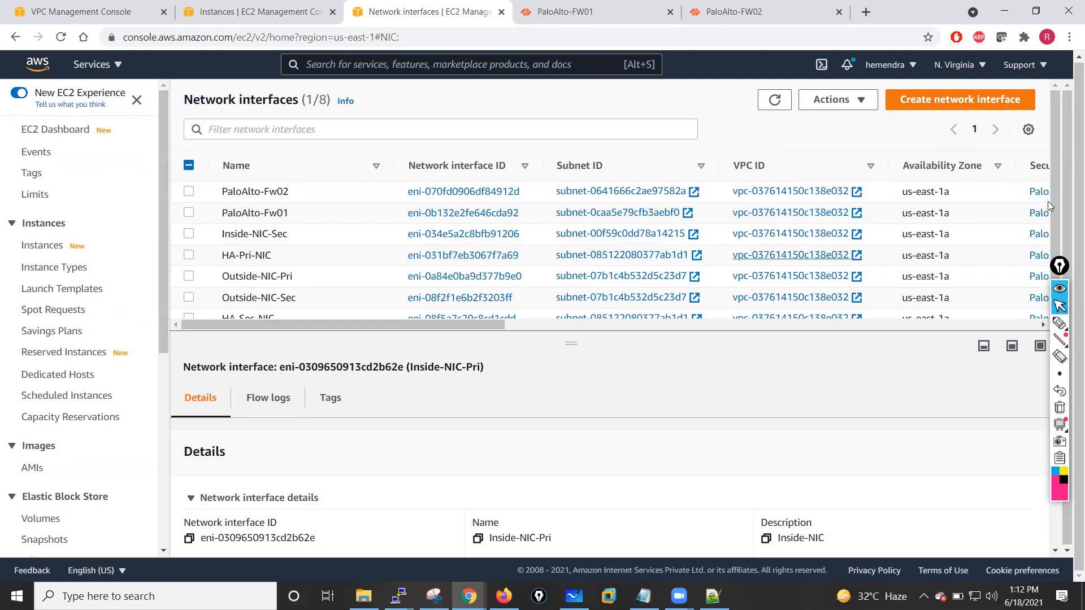
- Disable the source/destination check on the Outside-NIC-Sec network interface
{"action": "scroll", "coordinate": [1054, 216], "scroll_direction": "down", "scroll_amount": 1}
{"action": "left_click", "coordinate": [189, 302]}
{"action": "left_click", "coordinate": [189, 260]}
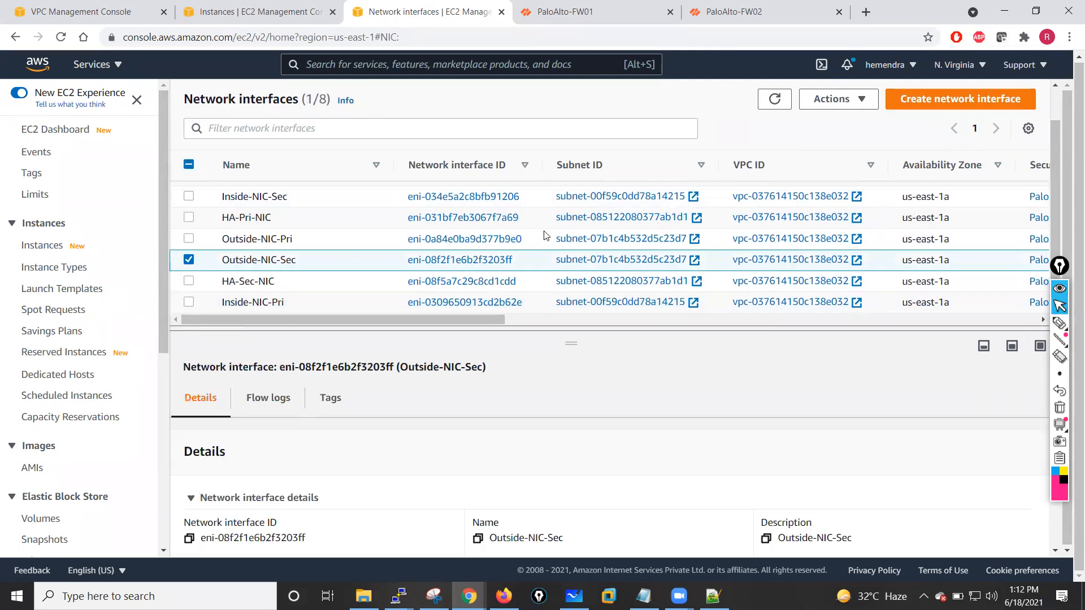
{"action": "left_click", "coordinate": [838, 99]}
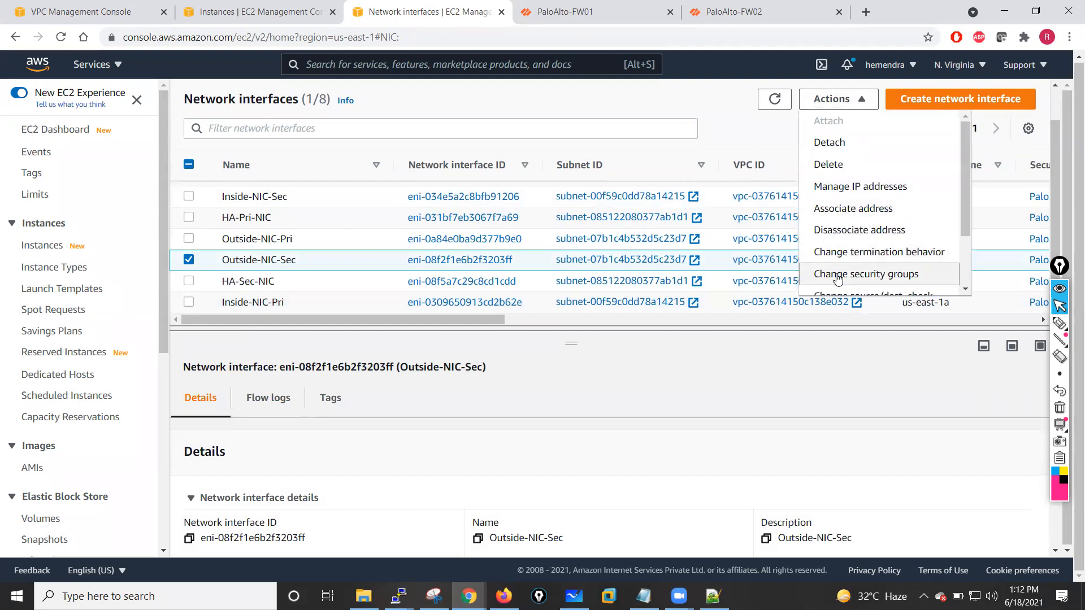
{"action": "left_click_drag", "start_coordinate": [965, 199], "coordinate": [972, 260]}
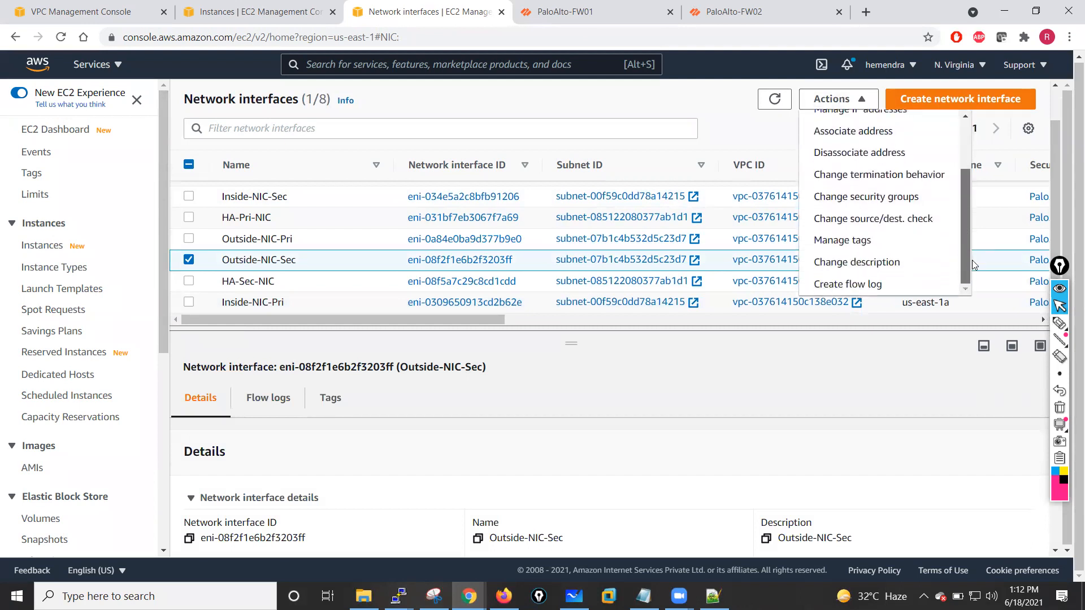
{"action": "left_click", "coordinate": [880, 221]}
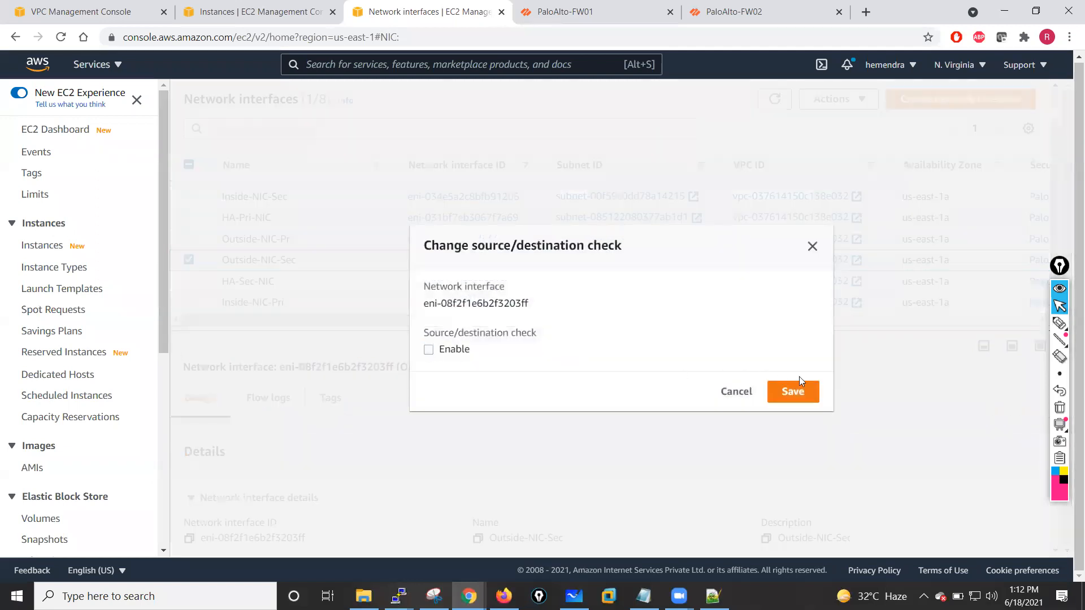
{"action": "left_click", "coordinate": [795, 393]}
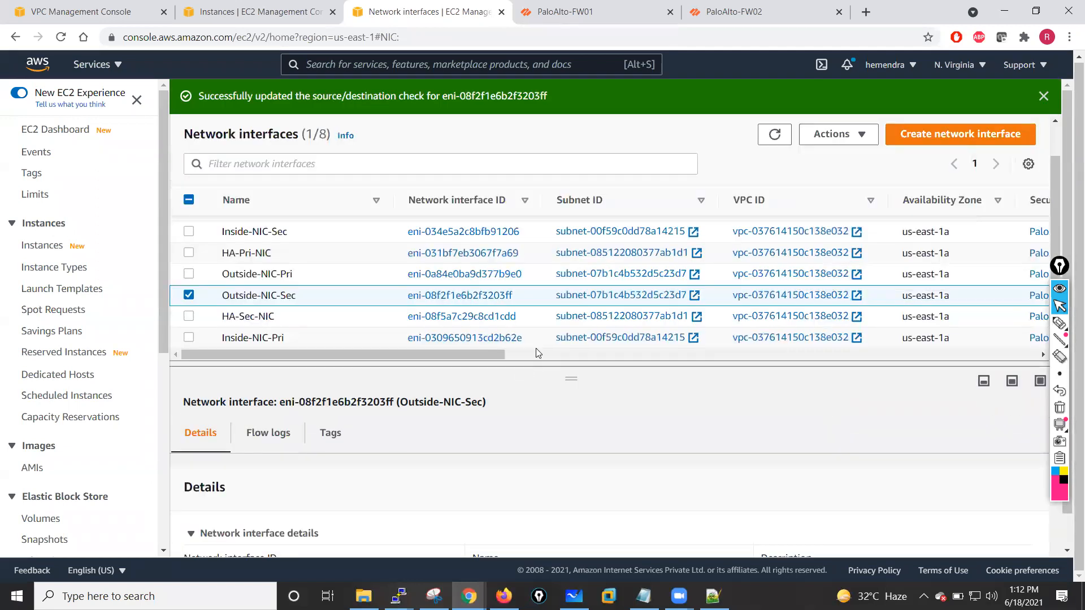
- Disable the source/destination check on the Outside-NIC-Pri network interface
{"action": "left_click", "coordinate": [187, 334]}
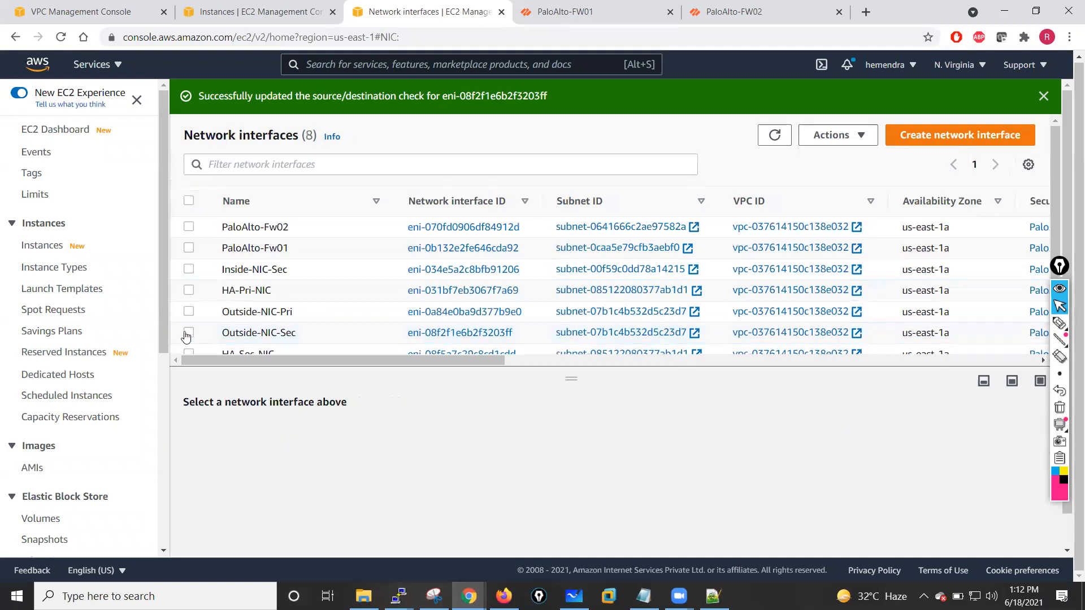
{"action": "left_click", "coordinate": [188, 312]}
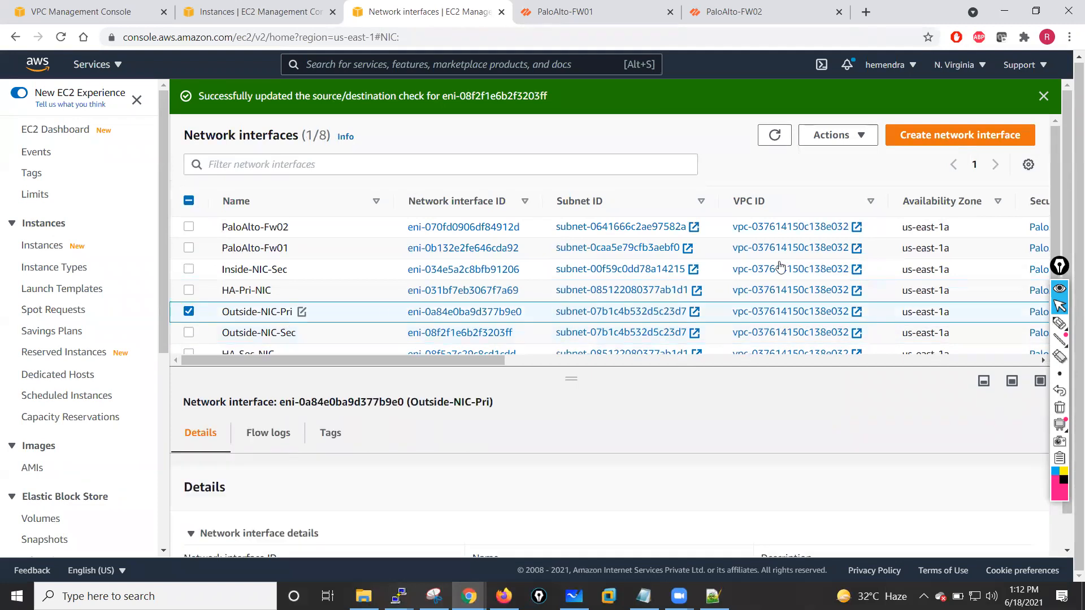
{"action": "left_click", "coordinate": [860, 138]}
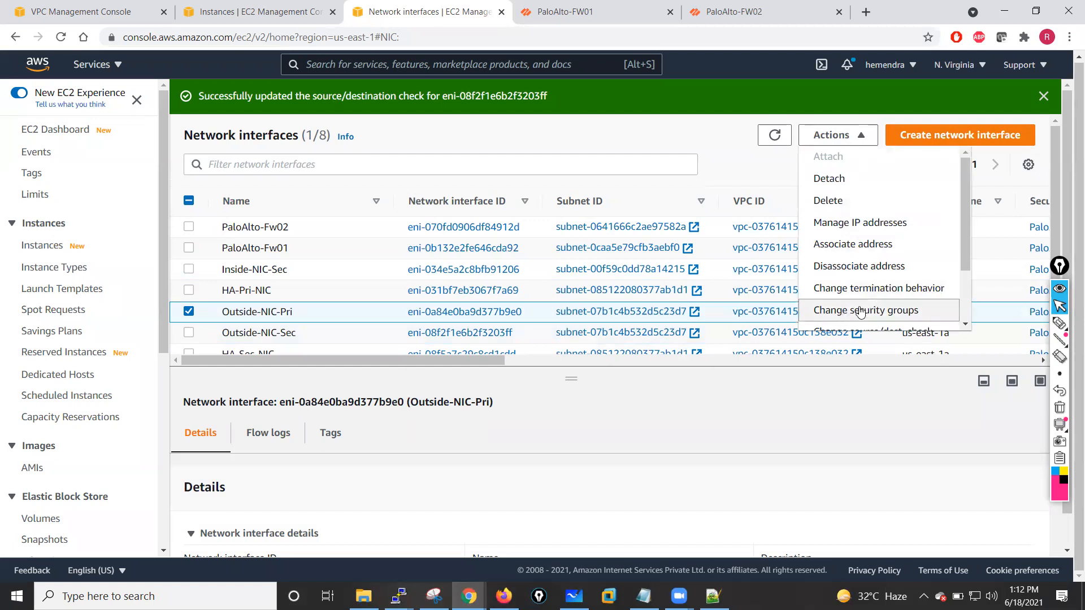
{"action": "left_click_drag", "start_coordinate": [967, 266], "coordinate": [969, 299]}
{"action": "scroll", "coordinate": [908, 298], "scroll_direction": "down", "scroll_amount": 2}
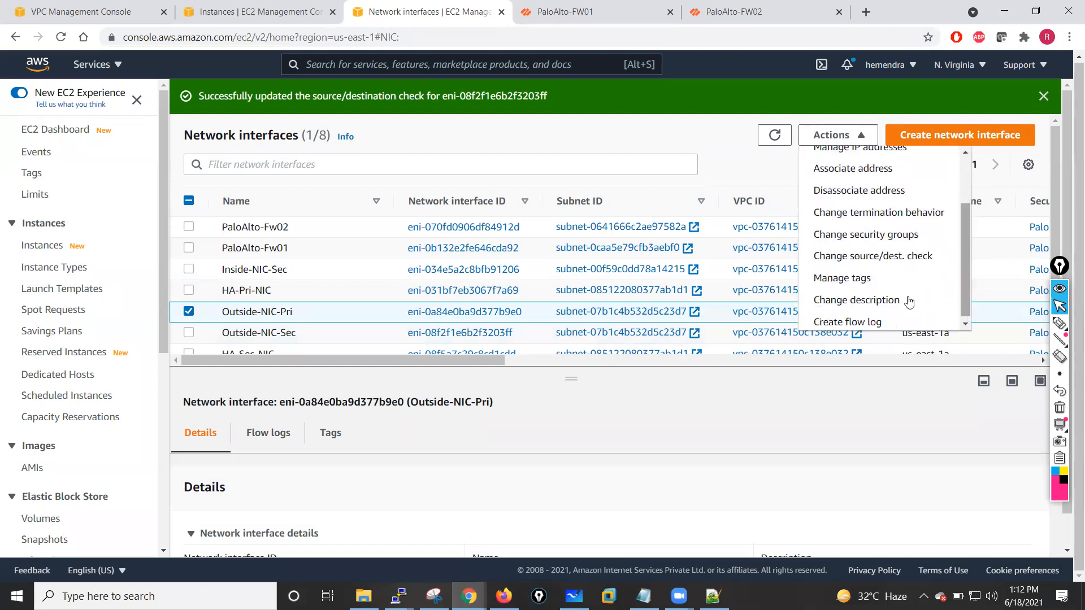
{"action": "left_click", "coordinate": [867, 259]}
{"action": "left_click", "coordinate": [429, 350]}
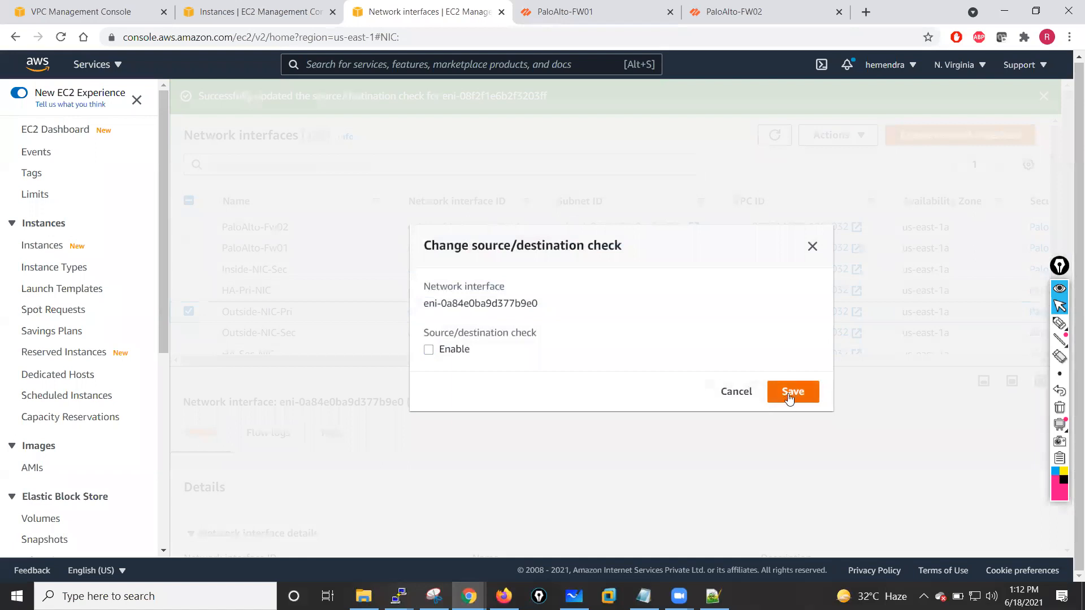
{"action": "left_click", "coordinate": [792, 392]}
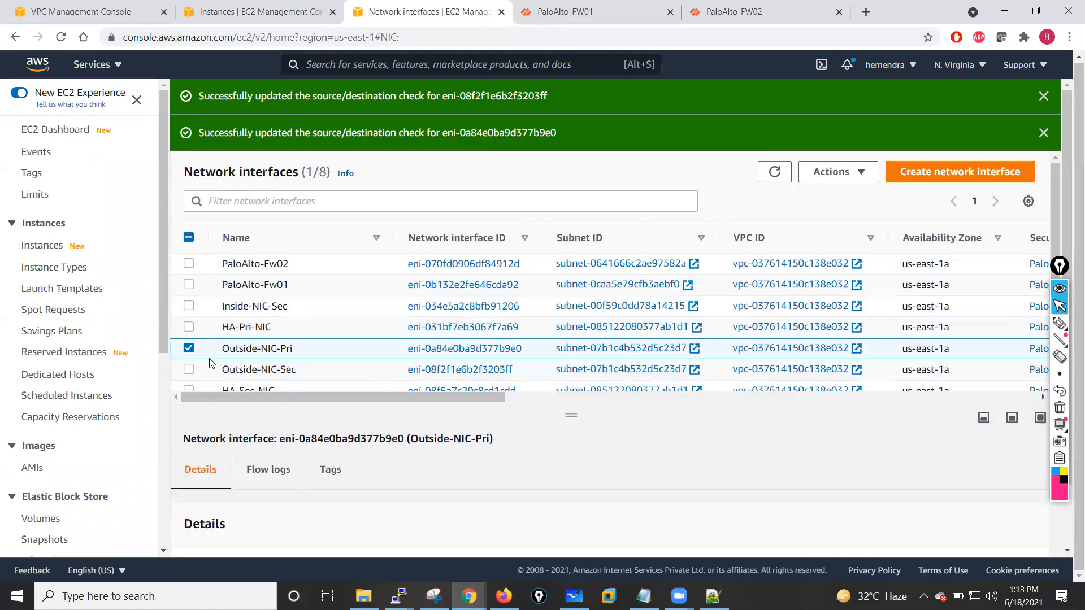
- Review the source/destination check setting of the Inside-NIC-Sec interface without changing it
{"action": "left_click", "coordinate": [189, 348]}
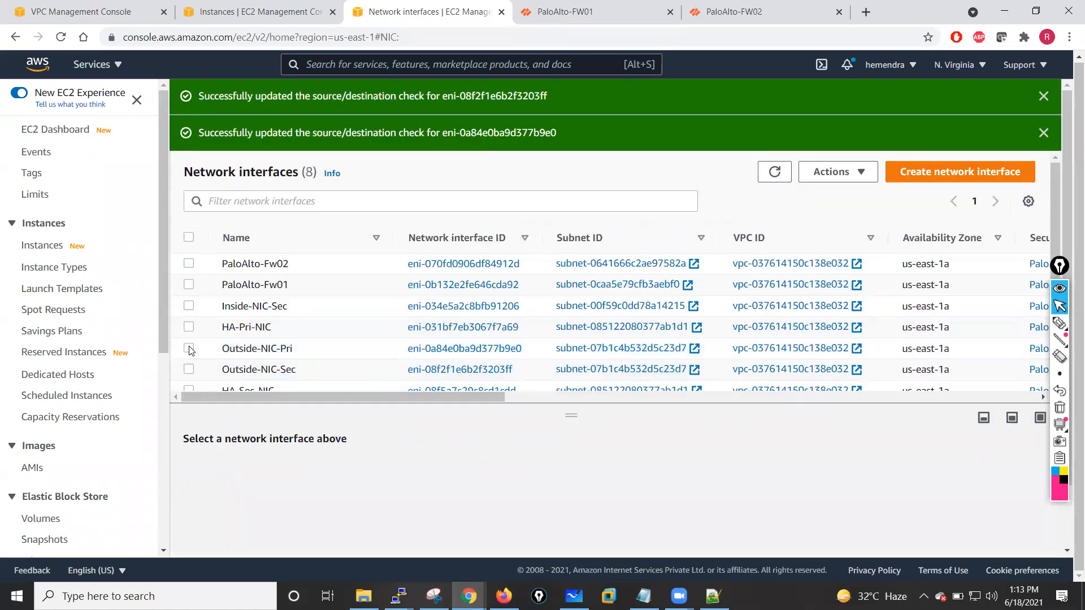
{"action": "left_click", "coordinate": [189, 306]}
{"action": "left_click", "coordinate": [858, 172]}
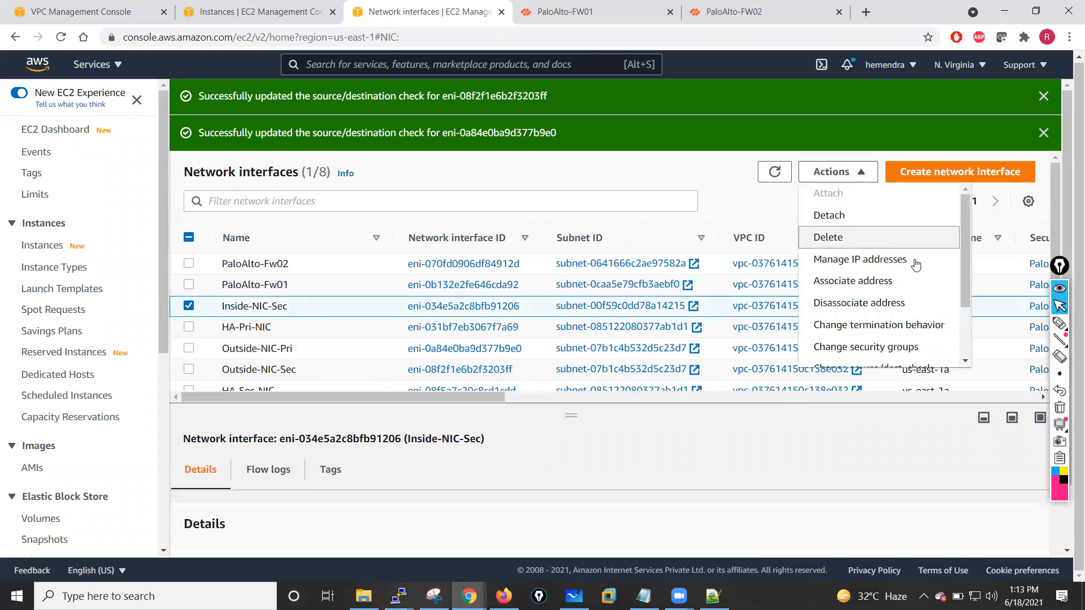
{"action": "scroll", "coordinate": [964, 297], "scroll_direction": "down", "scroll_amount": 3}
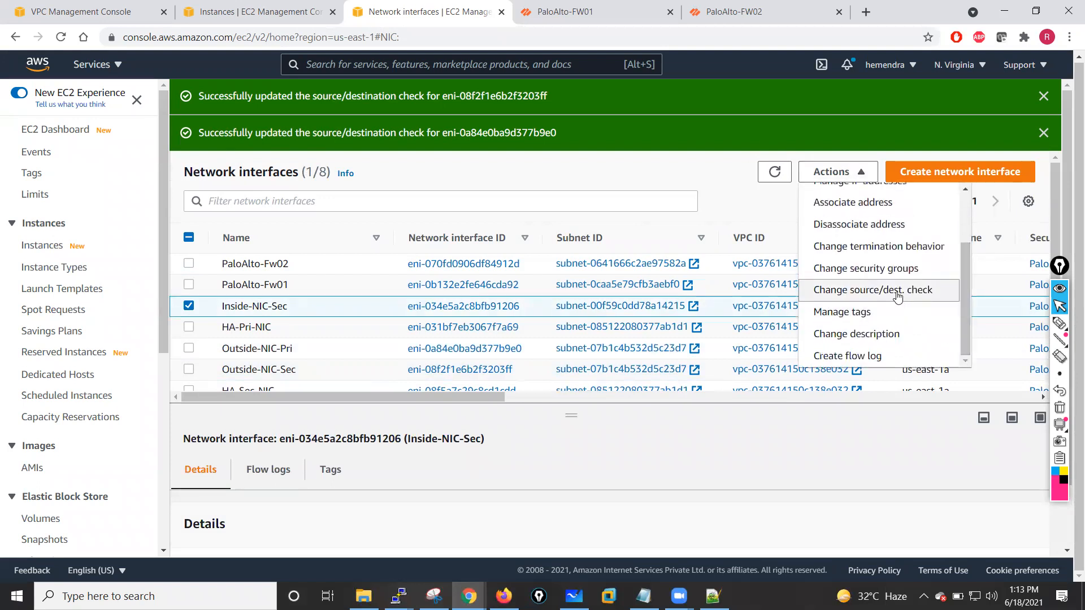
{"action": "left_click", "coordinate": [898, 296]}
{"action": "left_click", "coordinate": [733, 390]}
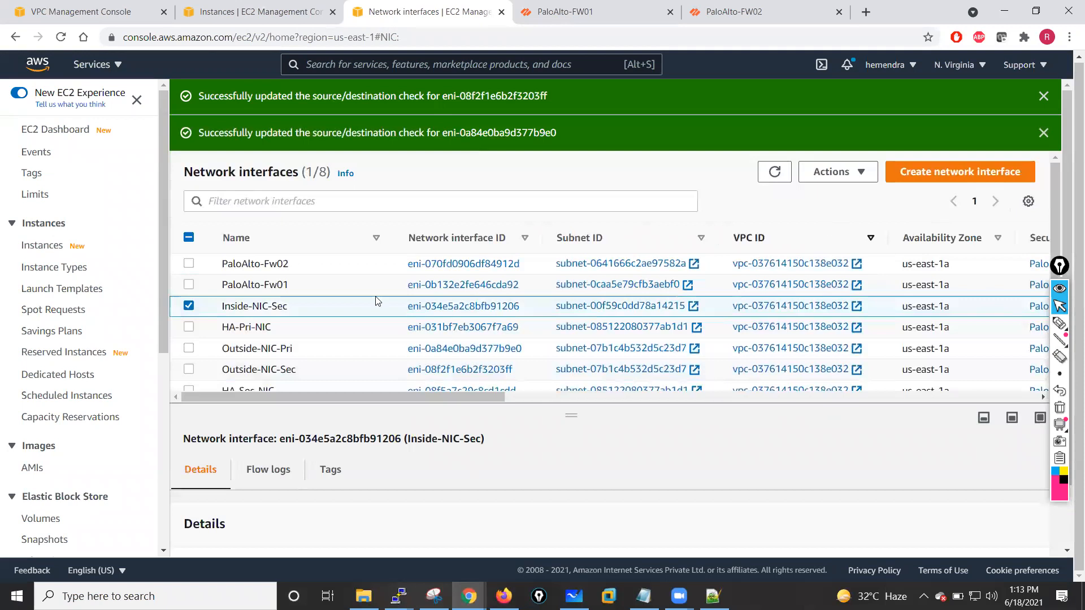
- Review the source/destination check setting of the Inside-NIC-Pri interface without changing it
{"action": "left_click", "coordinate": [188, 307]}
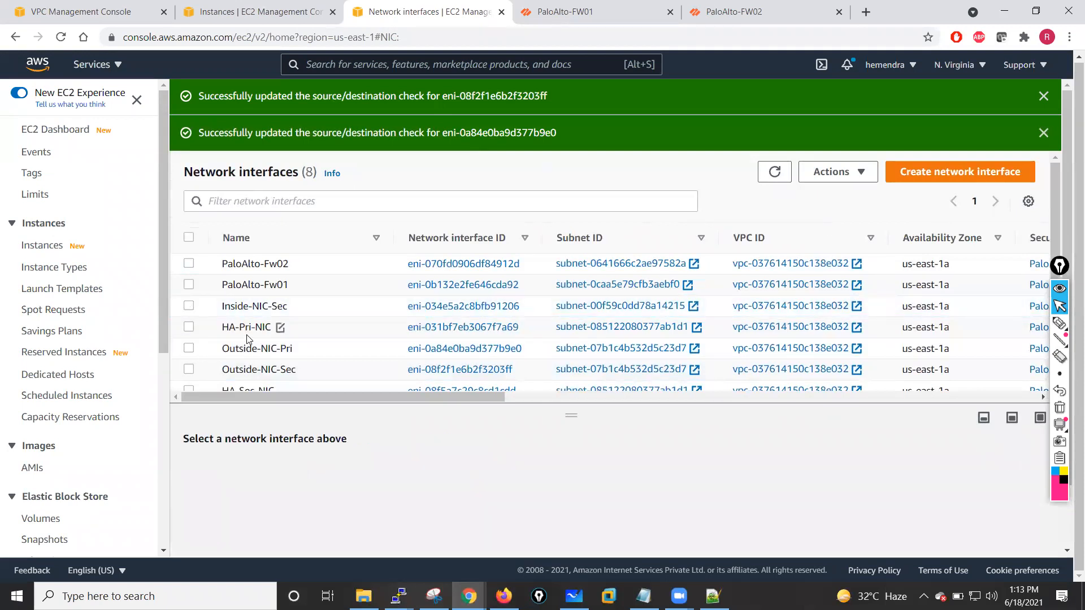
{"action": "scroll", "coordinate": [509, 340], "scroll_direction": "down", "scroll_amount": 2}
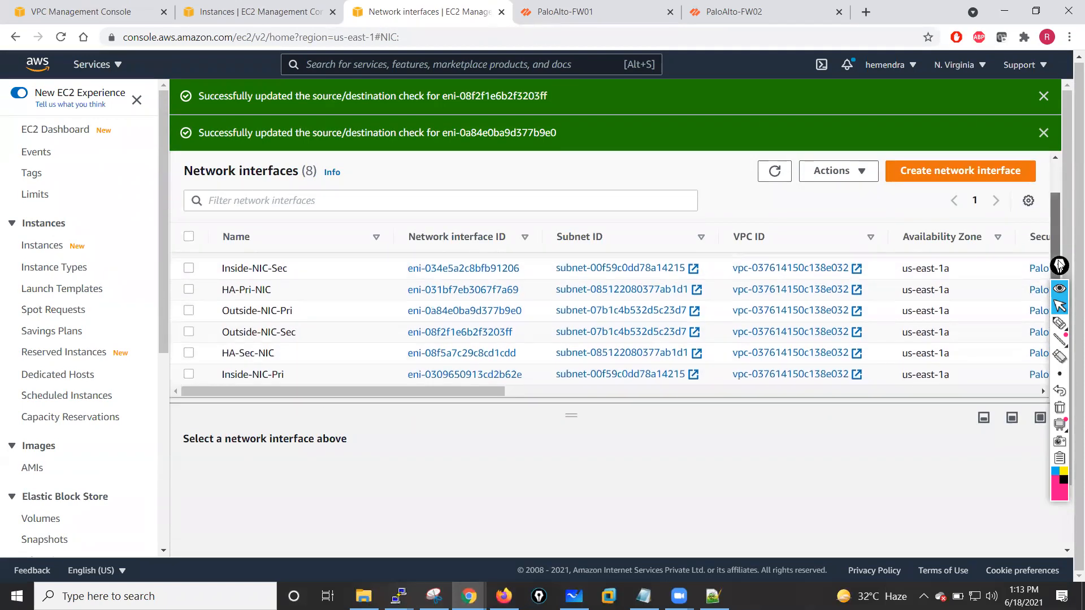
{"action": "left_click", "coordinate": [189, 376]}
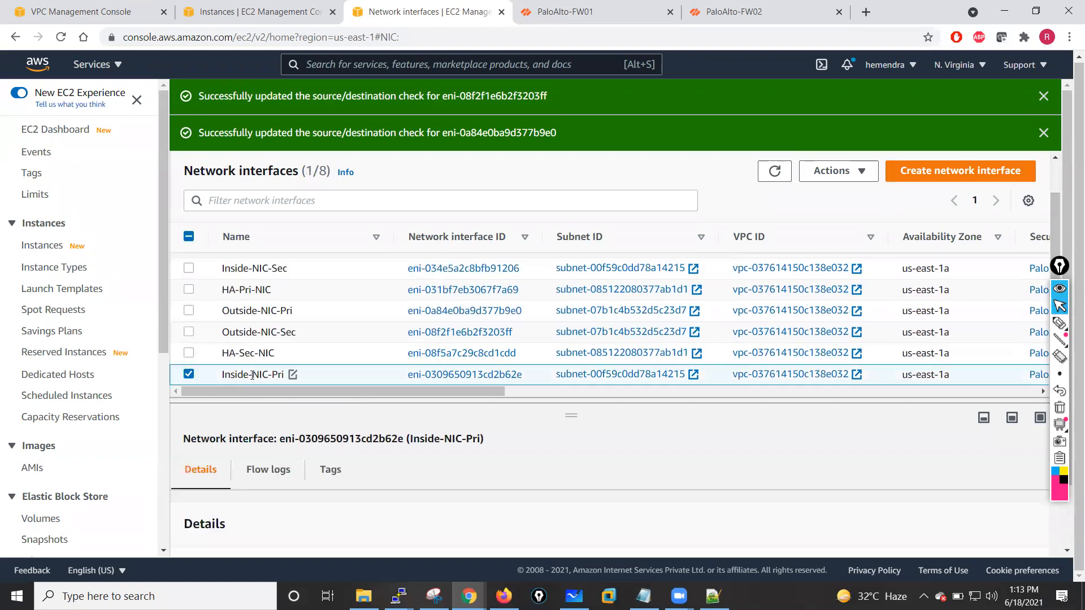
{"action": "left_click", "coordinate": [854, 175]}
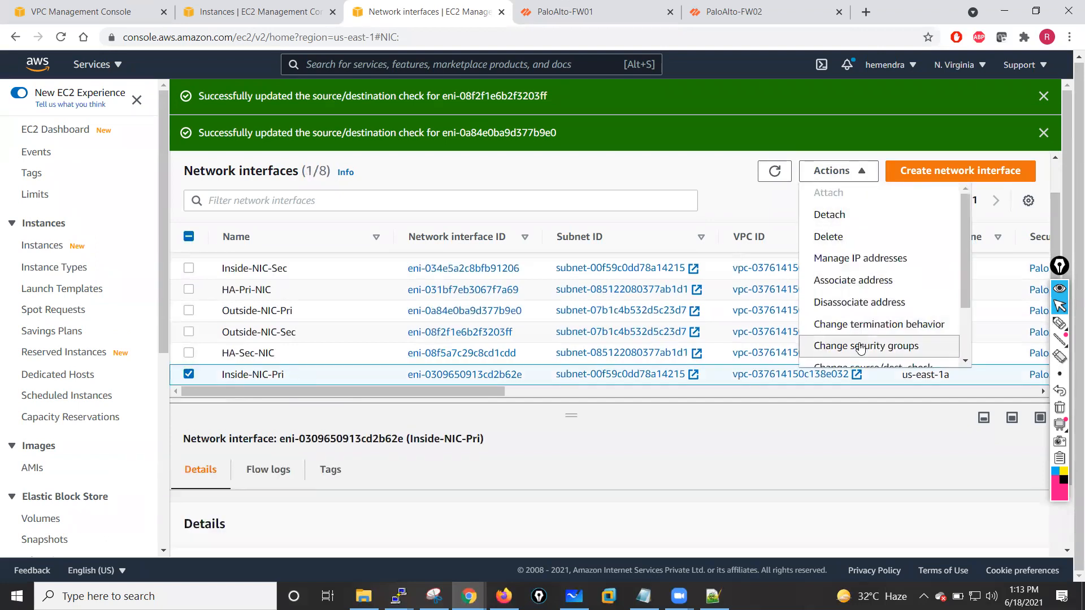
{"action": "left_click_drag", "start_coordinate": [966, 281], "coordinate": [967, 322]}
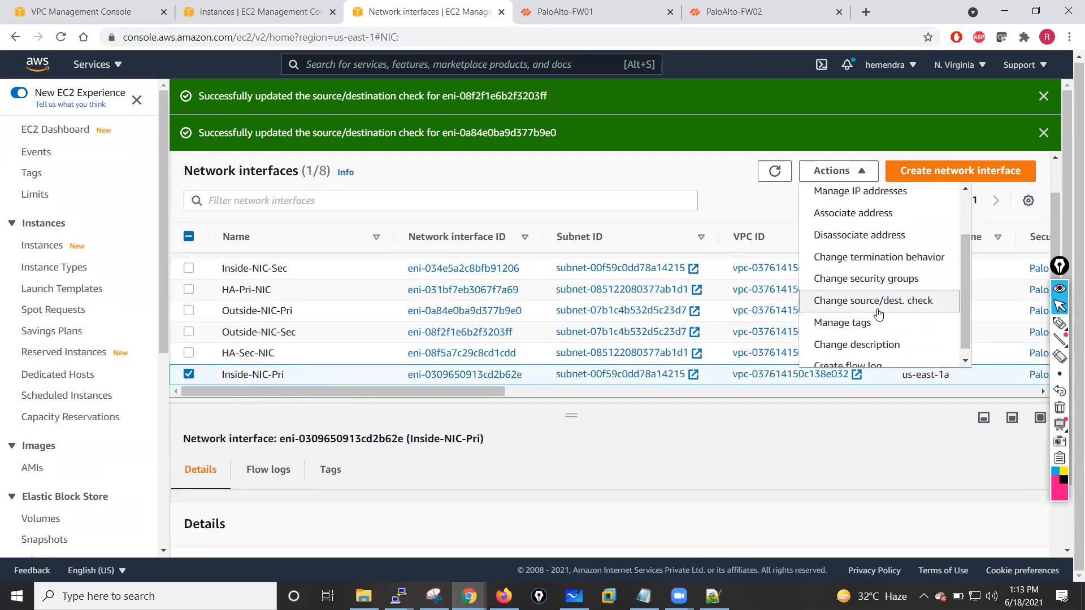
{"action": "left_click", "coordinate": [924, 304]}
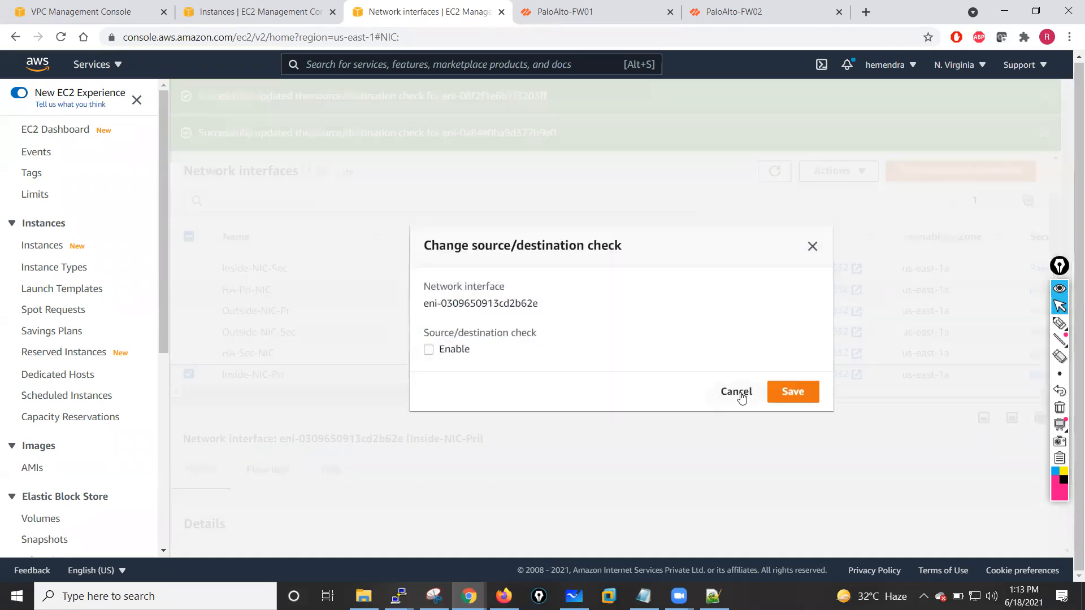
{"action": "left_click", "coordinate": [736, 392]}
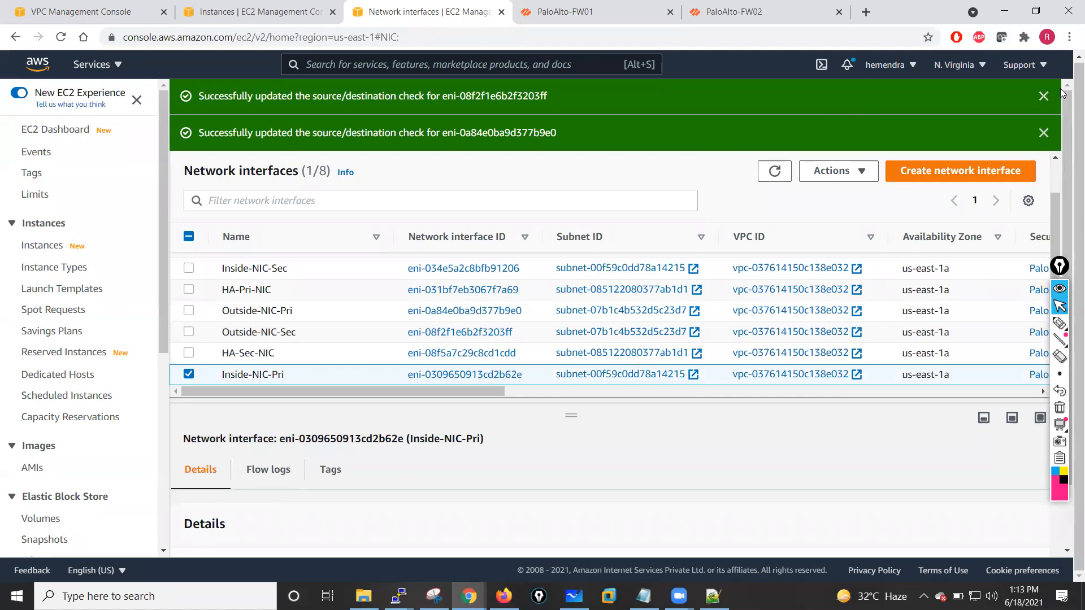
- On PaloAlto-FW01, add a new security policy rule named Allow-All
{"action": "left_click", "coordinate": [1044, 96]}
{"action": "left_click", "coordinate": [1044, 96]}
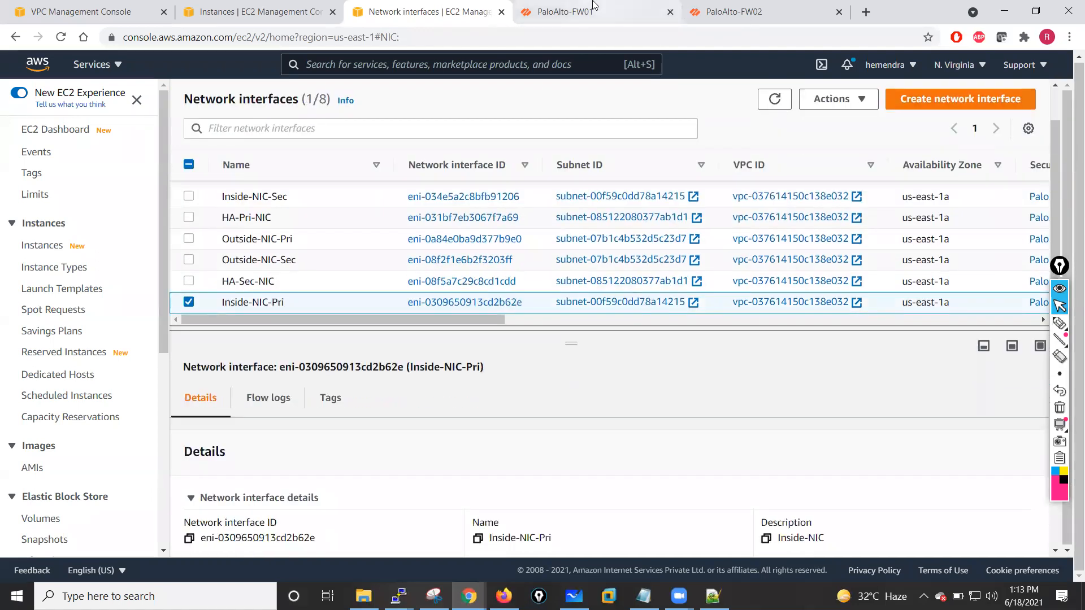
{"action": "left_click", "coordinate": [593, 12]}
{"action": "left_click", "coordinate": [715, 471]}
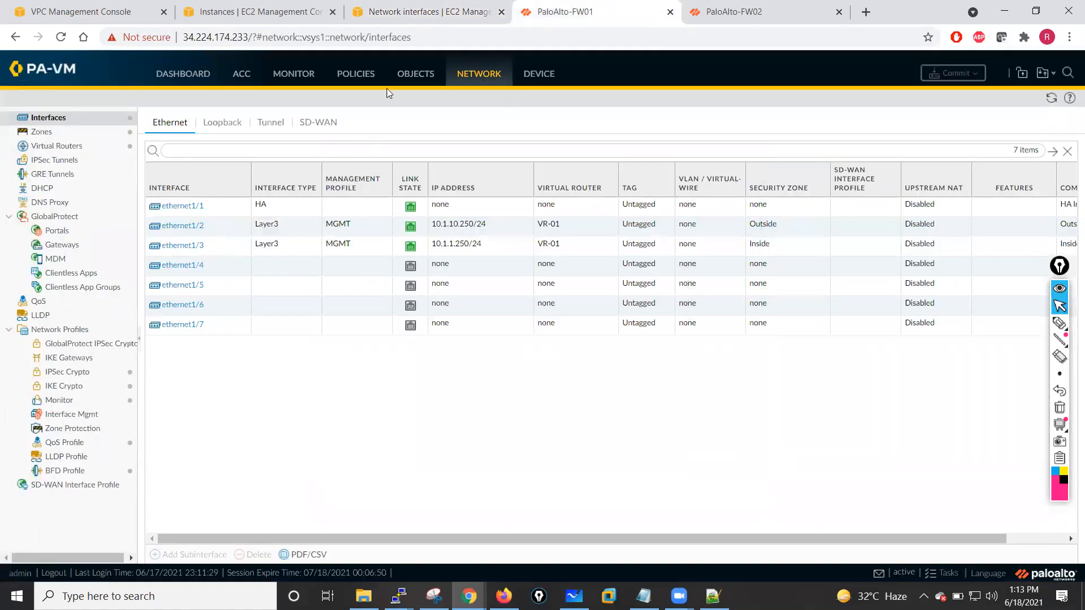
{"action": "left_click", "coordinate": [356, 74]}
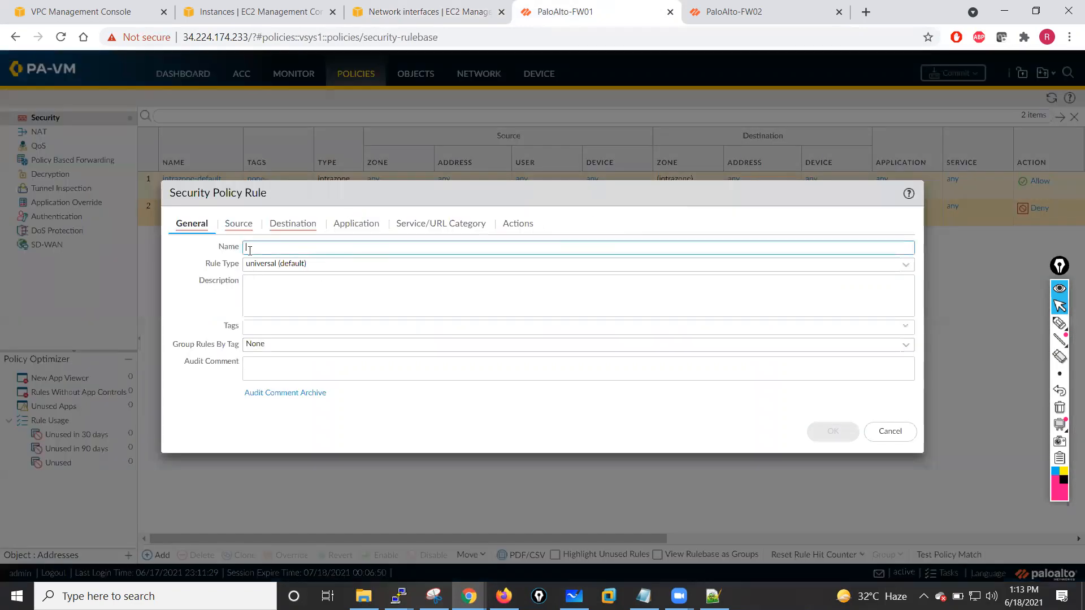
{"action": "type", "text": "Allow-All"}
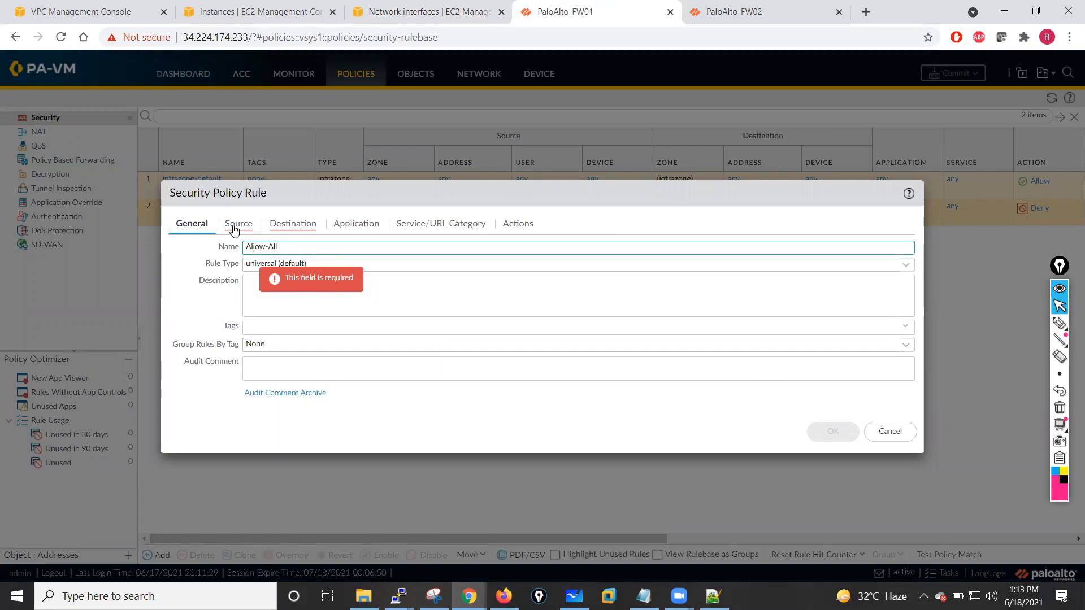
- In the Allow-All rule, set the source zone to Any and the destination zone to any
{"action": "left_click", "coordinate": [236, 225]}
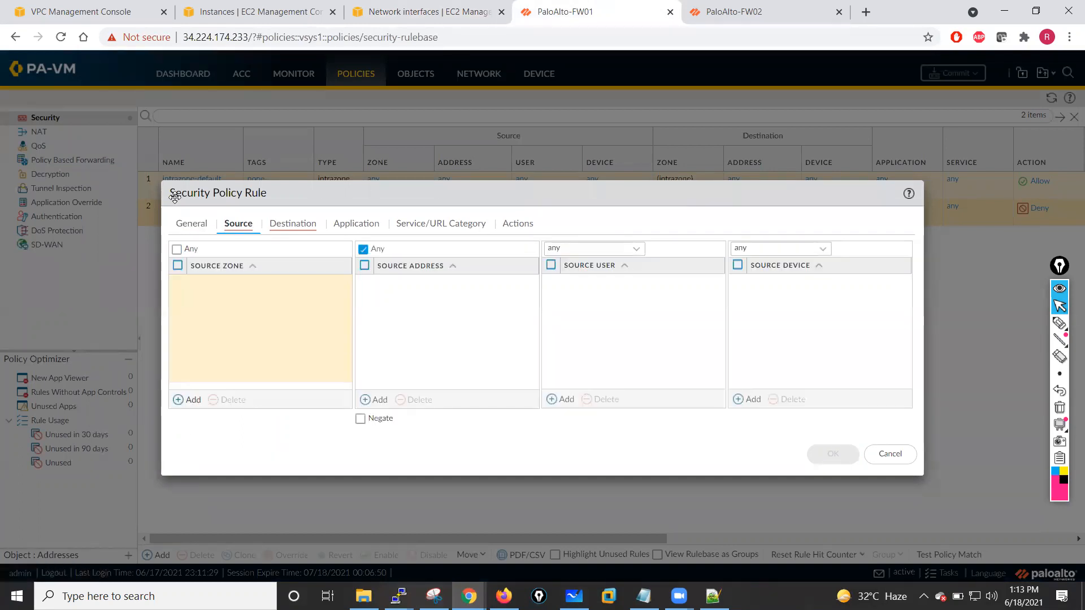
{"action": "left_click", "coordinate": [177, 249]}
{"action": "left_click", "coordinate": [305, 225]}
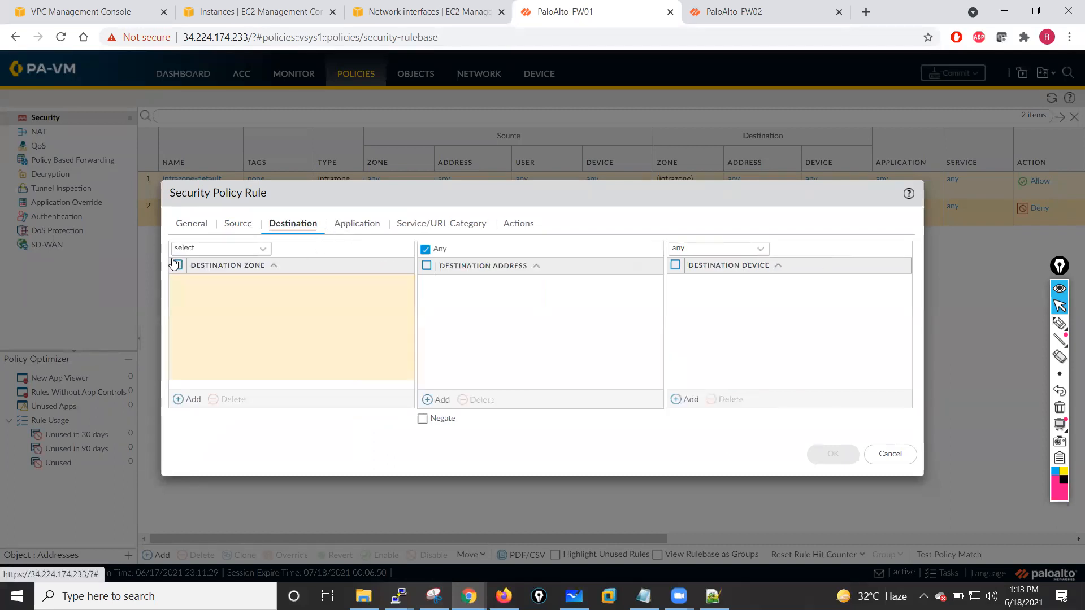
{"action": "left_click", "coordinate": [263, 250]}
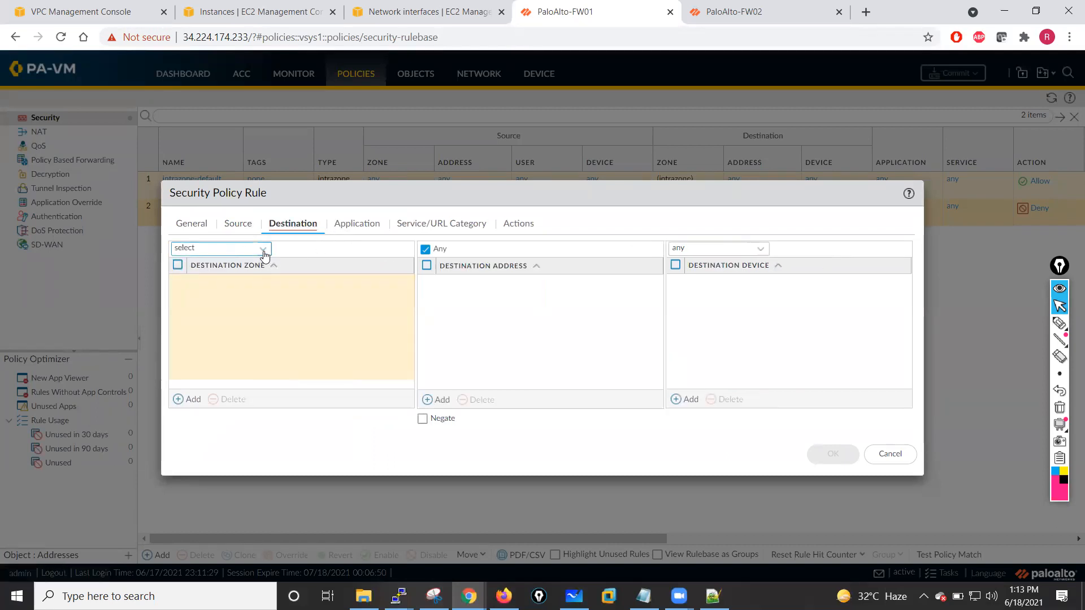
{"action": "left_click", "coordinate": [204, 283]}
- Review the application and service settings, enable Log at Session Start, and save the Allow-All rule
{"action": "left_click", "coordinate": [360, 228]}
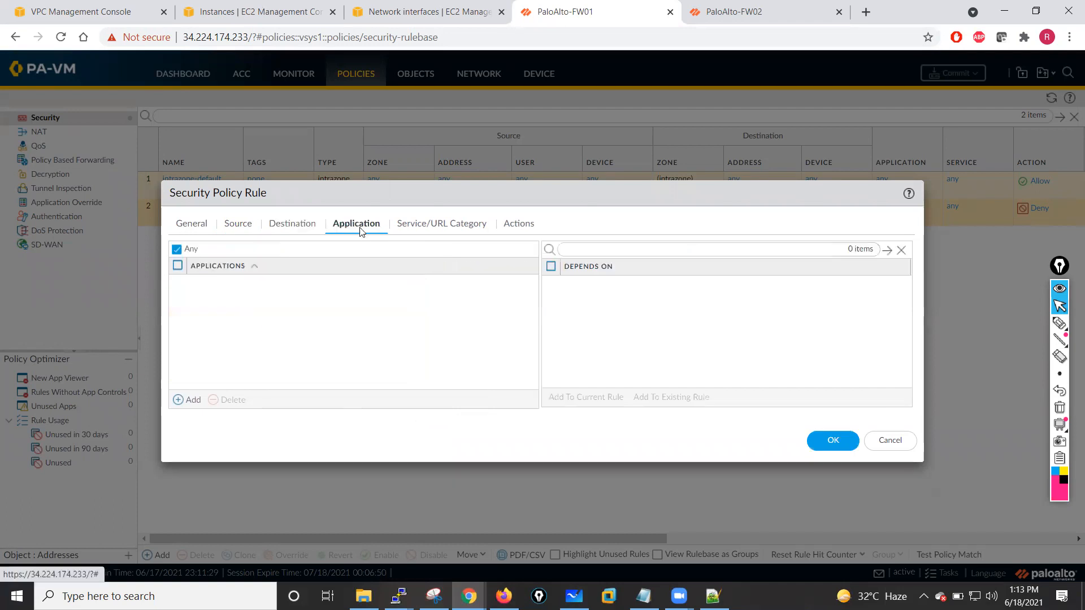
{"action": "left_click", "coordinate": [440, 229]}
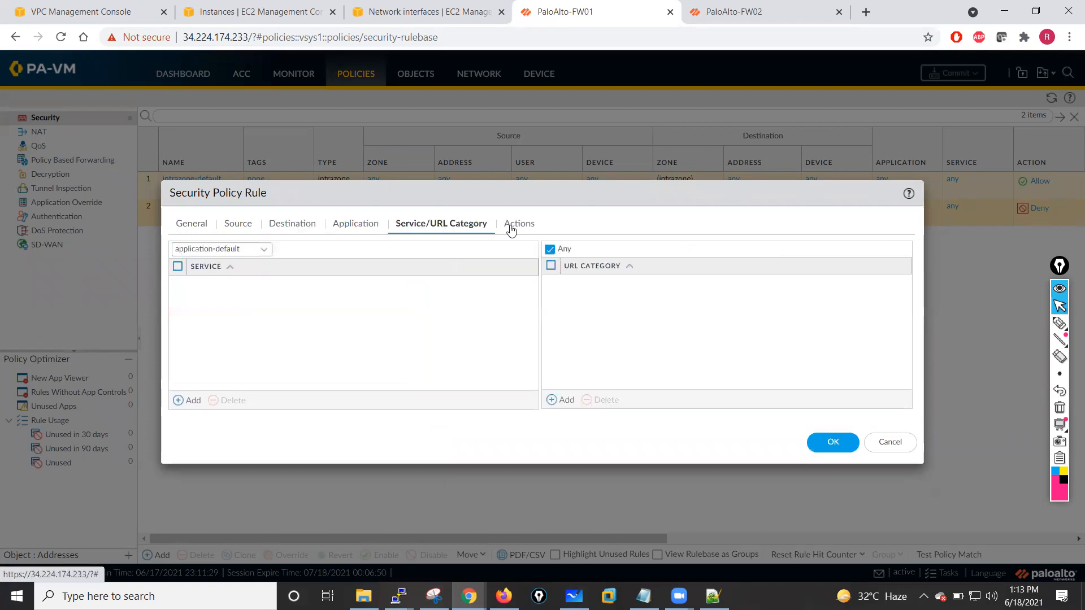
{"action": "left_click", "coordinate": [519, 224]}
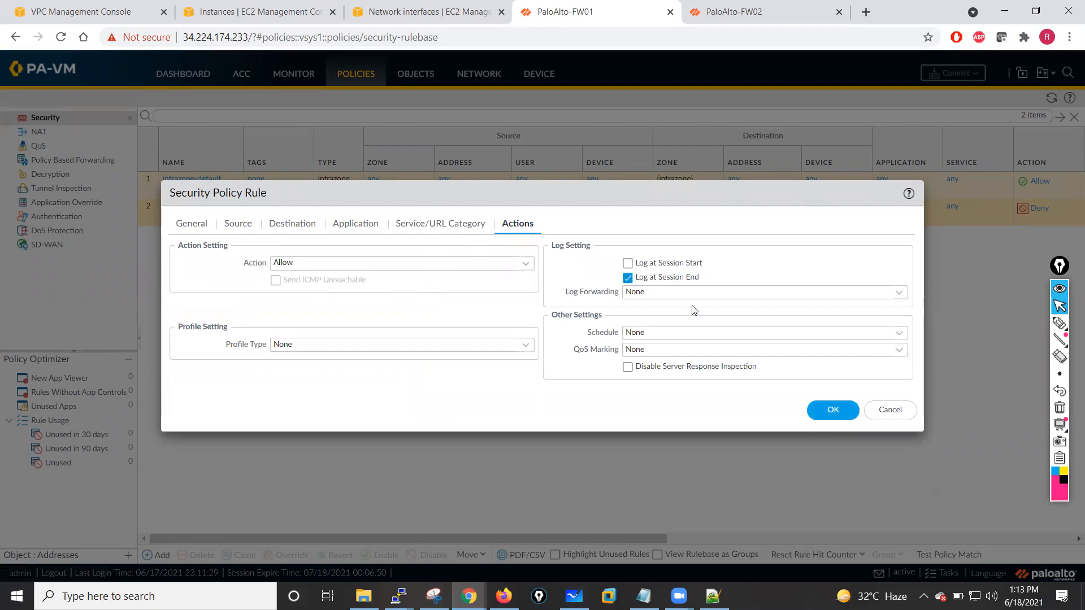
{"action": "left_click", "coordinate": [628, 264]}
{"action": "left_click", "coordinate": [832, 410]}
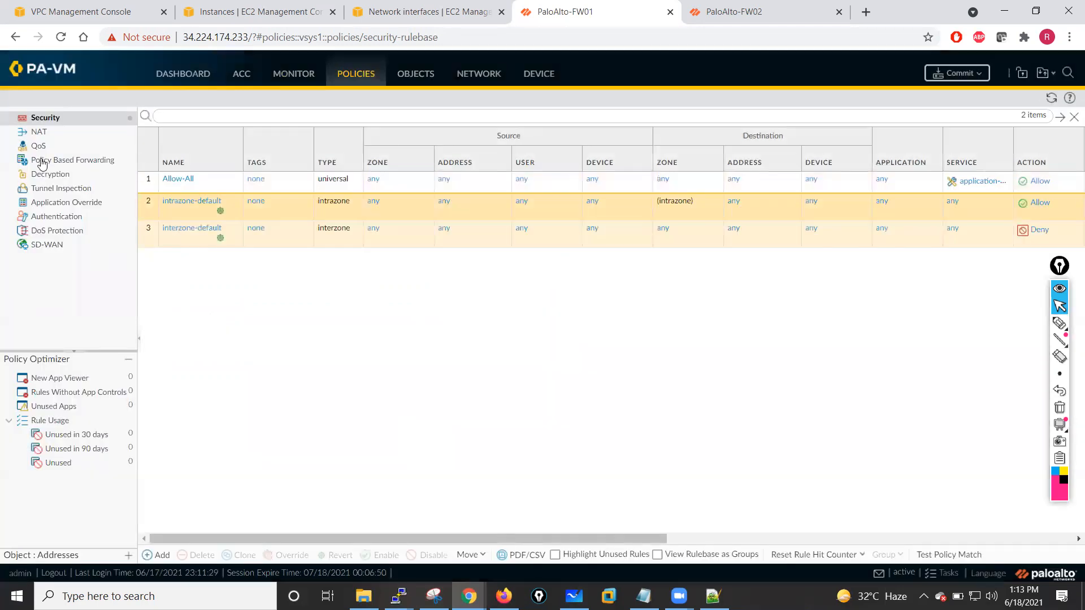
- Create a NAT policy rule named NAT with Inside as its source zone
{"action": "left_click", "coordinate": [39, 132]}
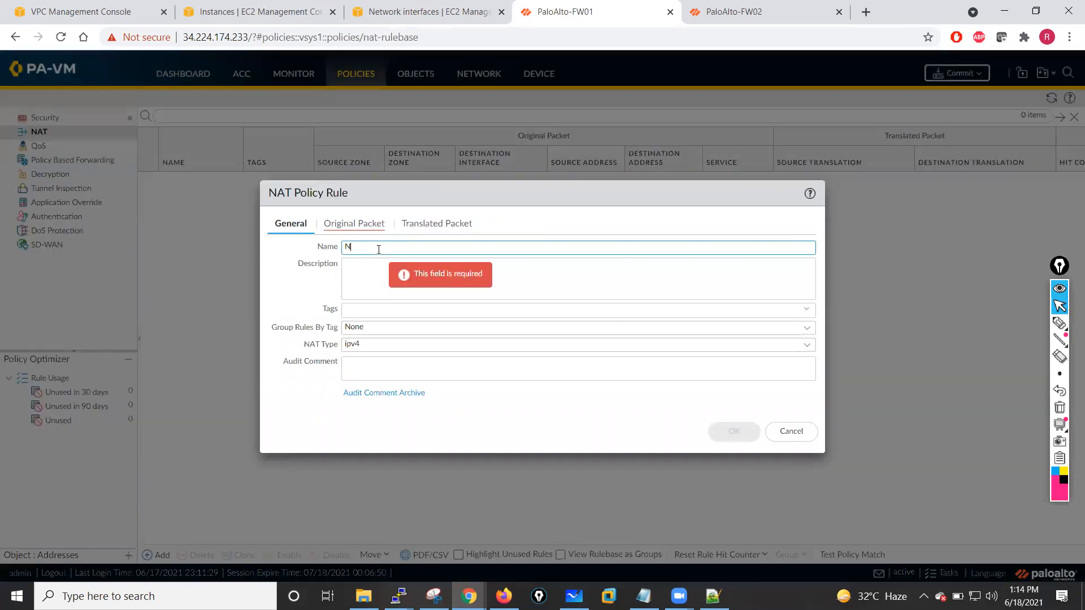
{"action": "left_click", "coordinate": [342, 224]}
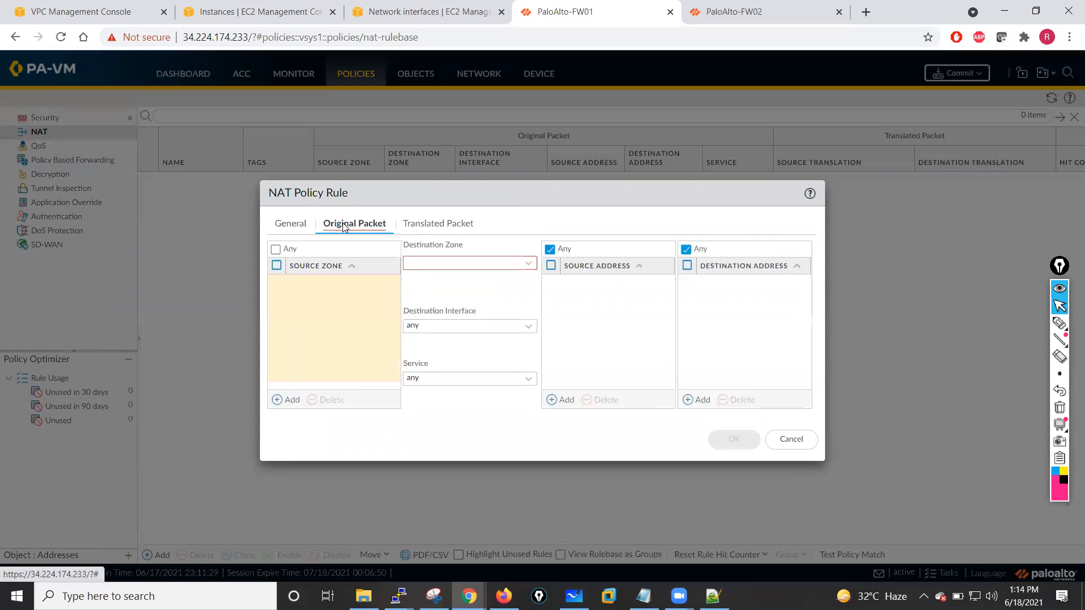
{"action": "left_click", "coordinate": [293, 400]}
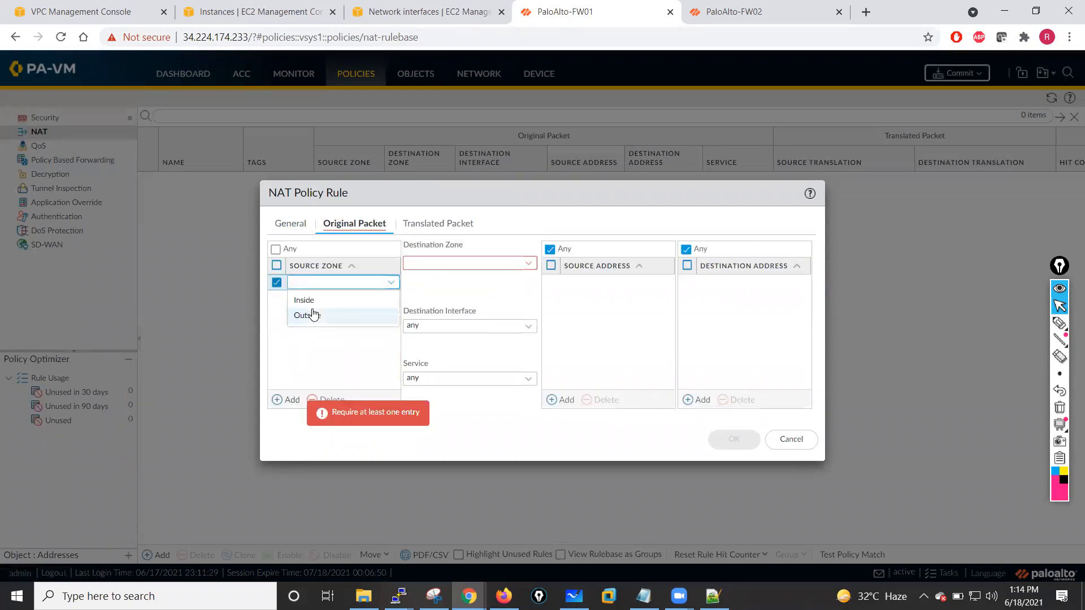
{"action": "left_click", "coordinate": [304, 301]}
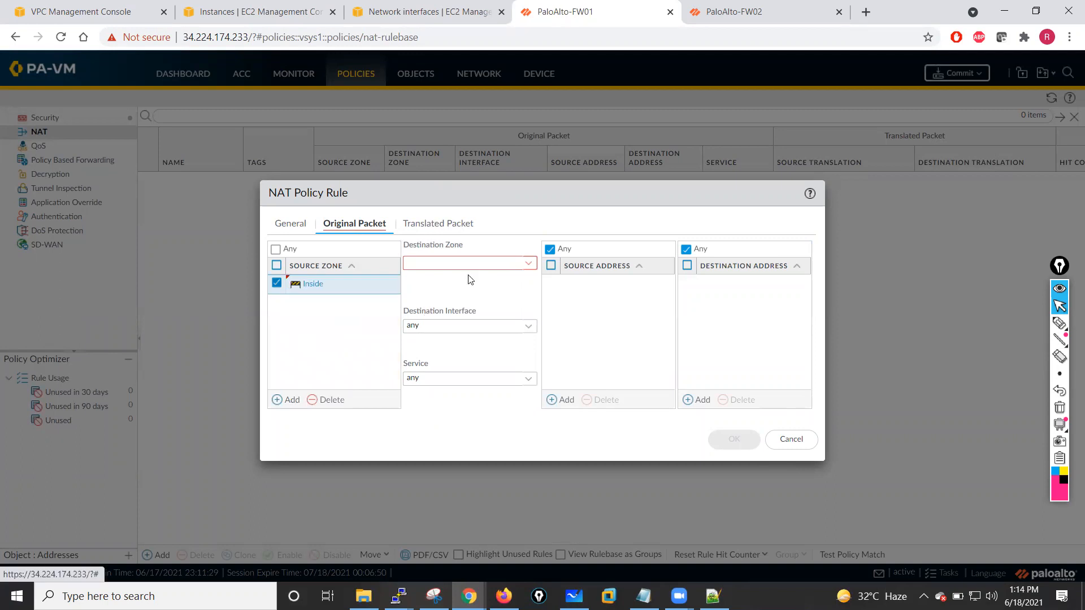
- Set the NAT rule's destination zone to Outside and destination interface to ethernet1/2
{"action": "left_click", "coordinate": [526, 264]}
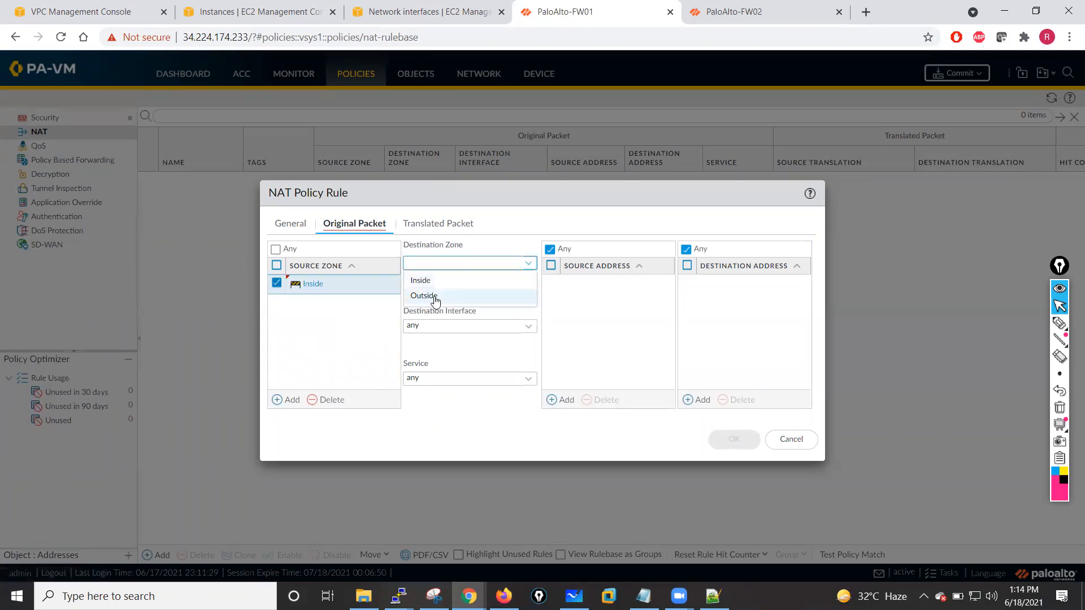
{"action": "left_click", "coordinate": [429, 297]}
{"action": "left_click", "coordinate": [527, 326]}
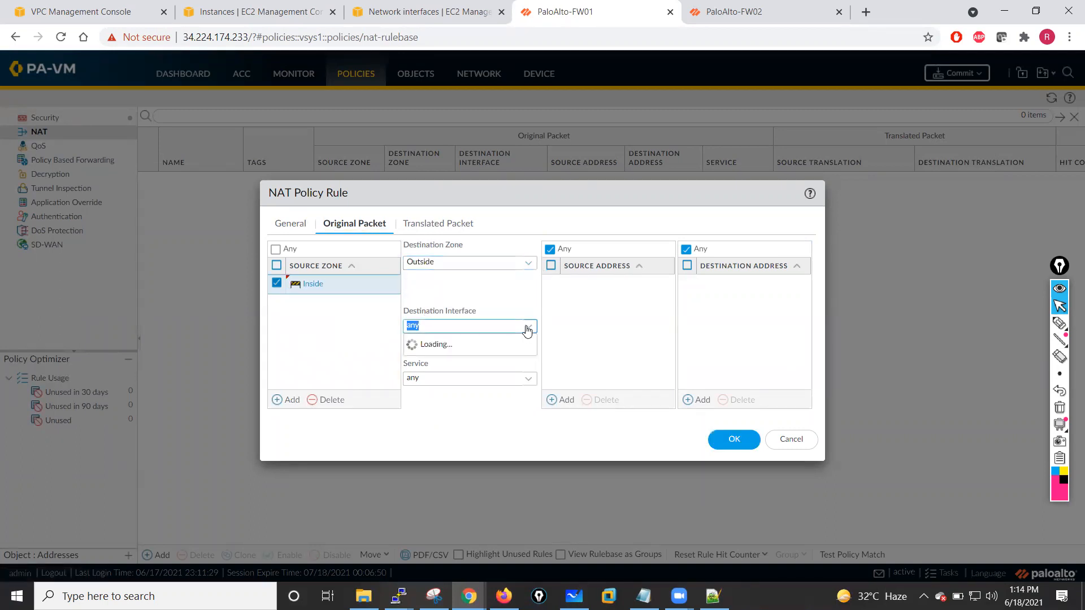
{"action": "left_click", "coordinate": [433, 360]}
{"action": "left_click", "coordinate": [478, 358]}
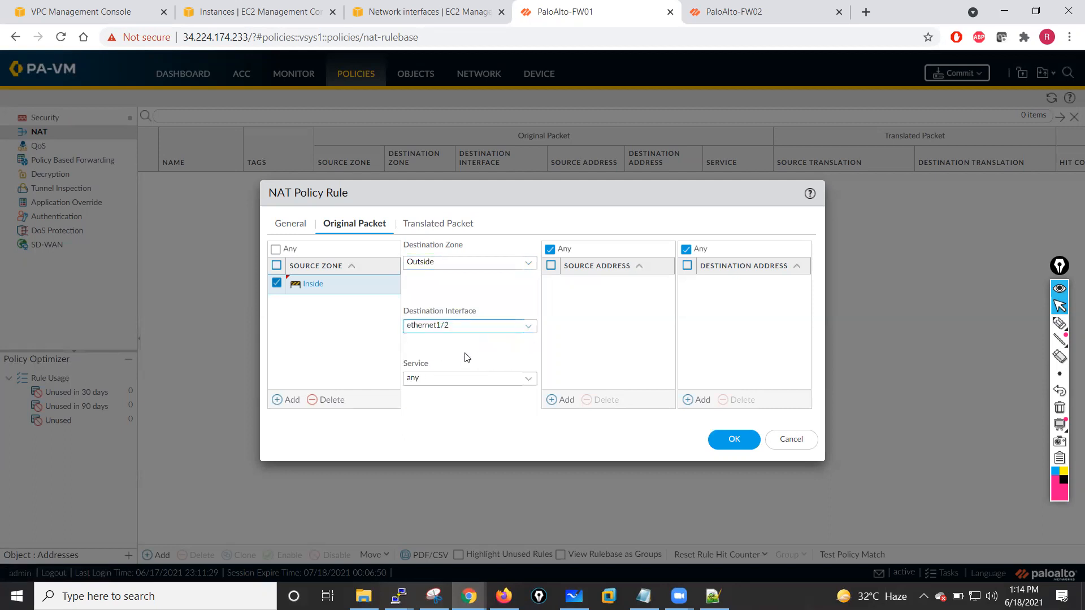
- Add 10.1.1.0/24 as the NAT rule's source address
{"action": "left_click", "coordinate": [563, 401]}
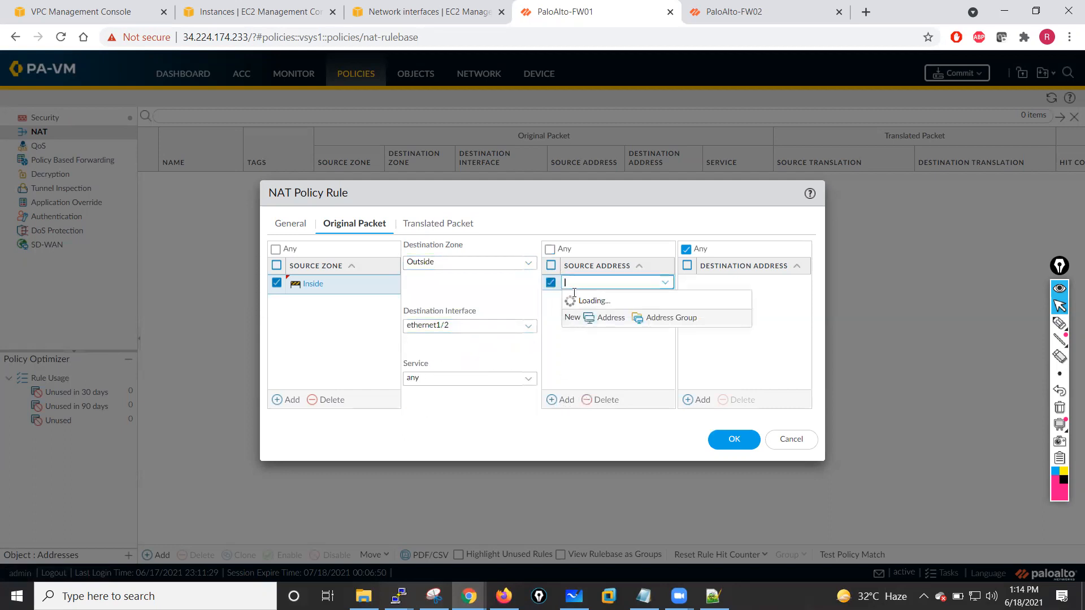
{"action": "type", "text": "10.1.1.0/24"}
{"action": "left_click", "coordinate": [587, 374]}
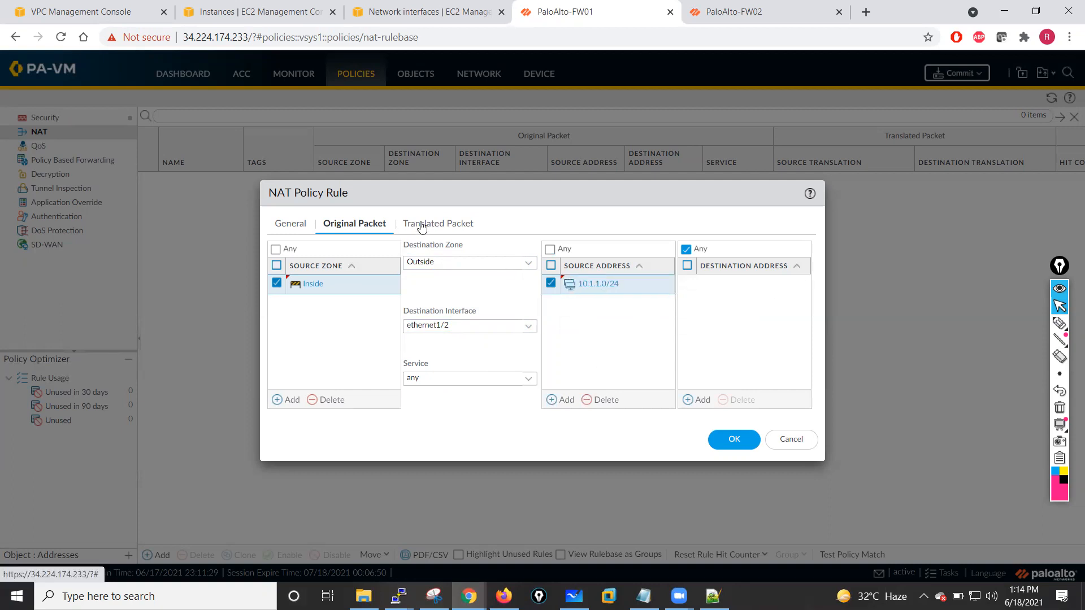
- Set source address translation to Dynamic IP And Port using an Interface Address
{"action": "left_click", "coordinate": [421, 226]}
{"action": "left_click", "coordinate": [521, 263]}
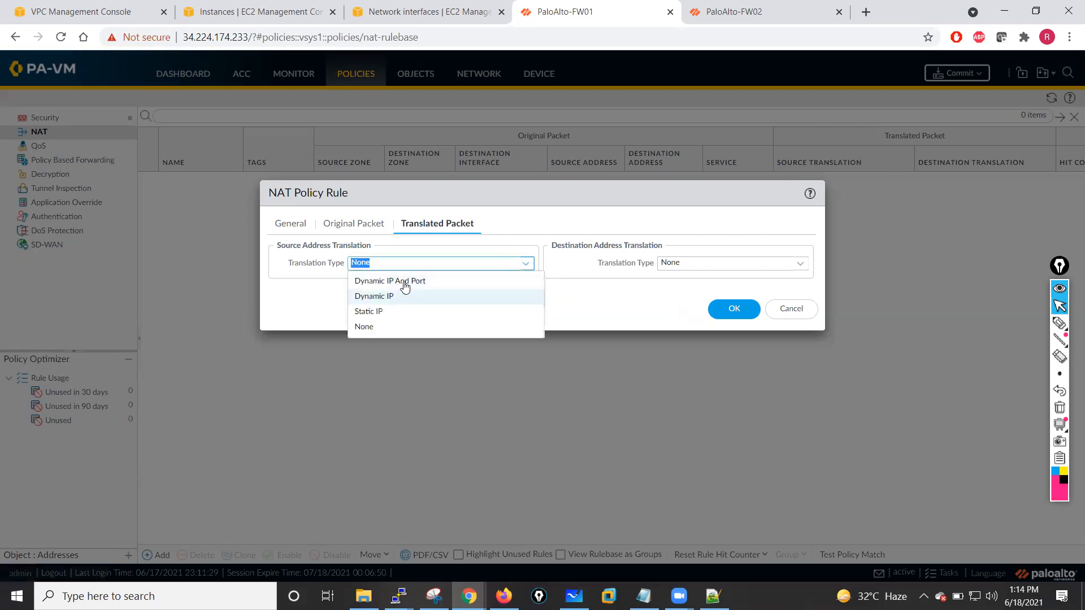
{"action": "left_click", "coordinate": [404, 281]}
{"action": "left_click", "coordinate": [527, 284]}
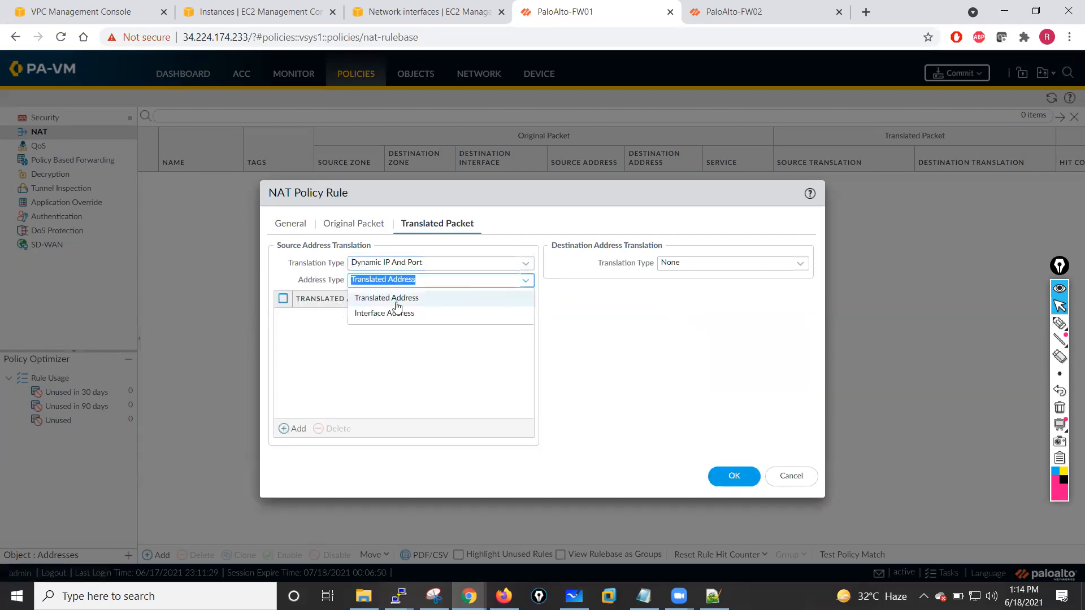
{"action": "left_click", "coordinate": [384, 314]}
- Choose interface ethernet1/2 with IP 10.1.10.250/24, save the NAT rule, and commit the configuration on PaloAlto-FW01
{"action": "left_click", "coordinate": [523, 299]}
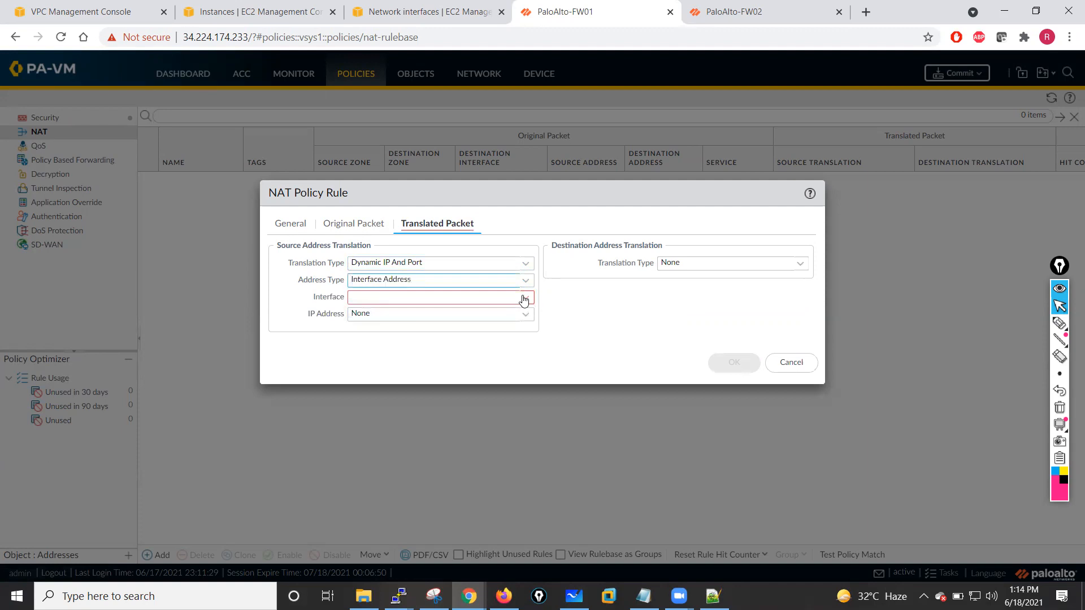
{"action": "left_click", "coordinate": [386, 318]}
{"action": "left_click", "coordinate": [525, 315]}
{"action": "left_click", "coordinate": [384, 348]}
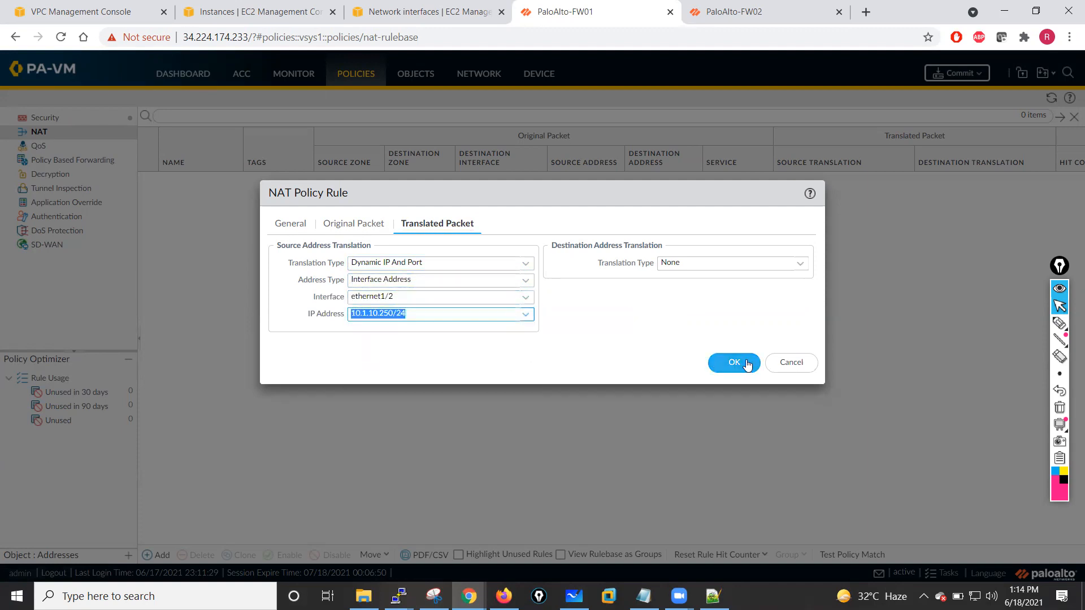
{"action": "left_click", "coordinate": [732, 365]}
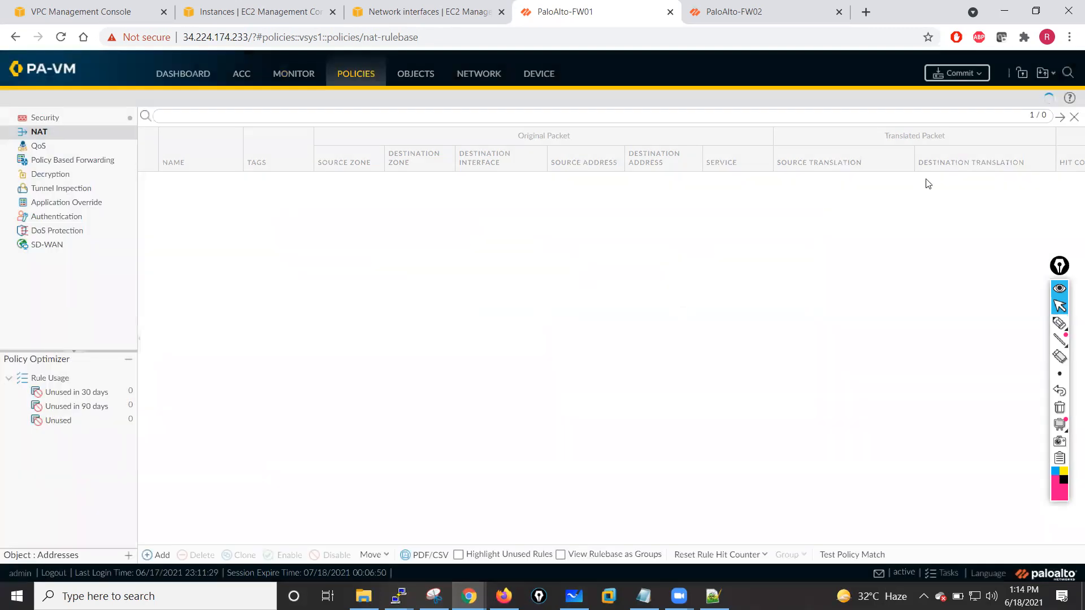
{"action": "left_click", "coordinate": [957, 73]}
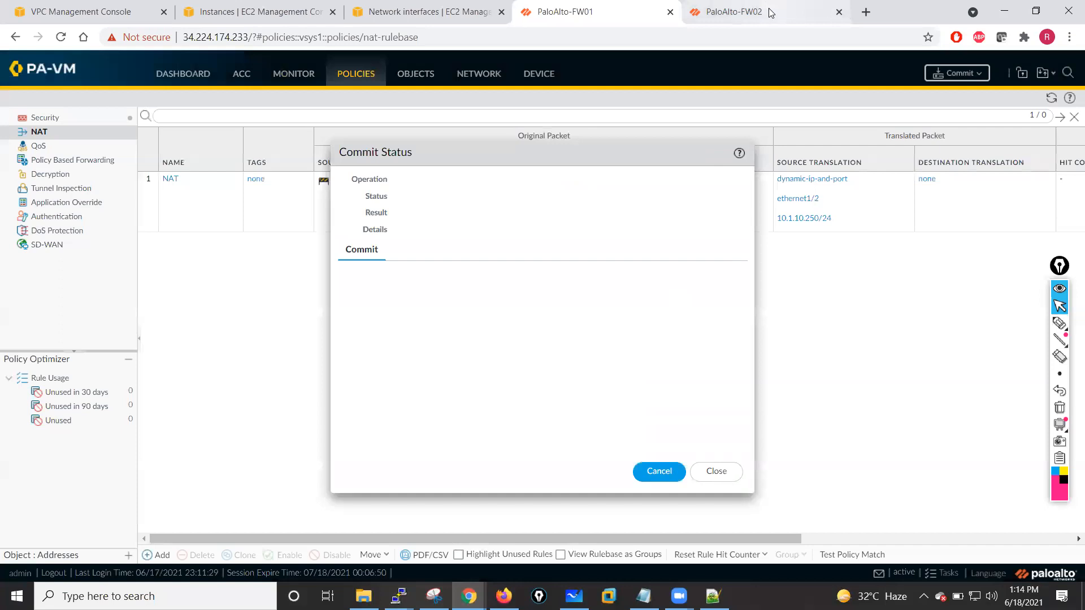
- On PaloAlto-FW02, check the security rulebase and open the Session Browser
{"action": "left_click", "coordinate": [810, 11]}
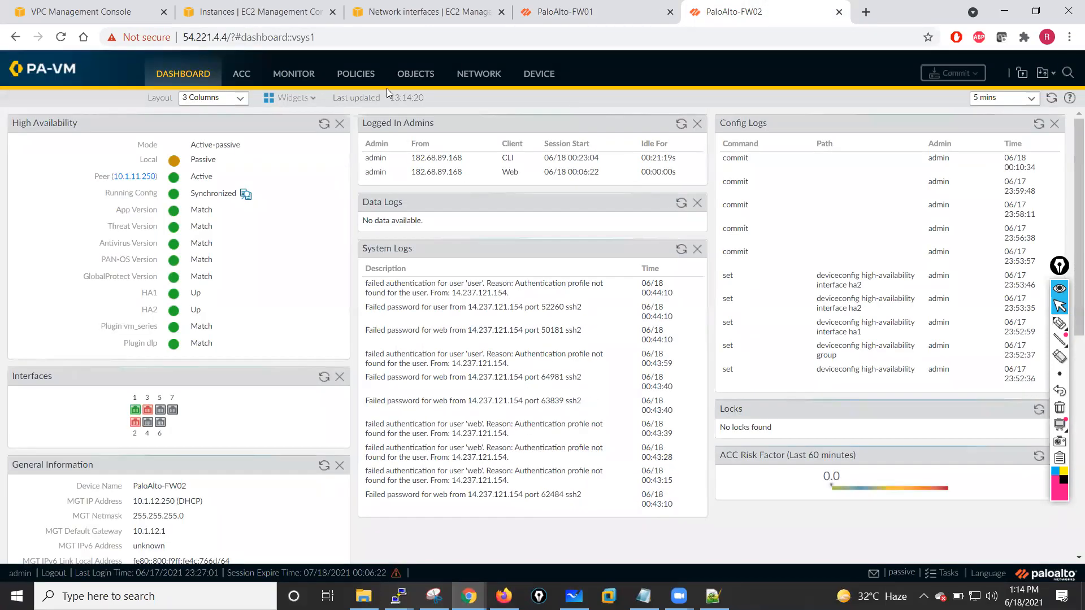
{"action": "left_click", "coordinate": [359, 78]}
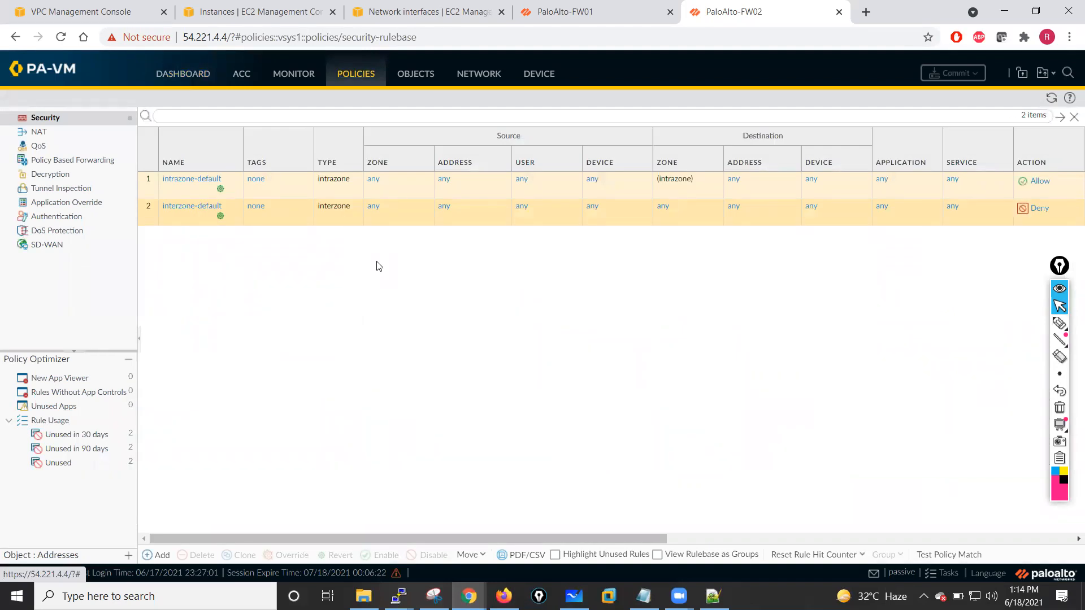
{"action": "left_click", "coordinate": [1051, 98]}
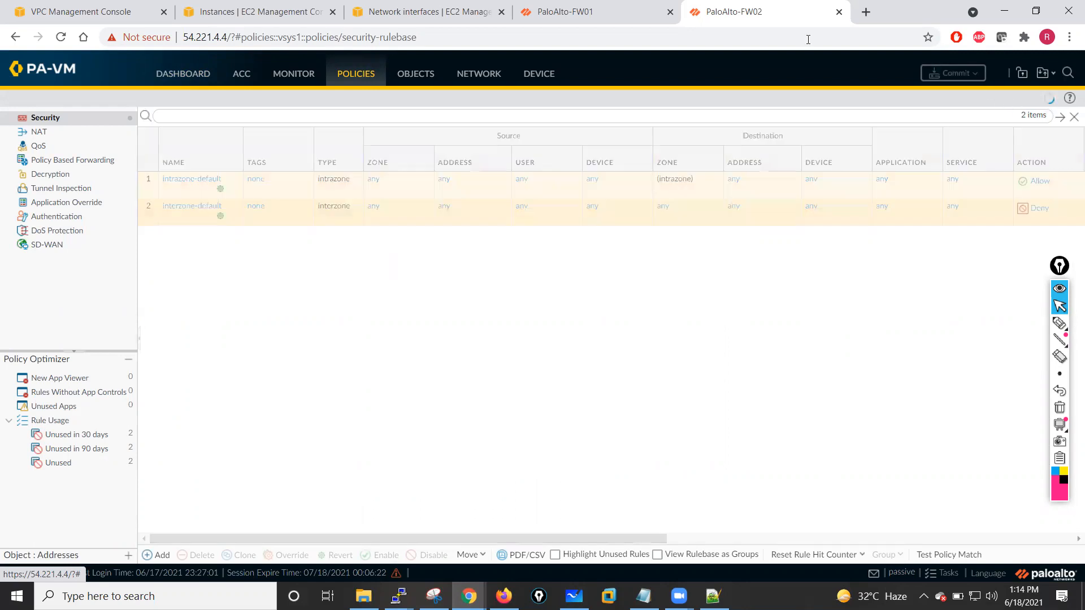
{"action": "left_click", "coordinate": [622, 5]}
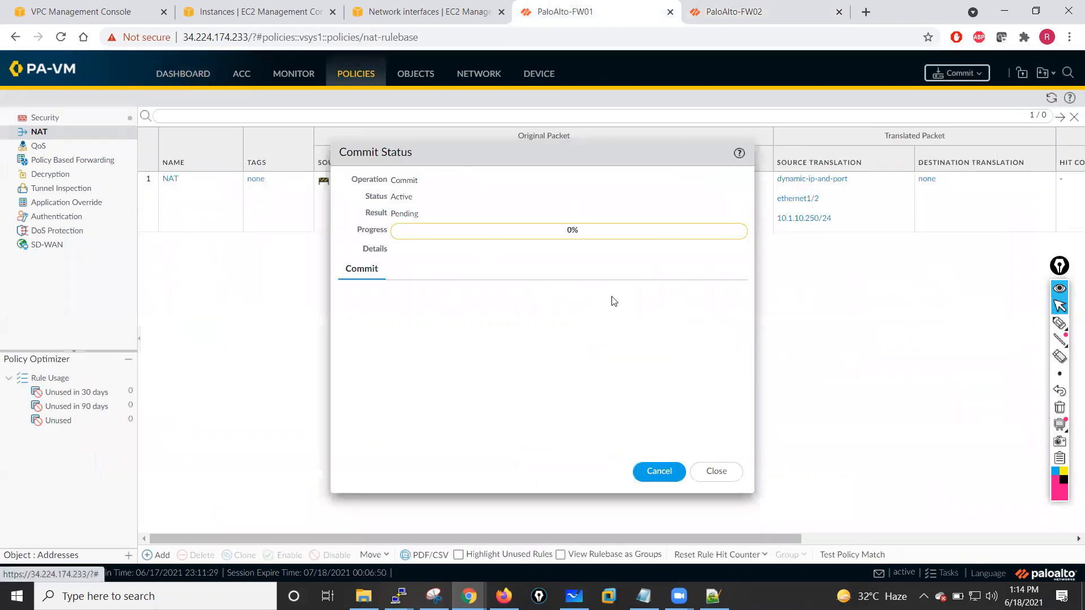
{"action": "left_click", "coordinate": [773, 7]}
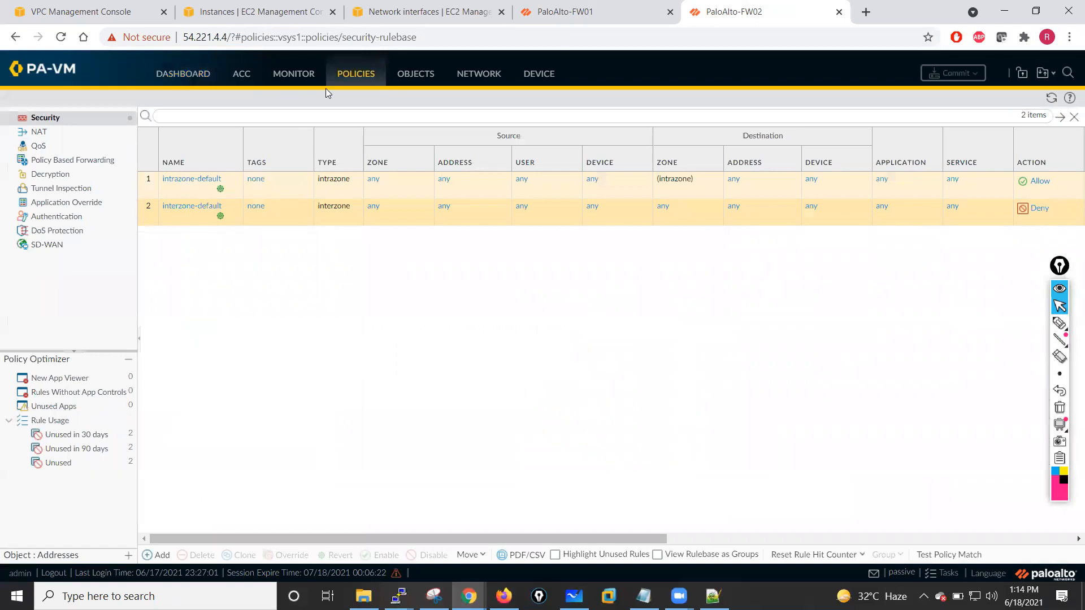
{"action": "left_click", "coordinate": [288, 74]}
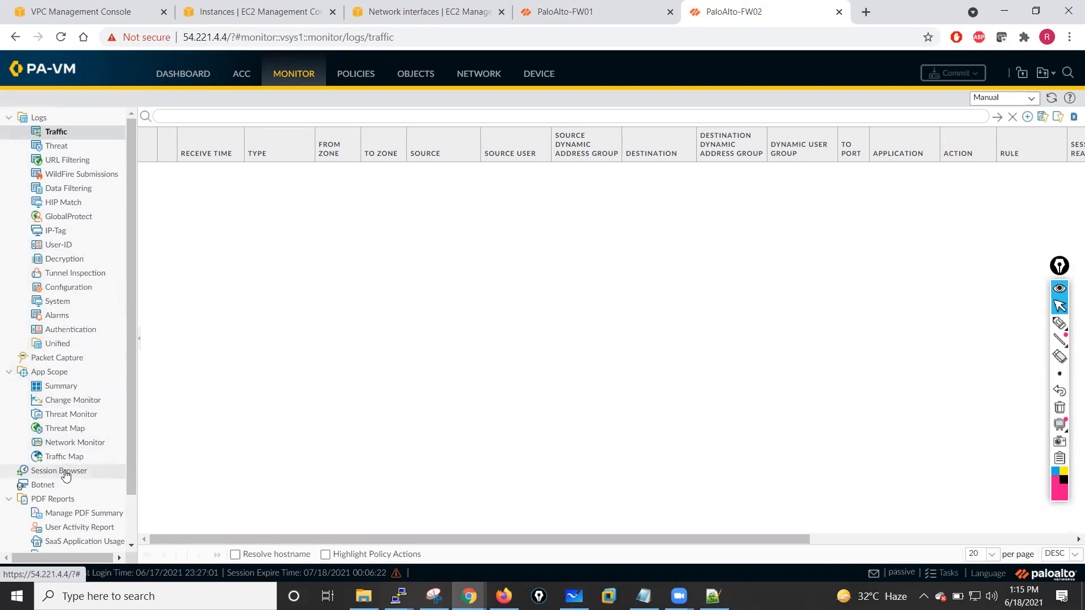
{"action": "mouse_move", "coordinate": [133, 397]}
{"action": "left_mouse_down"}
{"action": "mouse_move", "coordinate": [128, 439]}
{"action": "mouse_move", "coordinate": [139, 391]}
{"action": "left_mouse_up"}
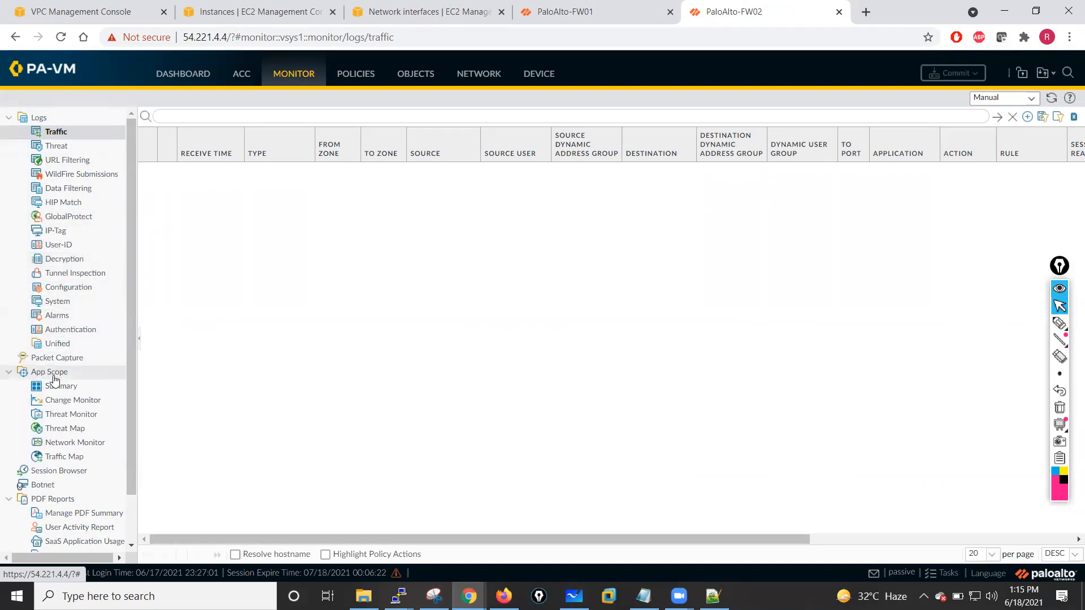
{"action": "left_click", "coordinate": [45, 474]}
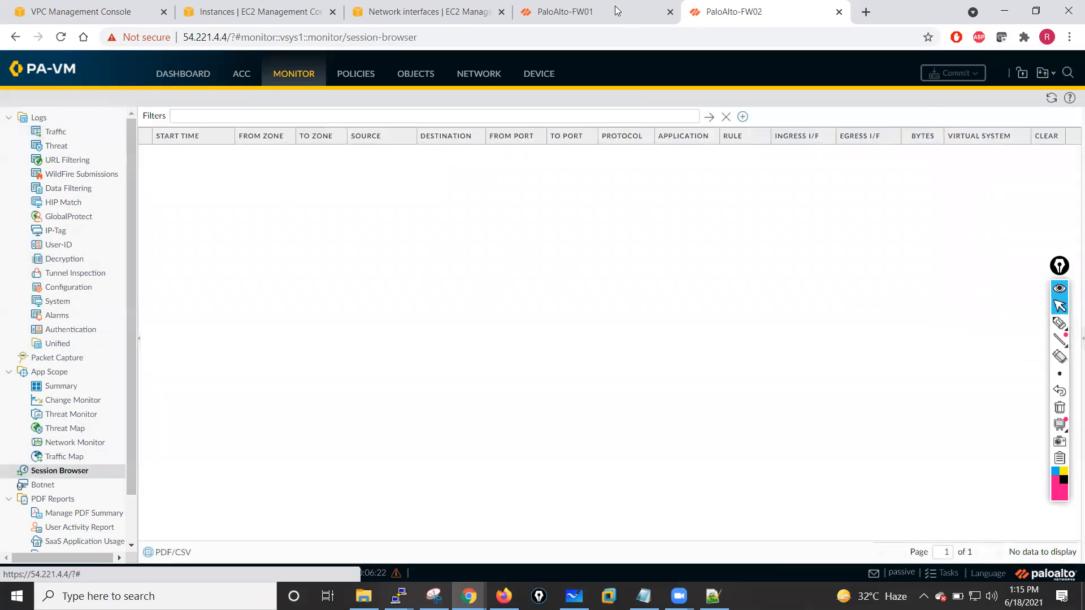
- Close the commit status on PaloAlto-FW01 and review the security and NAT rulebases on PaloAlto-FW02
{"action": "left_click", "coordinate": [616, 11]}
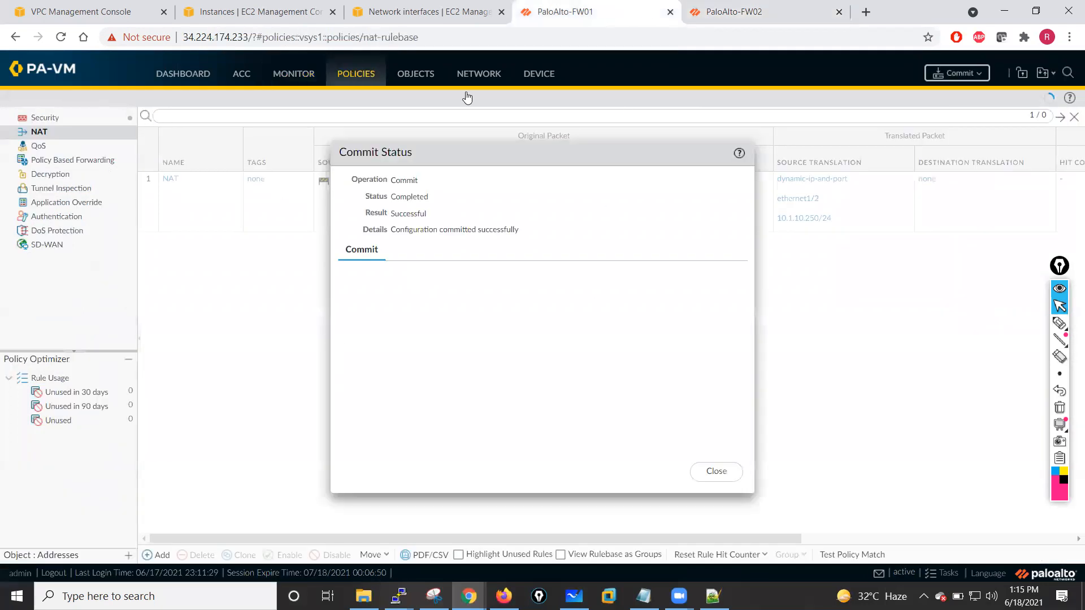
{"action": "left_click", "coordinate": [716, 471]}
{"action": "left_click", "coordinate": [760, 11]}
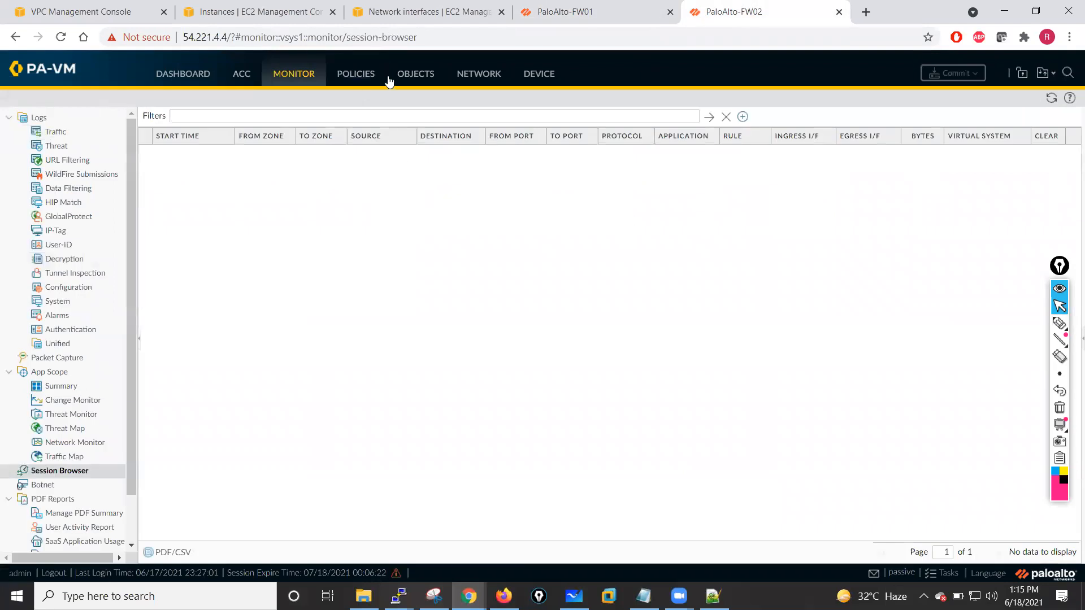
{"action": "left_click", "coordinate": [357, 78]}
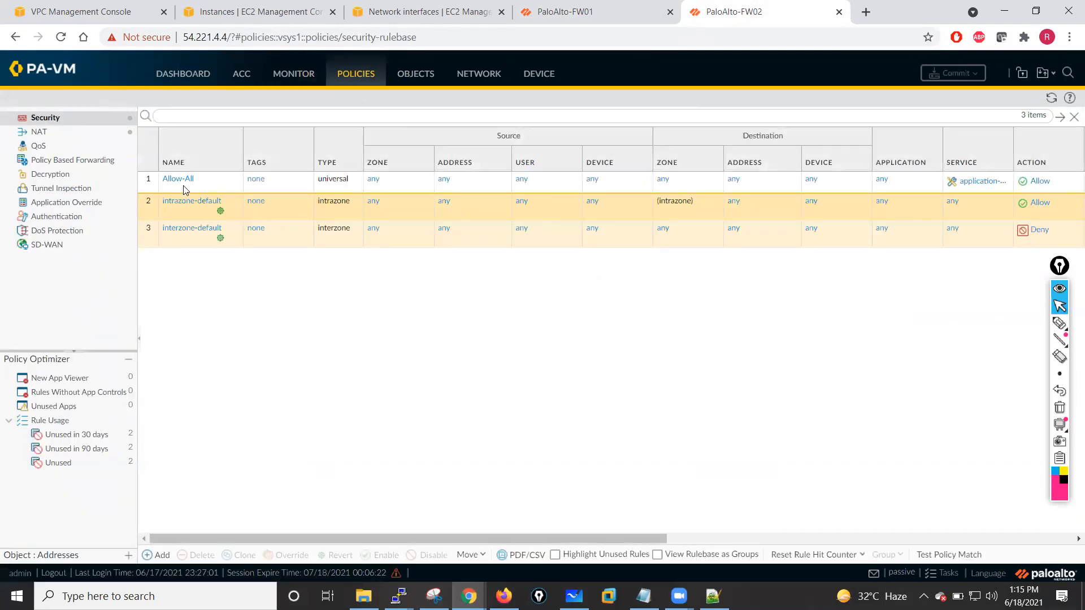
{"action": "left_click", "coordinate": [56, 133]}
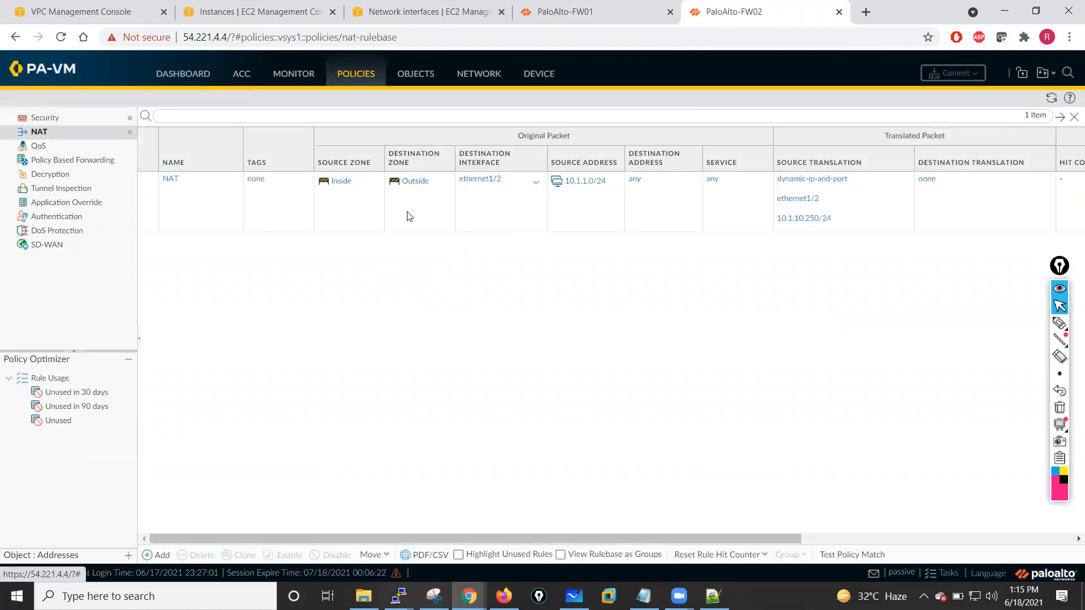
{"action": "left_click", "coordinate": [565, 11]}
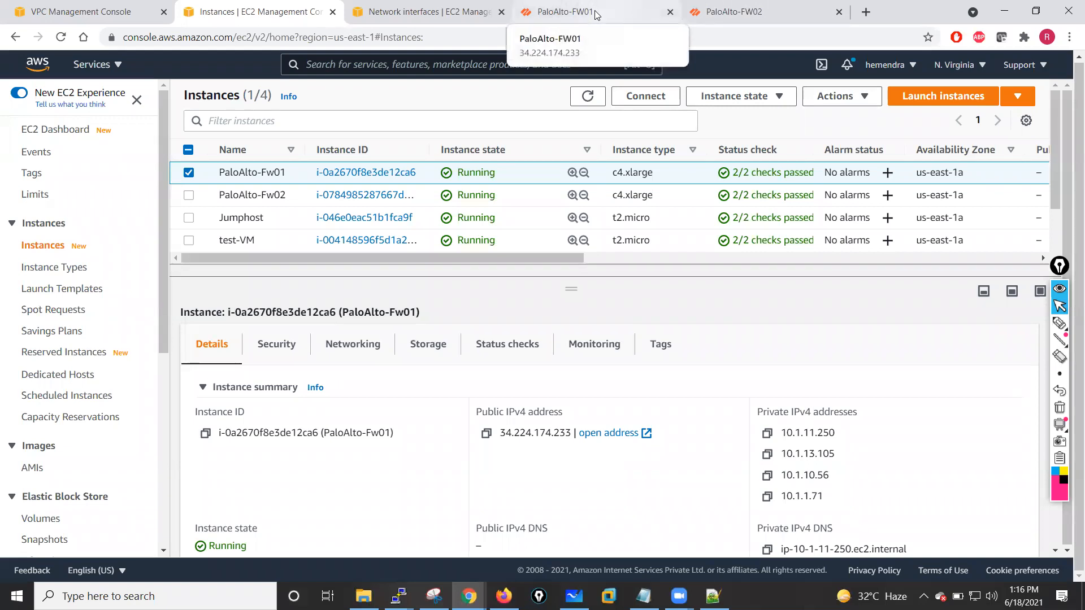
{"action": "left_click", "coordinate": [595, 11]}
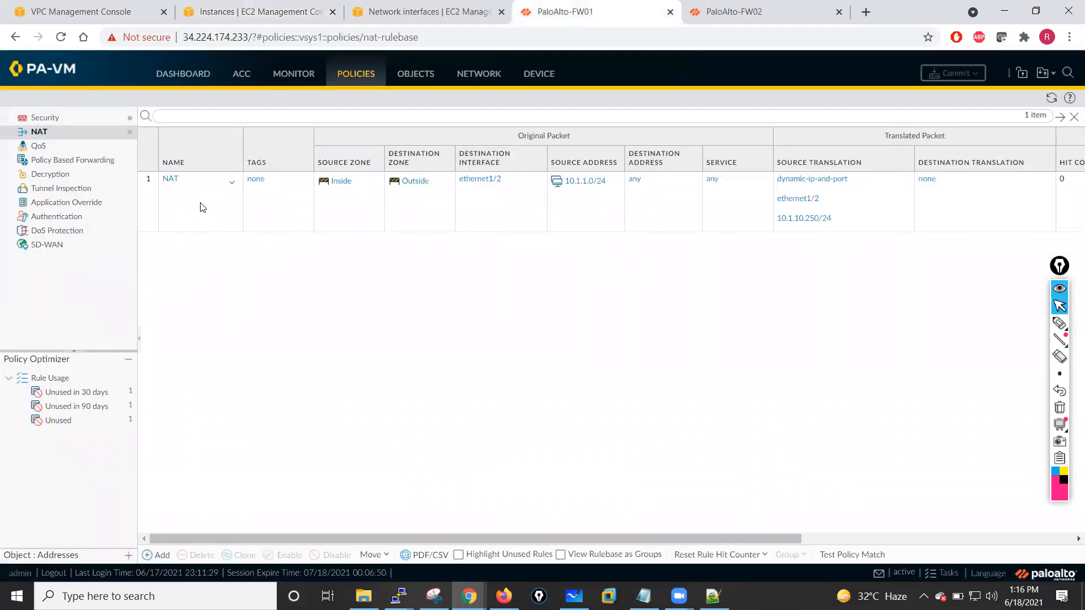
- On PaloAlto-FW01, switch interface ethernet1/2's IPv4 addressing from static to DHCP Client
{"action": "left_click", "coordinate": [475, 78]}
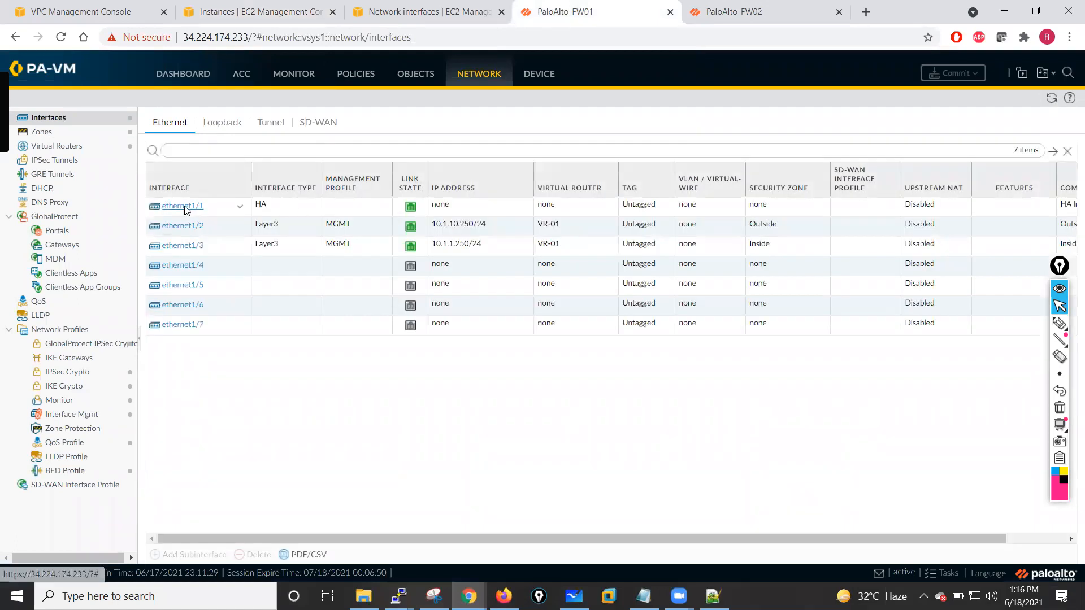
{"action": "left_click", "coordinate": [180, 230]}
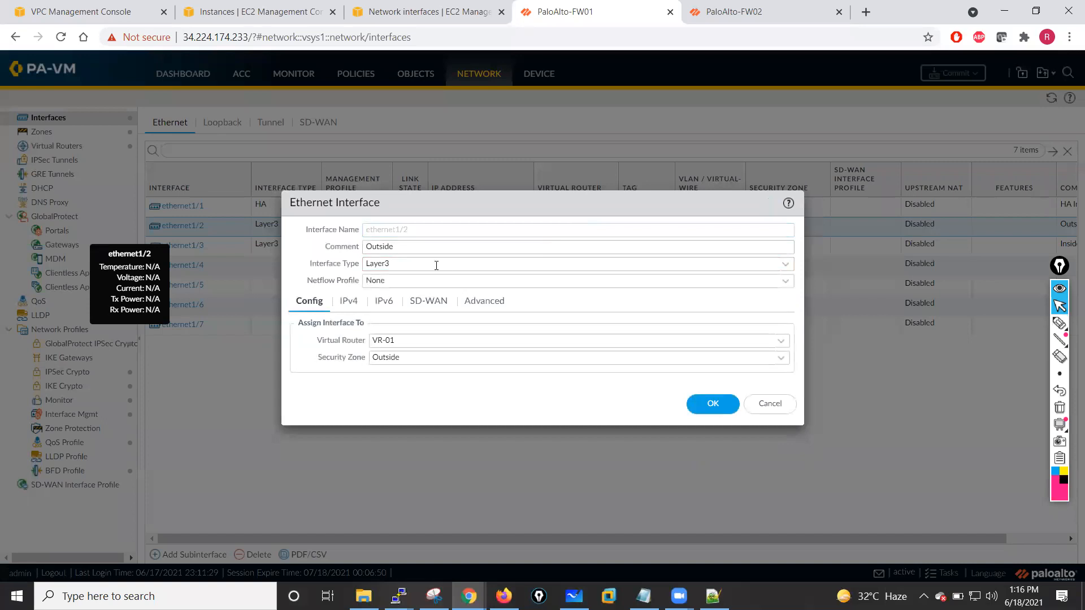
{"action": "left_click", "coordinate": [348, 305]}
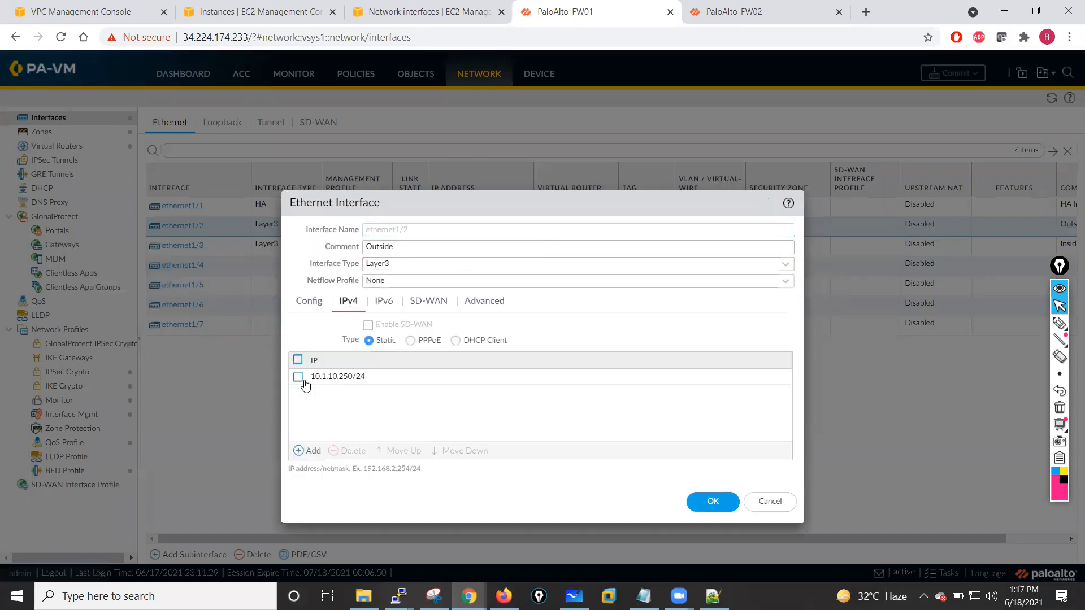
{"action": "left_click", "coordinate": [455, 342]}
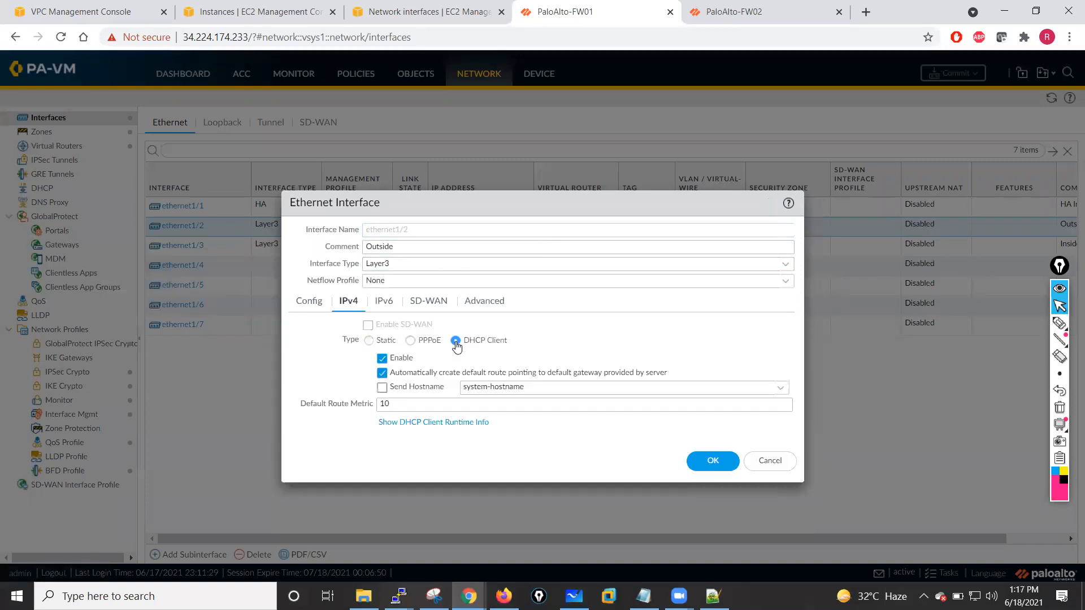
{"action": "left_click", "coordinate": [712, 461]}
- Switch interface ethernet1/3's IPv4 addressing to DHCP Client as well
{"action": "left_click", "coordinate": [507, 357]}
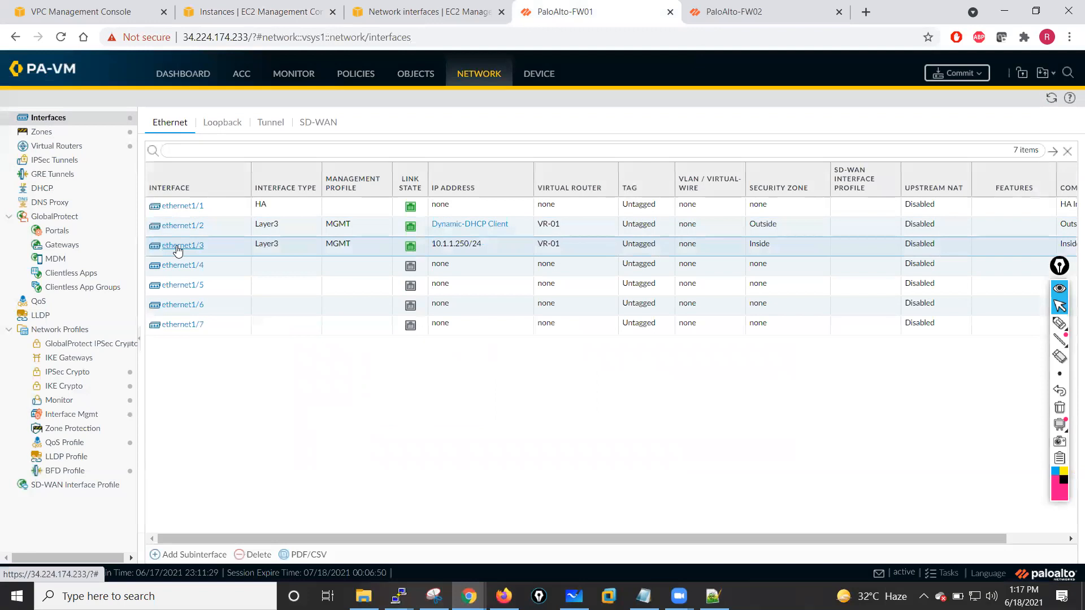
{"action": "left_click", "coordinate": [177, 246]}
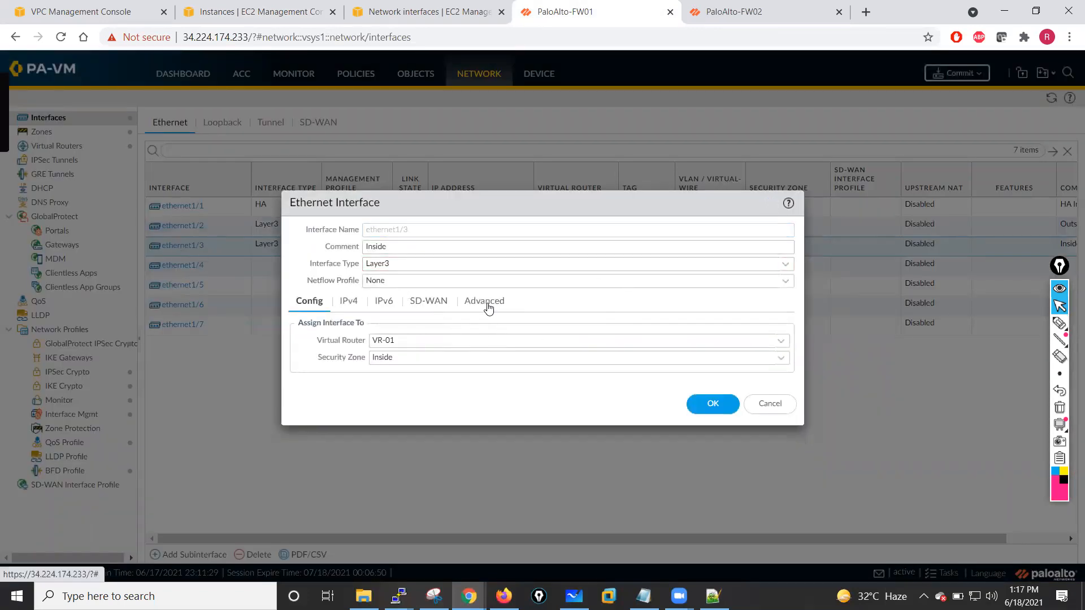
{"action": "left_click", "coordinate": [487, 303]}
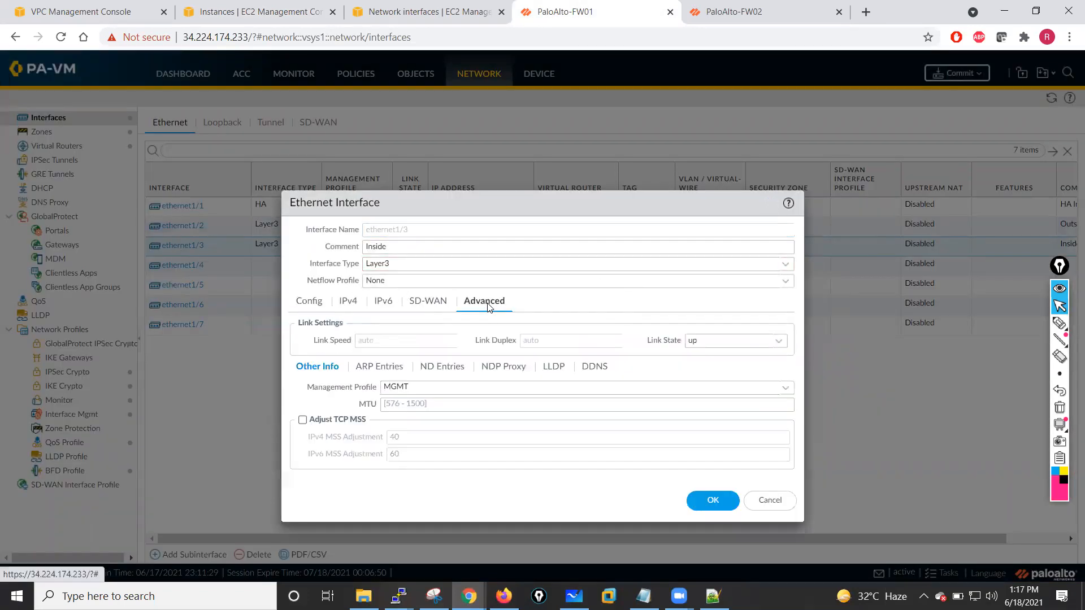
{"action": "left_click", "coordinate": [350, 305]}
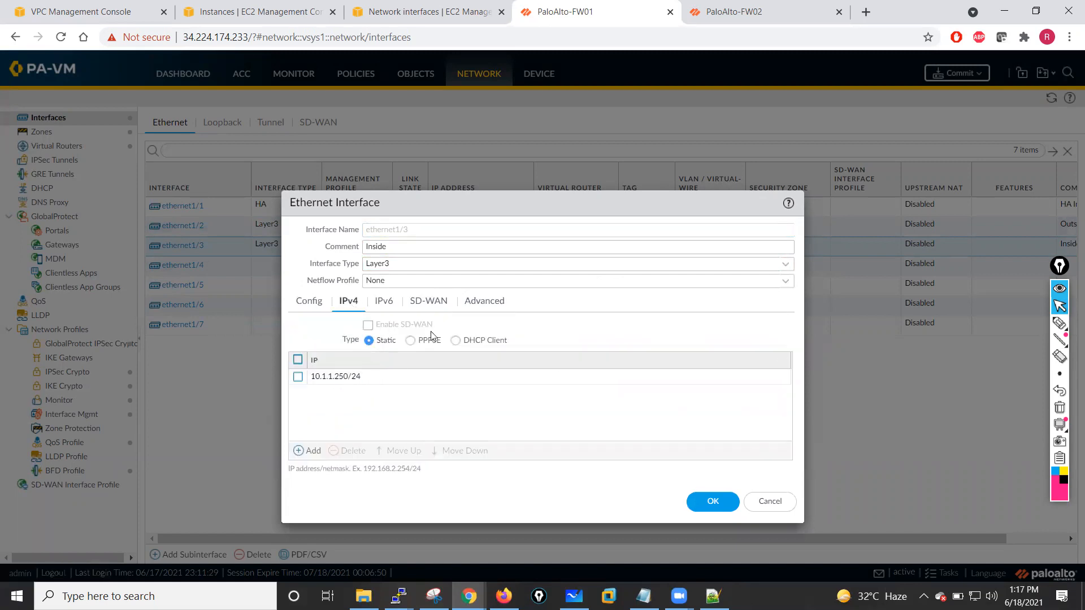
{"action": "left_click", "coordinate": [455, 340]}
{"action": "left_click", "coordinate": [720, 472]}
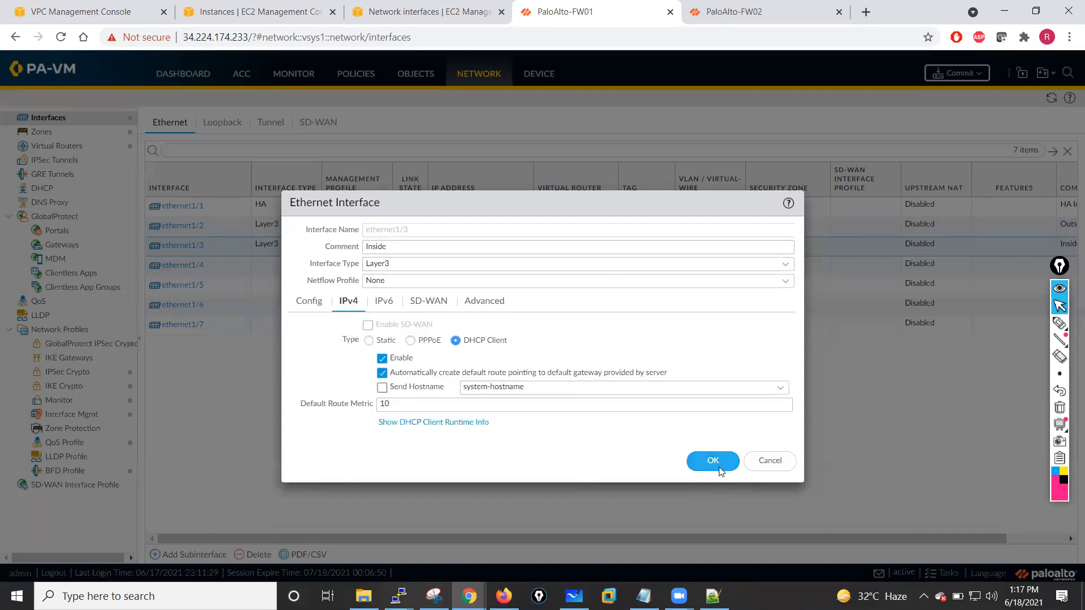
{"action": "left_click", "coordinate": [515, 360]}
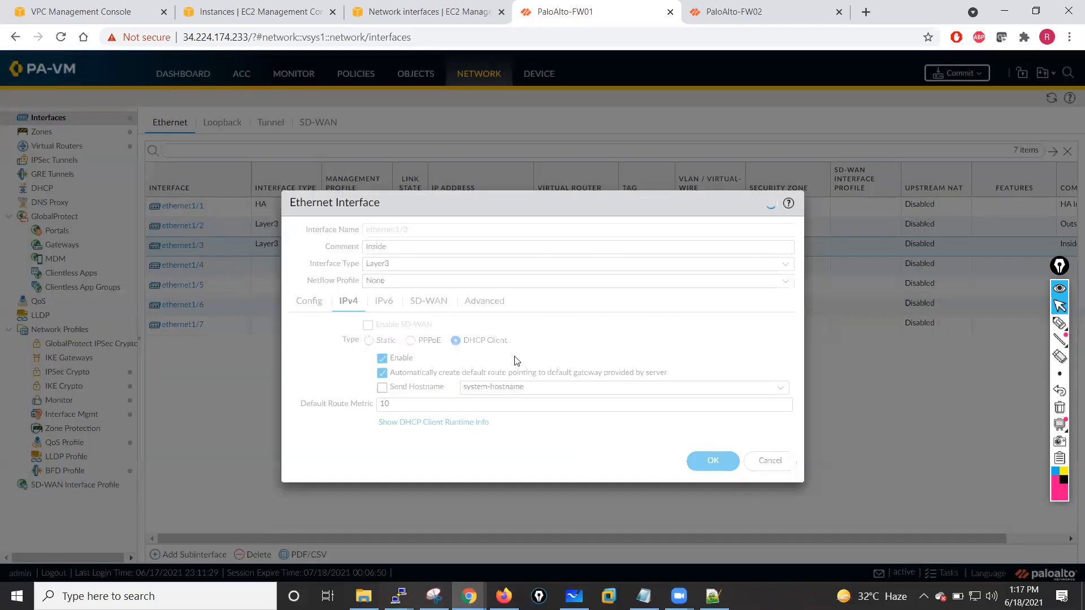
- Review the static routes of virtual router VR-01
{"action": "left_click", "coordinate": [56, 148]}
{"action": "left_click", "coordinate": [172, 169]}
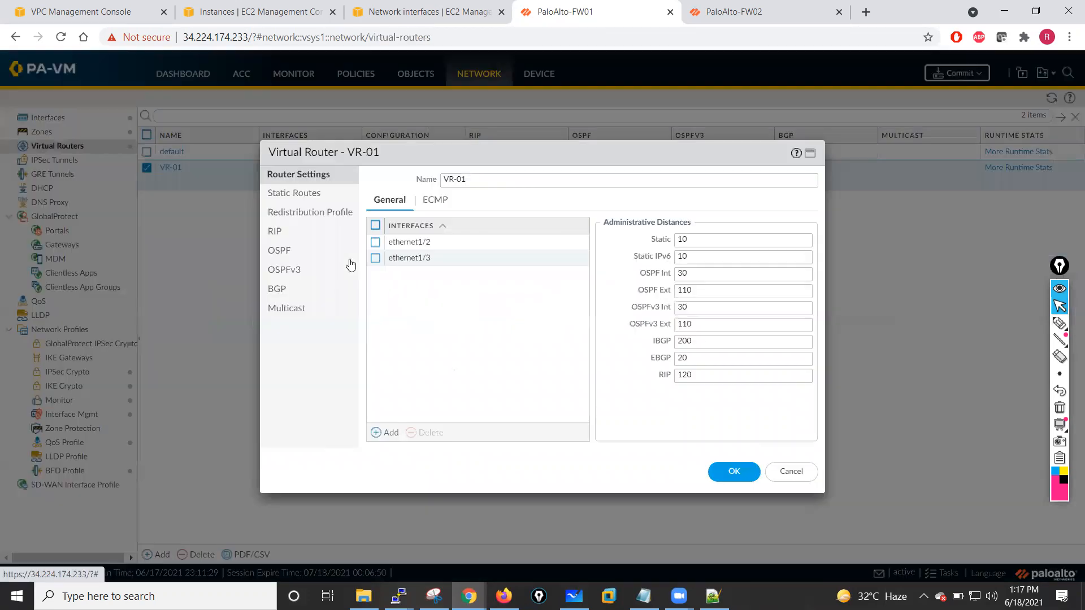
{"action": "left_click", "coordinate": [295, 195]}
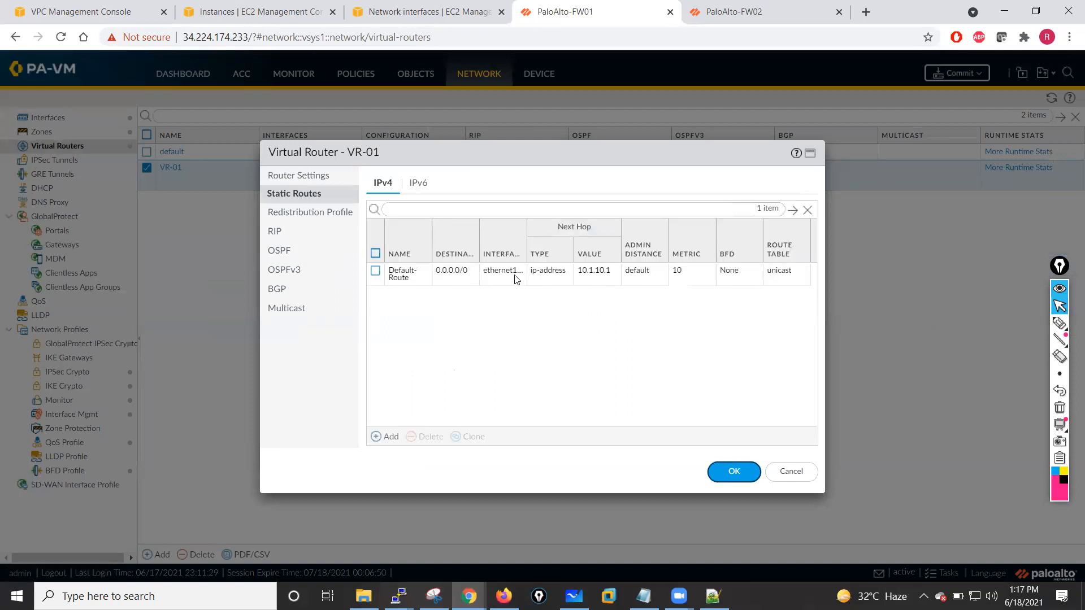
{"action": "left_click", "coordinate": [731, 471]}
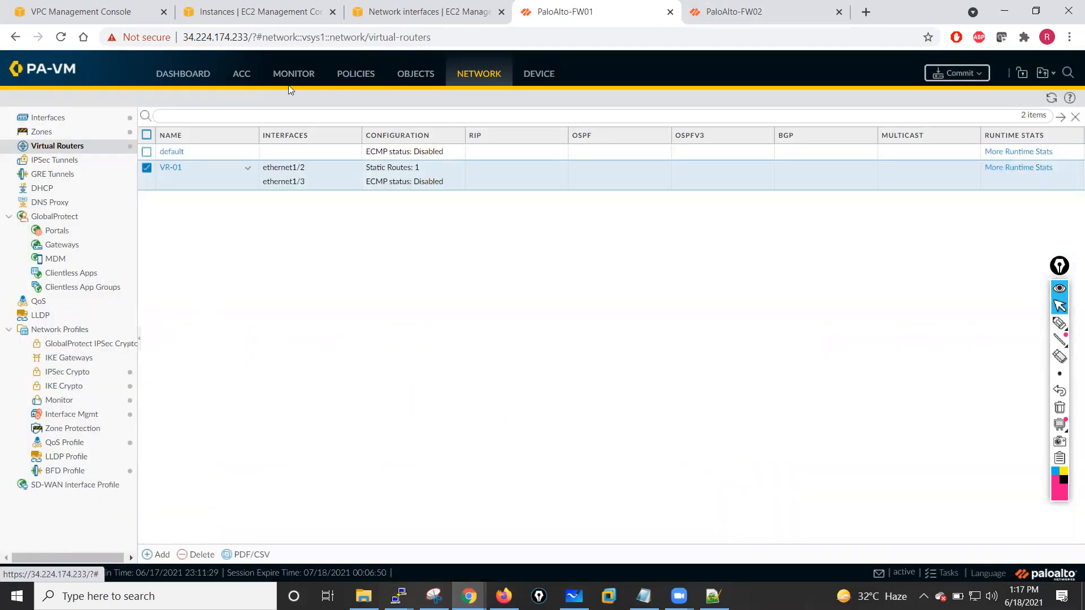
- Edit the NAT rule's source translation, changing its address type to Translated Address
{"action": "left_click", "coordinate": [346, 77]}
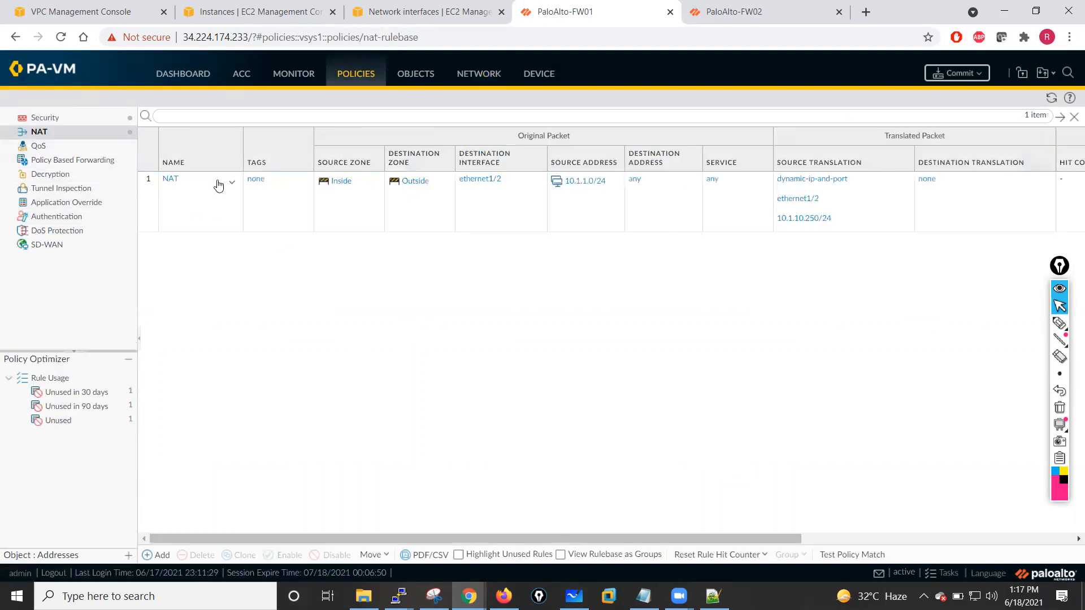
{"action": "left_click", "coordinate": [170, 179]}
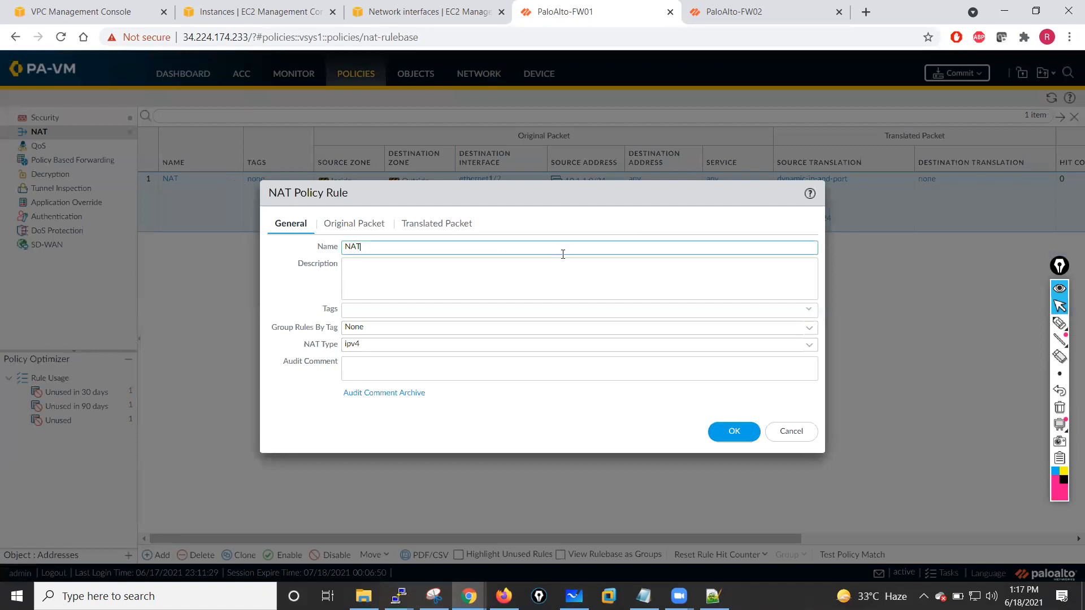
{"action": "left_click", "coordinate": [443, 226]}
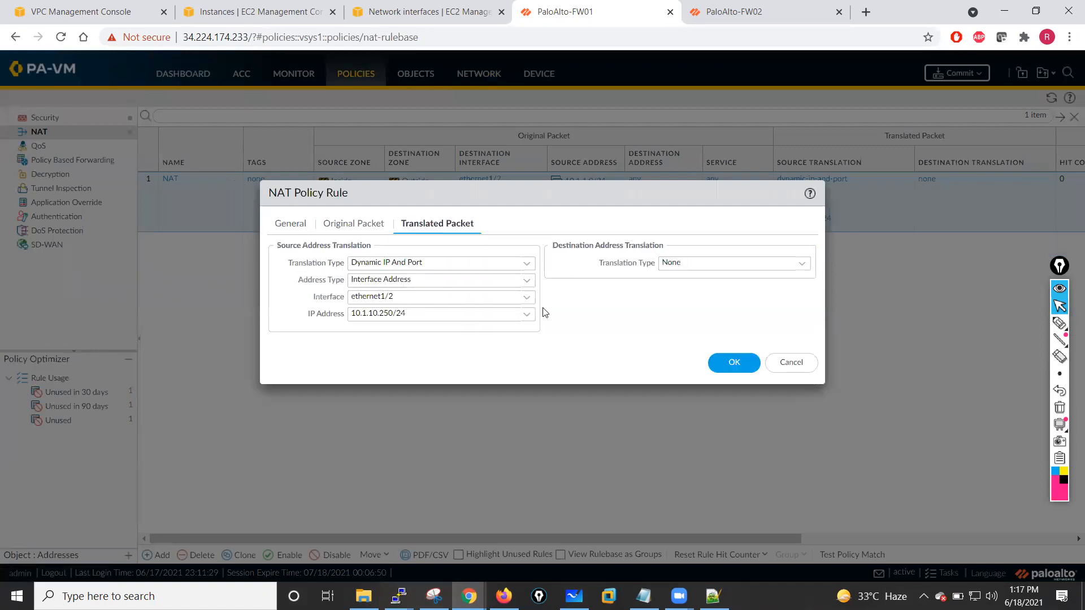
{"action": "left_click", "coordinate": [525, 304]}
{"action": "left_click", "coordinate": [526, 325]}
{"action": "left_click", "coordinate": [526, 315]}
{"action": "left_click", "coordinate": [366, 334]}
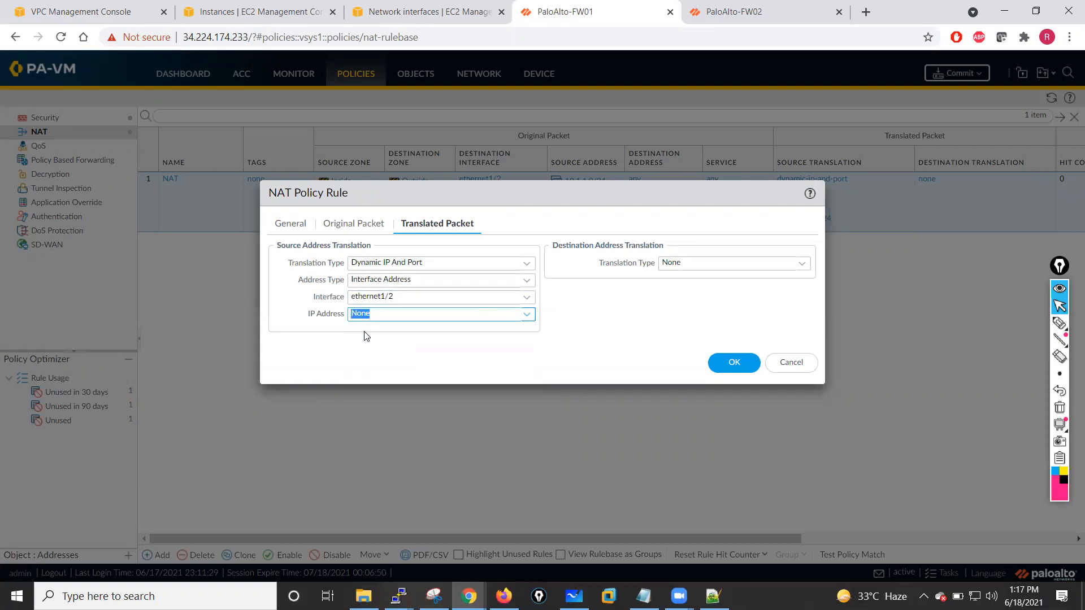
{"action": "left_click", "coordinate": [526, 300]}
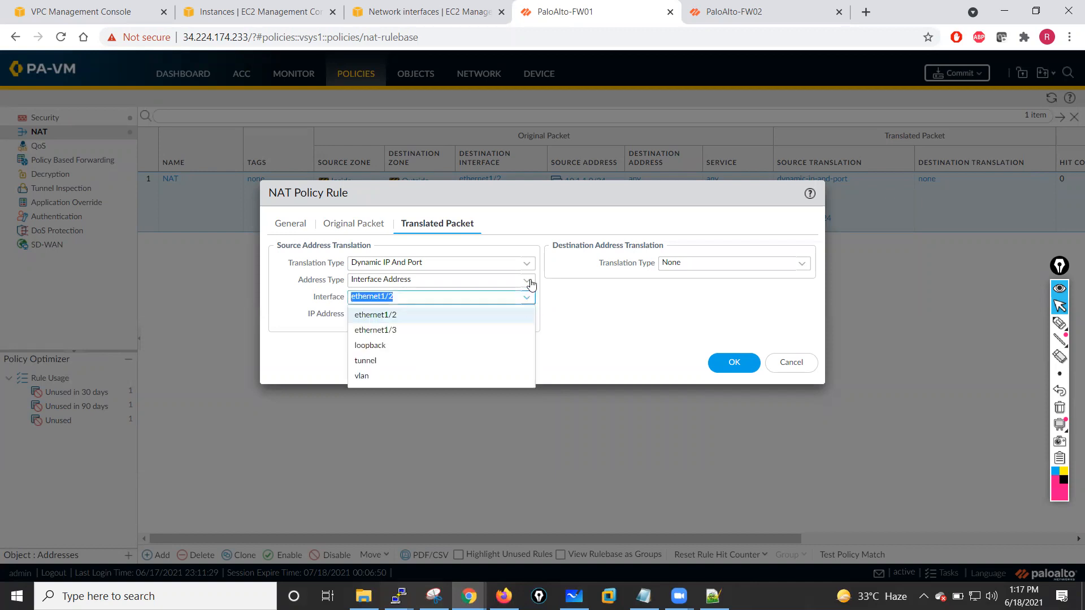
{"action": "left_click", "coordinate": [532, 282]}
- Add 10.1.10.50 as the translated address, save the NAT rule, and commit PaloAlto-FW01
{"action": "left_click", "coordinate": [295, 429]}
{"action": "type", "text": "10.1.10.50"}
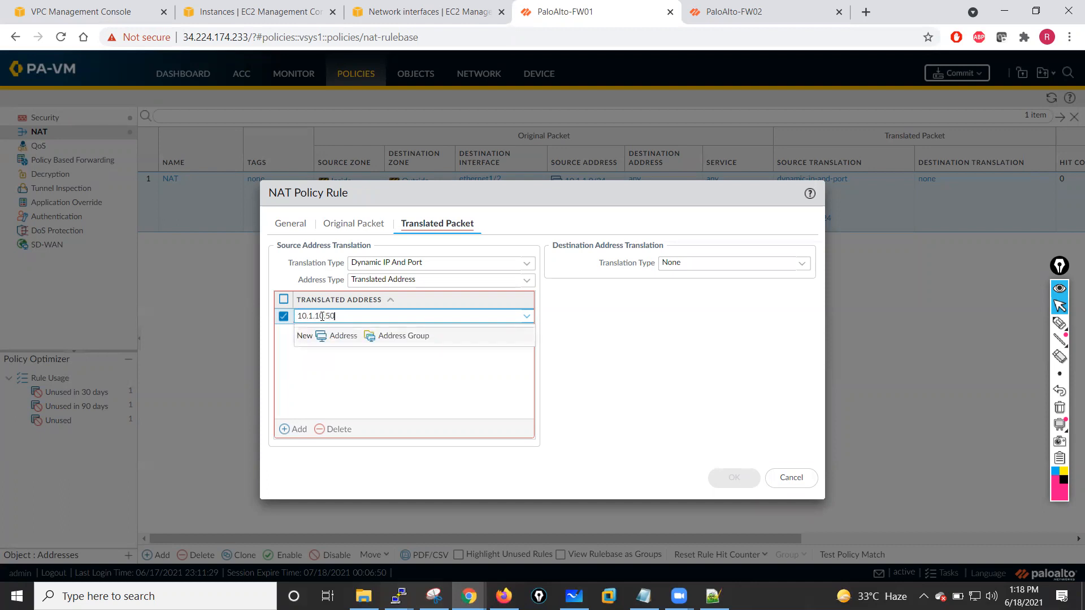
{"action": "left_click", "coordinate": [333, 399]}
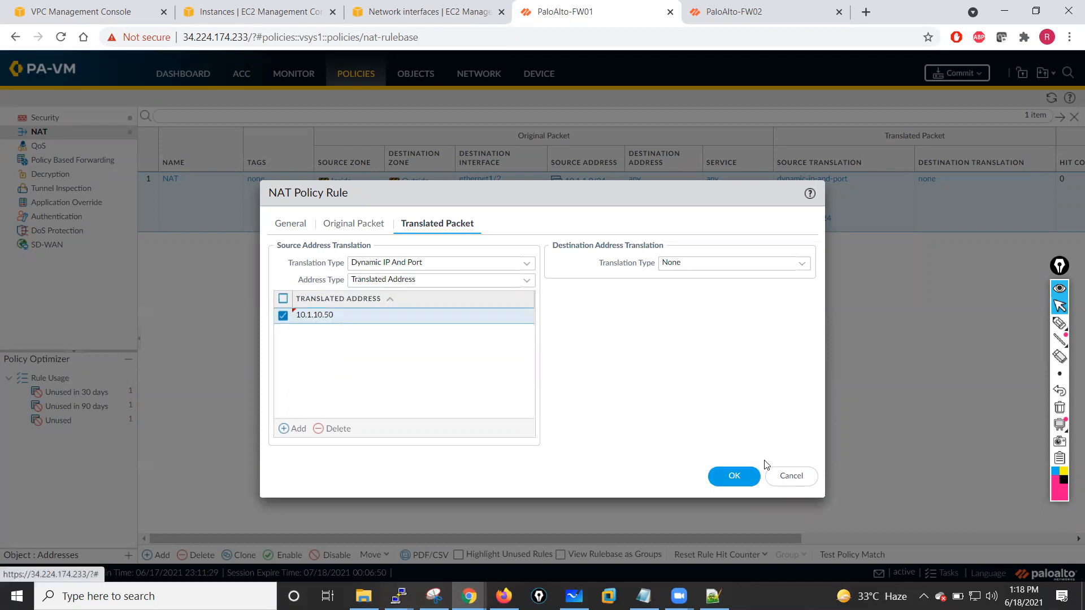
{"action": "left_click", "coordinate": [735, 477]}
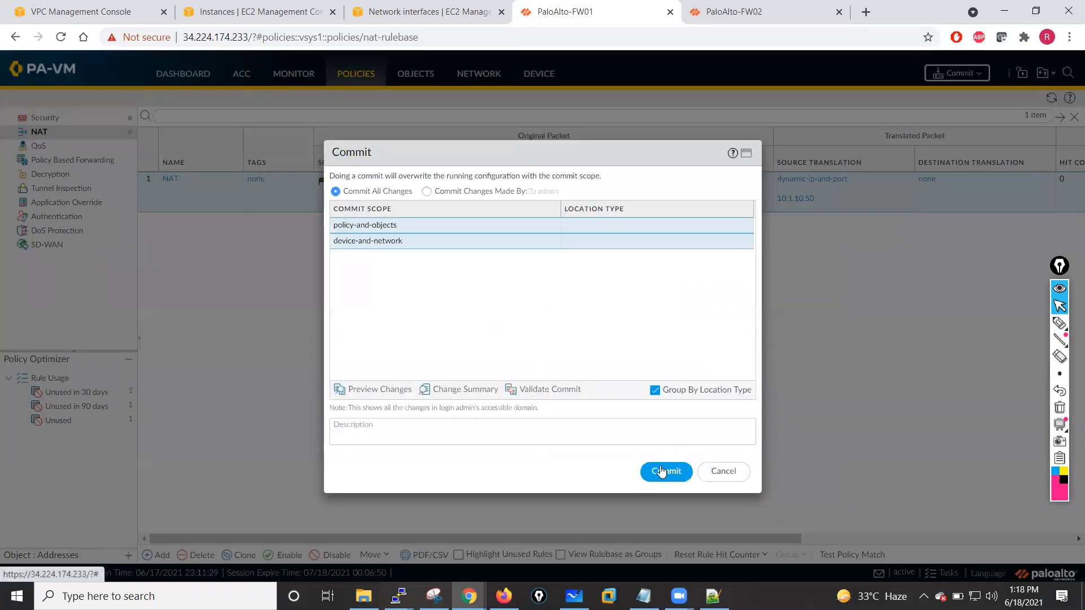
{"action": "left_click", "coordinate": [663, 472]}
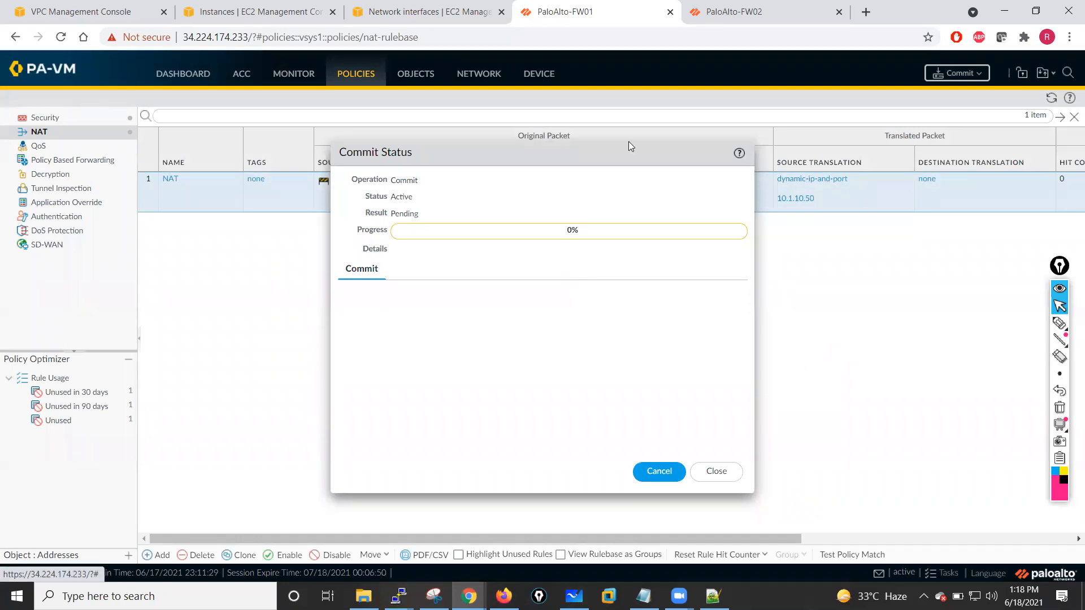
- On PaloAlto-FW02, refresh the Ethernet interfaces list and open ethernet1/2's dynamic IP status
{"action": "left_click", "coordinate": [746, 10]}
{"action": "left_click", "coordinate": [625, 12]}
{"action": "left_click", "coordinate": [735, 12]}
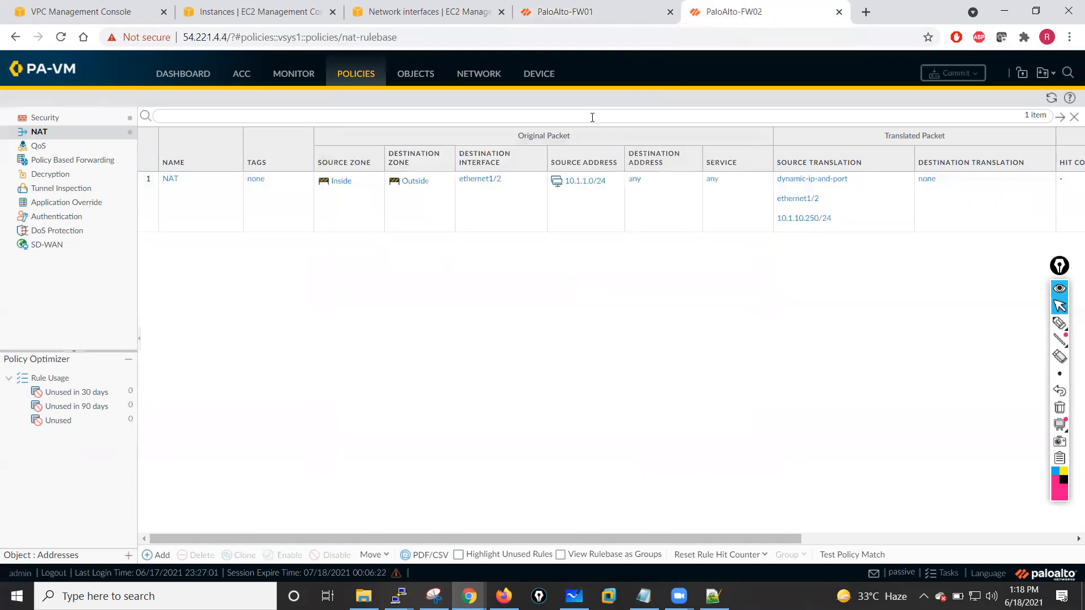
{"action": "left_click", "coordinate": [490, 74]}
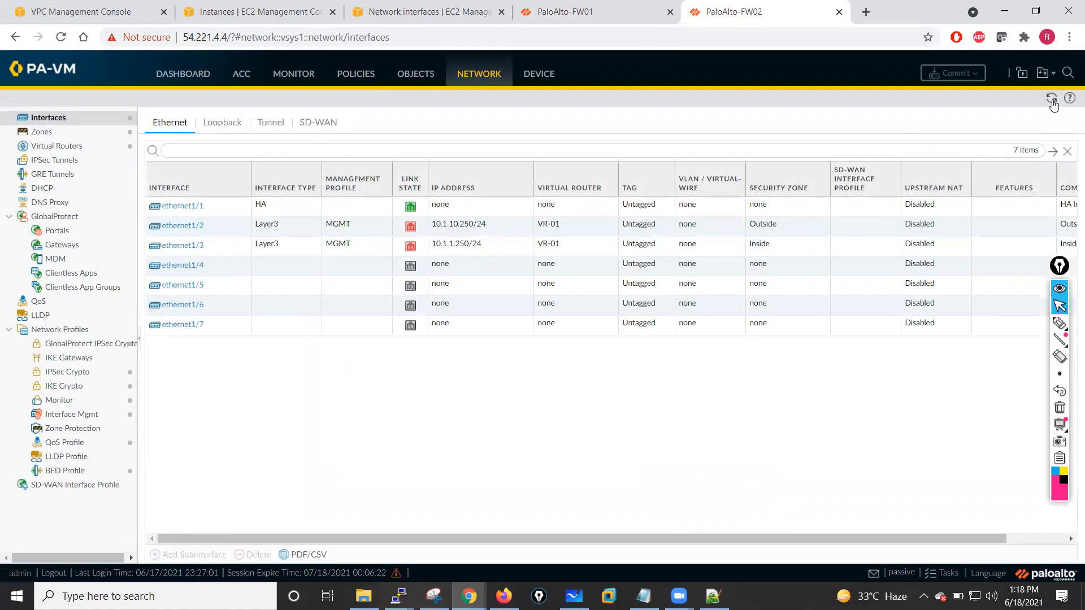
{"action": "left_click", "coordinate": [1053, 100]}
{"action": "left_click", "coordinate": [577, 11]}
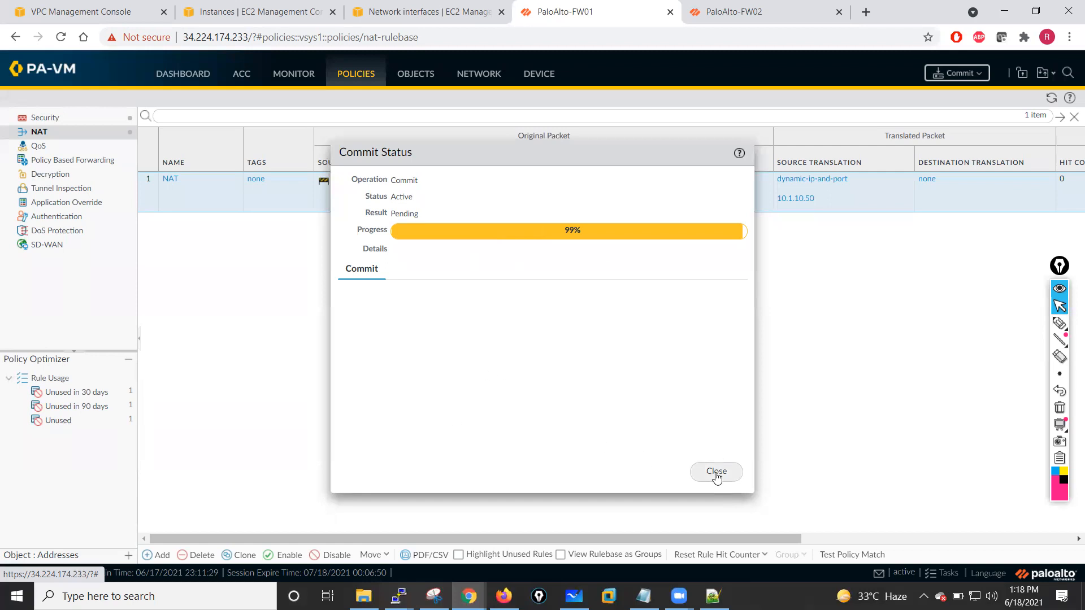
{"action": "left_click", "coordinate": [703, 12]}
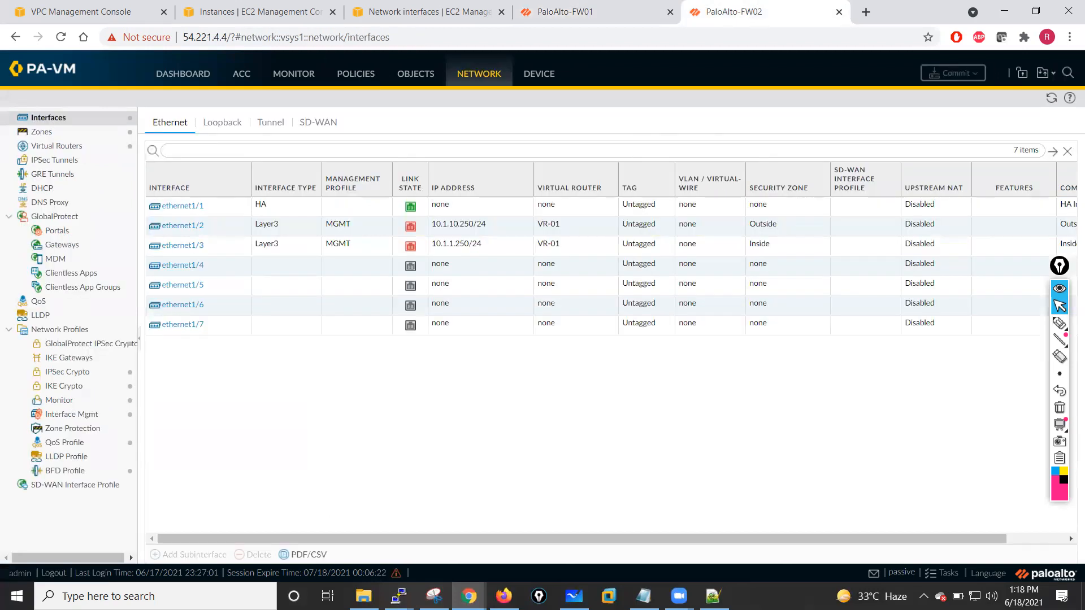
{"action": "left_click", "coordinate": [1051, 98]}
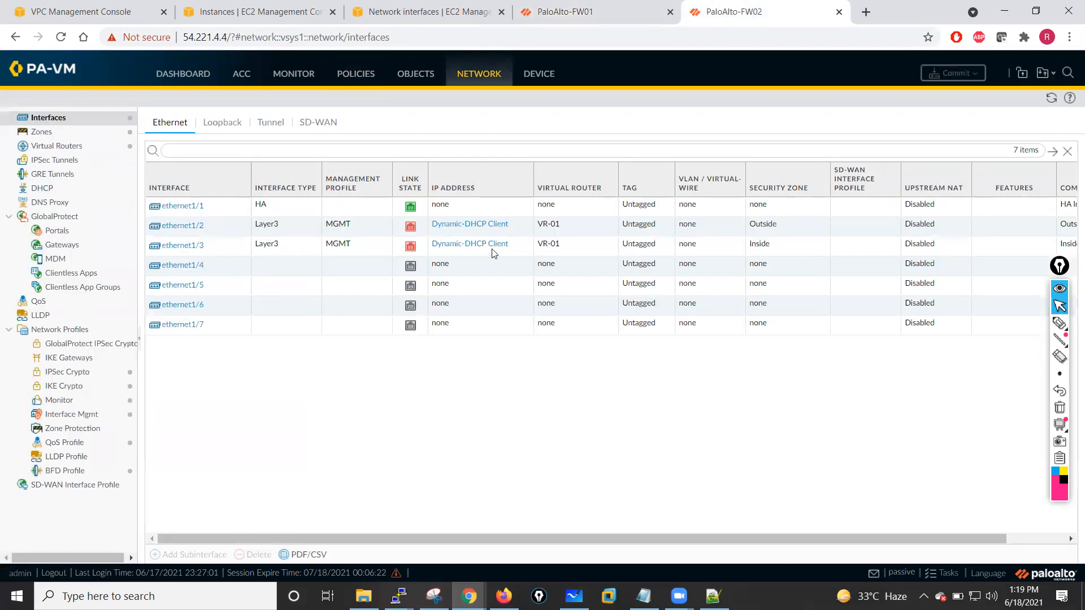
{"action": "left_click", "coordinate": [455, 226]}
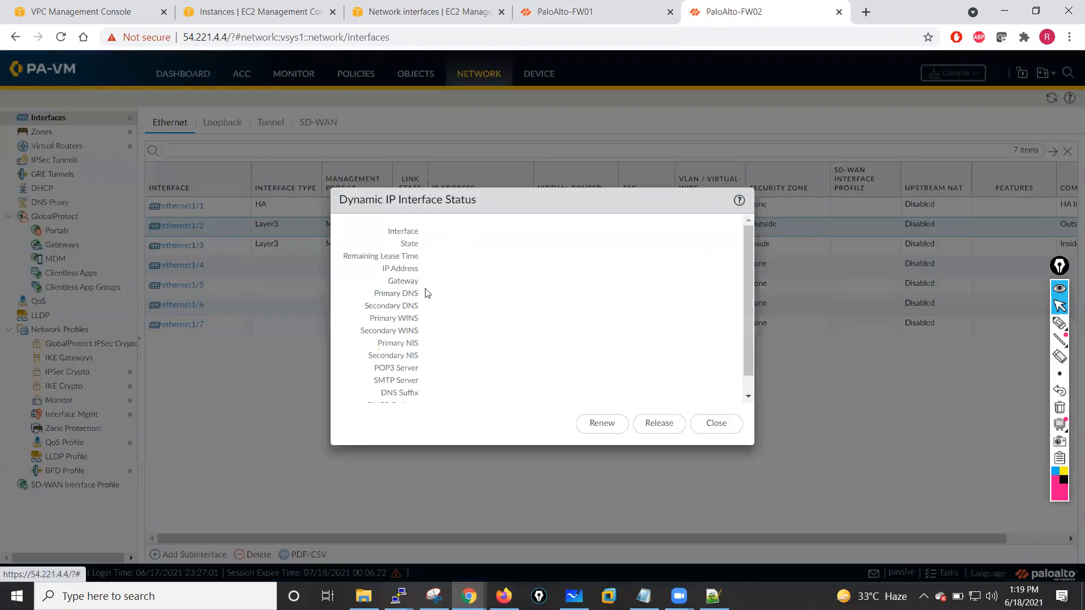
{"action": "left_click", "coordinate": [728, 419]}
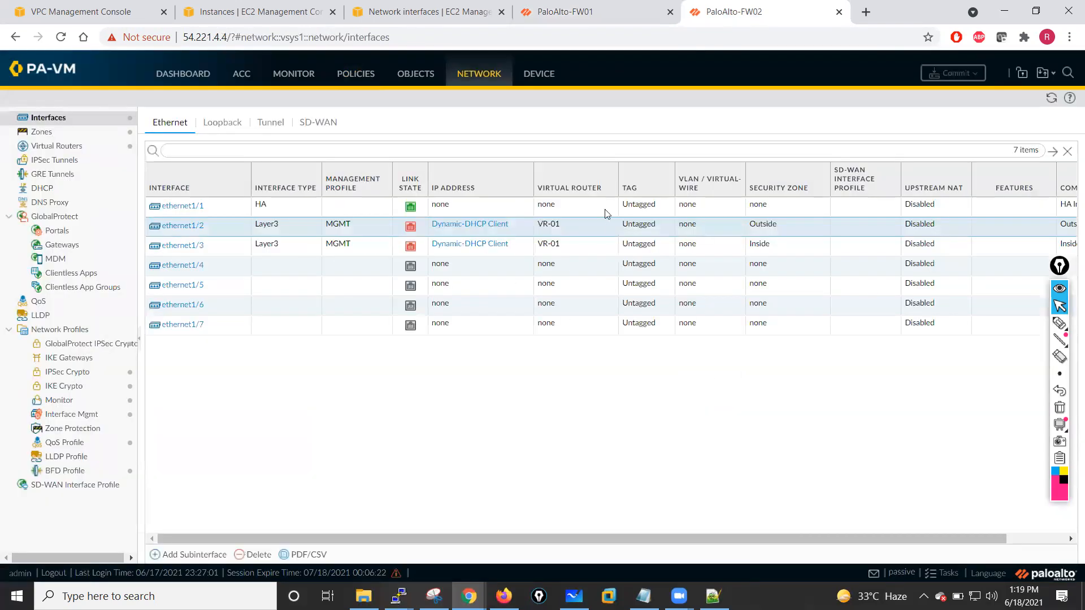
- On PaloAlto-FW01, close the commit status and view the DHCP client status of ethernet1/2 and ethernet1/3
{"action": "left_click", "coordinate": [598, 11]}
{"action": "left_click", "coordinate": [716, 471]}
{"action": "left_click", "coordinate": [1051, 97]}
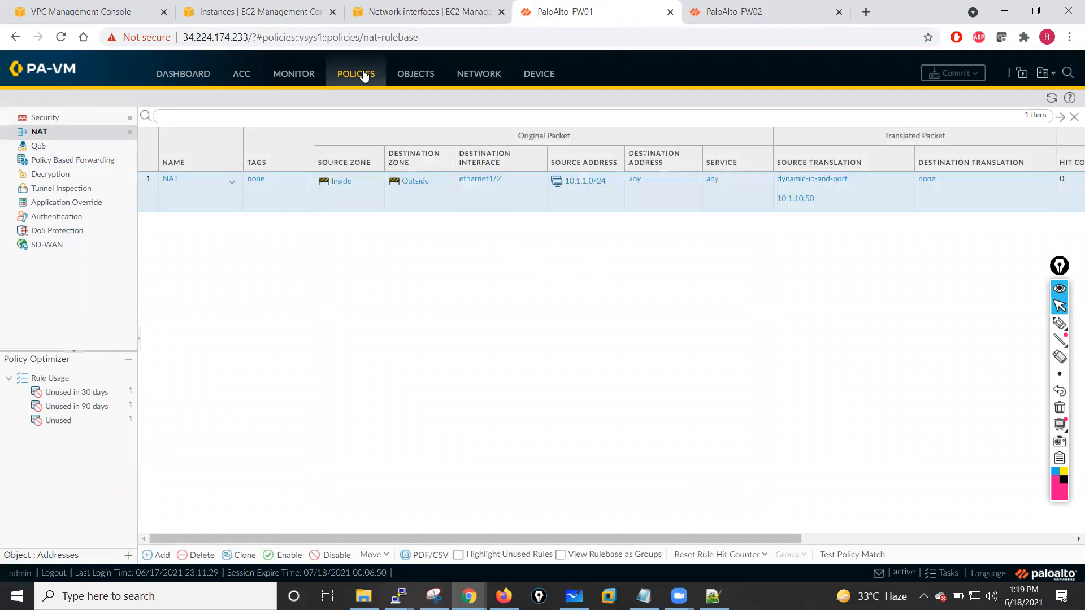
{"action": "left_click", "coordinate": [478, 74]}
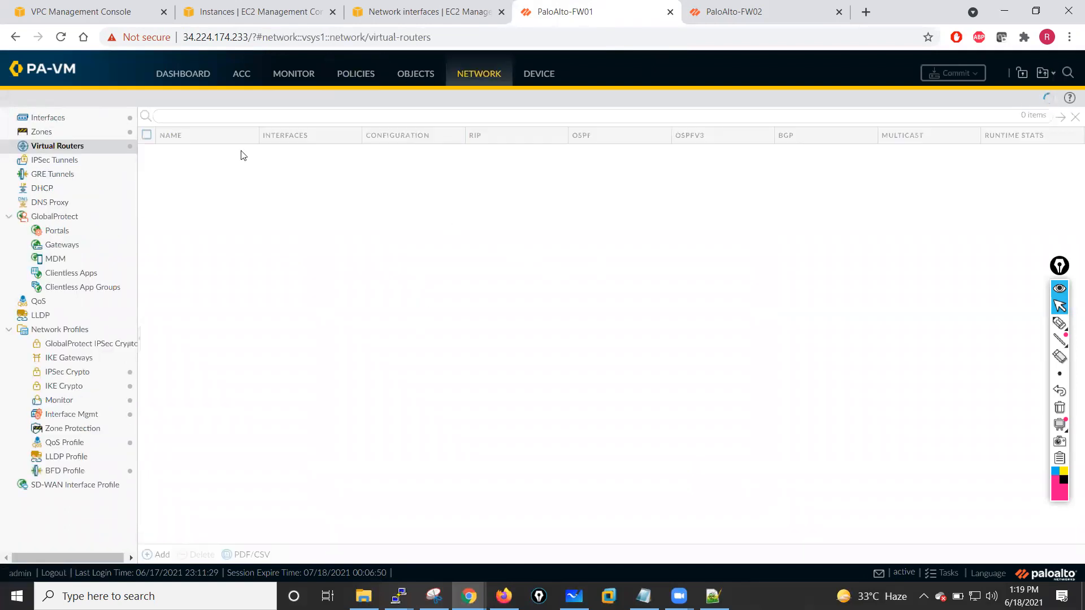
{"action": "left_click", "coordinate": [56, 119]}
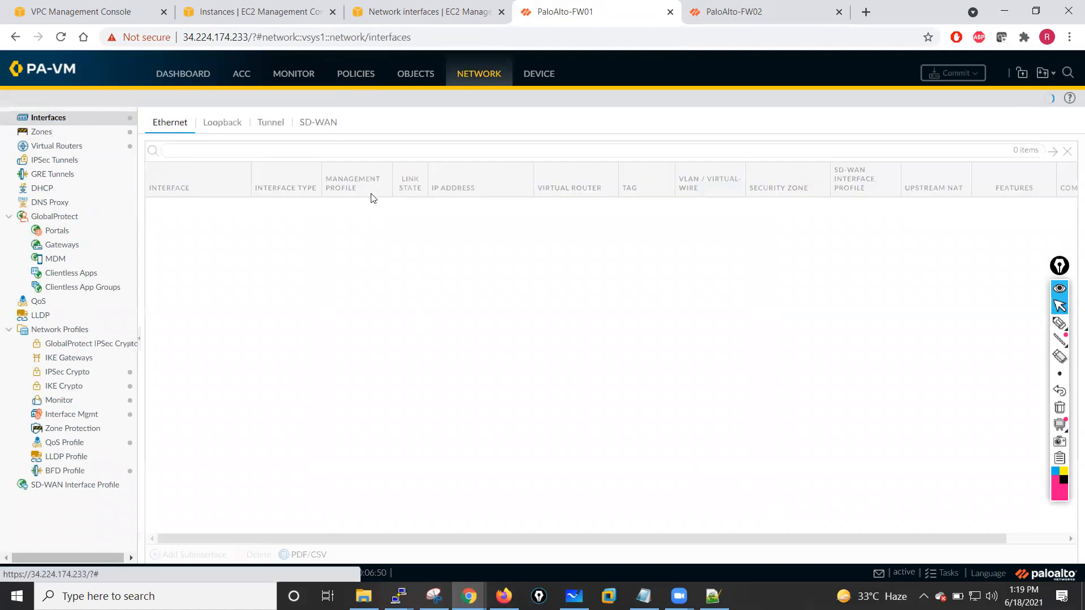
{"action": "left_click", "coordinate": [455, 226]}
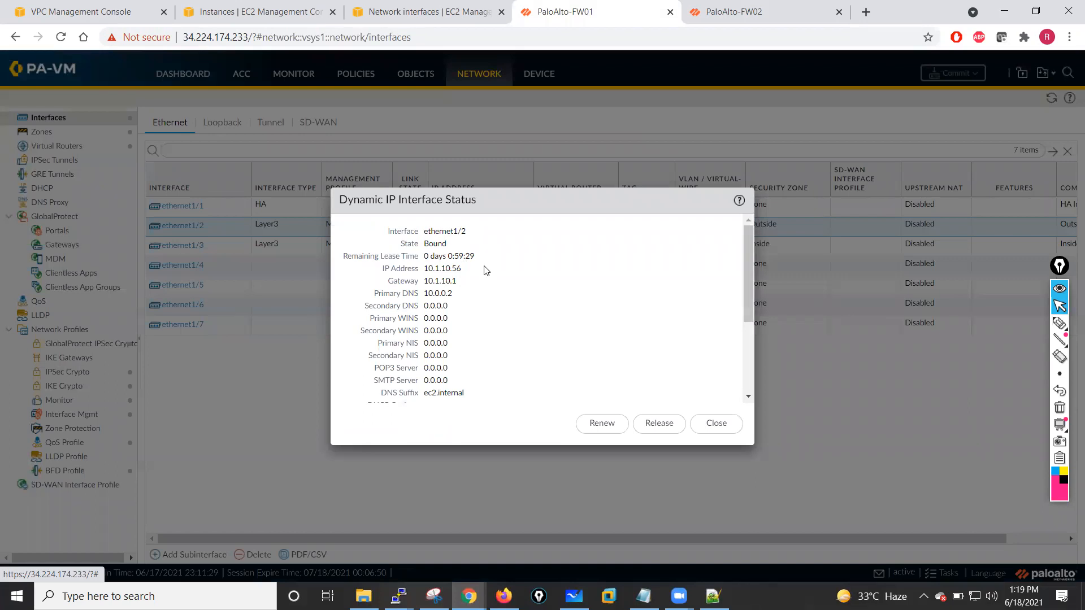
{"action": "double_click", "coordinate": [487, 270]}
{"action": "left_click", "coordinate": [450, 269]}
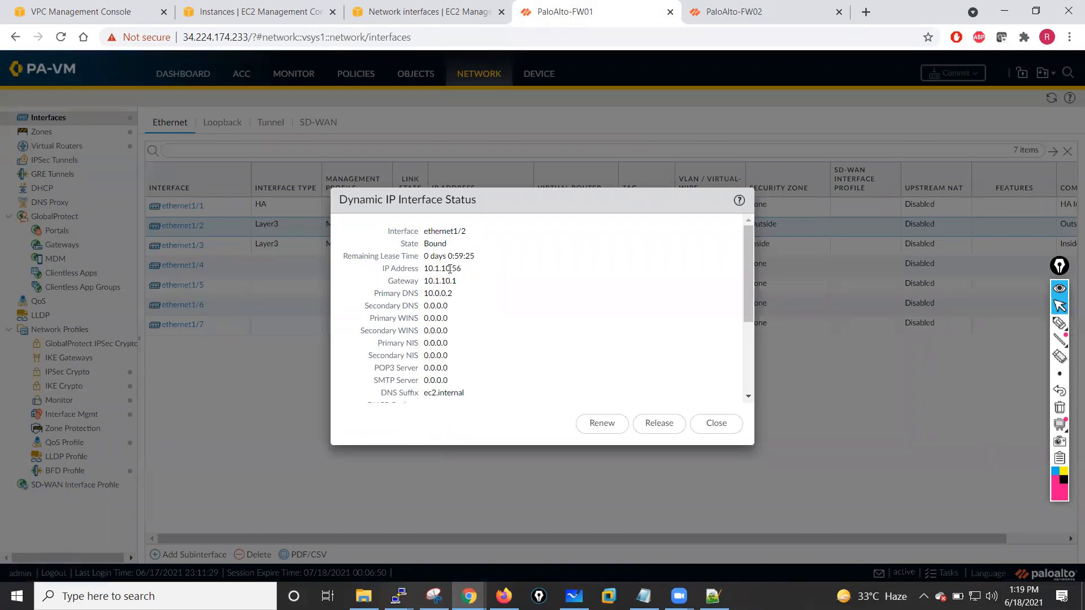
{"action": "left_click", "coordinate": [716, 424]}
{"action": "left_click", "coordinate": [452, 244]}
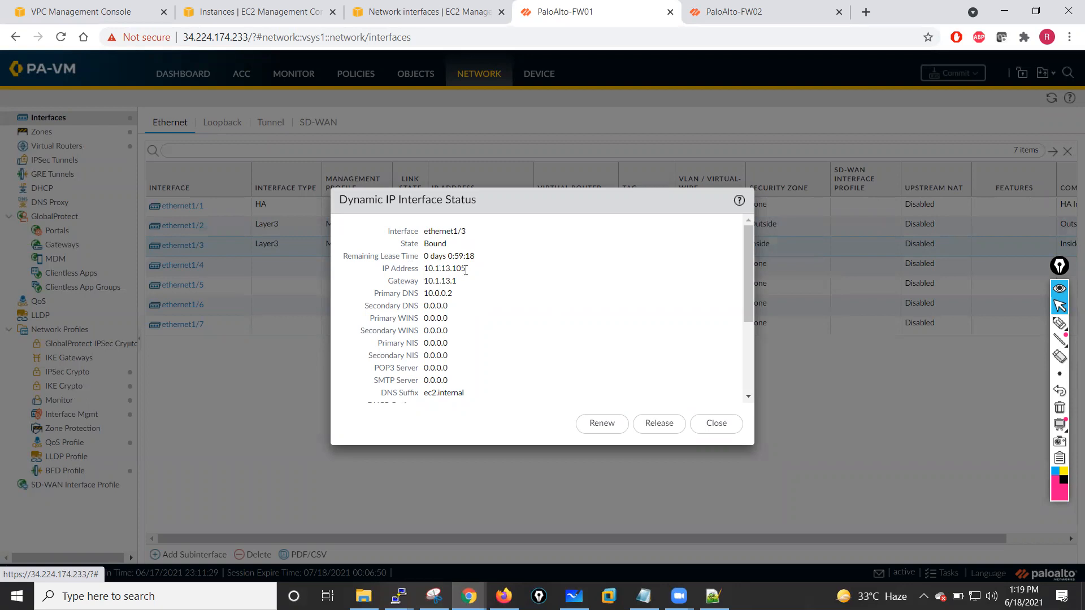
- Close the dynamic IP status dialog and switch to the EC2 network interfaces list
{"action": "left_click", "coordinate": [716, 424]}
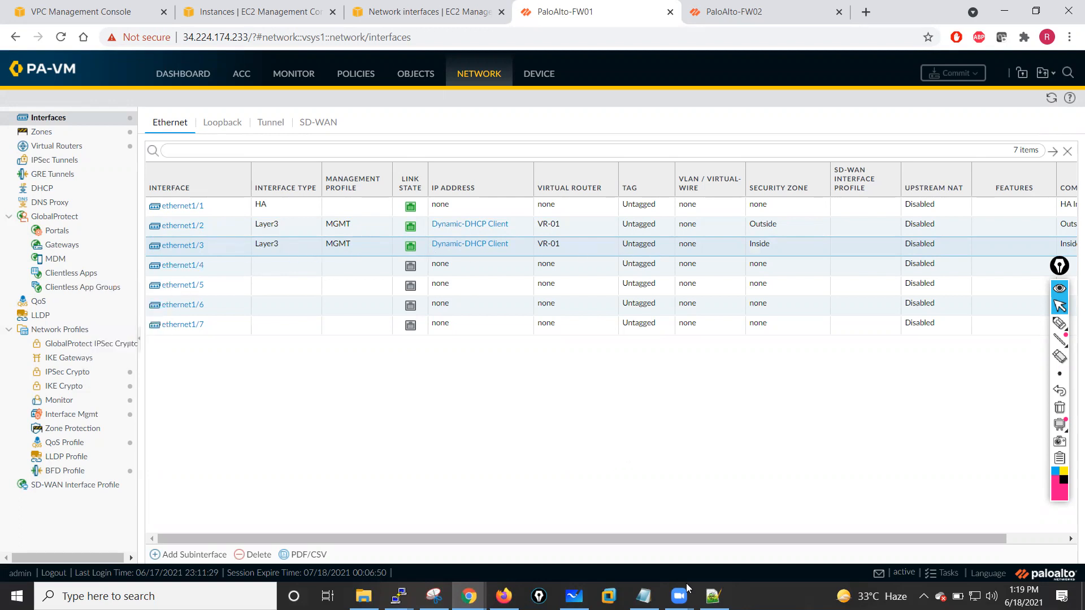
{"action": "left_click", "coordinate": [399, 597]}
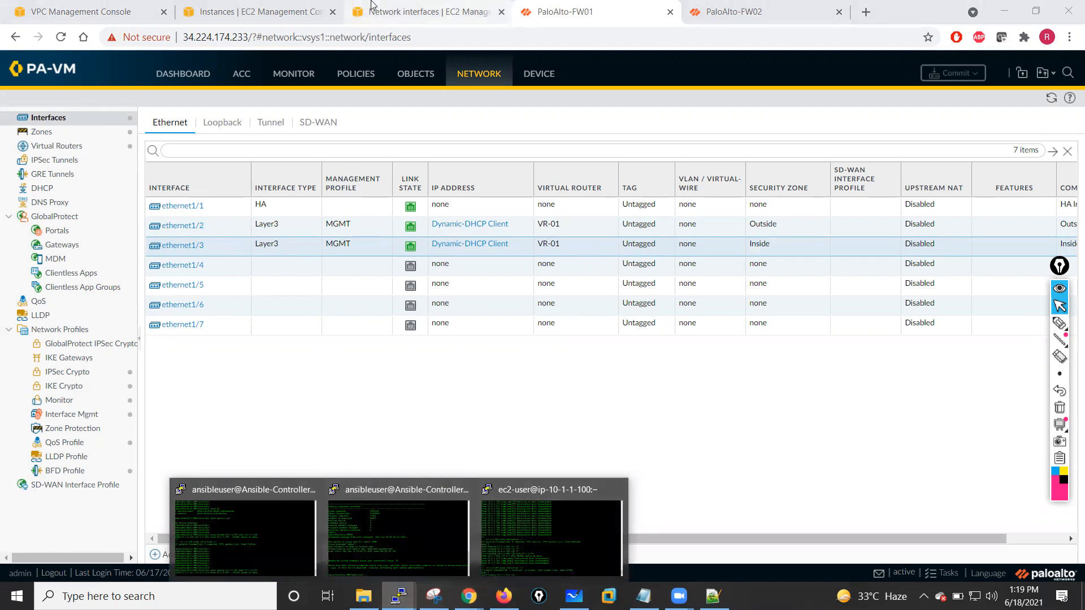
{"action": "left_click", "coordinate": [305, 12]}
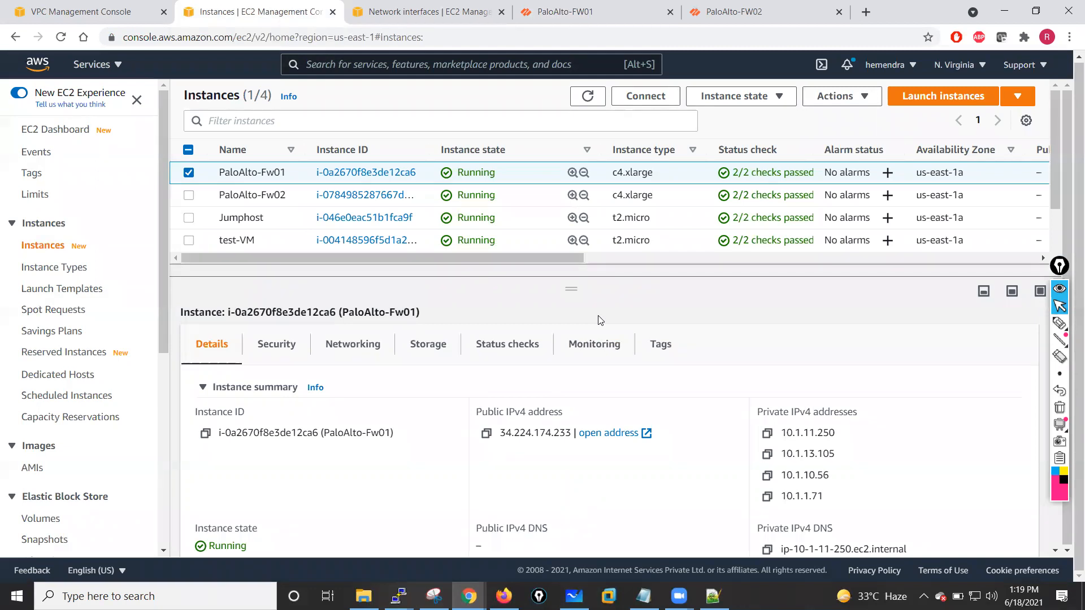
{"action": "left_click", "coordinate": [418, 8]}
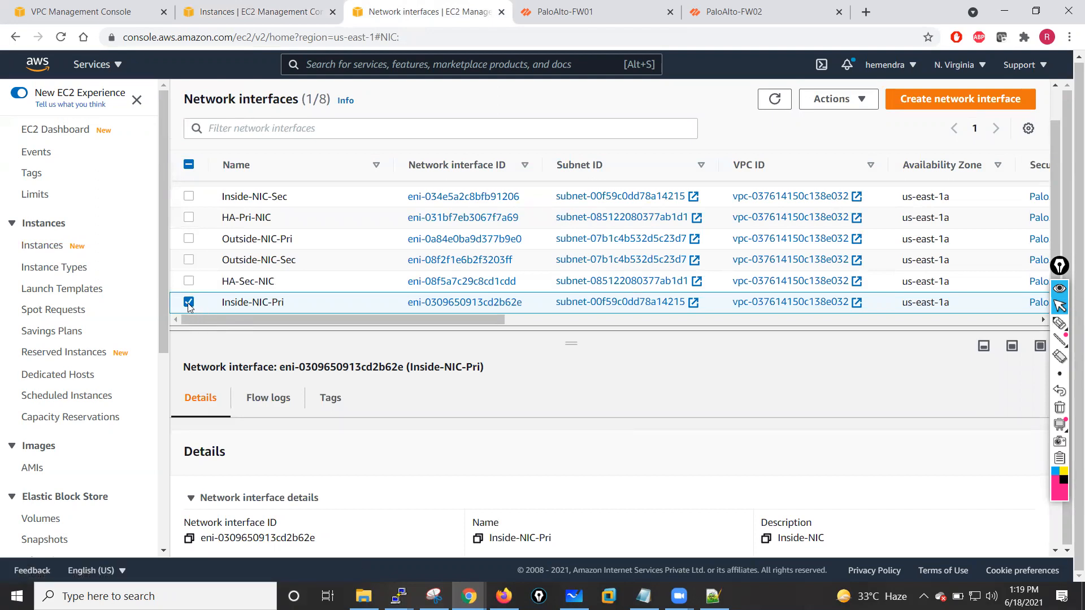
- Examine the Inside-NIC-Pri network interface's details and open its subnet to check the CIDR
{"action": "left_click", "coordinate": [189, 303]}
{"action": "left_click_drag", "start_coordinate": [411, 319], "coordinate": [352, 328]}
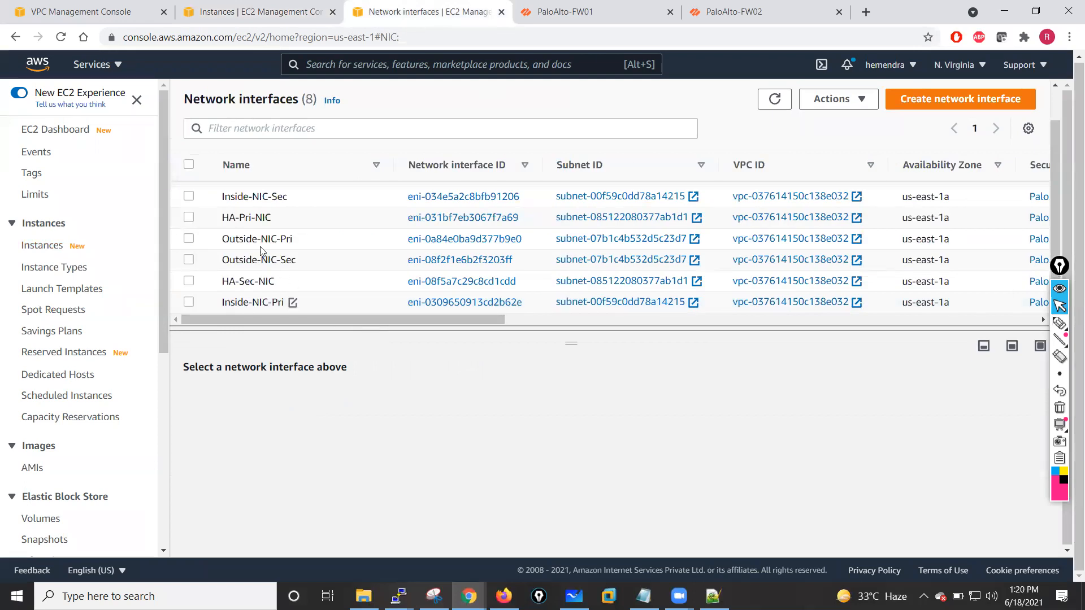
{"action": "left_click", "coordinate": [190, 304]}
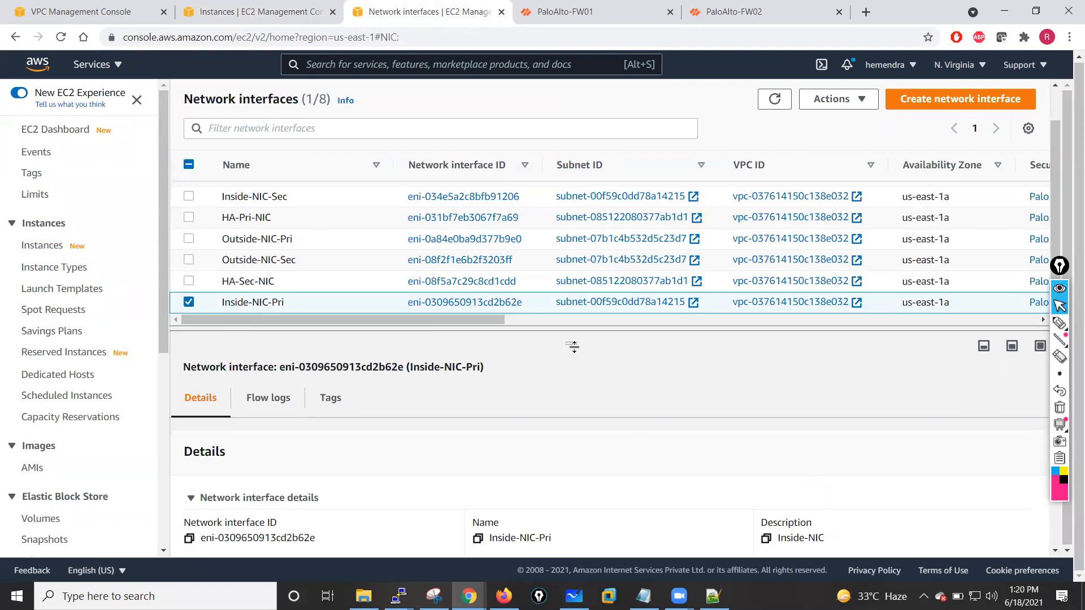
{"action": "left_click_drag", "start_coordinate": [571, 346], "coordinate": [571, 256]}
{"action": "scroll", "coordinate": [602, 473], "scroll_direction": "down", "scroll_amount": 3}
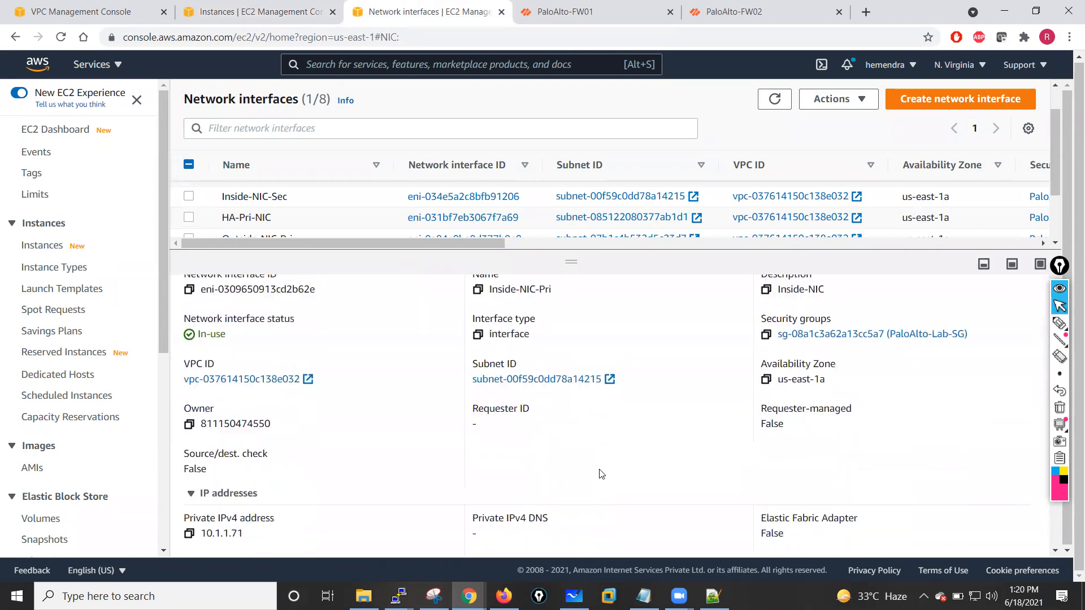
{"action": "left_click", "coordinate": [537, 376]}
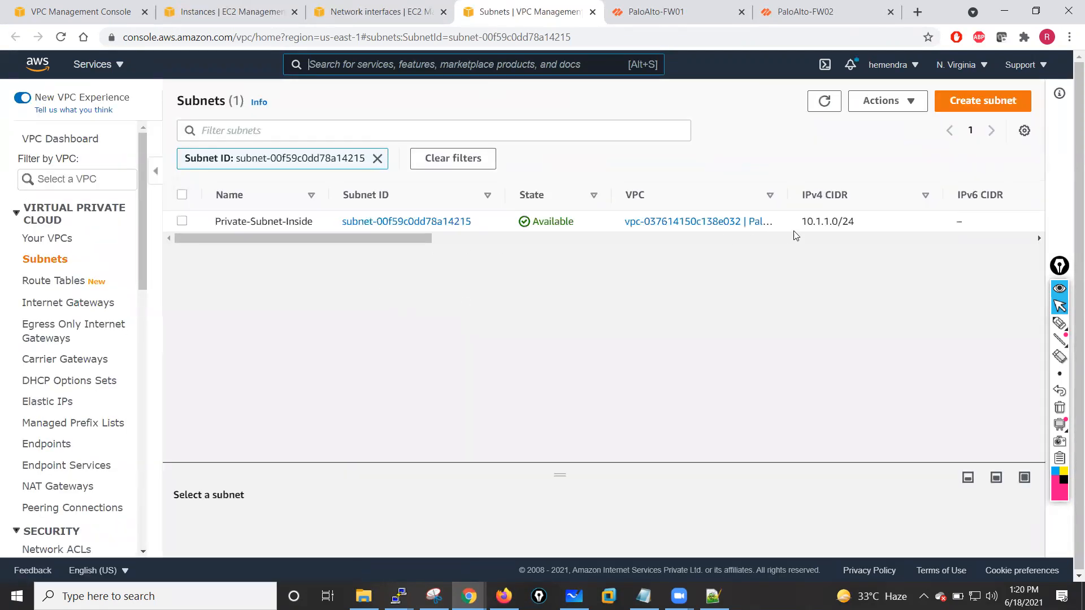
{"action": "left_click", "coordinate": [396, 11]}
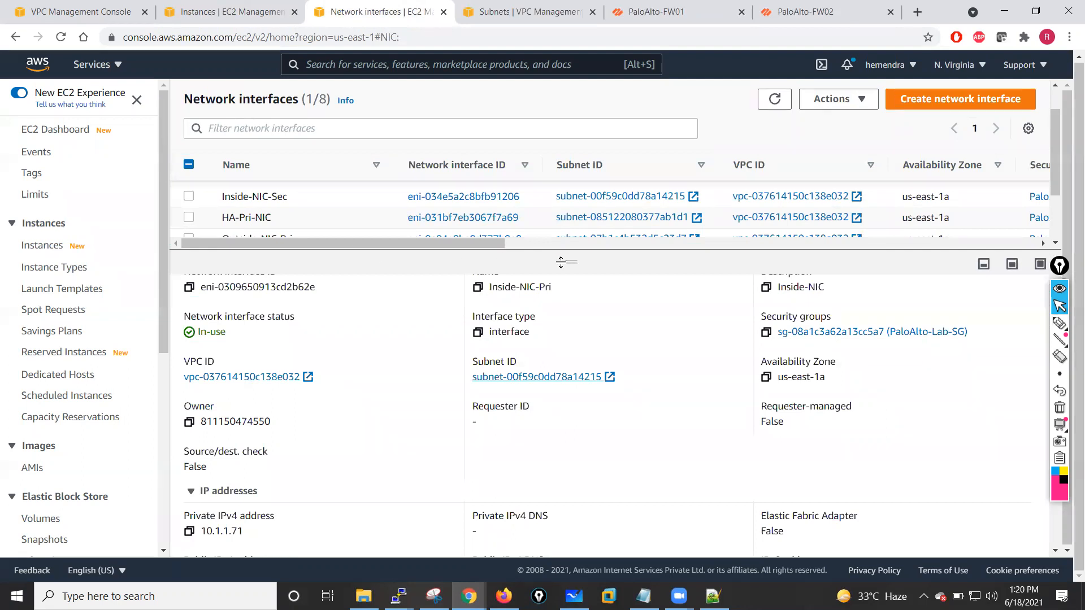
{"action": "left_click_drag", "start_coordinate": [571, 261], "coordinate": [571, 400]}
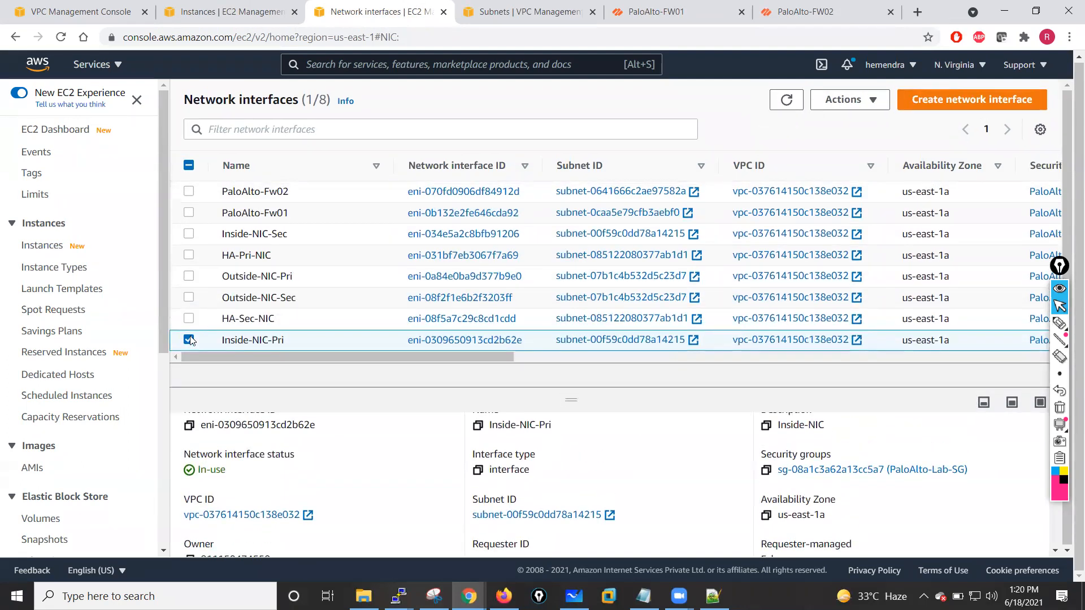
- Deselect the interface and compare the primary private IPv4 addresses of all network interfaces
{"action": "left_click", "coordinate": [846, 100]}
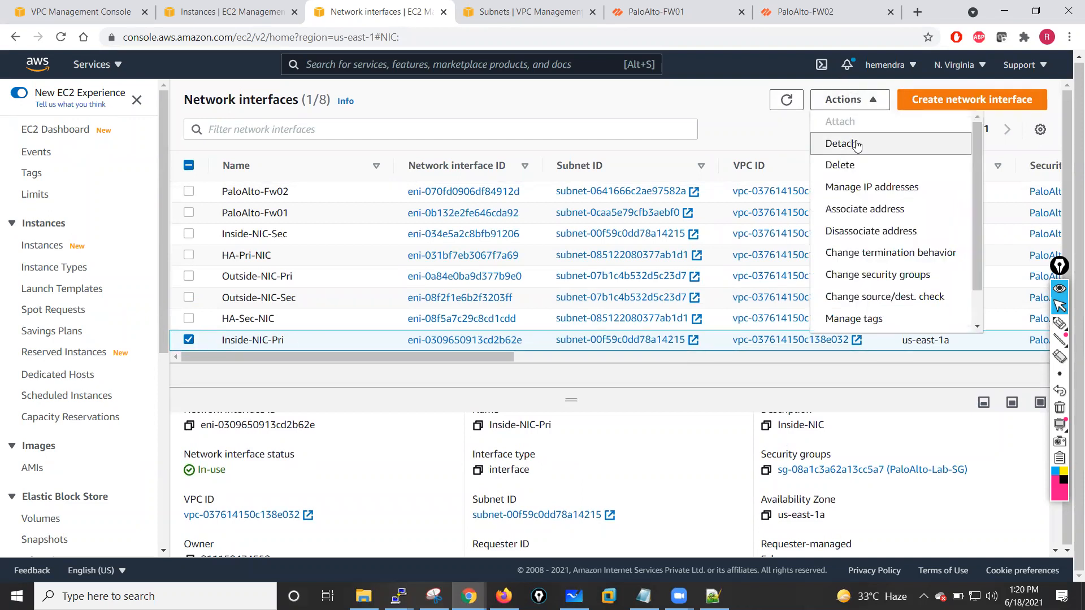
{"action": "left_click", "coordinate": [756, 120]}
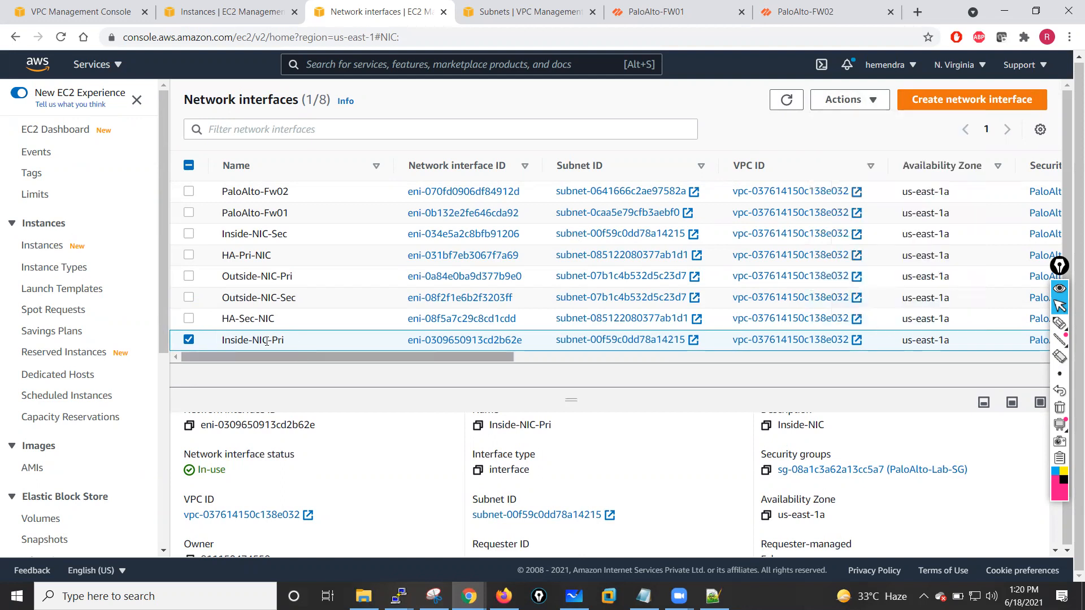
{"action": "left_click", "coordinate": [190, 341]}
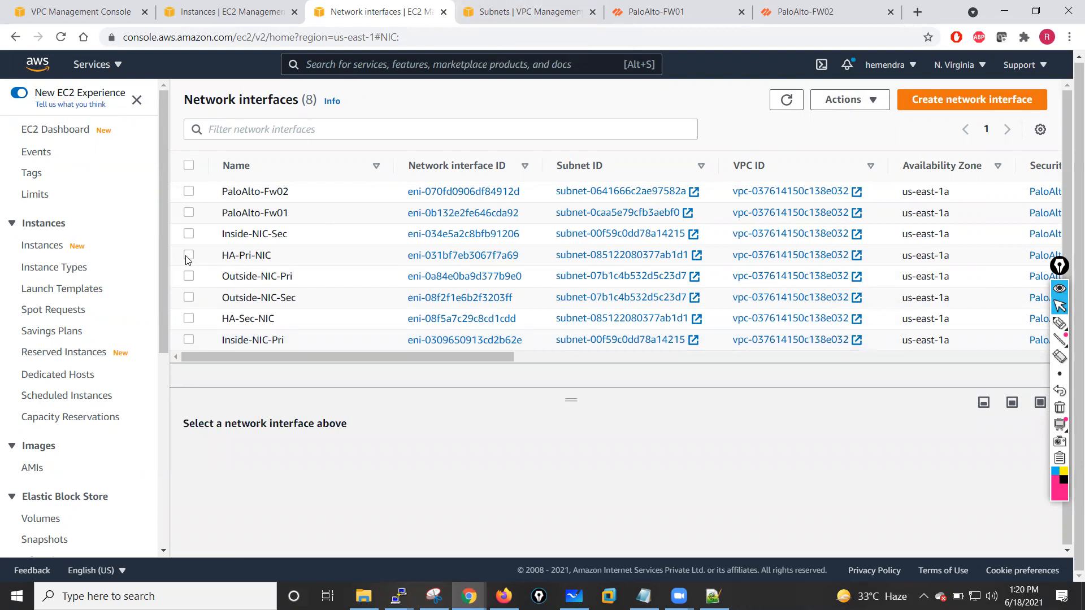
{"action": "left_click_drag", "start_coordinate": [382, 358], "coordinate": [736, 386]}
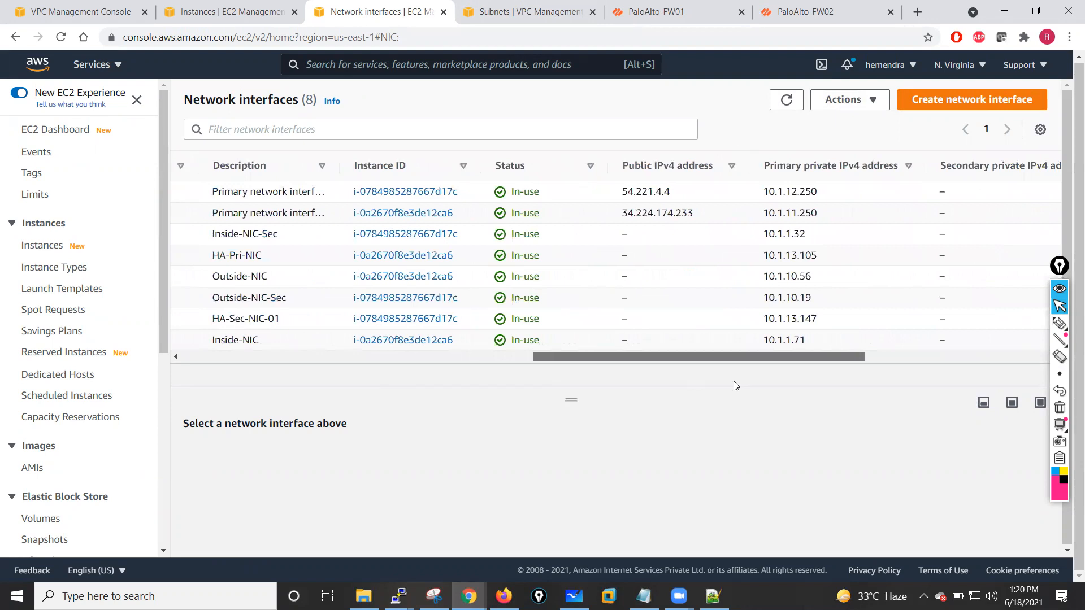
- On PaloAlto-FW01, reopen and close the dynamic IP status of ethernet1/3
{"action": "left_click", "coordinate": [659, 11]}
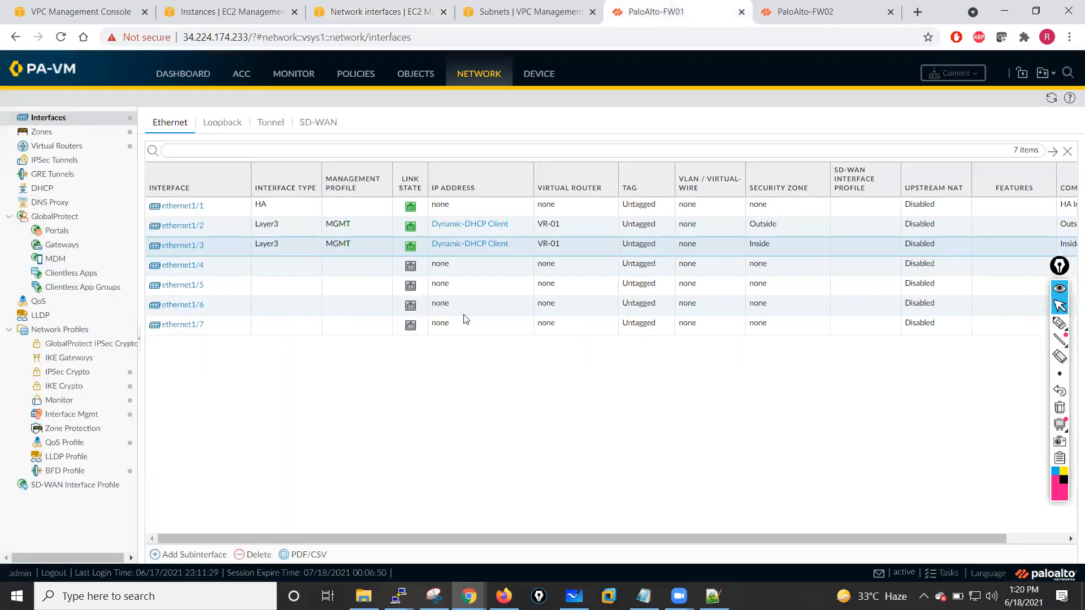
{"action": "left_click", "coordinate": [464, 248]}
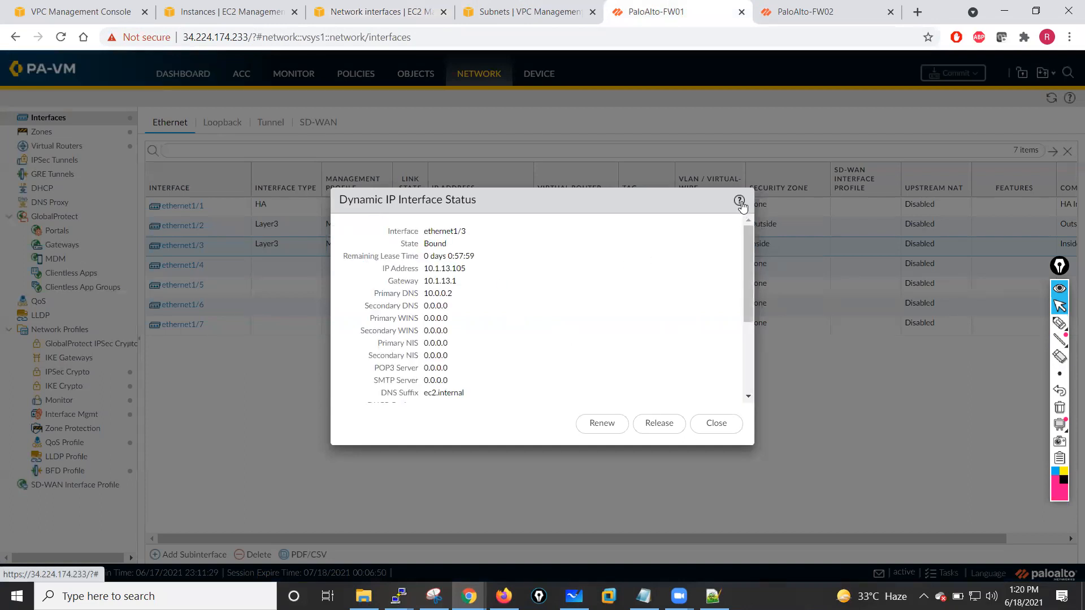
{"action": "left_click", "coordinate": [716, 423]}
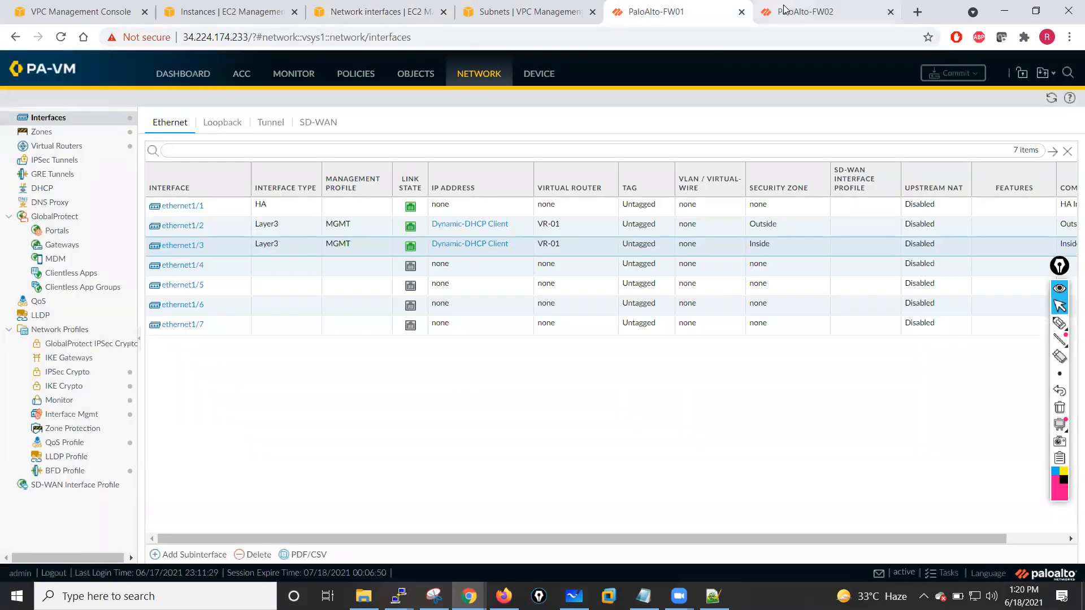
- Examine the HA-Pri-NIC network interface's details and open its subnet
{"action": "left_click", "coordinate": [343, 12]}
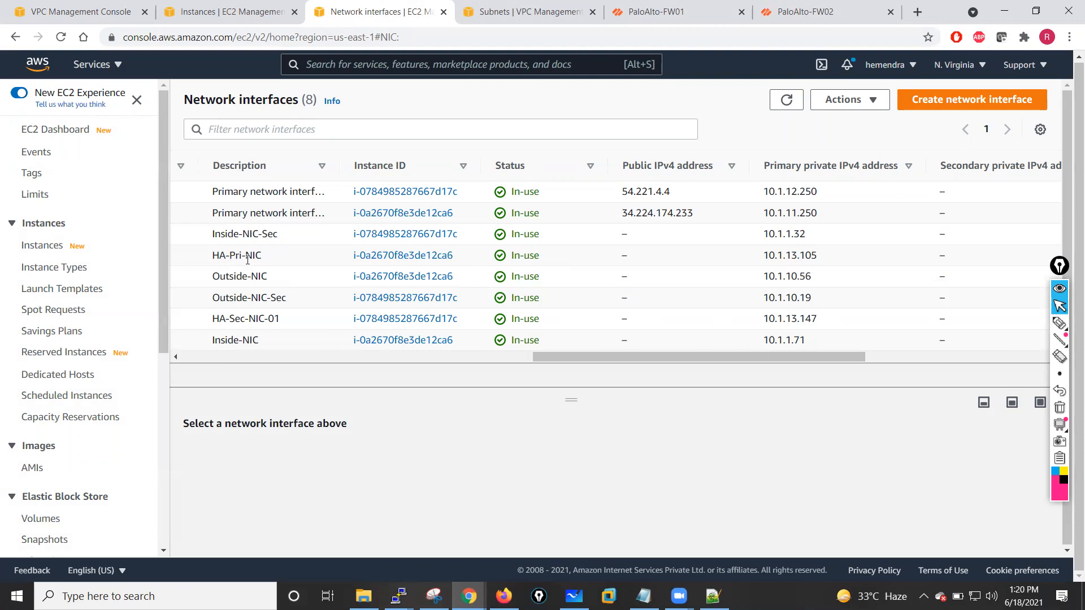
{"action": "left_click_drag", "start_coordinate": [577, 364], "coordinate": [186, 364]}
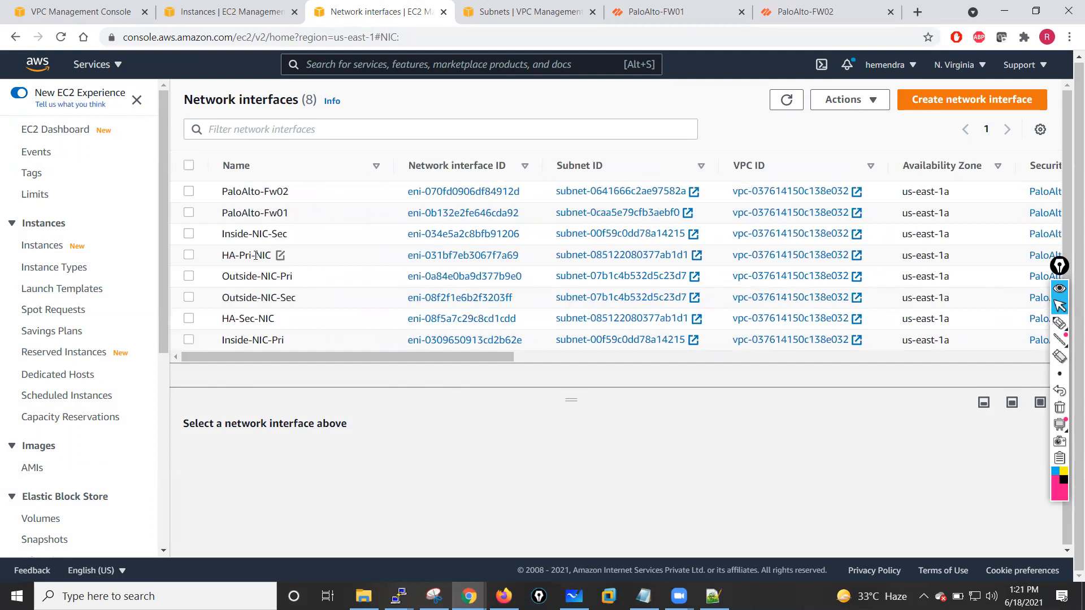
{"action": "left_click", "coordinate": [192, 255]}
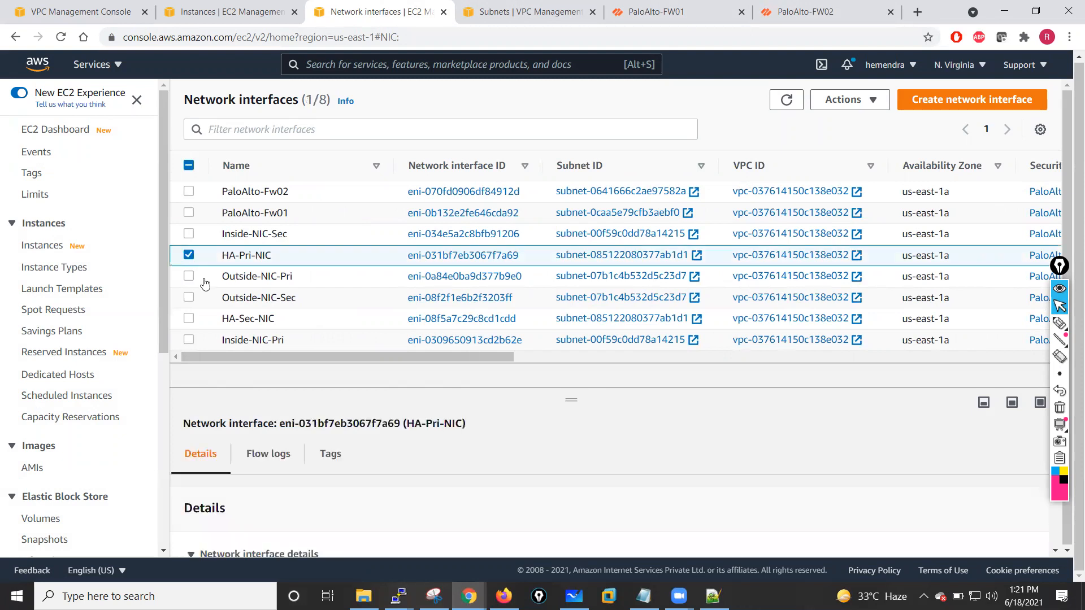
{"action": "left_click_drag", "start_coordinate": [565, 407], "coordinate": [568, 267]}
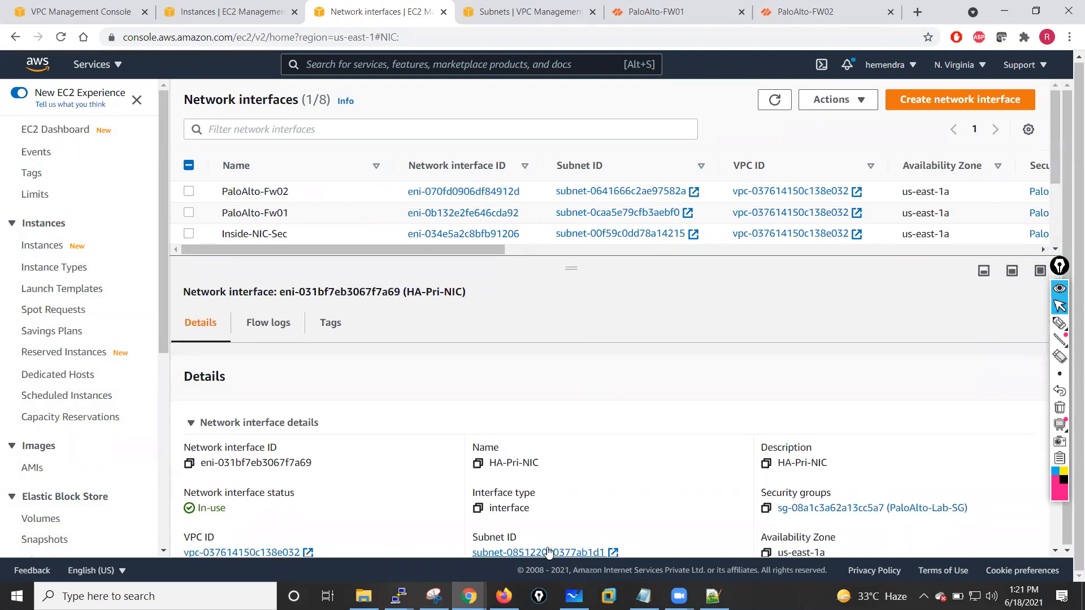
{"action": "scroll", "coordinate": [594, 498], "scroll_direction": "down", "scroll_amount": 2}
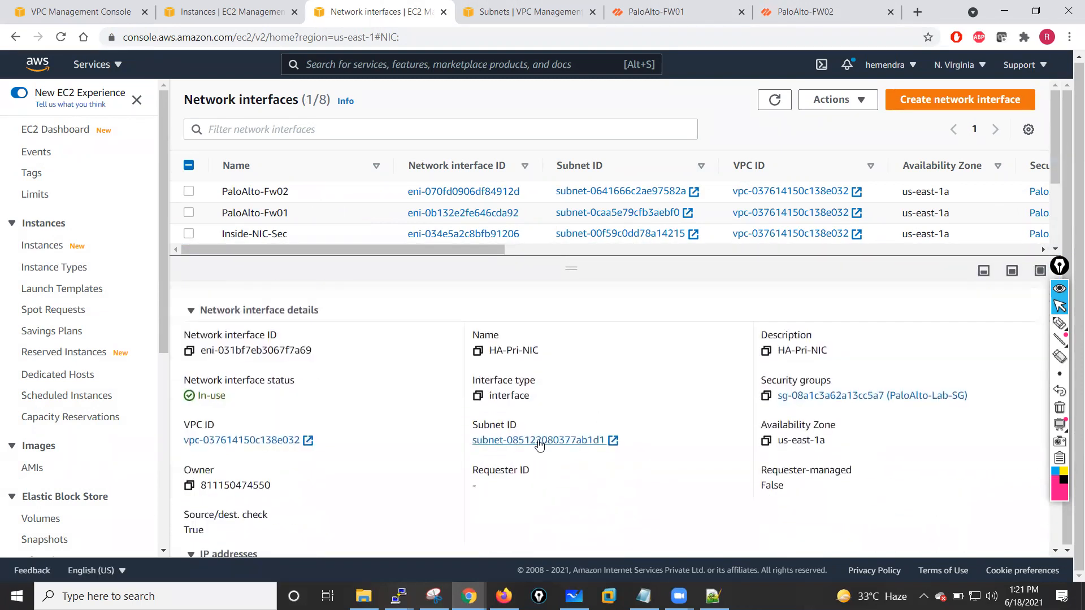
{"action": "left_click", "coordinate": [539, 441]}
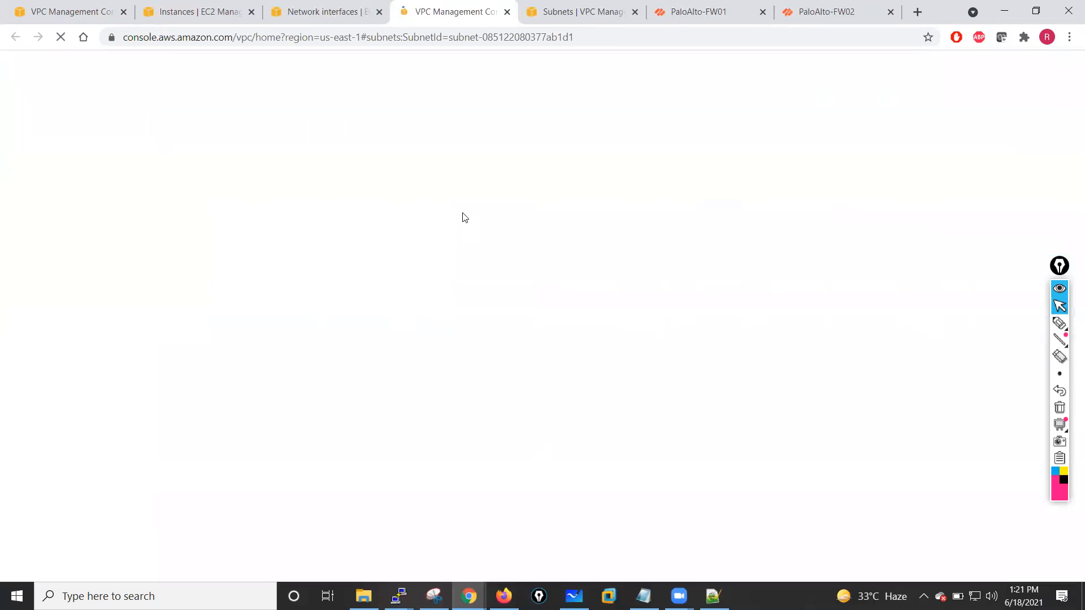
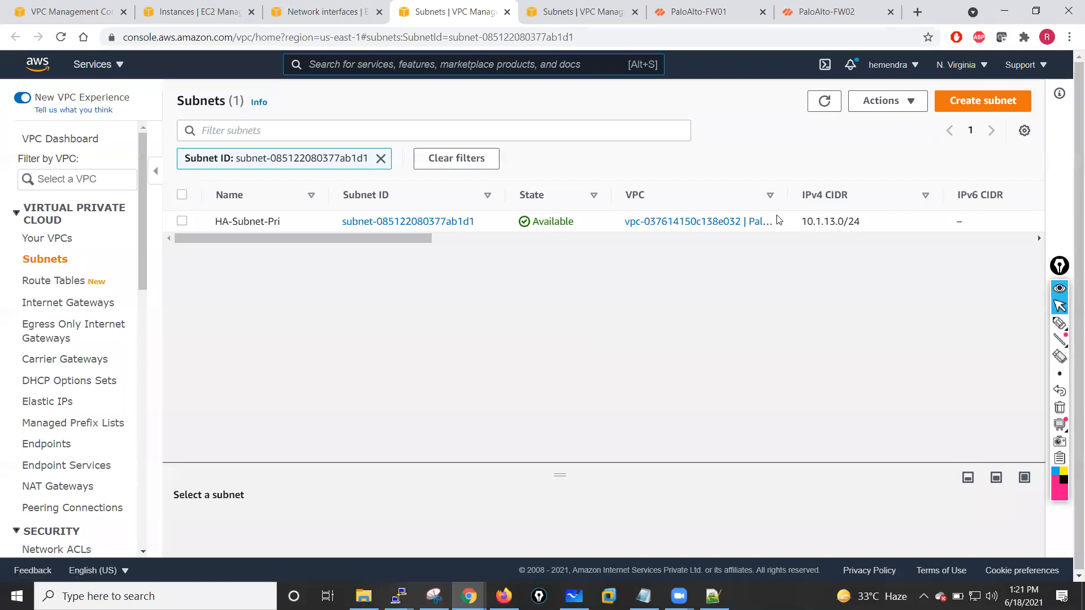
- Close the leftover Subnets tabs and dismiss the route table update banner in the VPC console
{"action": "left_click", "coordinate": [508, 17]}
{"action": "left_click", "coordinate": [104, 8]}
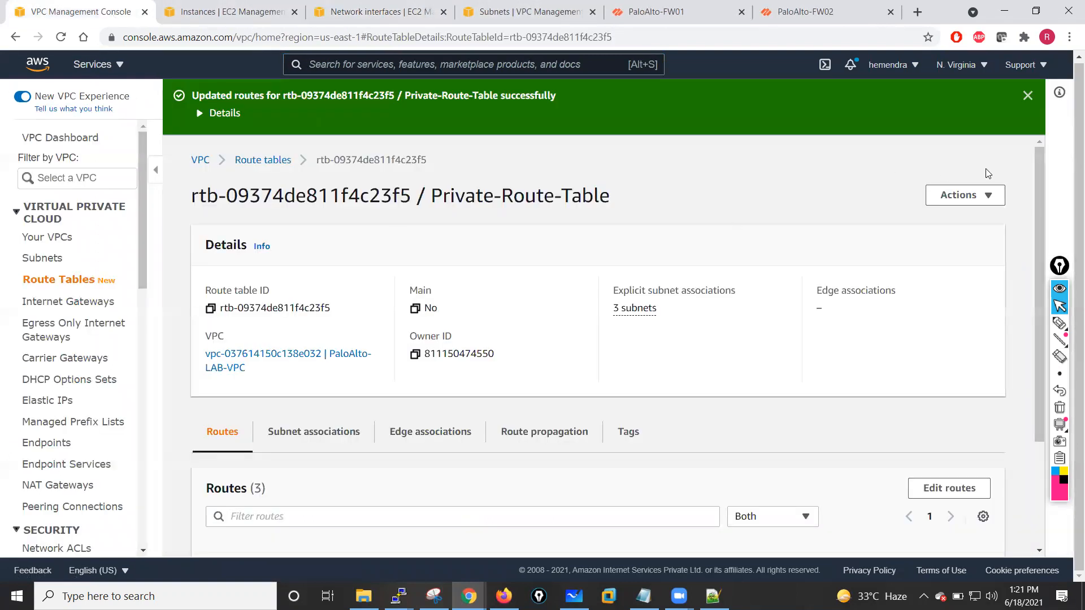
{"action": "left_click", "coordinate": [1027, 96]}
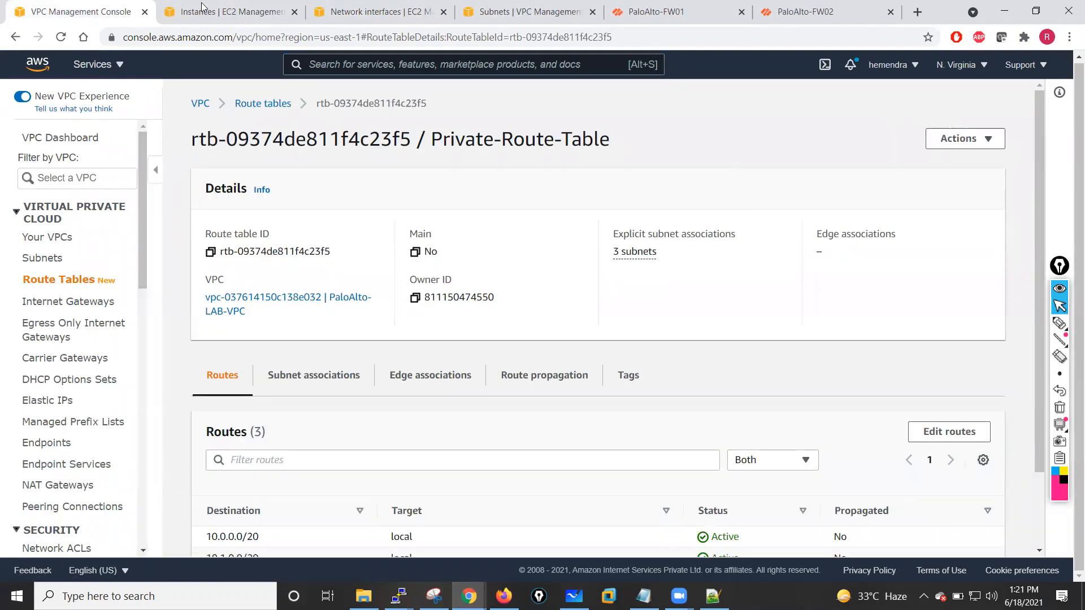
{"action": "left_click", "coordinate": [347, 8]}
{"action": "left_click", "coordinate": [497, 8]}
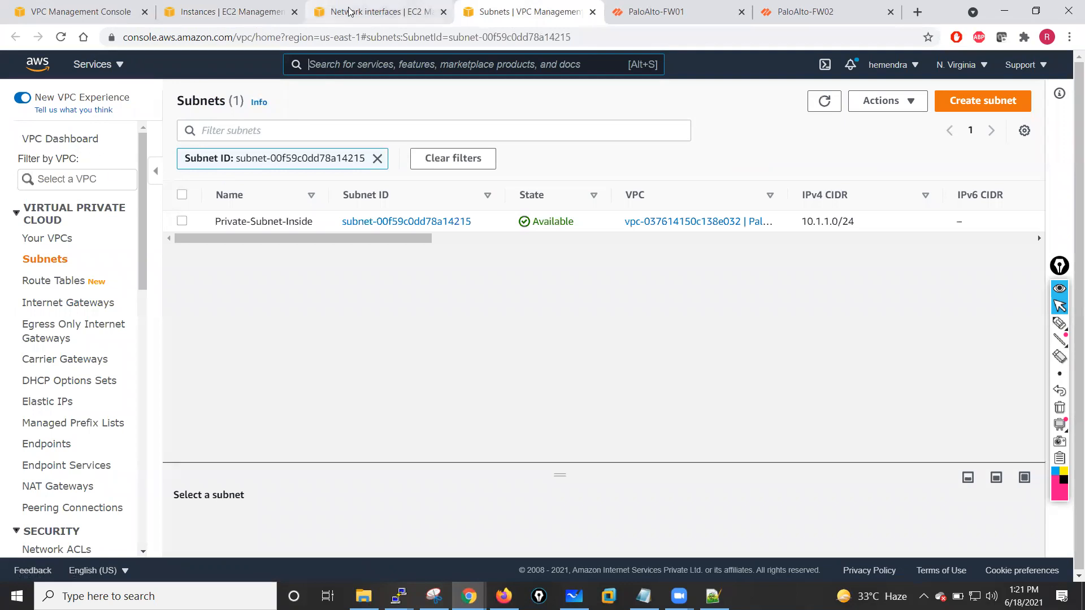
{"action": "left_click", "coordinate": [592, 12]}
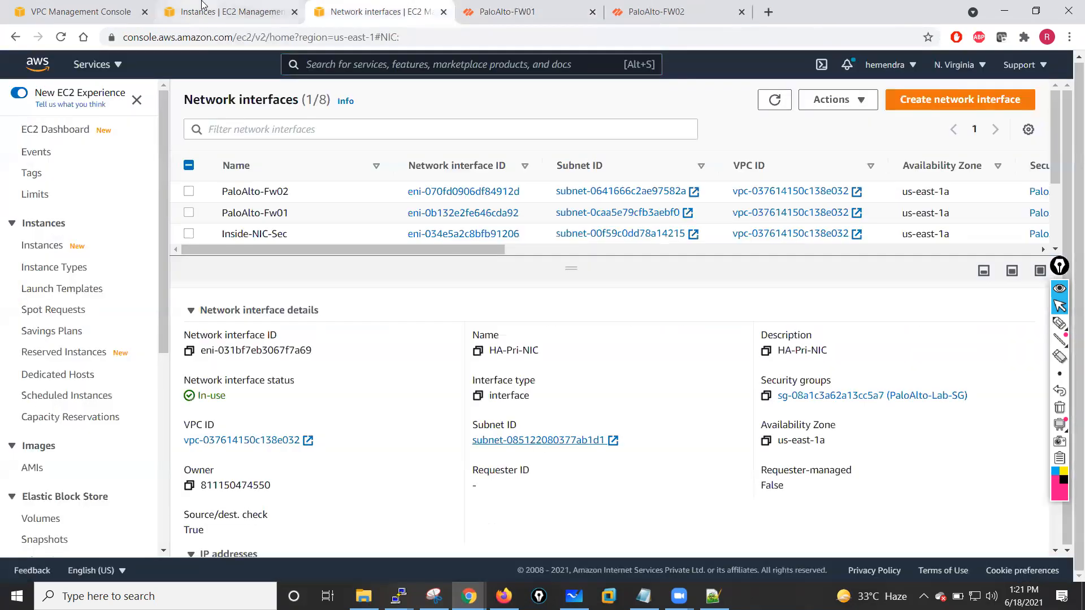
- Select the test-VM instance and open its Manage IP addresses networking option, then close it
{"action": "left_click", "coordinate": [226, 11]}
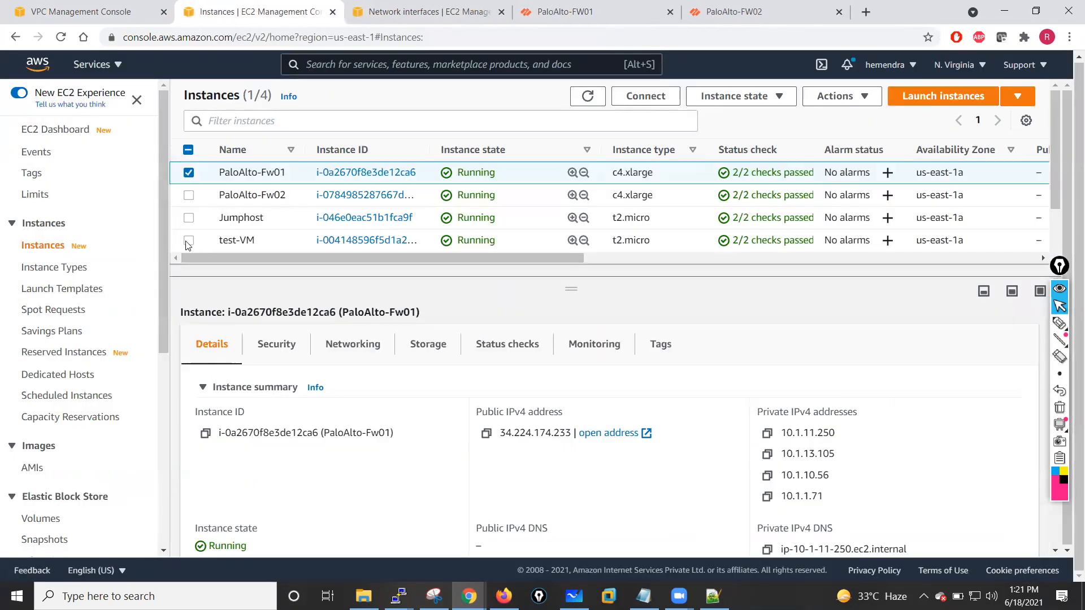
{"action": "left_click", "coordinate": [190, 177]}
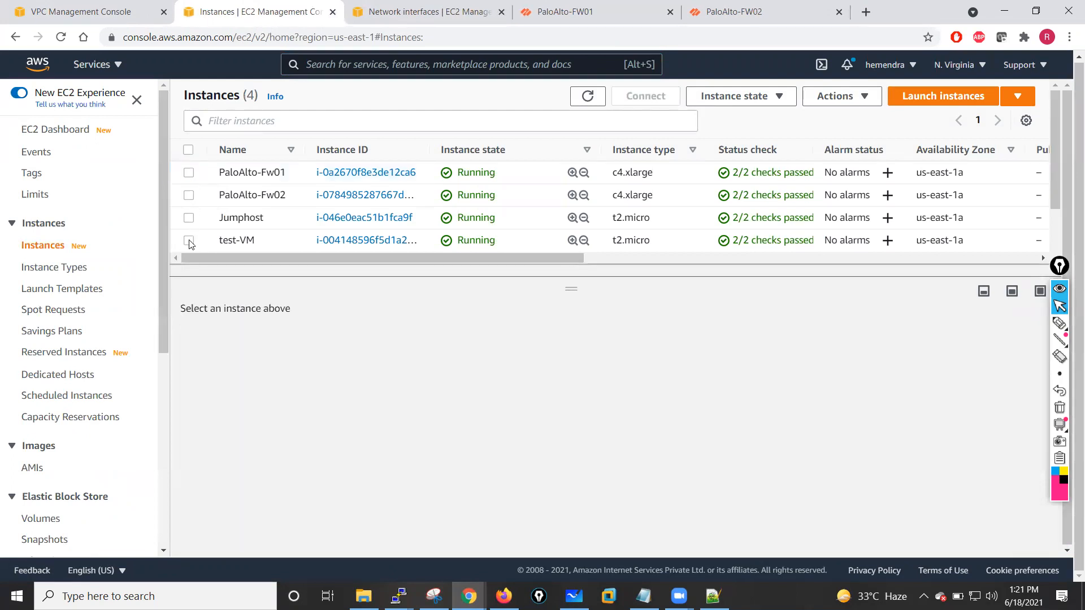
{"action": "left_click", "coordinate": [188, 241]}
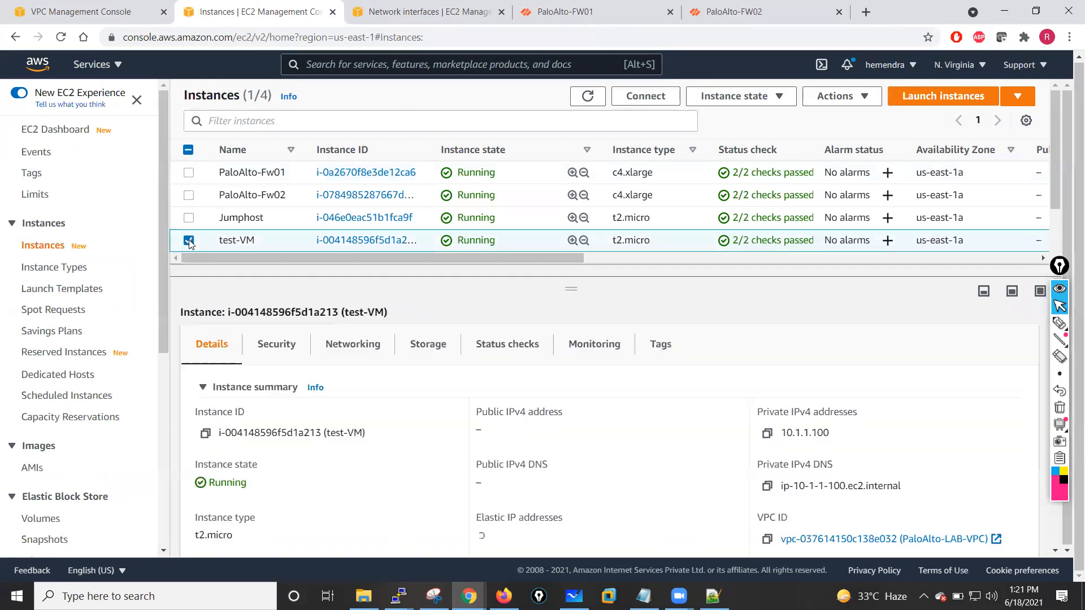
{"action": "left_click", "coordinate": [860, 100]}
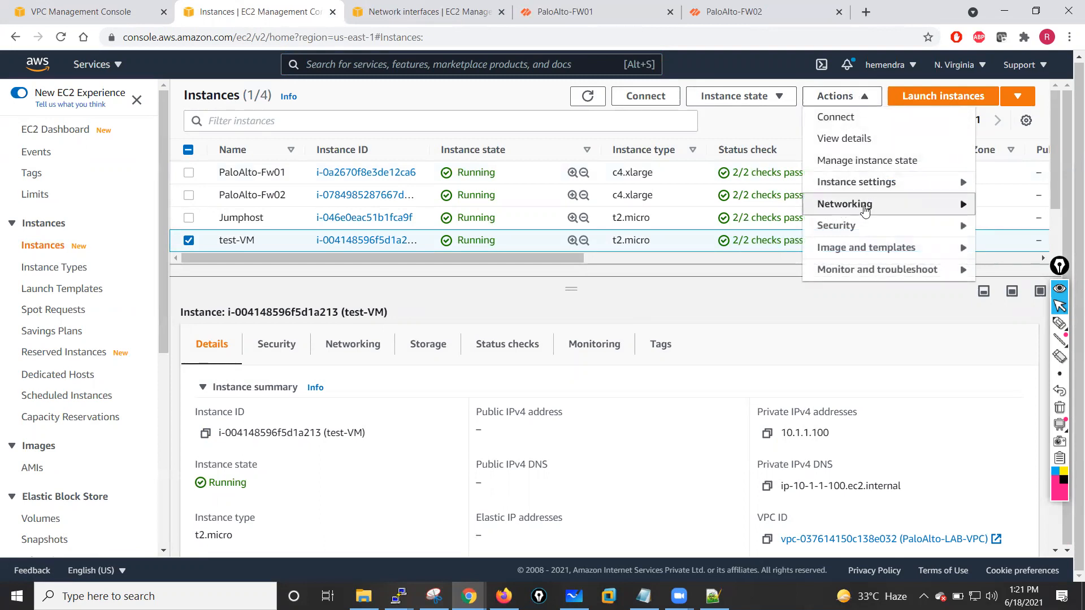
{"action": "mouse_move", "coordinate": [860, 208]}
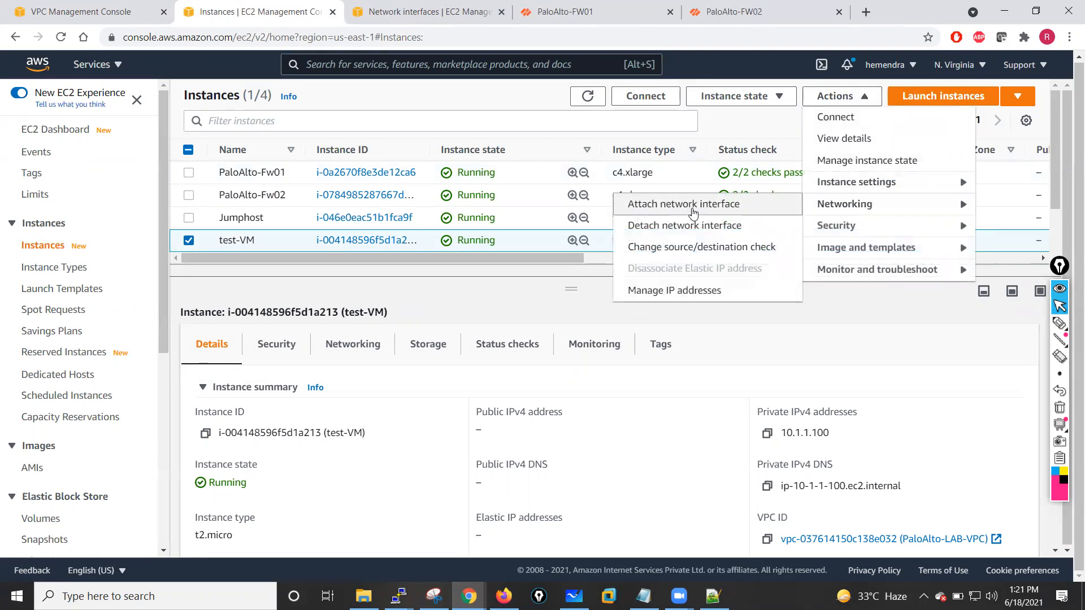
{"action": "left_click", "coordinate": [664, 293]}
{"action": "left_click", "coordinate": [537, 395]}
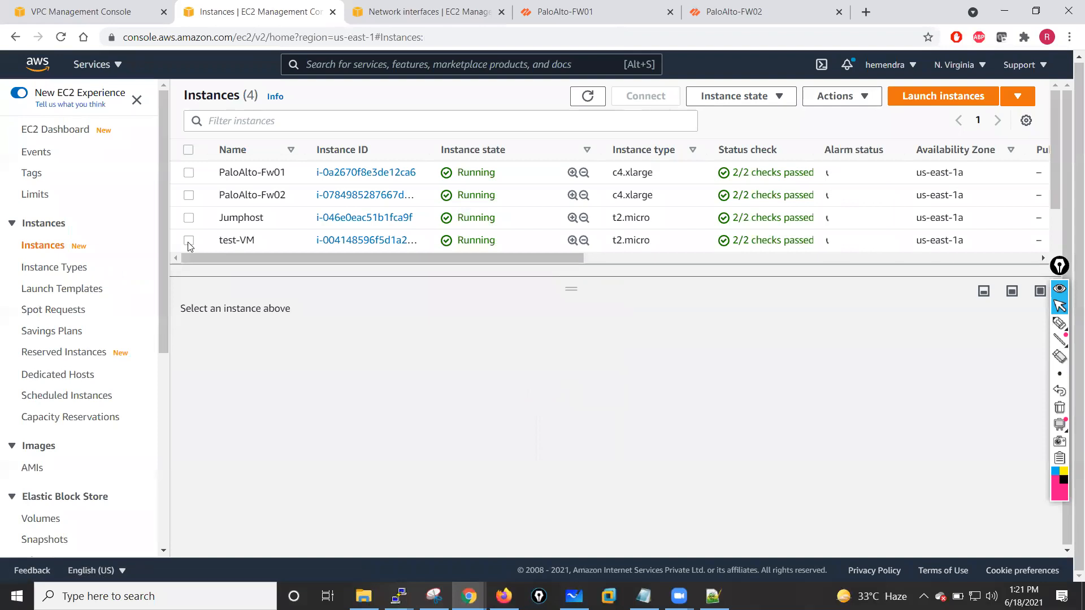
- Terminate the test-VM instance
{"action": "left_click", "coordinate": [188, 241]}
{"action": "left_click", "coordinate": [742, 108]}
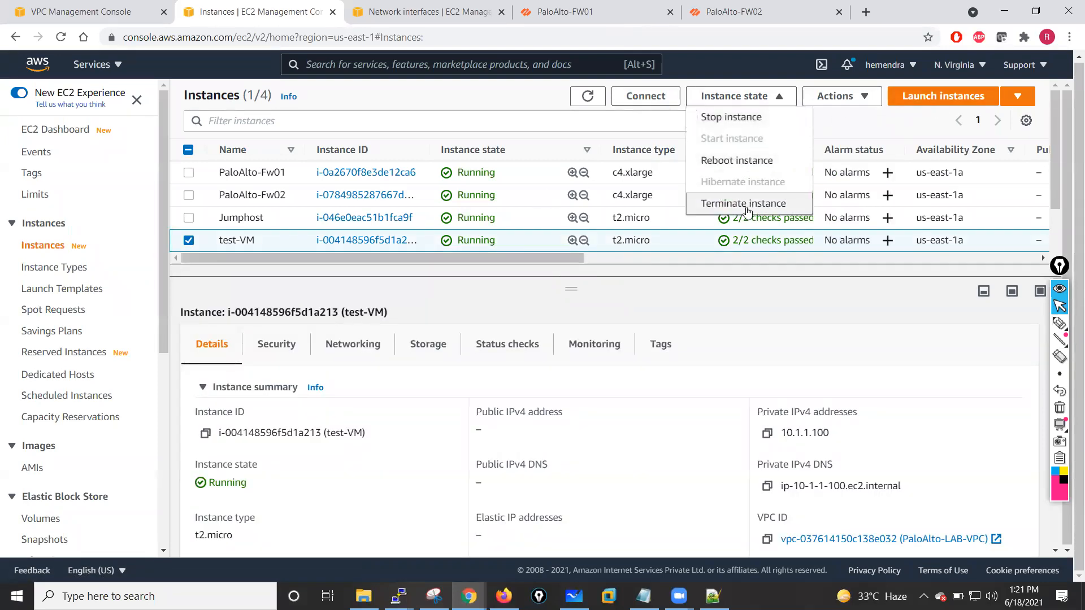
{"action": "left_click", "coordinate": [746, 207]}
{"action": "left_click", "coordinate": [766, 398]}
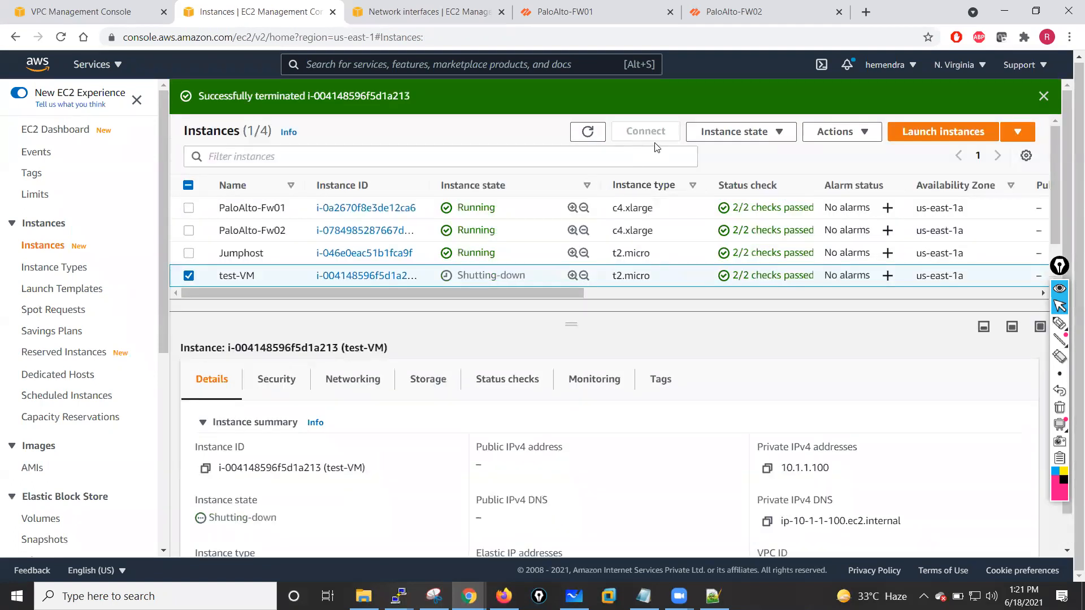
{"action": "left_click", "coordinate": [747, 134]}
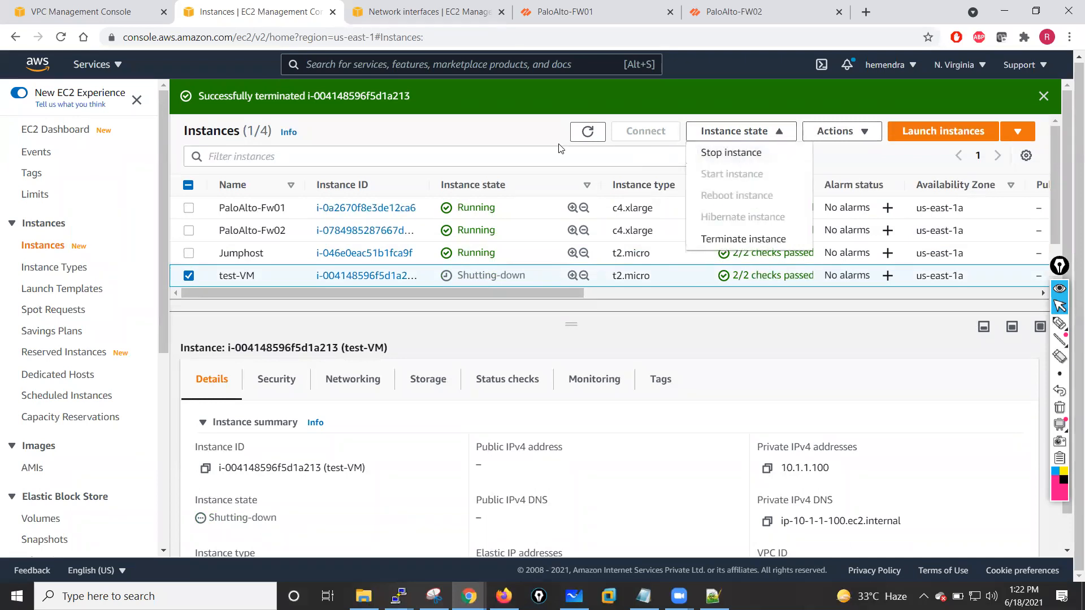
{"action": "left_click", "coordinate": [480, 129]}
- Launch a new instance with the first Quick Start AMI and the t2.micro instance type
{"action": "left_click", "coordinate": [930, 133]}
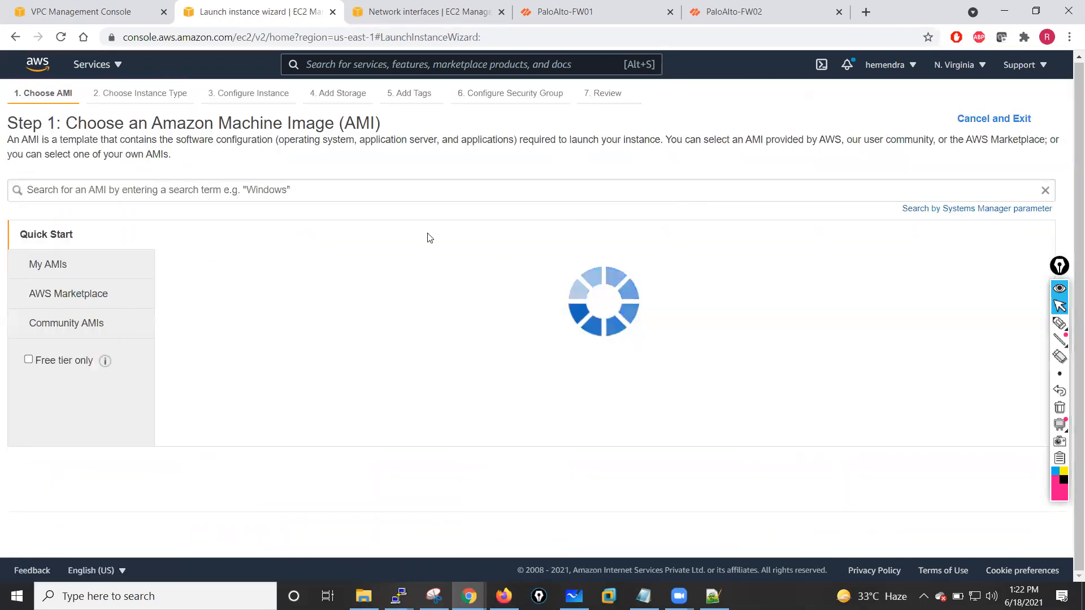
{"action": "left_click", "coordinate": [994, 271]}
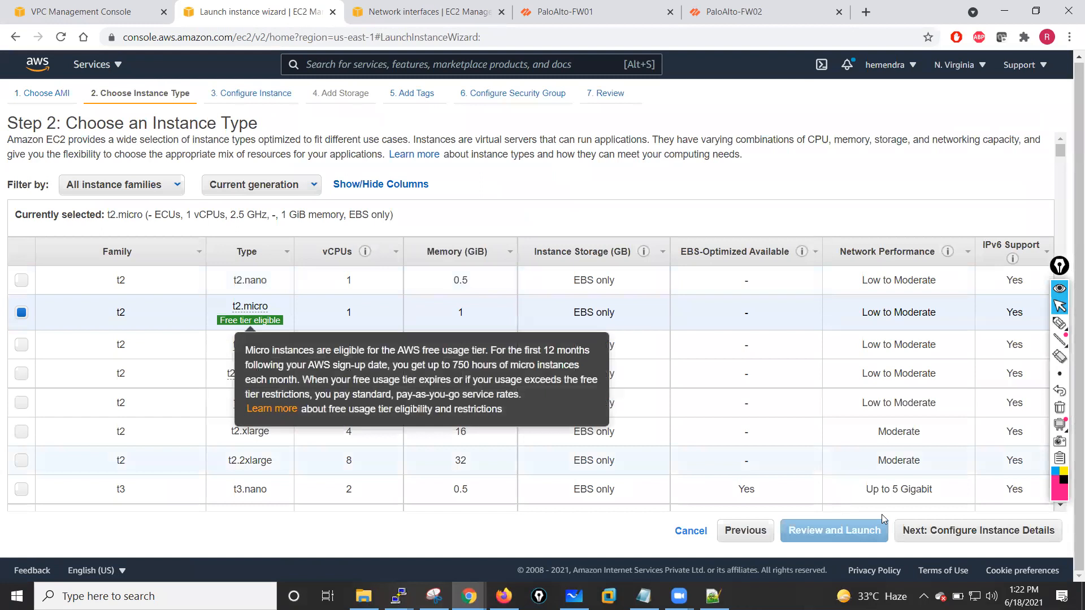
{"action": "left_click", "coordinate": [938, 532]}
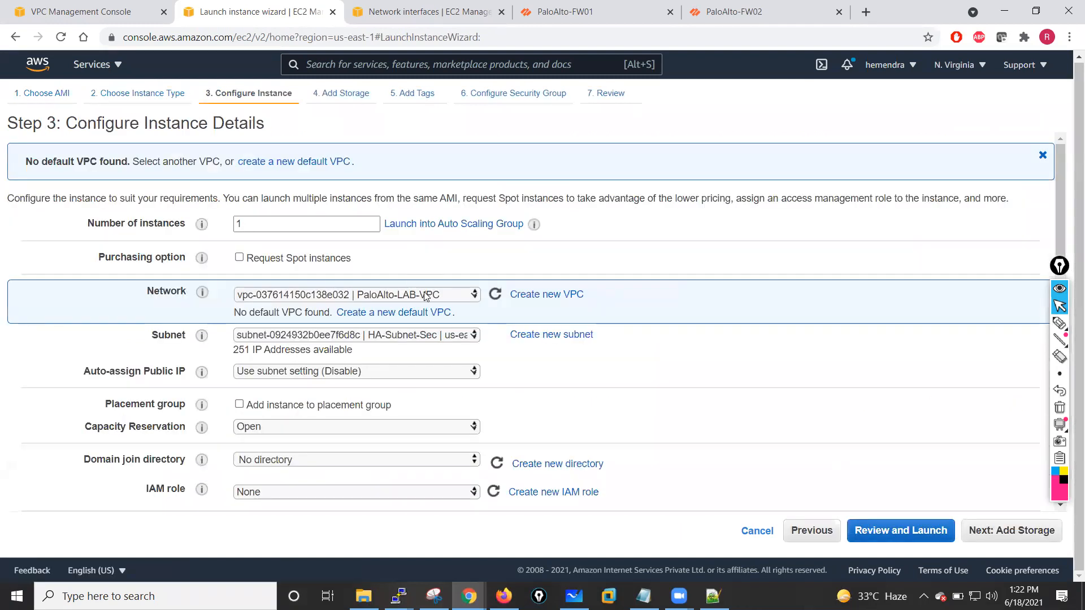
- Place the new instance in the HA-Subnet-Pri subnet of PaloAlto-LAB-VPC
{"action": "left_click", "coordinate": [458, 337]}
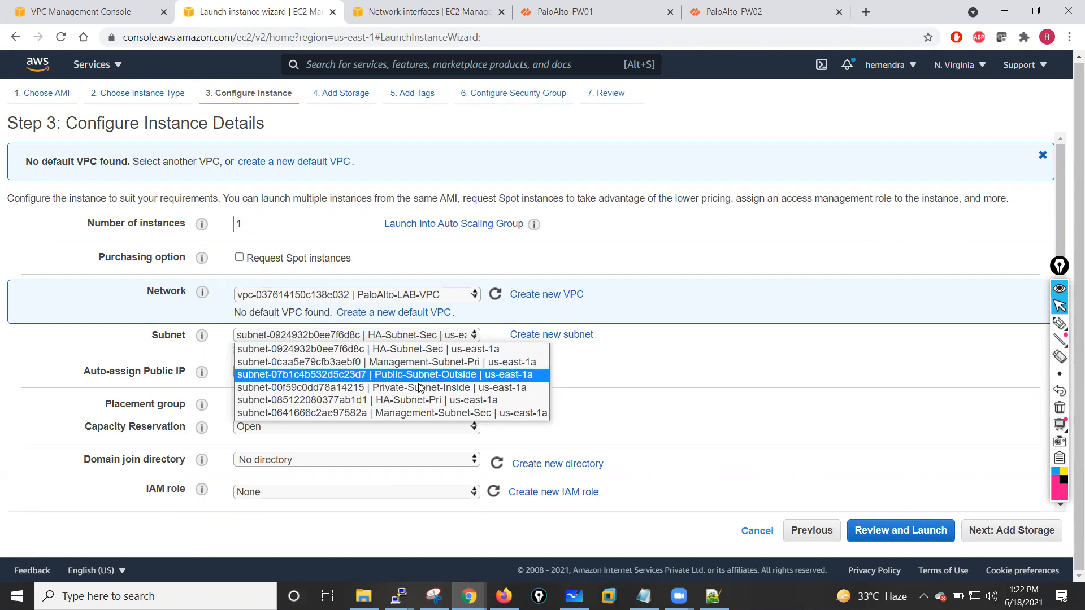
{"action": "left_click", "coordinate": [416, 401]}
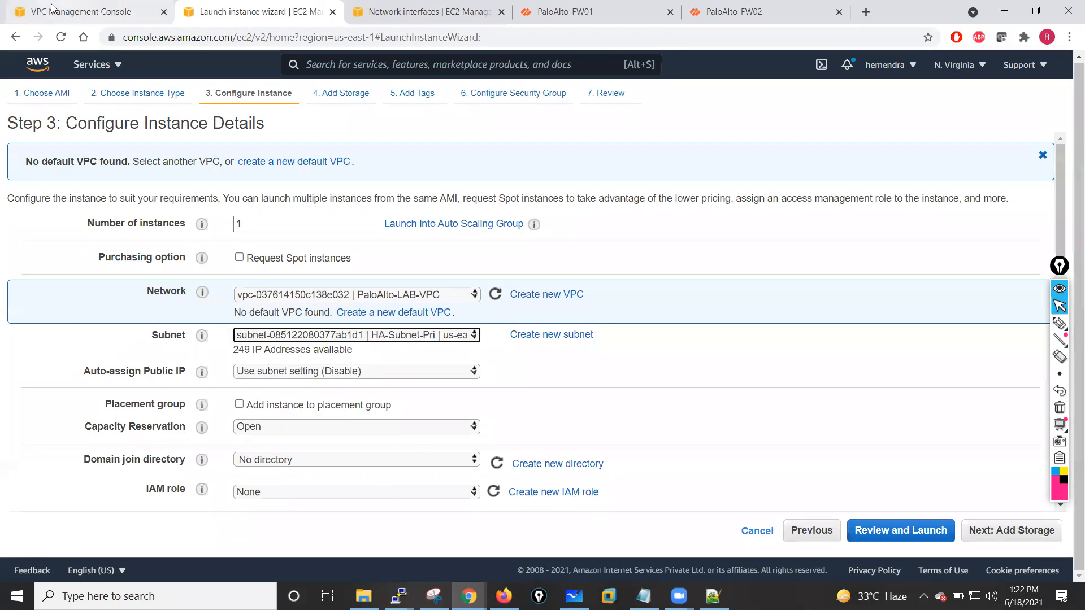
- Examine the HA-Subnet-Pri subnet and the Private-Route-Table's subnet associations, then return to the launch wizard
{"action": "left_click", "coordinate": [85, 10]}
{"action": "left_click", "coordinate": [44, 258]}
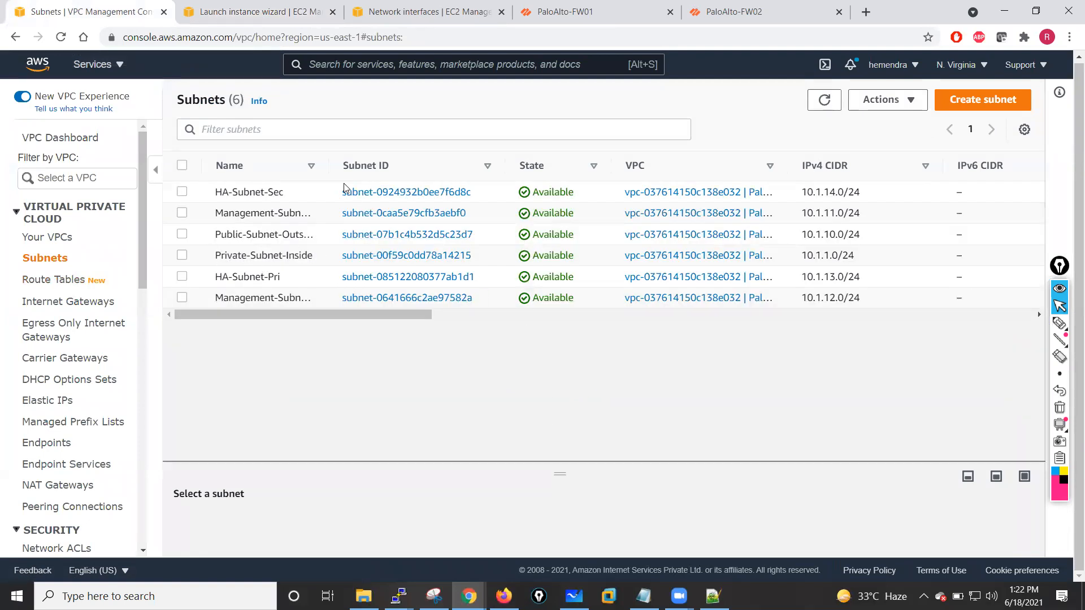
{"action": "left_click_drag", "start_coordinate": [329, 170], "coordinate": [329, 170]}
{"action": "left_click", "coordinate": [182, 278]}
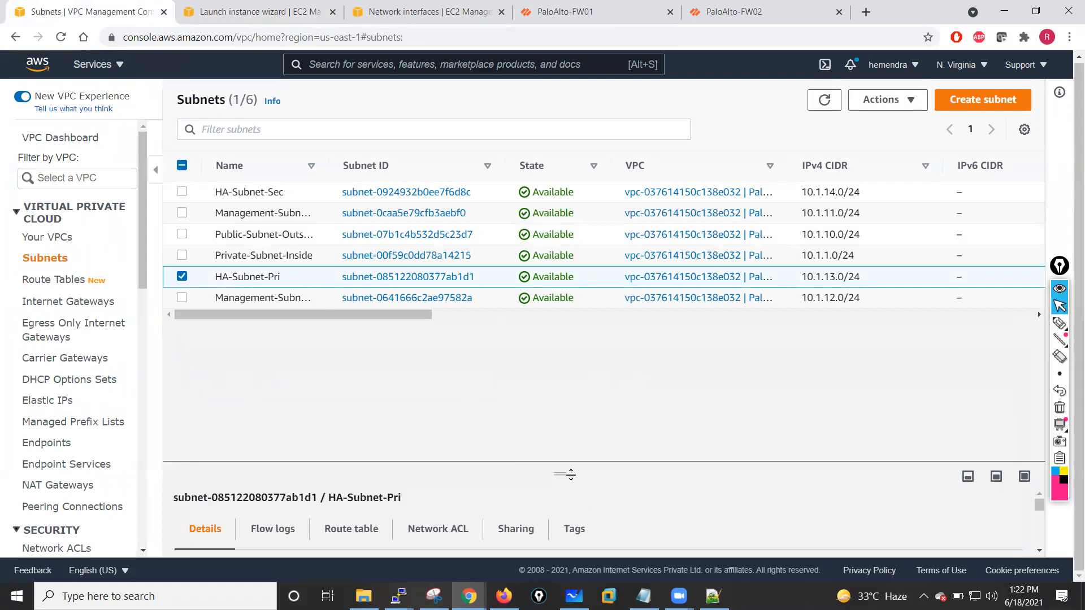
{"action": "left_click_drag", "start_coordinate": [559, 427], "coordinate": [554, 376]}
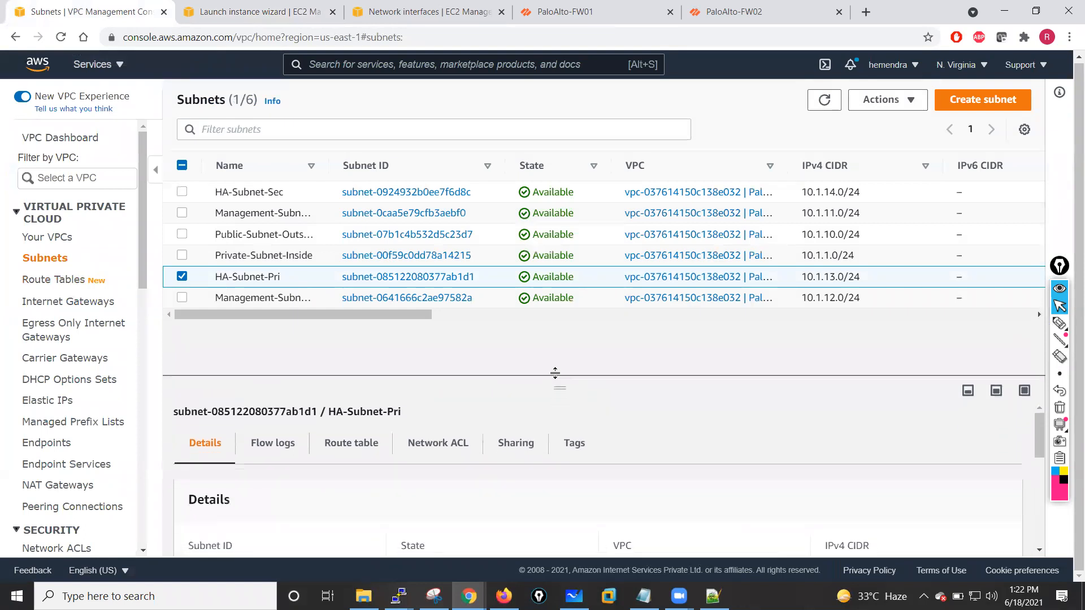
{"action": "left_click", "coordinate": [46, 280]}
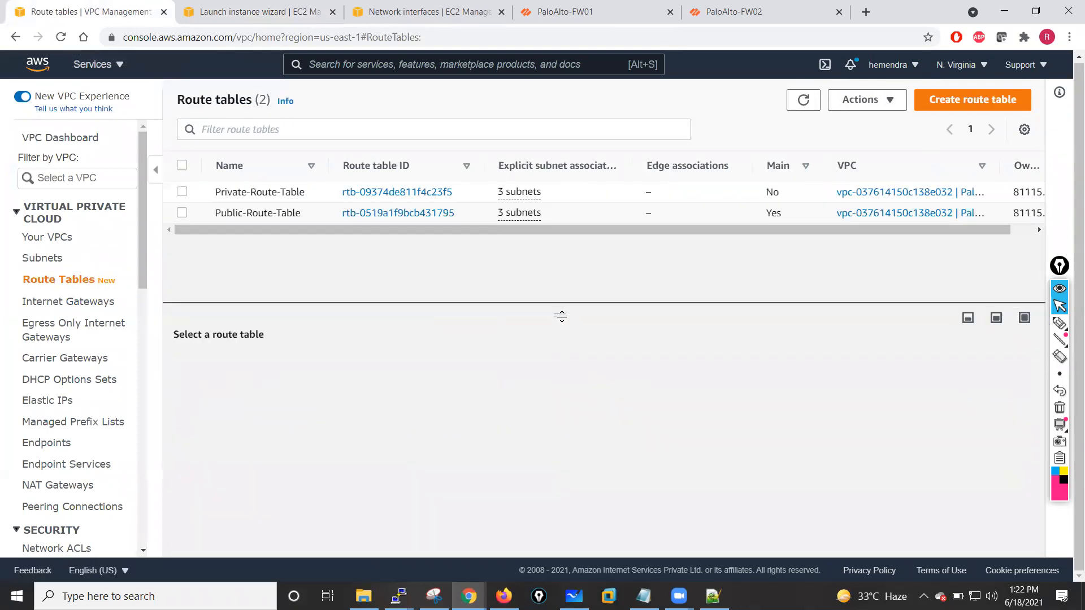
{"action": "left_click", "coordinate": [181, 193]}
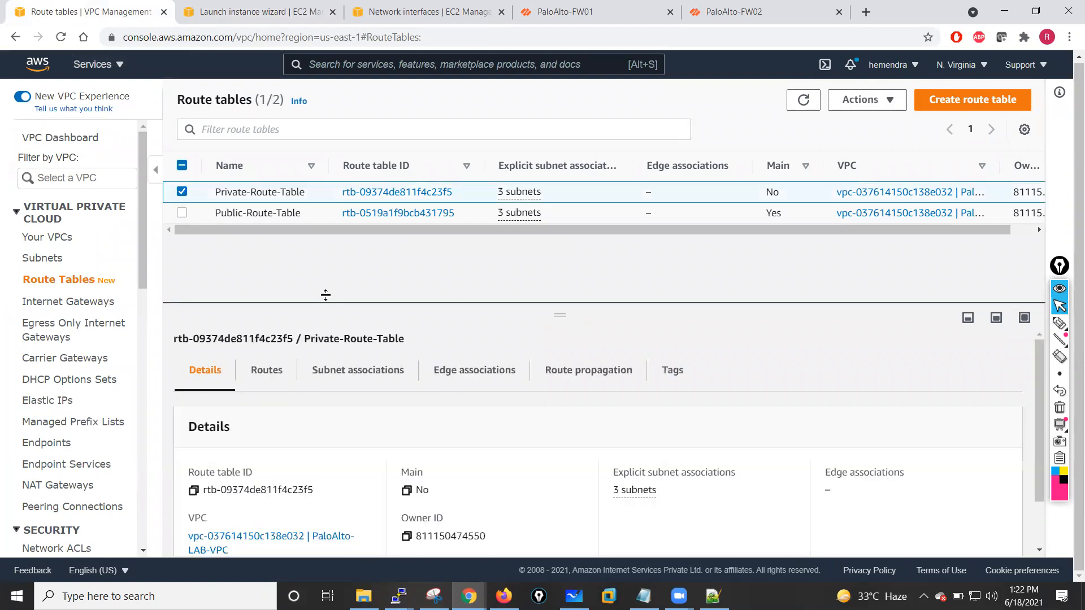
{"action": "left_click", "coordinate": [327, 377]}
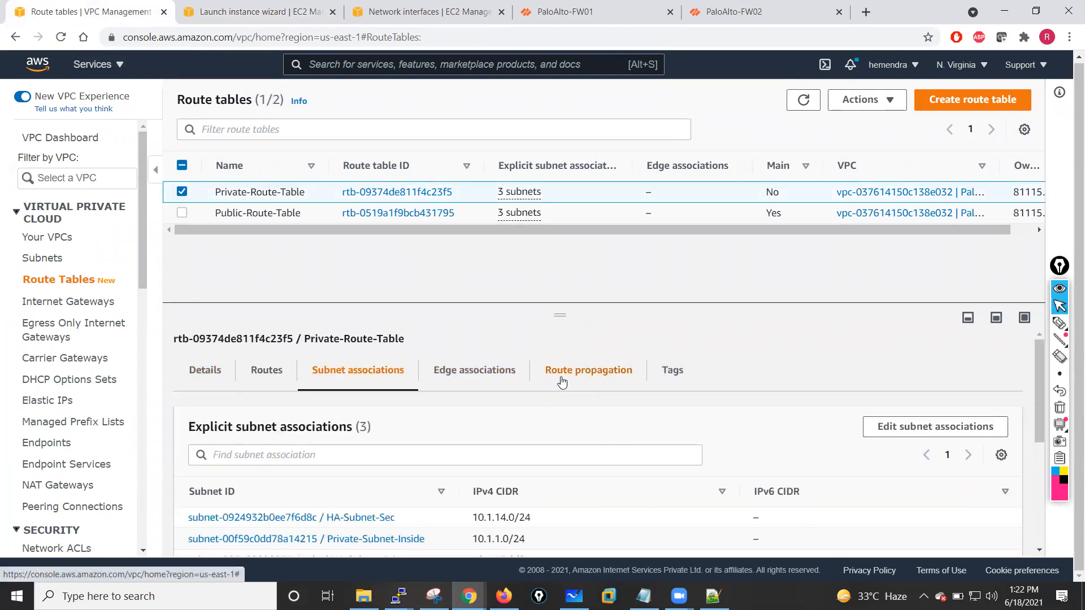
{"action": "left_click_drag", "start_coordinate": [561, 300], "coordinate": [562, 257]}
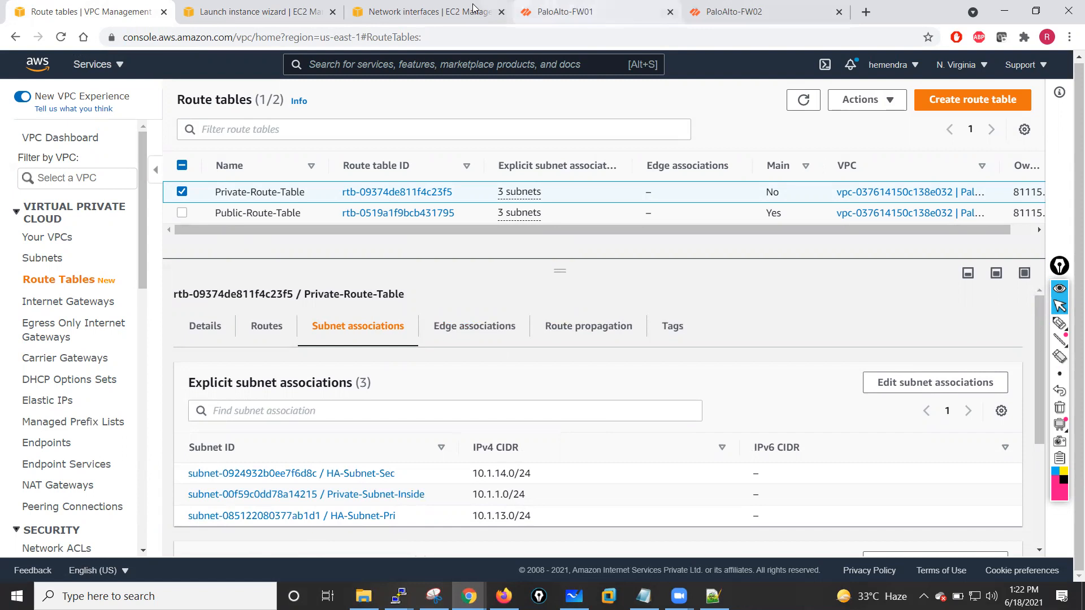
{"action": "left_click", "coordinate": [421, 11]}
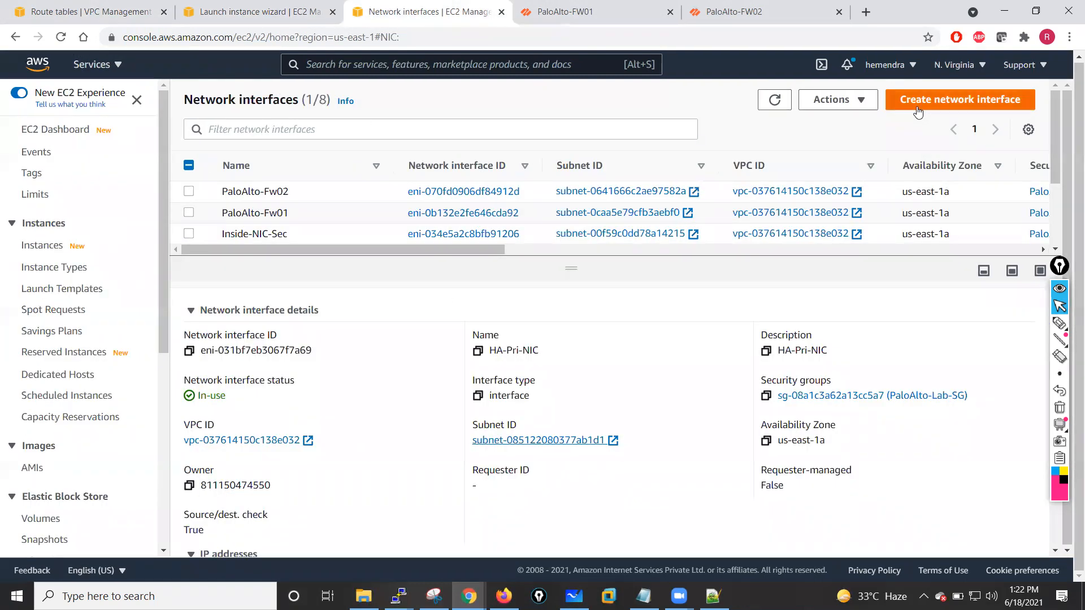
{"action": "left_click", "coordinate": [253, 11]}
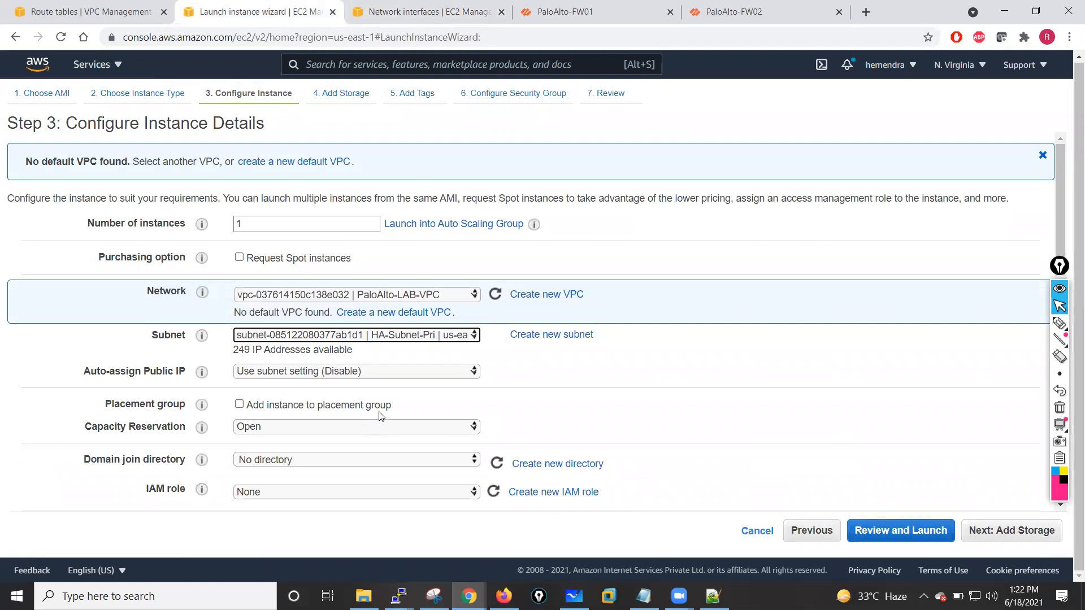
- Disable auto-assign public IP and set the instance's primary IP to 10.1.13.100
{"action": "left_click", "coordinate": [466, 374]}
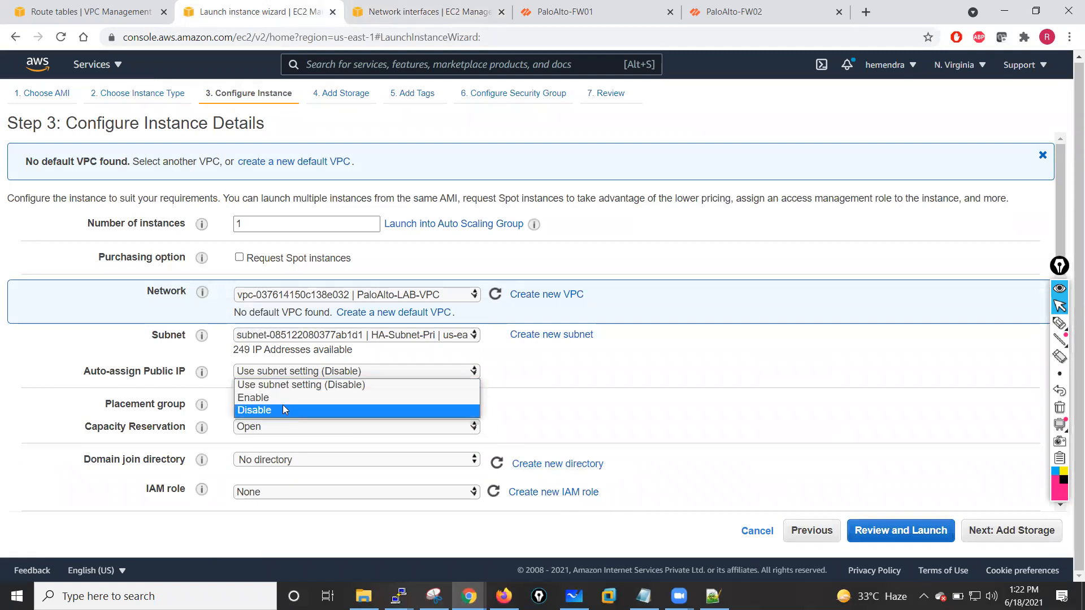
{"action": "left_click", "coordinate": [264, 410]}
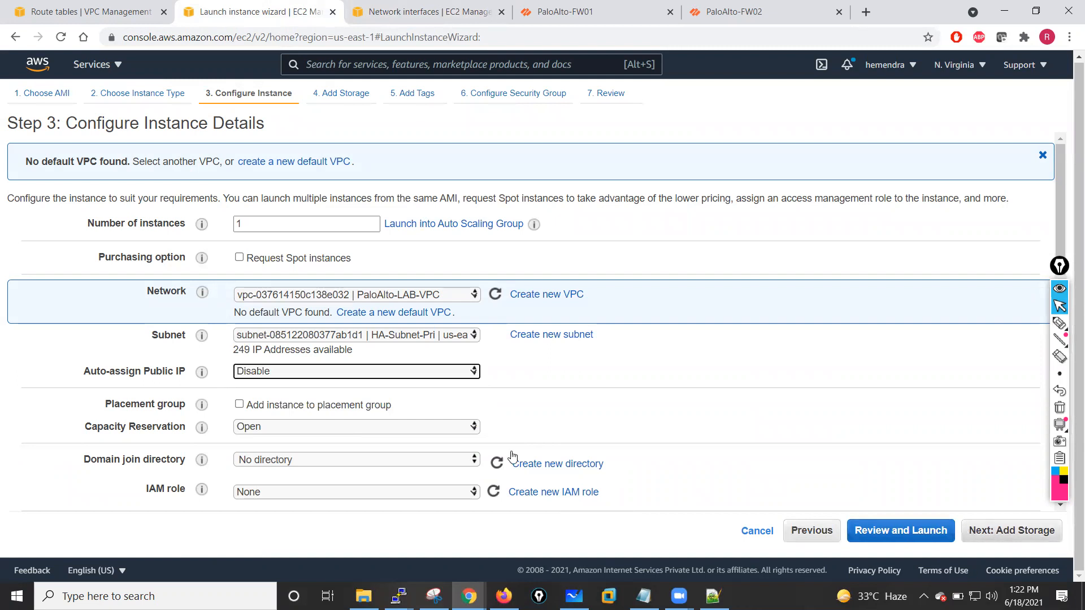
{"action": "scroll", "coordinate": [389, 430], "scroll_direction": "down", "scroll_amount": 10}
{"action": "left_click", "coordinate": [307, 220]}
{"action": "type", "text": "10.1.13.100"}
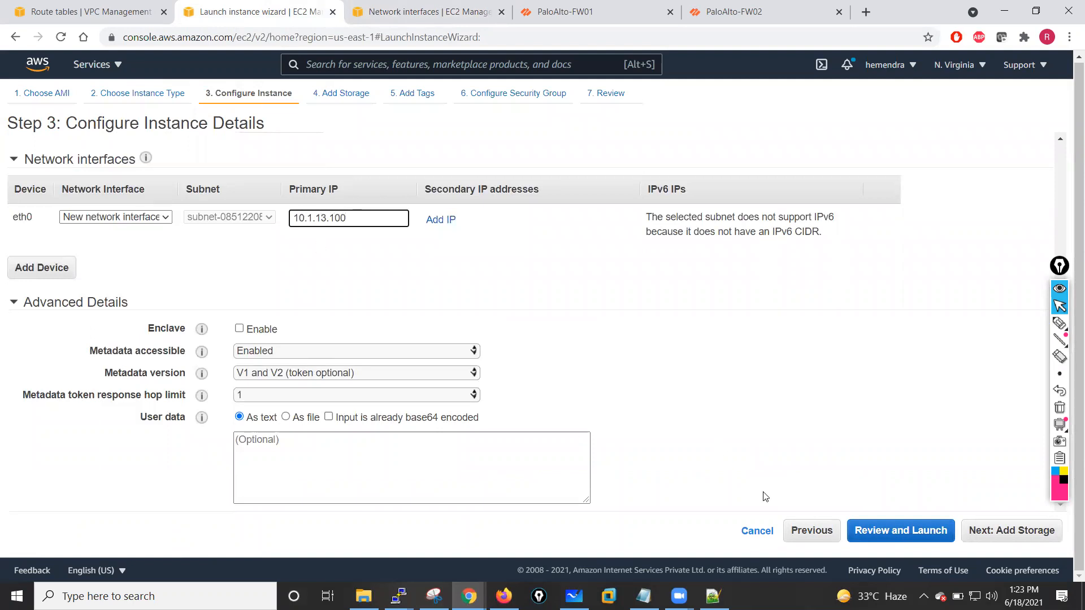
- Skip the storage settings and add a Name tag with the value VM-01-Inside
{"action": "left_click", "coordinate": [1024, 531]}
{"action": "left_click", "coordinate": [1024, 532]}
{"action": "left_click", "coordinate": [39, 339]}
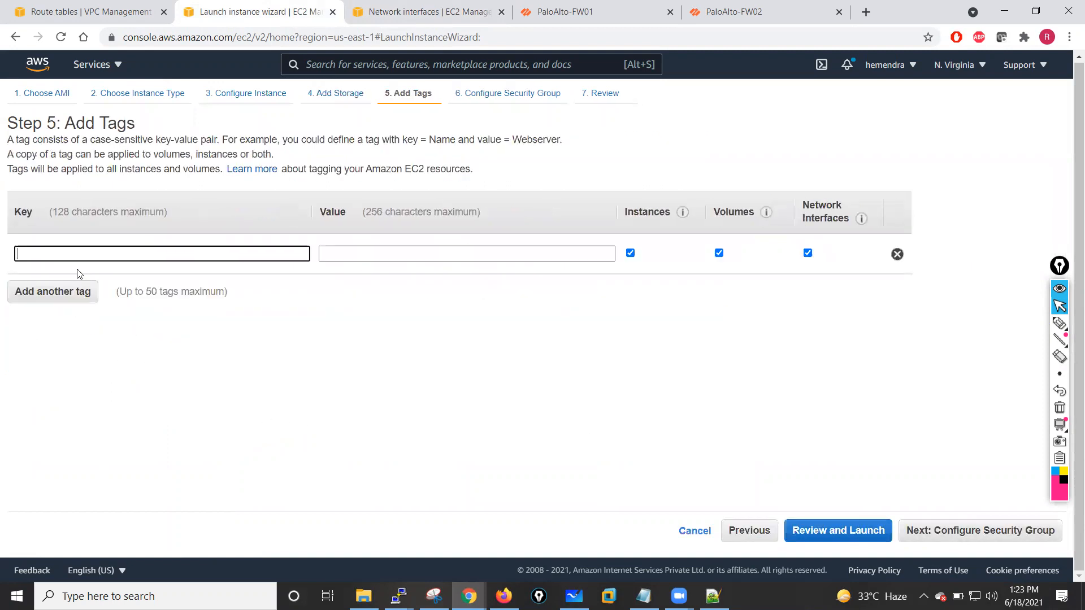
{"action": "type", "text": "Name"}
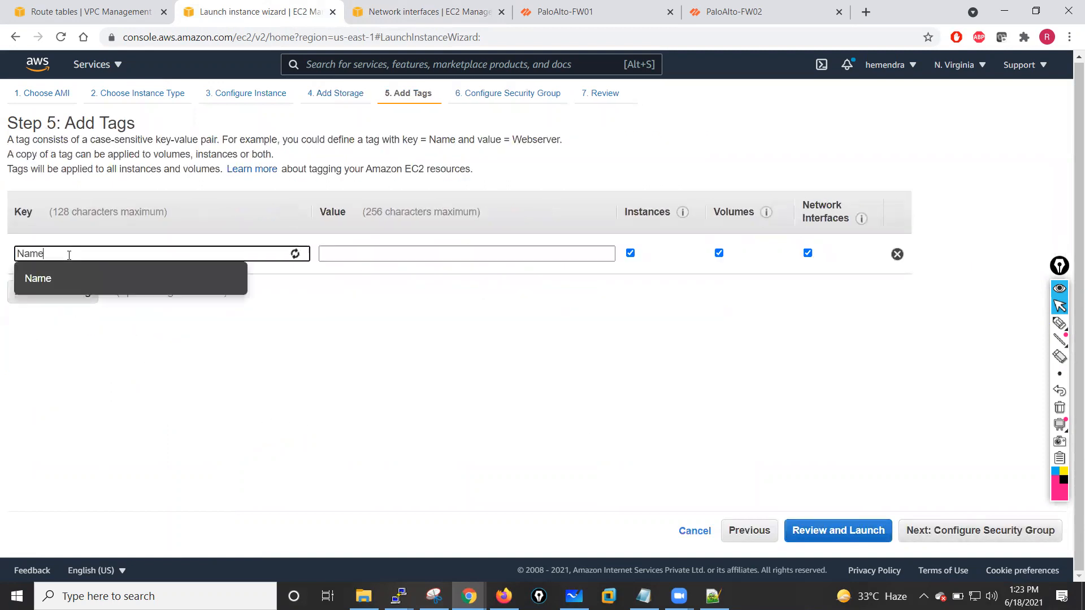
{"action": "left_click", "coordinate": [383, 250]}
{"action": "type", "text": "VM"}
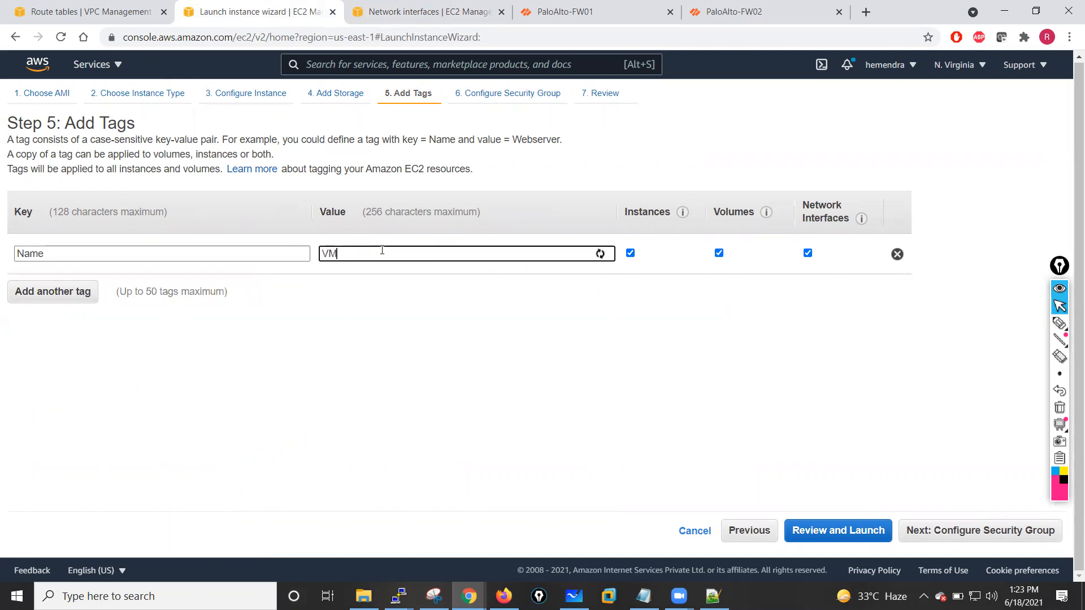
{"action": "type", "text": "-01-lnside"}
- Assign the existing PaloAlto-Lab-SG security group to the new instance
{"action": "left_click", "coordinate": [977, 531]}
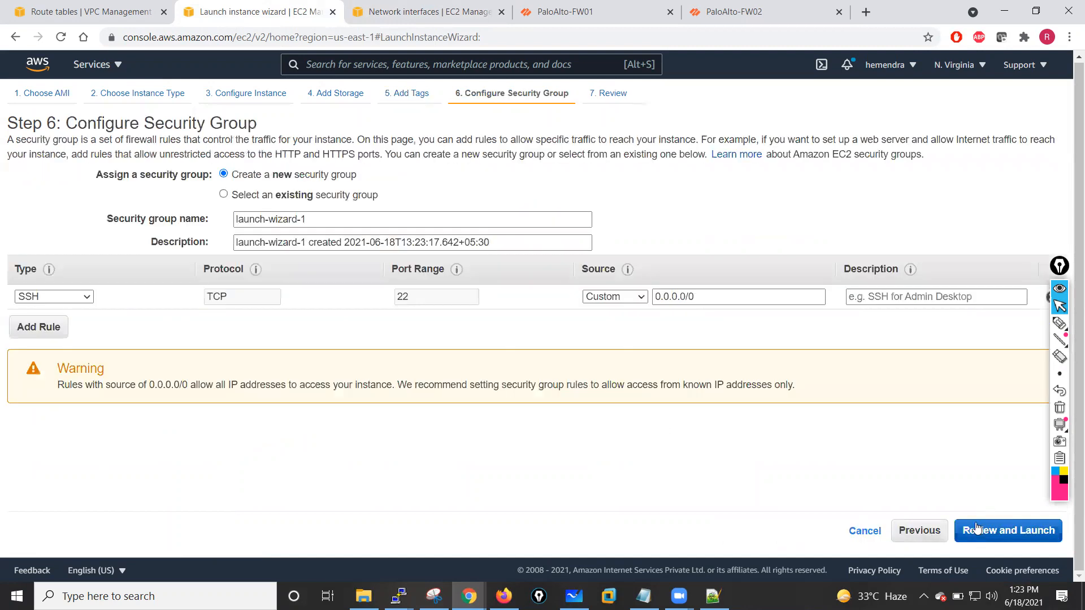
{"action": "left_click", "coordinate": [241, 195]}
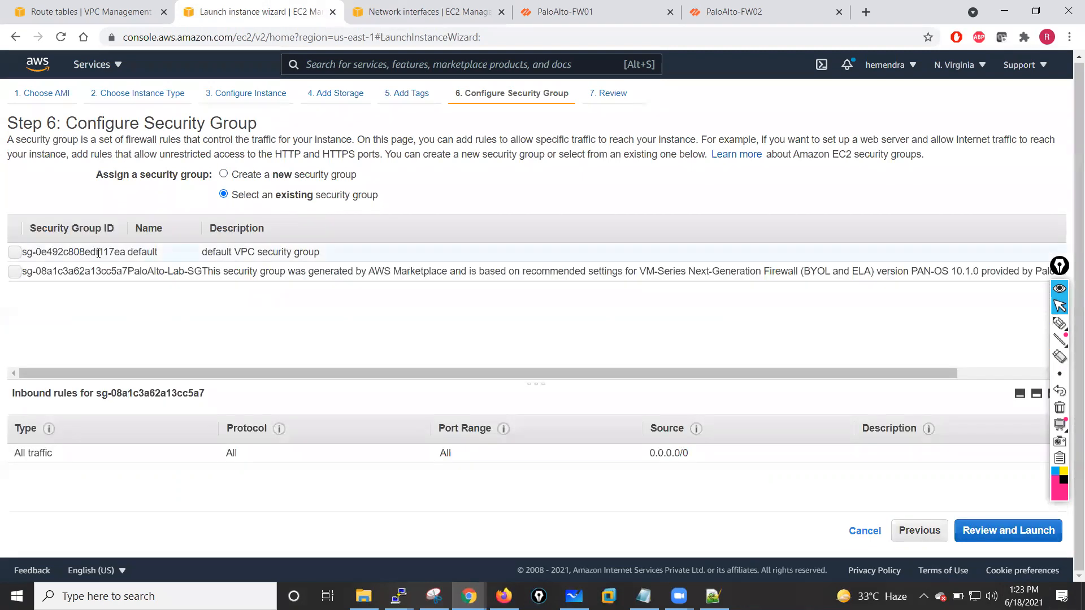
{"action": "left_click", "coordinate": [19, 271]}
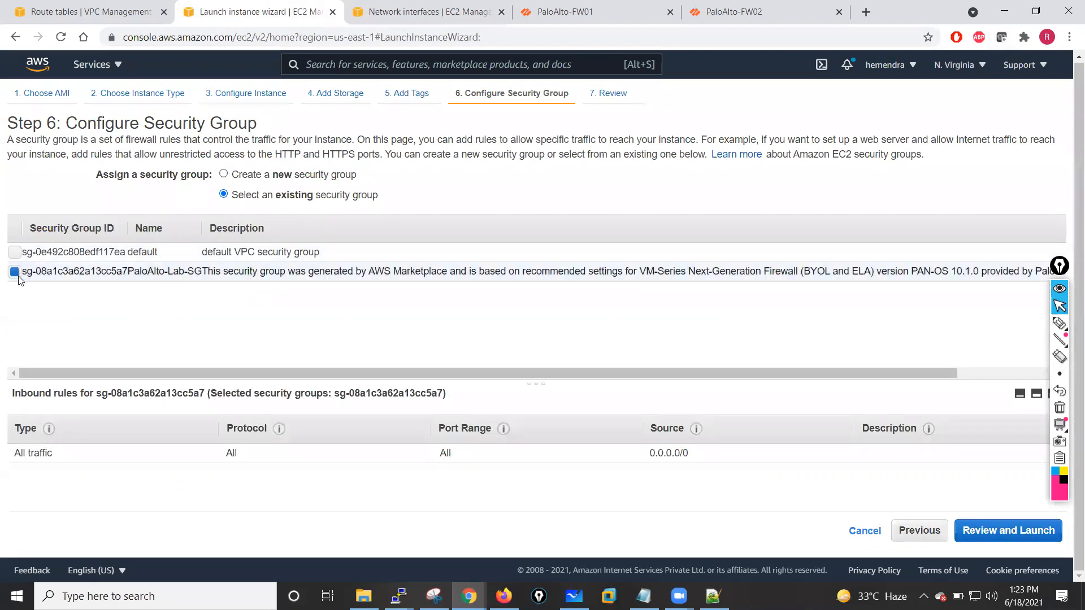
- Review and launch the instance with the existing jan-26-batch key pair, acknowledging access to its private key file
{"action": "left_click", "coordinate": [994, 536]}
{"action": "left_click", "coordinate": [1038, 534]}
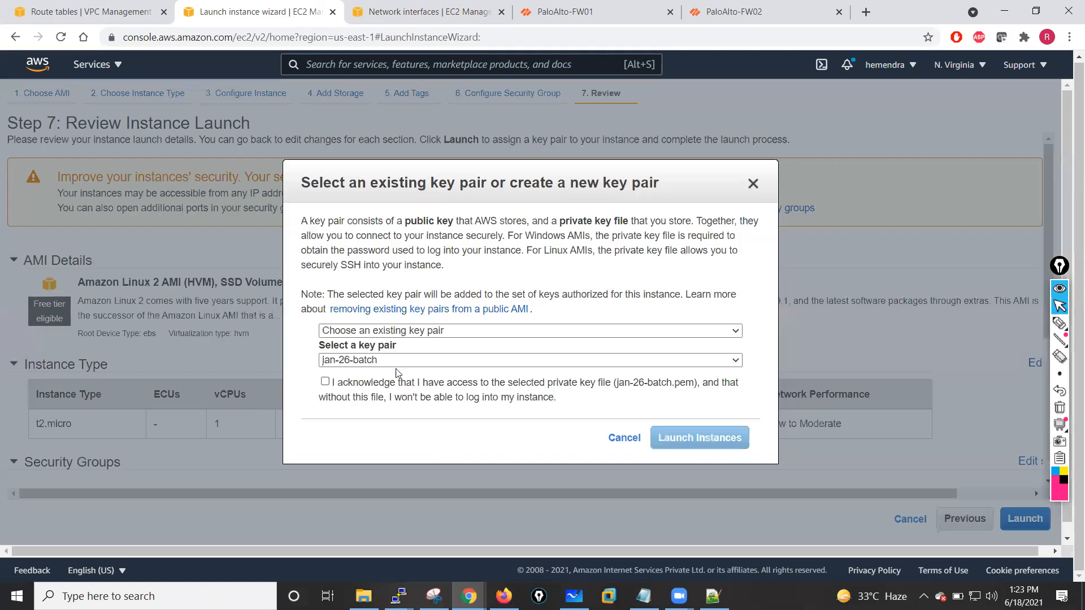
{"action": "left_click", "coordinate": [325, 382]}
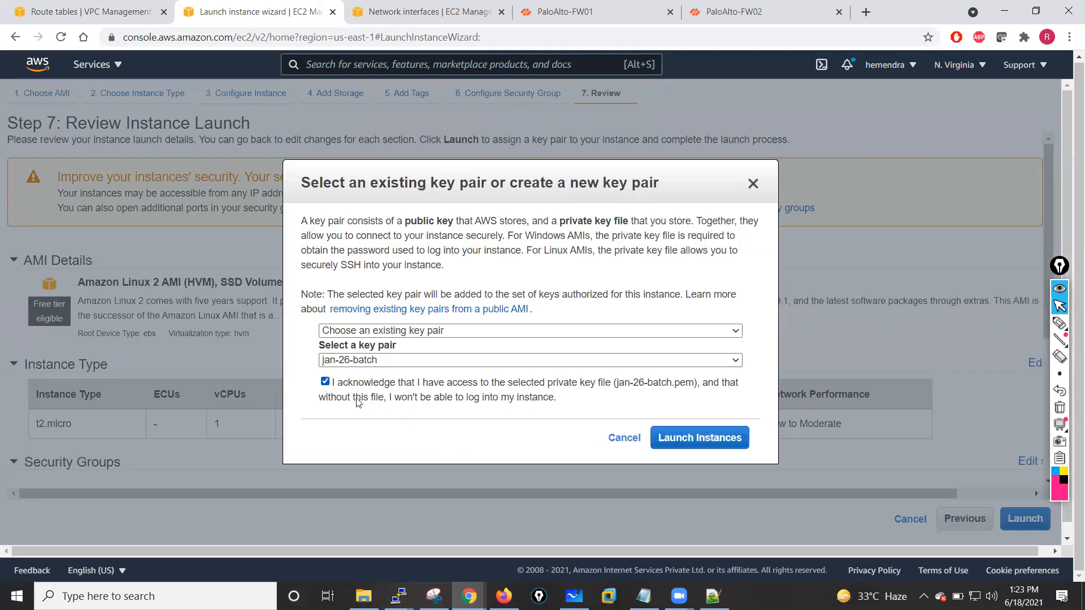
{"action": "left_click", "coordinate": [670, 439]}
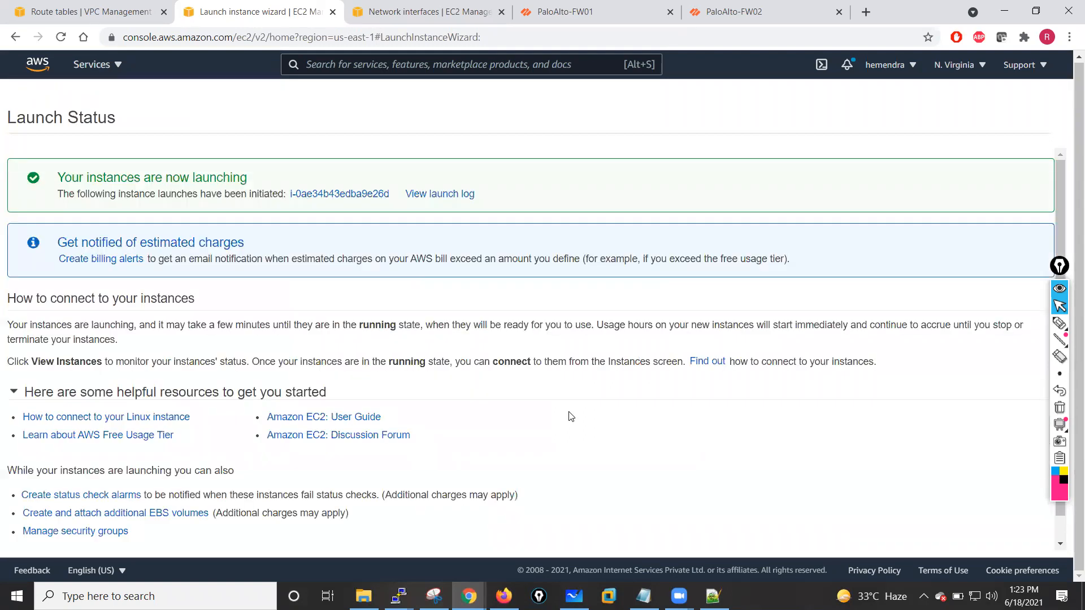
- Open the instances list from the launch status page
{"action": "scroll", "coordinate": [890, 516], "scroll_direction": "down", "scroll_amount": 1}
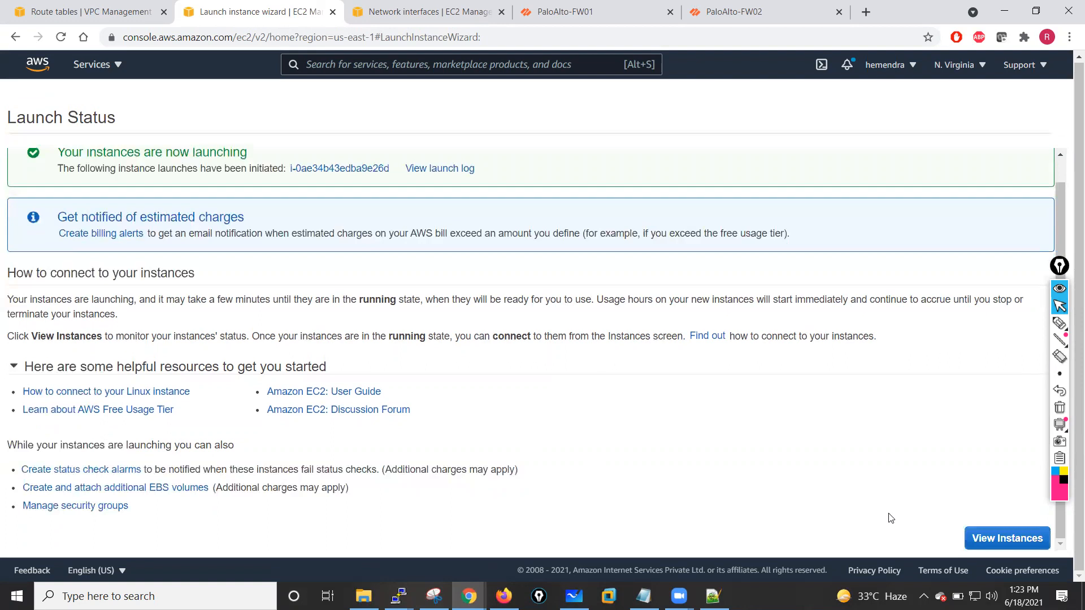
{"action": "left_click", "coordinate": [995, 538]}
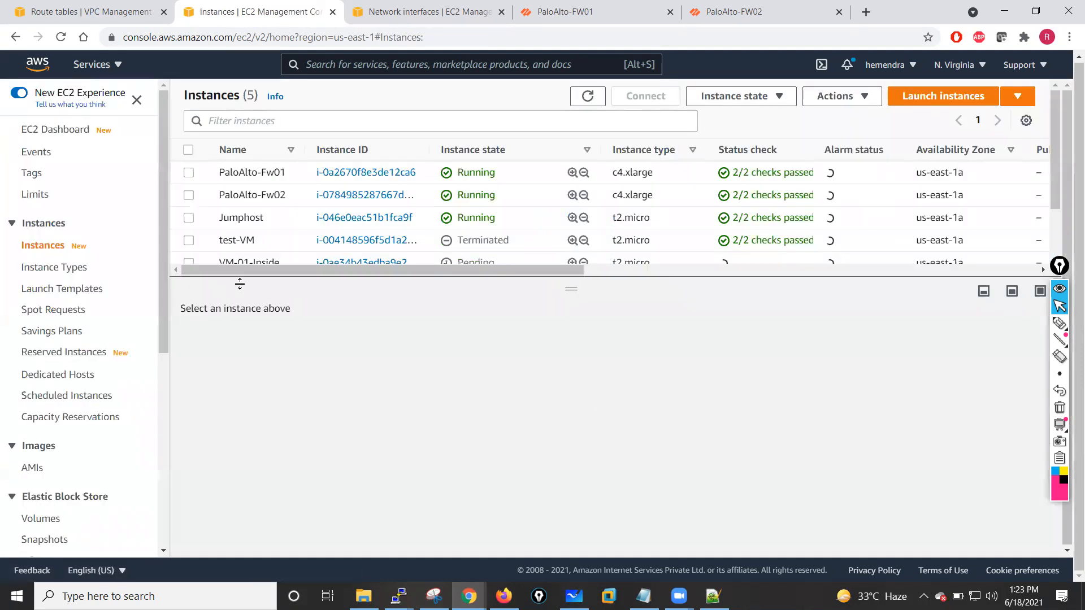
{"action": "left_click_drag", "start_coordinate": [569, 287], "coordinate": [582, 326]}
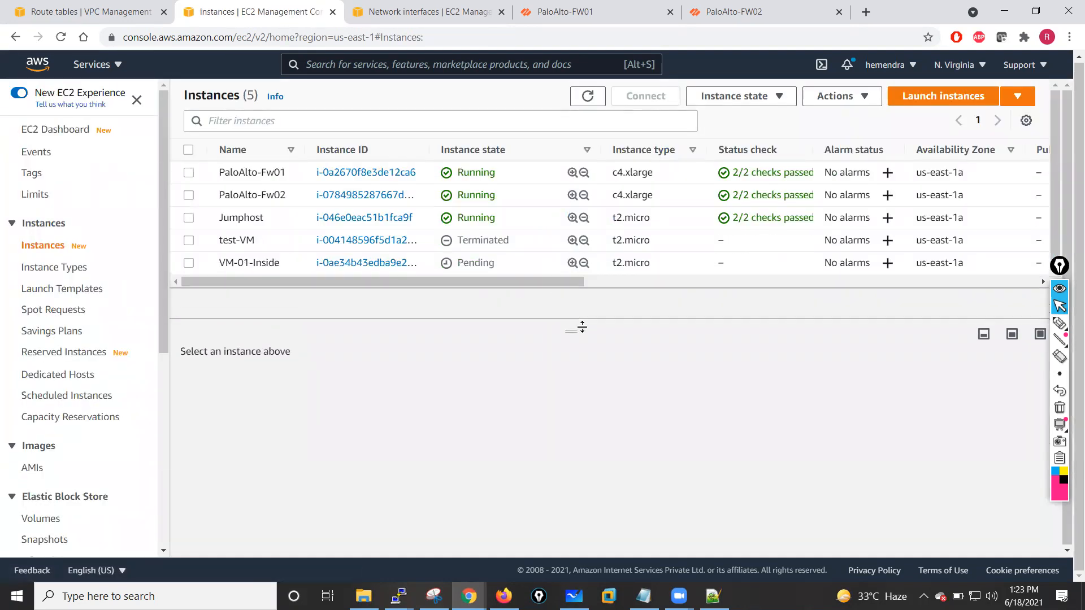
{"action": "left_click", "coordinate": [399, 595]}
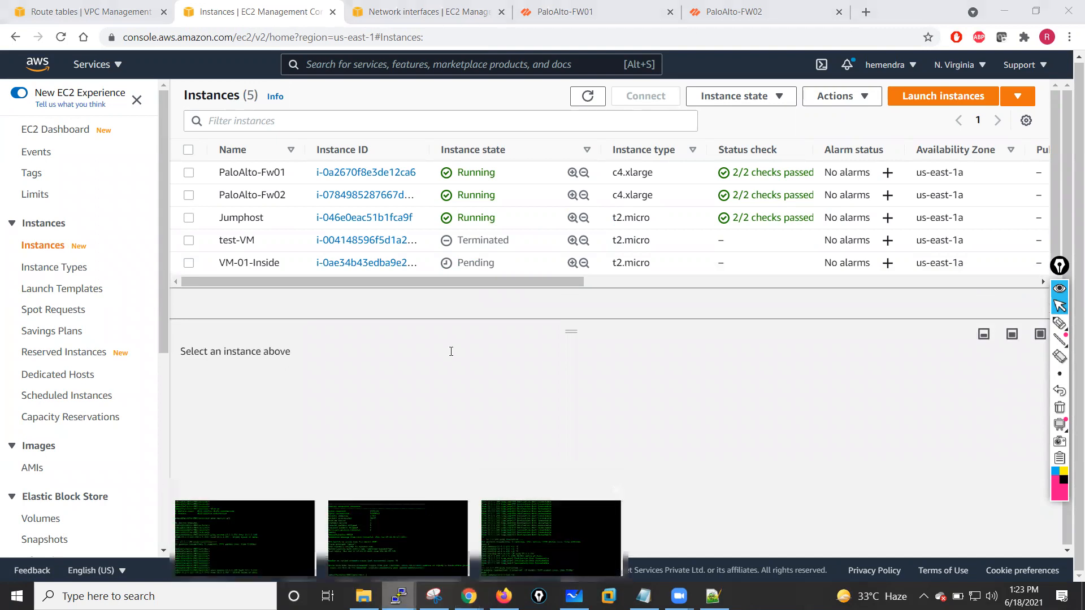
{"action": "key", "text": "Return"}
{"action": "key", "text": "Return"}
{"action": "key", "text": "Return"}
{"action": "key", "text": "Return"}
{"action": "key", "text": "Return"}
{"action": "key", "text": "Return"}
{"action": "key", "text": "Return"}
{"action": "key", "text": "Return"}
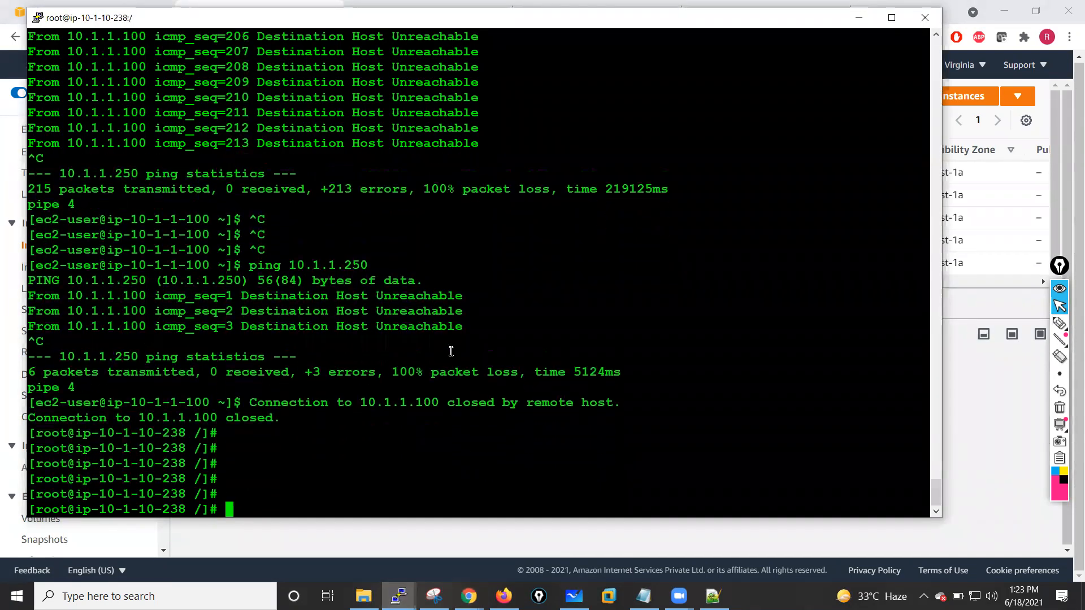
{"action": "key", "text": "Return"}
{"action": "key", "text": "Return"}
{"action": "key", "text": "Return"}
{"action": "key", "text": "Return"}
{"action": "key", "text": "Return"}
{"action": "key", "text": "Return"}
{"action": "key", "text": "Return"}
{"action": "key", "text": "Return"}
{"action": "key", "text": "Return"}
{"action": "key", "text": "Return"}
{"action": "key", "text": "Return"}
{"action": "key", "text": "Return"}
{"action": "key", "text": "Return"}
{"action": "key", "text": "Return"}
{"action": "key", "text": "Return"}
{"action": "key", "text": "Return"}
{"action": "key", "text": "Return"}
{"action": "key", "text": "Return"}
{"action": "key", "text": "Return"}
{"action": "key", "text": "Return"}
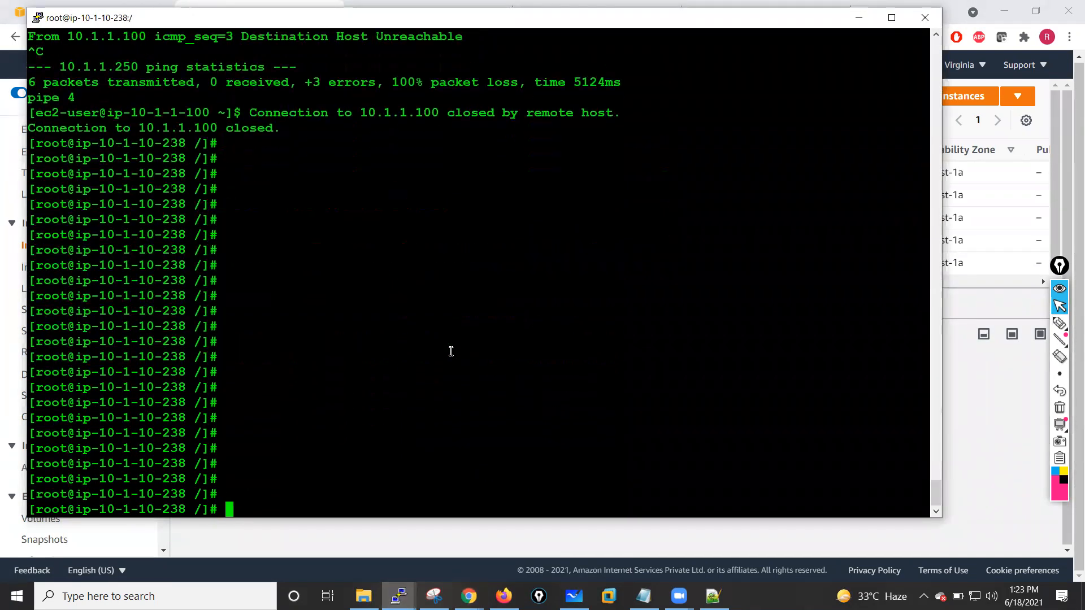
{"action": "key", "text": "Return"}
{"action": "key", "text": "Return"}
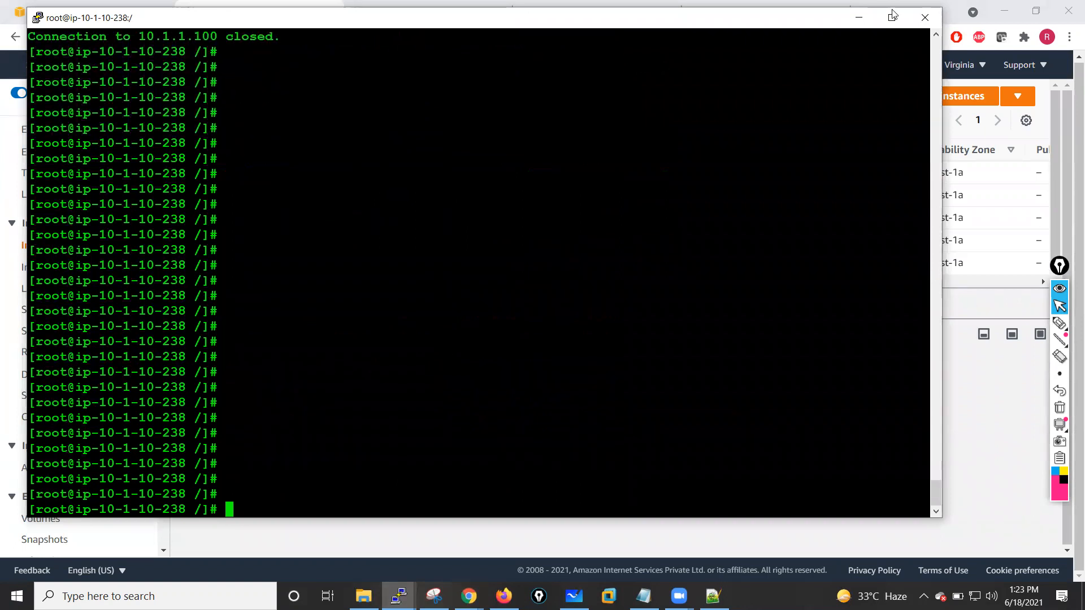
{"action": "left_click", "coordinate": [859, 17]}
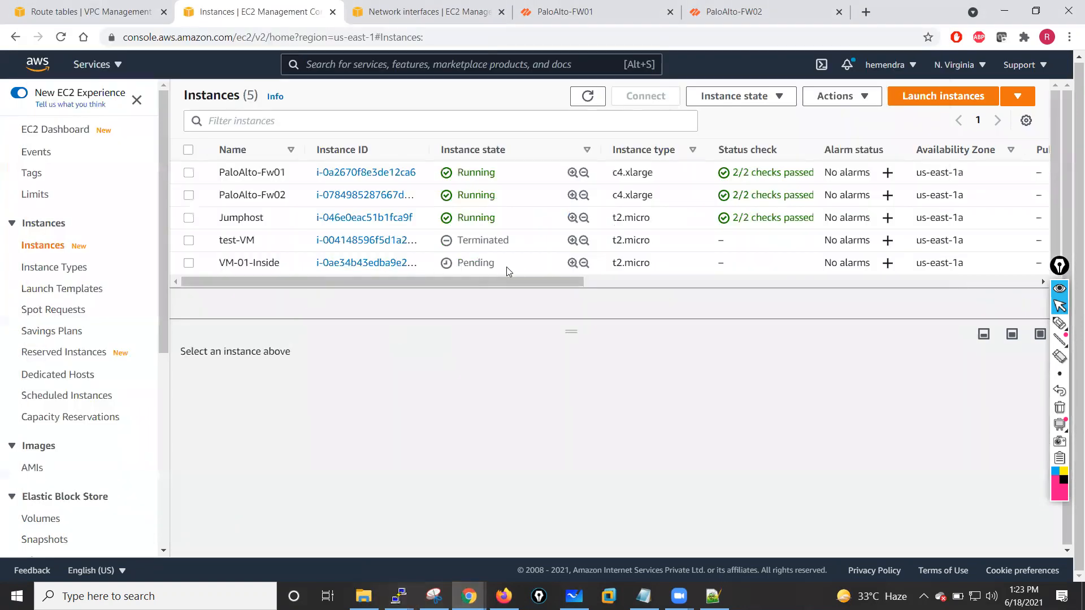
- Select the VM-01-Inside instance and copy its private IPv4 address
{"action": "left_click", "coordinate": [189, 264]}
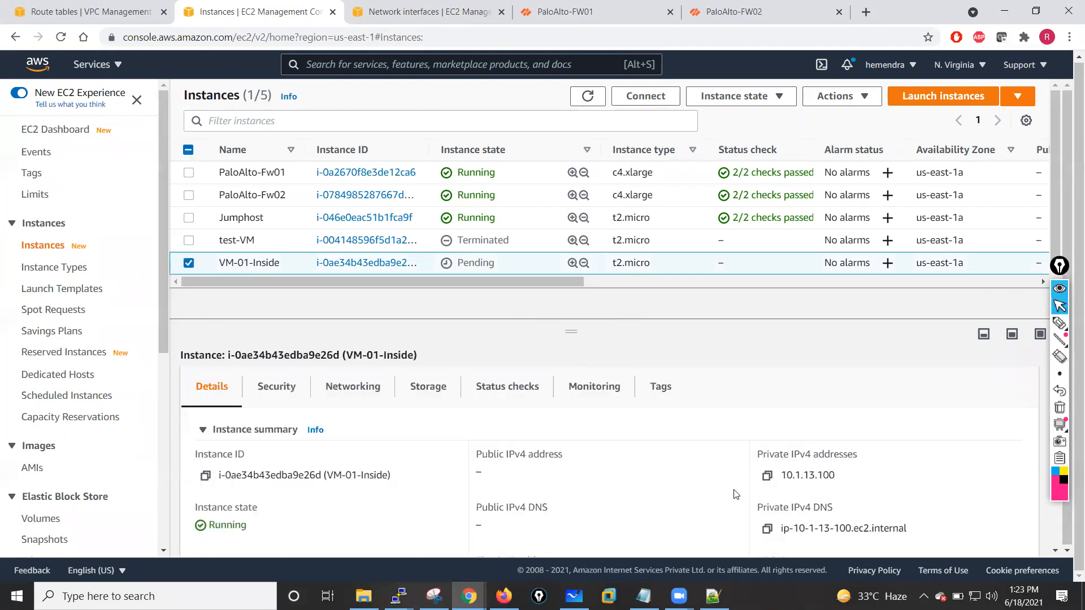
{"action": "left_click", "coordinate": [767, 478]}
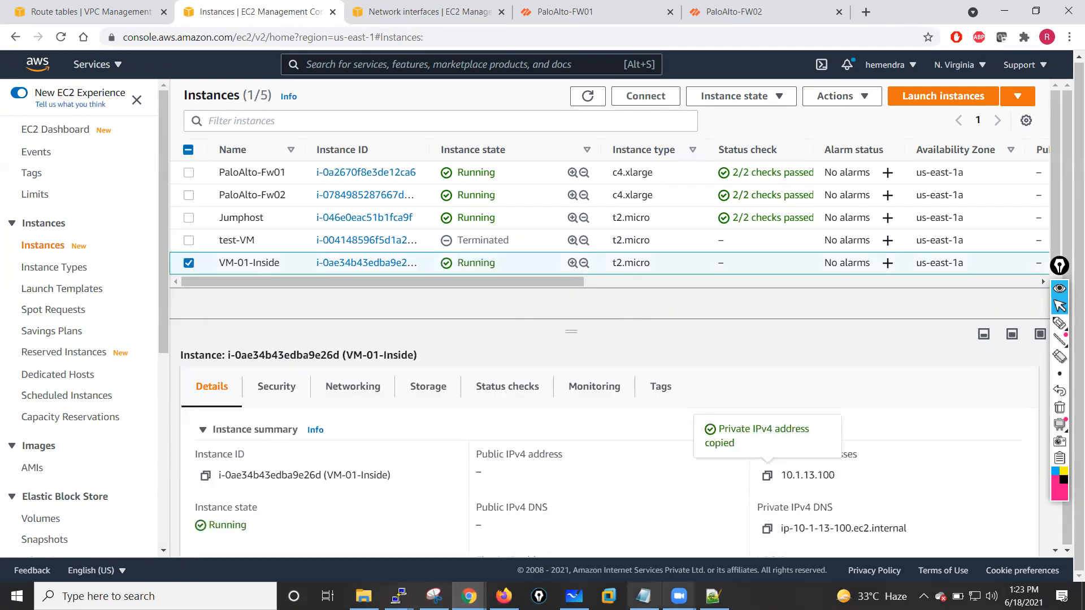
- Ping the inside VM at 10.1.13.100 from the jumphost terminal and stop the ping
{"action": "mouse_move", "coordinate": [399, 596]}
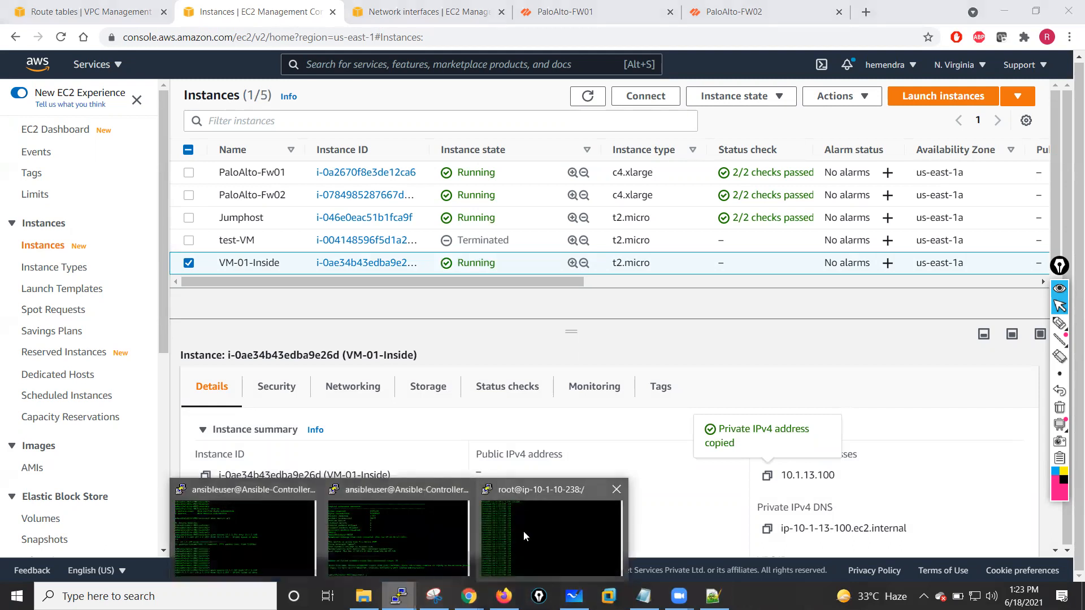
{"action": "left_click", "coordinate": [524, 531]}
{"action": "type", "text": "poing"}
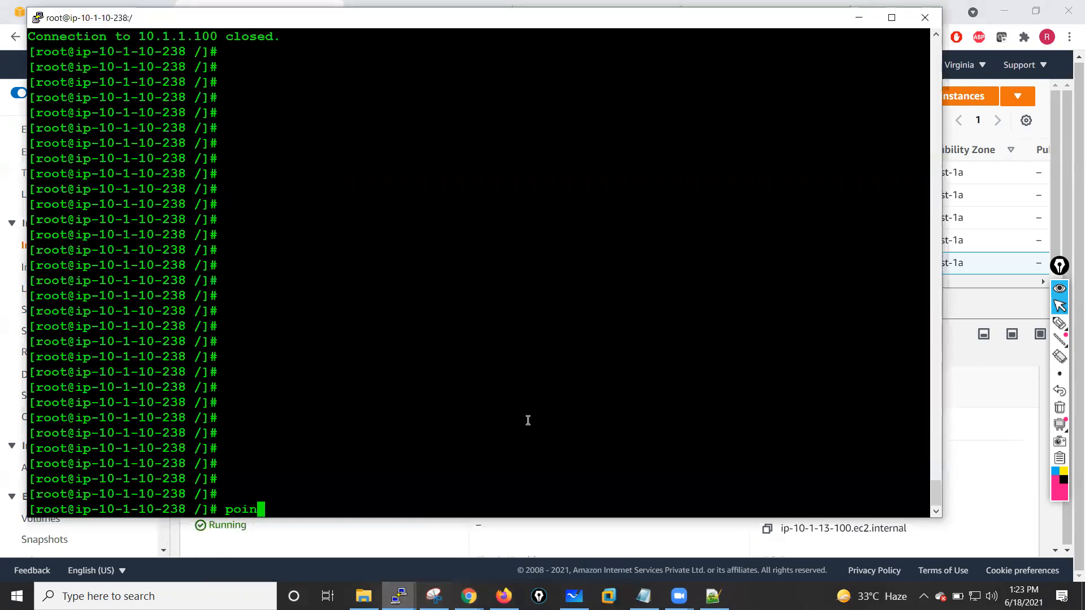
{"action": "key", "text": "BackSpace"}
{"action": "key", "text": "BackSpace"}
{"action": "key", "text": "BackSpace"}
{"action": "key", "text": "BackSpace"}
{"action": "key", "text": "BackSpace"}
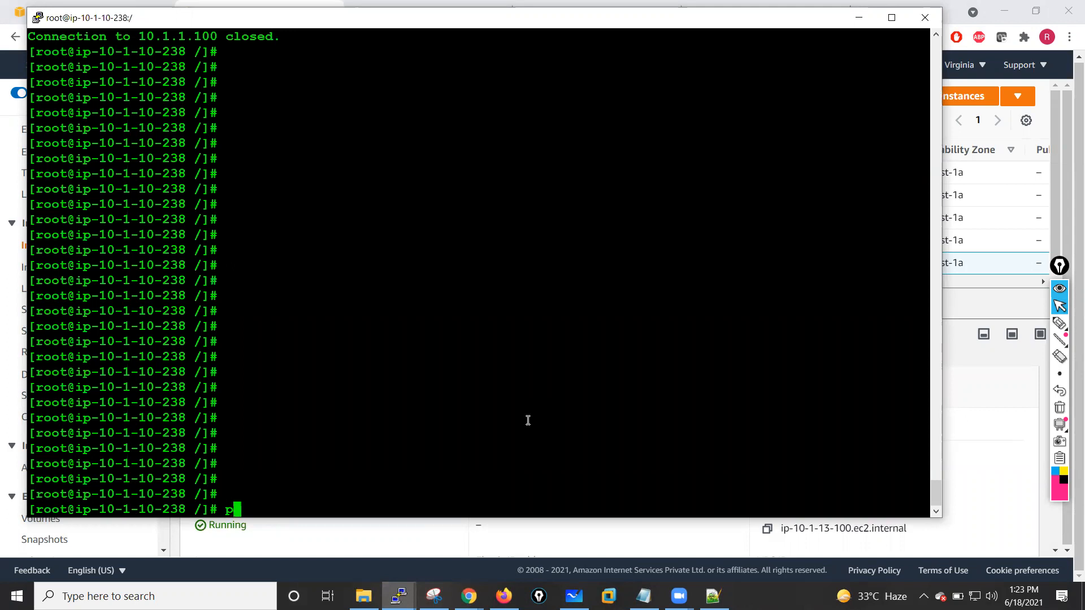
{"action": "type", "text": "ing 10.1.13.100"}
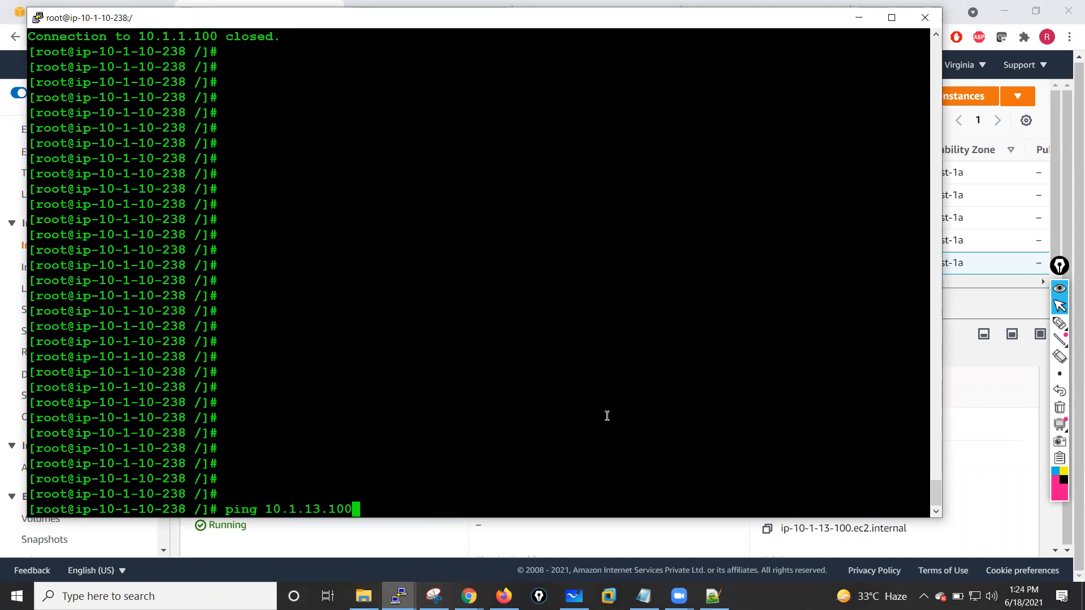
{"action": "key", "text": "Return"}
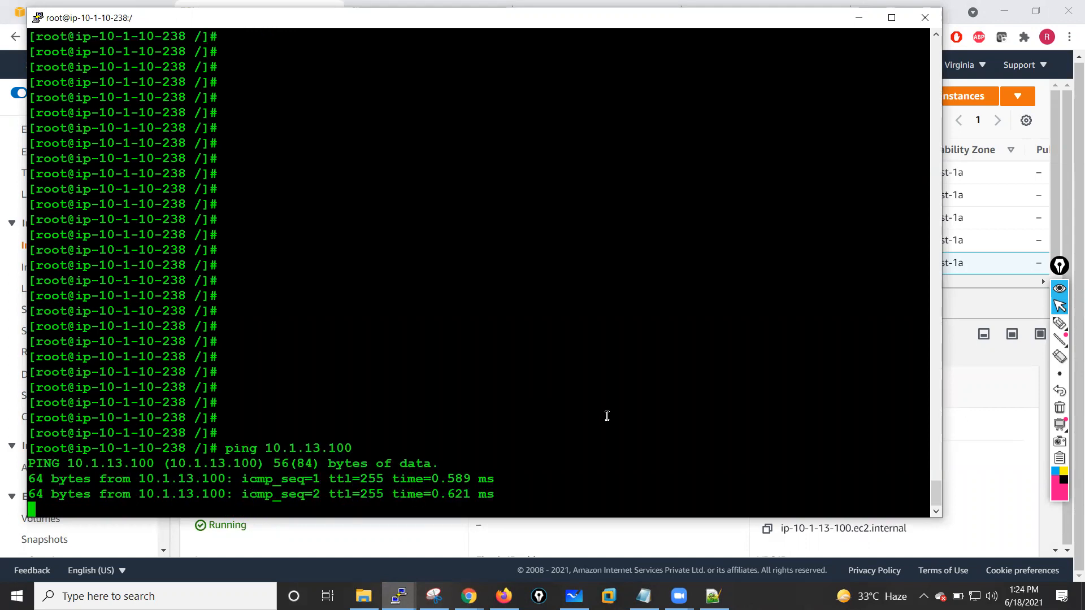
{"action": "key", "text": "ctrl+c"}
- SSH into 10.1.13.100 as ec2-user with the 12-jan.pem key, accepting the host's fingerprint
{"action": "key", "text": "Return"}
{"action": "key", "text": "Return"}
{"action": "key", "text": "Return"}
{"action": "key", "text": "Return"}
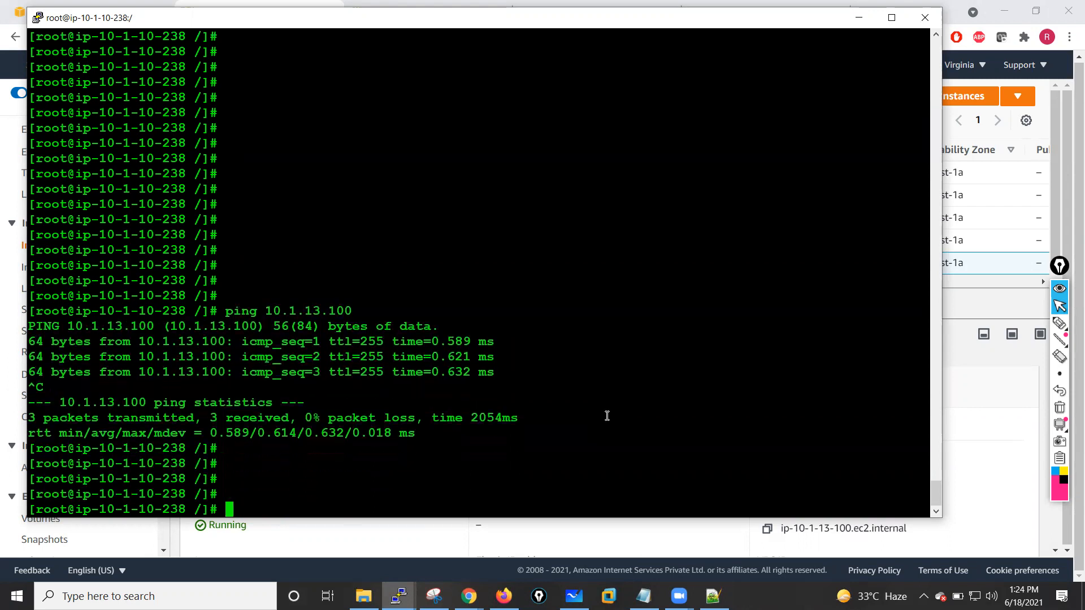
{"action": "key", "text": "Return"}
{"action": "type", "text": "ssh "}
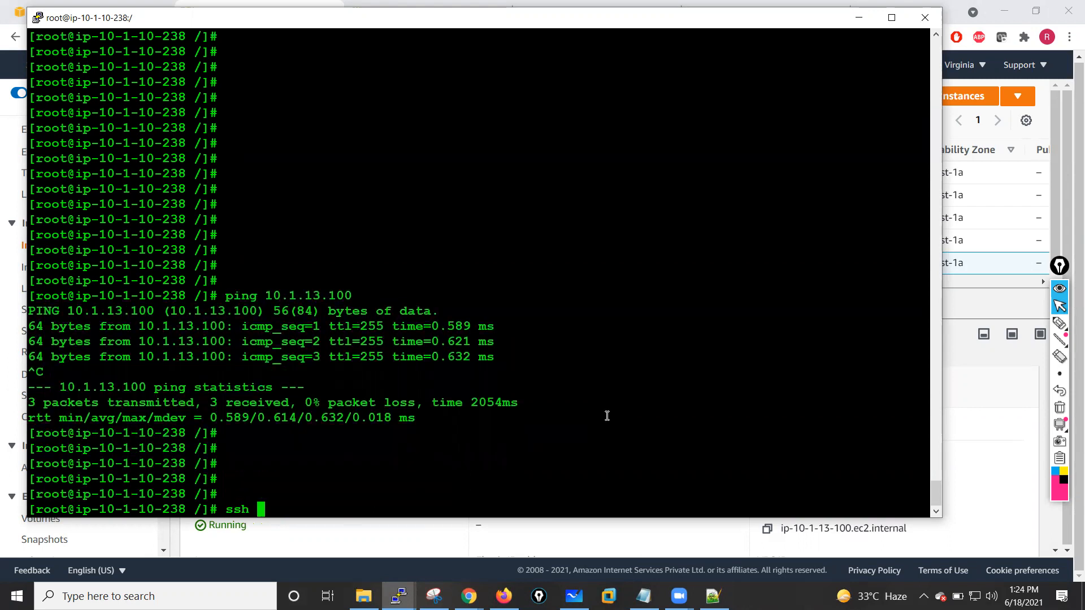
{"action": "type", "text": "-i 12"}
{"action": "key", "text": "Tab"}
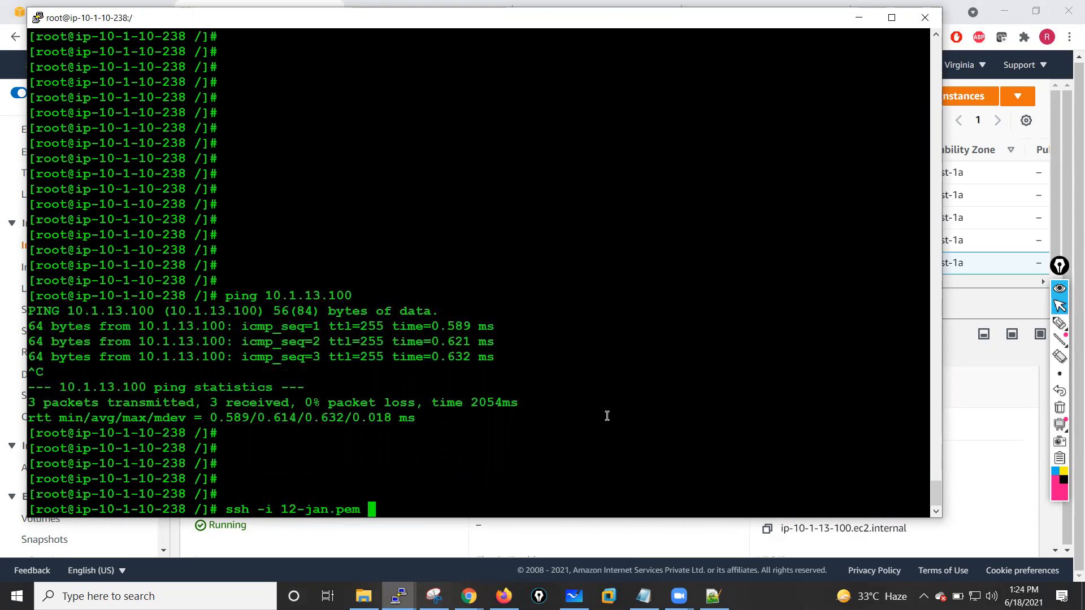
{"action": "type", "text": "ec2-user@"}
{"action": "right_click", "coordinate": [607, 416]}
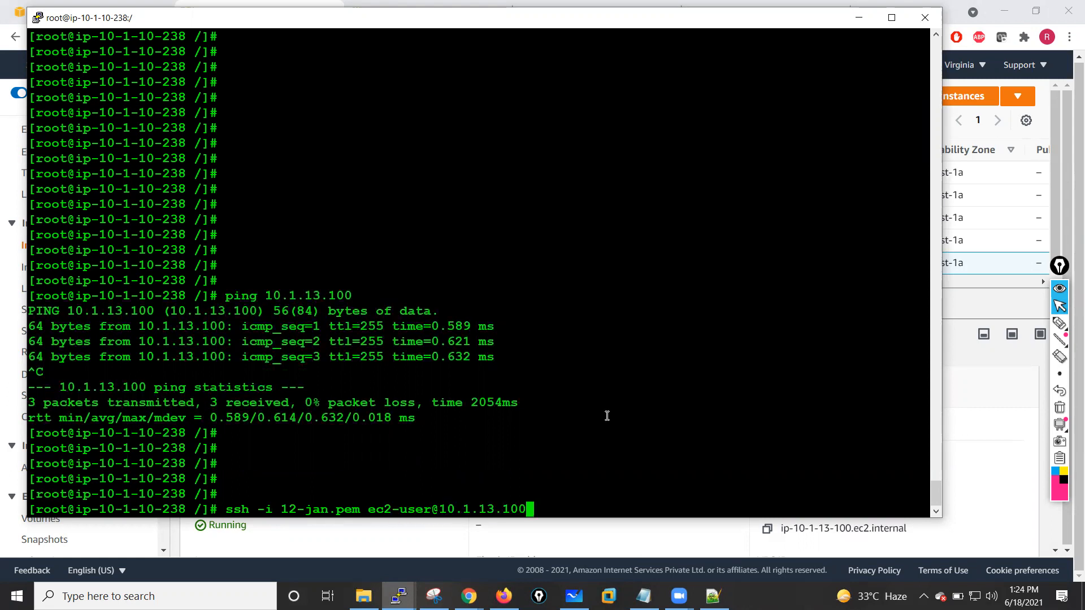
{"action": "key", "text": "Return"}
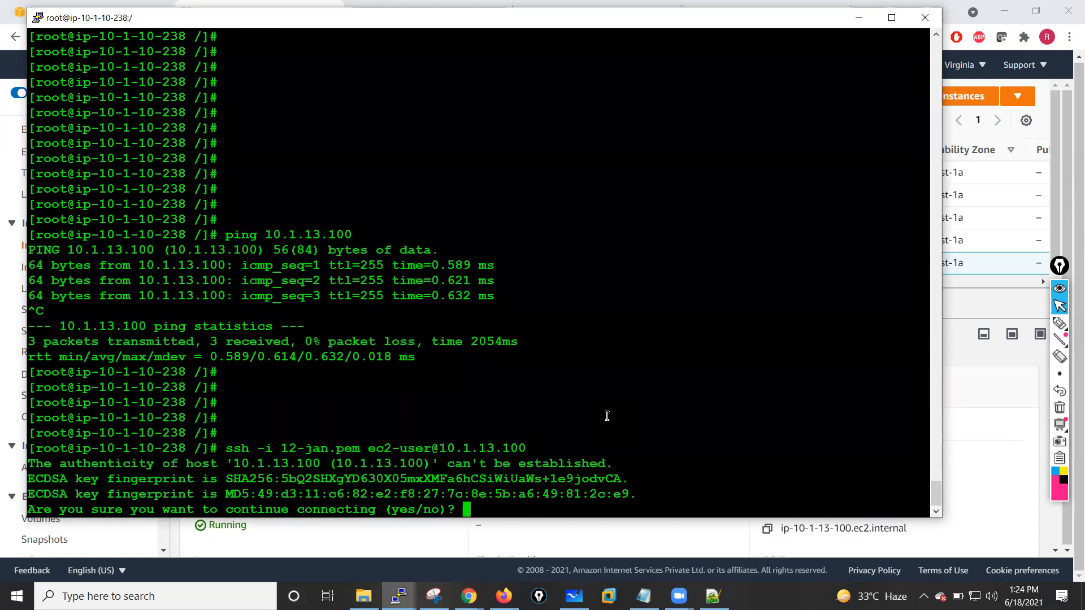
{"action": "type", "text": "yes"}
{"action": "key", "text": "Return"}
{"action": "key", "text": "Return"}
{"action": "key", "text": "Return"}
{"action": "key", "text": "Return"}
{"action": "key", "text": "Return"}
{"action": "key", "text": "Return"}
{"action": "key", "text": "Return"}
{"action": "key", "text": "Return"}
{"action": "key", "text": "Return"}
{"action": "key", "text": "Return"}
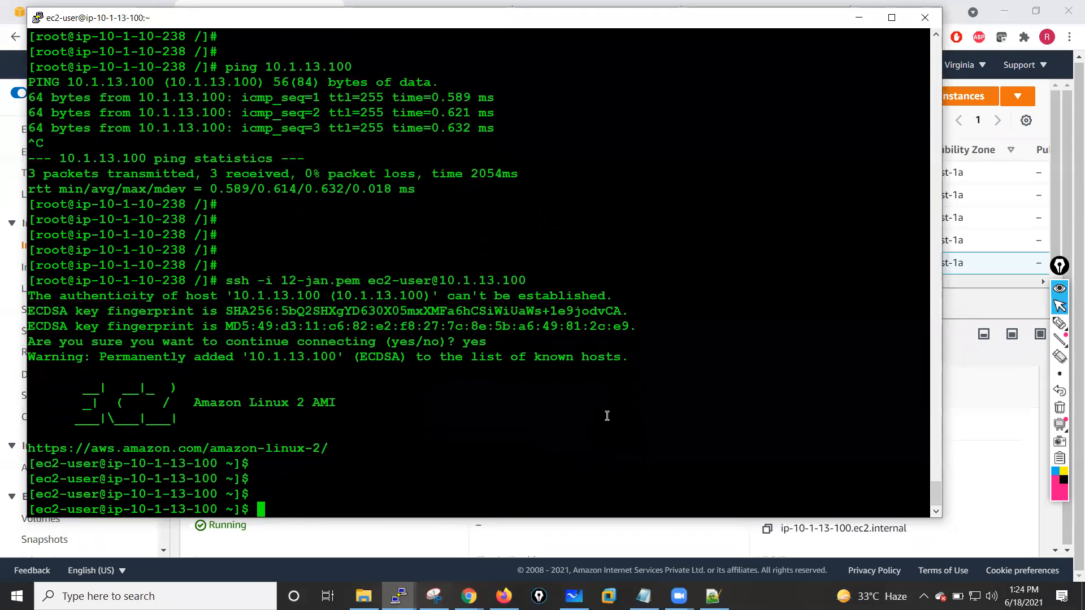
- From the inside VM, ping the firewall's ethernet1/3 address 10.1.13.105, looked up in the PaloAlto-FW01 tab
{"action": "type", "text": "ping "}
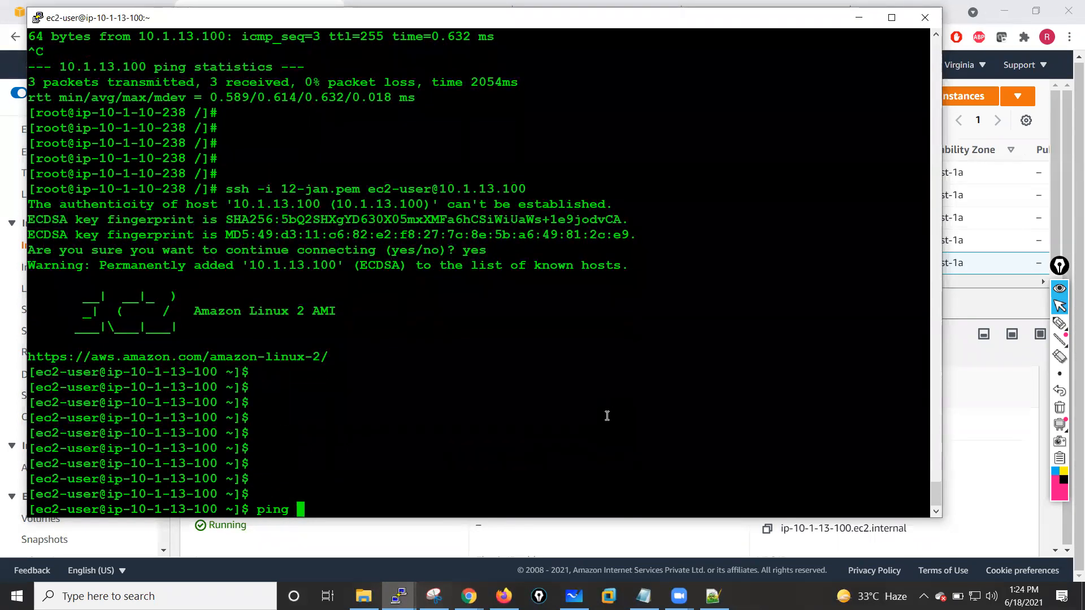
{"action": "type", "text": "10.1.13."}
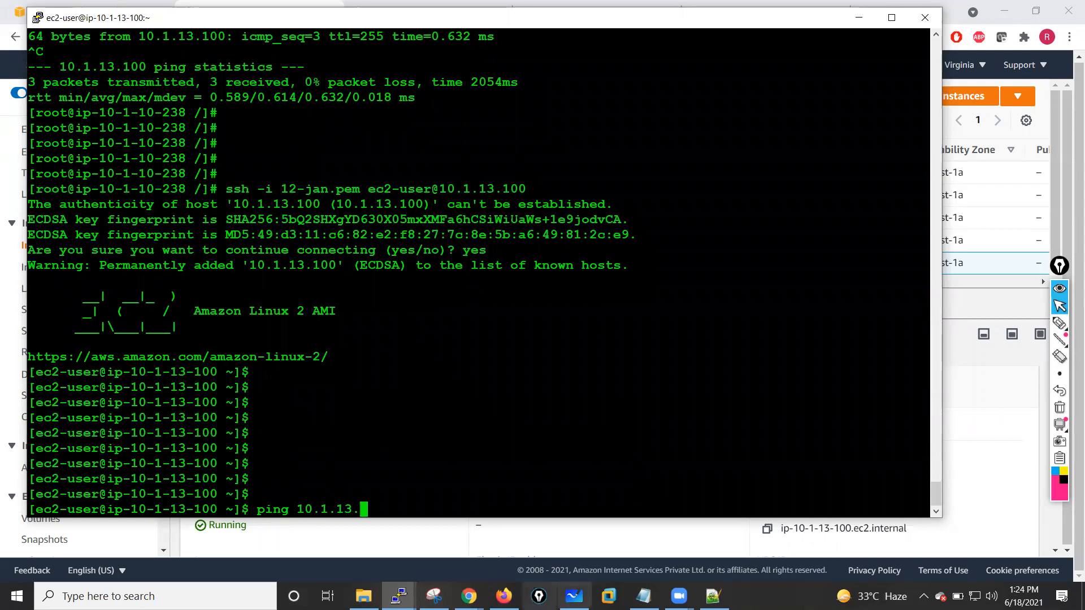
{"action": "left_click", "coordinate": [469, 597]}
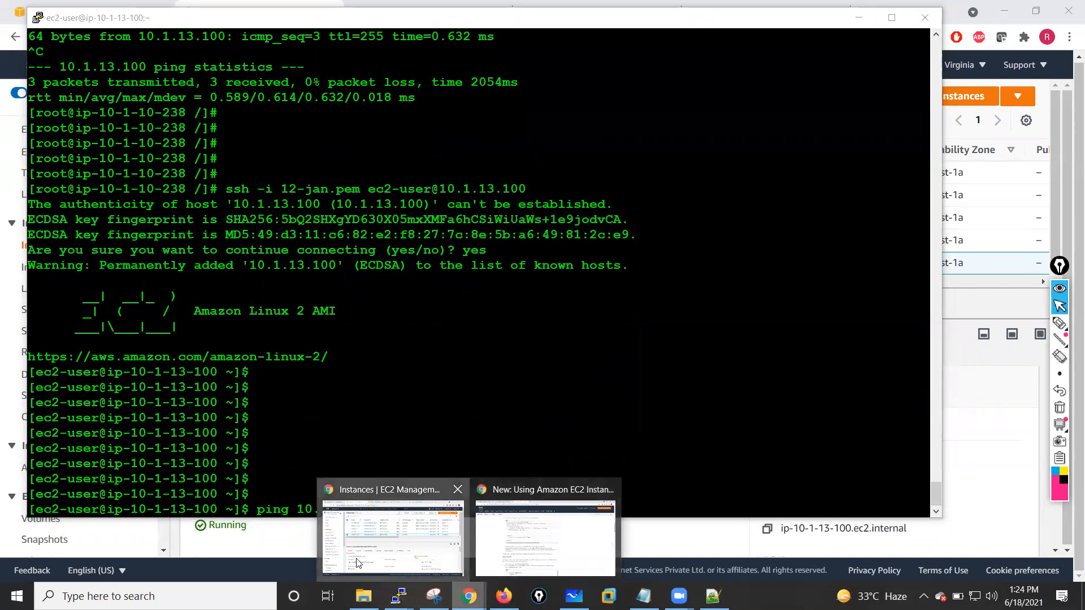
{"action": "left_click", "coordinate": [458, 540]}
{"action": "key", "text": "ctrl+4"}
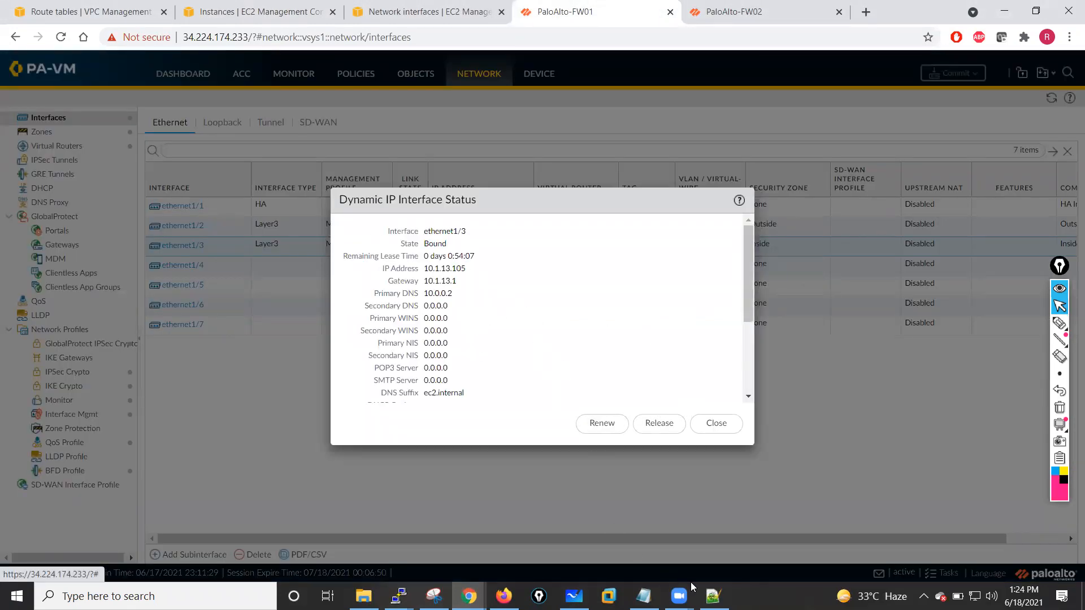
{"action": "mouse_move", "coordinate": [399, 596]}
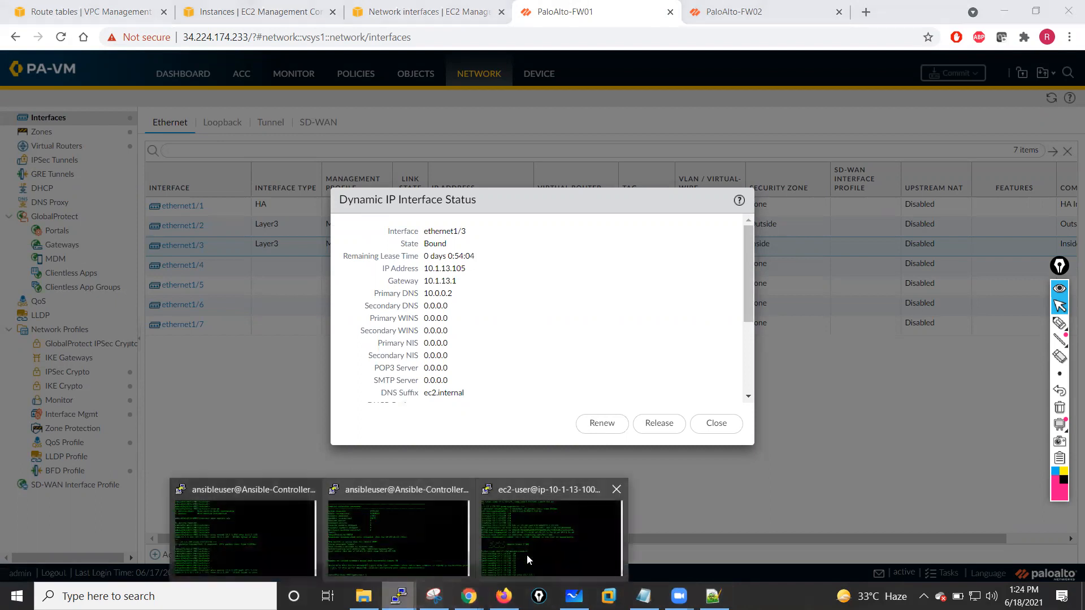
{"action": "left_click", "coordinate": [531, 551]}
{"action": "type", "text": "105"}
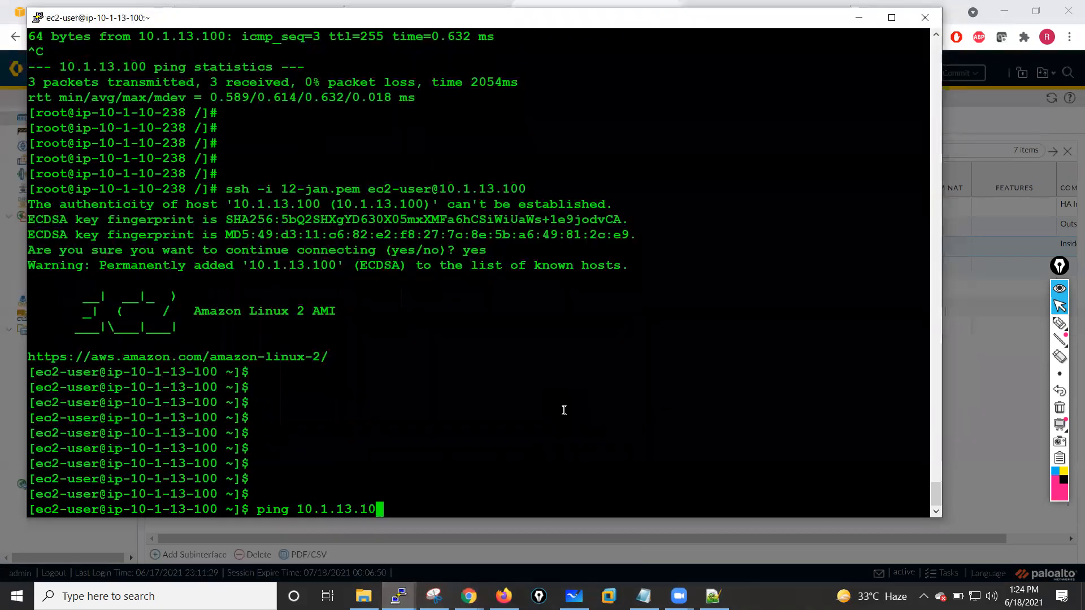
{"action": "key", "text": "Return"}
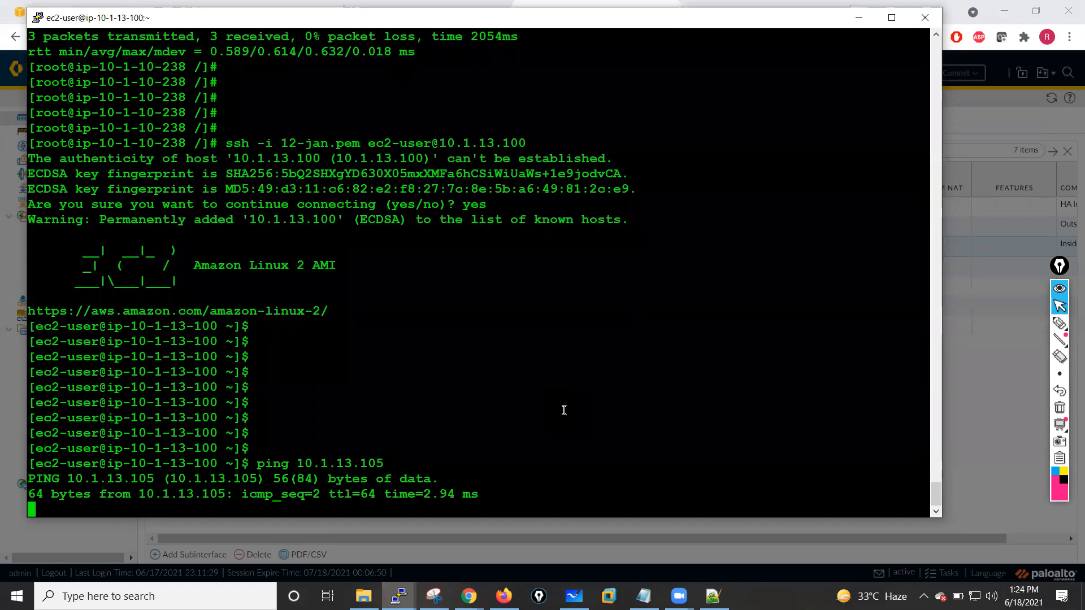
{"action": "key", "text": "ctrl+c"}
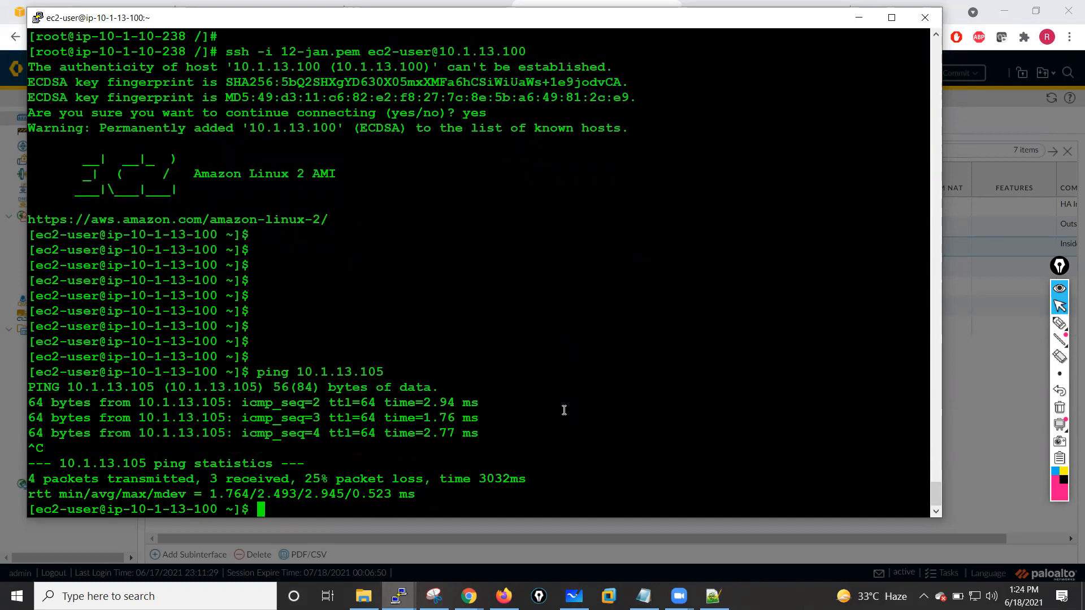
{"action": "key", "text": "Return"}
{"action": "key", "text": "Return"}
{"action": "key", "text": "Return"}
{"action": "type", "text": "ping "}
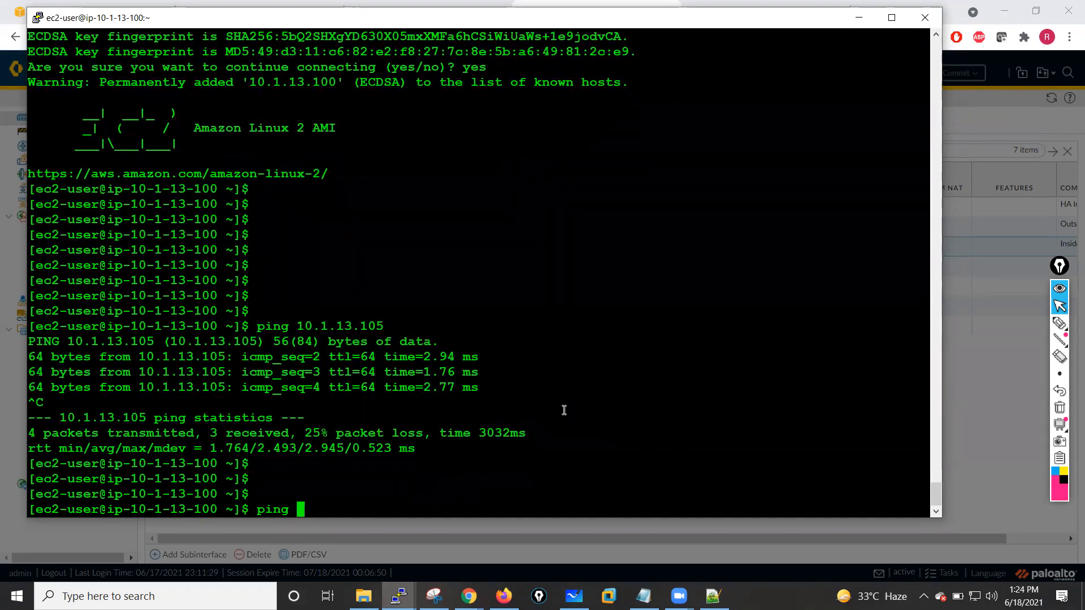
{"action": "type", "text": "www.goole.com"}
{"action": "key", "text": "Return"}
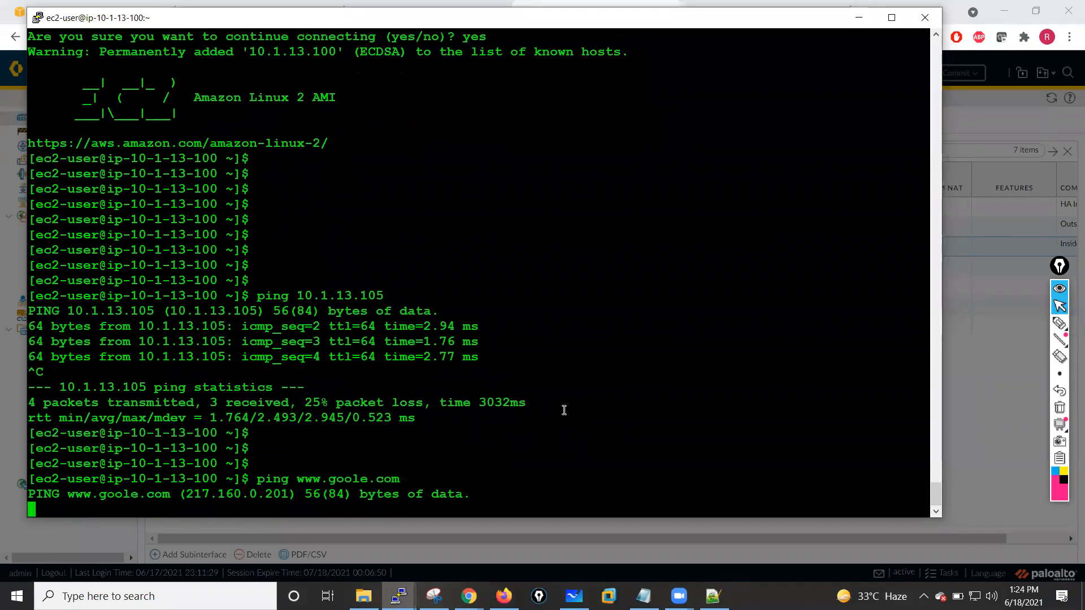
- Check the dynamic DHCP interface status of ethernet1/2 on PaloAlto-FW01 and close it
{"action": "left_click", "coordinate": [969, 429]}
{"action": "key", "text": "Escape"}
{"action": "left_click", "coordinate": [482, 225]}
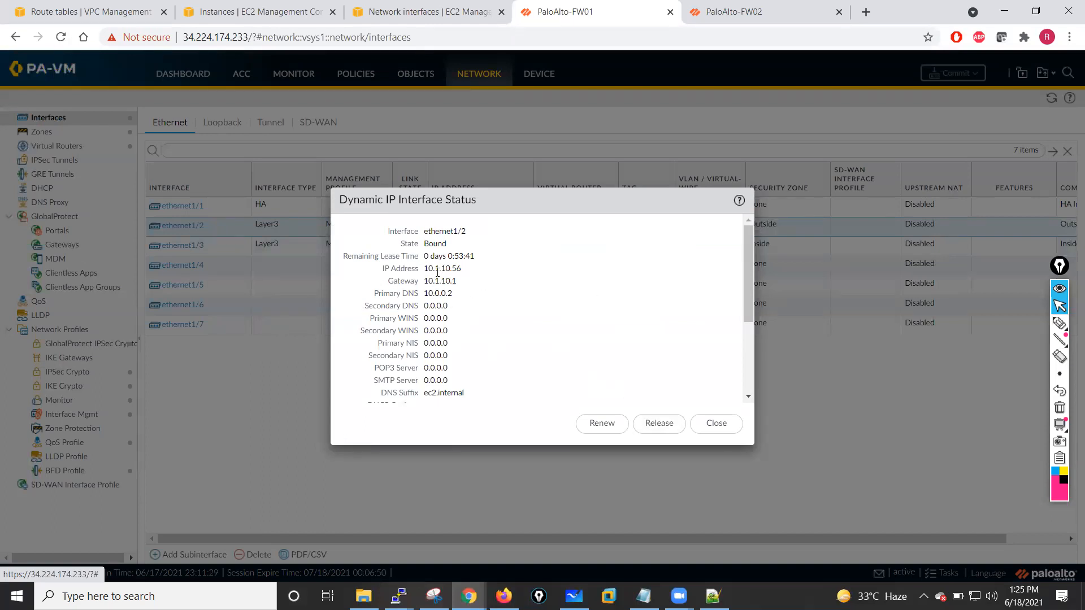
{"action": "left_click", "coordinate": [713, 423]}
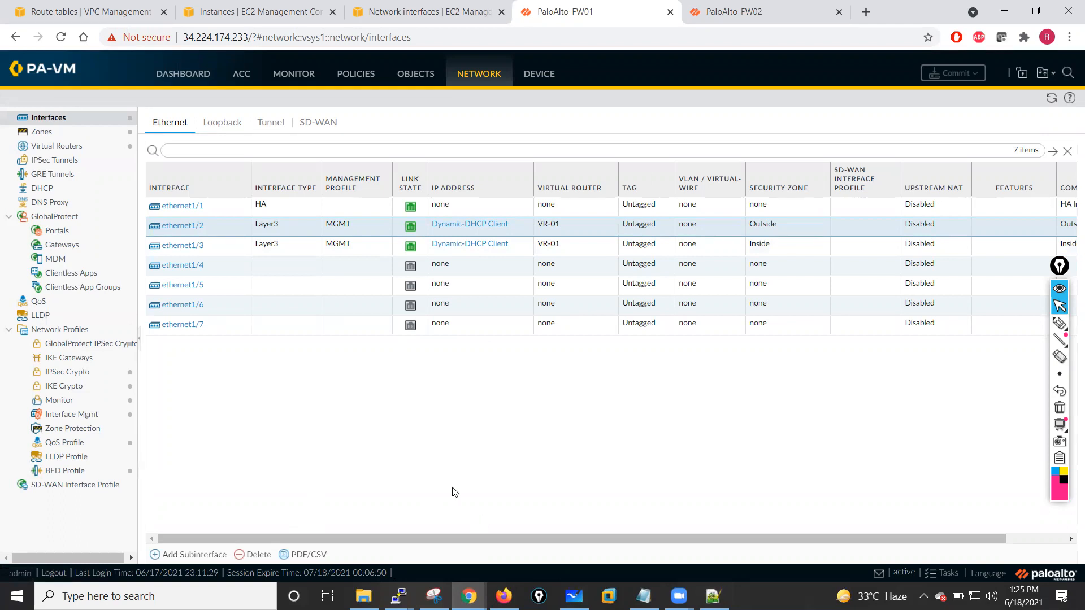
- Inspect the Default-Route static route of virtual router VR-01 on FW01, closing the dialogs without changes
{"action": "left_click", "coordinate": [48, 146]}
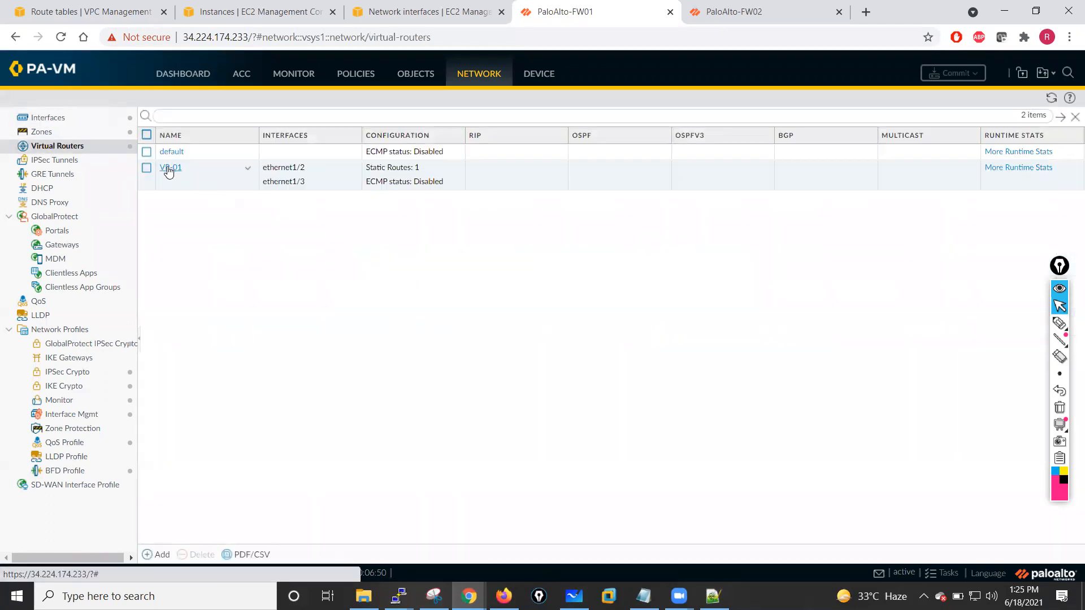
{"action": "left_click", "coordinate": [170, 167]}
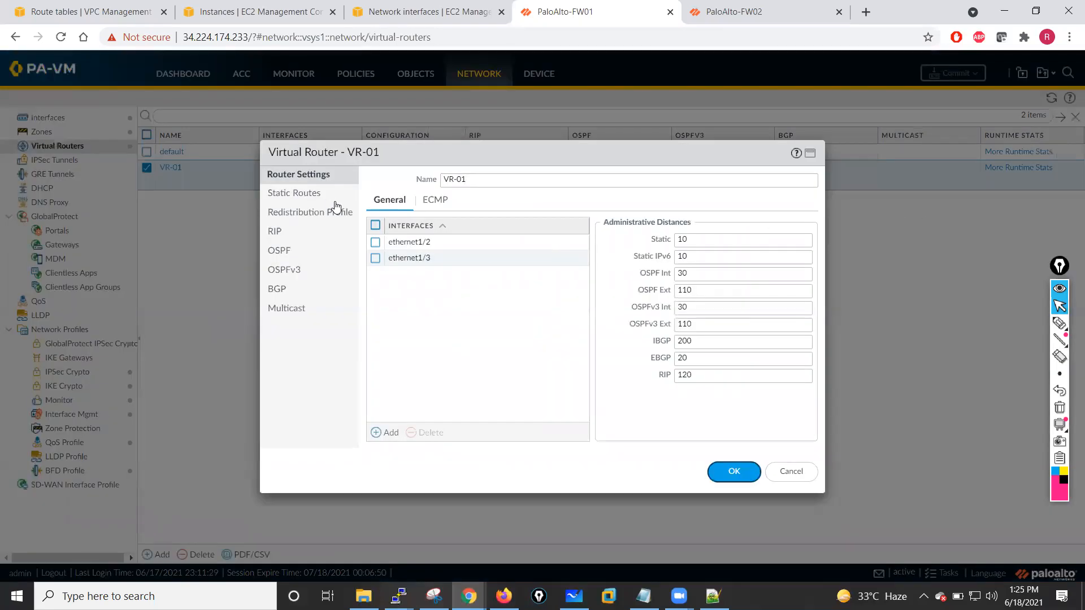
{"action": "left_click", "coordinate": [293, 197]}
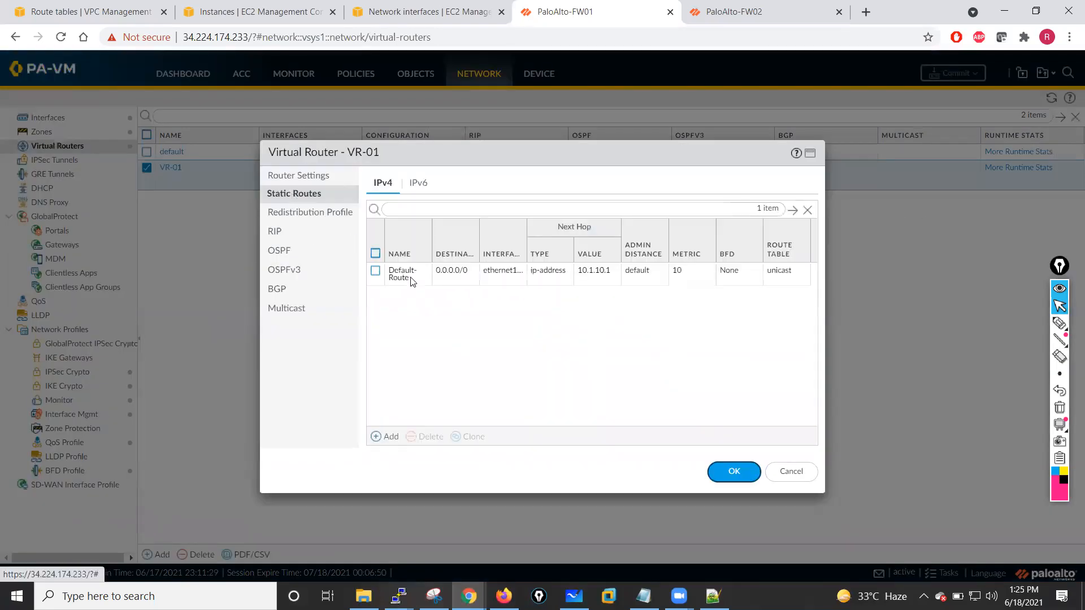
{"action": "left_click", "coordinate": [397, 275]}
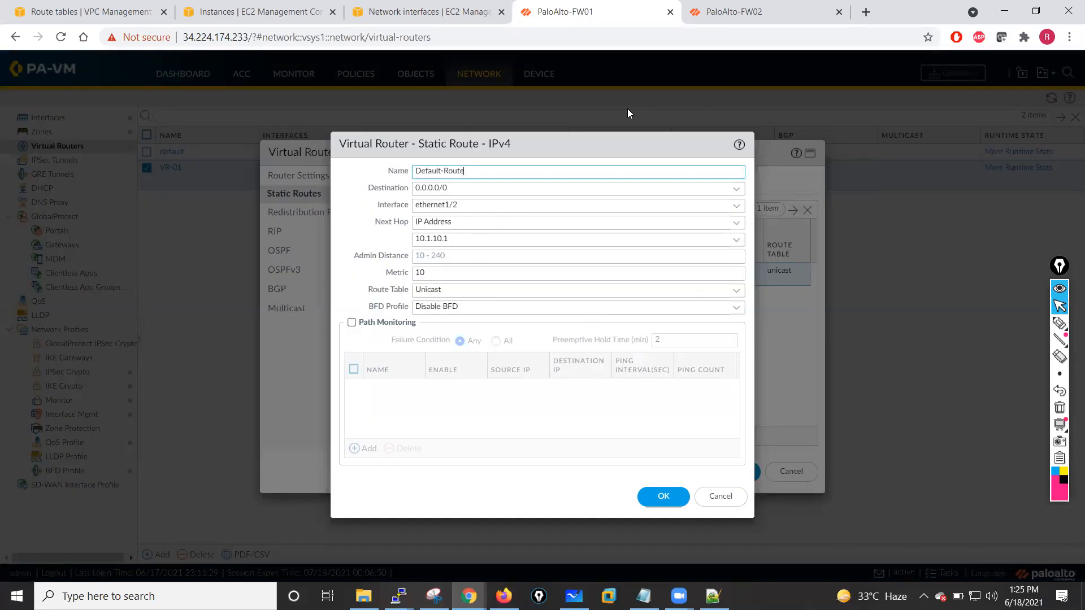
{"action": "left_click", "coordinate": [721, 496]}
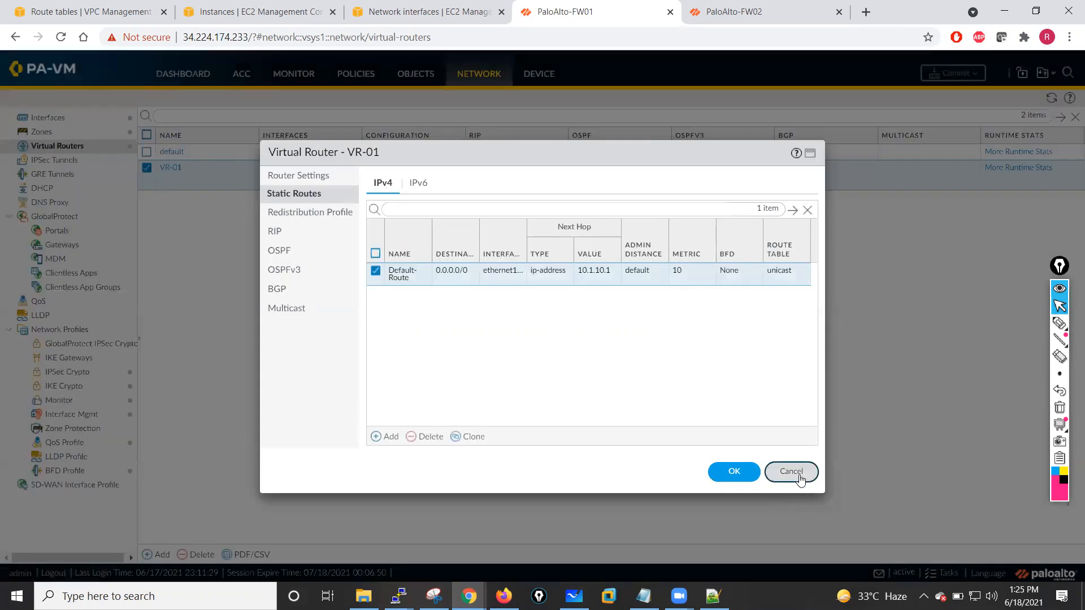
{"action": "left_click", "coordinate": [791, 471]}
- Switch to the firewall CLI session and stop the running ping to 10.1.1.100
{"action": "left_click", "coordinate": [399, 596]}
{"action": "left_click", "coordinate": [246, 514]}
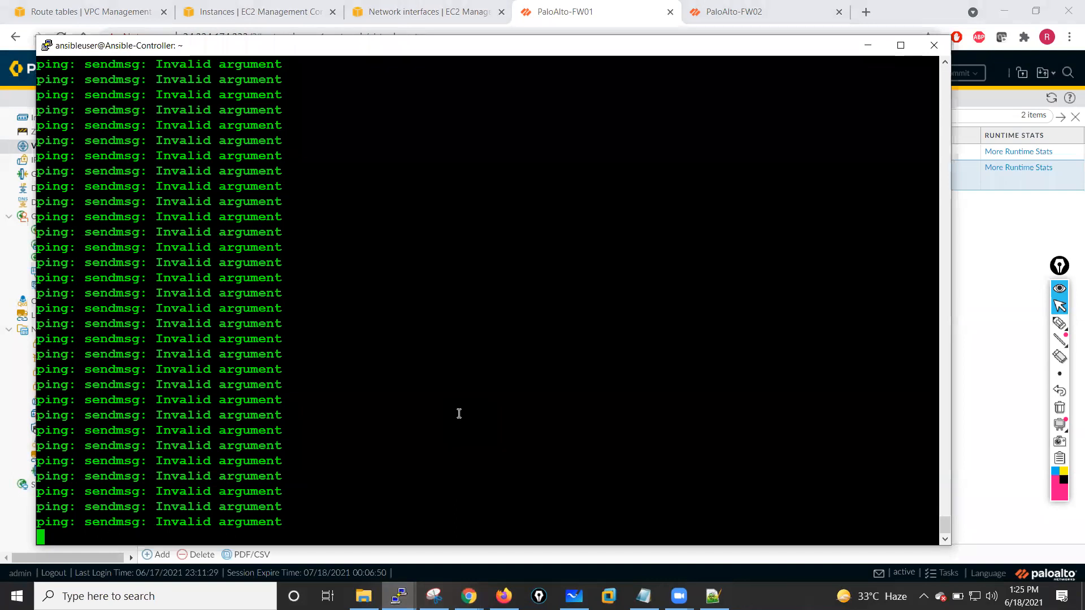
{"action": "key", "text": "ctrl+c"}
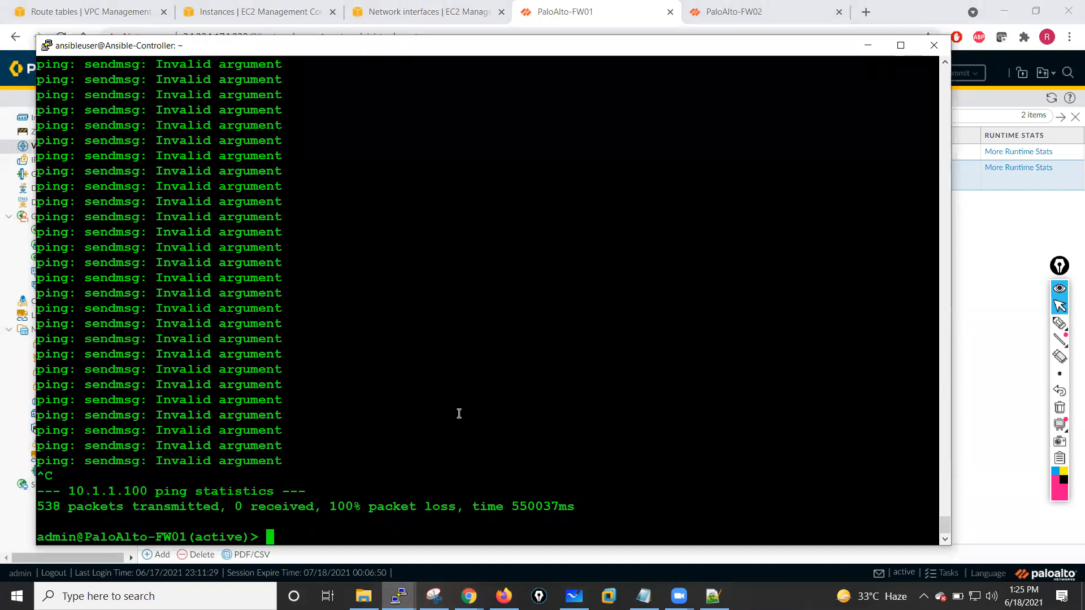
{"action": "key", "text": "Return"}
{"action": "key", "text": "Return"}
{"action": "key", "text": "Return"}
{"action": "key", "text": "Return"}
{"action": "key", "text": "Return"}
{"action": "key", "text": "Return"}
{"action": "key", "text": "Return"}
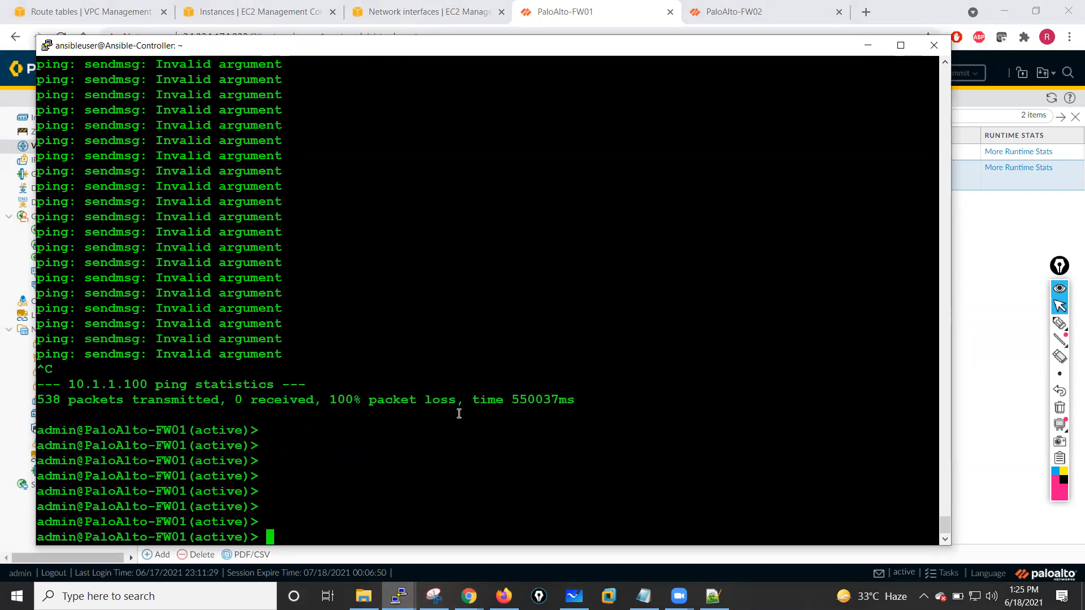
{"action": "left_click", "coordinate": [399, 596]}
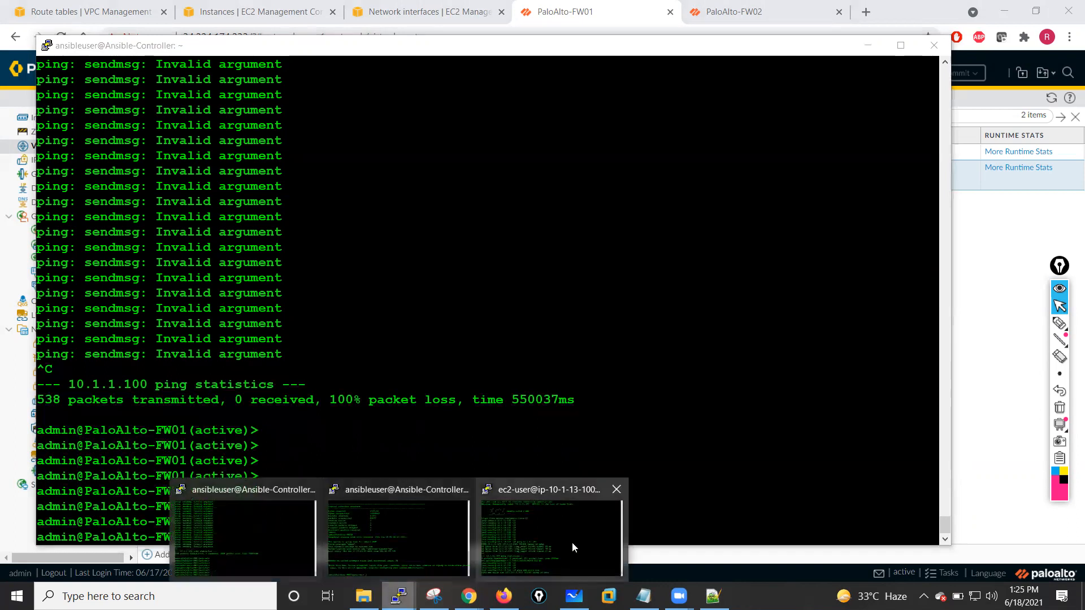
{"action": "left_click", "coordinate": [526, 534]}
{"action": "type", "text": "ping"}
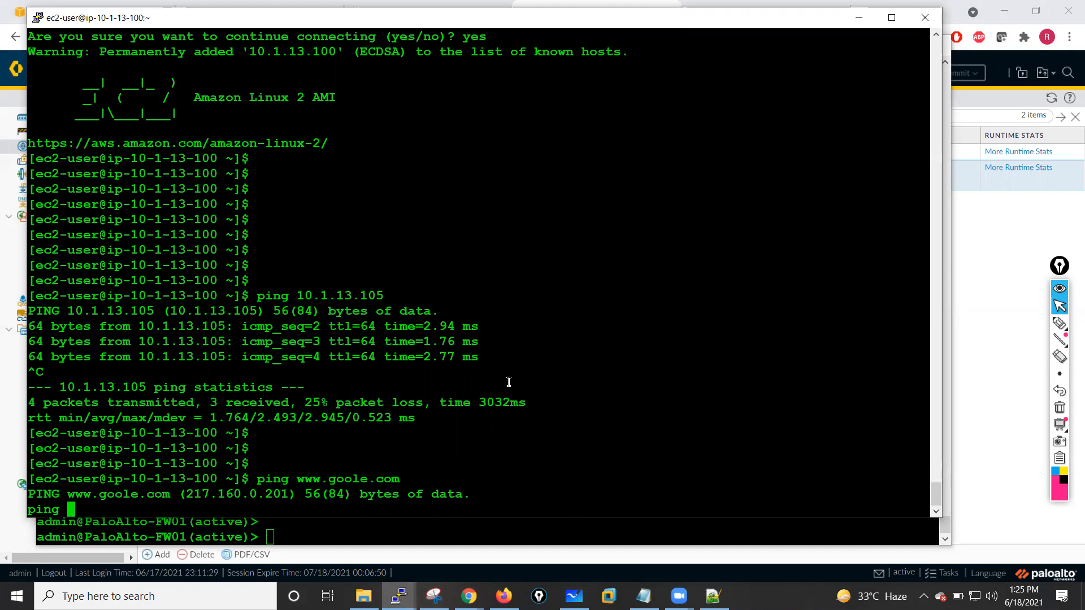
{"action": "left_click_drag", "start_coordinate": [415, 23], "coordinate": [610, 22]}
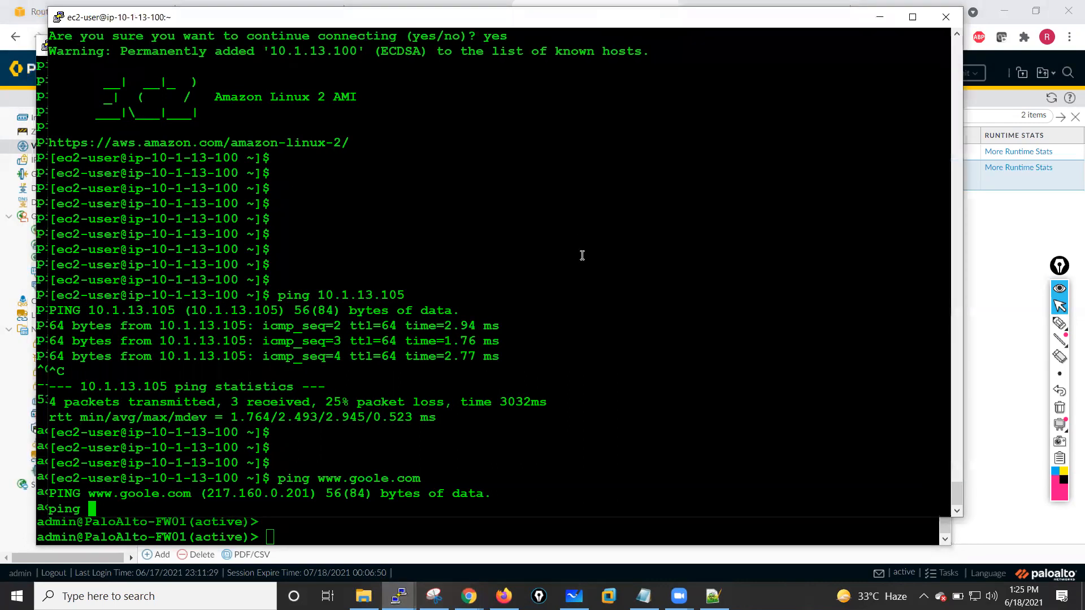
{"action": "key", "text": "ctrl+c"}
{"action": "key", "text": "ctrl+c"}
{"action": "key", "text": "ctrl+c"}
{"action": "key", "text": "ctrl+c"}
{"action": "key", "text": "ctrl+c"}
{"action": "type", "text": "ping"}
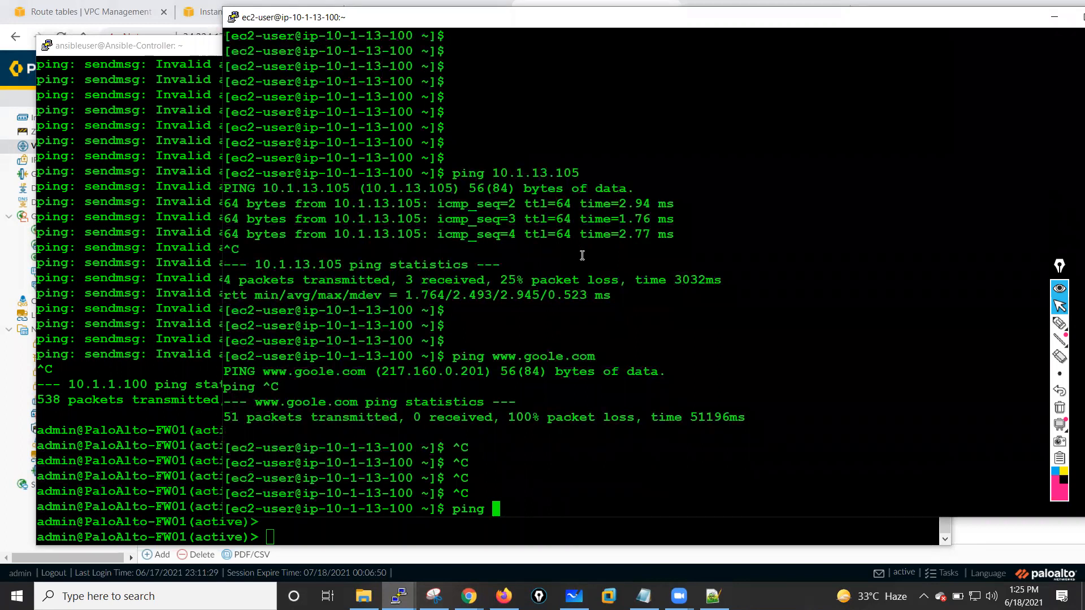
{"action": "type", "text": " 8.8.8.8"}
{"action": "key", "text": "Return"}
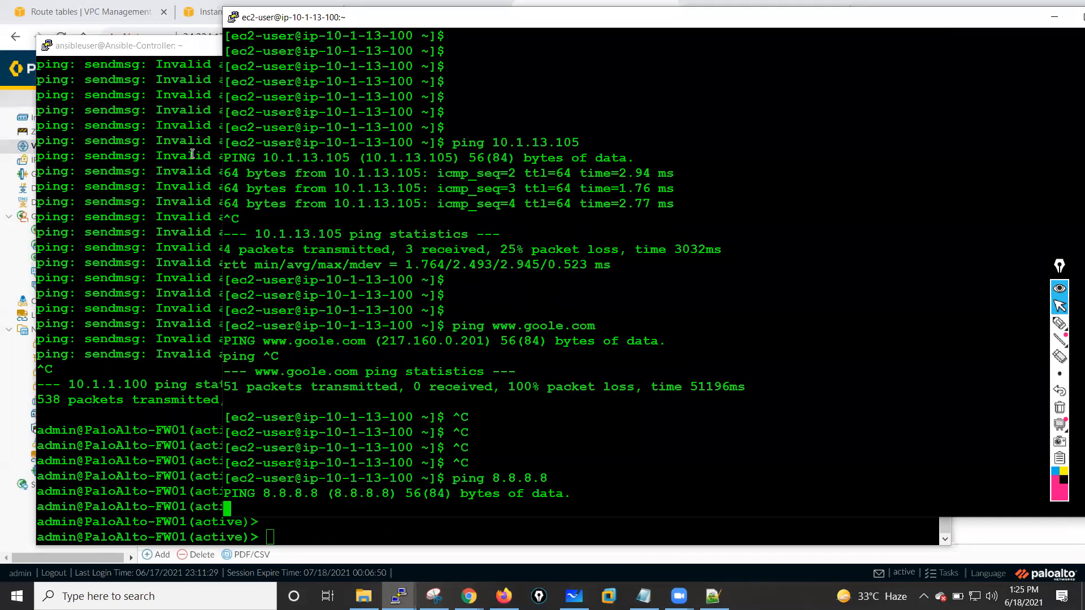
- On the firewall CLI, run show session all
{"action": "left_click", "coordinate": [154, 168]}
{"action": "type", "text": "show se"}
{"action": "key", "text": "Tab"}
{"action": "type", "text": "a"}
{"action": "key", "text": "BackSpace"}
{"action": "type", "text": "ss"}
{"action": "key", "text": "Tab"}
{"action": "type", "text": "all"}
{"action": "key", "text": "Return"}
- From the firewall CLI, ping host 10.1.13.100 with source 10.1.13.105, then stop the ping
{"action": "key", "text": "Return"}
{"action": "key", "text": "Return"}
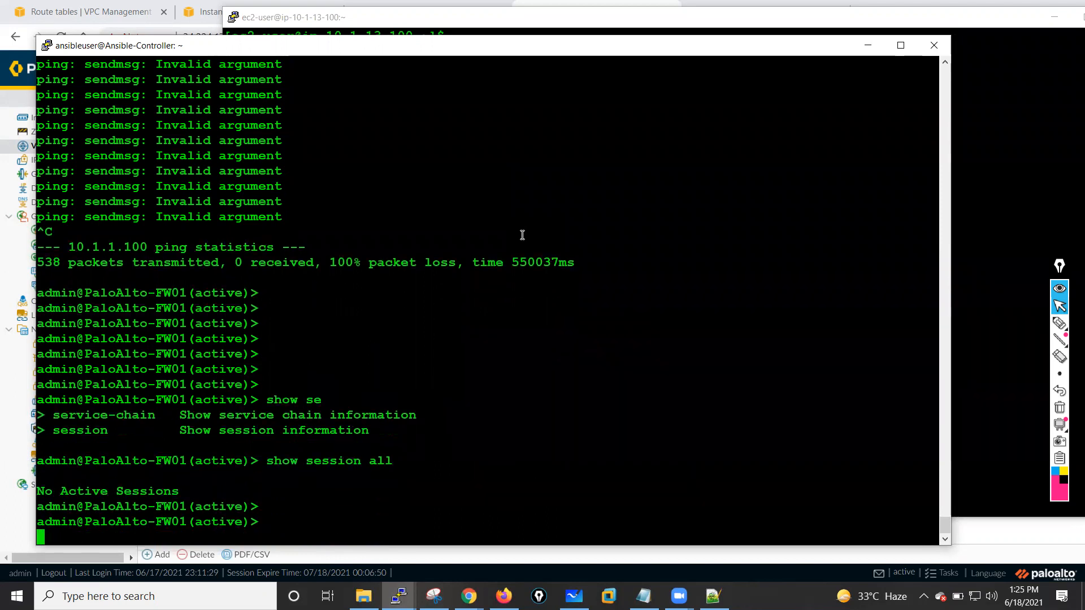
{"action": "key", "text": "Return"}
{"action": "key", "text": "Return"}
{"action": "key", "text": "Return"}
{"action": "type", "text": "ping "}
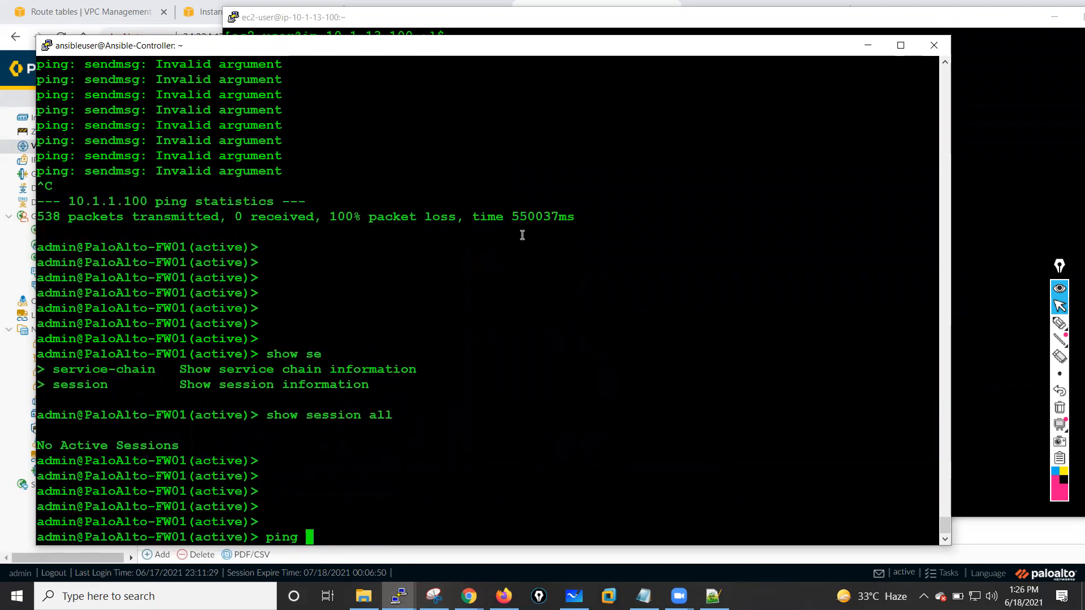
{"action": "type", "text": "source 1"}
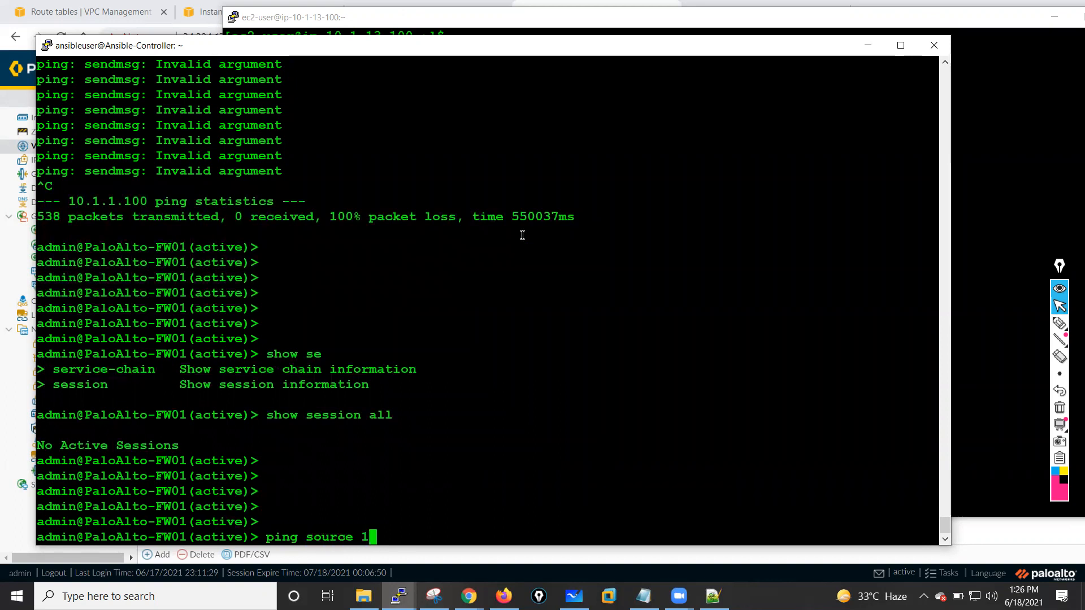
{"action": "type", "text": "0.1.13.105 host 10.1.13.100"}
{"action": "key", "text": "Return"}
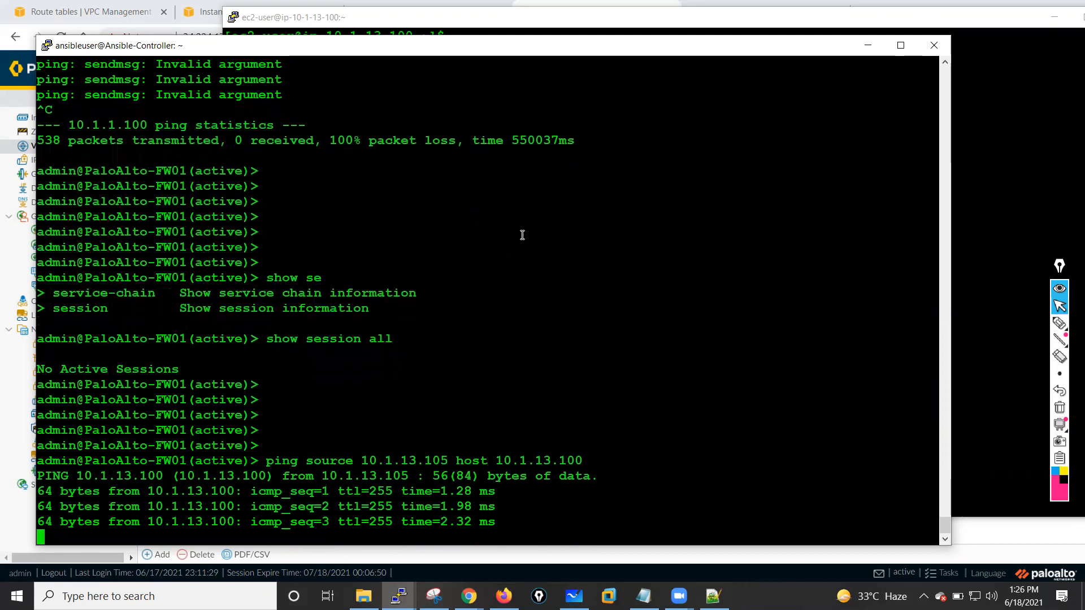
{"action": "key", "text": "ctrl+c"}
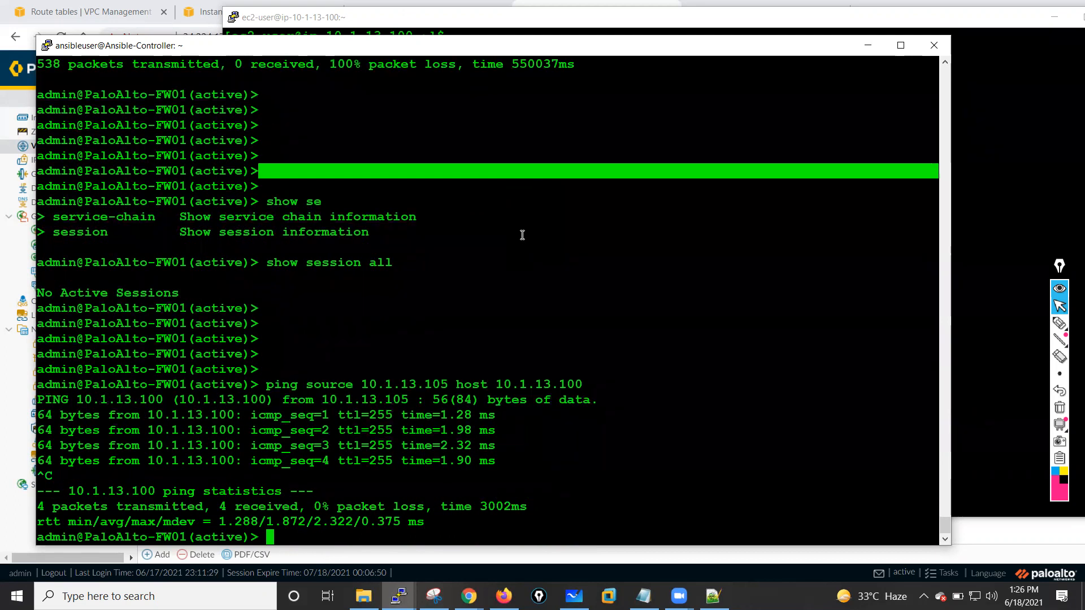
{"action": "key", "text": "Return"}
{"action": "key", "text": "Return"}
{"action": "key", "text": "Return"}
{"action": "key", "text": "Return"}
{"action": "key", "text": "Return"}
{"action": "key", "text": "Return"}
{"action": "key", "text": "Return"}
{"action": "key", "text": "Return"}
{"action": "key", "text": "Return"}
{"action": "key", "text": "Return"}
{"action": "key", "text": "Return"}
{"action": "key", "text": "Return"}
{"action": "key", "text": "Return"}
{"action": "key", "text": "Return"}
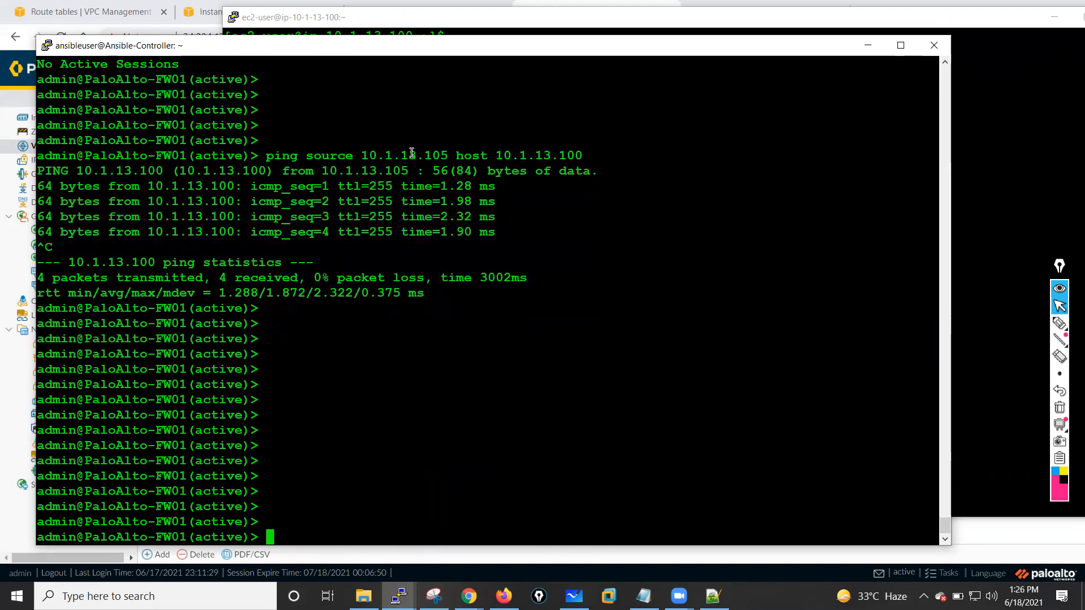
{"action": "double_click", "coordinate": [412, 154]}
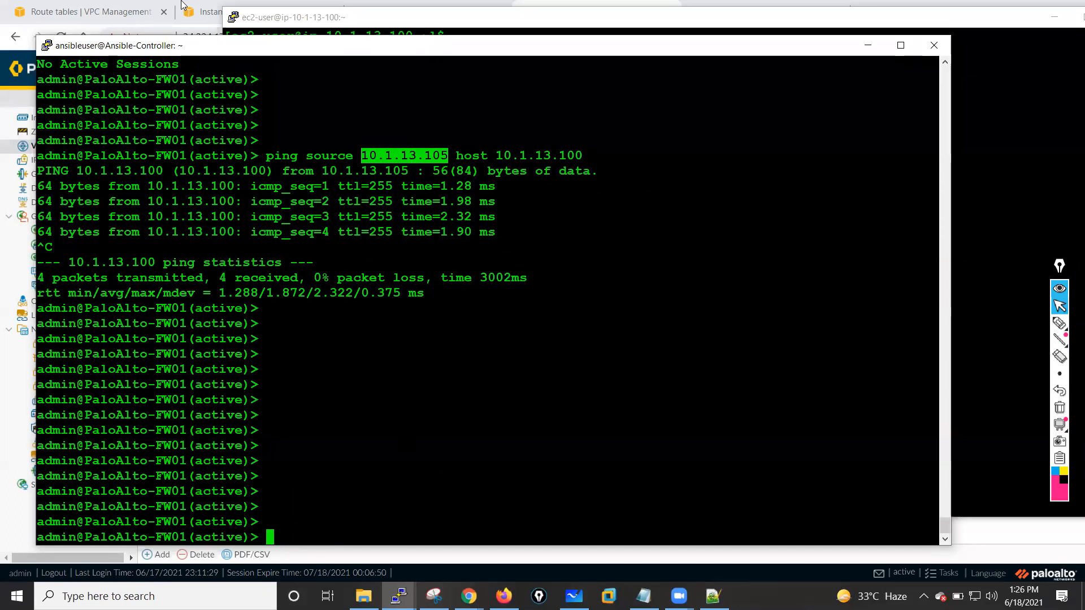
- Edit the Private-Route-Table's 0.0.0.0/0 route to target network interface eni-031bf7eb3067f7a69 (HA-Pri-NIC) and save the changes
{"action": "left_click", "coordinate": [121, 5]}
{"action": "left_click", "coordinate": [91, 11]}
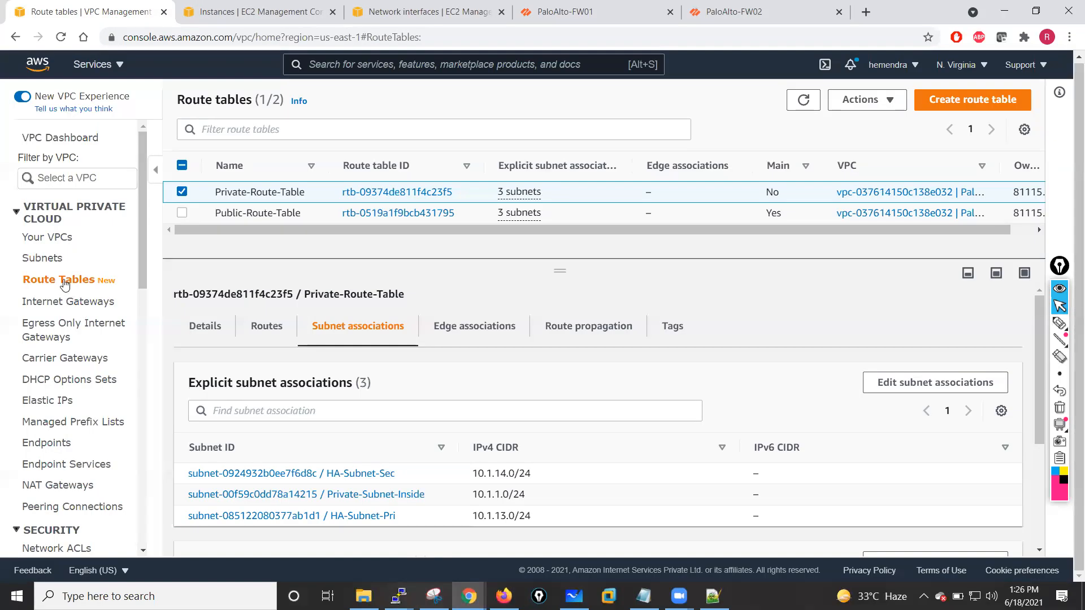
{"action": "left_click", "coordinate": [269, 329]}
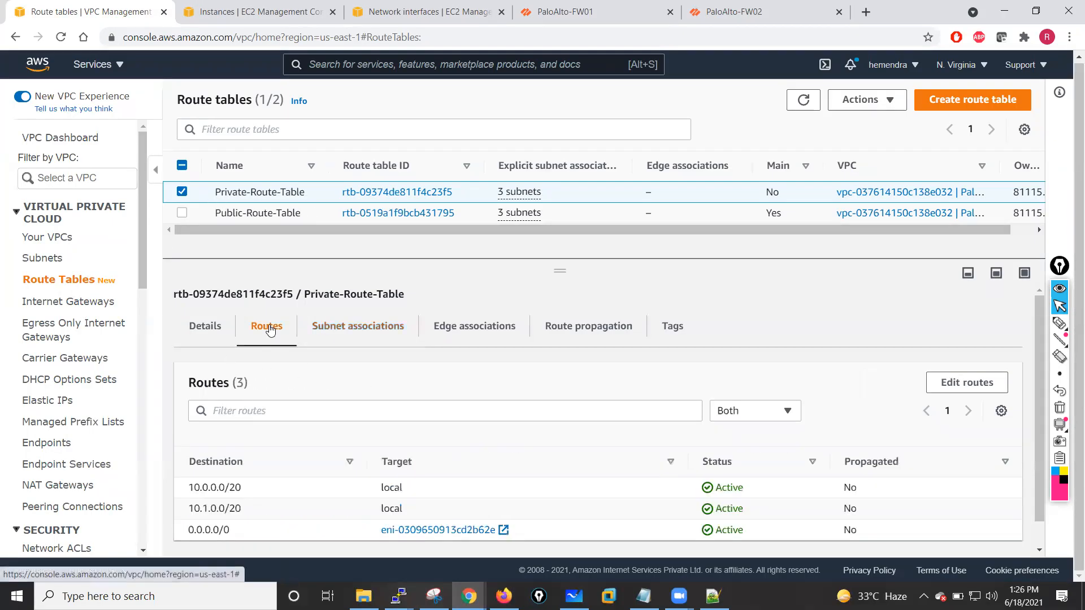
{"action": "left_click", "coordinate": [956, 384]}
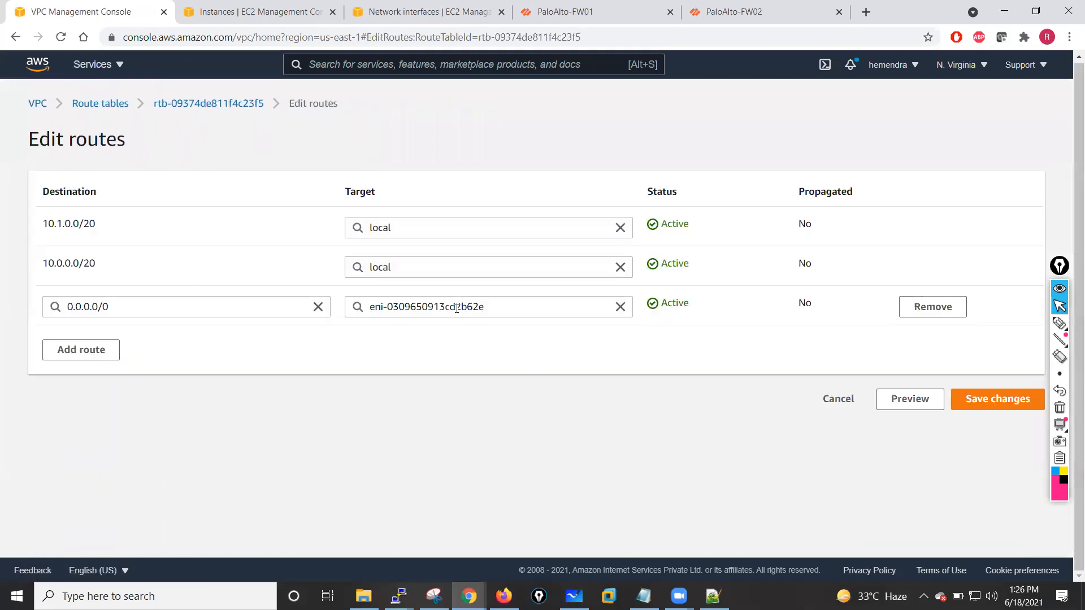
{"action": "left_click", "coordinate": [619, 307]}
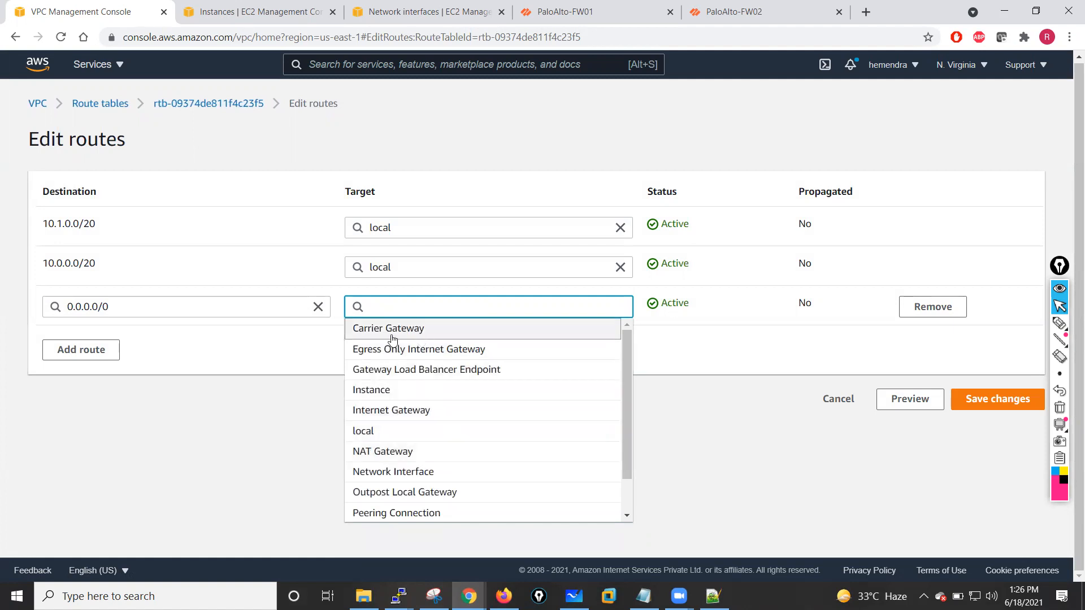
{"action": "left_click_drag", "start_coordinate": [624, 375], "coordinate": [628, 419]}
{"action": "left_click", "coordinate": [385, 435]}
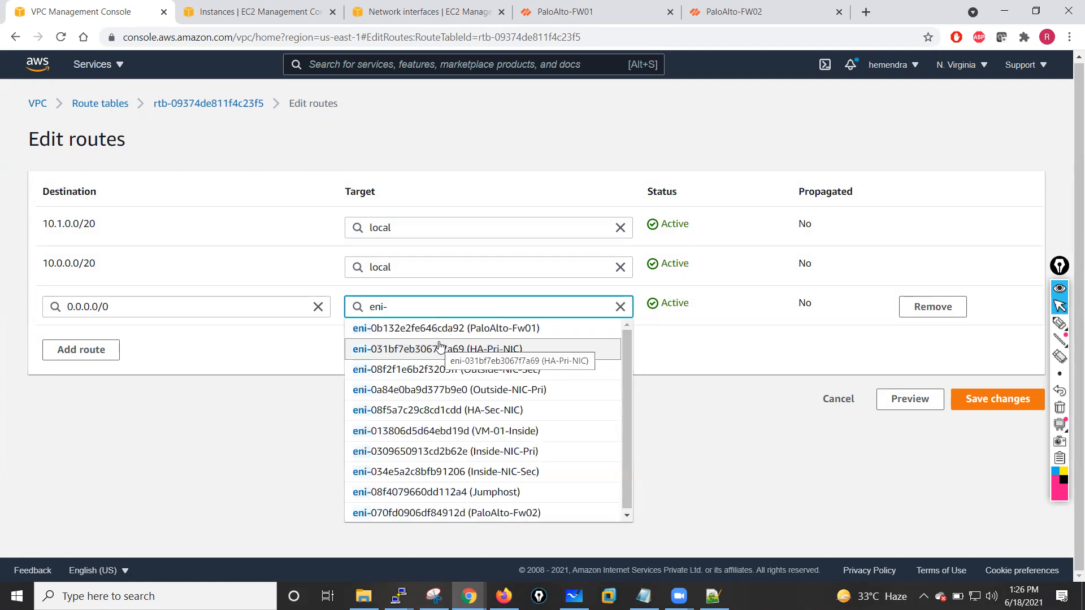
{"action": "left_click", "coordinate": [495, 355]}
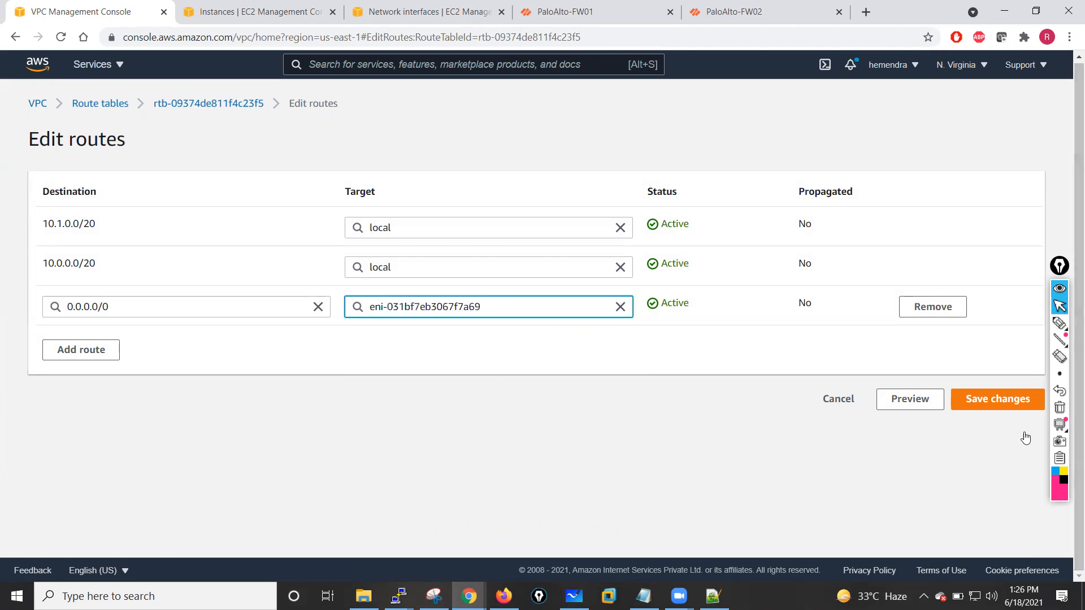
{"action": "left_click", "coordinate": [986, 400]}
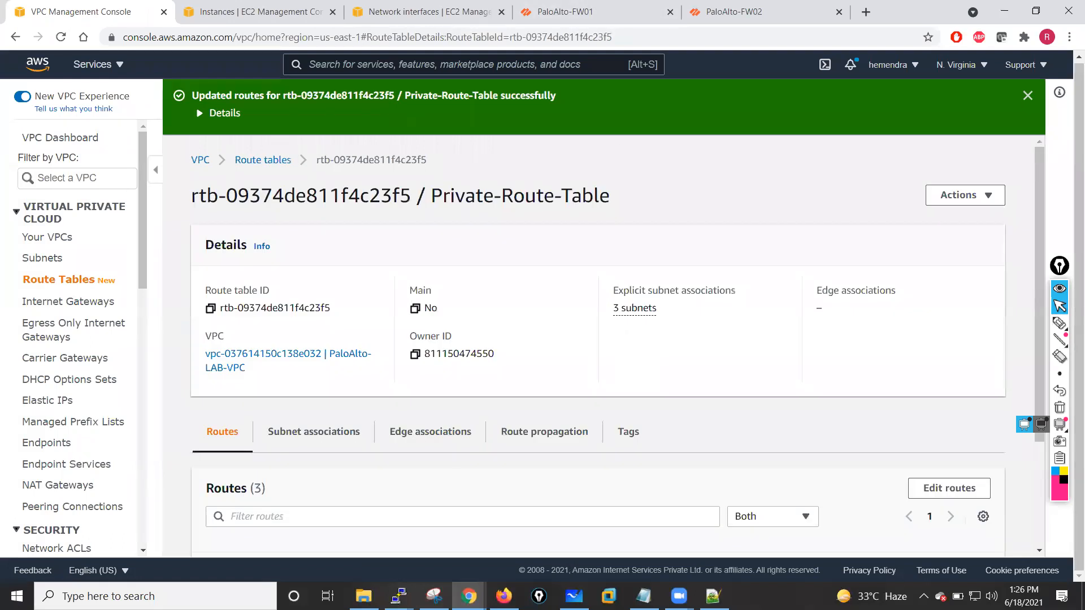
- In the inside VM, stop the 8.8.8.8 ping and run it again
{"action": "mouse_move", "coordinate": [398, 596]}
{"action": "left_click", "coordinate": [558, 540]}
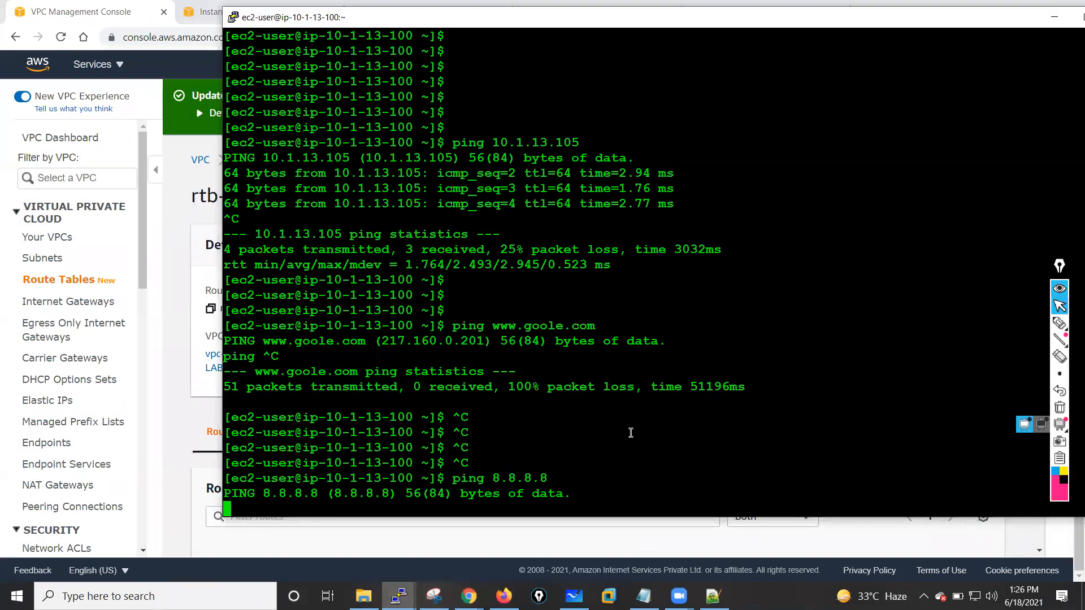
{"action": "key", "text": "ctrl+c"}
{"action": "key", "text": "ctrl+c"}
{"action": "key", "text": "ctrl+c"}
{"action": "key", "text": "ctrl+c"}
{"action": "key", "text": "ctrl+c"}
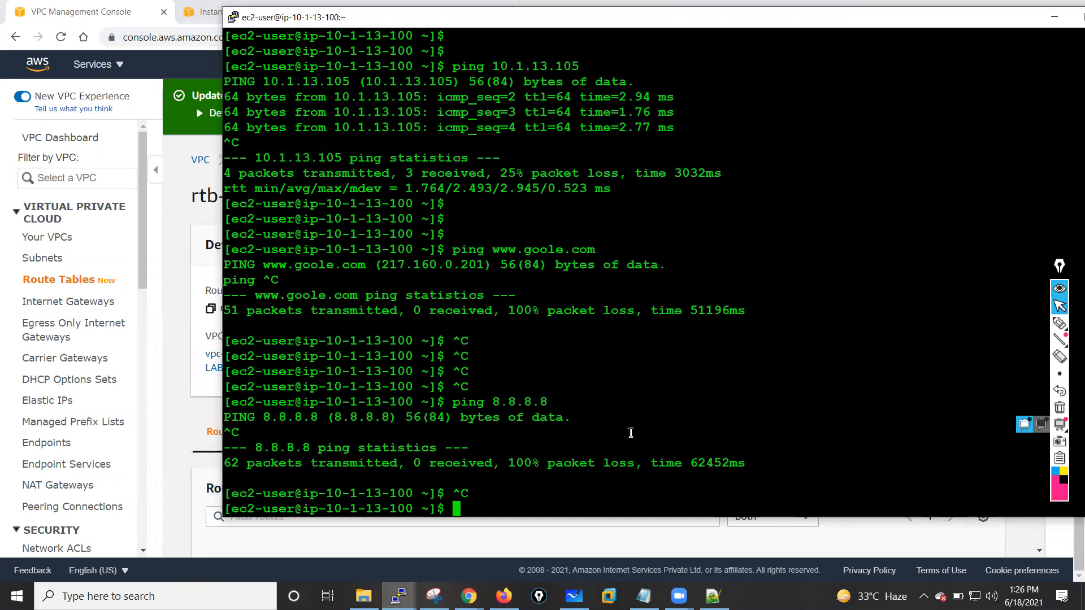
{"action": "key", "text": "Up"}
{"action": "key", "text": "Up"}
{"action": "key", "text": "Down"}
{"action": "key", "text": "Return"}
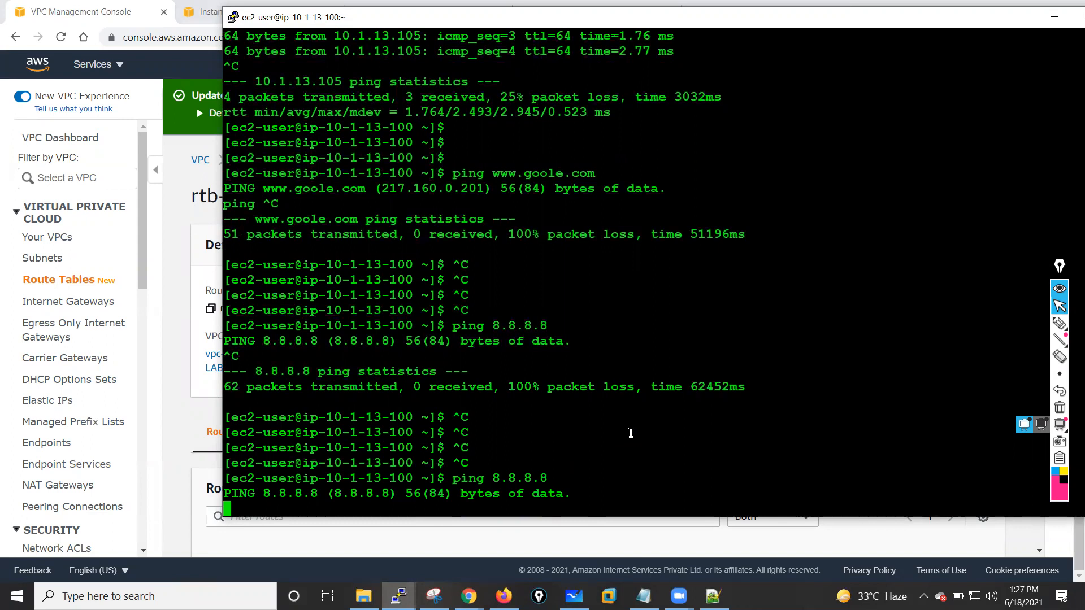
{"action": "key", "text": "ctrl+c"}
{"action": "key", "text": "Up"}
{"action": "key", "text": "Up"}
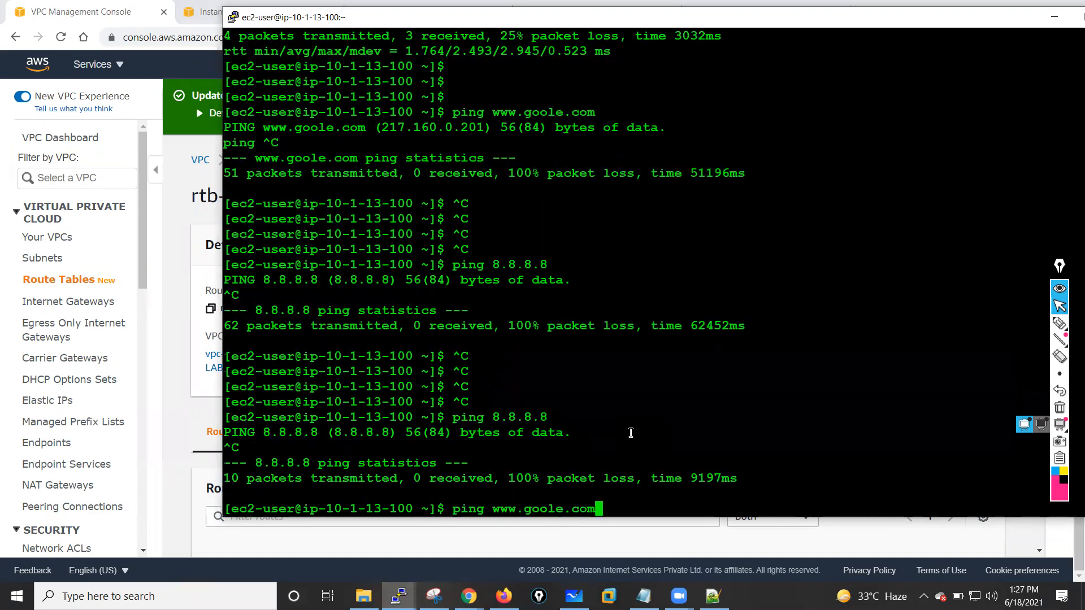
{"action": "key", "text": "Return"}
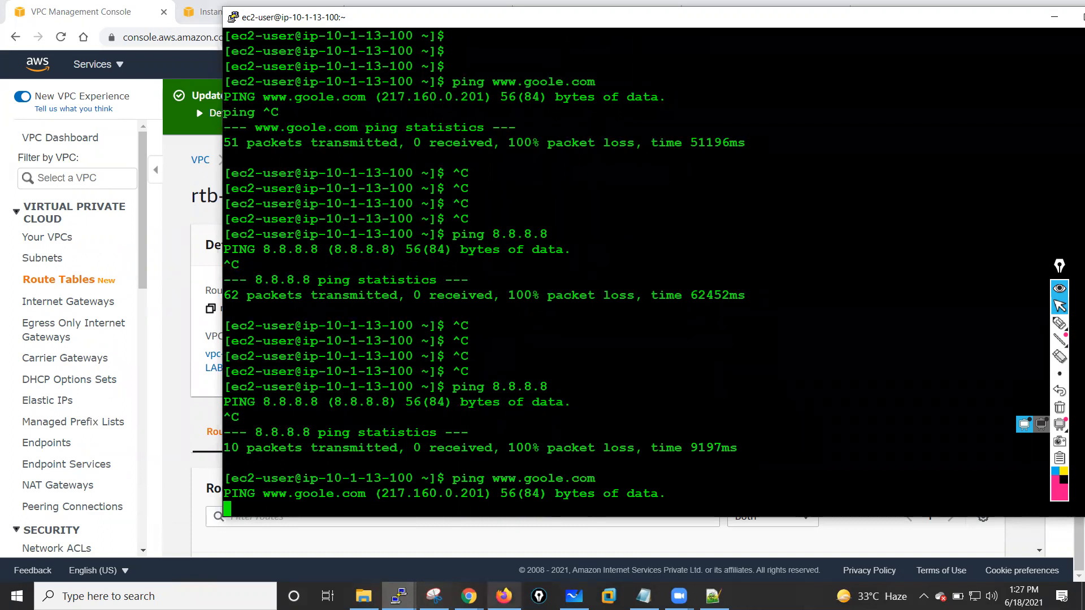
- Switch to the PaloAlto-FW01 CLI and rerun show session all
{"action": "mouse_move", "coordinate": [399, 596]}
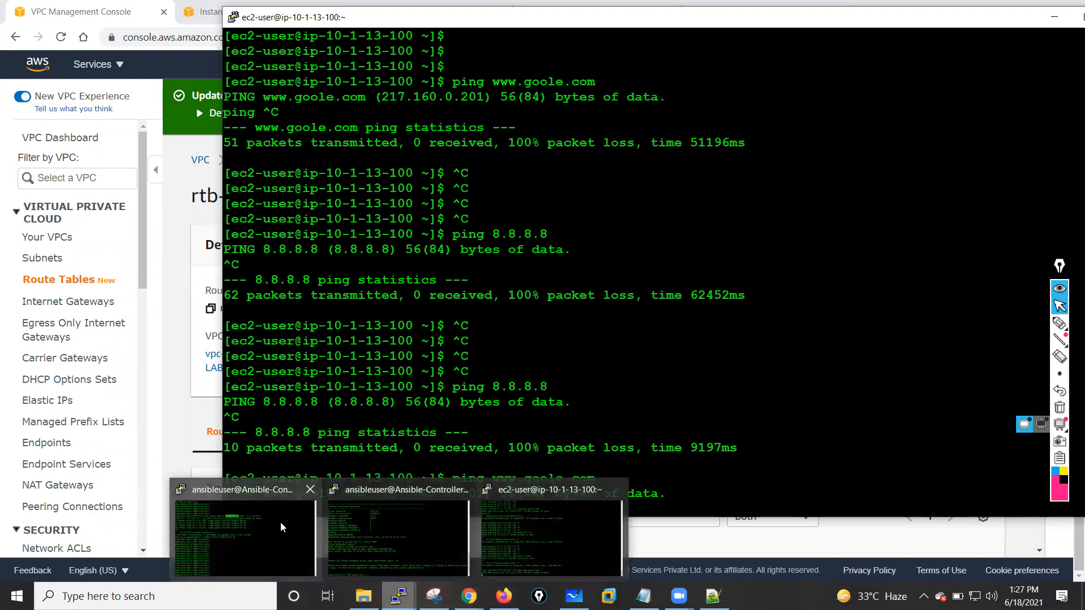
{"action": "left_click", "coordinate": [243, 529]}
{"action": "key", "text": "Up"}
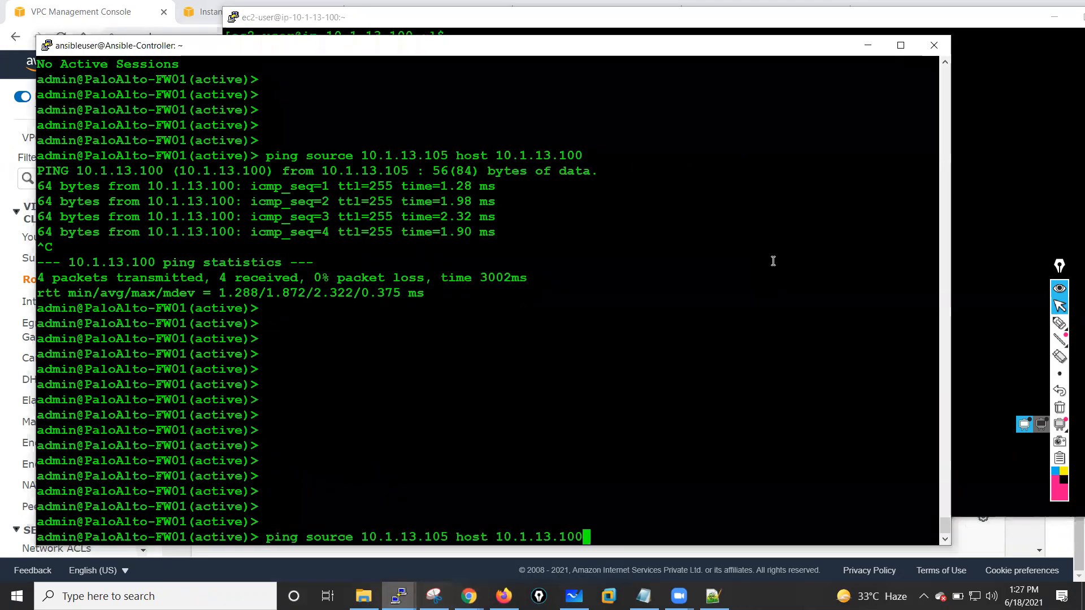
{"action": "key", "text": "Up"}
{"action": "key", "text": "Return"}
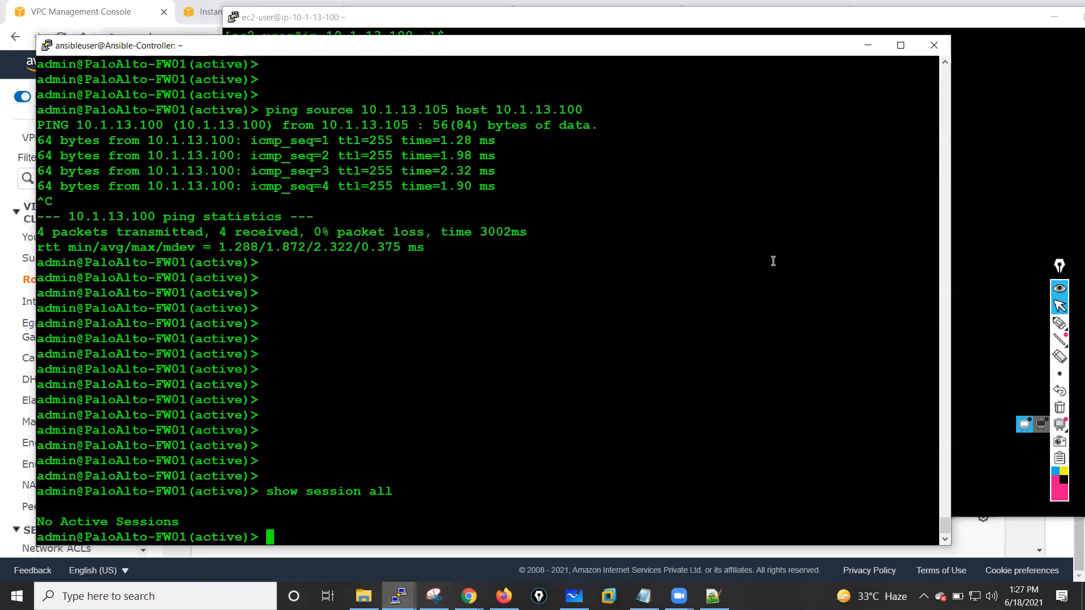
{"action": "key", "text": "Return"}
{"action": "key", "text": "Return"}
{"action": "key", "text": "Return"}
{"action": "key", "text": "Return"}
{"action": "key", "text": "Return"}
{"action": "key", "text": "Return"}
{"action": "key", "text": "Return"}
{"action": "key", "text": "Return"}
{"action": "key", "text": "Return"}
{"action": "key", "text": "Return"}
{"action": "key", "text": "Return"}
{"action": "key", "text": "Return"}
{"action": "key", "text": "Return"}
{"action": "key", "text": "Return"}
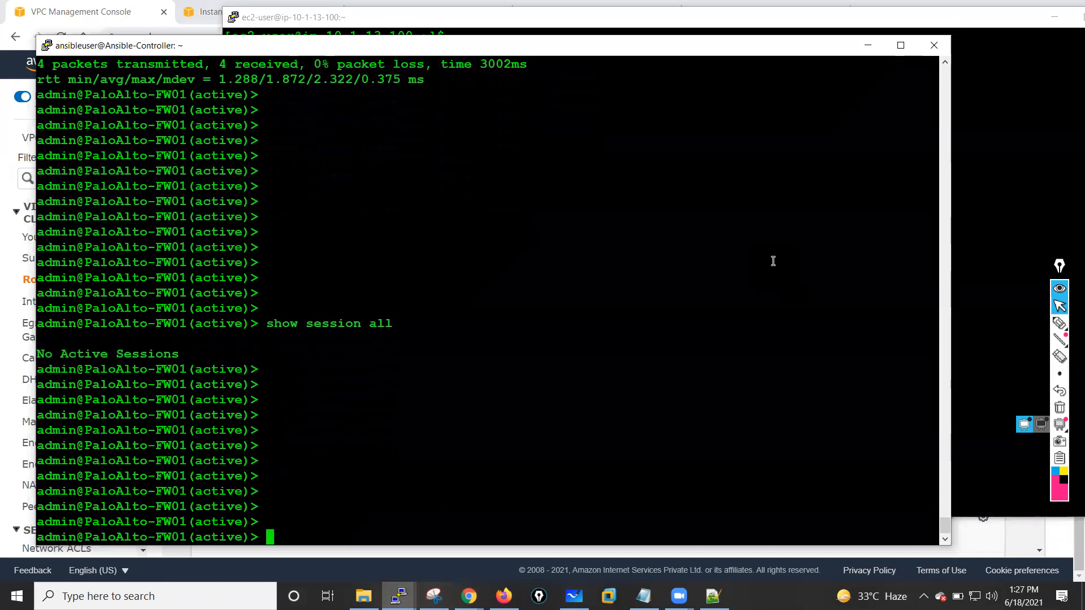
{"action": "key", "text": "Return"}
{"action": "key", "text": "Return"}
{"action": "key", "text": "Return"}
{"action": "key", "text": "Return"}
{"action": "key", "text": "Return"}
{"action": "key", "text": "Return"}
{"action": "key", "text": "Return"}
{"action": "key", "text": "Return"}
{"action": "key", "text": "Return"}
{"action": "key", "text": "Return"}
{"action": "key", "text": "Return"}
{"action": "key", "text": "Return"}
{"action": "key", "text": "Return"}
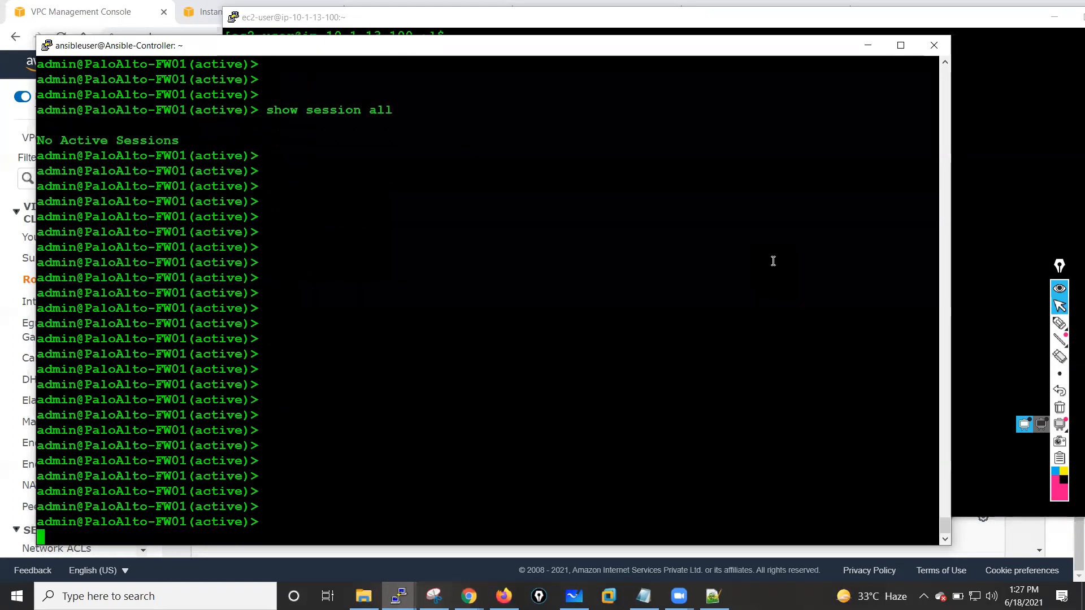
{"action": "key", "text": "Return"}
{"action": "key", "text": "Return"}
{"action": "left_click", "coordinate": [868, 45]}
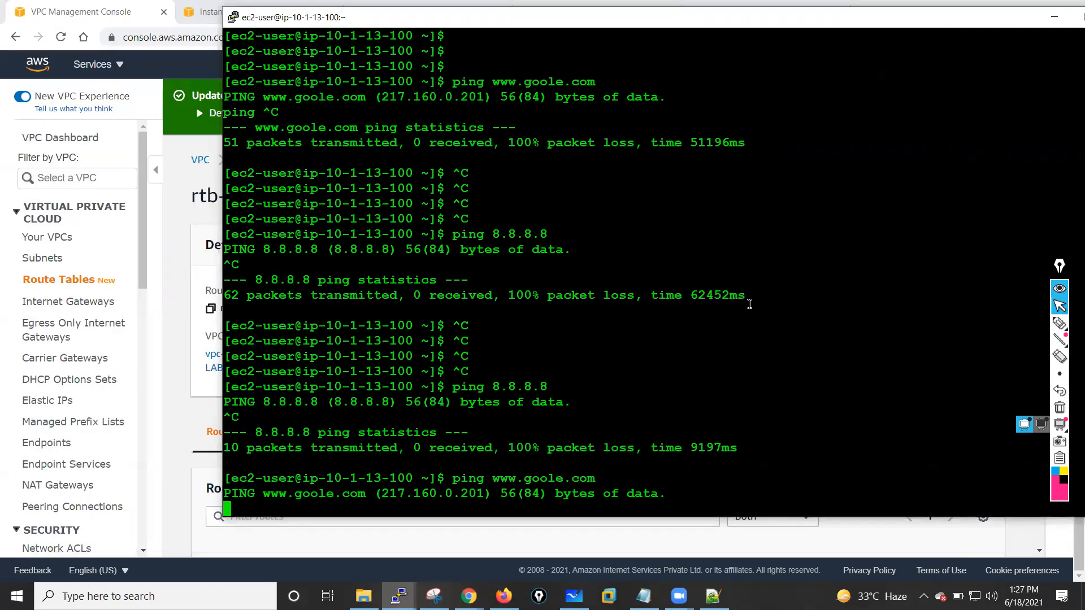
{"action": "key", "text": "ctrl+c"}
{"action": "key", "text": "ctrl+c"}
{"action": "key", "text": "ctrl+c"}
{"action": "key", "text": "ctrl+c"}
{"action": "key", "text": "Up"}
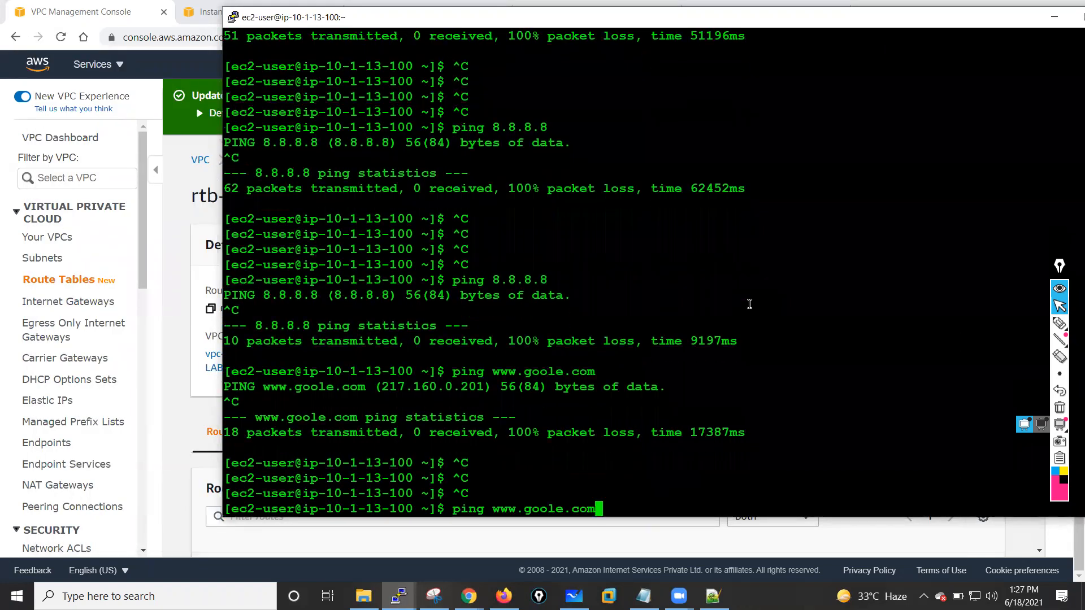
{"action": "key", "text": "Return"}
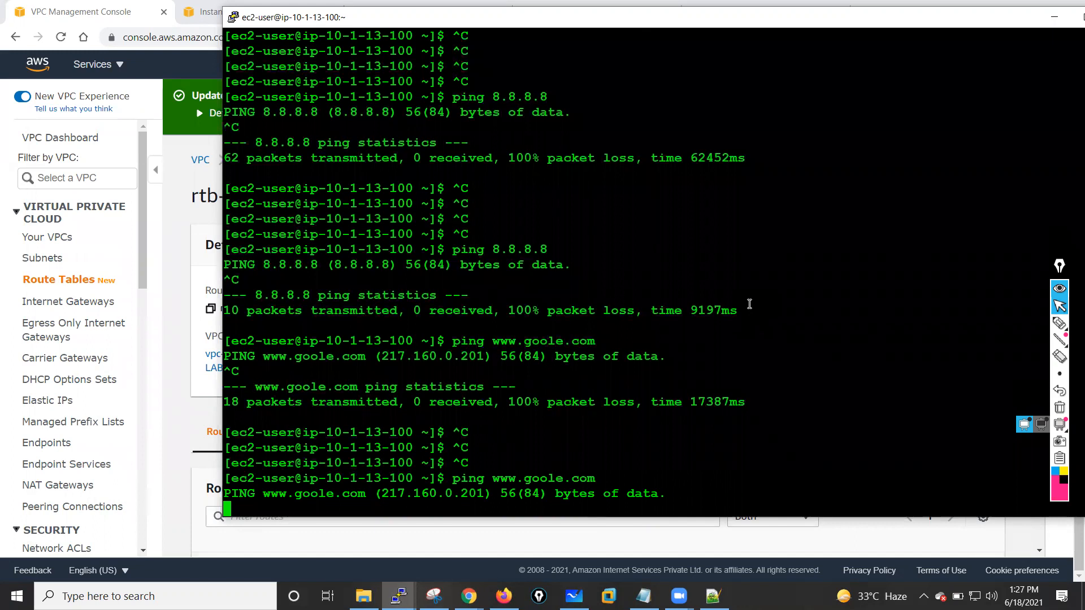
{"action": "left_click_drag", "start_coordinate": [384, 494], "coordinate": [481, 495]}
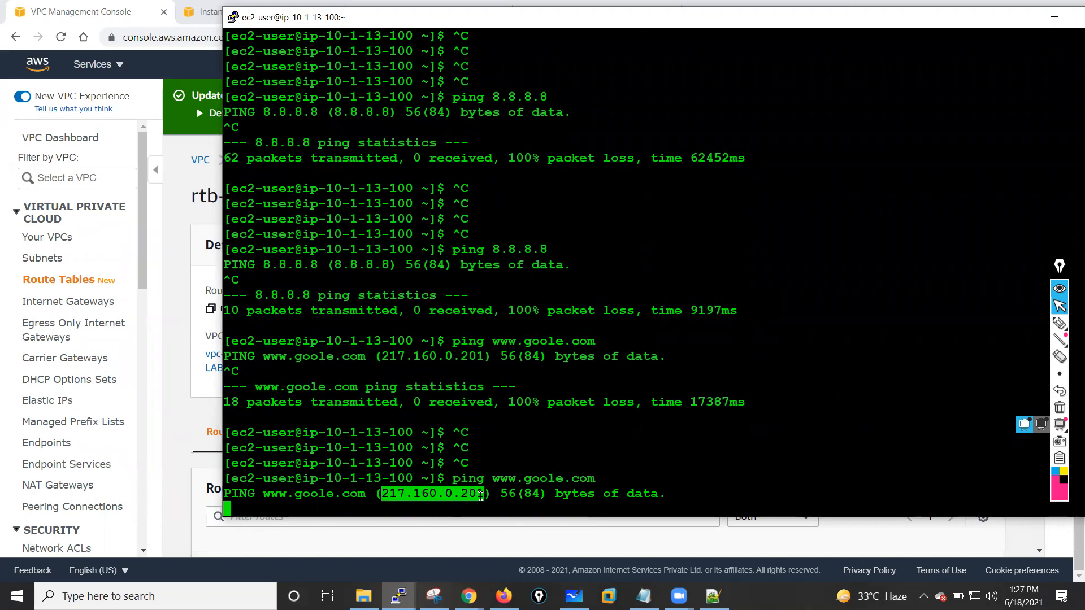
{"action": "left_click", "coordinate": [677, 451]}
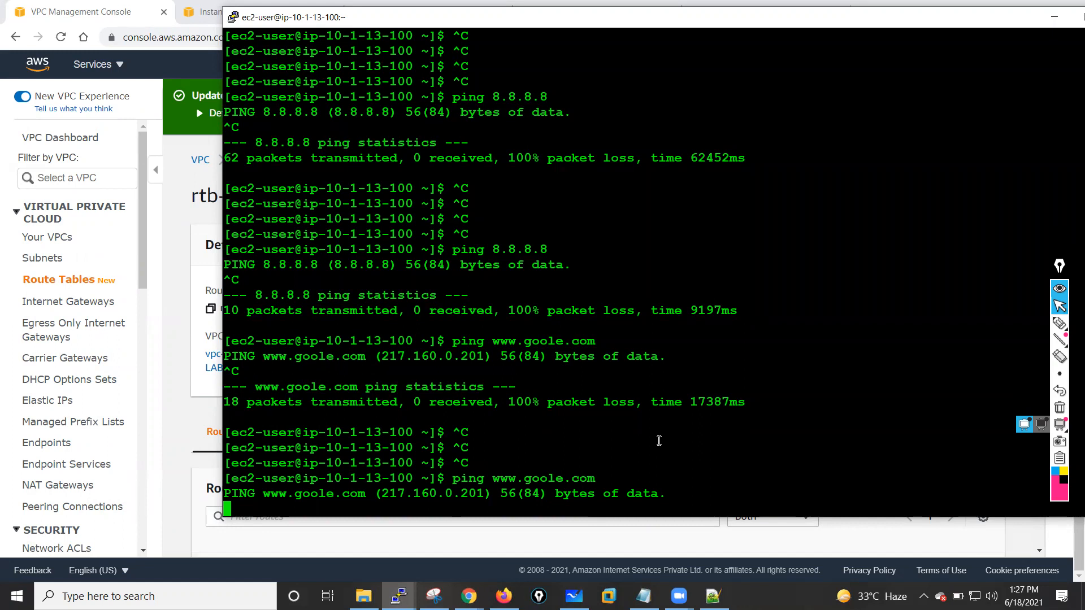
{"action": "key", "text": "ctrl+c"}
{"action": "key", "text": "Return"}
{"action": "key", "text": "Return"}
{"action": "key", "text": "Return"}
{"action": "key", "text": "Return"}
{"action": "key", "text": "Return"}
{"action": "key", "text": "Return"}
{"action": "key", "text": "Return"}
{"action": "key", "text": "Return"}
{"action": "key", "text": "Return"}
{"action": "key", "text": "Return"}
{"action": "key", "text": "Return"}
{"action": "key", "text": "Return"}
{"action": "key", "text": "Return"}
{"action": "key", "text": "Return"}
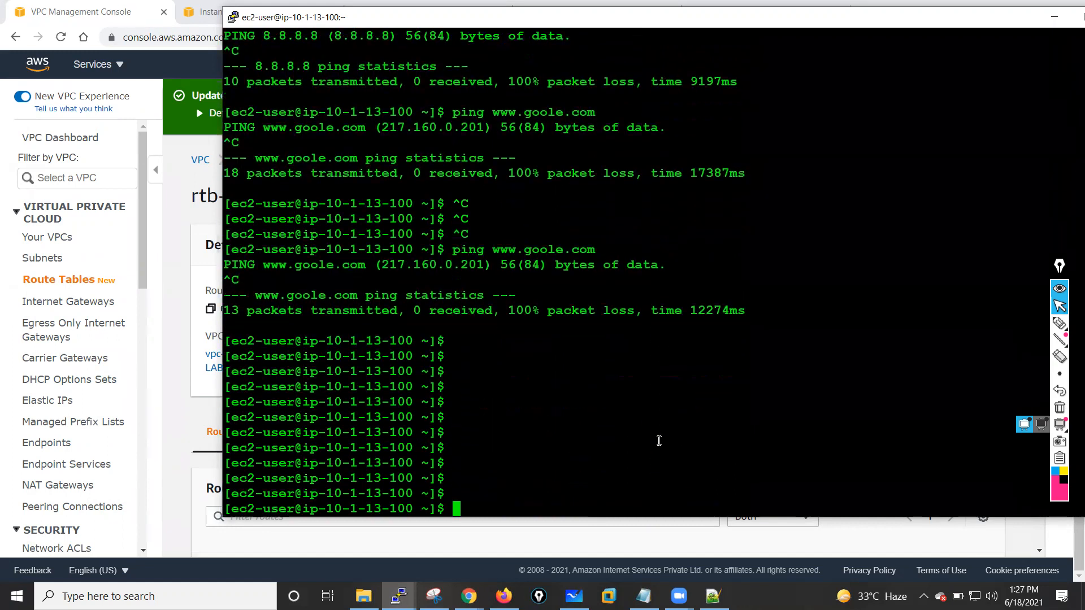
{"action": "type", "text": "cur"}
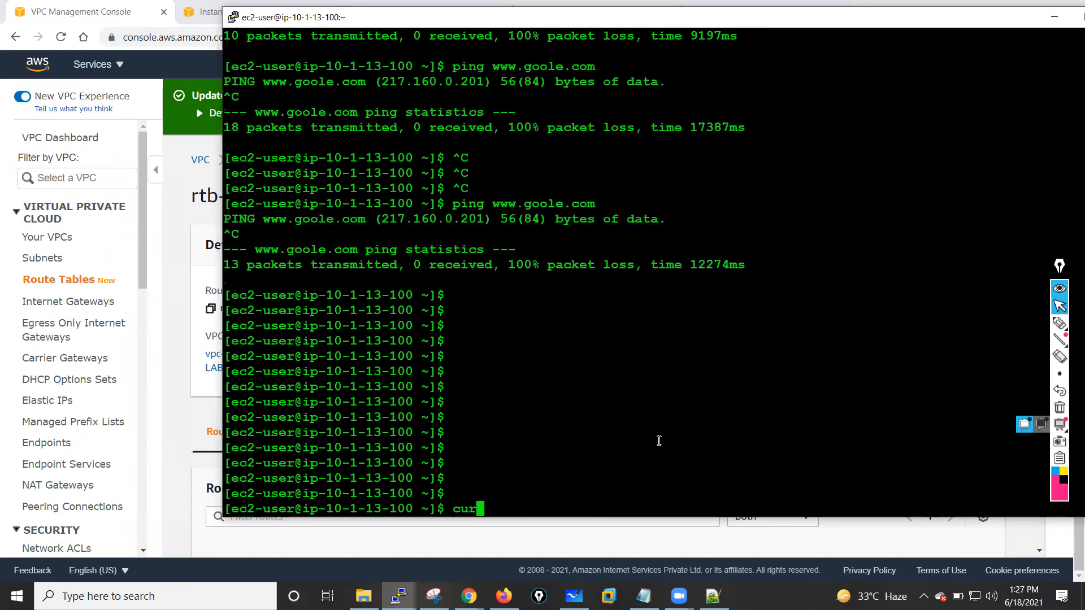
{"action": "type", "text": "l www.googl"}
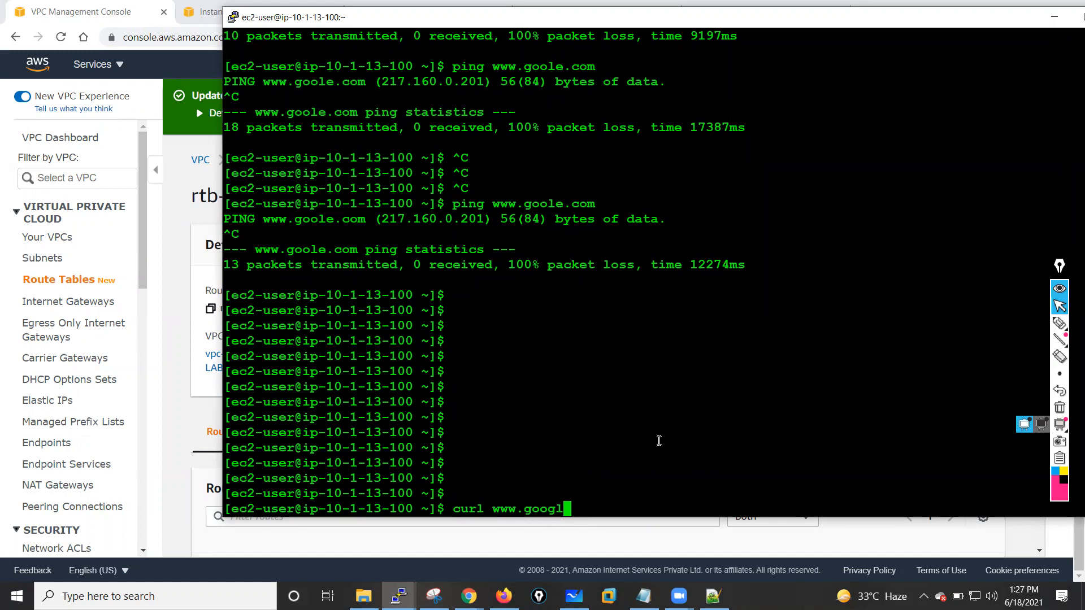
{"action": "type", "text": "e.com"}
{"action": "key", "text": "Return"}
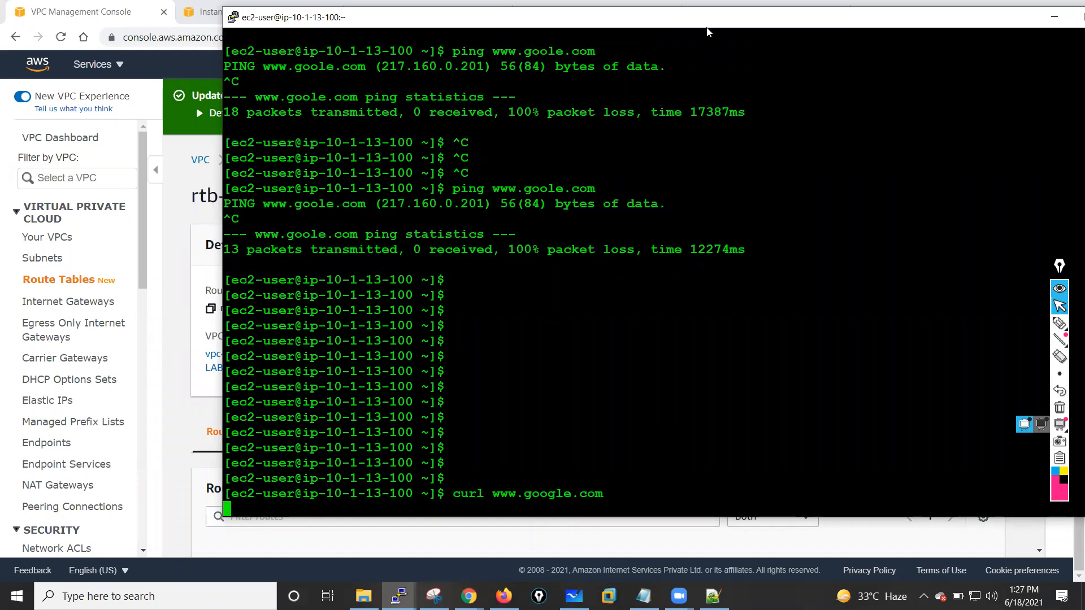
- On the PaloAlto-FW01 CLI, run show session all twice
{"action": "left_click_drag", "start_coordinate": [707, 32], "coordinate": [610, 46]}
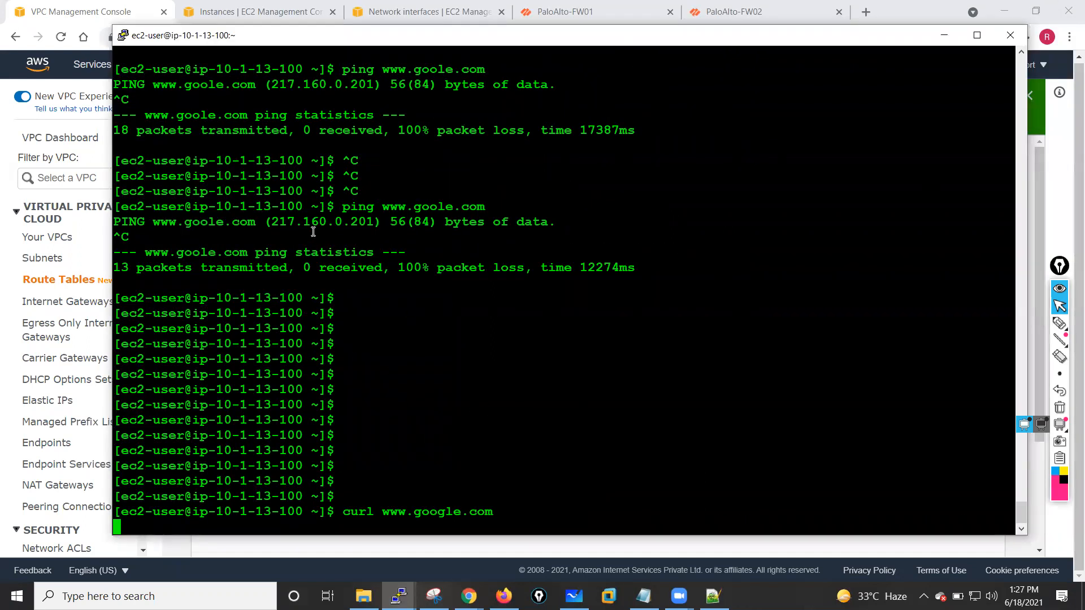
{"action": "left_click_drag", "start_coordinate": [278, 221], "coordinate": [365, 222]}
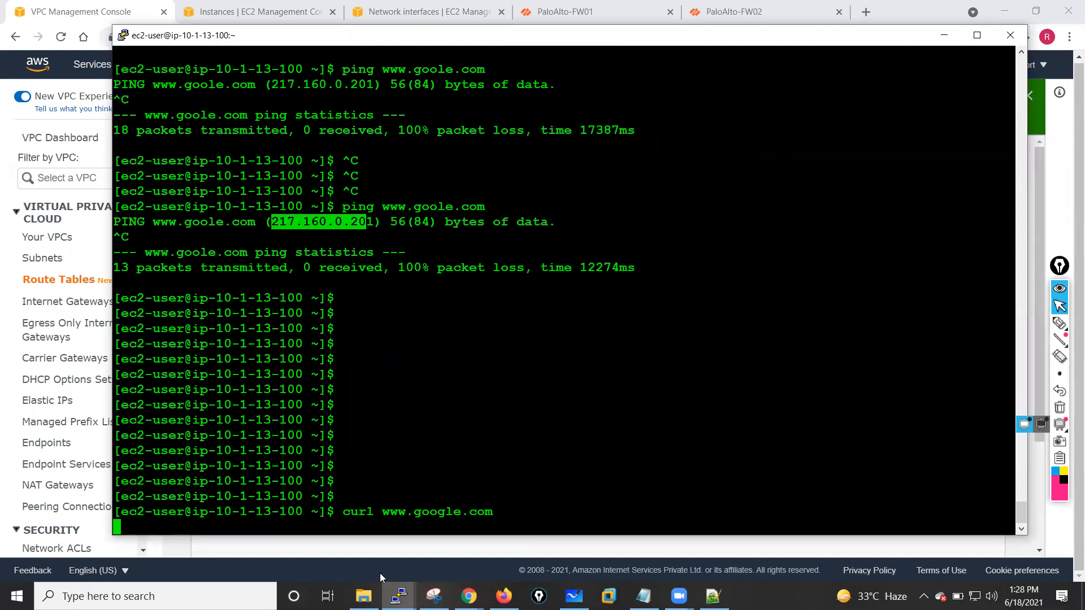
{"action": "left_click", "coordinate": [399, 596]}
{"action": "left_click", "coordinate": [248, 534]}
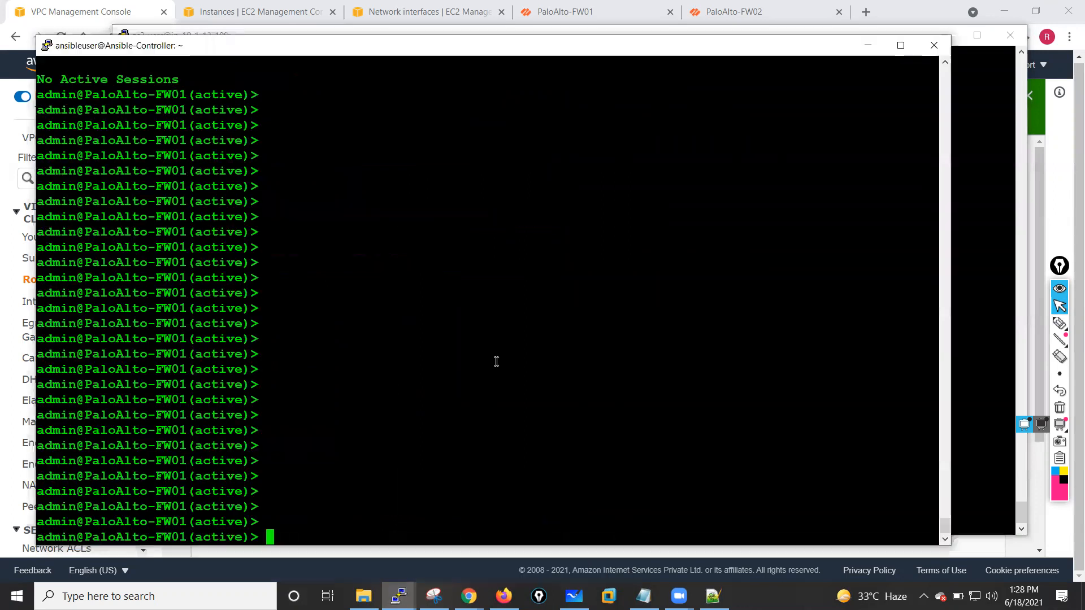
{"action": "type", "text": "show session all"}
{"action": "key", "text": "Return"}
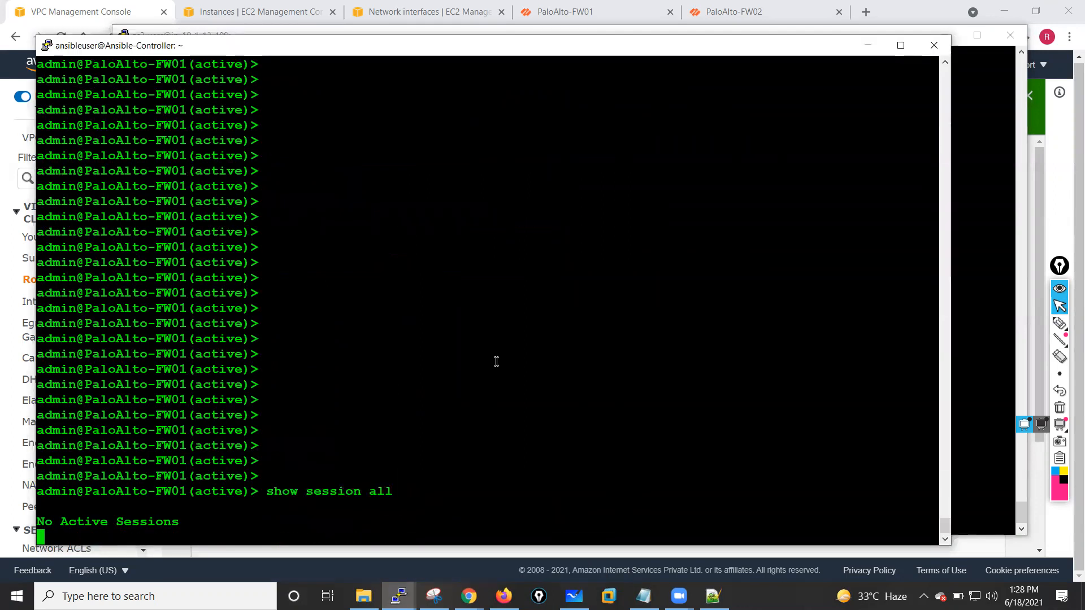
{"action": "key", "text": "Return"}
{"action": "key", "text": "Return"}
{"action": "key", "text": "Up"}
{"action": "key", "text": "Return"}
{"action": "key", "text": "Return"}
{"action": "key", "text": "Return"}
{"action": "key", "text": "Return"}
{"action": "key", "text": "Return"}
{"action": "key", "text": "Return"}
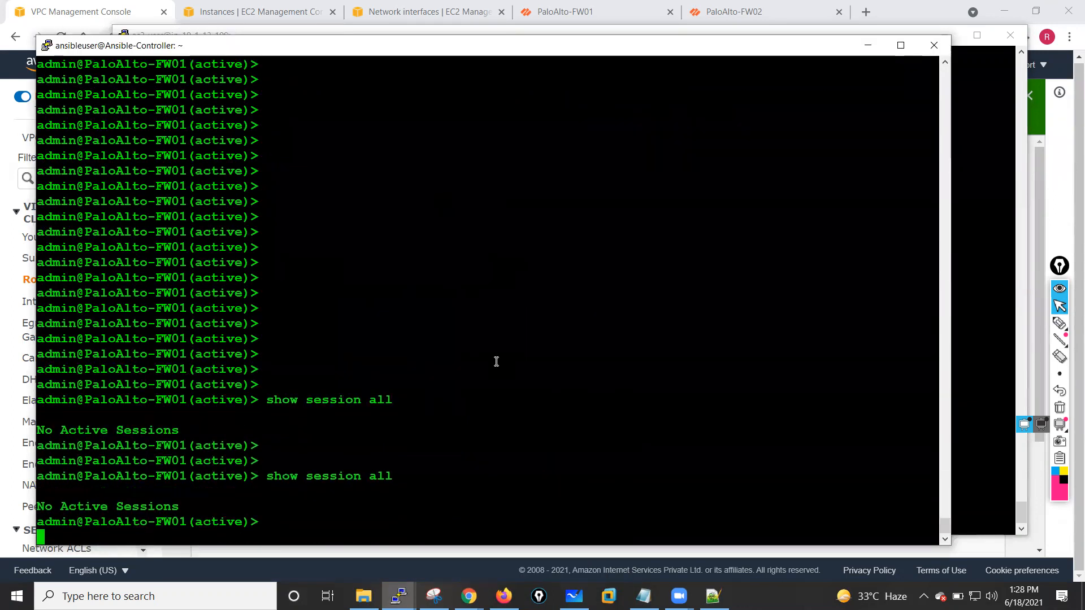
- Switch to the PaloAlto-FW02 CLI and run show session all
{"action": "left_click", "coordinate": [399, 596]}
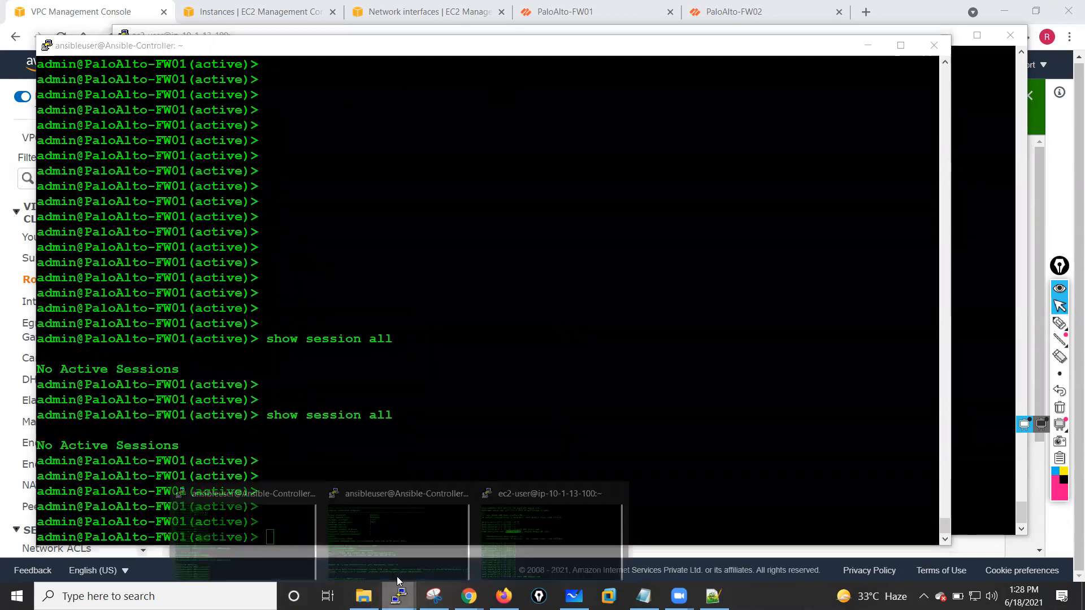
{"action": "key", "text": "super+2"}
{"action": "type", "text": "show "}
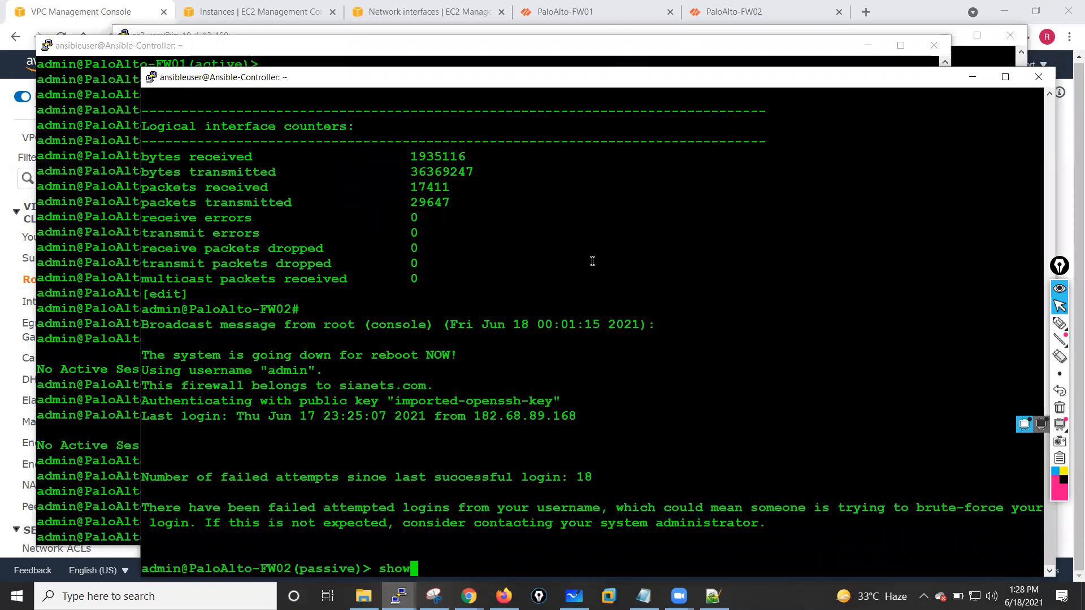
{"action": "type", "text": "session all"}
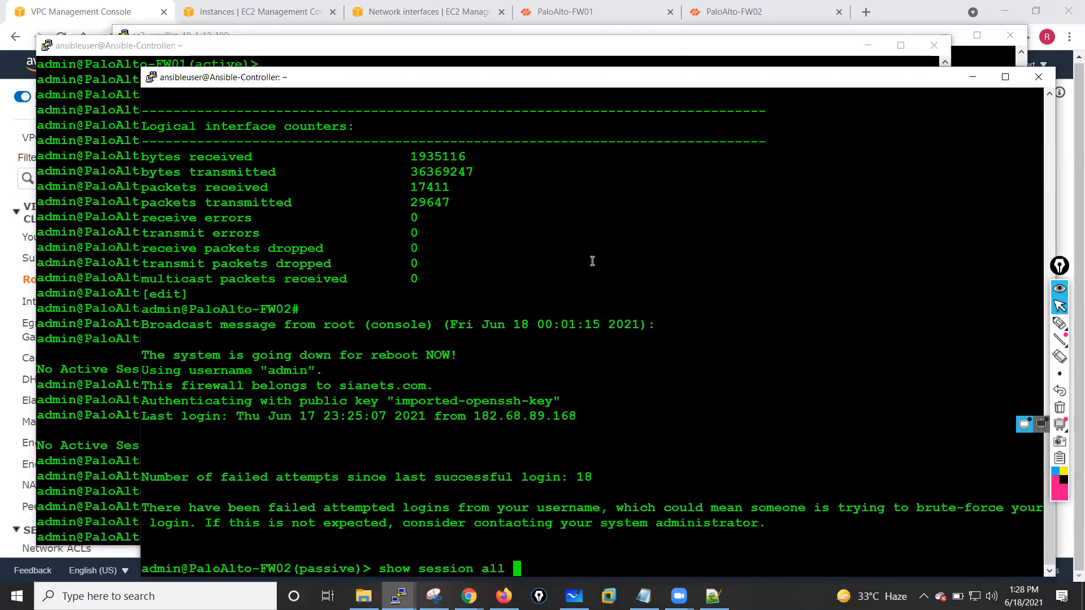
{"action": "key", "text": "Return"}
{"action": "key", "text": "Return"}
{"action": "key", "text": "Return"}
{"action": "key", "text": "Return"}
{"action": "key", "text": "Return"}
{"action": "key", "text": "Return"}
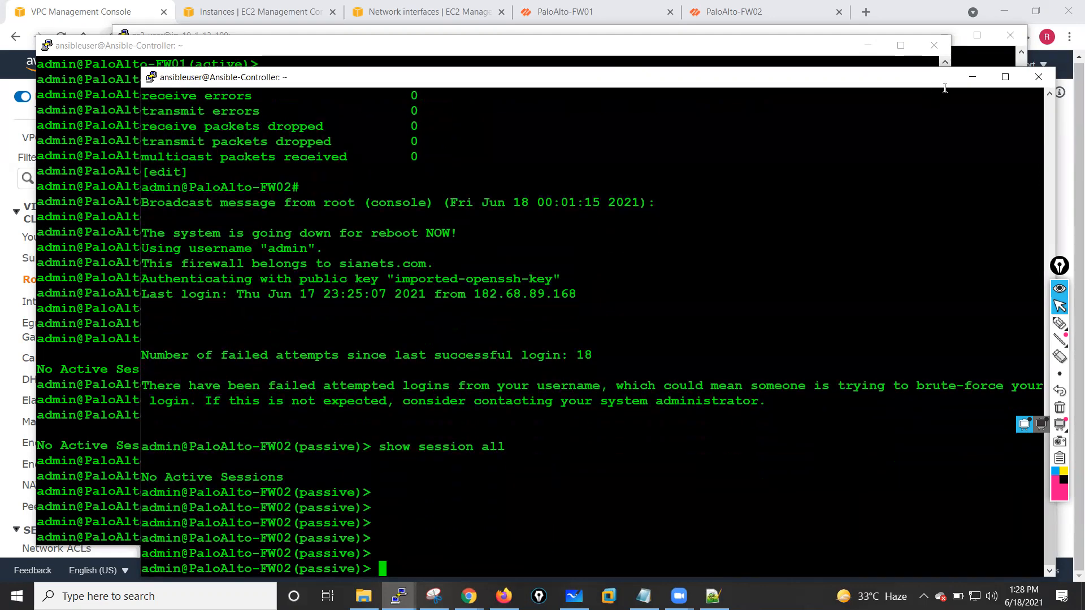
- Return to the VPC console and review the Private-Route-Table's routes and subnet associations
{"action": "left_click", "coordinate": [973, 77]}
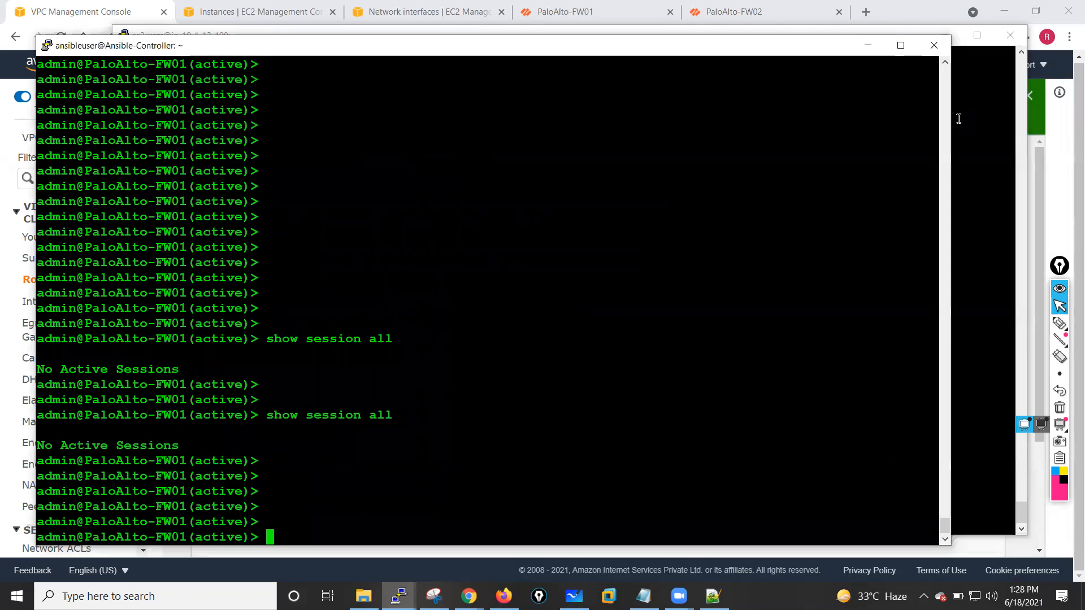
{"action": "left_click", "coordinate": [875, 47]}
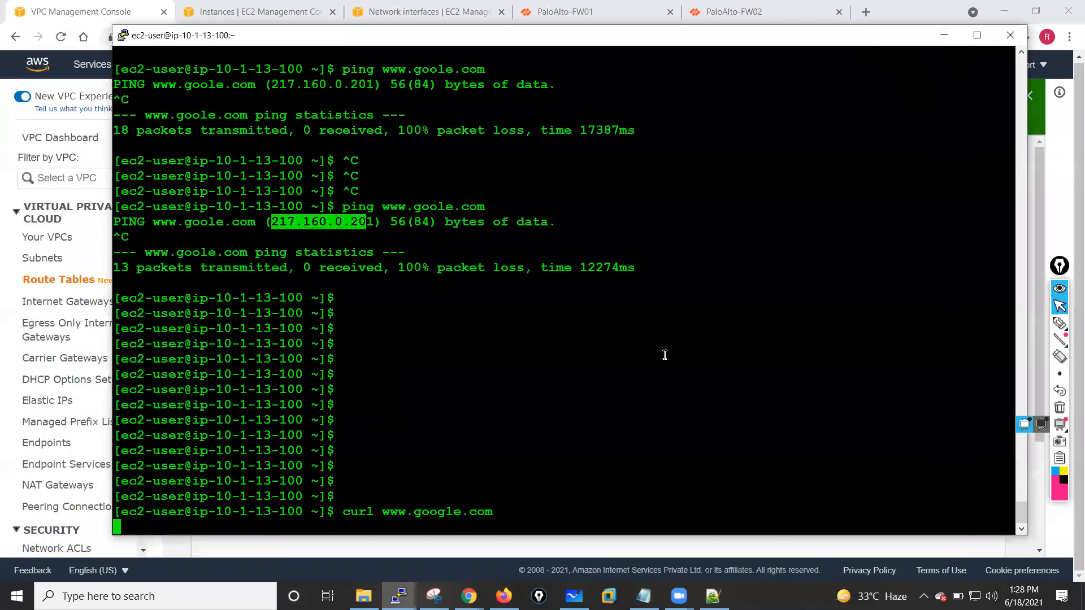
{"action": "left_click", "coordinate": [943, 36]}
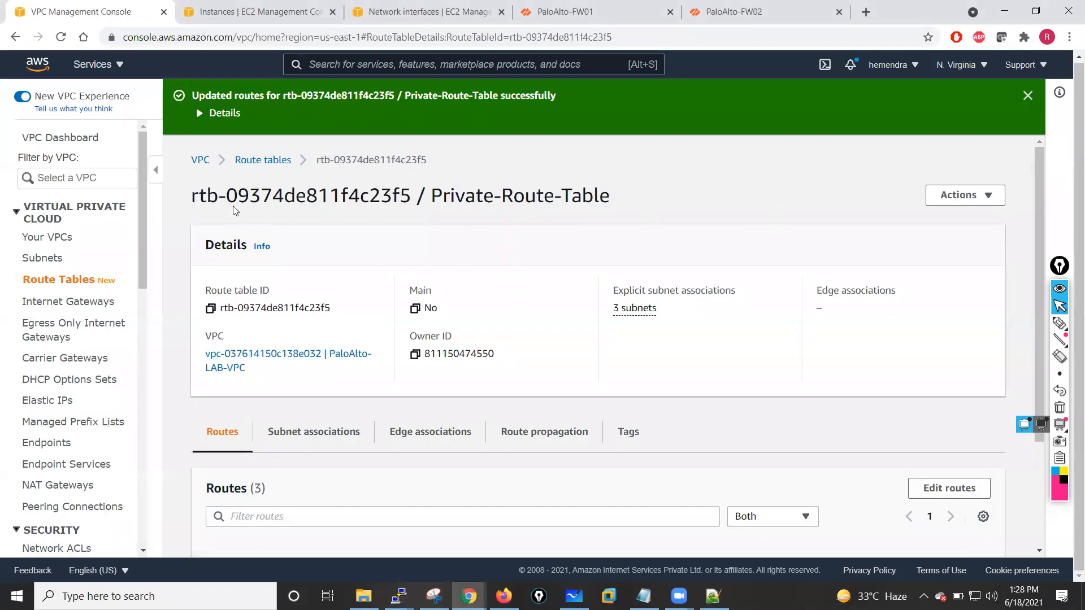
{"action": "scroll", "coordinate": [1040, 204], "scroll_direction": "down", "scroll_amount": 2}
{"action": "scroll", "coordinate": [1042, 218], "scroll_direction": "down", "scroll_amount": 3}
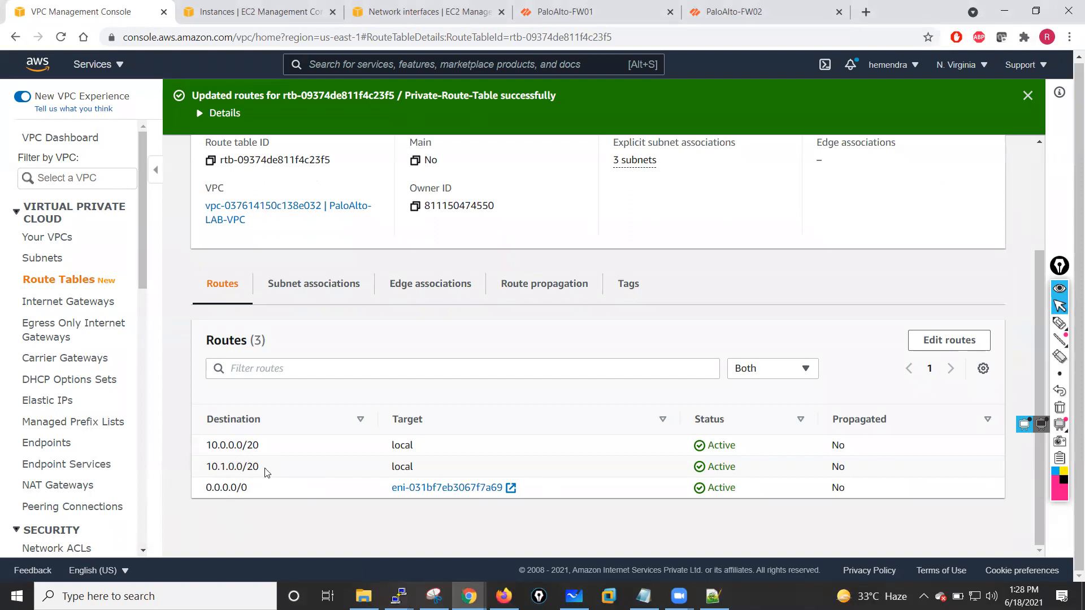
{"action": "left_click", "coordinate": [310, 286]}
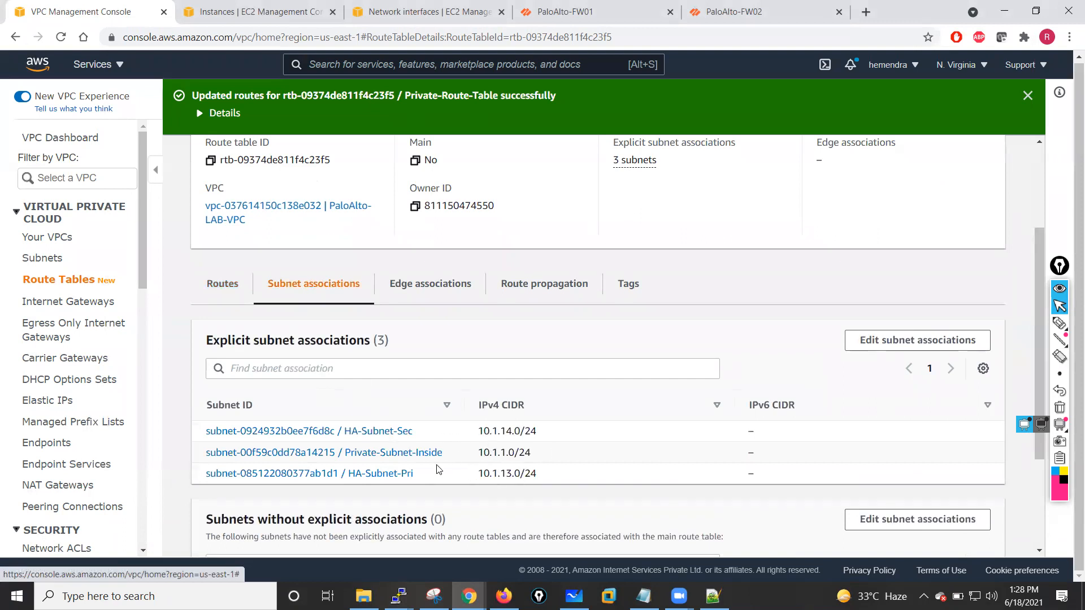
{"action": "scroll", "coordinate": [439, 469], "scroll_direction": "down", "scroll_amount": 2}
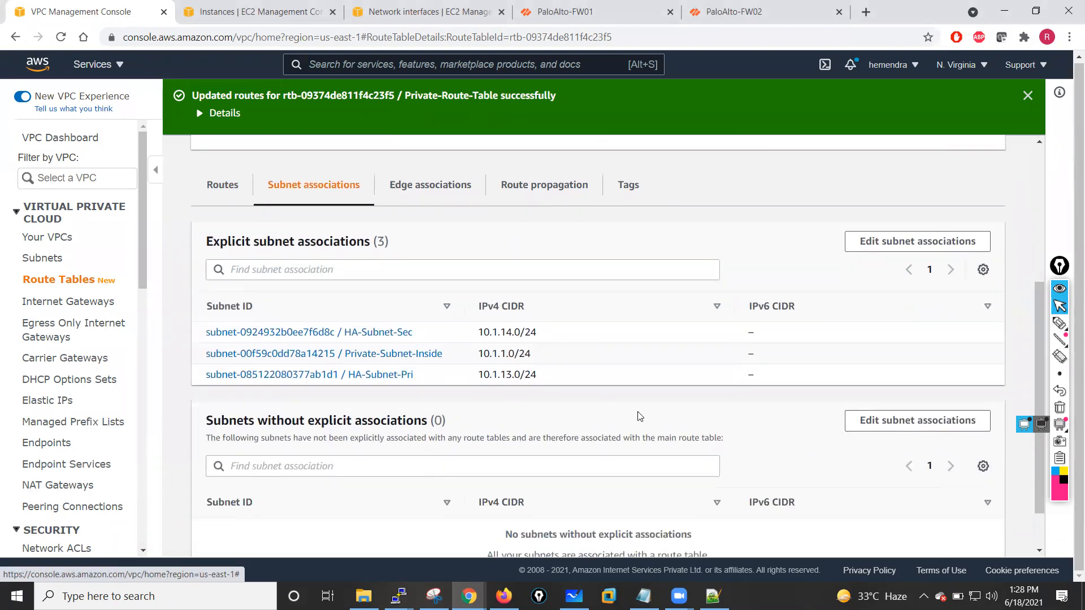
{"action": "scroll", "coordinate": [640, 417], "scroll_direction": "down", "scroll_amount": 1}
{"action": "scroll", "coordinate": [639, 411], "scroll_direction": "up", "scroll_amount": 6}
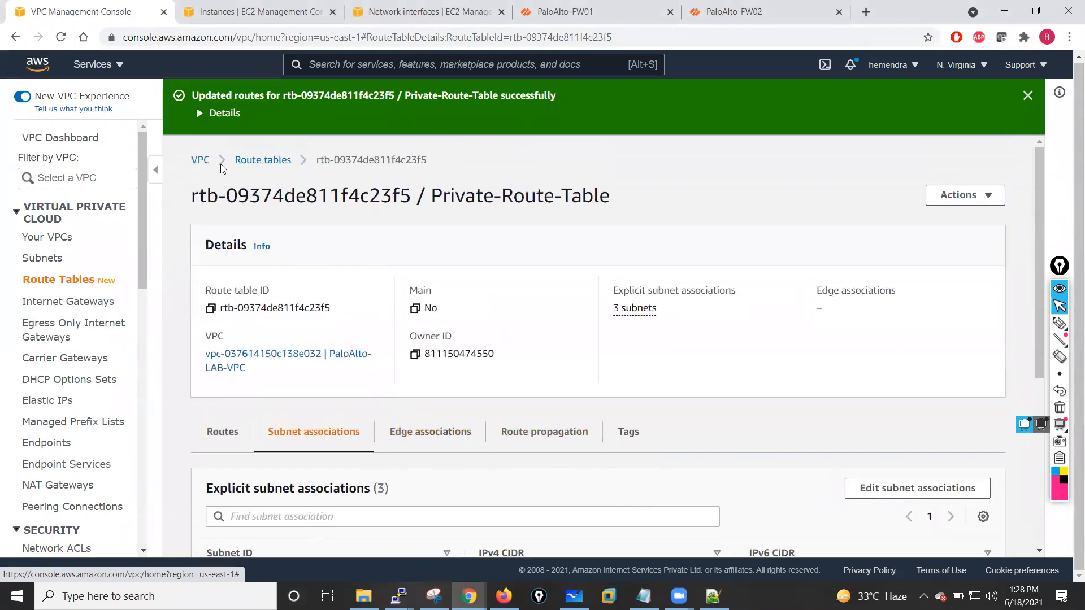
- Go back to the route tables list and view the Public-Route-Table's routes
{"action": "left_click", "coordinate": [263, 156]}
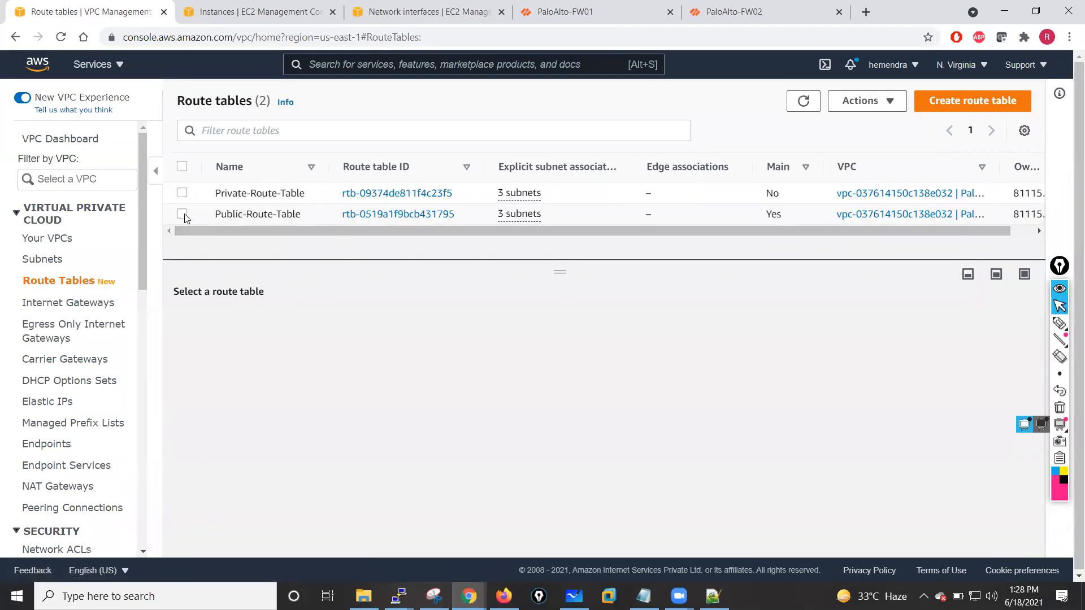
{"action": "left_click", "coordinate": [182, 213]}
{"action": "scroll", "coordinate": [458, 342], "scroll_direction": "down", "scroll_amount": 1}
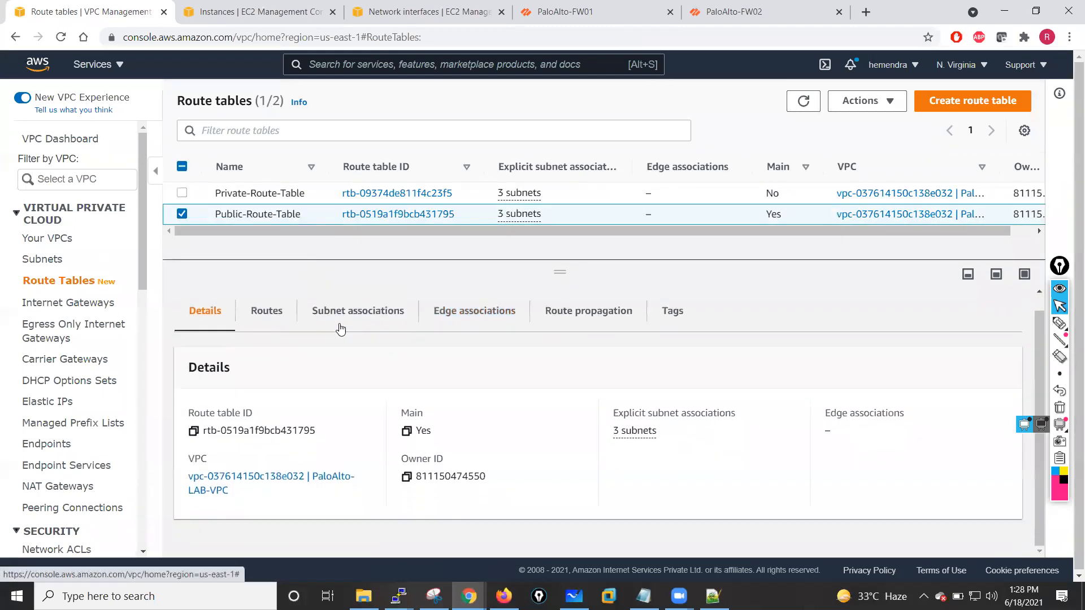
{"action": "left_click", "coordinate": [261, 313]}
{"action": "scroll", "coordinate": [483, 405], "scroll_direction": "down", "scroll_amount": 1}
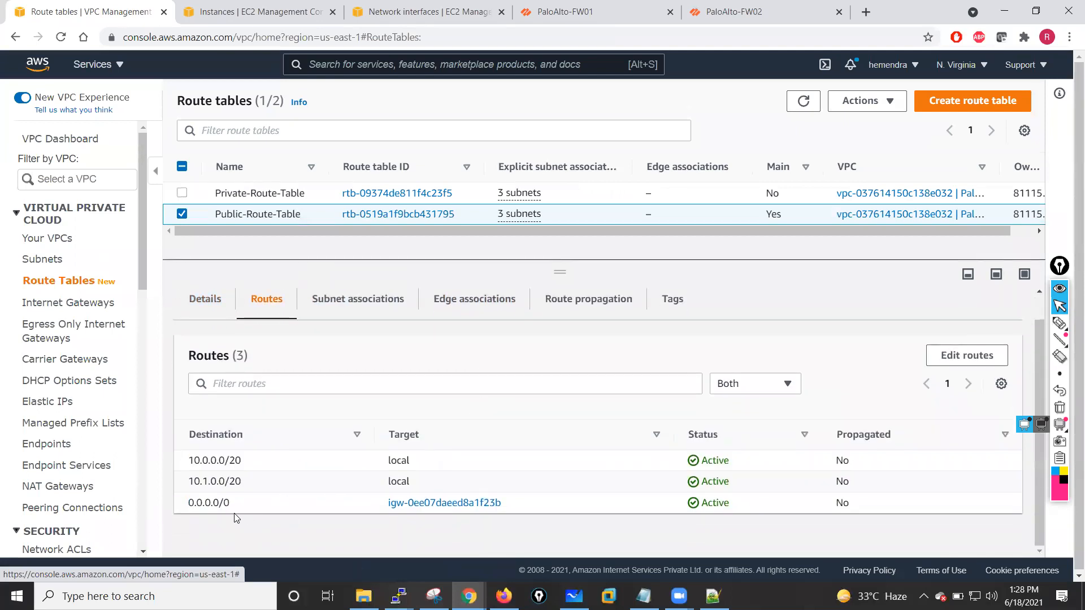
- Open the Public-Route-Table's route editor and cancel without making changes
{"action": "left_click", "coordinate": [962, 357]}
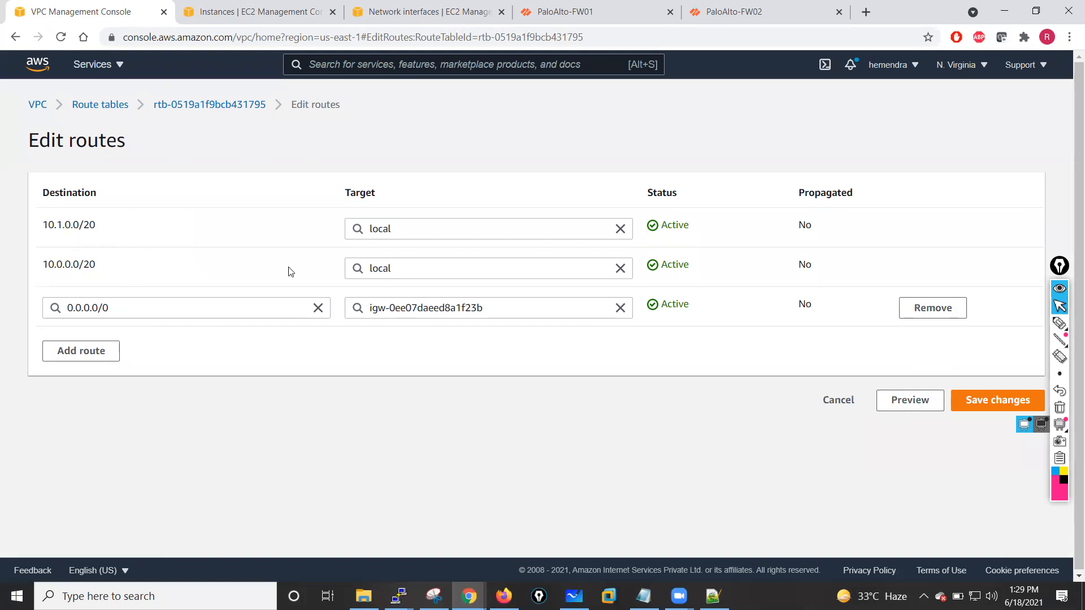
{"action": "left_click", "coordinate": [840, 403]}
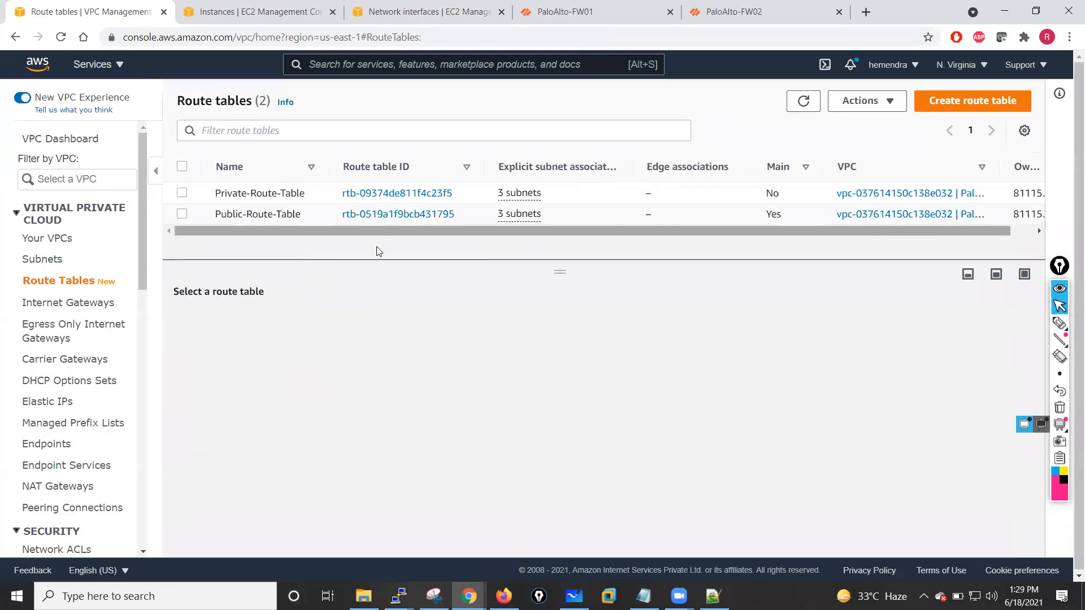
- Select the Public-Route-Table and review its explicit subnet associations
{"action": "left_click_drag", "start_coordinate": [559, 272], "coordinate": [558, 306]}
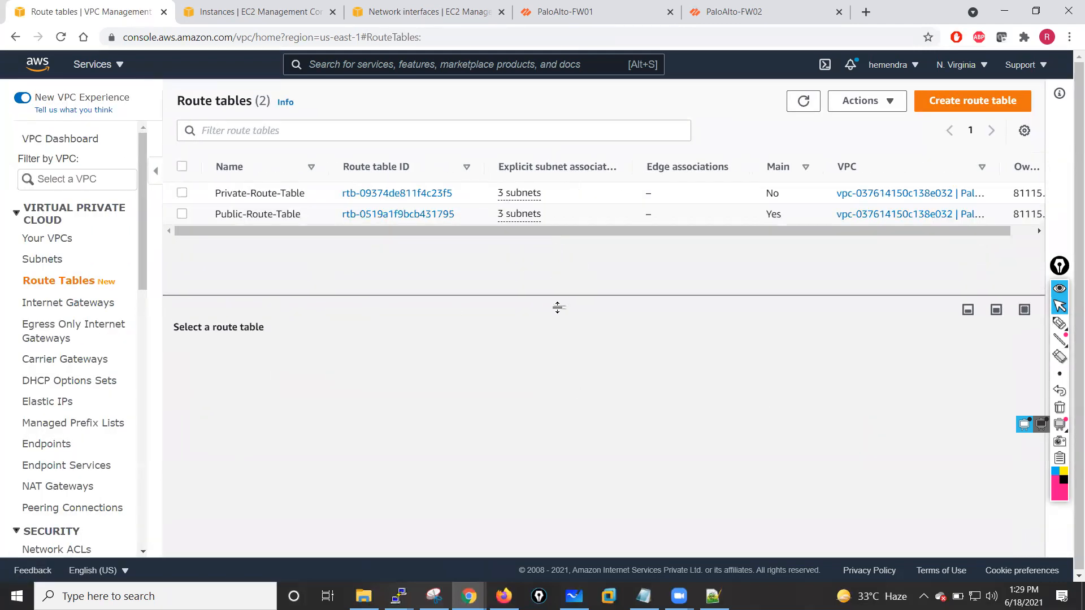
{"action": "left_click", "coordinate": [182, 216]}
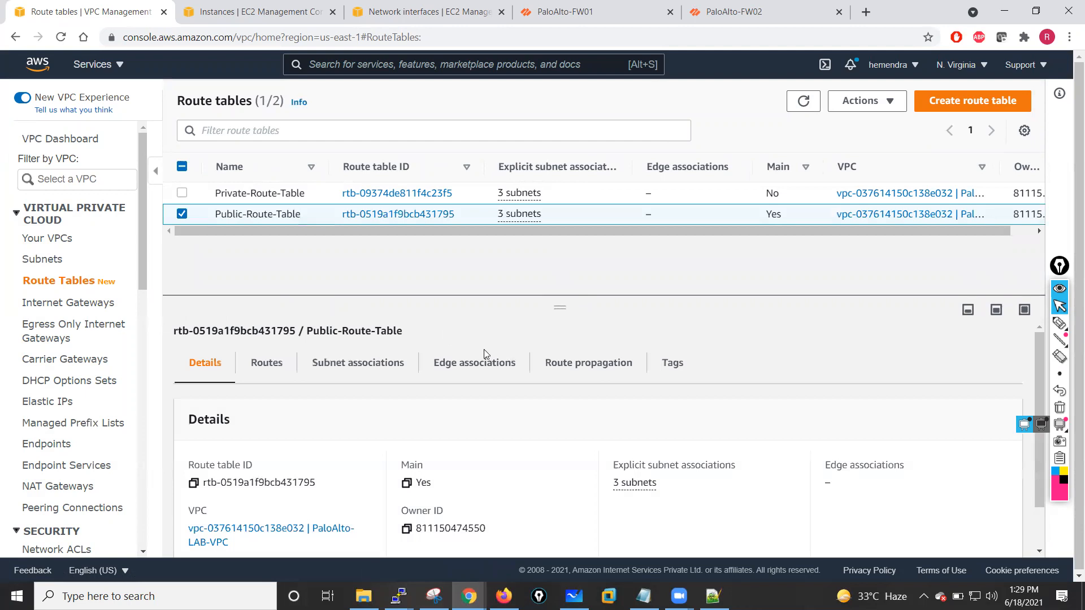
{"action": "left_click", "coordinate": [357, 368]}
{"action": "scroll", "coordinate": [565, 430], "scroll_direction": "down", "scroll_amount": 3}
{"action": "scroll", "coordinate": [503, 452], "scroll_direction": "up", "scroll_amount": 2}
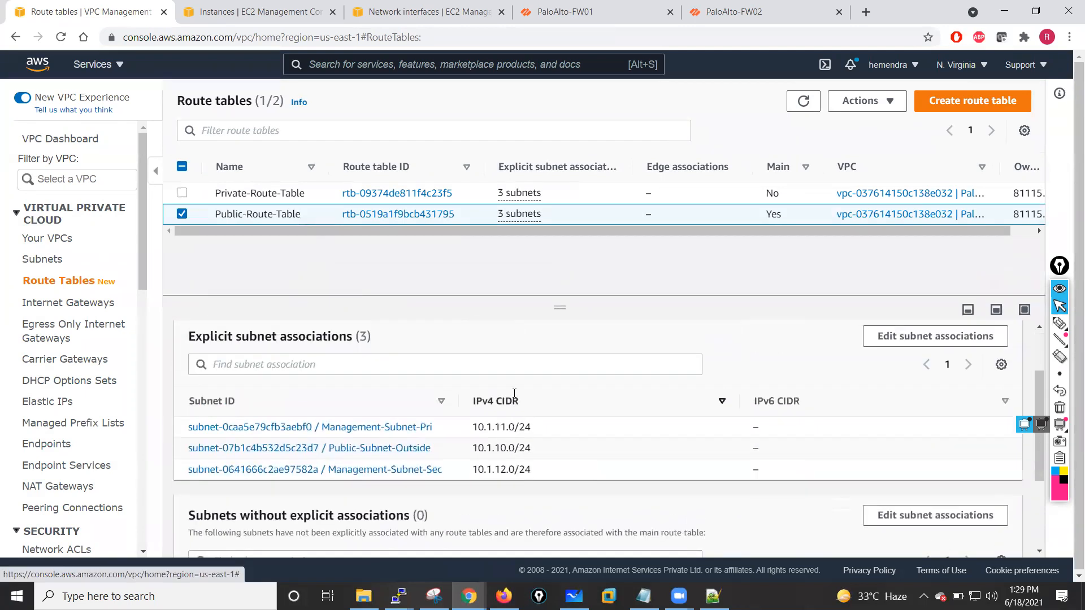
{"action": "scroll", "coordinate": [492, 455], "scroll_direction": "down", "scroll_amount": 1}
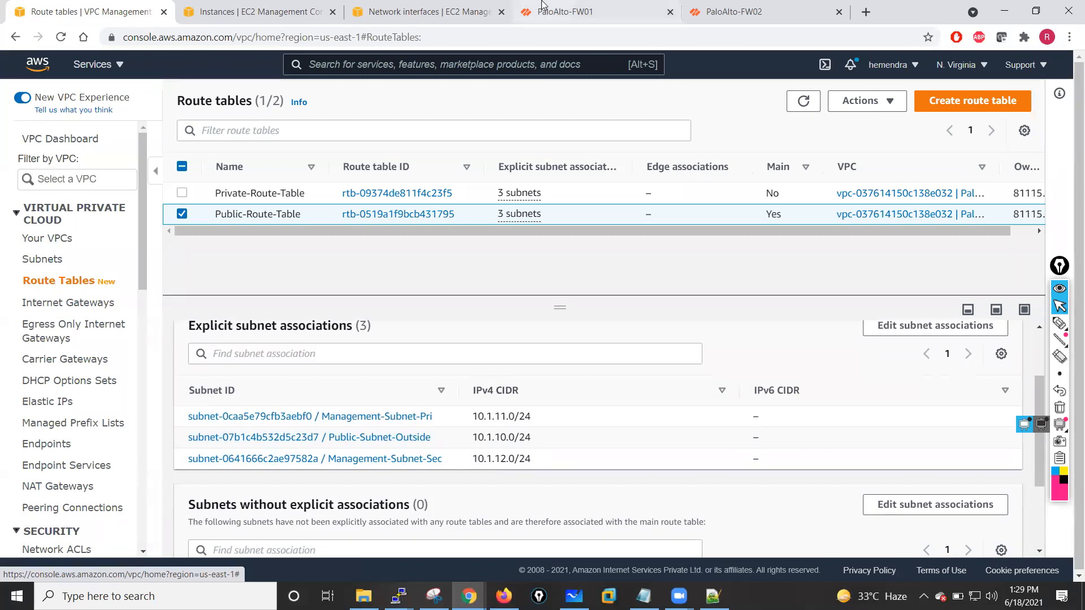
- Switch to the PaloAlto-FW01 web interface and check the High Availability widget on the Dashboard
{"action": "left_click", "coordinate": [563, 7]}
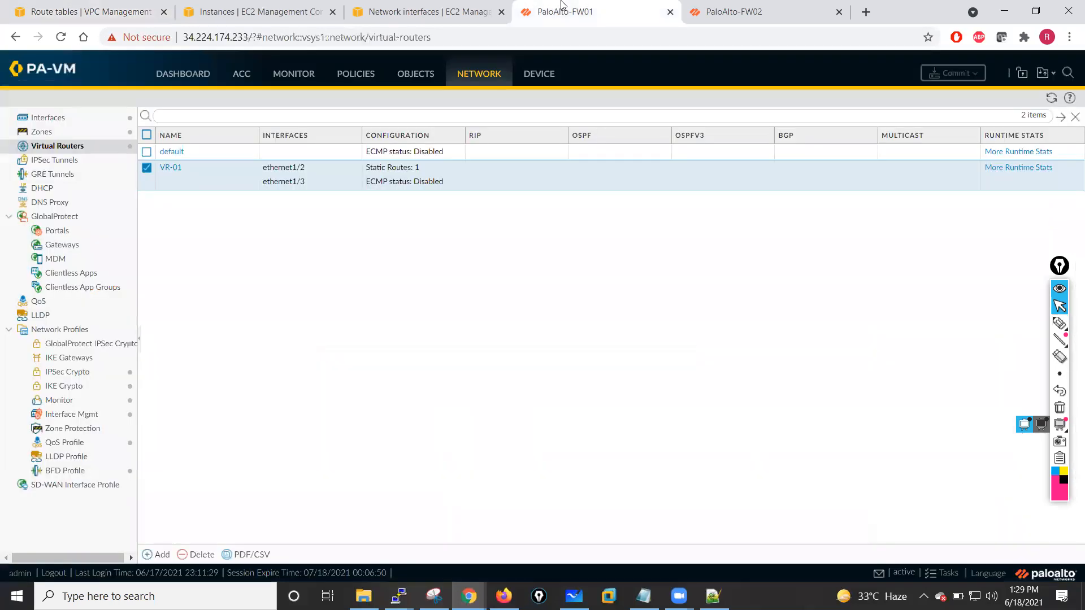
{"action": "left_click", "coordinate": [184, 78]}
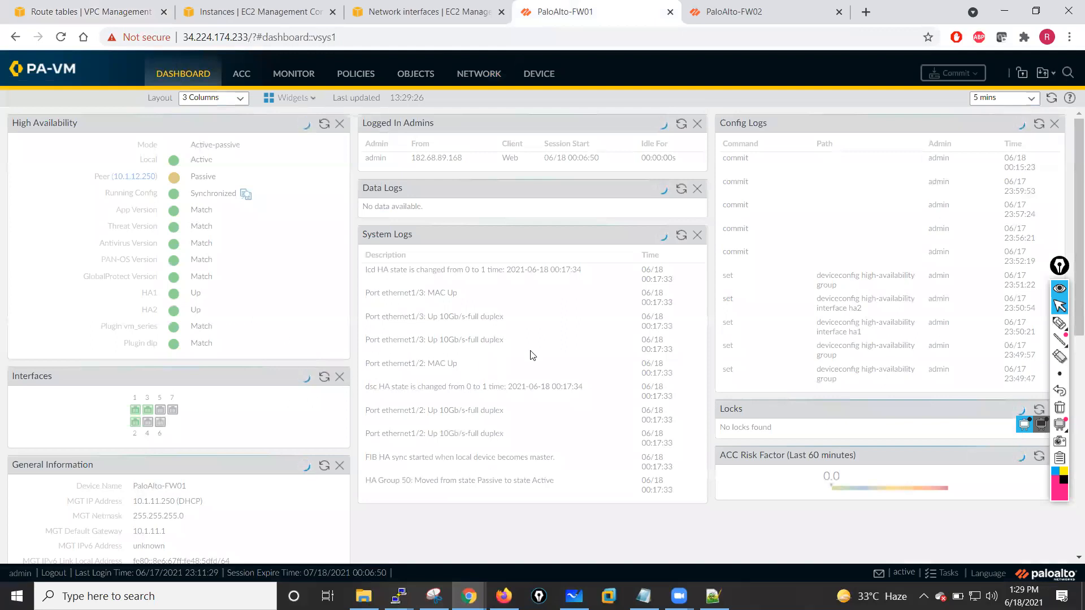
{"action": "scroll", "coordinate": [607, 353], "scroll_direction": "down", "scroll_amount": 8}
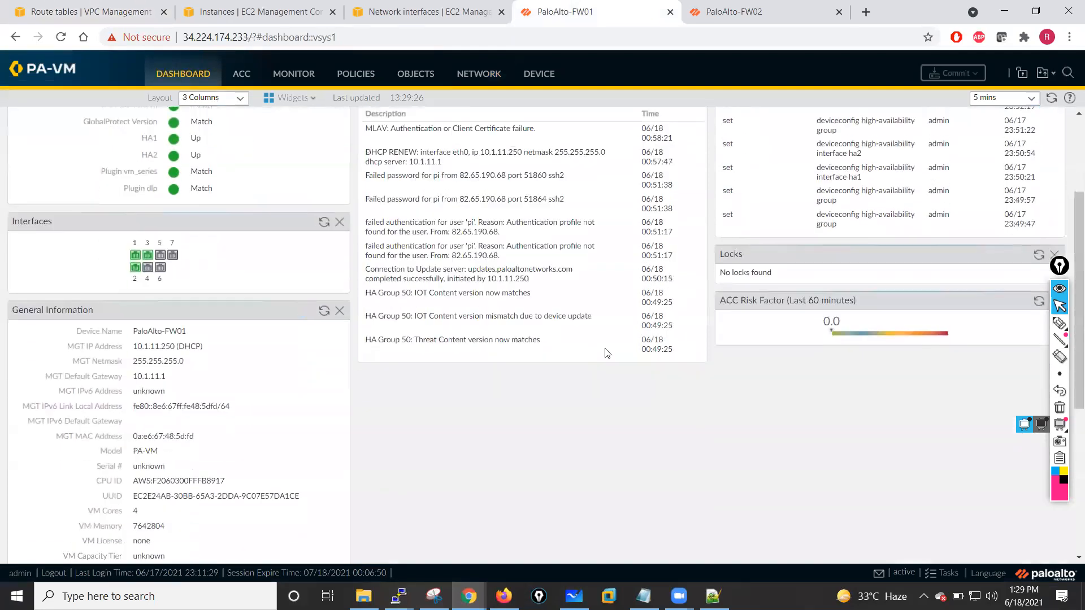
{"action": "scroll", "coordinate": [607, 353], "scroll_direction": "up", "scroll_amount": 8}
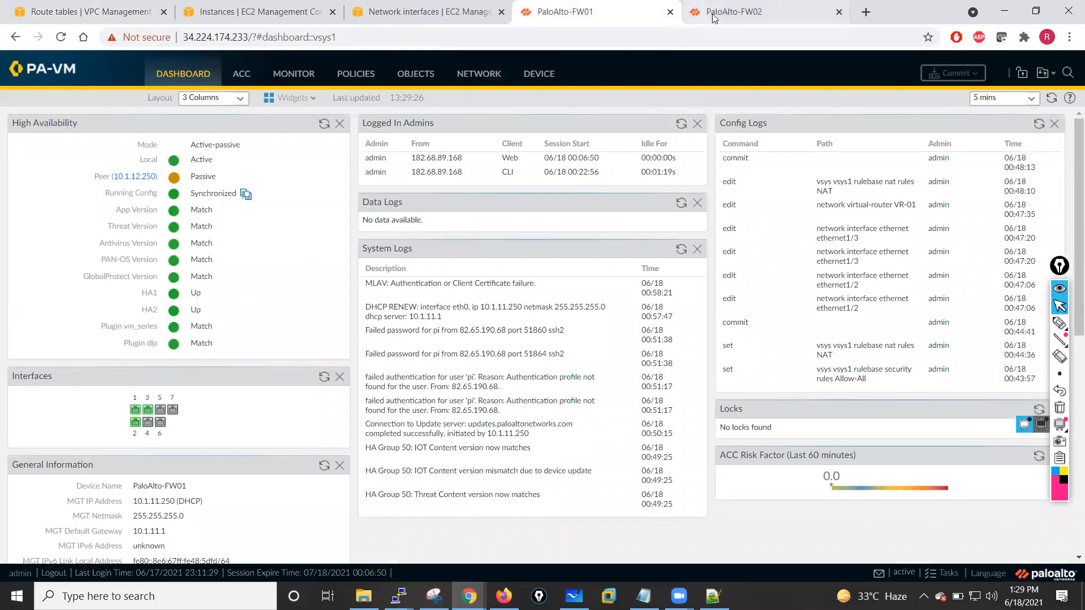
- Bring up the inside VM's SSH terminal to examine its ping and curl output, then minimize it
{"action": "left_click", "coordinate": [732, 14]}
{"action": "left_click", "coordinate": [430, 11]}
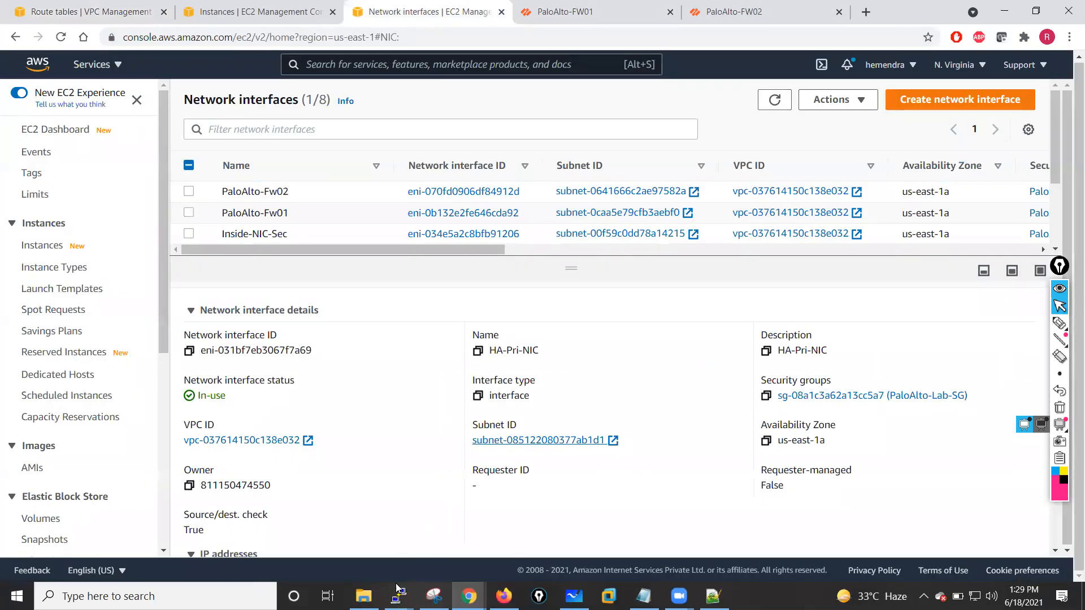
{"action": "mouse_move", "coordinate": [398, 590]}
{"action": "left_click", "coordinate": [554, 532]}
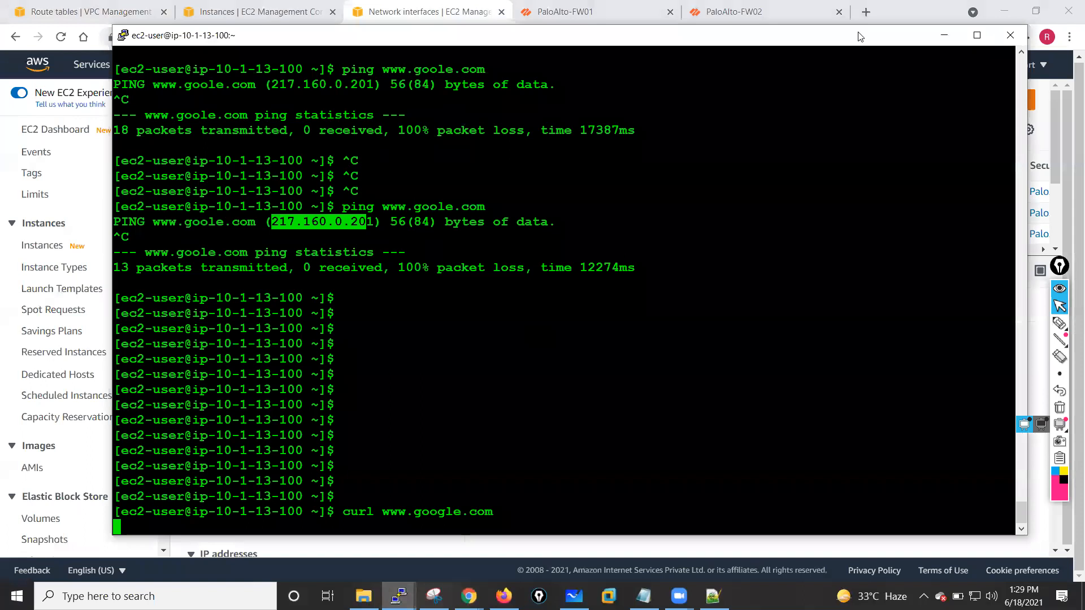
{"action": "left_click", "coordinate": [945, 35]}
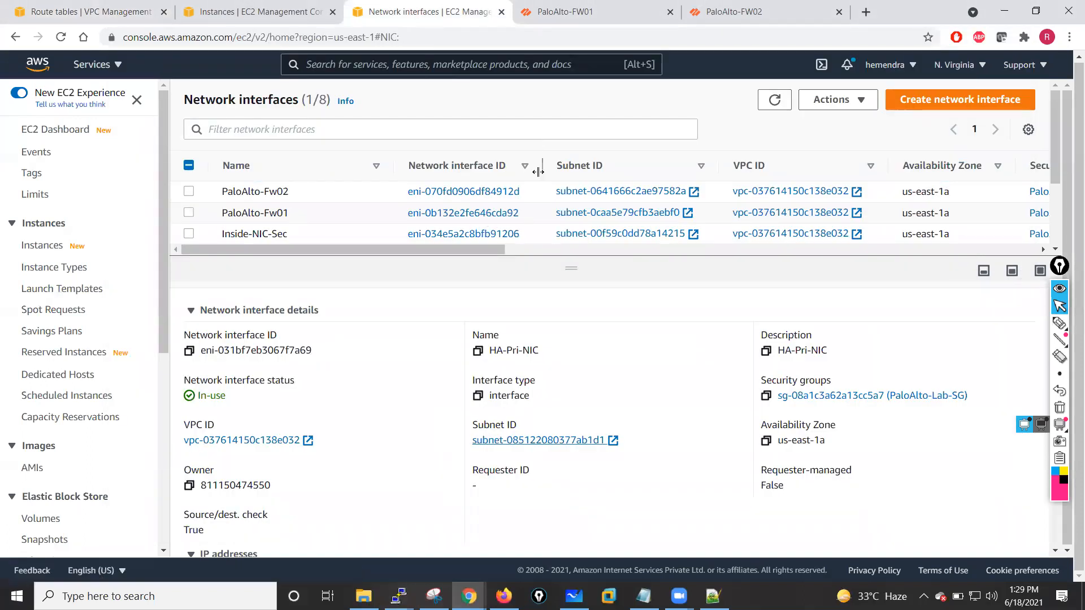